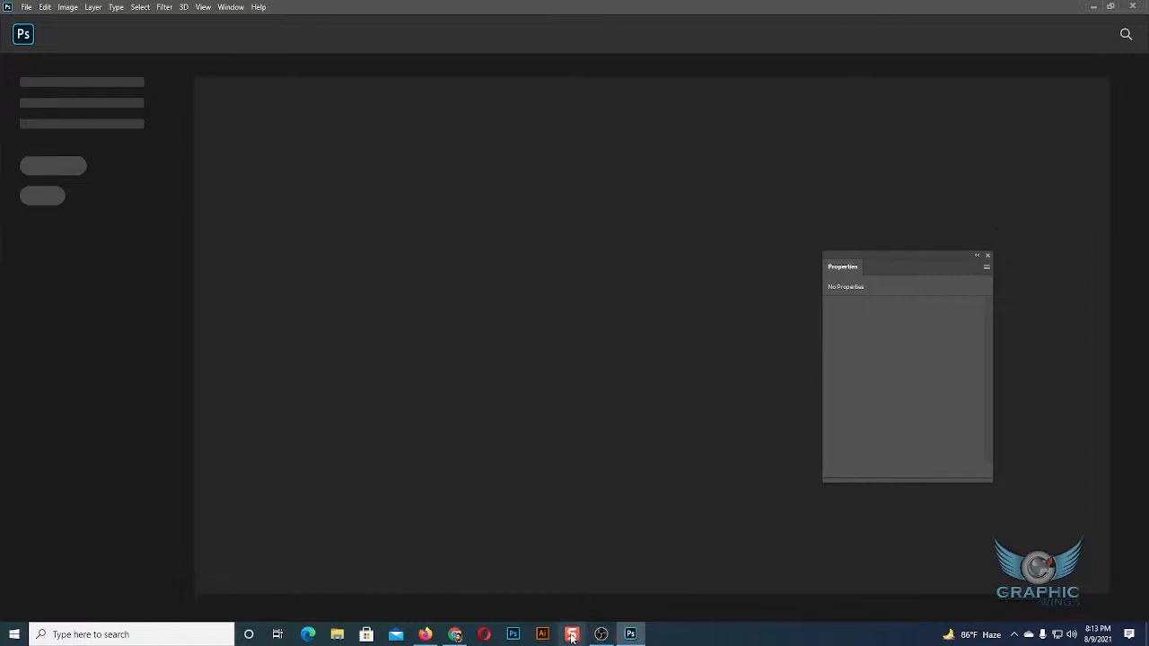
# Create a new 8.5 x 11 inch Letter document at 300 pixels/inch and move the Properties panel clear of the canvas.
pyautogui.click(26, 7)
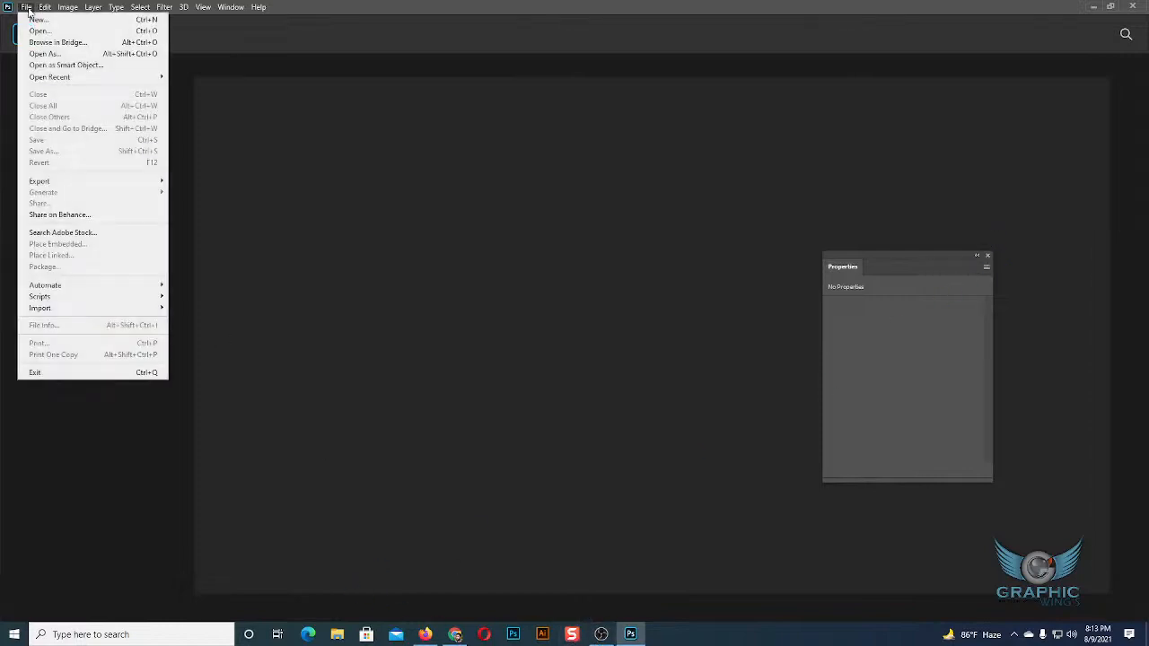
pyautogui.click(39, 31)
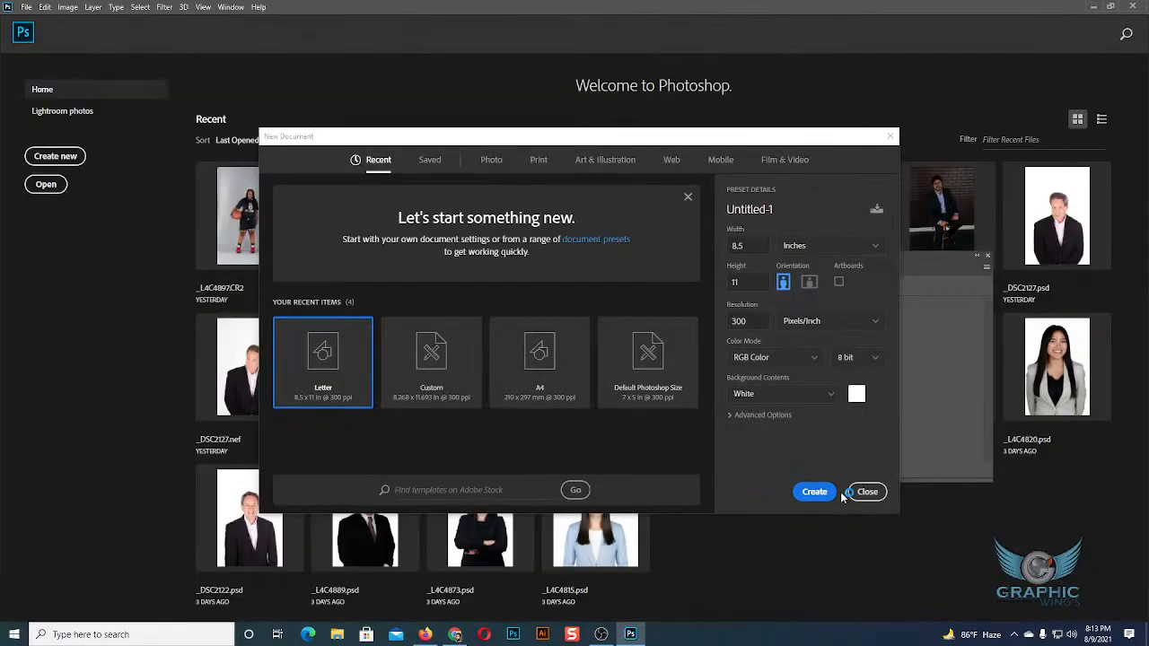
pyautogui.click(817, 493)
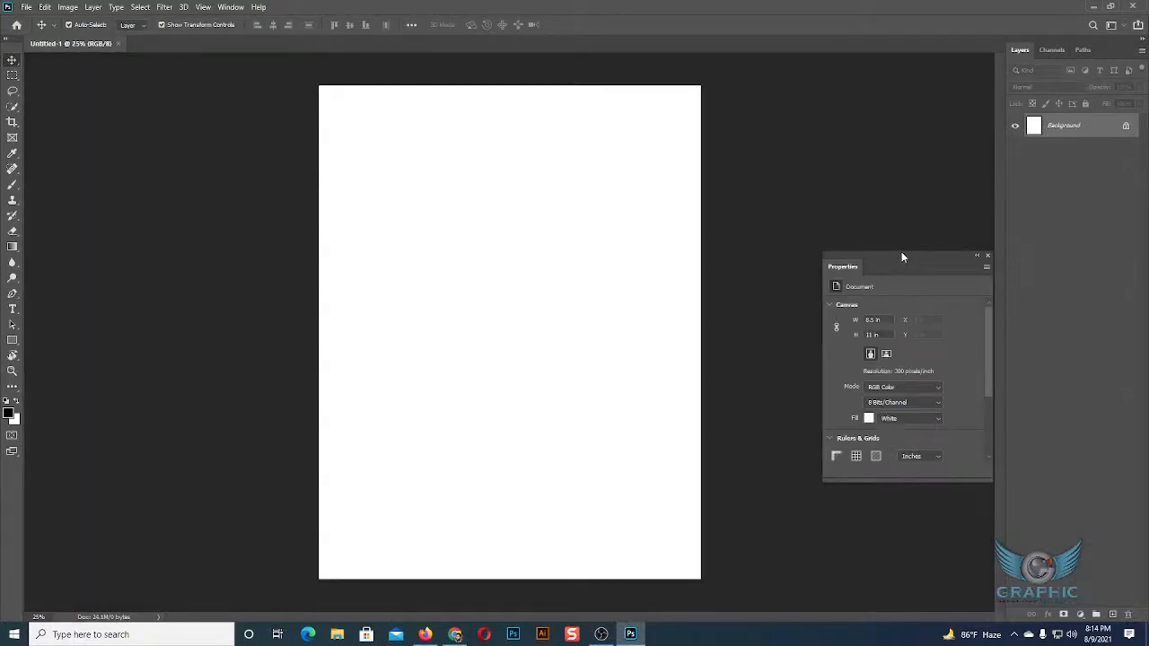
pyautogui.moveTo(940, 260); pyautogui.dragTo(1071, 178)
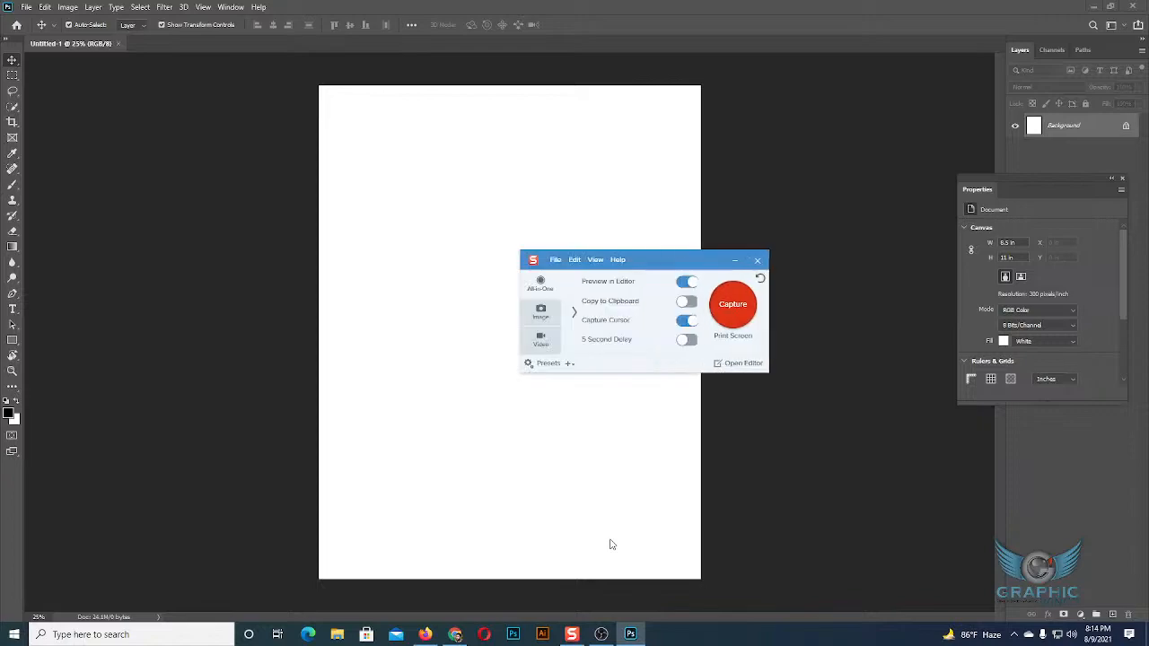
# Start a full-screen video capture in the screen recorder and pause the recording.
pyautogui.click(738, 305)
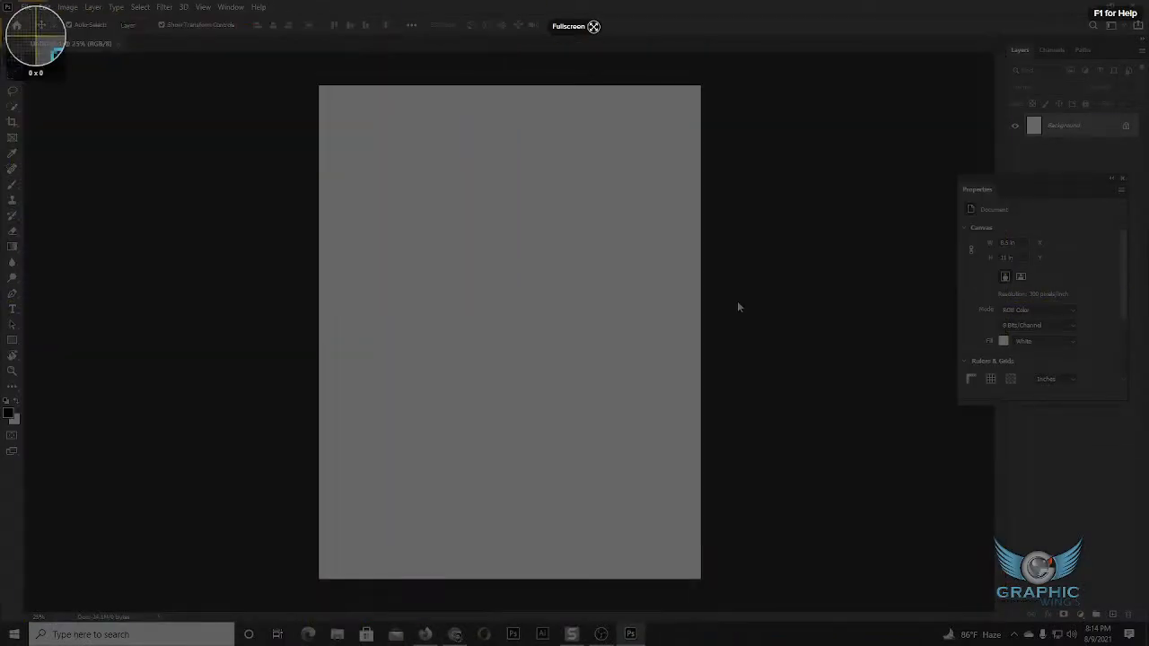
pyautogui.moveTo(1, 0); pyautogui.dragTo(1148, 645)
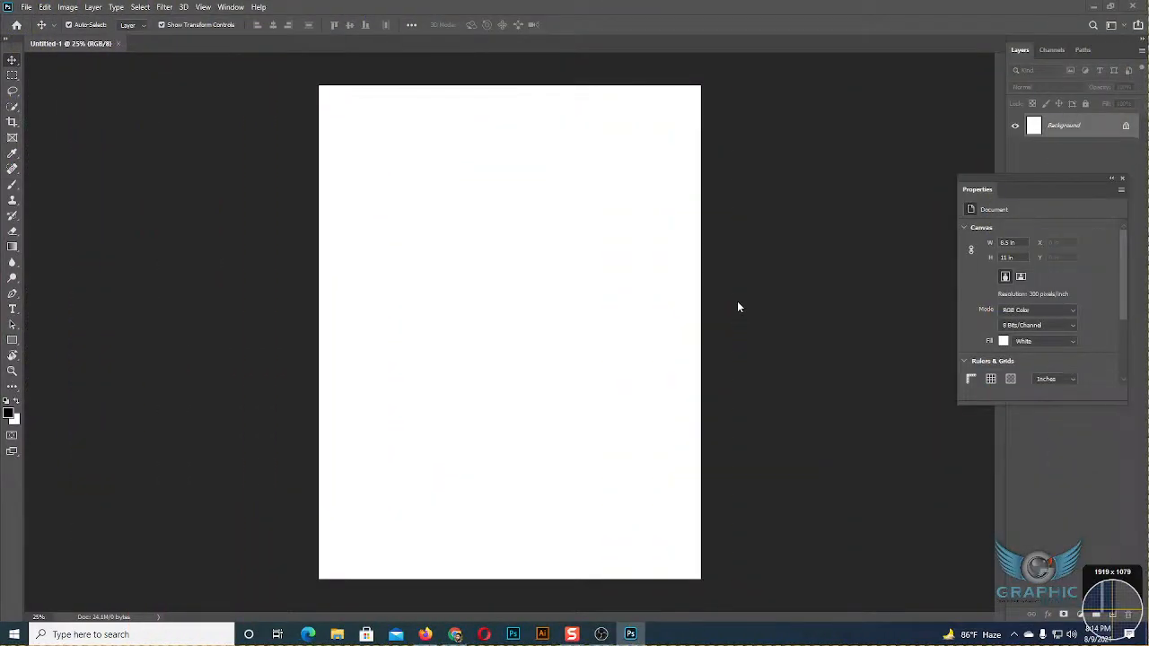
pyautogui.click(873, 597)
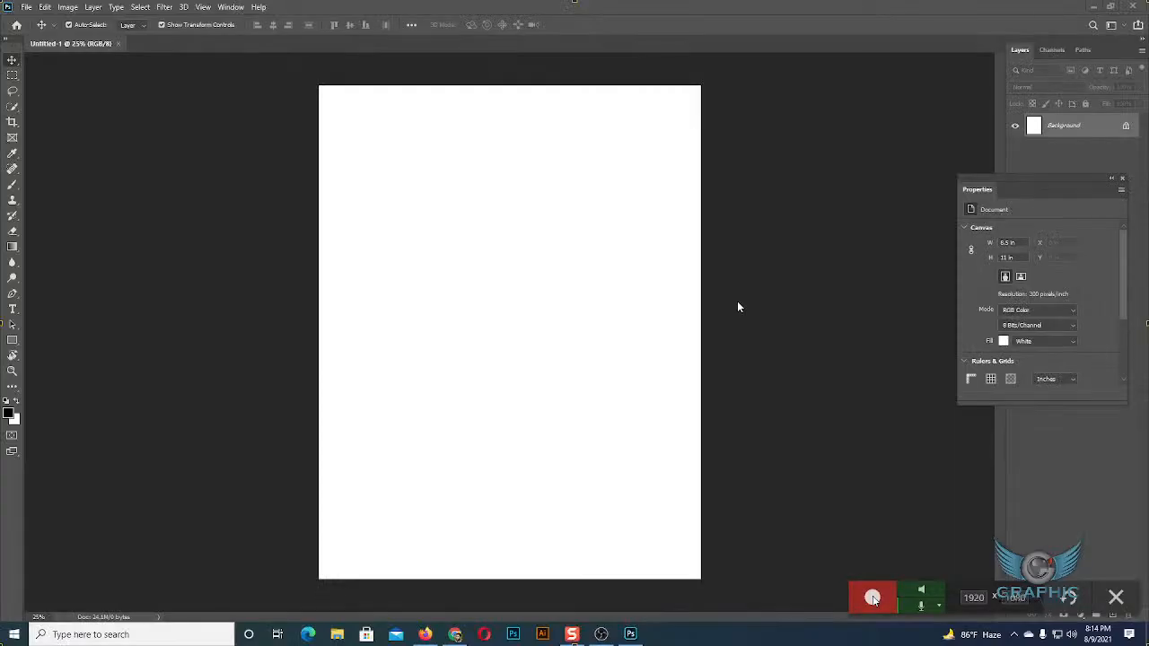
pyautogui.click(872, 597)
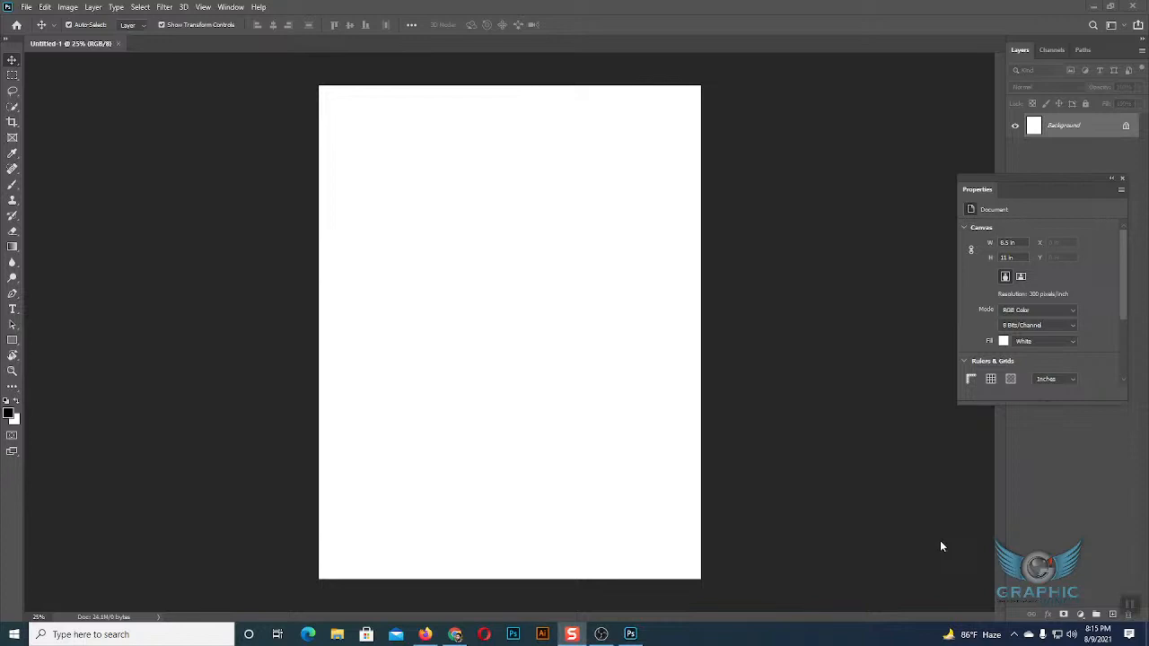
pyautogui.hotkey('shift', 'F9')
# Switch to the Google Meet call, present the entire screen, and return to Photoshop.
pyautogui.click(12, 61)
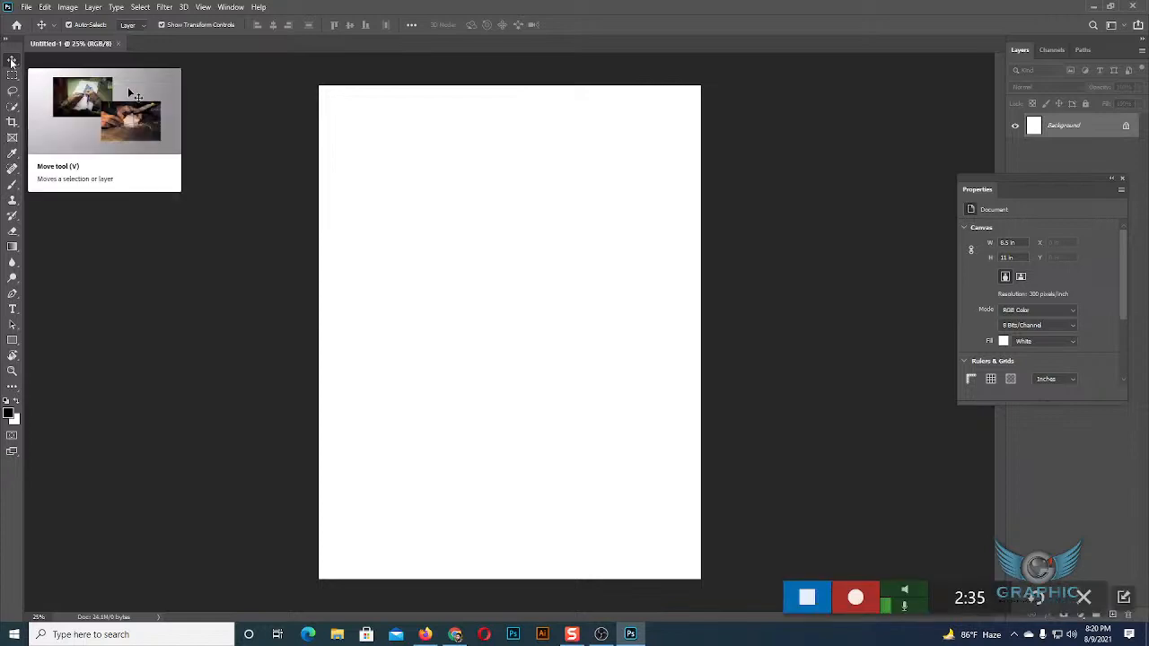
pyautogui.click(455, 635)
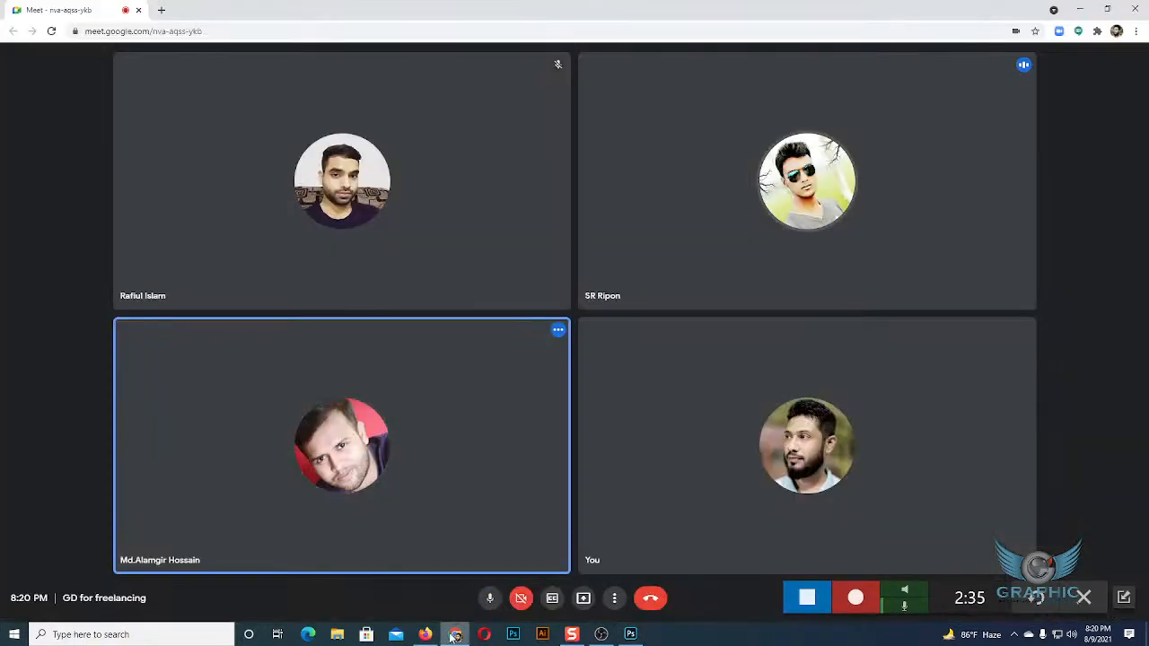
pyautogui.click(584, 598)
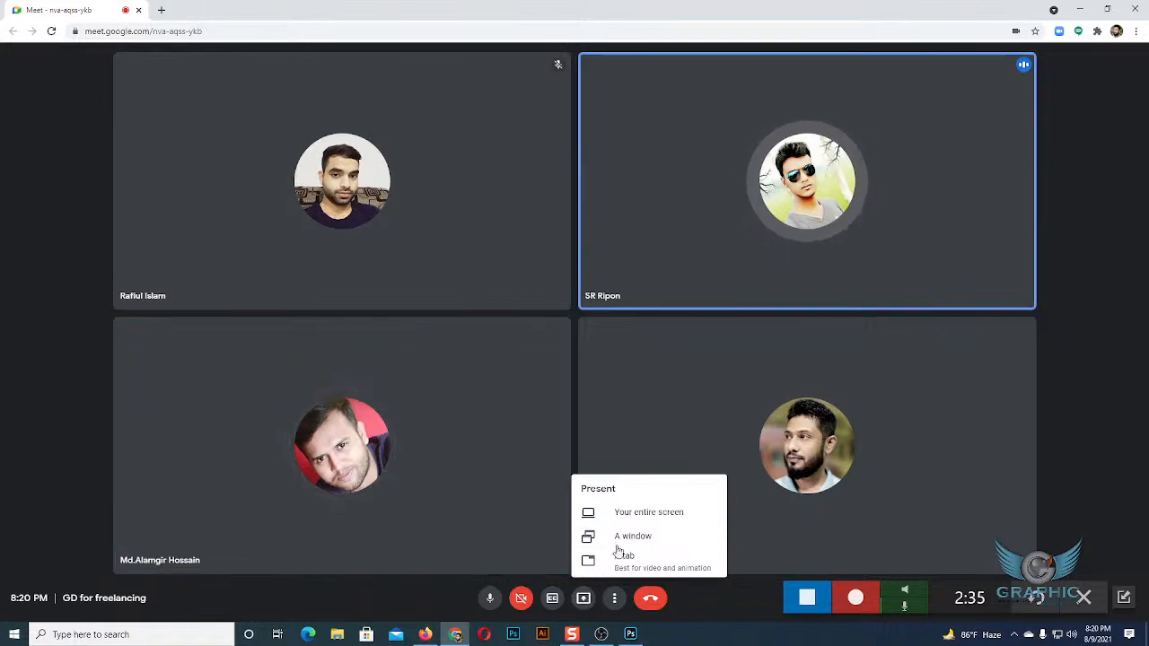
pyautogui.click(629, 513)
pyautogui.click(539, 142)
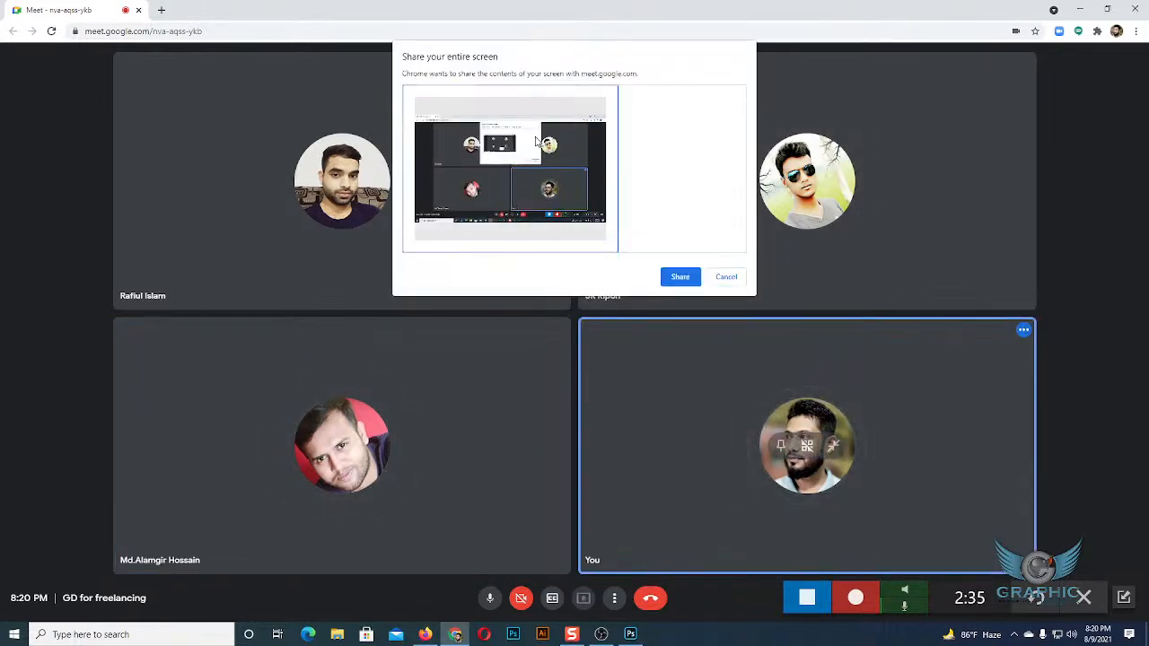
pyautogui.click(681, 277)
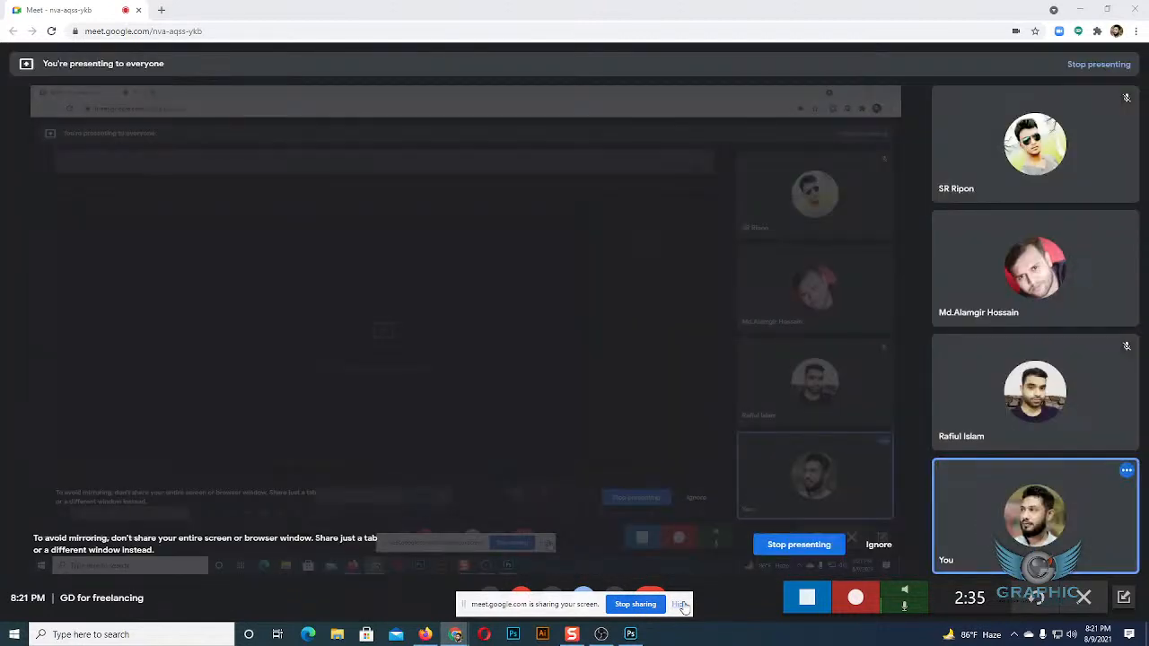
pyautogui.click(682, 608)
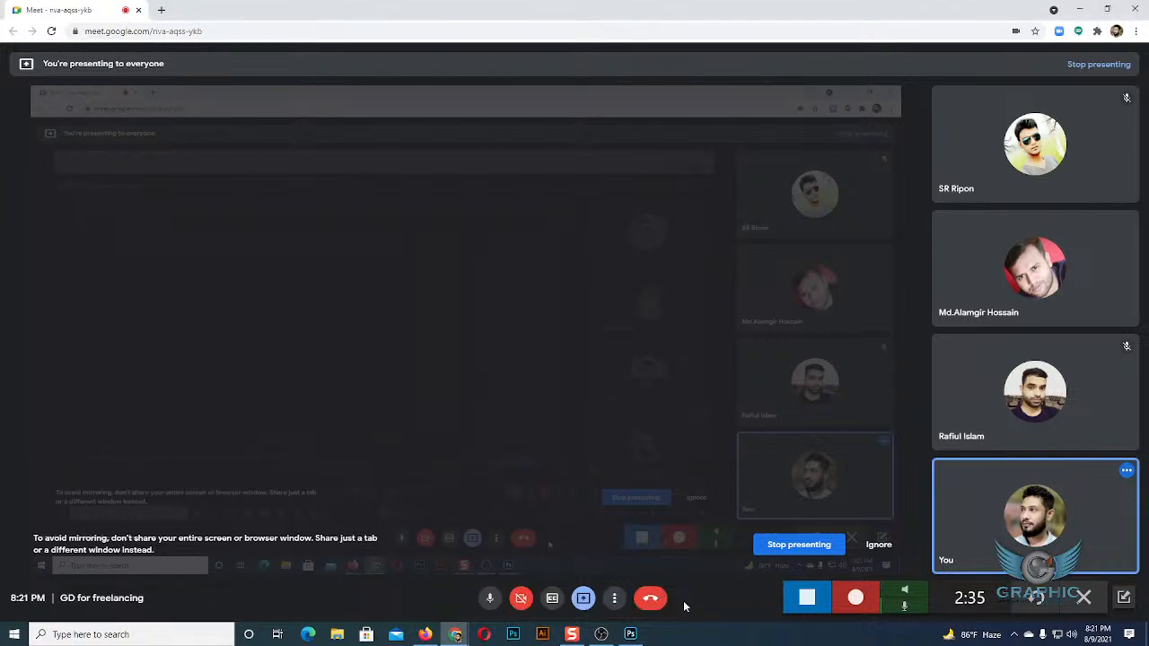
pyautogui.click(631, 634)
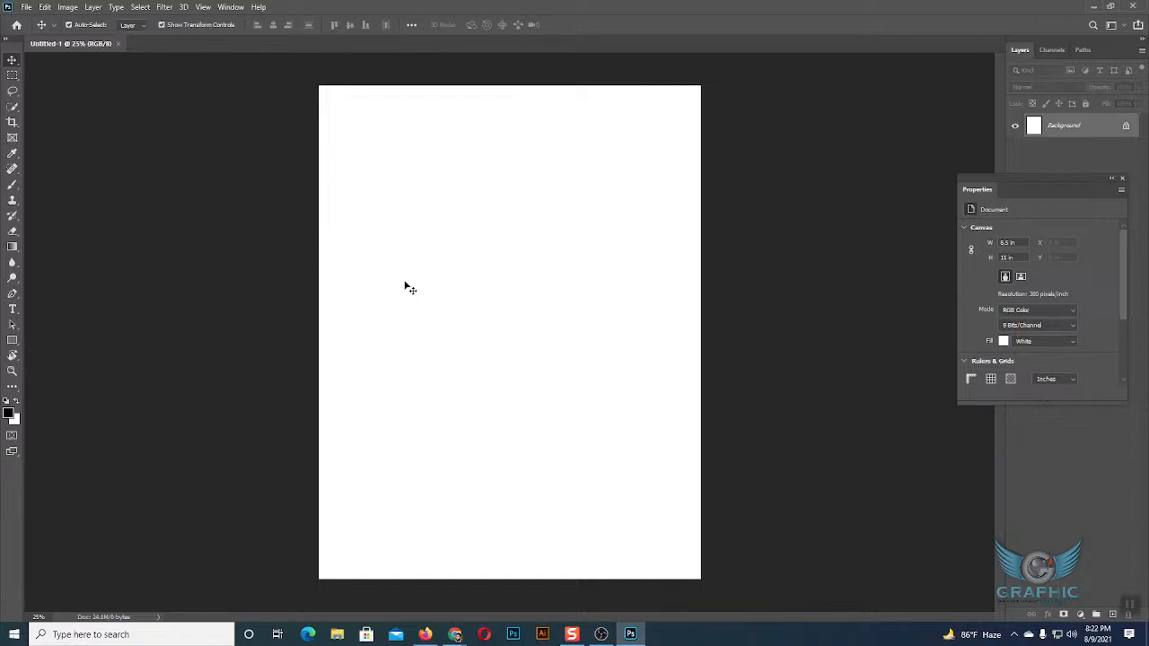
# Open Windows Magnifier, examine the tool icons at 200%, and restore the magnification to 100%.
pyautogui.press('super+equal')
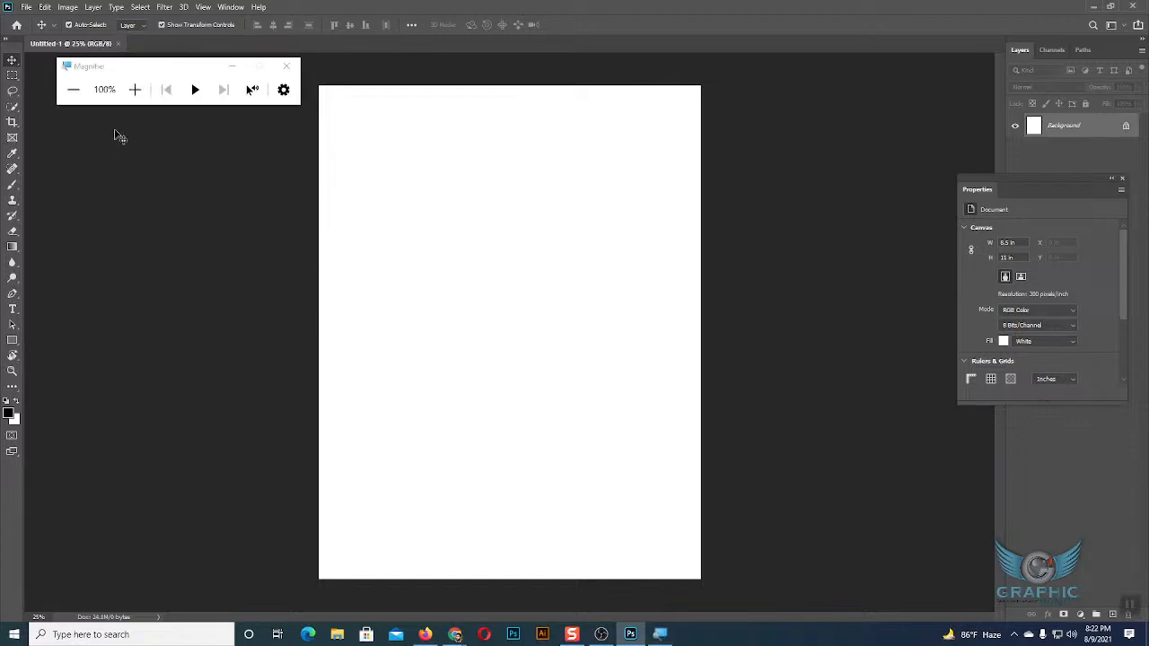
pyautogui.click(134, 89)
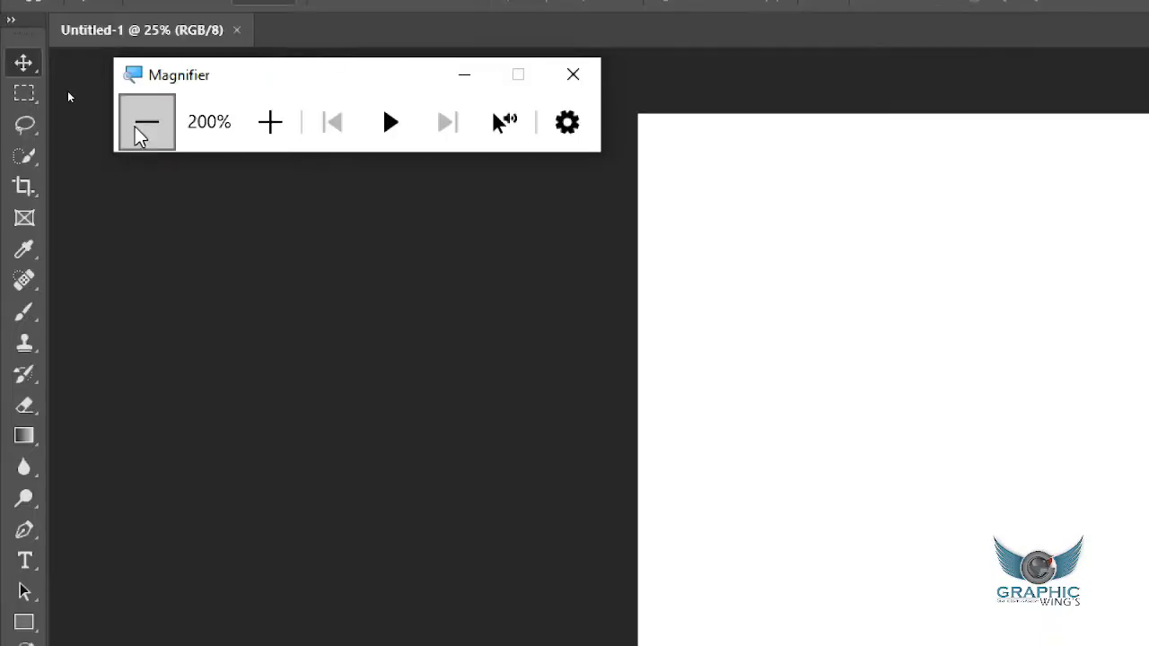
pyautogui.click(147, 60)
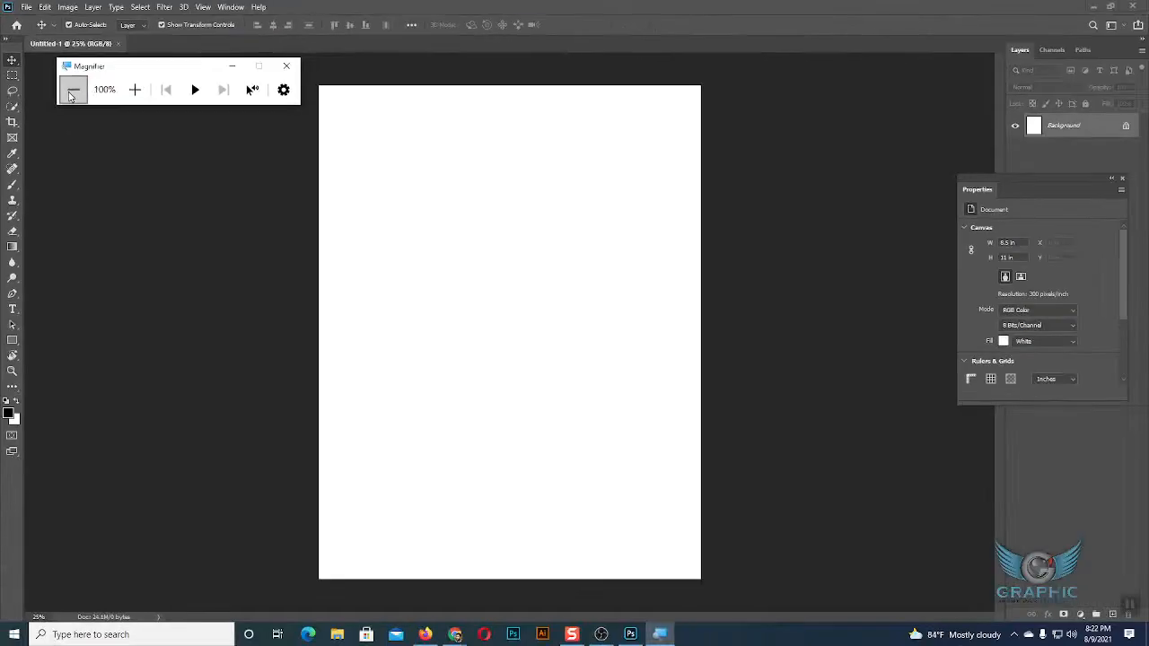
# Draw a black rectangle shape about 2072 x 1112 px across the upper part of the page.
pyautogui.click(12, 340)
pyautogui.moveTo(15, 342); pyautogui.dragTo(15, 342)
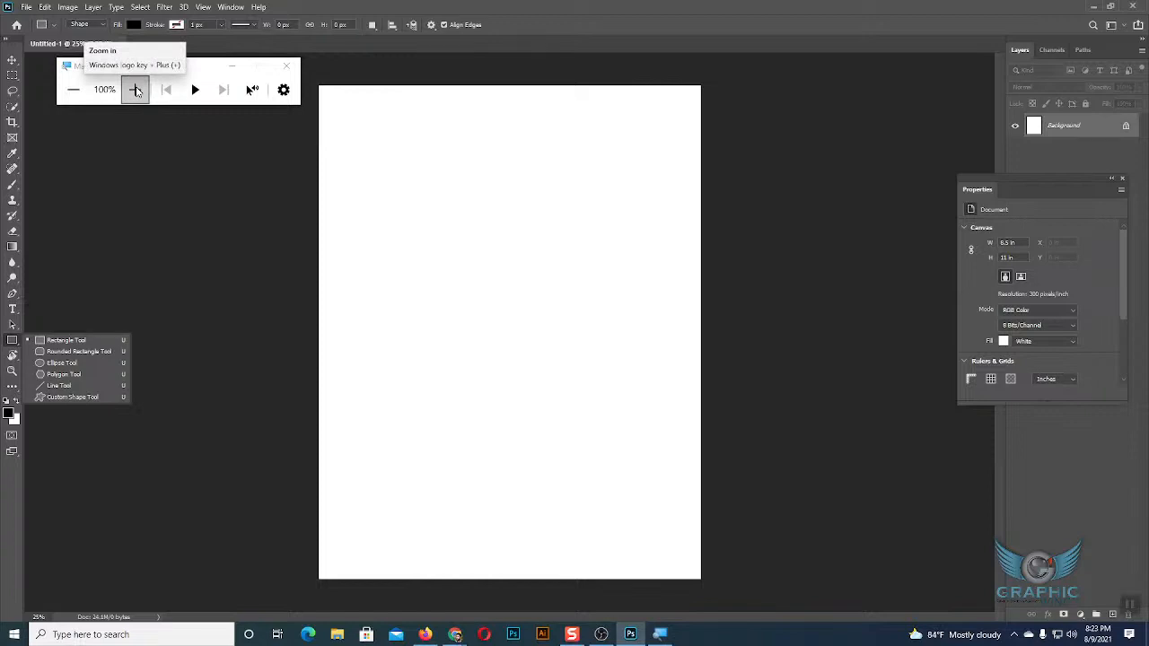
pyautogui.click(74, 344)
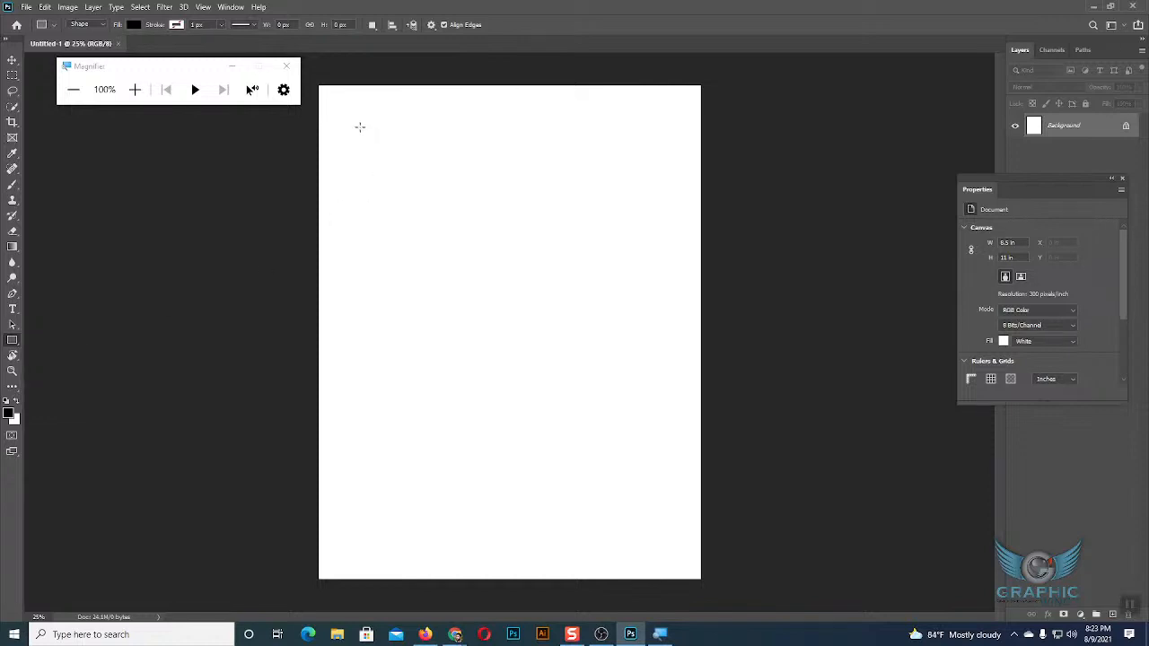
pyautogui.moveTo(356, 117); pyautogui.dragTo(667, 284)
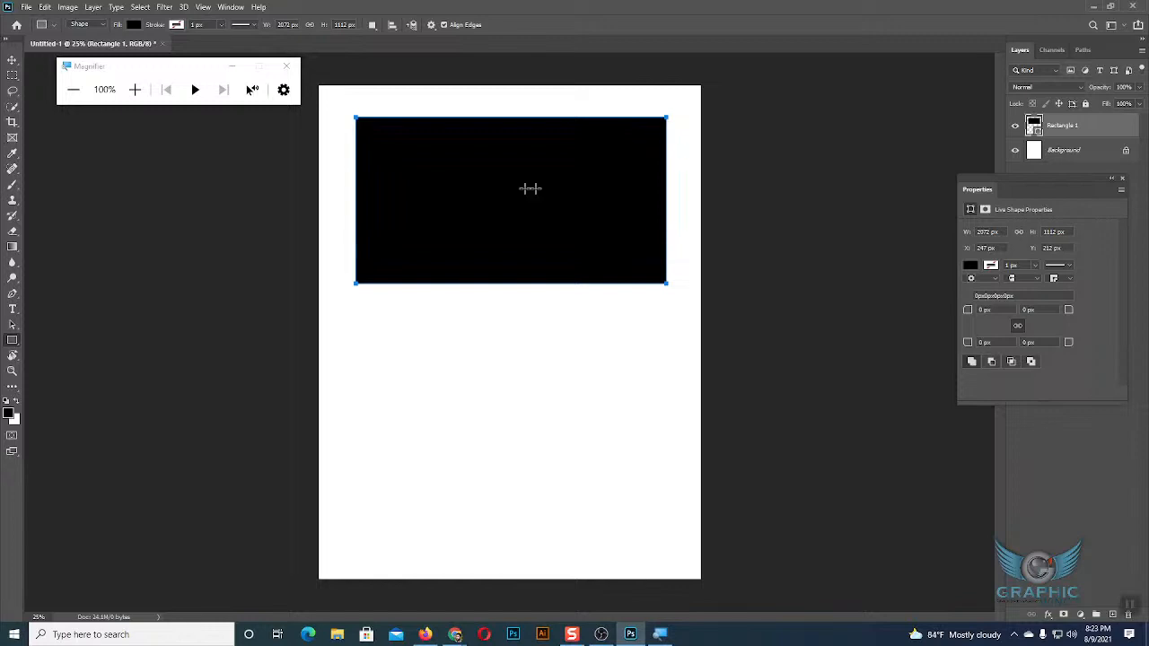
pyautogui.click(13, 60)
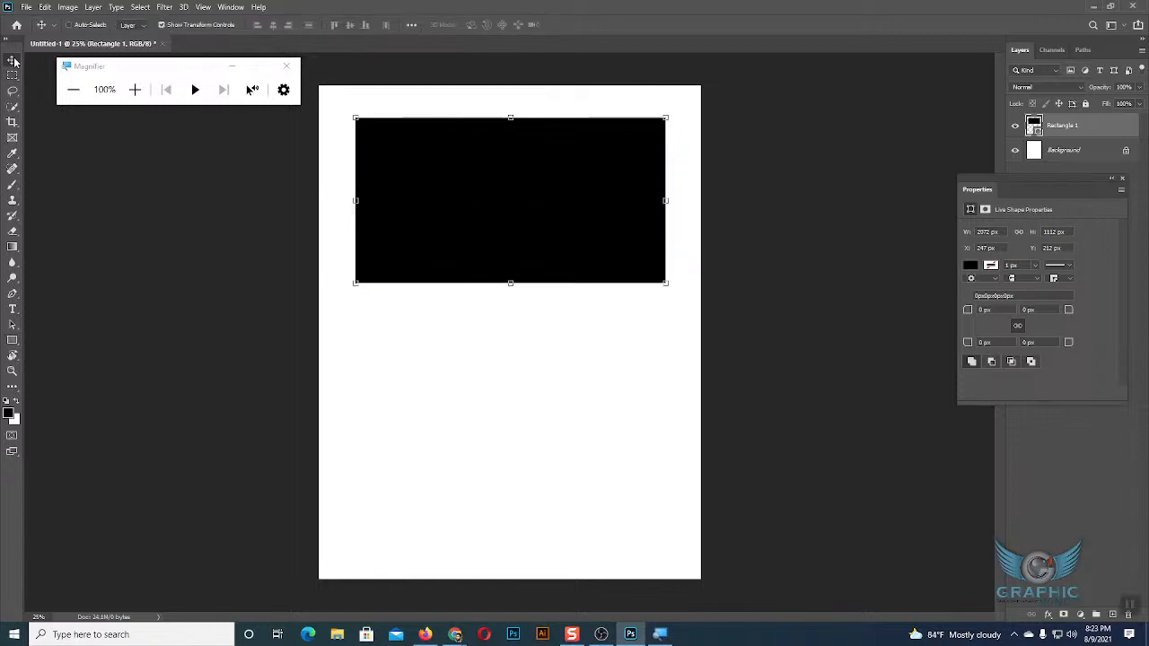
# Draw a black rounded rectangle about 2041 x 617 px with a 10 px corner radius below the first rectangle.
pyautogui.hotkey('ctrl', '+')
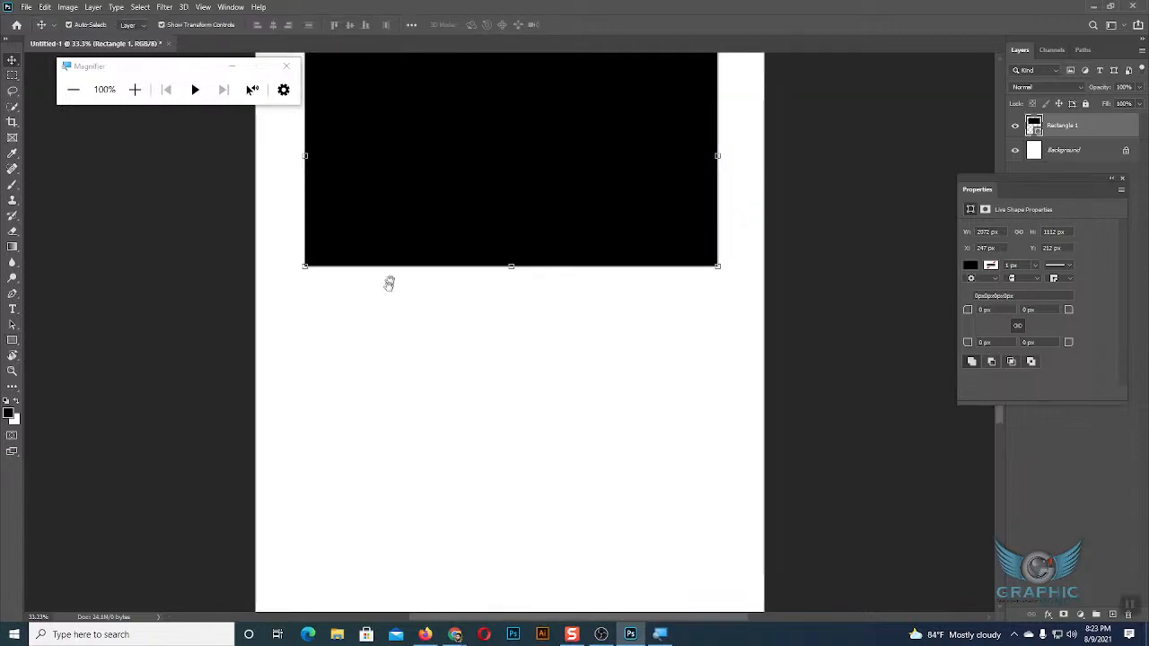
pyautogui.moveTo(391, 220); pyautogui.dragTo(371, 334)
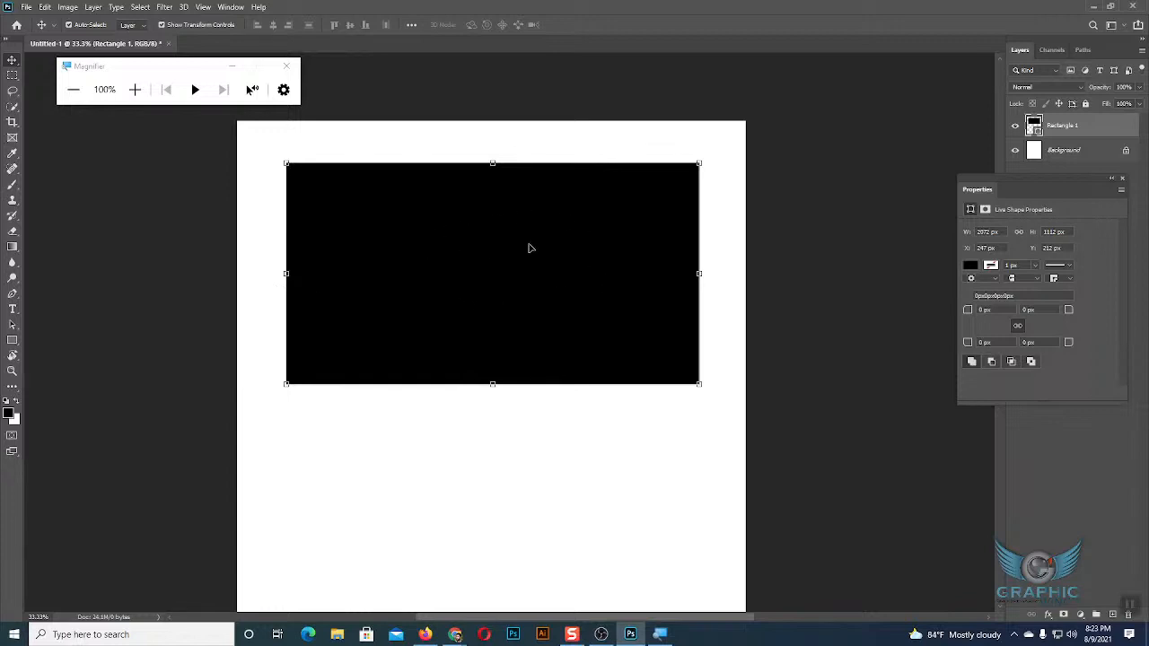
pyautogui.scroll(-1, 530, 249)
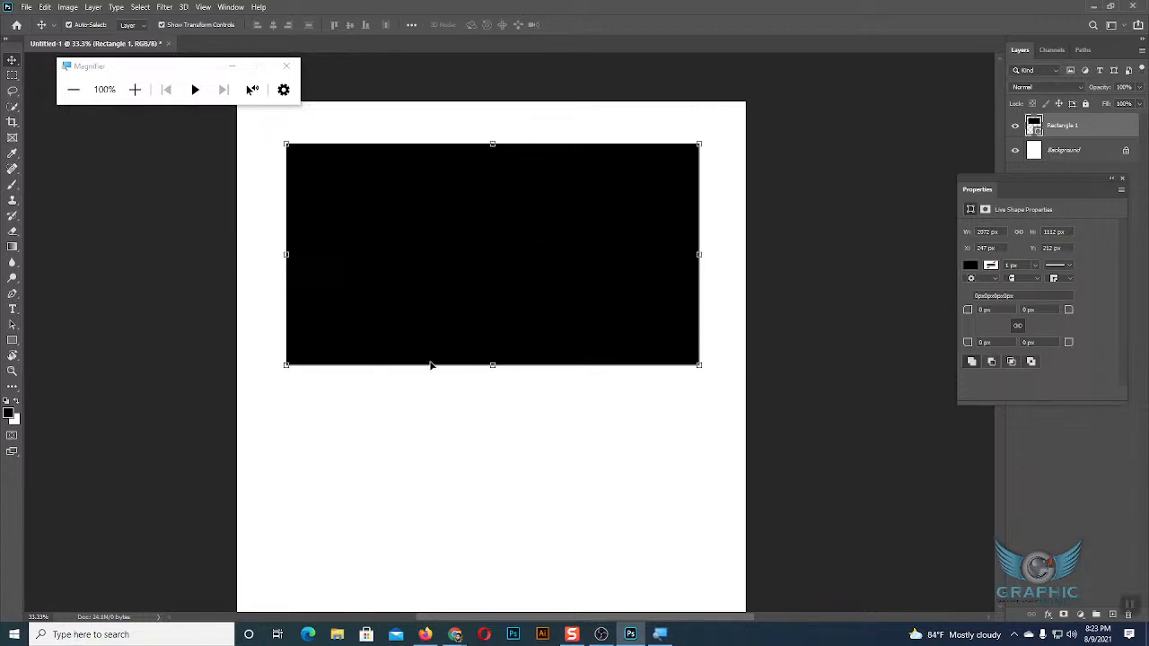
pyautogui.click(13, 341)
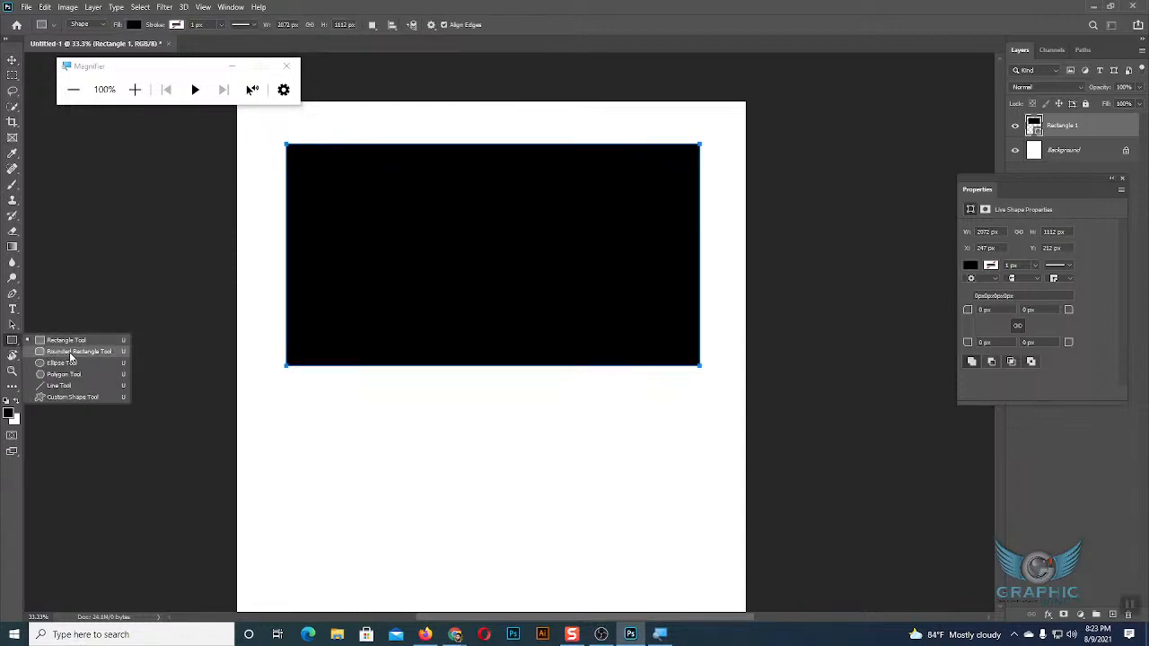
pyautogui.click(71, 353)
pyautogui.scroll(-3, 514, 287)
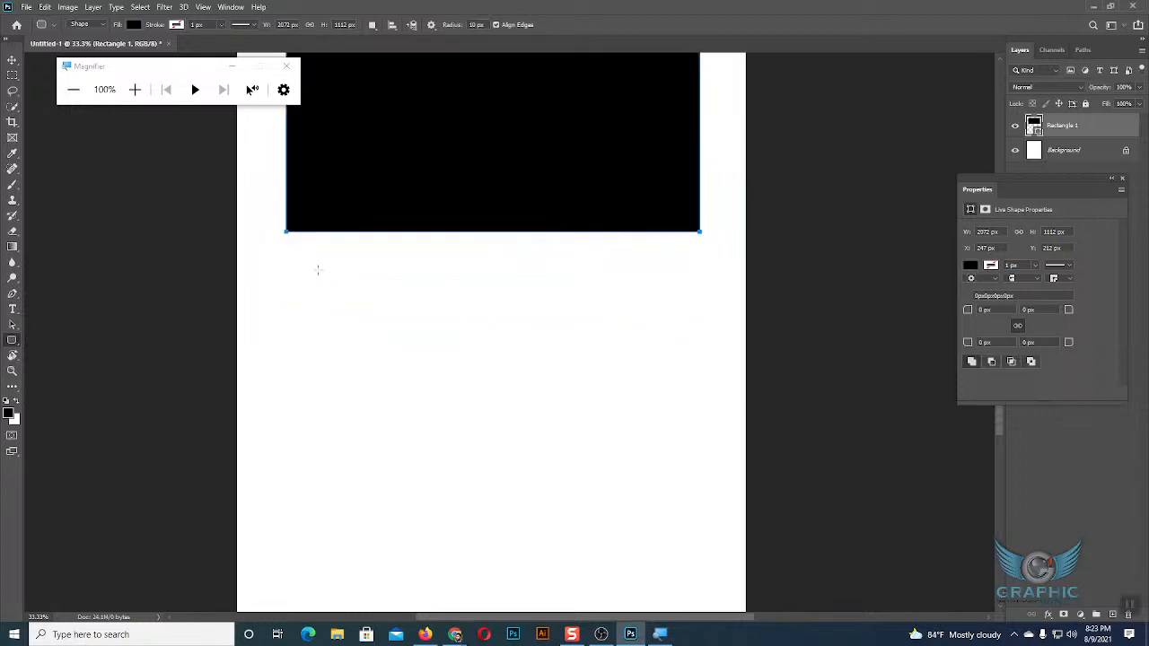
pyautogui.moveTo(290, 281); pyautogui.dragTo(557, 394)
pyautogui.moveTo(557, 393); pyautogui.dragTo(690, 403)
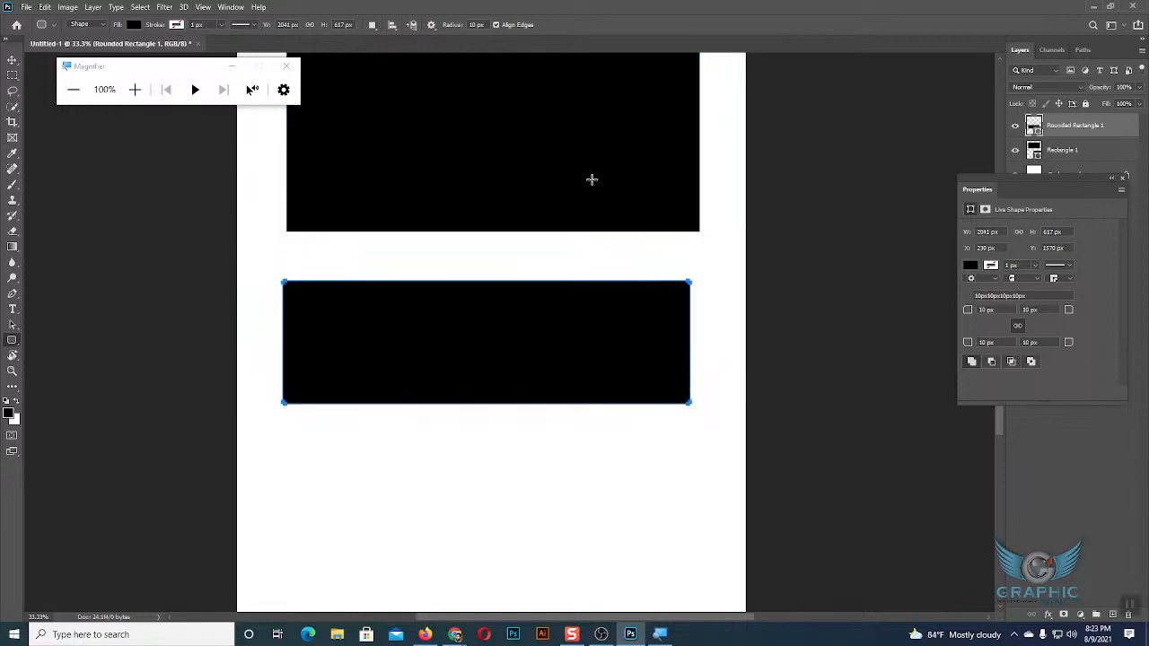
# Compare the corners of the rectangle and the rounded rectangle at 200% screen magnification, and restore it to 100%.
pyautogui.scroll(2, 589, 180)
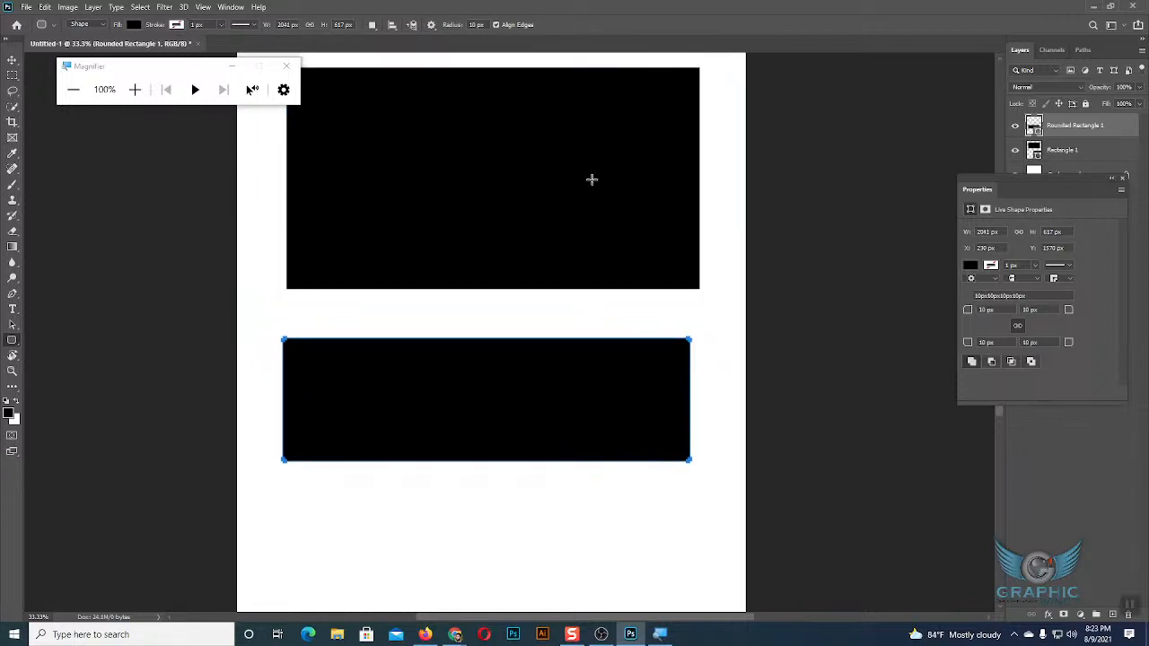
pyautogui.click(133, 91)
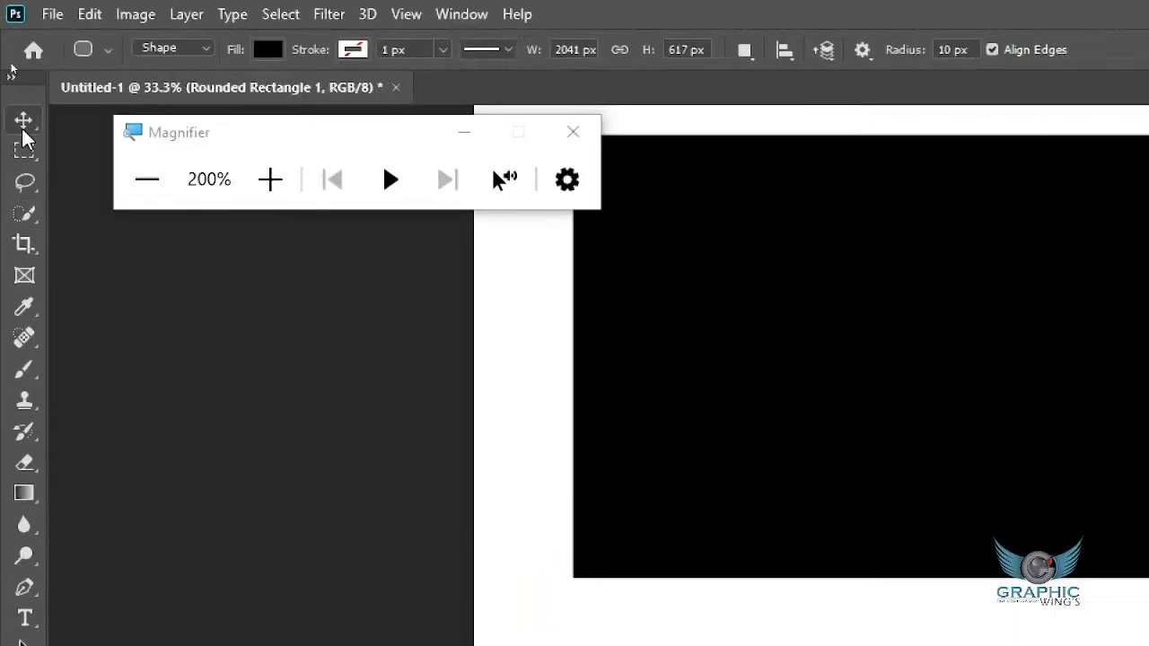
pyautogui.click(23, 130)
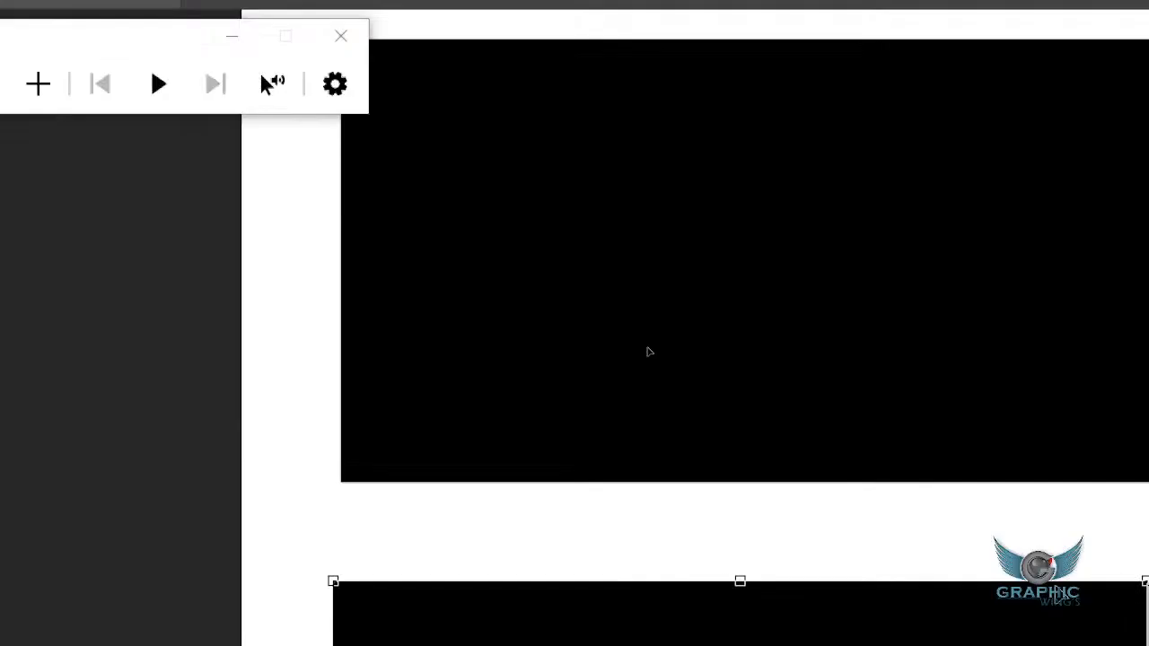
pyautogui.click(412, 343)
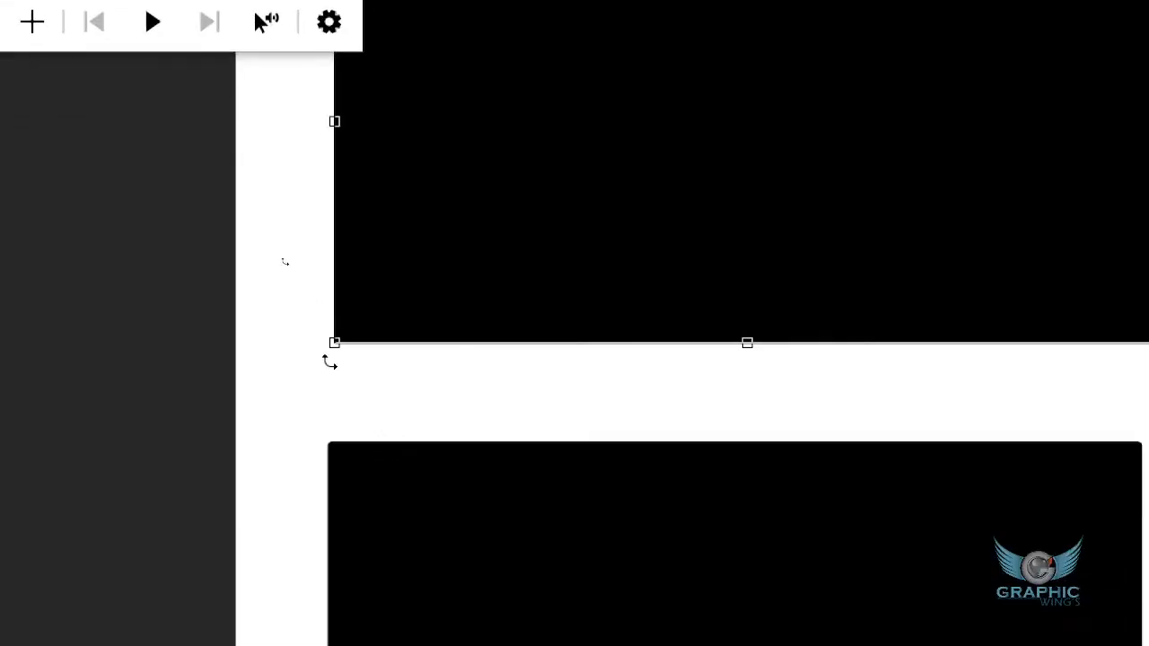
pyautogui.click(383, 383)
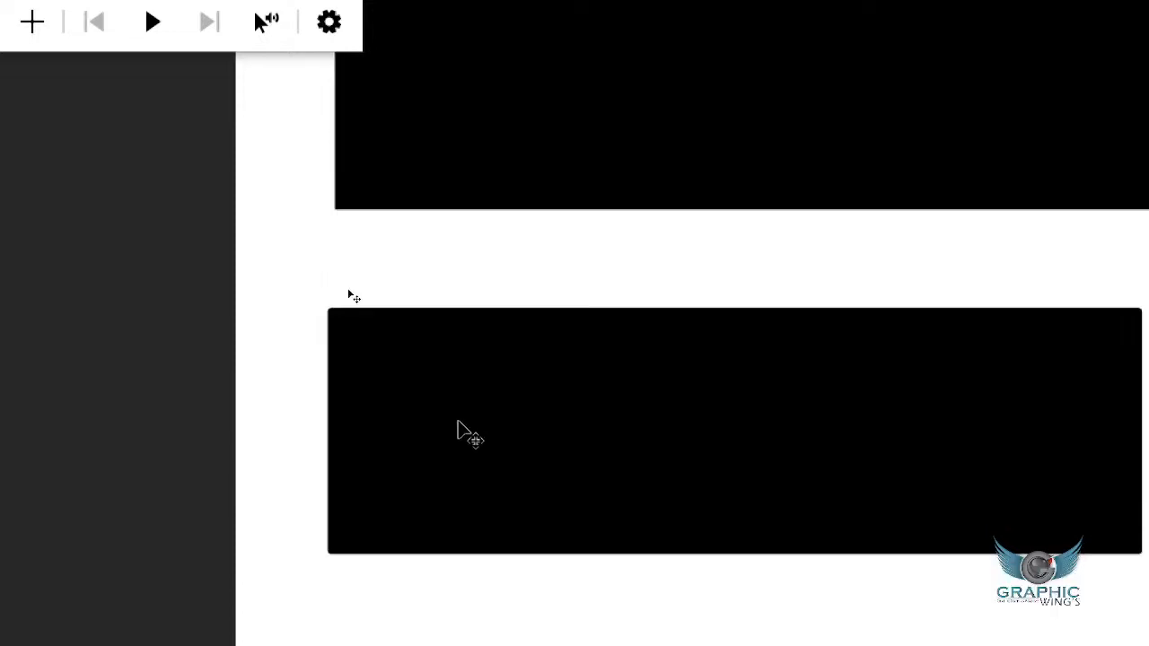
pyautogui.click(352, 487)
pyautogui.click(380, 219)
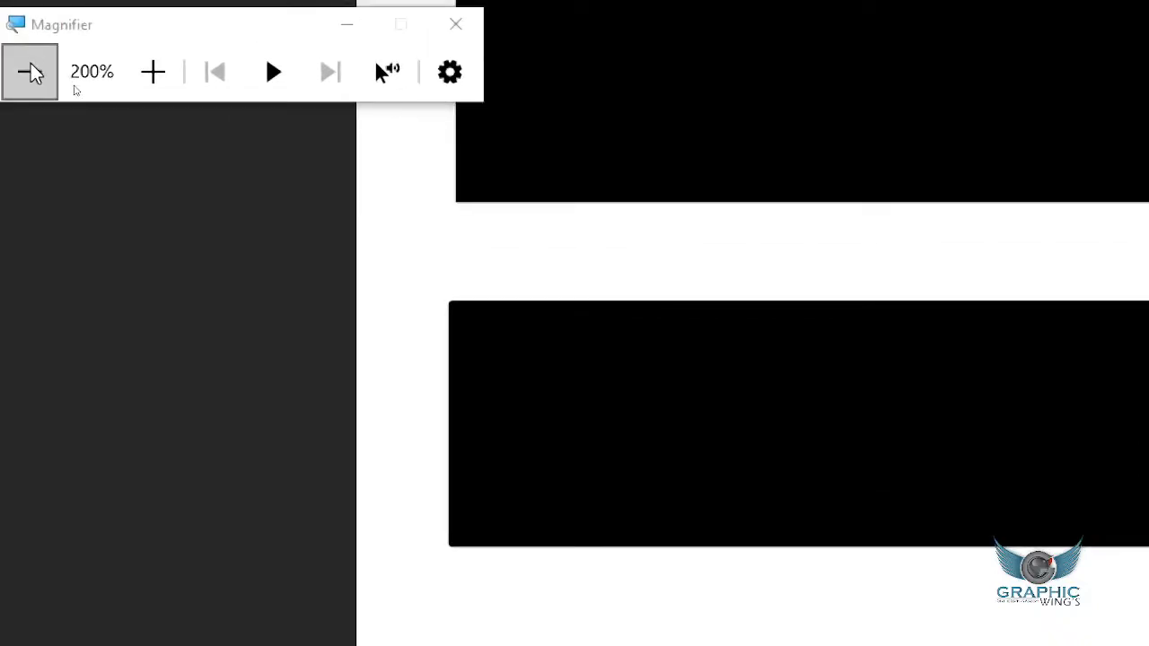
pyautogui.click(30, 72)
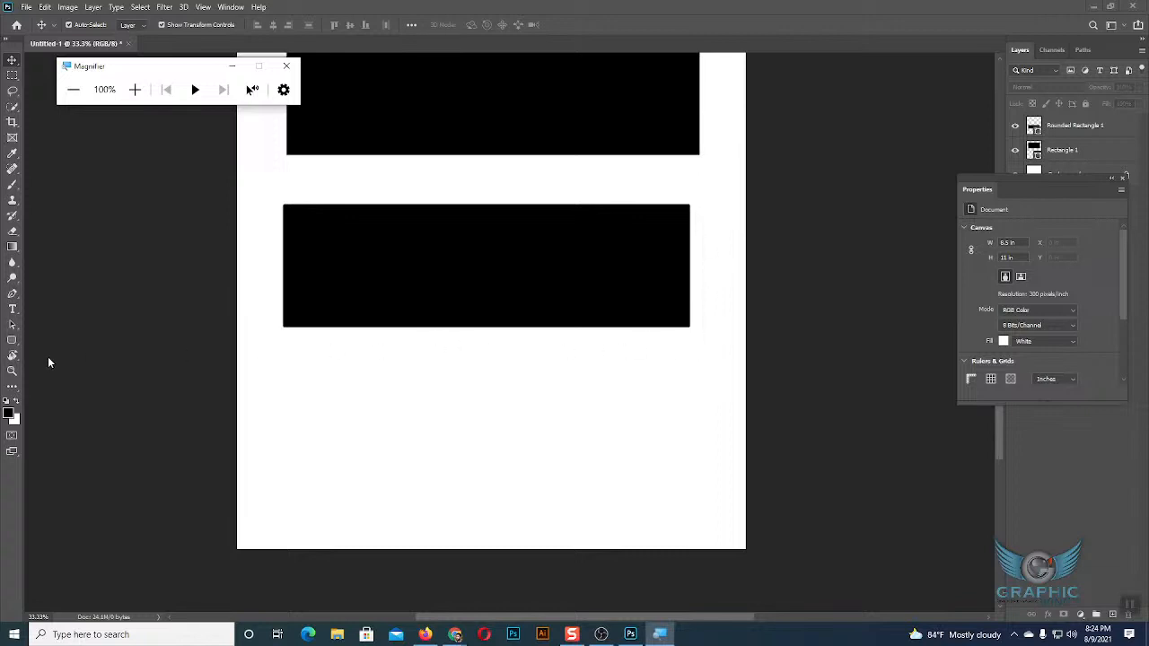
# Draw a black ellipse about 502 x 488 px in the empty area below the rounded rectangle.
pyautogui.click(12, 341)
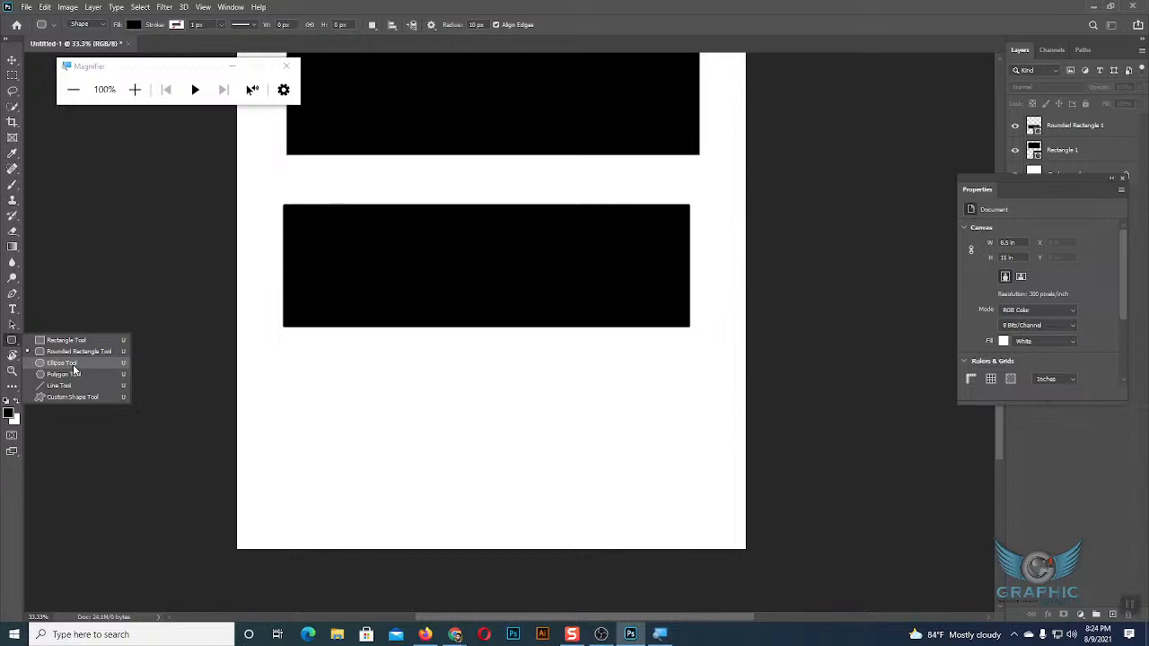
pyautogui.click(63, 364)
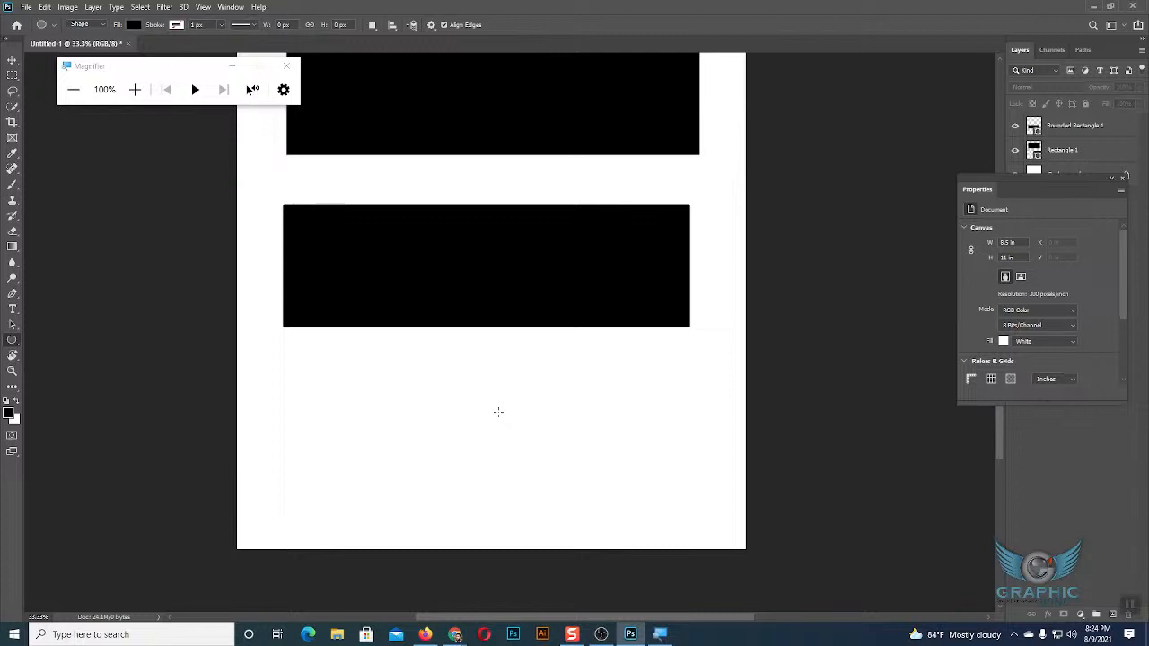
pyautogui.moveTo(499, 413); pyautogui.dragTo(599, 509)
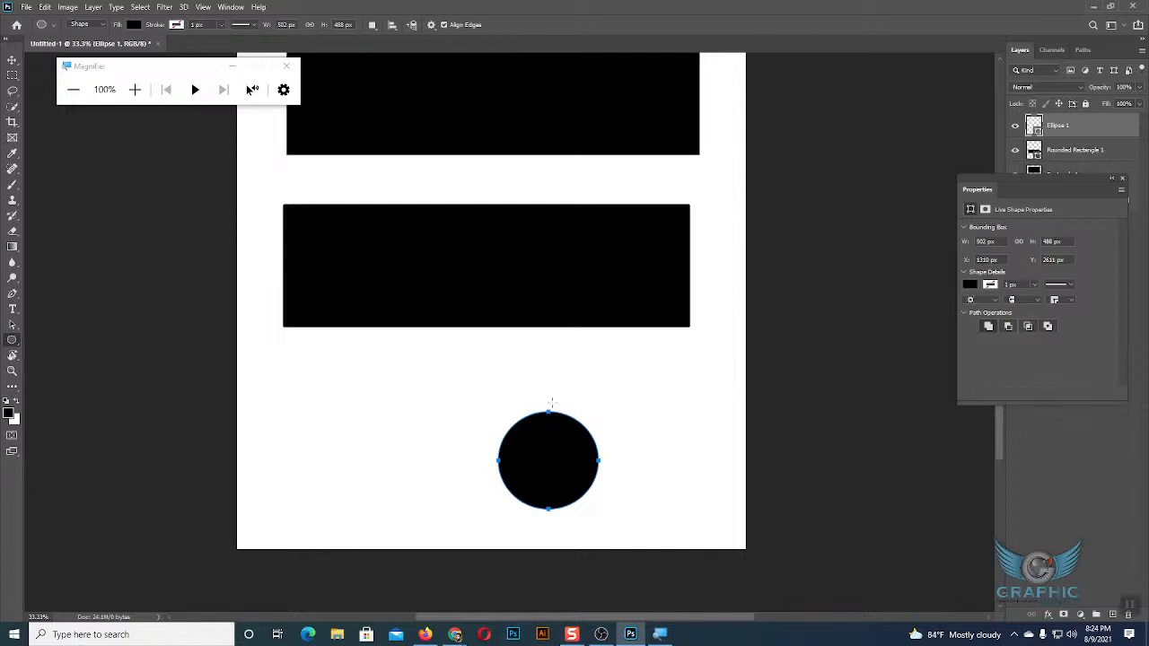
# Draw two more practice ellipses, about 535 x 524 px and 558 x 558 px, beside the first ellipse and delete both.
pyautogui.moveTo(378, 393); pyautogui.dragTo(479, 499)
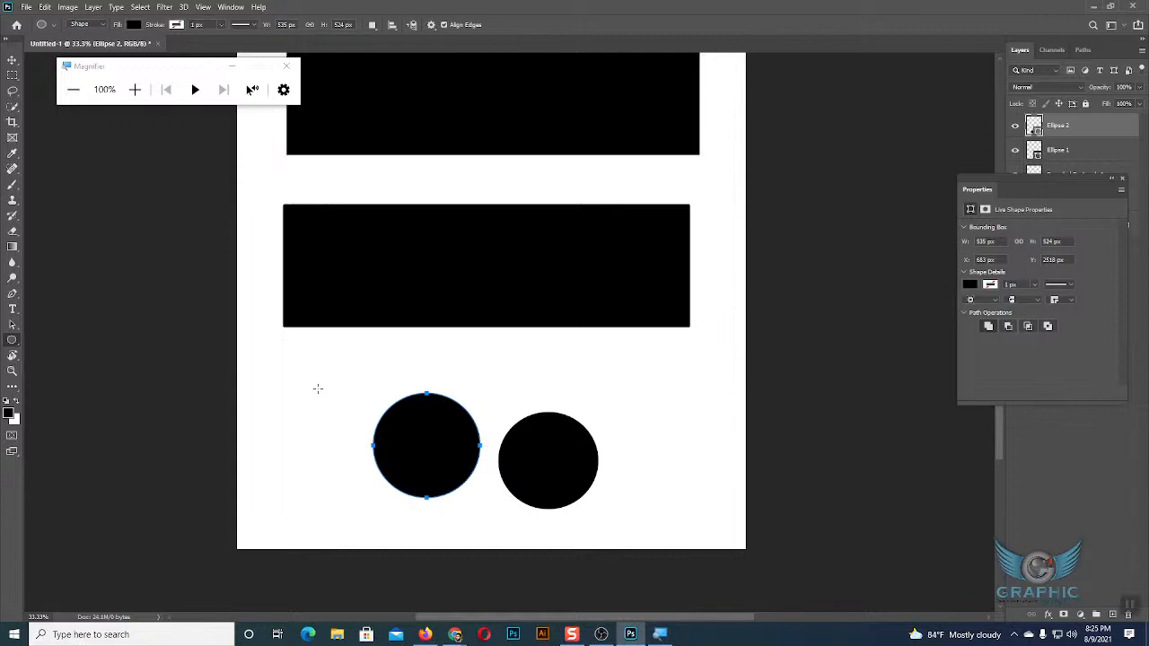
pyautogui.moveTo(317, 389); pyautogui.dragTo(374, 445)
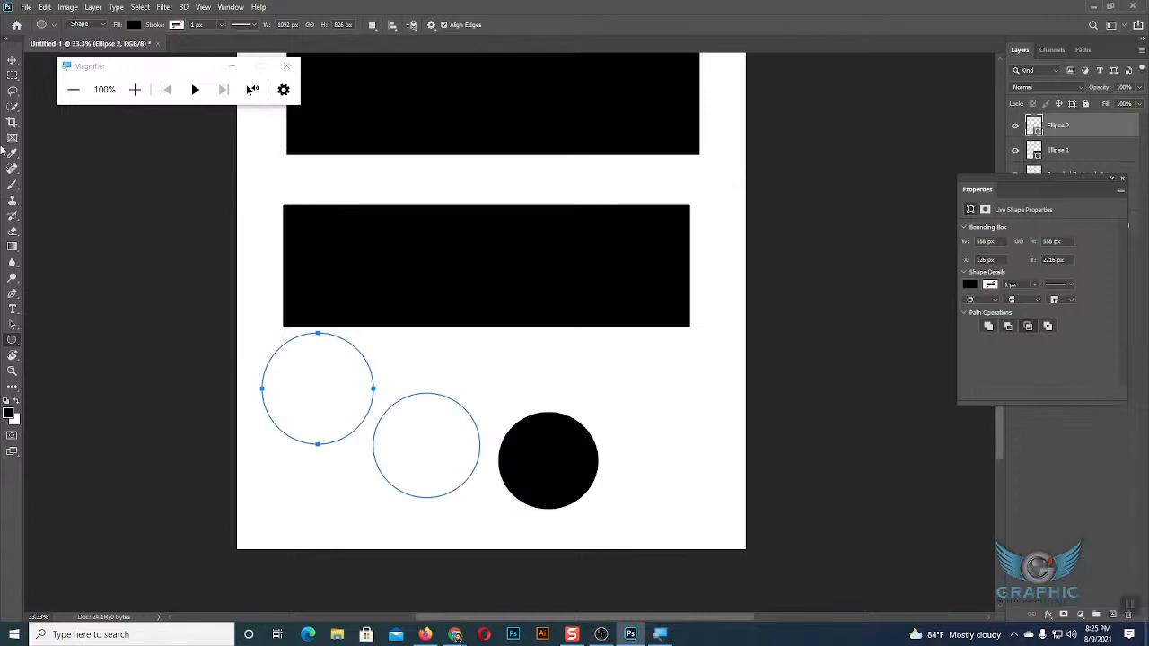
pyautogui.press('v')
pyautogui.click(399, 386)
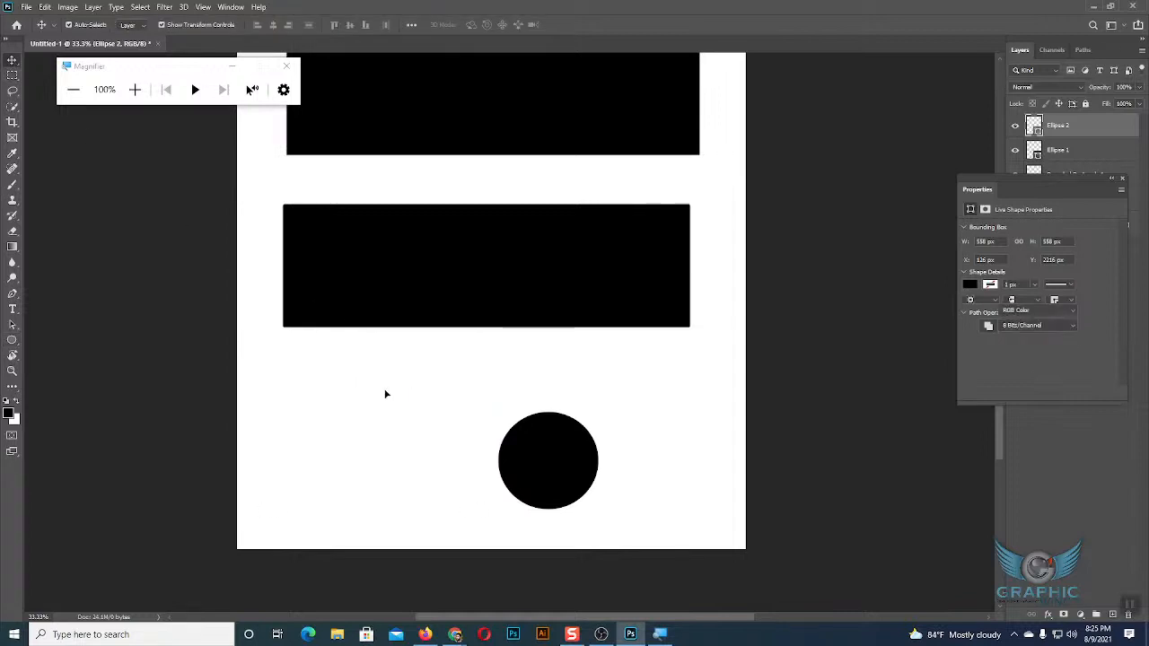
pyautogui.moveTo(284, 367); pyautogui.dragTo(456, 464)
pyautogui.press('Delete')
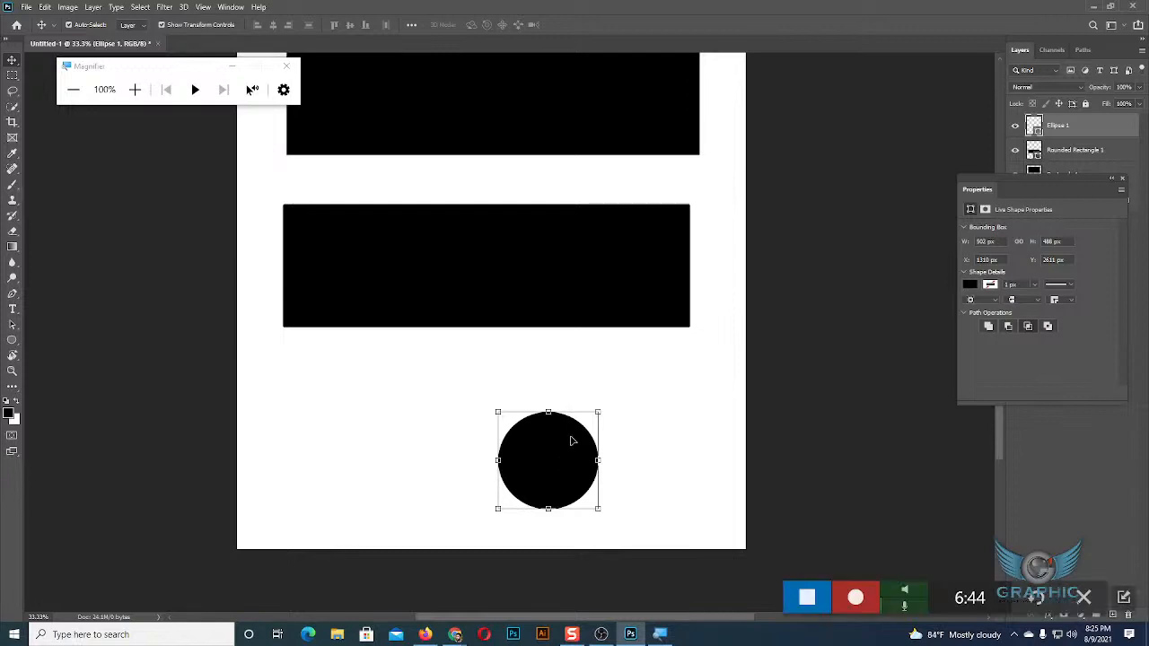
# Switch to the Google Meet window to check on the class, and return to the Photoshop document.
pyautogui.moveTo(459, 635)
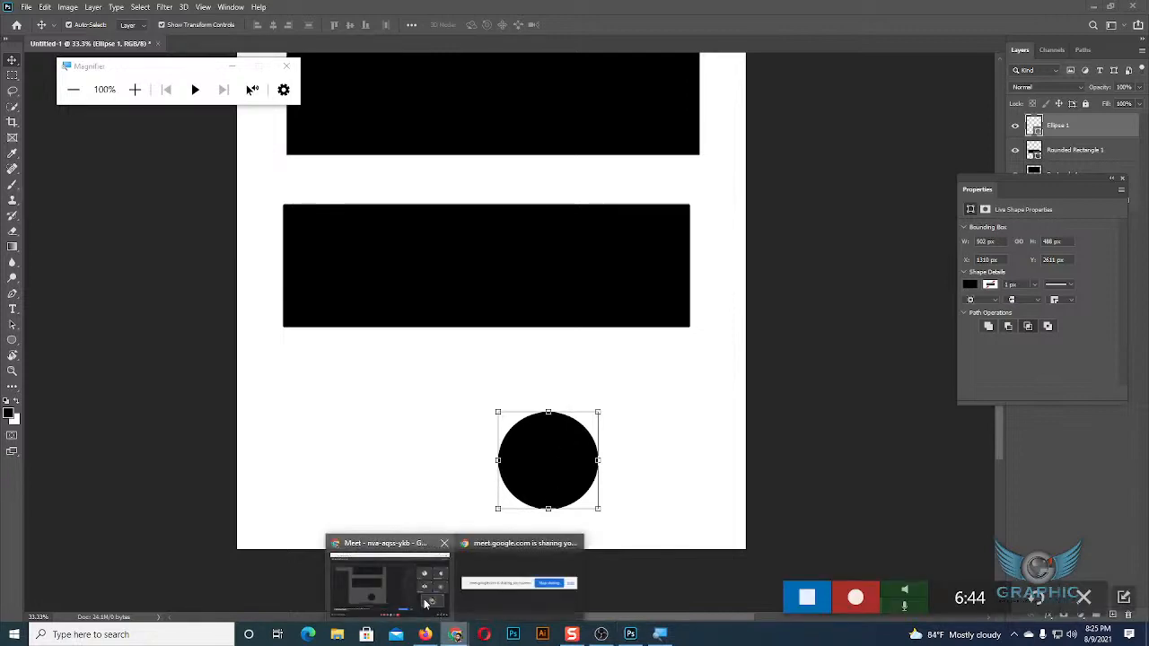
pyautogui.click(423, 598)
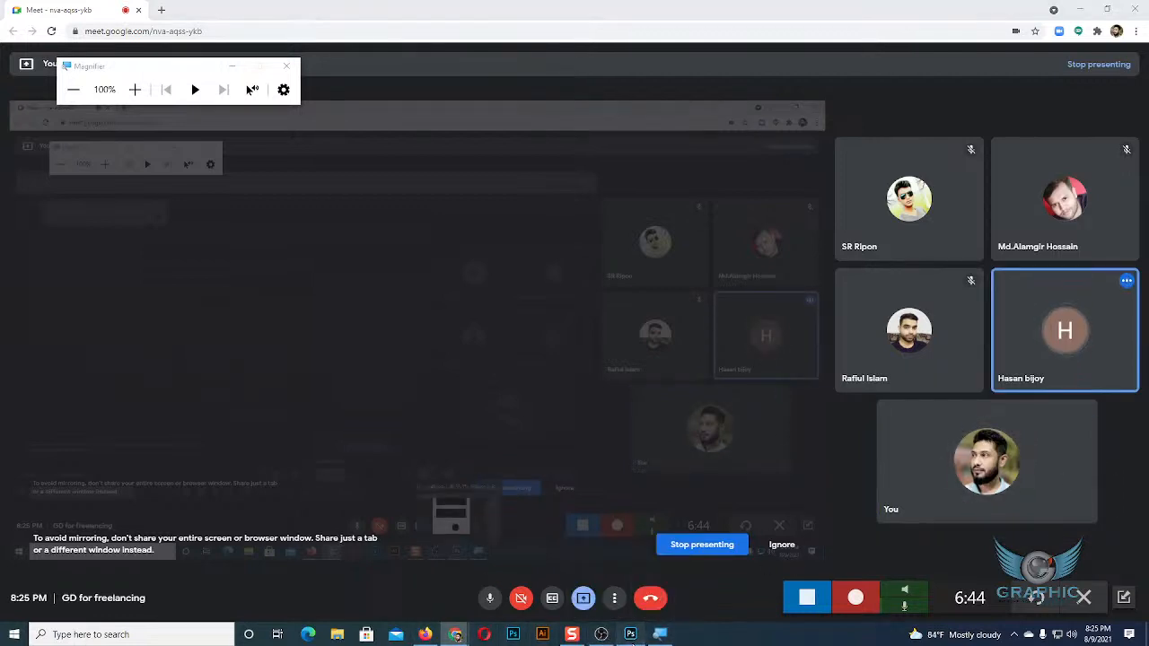
pyautogui.click(630, 634)
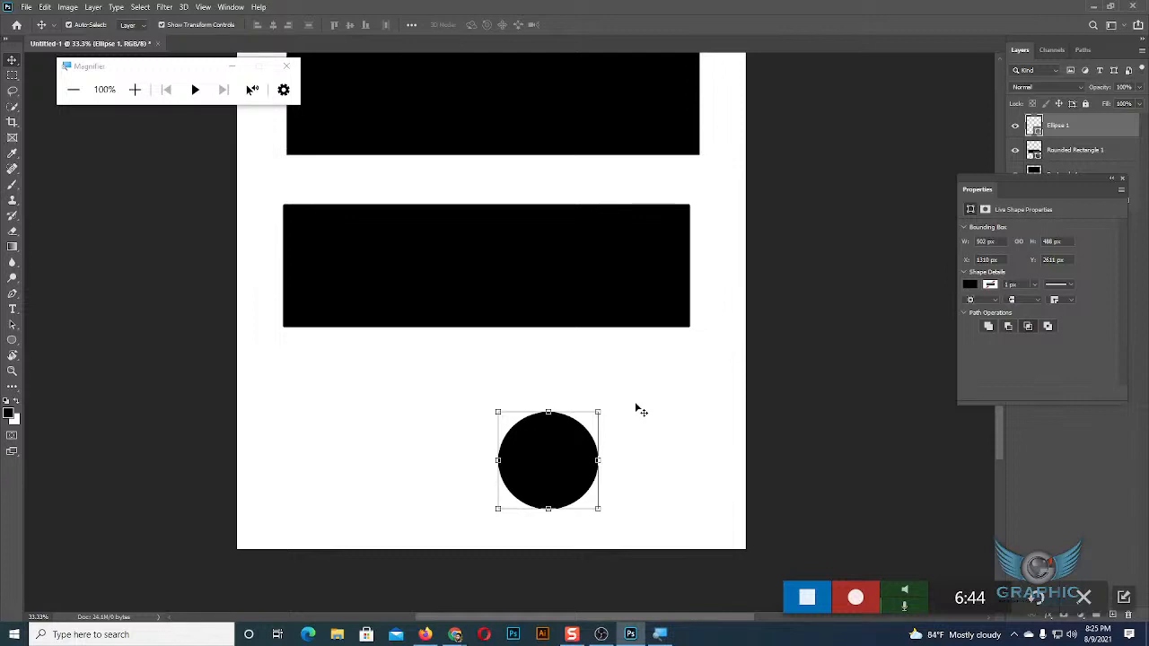
# Draw a black circle about 822 px in diameter outward from its center beside the small ellipse, and delete it.
pyautogui.click(12, 339)
pyautogui.moveTo(356, 425); pyautogui.dragTo(443, 507)
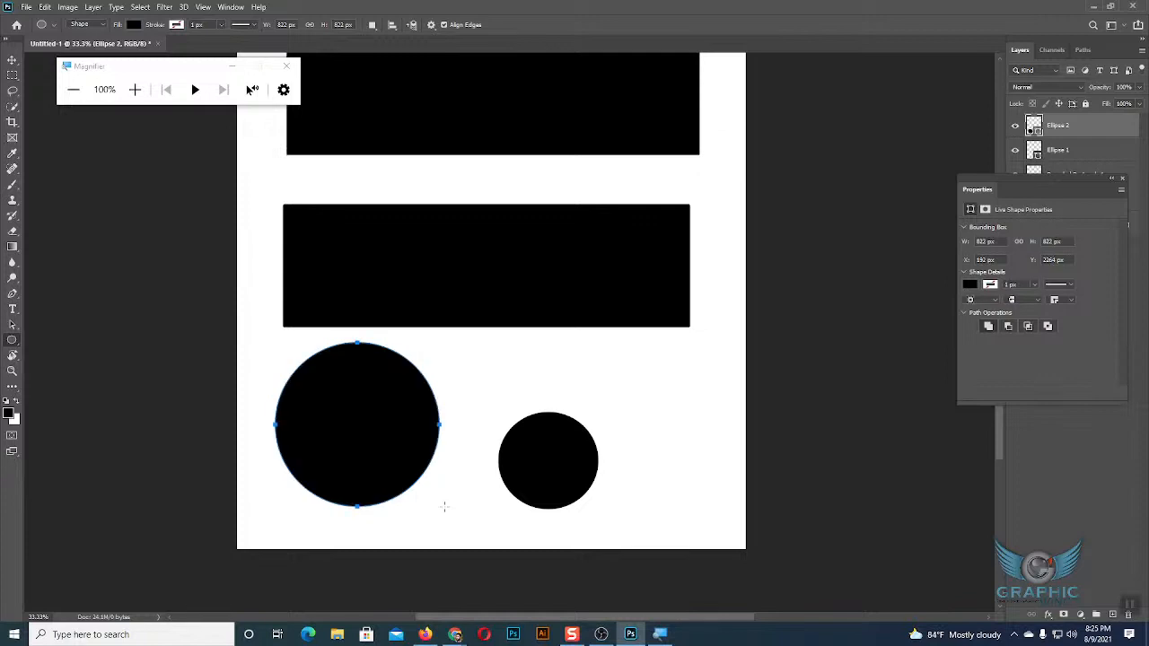
pyautogui.click(11, 59)
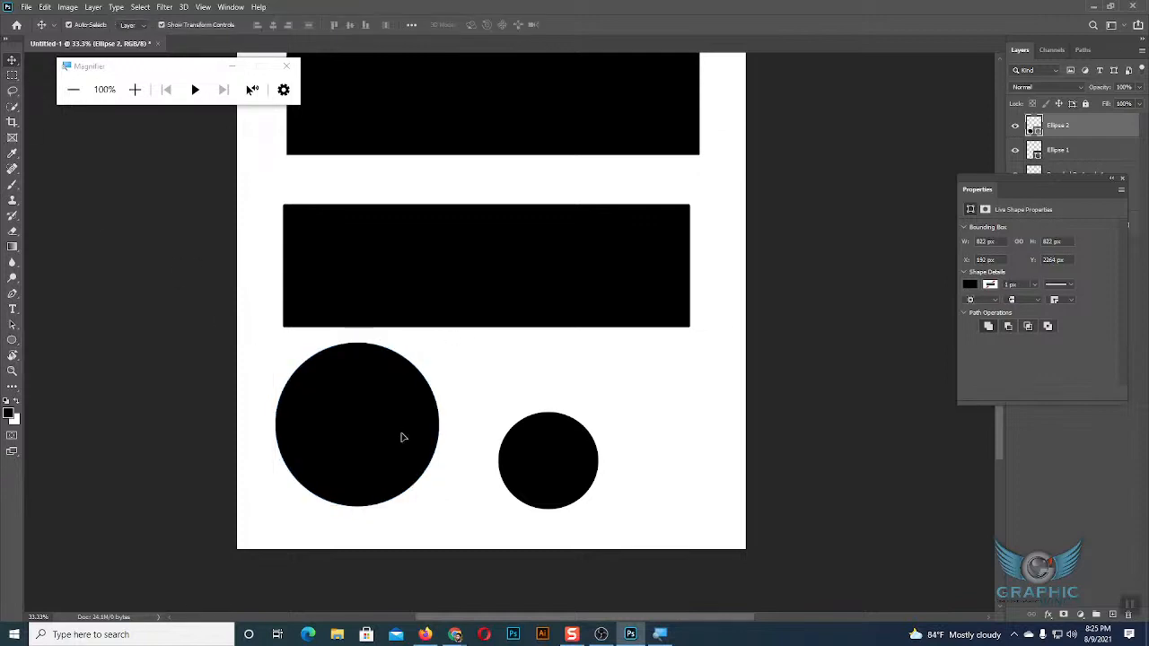
pyautogui.press('Delete')
# Draw a black circle about 666 px in diameter from its center below the rounded rectangle, and delete it.
pyautogui.click(13, 339)
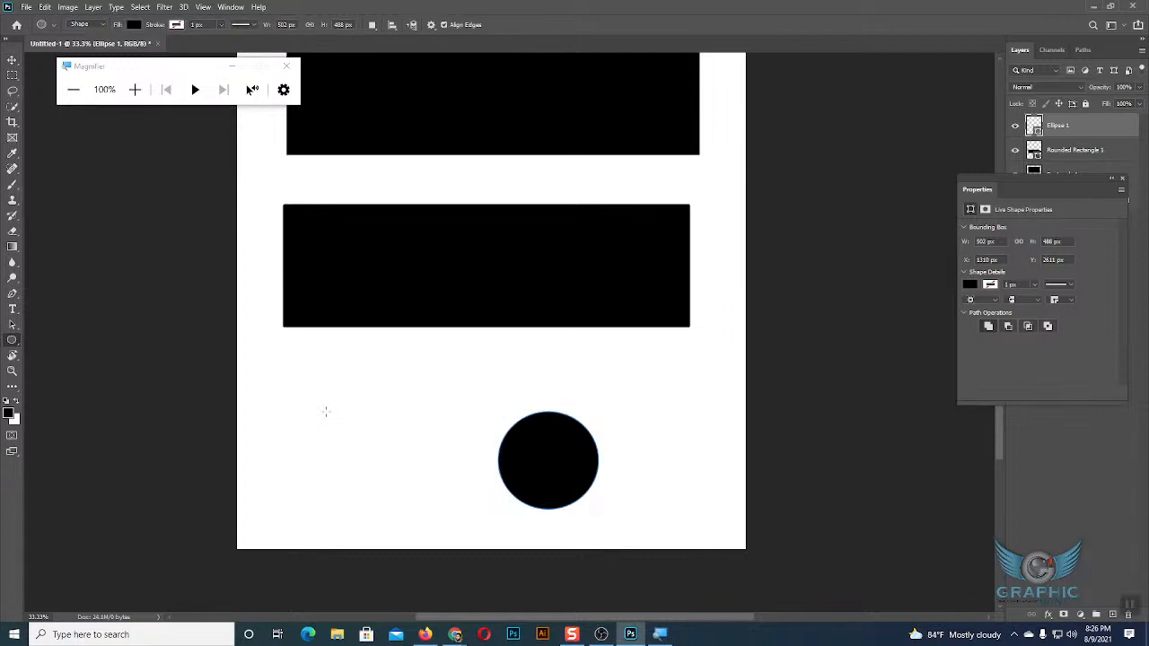
pyautogui.moveTo(326, 411); pyautogui.dragTo(393, 478)
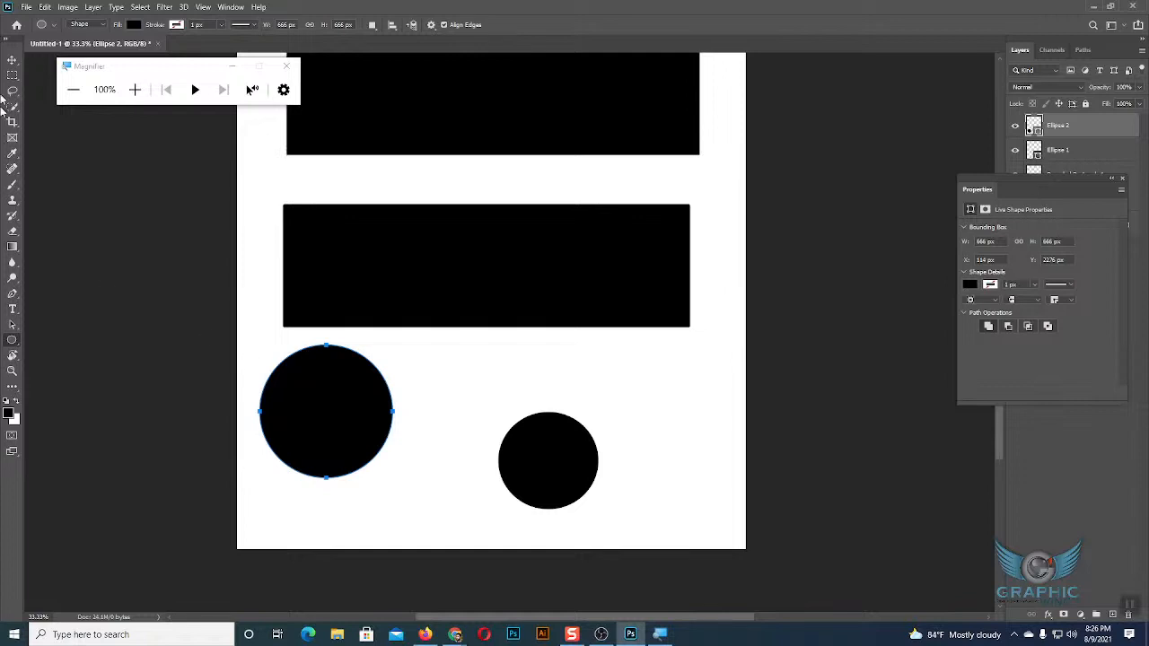
pyautogui.click(13, 60)
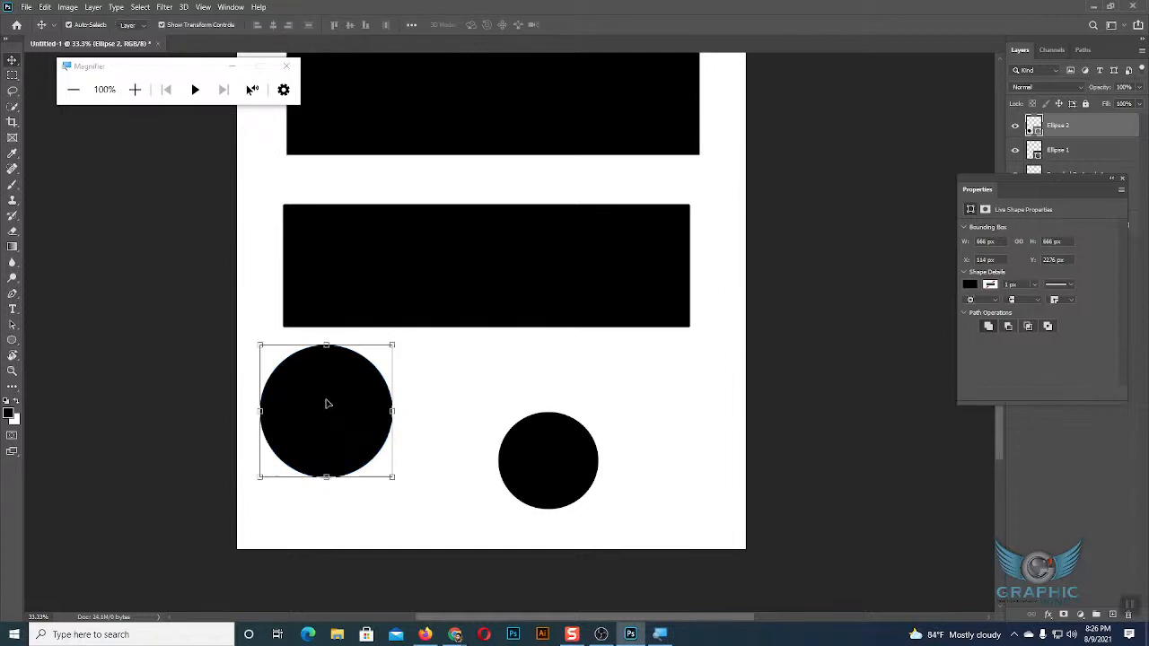
pyautogui.press('Delete')
# Draw a circle about 570 px in diameter from its center, and delete it together with the remaining ellipse.
pyautogui.click(12, 340)
pyautogui.moveTo(352, 395); pyautogui.dragTo(411, 451)
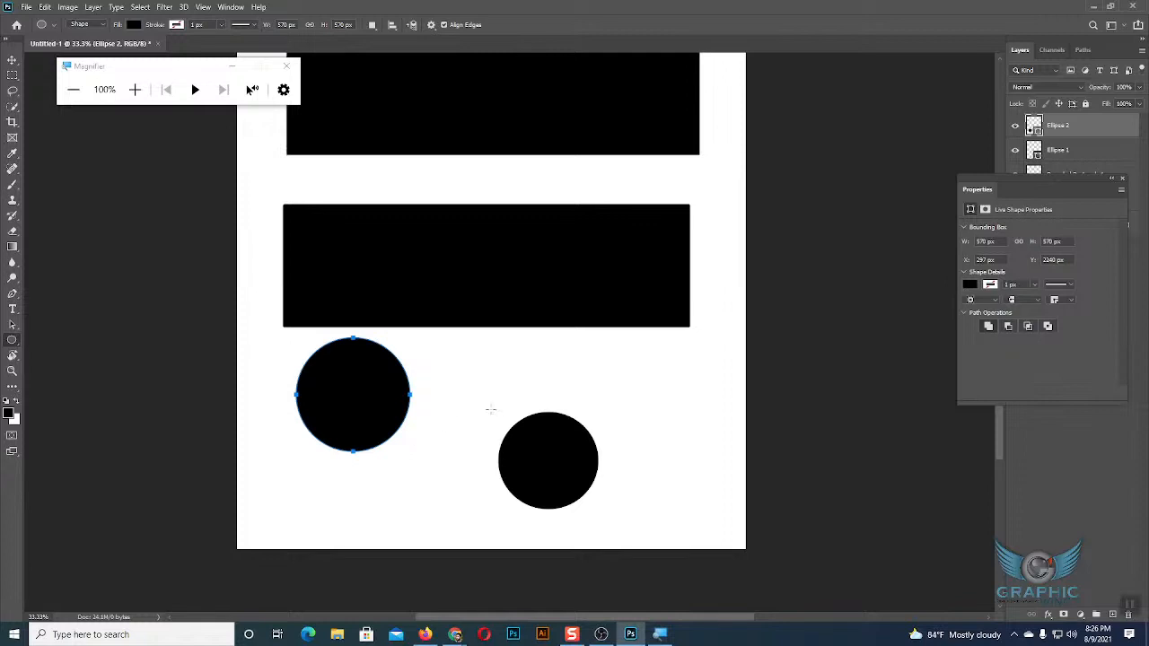
pyautogui.click(12, 59)
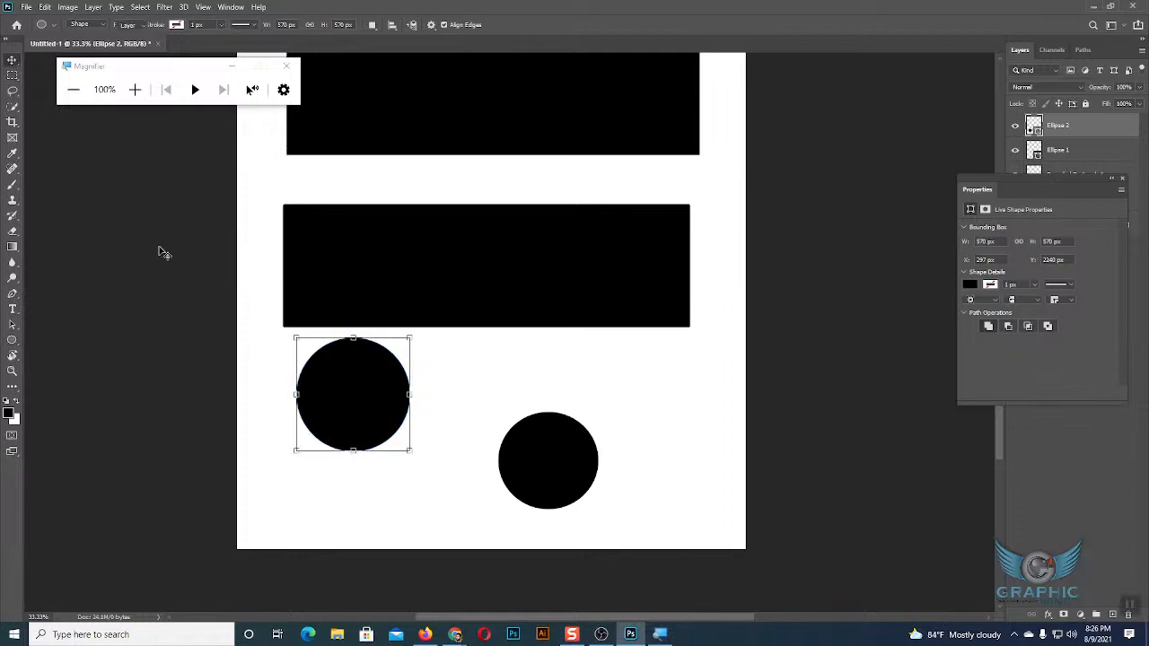
pyautogui.press('Delete')
pyautogui.press('Delete')
# Move the rounded rectangle up closer to the large rectangle, to about X 247 px and Y 1411 px.
pyautogui.scroll(3, 557, 295)
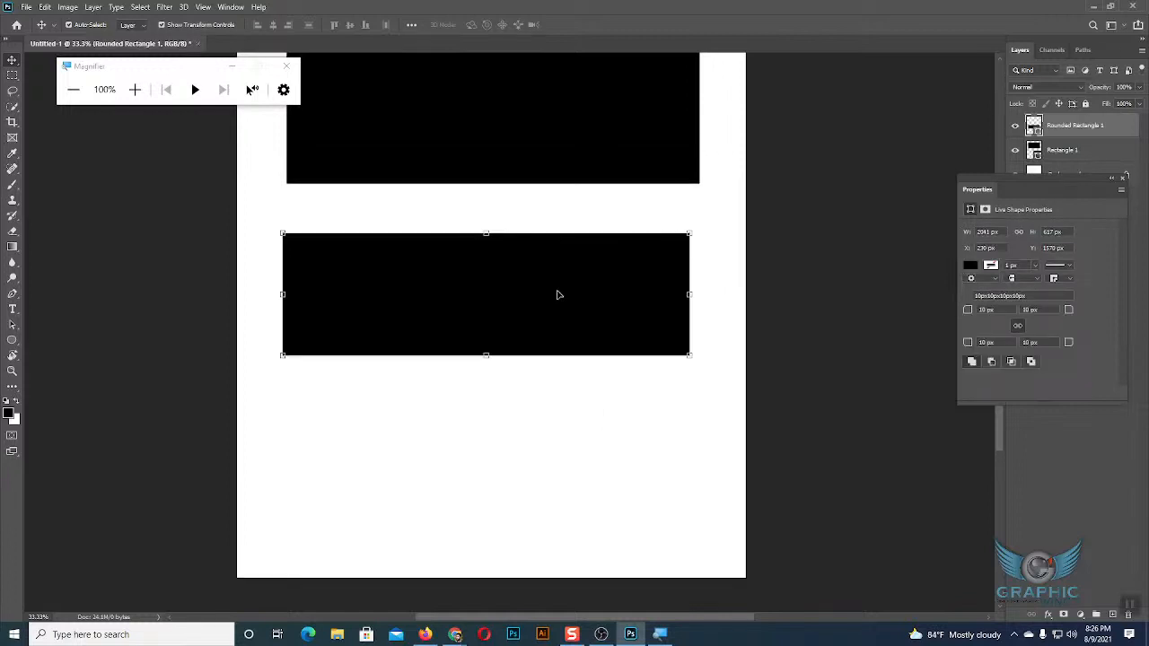
pyautogui.click(529, 148)
pyautogui.click(569, 457)
pyautogui.moveTo(554, 341); pyautogui.dragTo(557, 310)
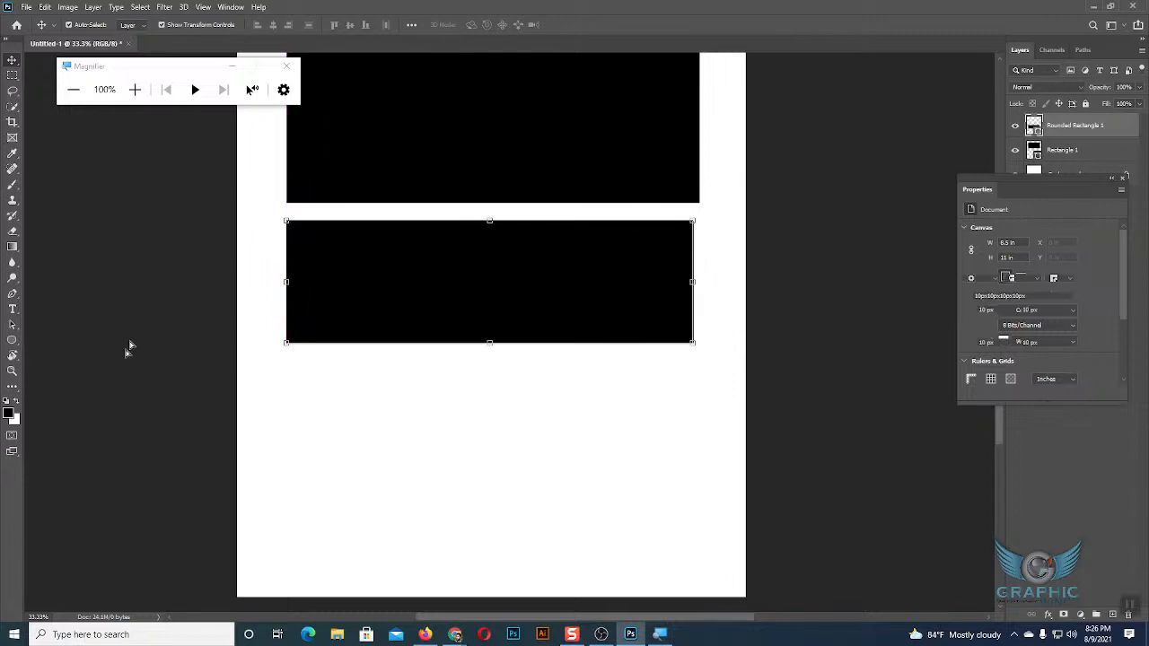
# Draw a black five-sided polygon about 817 x 857 px centered below the rounded rectangle.
pyautogui.rightClick(14, 341)
pyautogui.click(47, 353)
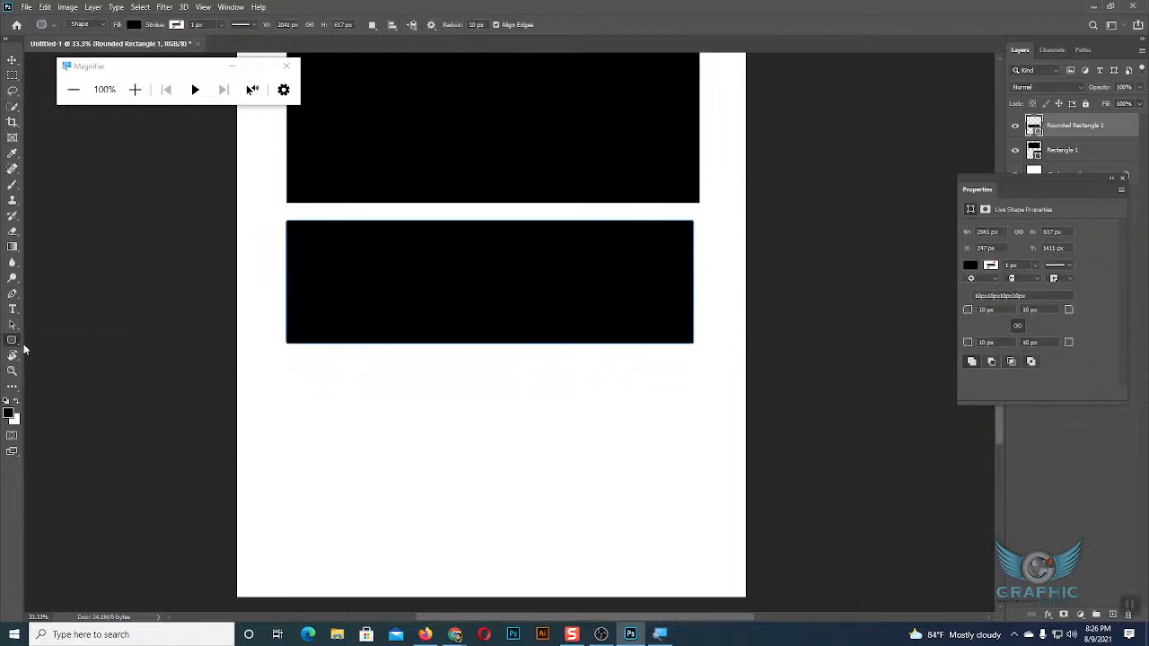
pyautogui.rightClick(12, 343)
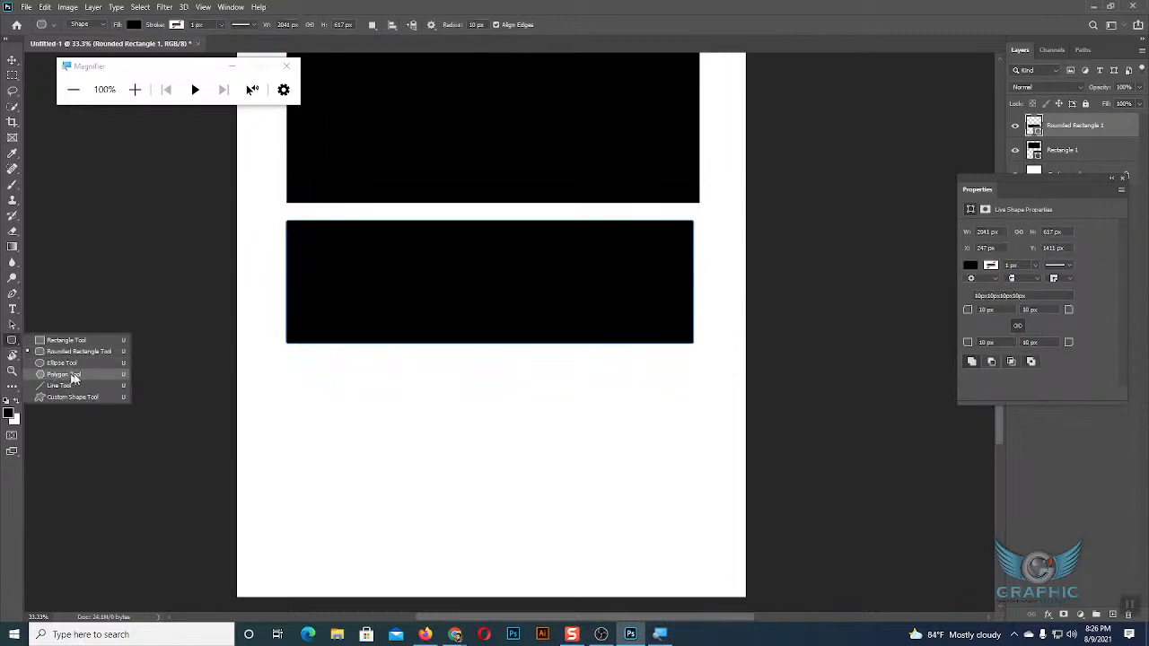
pyautogui.click(67, 373)
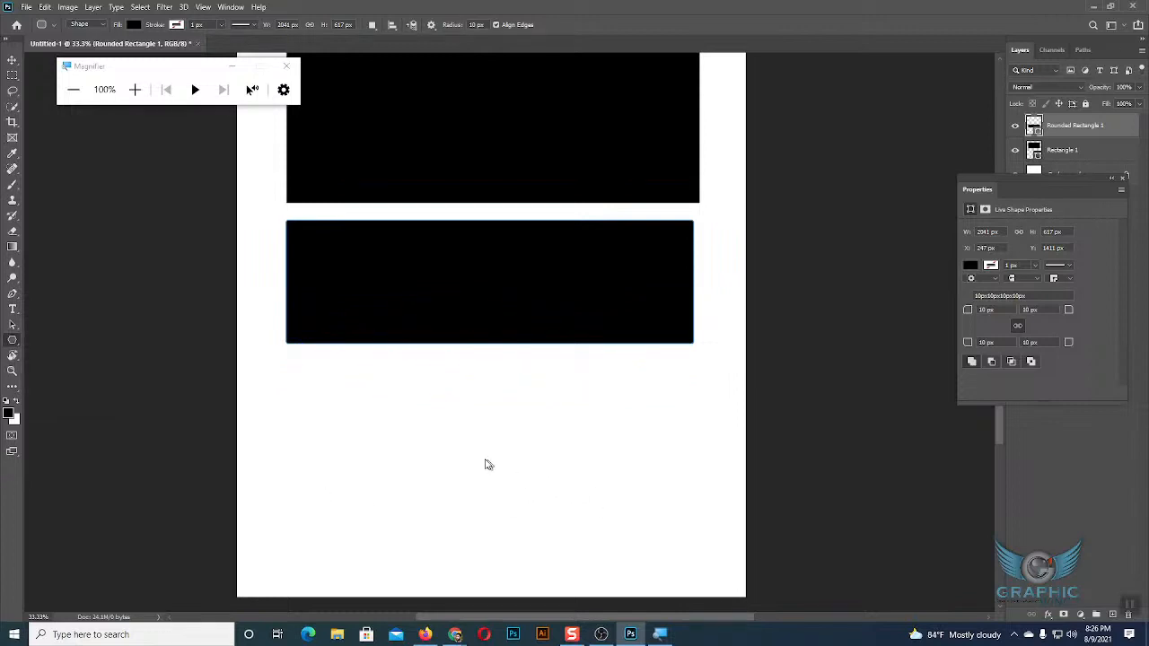
pyautogui.scroll(5, 467, 444)
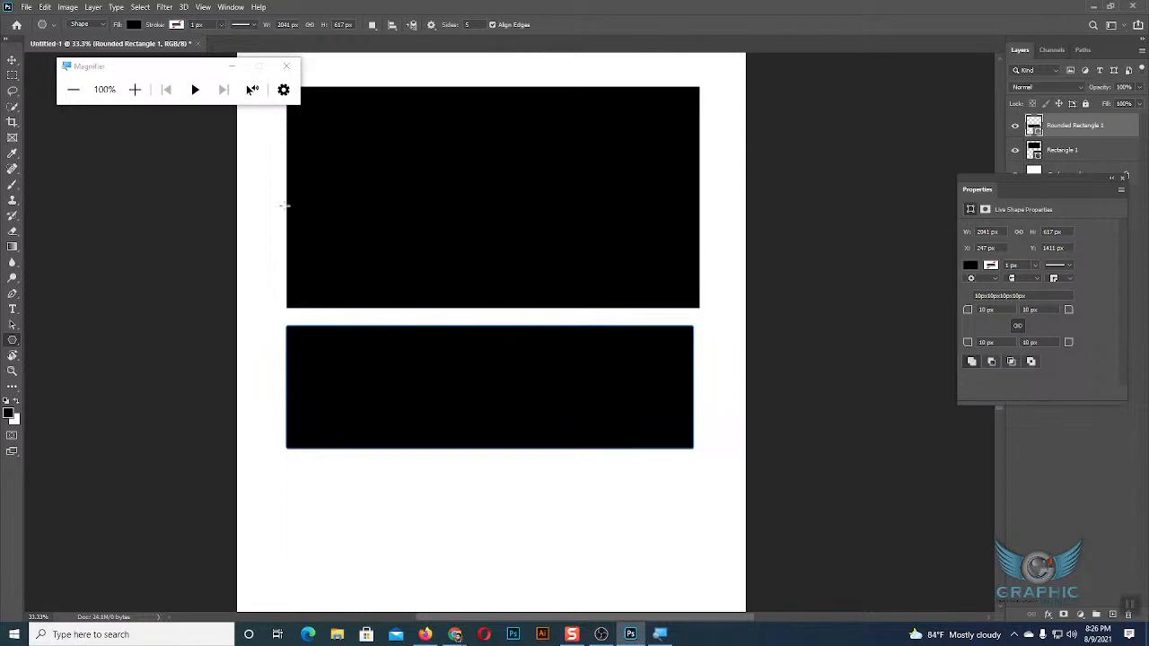
pyautogui.scroll(-4, 475, 446)
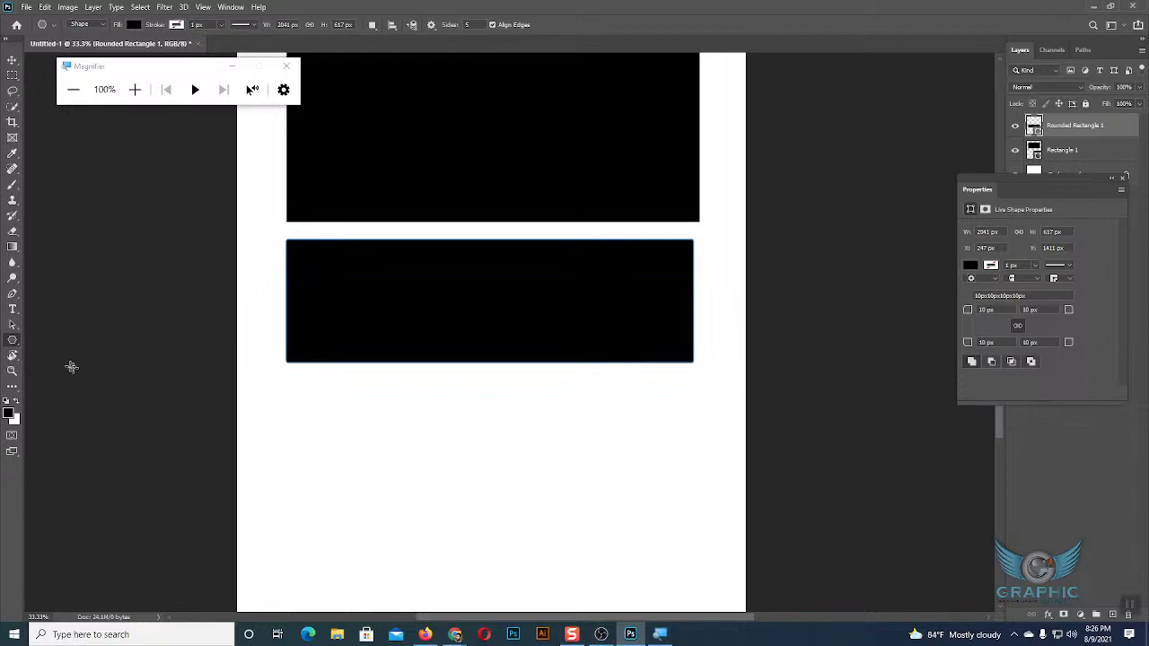
pyautogui.moveTo(488, 468); pyautogui.dragTo(561, 521)
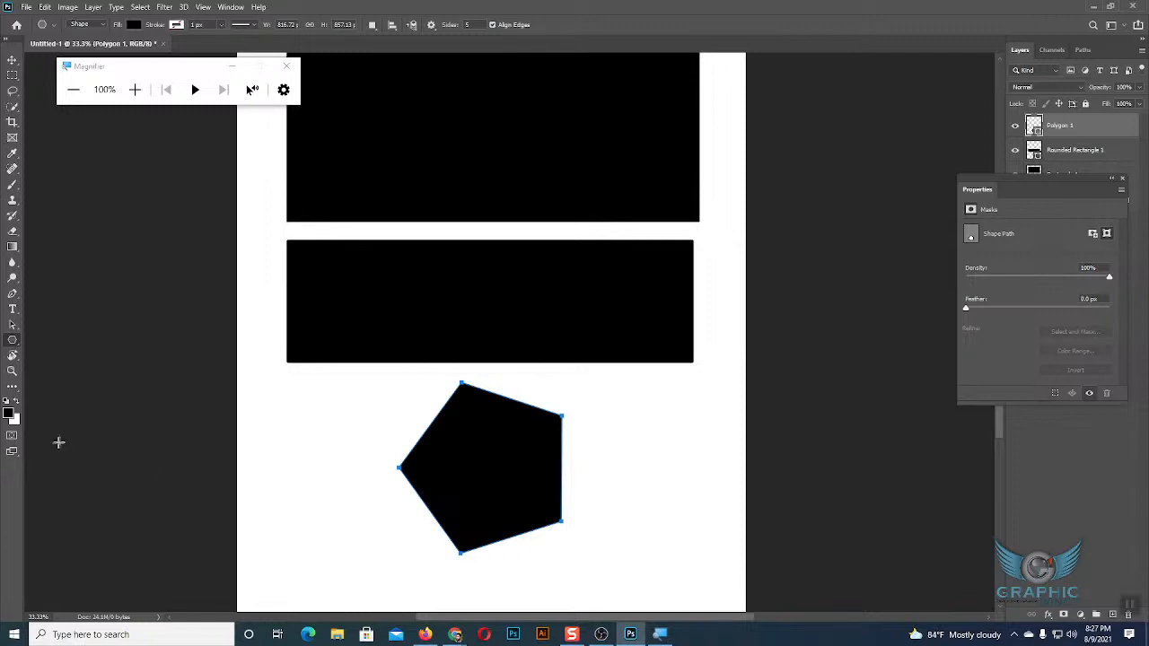
# Draw a horizontal line about 732 px long with a 1 px weight beside the top of the pentagon.
pyautogui.rightClick(13, 341)
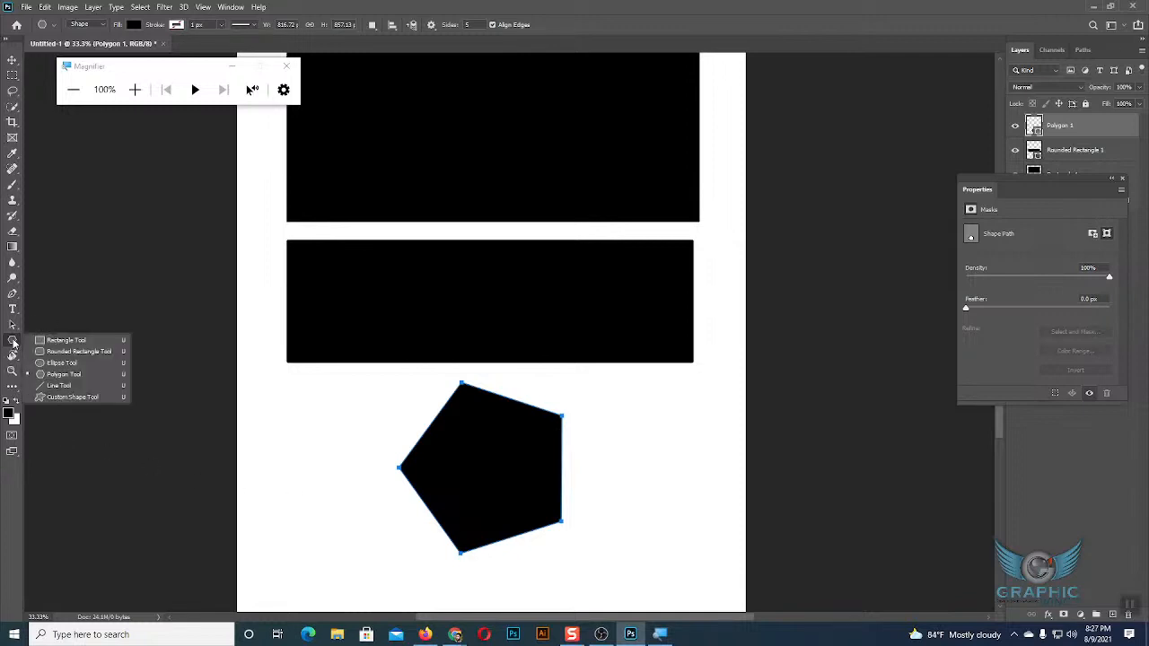
pyautogui.click(58, 386)
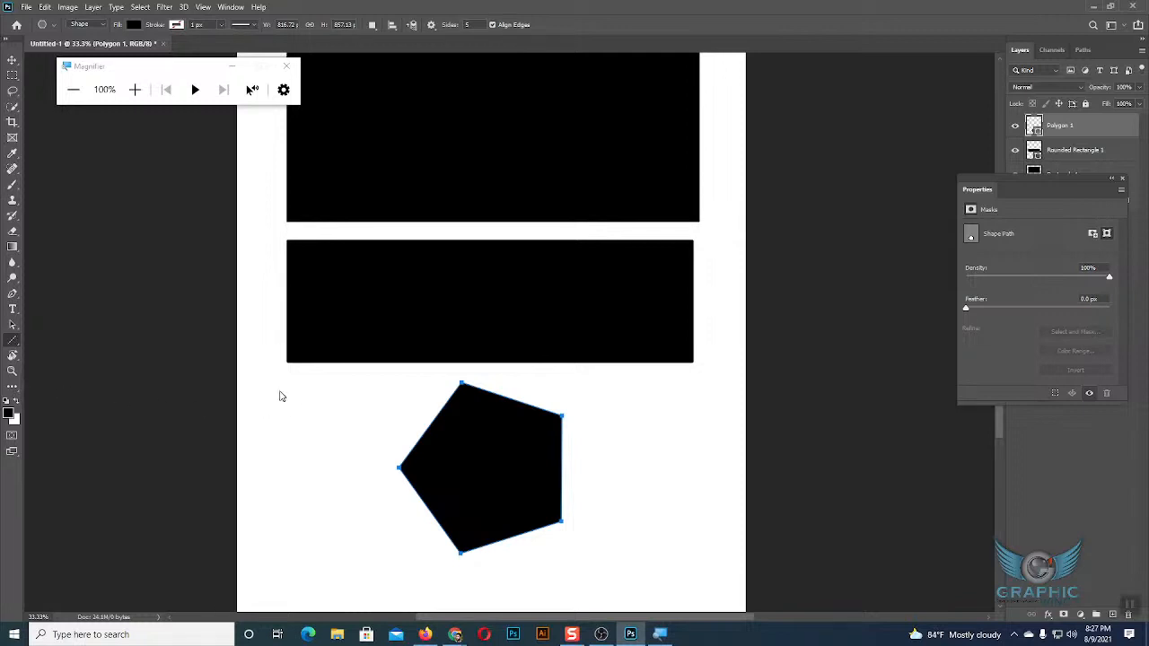
pyautogui.moveTo(277, 392); pyautogui.dragTo(425, 392)
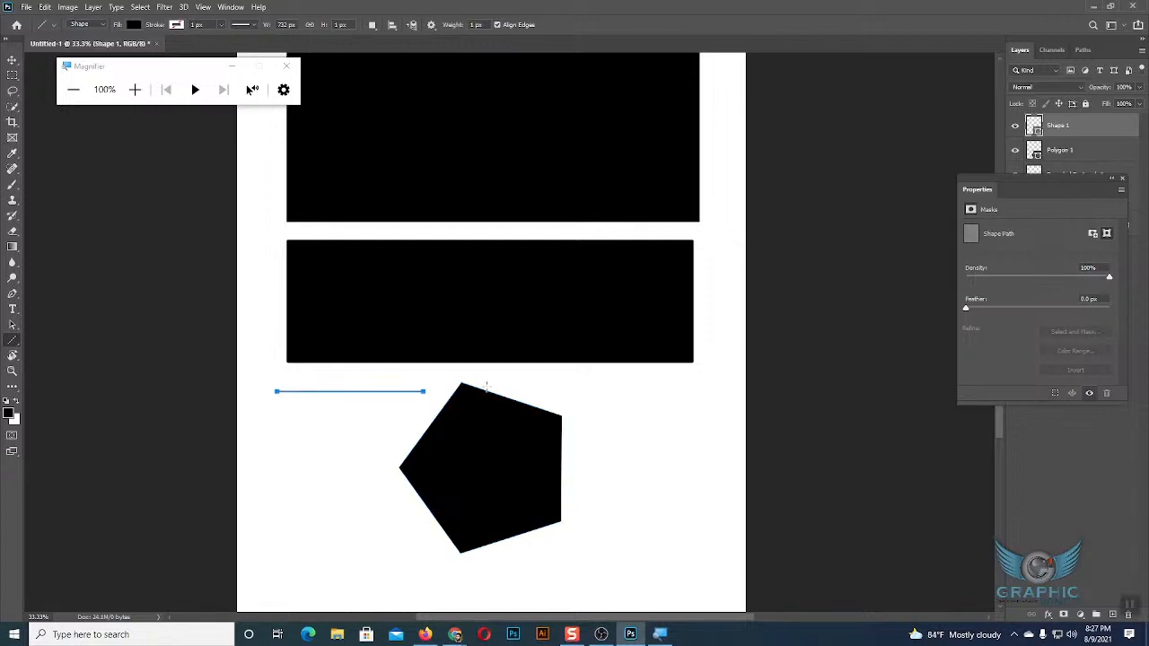
pyautogui.click(12, 59)
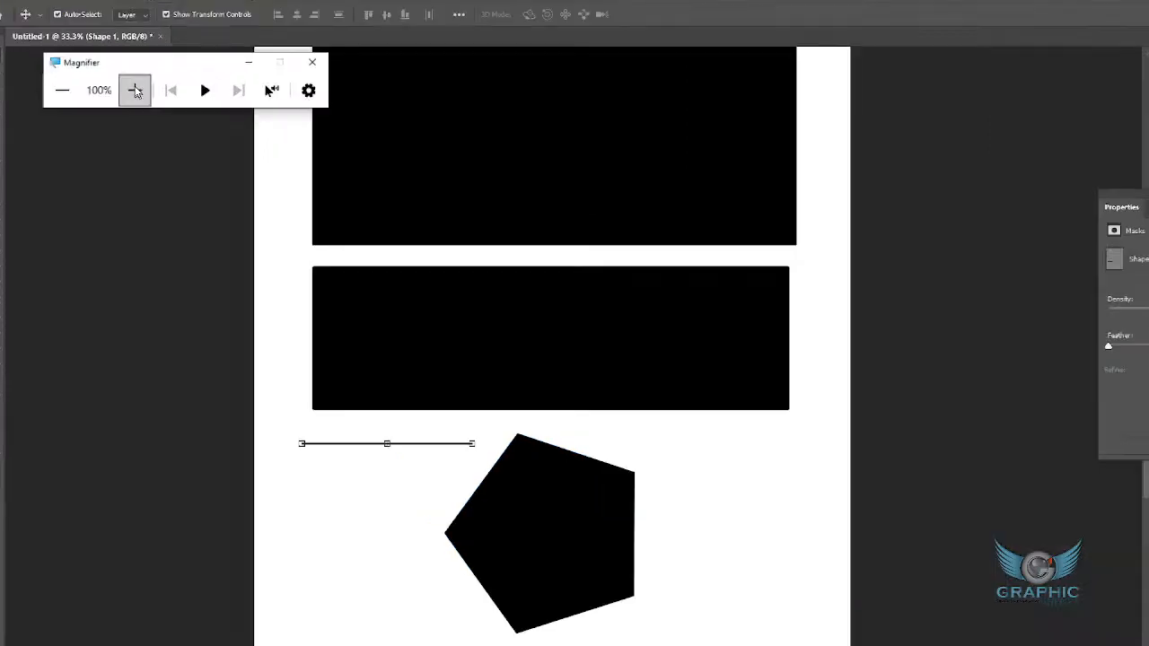
# Examine the thin line and its transform handles at 200% screen magnification, and restore it to 100%.
pyautogui.click(135, 90)
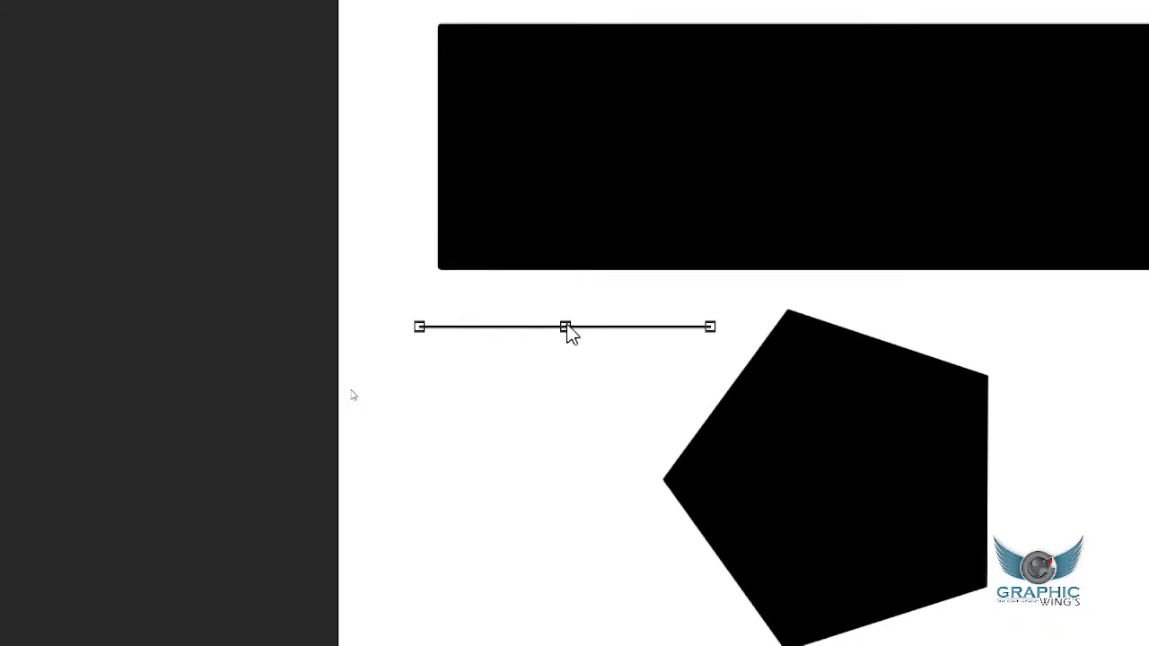
pyautogui.moveTo(567, 303); pyautogui.dragTo(565, 298)
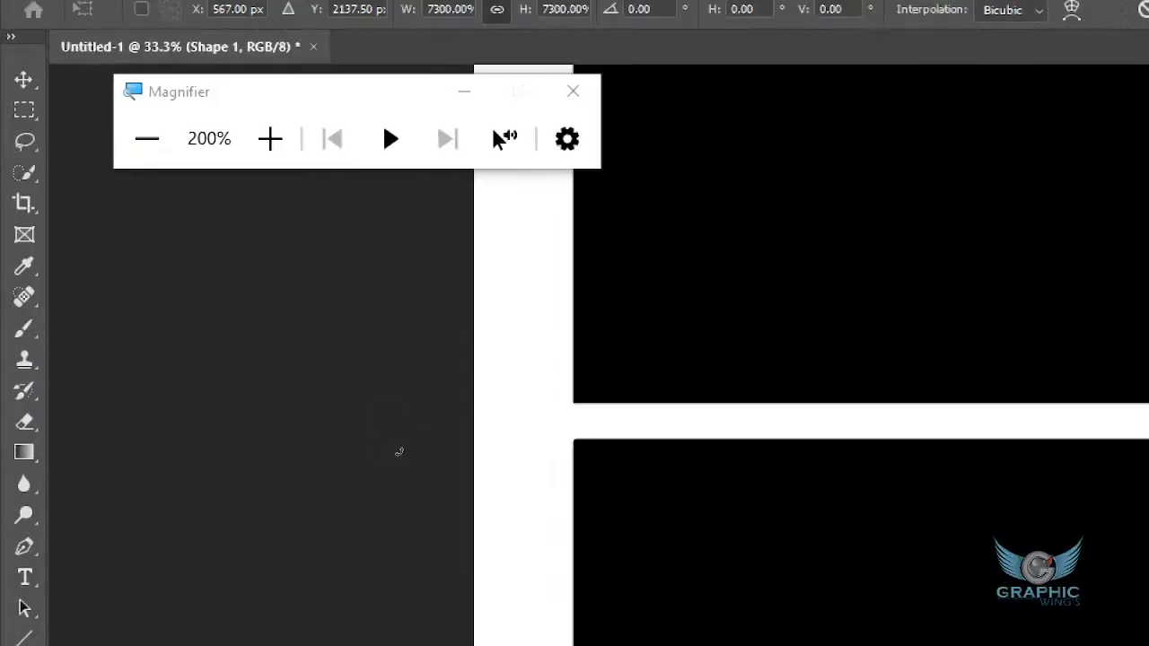
pyautogui.click(146, 154)
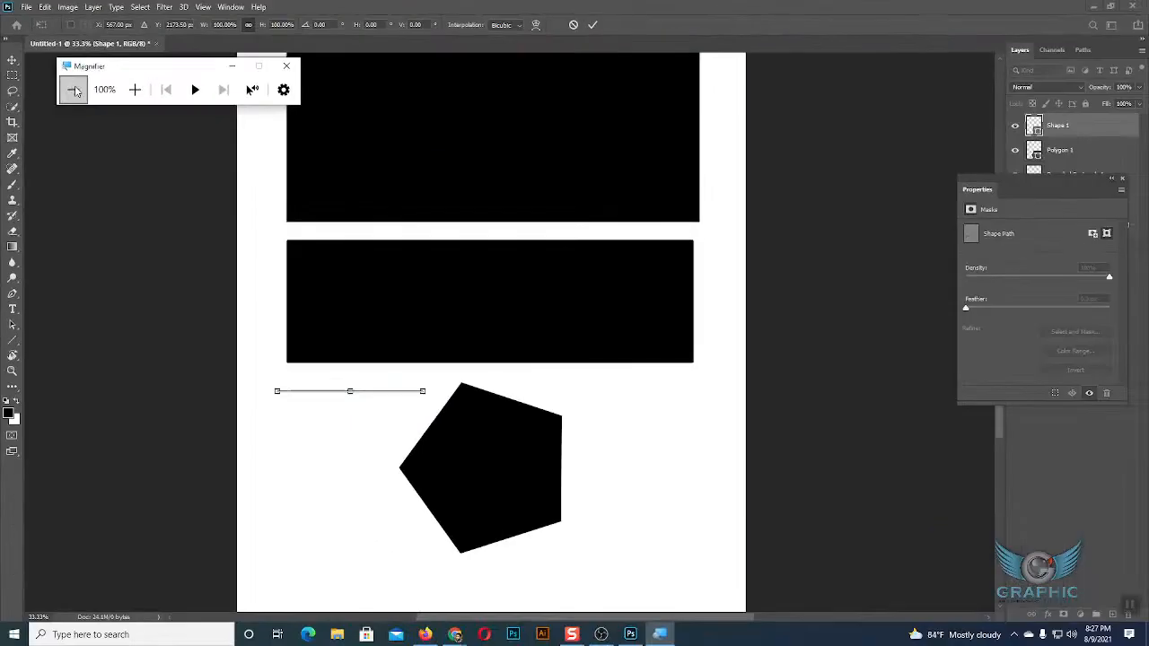
# Stretch the thin line downward from its middle handle to about 27100% proportional scale, forming a thick bar across the page.
pyautogui.click(350, 396)
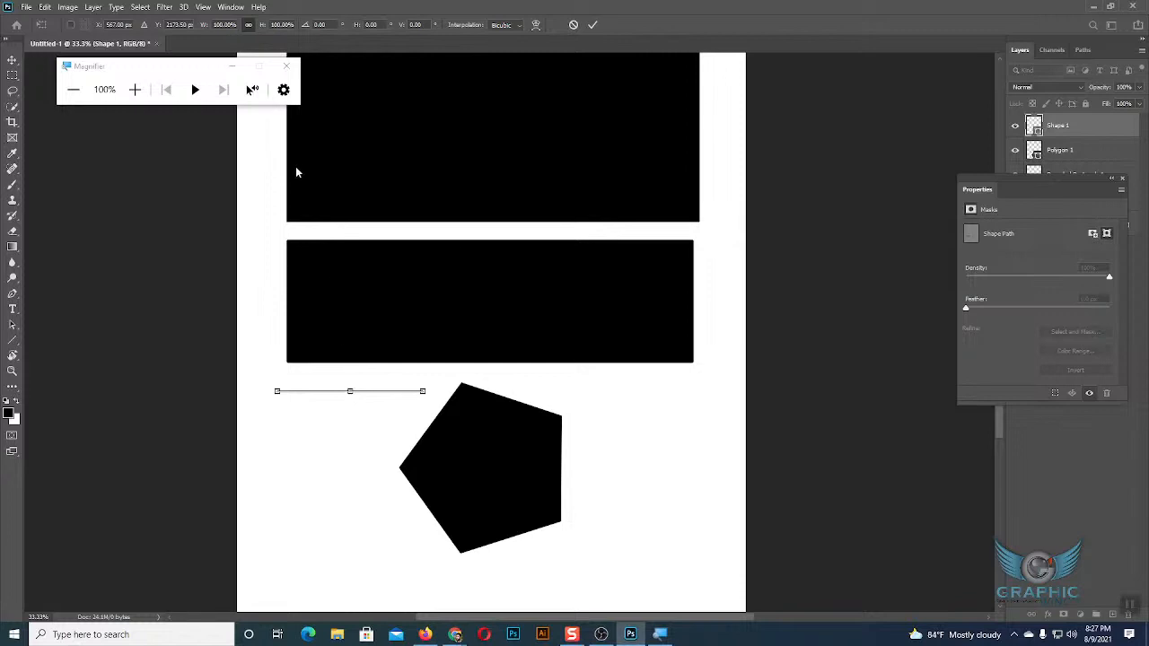
pyautogui.moveTo(350, 393); pyautogui.dragTo(361, 487)
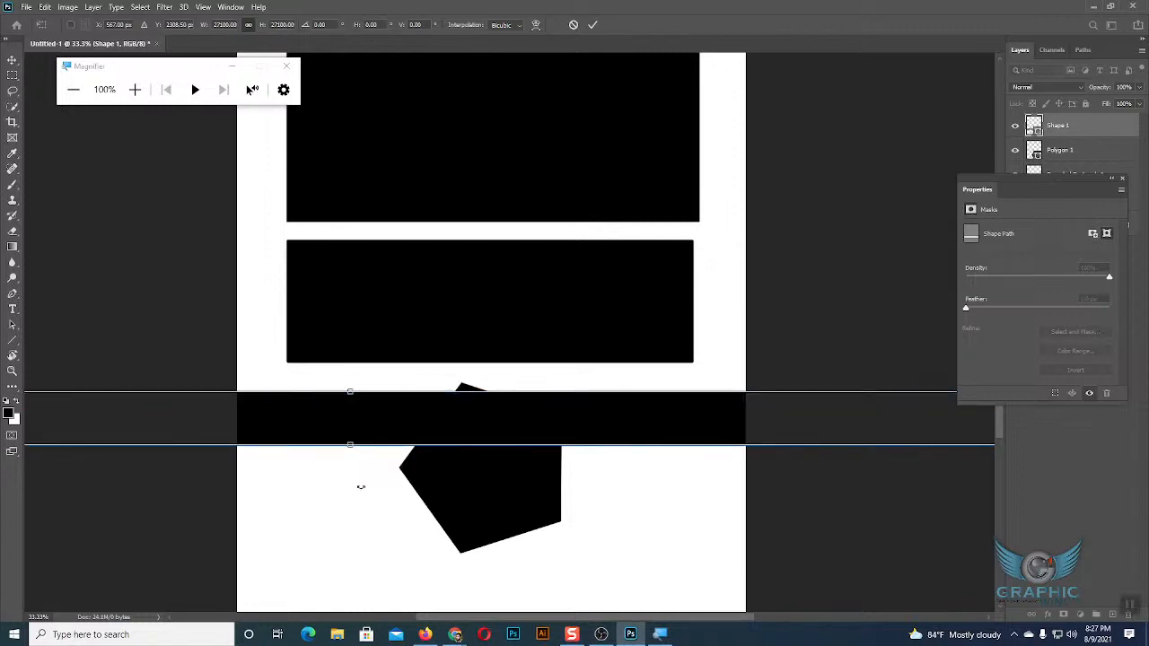
pyautogui.click(12, 60)
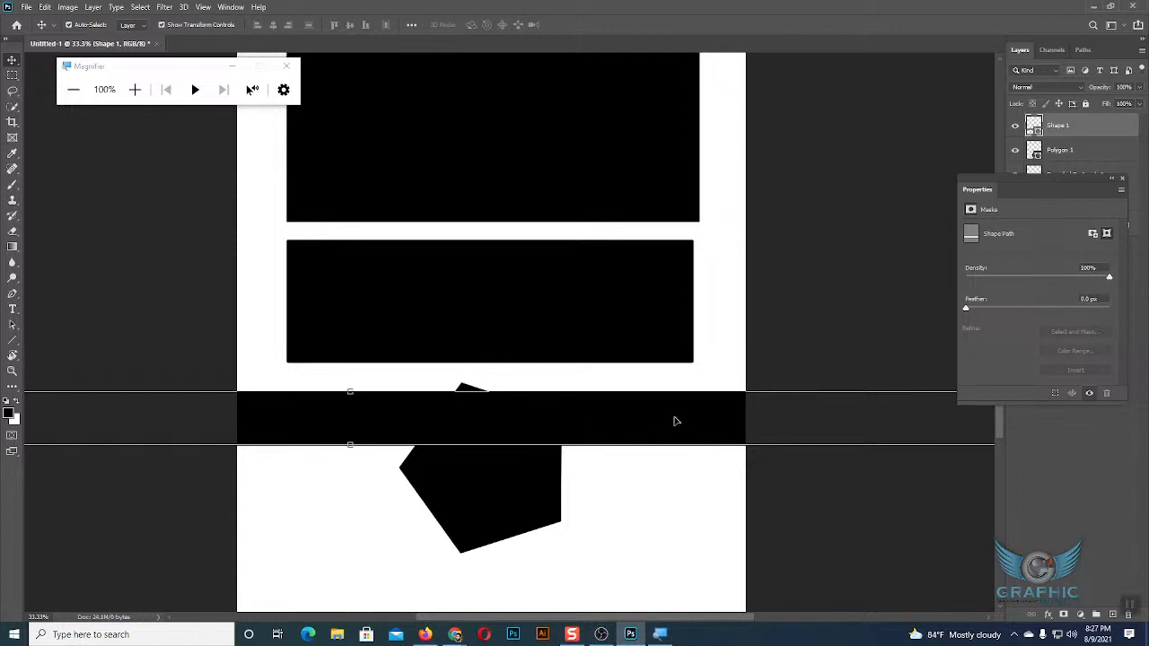
# Delete the thick bar and draw a horizontal line about 627 px long with a 1 px weight beside the pentagon's top.
pyautogui.press('Delete')
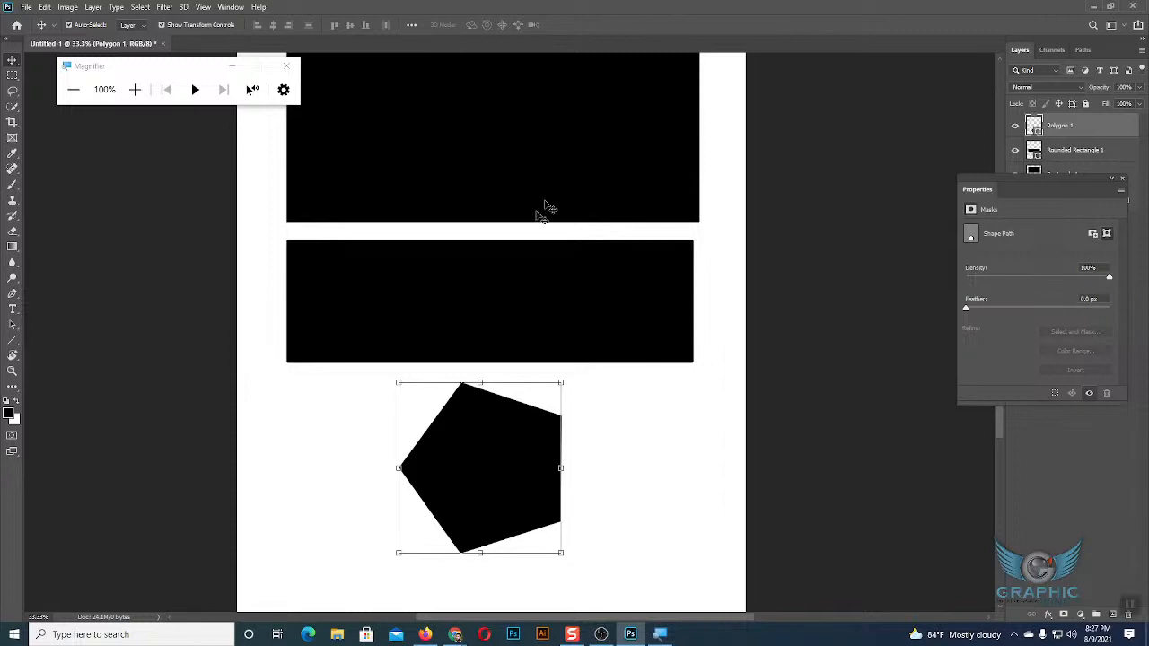
pyautogui.click(12, 339)
pyautogui.moveTo(295, 403); pyautogui.dragTo(420, 401)
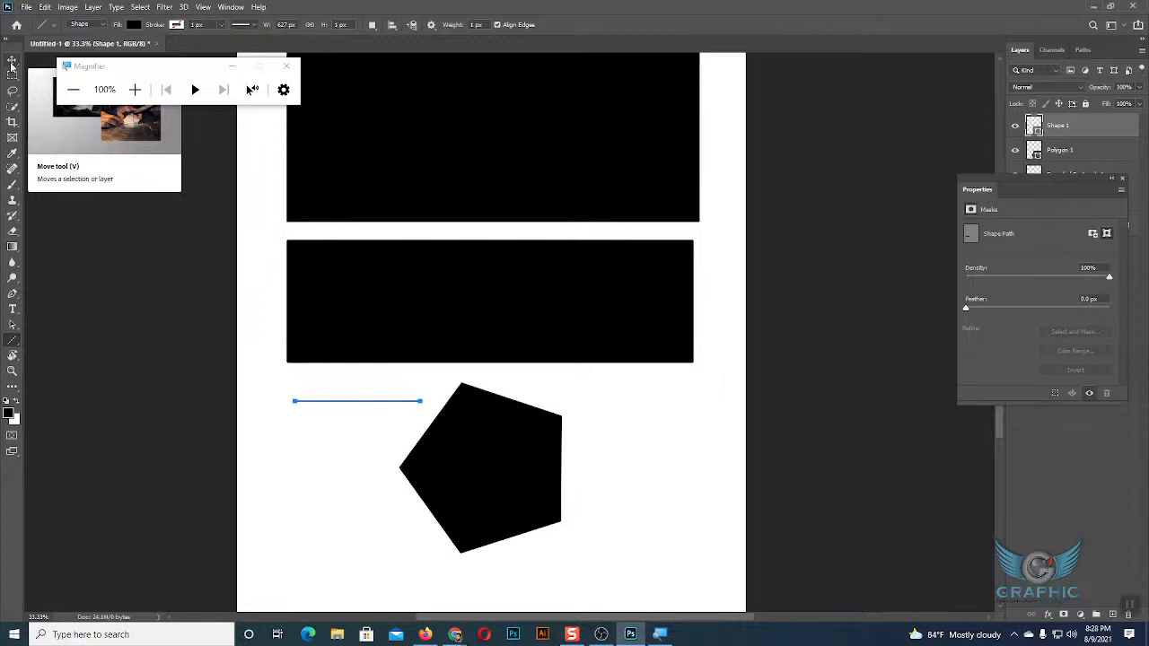
pyautogui.rightClick(12, 341)
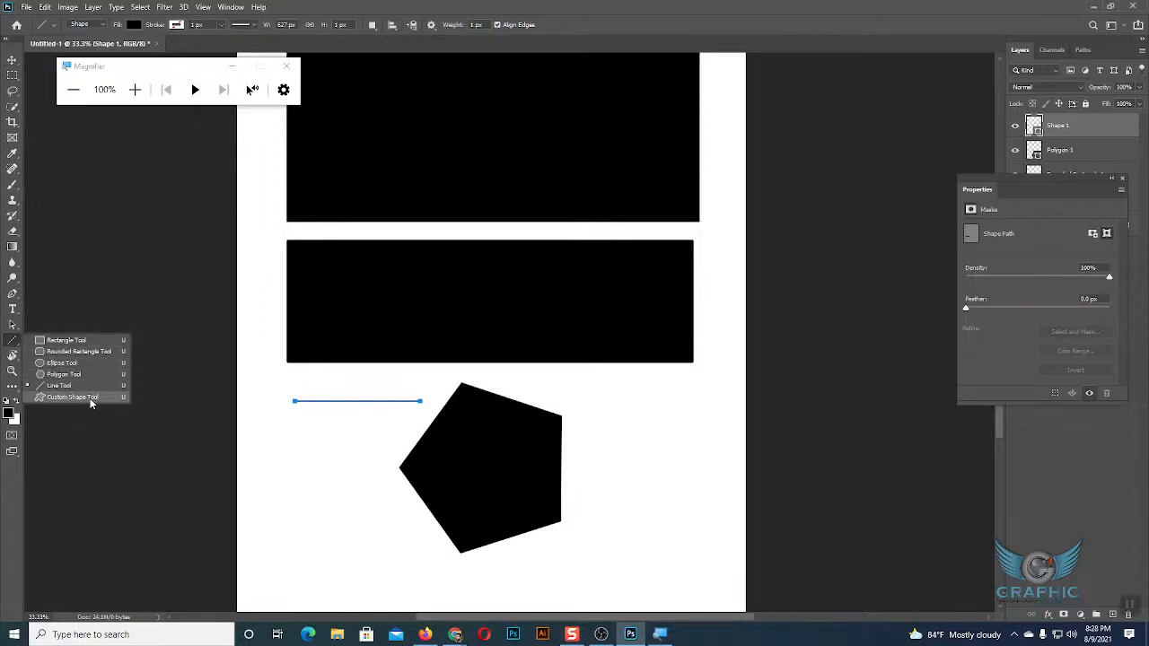
pyautogui.click(13, 61)
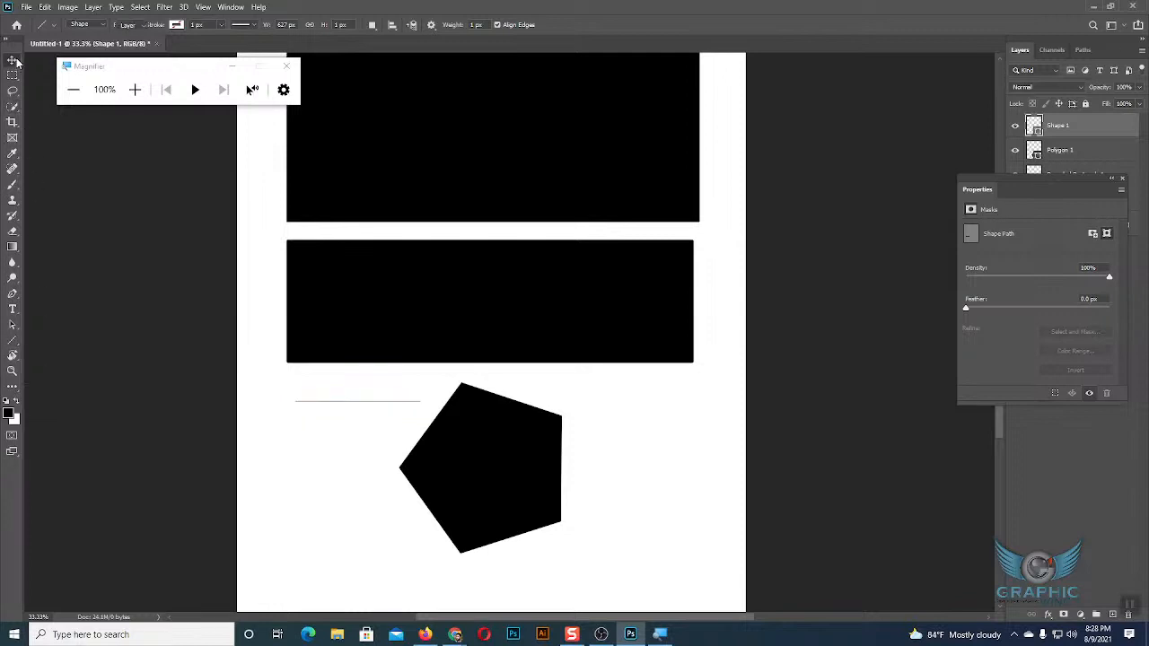
pyautogui.click(676, 478)
# Select the rectangle, the rounded rectangle and the pentagon in turn to examine their transform handles and properties.
pyautogui.scroll(5, 674, 475)
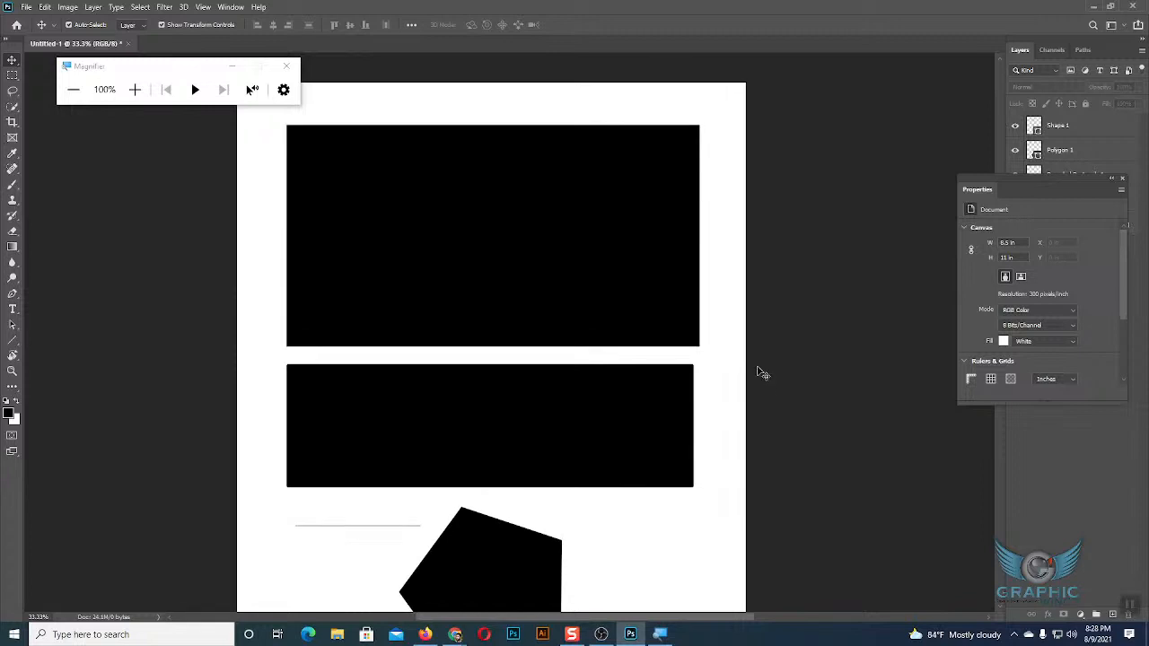
pyautogui.click(484, 237)
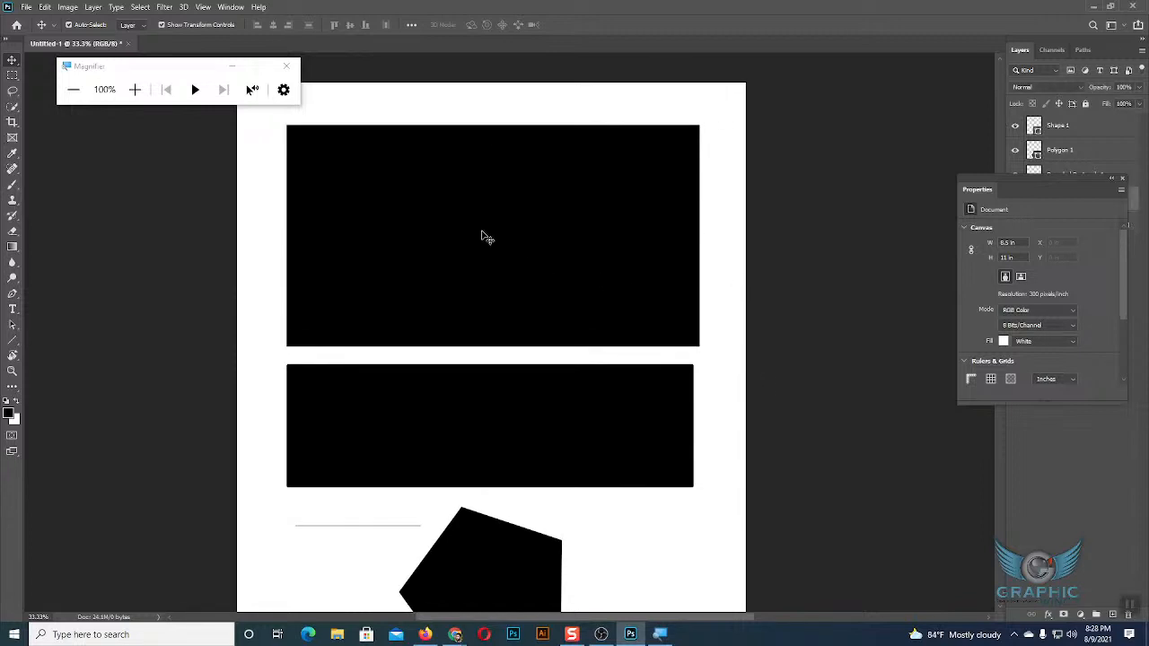
pyautogui.click(487, 413)
pyautogui.click(479, 566)
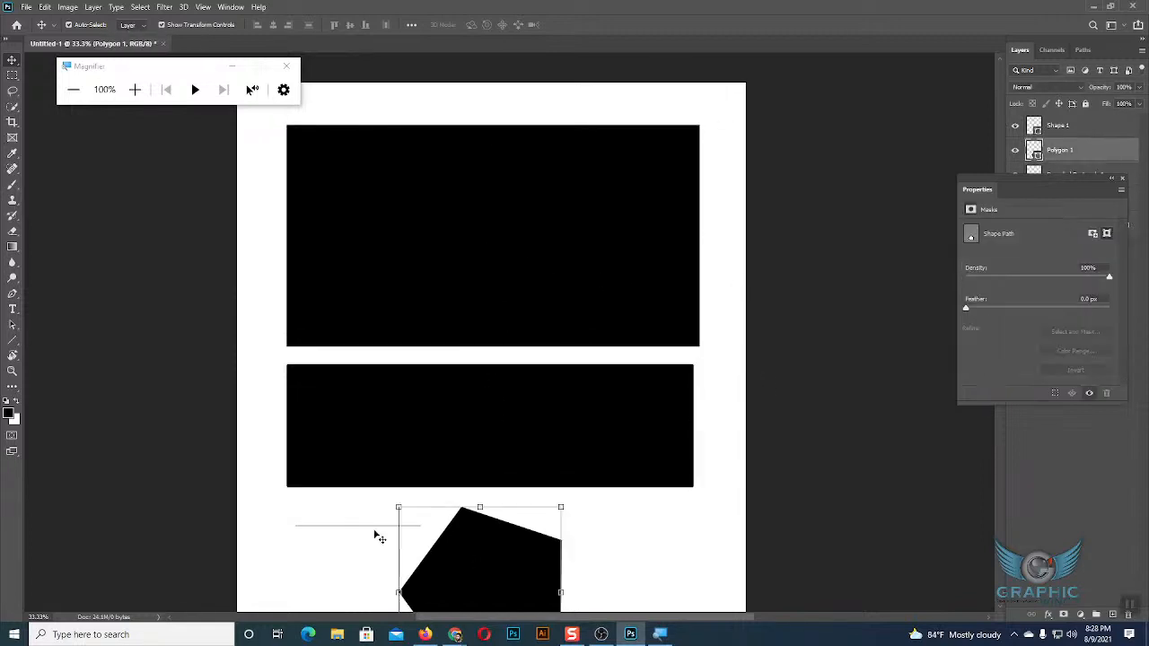
pyautogui.click(378, 536)
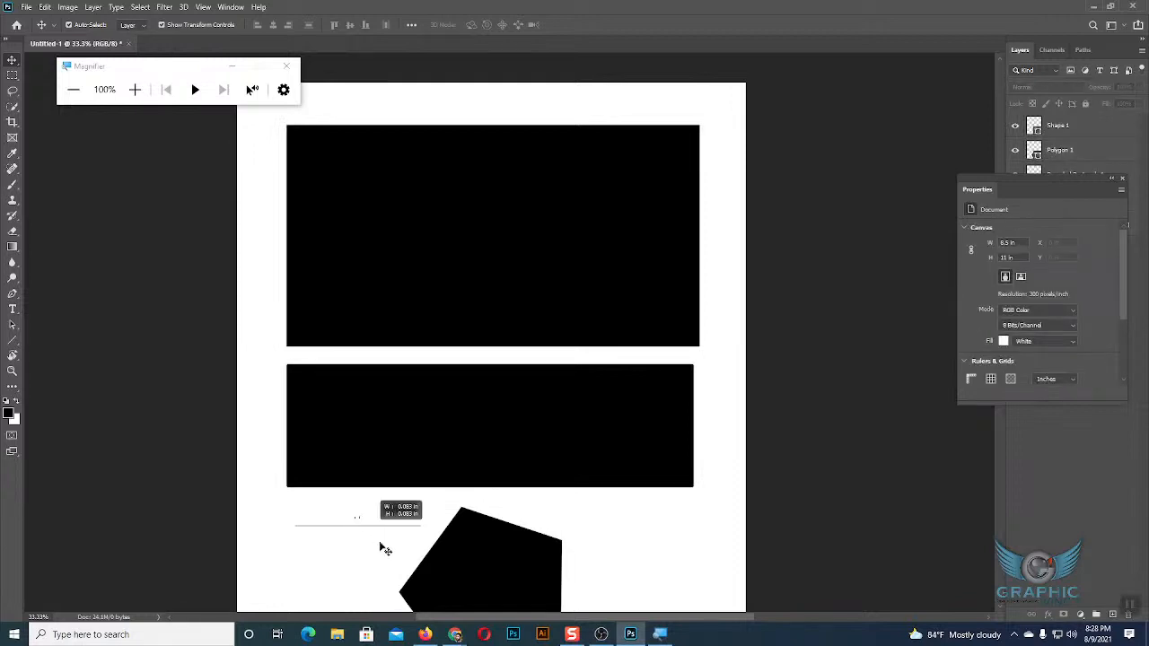
pyautogui.moveTo(357, 518); pyautogui.dragTo(380, 545)
pyautogui.click(588, 520)
pyautogui.click(536, 262)
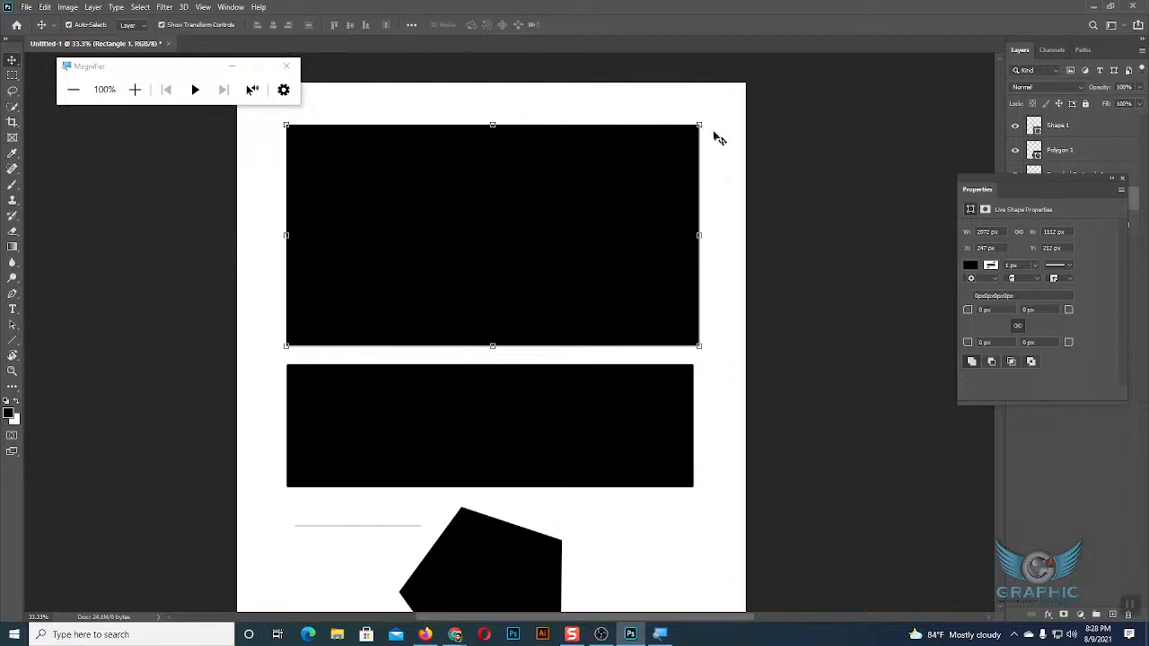
pyautogui.click(727, 244)
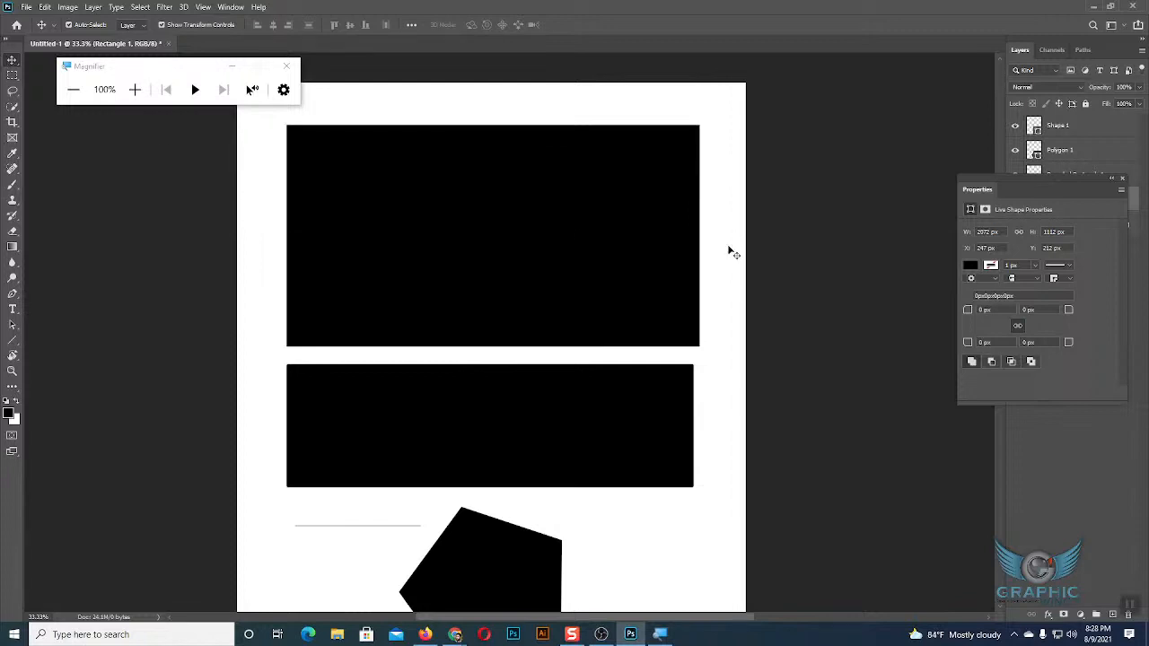
pyautogui.click(439, 255)
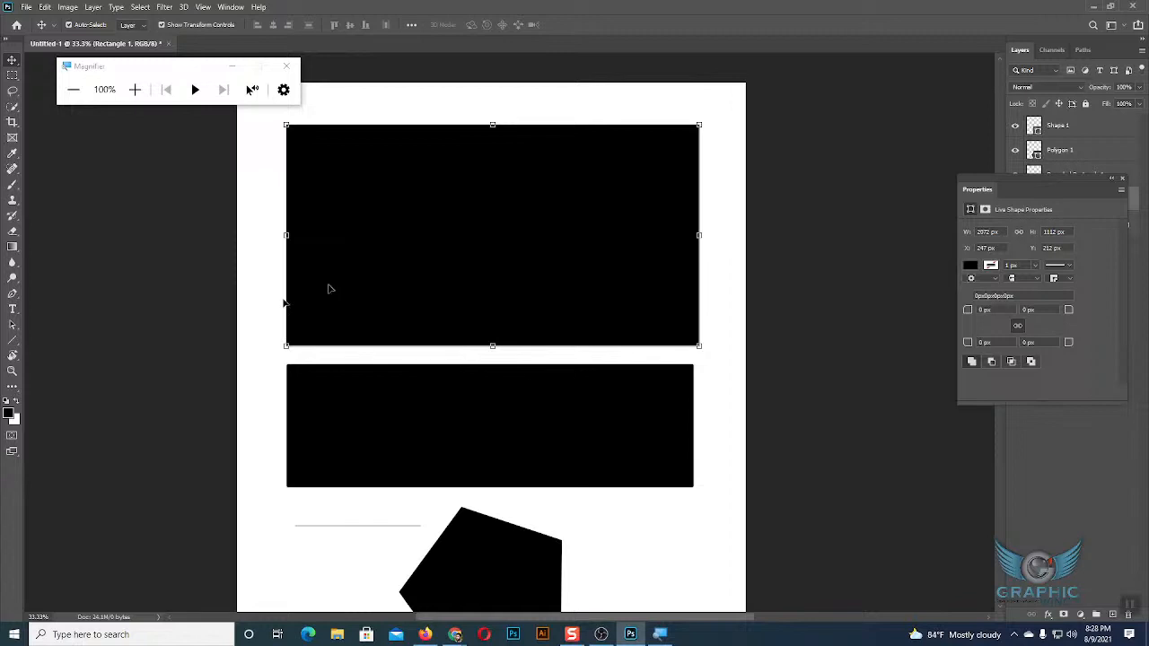
# Move the large rectangle up to about X 239 px, Y 106 px near the page's top edge.
pyautogui.click(13, 342)
pyautogui.click(28, 340)
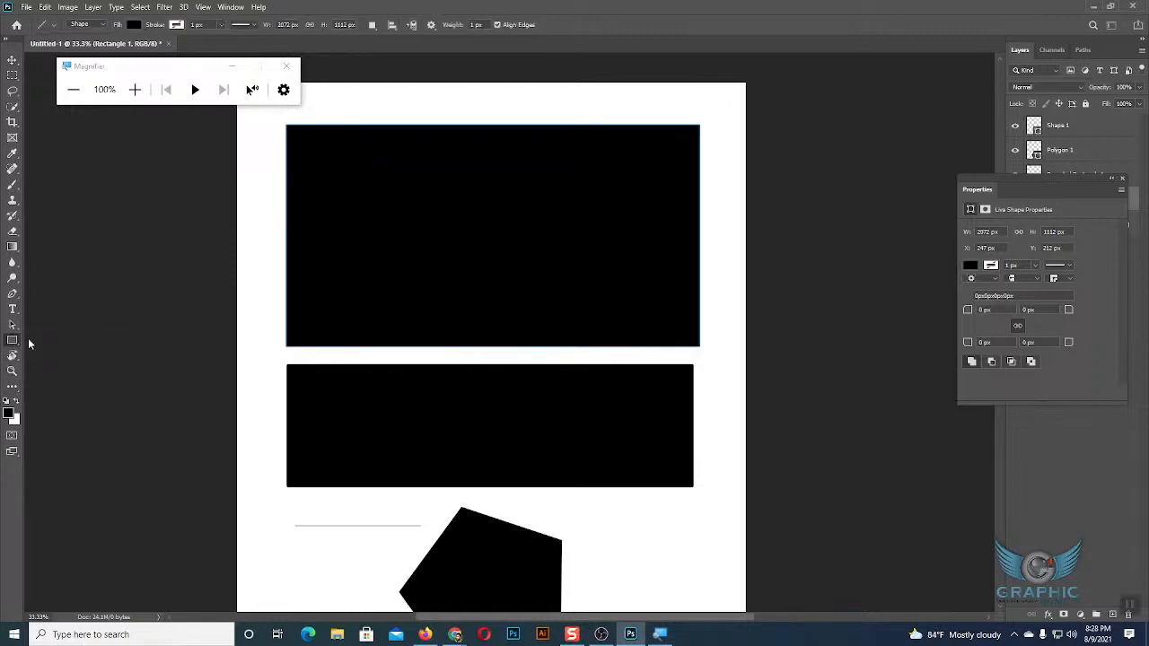
pyautogui.rightClick(13, 342)
pyautogui.click(38, 342)
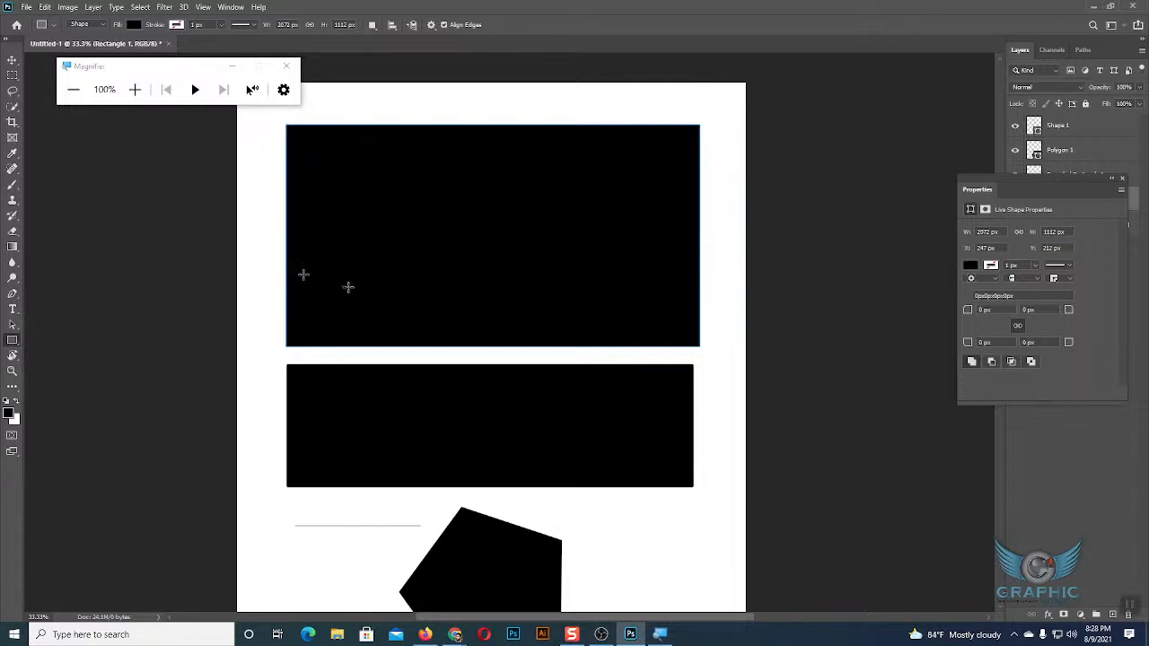
pyautogui.click(13, 62)
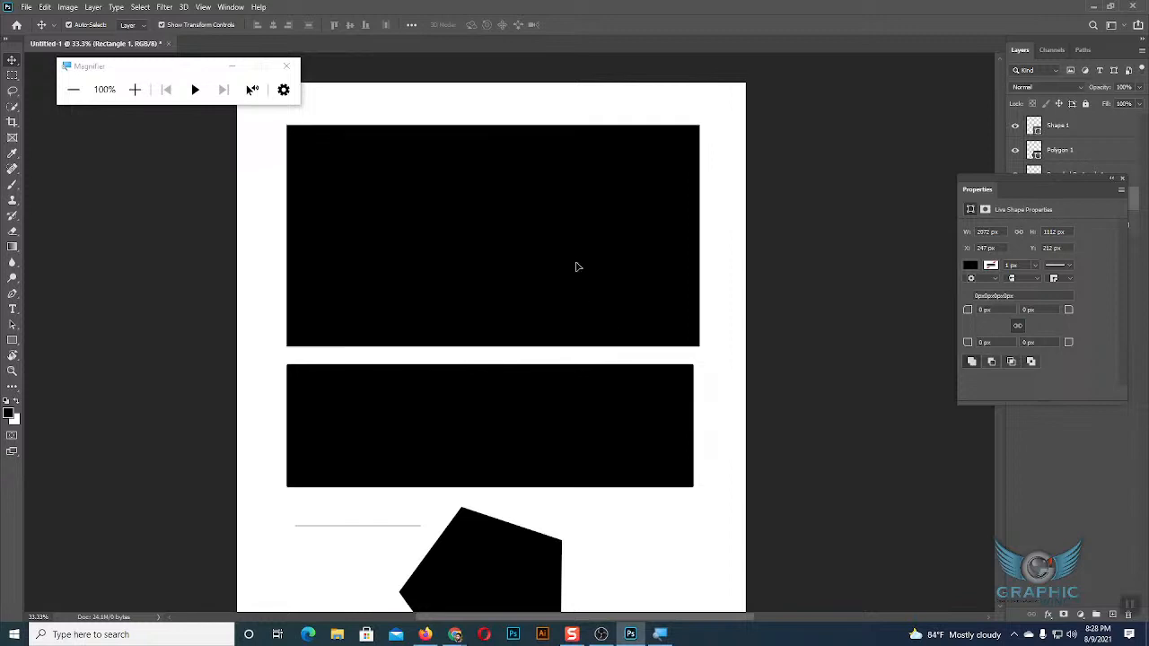
pyautogui.moveTo(566, 259); pyautogui.dragTo(566, 239)
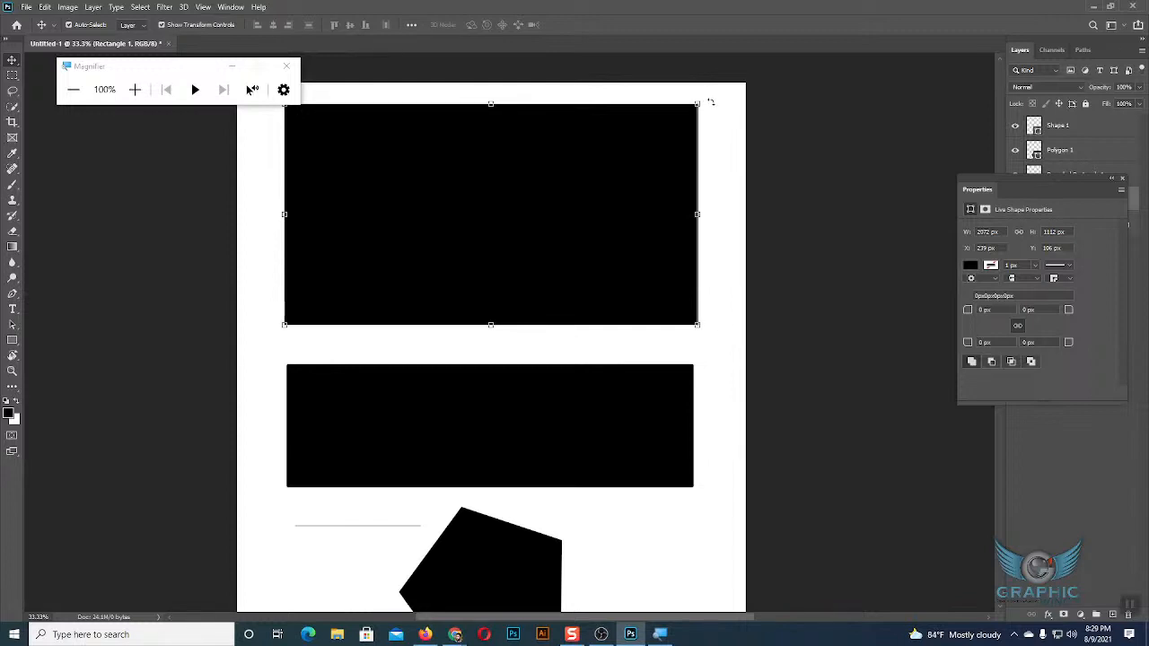
# Select the rounded rectangle and the pentagon one after the other to review them as separate shape layers.
pyautogui.click(575, 428)
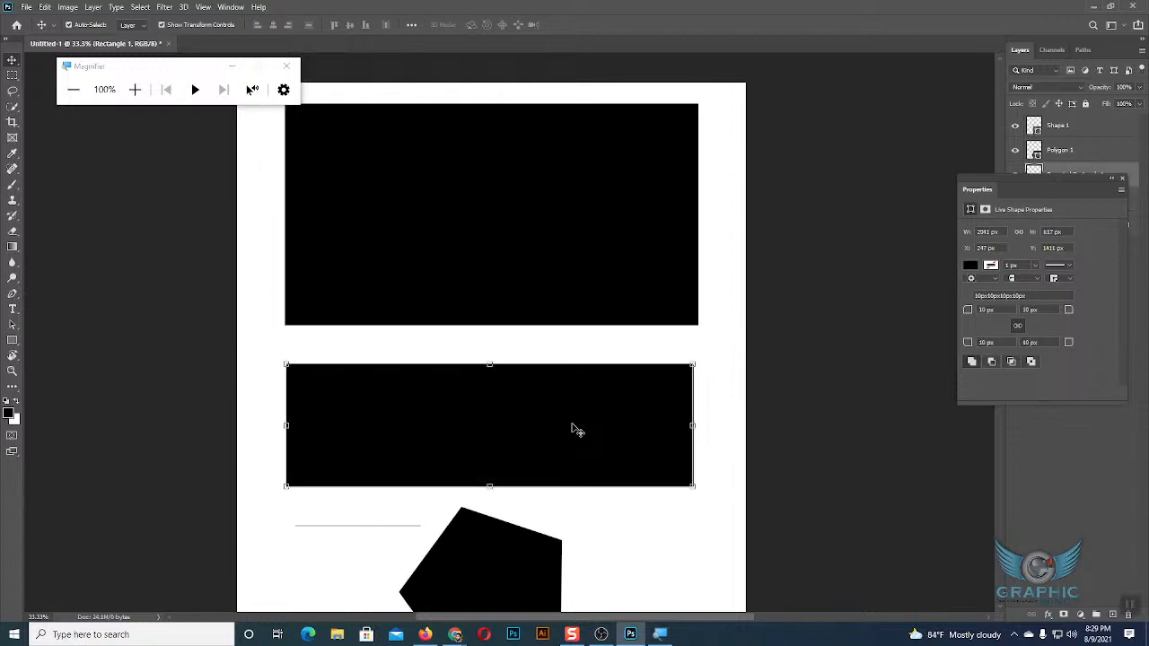
pyautogui.scroll(-2, 575, 428)
pyautogui.click(509, 503)
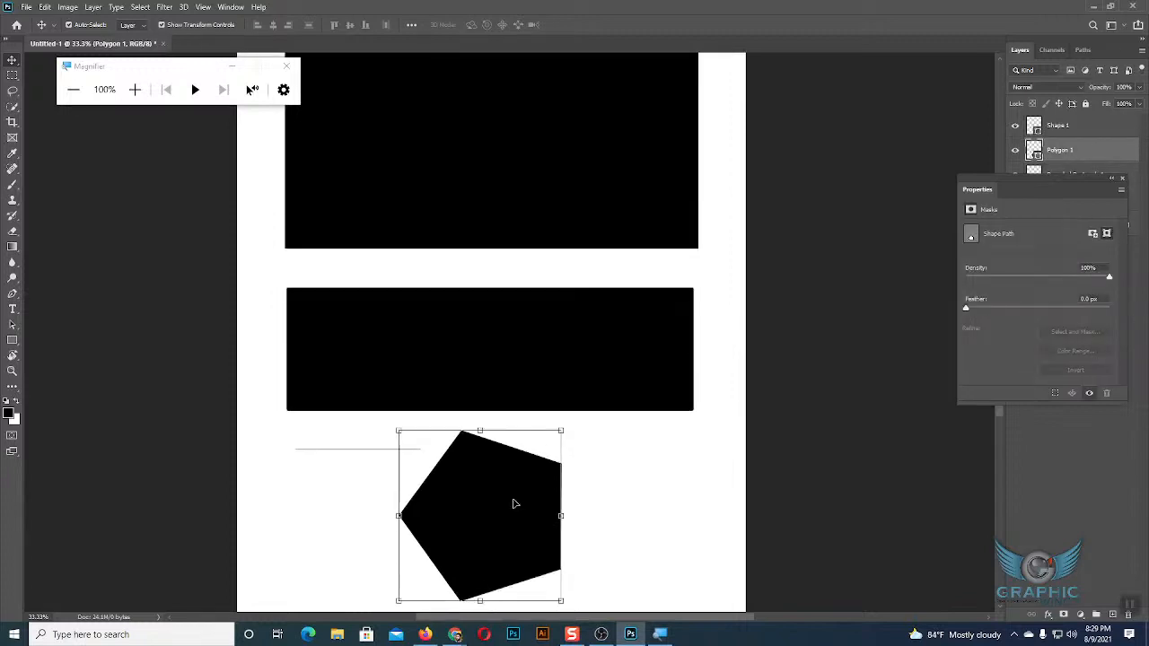
pyautogui.scroll(3, 512, 504)
pyautogui.scroll(1, 517, 504)
# Delete the rectangle, rounded rectangle, pentagon and thin line, leaving only the white background.
pyautogui.click(506, 375)
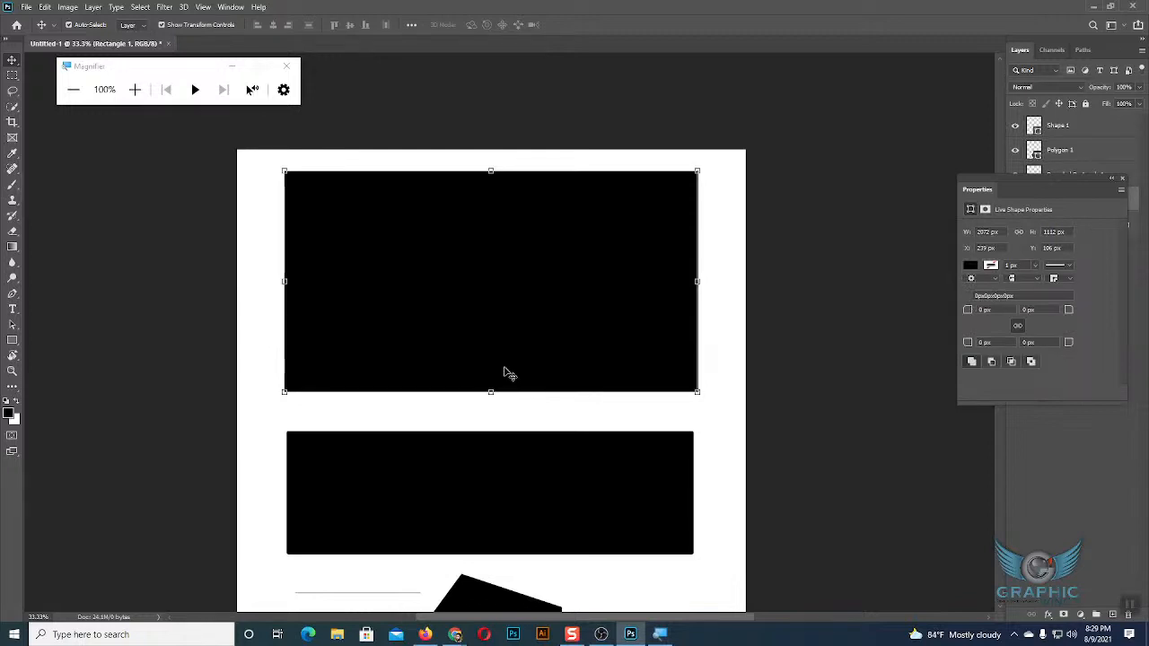
pyautogui.press('Delete')
pyautogui.click(527, 484)
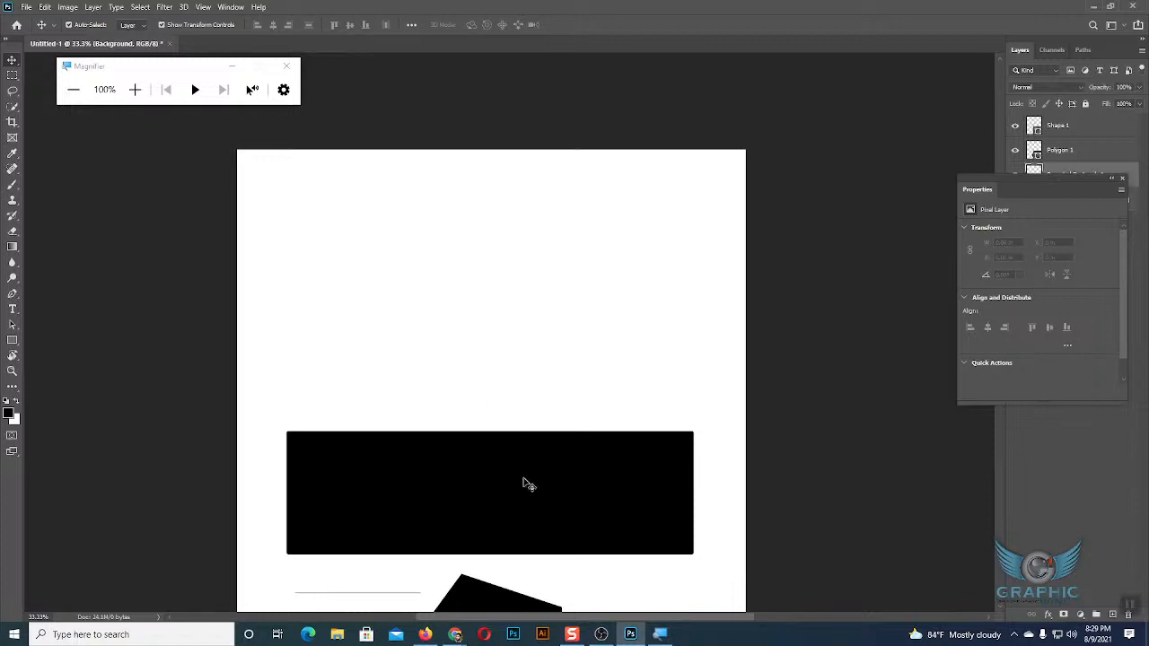
pyautogui.press('Delete')
pyautogui.click(479, 606)
pyautogui.press('Delete')
pyautogui.scroll(-1, 578, 440)
pyautogui.click(386, 545)
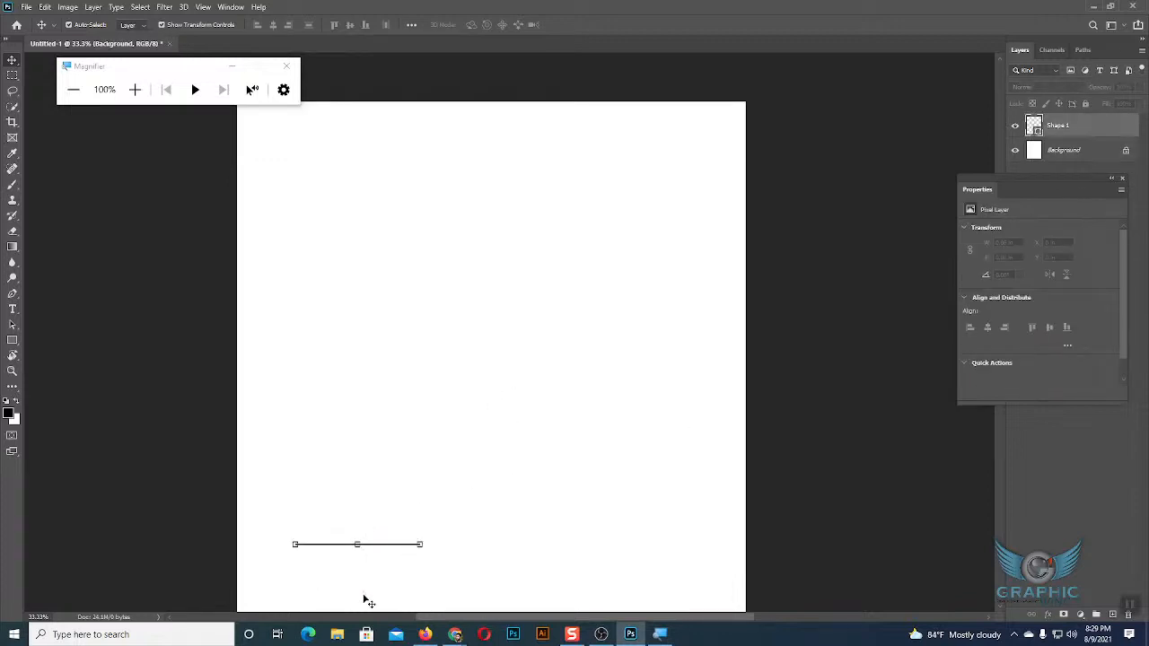
pyautogui.press('Delete')
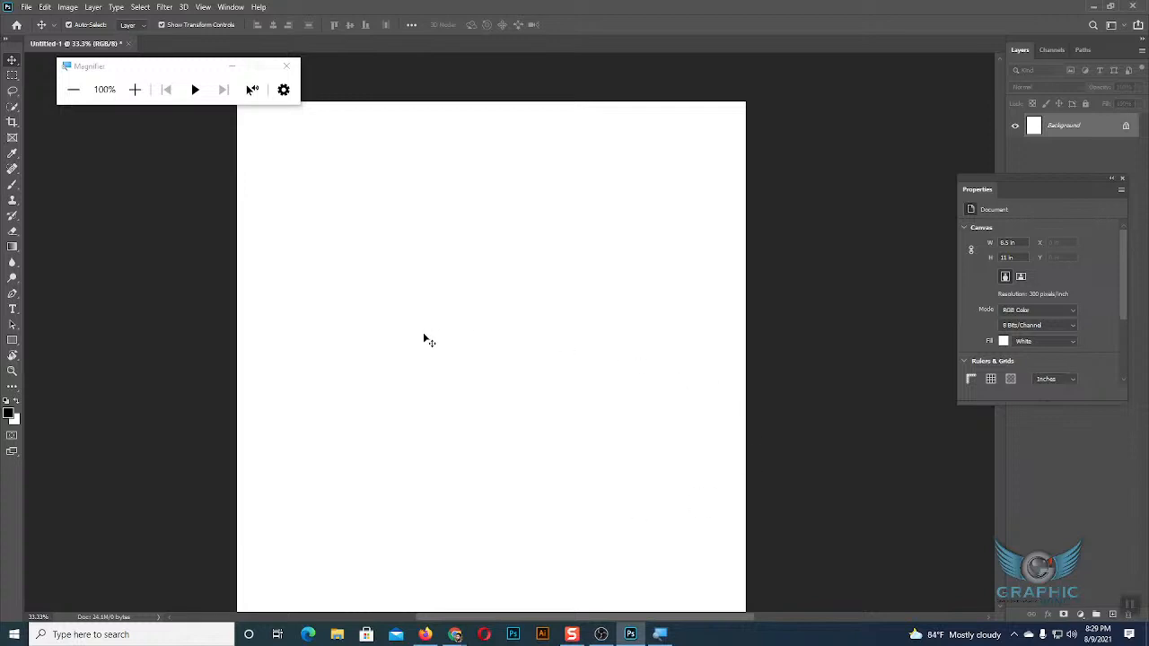
# Compare the option settings of the Custom Shape tool with those of the Rectangle tool.
pyautogui.click(12, 341)
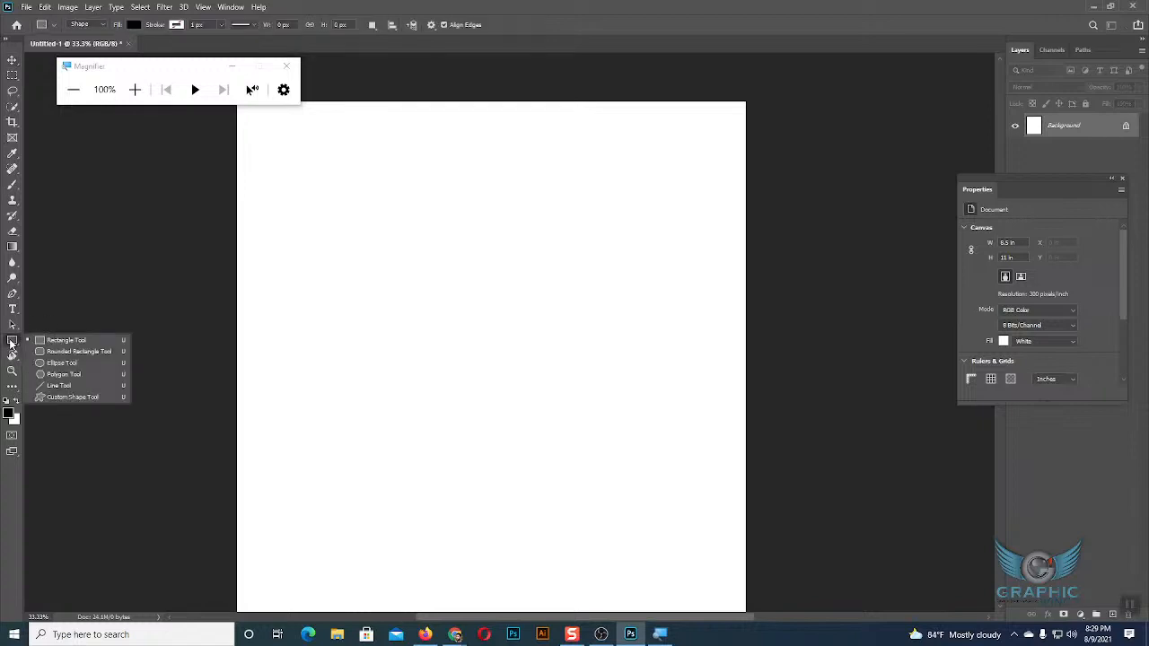
pyautogui.click(66, 398)
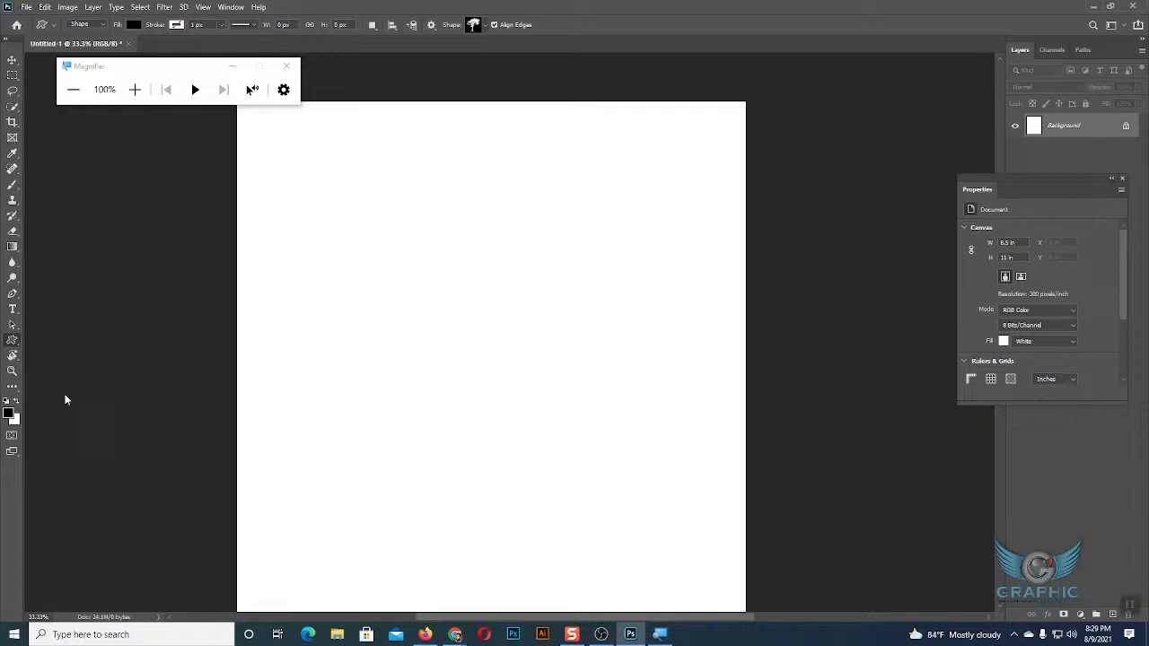
pyautogui.rightClick(12, 341)
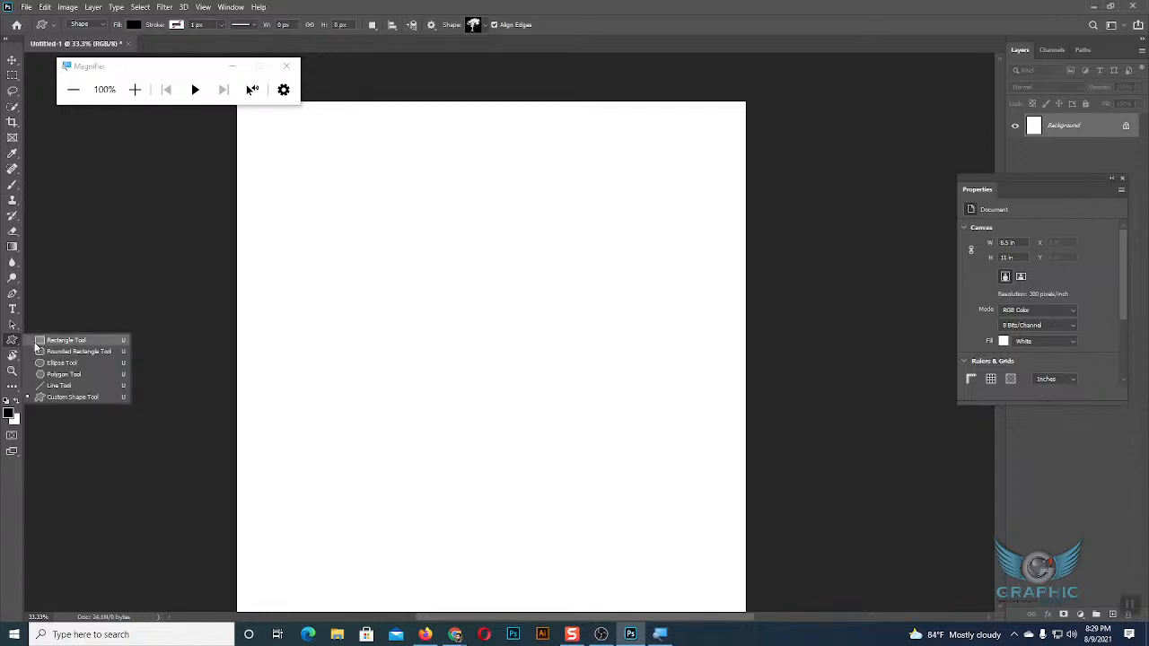
pyautogui.click(36, 347)
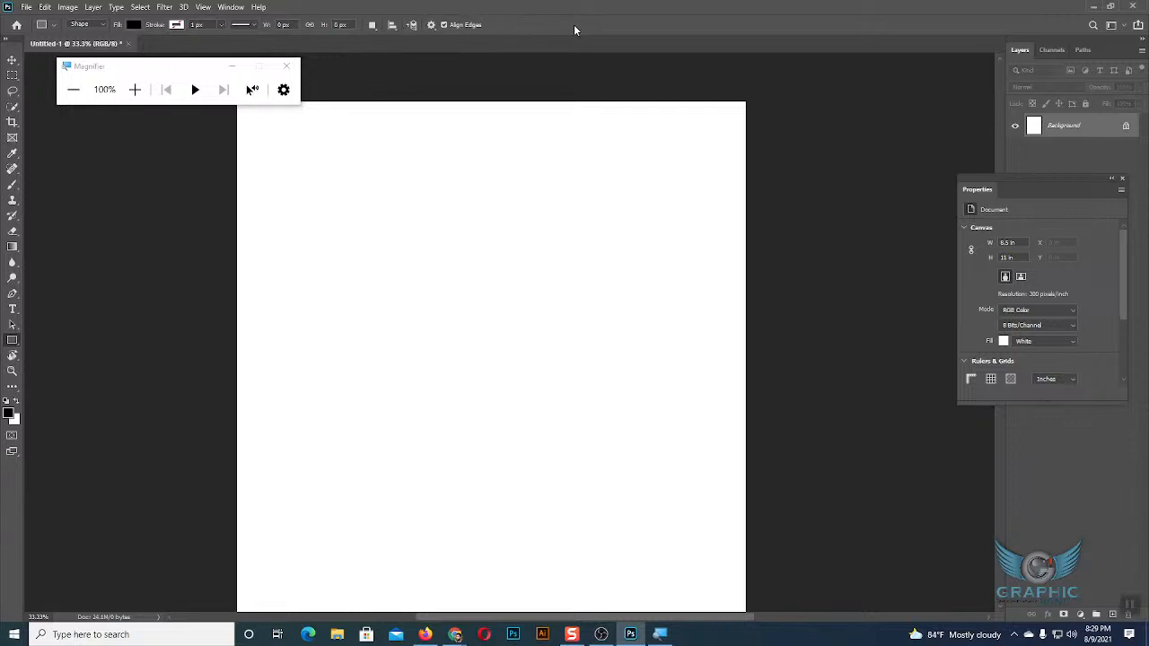
# Draw a black tree about 769 x 953 px with the Custom Shape tool in the upper-left part of the page and select it.
pyautogui.rightClick(10, 347)
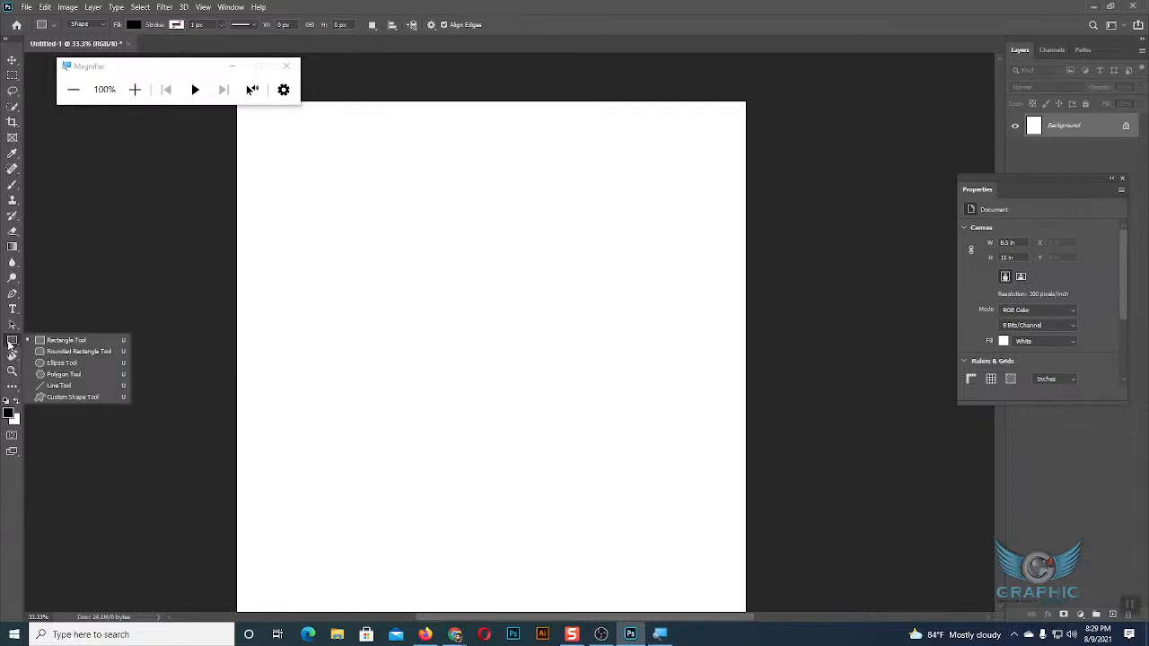
pyautogui.click(66, 399)
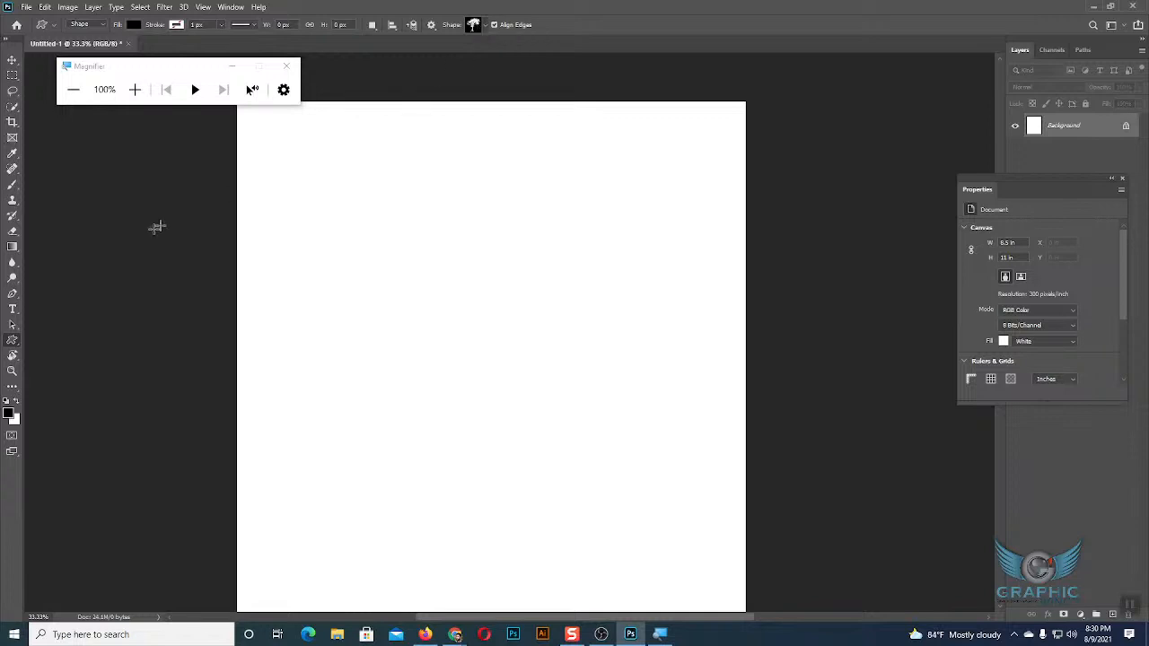
pyautogui.click(484, 28)
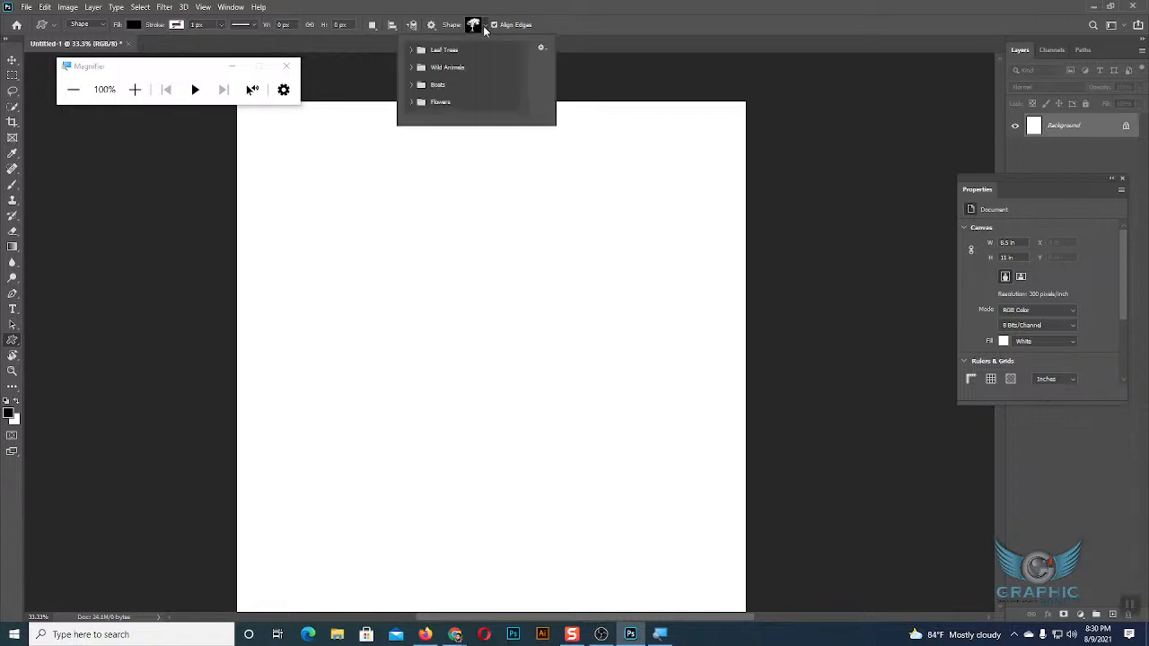
pyautogui.click(485, 28)
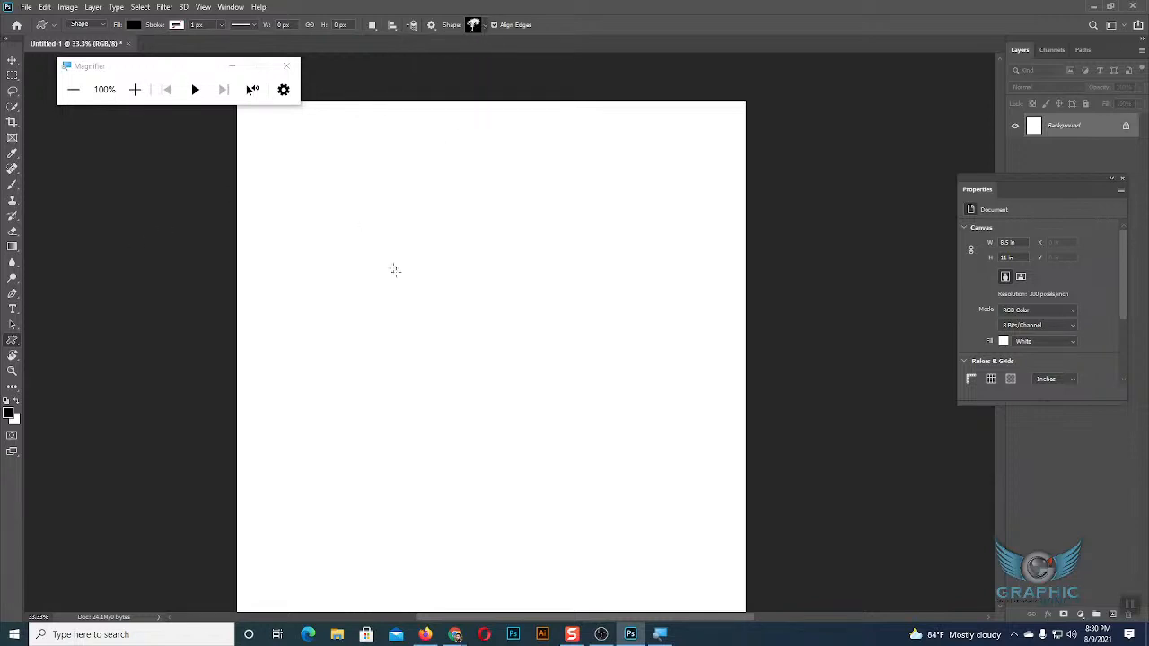
pyautogui.moveTo(325, 191); pyautogui.dragTo(477, 381)
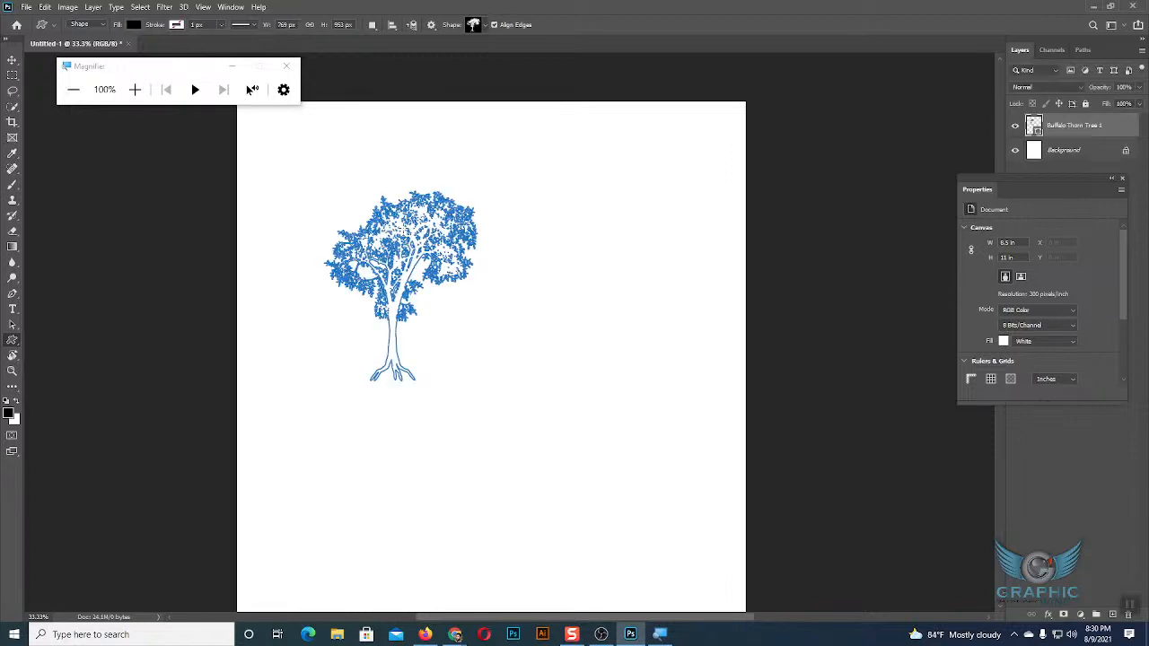
pyautogui.click(12, 61)
pyautogui.click(555, 258)
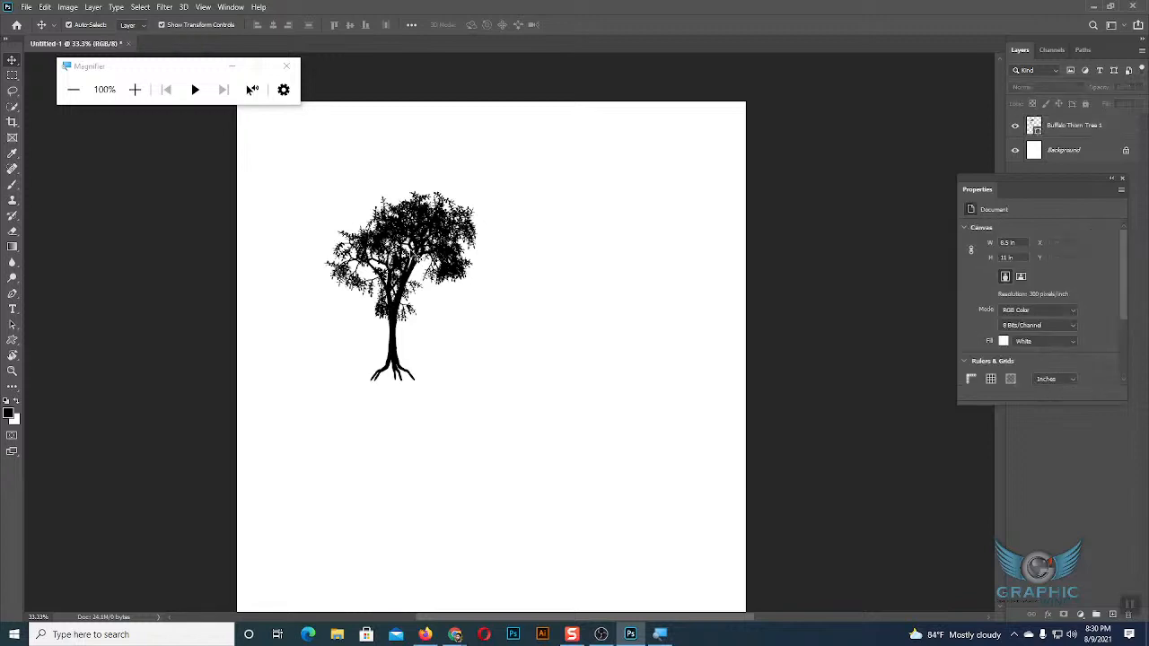
pyautogui.click(432, 235)
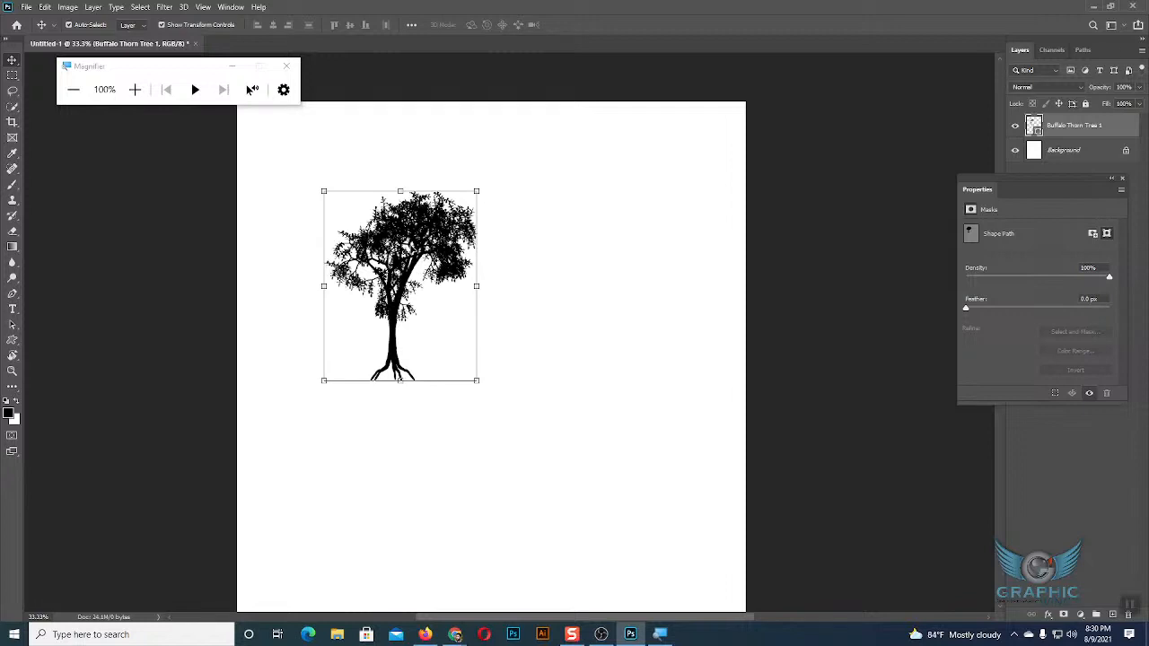
# Activate the Custom Shape tool and examine its shape options at 200% magnification.
pyautogui.click(12, 341)
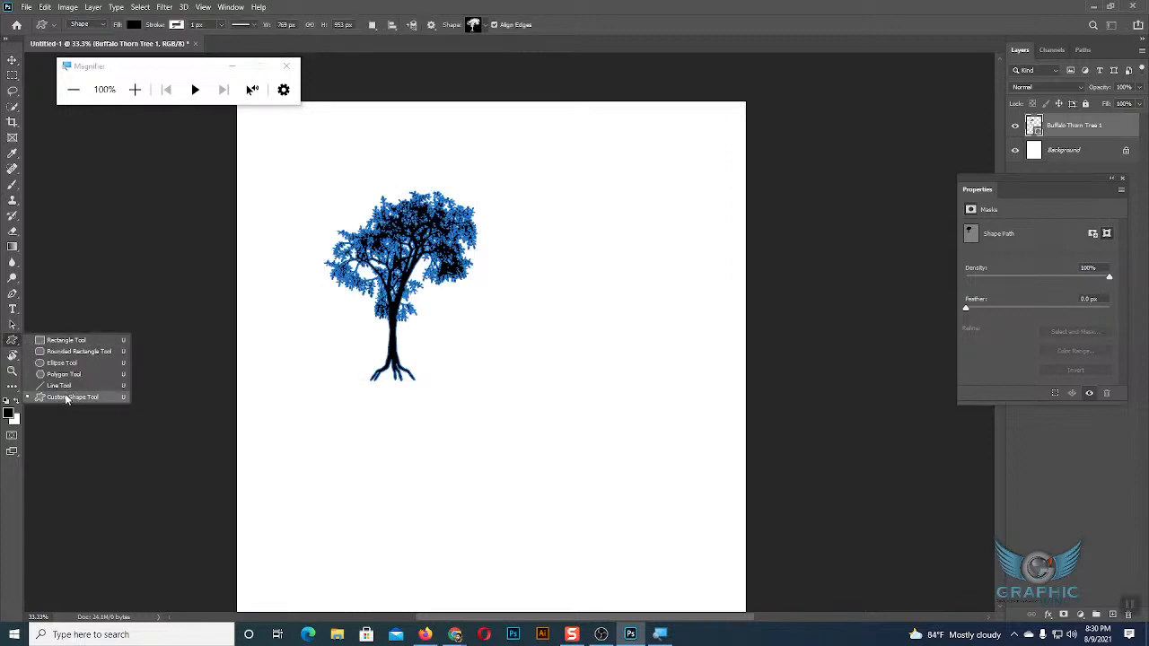
pyautogui.click(65, 398)
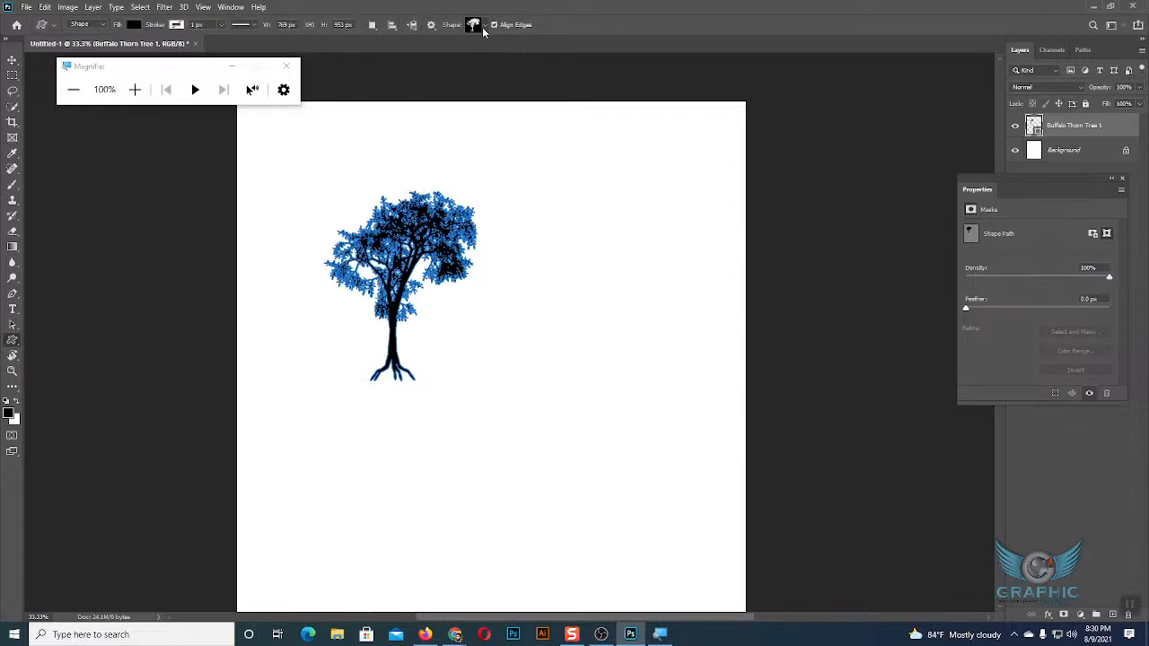
pyautogui.click(135, 89)
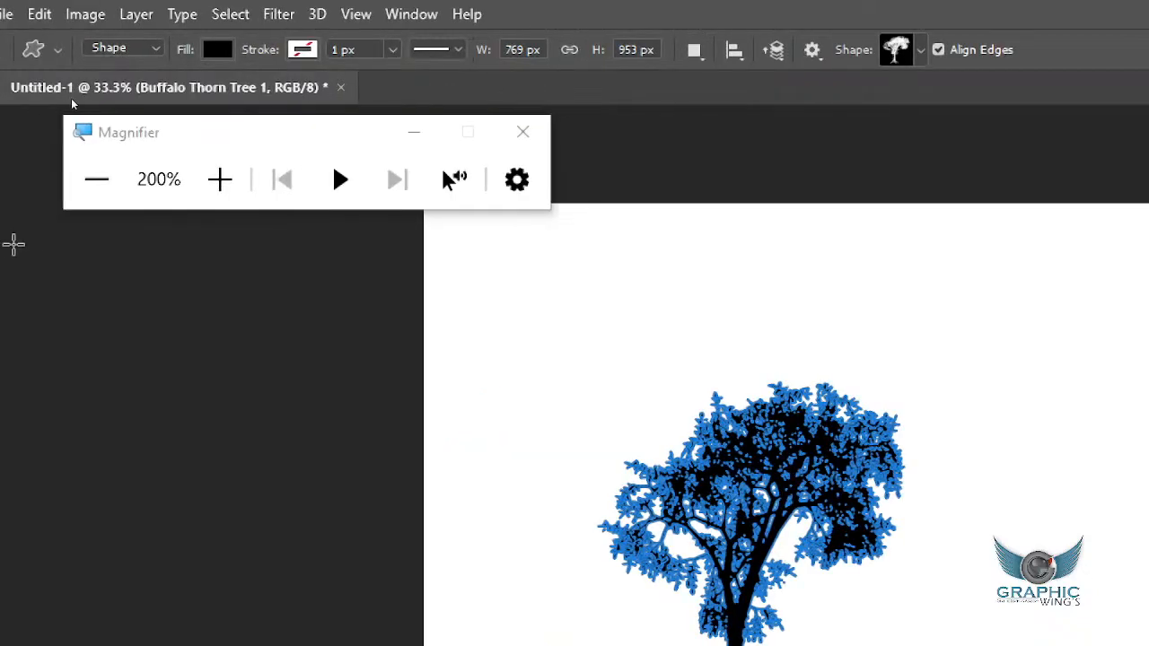
pyautogui.click(95, 180)
pyautogui.click(106, 145)
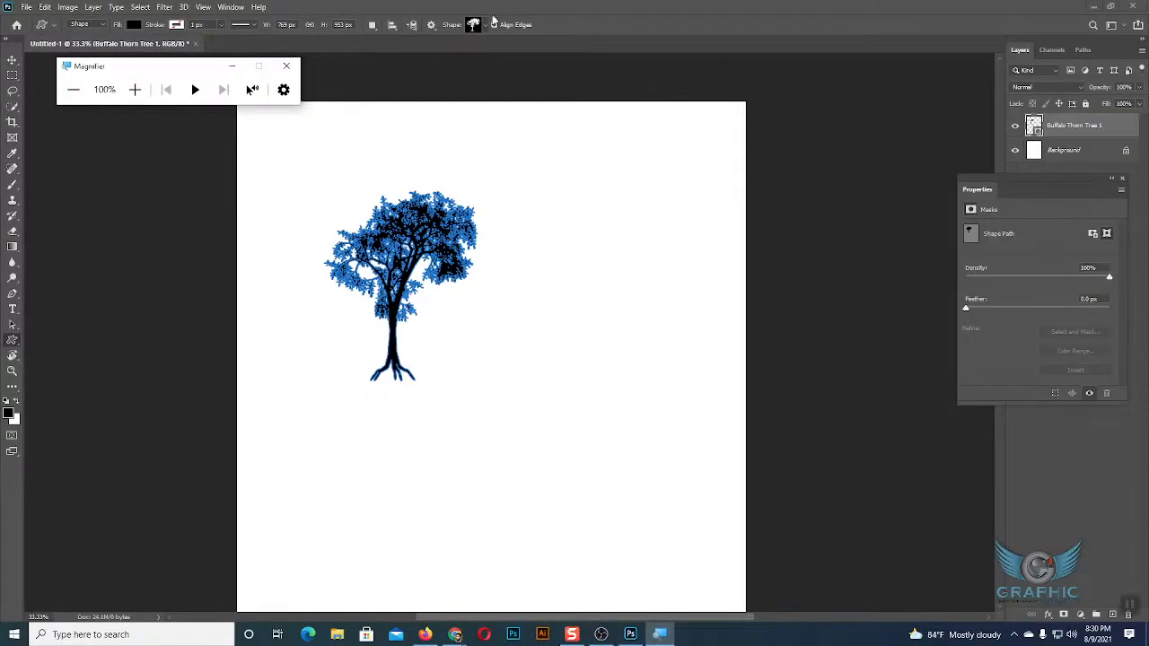
# Draw a black palm tree about 721 x 806 px from the Leaf Trees shapes beside the first tree and select it.
pyautogui.click(485, 27)
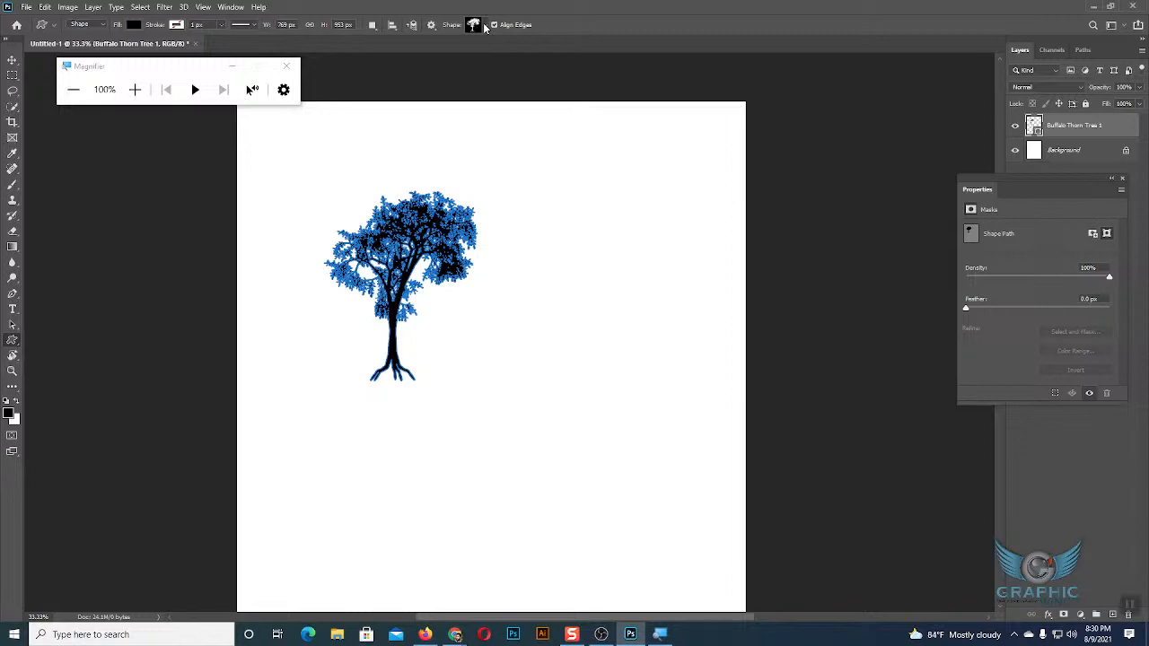
pyautogui.click(483, 26)
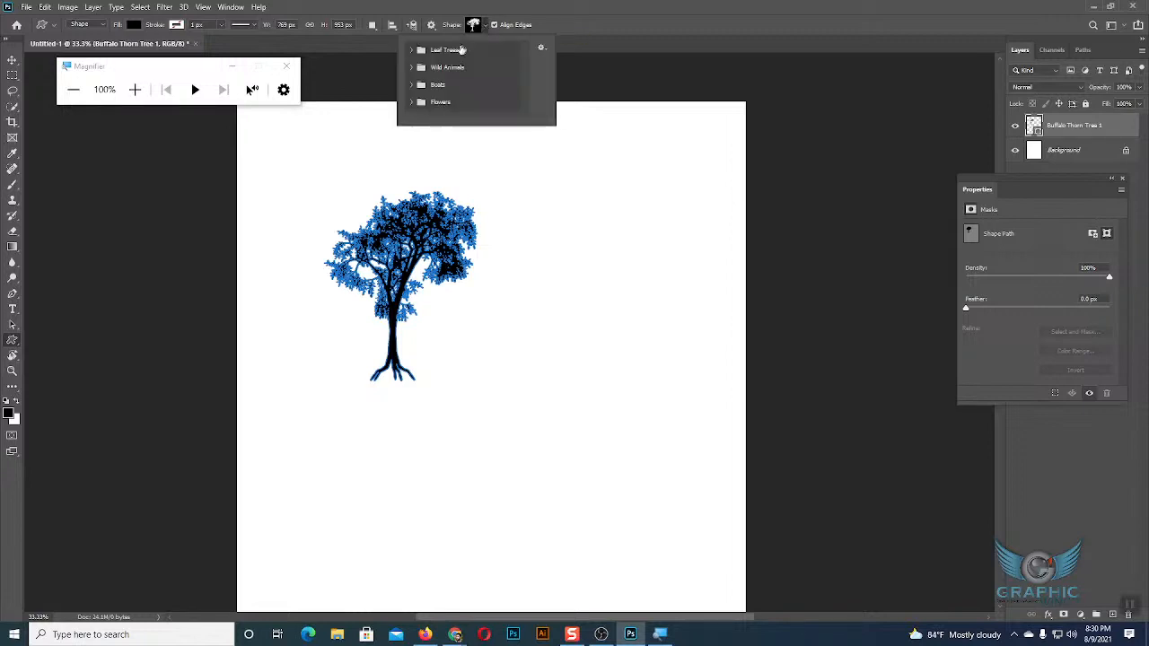
pyautogui.scroll(4, 459, 81)
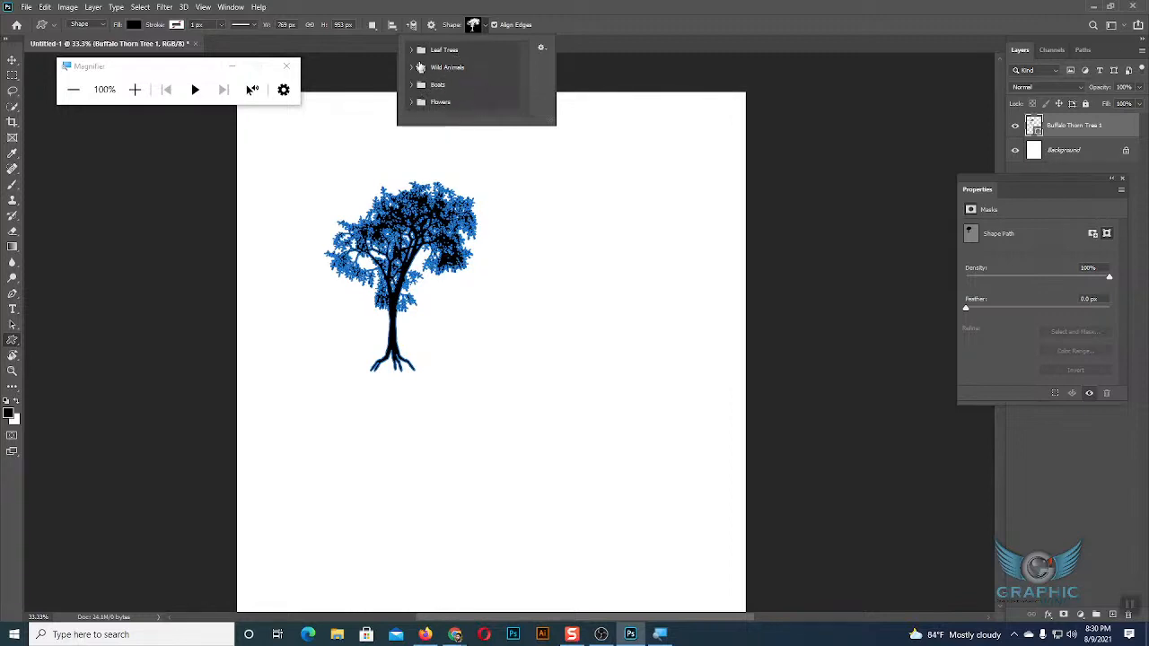
pyautogui.click(412, 50)
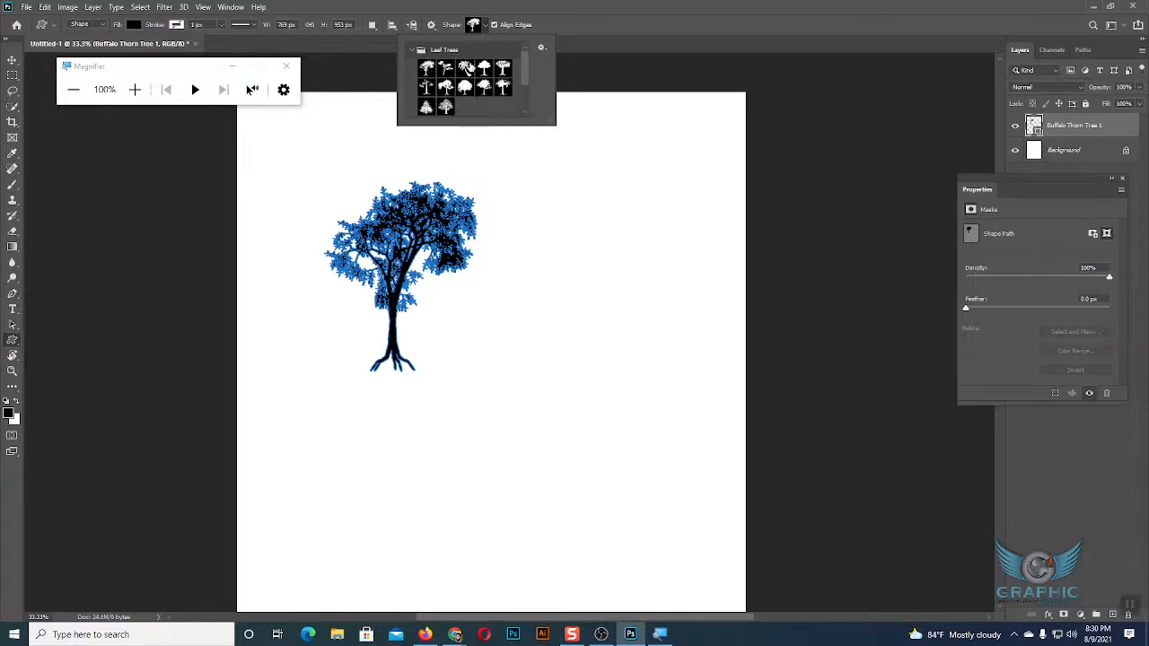
pyautogui.click(465, 69)
pyautogui.click(574, 250)
pyautogui.moveTo(527, 212); pyautogui.dragTo(672, 374)
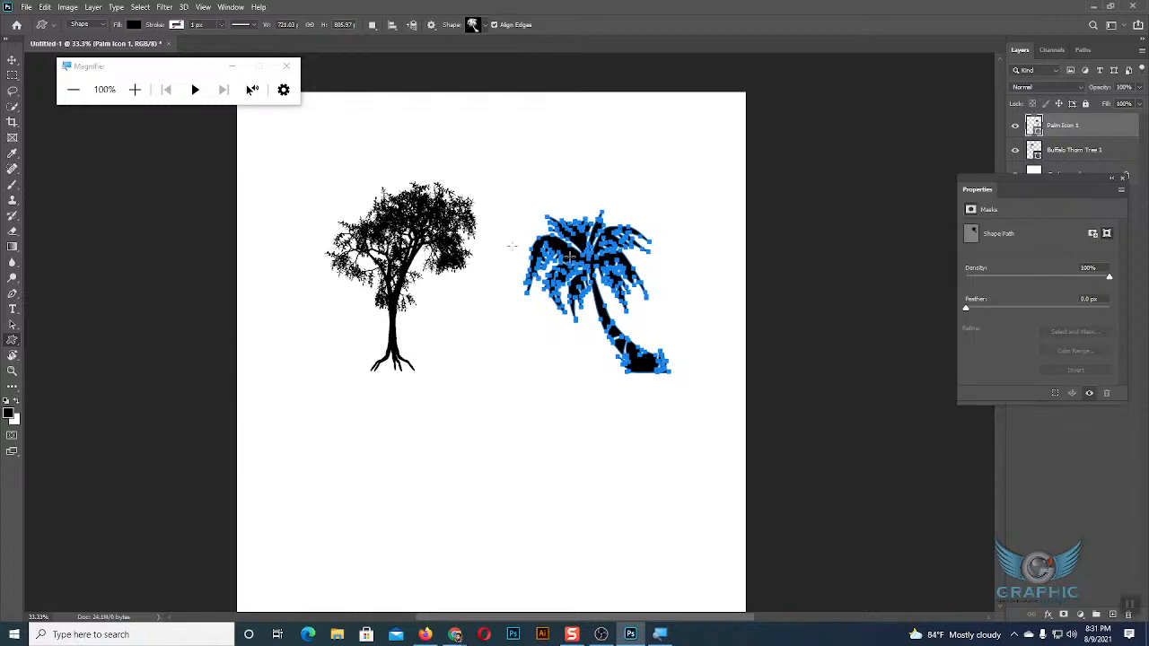
pyautogui.click(12, 59)
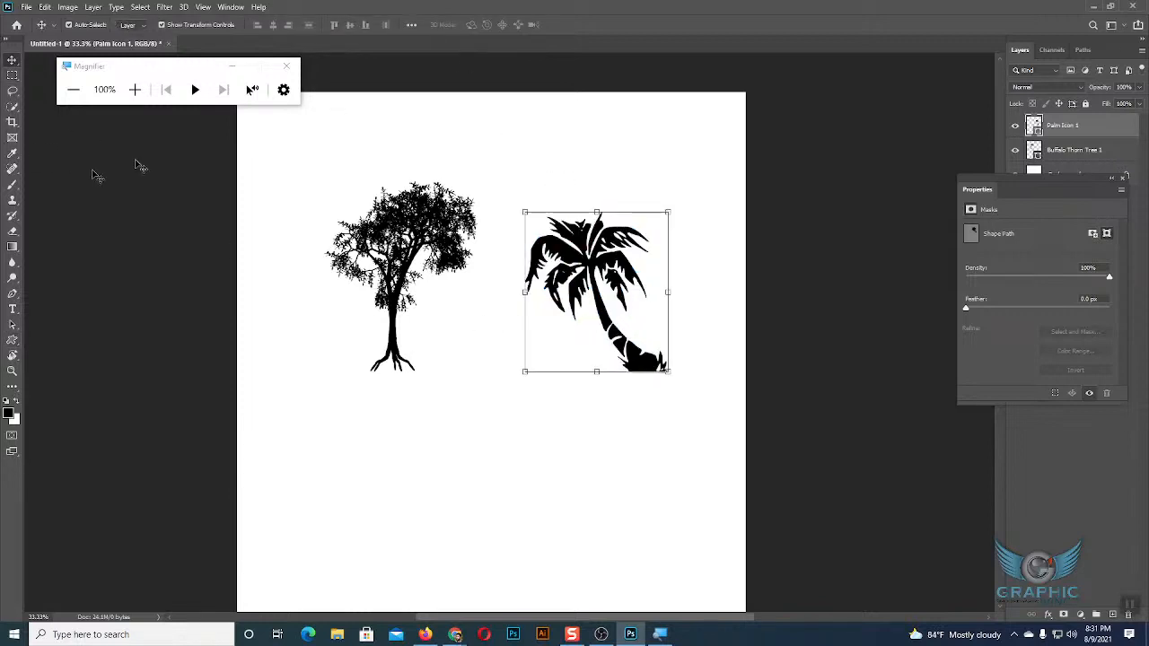
# Draw a black lion about 915 x 743 px from the Wild Animals shapes below the palm tree.
pyautogui.click(12, 339)
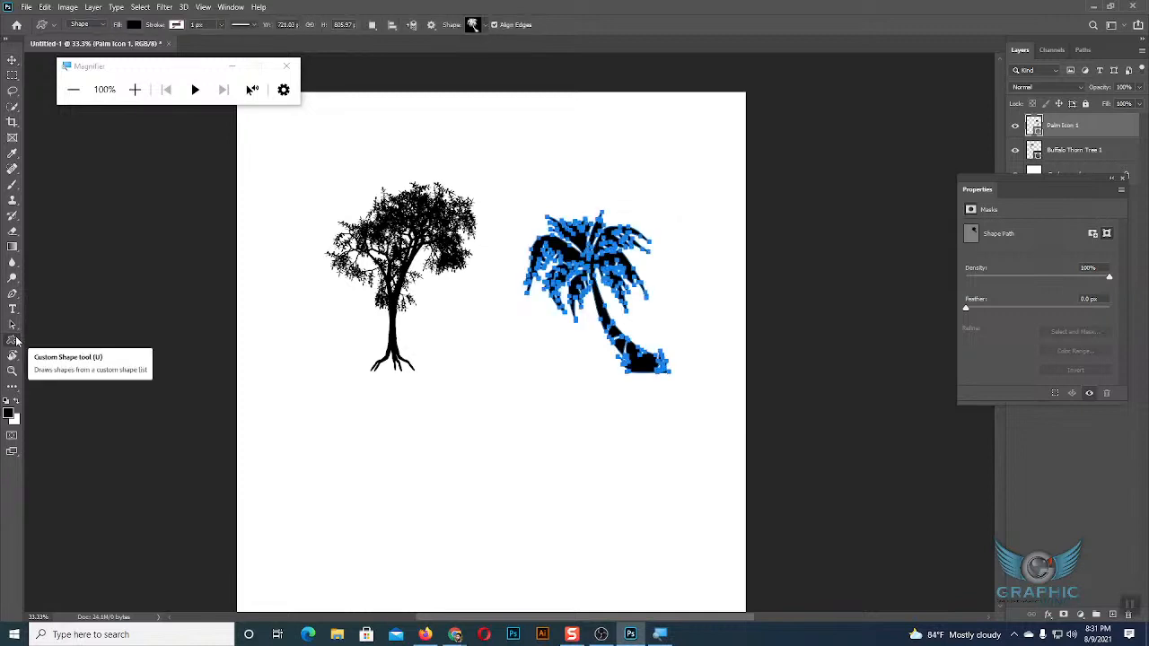
pyautogui.click(486, 26)
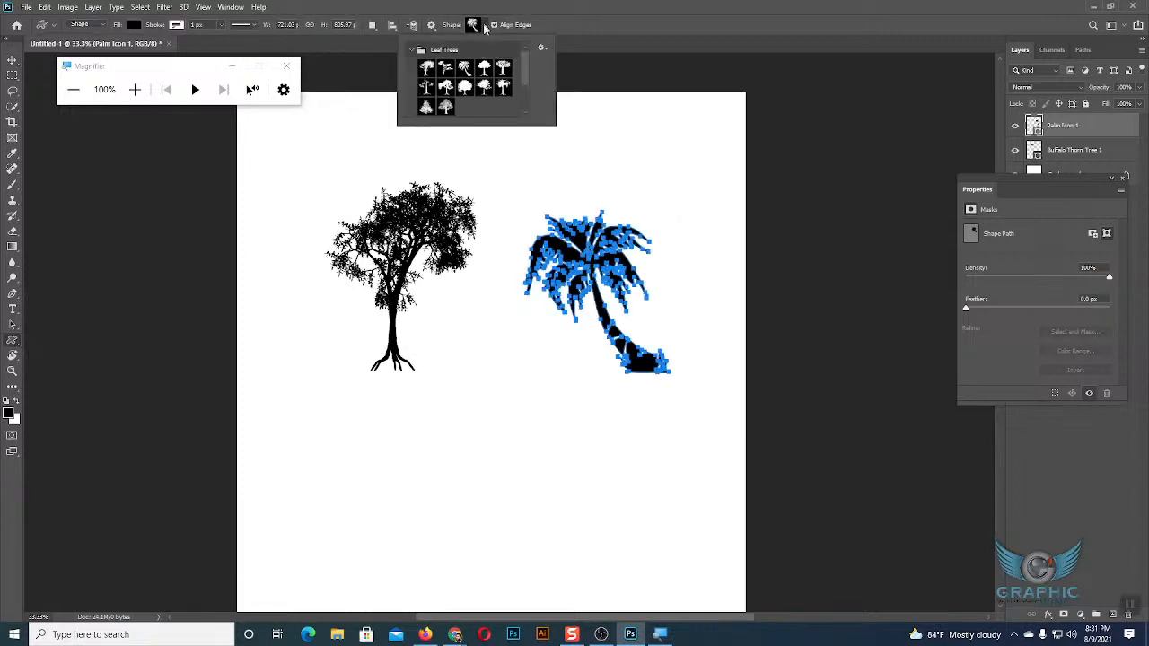
pyautogui.click(412, 50)
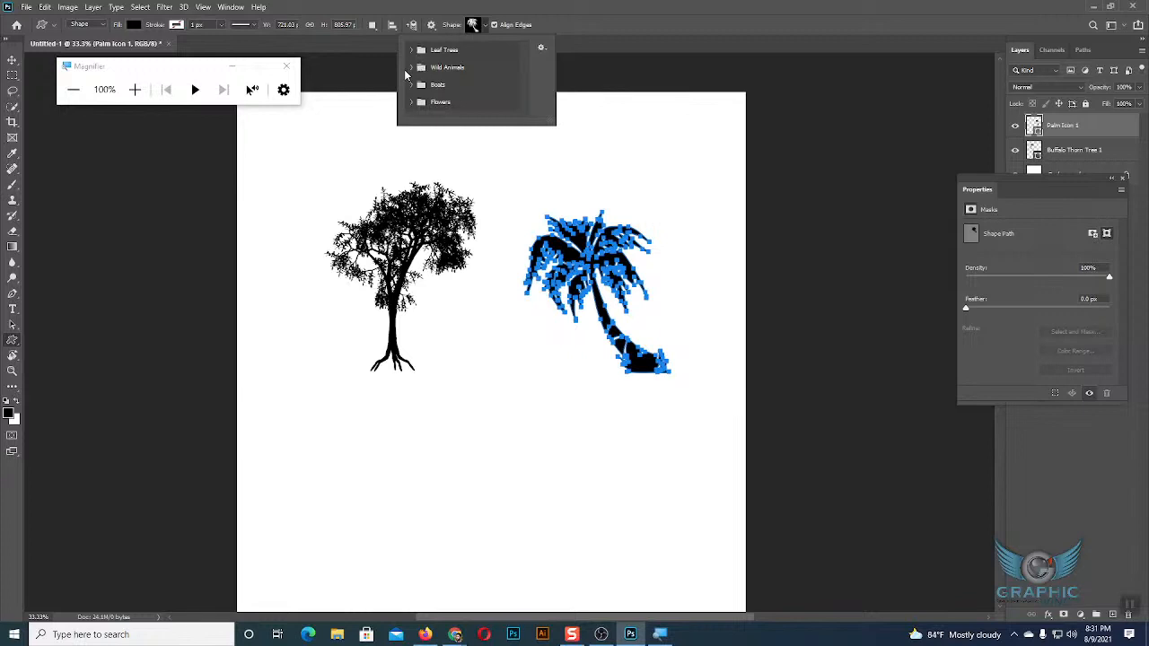
pyautogui.click(411, 67)
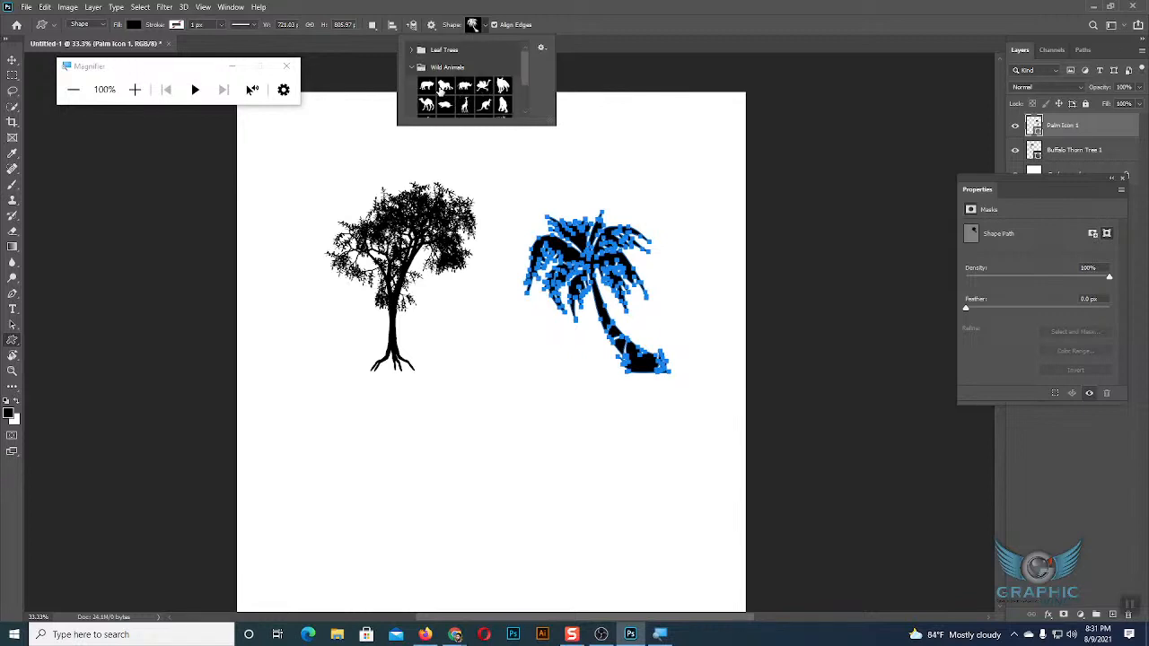
pyautogui.click(444, 87)
pyautogui.moveTo(476, 401); pyautogui.dragTo(659, 550)
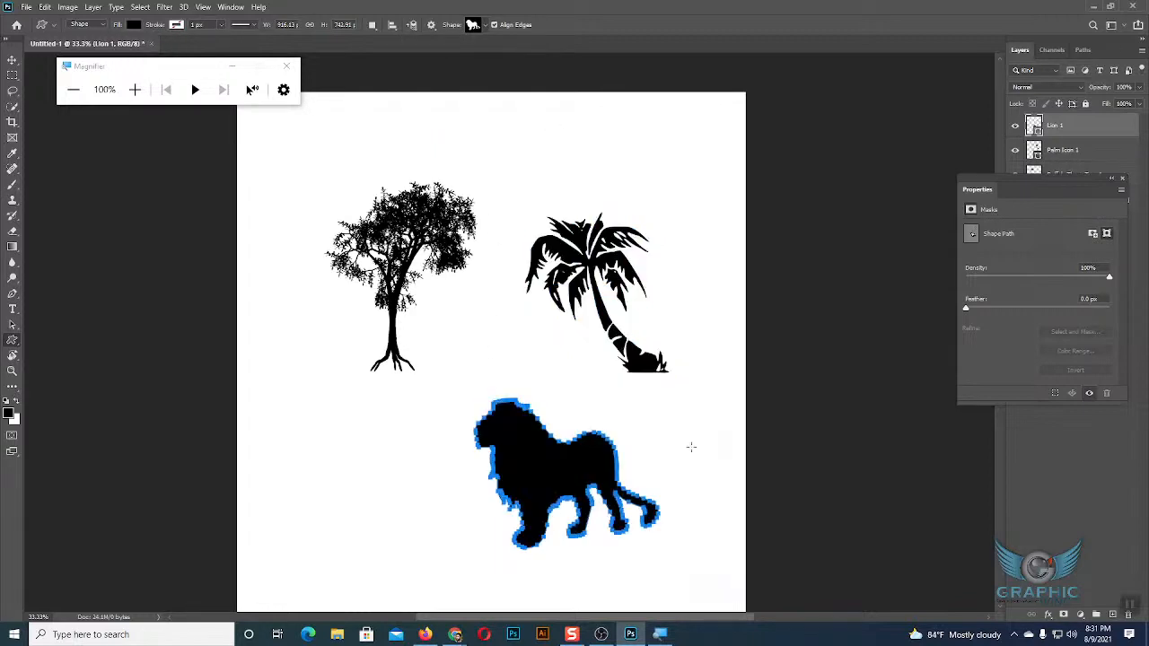
# Draw a leaping deer about 586 x 638 px from the Wild Animals shapes below the first tree.
pyautogui.click(483, 25)
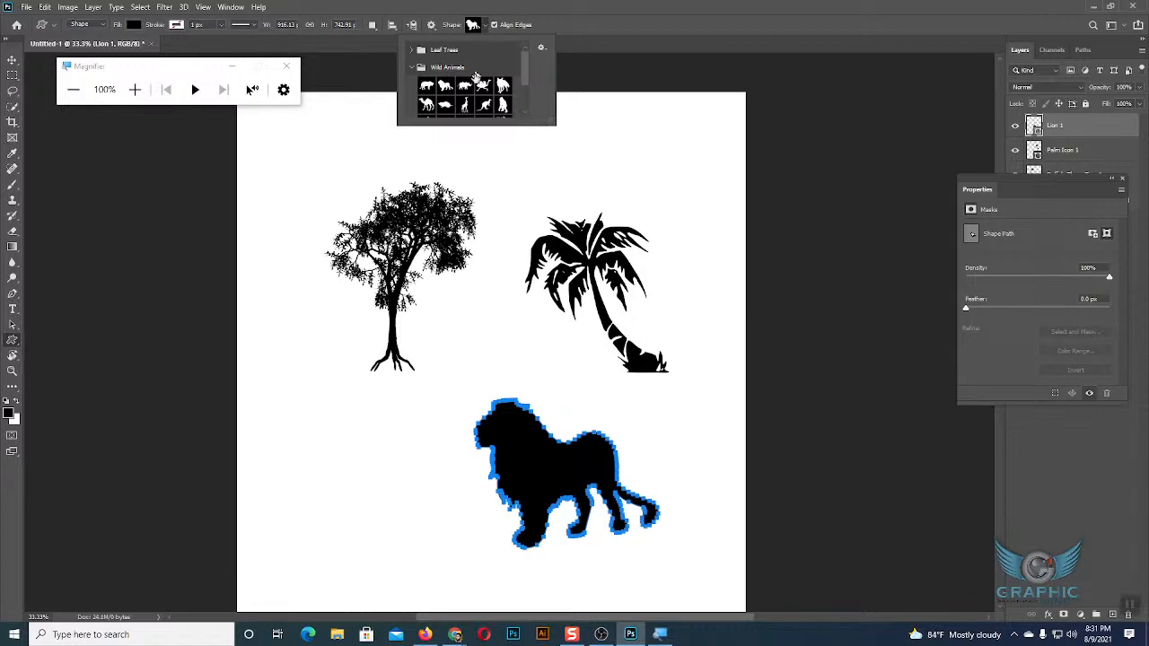
pyautogui.scroll(-2, 473, 87)
pyautogui.click(464, 75)
pyautogui.click(446, 94)
pyautogui.click(426, 95)
pyautogui.moveTo(321, 371); pyautogui.dragTo(442, 501)
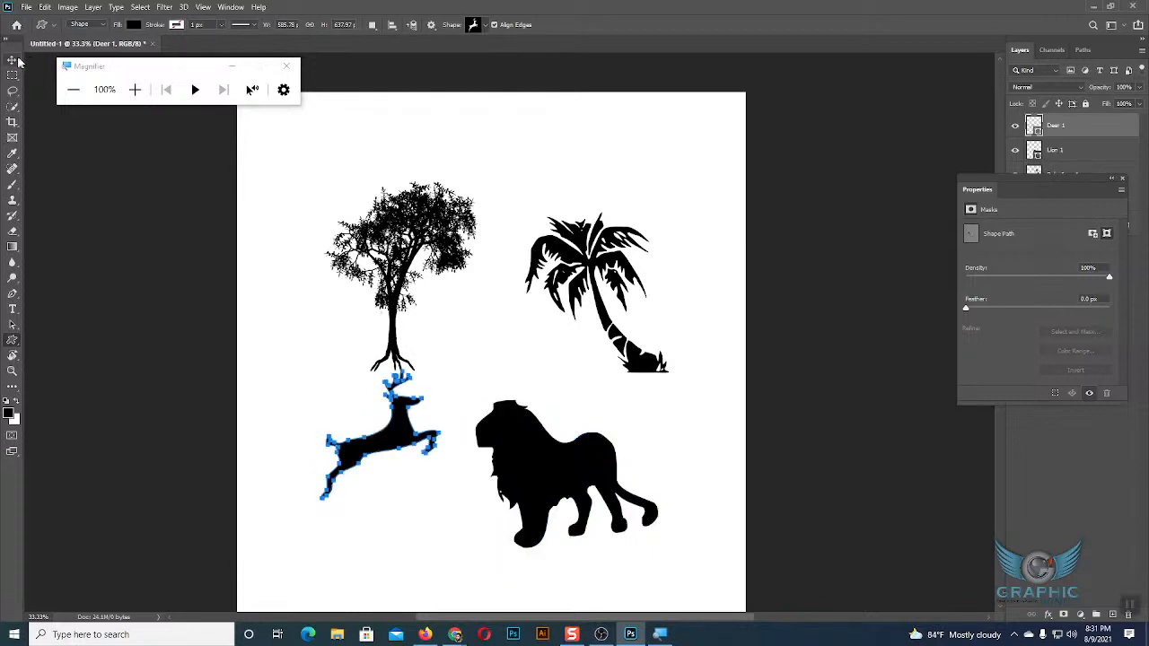
# Draw a sailboat about 394 x 404 px from the Boats shapes above the palm tree.
pyautogui.click(485, 26)
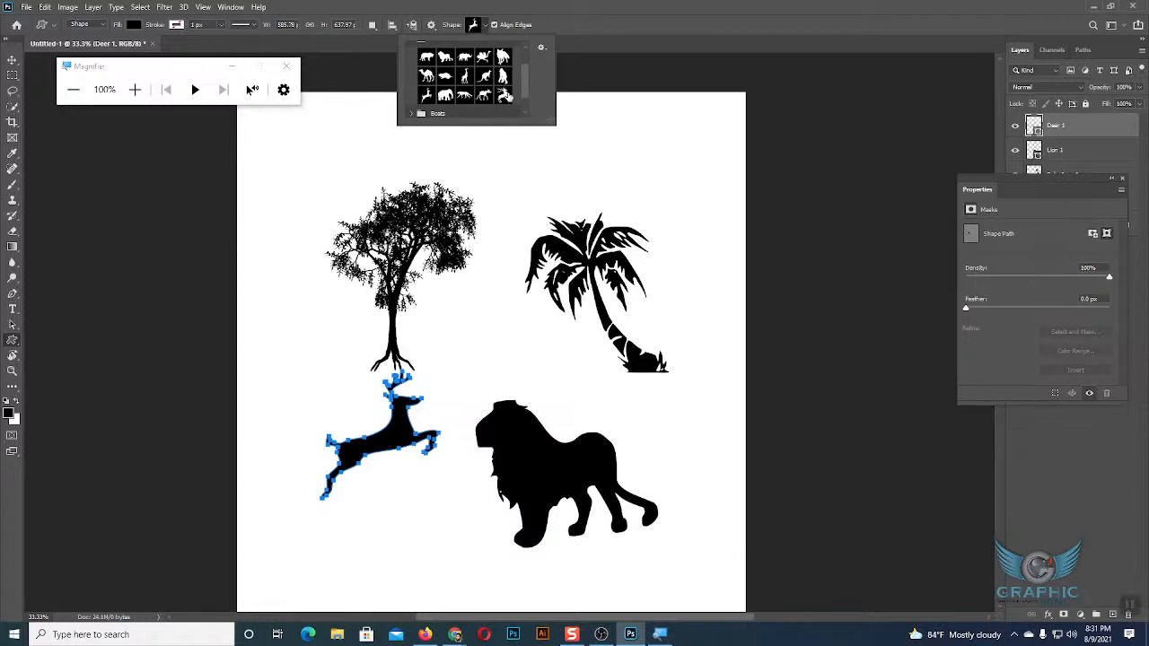
pyautogui.scroll(-2, 508, 97)
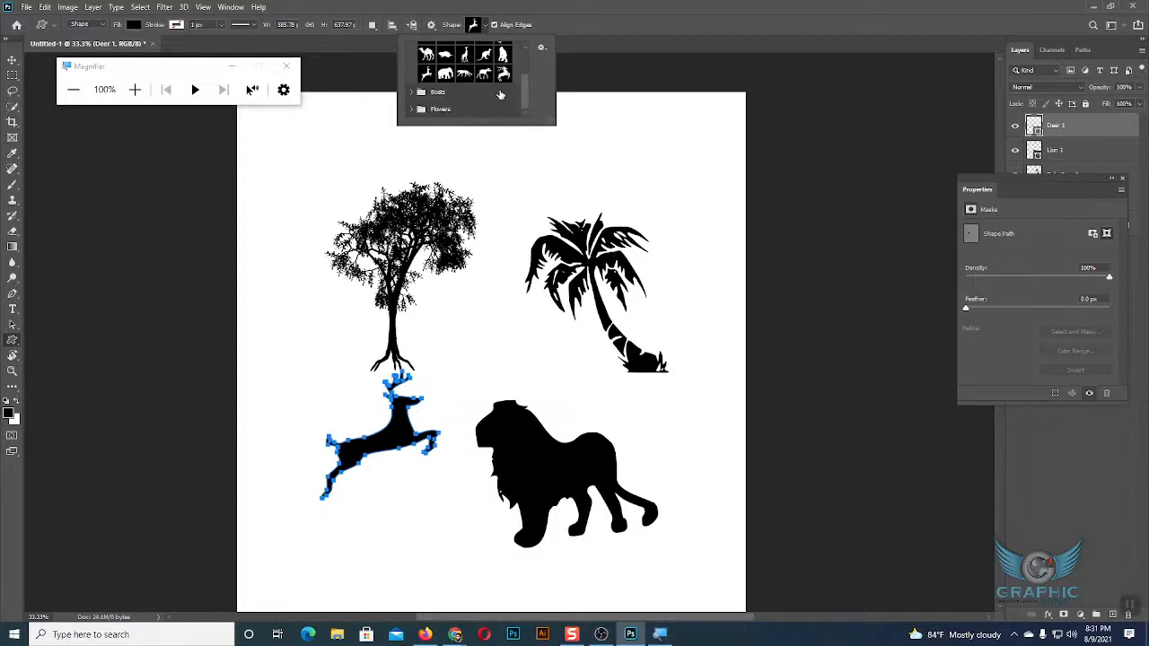
pyautogui.click(410, 91)
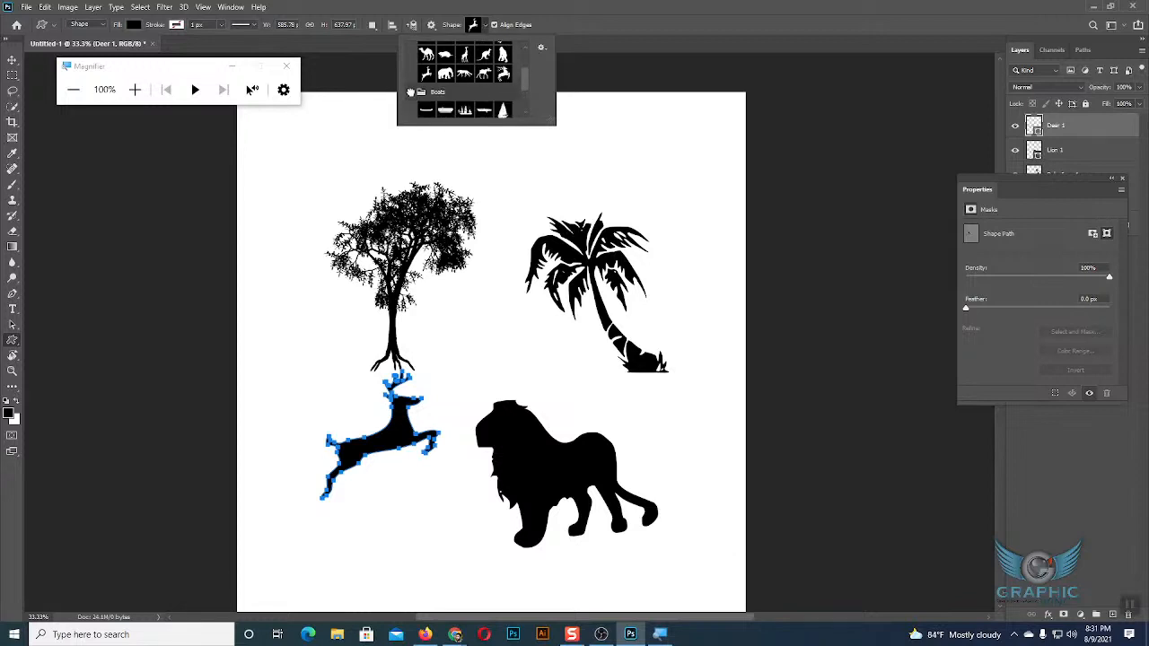
pyautogui.scroll(-2, 491, 84)
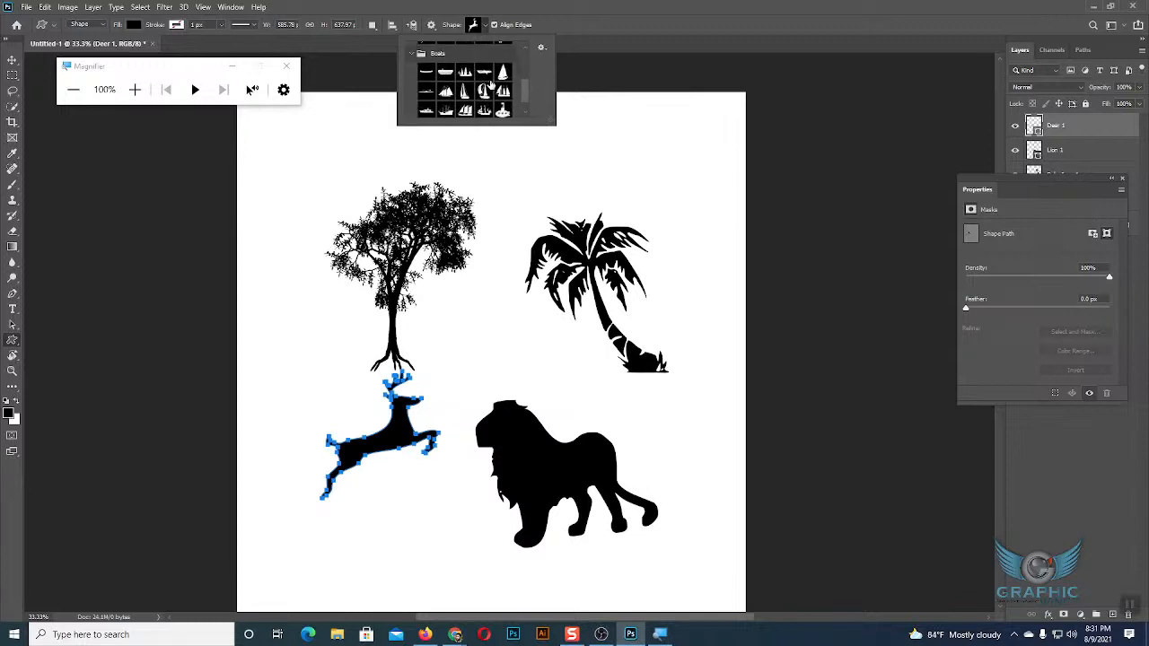
pyautogui.click(483, 90)
pyautogui.moveTo(561, 125); pyautogui.dragTo(640, 206)
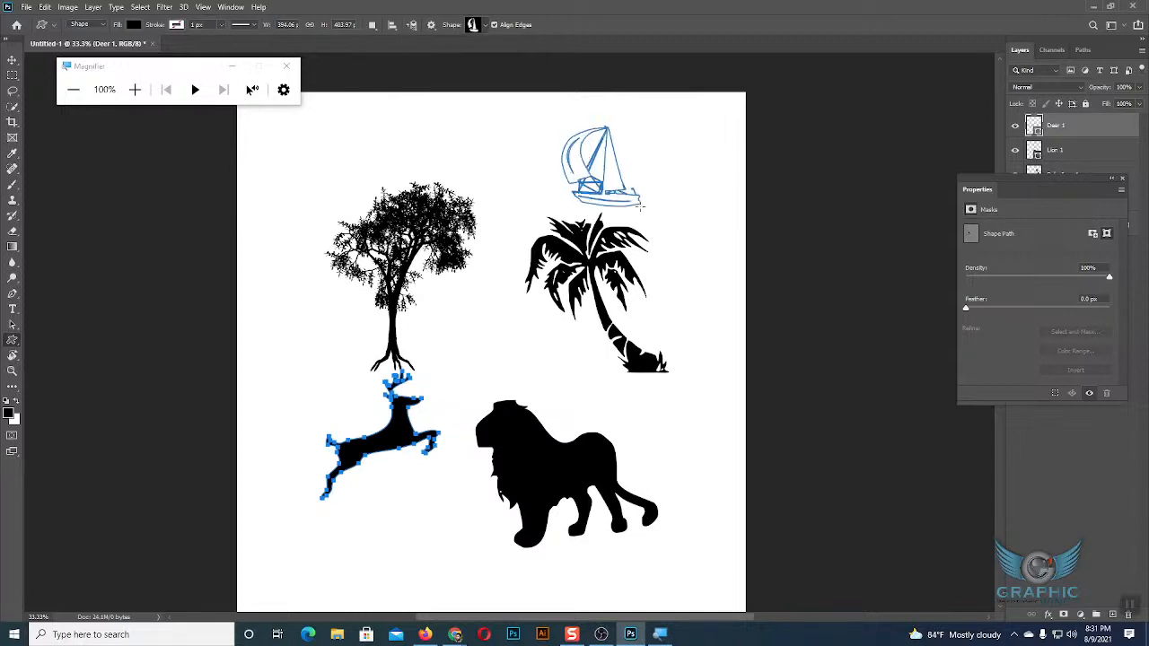
# Select the sailboat and the palm tree together to review them, and clear the selection.
pyautogui.click(12, 61)
pyautogui.moveTo(526, 120); pyautogui.dragTo(670, 215)
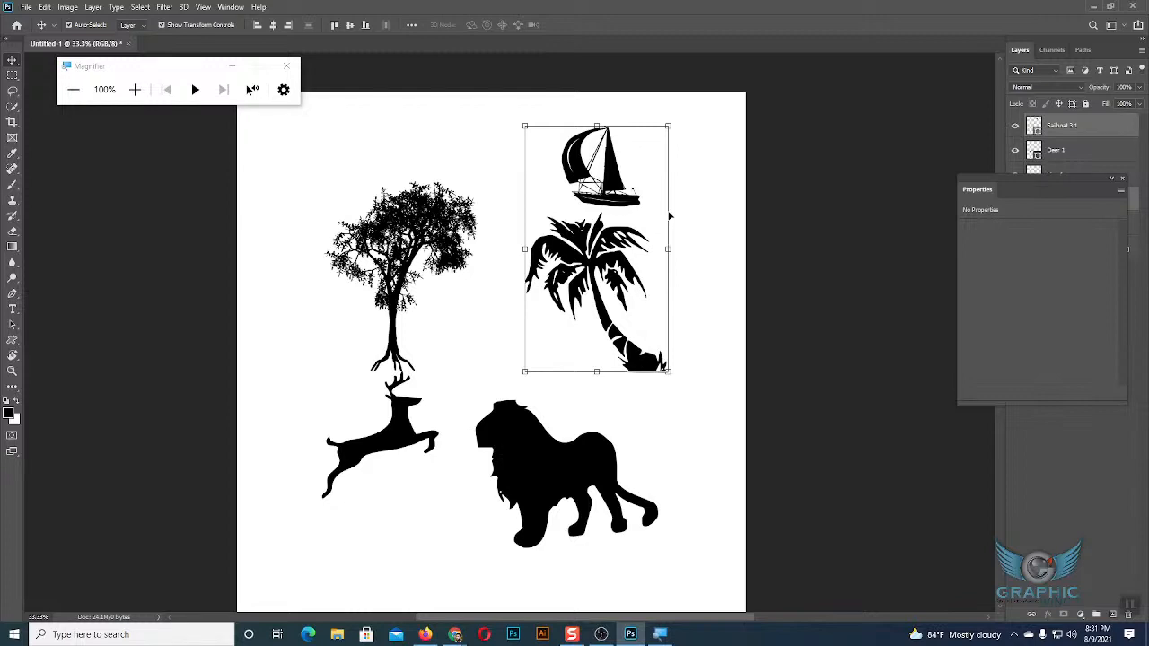
pyautogui.click(688, 284)
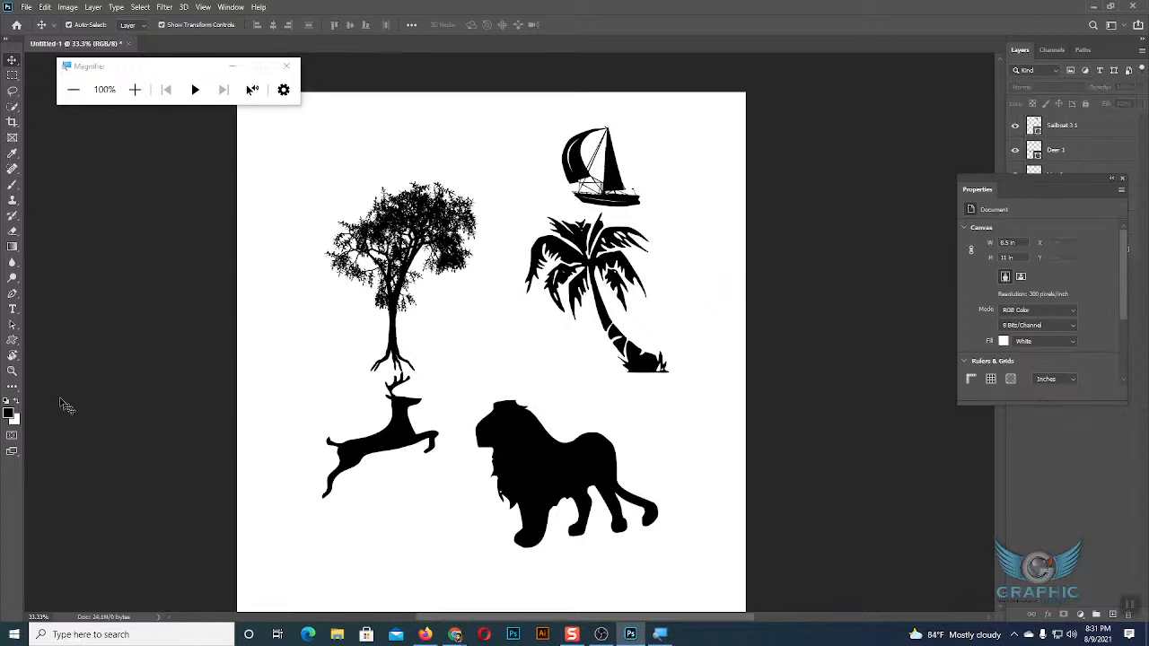
# Review the list of tools grouped with the Custom Shape tool and return to the Move tool.
pyautogui.click(12, 339)
pyautogui.click(13, 340)
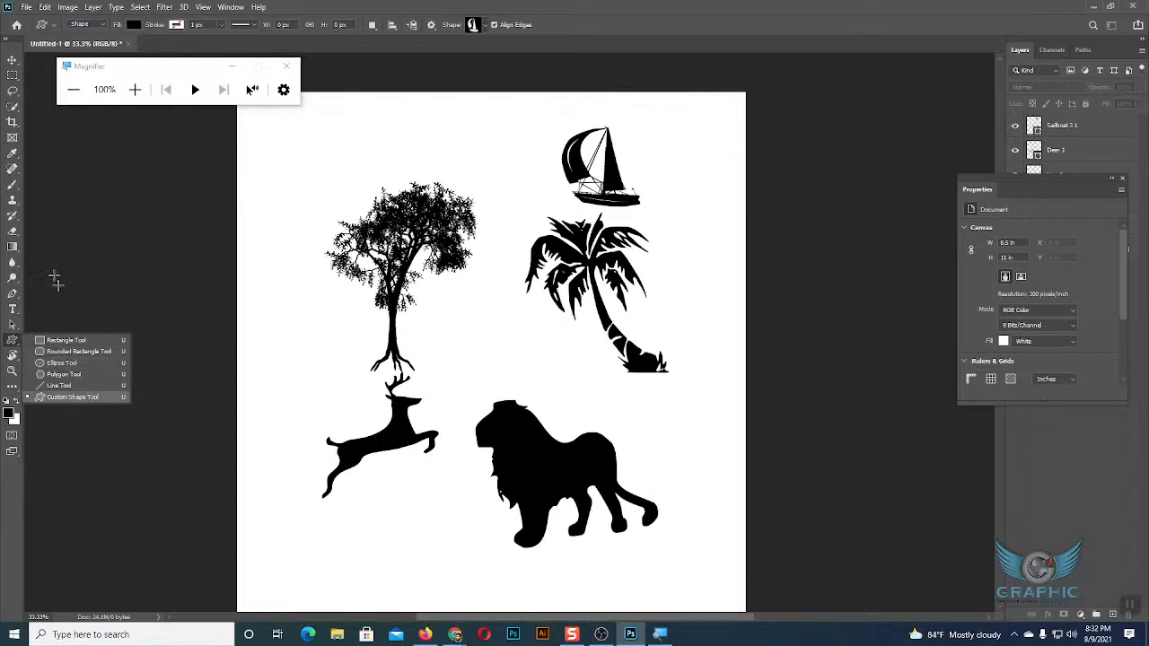
pyautogui.click(12, 60)
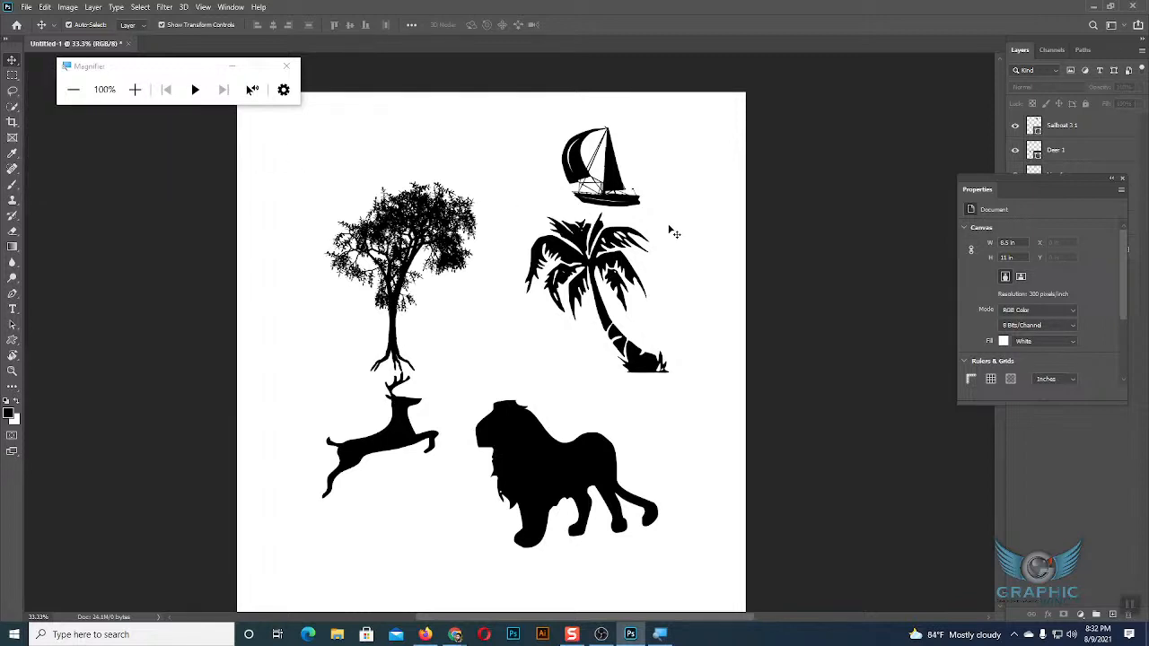
# Select all the drawn shapes together and the first tree and sailboat individually to review their layers, leaving nothing selected.
pyautogui.moveTo(352, 158); pyautogui.dragTo(686, 515)
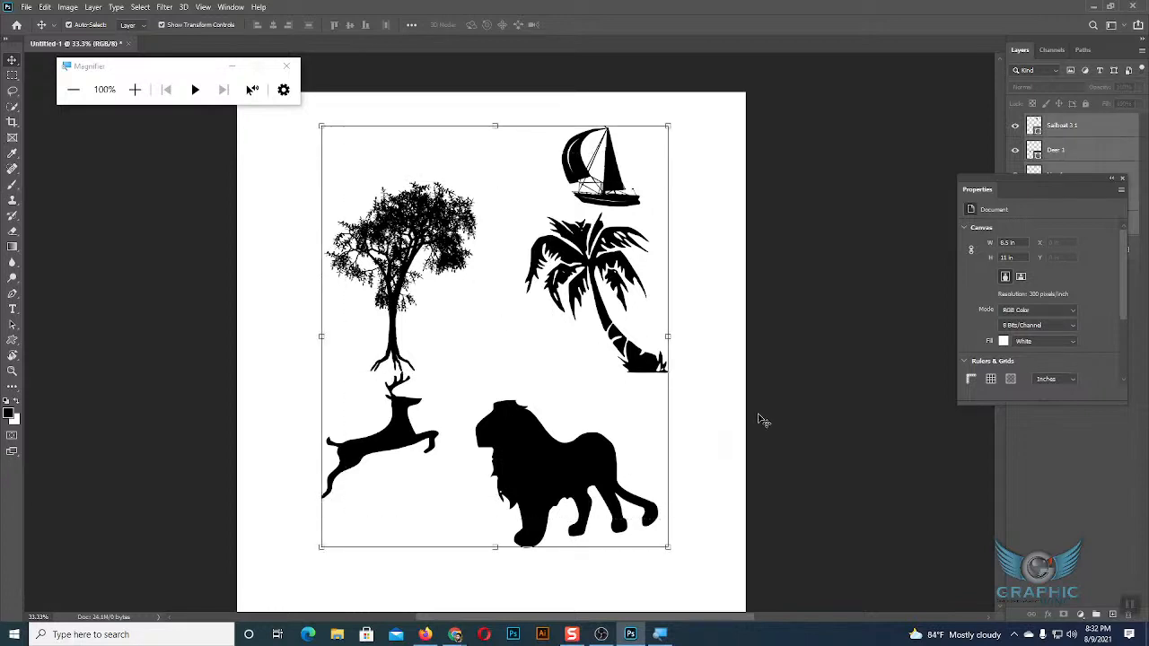
pyautogui.click(716, 379)
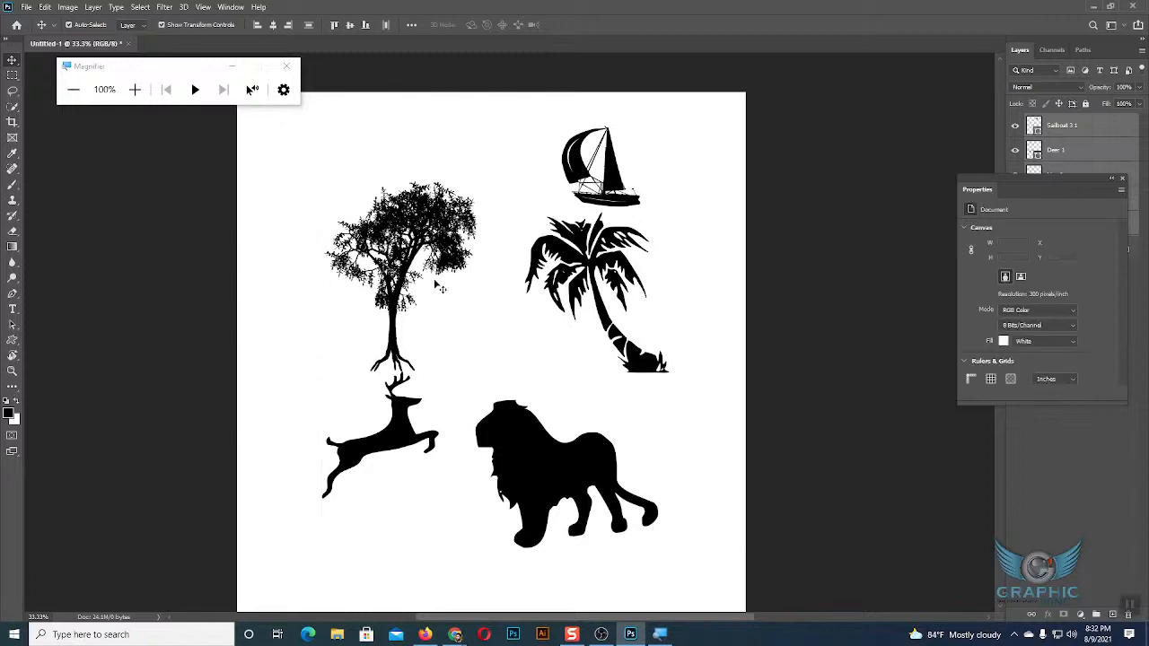
pyautogui.moveTo(316, 159); pyautogui.dragTo(682, 562)
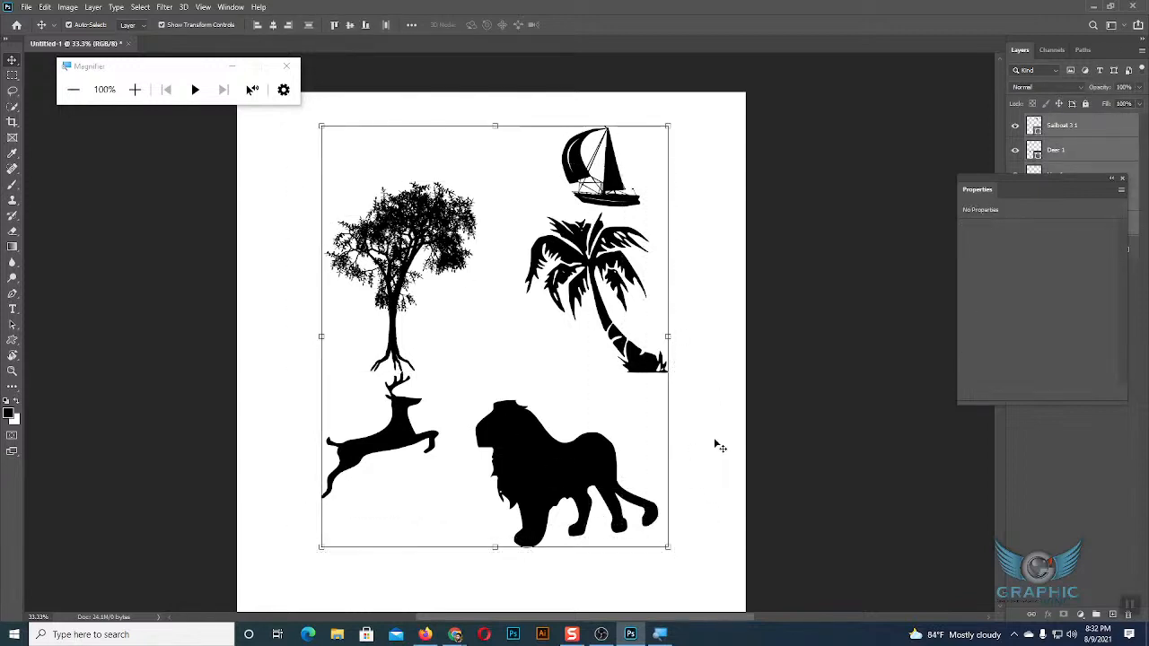
pyautogui.click(700, 302)
pyautogui.click(442, 239)
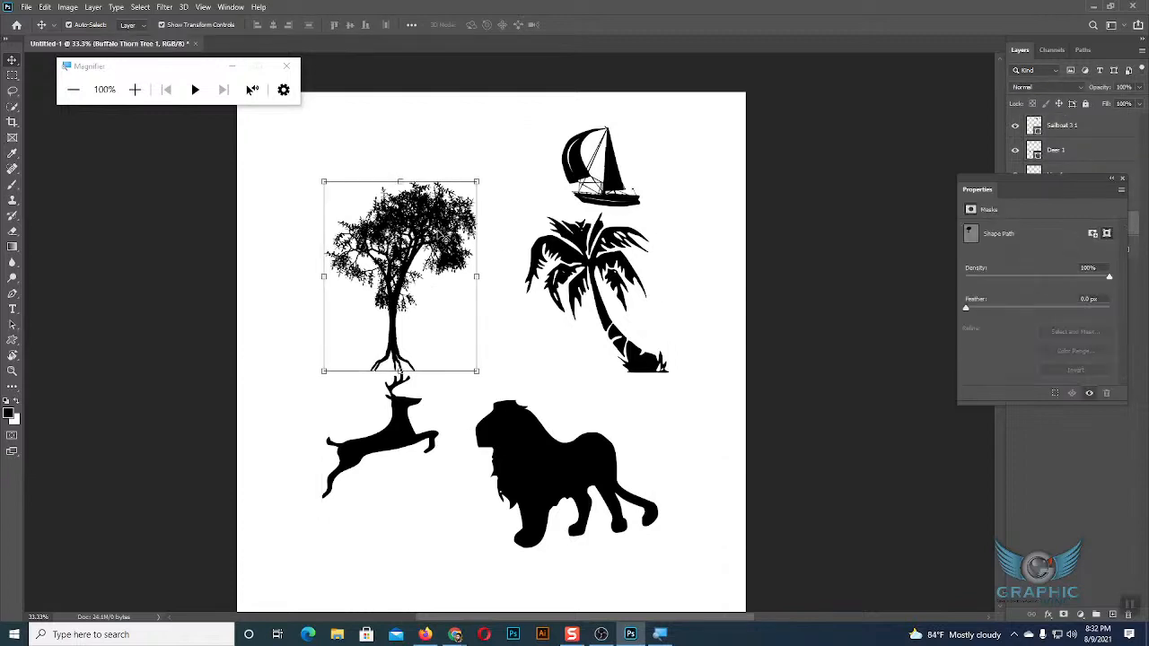
pyautogui.click(694, 249)
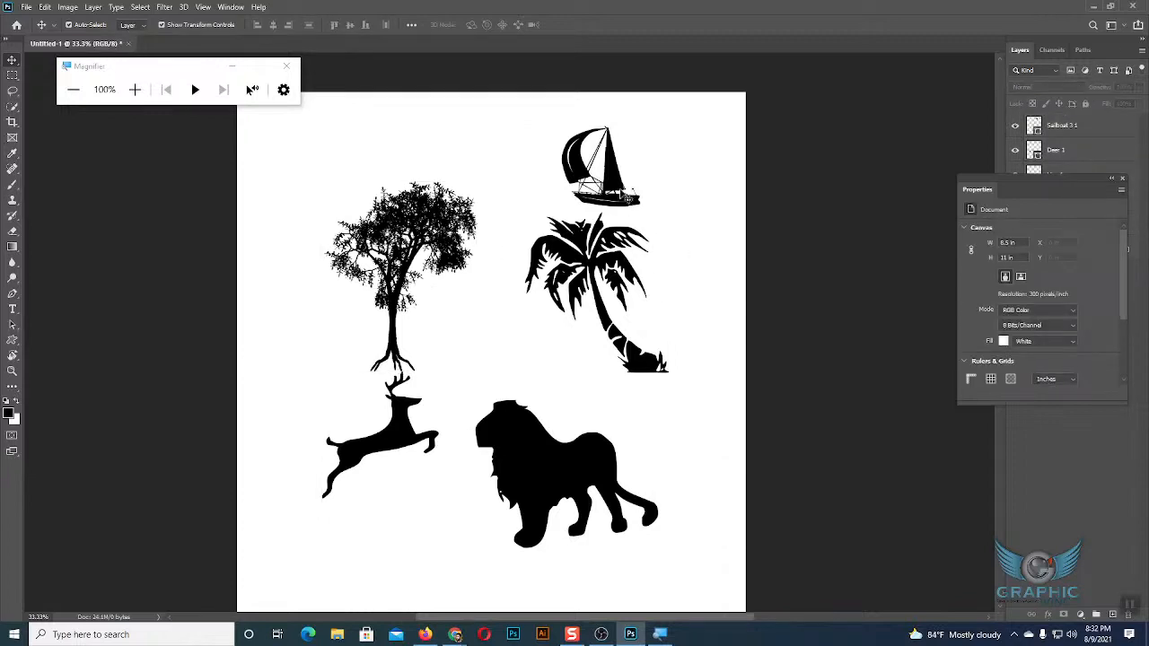
pyautogui.click(619, 188)
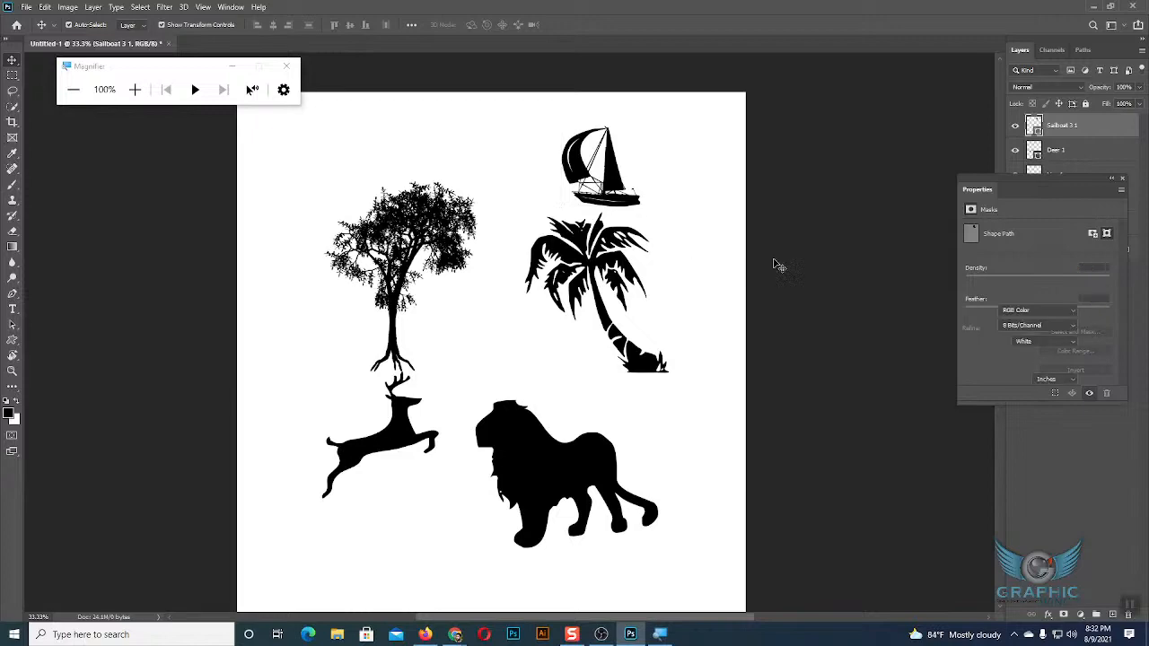
pyautogui.click(710, 269)
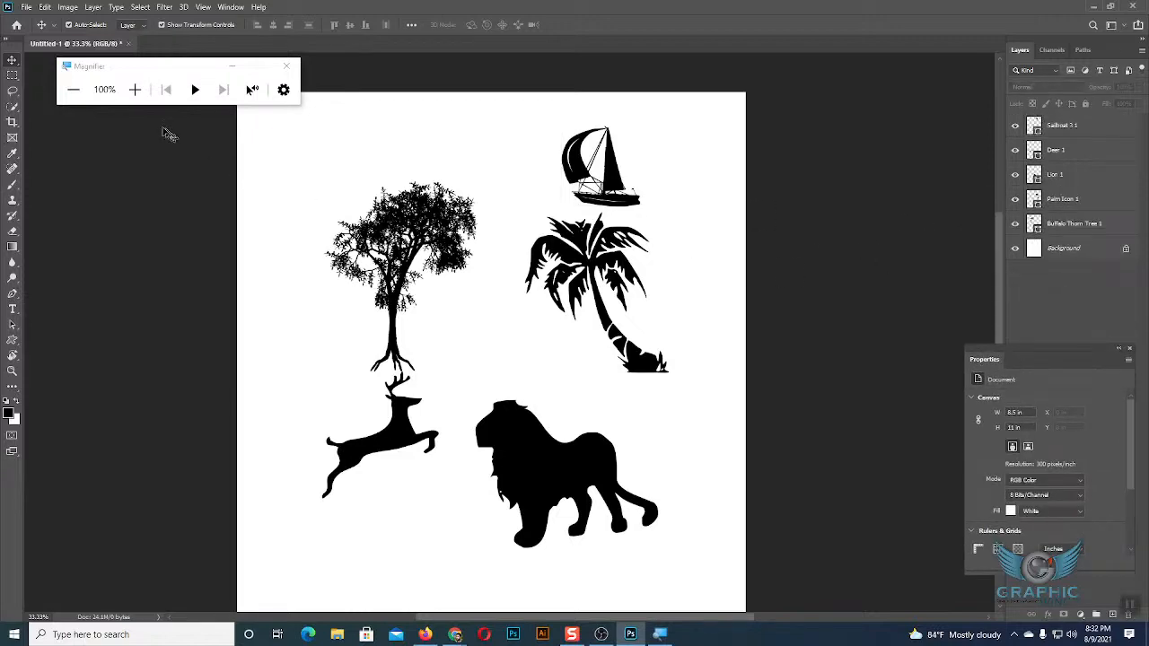
# Examine the Custom Shape tool and its grouped shape tools at 200% magnification.
pyautogui.click(135, 89)
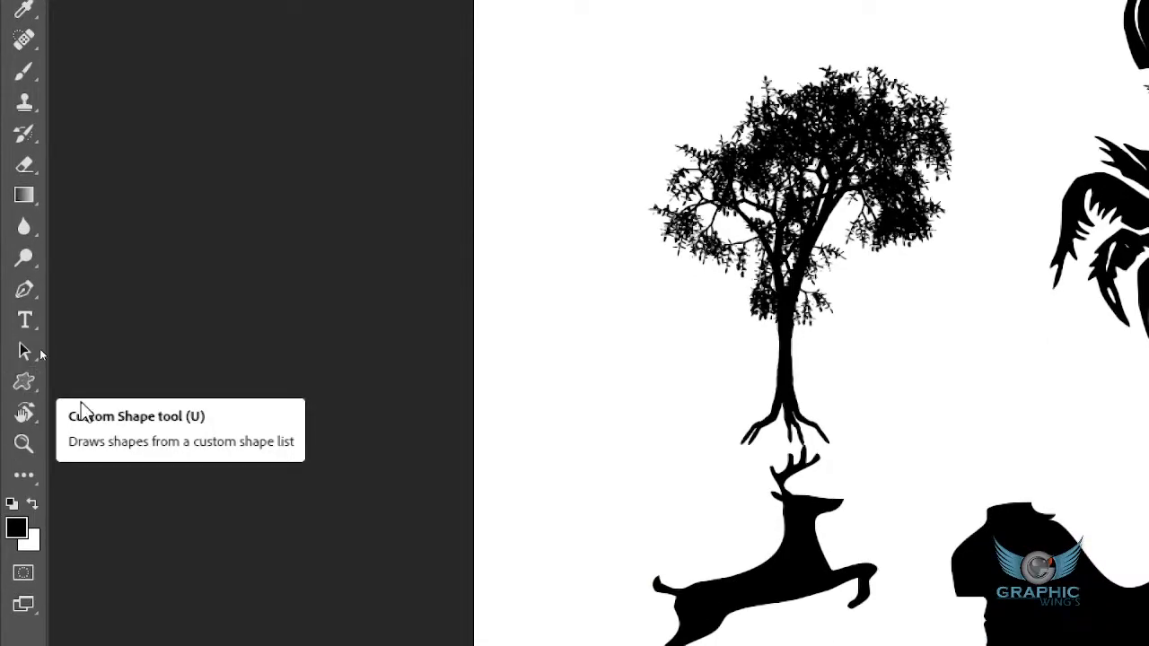
pyautogui.click(21, 385)
pyautogui.rightClick(22, 384)
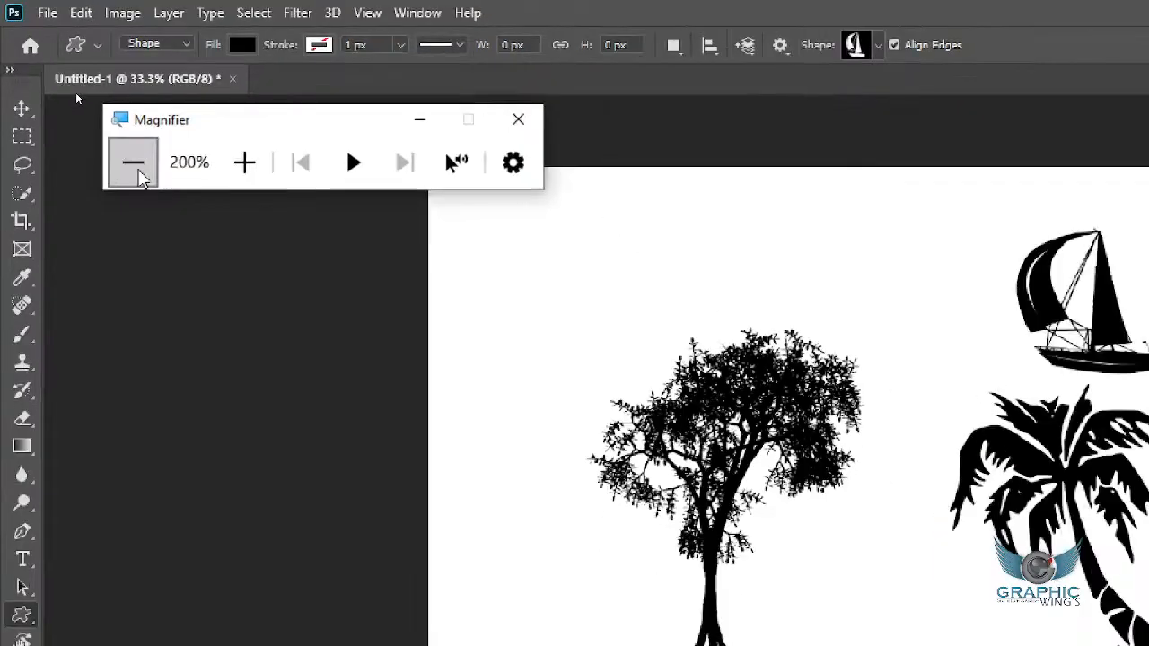
# Draw a black rectangle about 307 by 242 px near the page's upper-left corner with the Rectangle tool.
pyautogui.click(74, 90)
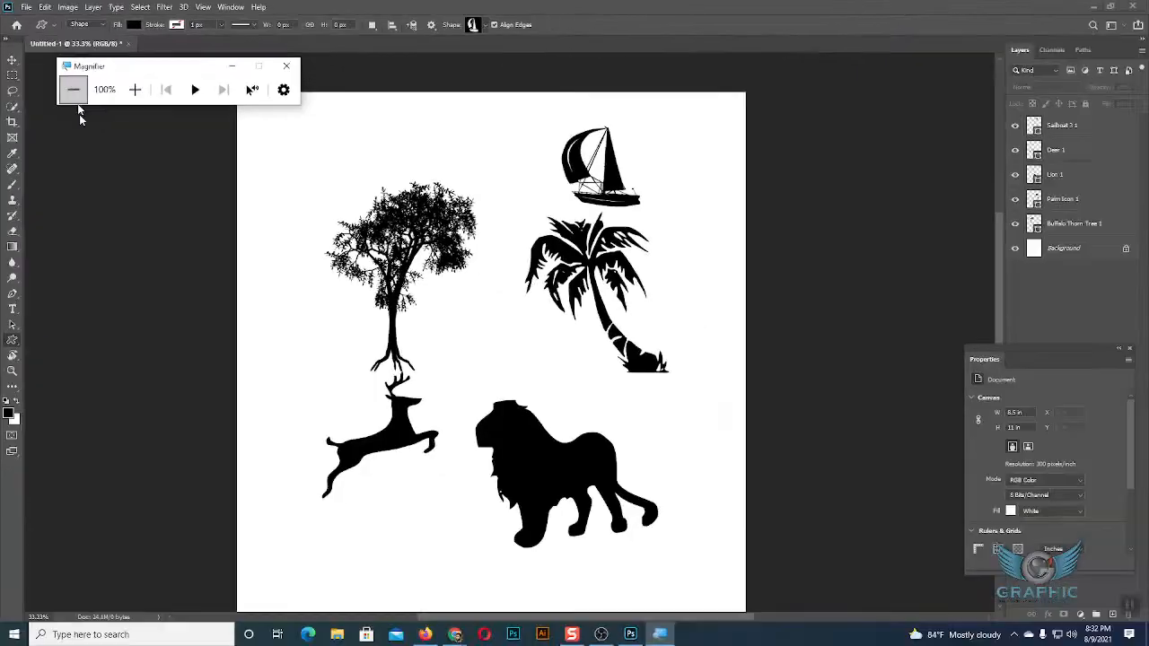
pyautogui.rightClick(12, 340)
pyautogui.click(52, 341)
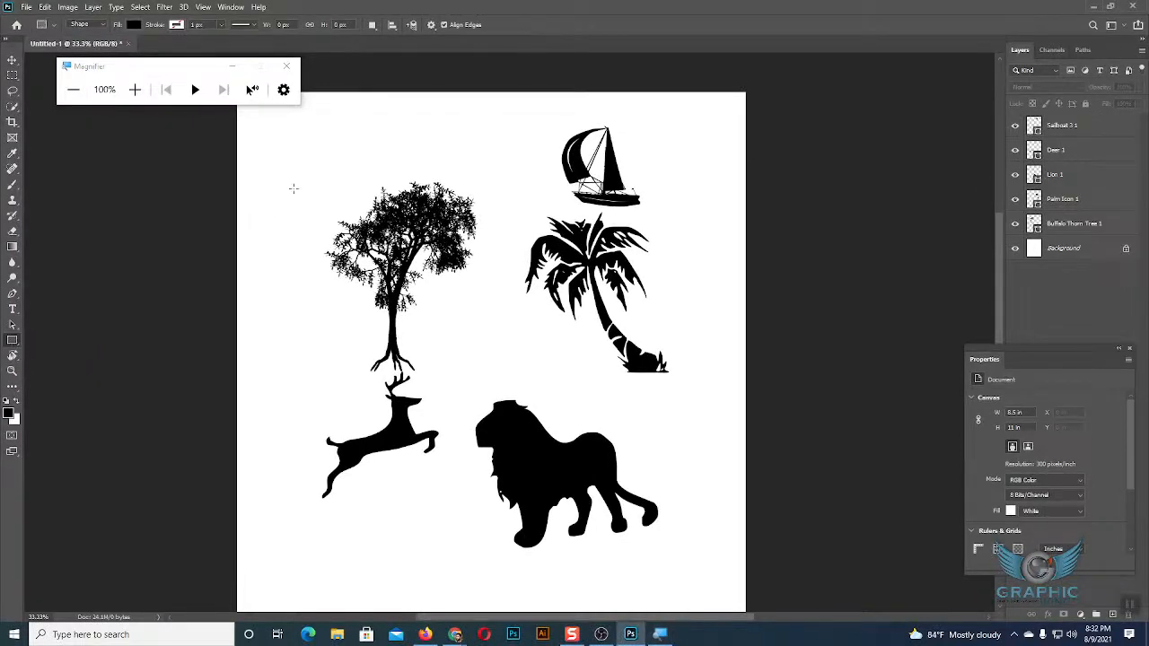
pyautogui.moveTo(302, 137); pyautogui.dragTo(362, 185)
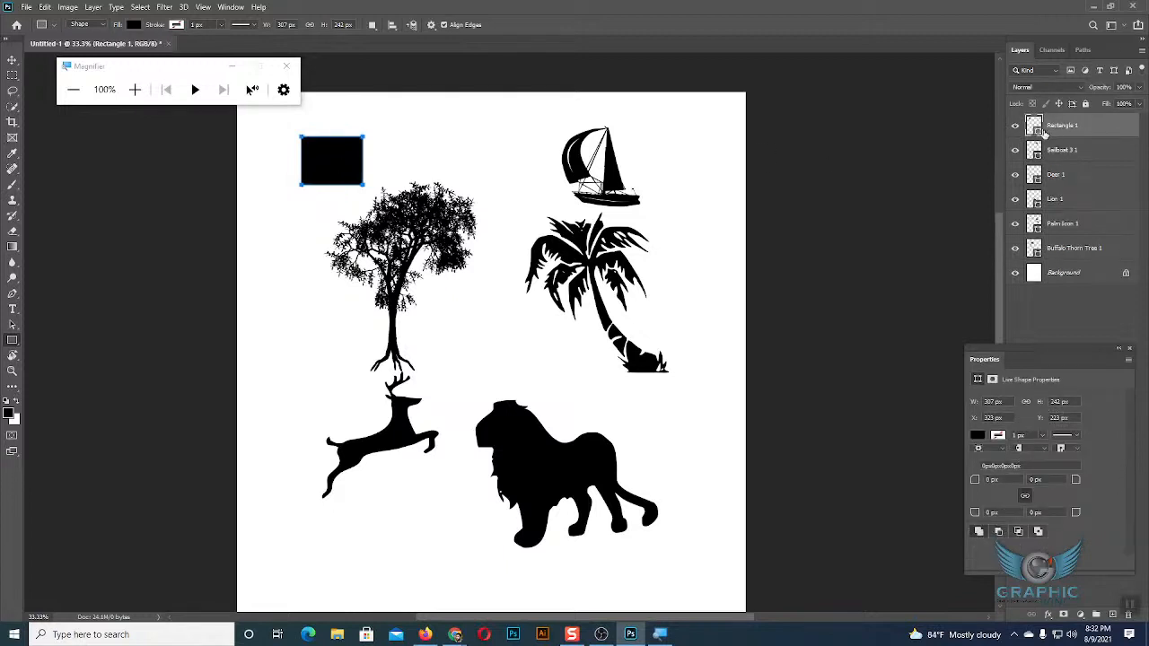
pyautogui.click(12, 60)
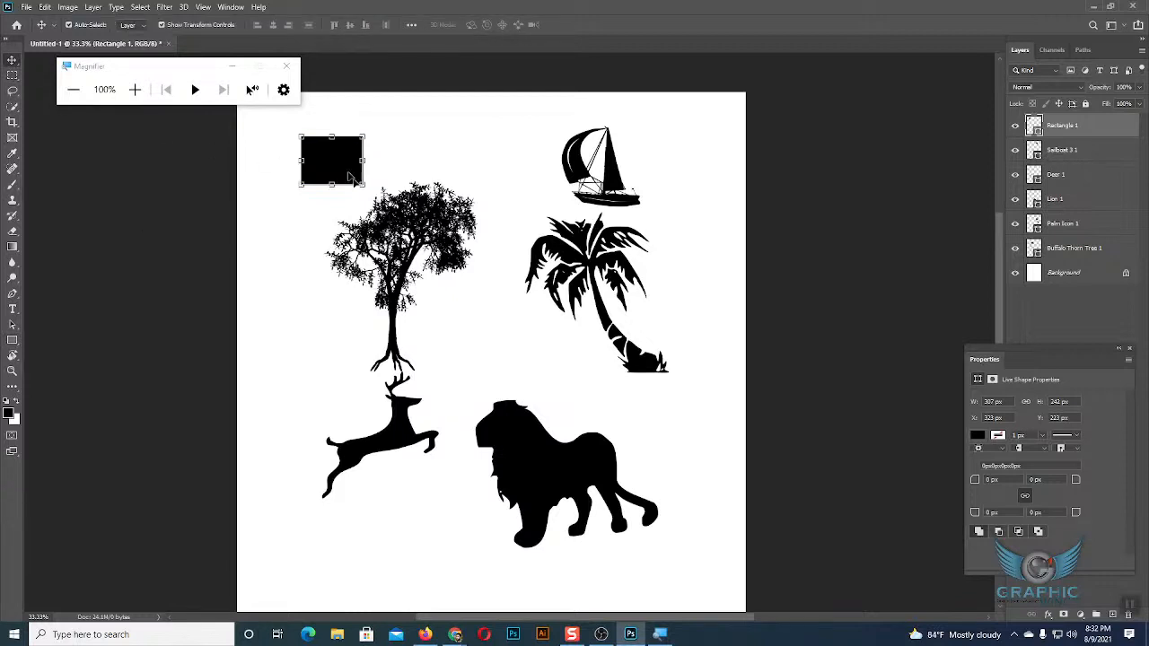
# Delete the thorn tree, palm tree, sailboat, lion and deer shapes, keeping only the rectangle.
pyautogui.click(435, 251)
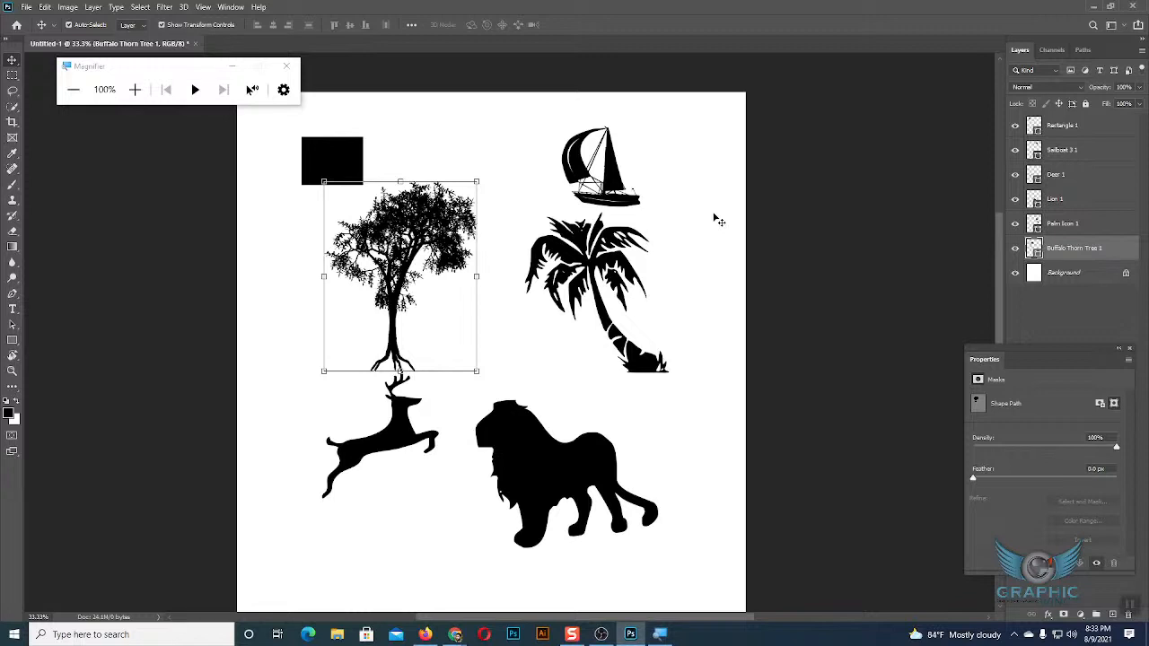
pyautogui.press('Delete')
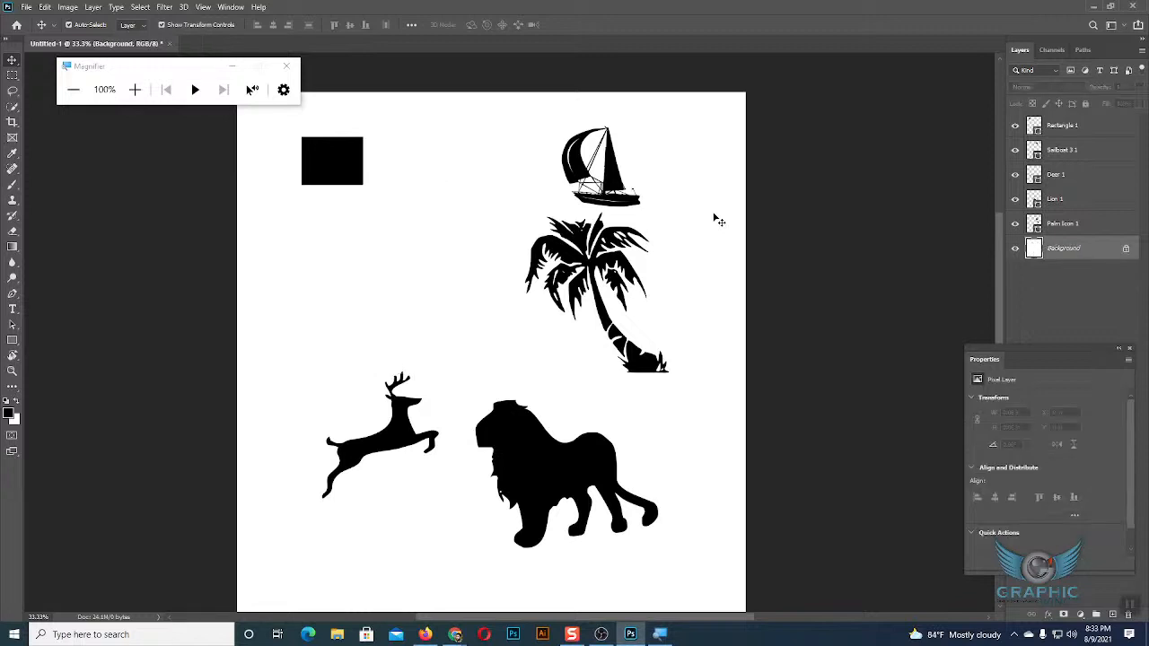
pyautogui.click(571, 283)
pyautogui.press('Delete')
pyautogui.click(615, 206)
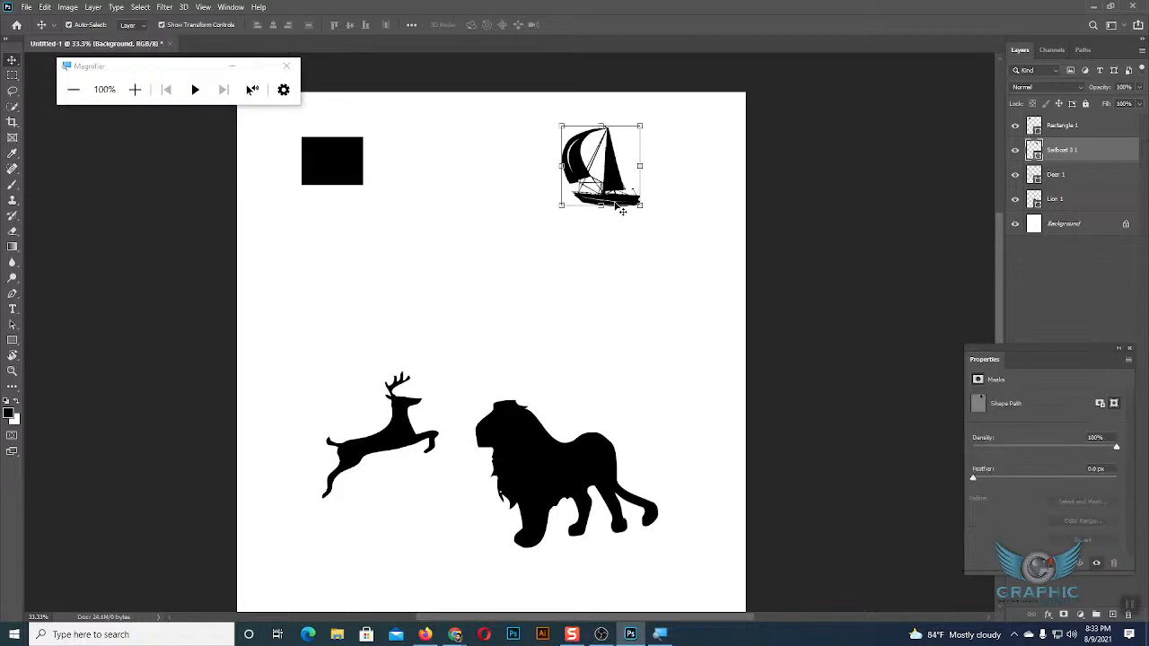
pyautogui.press('Delete')
pyautogui.click(516, 507)
pyautogui.press('Delete')
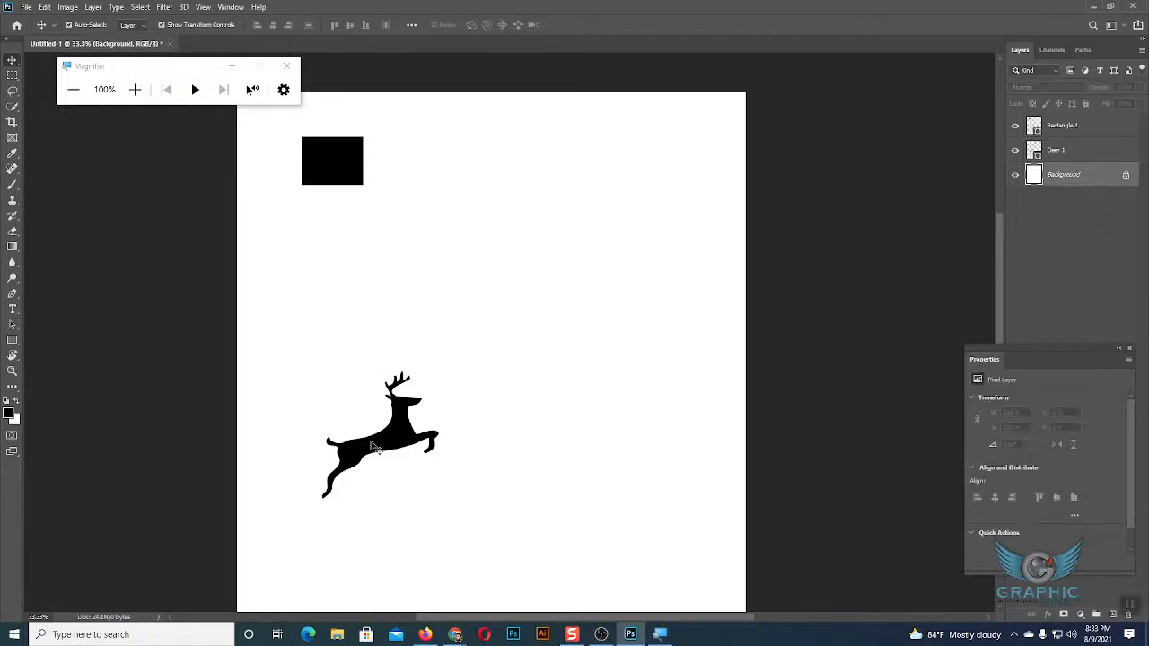
# Move the black rectangle toward the middle of the page, to about X 827 px and Y 465 px.
pyautogui.click(350, 179)
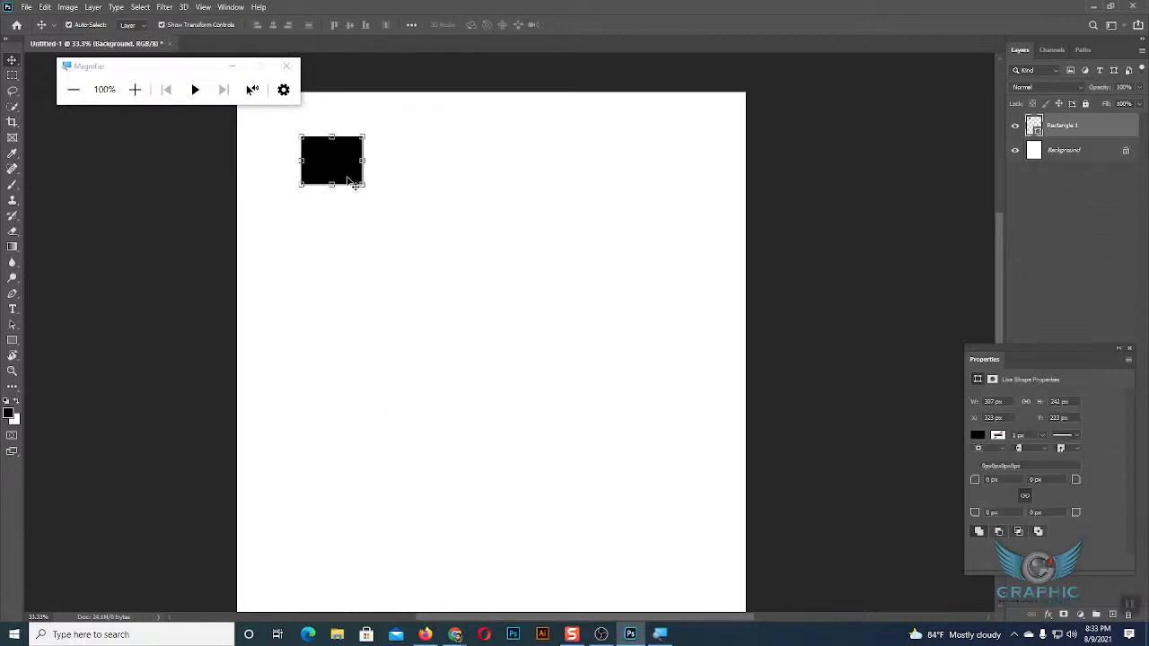
pyautogui.moveTo(341, 168); pyautogui.dragTo(444, 215)
pyautogui.press('ctrl')
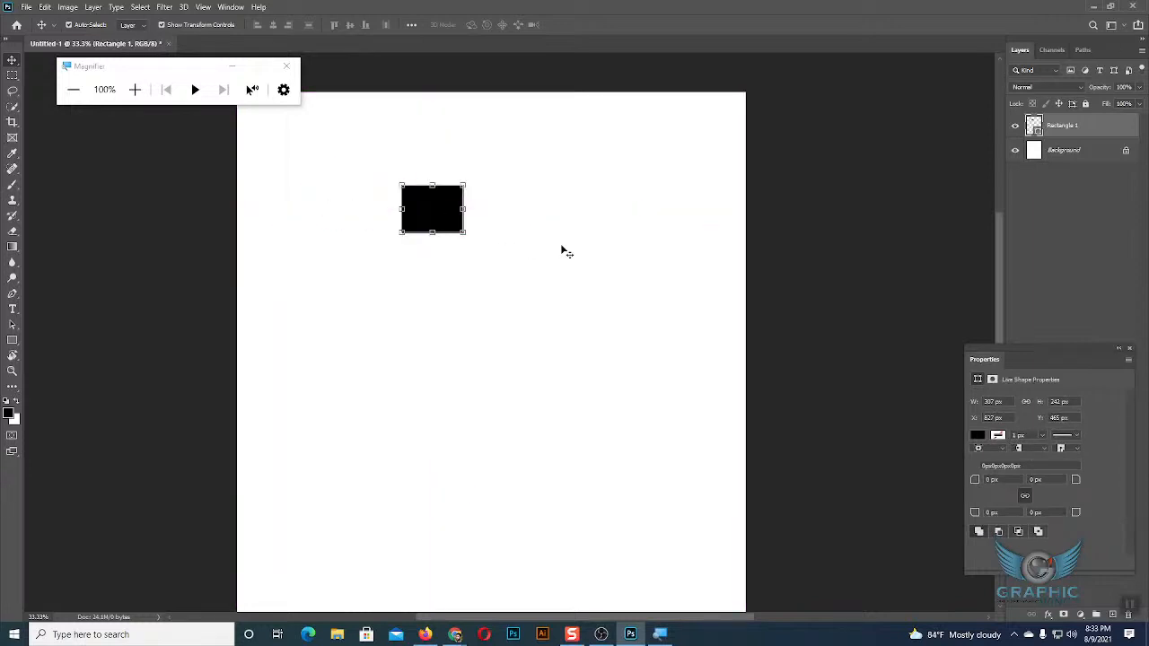
# Draw a rounded rectangle about 1400 by 820 px with 10 px corners below the small rectangle, and deselect it.
pyautogui.moveTo(14, 346); pyautogui.dragTo(56, 354)
pyautogui.moveTo(364, 283); pyautogui.dragTo(645, 446)
pyautogui.click(13, 59)
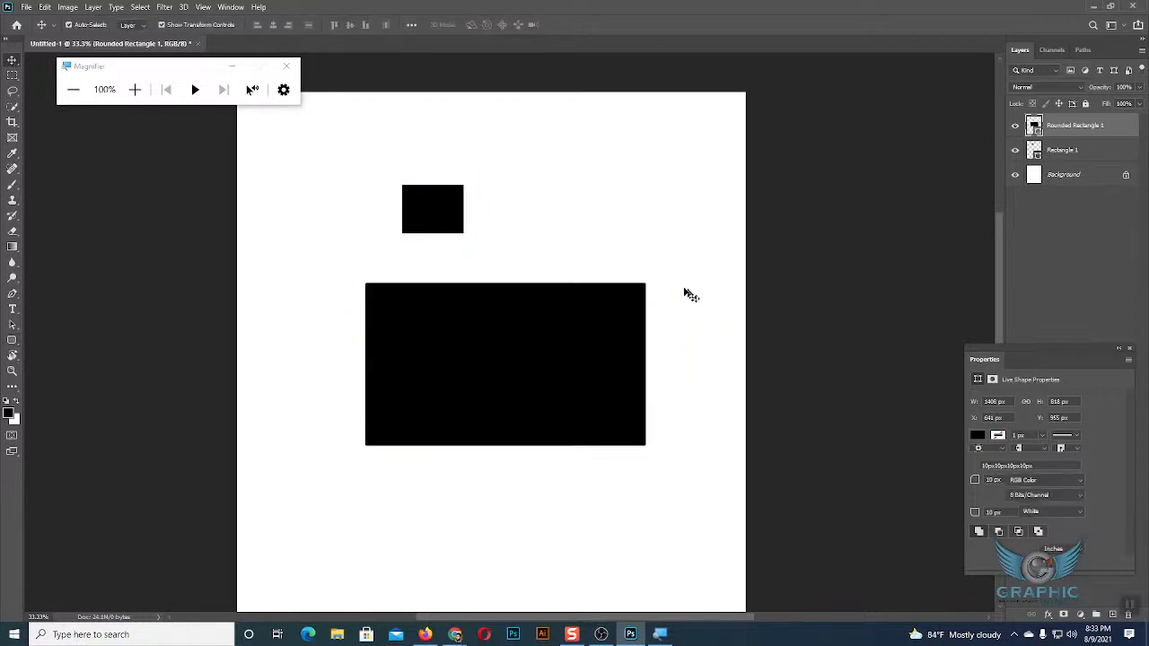
pyautogui.click(655, 290)
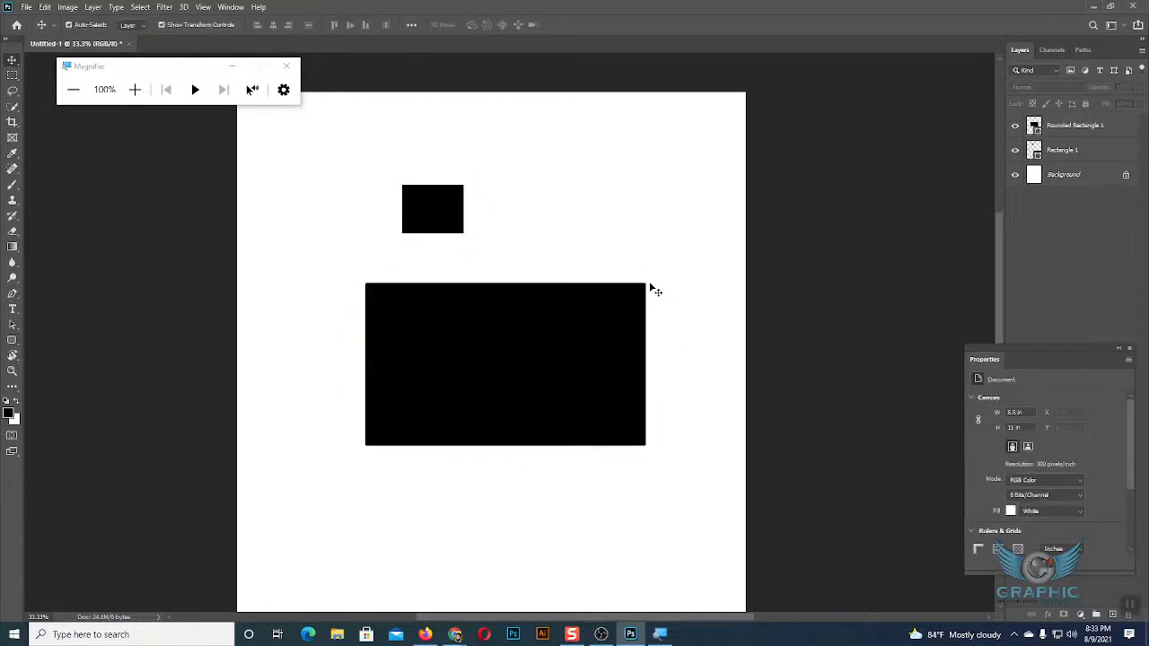
# Select the plain and rounded rectangles in turn to compare their corners, and delete both from the page.
pyautogui.click(447, 208)
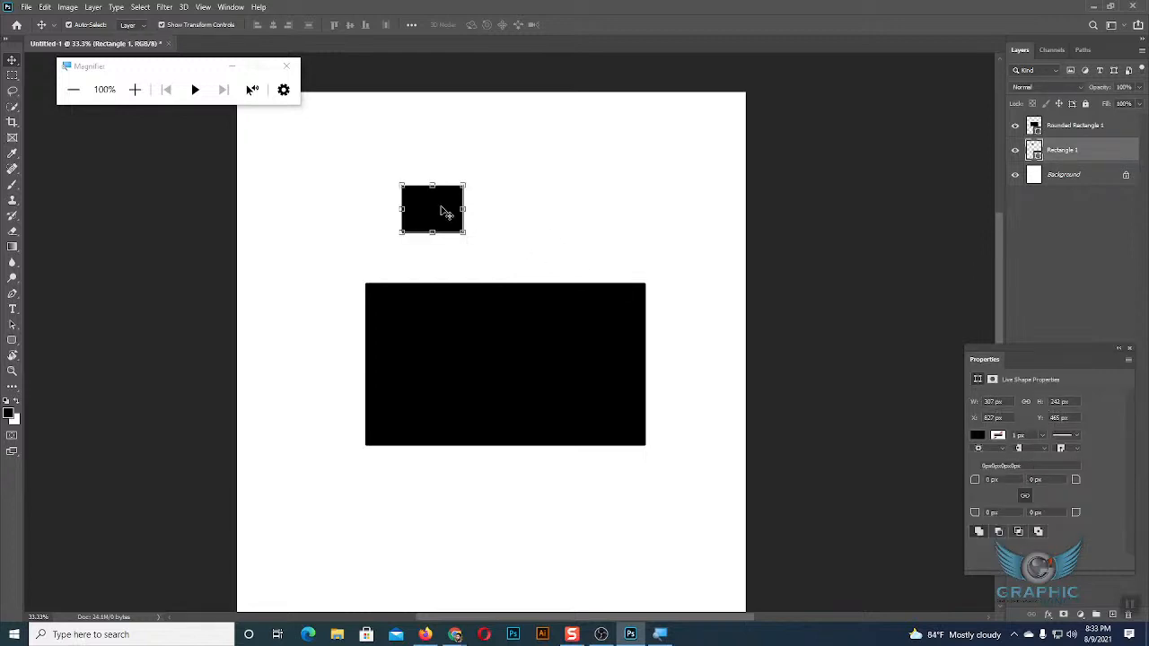
pyautogui.click(555, 370)
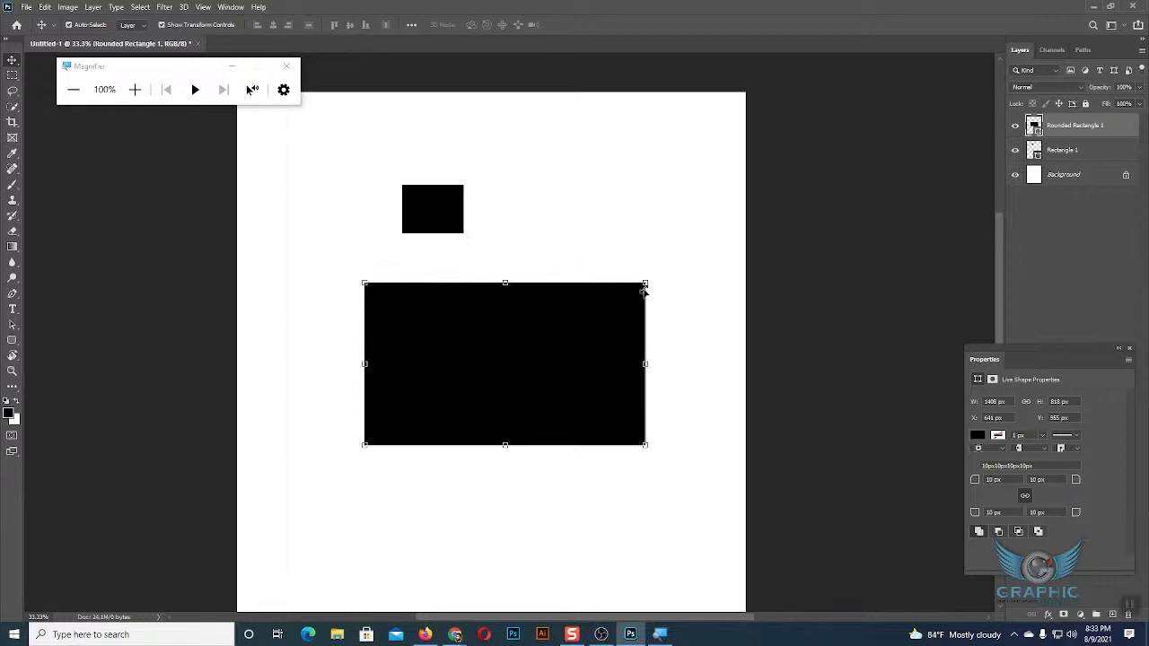
pyautogui.click(668, 240)
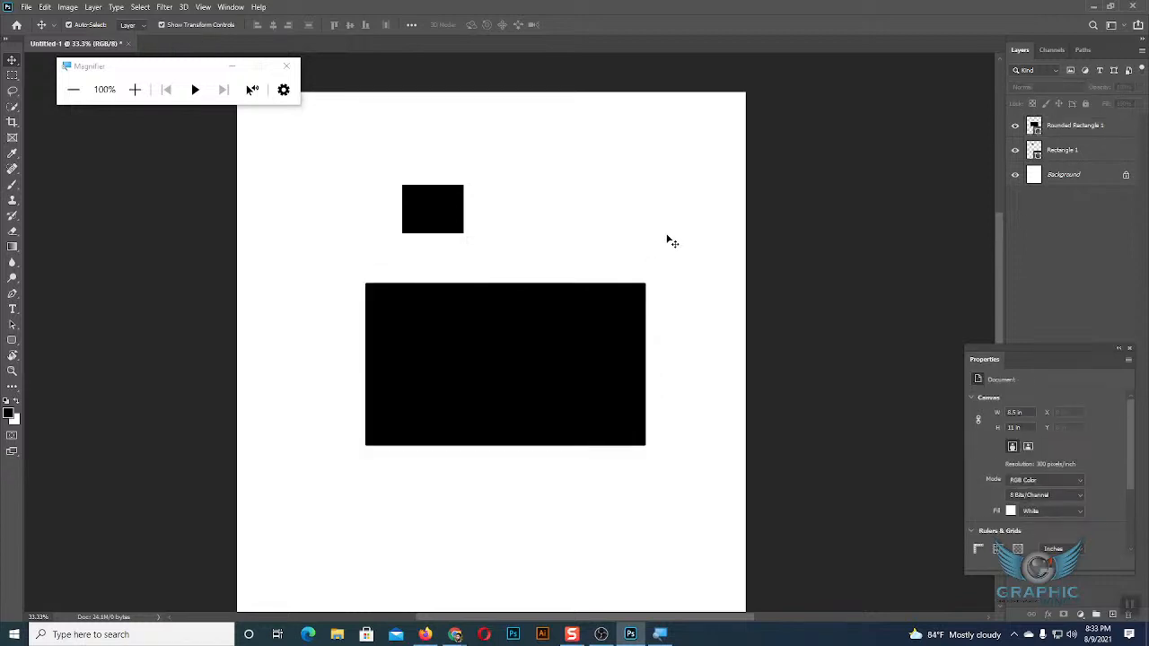
pyautogui.moveTo(375, 170); pyautogui.dragTo(571, 408)
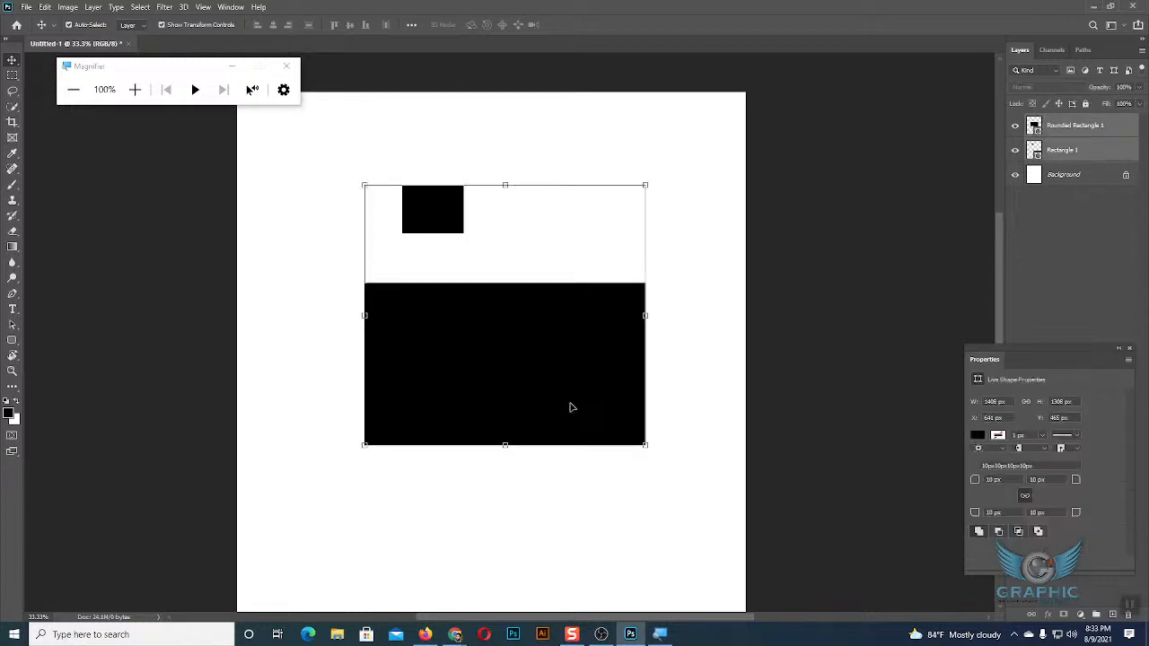
pyautogui.press('Delete')
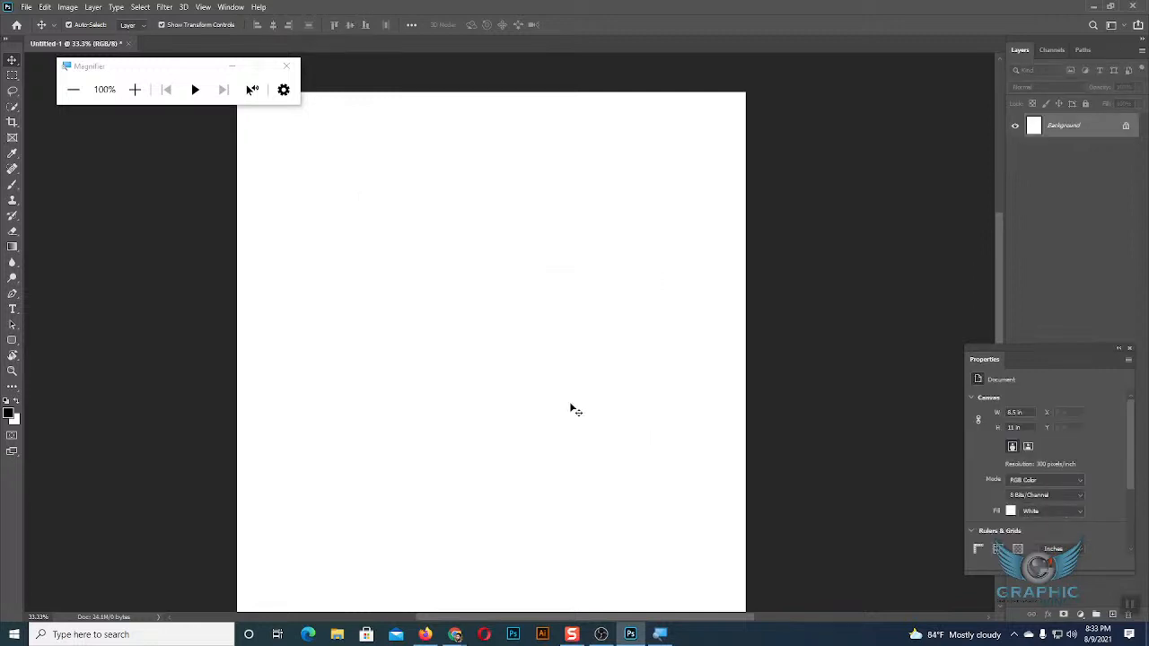
# Browse the Custom Shape tool's shape library and collapse its Wild Animals, Boats and Flowers groups.
pyautogui.click(12, 340)
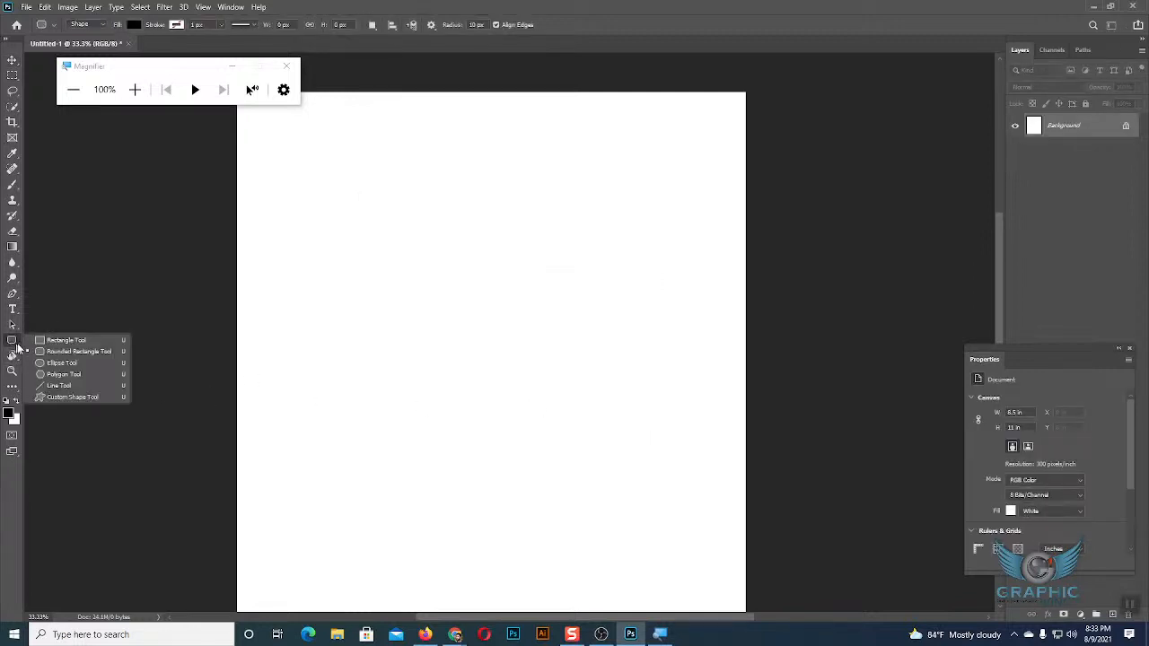
pyautogui.click(70, 398)
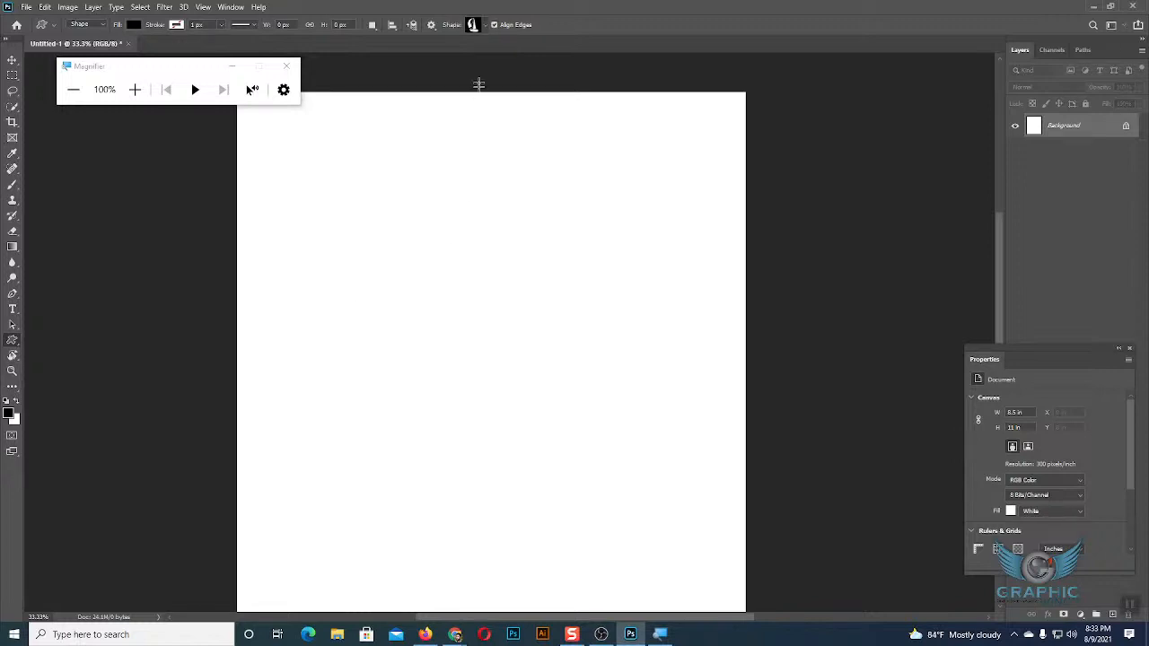
pyautogui.click(484, 26)
pyautogui.scroll(-3, 514, 83)
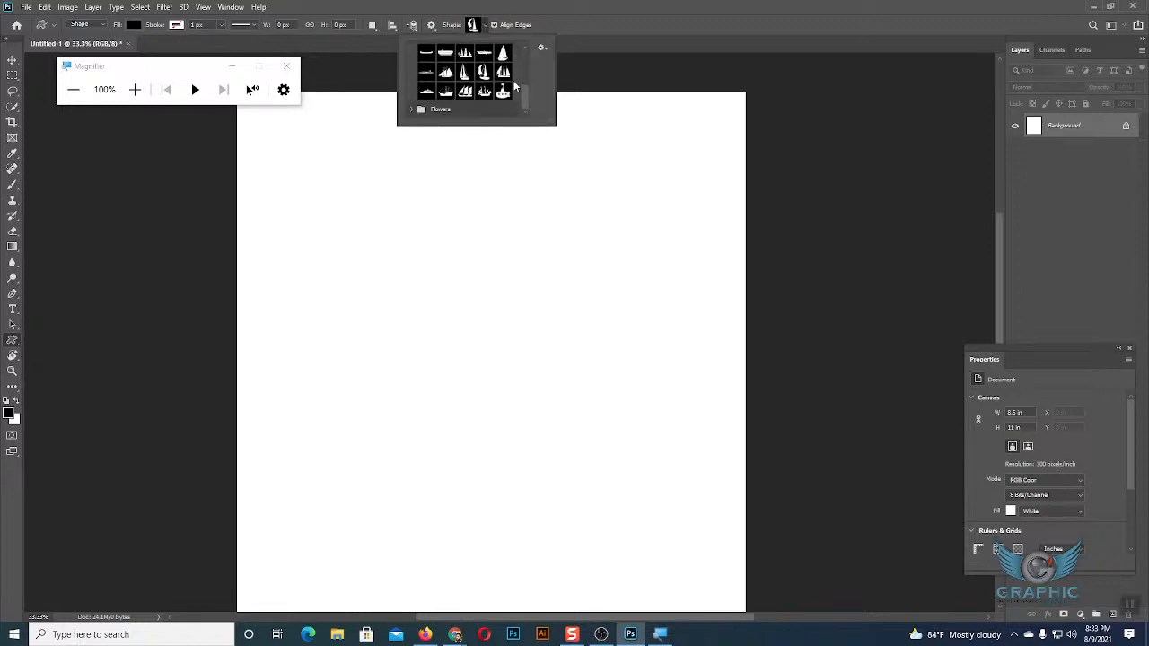
pyautogui.click(411, 110)
pyautogui.scroll(3, 481, 106)
pyautogui.scroll(5, 481, 105)
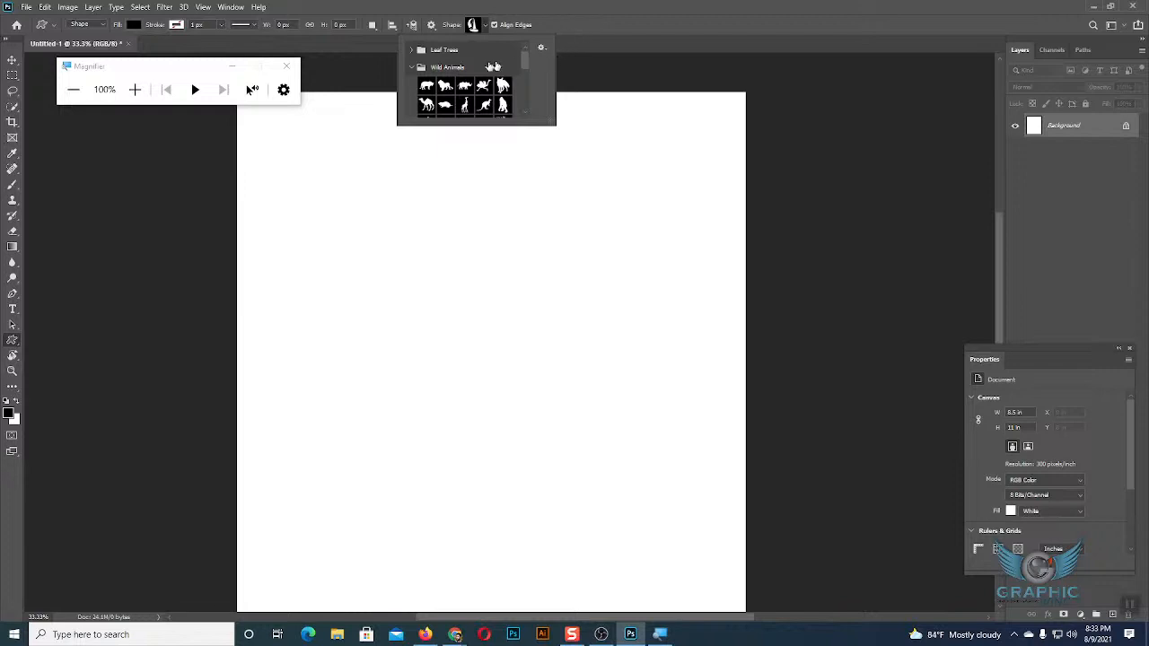
pyautogui.click(411, 67)
pyautogui.click(411, 85)
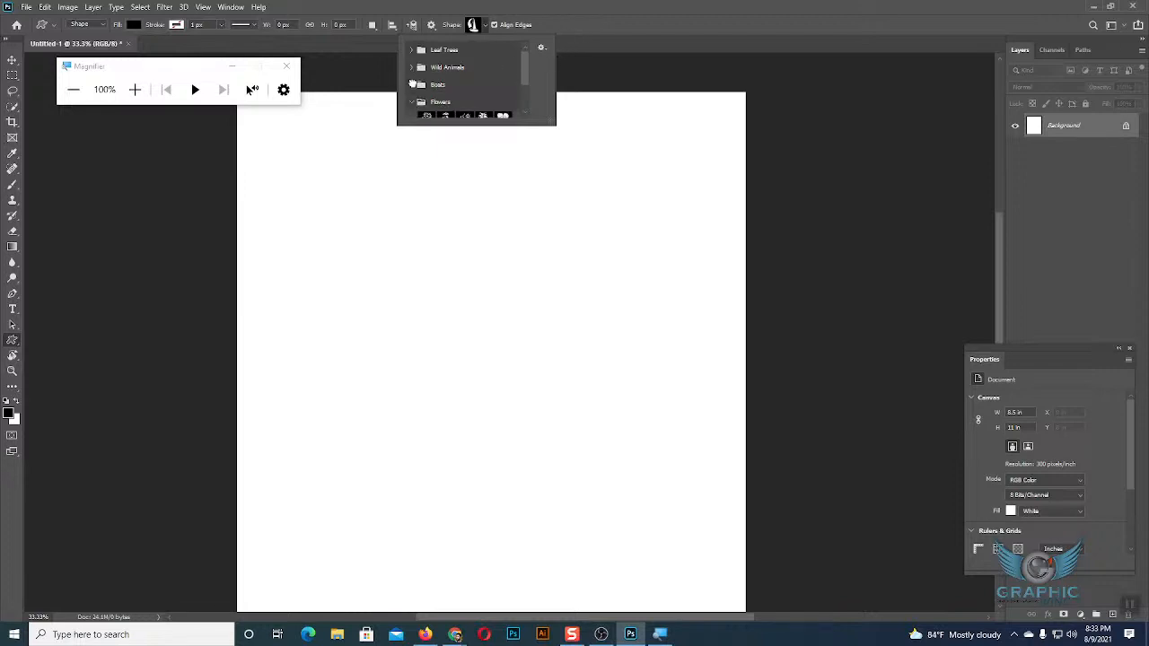
pyautogui.click(411, 103)
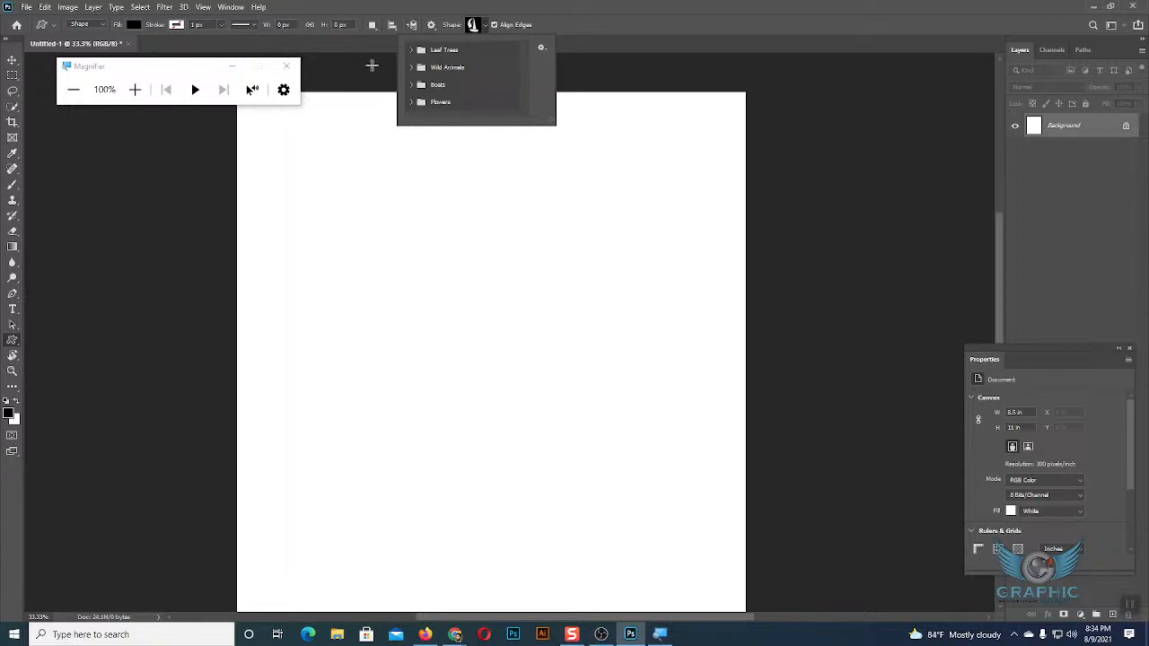
# Review the Import Shapes command and its file dialog for custom shapes, and close them without loading a file.
pyautogui.click(542, 48)
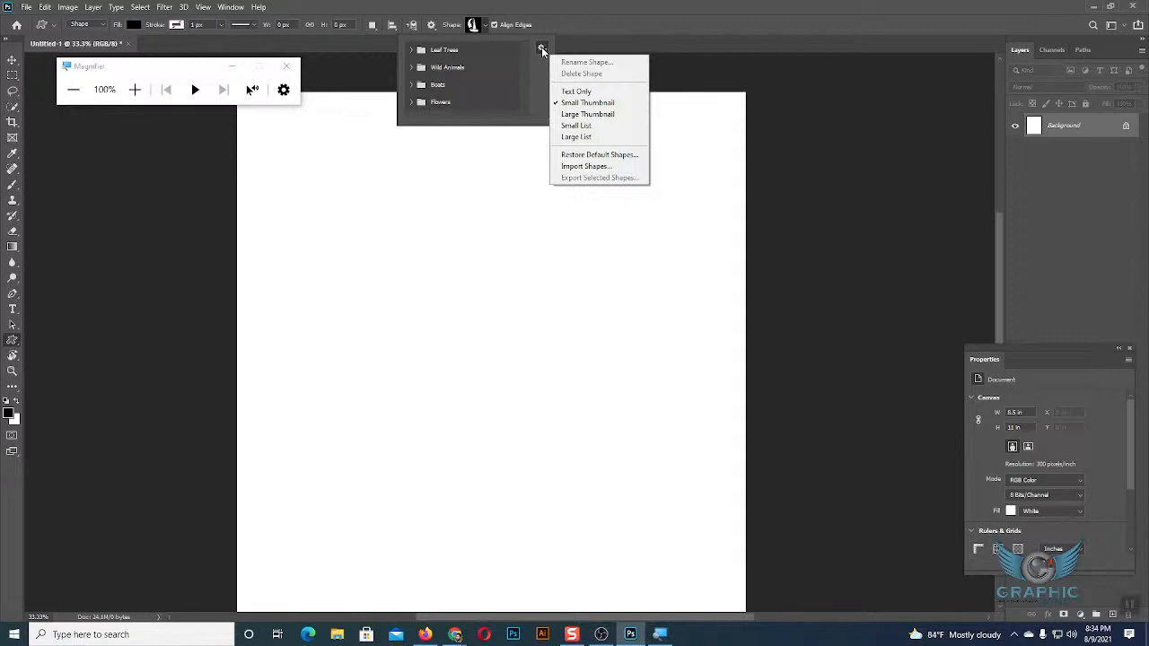
pyautogui.click(592, 167)
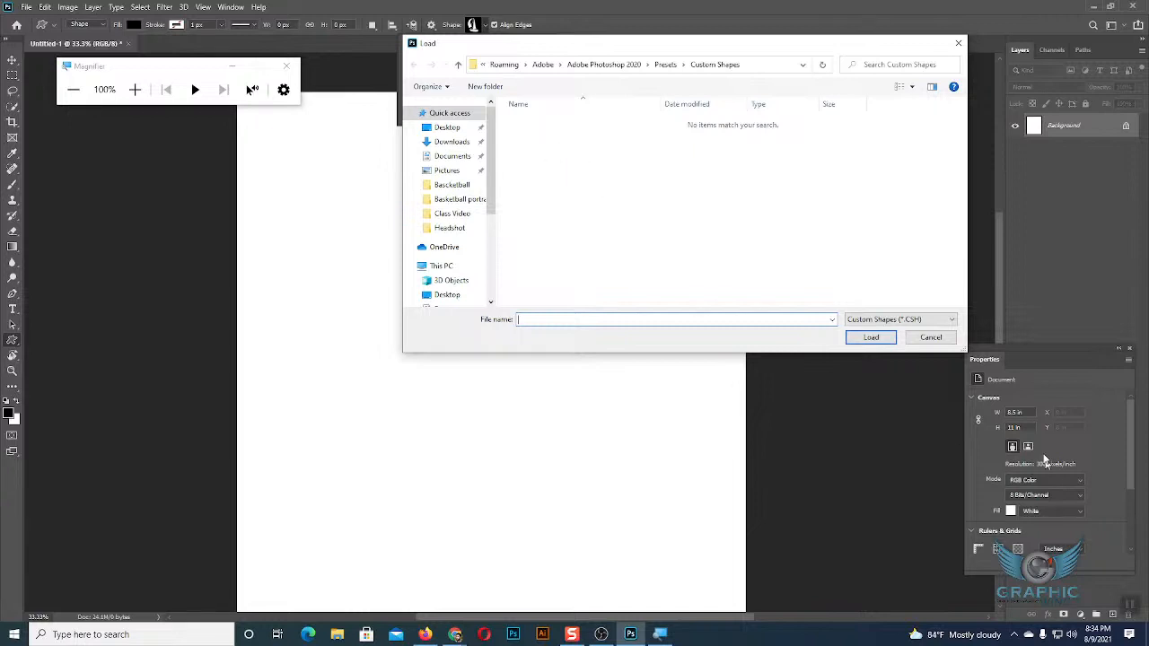
pyautogui.click(931, 338)
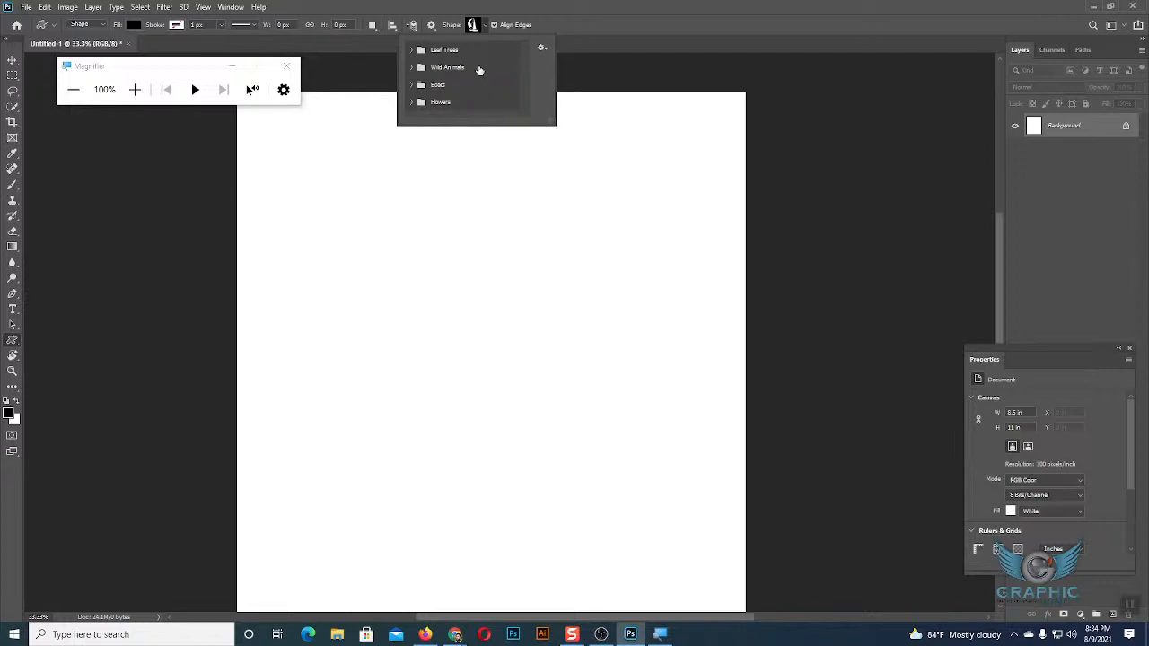
pyautogui.click(487, 26)
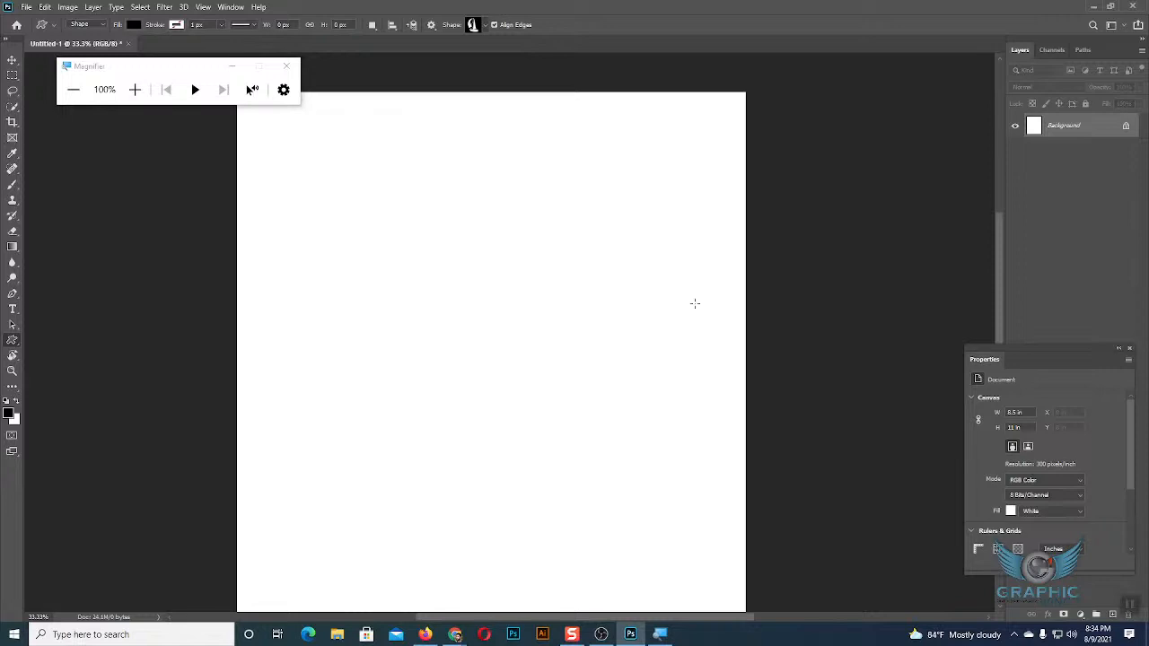
# Reopen the custom shape library to review the Leaf Trees group, leaving the group collapsed.
pyautogui.click(485, 25)
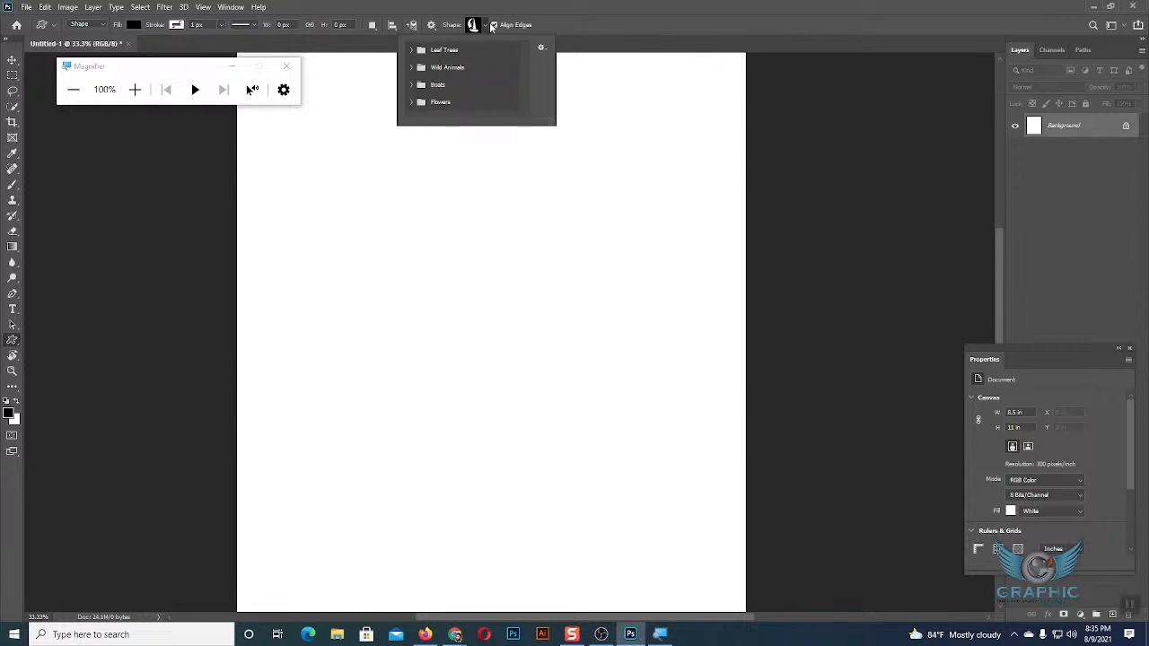
pyautogui.click(412, 51)
pyautogui.click(412, 51)
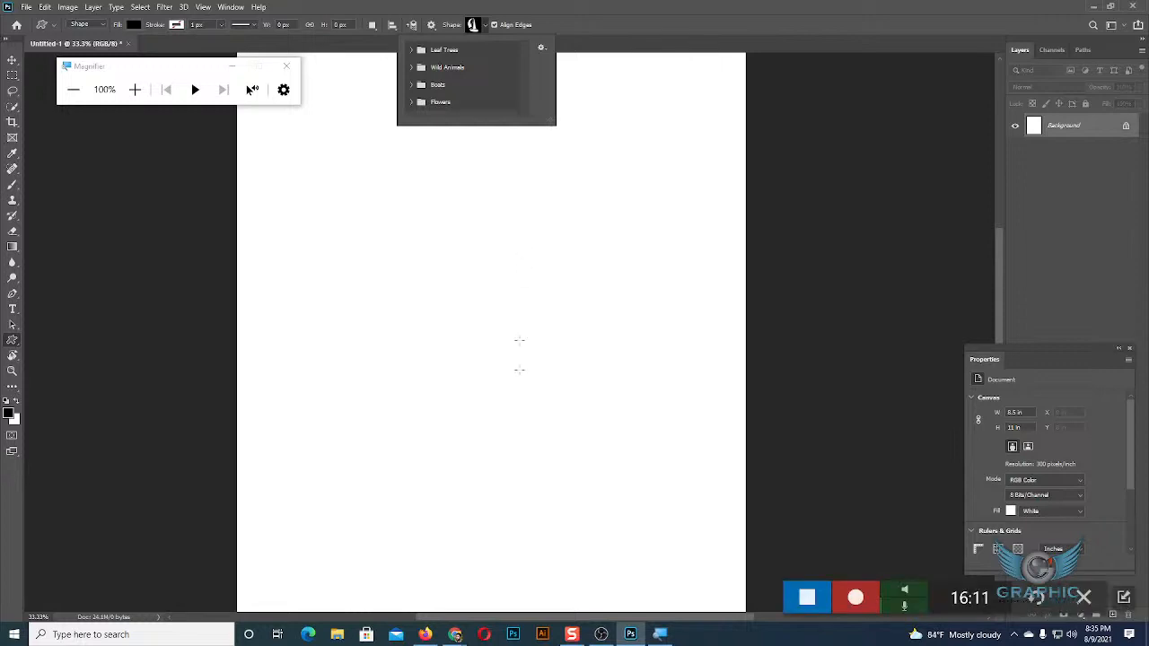
pyautogui.click(516, 634)
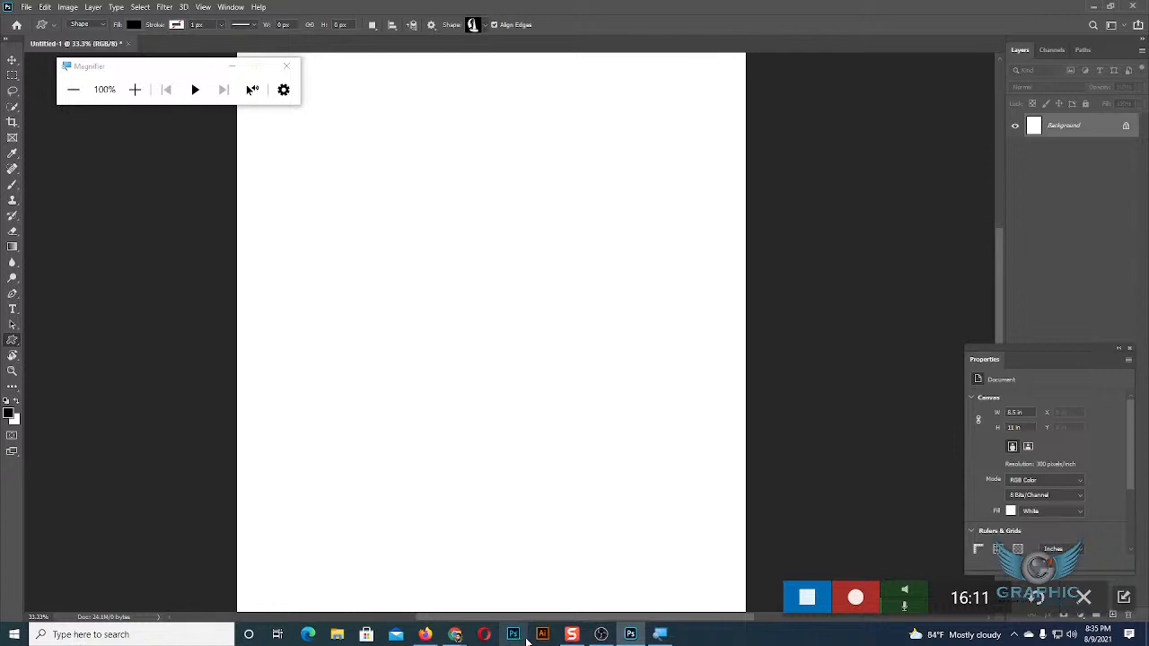
pyautogui.moveTo(629, 637)
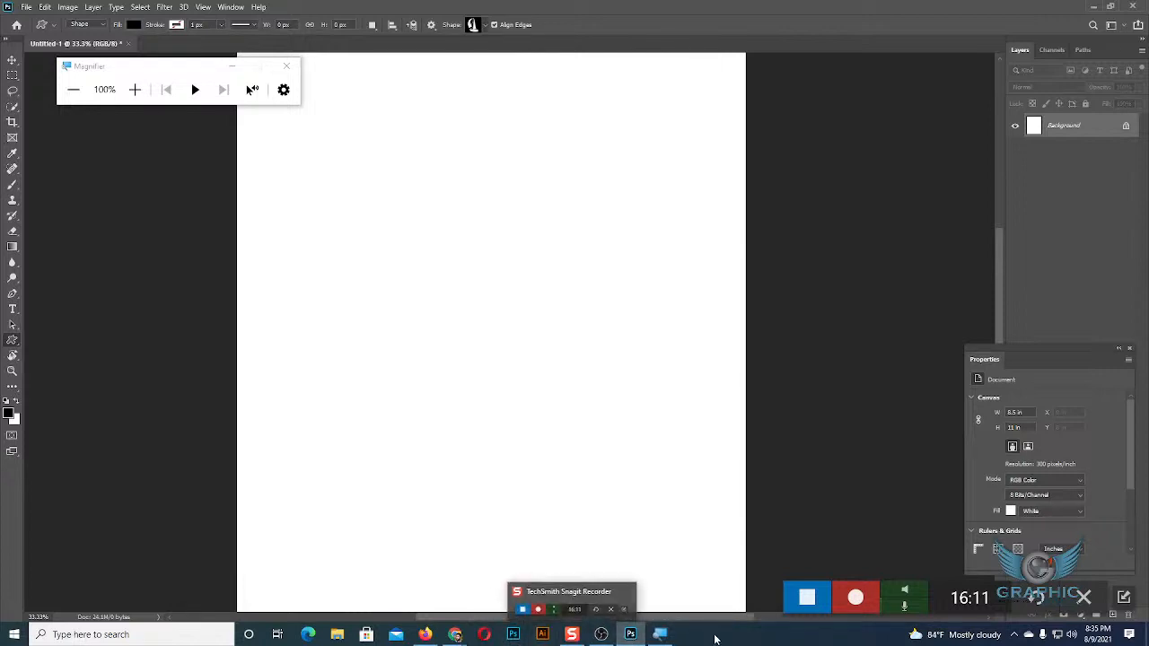
pyautogui.click(513, 634)
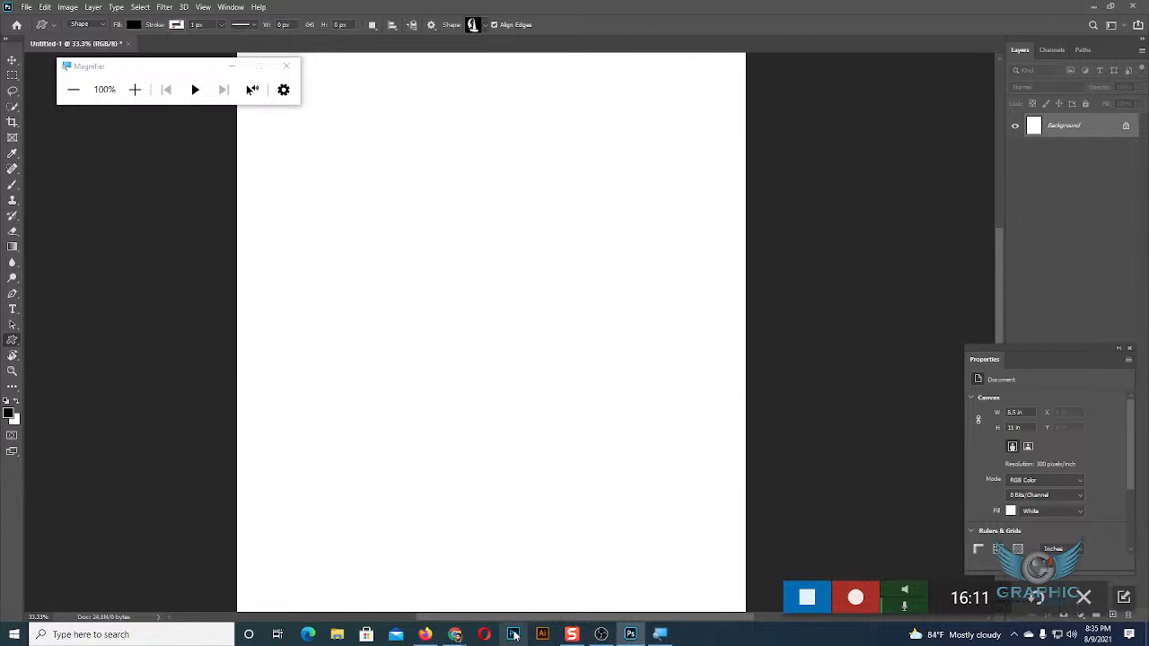
pyautogui.click(631, 634)
pyautogui.click(631, 634)
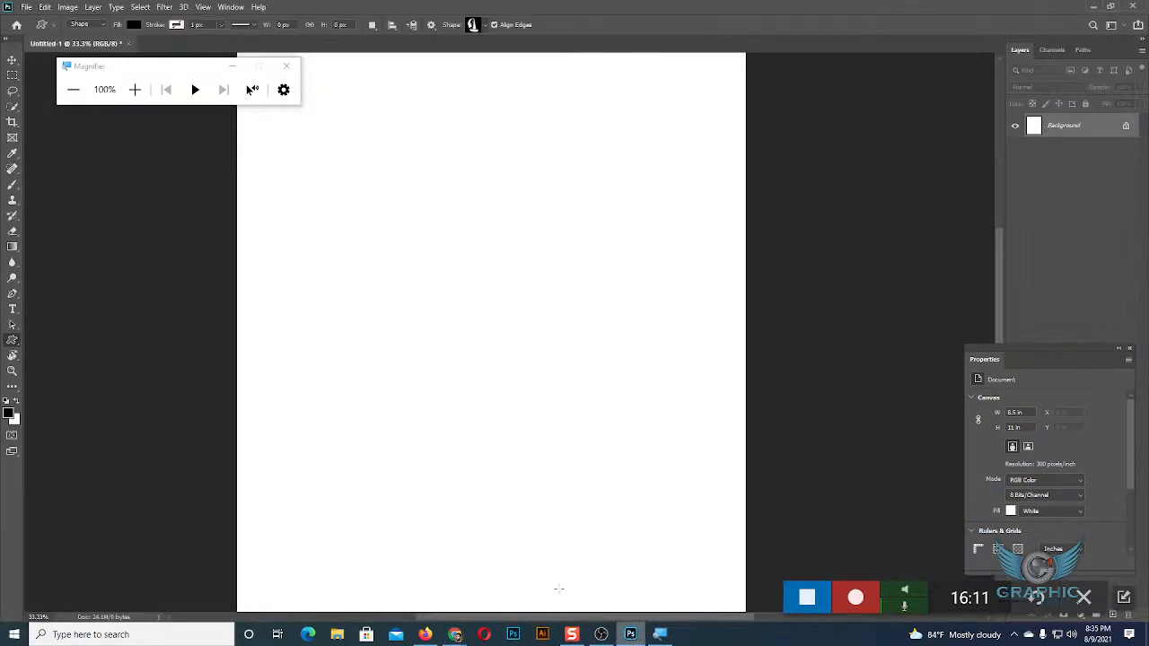
# Switch briefly to the Move tool and reactivate the Custom Shape tool.
pyautogui.click(12, 60)
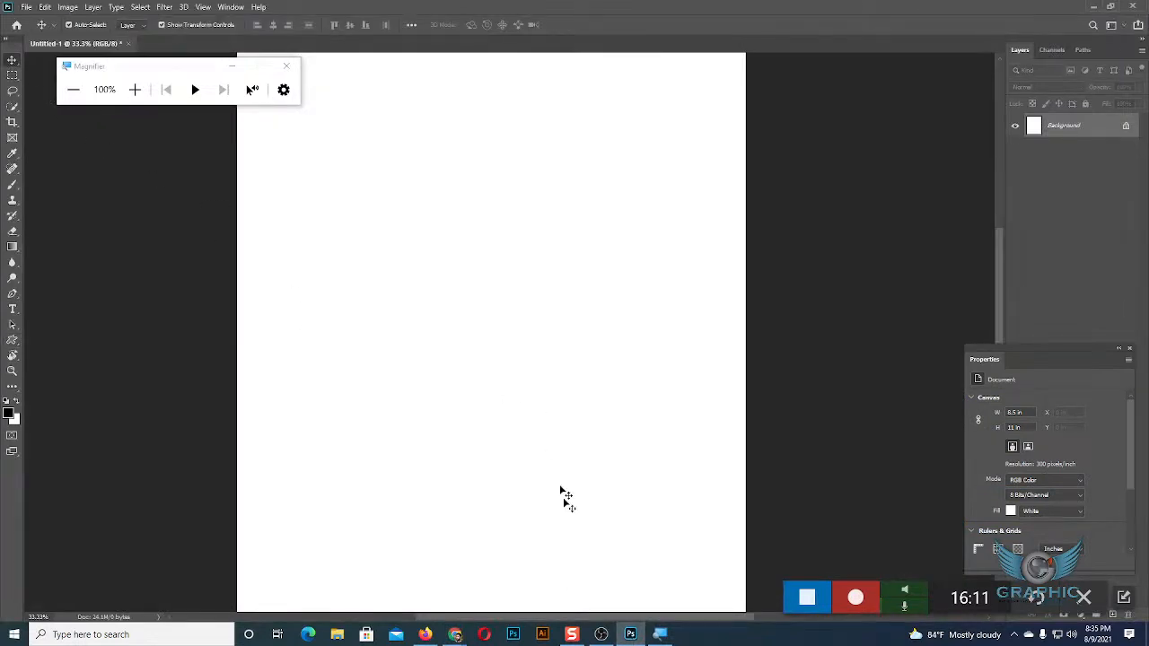
pyautogui.click(13, 342)
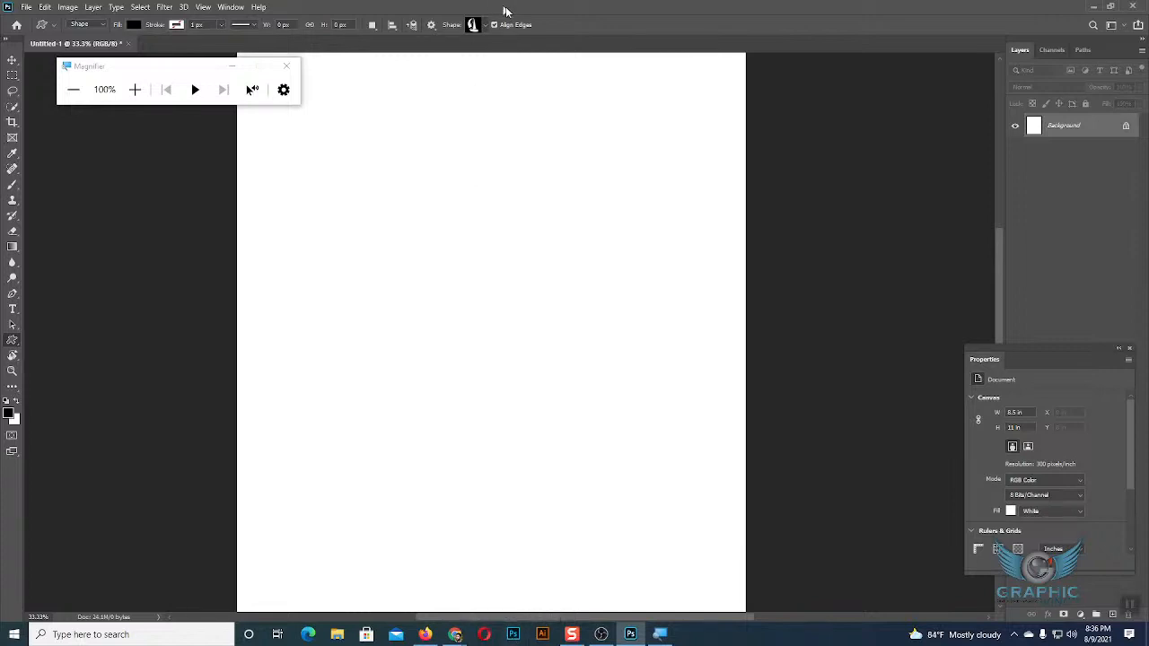
# Review the Leaf Trees group in the custom shape library, close the library and activate the Move tool.
pyautogui.click(485, 25)
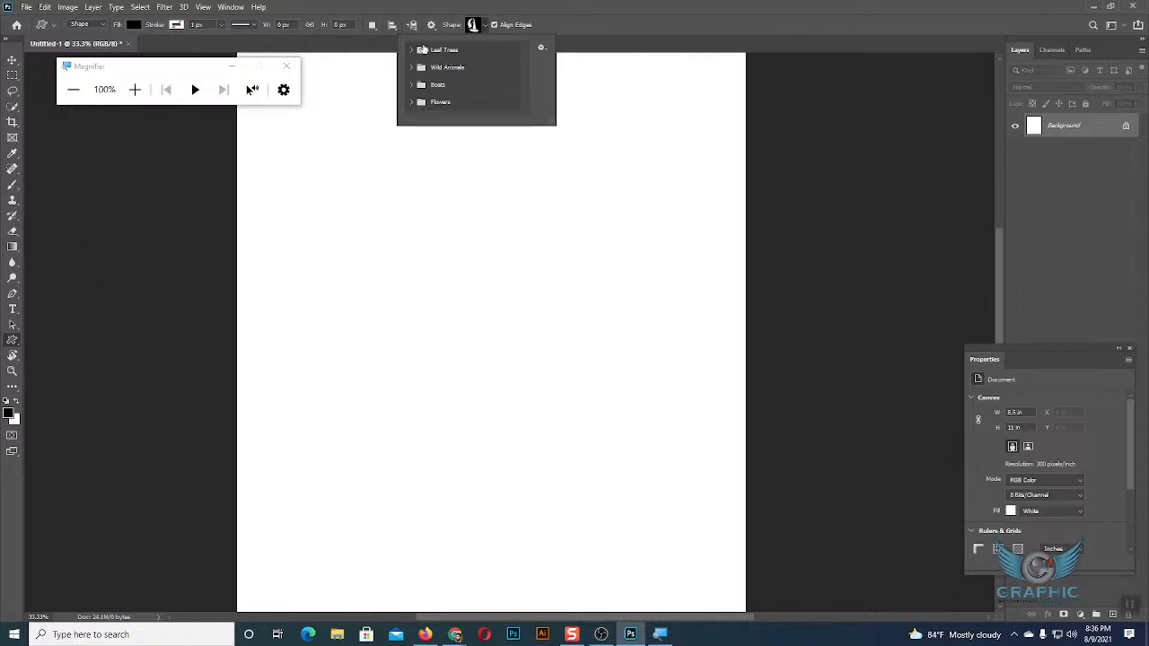
pyautogui.click(417, 51)
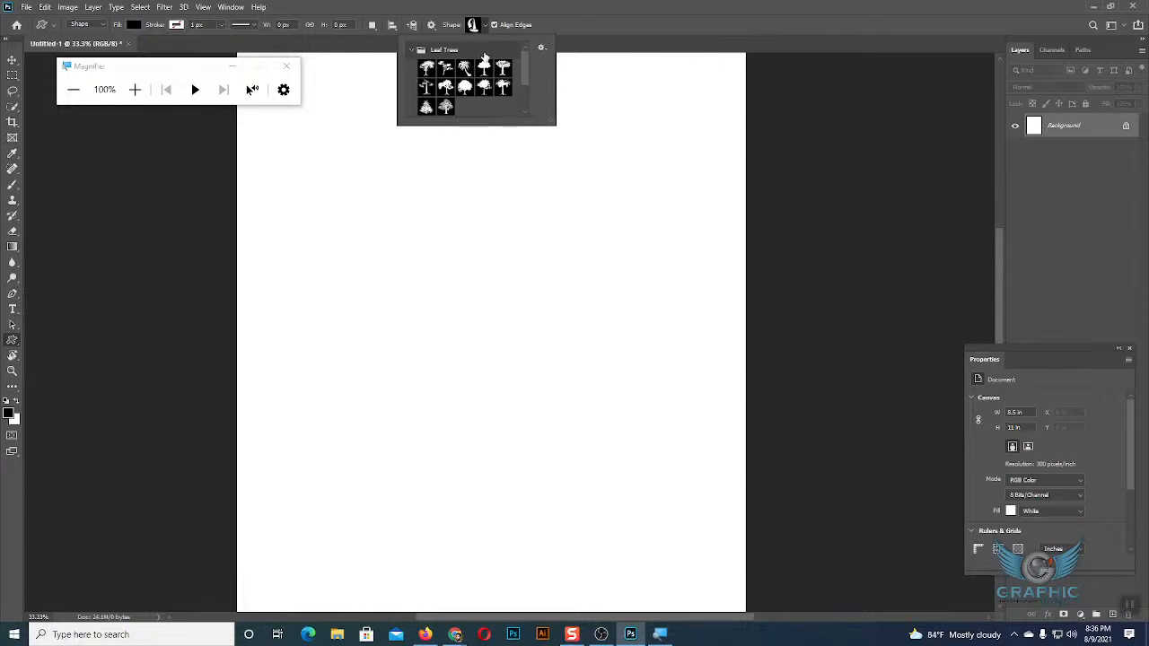
pyautogui.scroll(-3, 473, 82)
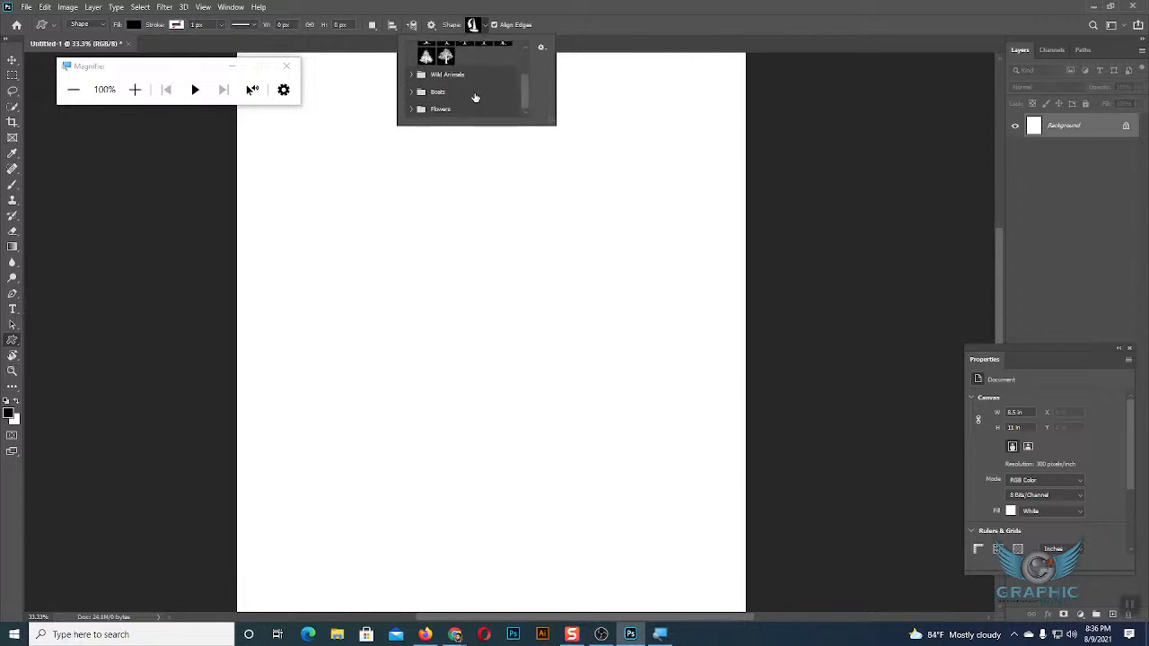
pyautogui.scroll(3, 476, 108)
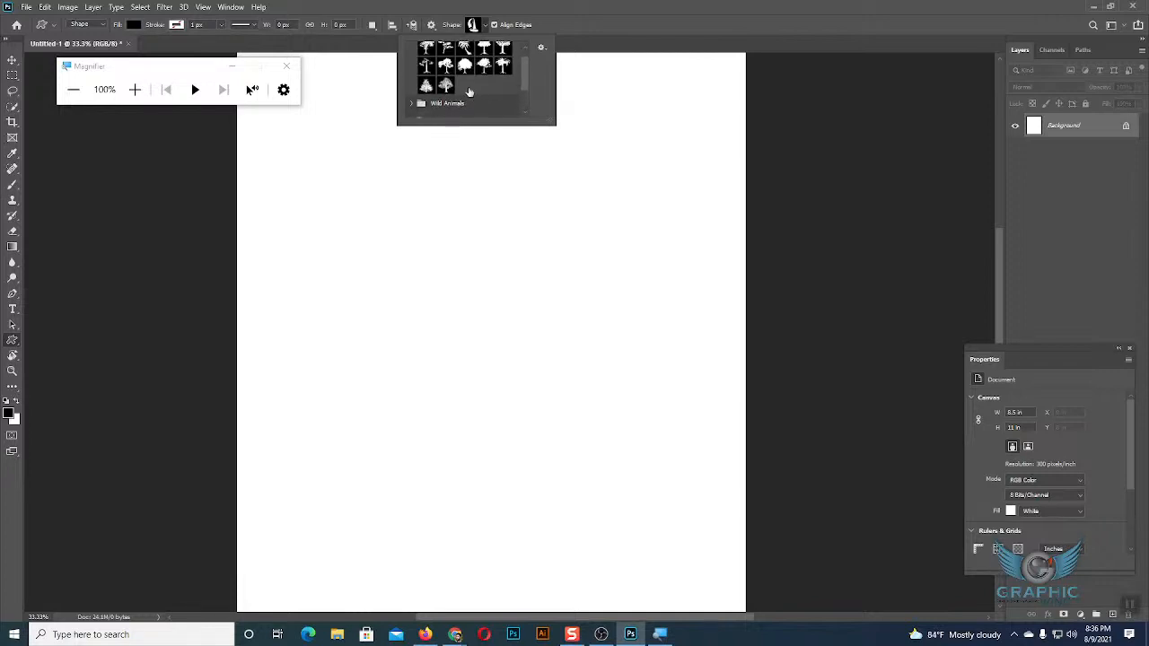
pyautogui.scroll(1, 432, 56)
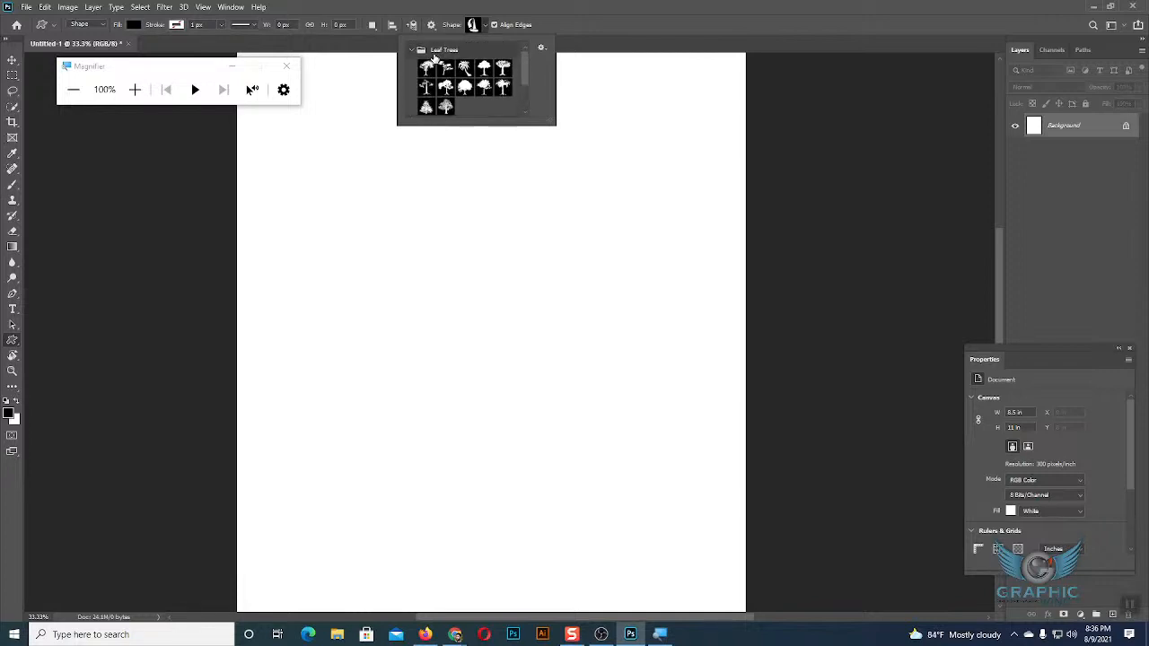
pyautogui.click(484, 26)
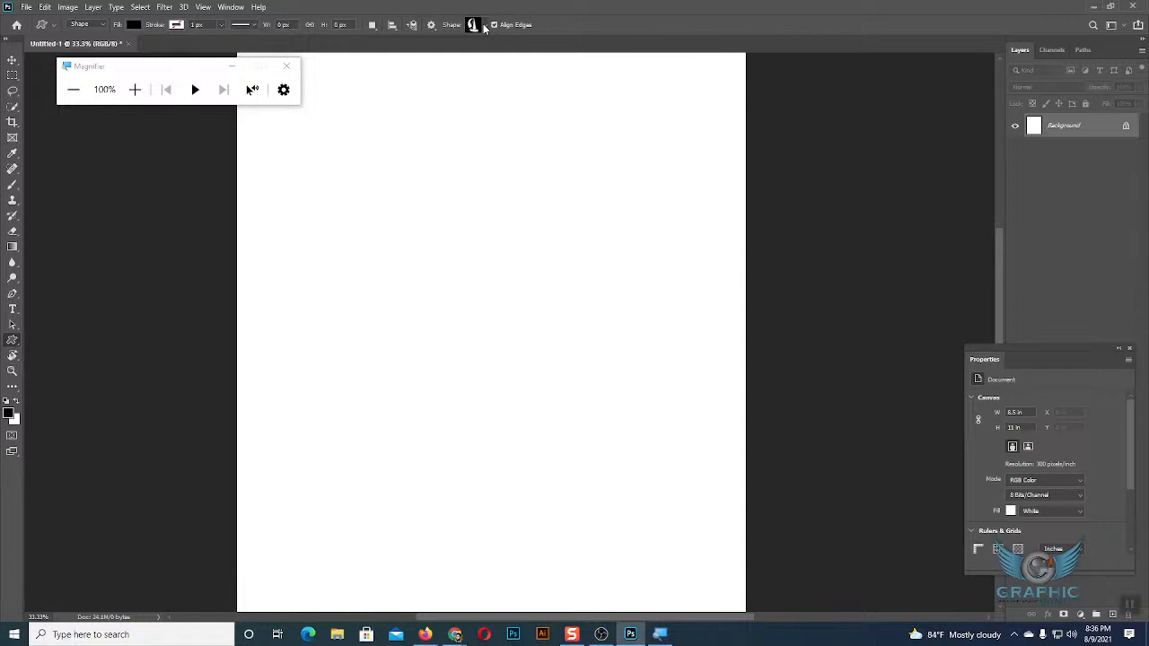
pyautogui.click(13, 61)
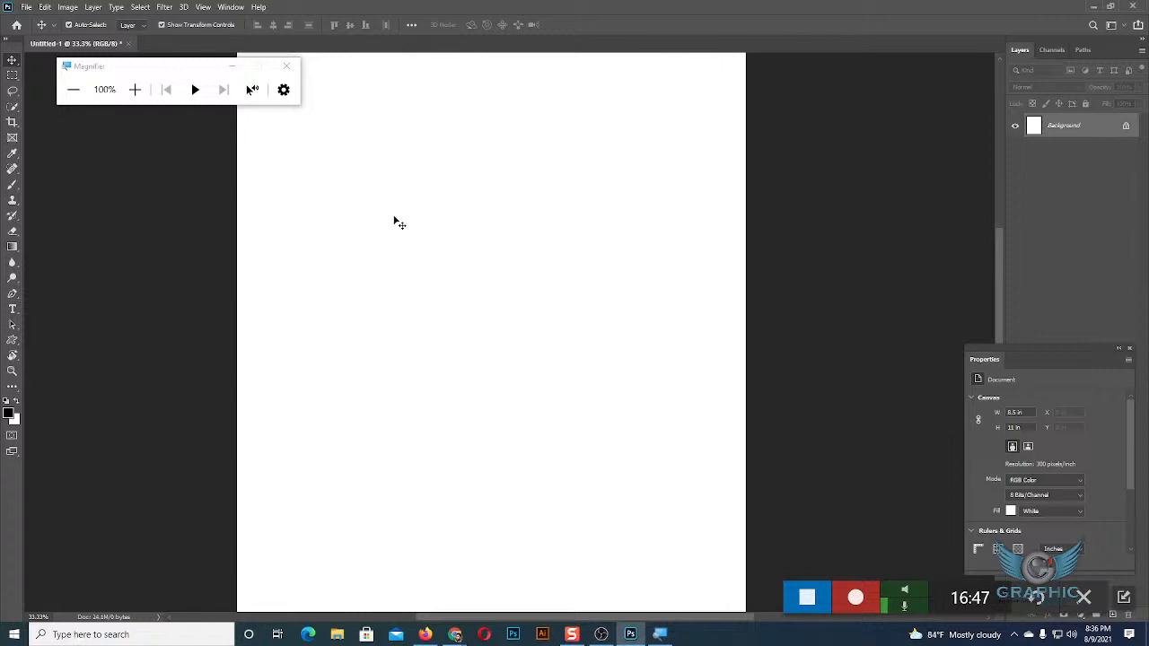
# Close the Magnifier and move the floating Properties panel up beside the Layers panel.
pyautogui.press('super+Escape')
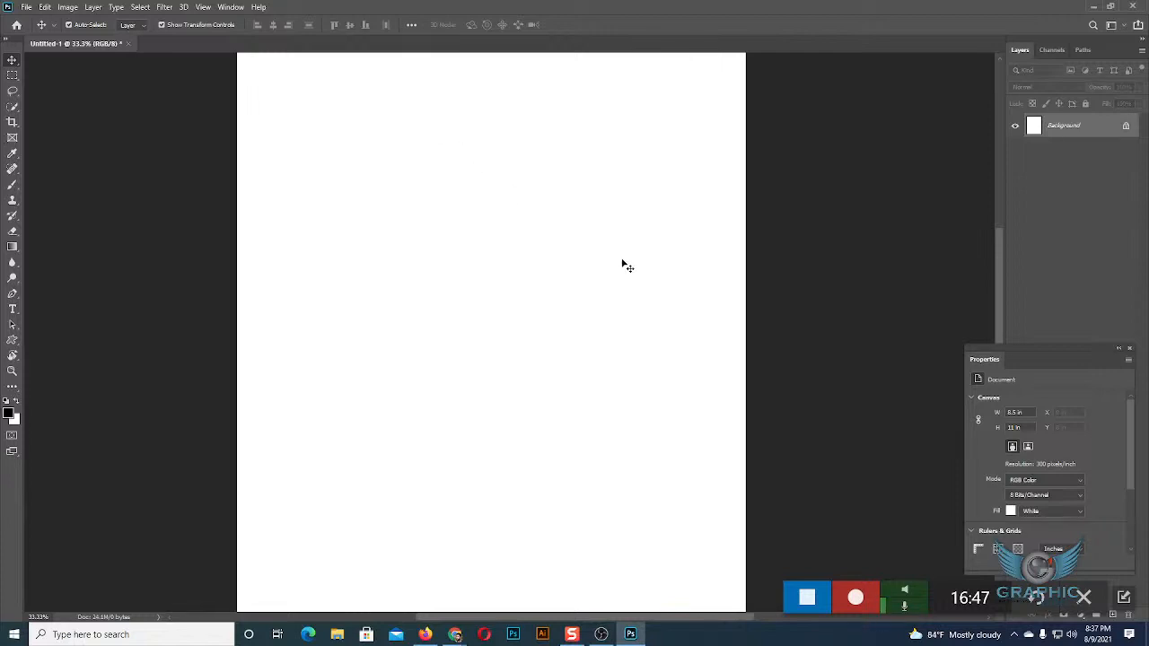
pyautogui.moveTo(1067, 355); pyautogui.dragTo(917, 61)
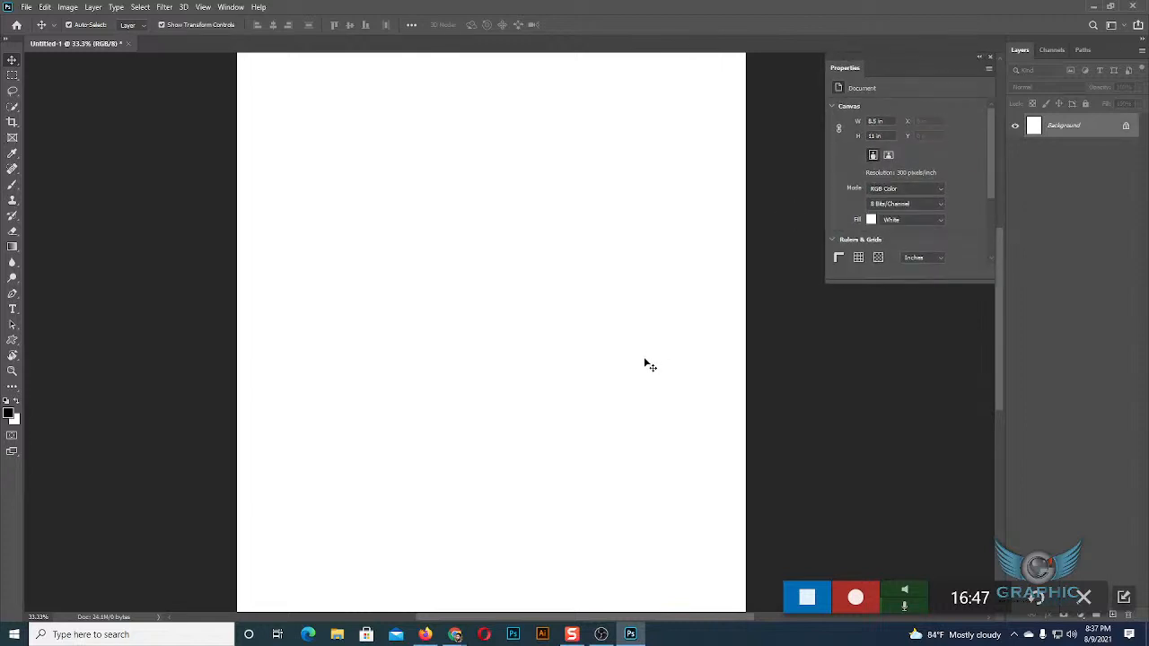
# Check the Google Meet call in Chrome, then return to Photoshop and close the Properties panel.
pyautogui.moveTo(455, 634)
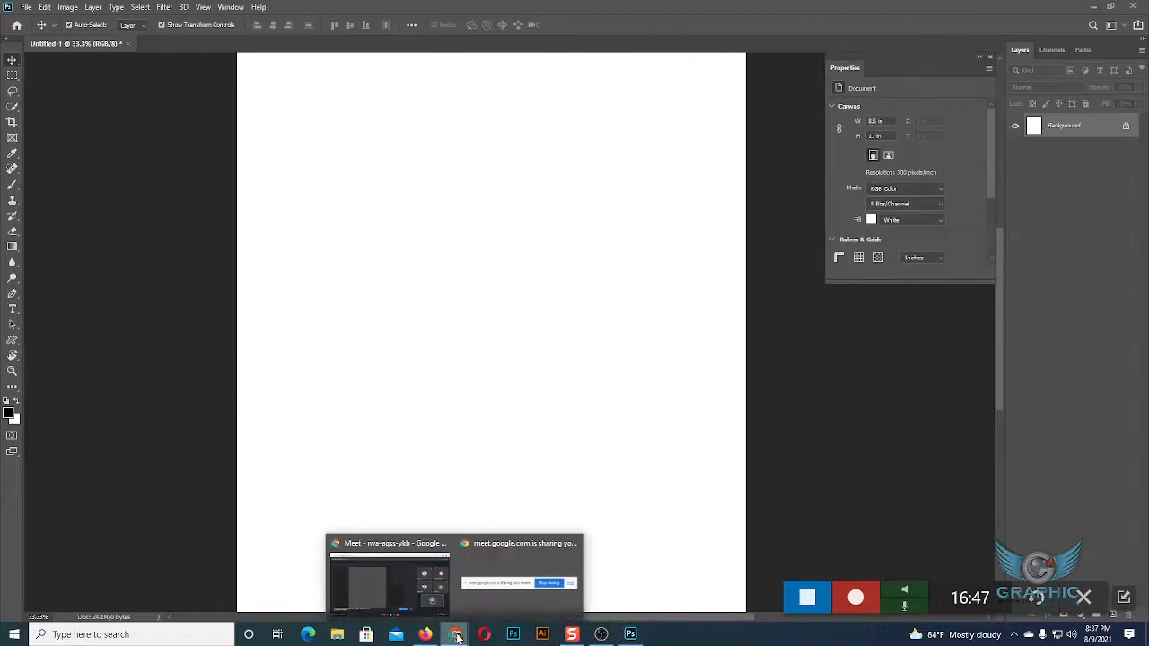
pyautogui.click(432, 585)
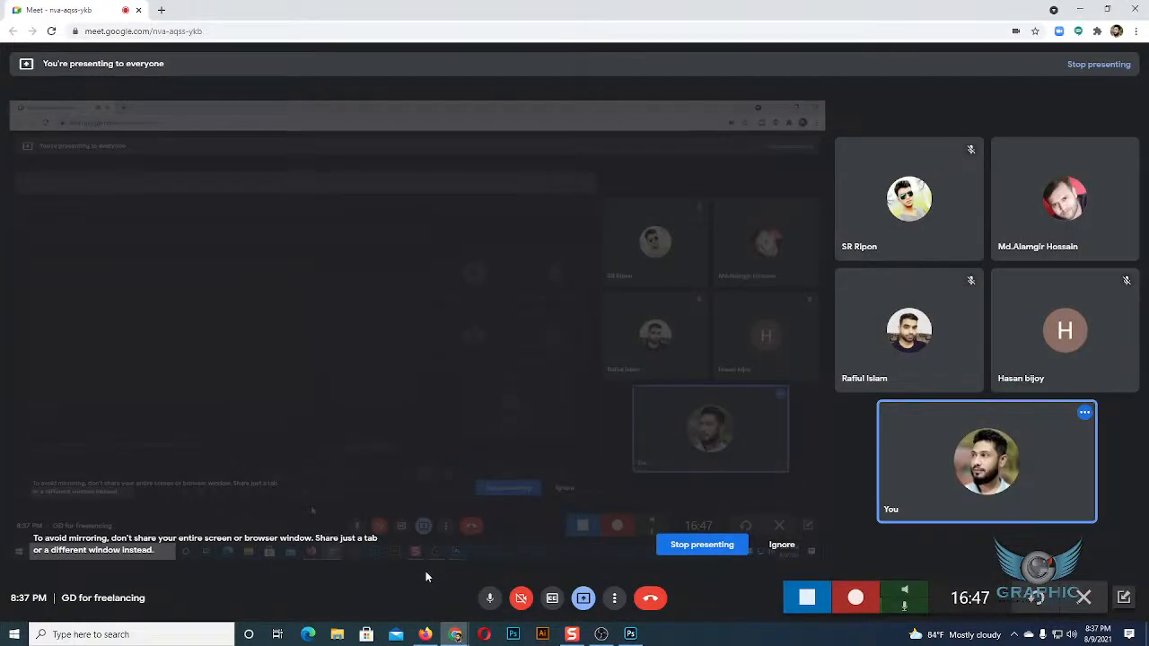
pyautogui.click(630, 634)
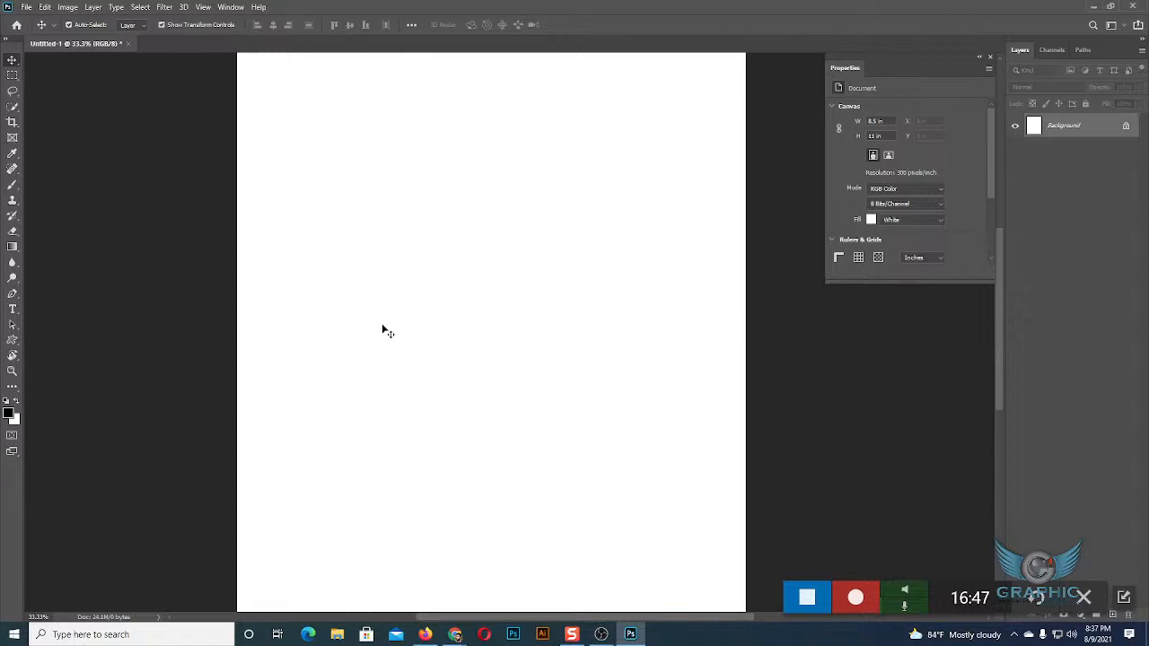
pyautogui.click(990, 57)
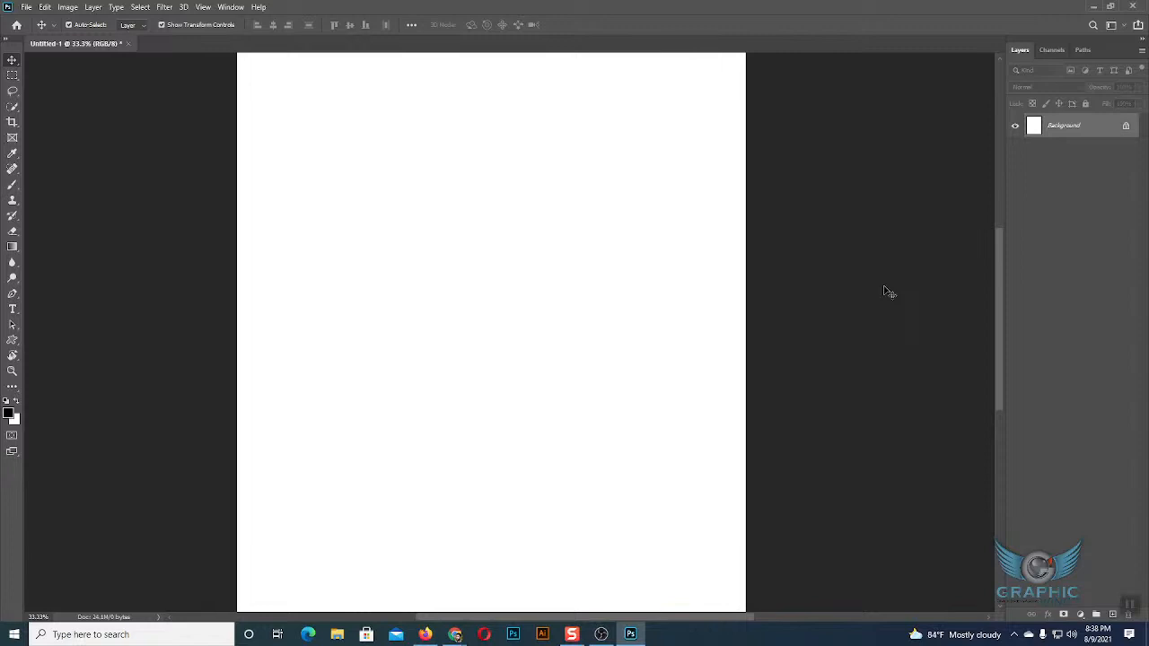
# Draw a black rectangle about 1549 by 1256 px on the page with the Rectangle tool and delete it.
pyautogui.click(13, 340)
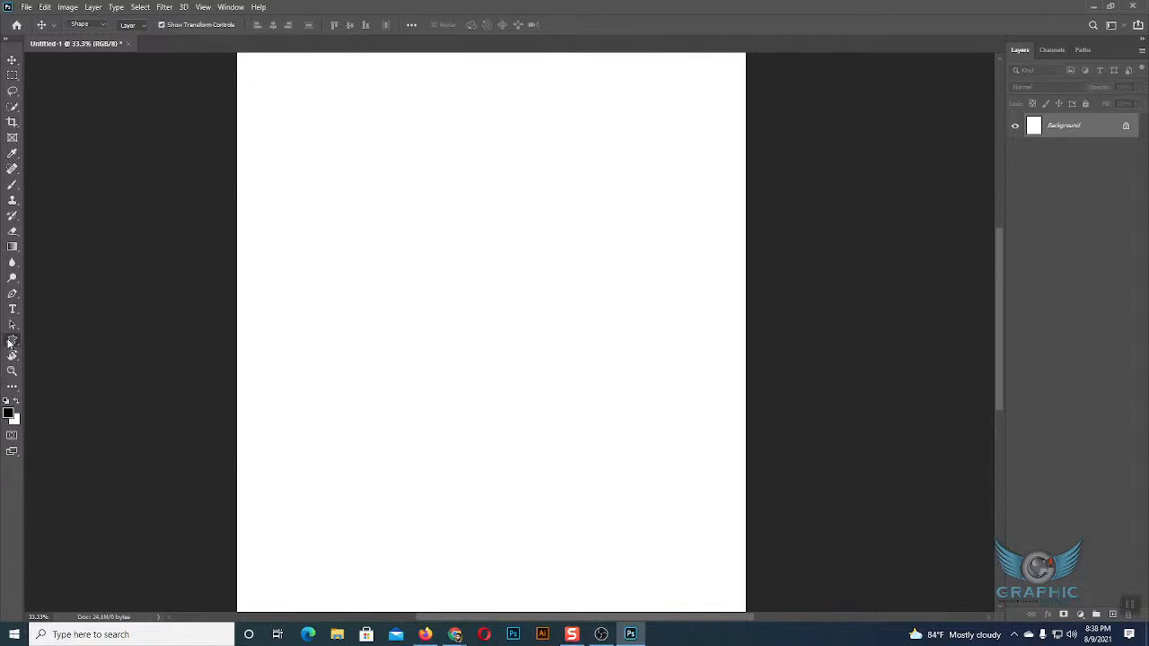
pyautogui.click(54, 342)
pyautogui.moveTo(332, 159); pyautogui.dragTo(641, 410)
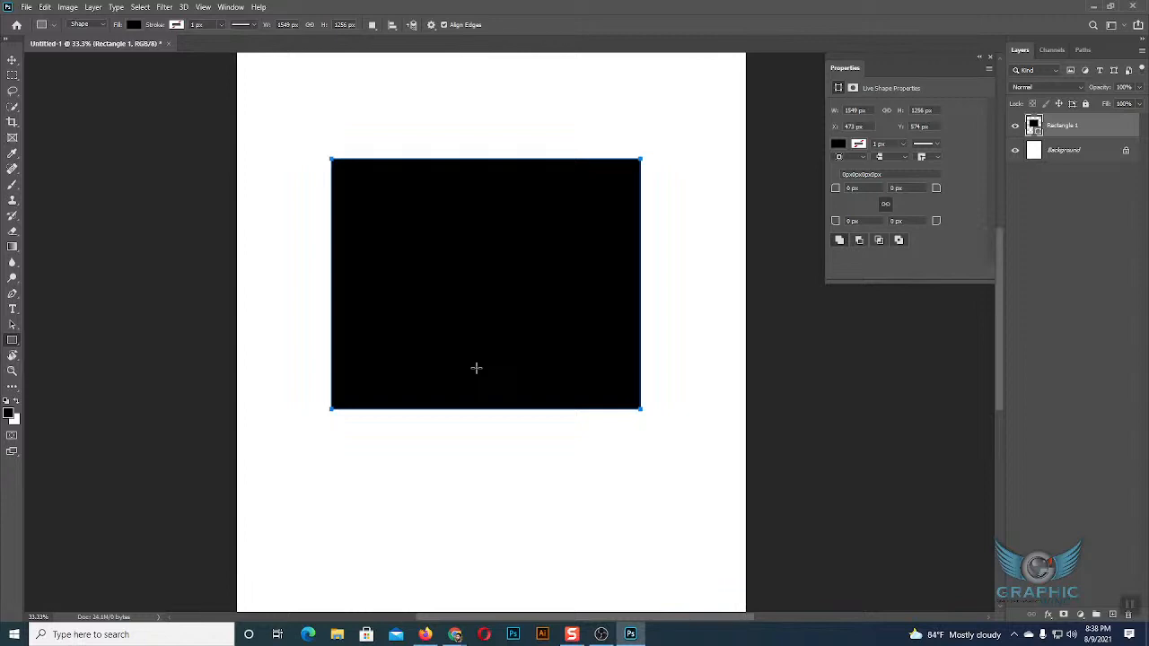
pyautogui.click(13, 59)
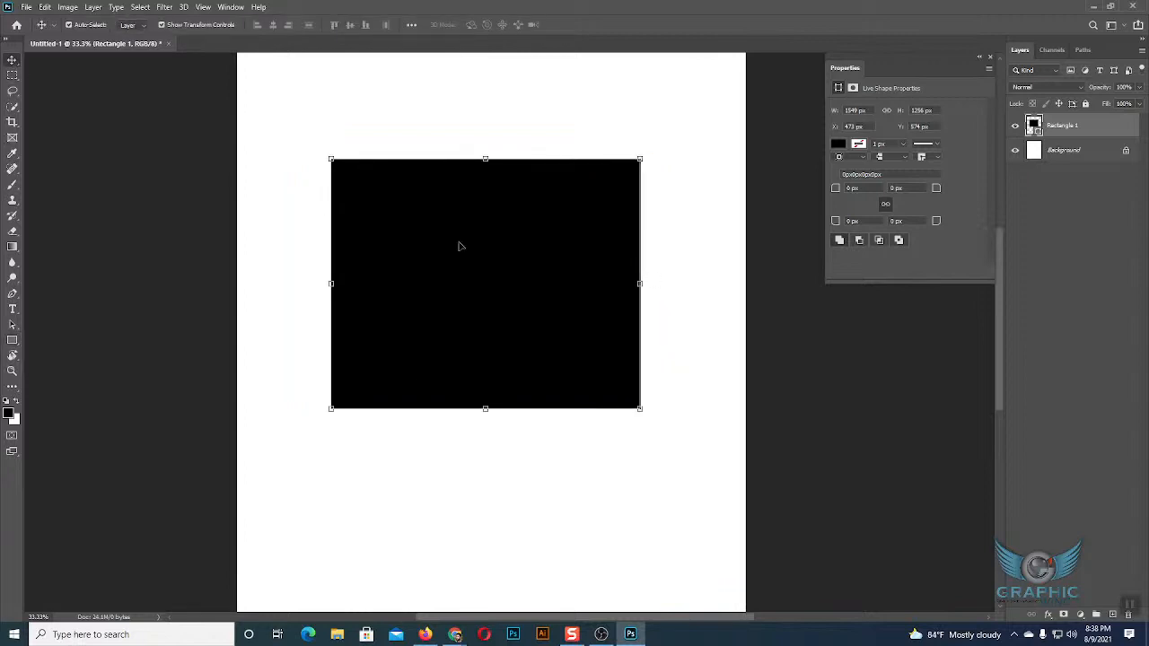
pyautogui.press('Delete')
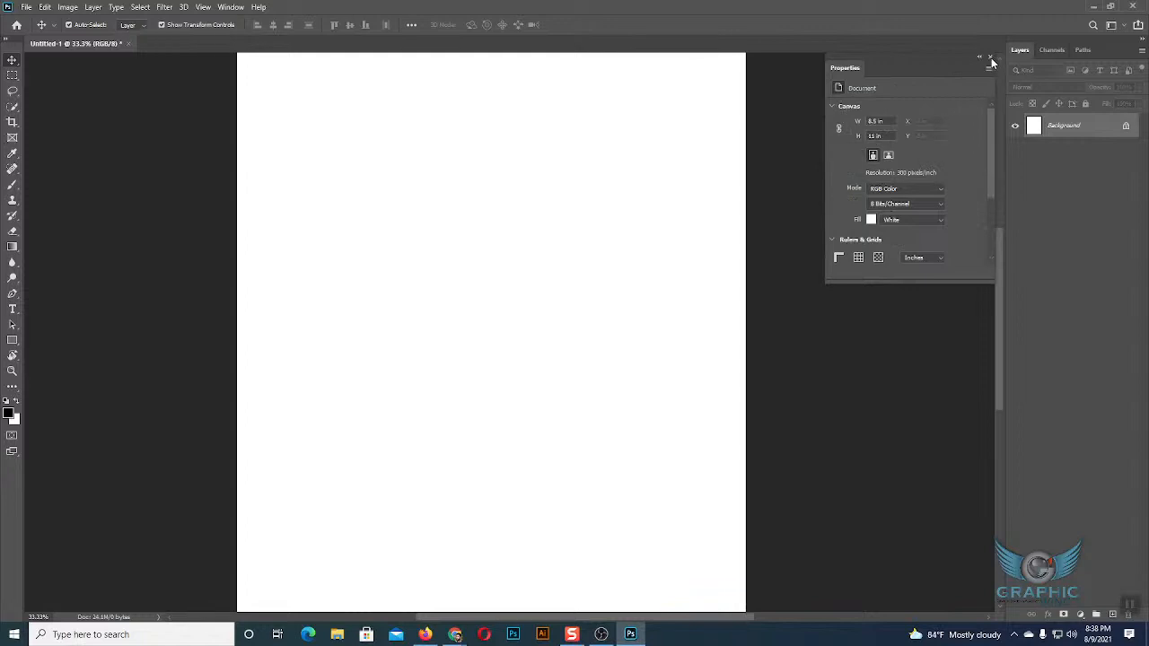
# Draw a rectangle about 1609 by 1205 px in the upper middle of the page with the Rectangle tool.
pyautogui.click(12, 339)
pyautogui.moveTo(318, 161); pyautogui.dragTo(638, 402)
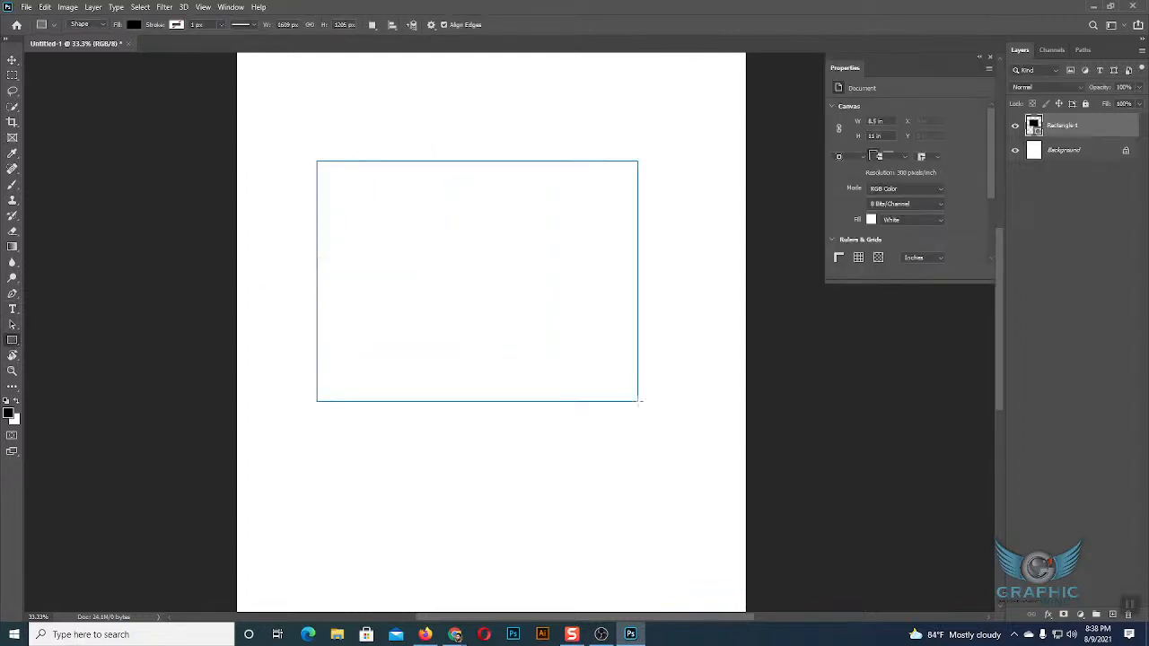
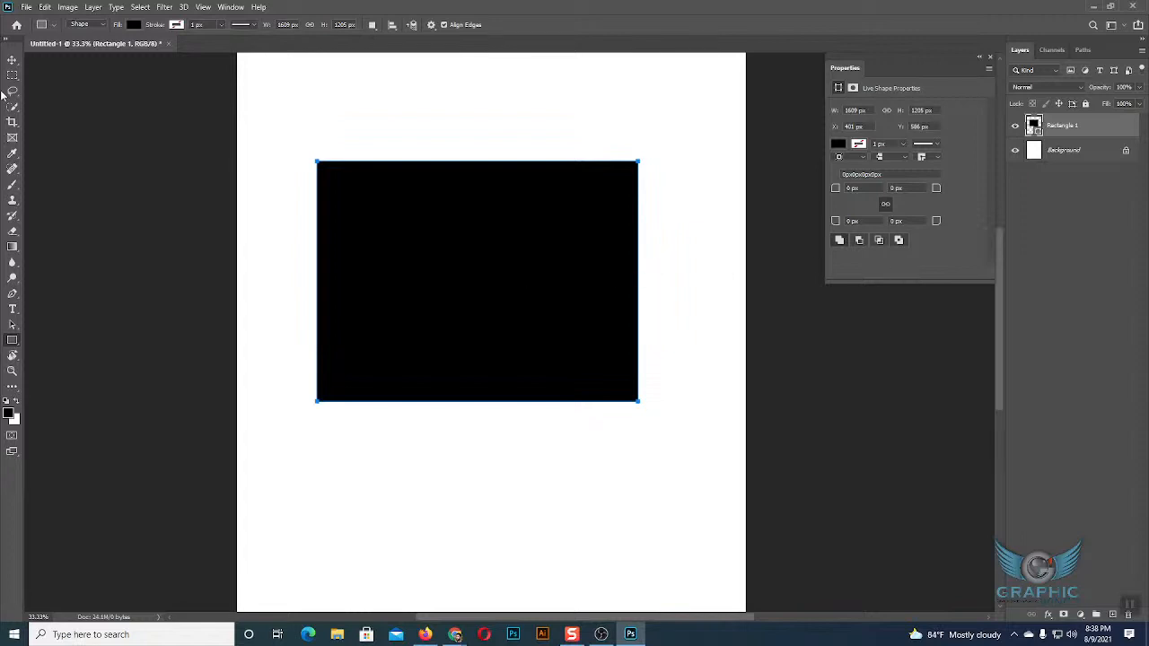
# Delete the black rectangle from the page and close the Properties panel.
pyautogui.click(12, 61)
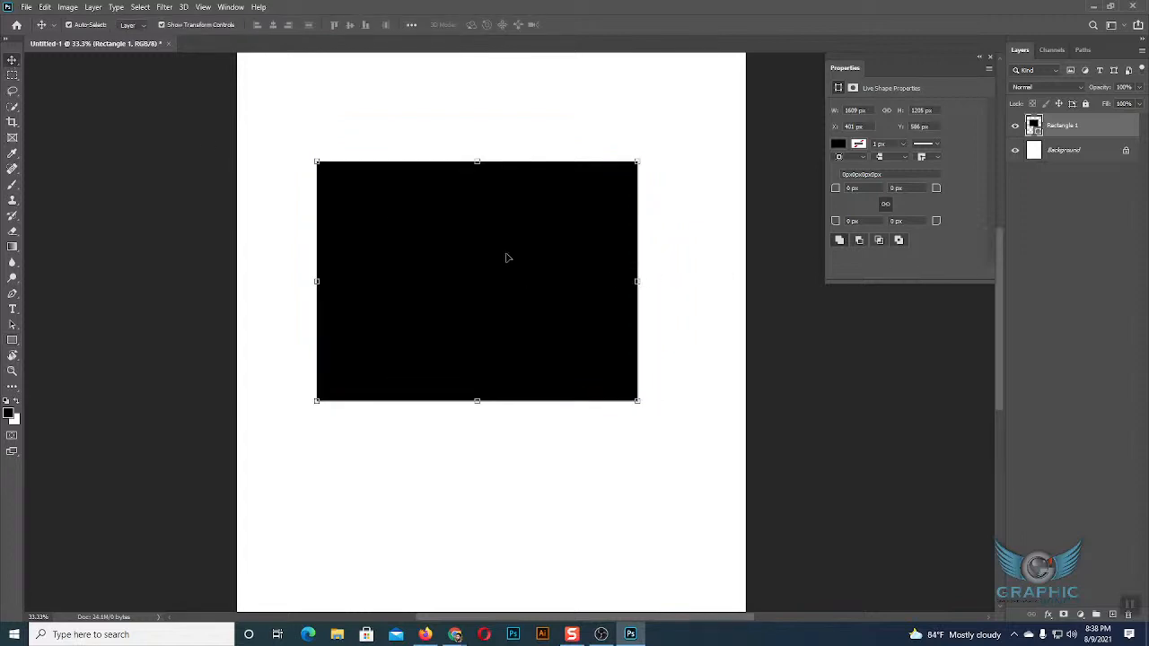
pyautogui.press('Delete')
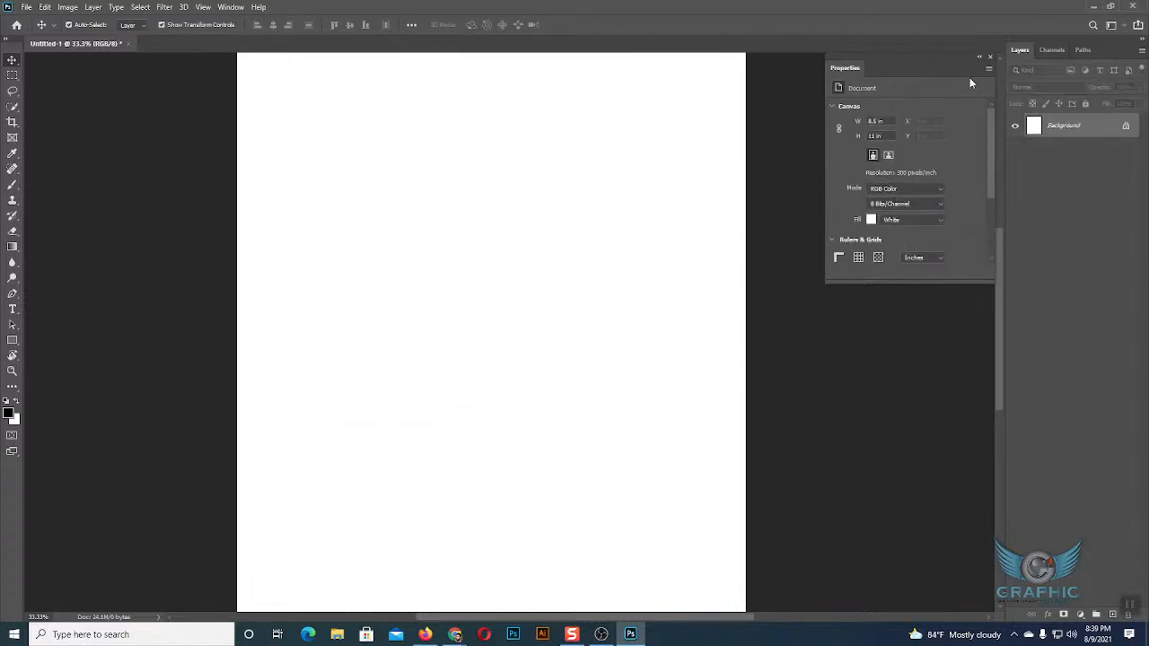
pyautogui.click(991, 57)
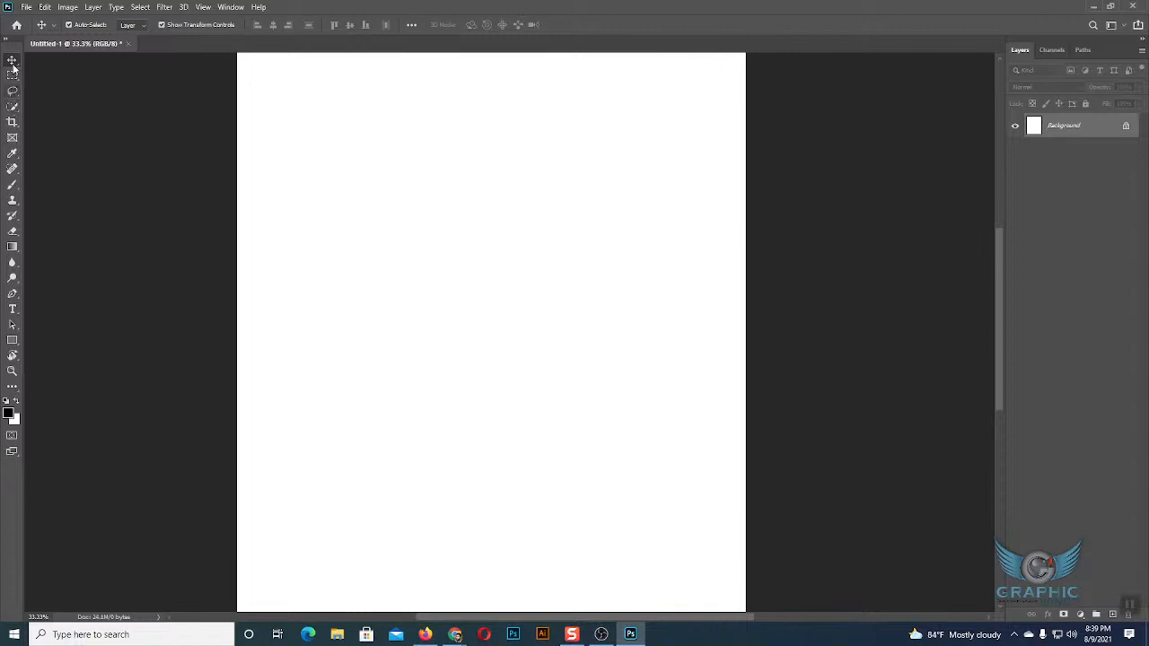
# Examine the width and height fields of the Rectangle tool's Create Rectangle dialog, cancelling it without making a shape.
pyautogui.click(11, 340)
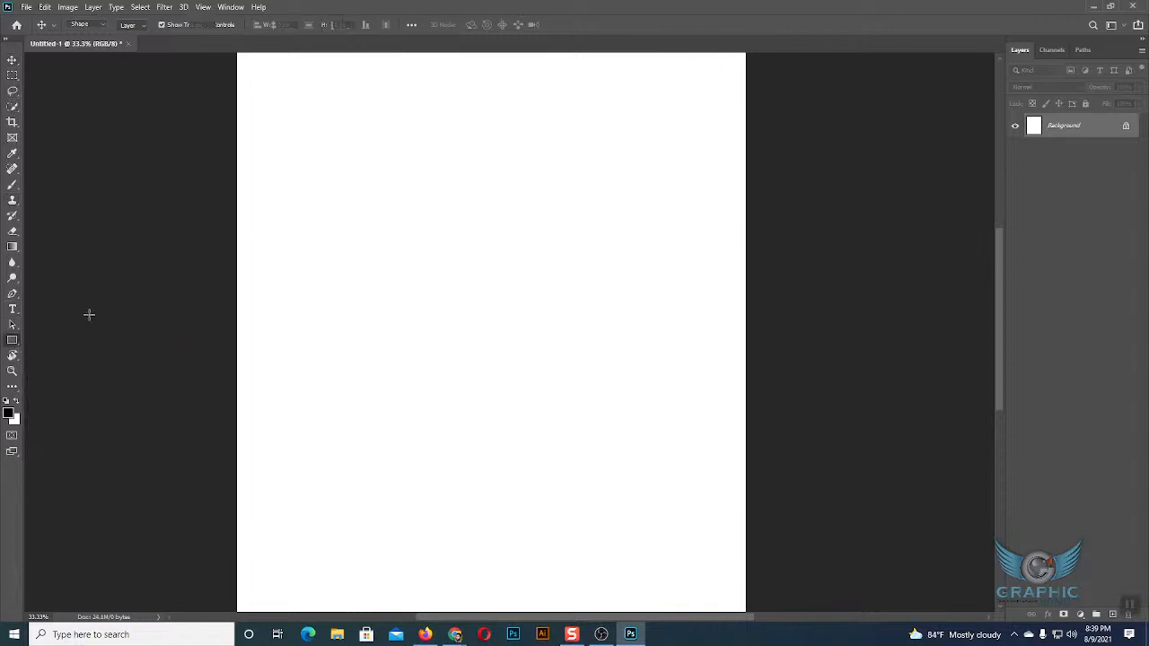
pyautogui.click(388, 219)
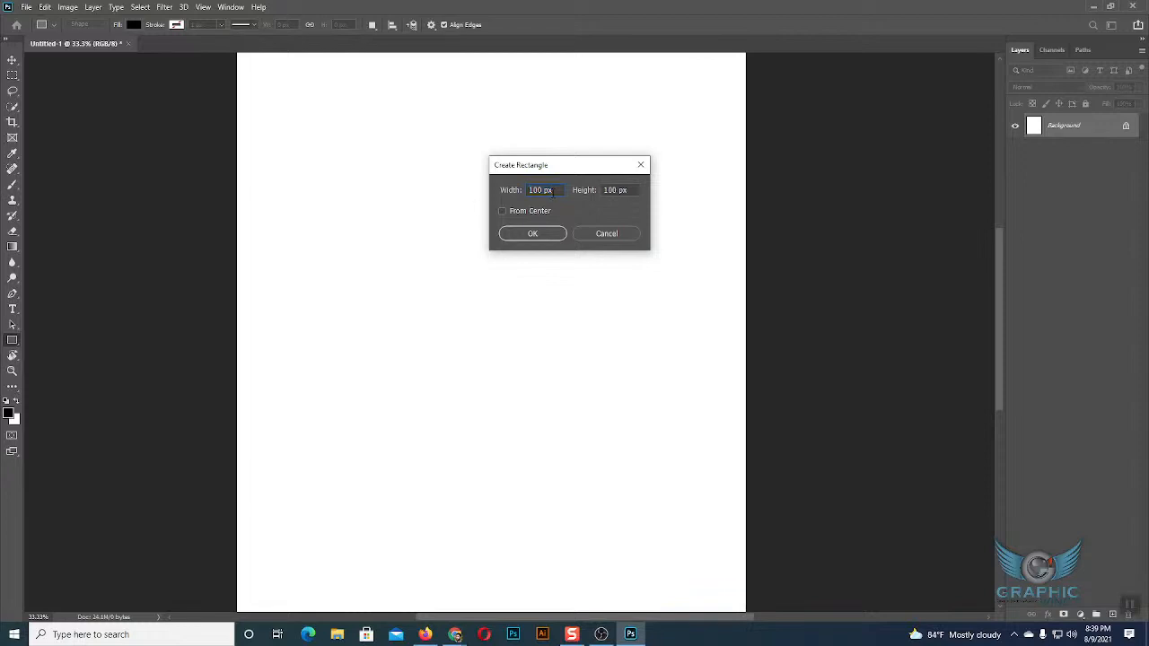
pyautogui.press('Tab')
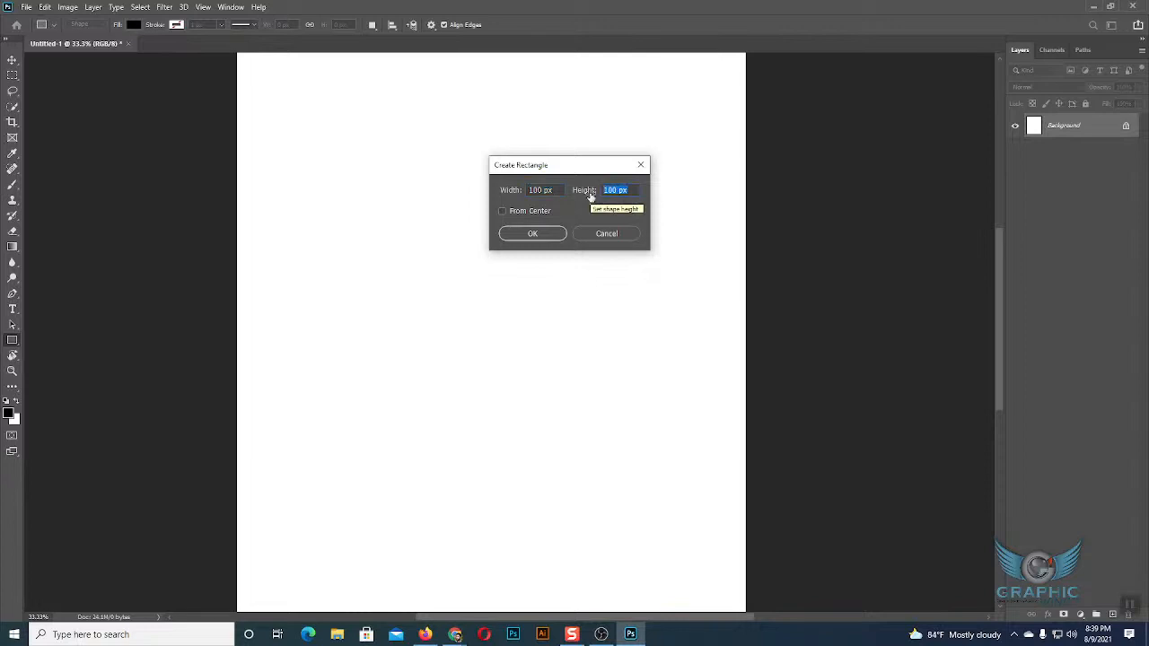
pyautogui.click(600, 234)
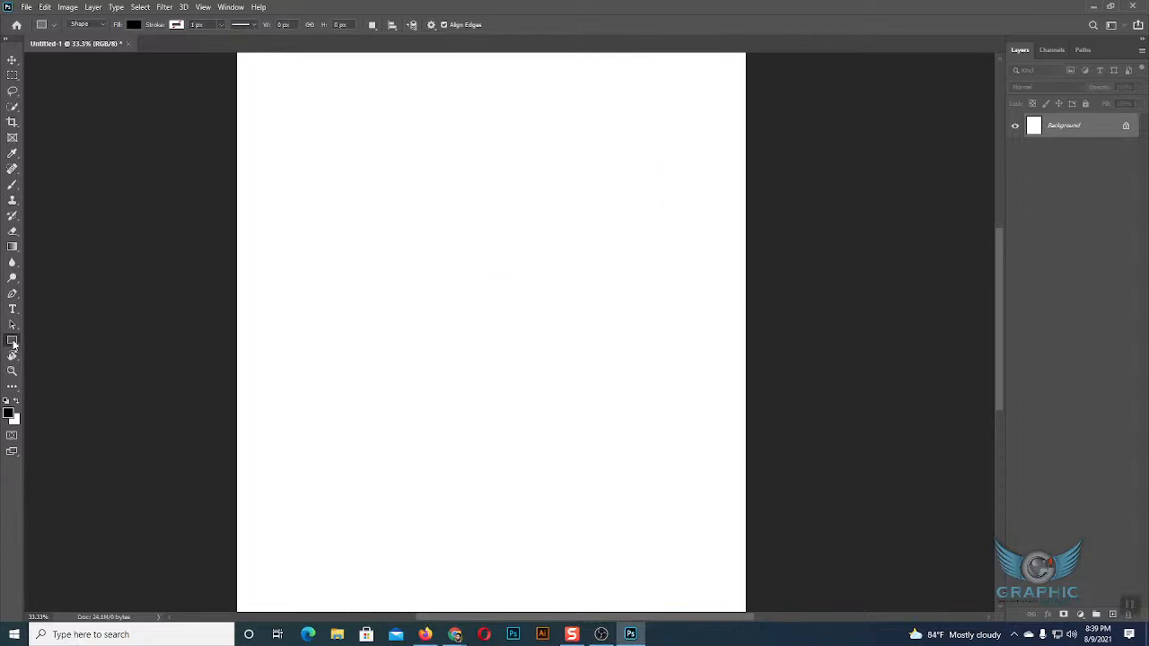
pyautogui.click(456, 237)
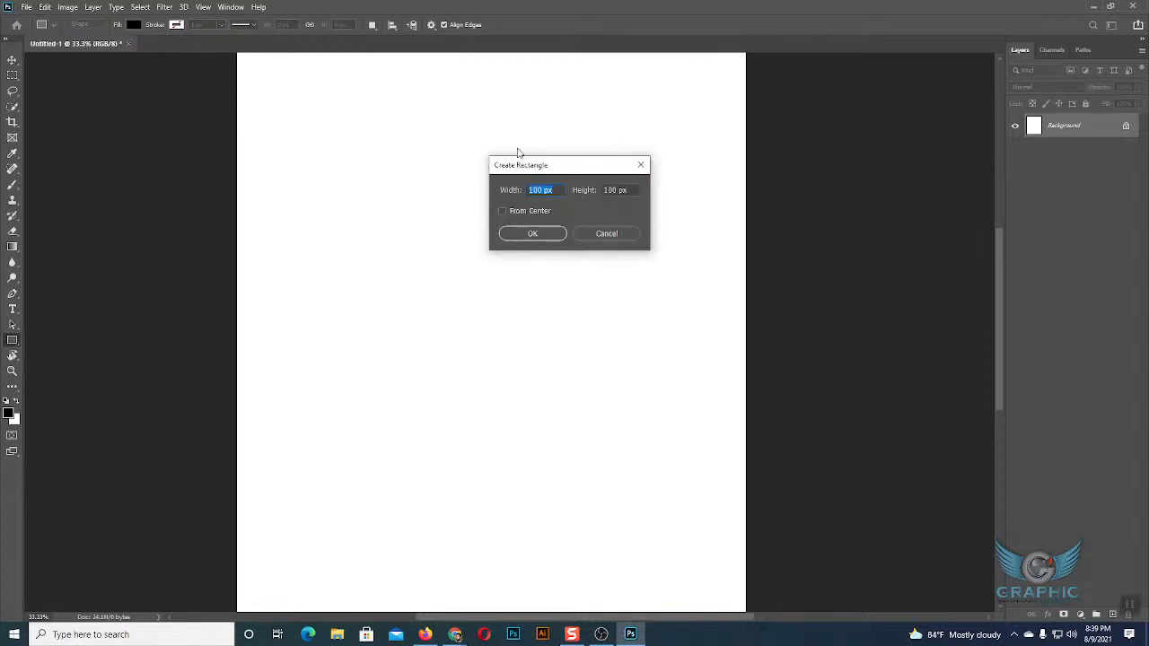
pyautogui.click(605, 234)
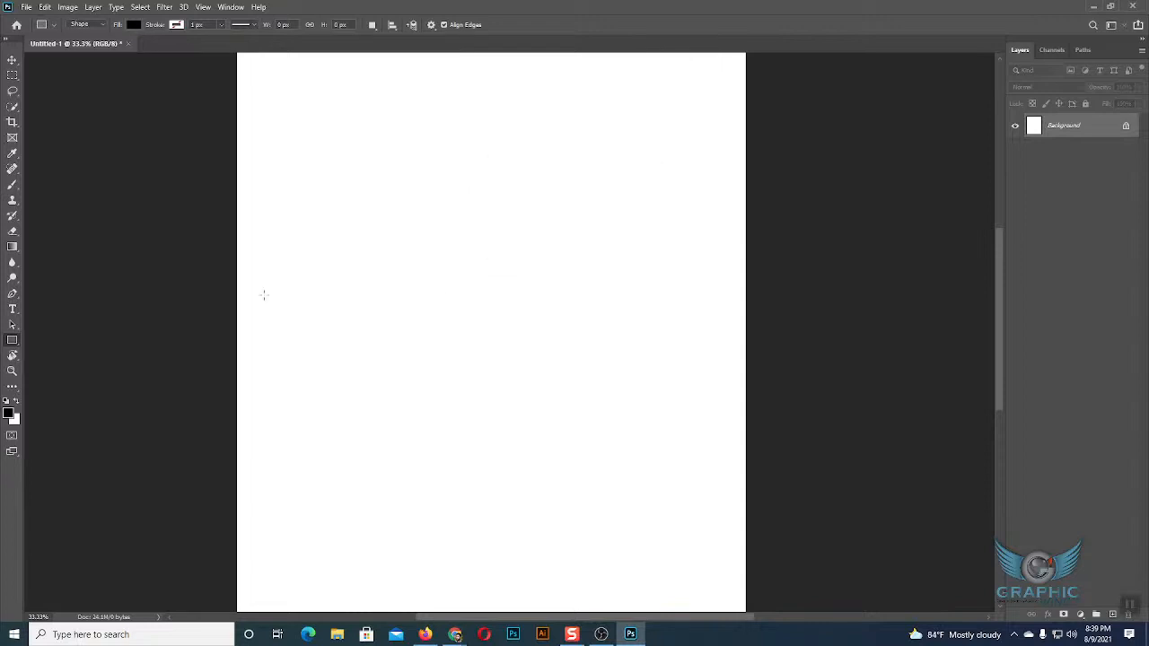
# Draw a black rectangle about 1699 by 1031 px in the upper part of the page, delete it and close its properties.
pyautogui.moveTo(278, 140)
pyautogui.mouseDown()
pyautogui.moveTo(366, 211)
pyautogui.moveTo(618, 346)
pyautogui.mouseUp()
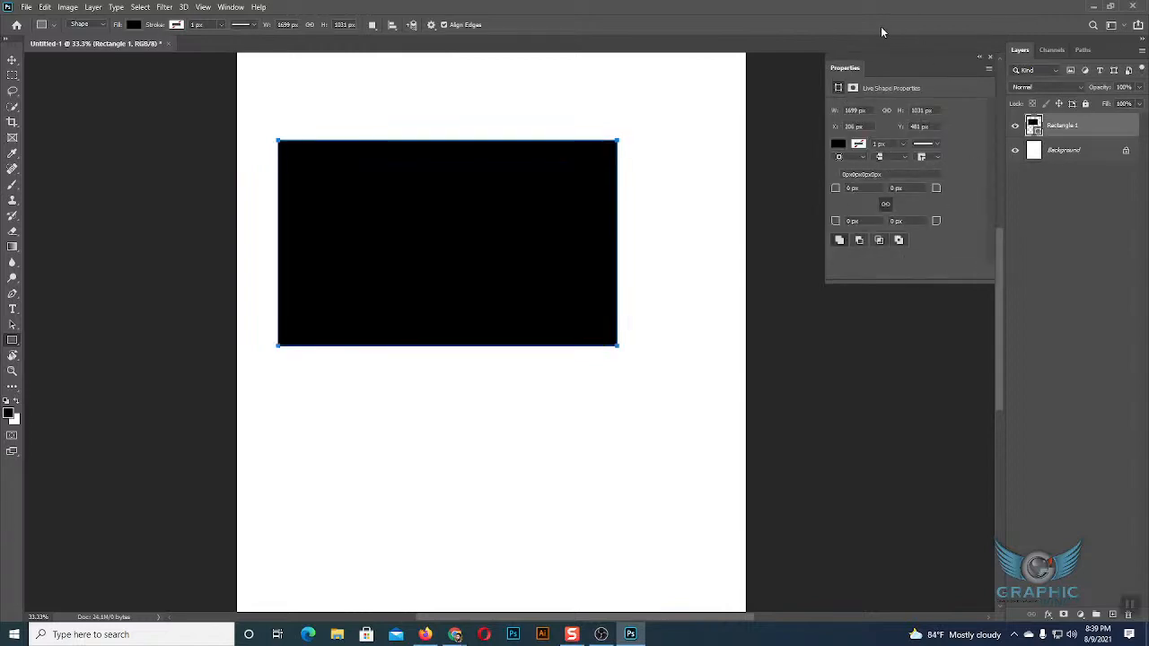
pyautogui.click(12, 59)
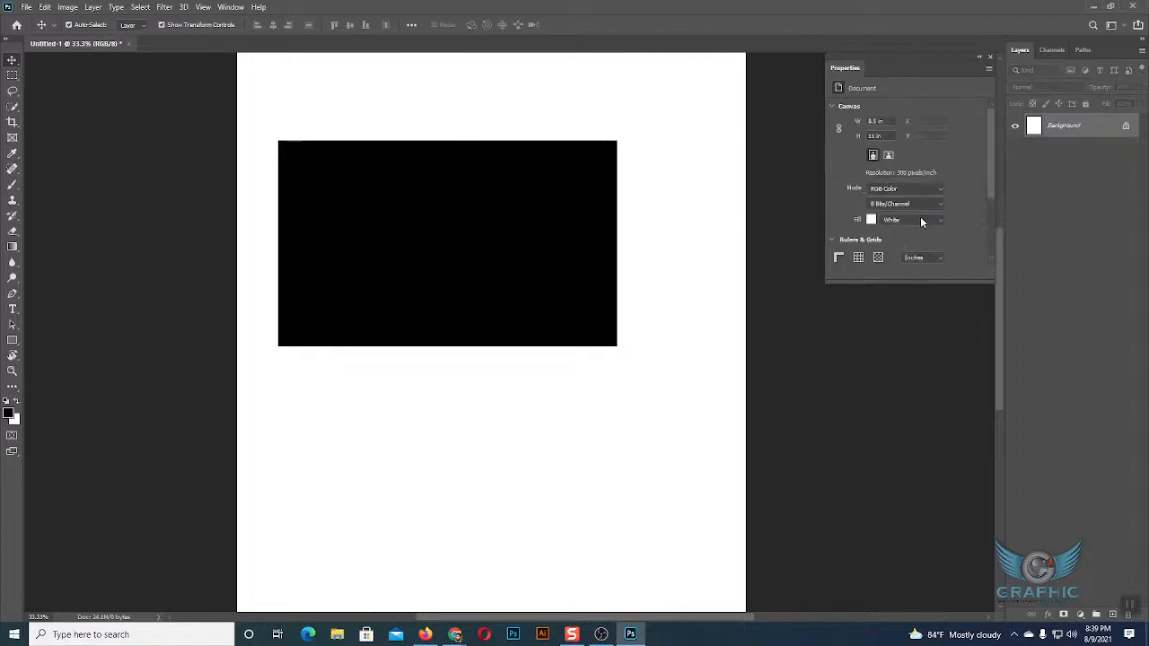
pyautogui.press('Delete')
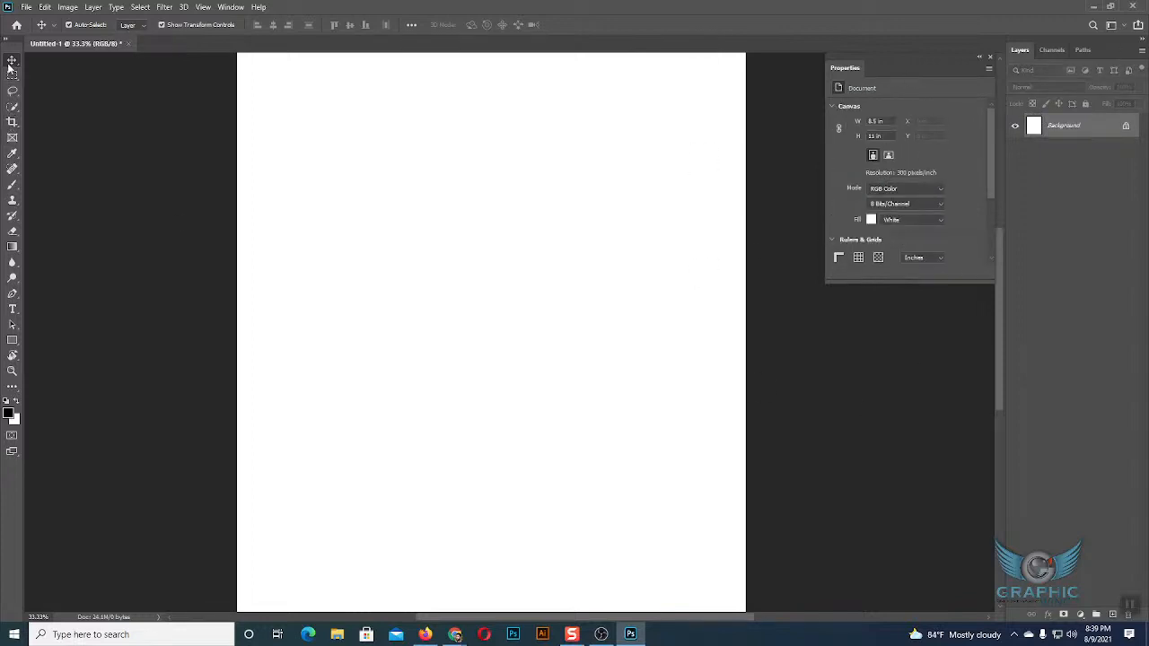
pyautogui.click(990, 57)
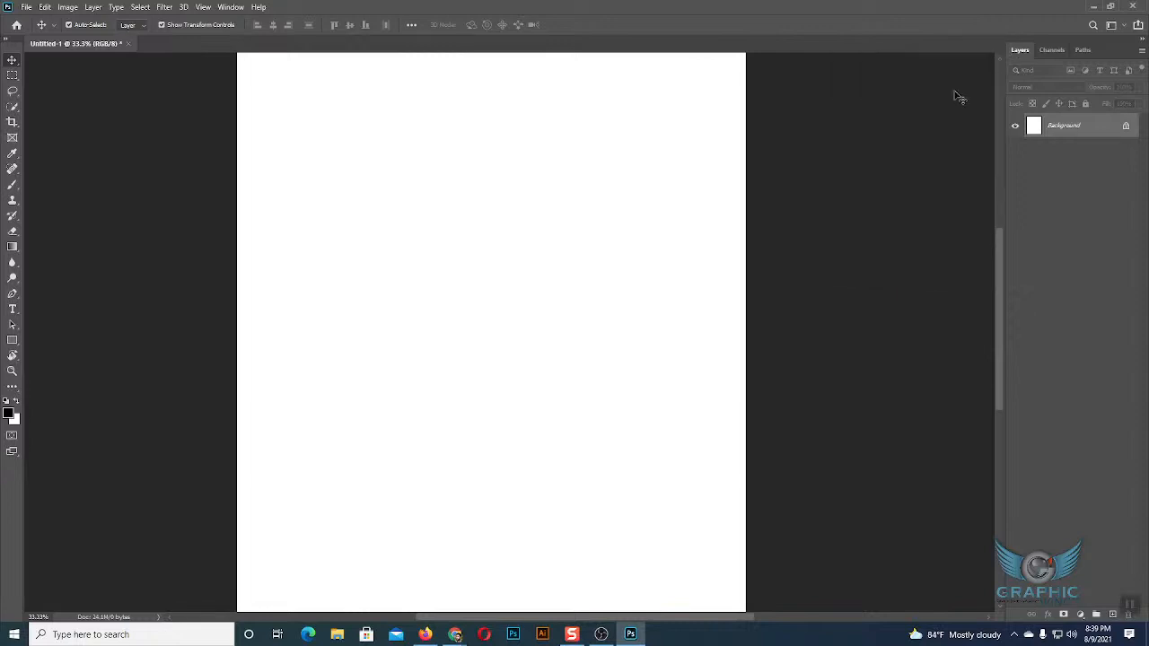
# Show the Properties panel again and look over the document's canvas settings.
pyautogui.click(226, 8)
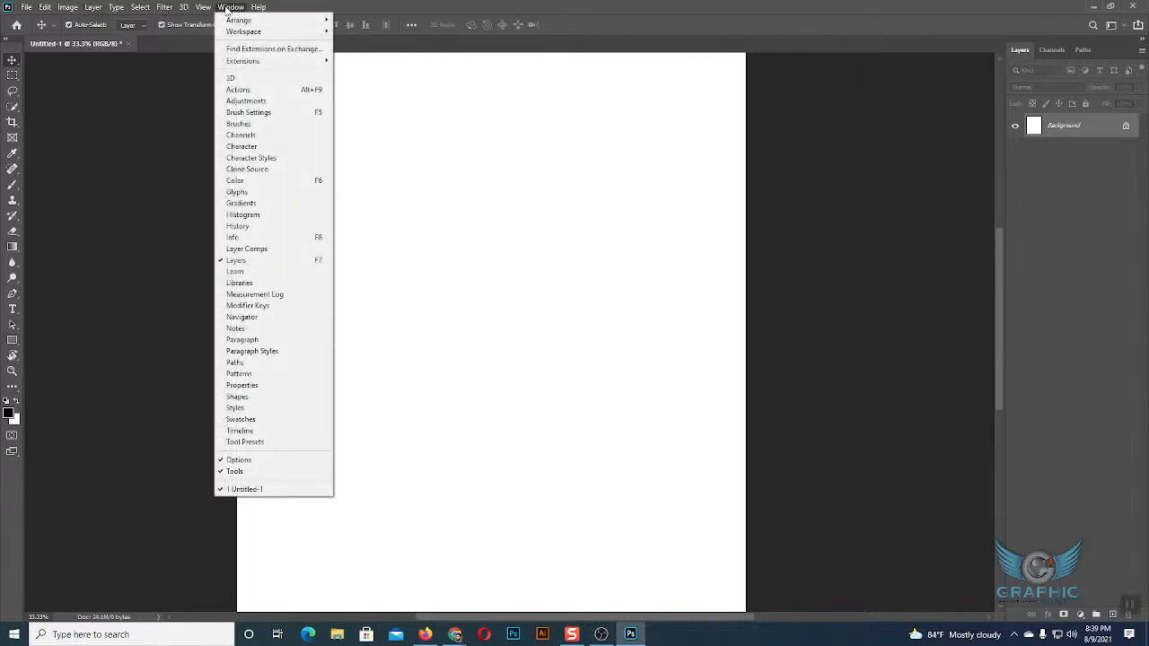
pyautogui.click(255, 386)
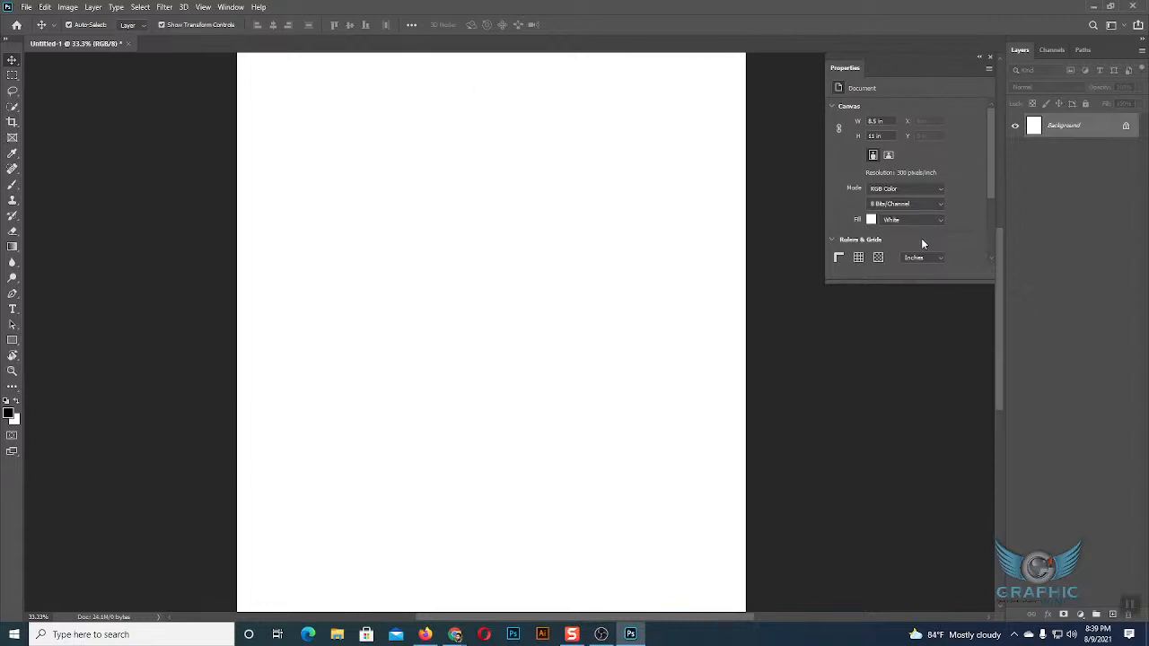
pyautogui.scroll(-2, 953, 146)
pyautogui.scroll(2, 953, 146)
pyautogui.scroll(-1, 886, 145)
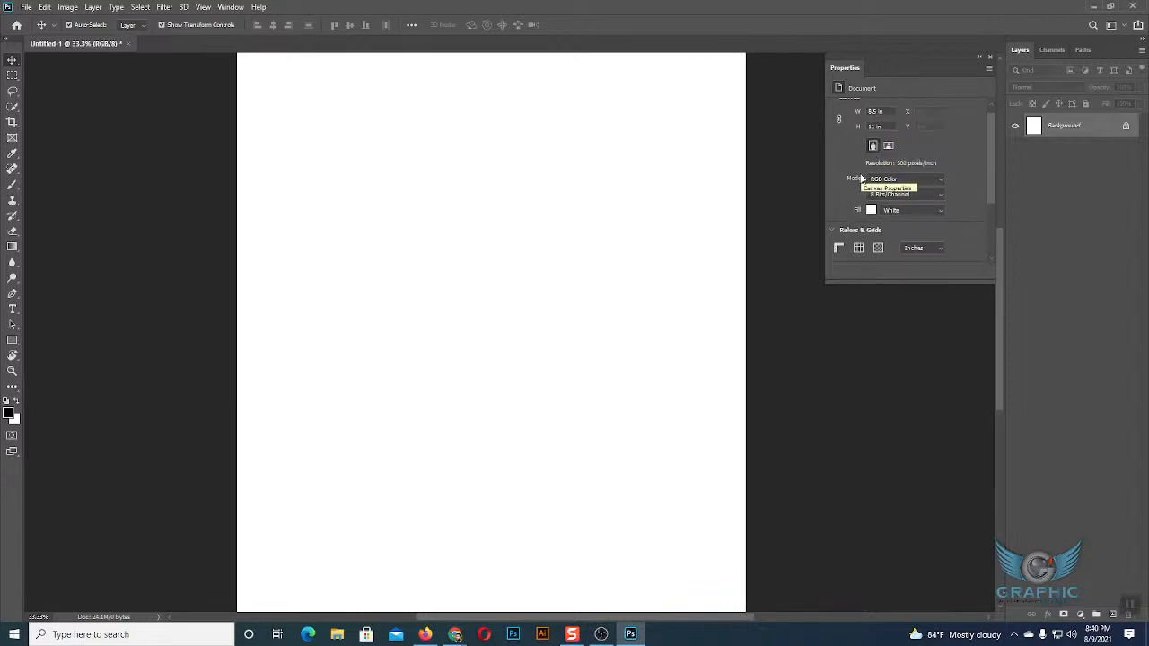
# Check the document's color mode choices and try switching the canvas to landscape orientation.
pyautogui.click(902, 181)
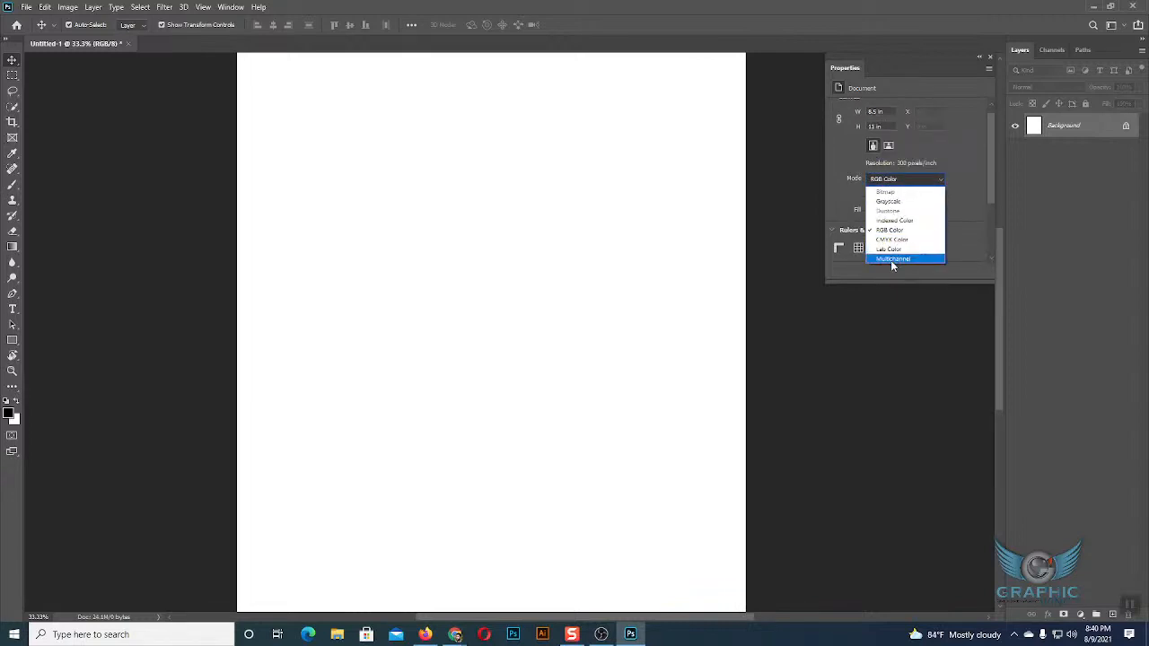
pyautogui.click(895, 183)
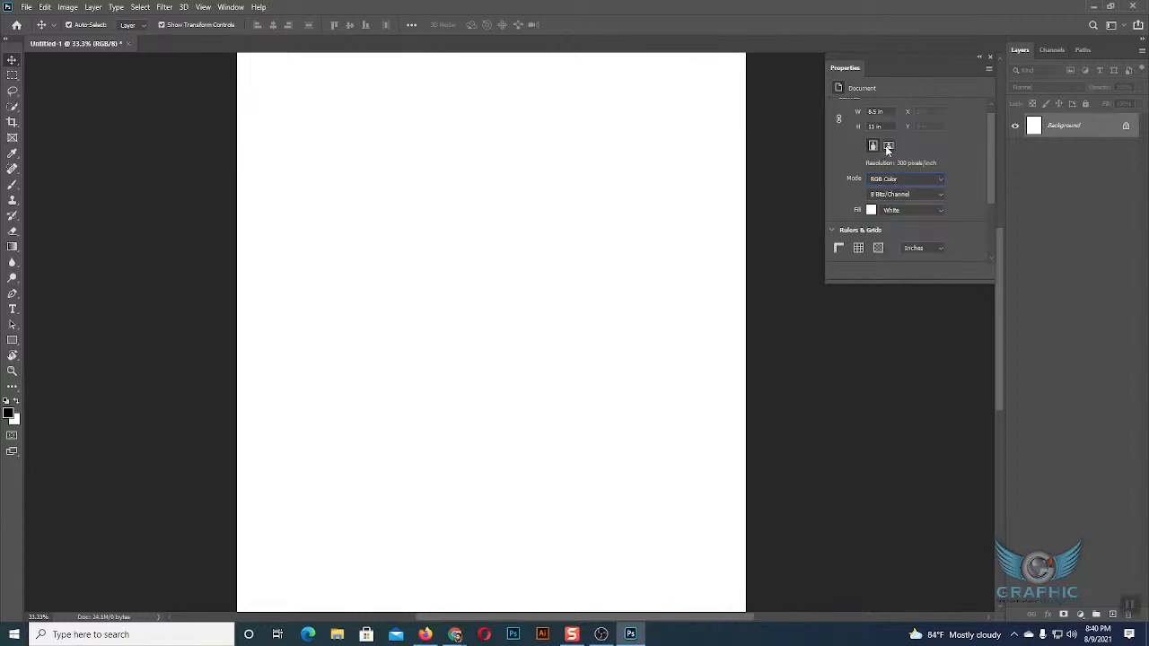
pyautogui.click(887, 147)
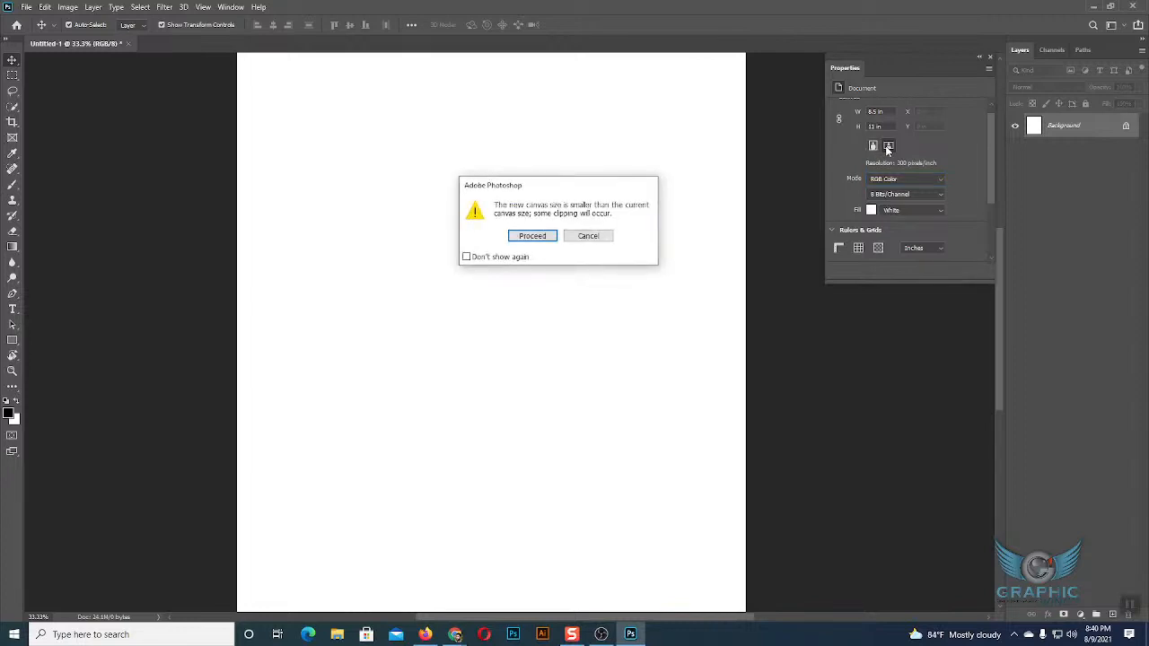
pyautogui.click(585, 236)
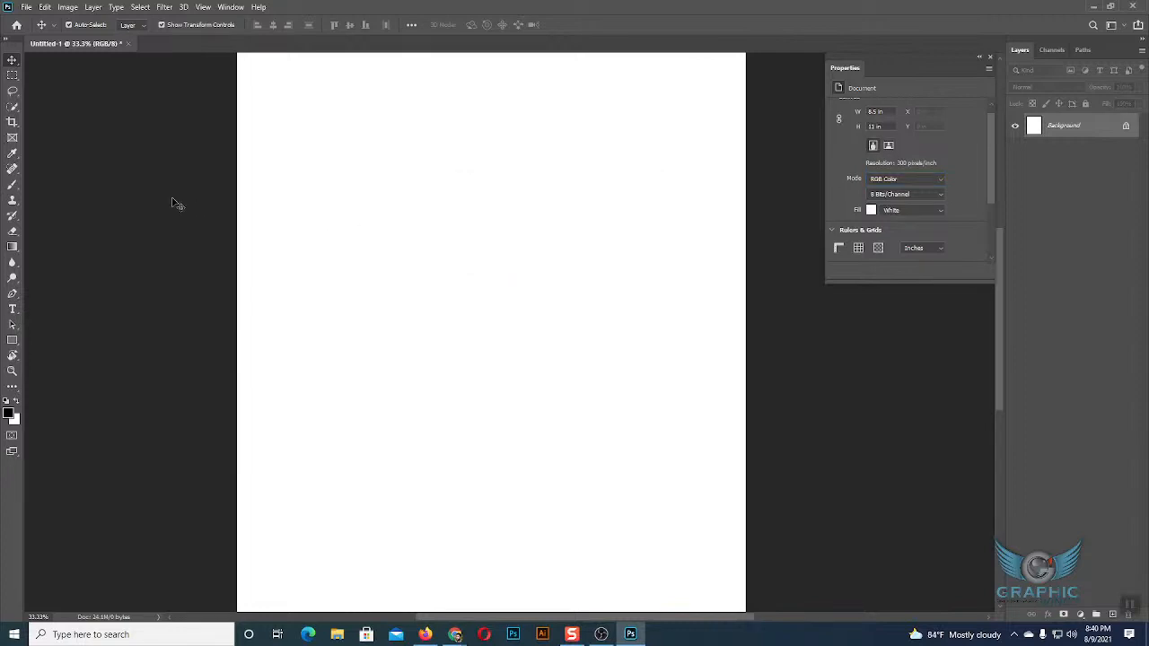
# Examine the canvas width and height values and the color mode list in the document properties.
pyautogui.hotkey('ctrl', '-')
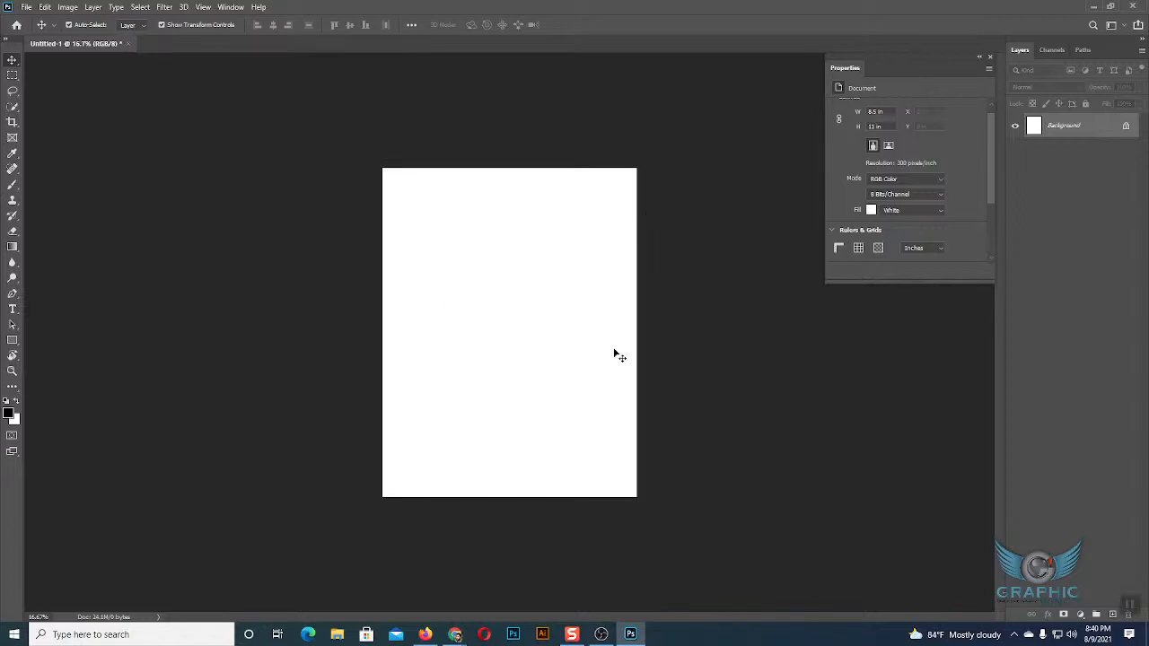
pyautogui.scroll(1, 914, 158)
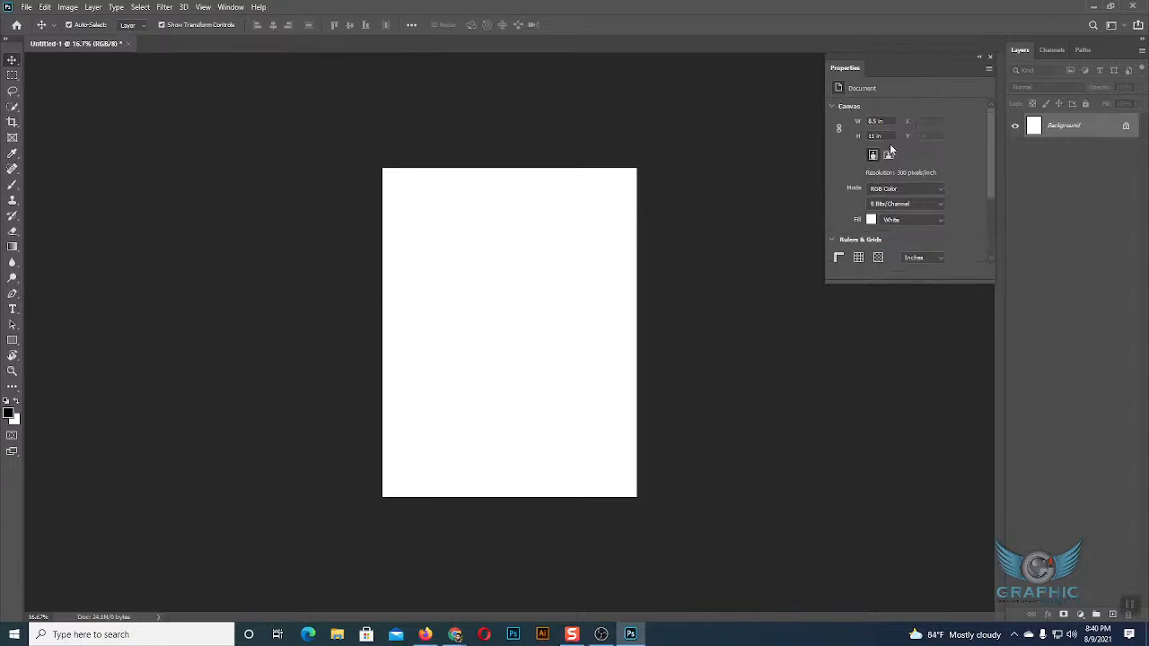
pyautogui.moveTo(878, 121); pyautogui.dragTo(859, 126)
pyautogui.press('Tab')
pyautogui.scroll(-1, 930, 169)
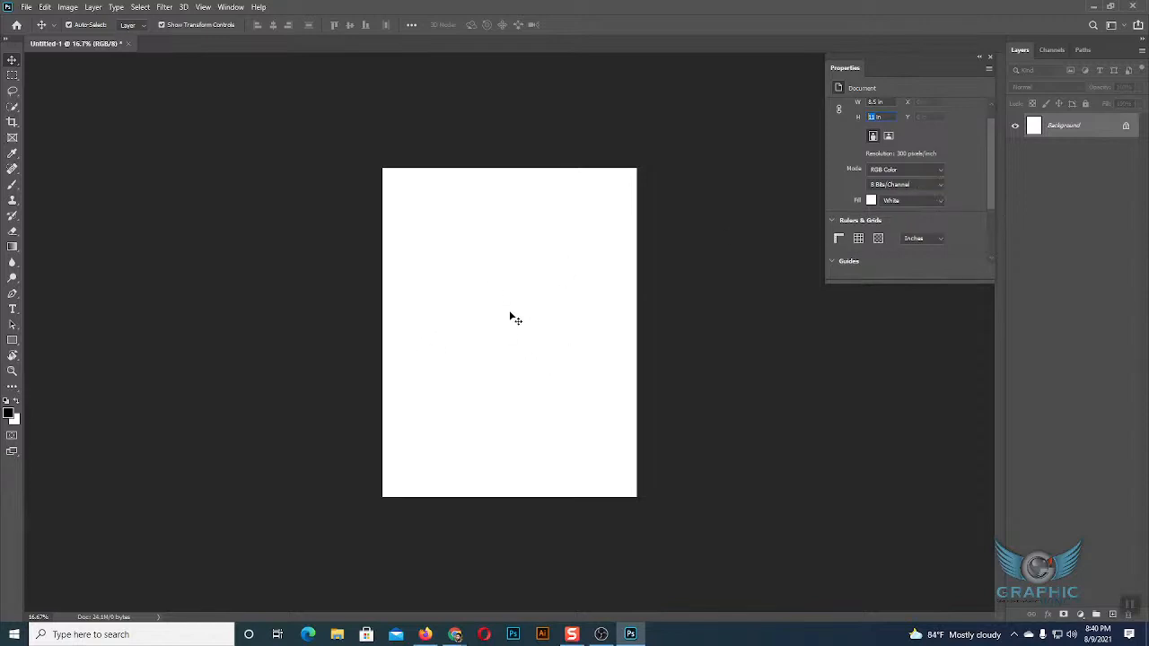
pyautogui.click(912, 168)
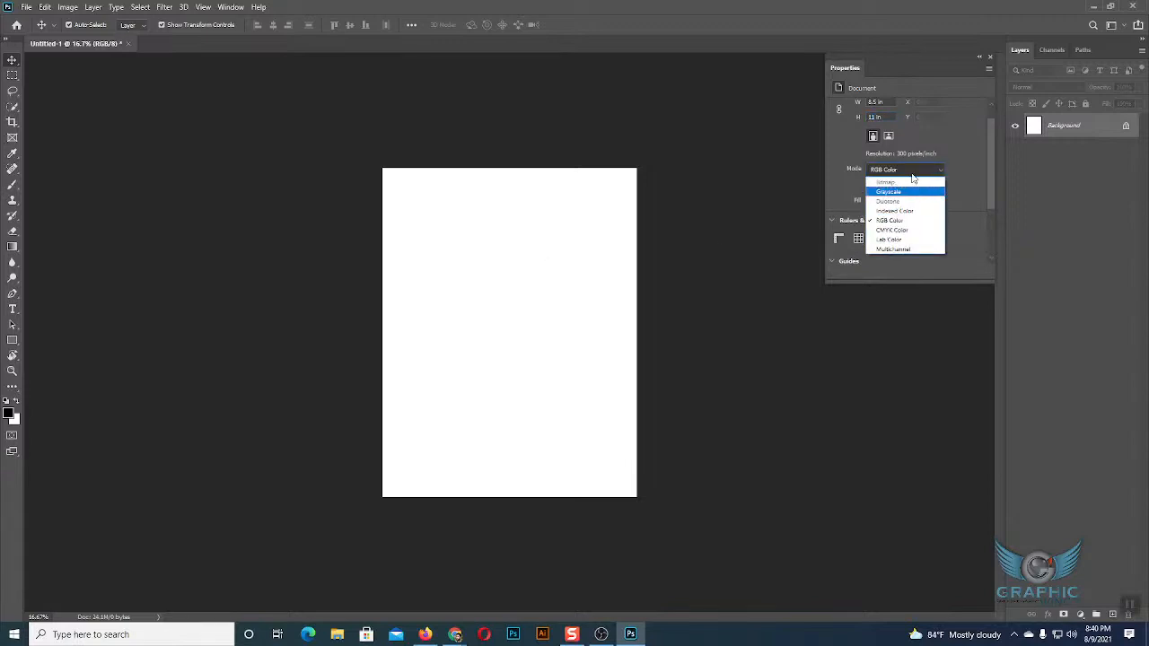
pyautogui.click(910, 174)
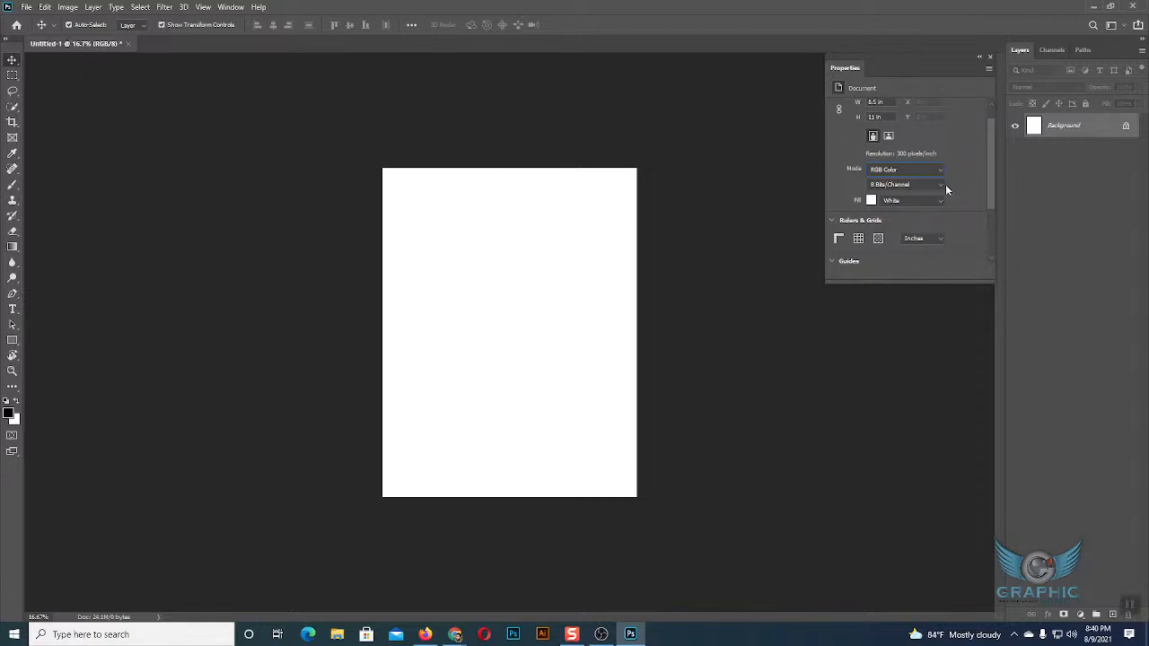
pyautogui.scroll(-1, 946, 184)
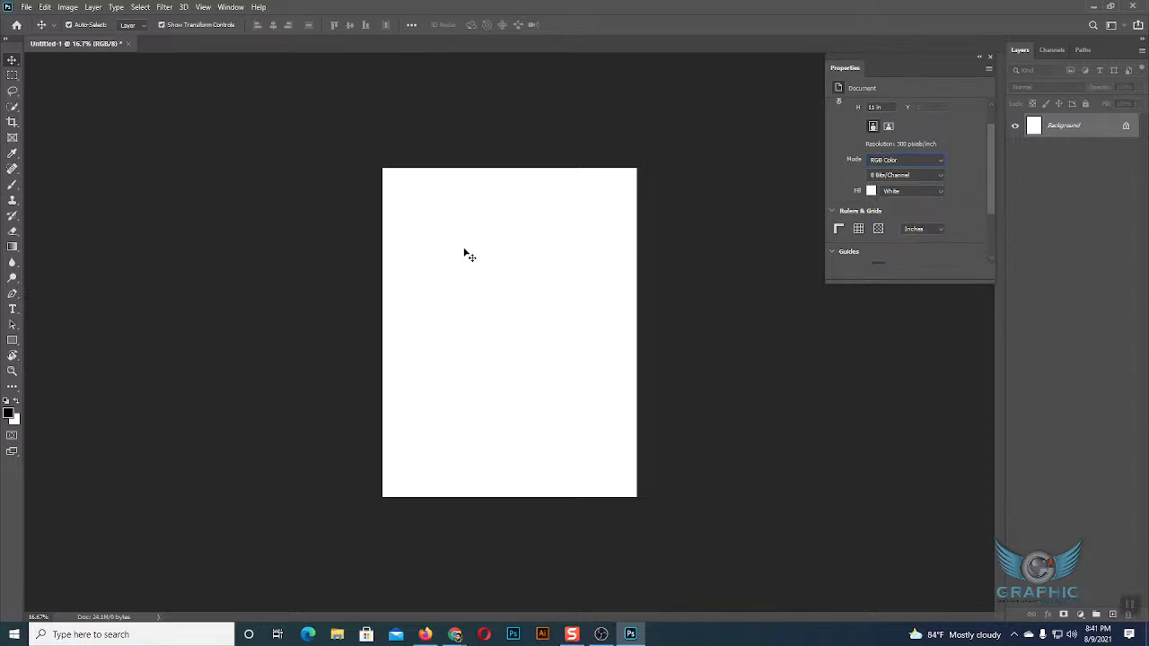
# Look at the color picker for the background fill and the list of ruler units, changing neither.
pyautogui.click(871, 192)
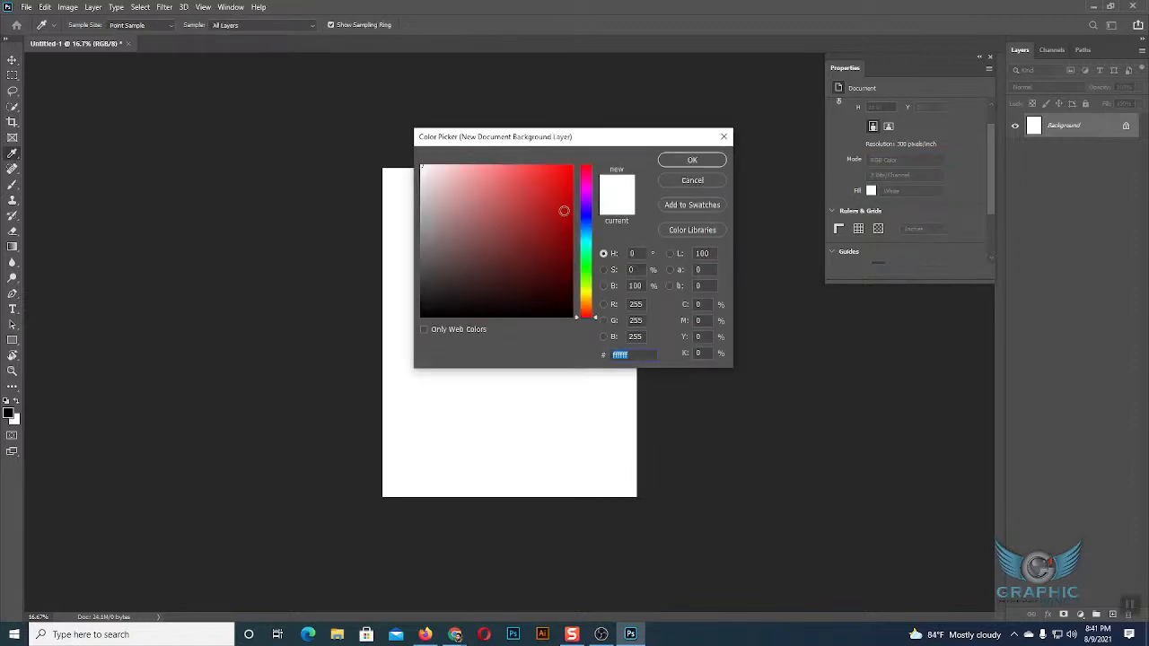
pyautogui.click(713, 183)
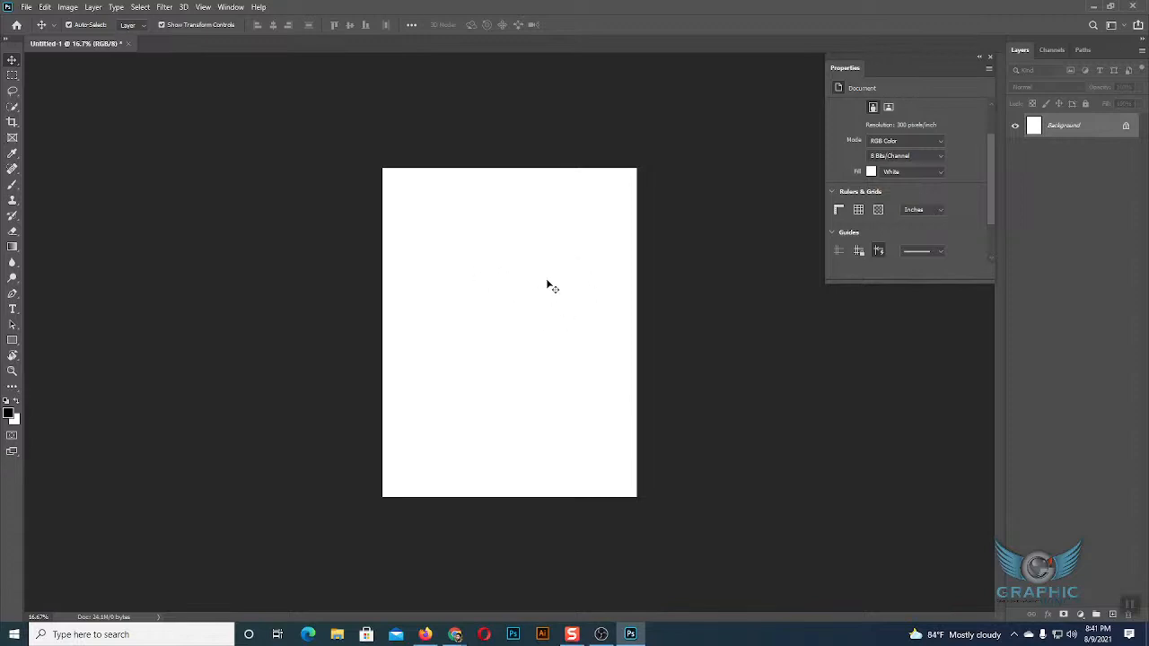
pyautogui.click(920, 212)
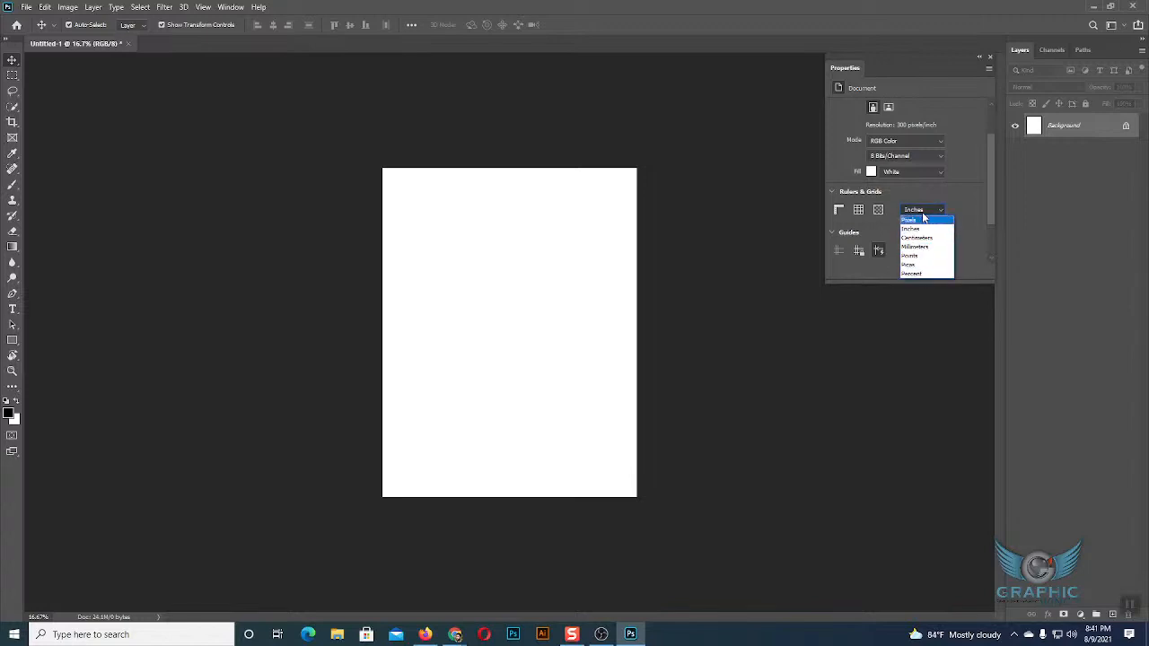
pyautogui.click(923, 213)
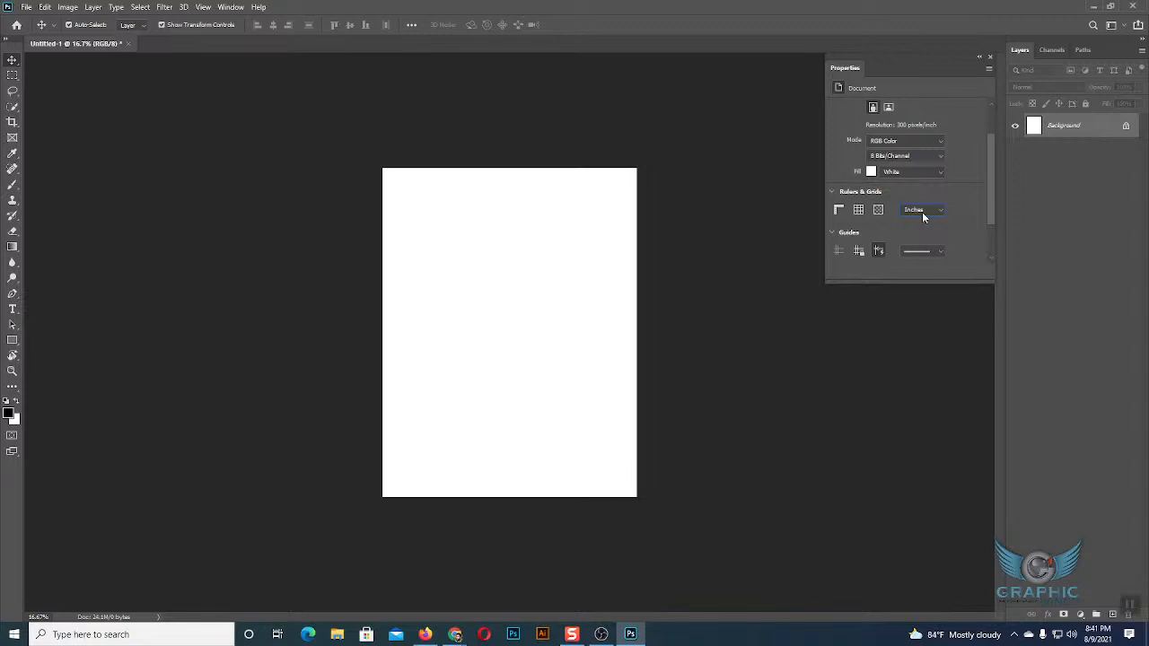
# Look at the smart guides option and the guide line styles in the document properties.
pyautogui.click(880, 254)
pyautogui.scroll(-1, 937, 226)
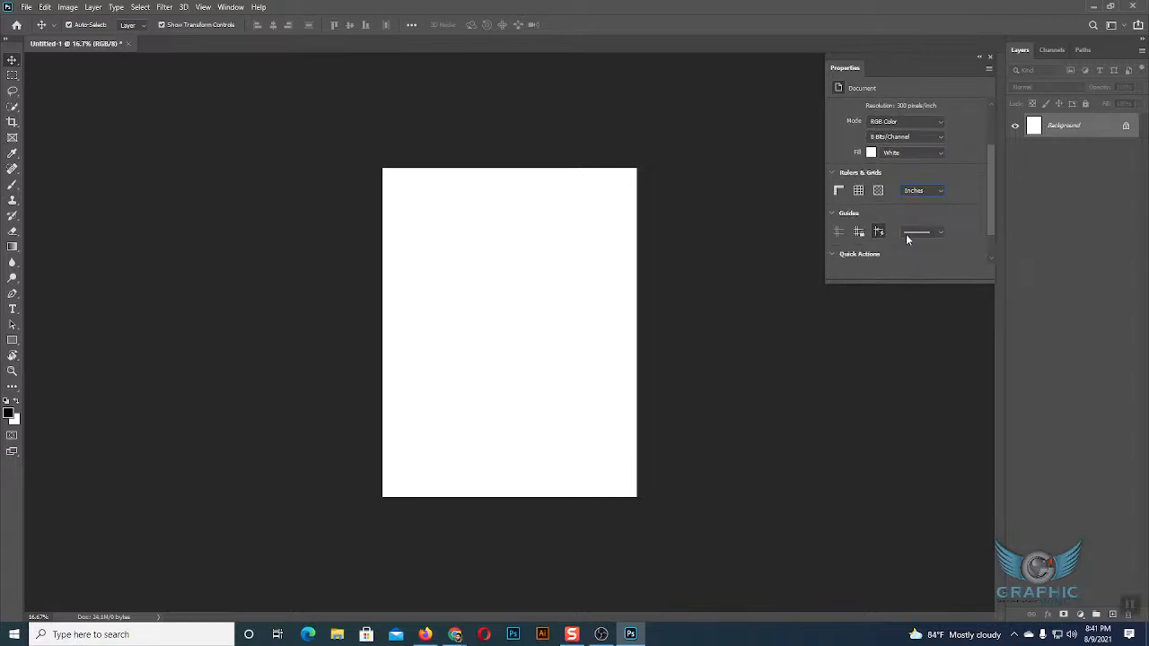
pyautogui.click(936, 232)
pyautogui.click(938, 231)
# Draw a black rectangle about 1542 by 1194 px in the page's upper half and view its stroke line styles.
pyautogui.click(12, 340)
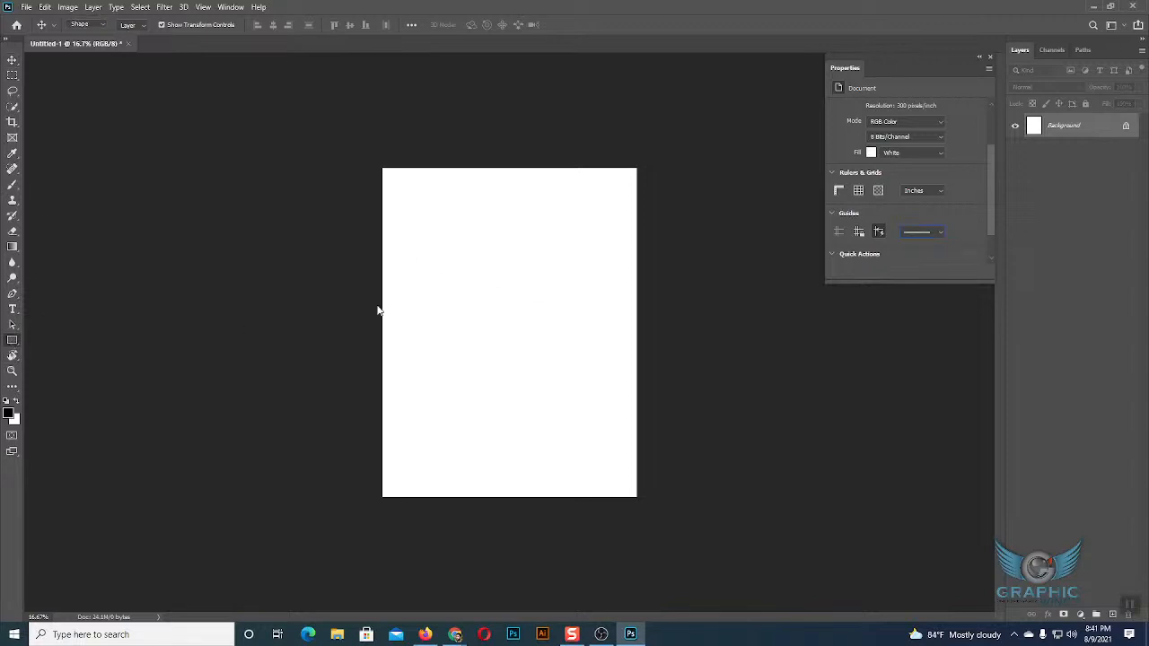
pyautogui.moveTo(439, 225); pyautogui.dragTo(593, 345)
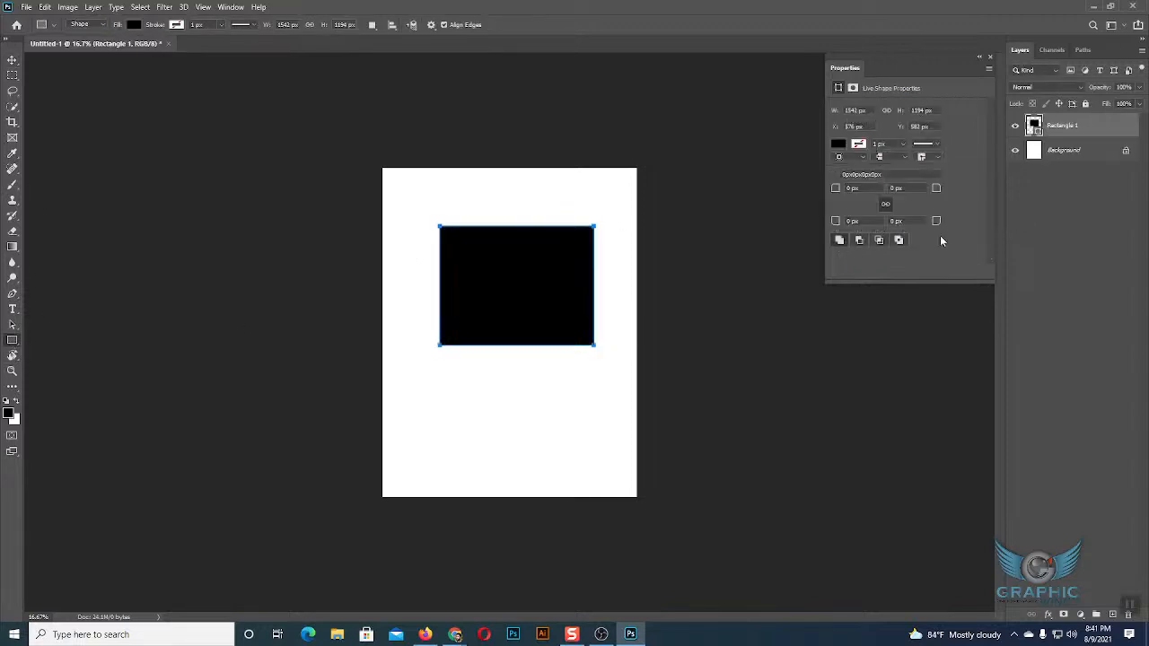
pyautogui.click(933, 145)
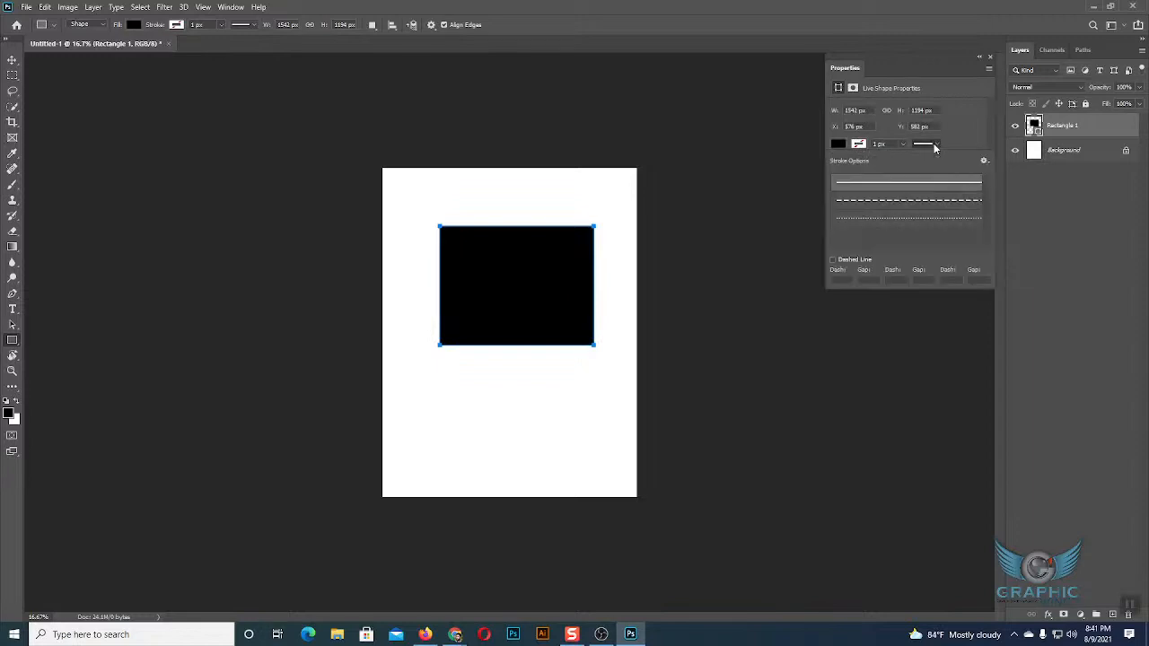
pyautogui.click(931, 147)
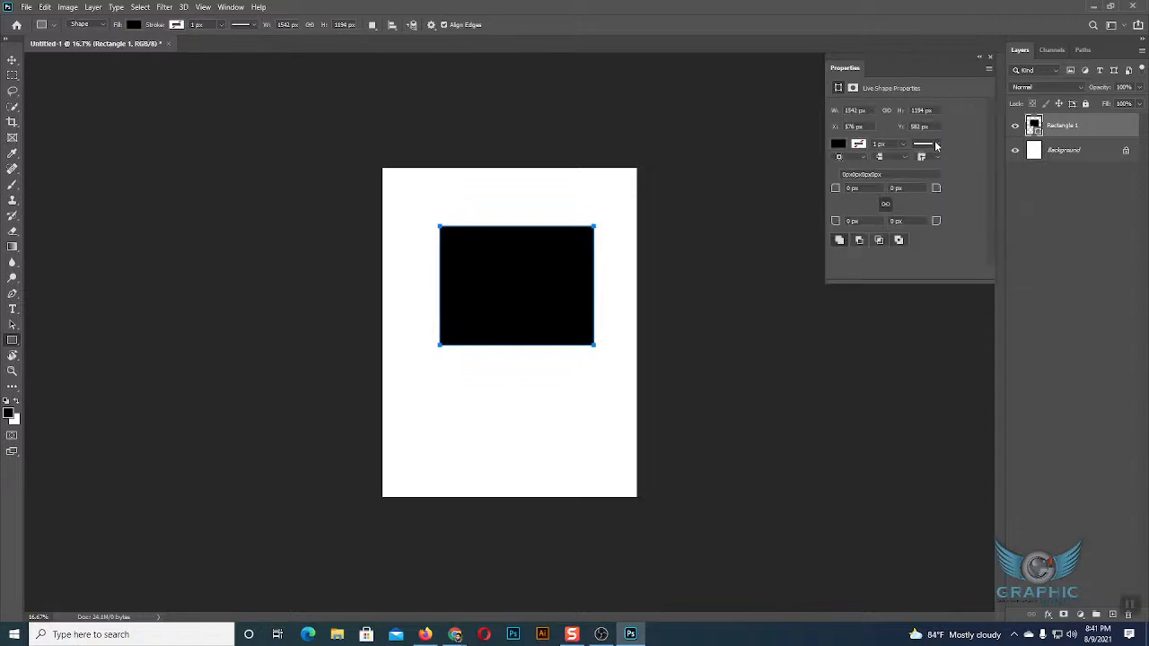
# Delete the black rectangle from the page.
pyautogui.click(12, 61)
pyautogui.press('Delete')
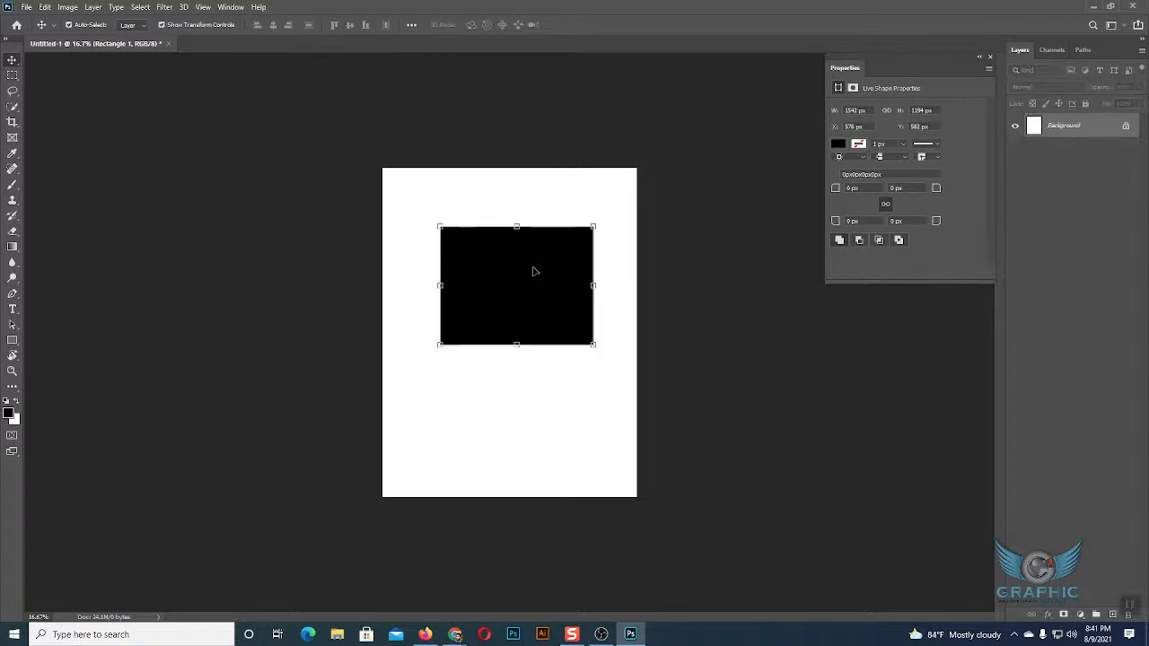
# Examine the document properties from canvas size, color mode and fill through rulers, grids and guides to the quick actions.
pyautogui.scroll(-3, 957, 251)
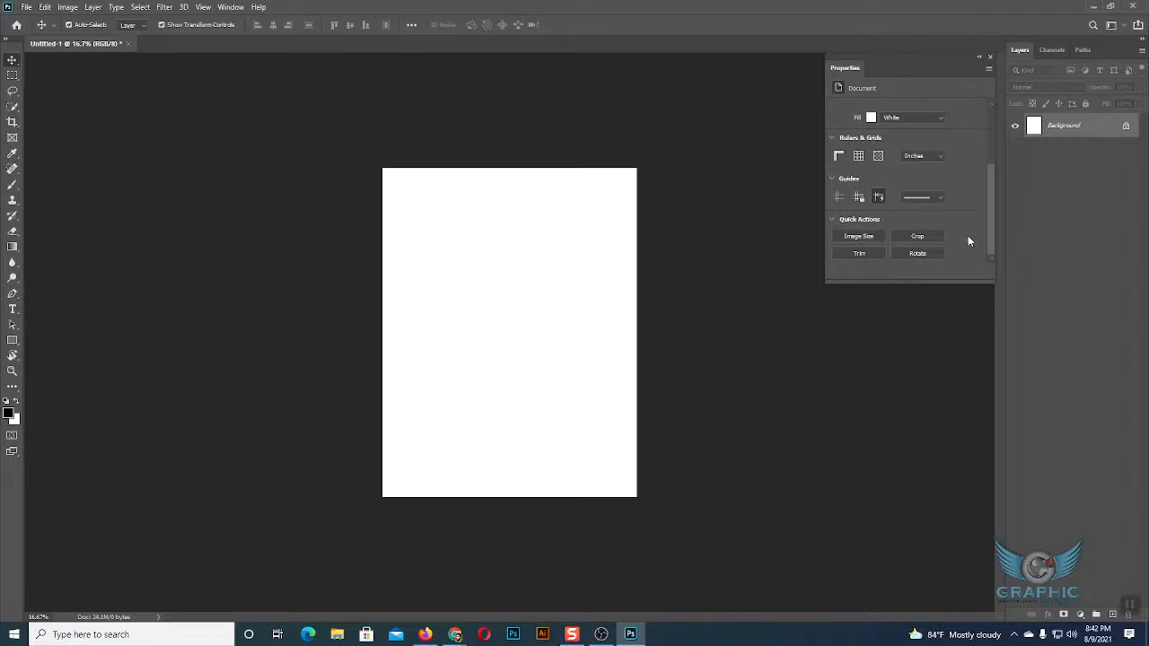
pyautogui.scroll(1, 968, 235)
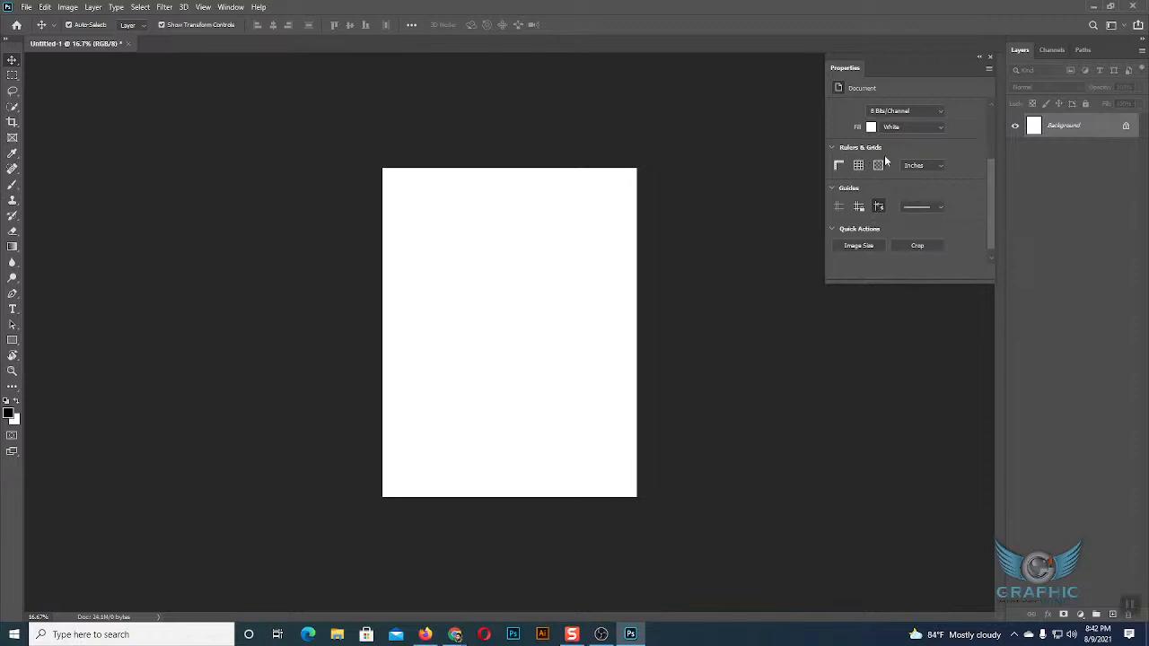
pyautogui.scroll(2, 885, 158)
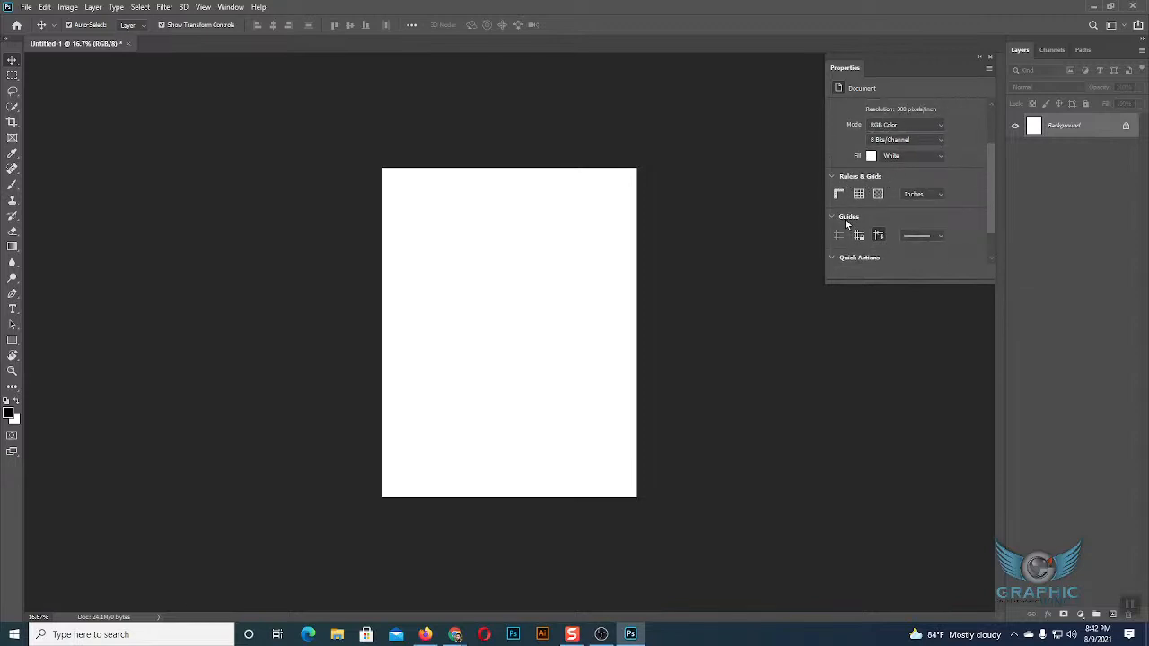
pyautogui.scroll(-1, 865, 224)
pyautogui.scroll(-1, 883, 248)
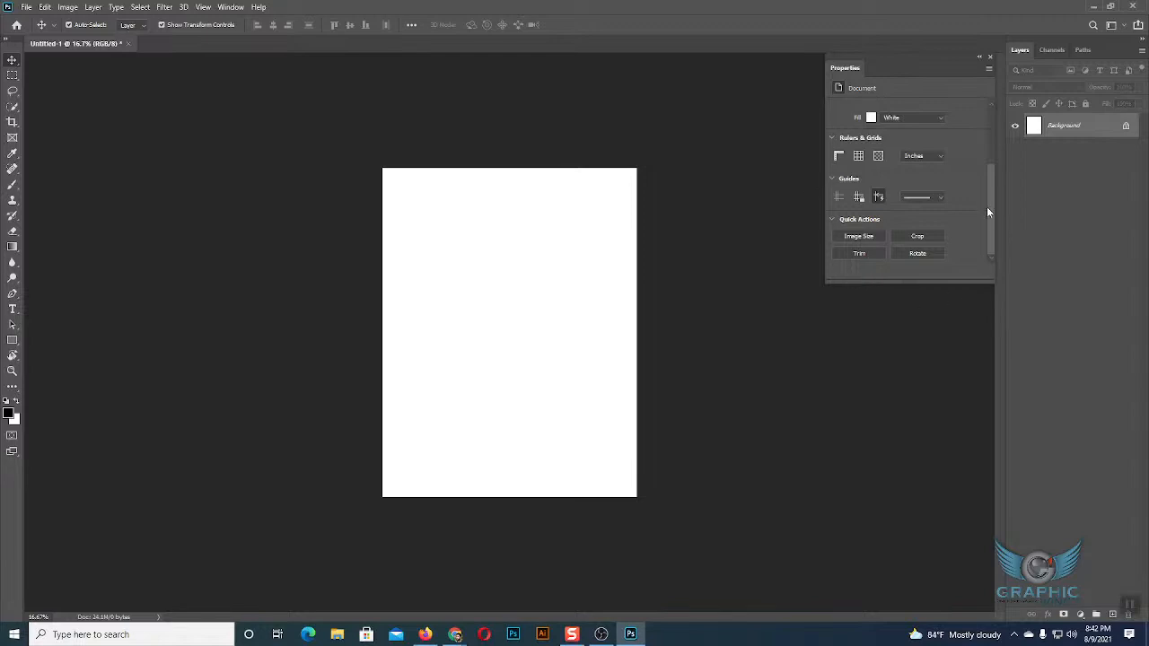
pyautogui.scroll(5, 979, 208)
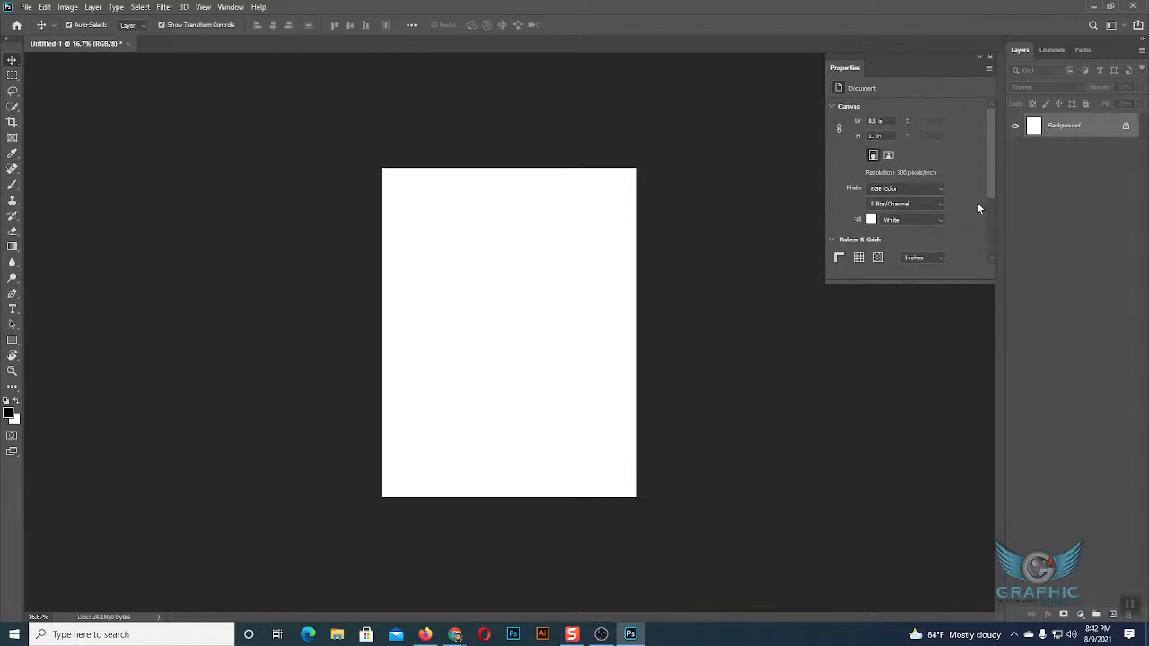
pyautogui.scroll(-5, 979, 209)
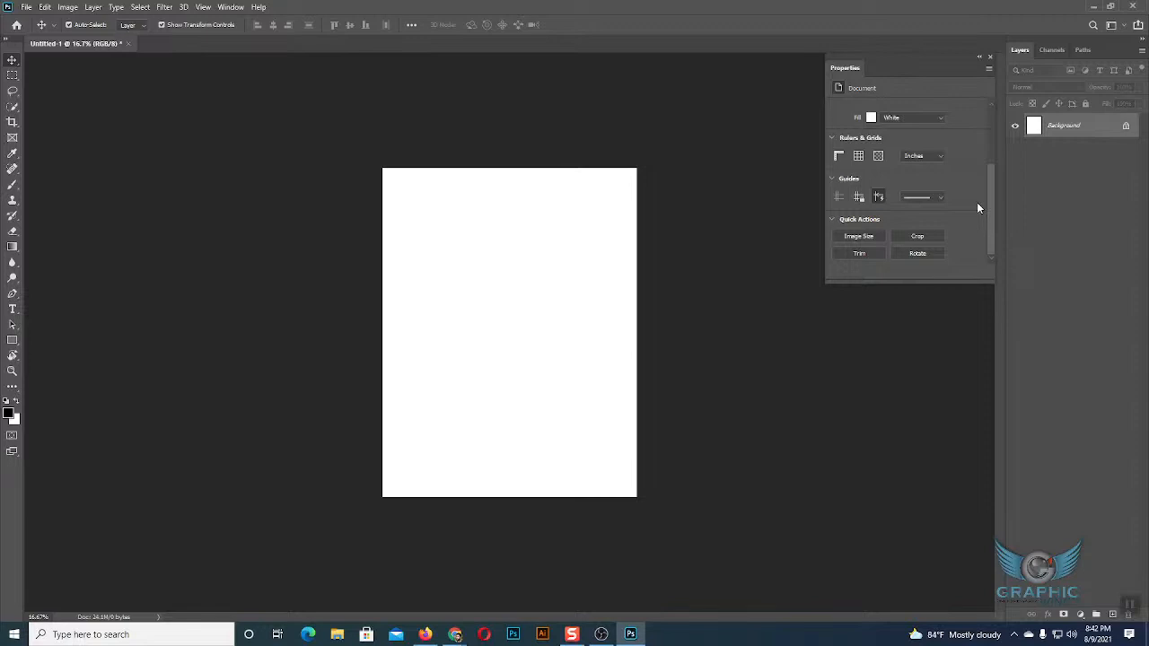
pyautogui.scroll(5, 977, 202)
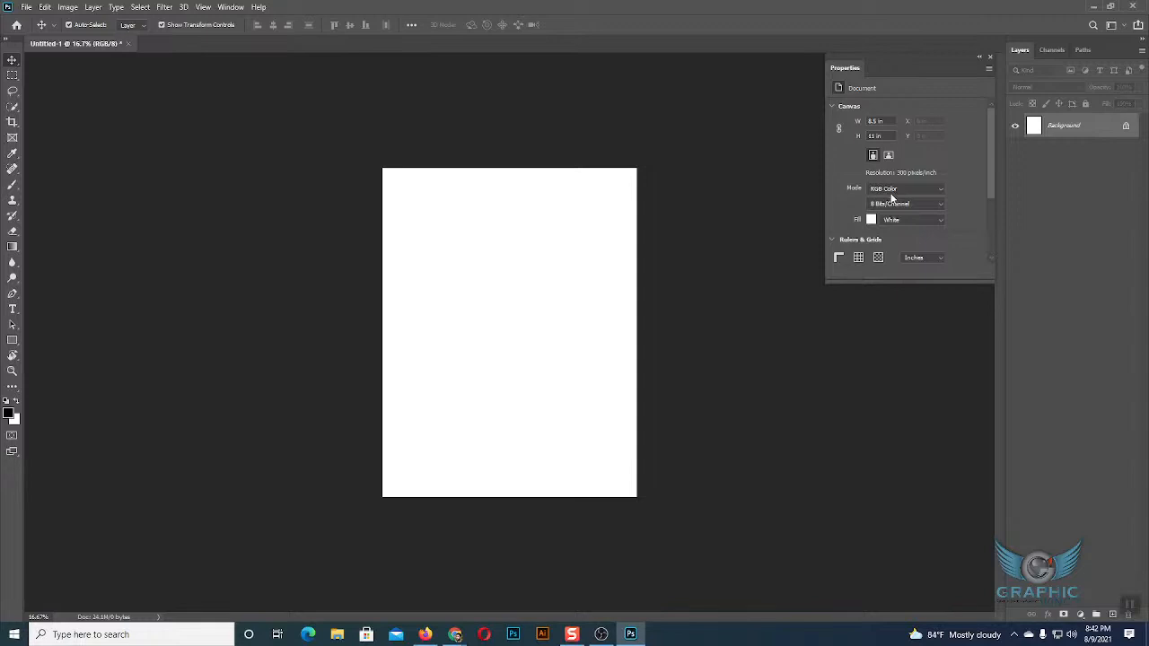
pyautogui.scroll(-1, 900, 197)
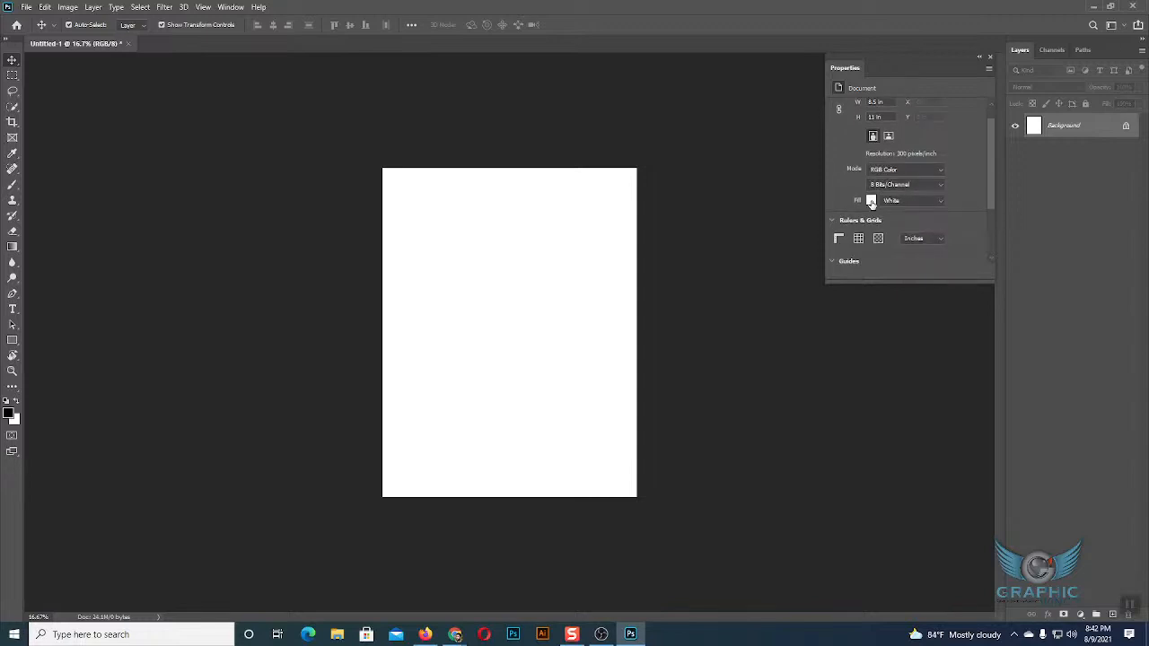
pyautogui.scroll(-1, 889, 215)
pyautogui.scroll(-1, 915, 221)
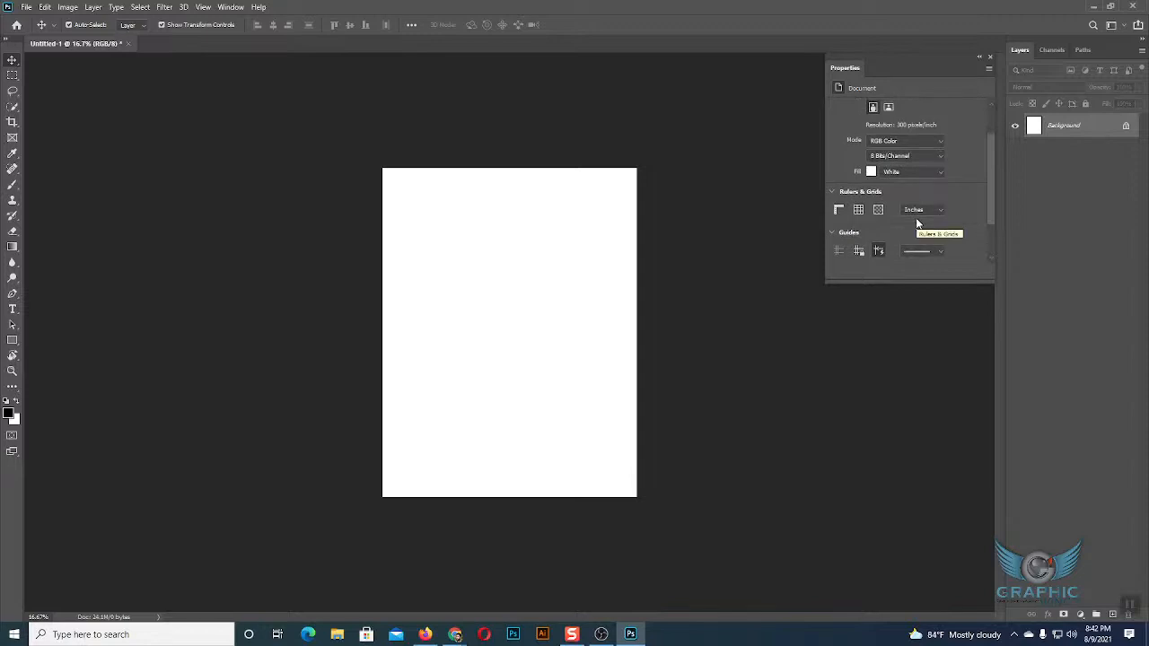
pyautogui.scroll(-1, 917, 222)
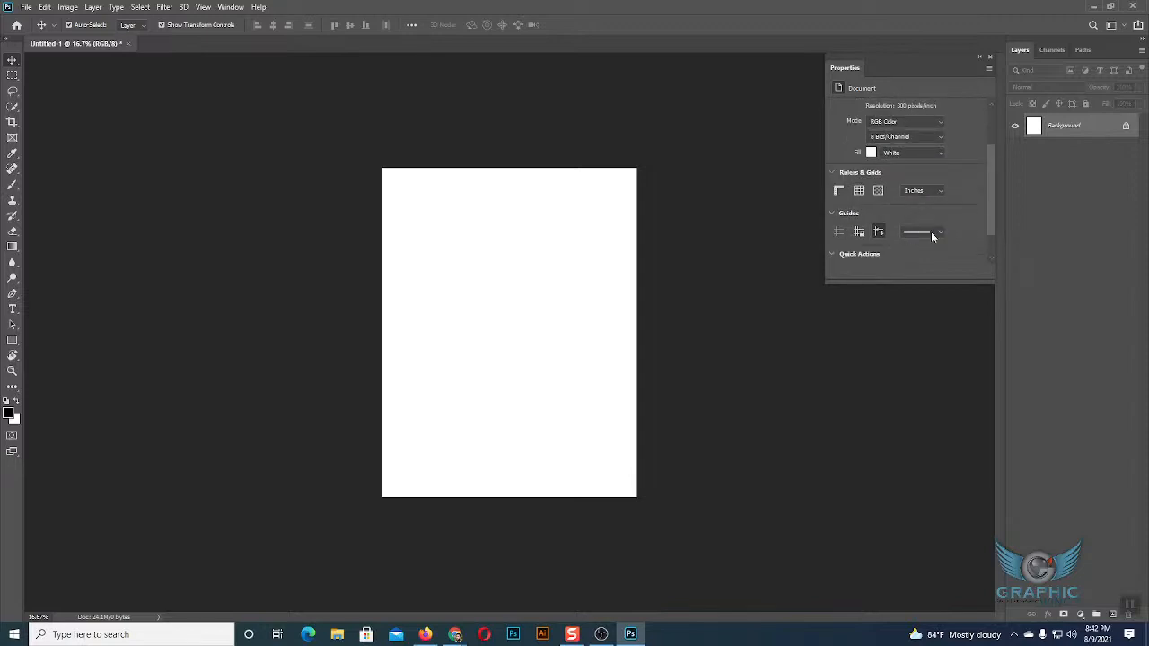
pyautogui.scroll(-2, 931, 232)
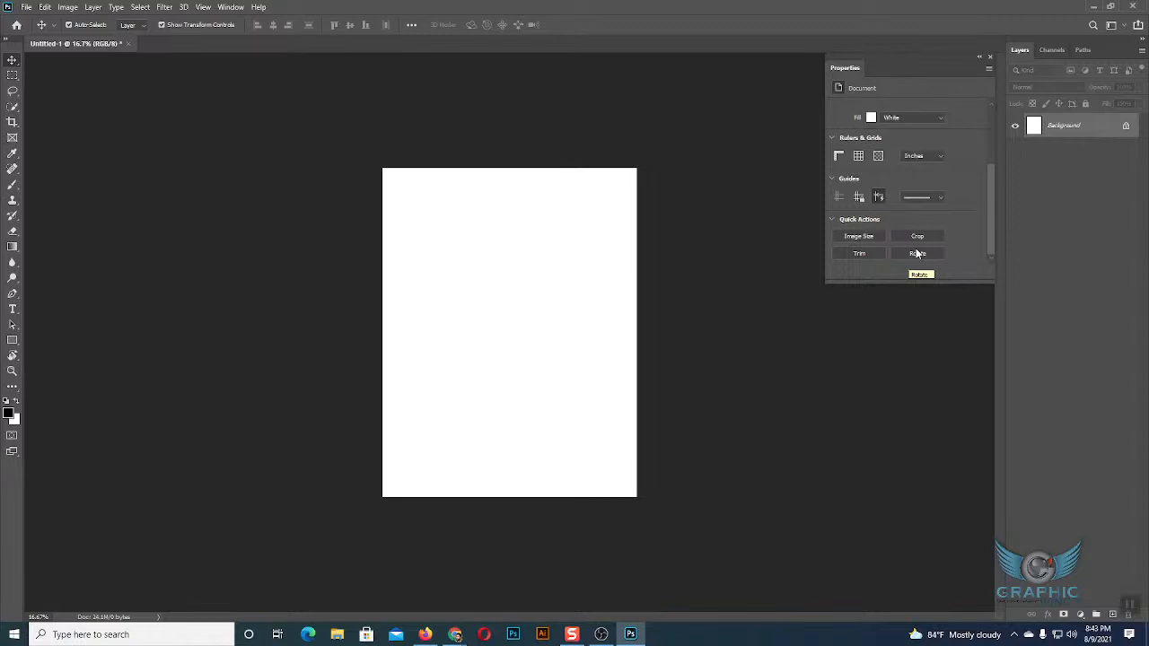
pyautogui.scroll(3, 932, 208)
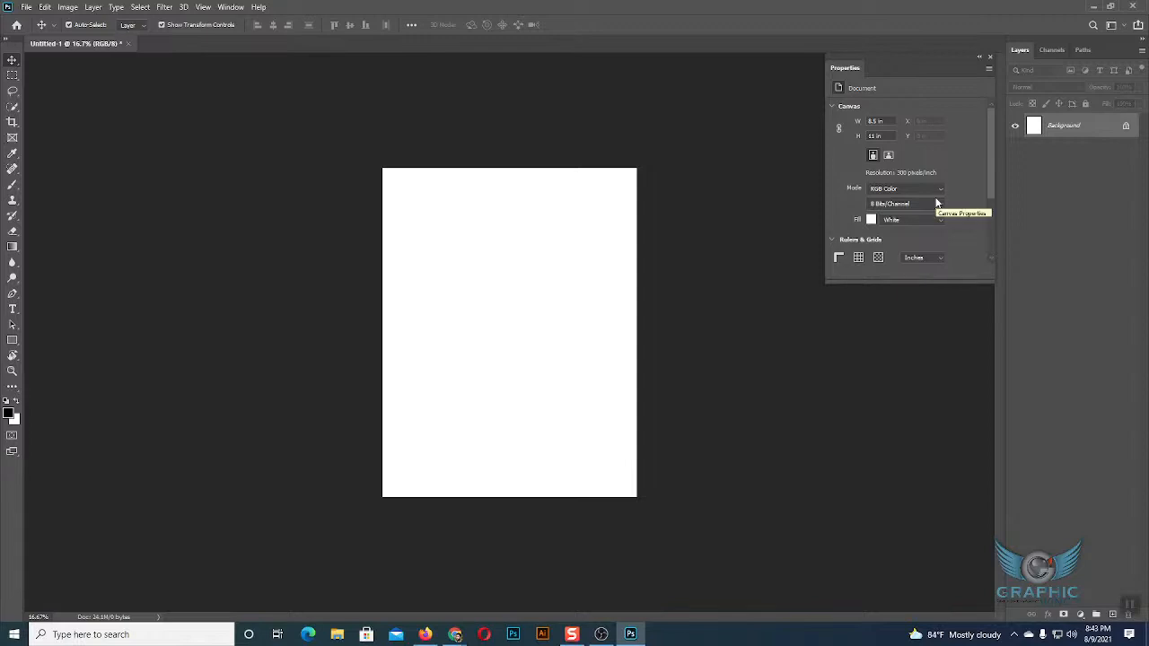
pyautogui.scroll(-1, 934, 205)
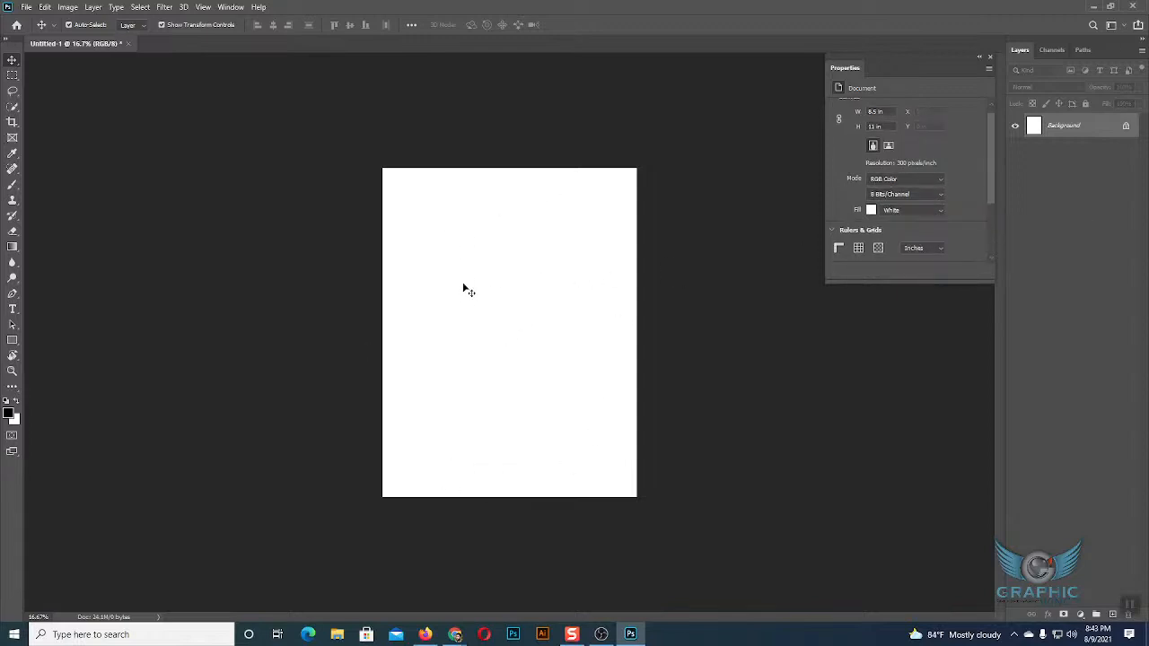
pyautogui.scroll(-3, 967, 169)
pyautogui.scroll(4, 967, 170)
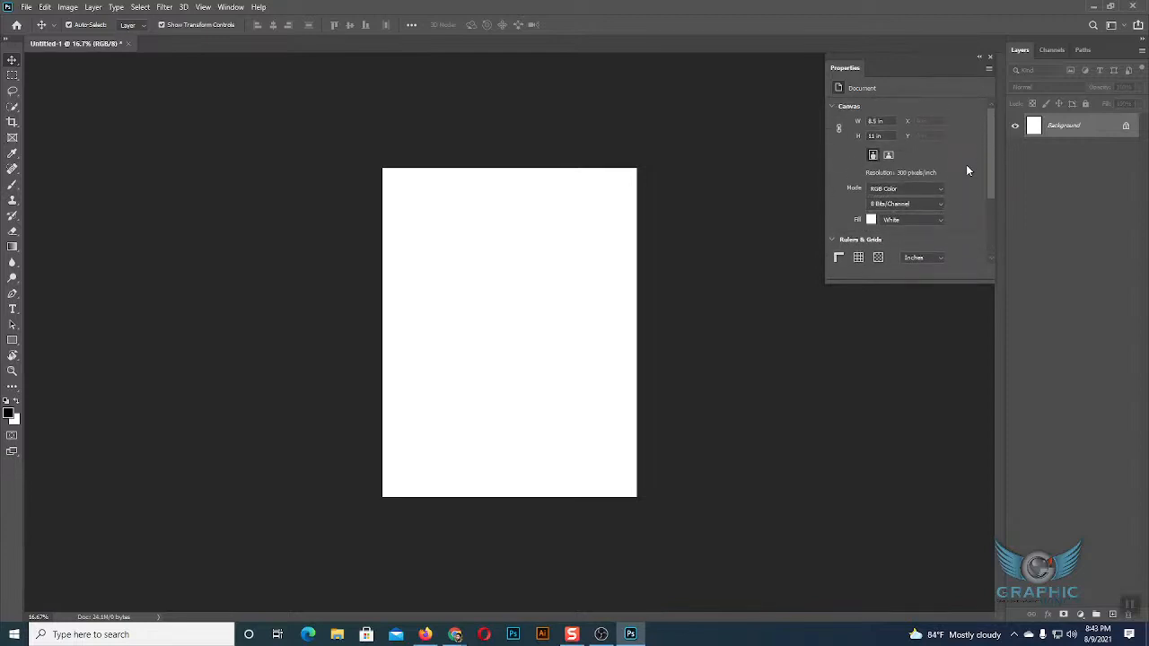
# Draw a new black rectangle about 1890 by 1440 px in the page's upper half.
pyautogui.click(12, 339)
pyautogui.moveTo(415, 207); pyautogui.dragTo(604, 350)
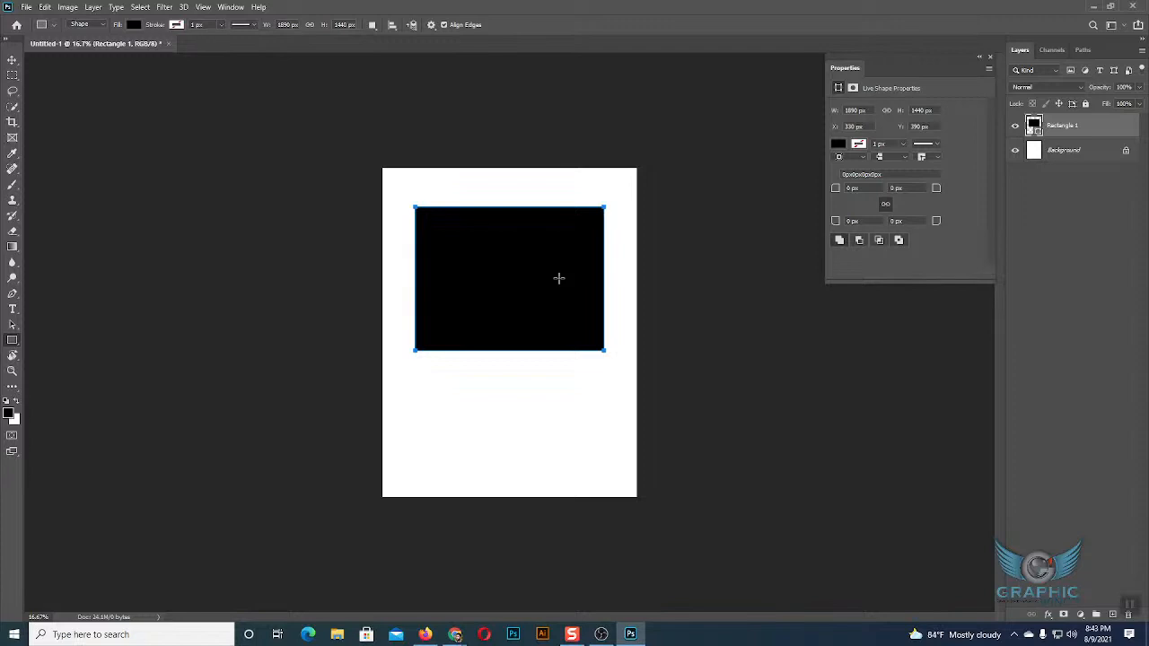
pyautogui.hotkey('ctrl', '+')
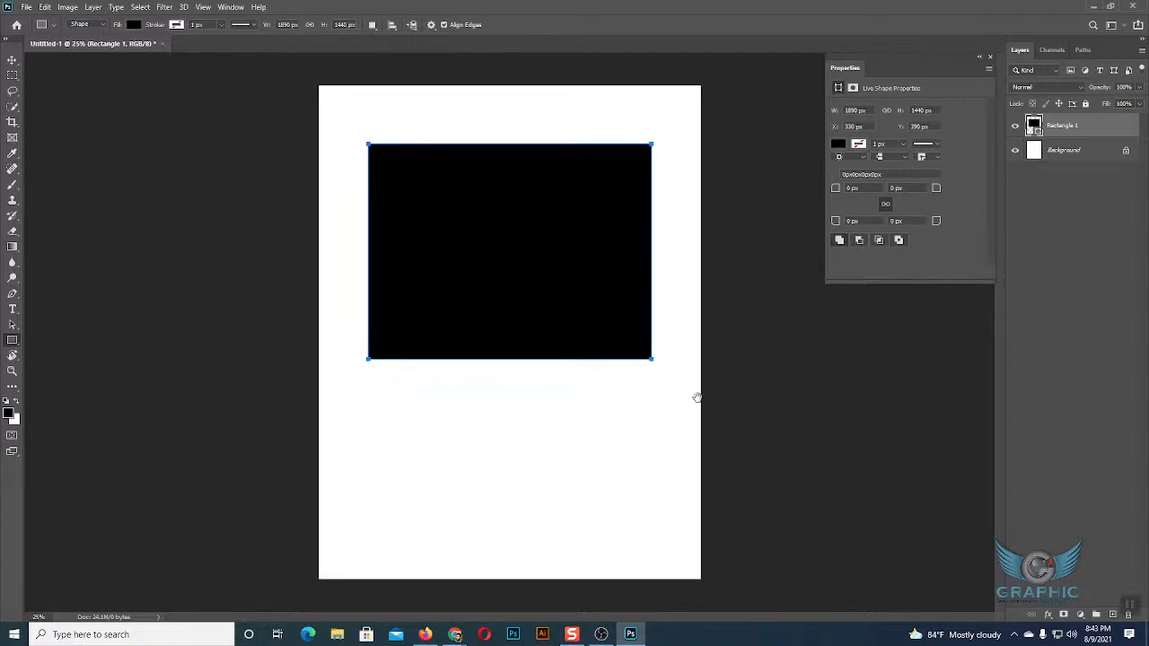
# Set the black rectangle's width to 1500 px and its height to 1200 px.
pyautogui.click(13, 60)
pyautogui.click(536, 237)
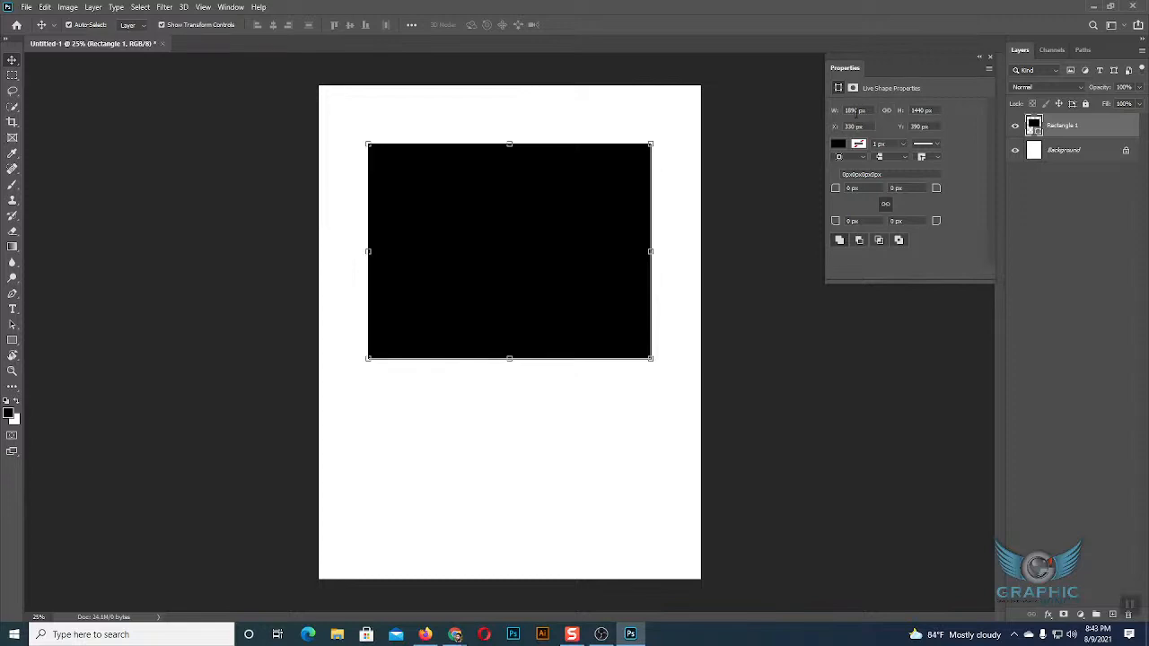
pyautogui.click(857, 111)
pyautogui.click(917, 110)
pyautogui.click(839, 112)
pyautogui.write('1500')
pyautogui.press('Tab')
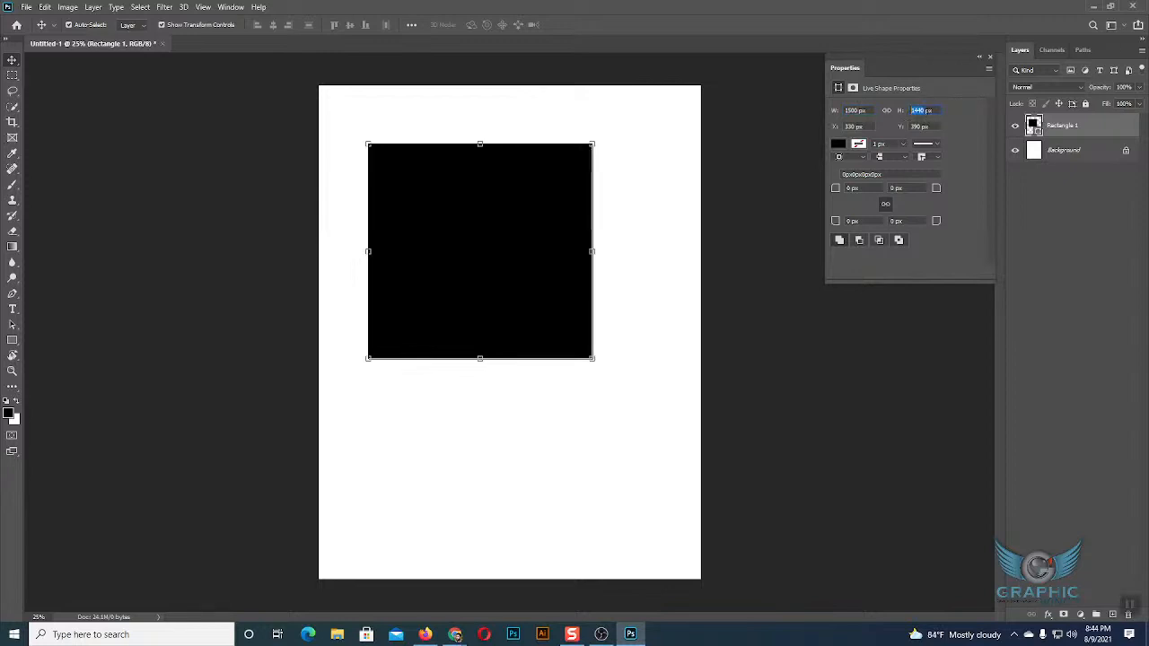
pyautogui.write('1200')
pyautogui.press('Return')
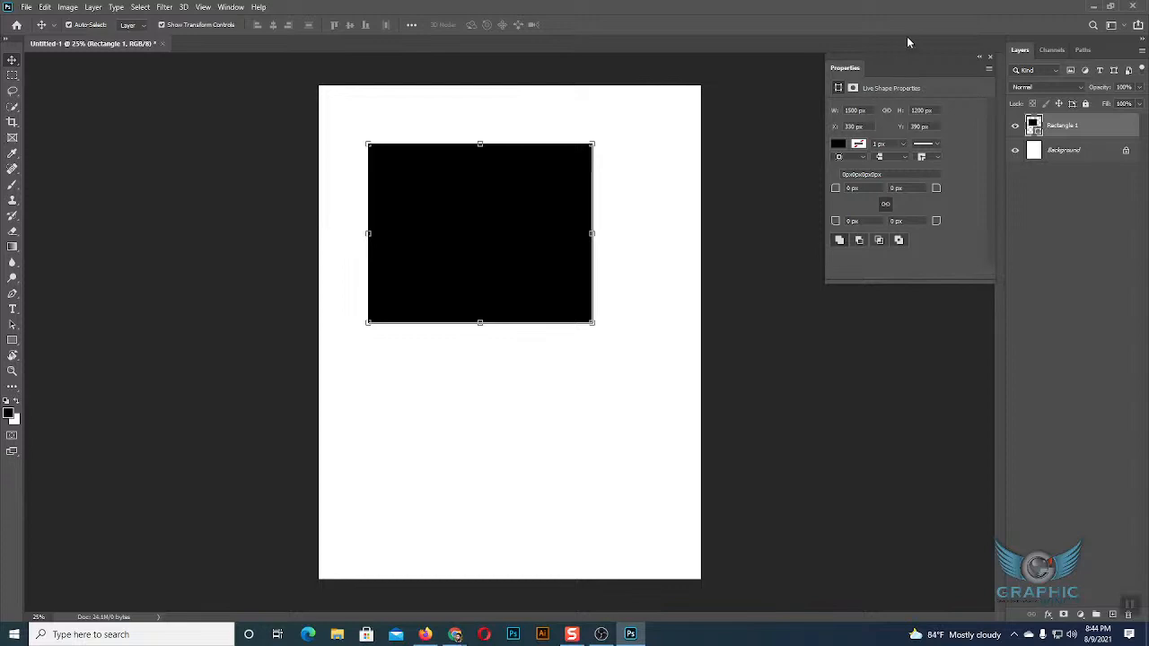
# Move the shape properties closer to the rectangle and look through the swatch groups available for its fill.
pyautogui.moveTo(908, 54); pyautogui.dragTo(734, 76)
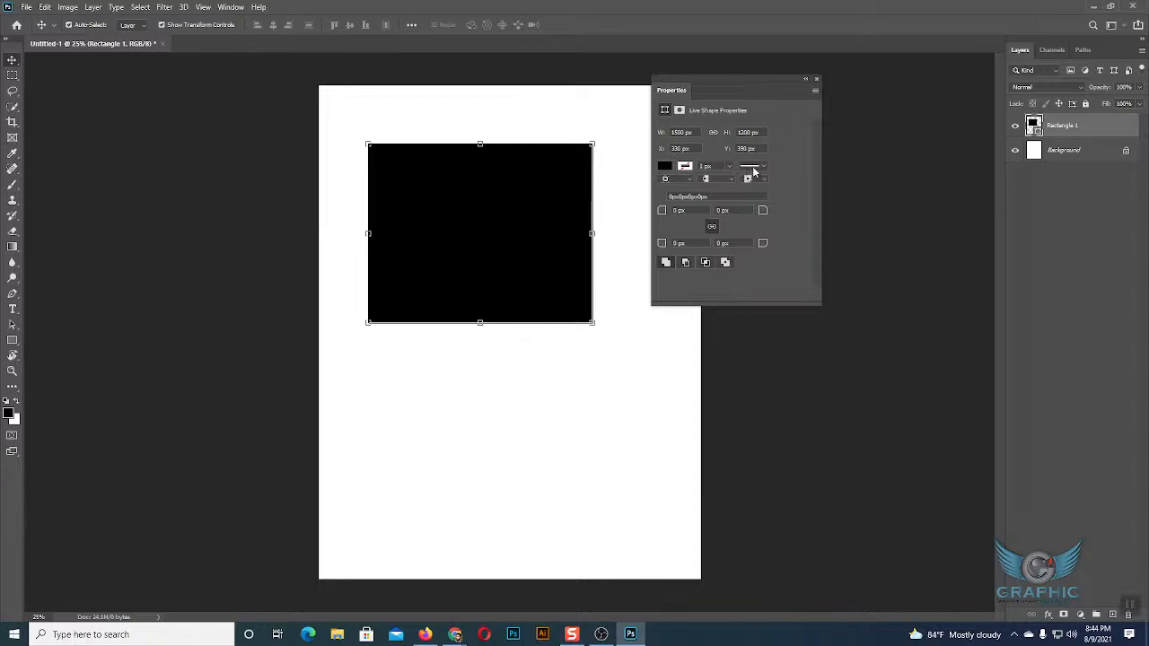
pyautogui.click(665, 167)
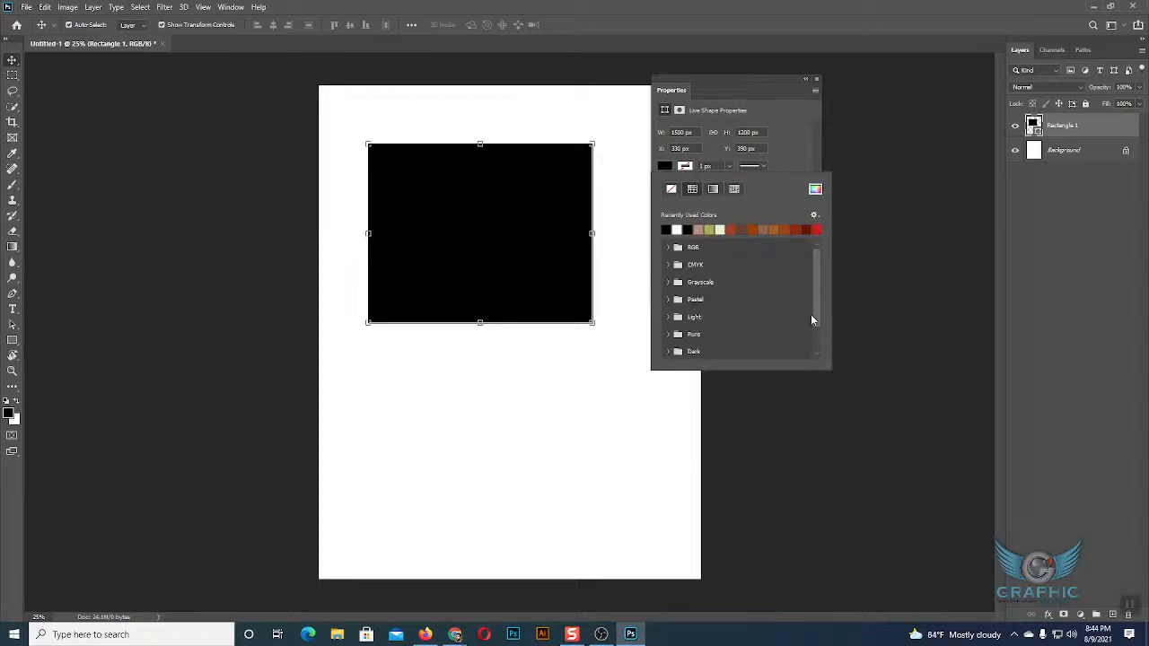
pyautogui.scroll(-2, 765, 263)
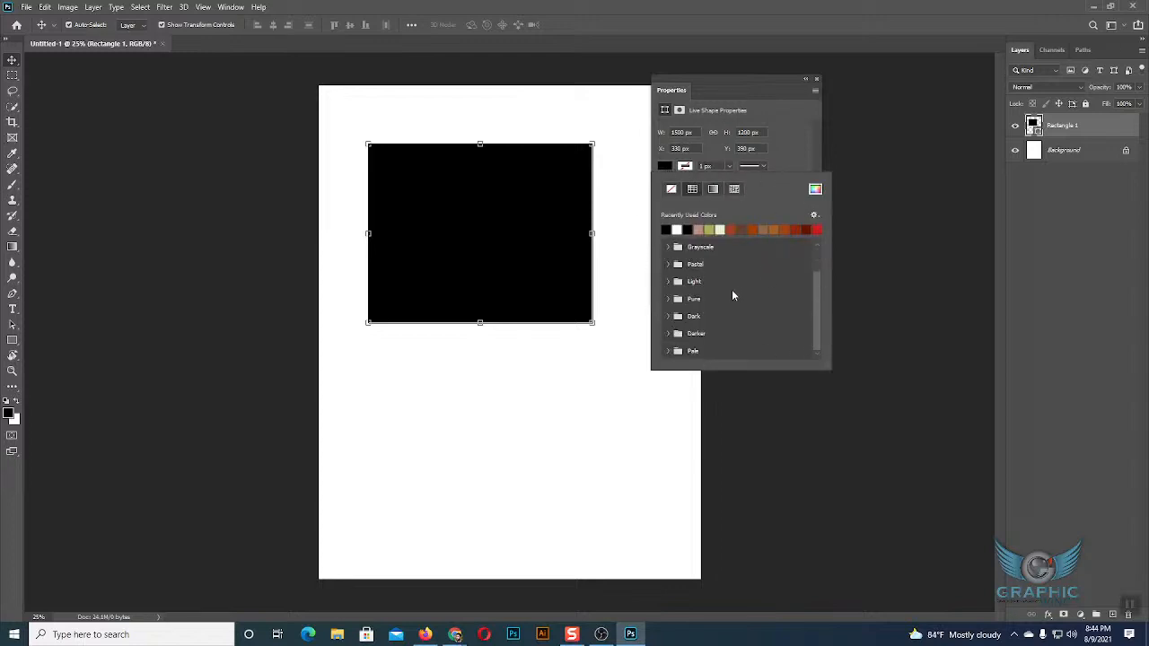
pyautogui.scroll(2, 695, 260)
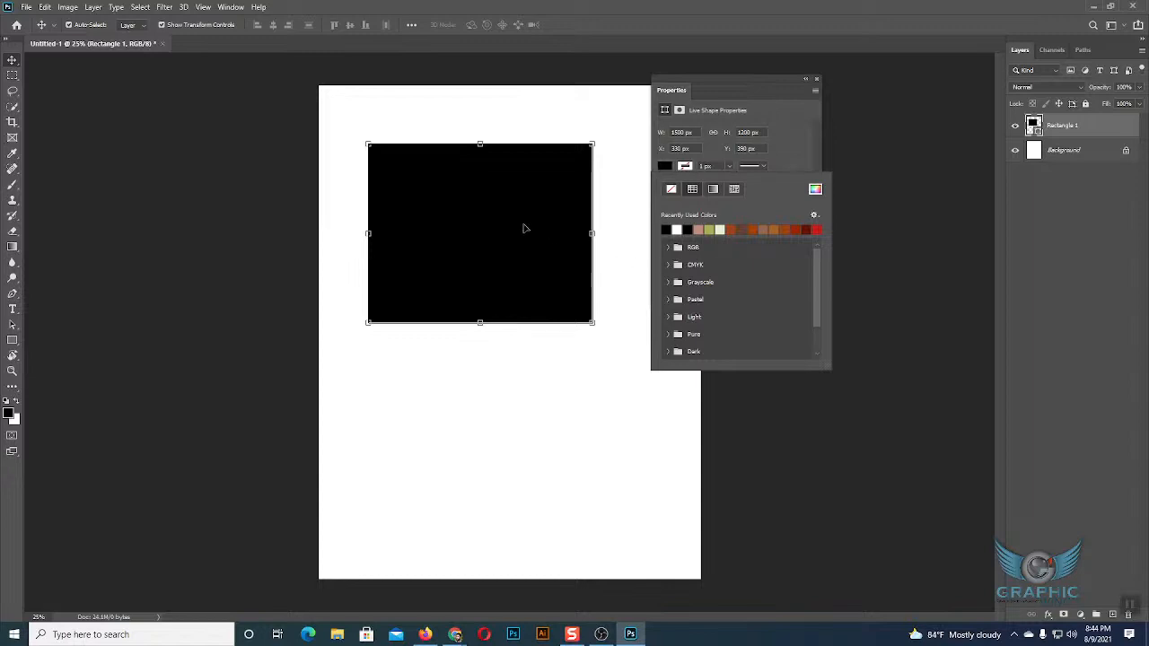
pyautogui.click(664, 167)
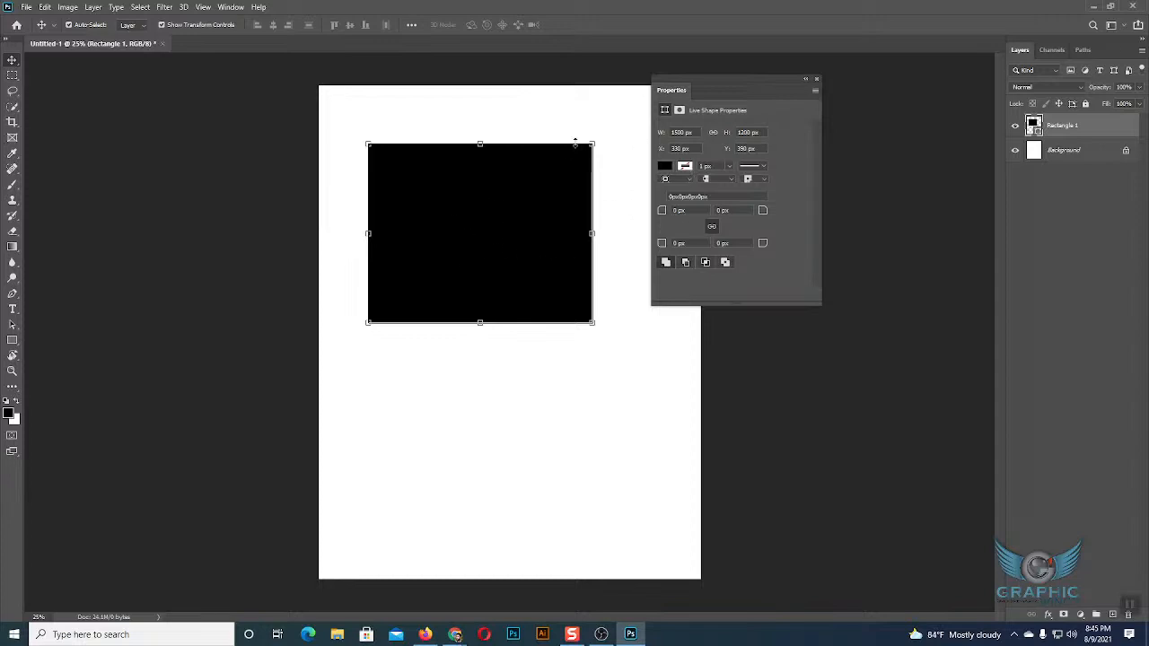
# Look at the rectangle's stroke color swatches and its stroke width setting.
pyautogui.click(683, 168)
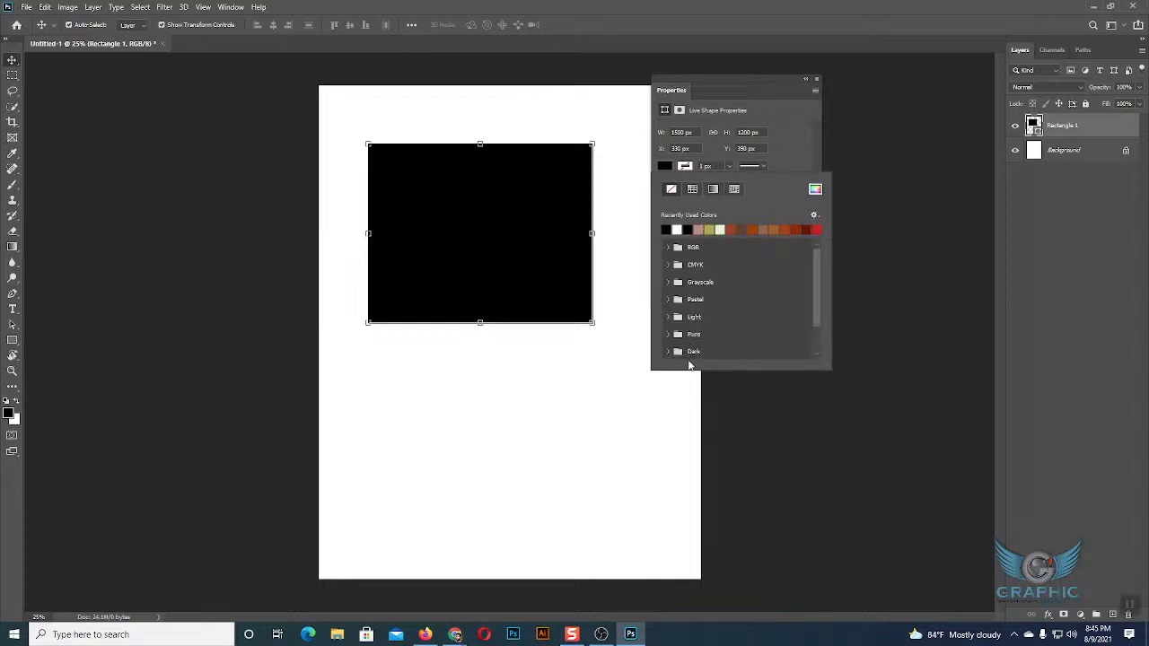
pyautogui.click(689, 169)
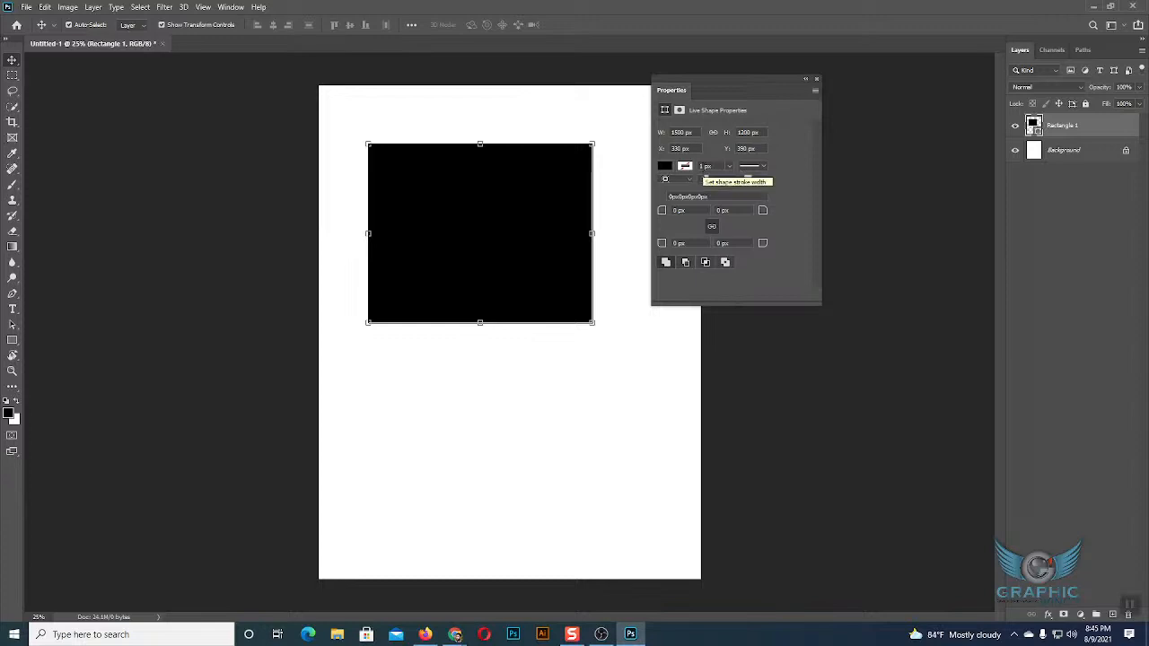
pyautogui.click(706, 167)
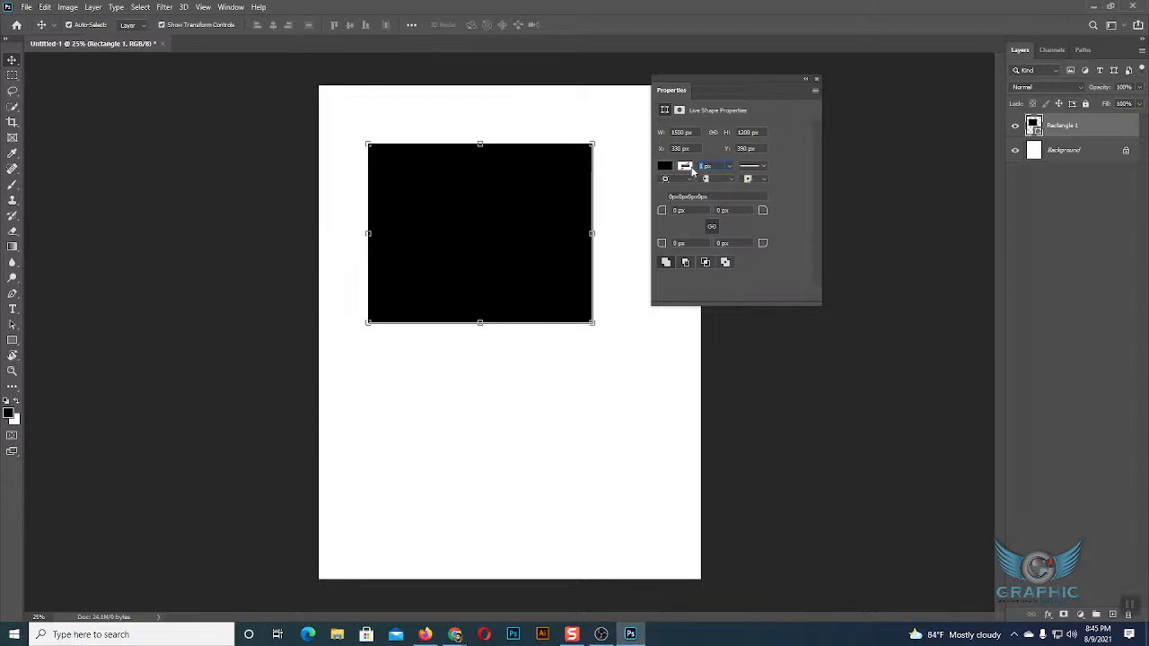
pyautogui.click(686, 167)
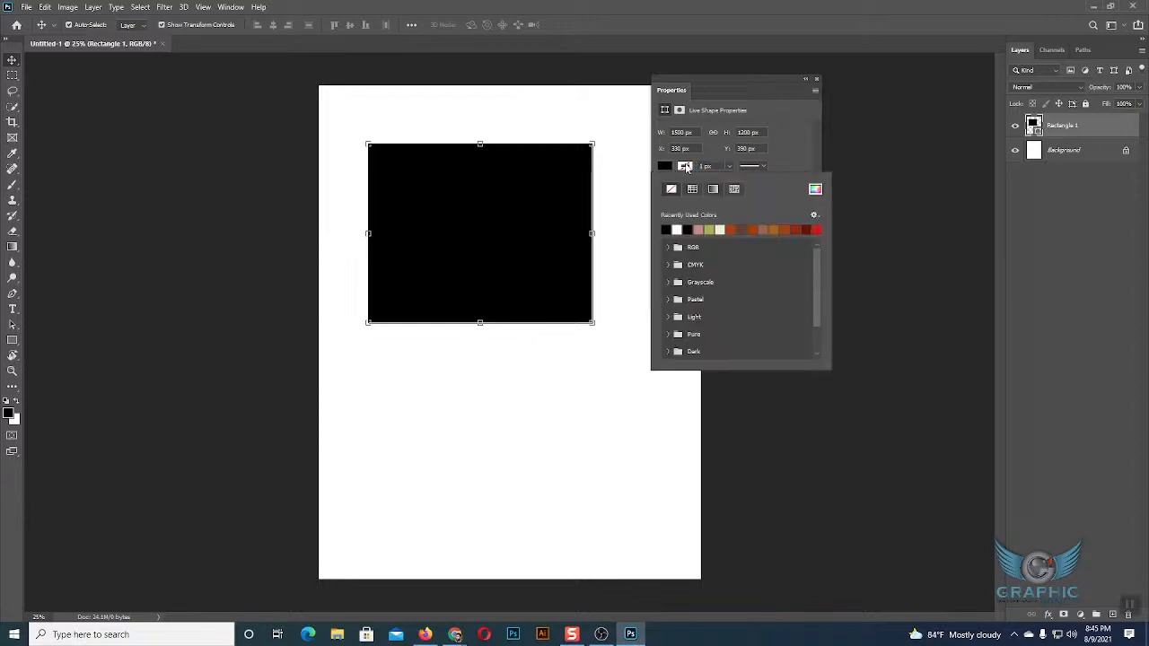
pyautogui.click(724, 164)
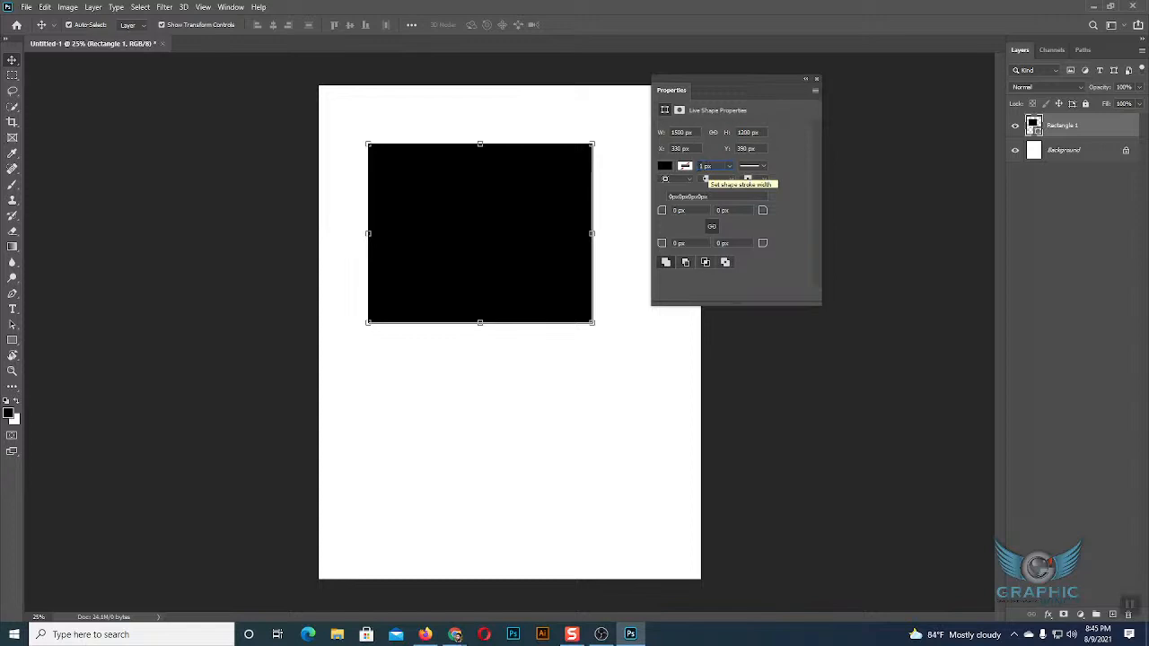
# Try the dashed and dotted stroke types on the rectangle, then set it back to a solid line.
pyautogui.click(764, 168)
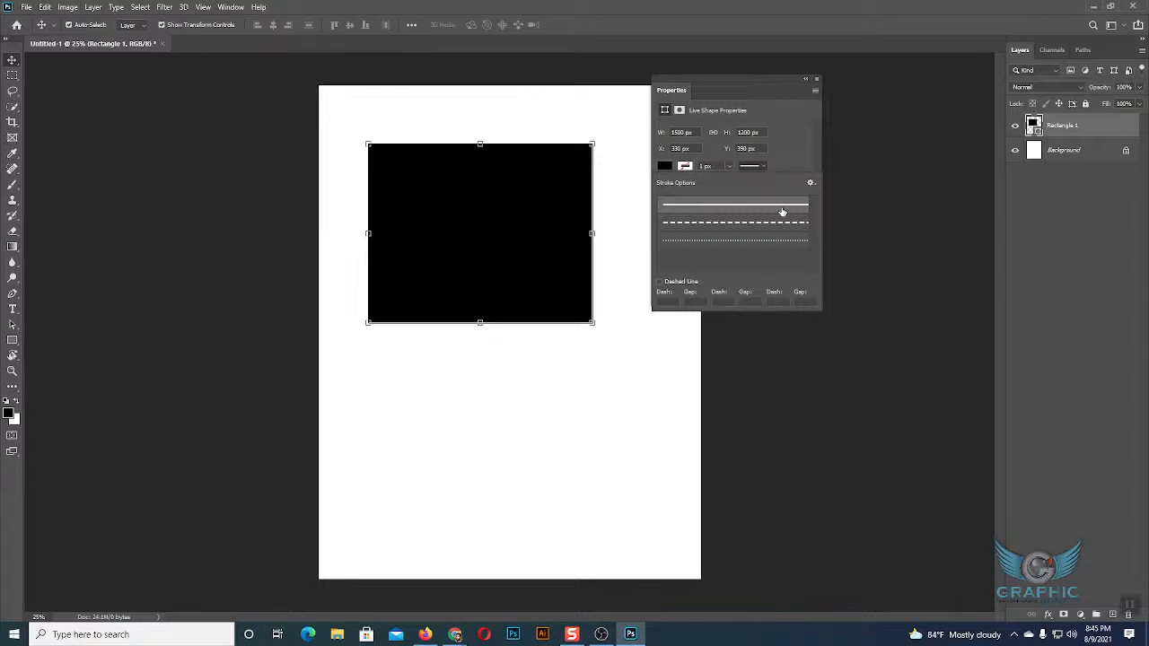
pyautogui.click(738, 224)
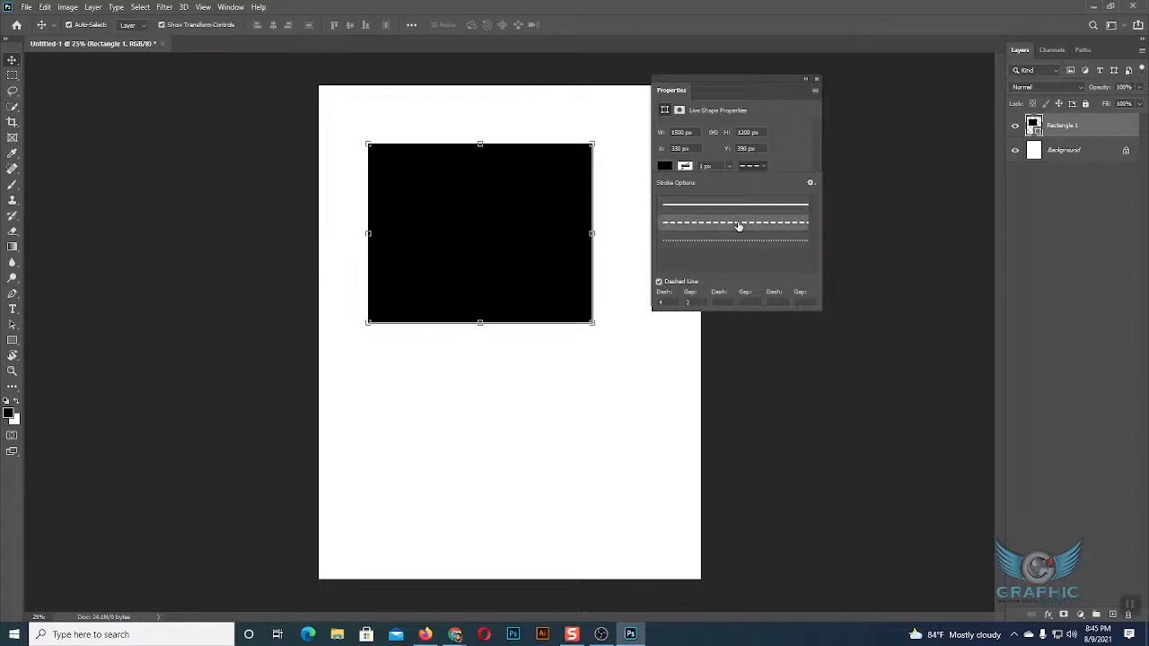
pyautogui.click(739, 240)
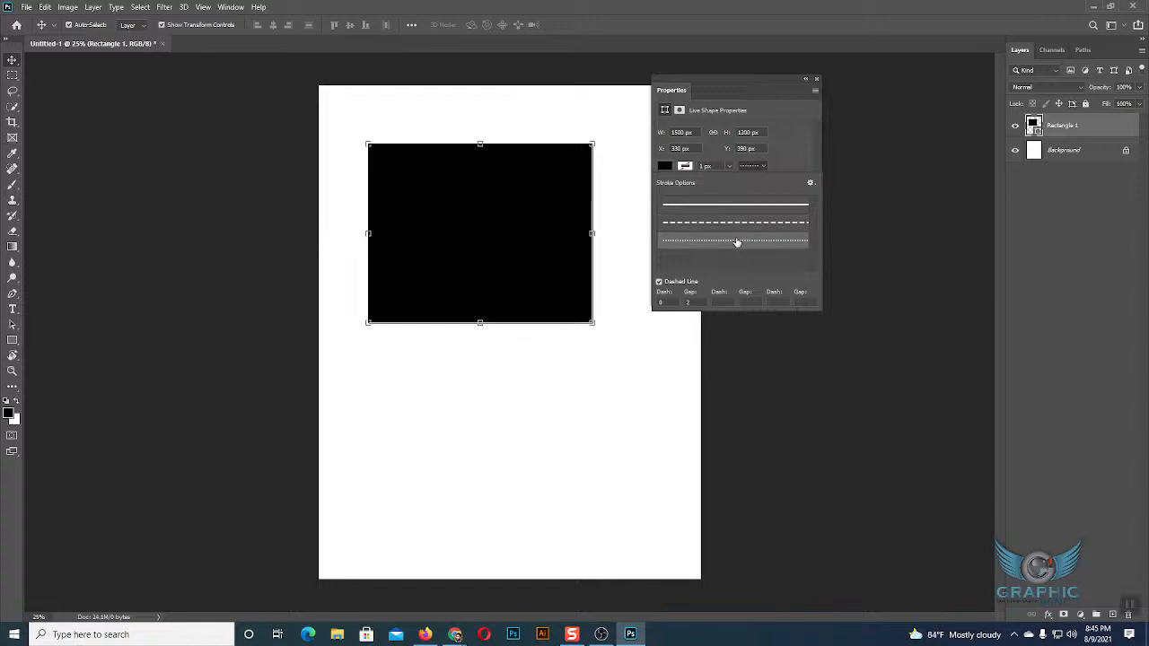
pyautogui.click(723, 205)
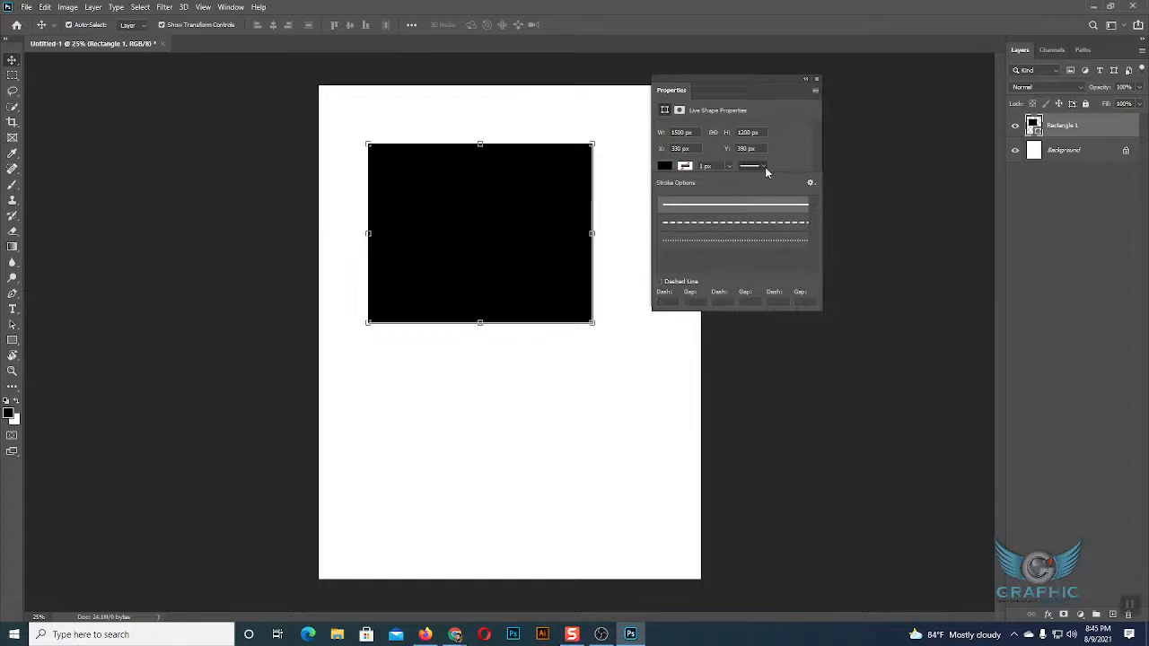
pyautogui.click(763, 169)
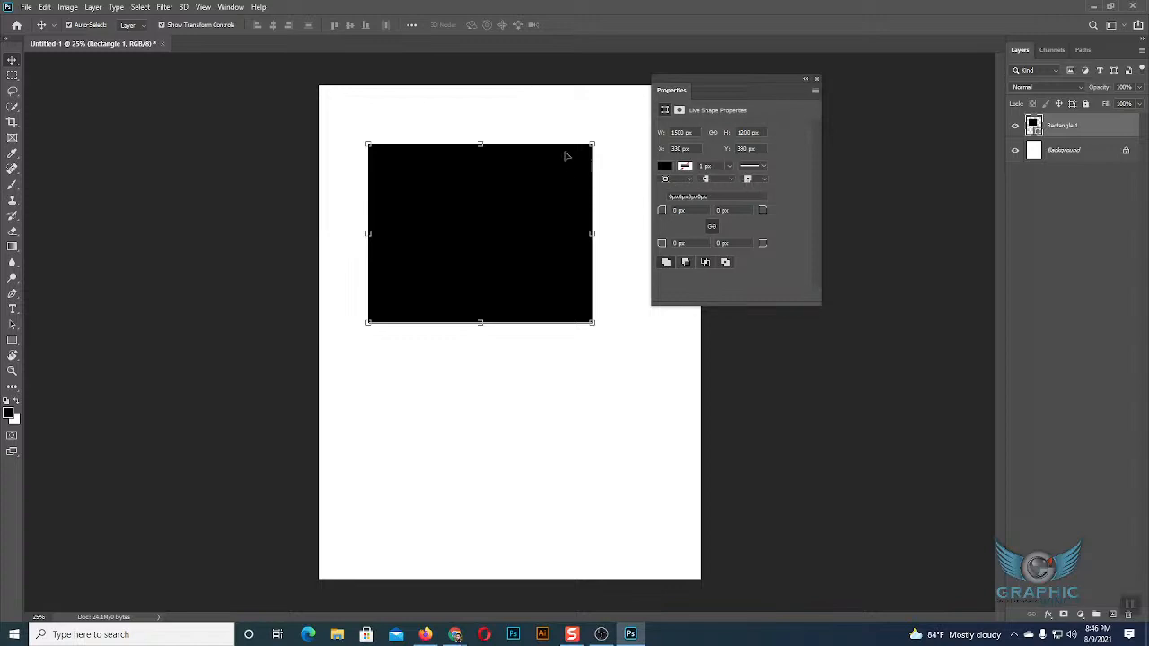
# Remove the rectangle's fill and give it a black stroke.
pyautogui.click(665, 167)
pyautogui.click(671, 189)
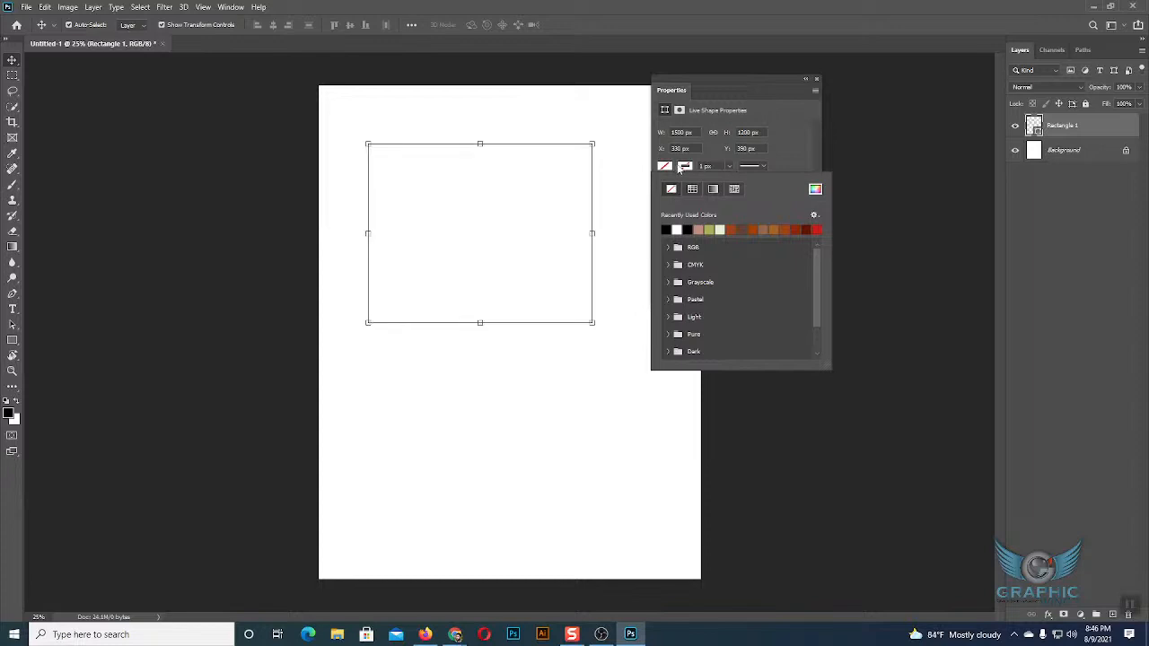
pyautogui.click(689, 165)
pyautogui.click(690, 164)
pyautogui.click(690, 165)
pyautogui.click(670, 230)
pyautogui.click(685, 168)
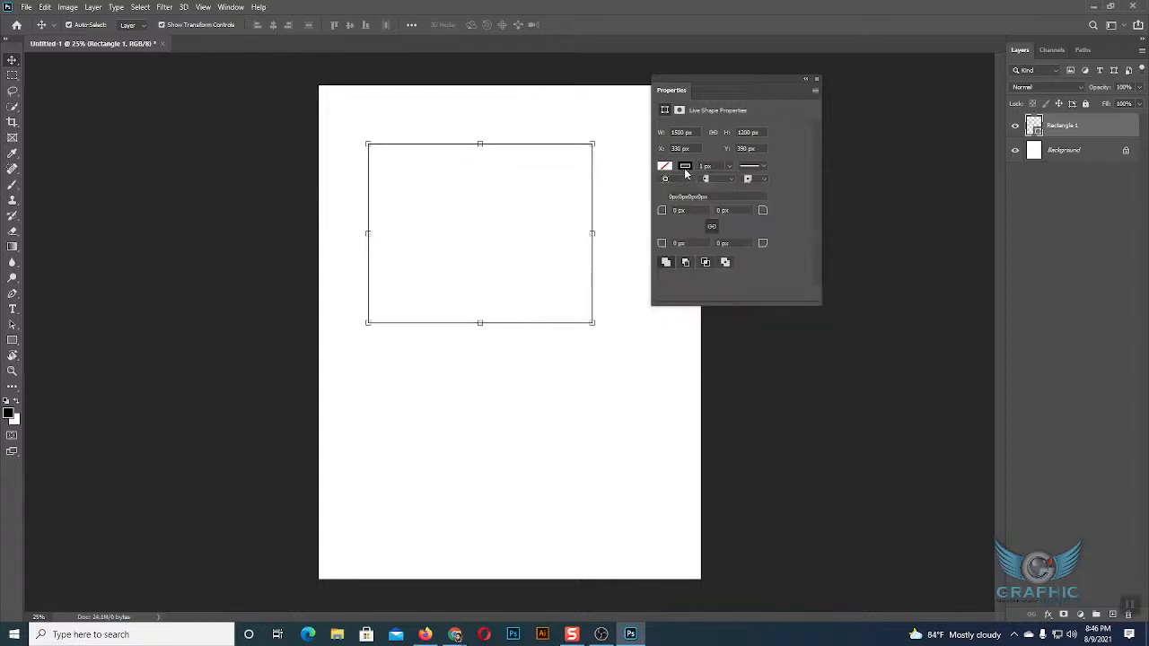
# Thicken the rectangle's stroke to 37.43 px.
pyautogui.click(730, 167)
pyautogui.moveTo(731, 181); pyautogui.dragTo(739, 186)
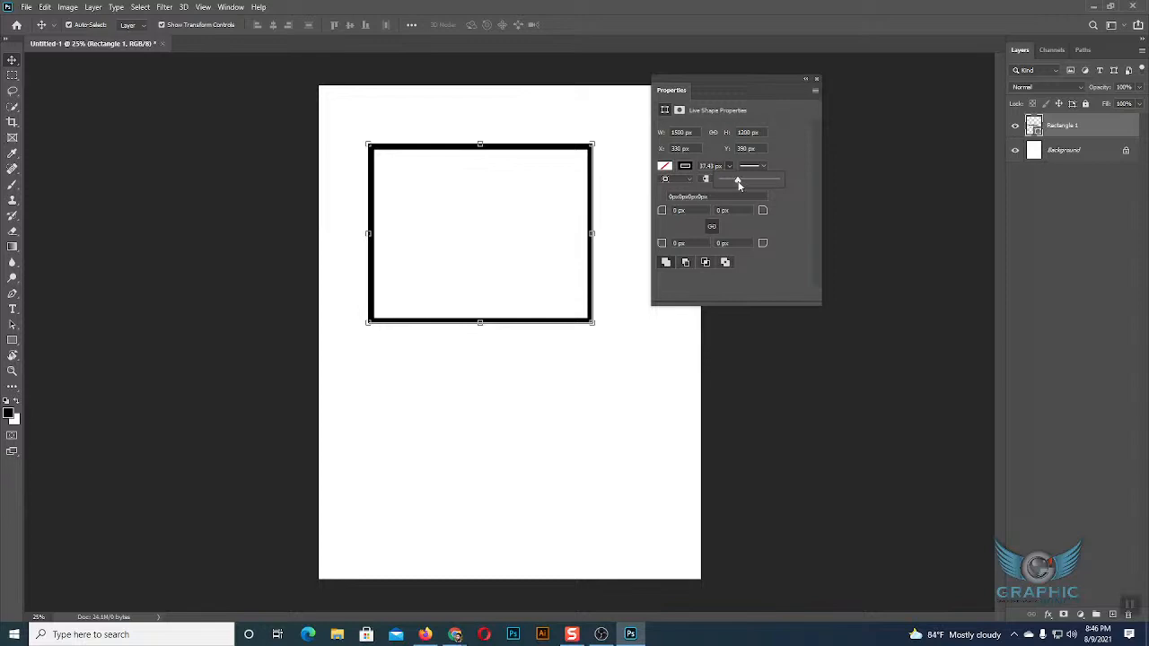
pyautogui.click(730, 168)
pyautogui.moveTo(730, 180); pyautogui.dragTo(730, 181)
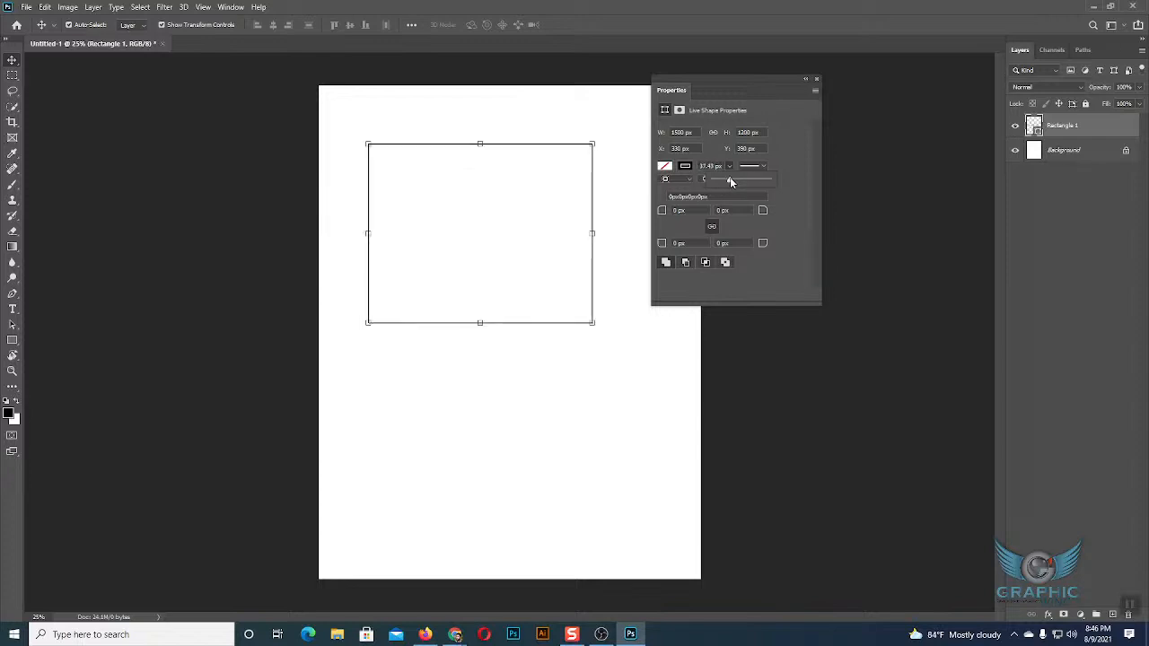
pyautogui.click(730, 167)
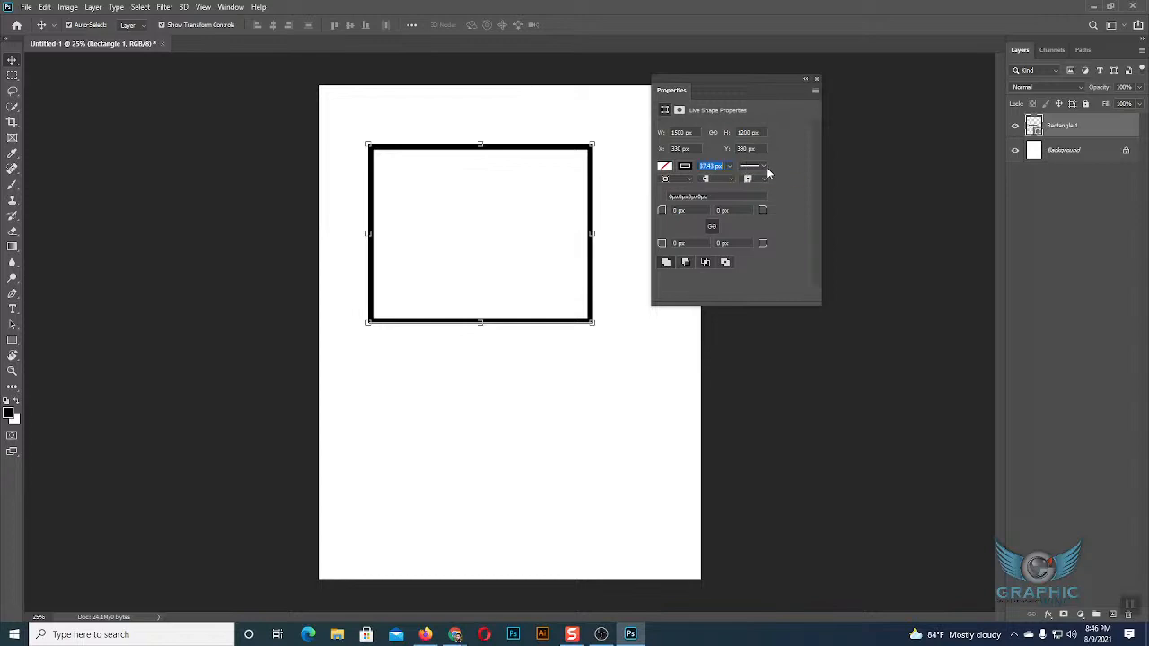
# Try the dashed stroke type and the dotted one on the rectangle's thick outline.
pyautogui.click(765, 170)
pyautogui.click(765, 170)
pyautogui.hotkey('ctrl', '+')
pyautogui.hotkey('ctrl', '+')
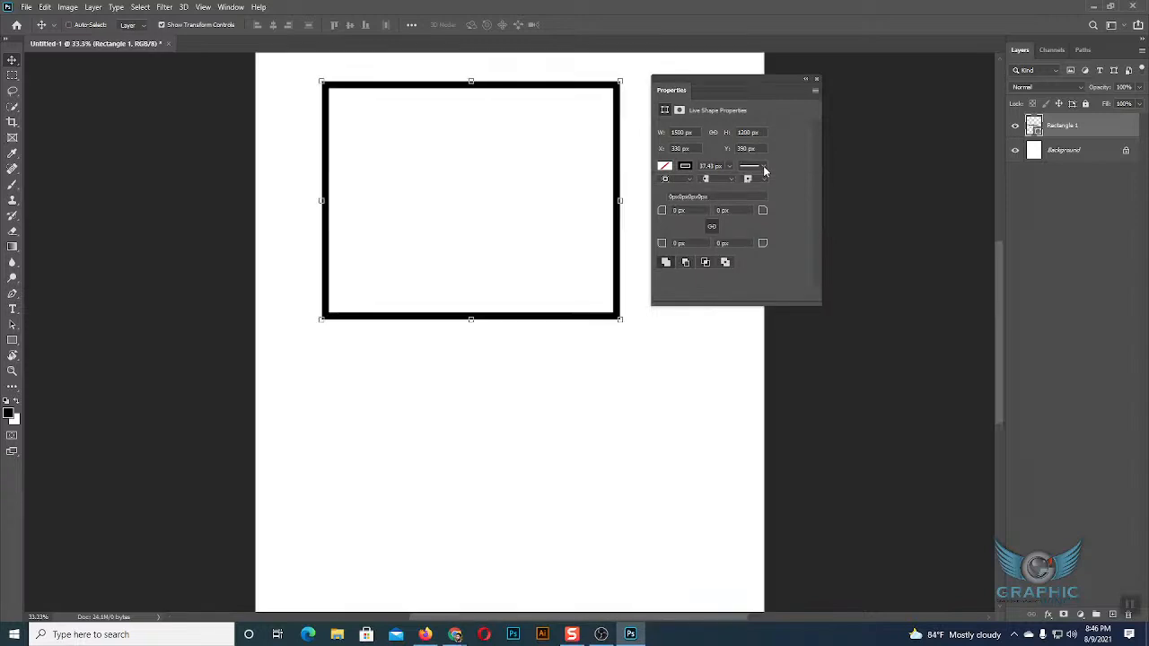
pyautogui.scroll(4, 770, 171)
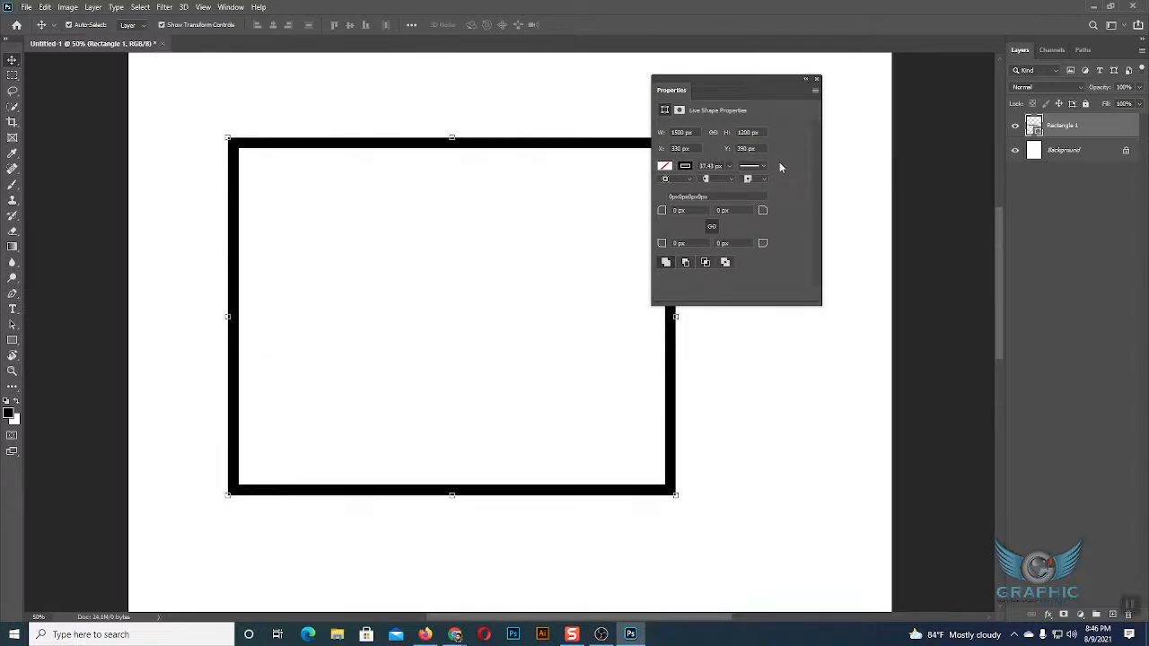
pyautogui.click(765, 169)
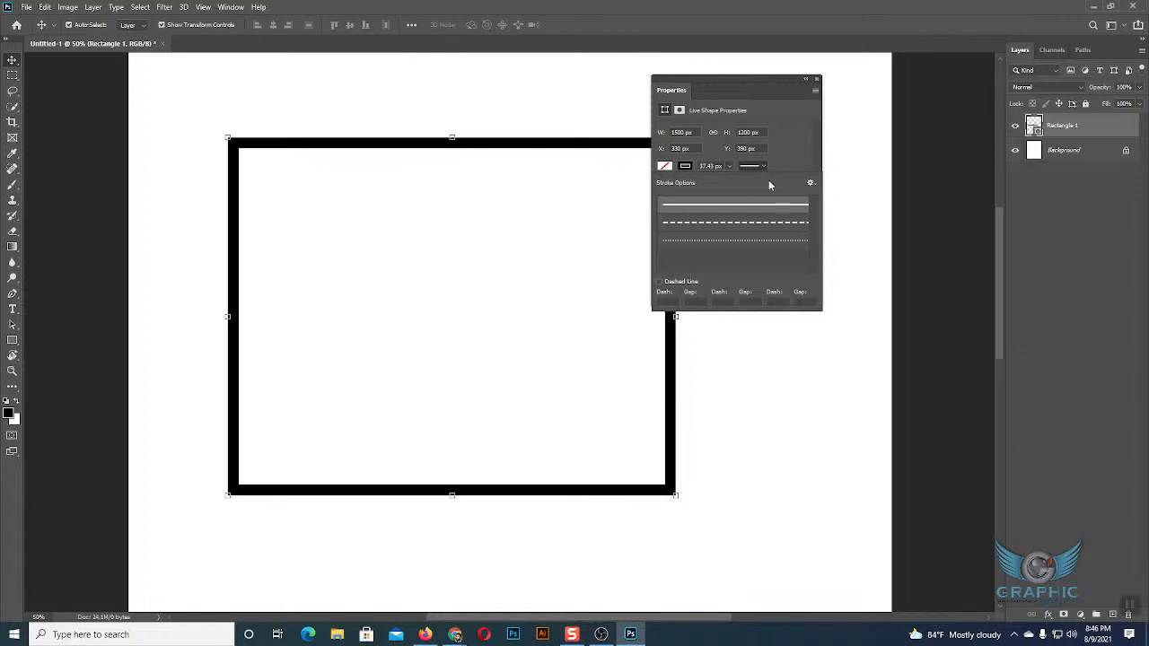
pyautogui.click(735, 224)
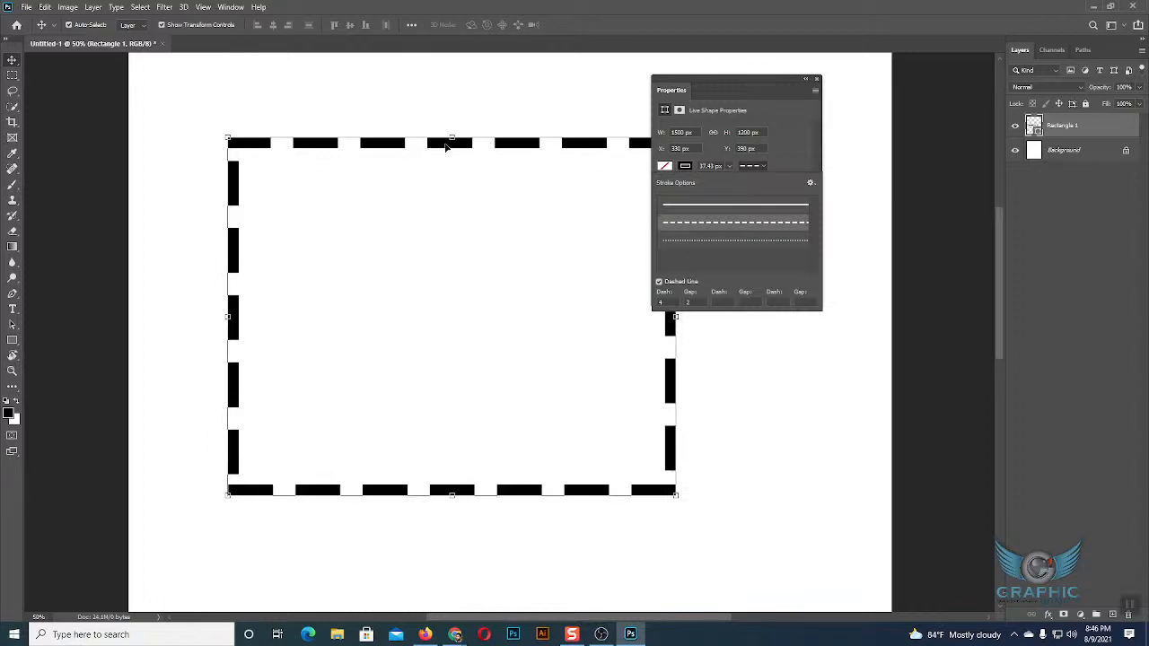
pyautogui.click(721, 241)
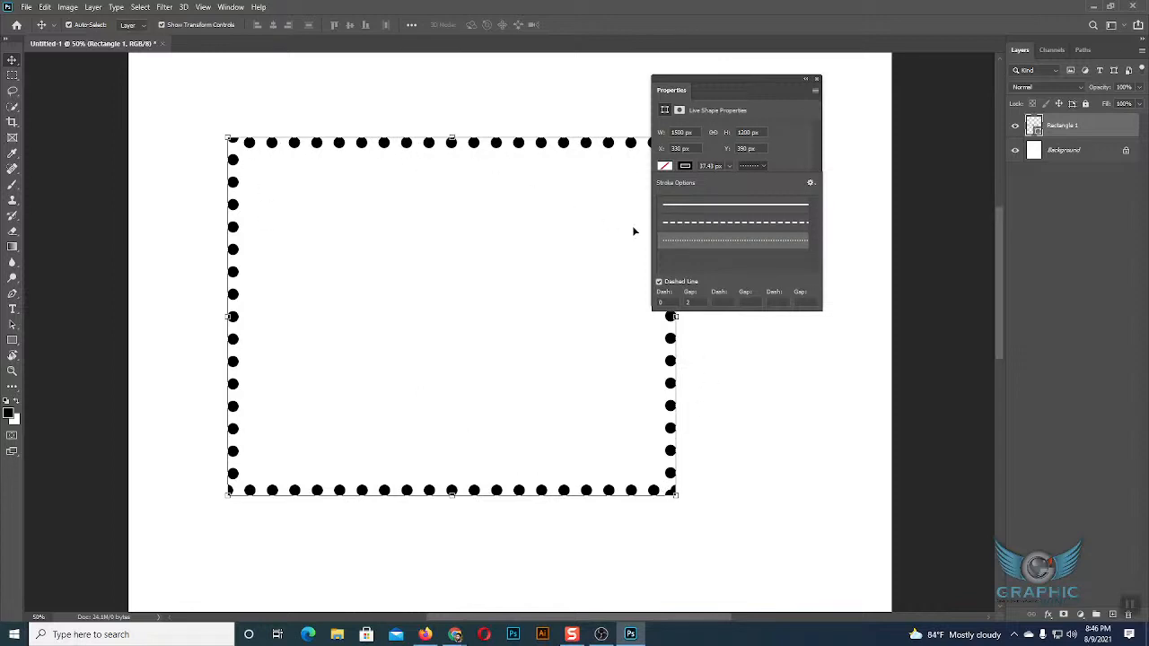
# Try a dash length of 10 and a gap of 20 on the dotted outline, then return it to a solid line.
pyautogui.click(690, 301)
pyautogui.write('2')
pyautogui.write('1')
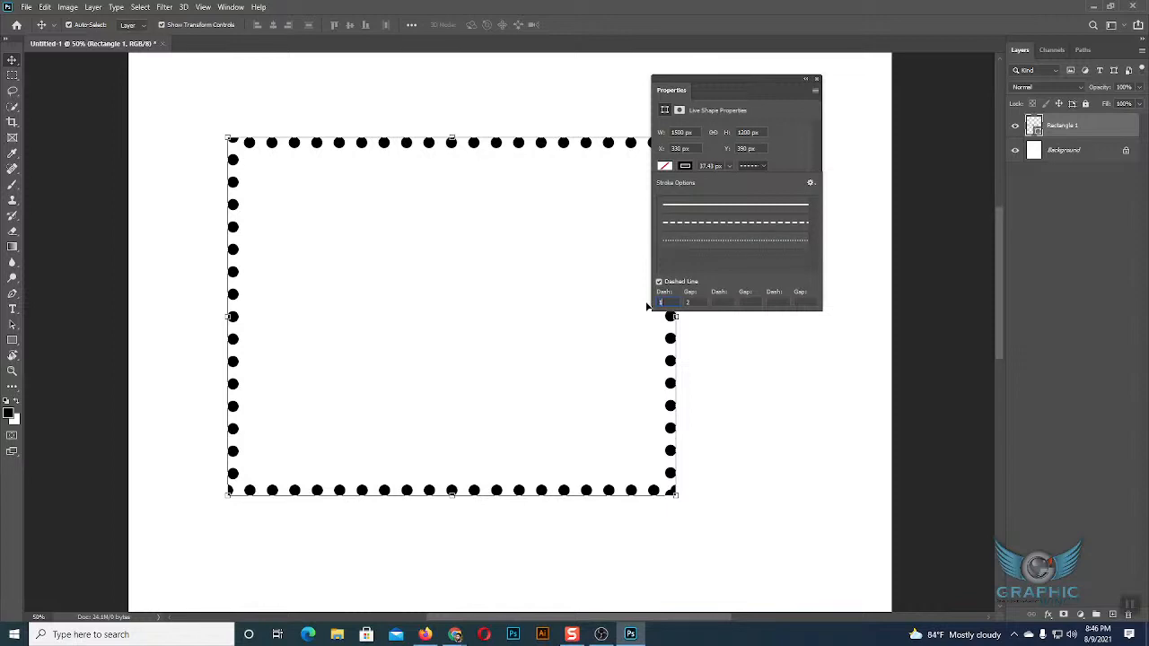
pyautogui.write('0')
pyautogui.press('Return')
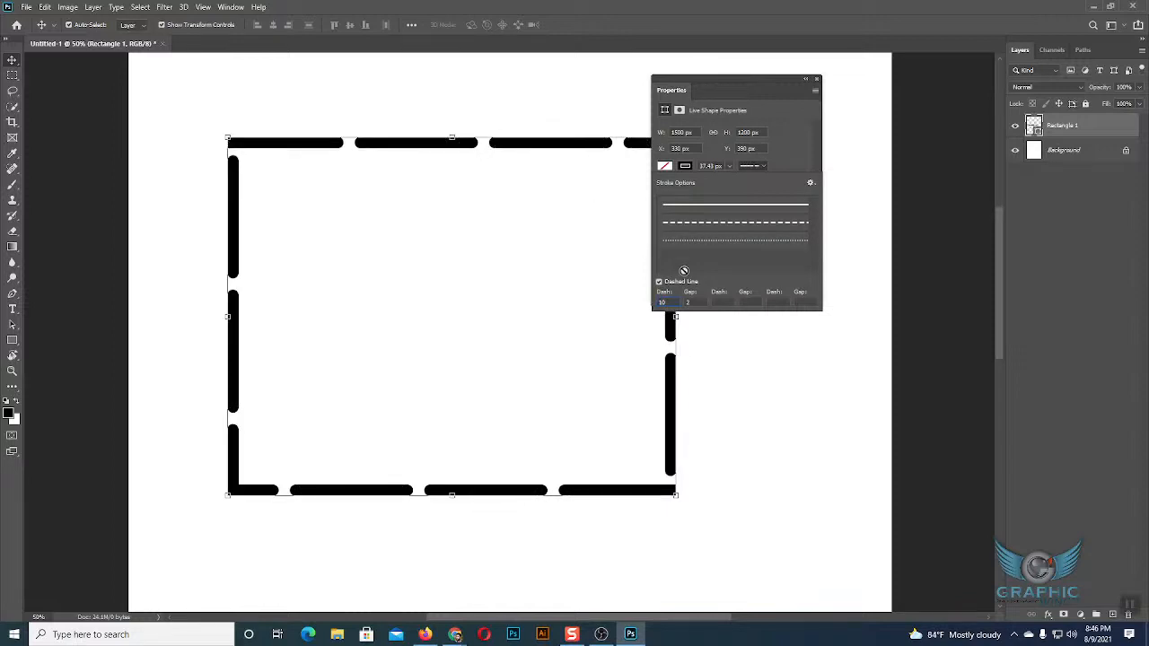
pyautogui.moveTo(689, 303); pyautogui.dragTo(677, 302)
pyautogui.write('20')
pyautogui.press('Return')
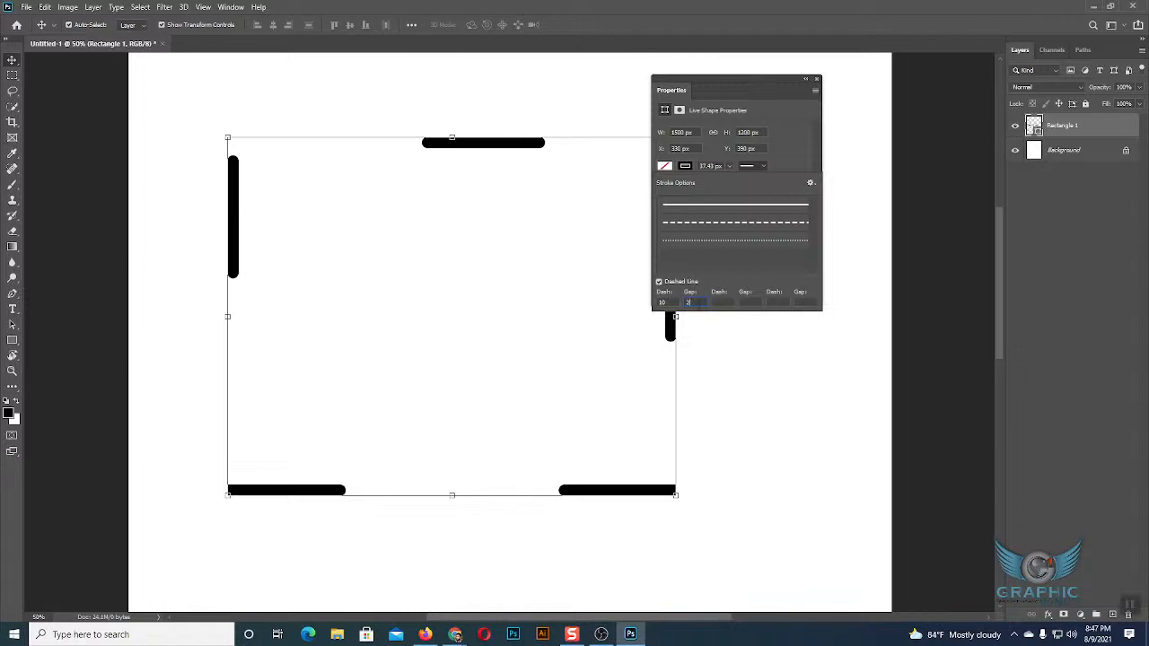
pyautogui.moveTo(671, 304); pyautogui.dragTo(657, 304)
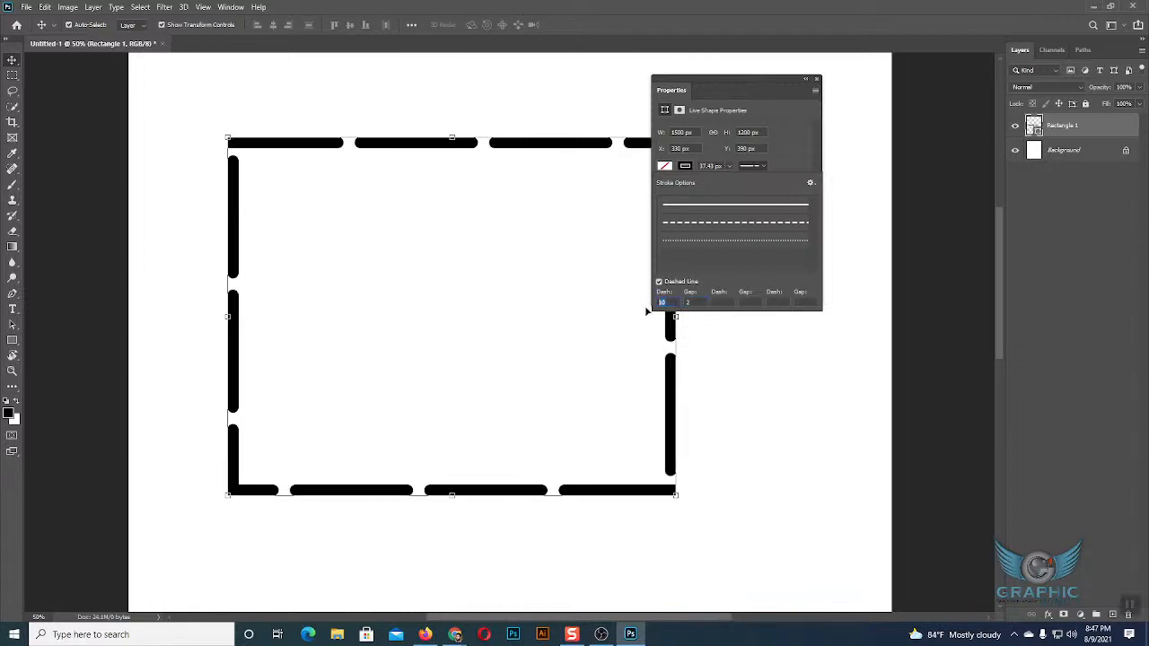
pyautogui.click(707, 212)
pyautogui.click(764, 170)
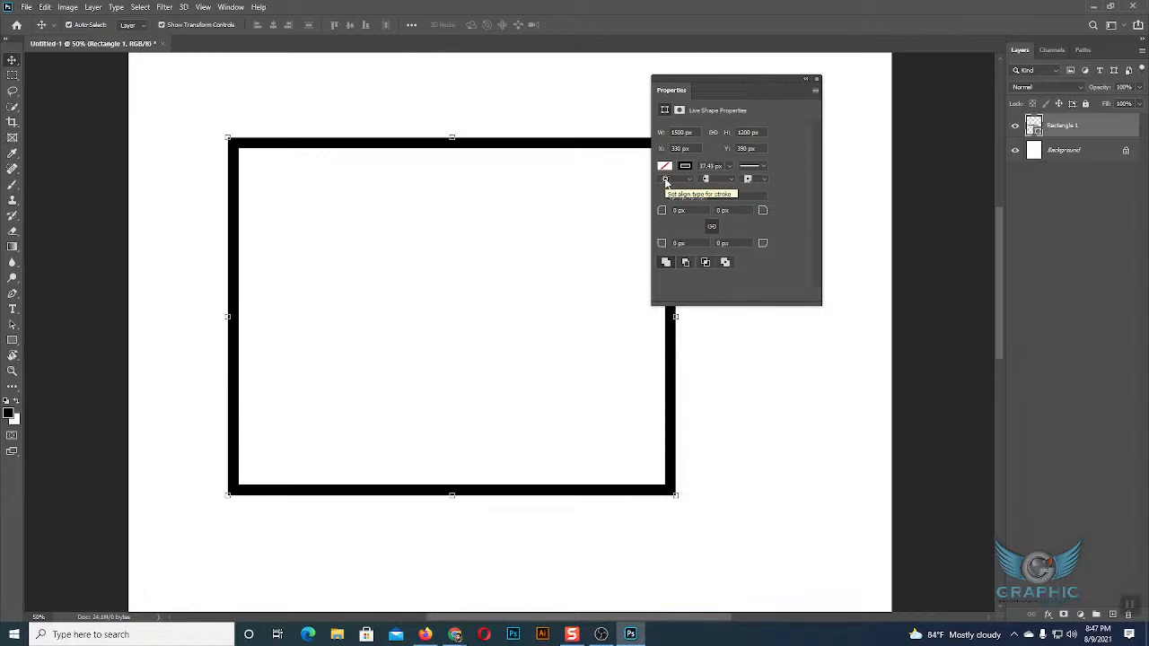
# Draw a thin horizontal line above the rectangle with the Line tool and deselect it.
pyautogui.scroll(1, 666, 182)
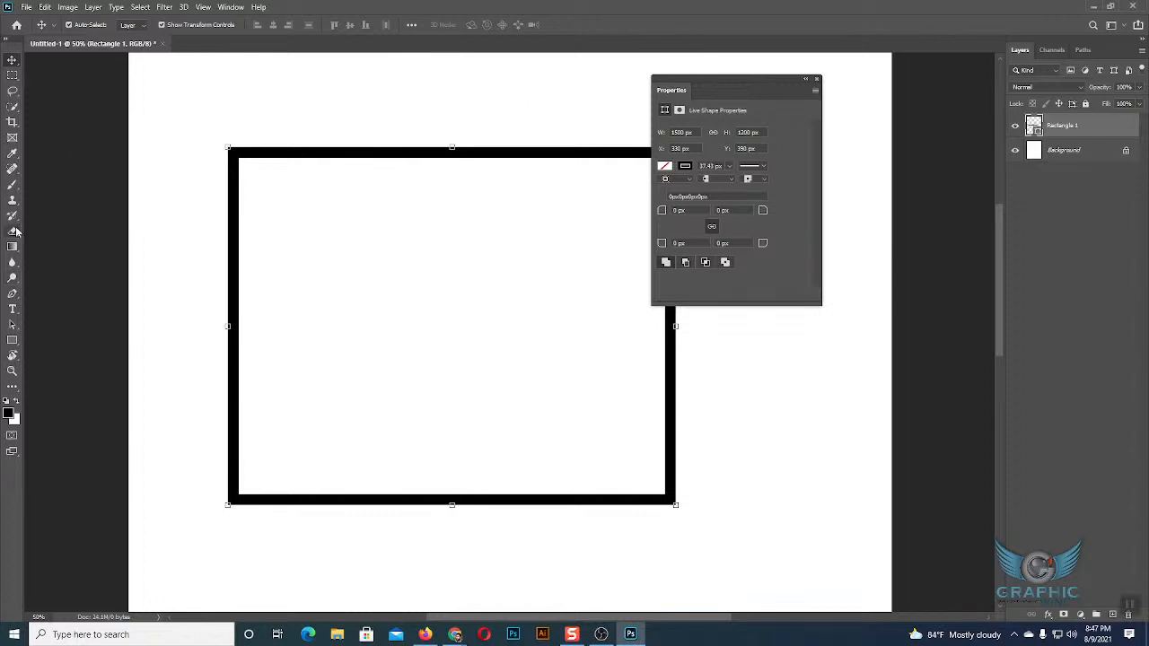
pyautogui.click(12, 341)
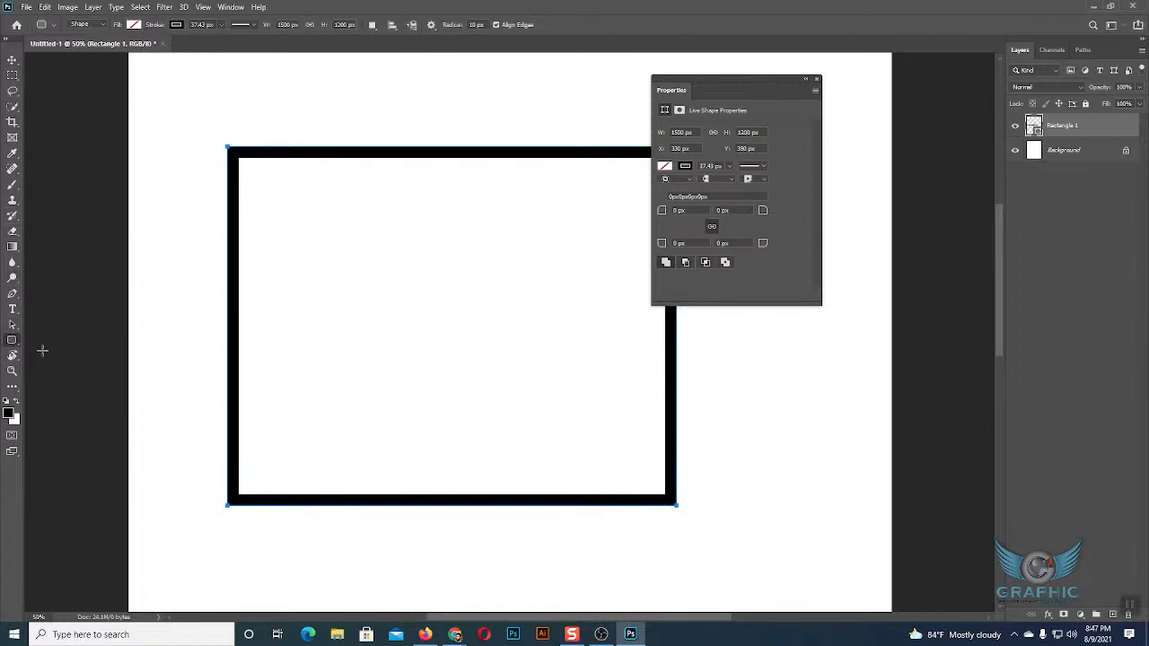
pyautogui.rightClick(11, 340)
pyautogui.click(54, 385)
pyautogui.moveTo(232, 99); pyautogui.dragTo(477, 99)
pyautogui.click(12, 61)
pyautogui.click(386, 115)
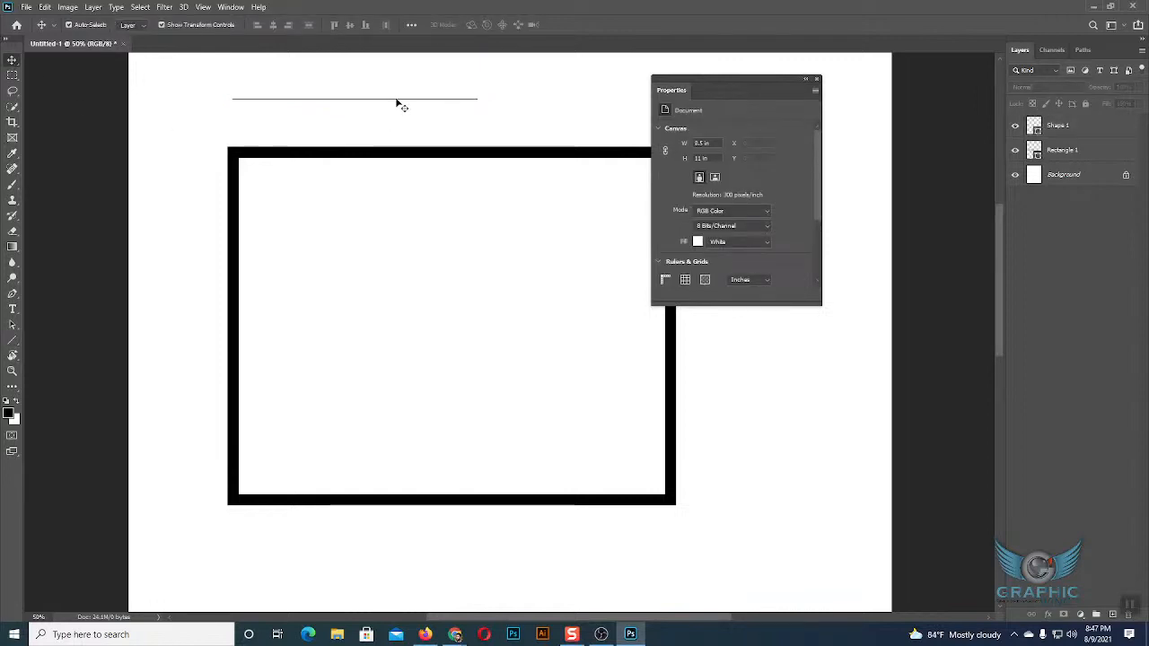
# Draw a small black rectangle about 98 by 33 px on the horizontal line.
pyautogui.click(12, 352)
pyautogui.click(12, 340)
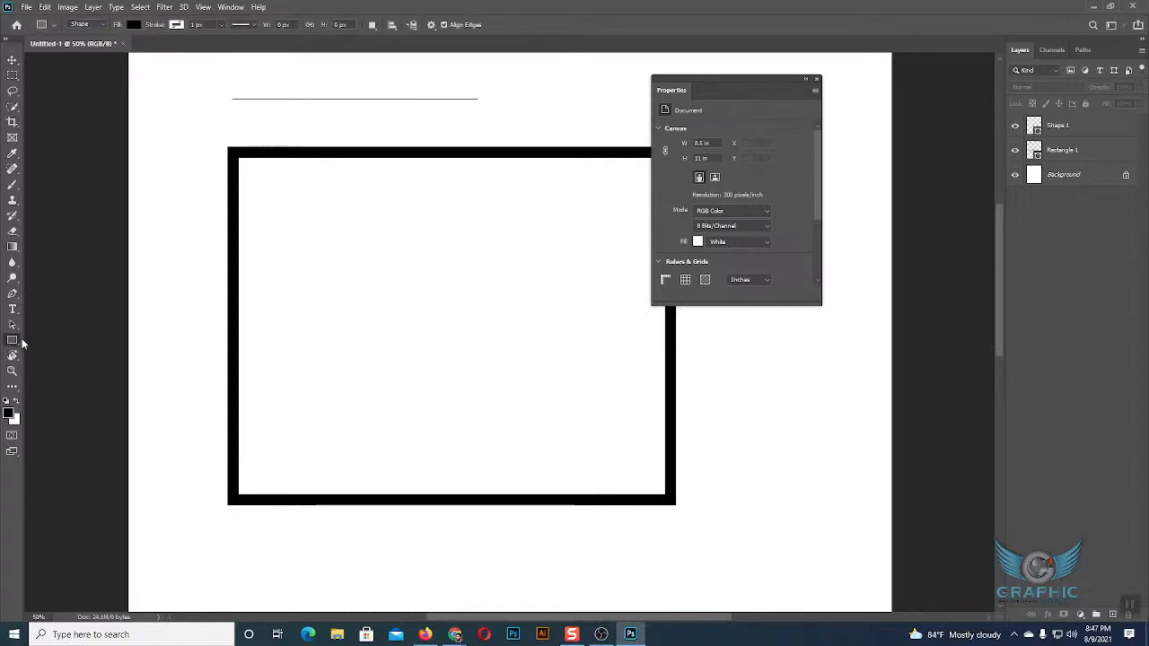
pyautogui.rightClick(17, 343)
pyautogui.click(61, 341)
pyautogui.moveTo(293, 99); pyautogui.dragTo(323, 108)
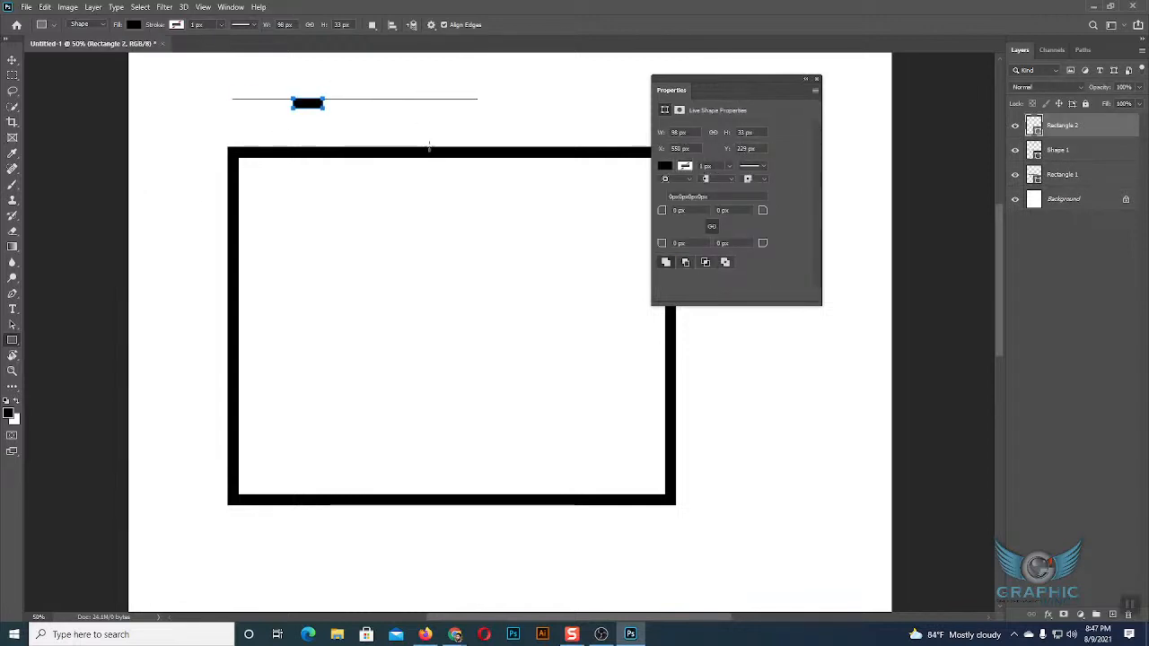
pyautogui.click(12, 59)
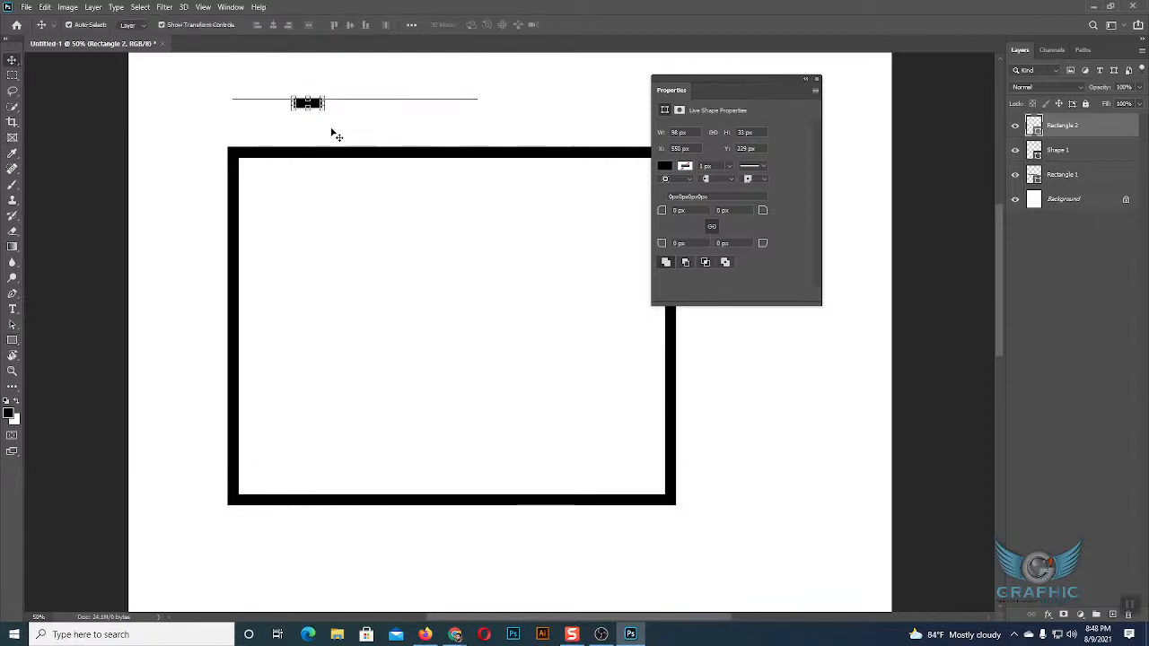
# Scale the small black rectangle up proportionally to about 444 by 150 px.
pyautogui.click(369, 125)
pyautogui.click(318, 104)
pyautogui.hotkey('ctrl', 't')
pyautogui.moveTo(325, 97); pyautogui.dragTo(419, 93)
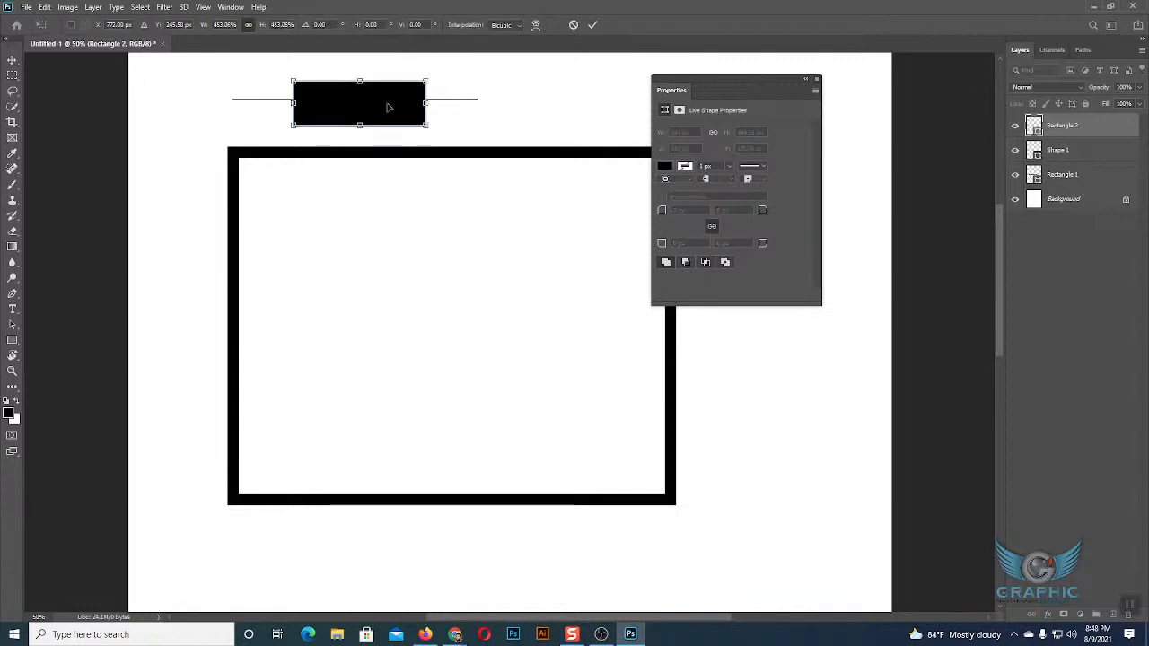
pyautogui.click(593, 24)
# Move the small black rectangle above the line and back over its middle, then delete it.
pyautogui.moveTo(362, 95)
pyautogui.mouseDown()
pyautogui.moveTo(356, 79)
pyautogui.moveTo(359, 92)
pyautogui.mouseUp()
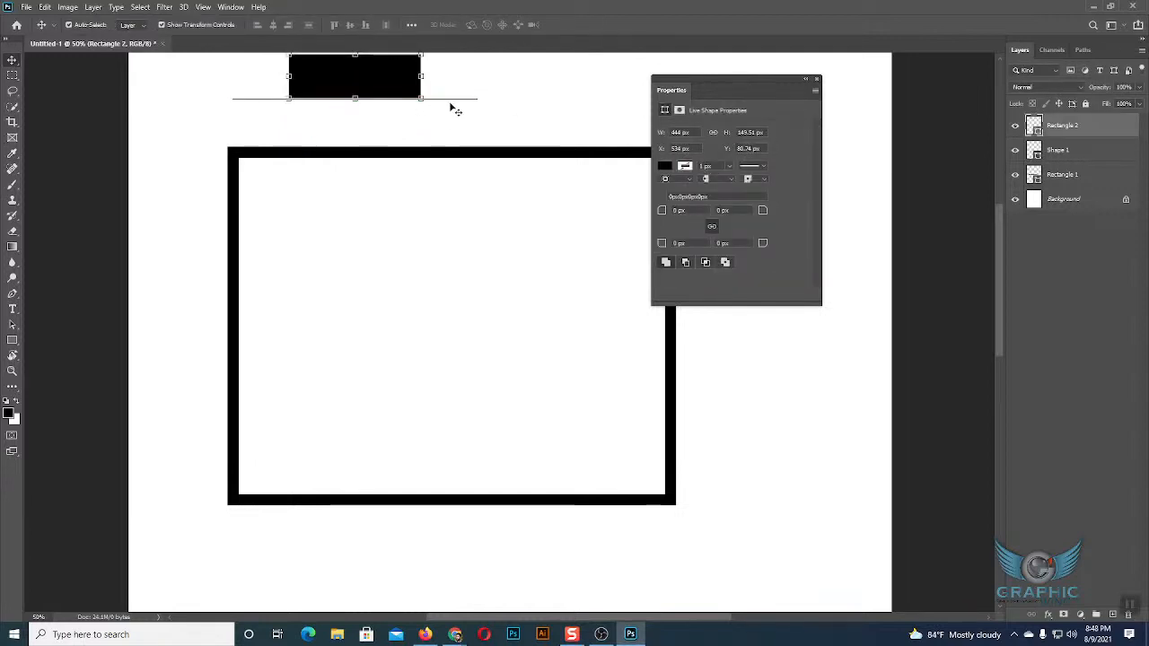
pyautogui.moveTo(372, 80); pyautogui.dragTo(371, 101)
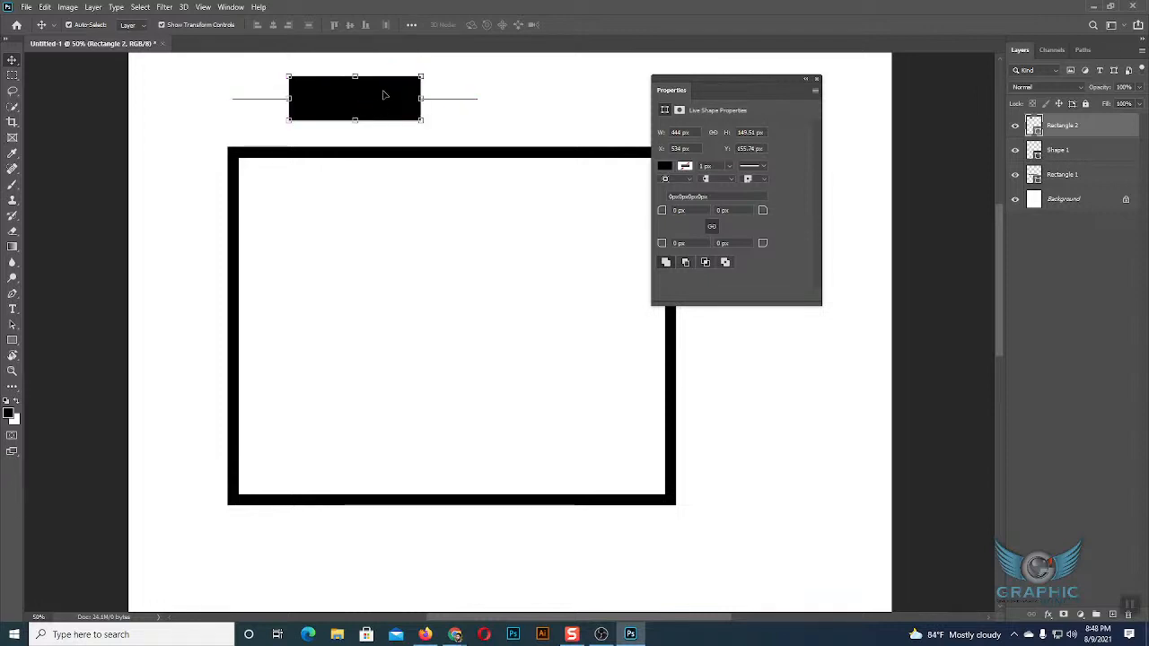
pyautogui.click(455, 113)
pyautogui.click(398, 98)
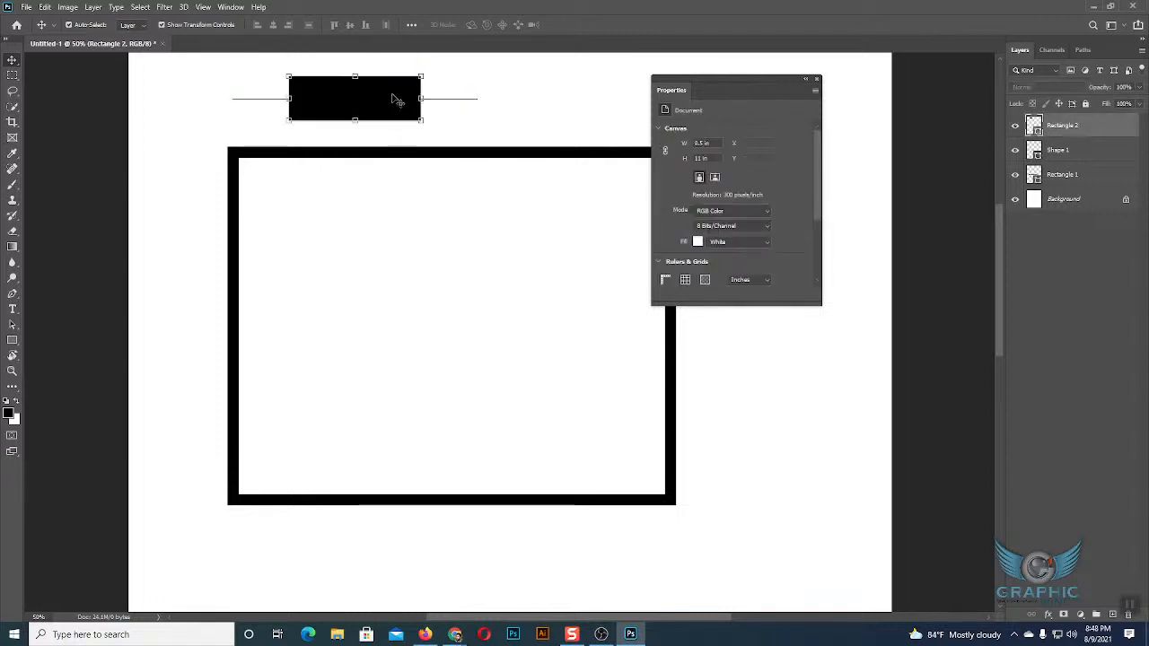
pyautogui.press('Delete')
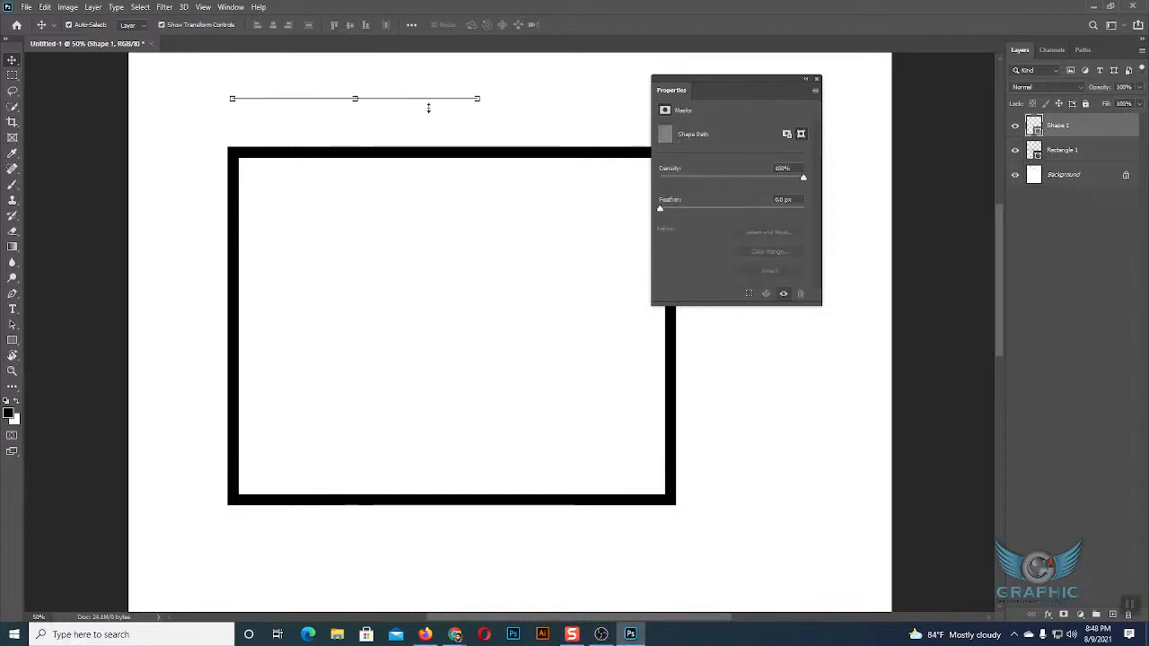
# Try the center and outside stroke alignments on the large rectangle, then set the alignment back to inside.
pyautogui.click(481, 157)
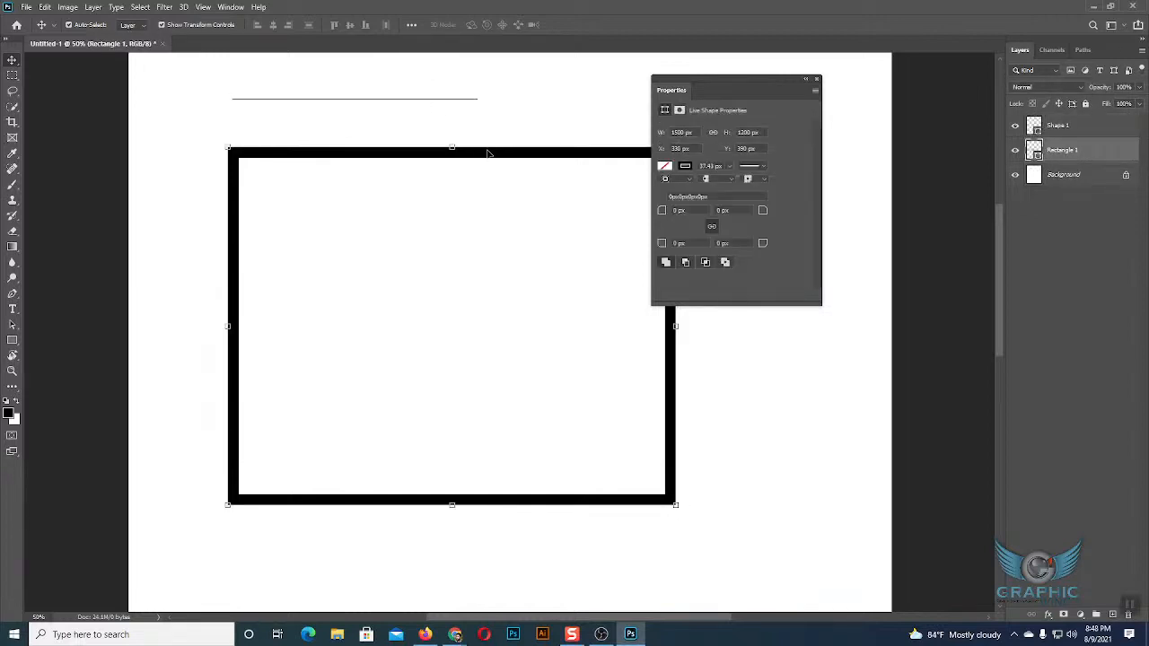
pyautogui.click(424, 105)
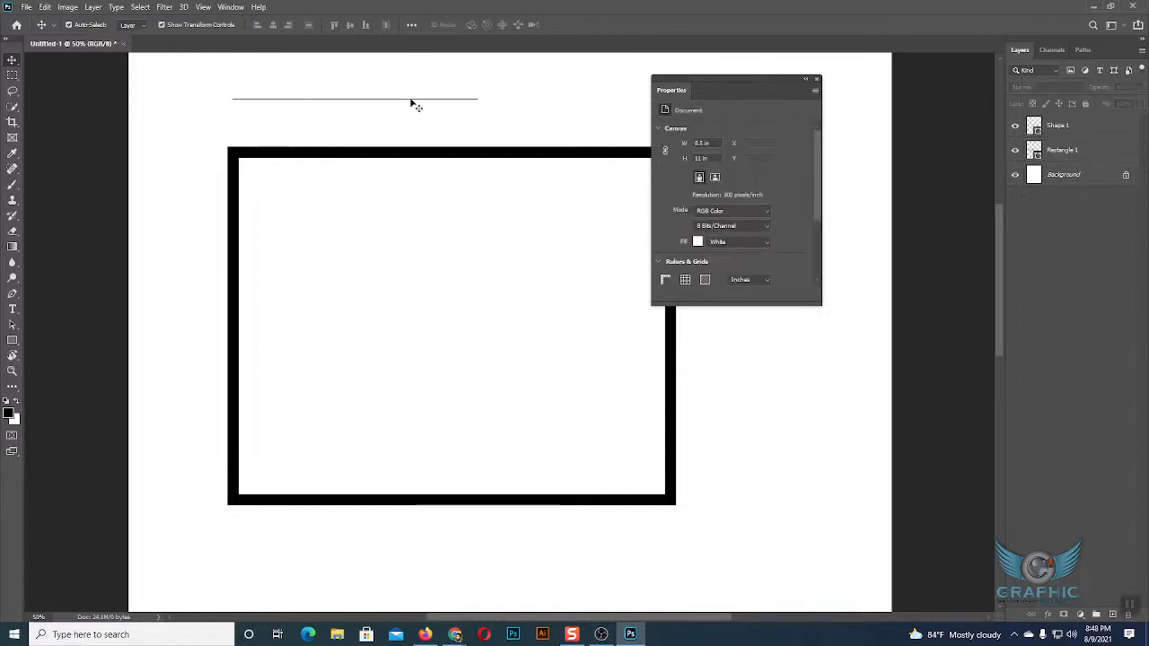
pyautogui.click(475, 150)
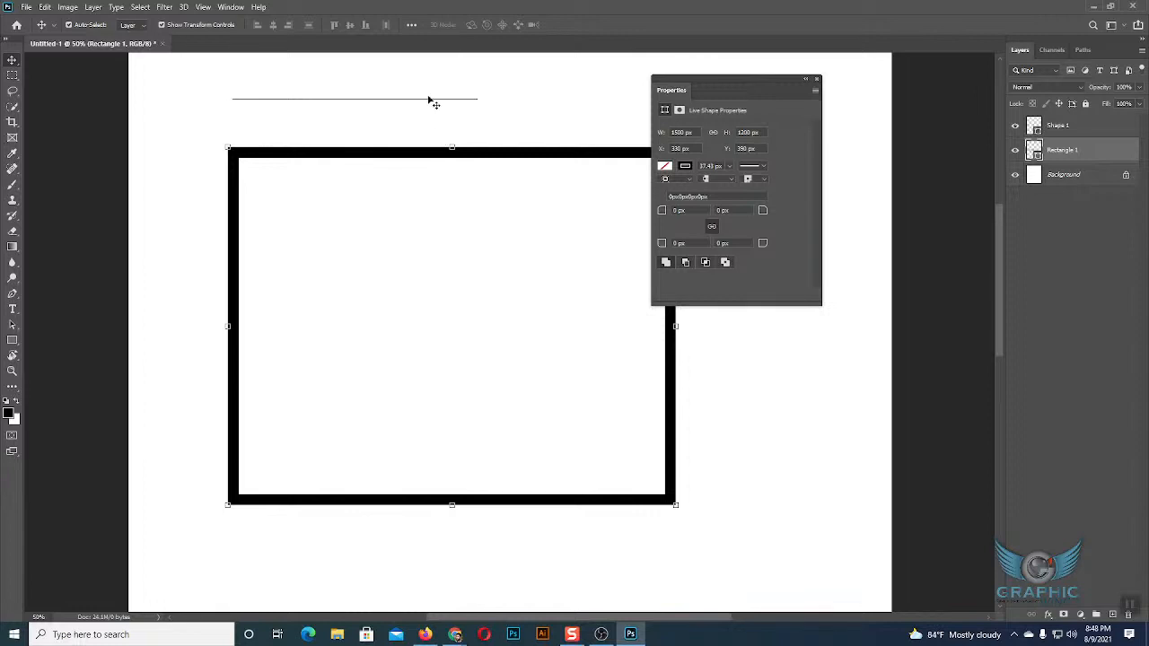
pyautogui.click(681, 179)
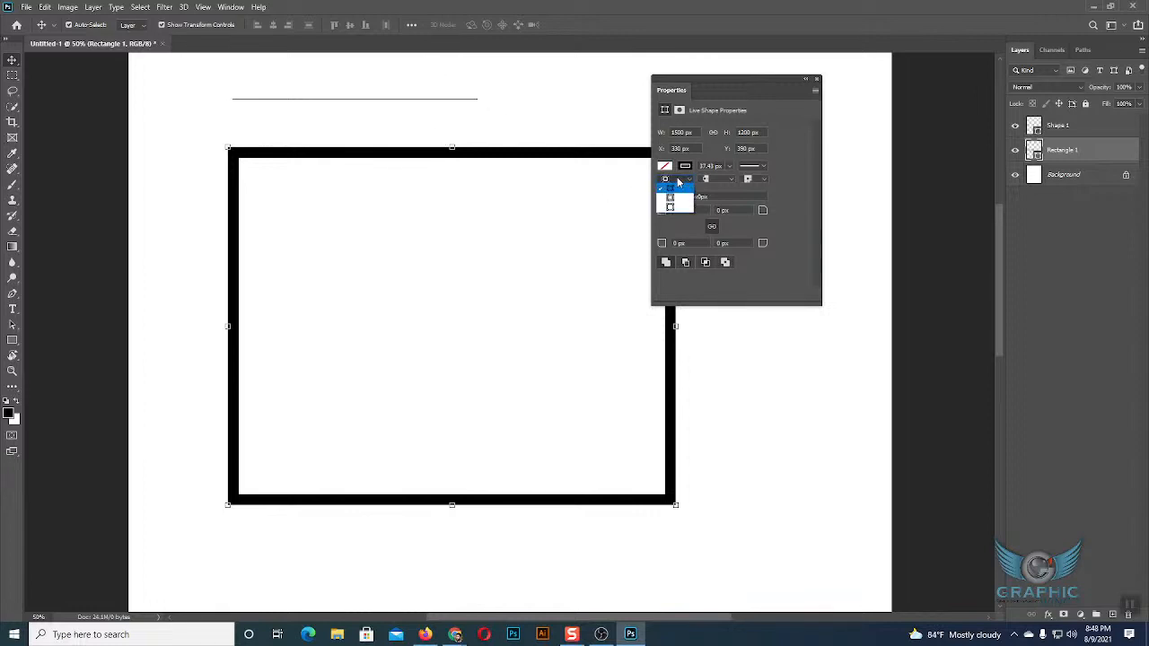
pyautogui.click(675, 197)
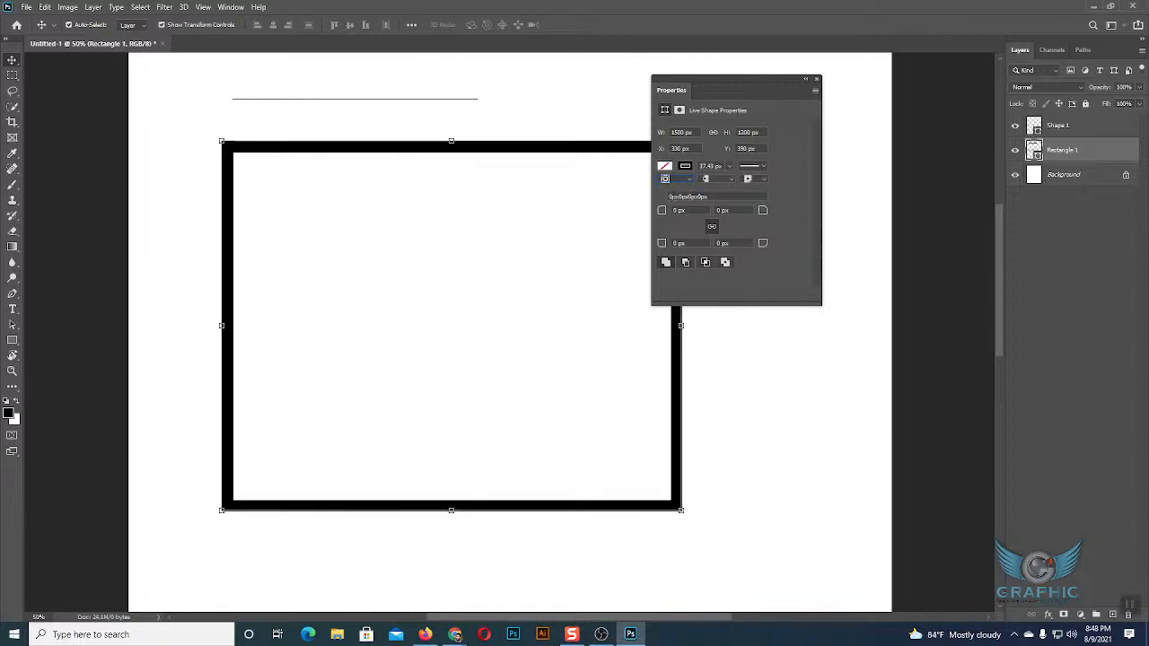
pyautogui.click(672, 180)
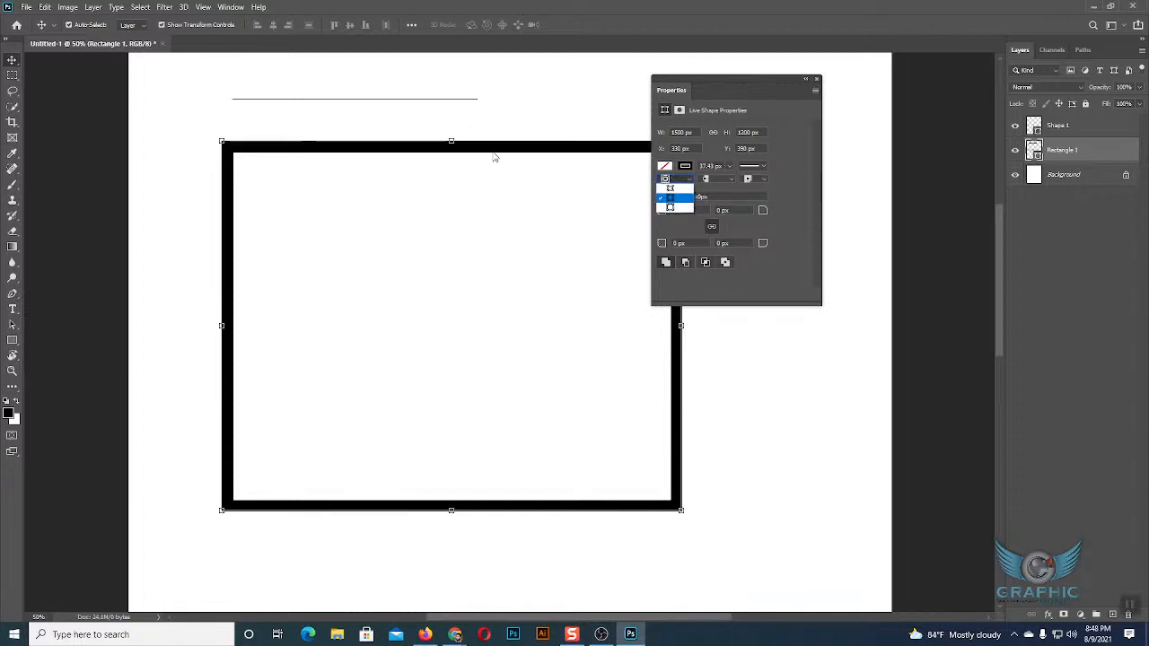
pyautogui.click(671, 207)
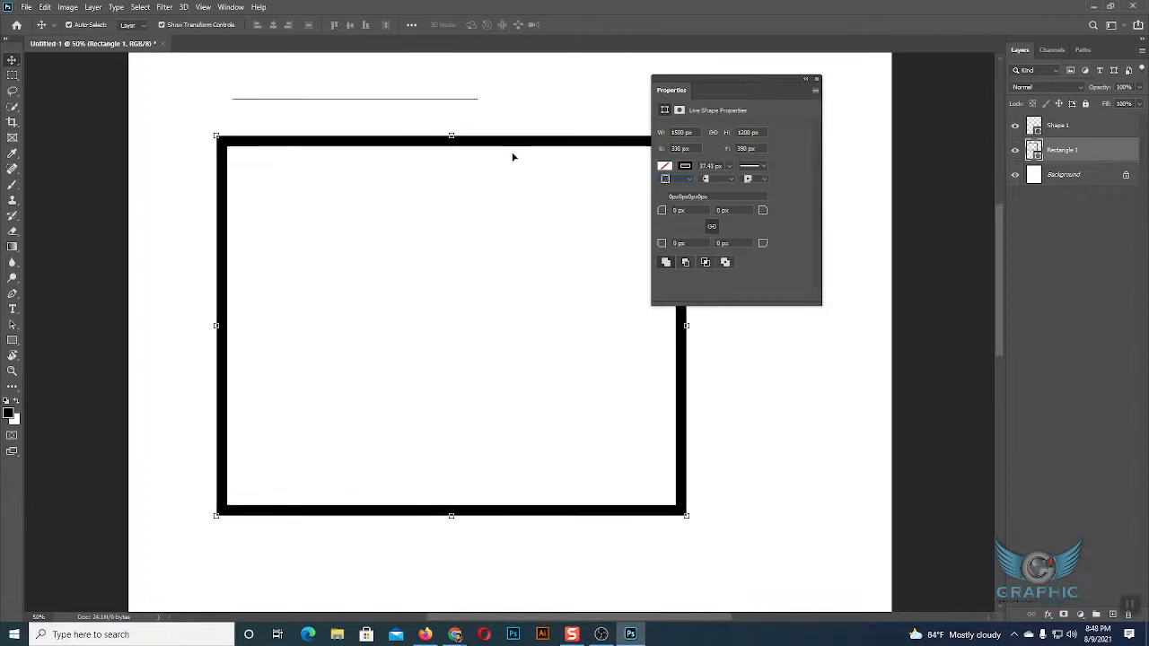
pyautogui.click(665, 178)
pyautogui.click(672, 189)
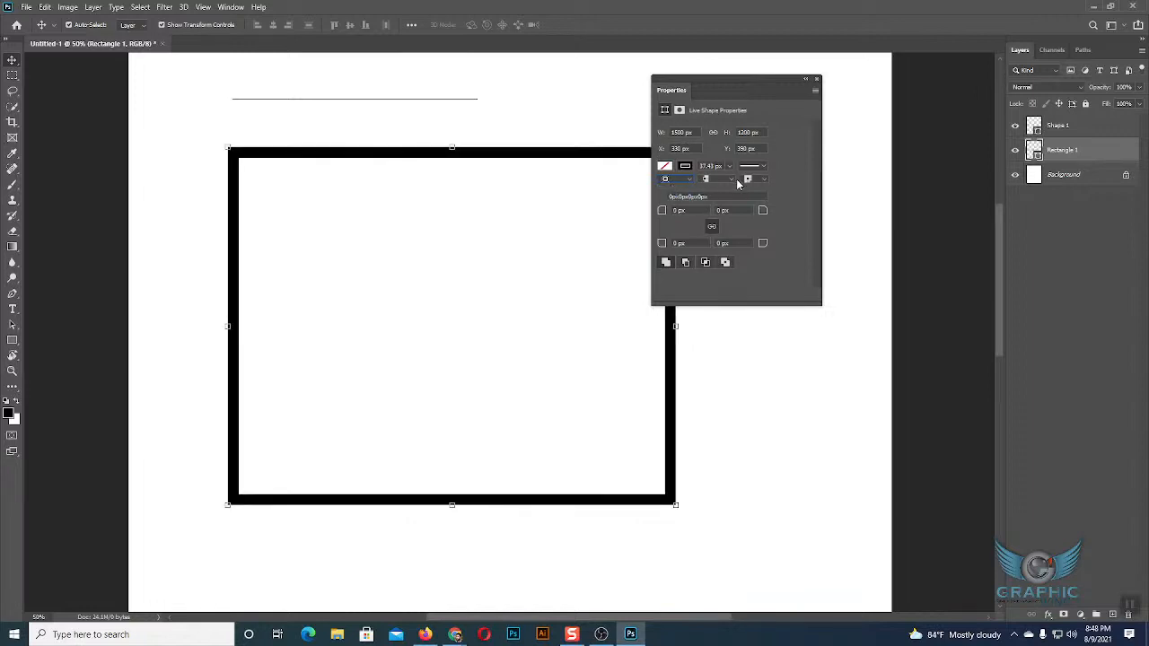
# Examine the stroke cap options for the large rectangle and the line, keeping the rectangle's first cap type.
pyautogui.click(729, 180)
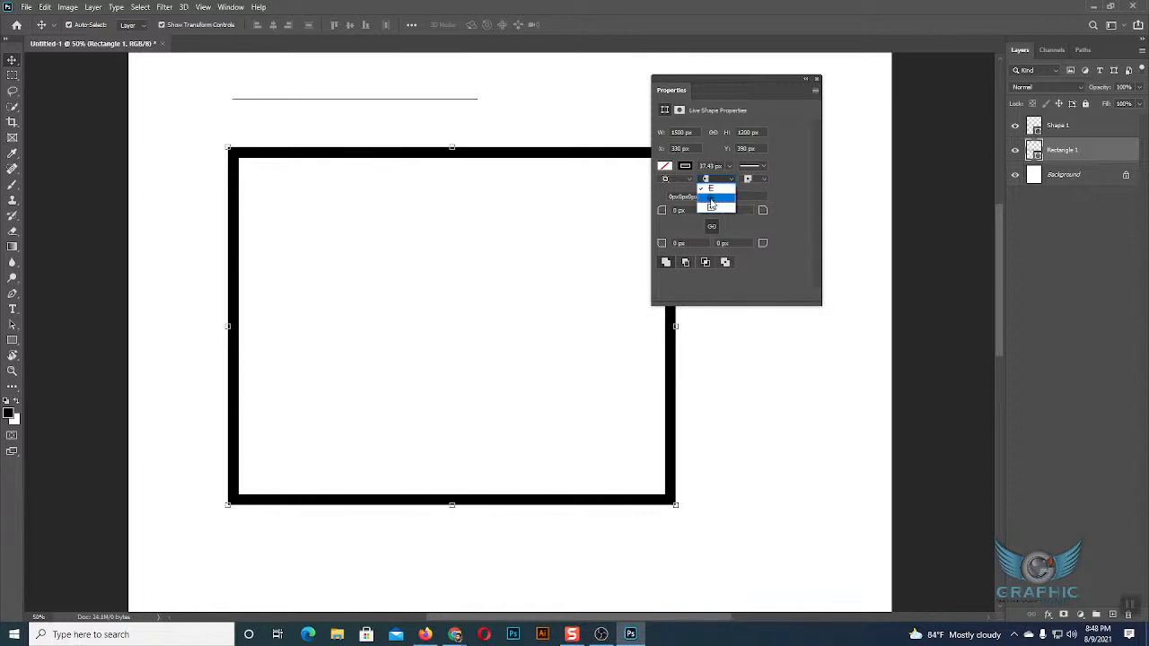
pyautogui.click(426, 93)
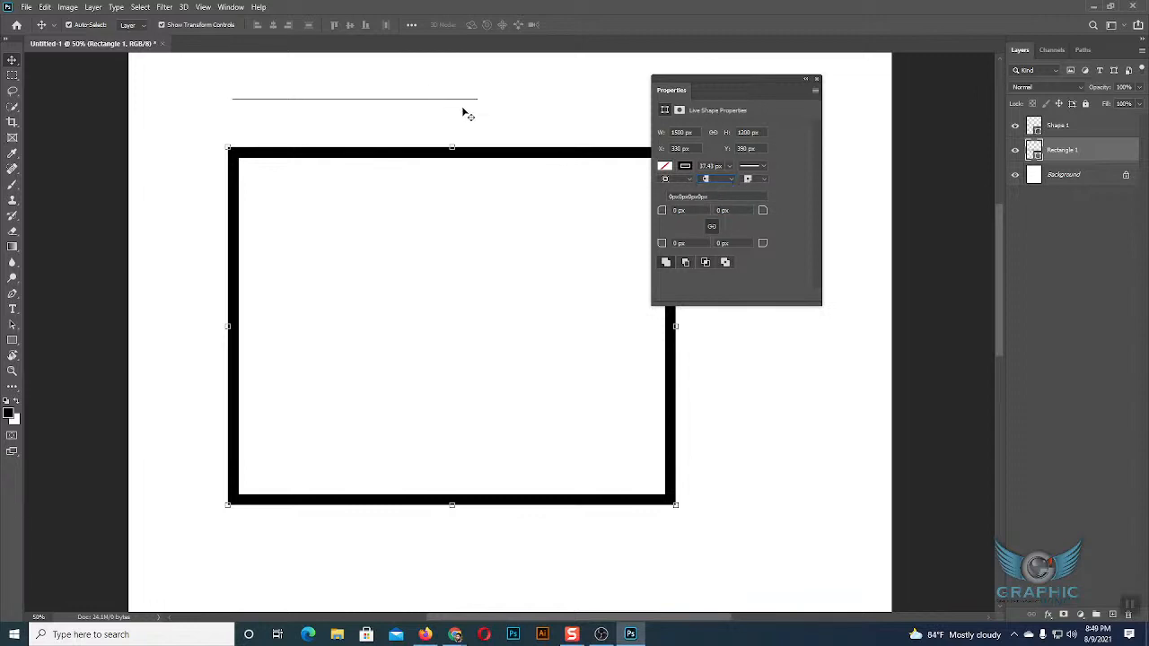
pyautogui.click(449, 105)
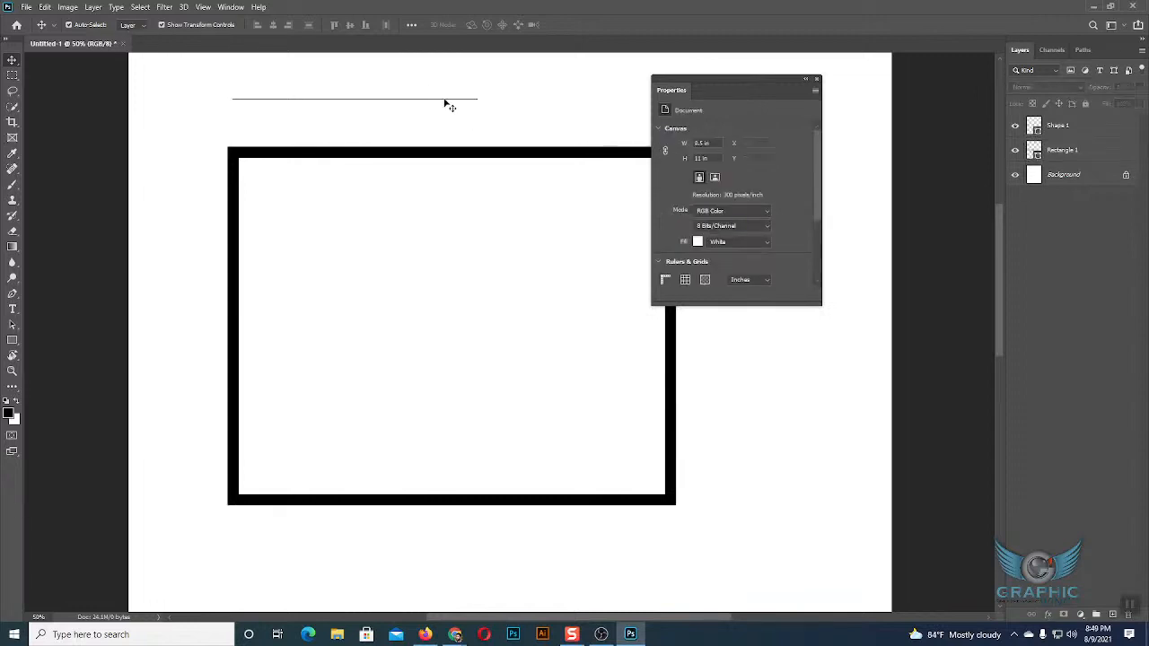
pyautogui.click(449, 102)
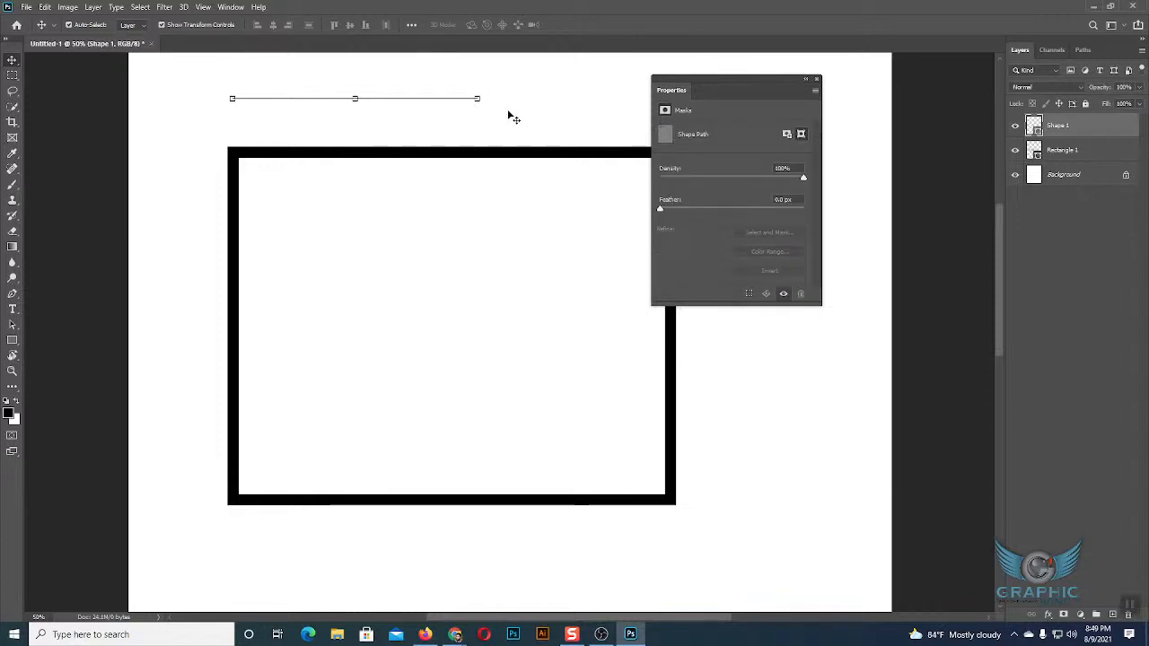
pyautogui.scroll(1, 510, 115)
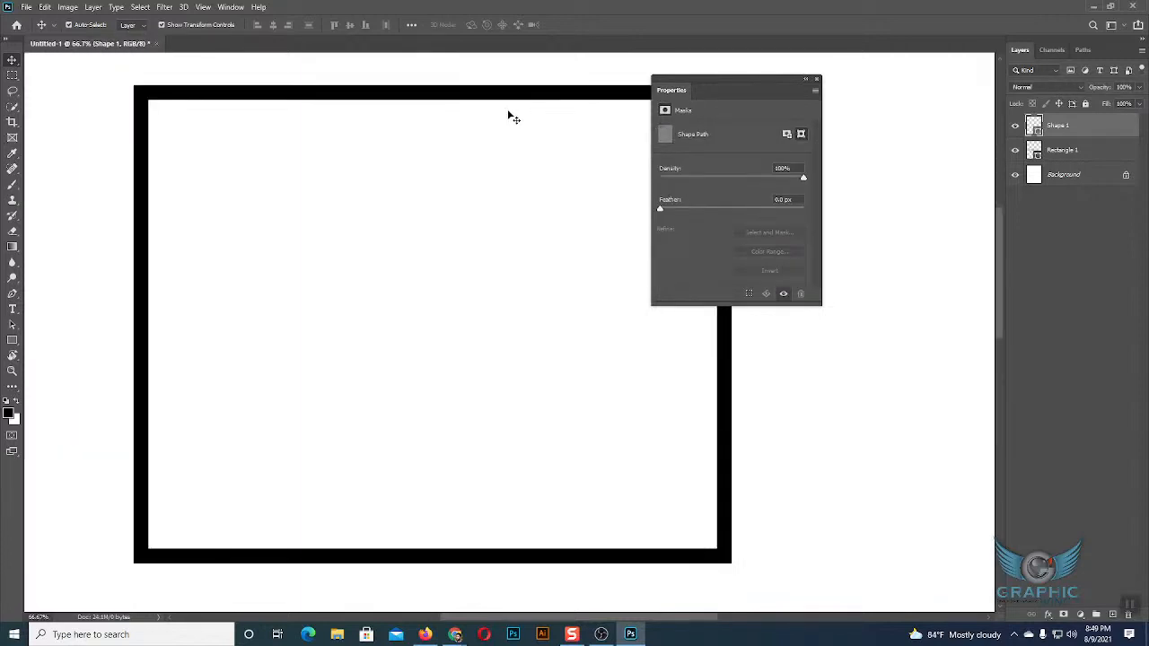
pyautogui.scroll(2, 518, 128)
pyautogui.click(465, 248)
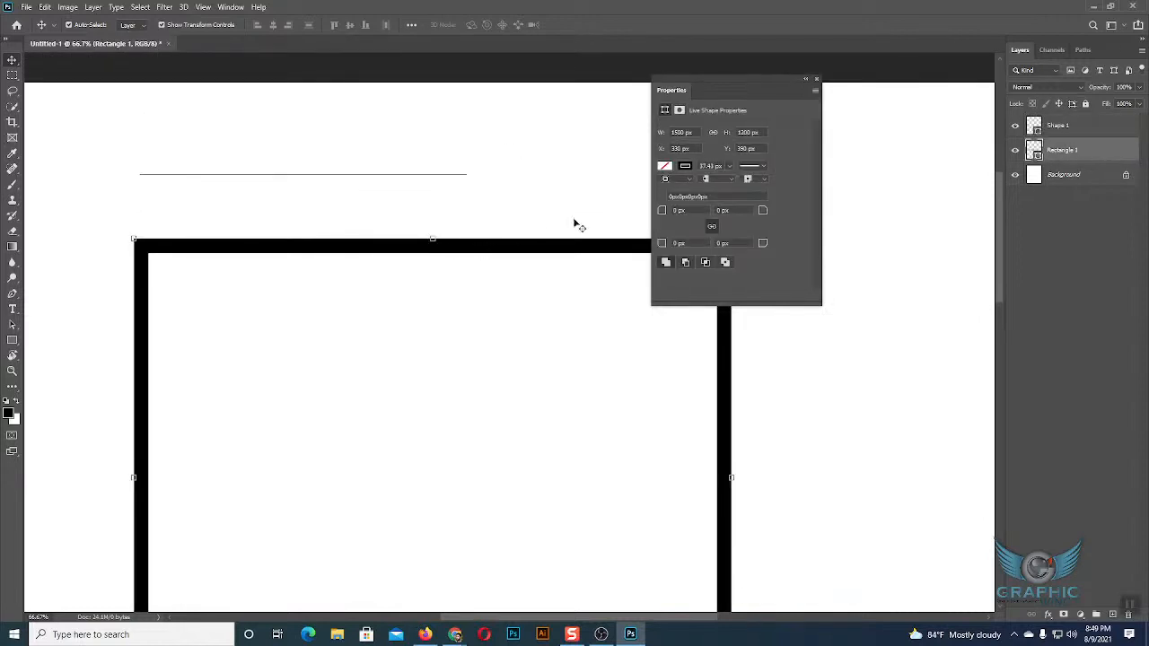
pyautogui.click(719, 183)
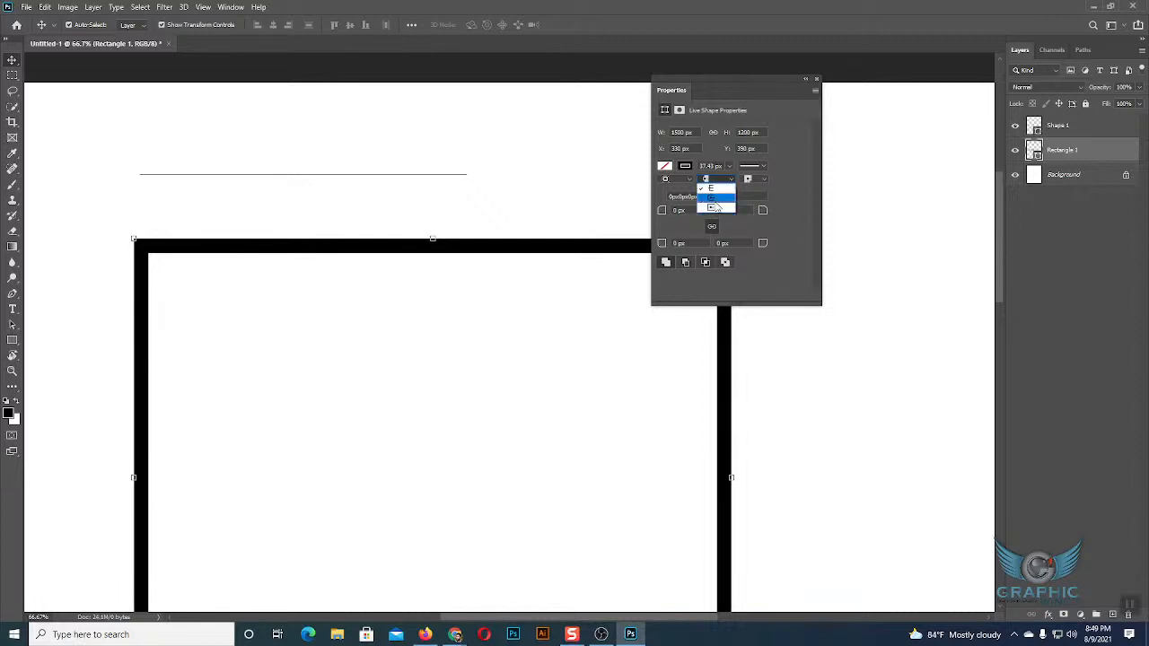
pyautogui.click(712, 189)
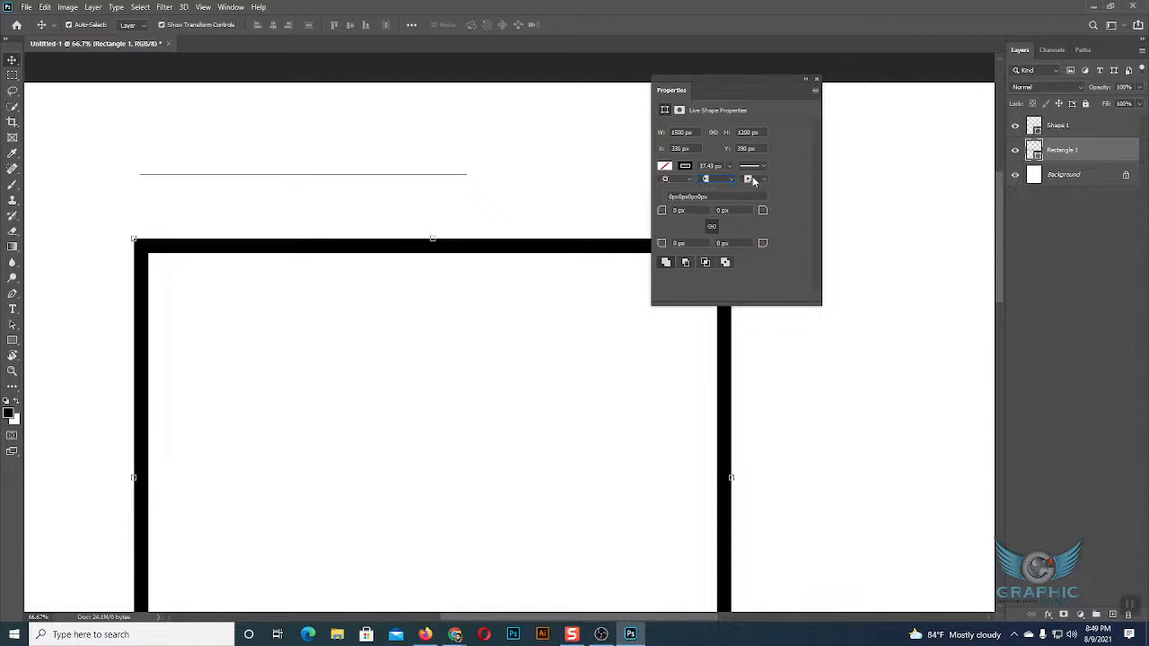
# Try the round and bevel stroke corner types on the large rectangle, then set the corners back to miter.
pyautogui.click(751, 180)
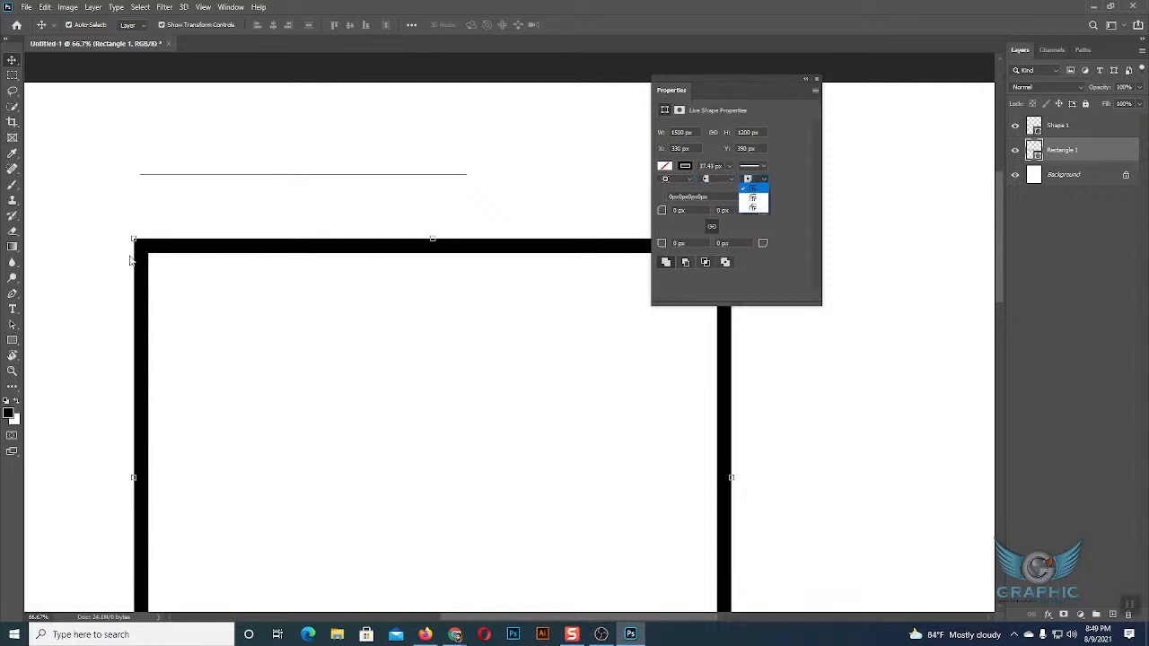
pyautogui.click(759, 198)
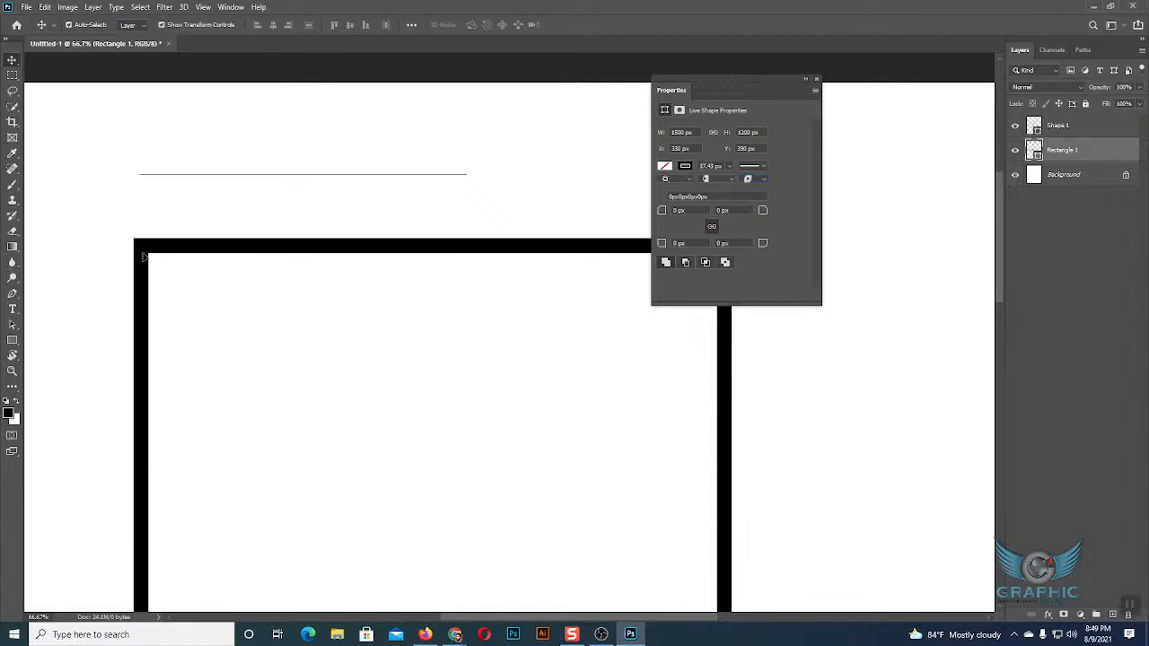
pyautogui.click(750, 183)
pyautogui.click(752, 206)
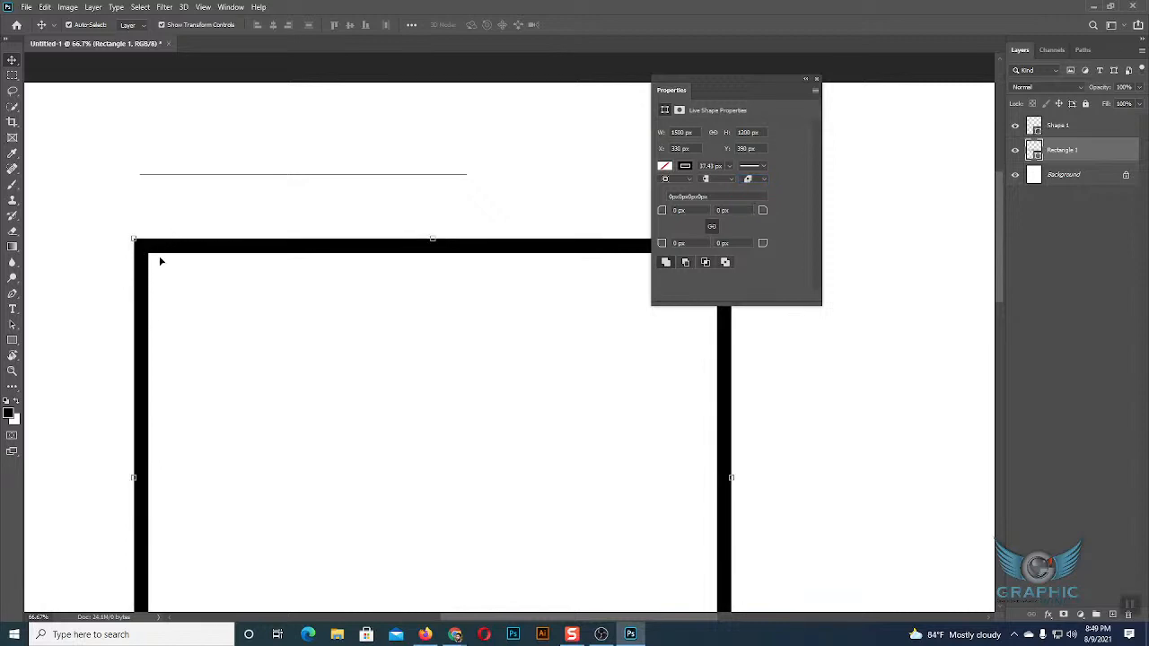
pyautogui.click(753, 181)
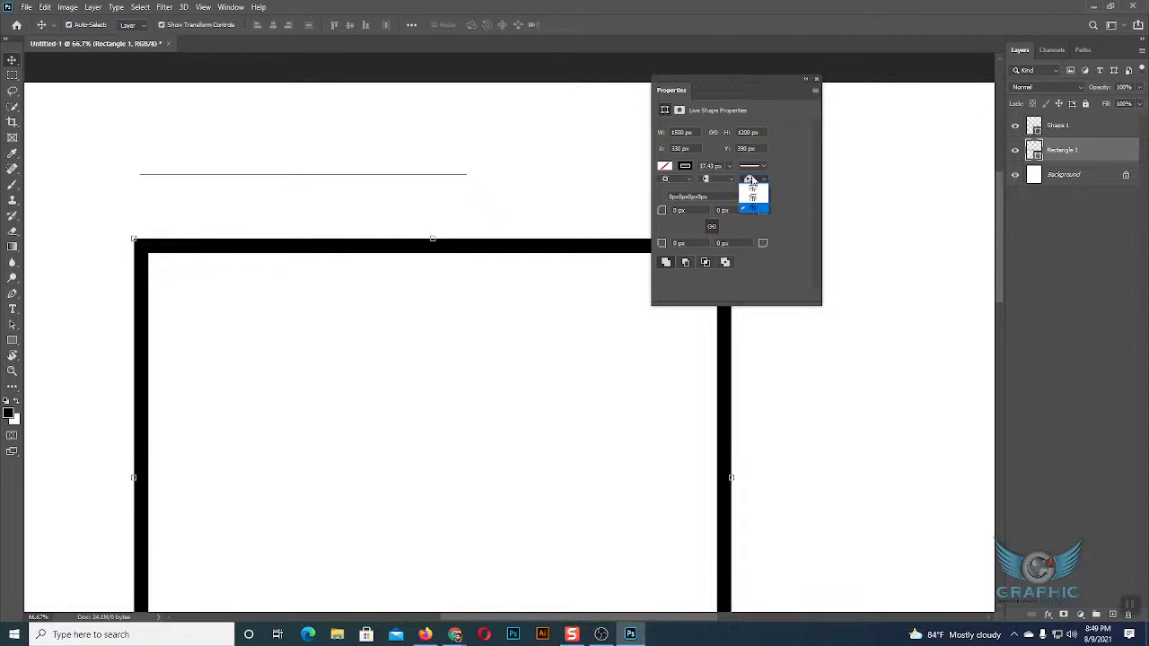
pyautogui.click(755, 194)
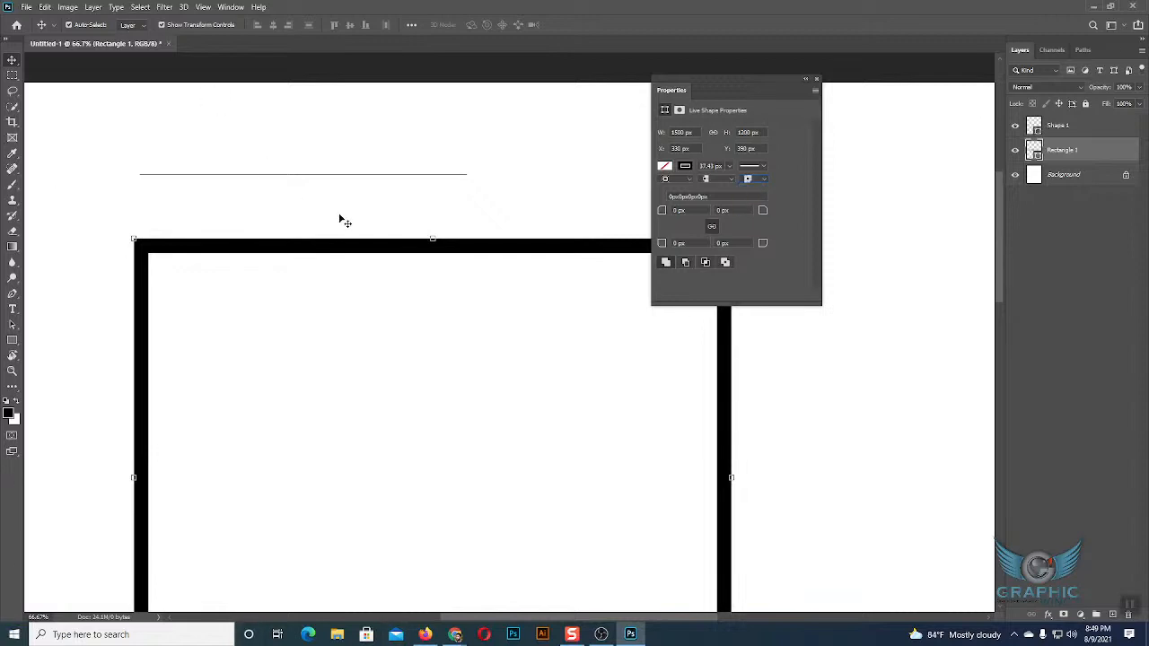
pyautogui.click(531, 197)
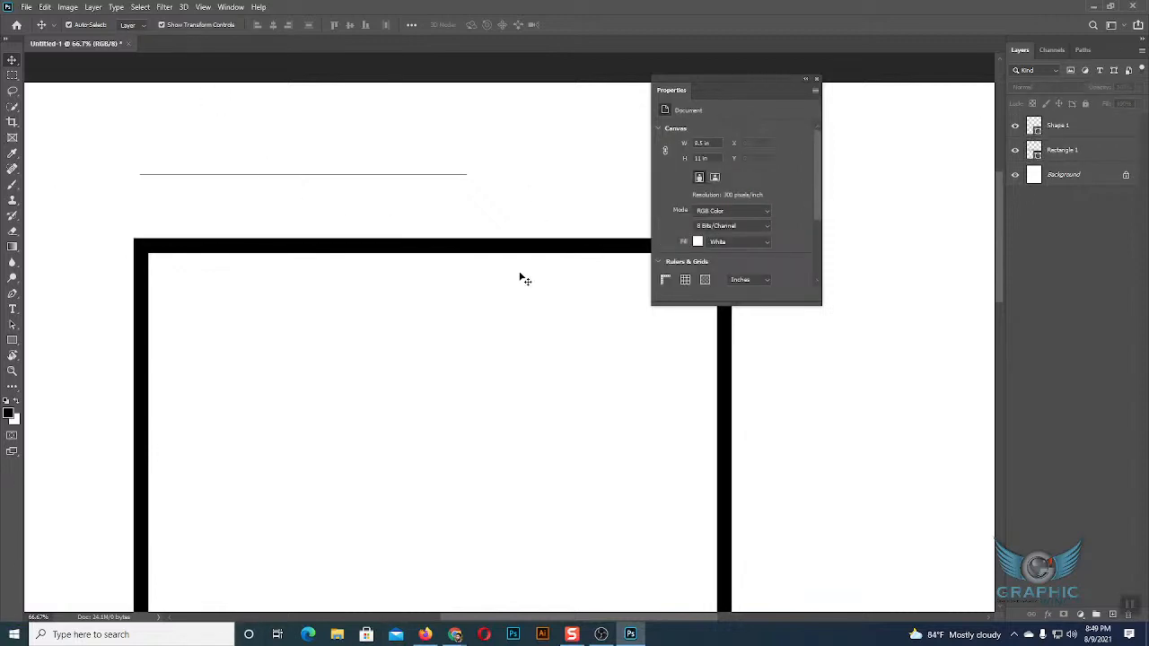
# Draw a rounded rectangle about 256 by 151 px beyond the end of the horizontal line, above the large rectangle, then deselect it.
pyautogui.click(497, 249)
pyautogui.scroll(-1, 496, 252)
pyautogui.scroll(-5, 497, 250)
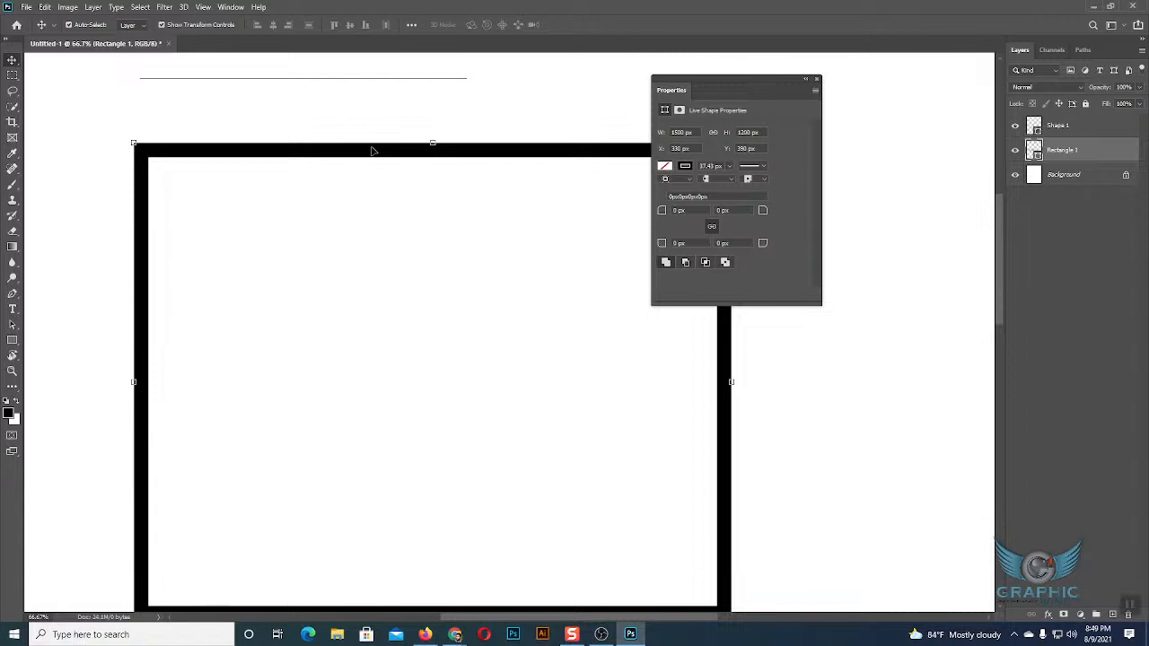
pyautogui.click(12, 344)
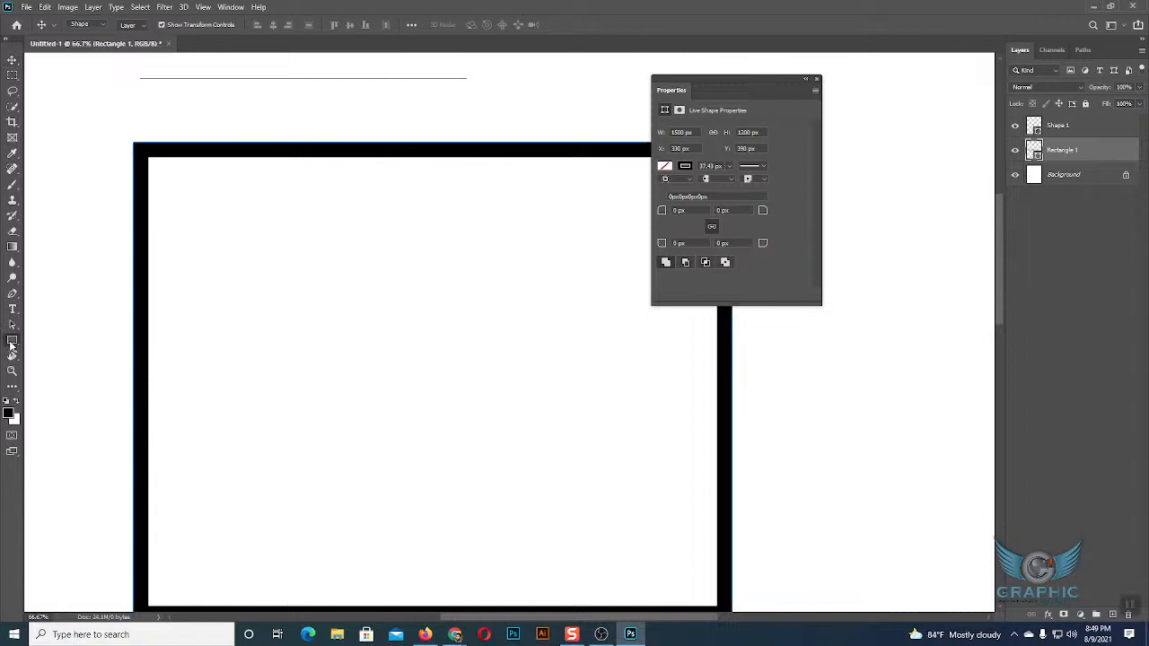
pyautogui.click(46, 354)
pyautogui.scroll(2, 192, 298)
pyautogui.moveTo(500, 90); pyautogui.dragTo(603, 149)
pyautogui.press('v')
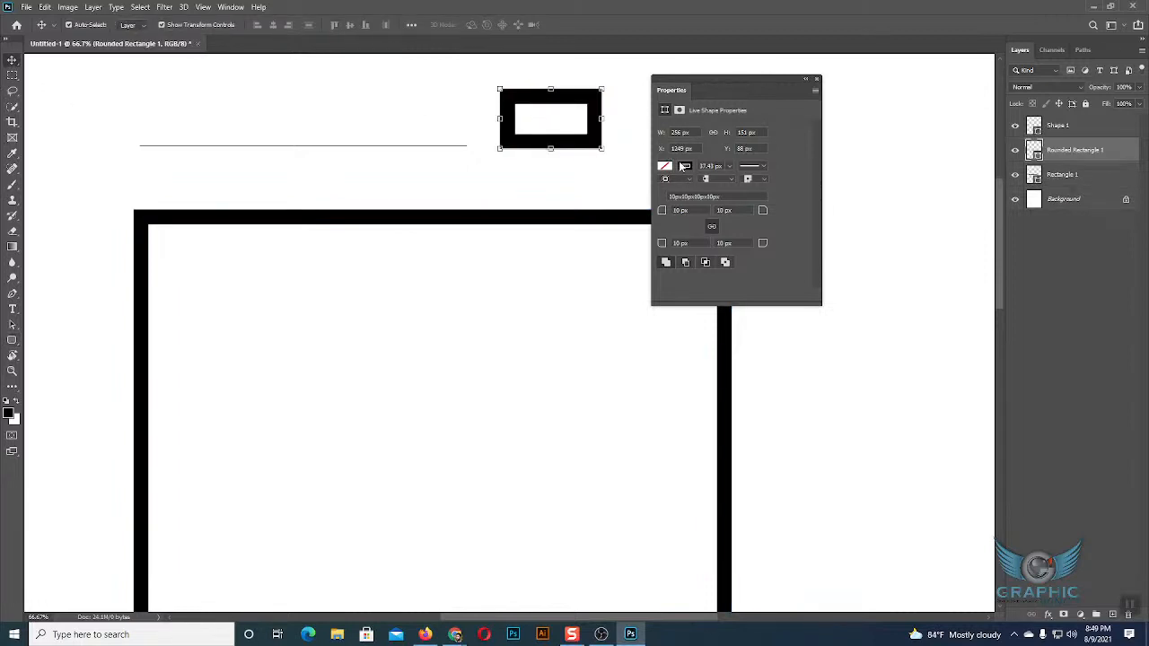
pyautogui.click(638, 162)
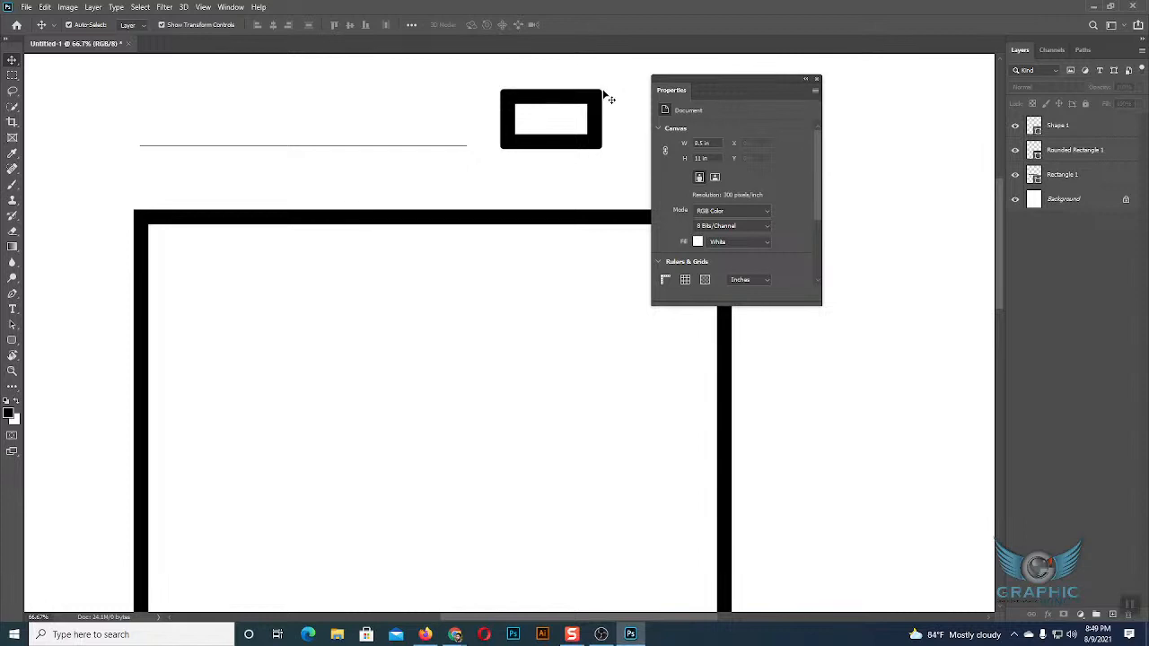
# Set all four linked corner radii of the large rectangle to 50 px.
pyautogui.hotkey('ctrl', '+')
pyautogui.hotkey('ctrl', '+')
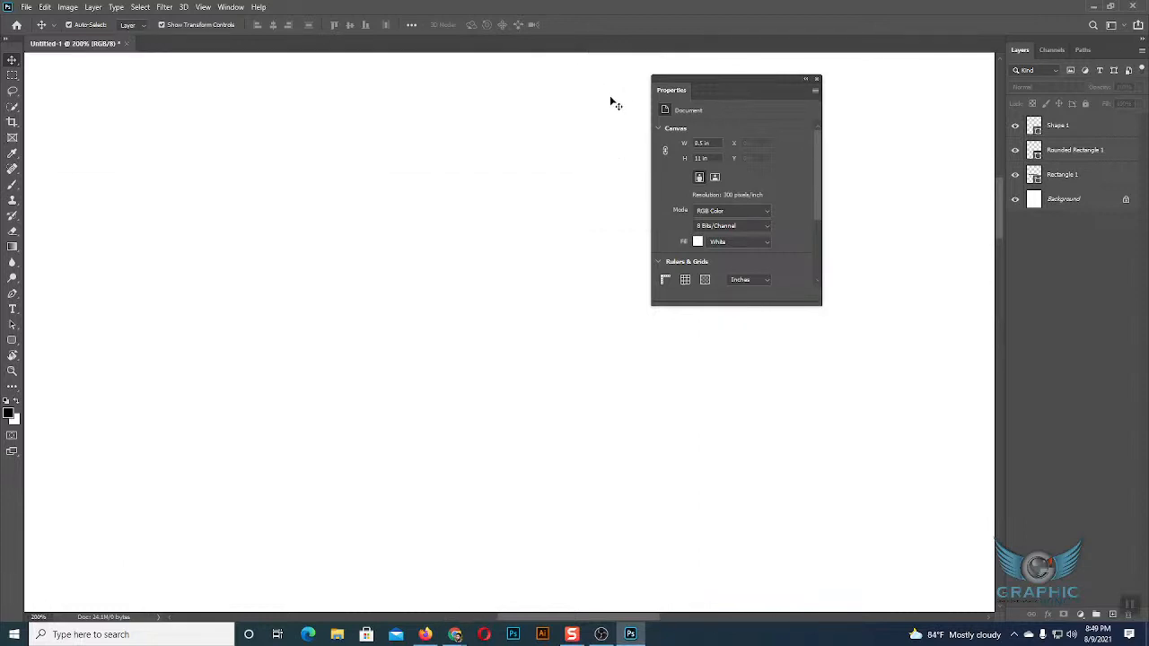
pyautogui.moveTo(619, 111); pyautogui.dragTo(518, 435)
pyautogui.moveTo(511, 280); pyautogui.dragTo(246, 496)
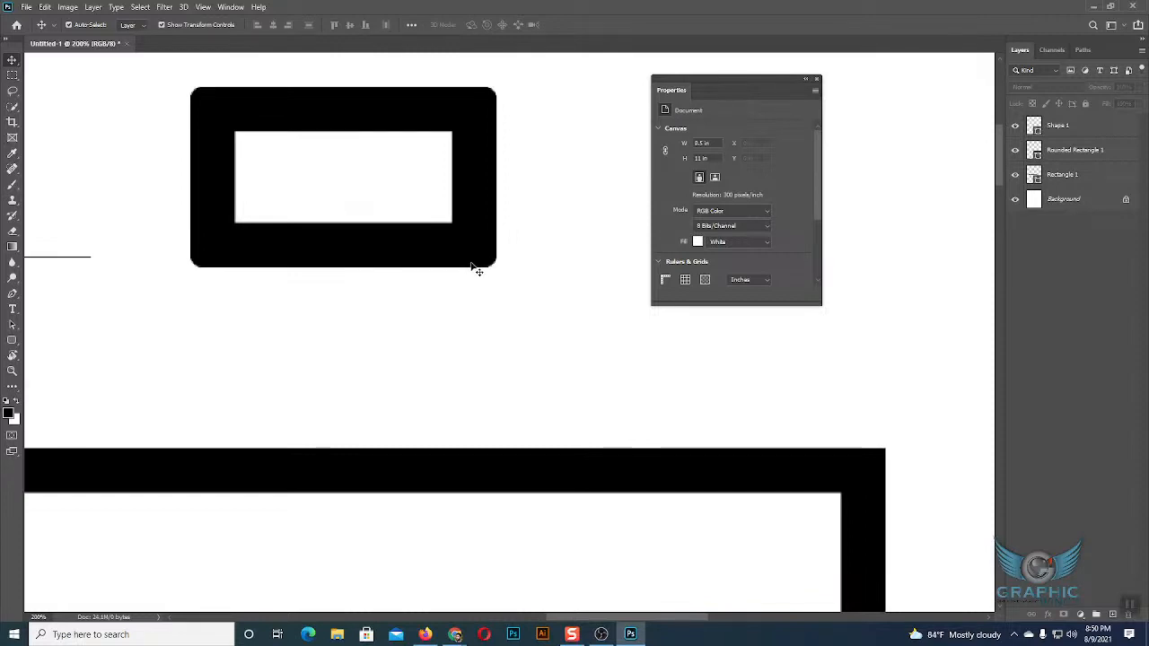
pyautogui.click(641, 458)
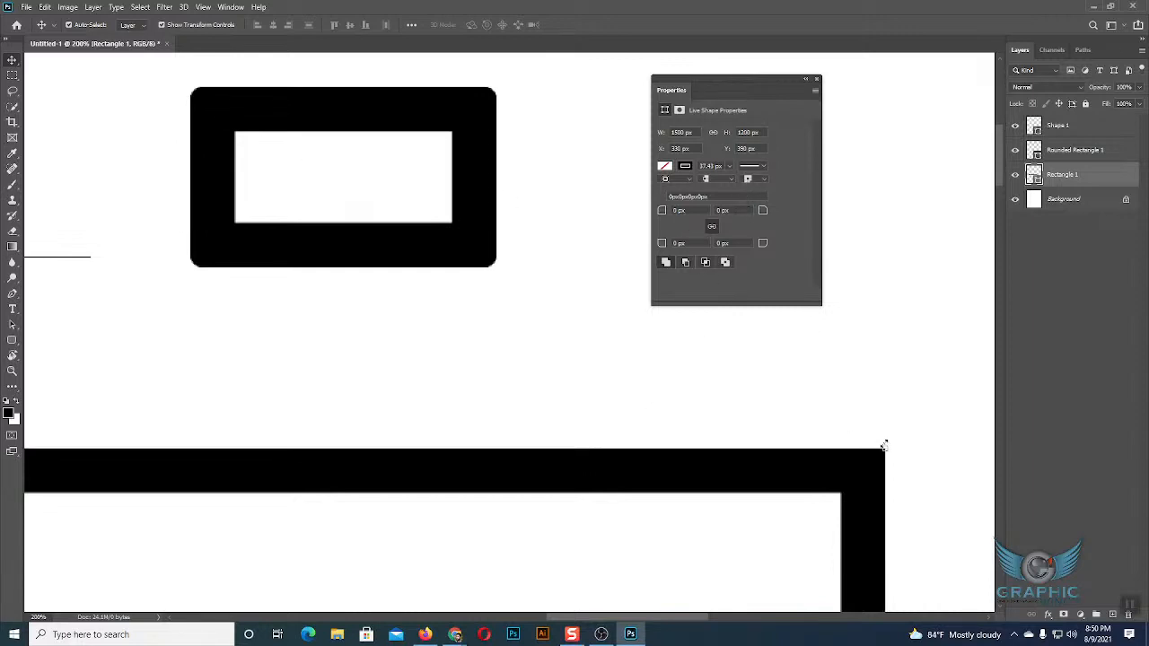
pyautogui.click(721, 212)
pyautogui.write('50')
pyautogui.press('Return')
pyautogui.click(830, 463)
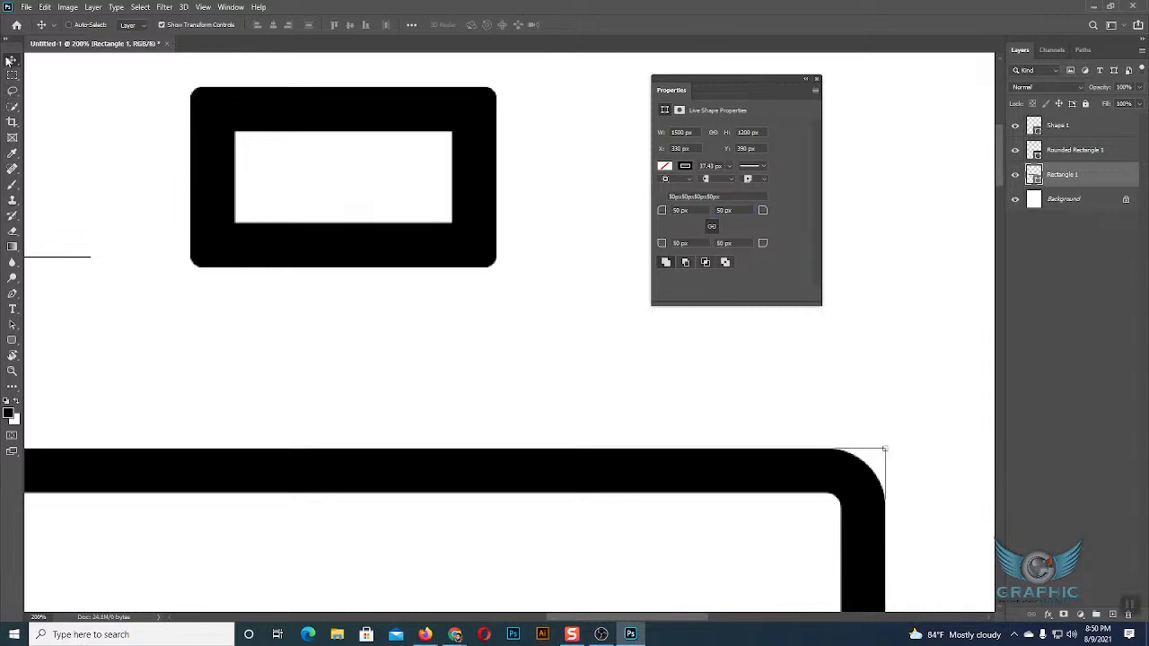
# Unlink the large rectangle's corner radii and set every corner except the top-right one to 0 px.
pyautogui.hotkey('ctrl', '-')
pyautogui.hotkey('ctrl', '-')
pyautogui.hotkey('ctrl', '+')
pyautogui.hotkey('ctrl', '+')
pyautogui.moveTo(521, 359); pyautogui.dragTo(206, 316)
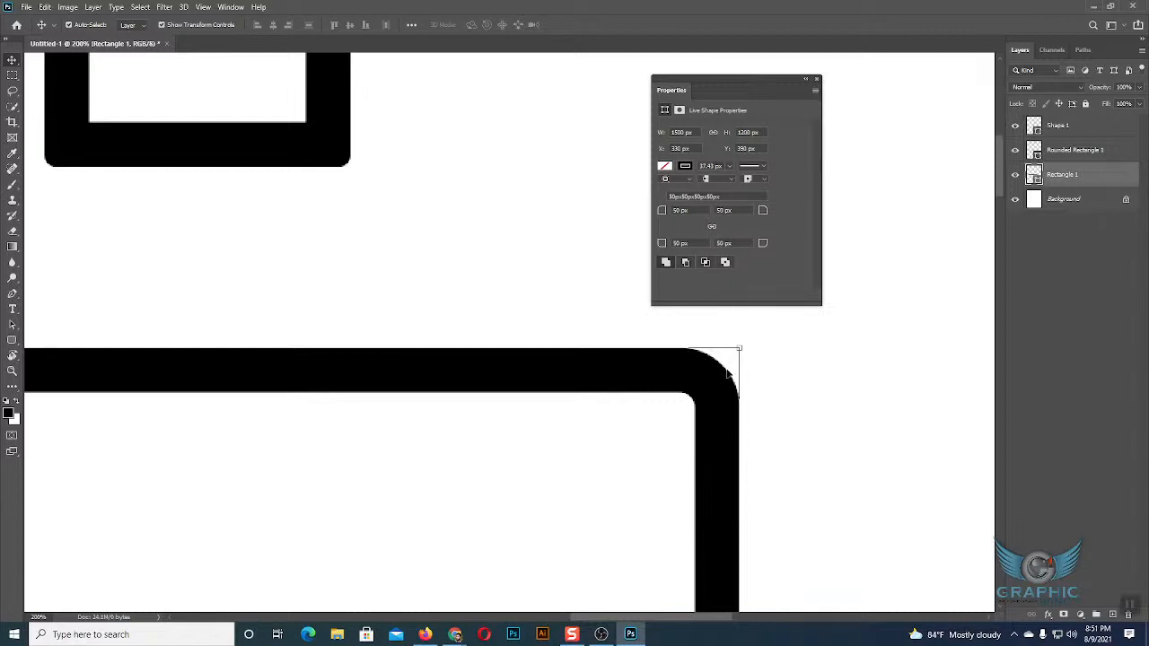
pyautogui.moveTo(681, 210); pyautogui.dragTo(706, 248)
pyautogui.write('0px0px0')
# Compare the large rectangle's upper corners, then set its bottom-left corner radius to 100 px.
pyautogui.moveTo(335, 407); pyautogui.dragTo(811, 352)
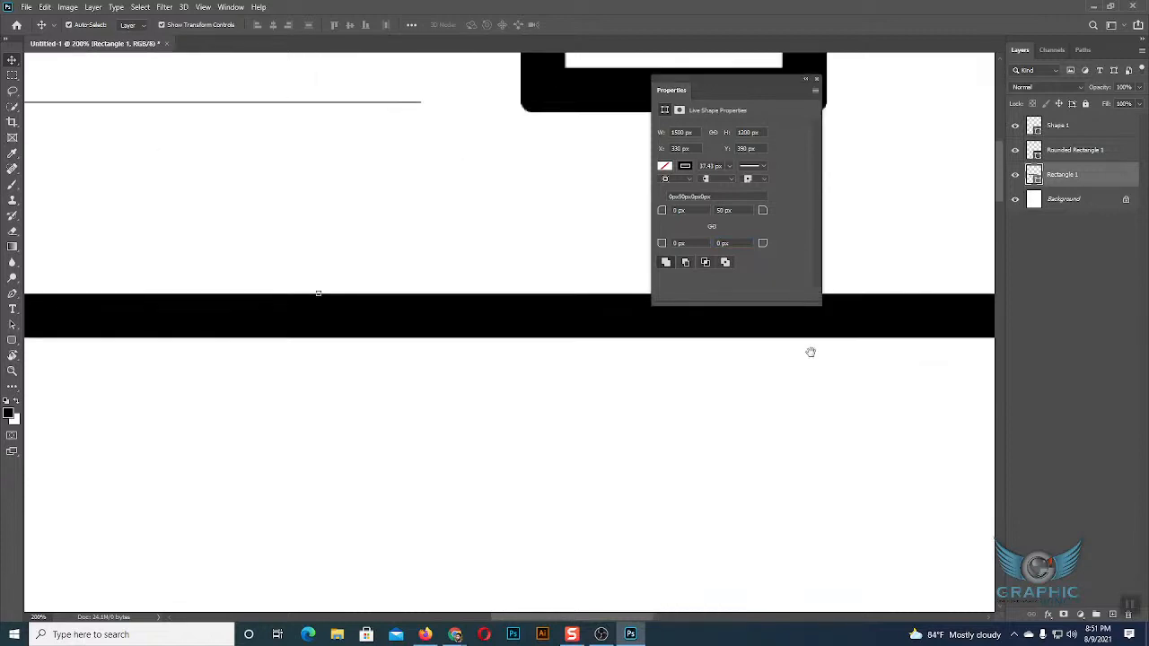
pyautogui.moveTo(359, 355); pyautogui.dragTo(811, 352)
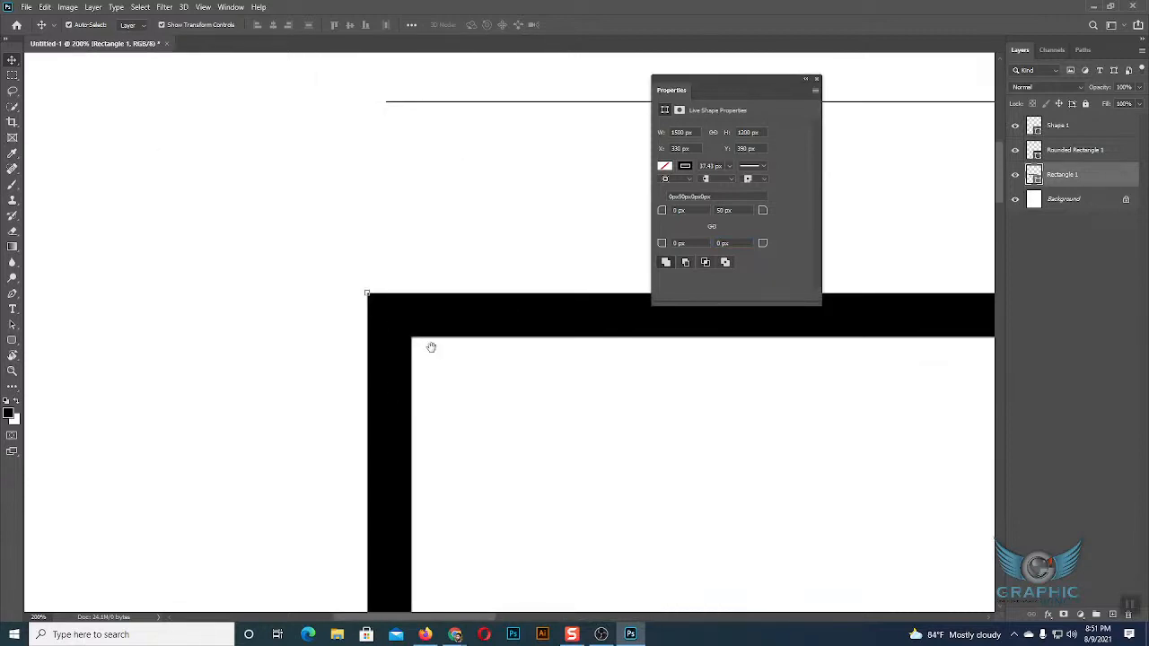
pyautogui.click(601, 397)
pyautogui.moveTo(523, 440); pyautogui.dragTo(236, 440)
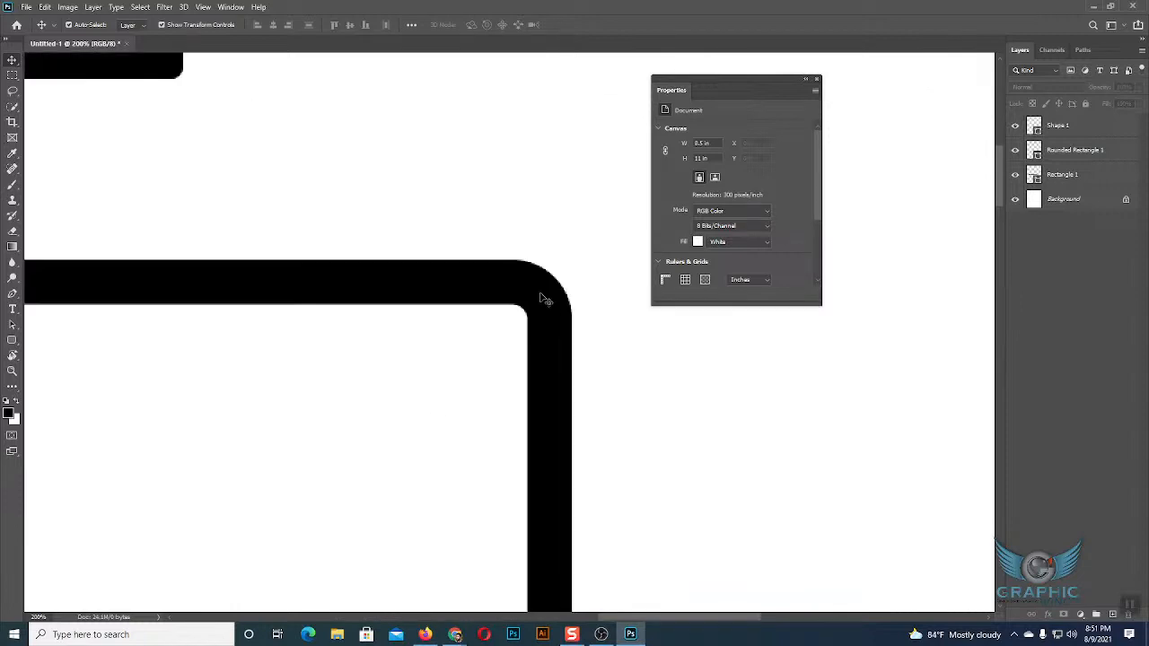
pyautogui.click(541, 294)
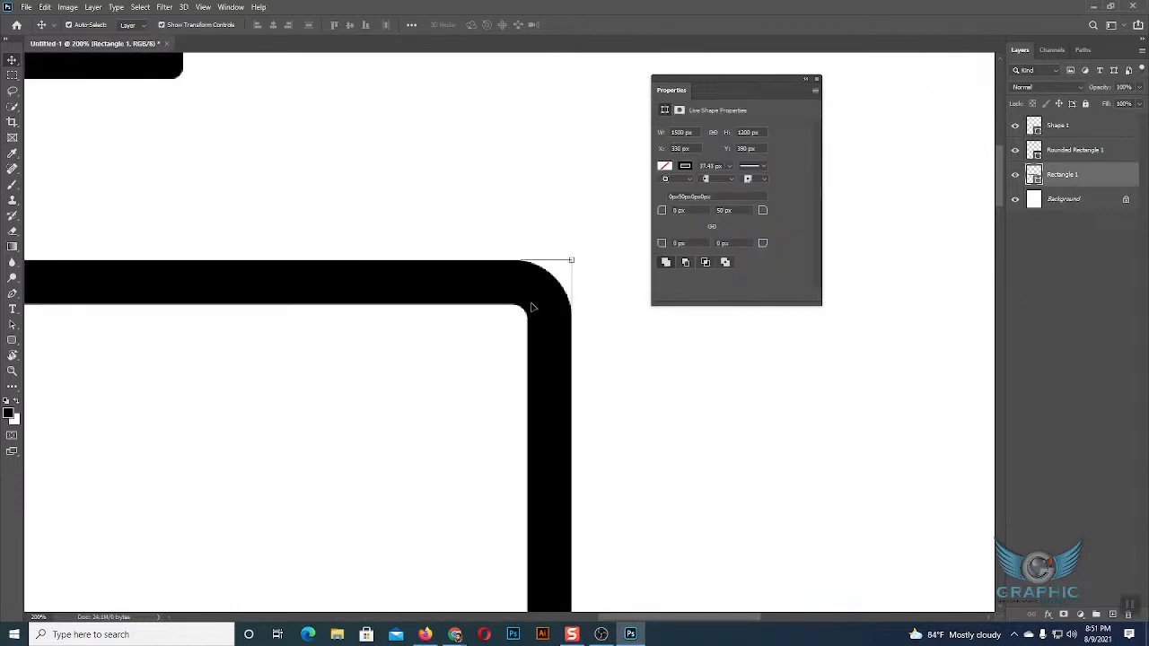
pyautogui.doubleClick(723, 210)
pyautogui.press('space')
pyautogui.moveTo(402, 366); pyautogui.dragTo(354, 182)
pyautogui.press('space')
pyautogui.click(678, 244)
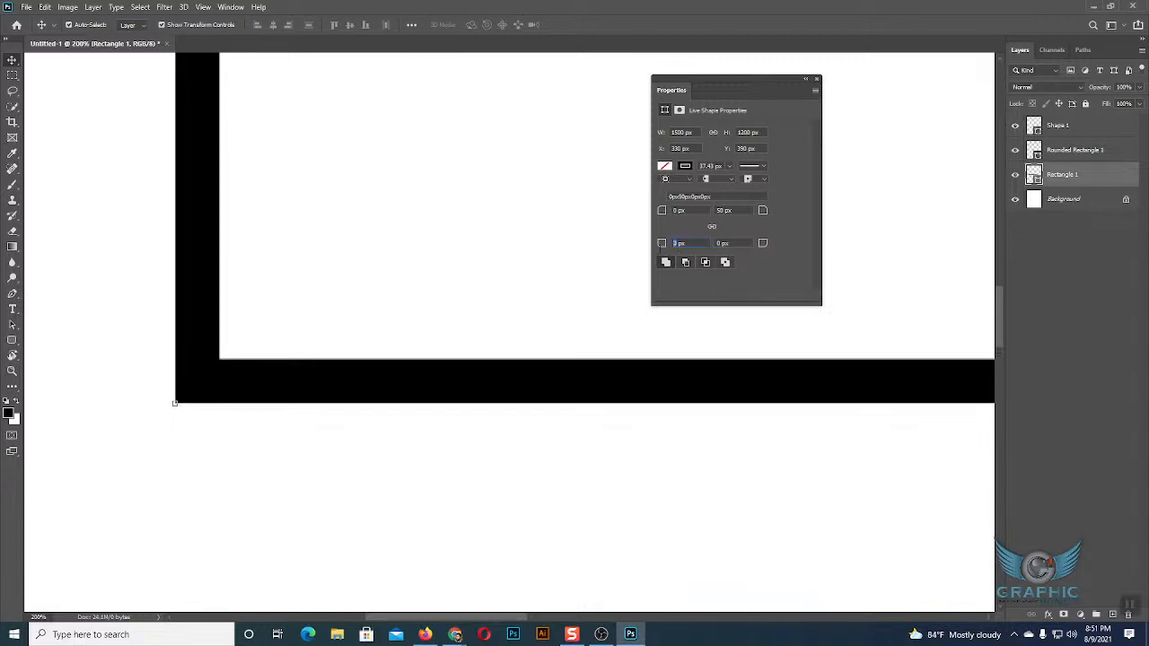
pyautogui.write('100')
pyautogui.press('Return')
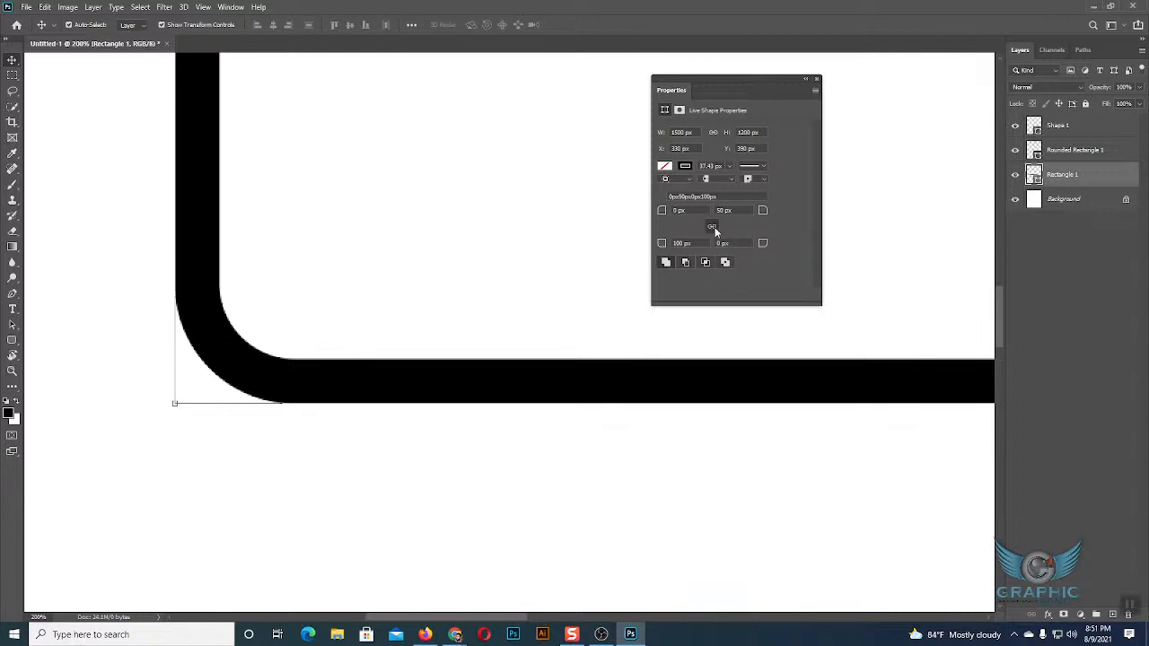
# Link the large rectangle's corner radii again and set them all to 2 in.
pyautogui.moveTo(722, 196); pyautogui.dragTo(660, 210)
pyautogui.press('BackSpace')
pyautogui.write('2in')
pyautogui.press('Return')
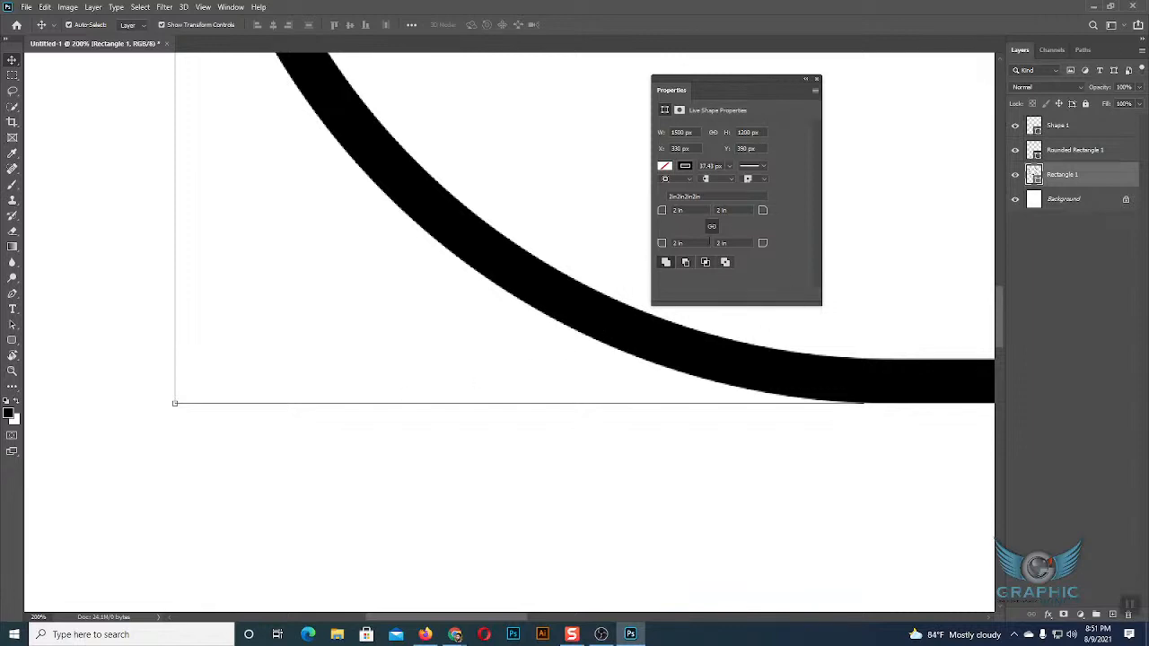
# Change all of the large rectangle's corner radii from inches to a uniform 50 px.
pyautogui.doubleClick(716, 195)
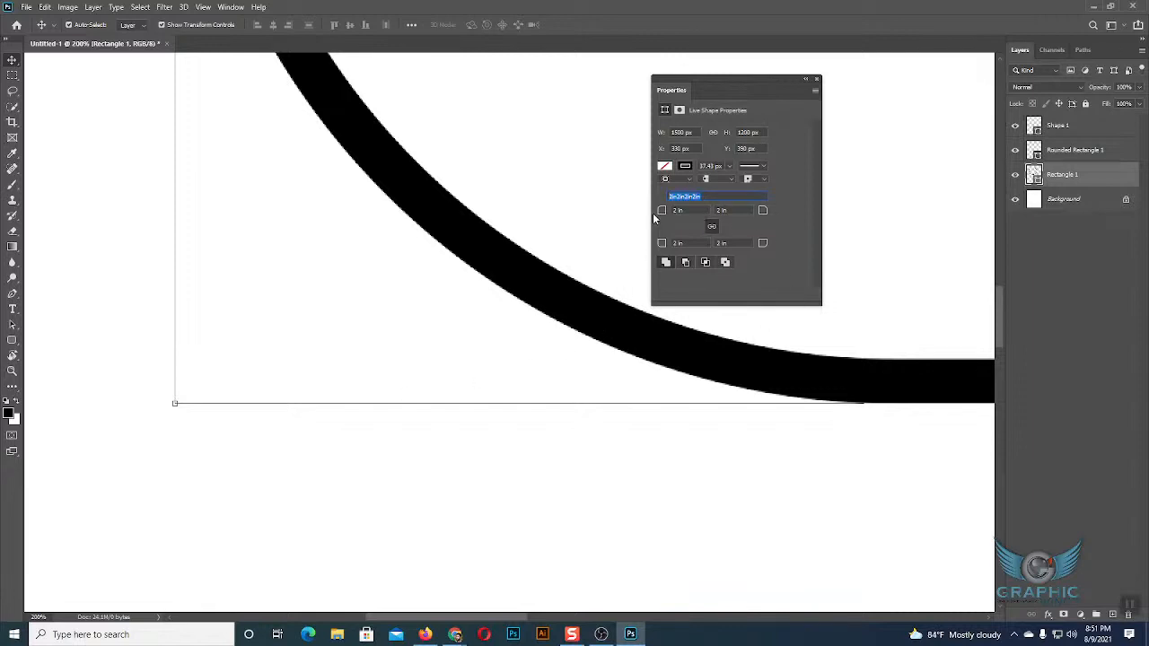
pyautogui.write('50PX')
pyautogui.press('Return')
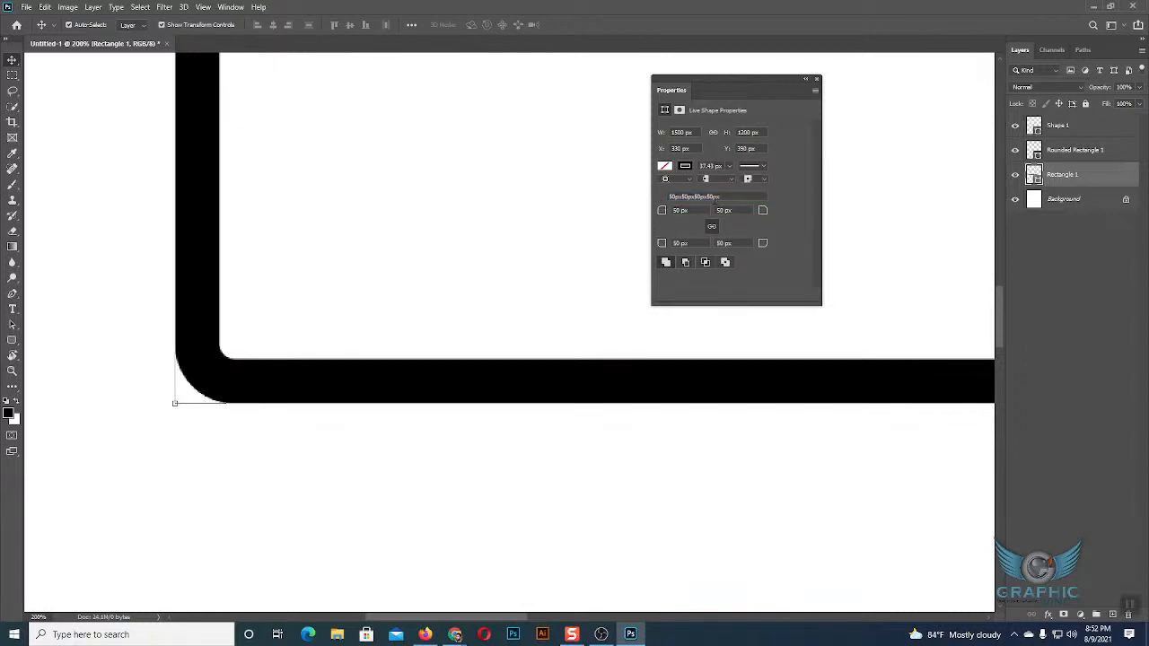
# Move the floating Properties panel clear of the drawn shapes and deselect the large rectangle.
pyautogui.scroll(3, 800, 253)
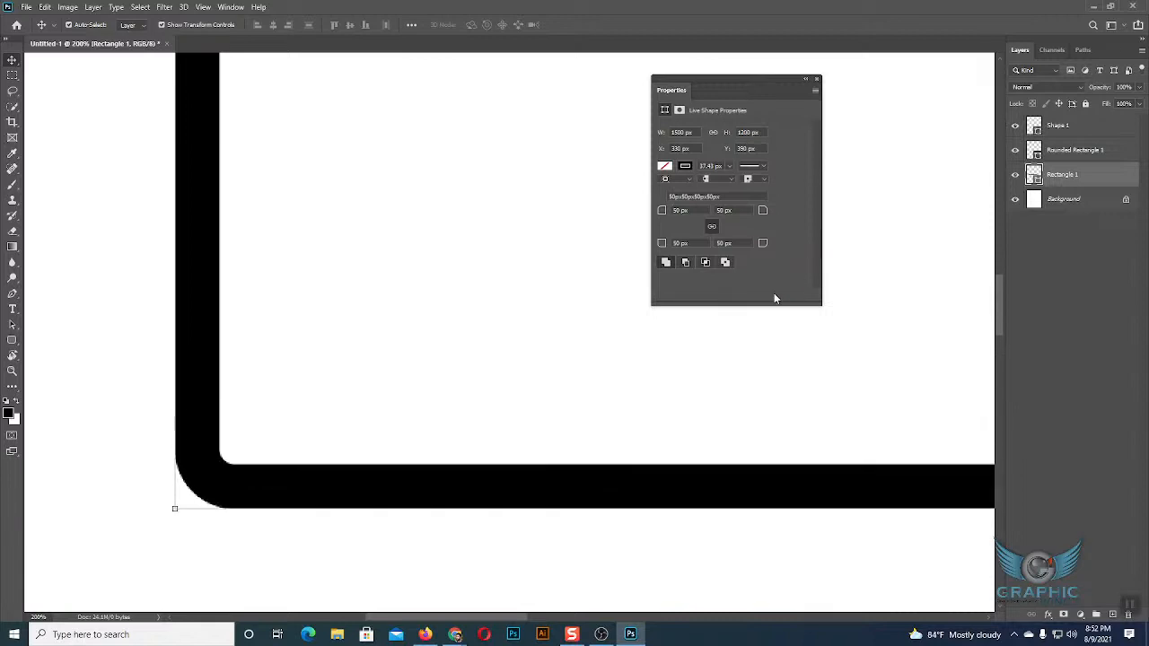
pyautogui.hotkey('ctrl', '-')
pyautogui.hotkey('ctrl', '-')
pyautogui.hotkey('ctrl', '-')
pyautogui.hotkey('ctrl', '-')
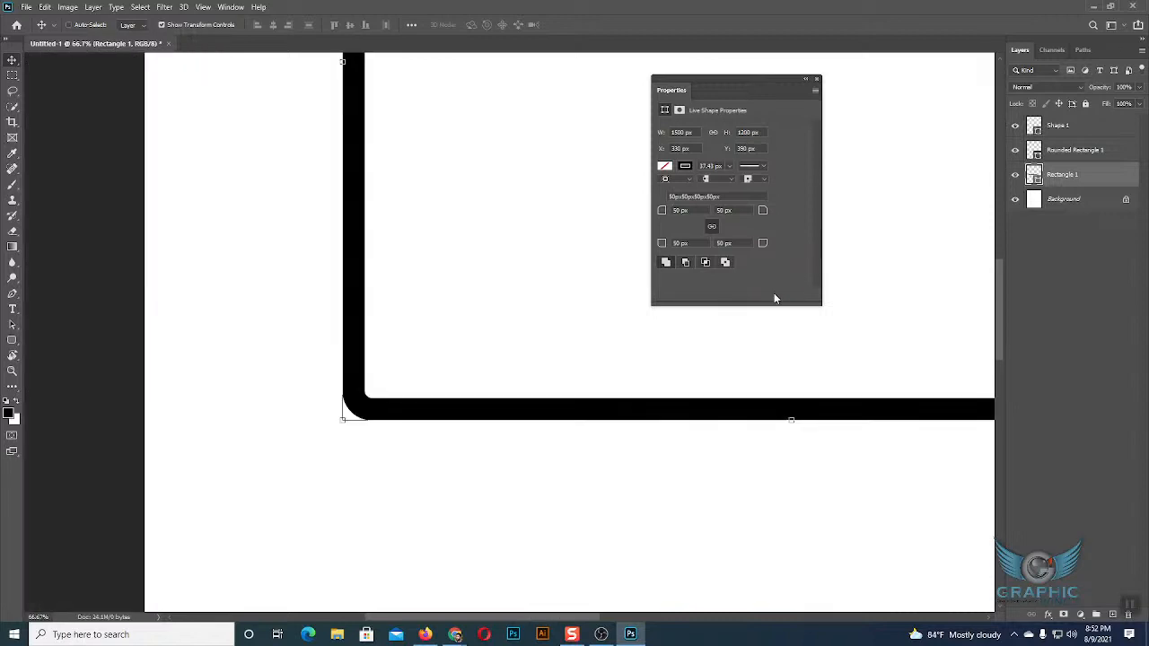
pyautogui.scroll(4, 731, 212)
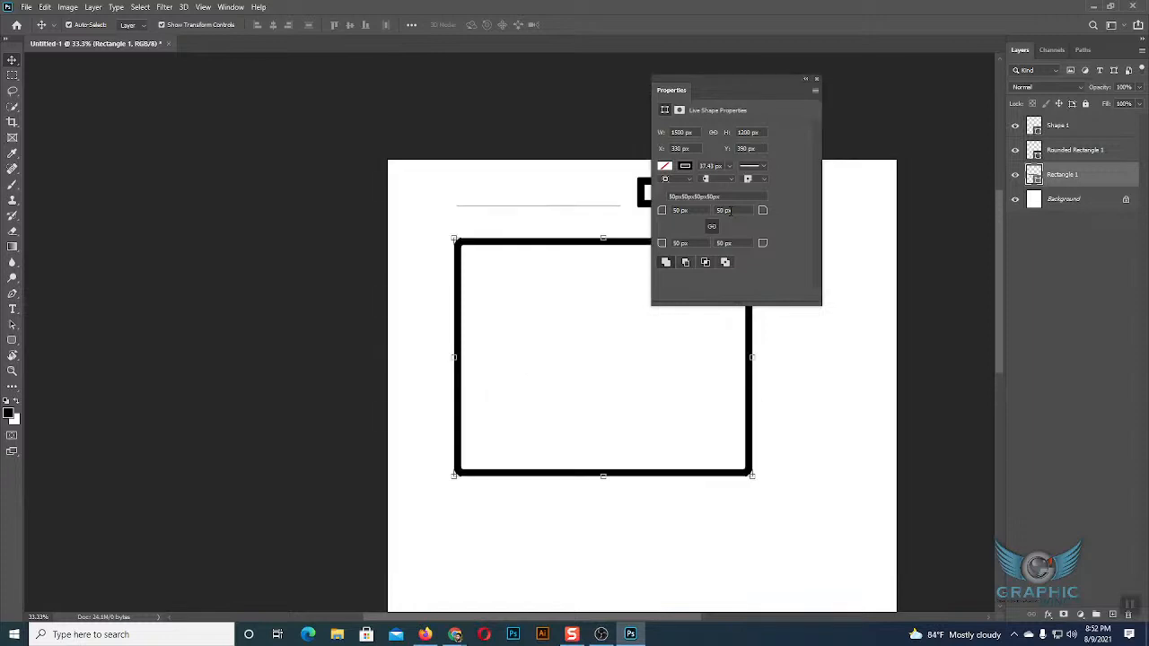
pyautogui.moveTo(765, 79); pyautogui.dragTo(892, 92)
pyautogui.click(822, 418)
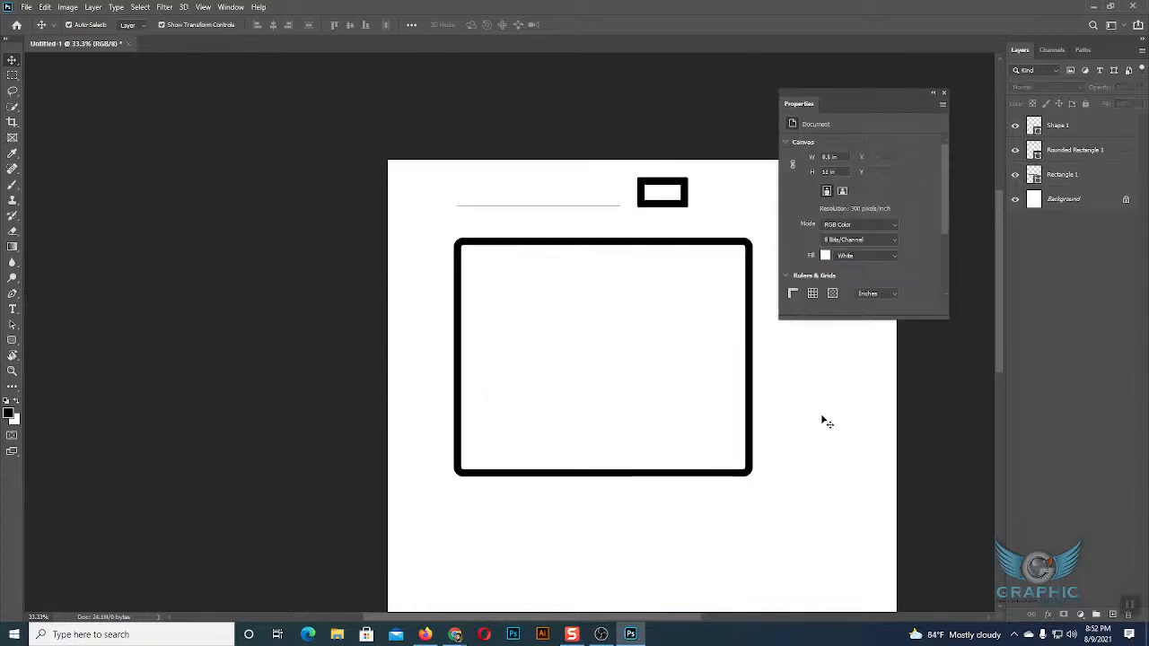
# Delete all three shapes from the page and move the floating Properties panel off most of the canvas.
pyautogui.moveTo(488, 189); pyautogui.dragTo(760, 367)
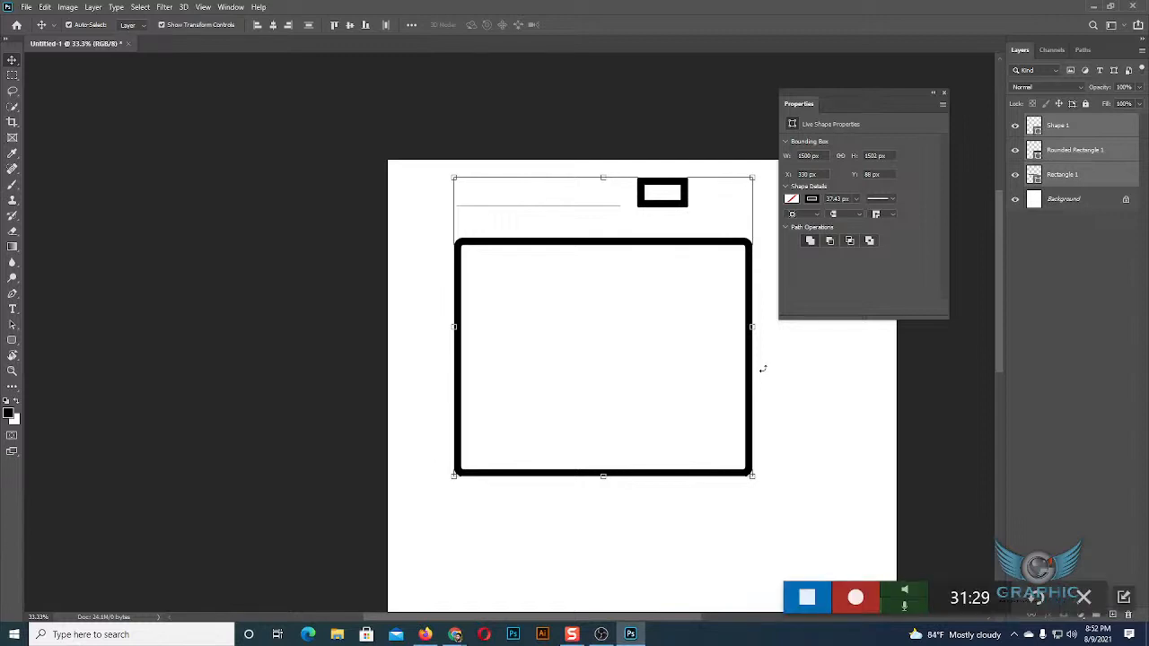
pyautogui.press('Delete')
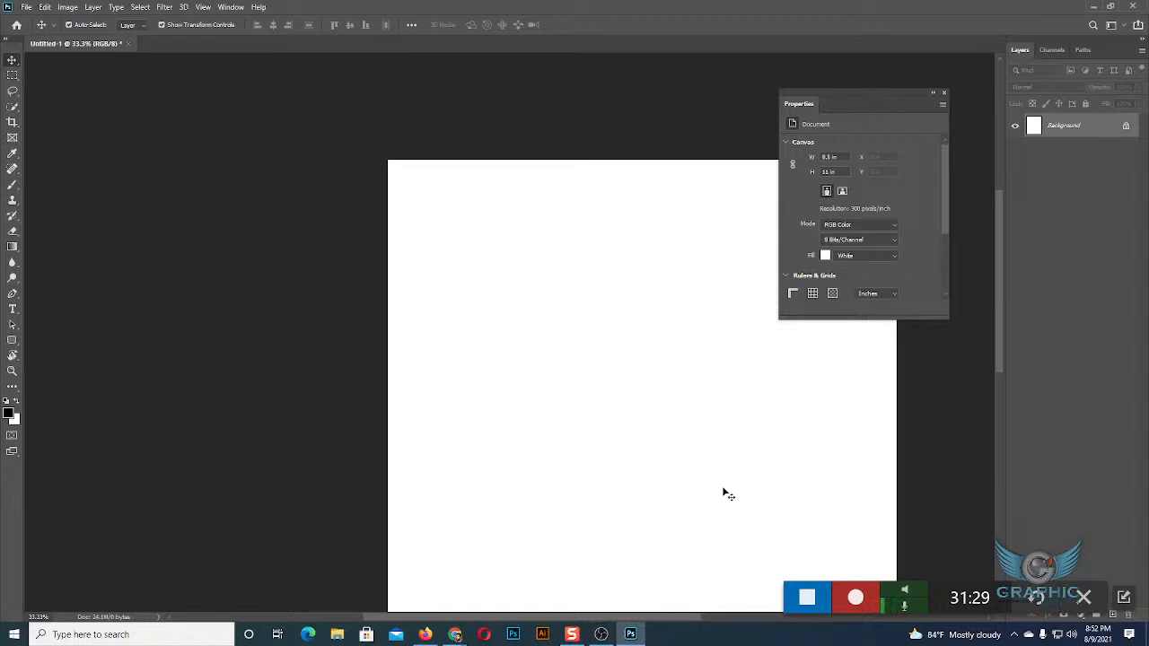
pyautogui.moveTo(457, 636)
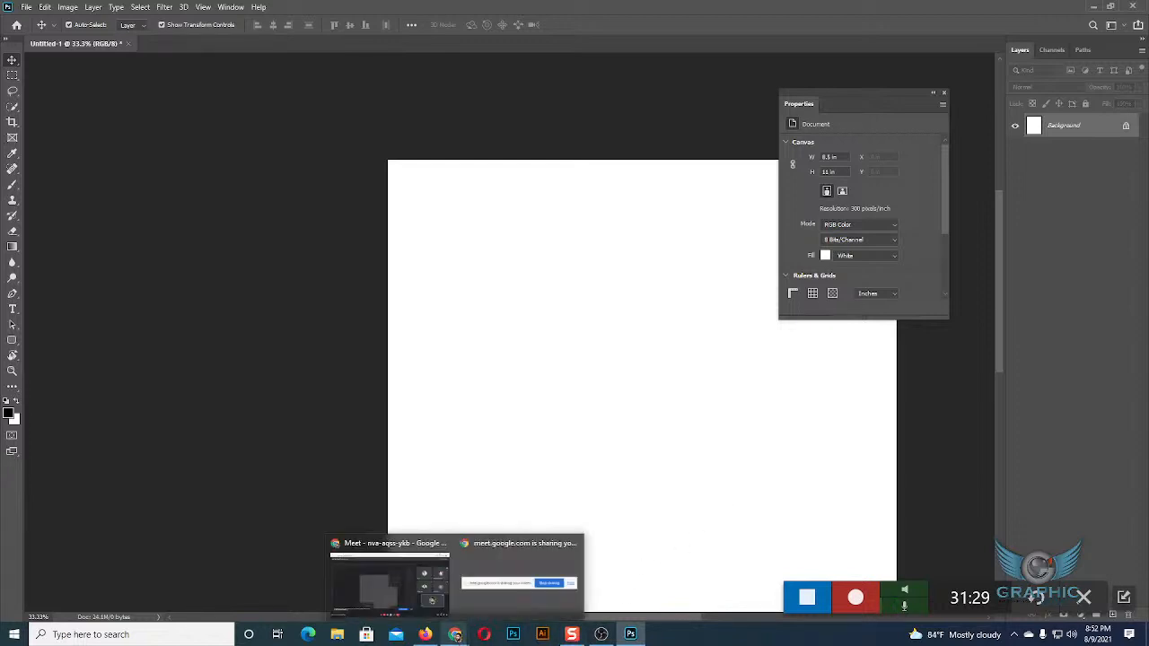
pyautogui.moveTo(433, 592)
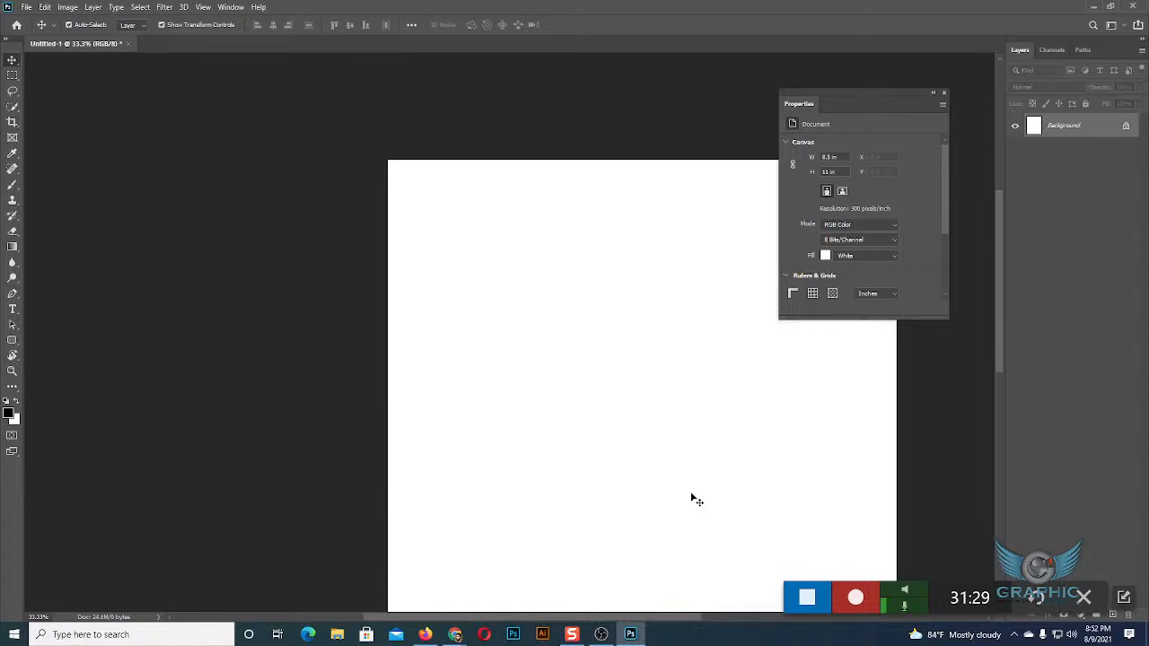
pyautogui.moveTo(873, 94); pyautogui.dragTo(915, 54)
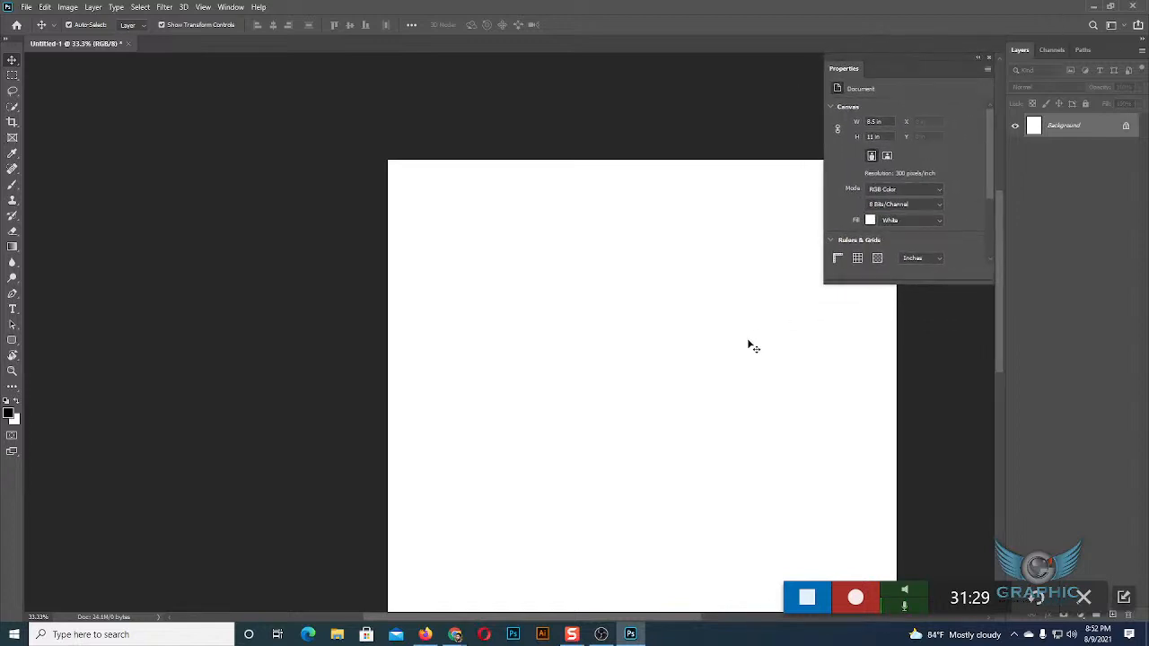
pyautogui.moveTo(690, 407); pyautogui.dragTo(549, 328)
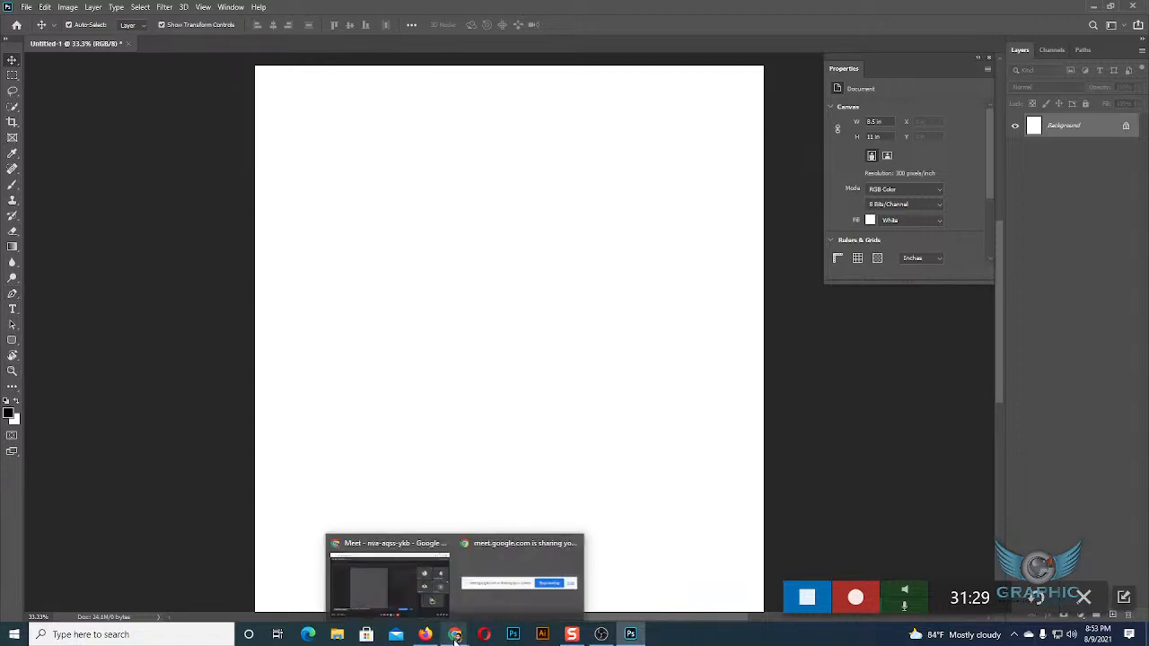
# Switch to the Google Meet call and stop presenting the screen.
pyautogui.click(416, 590)
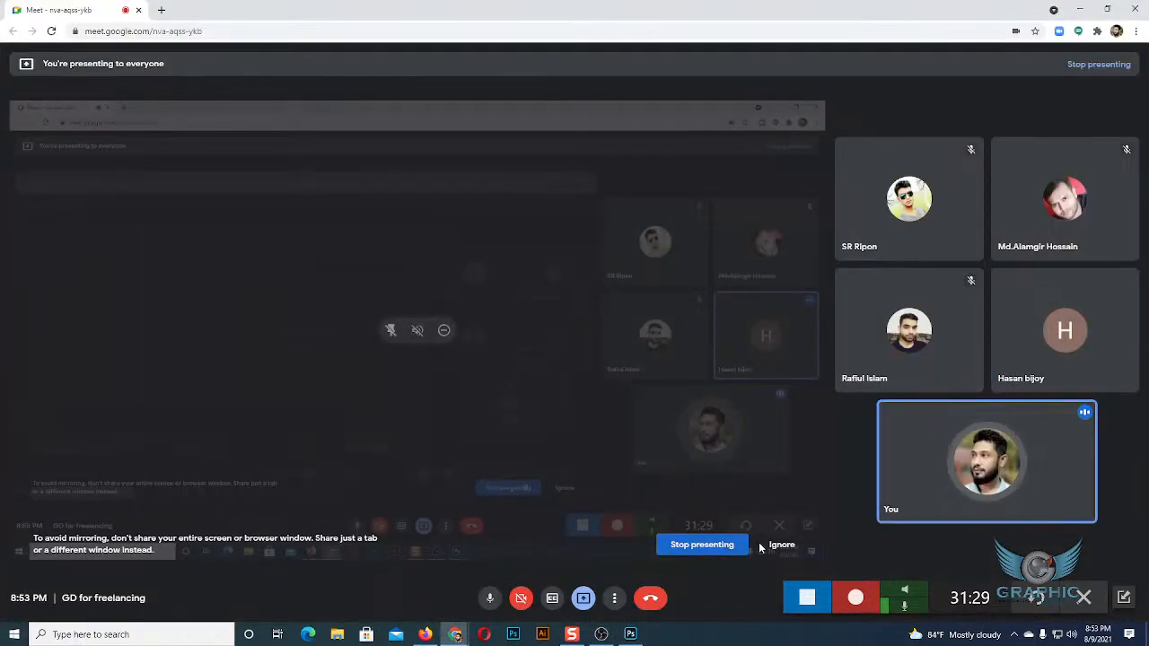
pyautogui.click(706, 547)
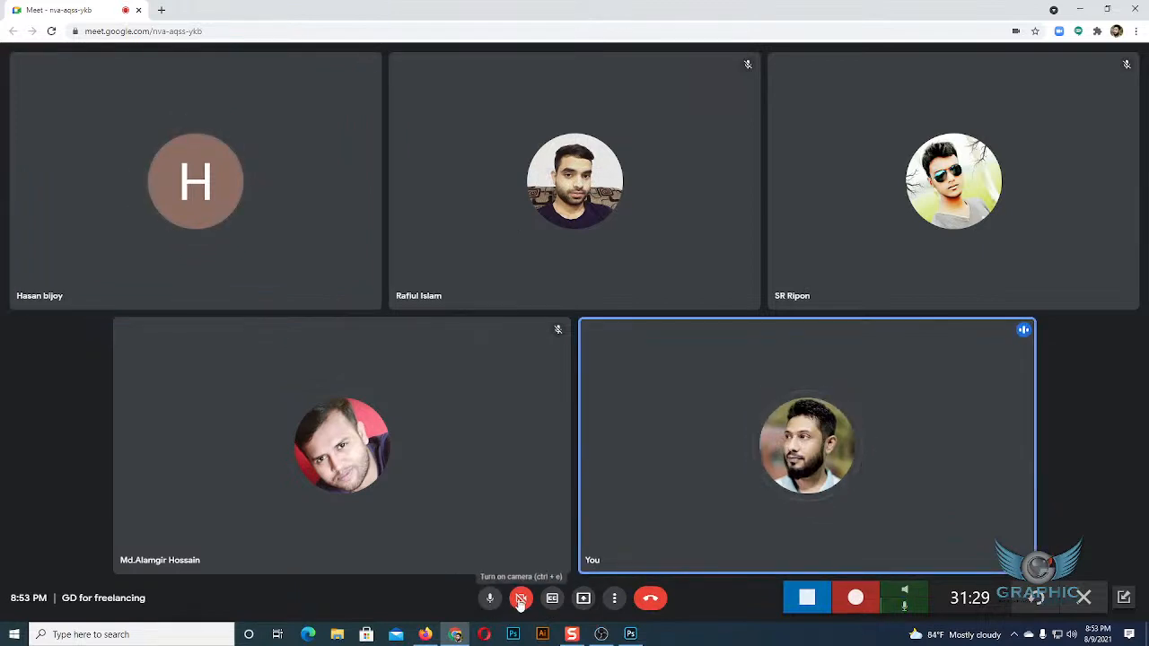
pyautogui.click(583, 599)
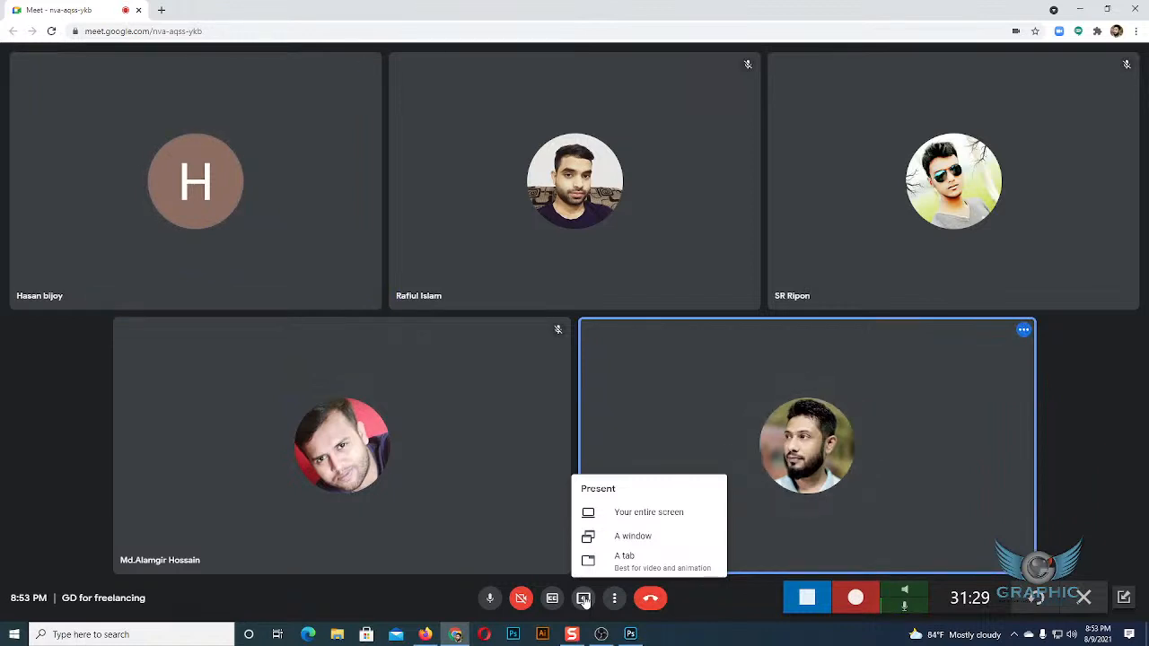
pyautogui.click(625, 517)
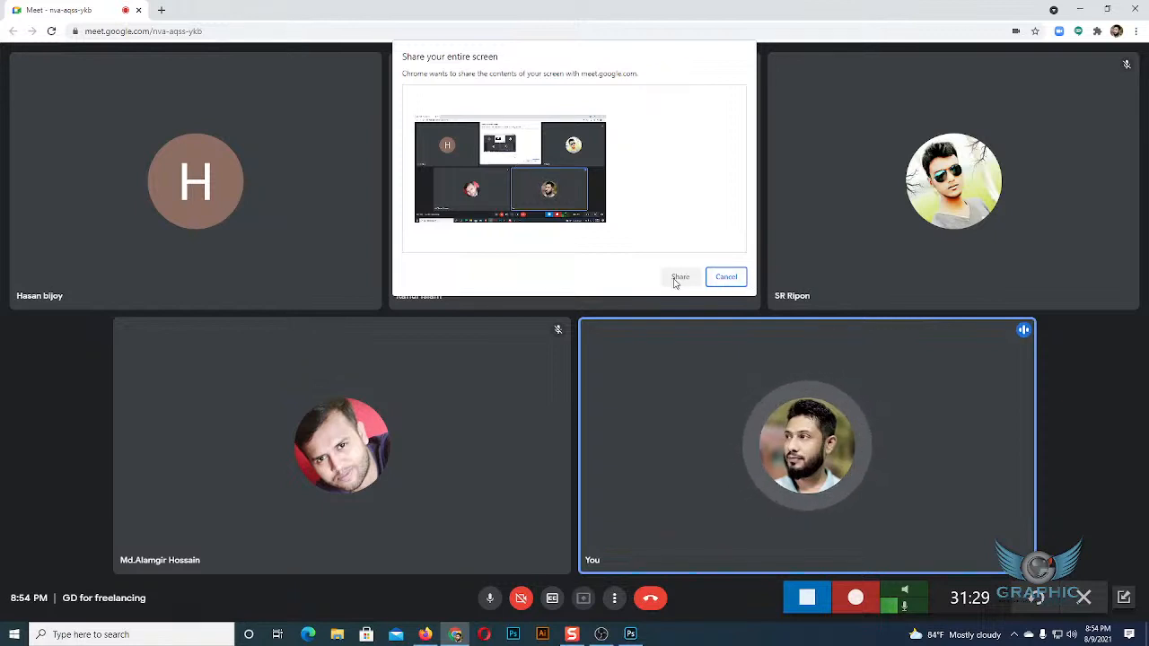
pyautogui.click(726, 277)
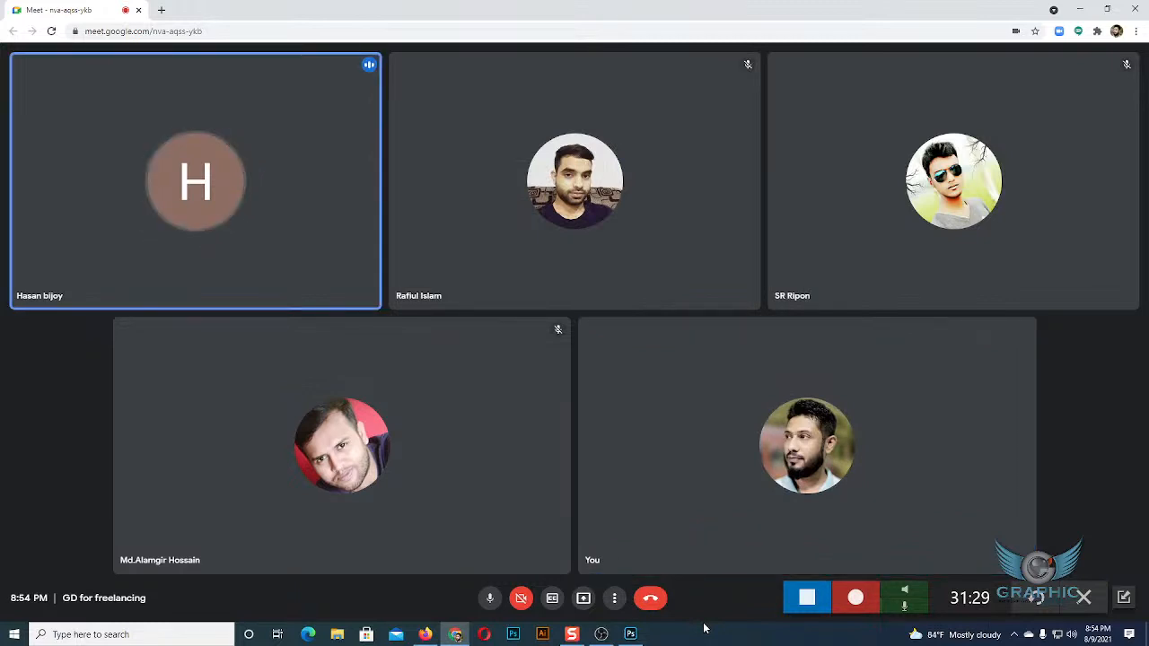
# Present the entire screen to the Meet call and hide the screen-sharing notice.
pyautogui.moveTo(363, 283)
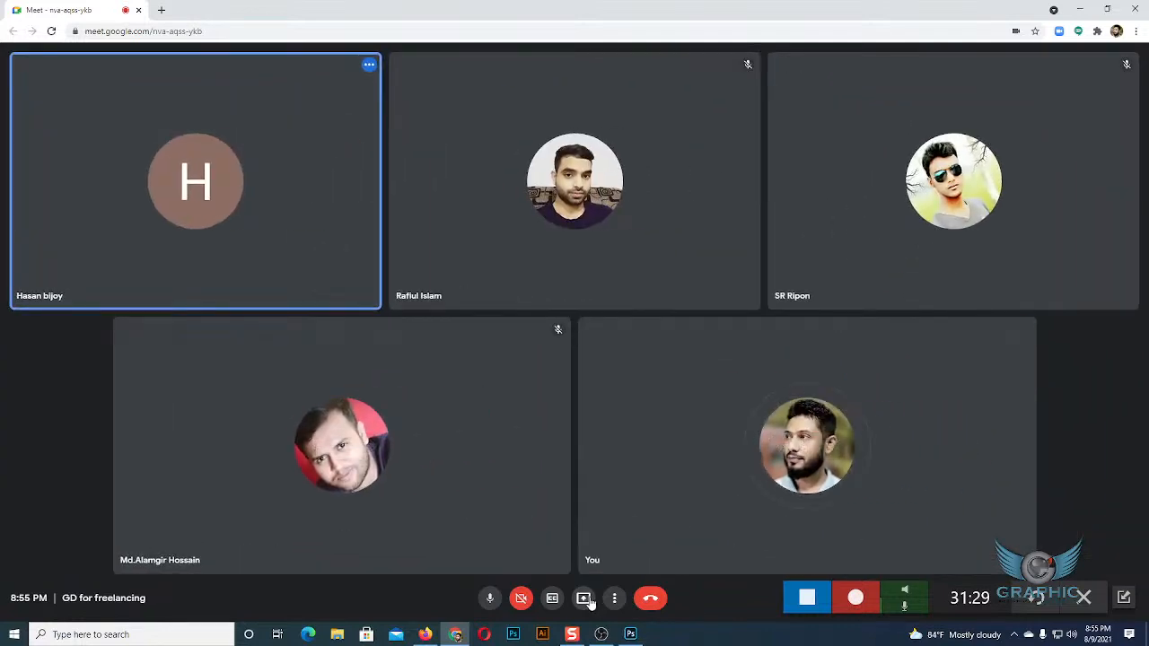
pyautogui.click(583, 599)
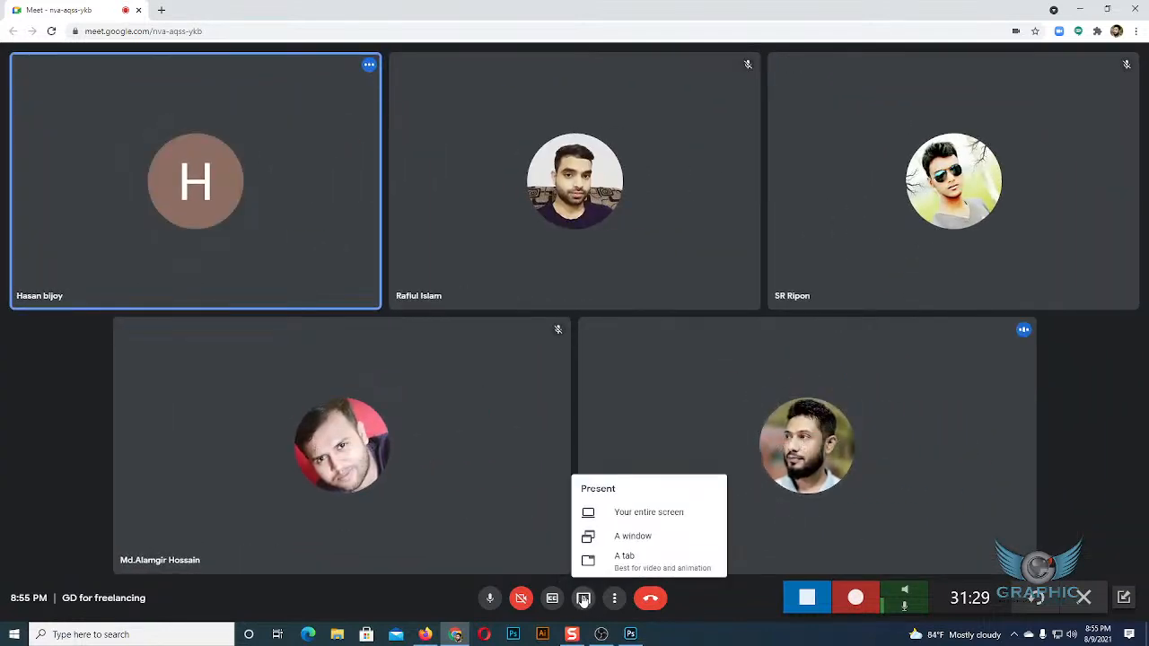
pyautogui.moveTo(166, 198)
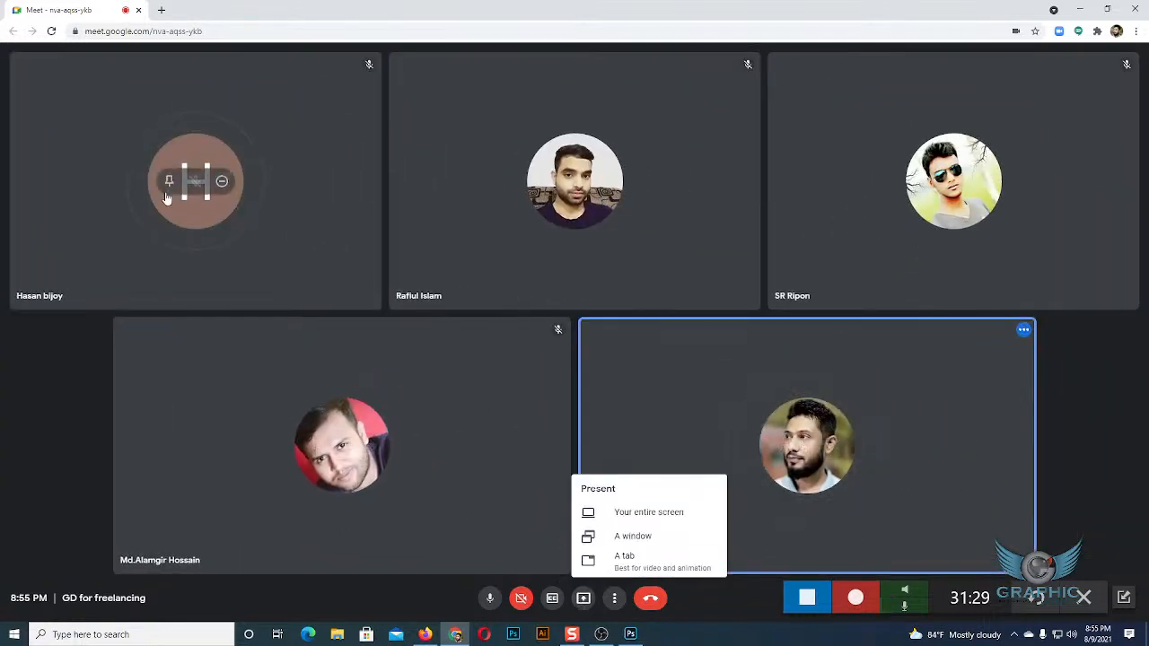
pyautogui.click(641, 516)
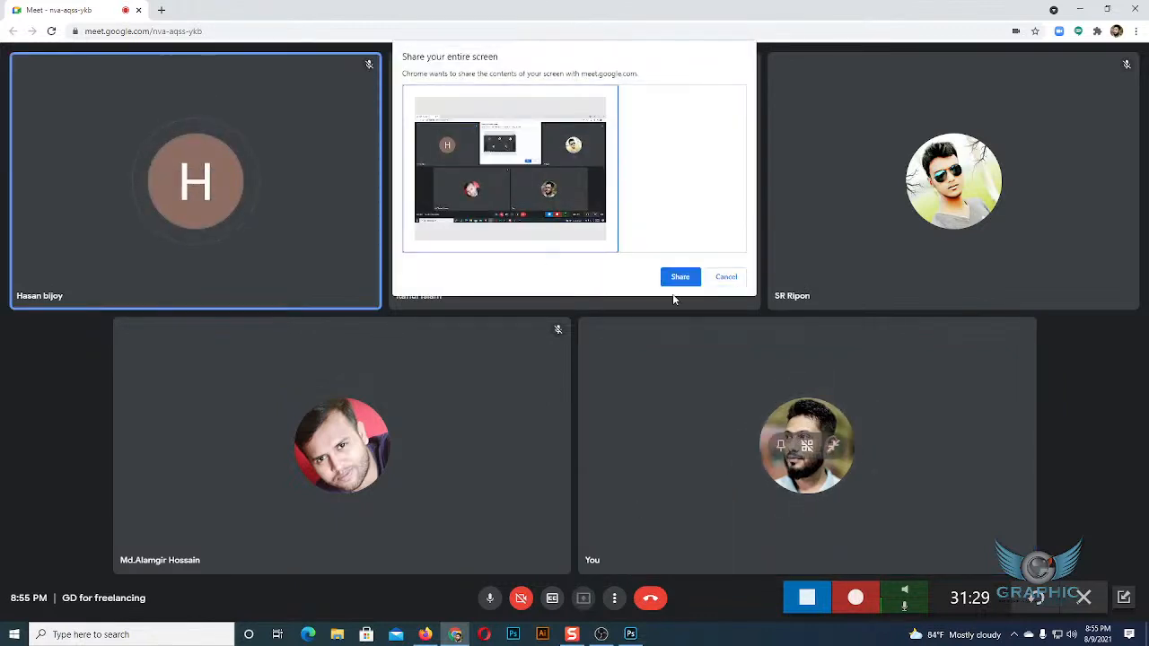
pyautogui.click(679, 280)
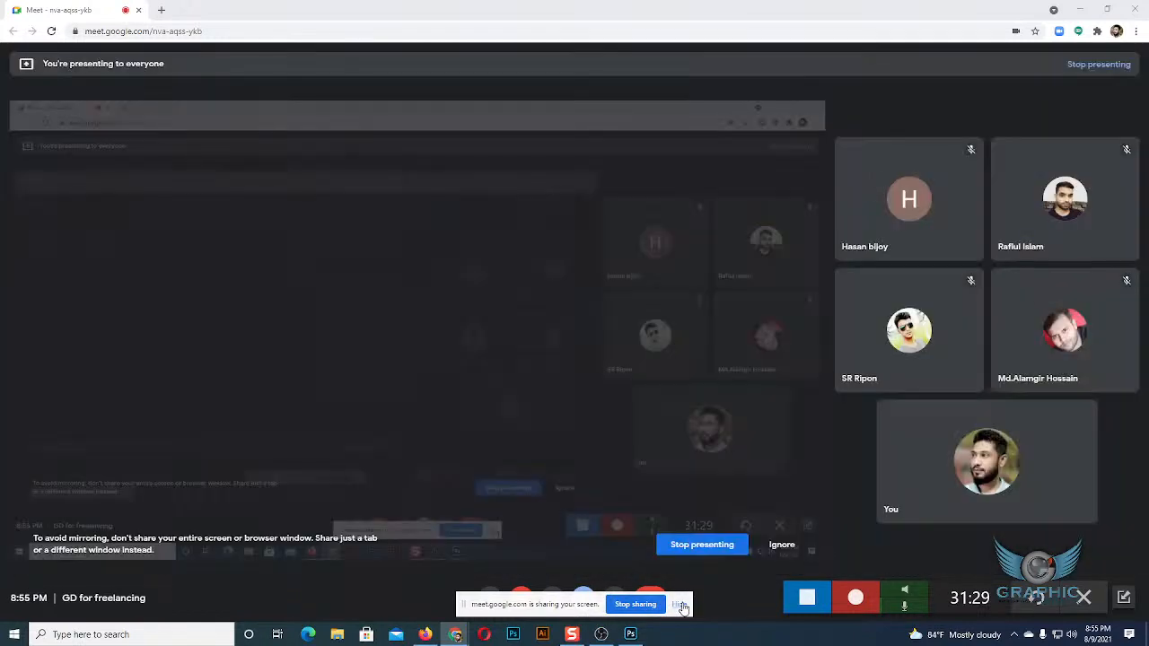
pyautogui.click(682, 607)
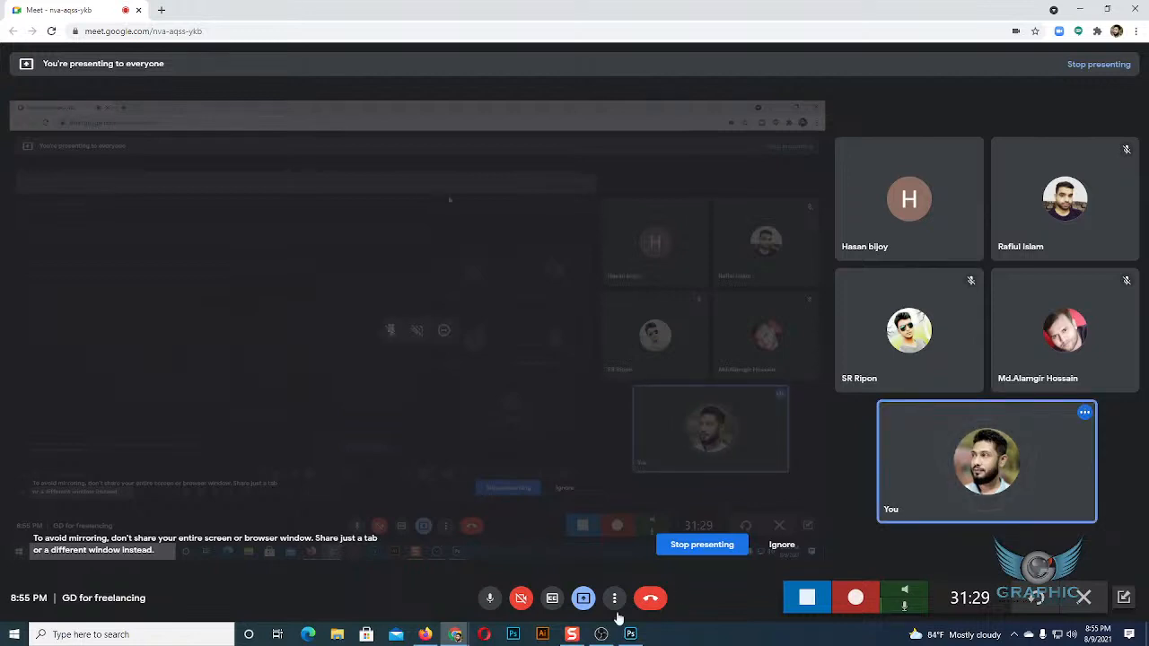
# Switch back to Photoshop, checking the presentation and participants in the Google Meet call once more.
pyautogui.click(631, 634)
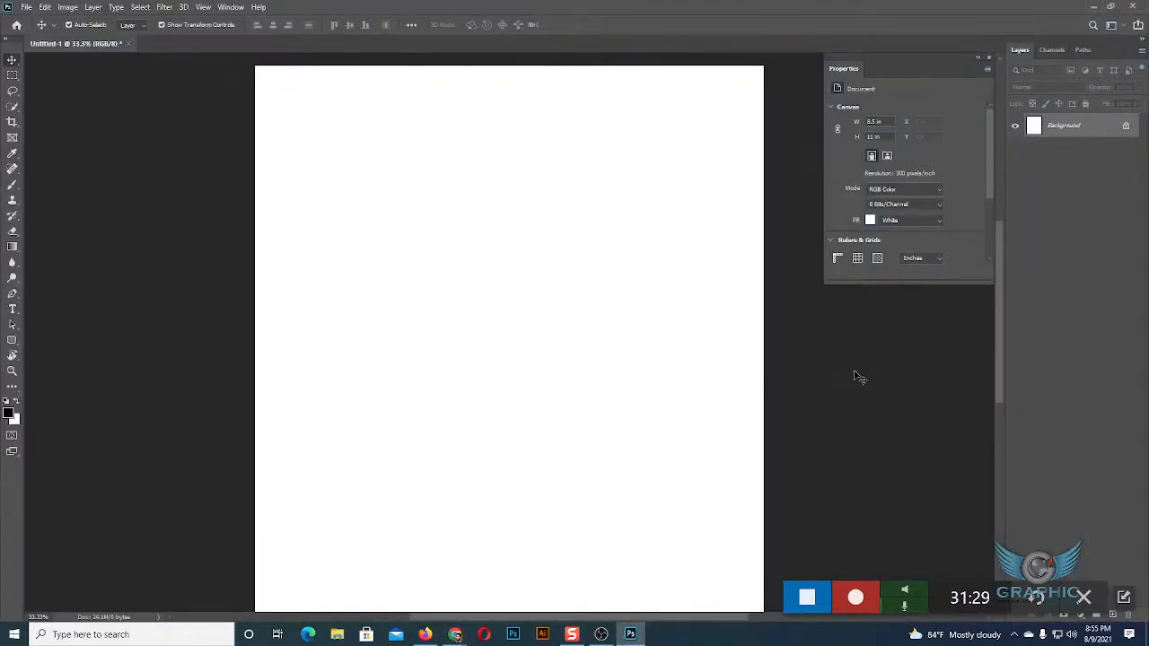
pyautogui.moveTo(440, 626)
pyautogui.click(423, 580)
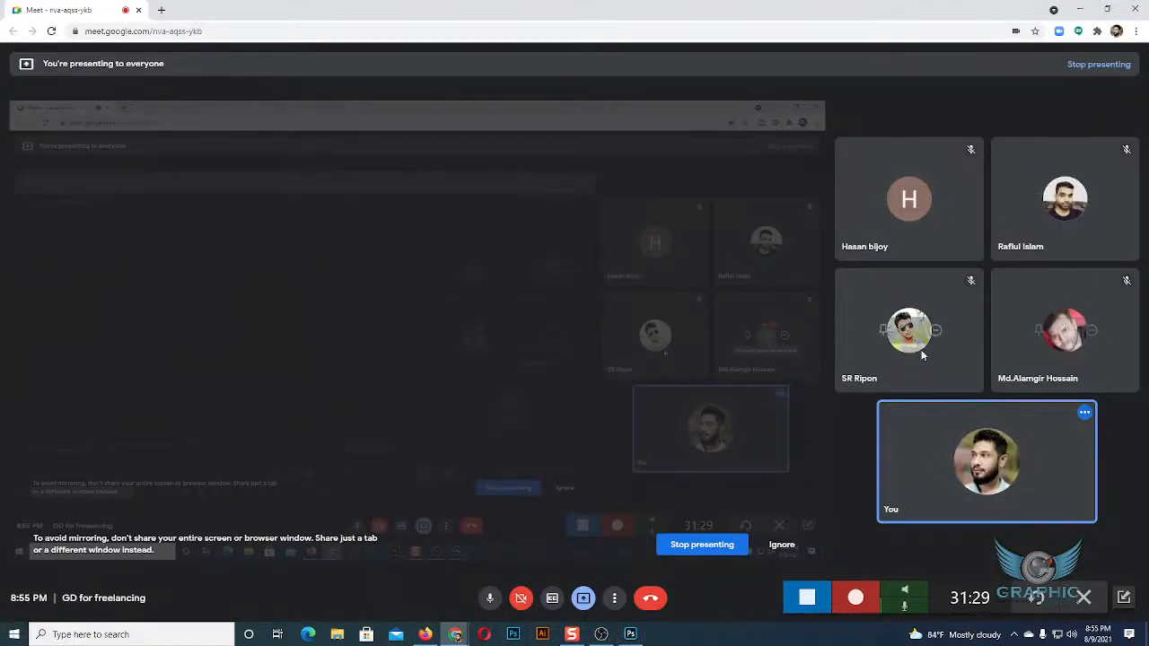
pyautogui.hotkey('alt', 'Tab')
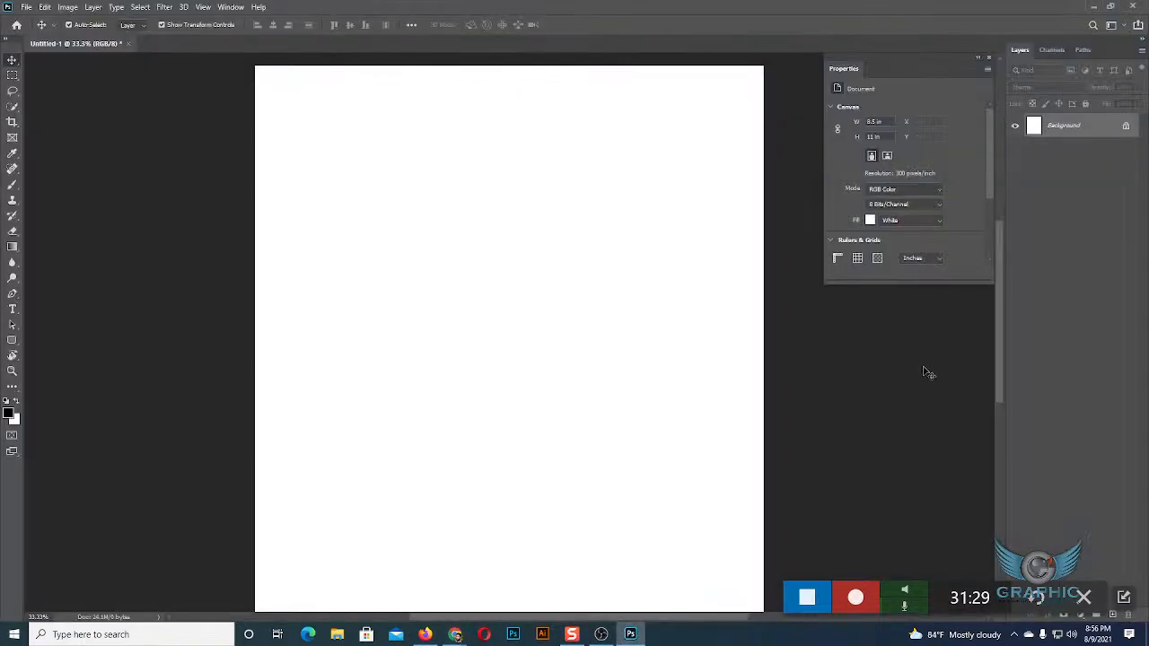
# Draw a black rectangle of about 1684 x 1208 px with the Rectangle Tool in the page's upper half.
pyautogui.hotkey('ctrl', '-')
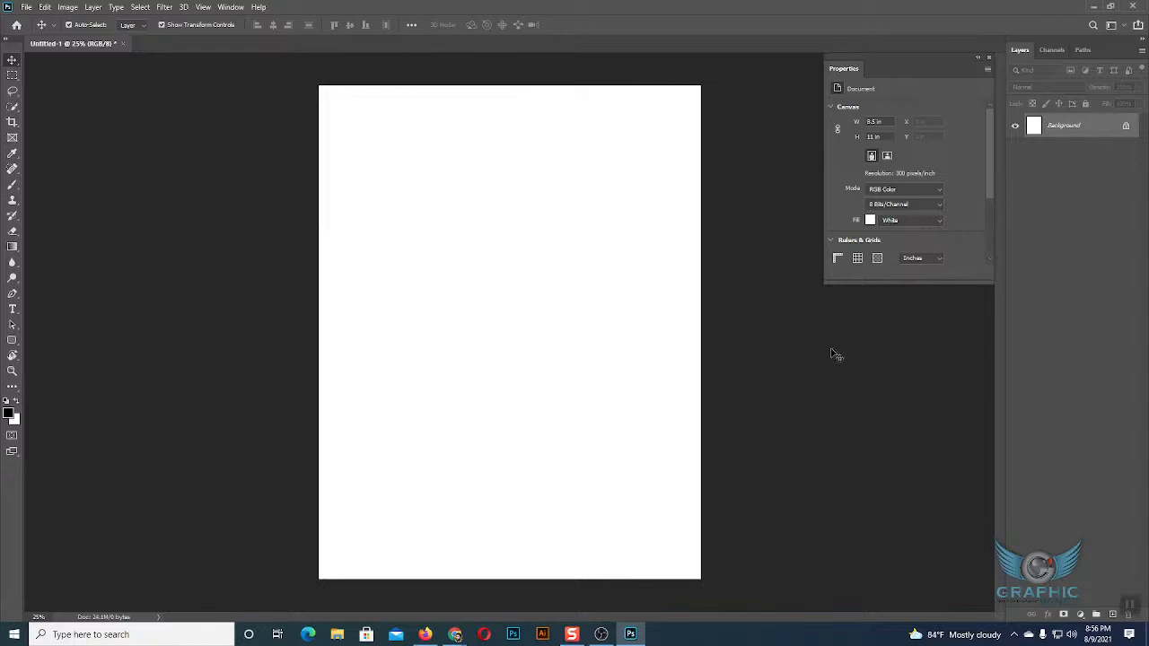
pyautogui.click(14, 341)
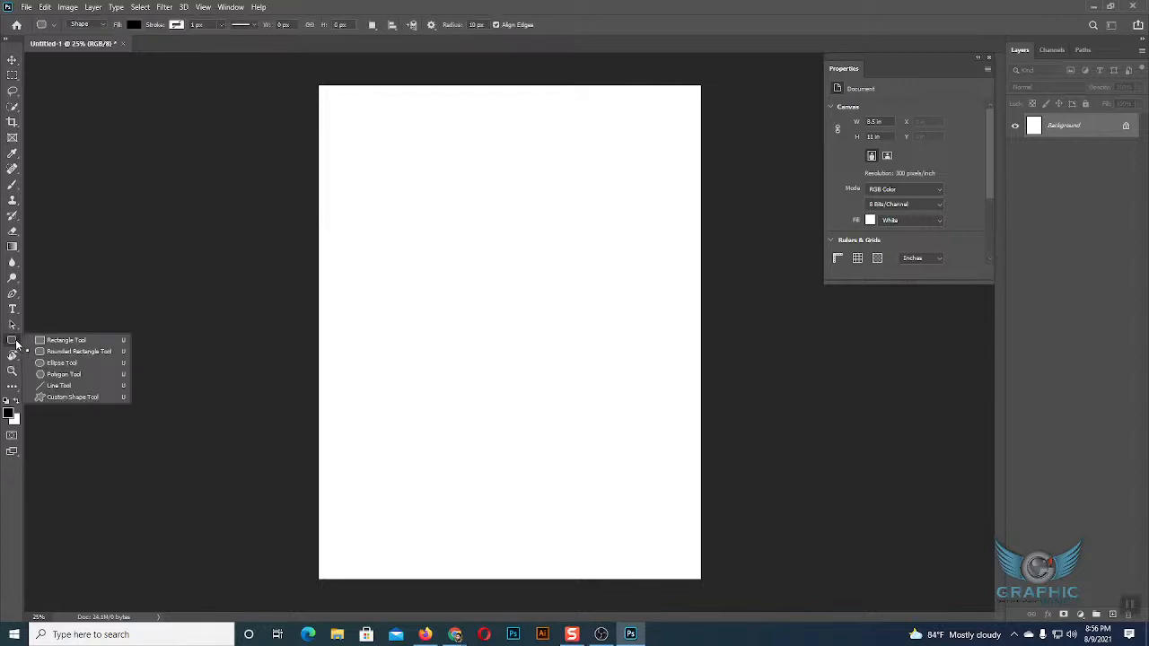
pyautogui.click(63, 340)
pyautogui.moveTo(378, 143); pyautogui.dragTo(631, 324)
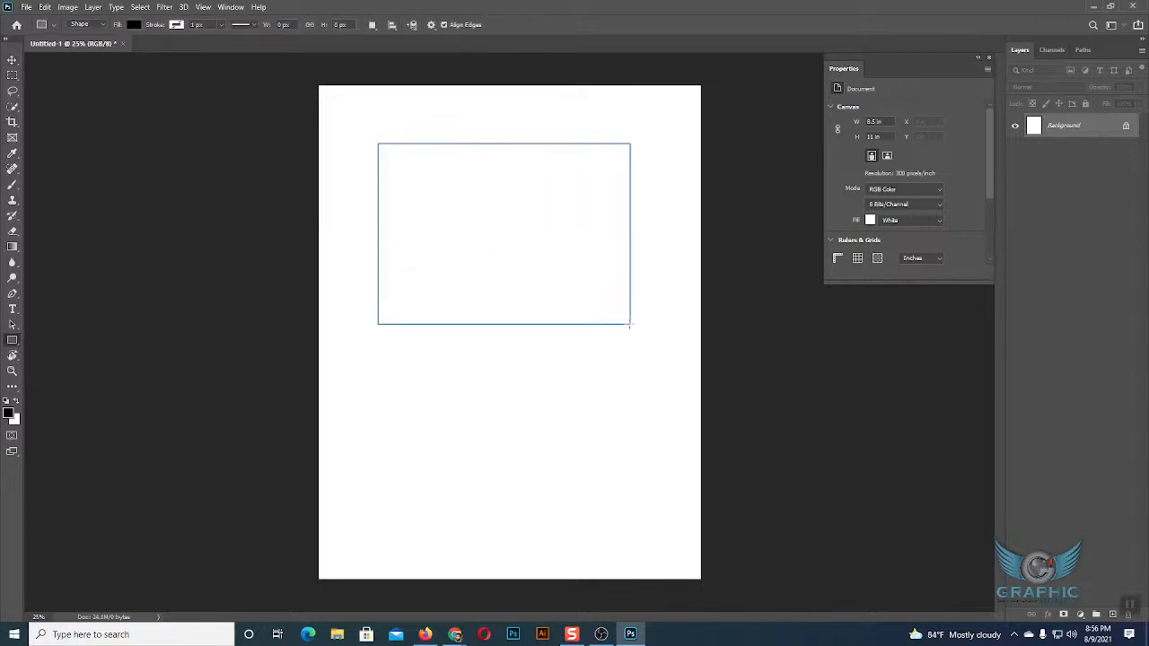
pyautogui.click(11, 59)
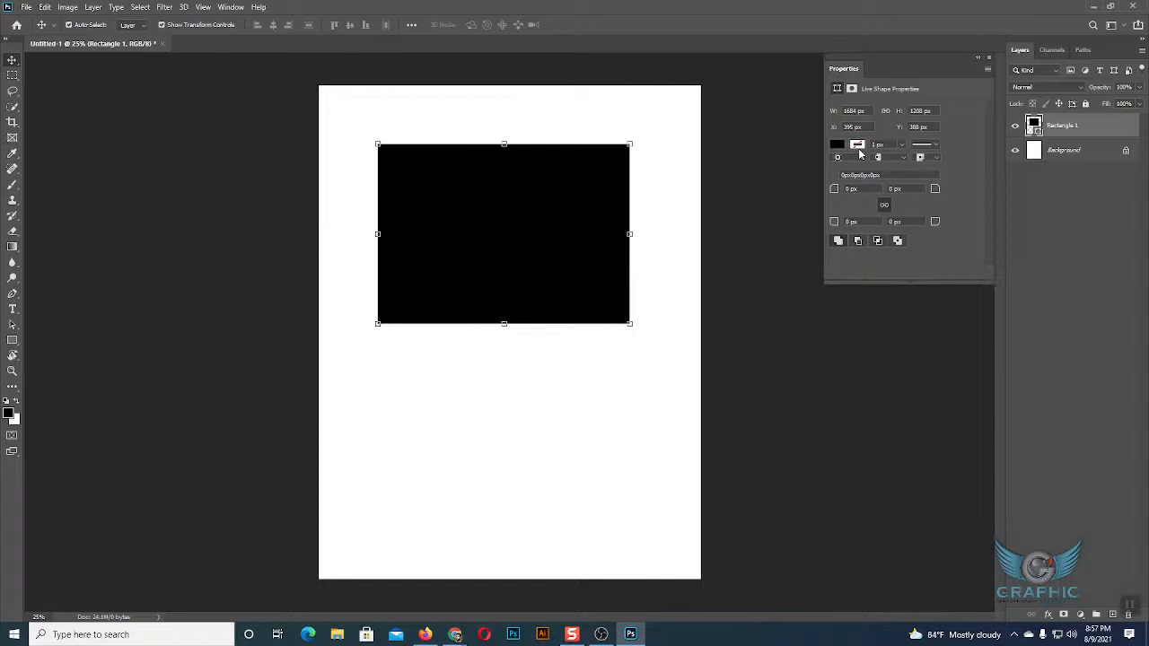
# Move the floating Properties panel beside the page, near the black rectangle, and check that Properties is enabled for display.
pyautogui.moveTo(887, 57); pyautogui.dragTo(824, 72)
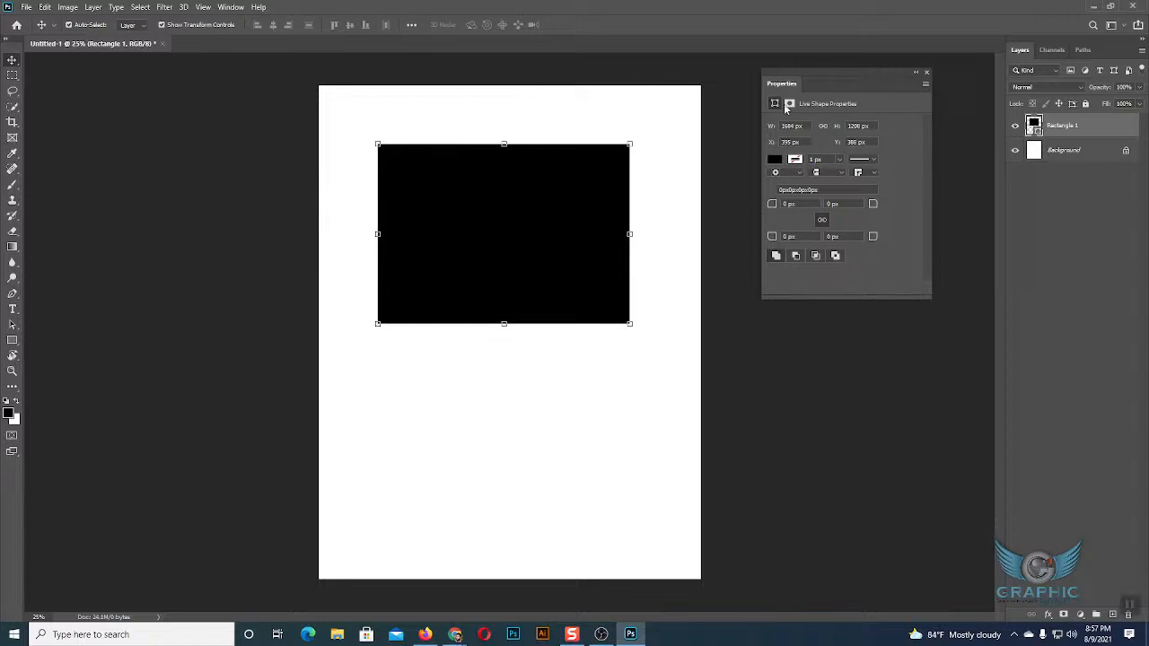
pyautogui.moveTo(822, 76); pyautogui.dragTo(798, 79)
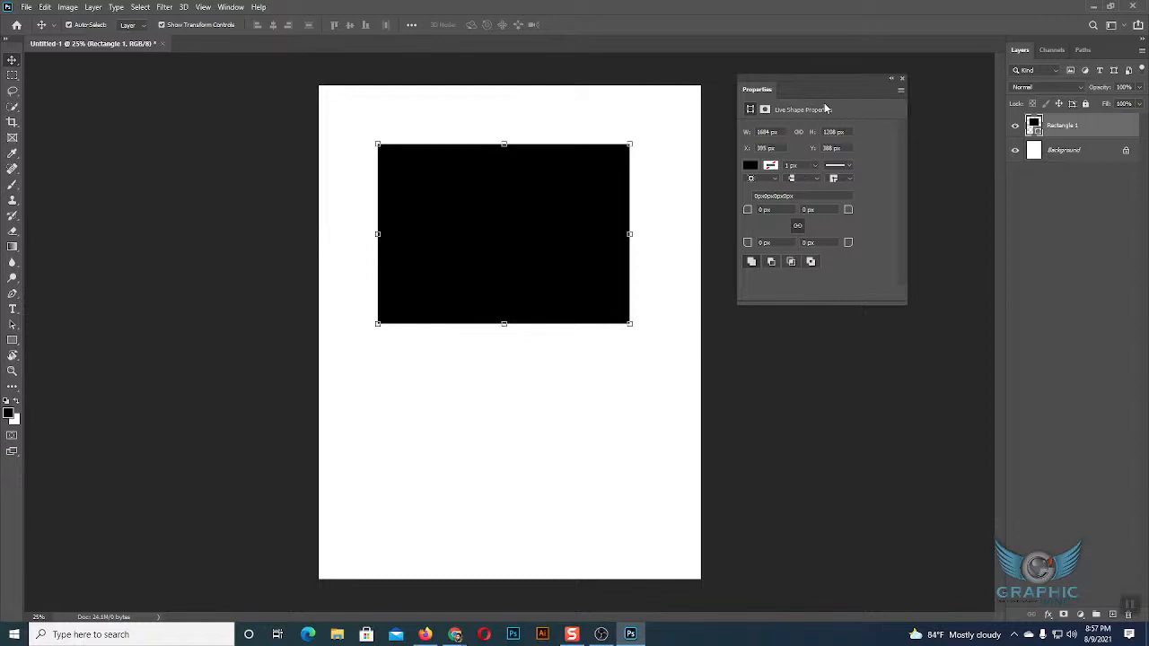
pyautogui.click(231, 6)
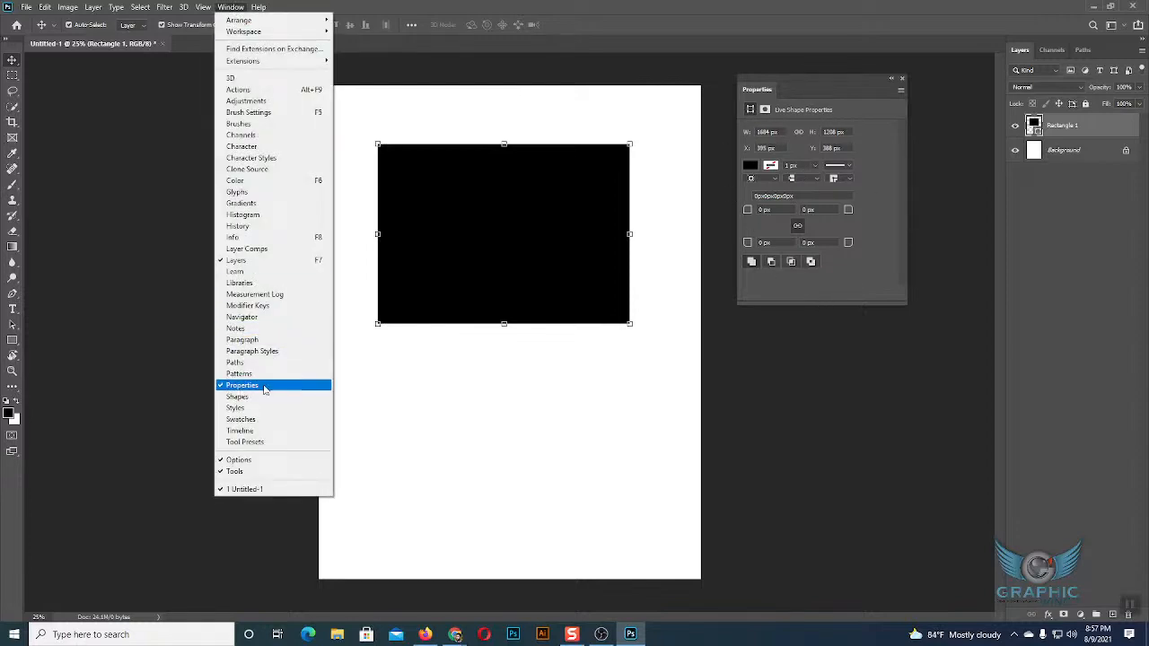
pyautogui.click(746, 422)
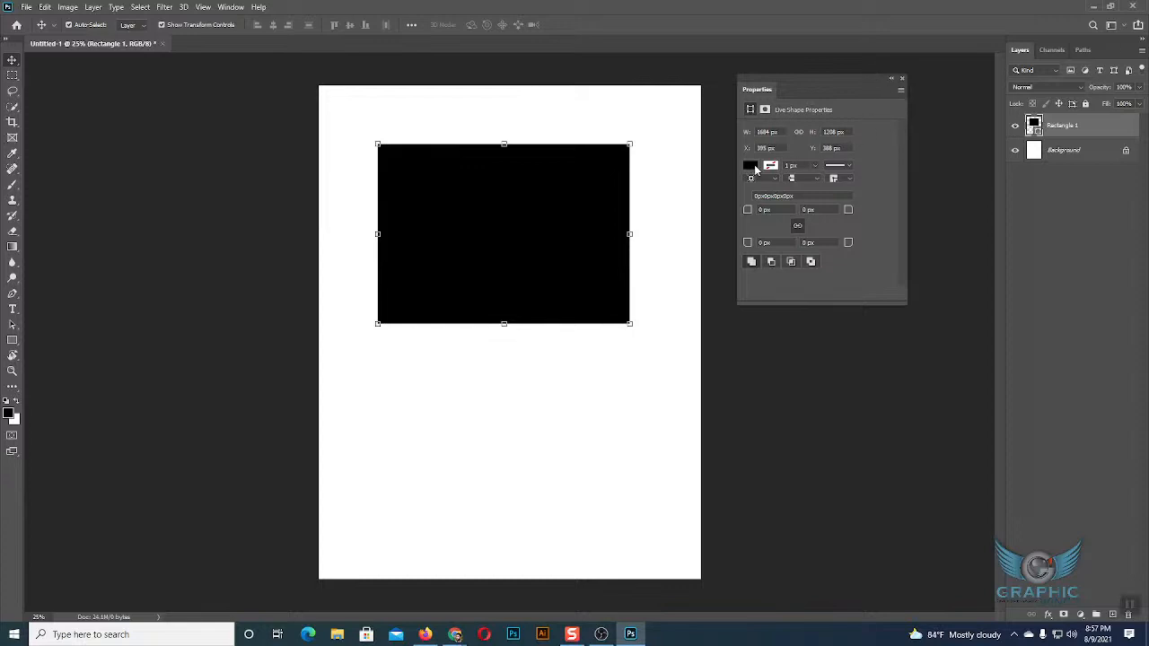
# Open the black rectangle's fill colour options and look through the preset swatch groups.
pyautogui.hotkey('ctrl', '+')
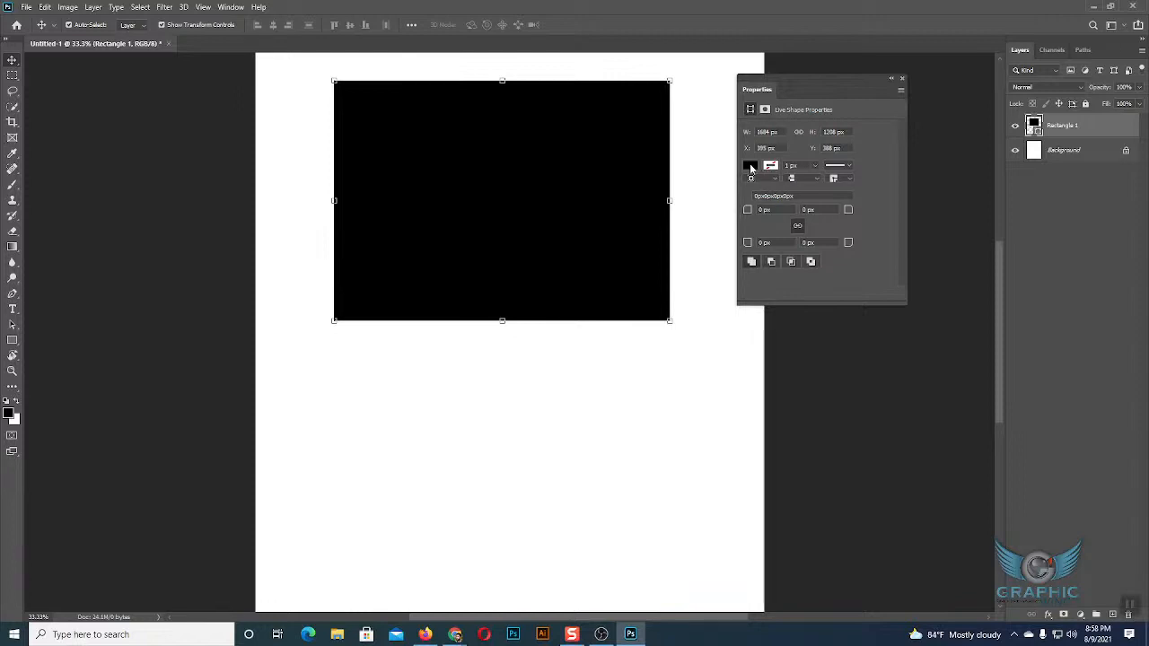
pyautogui.click(751, 166)
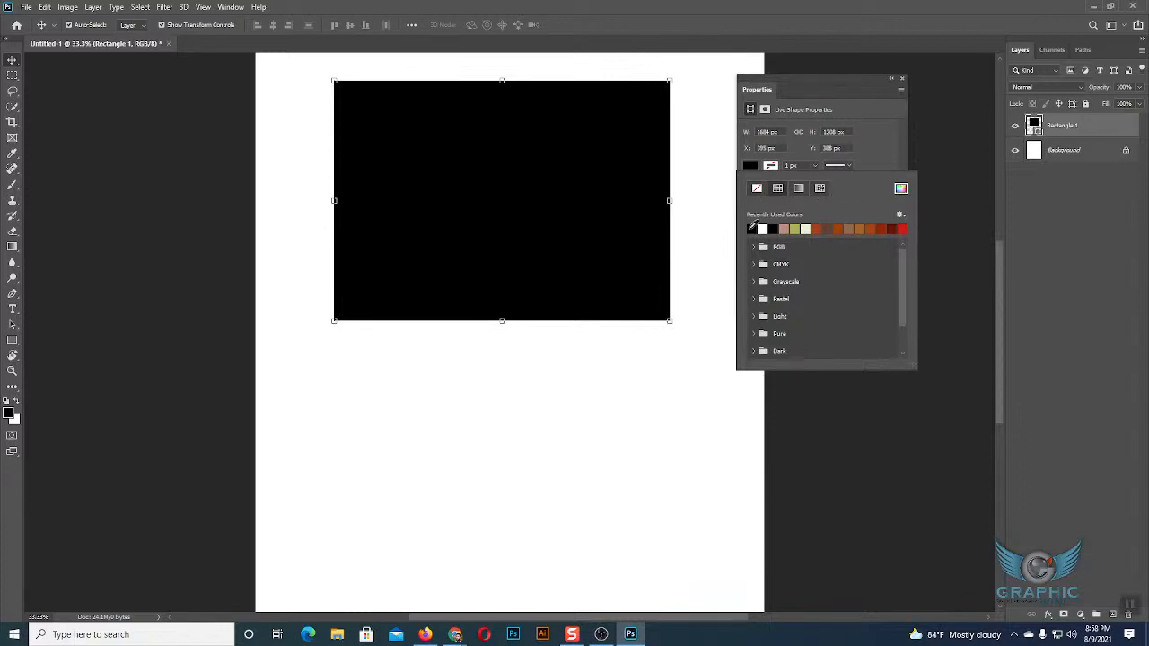
pyautogui.scroll(-2, 777, 310)
pyautogui.scroll(2, 781, 311)
pyautogui.scroll(-2, 845, 249)
pyautogui.scroll(2, 855, 265)
pyautogui.scroll(-2, 834, 340)
pyautogui.scroll(2, 797, 278)
# Expand the RGB and CMYK swatch groups in turn to compare their fill colours.
pyautogui.click(759, 248)
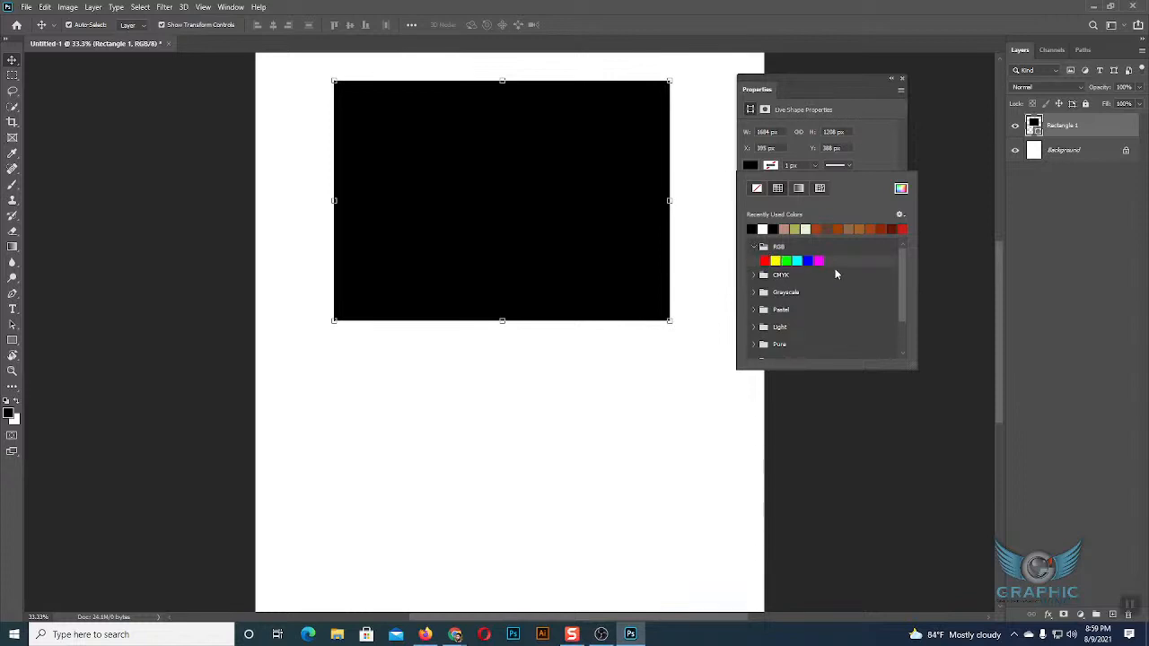
pyautogui.click(756, 248)
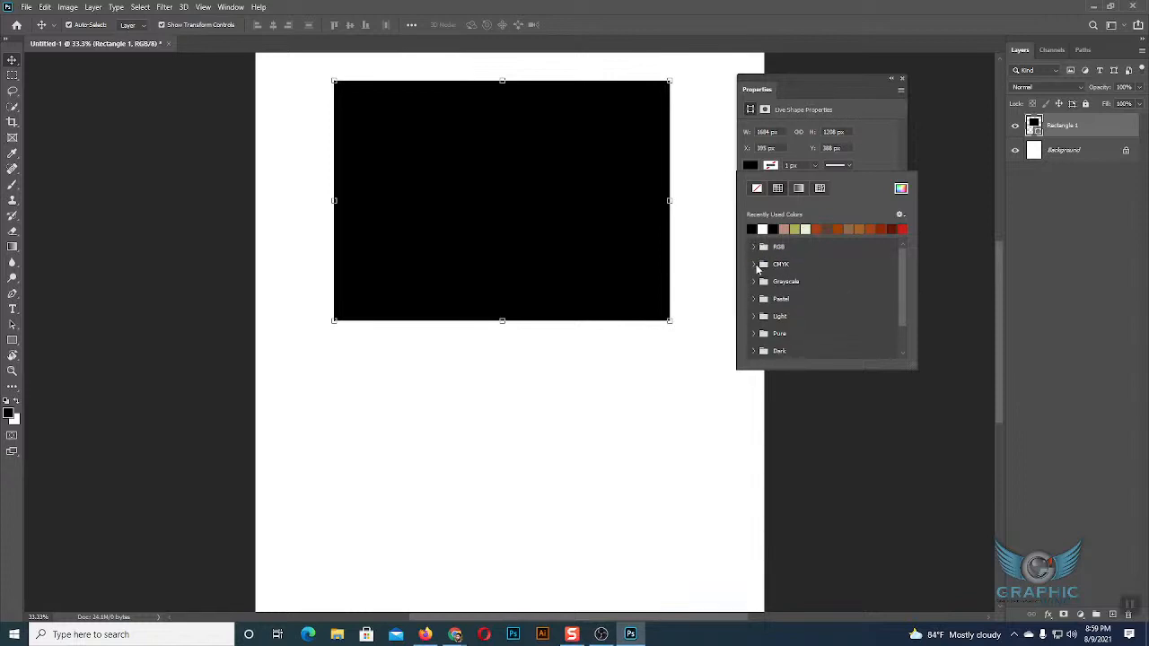
pyautogui.click(753, 264)
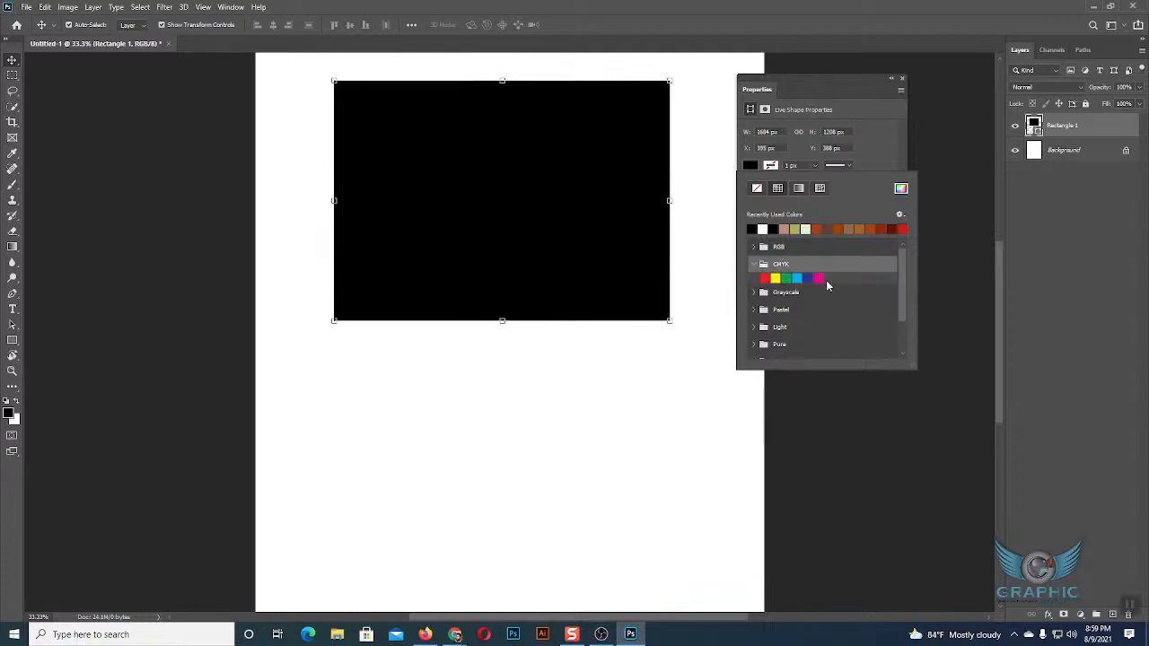
pyautogui.click(753, 264)
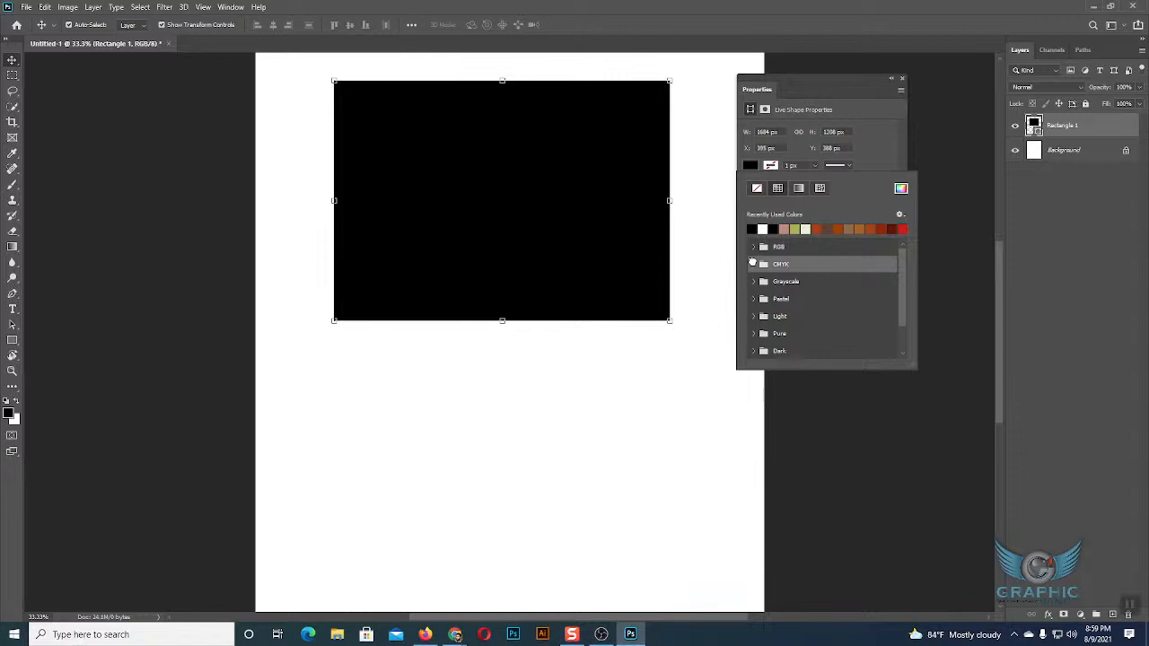
pyautogui.click(753, 264)
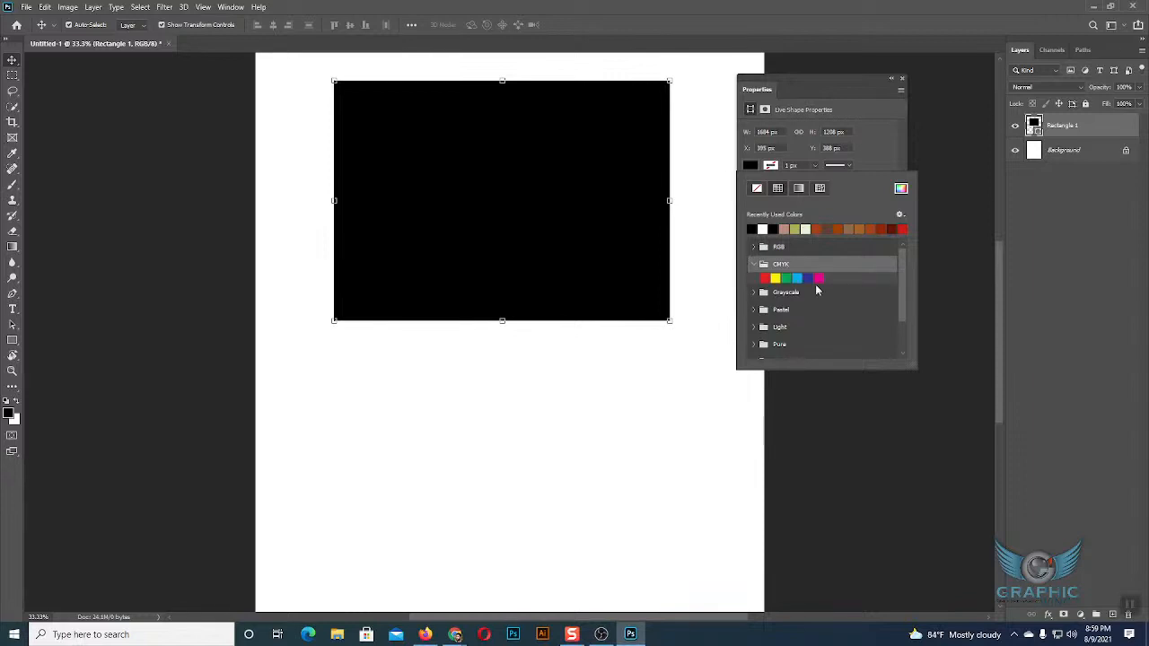
# Compare the RGB and CMYK fill swatches once more, collapse both groups and close the fill options.
pyautogui.click(755, 248)
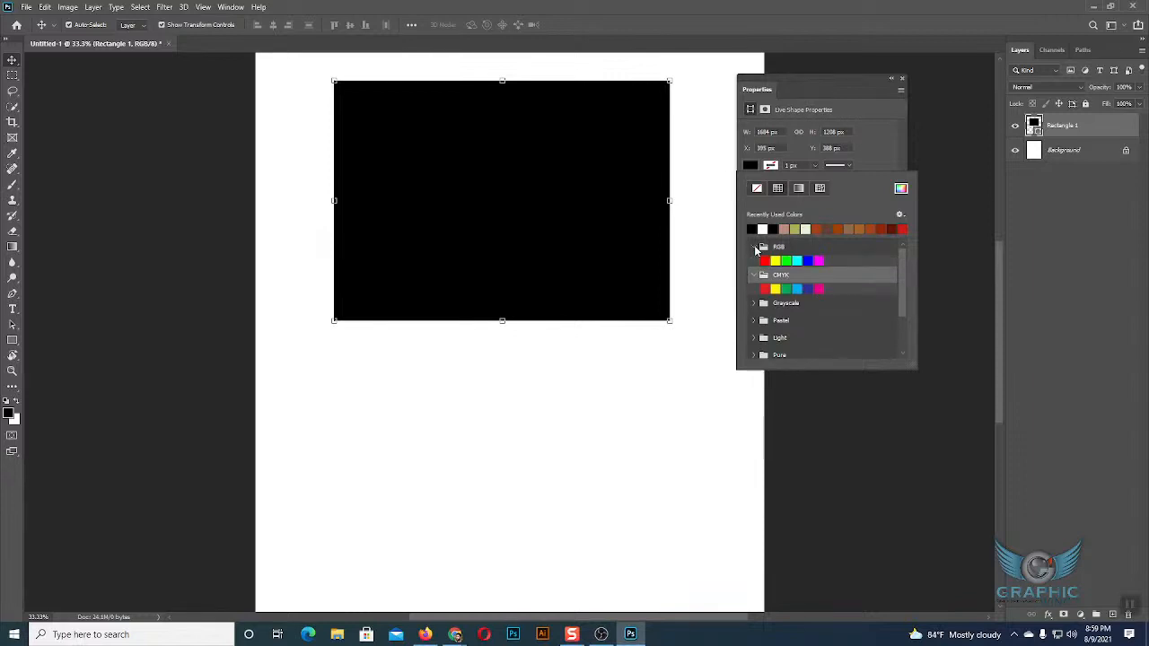
pyautogui.click(756, 248)
pyautogui.click(754, 264)
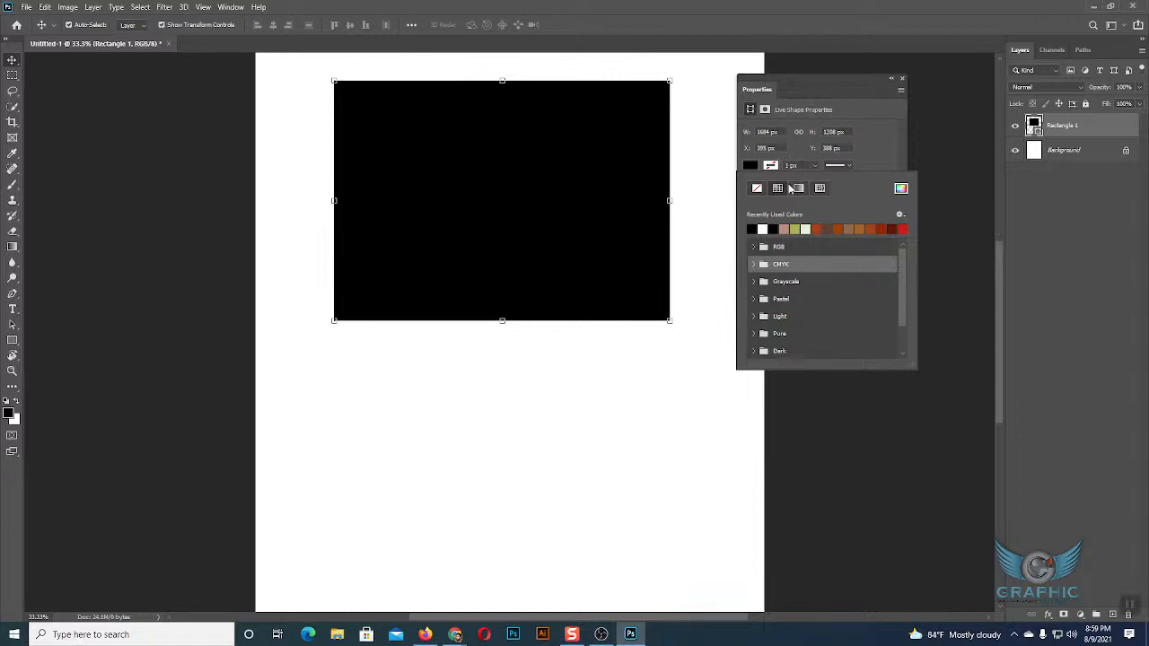
pyautogui.click(539, 171)
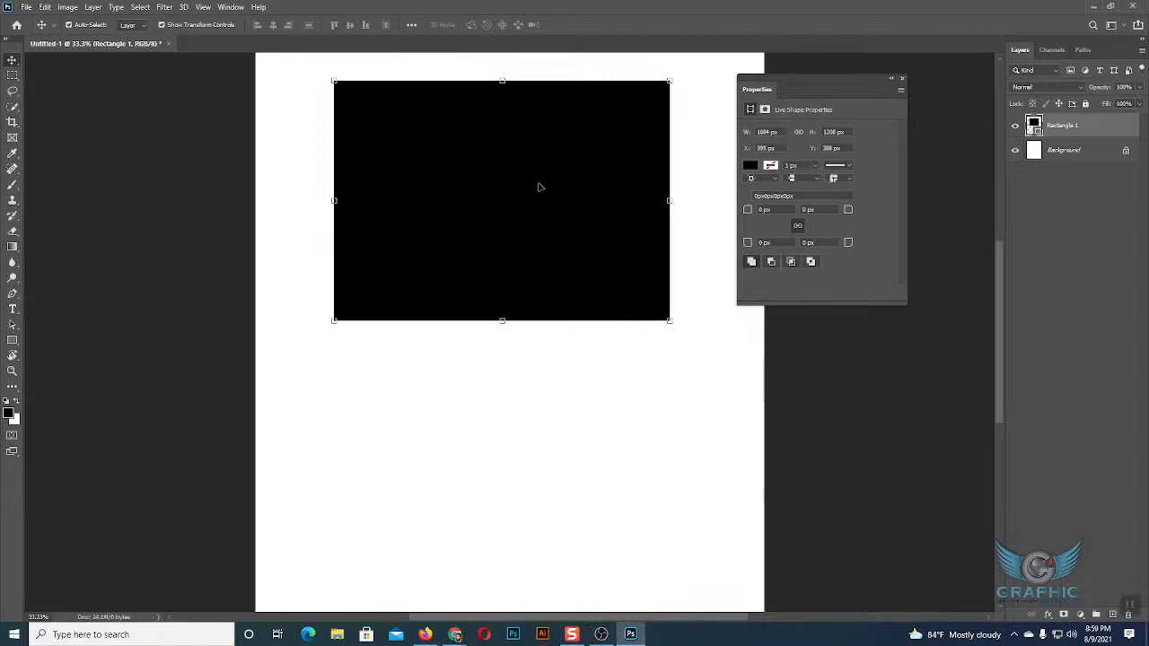
# Set the rectangle's fill to No Color, and switch it back to a solid black fill.
pyautogui.click(750, 166)
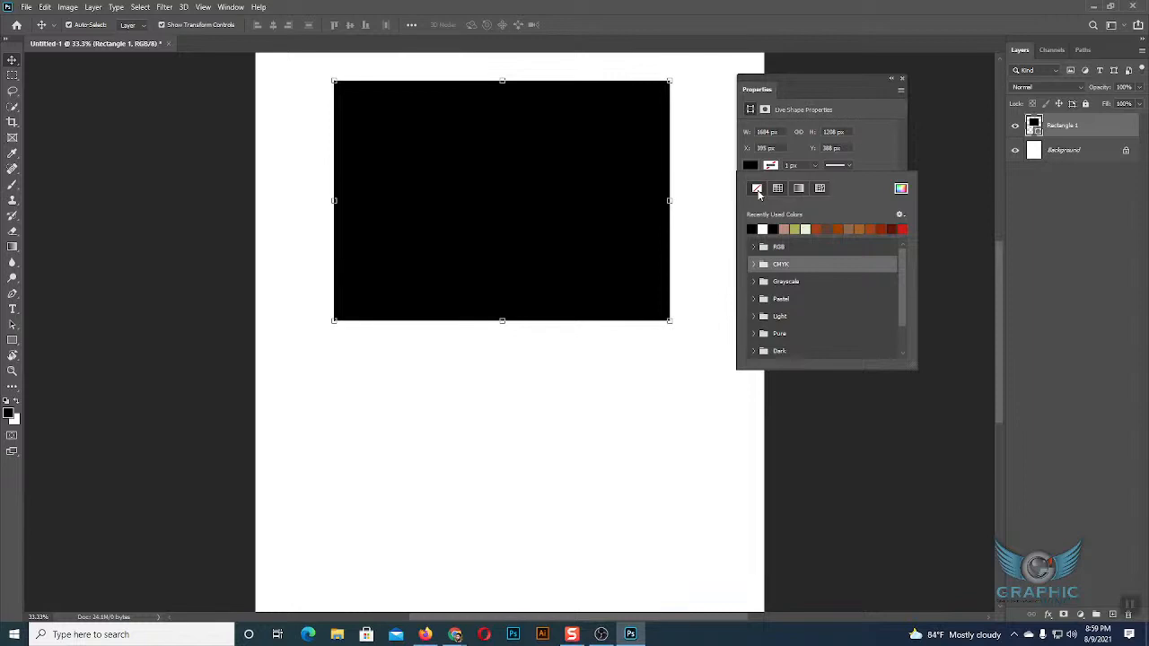
pyautogui.click(757, 189)
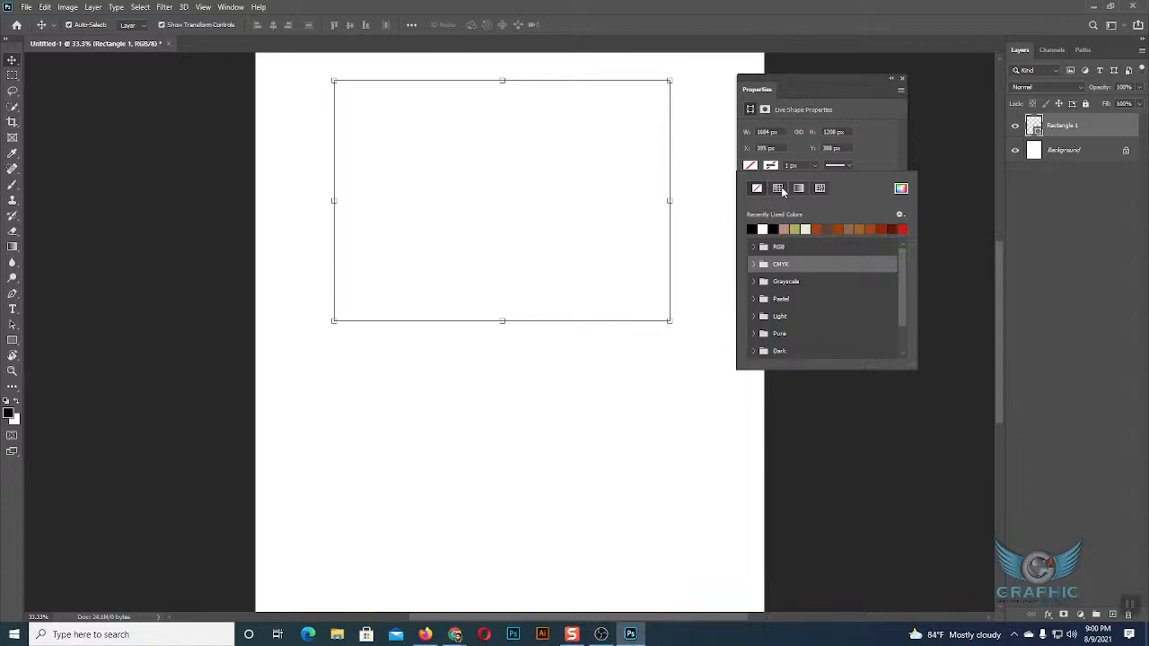
pyautogui.click(777, 188)
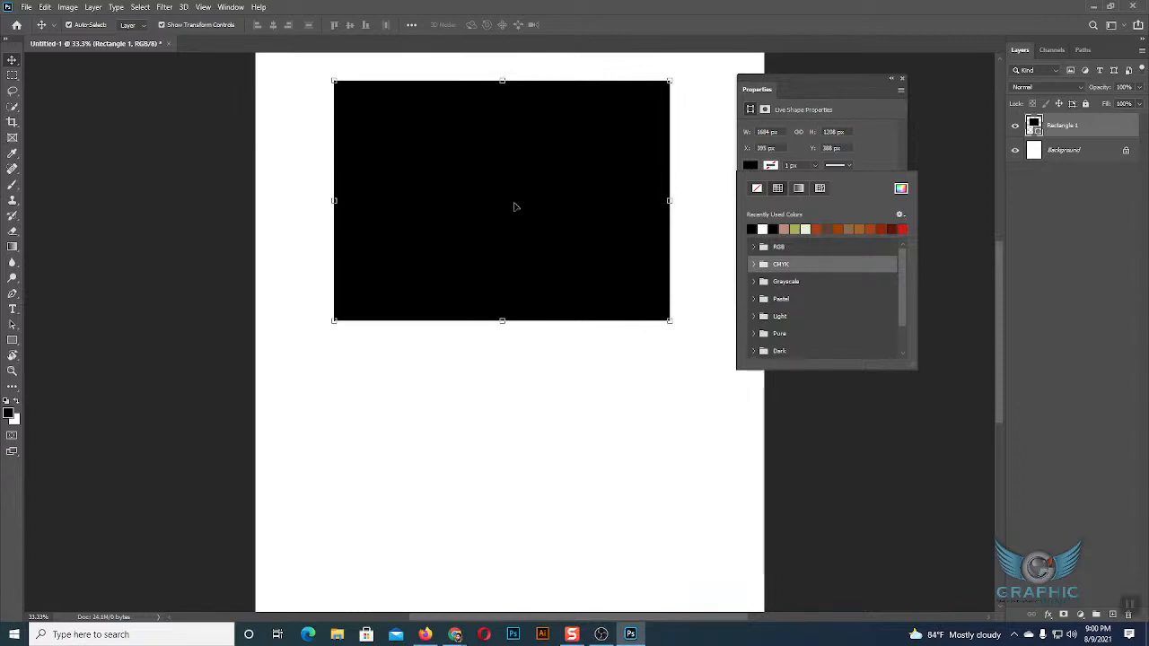
# Try several recently used colours as the rectangle's fill, including red and brown, ending with olive green.
pyautogui.click(827, 229)
pyautogui.click(835, 229)
pyautogui.click(849, 229)
pyautogui.click(858, 229)
pyautogui.click(874, 226)
pyautogui.click(885, 225)
pyautogui.click(895, 225)
pyautogui.click(905, 226)
pyautogui.click(905, 227)
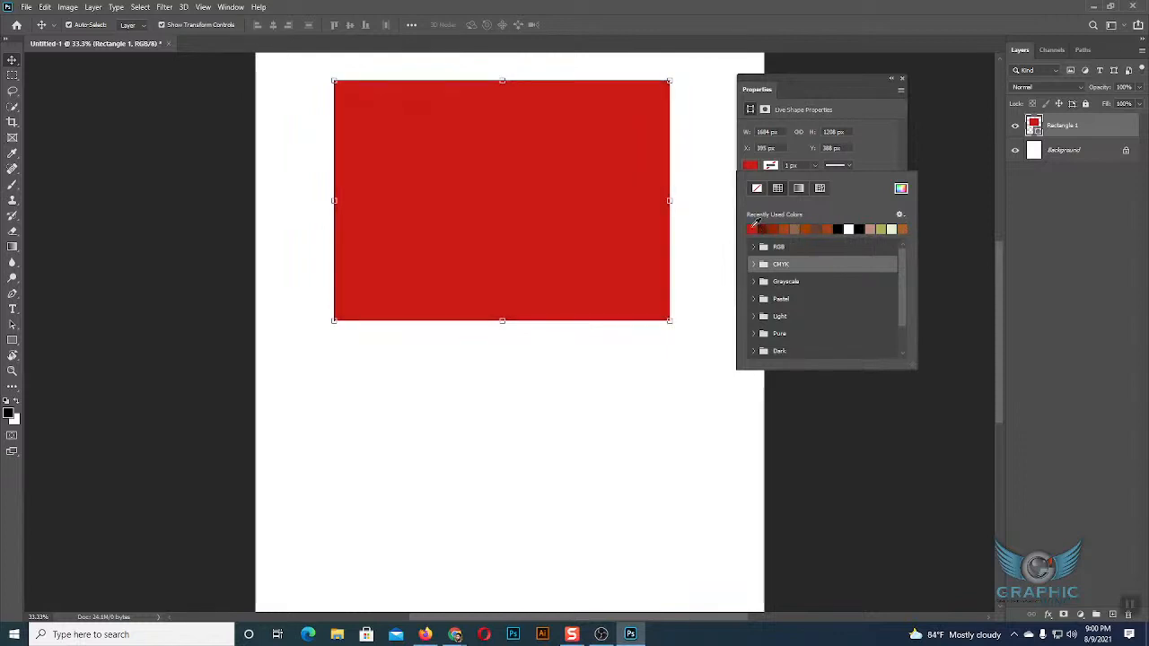
pyautogui.click(884, 229)
pyautogui.click(905, 227)
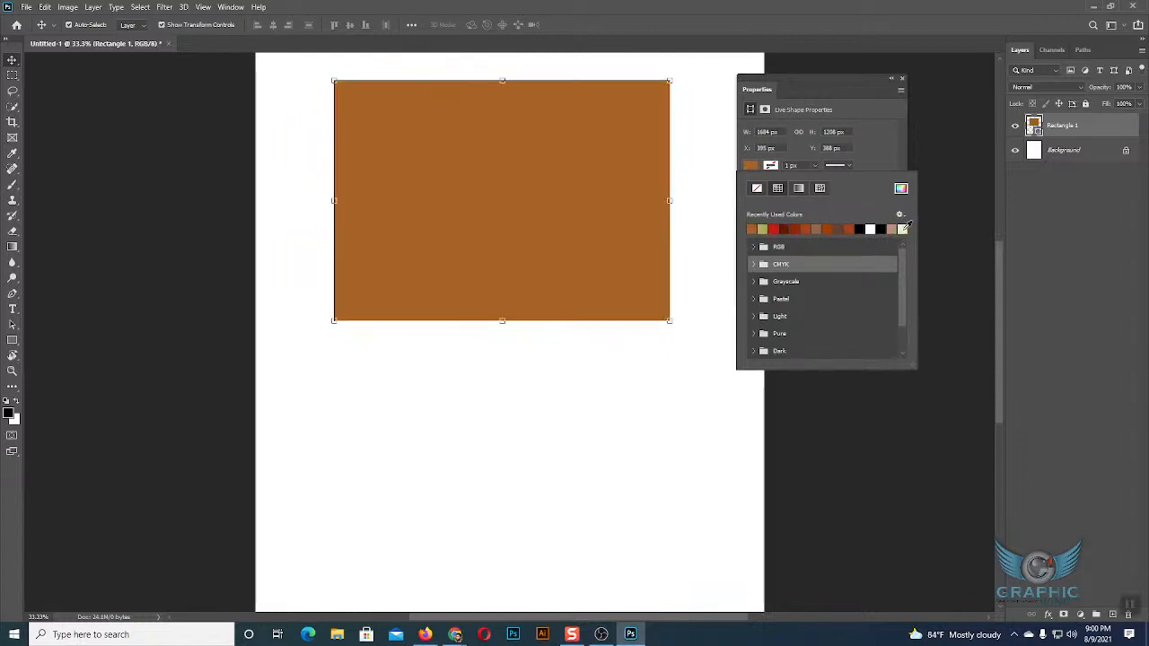
pyautogui.click(892, 229)
pyautogui.click(795, 229)
pyautogui.click(794, 229)
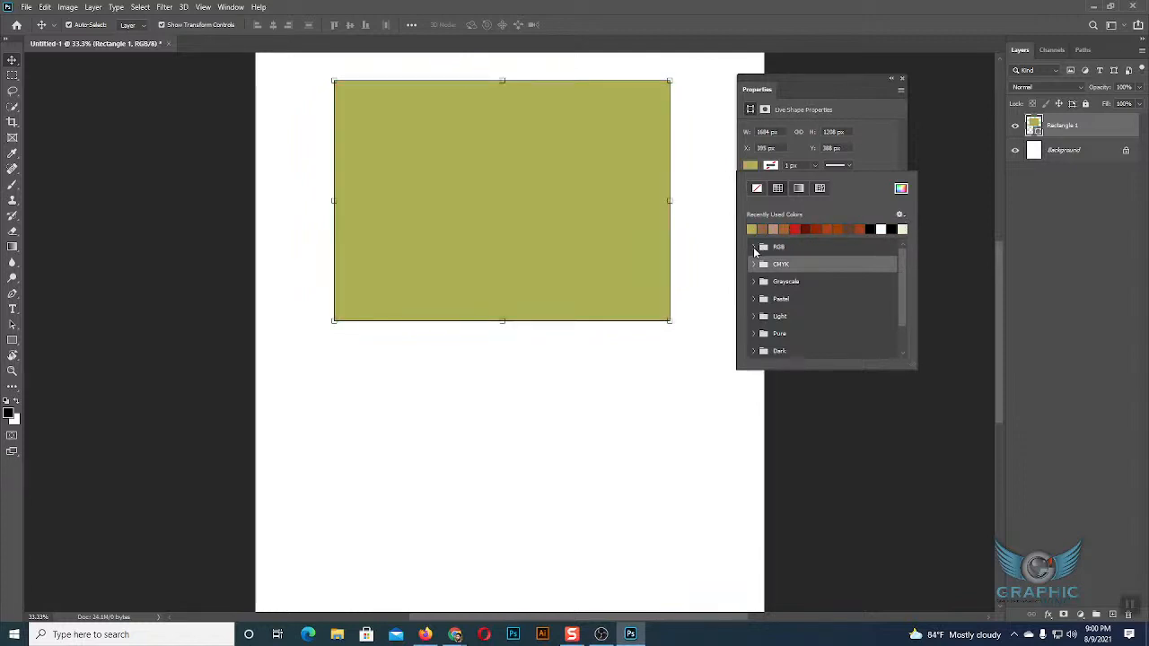
# Try the RGB preset swatches in turn as the rectangle's fill, ending with magenta, and collapse the group.
pyautogui.click(753, 248)
pyautogui.click(775, 261)
pyautogui.click(786, 260)
pyautogui.click(796, 260)
pyautogui.click(808, 260)
pyautogui.click(820, 260)
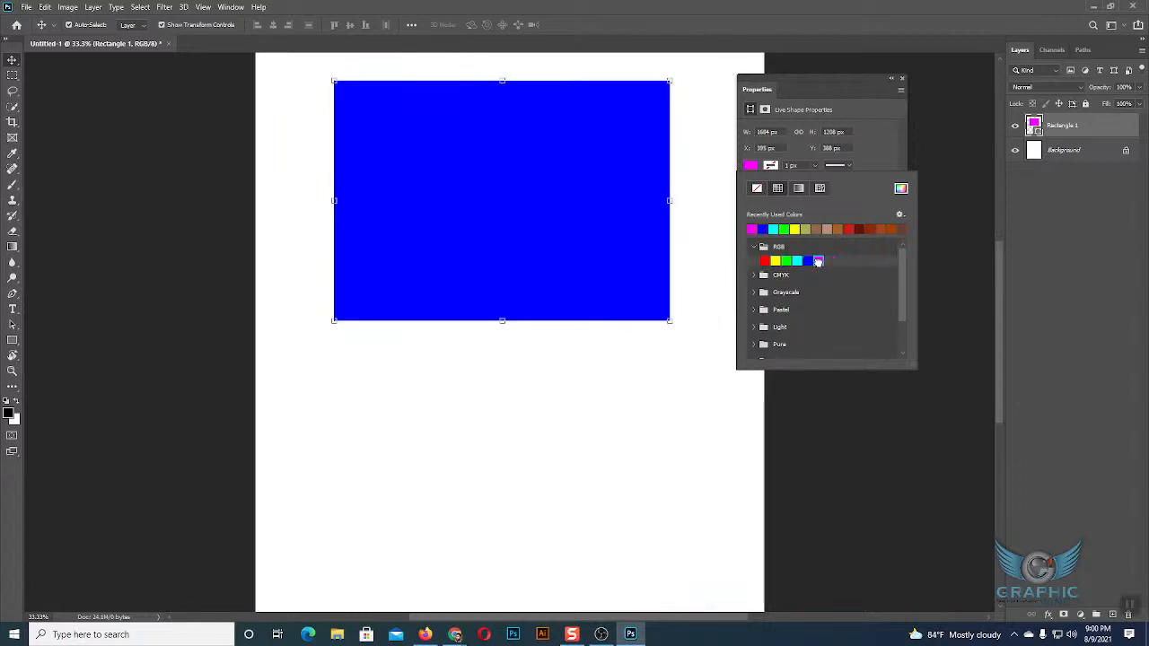
pyautogui.click(754, 246)
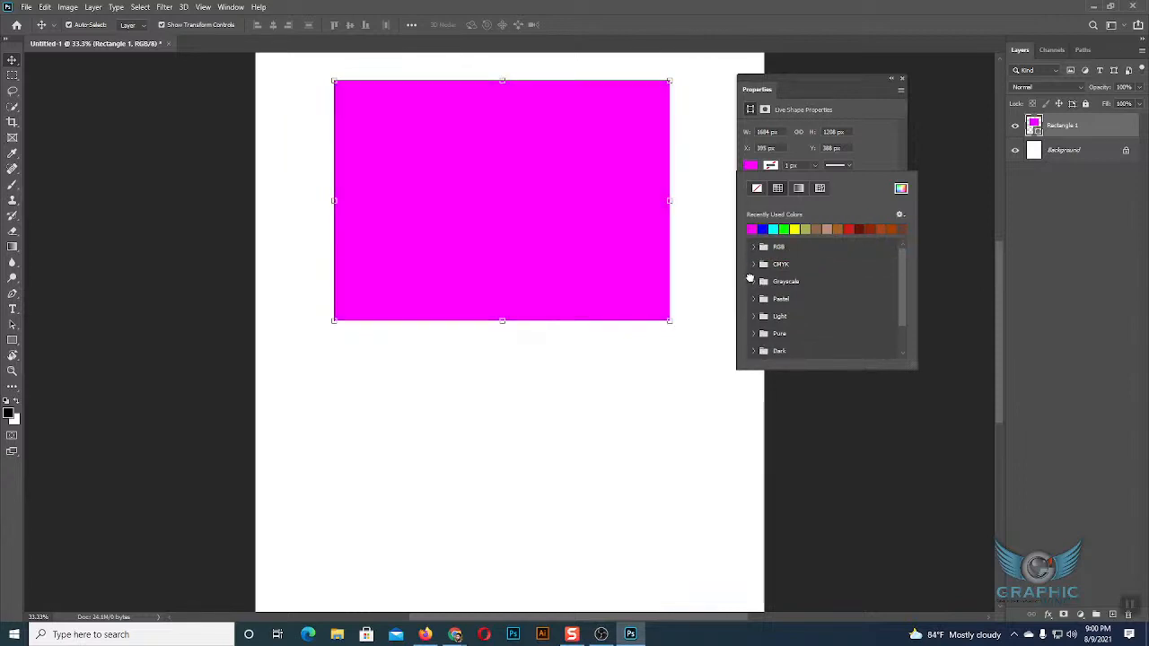
# Try a few Grayscale preset swatches as the rectangle's fill, ending with a medium gray, and collapse the group.
pyautogui.click(754, 282)
pyautogui.click(785, 295)
pyautogui.click(860, 294)
pyautogui.click(866, 294)
pyautogui.click(753, 282)
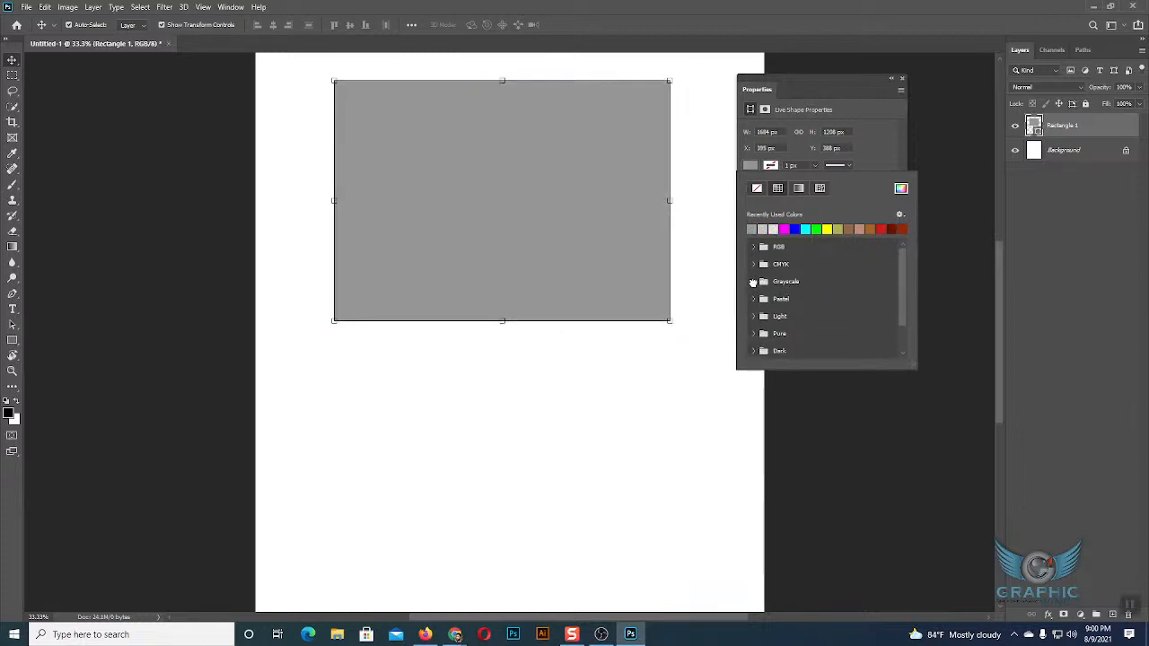
# Try several Pastel preset swatches as the rectangle's fill, ending with pink, and collapse the group.
pyautogui.click(754, 299)
pyautogui.click(786, 312)
pyautogui.click(796, 312)
pyautogui.click(839, 313)
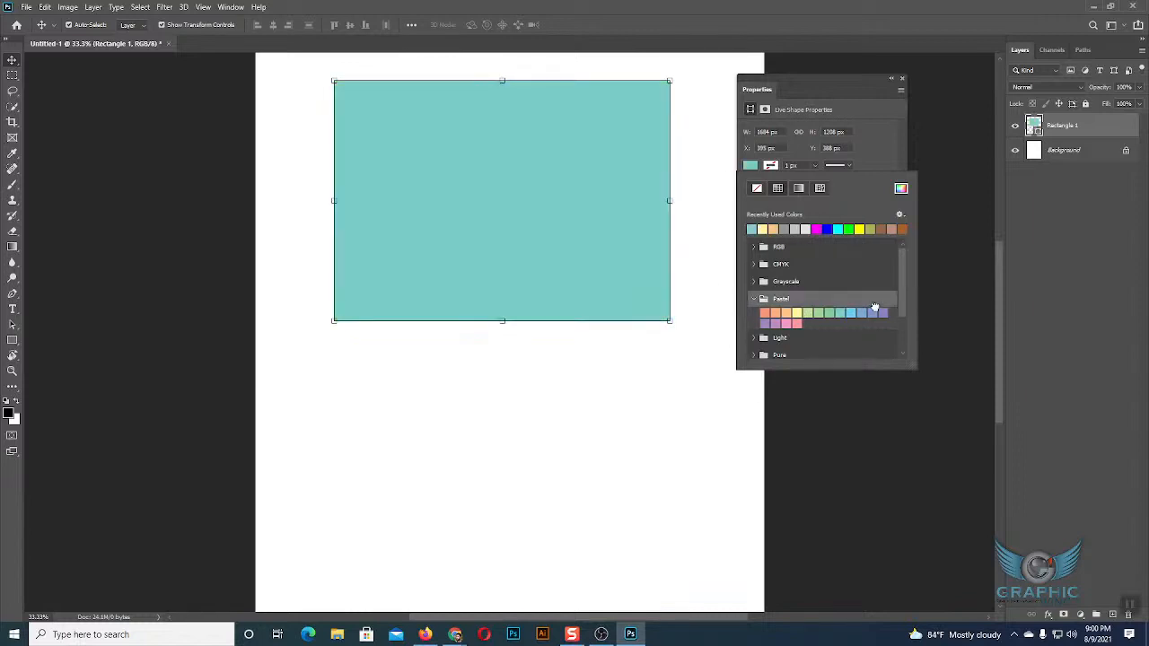
pyautogui.click(870, 313)
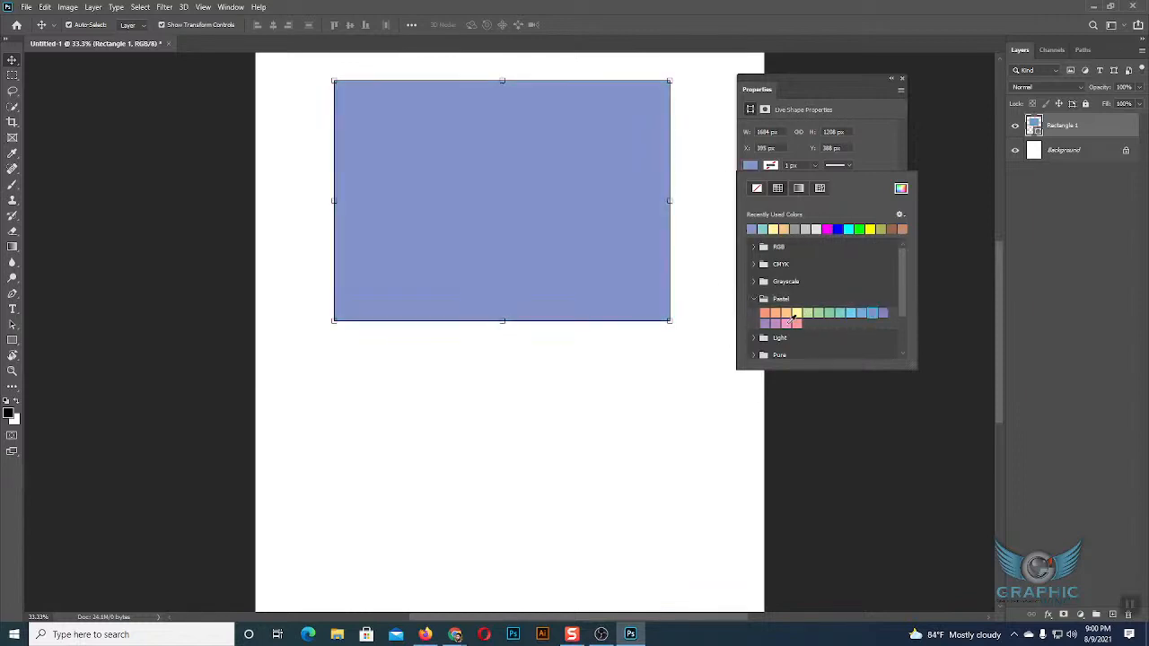
pyautogui.click(788, 324)
pyautogui.click(754, 298)
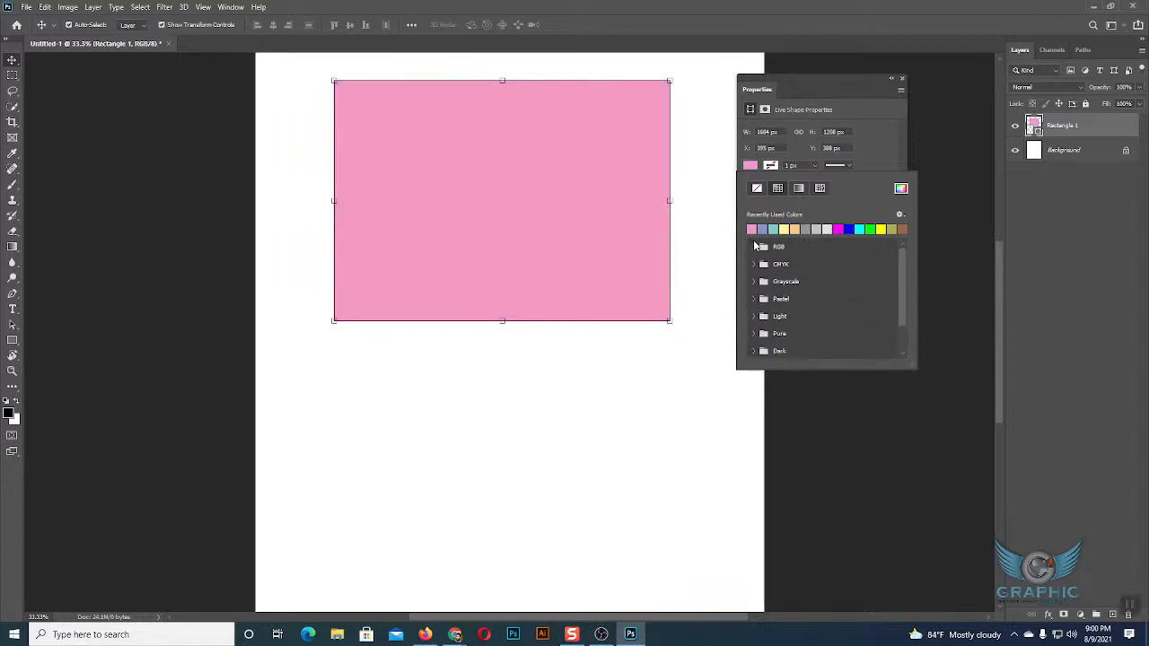
# Set a custom dark green fill, #246513, for the rectangle in the colour picker.
pyautogui.click(901, 188)
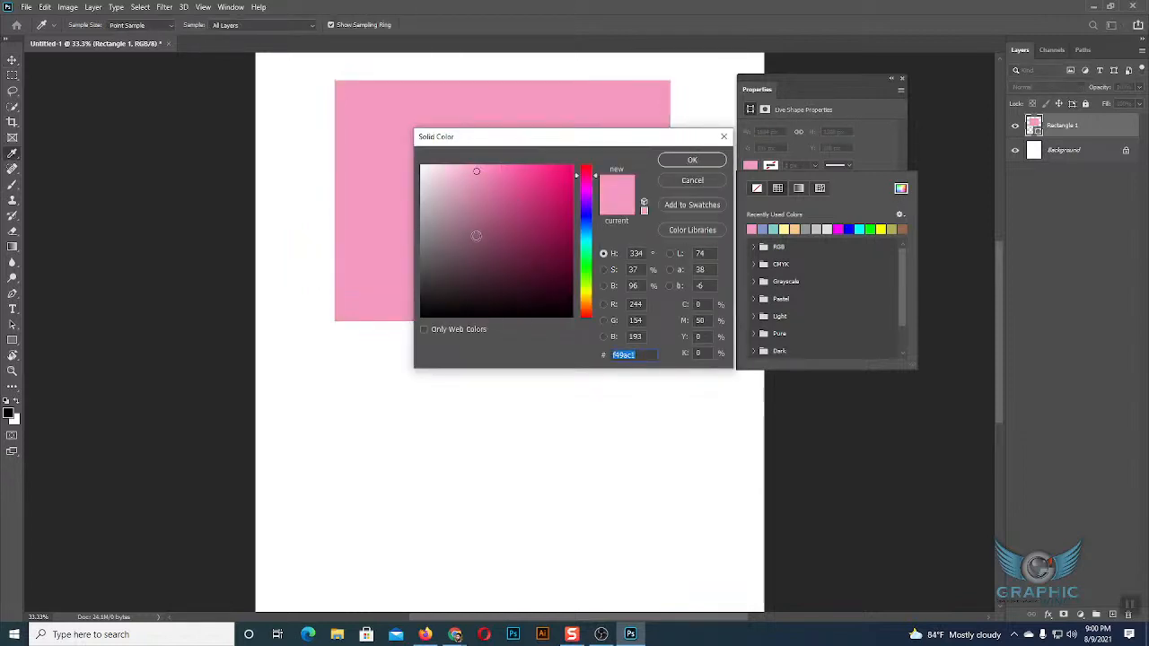
pyautogui.click(558, 206)
pyautogui.click(589, 188)
pyautogui.moveTo(589, 190); pyautogui.dragTo(591, 237)
pyautogui.click(584, 271)
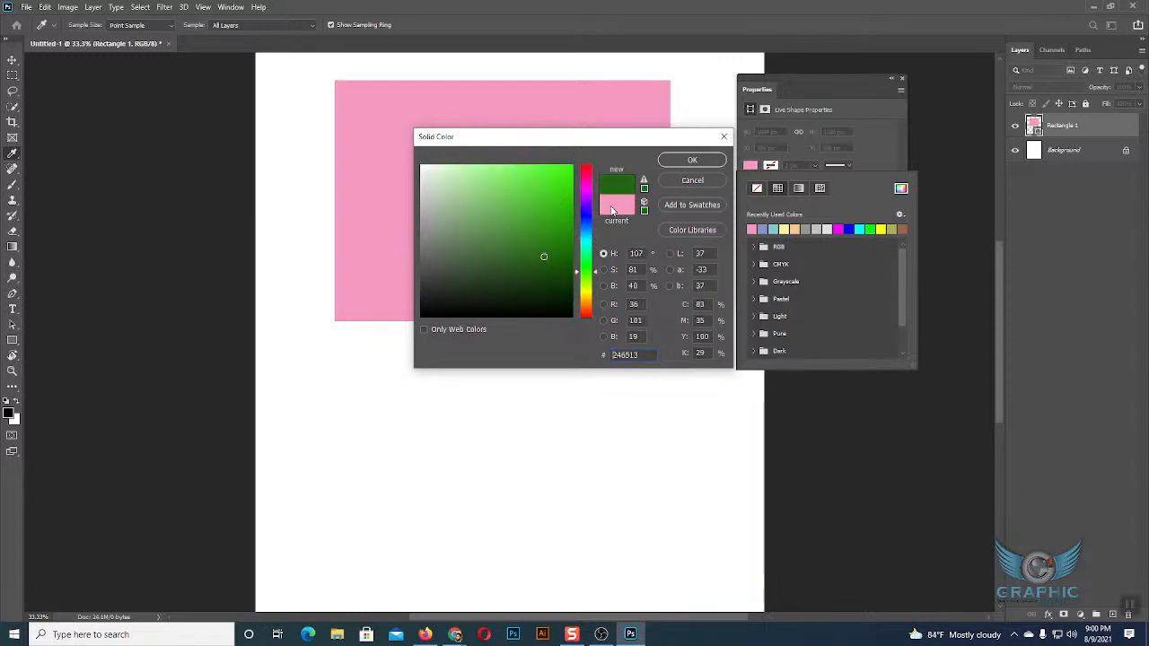
pyautogui.click(687, 160)
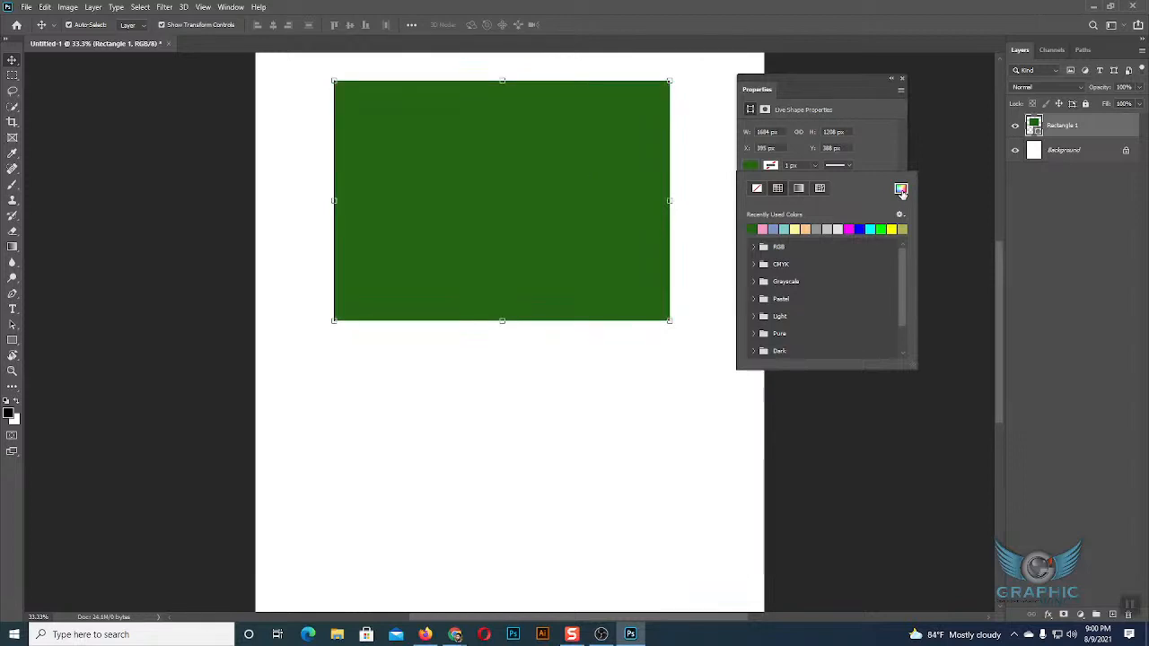
# Look over the remaining swatch groups, and change the rectangle's fill from solid colour to a linear black-to-white gradient.
pyautogui.scroll(-2, 808, 278)
pyautogui.scroll(2, 814, 288)
pyautogui.scroll(-2, 813, 289)
pyautogui.scroll(2, 813, 293)
pyautogui.scroll(-2, 814, 293)
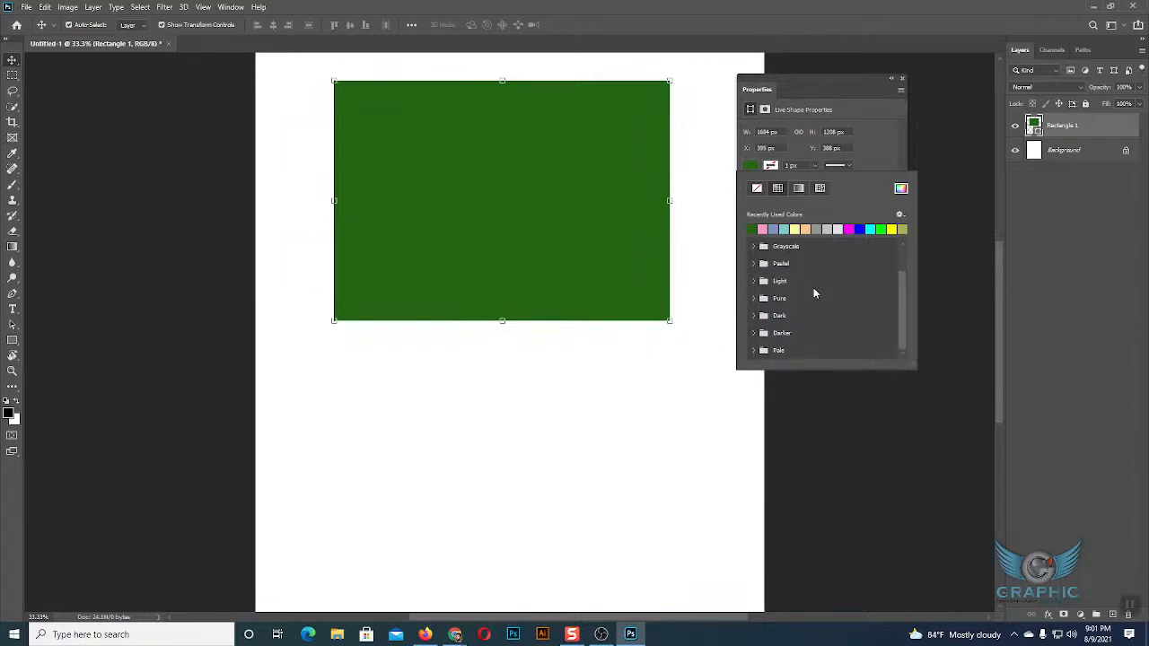
pyautogui.scroll(2, 815, 293)
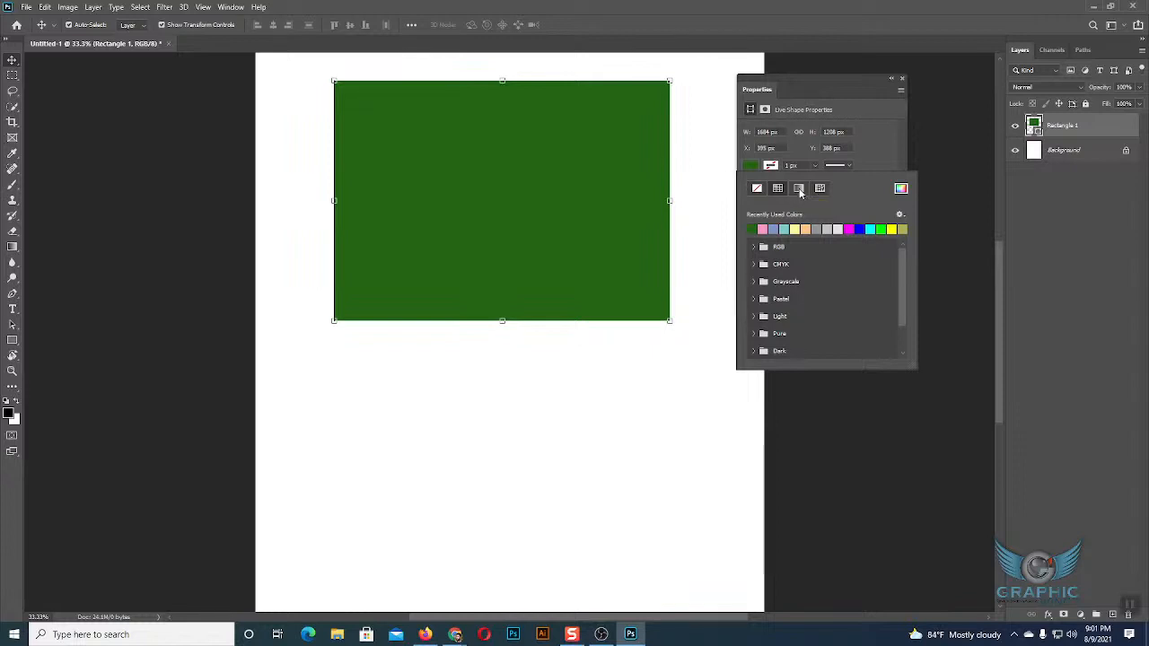
pyautogui.click(752, 167)
pyautogui.click(753, 167)
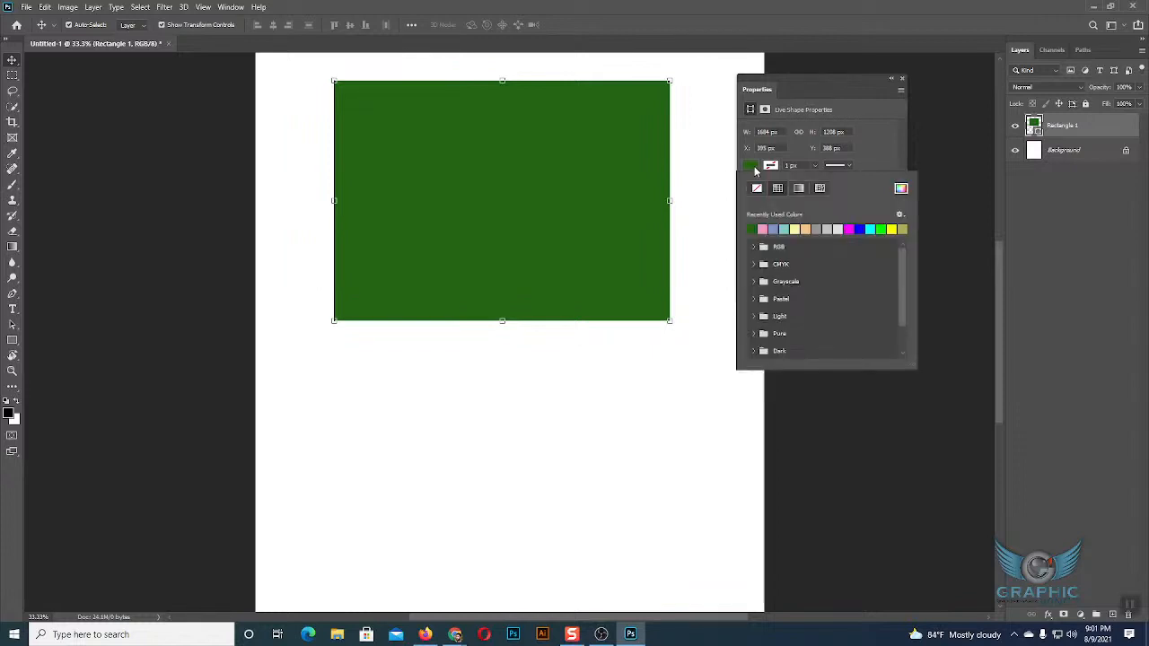
pyautogui.click(799, 189)
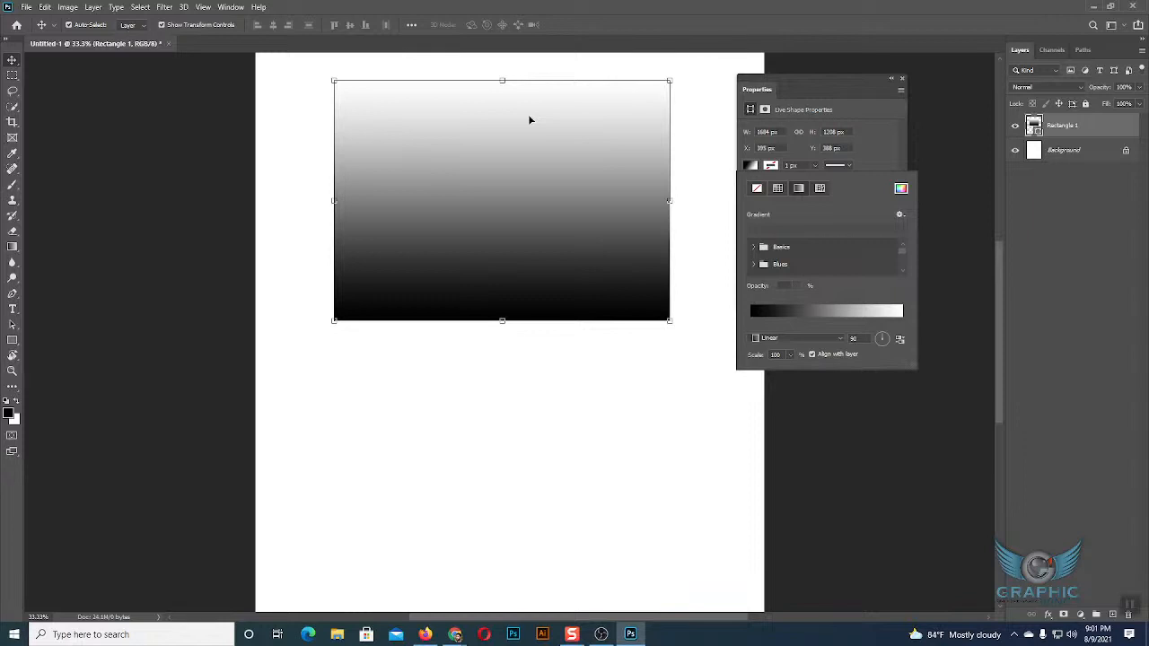
# Browse the gradient preset folders, expanding Basics, Blues and Greens to examine their gradients.
pyautogui.scroll(-3, 813, 279)
pyautogui.scroll(-3, 813, 279)
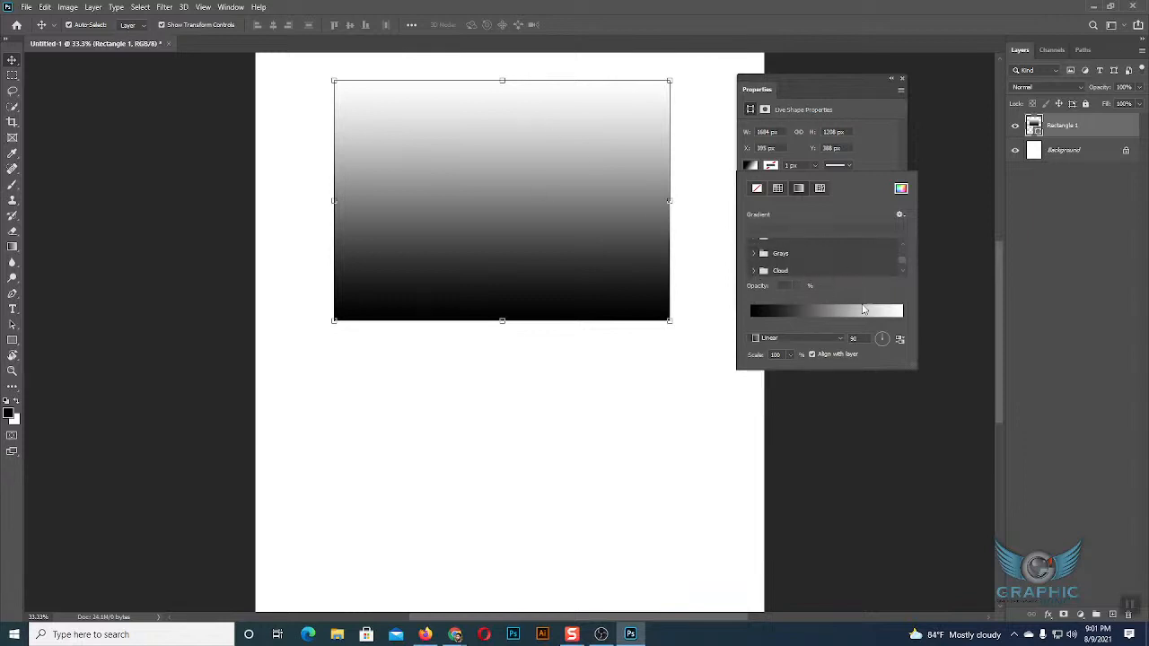
pyautogui.scroll(5, 813, 280)
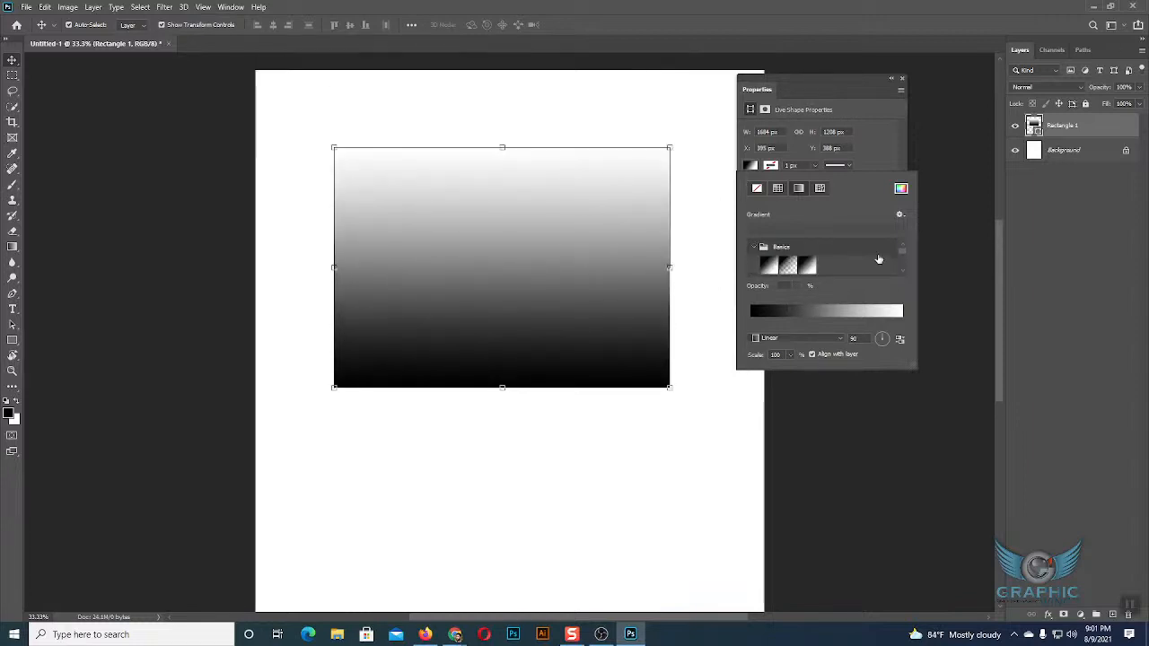
pyautogui.click(753, 246)
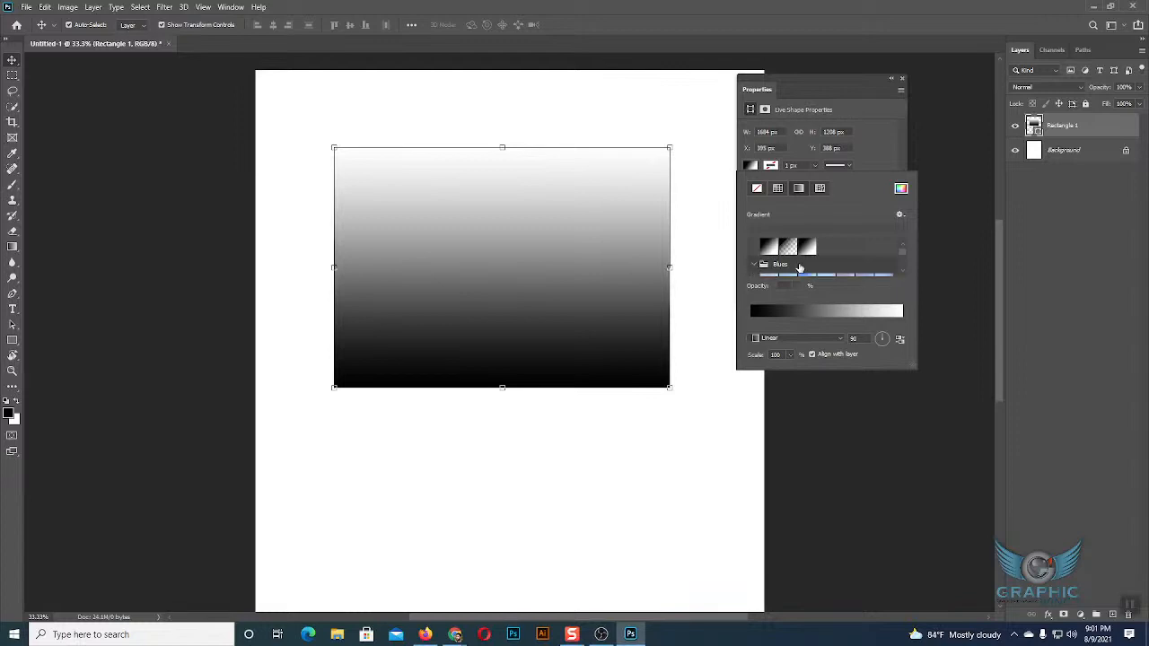
pyautogui.click(754, 265)
pyautogui.scroll(-5, 869, 262)
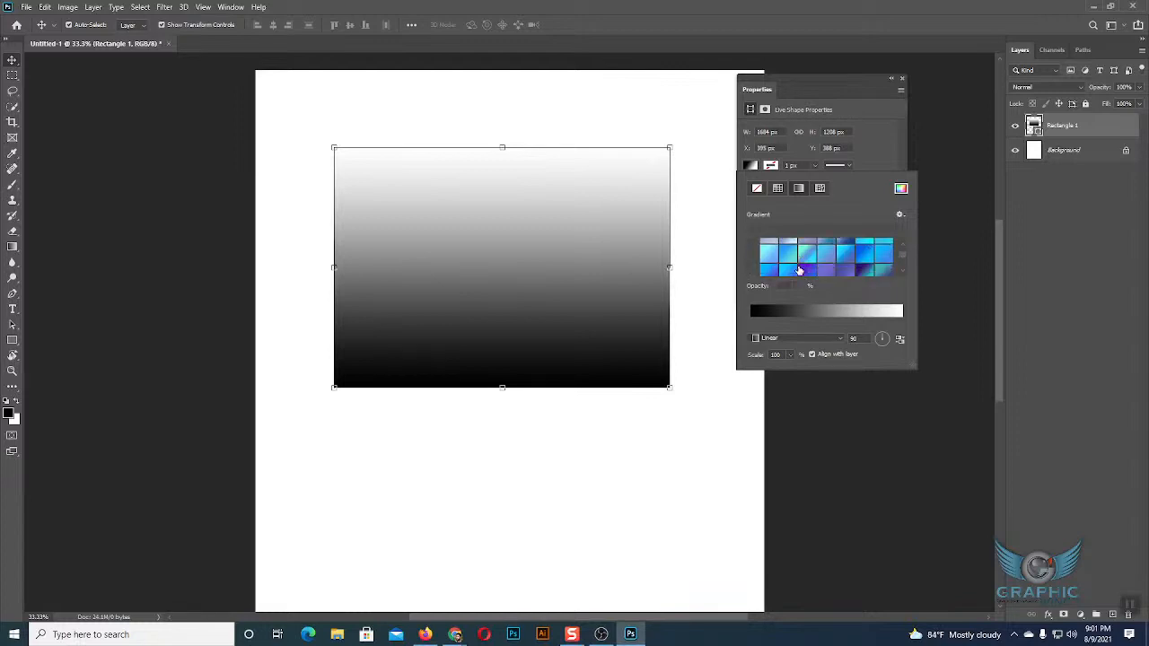
pyautogui.click(754, 250)
pyautogui.scroll(-3, 786, 255)
pyautogui.click(755, 249)
pyautogui.scroll(-3, 771, 259)
pyautogui.click(770, 258)
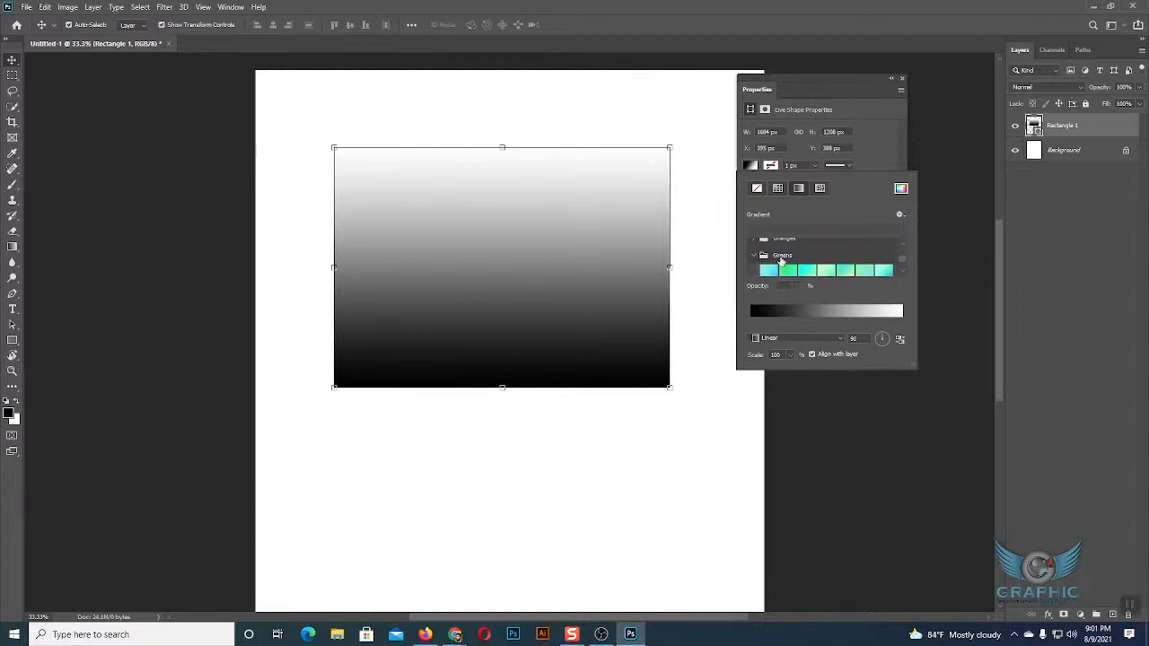
# Try gradients from the Greens presets on the rectangle, ending with the light green to cyan one.
pyautogui.scroll(-1, 820, 262)
pyautogui.scroll(3, 820, 262)
pyautogui.scroll(-3, 819, 262)
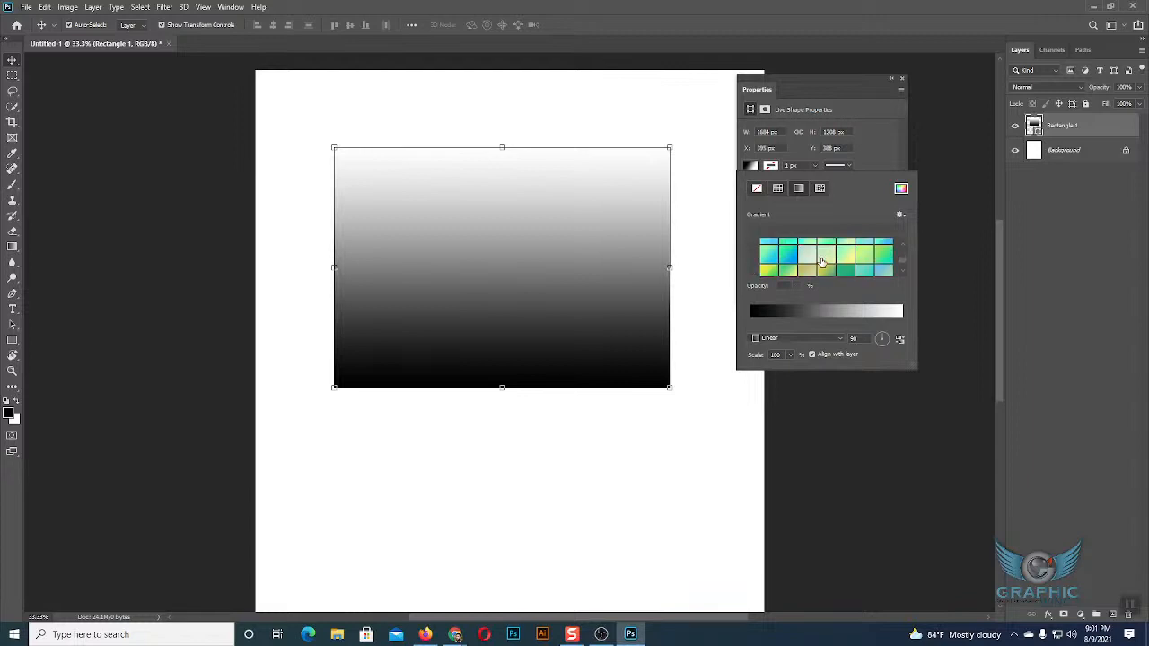
pyautogui.click(820, 262)
pyautogui.click(788, 258)
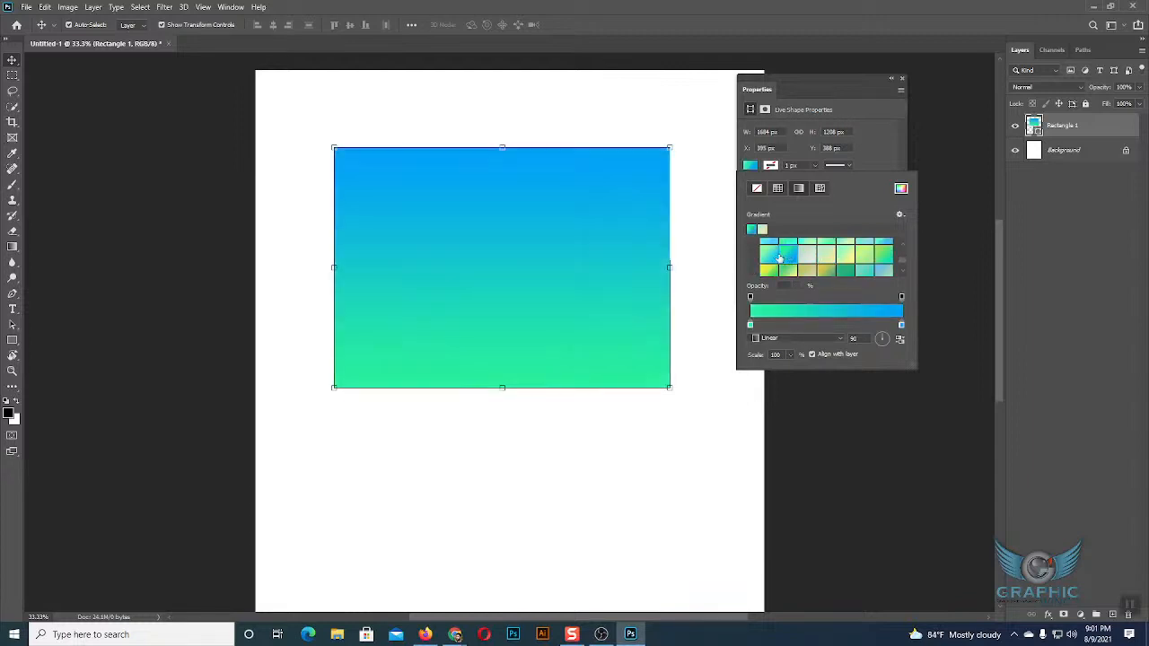
pyautogui.click(771, 255)
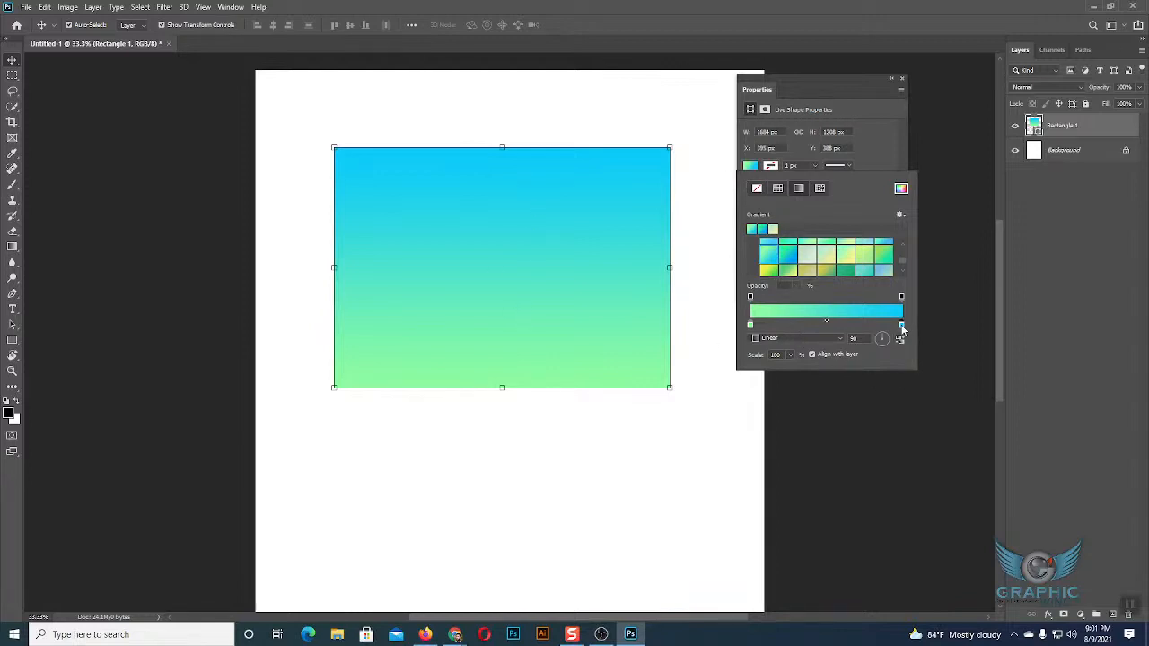
# Recolour the gradient's end stops, changing the cyan stop to dark teal #115c6f and the light green stop to dark green.
pyautogui.doubleClick(901, 325)
pyautogui.click(549, 252)
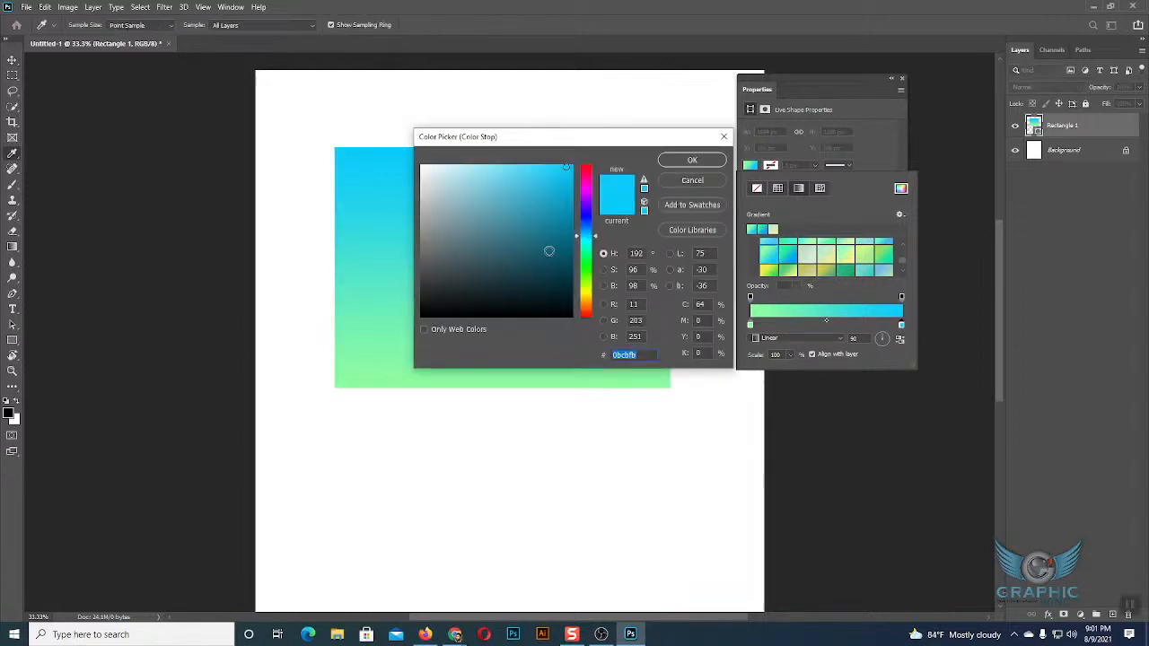
pyautogui.click(692, 160)
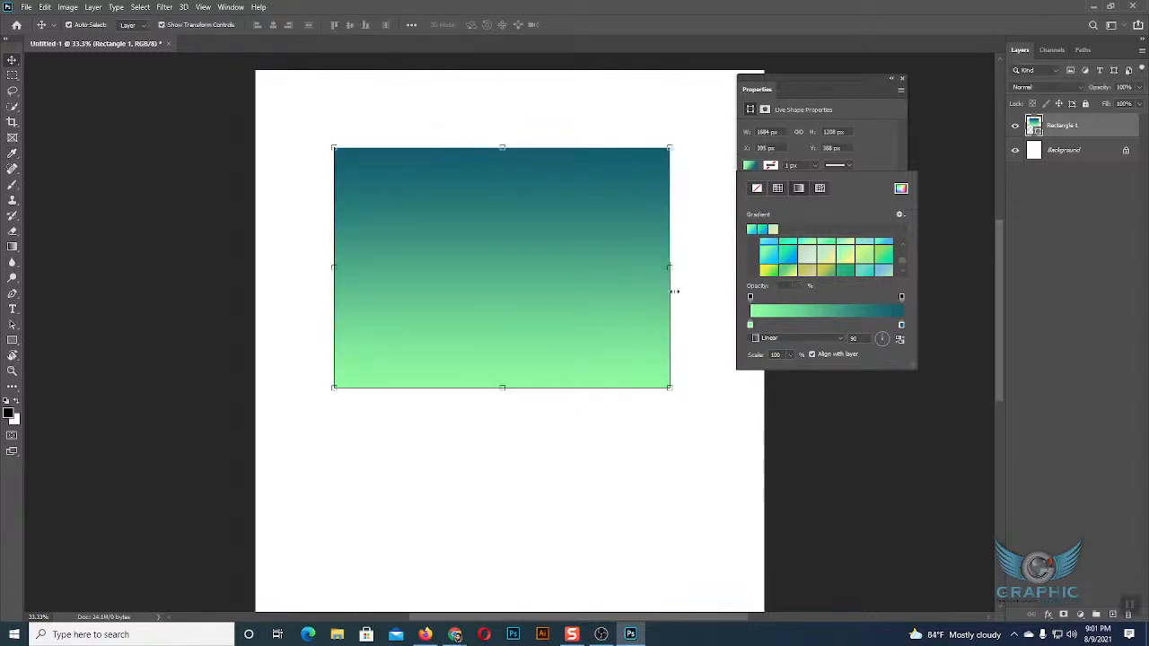
pyautogui.doubleClick(751, 325)
pyautogui.moveTo(574, 264); pyautogui.dragTo(561, 280)
pyautogui.click(680, 162)
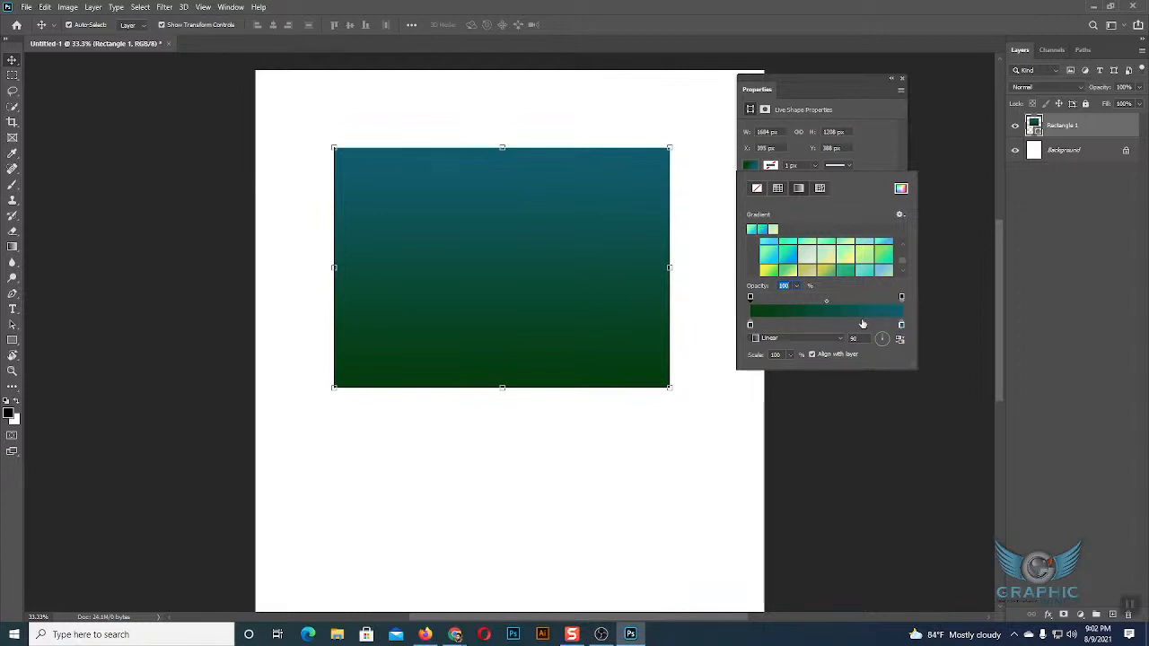
# Add a colour stop between the dark green stop and the gradient's middle, and set it to red #b31e1e.
pyautogui.click(795, 324)
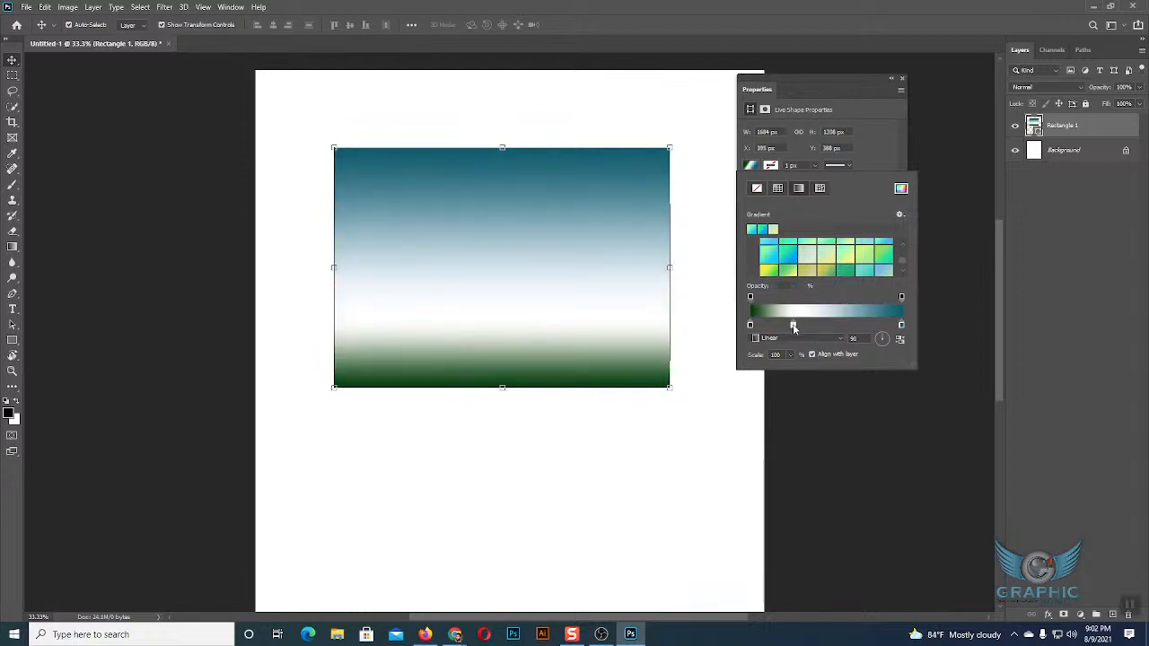
pyautogui.doubleClick(794, 325)
pyautogui.click(547, 210)
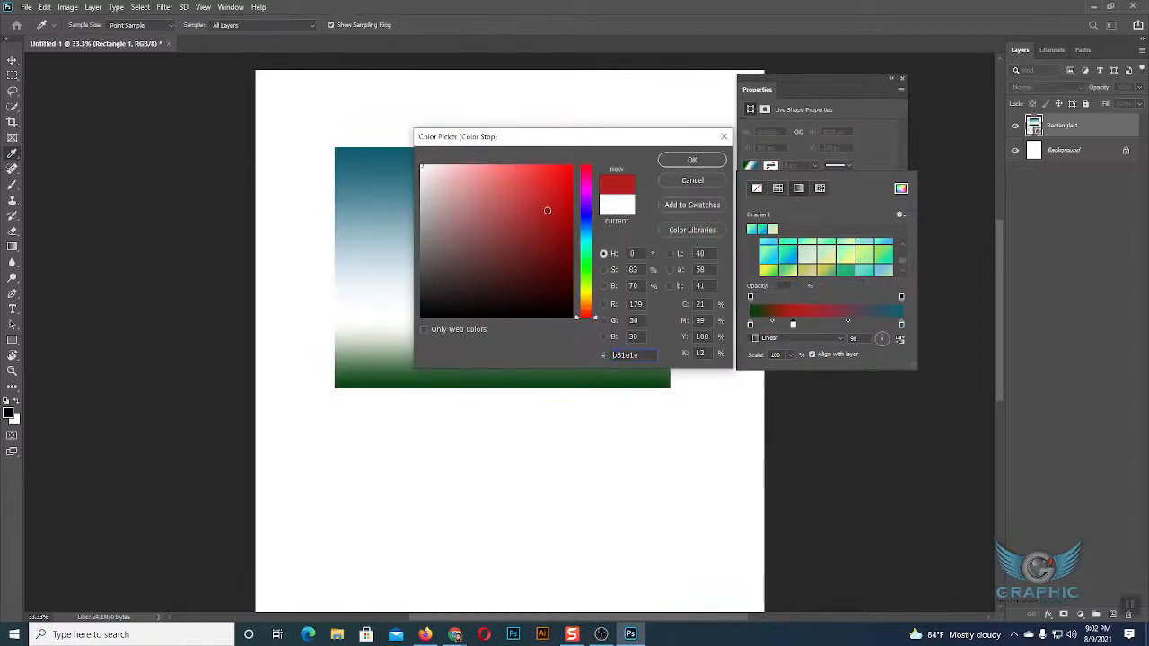
pyautogui.click(693, 160)
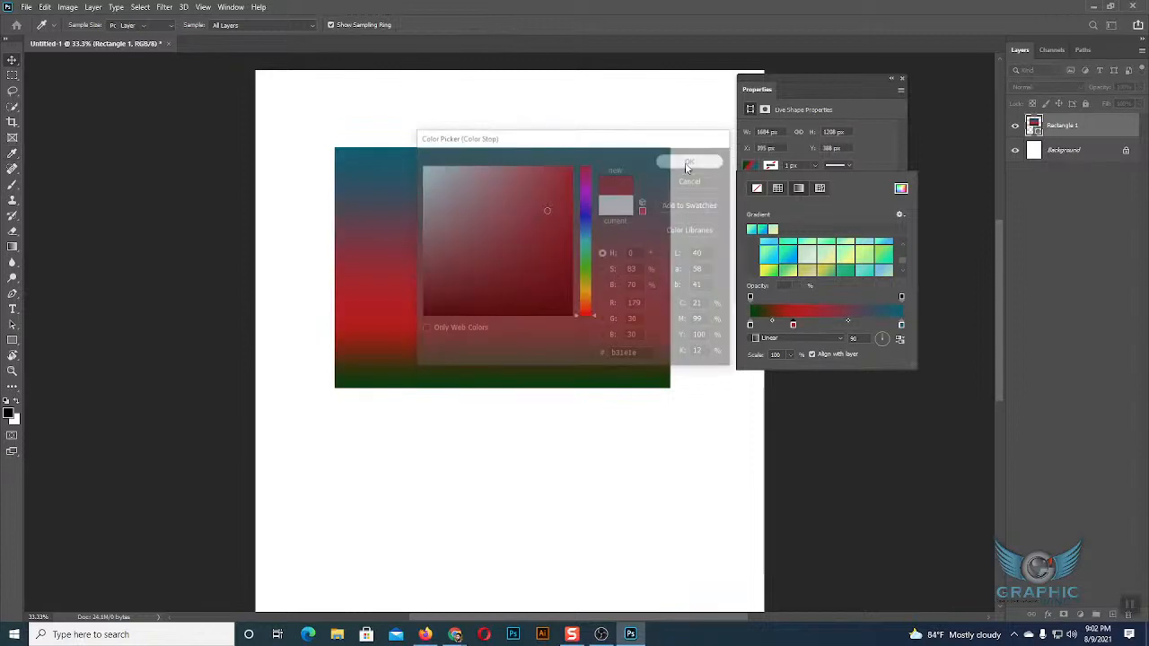
# Add a colour stop between the red and dark teal stops of the gradient and set it to a muted greyish brown.
pyautogui.click(866, 325)
pyautogui.doubleClick(865, 325)
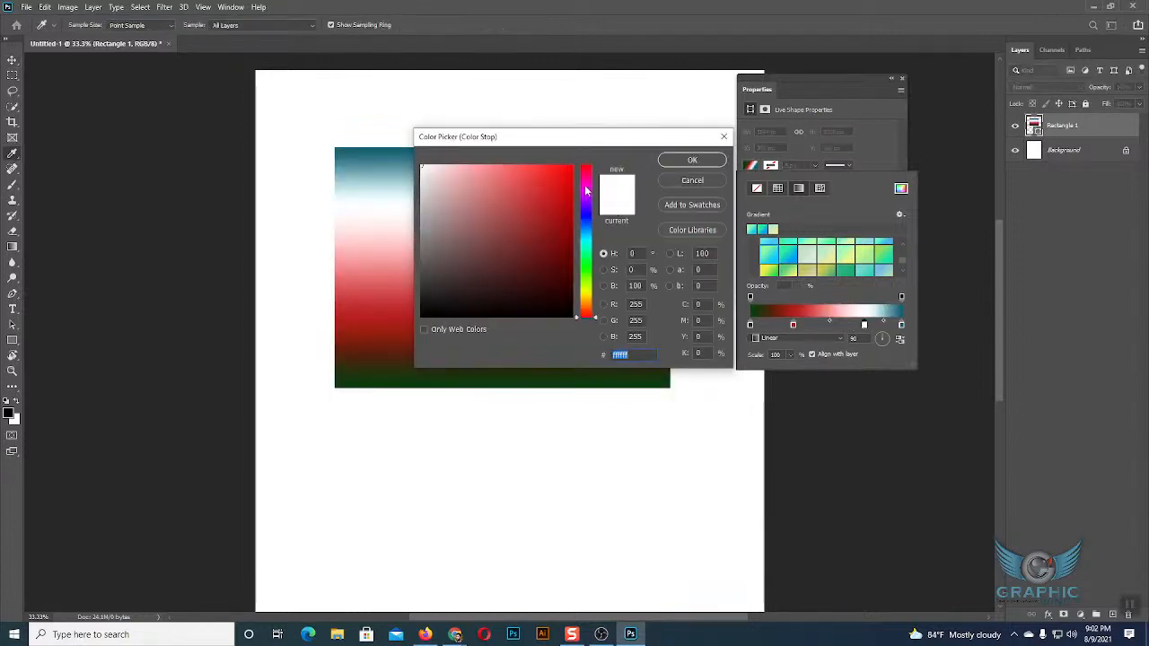
pyautogui.click(457, 260)
pyautogui.click(692, 160)
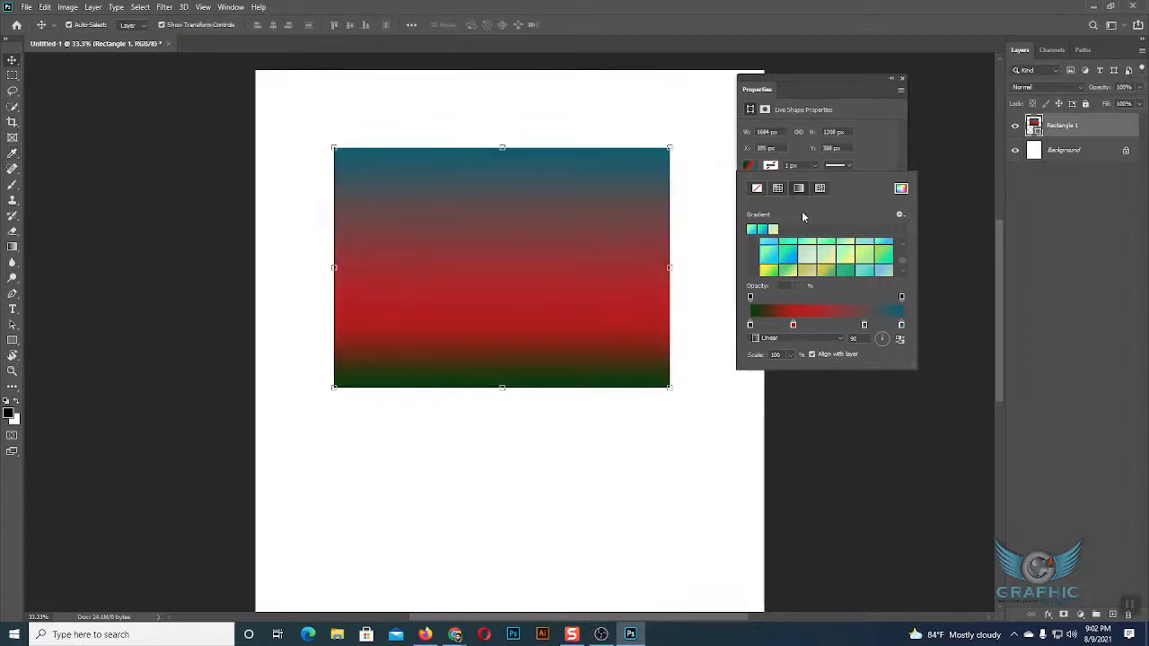
# Replace the rectangle's custom gradient with the black-to-white preset from the Basics folder.
pyautogui.scroll(10, 822, 249)
pyautogui.scroll(6, 822, 252)
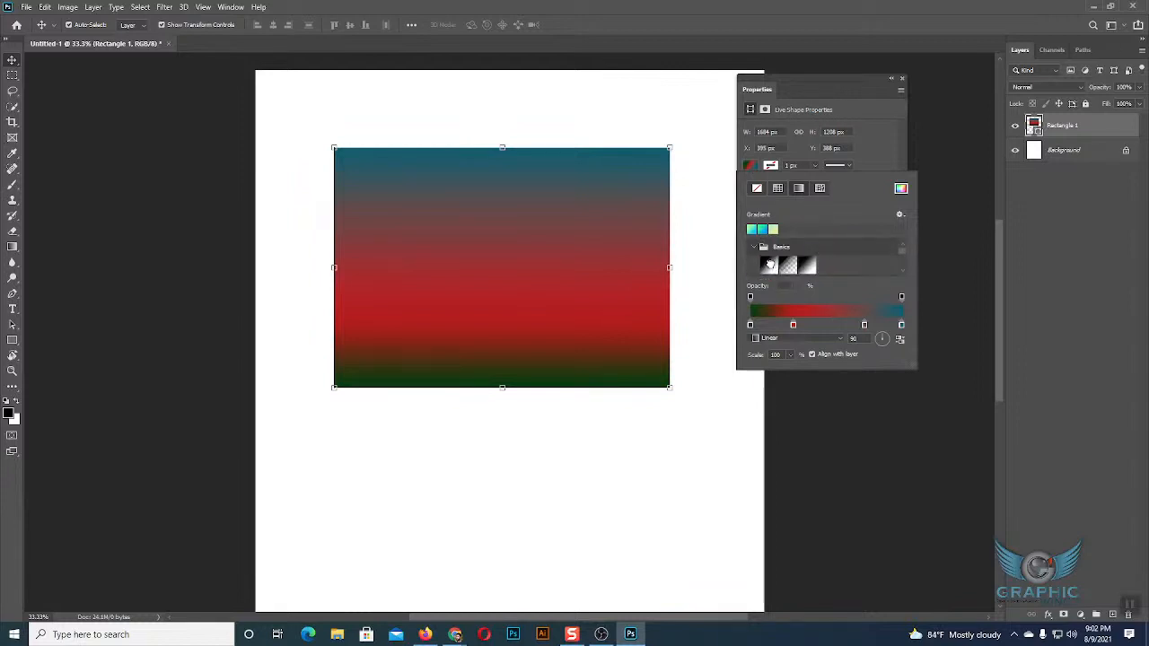
pyautogui.click(769, 264)
pyautogui.click(750, 165)
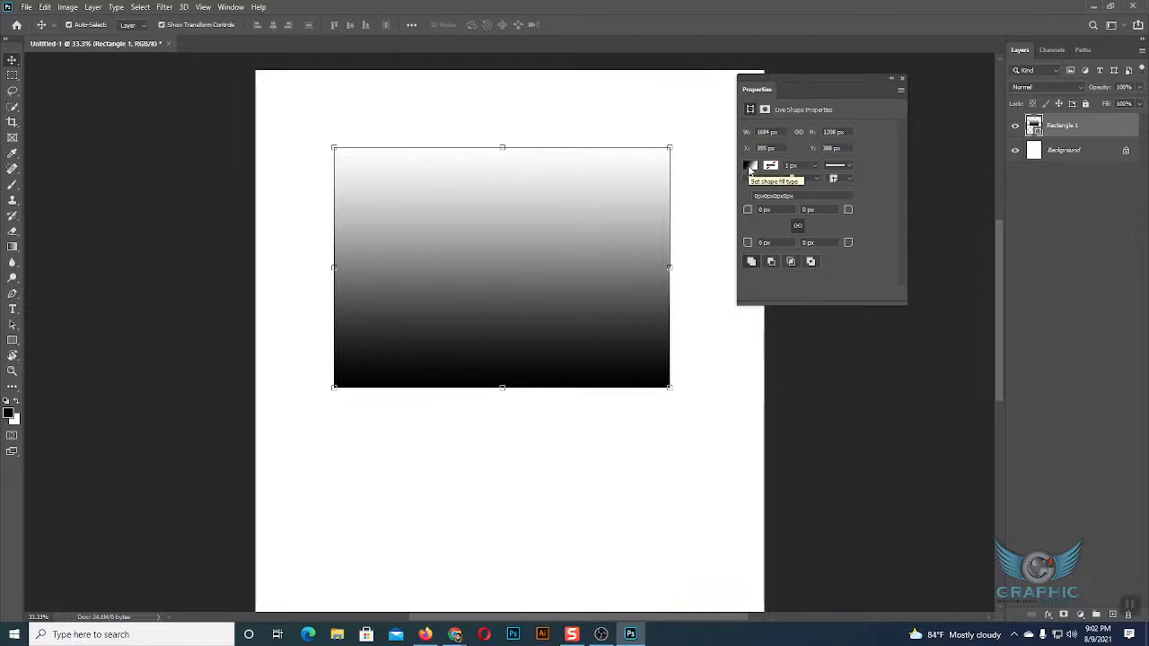
# Switch the rectangle's fill to a solid colour and choose light yellow from the recently used colours.
pyautogui.click(750, 167)
pyautogui.click(777, 189)
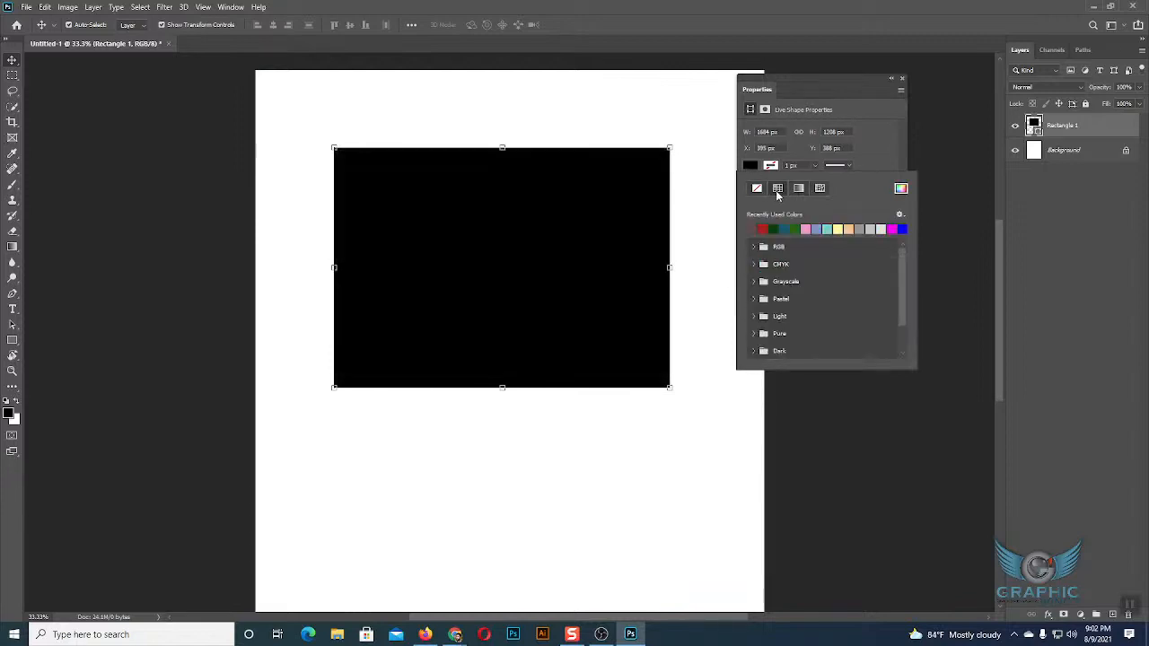
pyautogui.click(839, 230)
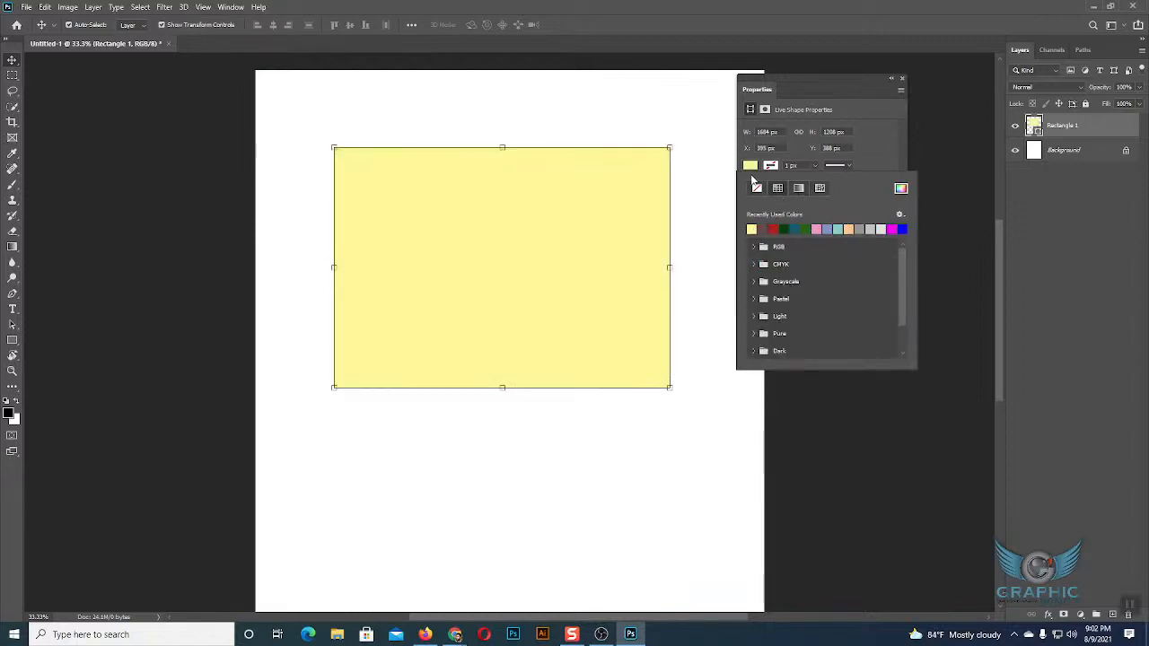
pyautogui.click(752, 169)
# Switch the rectangle to a pattern fill and try the Trees patterns, ending with the green conifer forest.
pyautogui.click(752, 168)
pyautogui.click(821, 189)
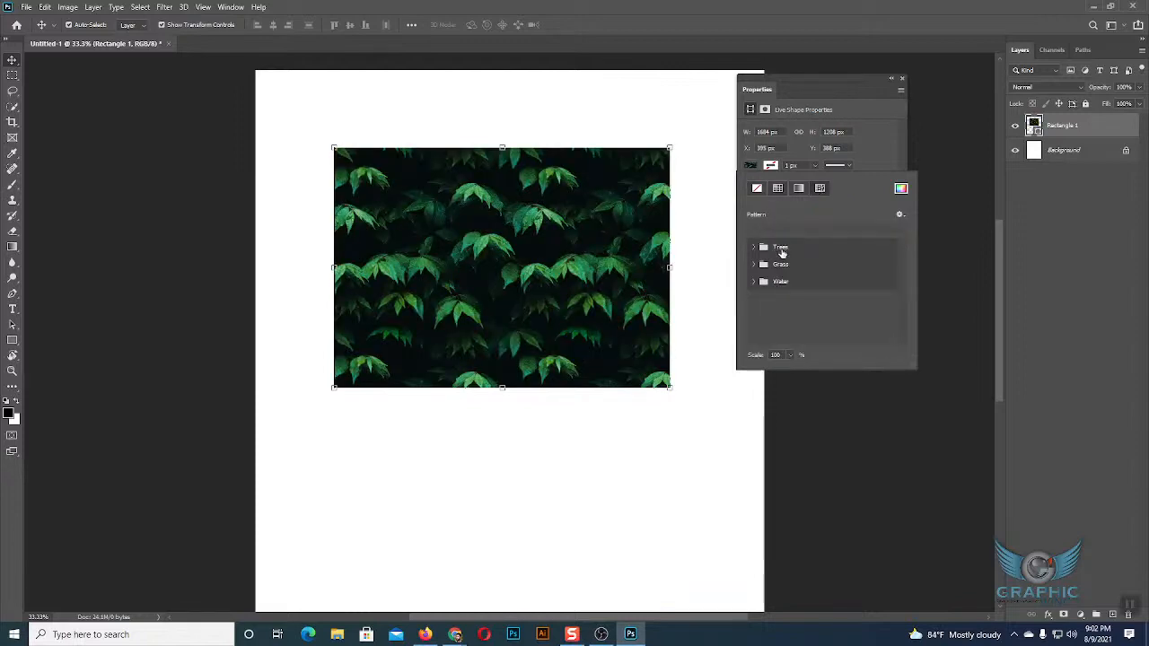
pyautogui.click(755, 247)
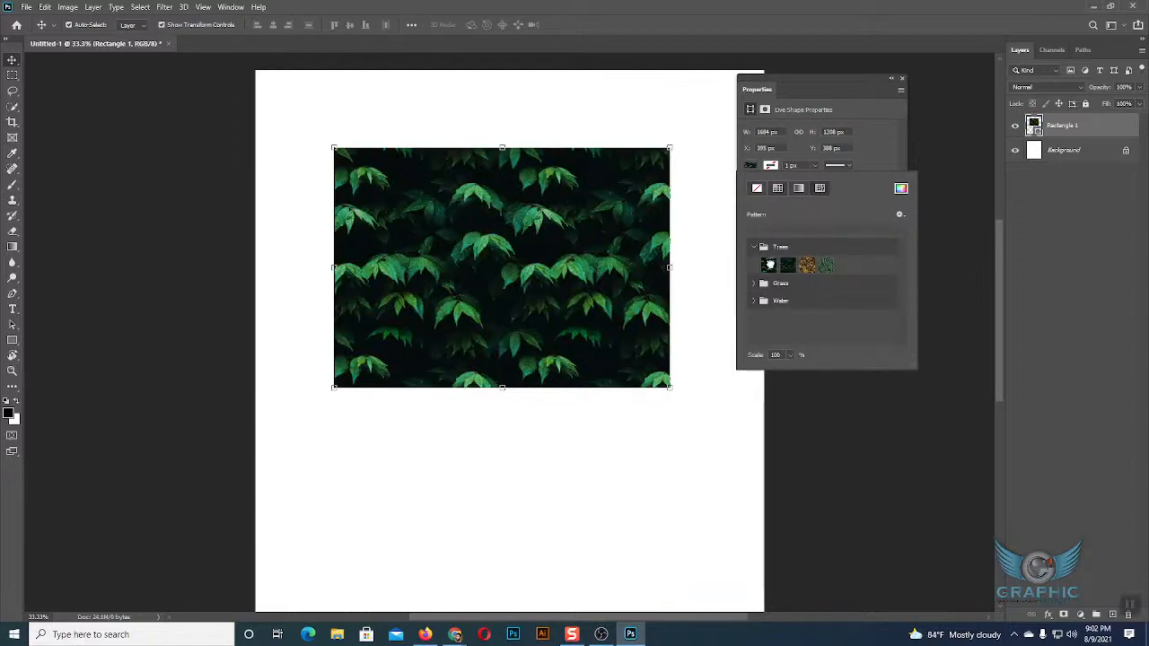
pyautogui.click(787, 265)
pyautogui.click(808, 265)
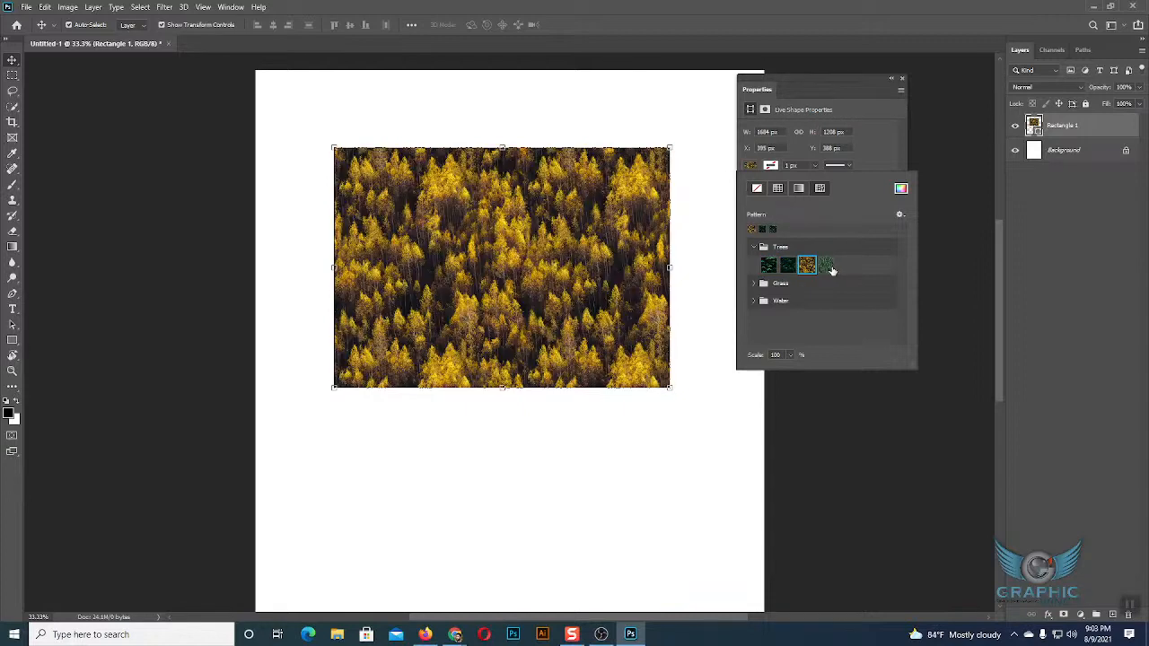
pyautogui.click(827, 264)
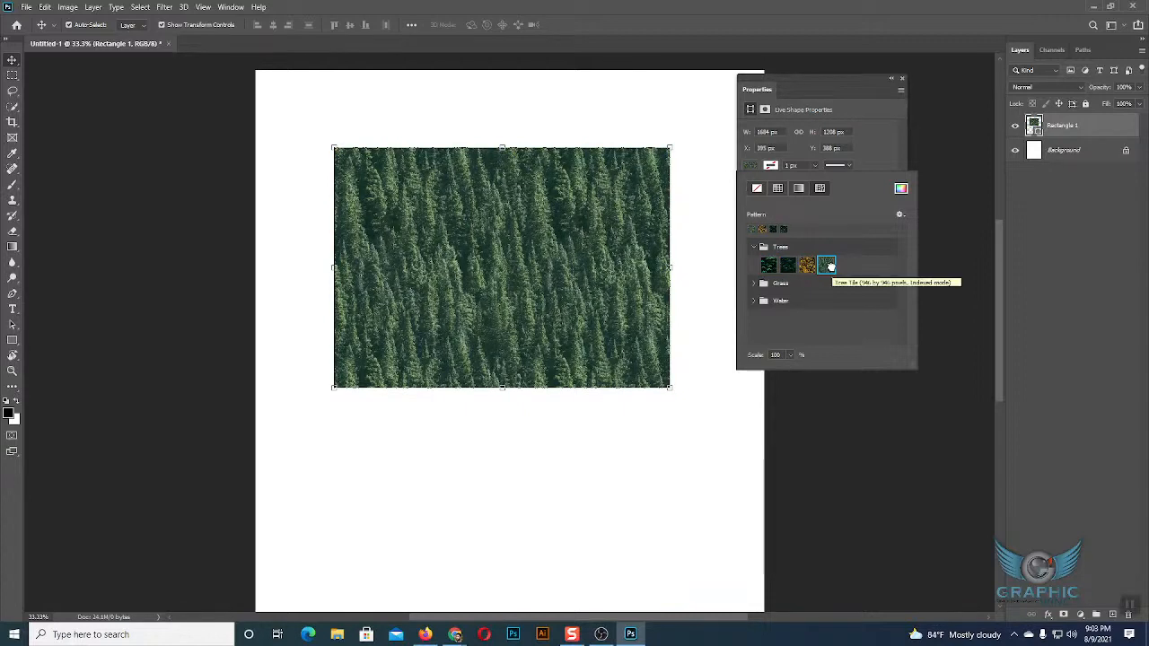
pyautogui.click(755, 249)
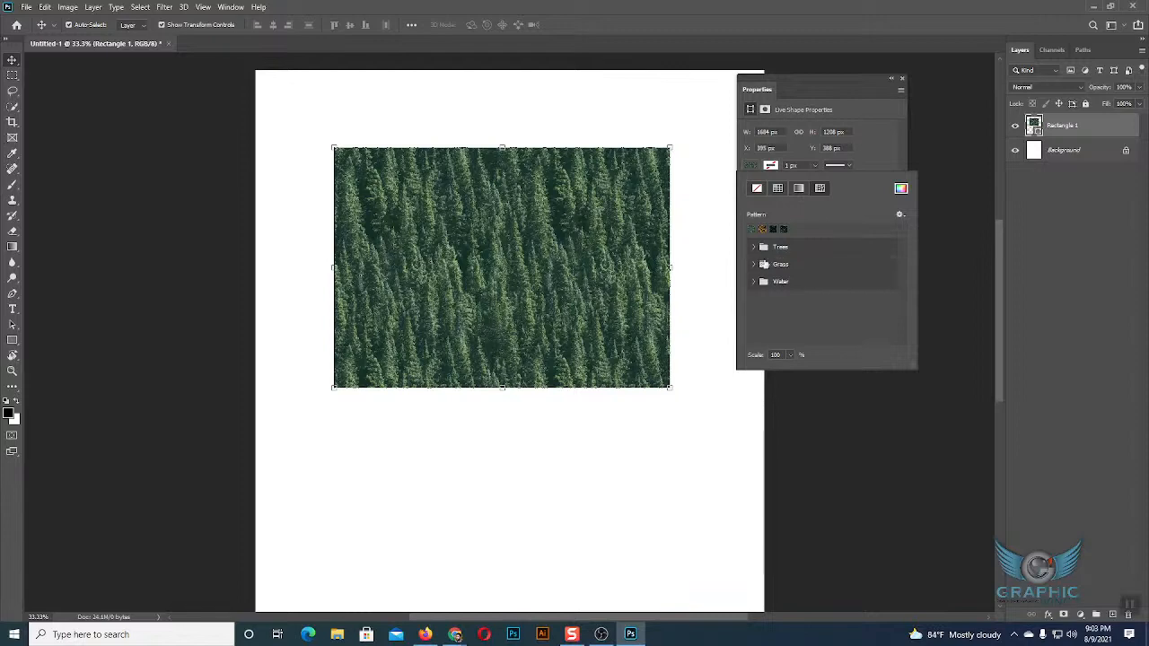
# Try the three Grass patterns on the rectangle, ending with the yellow leaves on green grass.
pyautogui.click(755, 264)
pyautogui.click(774, 283)
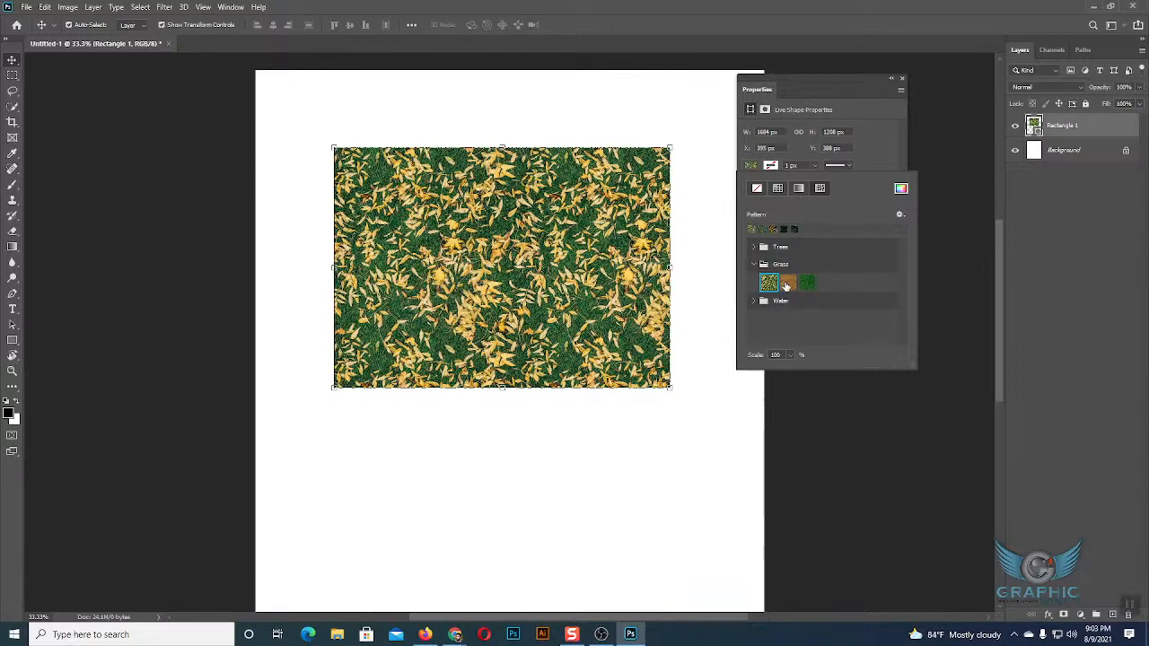
pyautogui.click(788, 284)
pyautogui.click(809, 284)
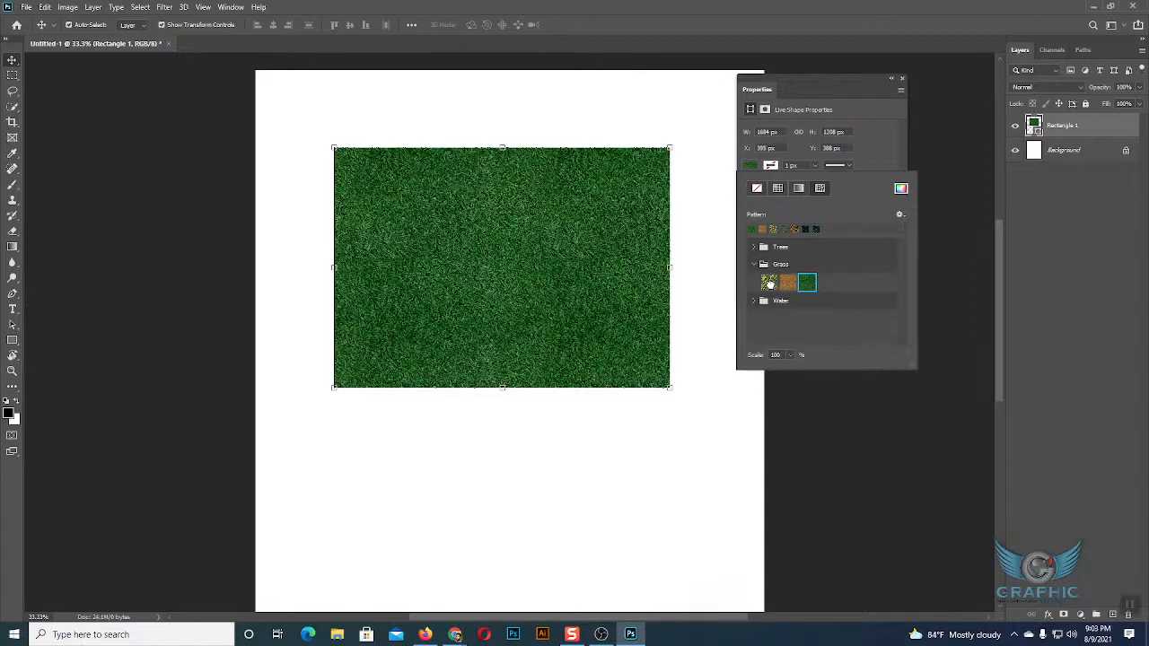
pyautogui.click(768, 283)
pyautogui.click(754, 265)
# Try the three Water patterns as the rectangle's fill, ending with the pale blue rippled one.
pyautogui.click(755, 282)
pyautogui.click(769, 300)
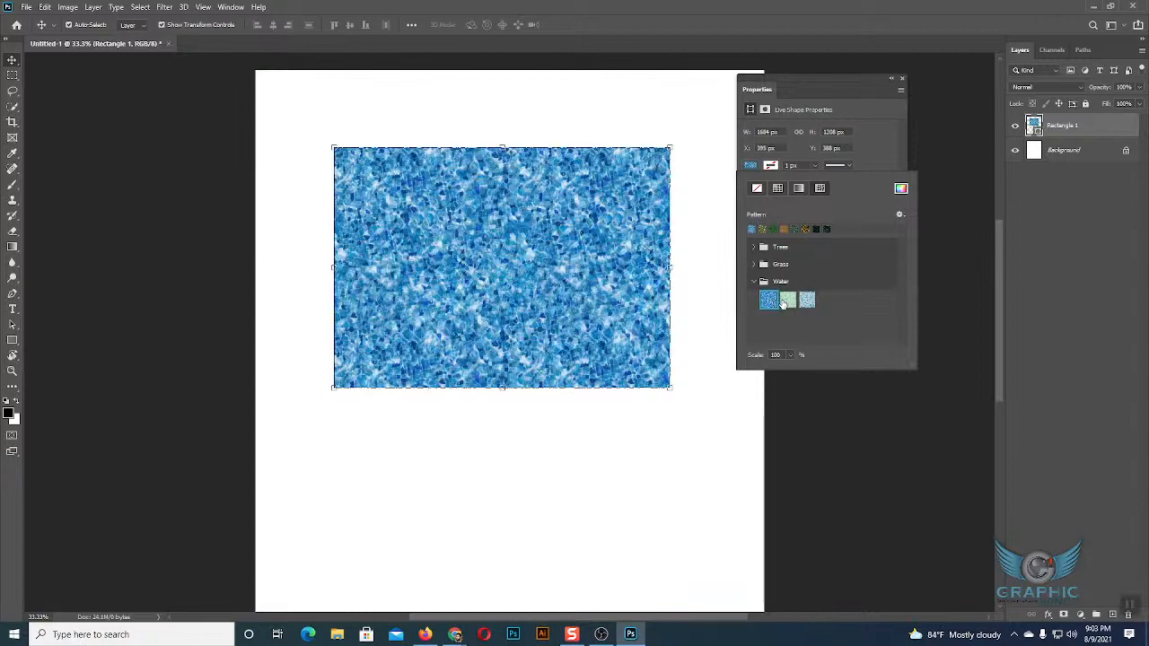
pyautogui.click(788, 300)
pyautogui.click(808, 301)
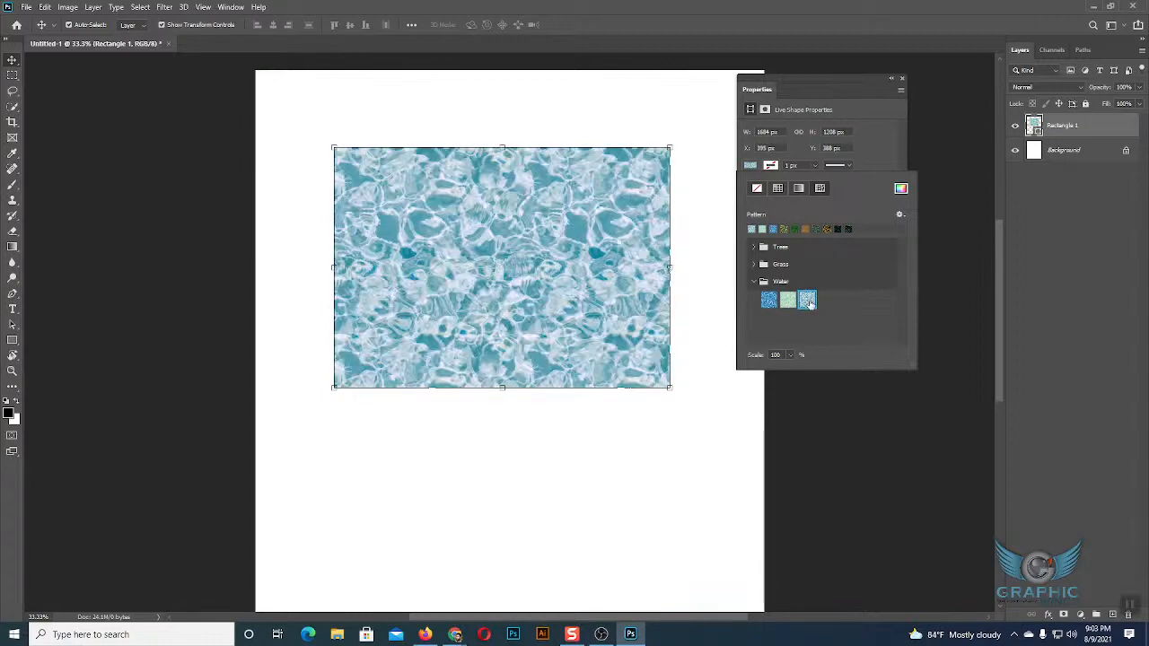
pyautogui.click(754, 282)
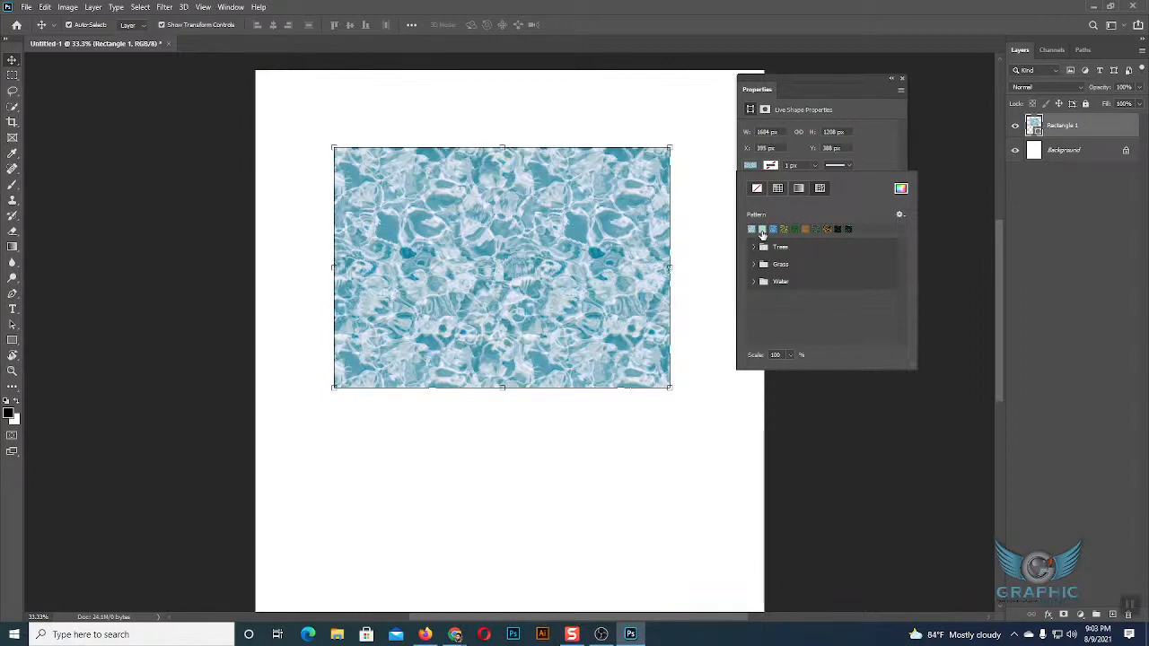
pyautogui.click(756, 168)
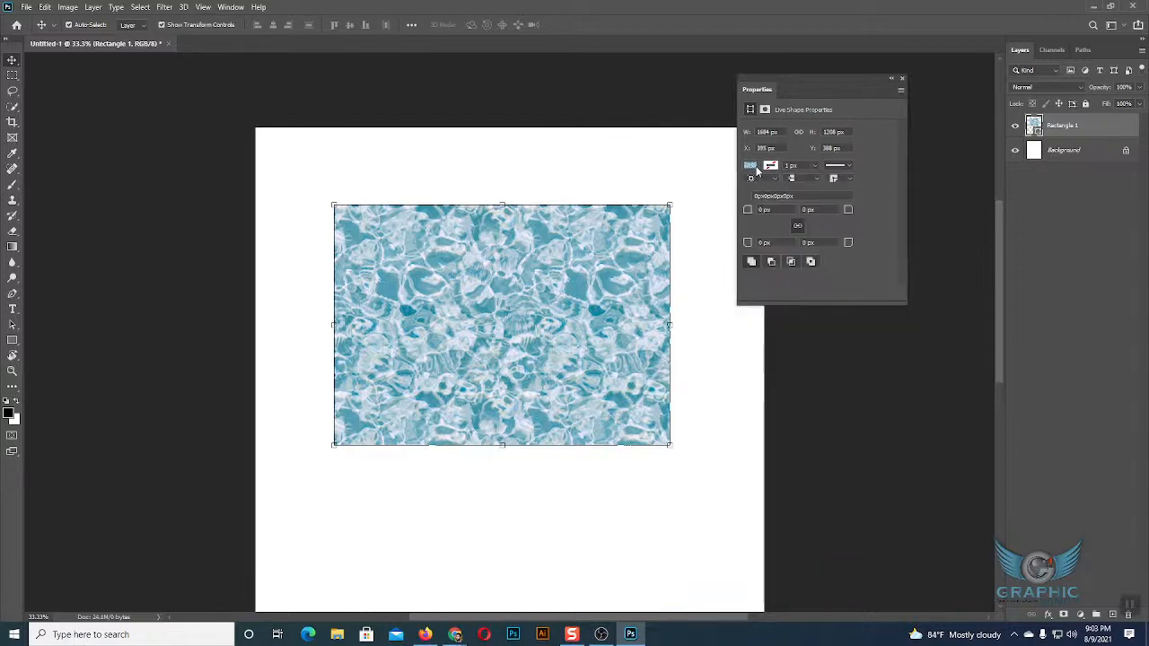
# Switch the rectangle's fill from the water pattern to solid black.
pyautogui.click(753, 167)
pyautogui.click(779, 190)
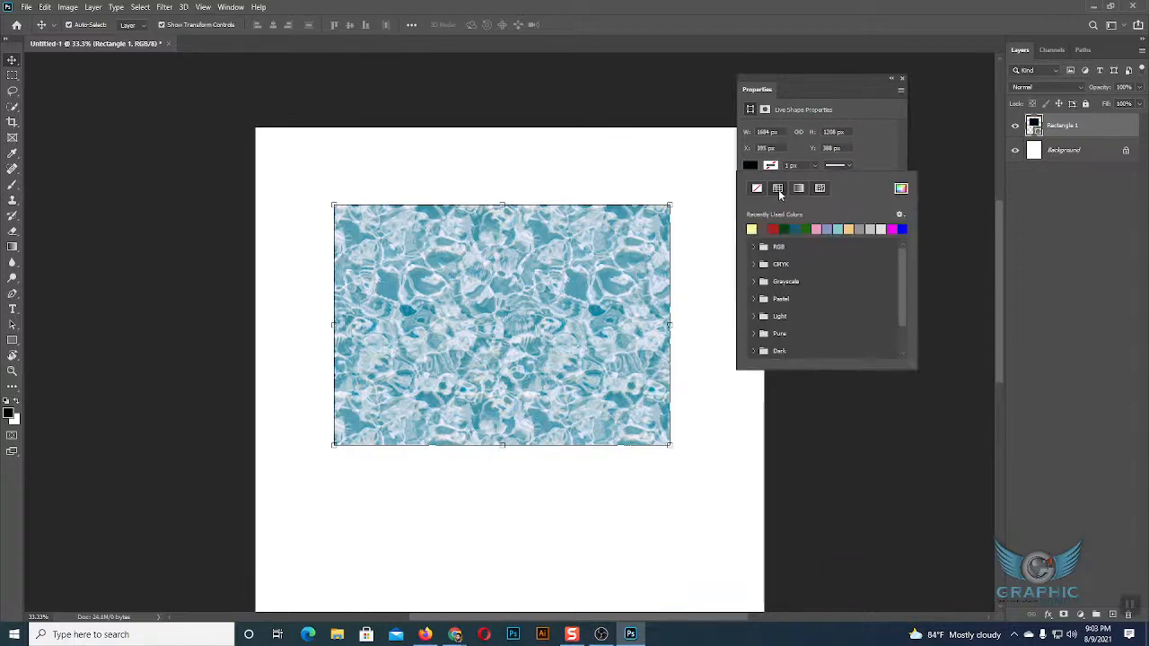
pyautogui.click(749, 165)
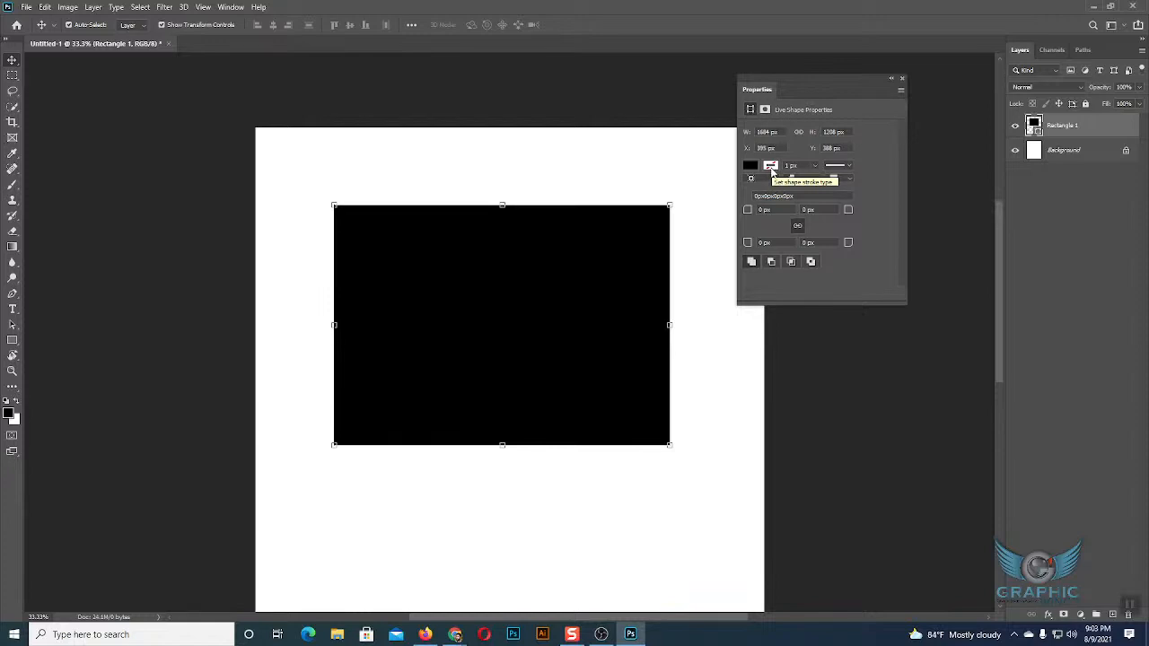
# Give the rectangle a solid red stroke from the recently used colours and widen it to about 45.62 px.
pyautogui.click(770, 167)
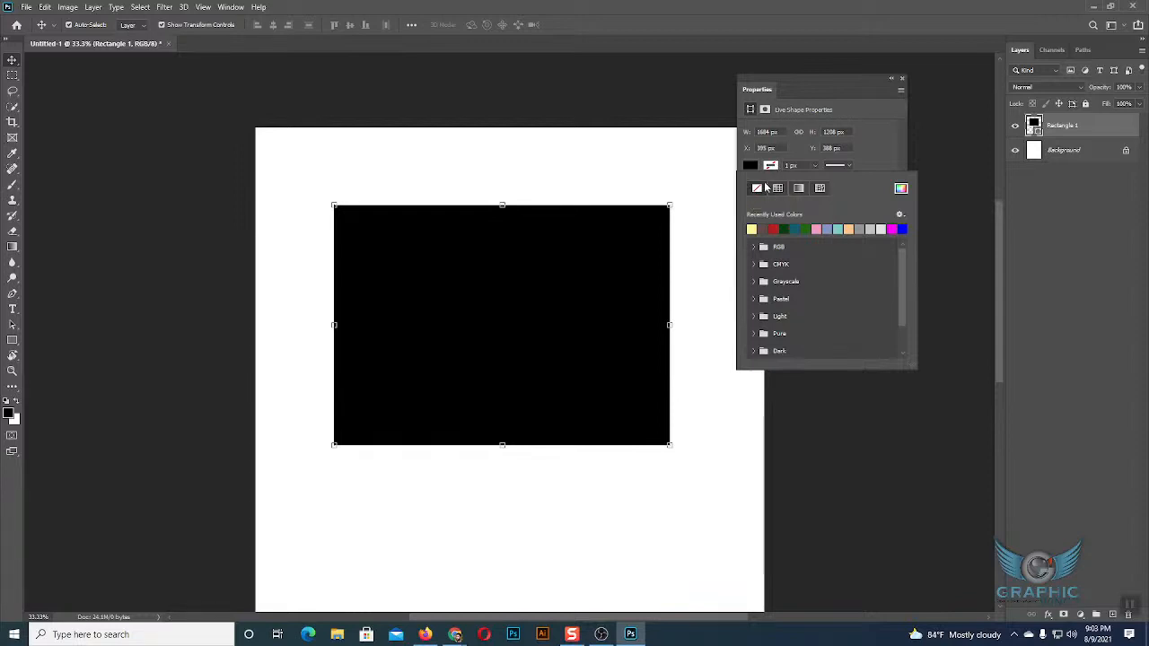
pyautogui.click(778, 191)
pyautogui.click(773, 227)
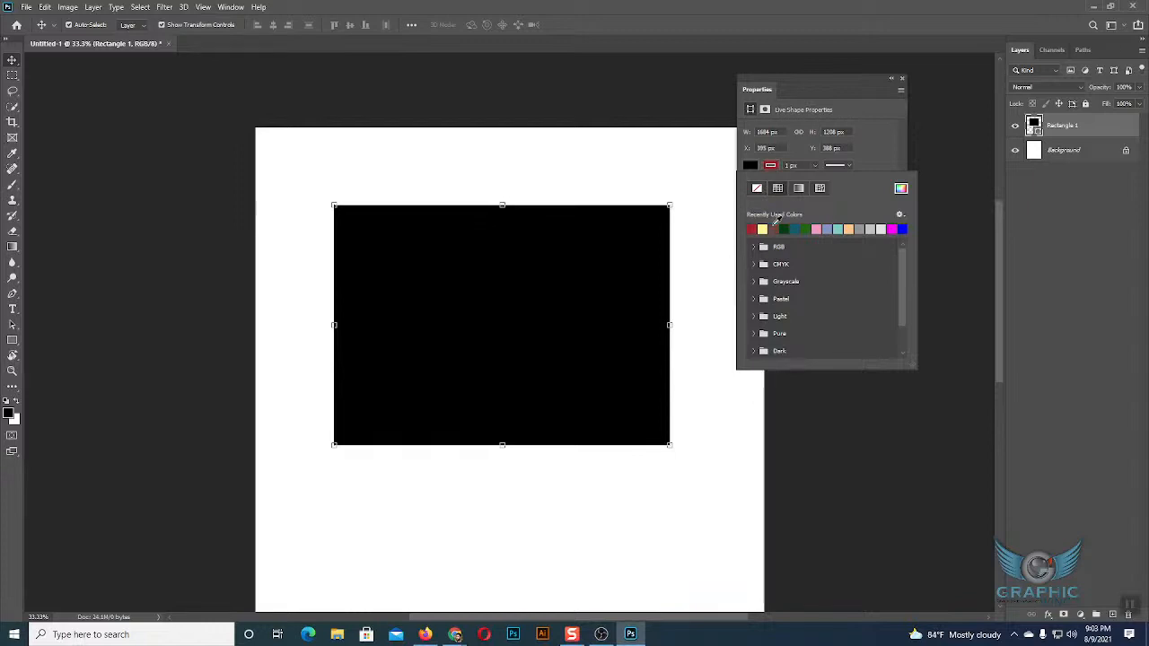
pyautogui.click(815, 165)
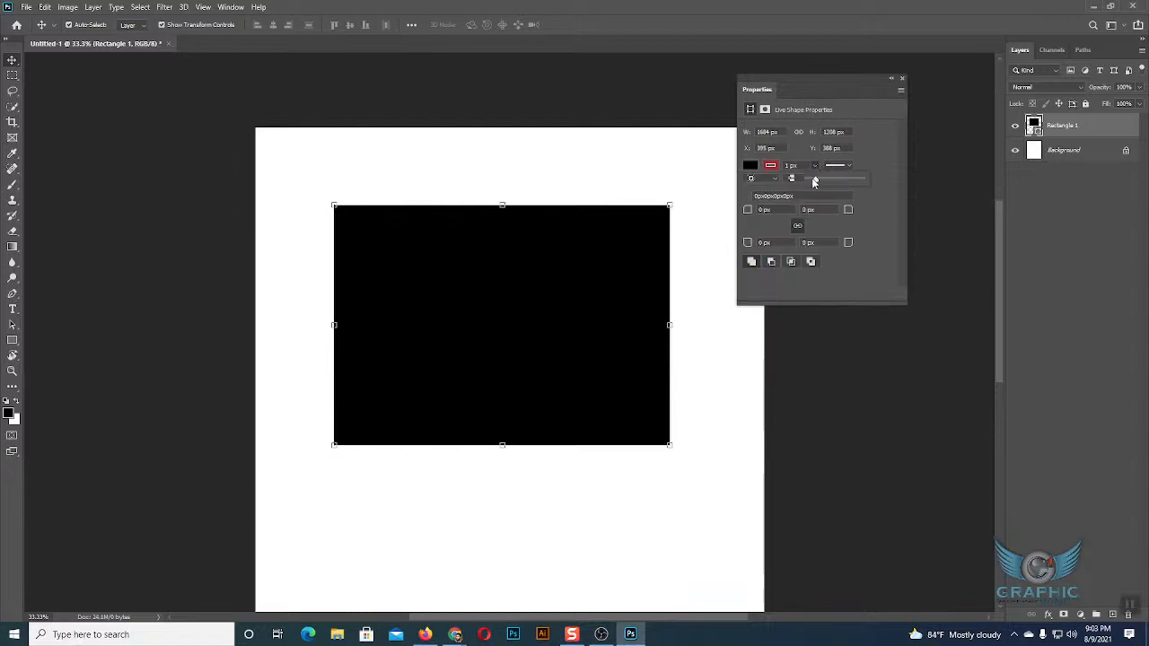
pyautogui.moveTo(827, 183); pyautogui.dragTo(825, 180)
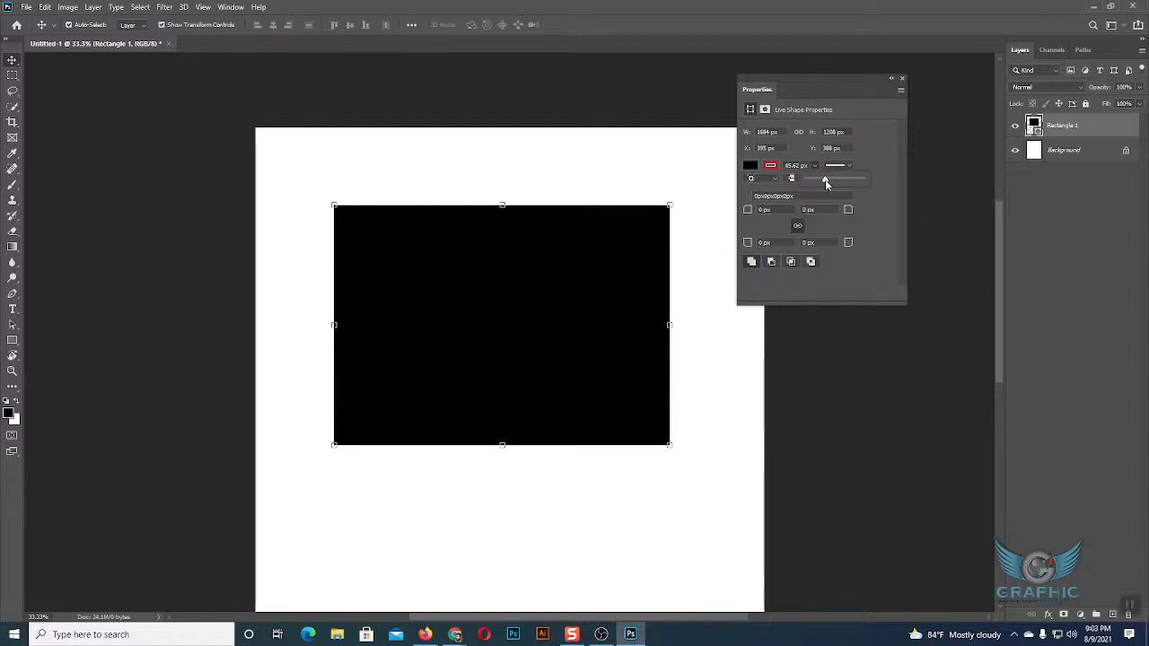
# Try several recently used colours on the rectangle's stroke, including peach, pink and dark green, ending with magenta.
pyautogui.click(770, 166)
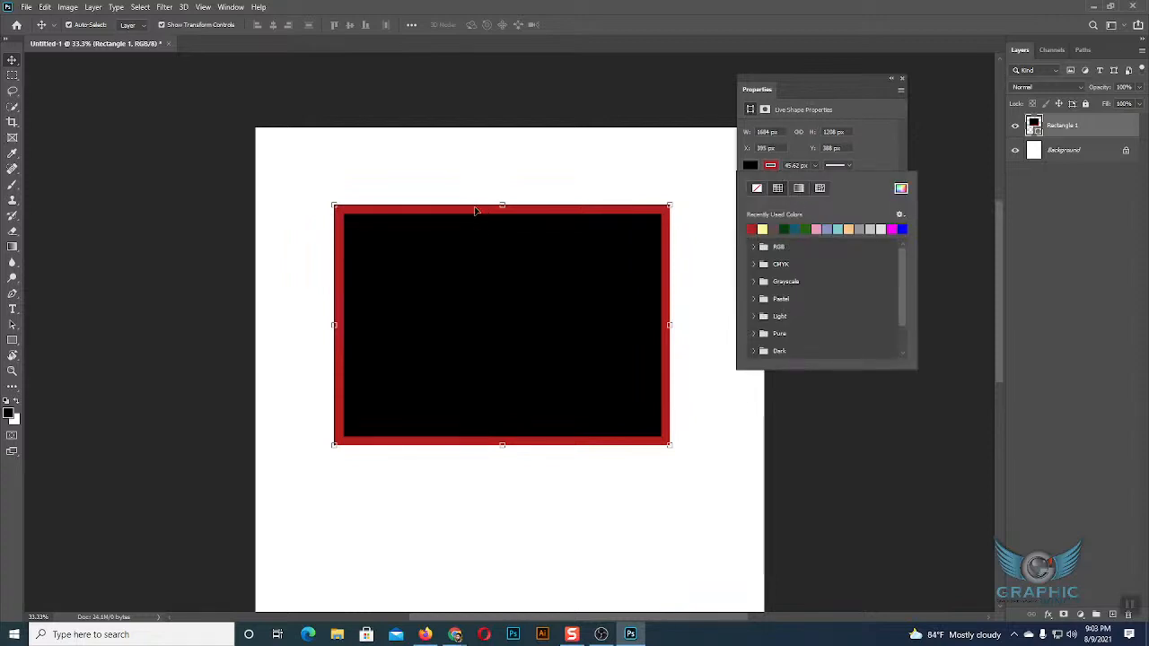
pyautogui.click(870, 229)
pyautogui.click(859, 228)
pyautogui.click(840, 228)
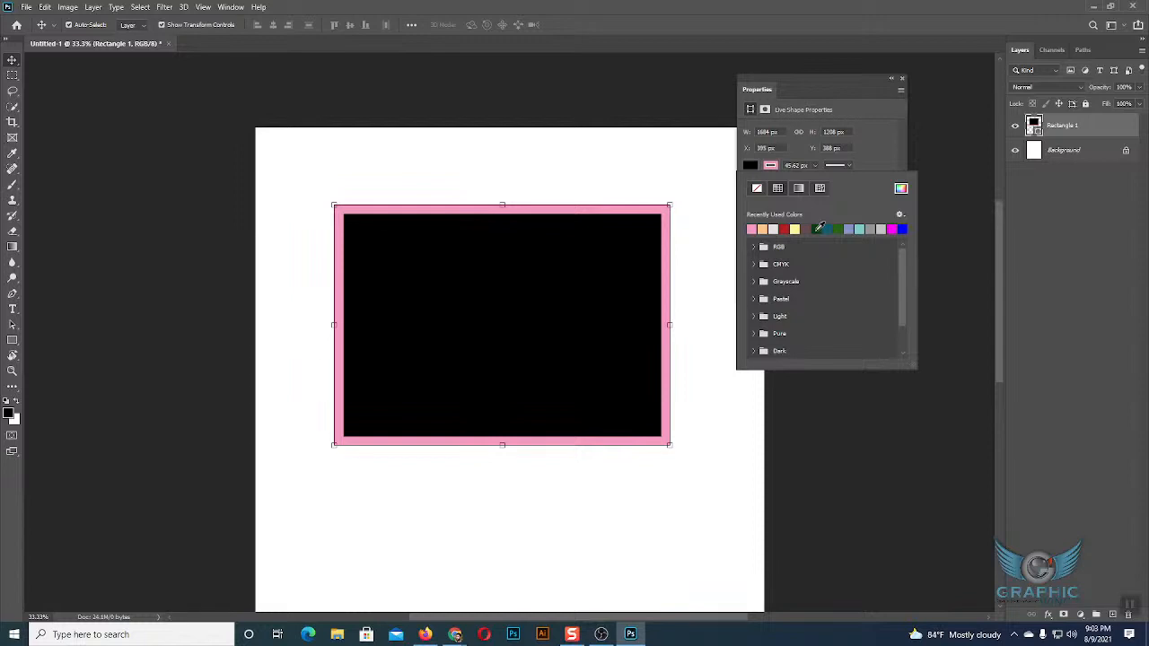
pyautogui.click(820, 229)
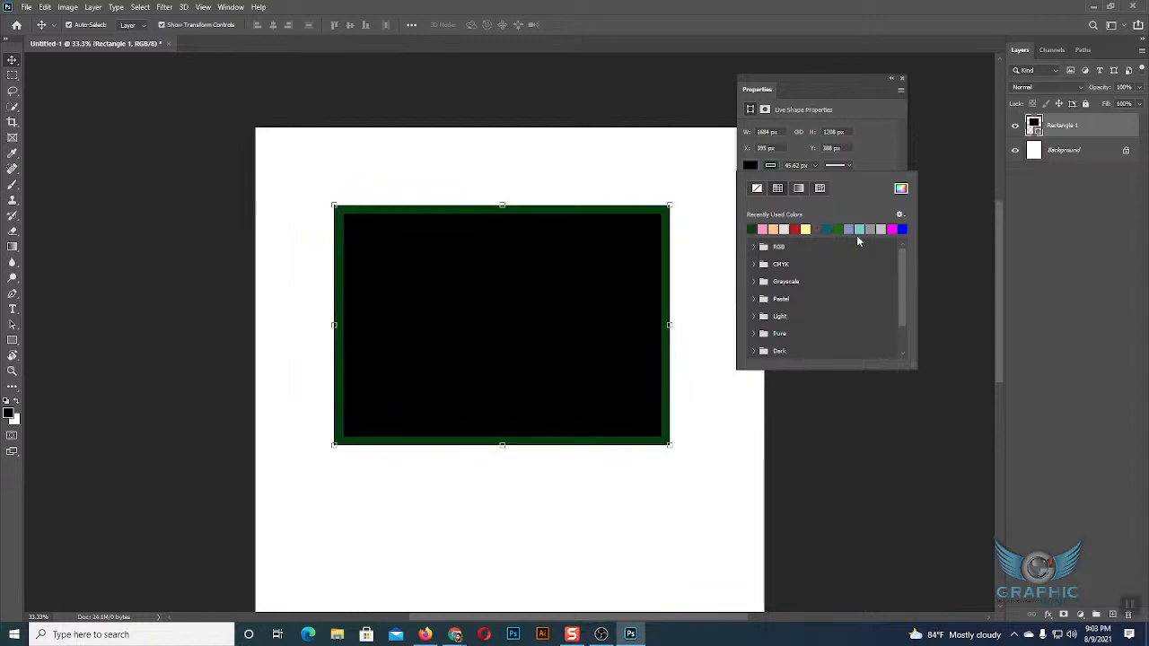
pyautogui.click(895, 229)
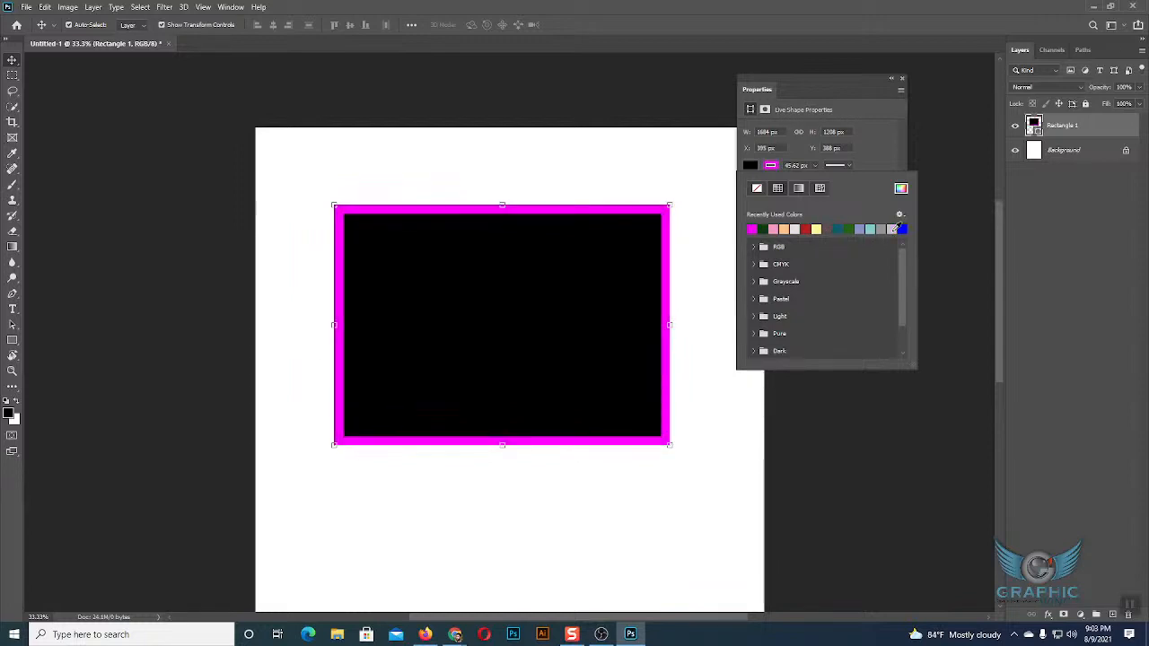
pyautogui.click(771, 167)
# Remove the rectangle's stroke and reapply it in magenta.
pyautogui.click(771, 167)
pyautogui.click(757, 189)
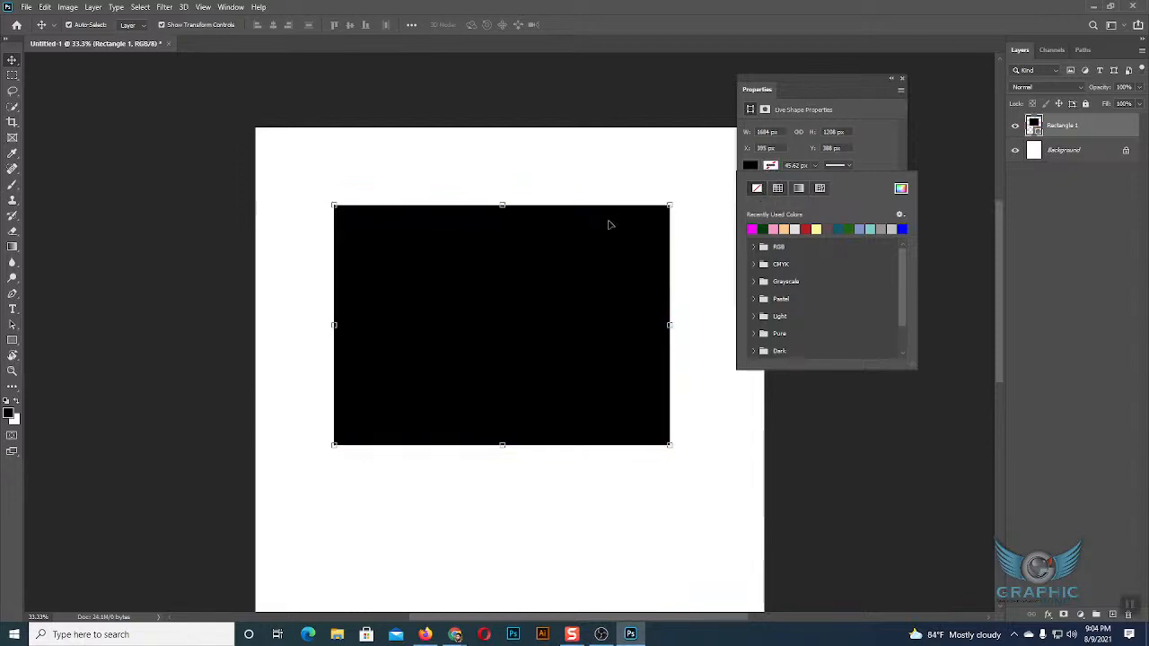
pyautogui.click(752, 229)
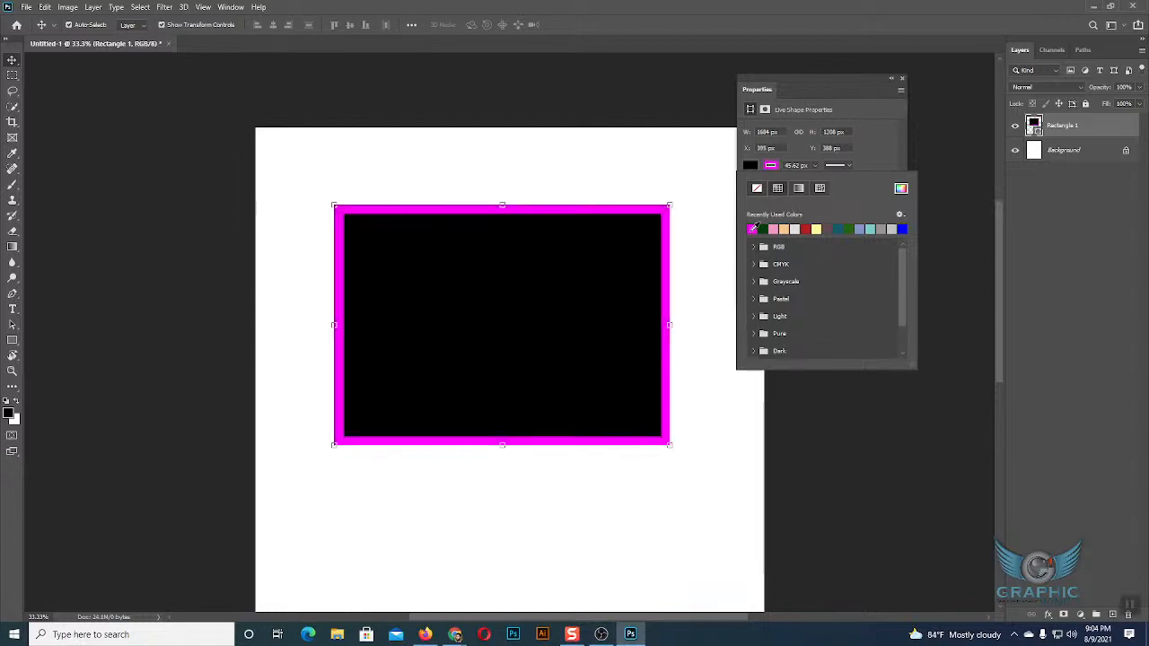
# Set the rectangle's fill to none so only the outline shows, and restore the solid black fill.
pyautogui.click(749, 167)
pyautogui.click(757, 189)
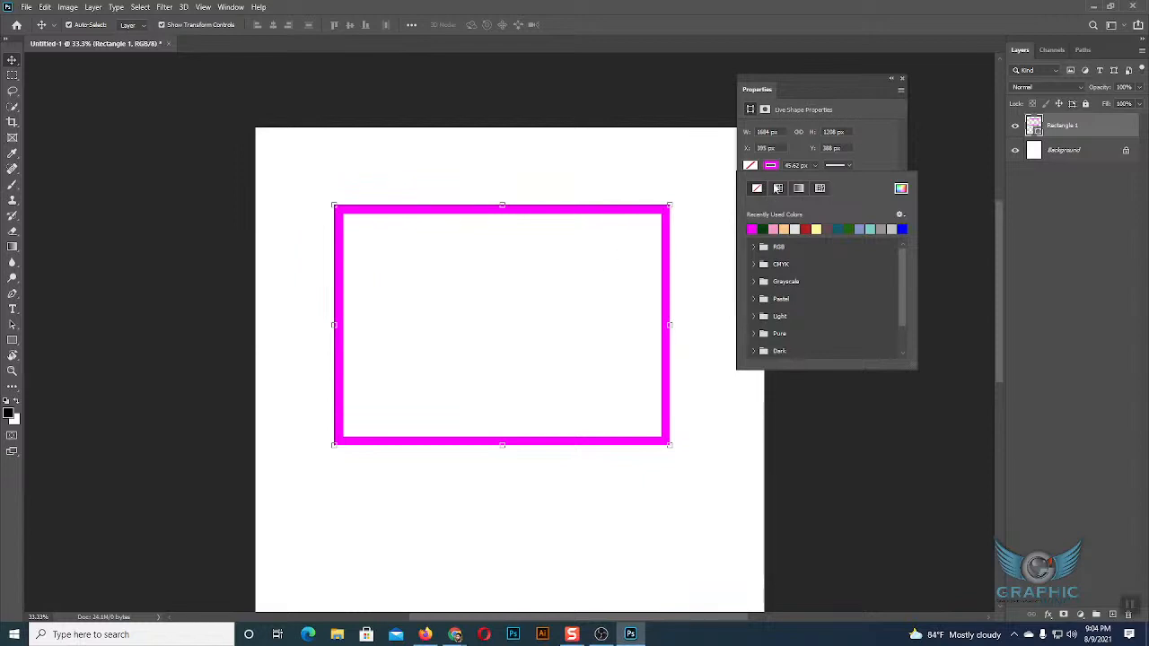
pyautogui.click(777, 188)
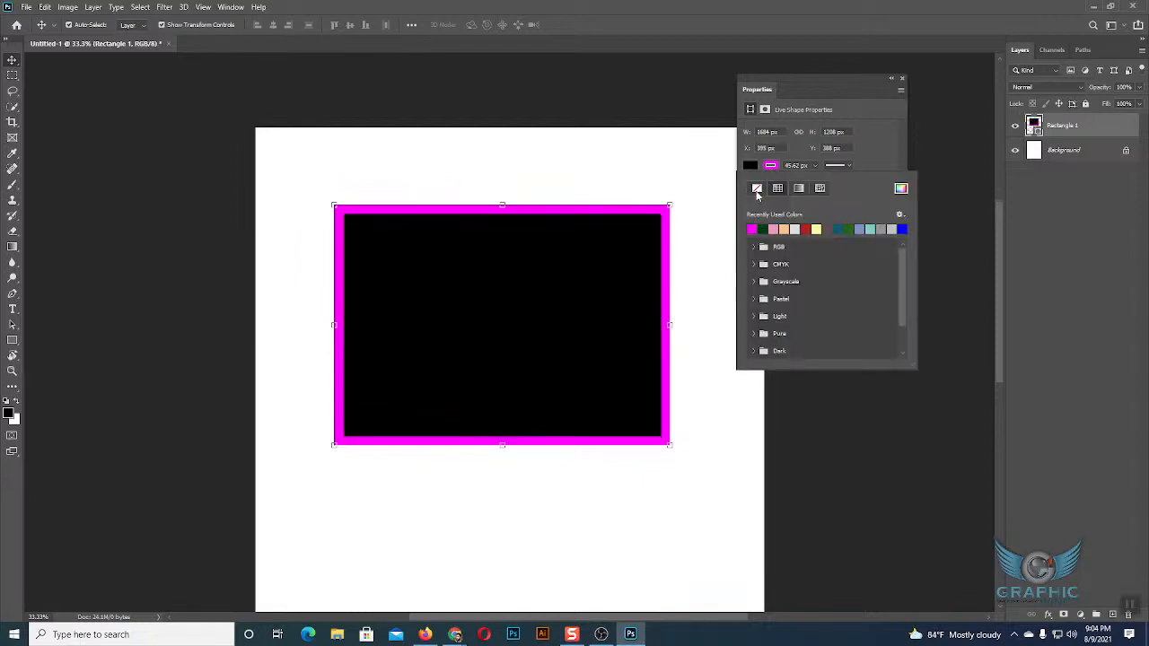
# Set the rectangle's stroke to none, deselect the shape and select it again.
pyautogui.click(757, 189)
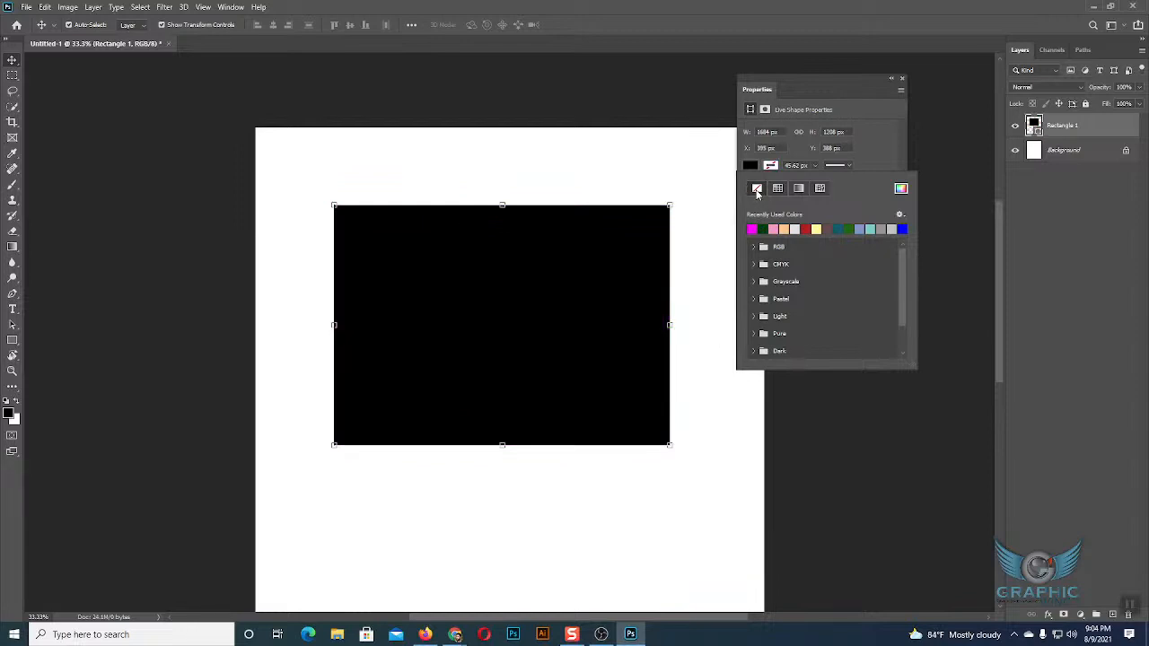
pyautogui.click(771, 167)
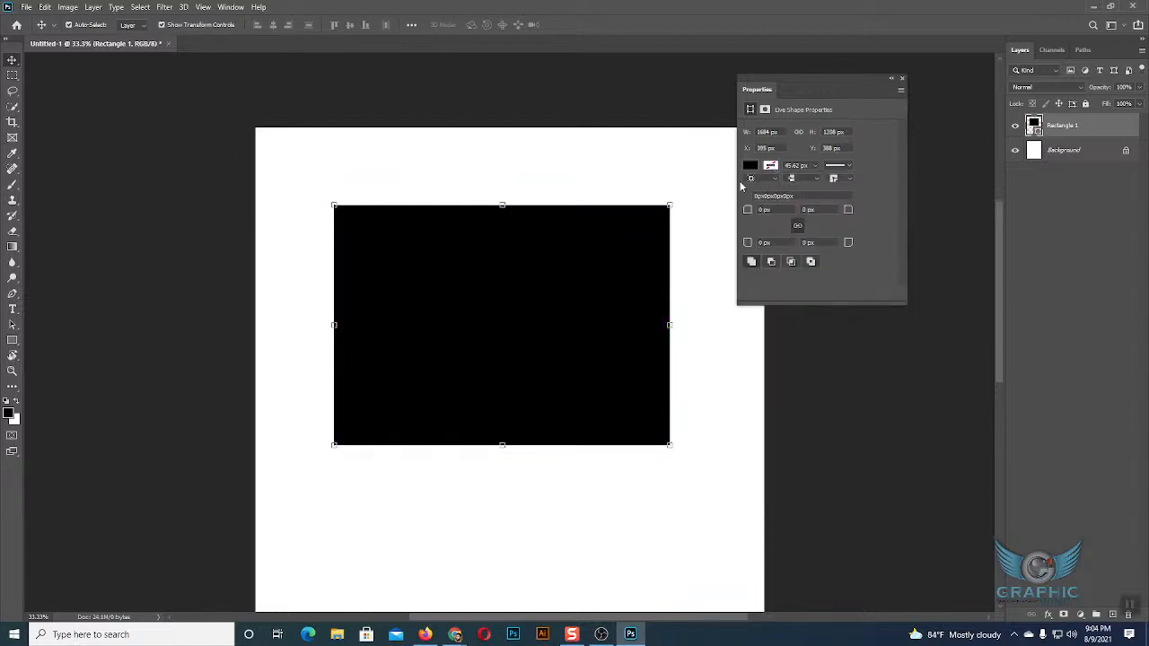
pyautogui.click(751, 435)
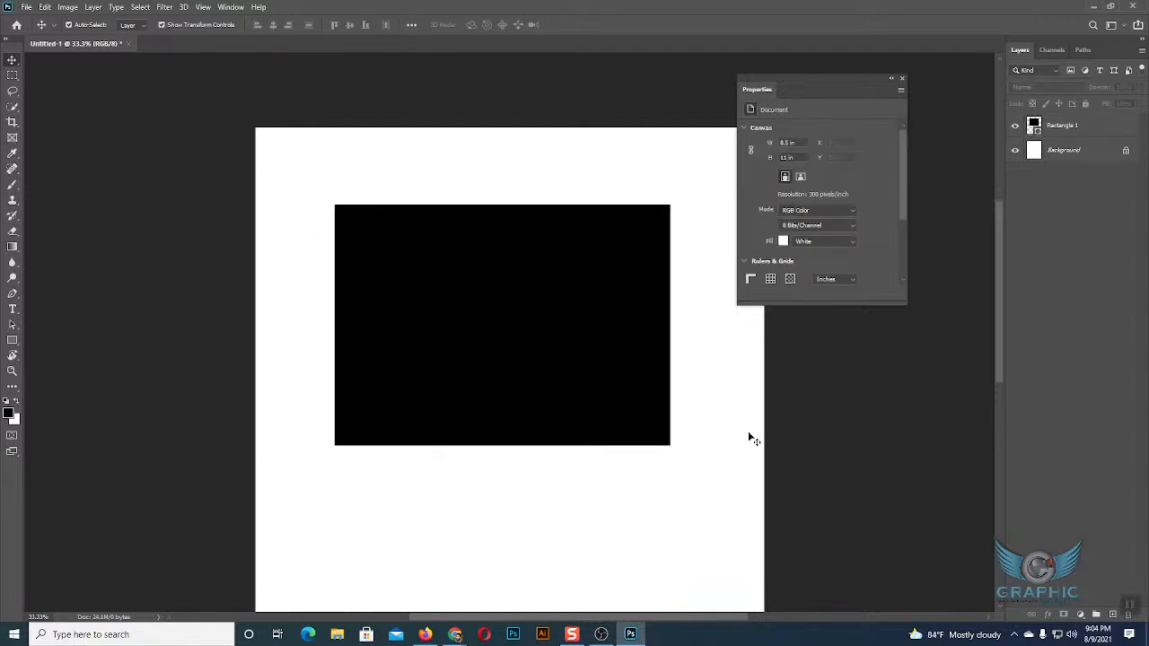
pyautogui.click(561, 333)
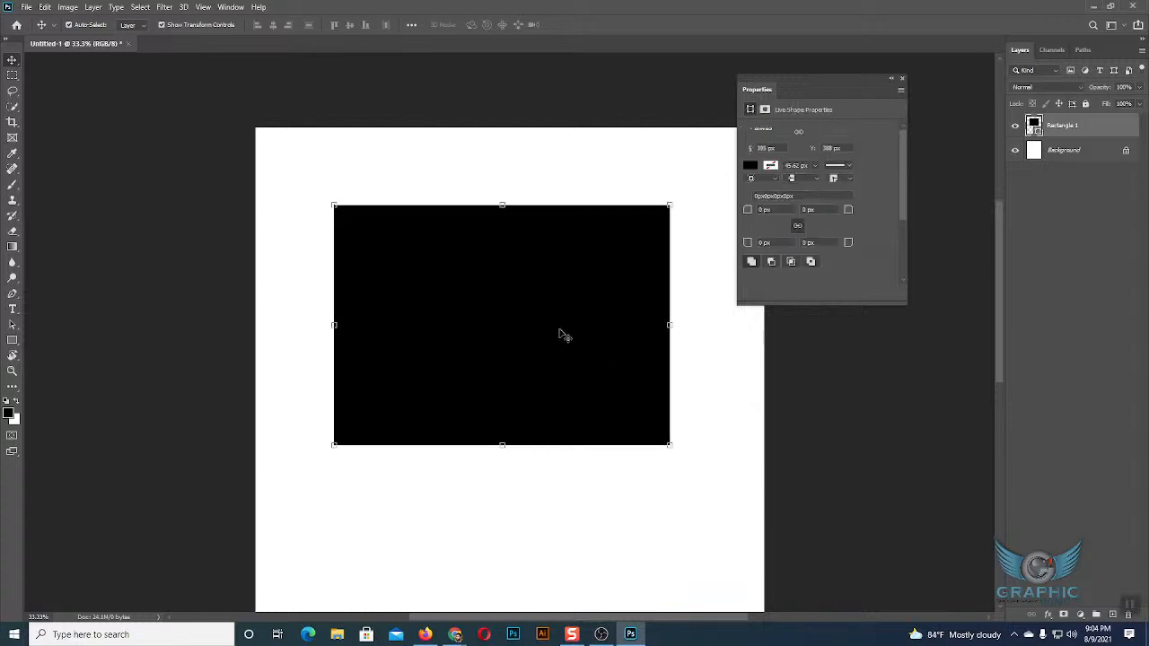
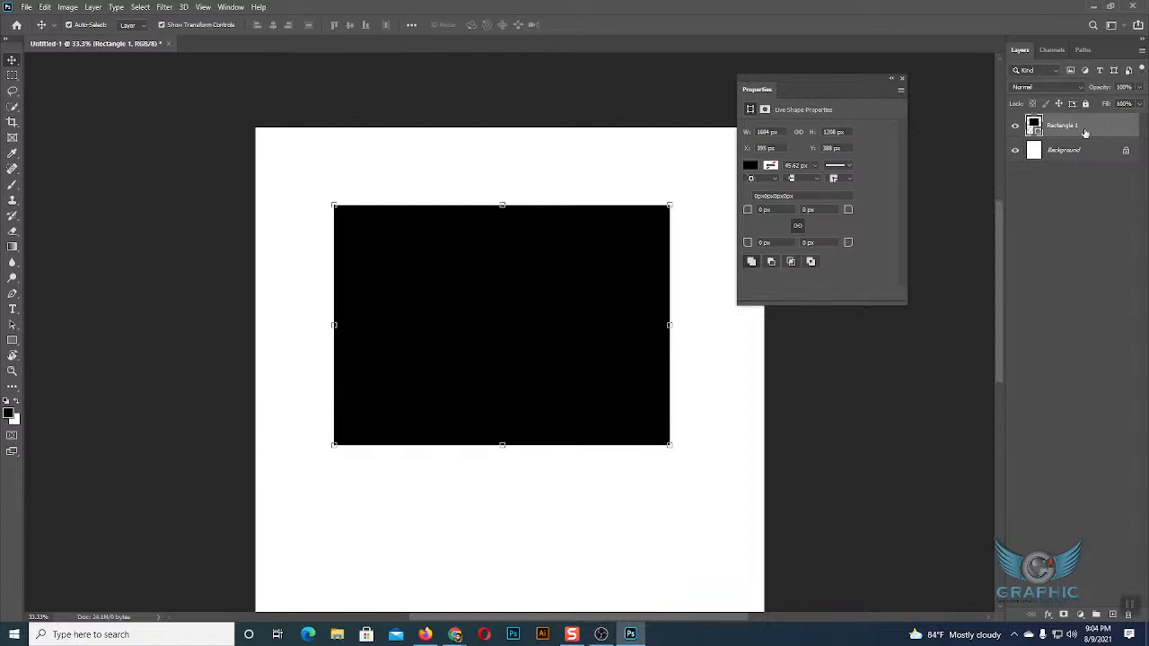
# Magnify the screen to 200% with the Windows Magnifier, return to 100% and close the tool.
pyautogui.press('super')
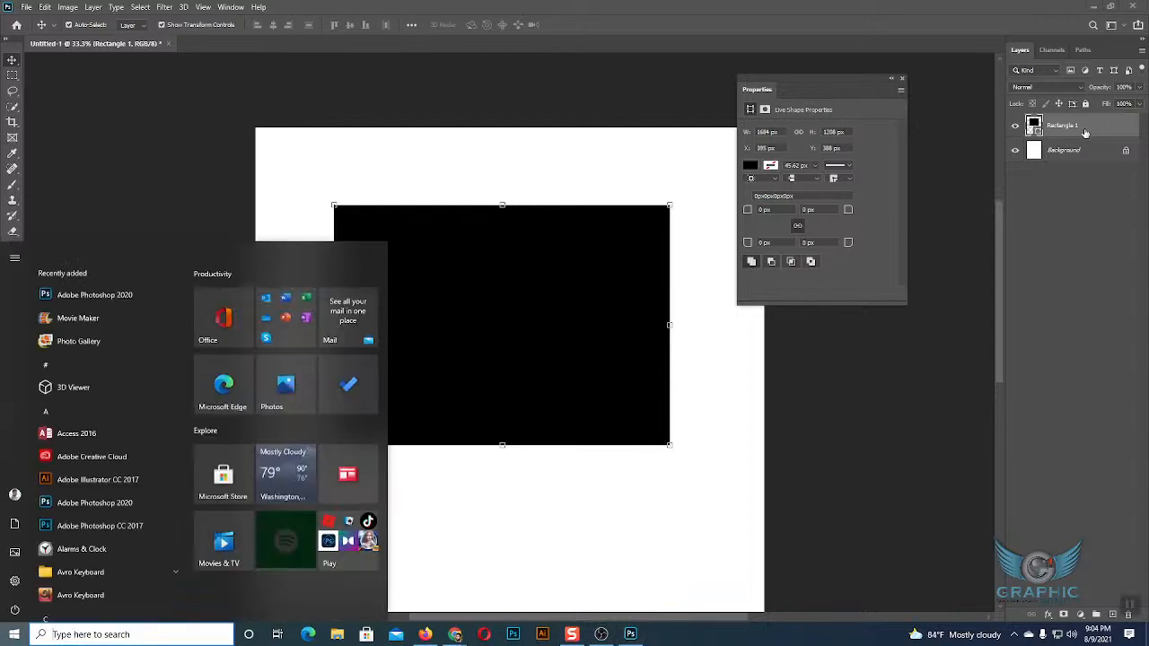
pyautogui.press('super')
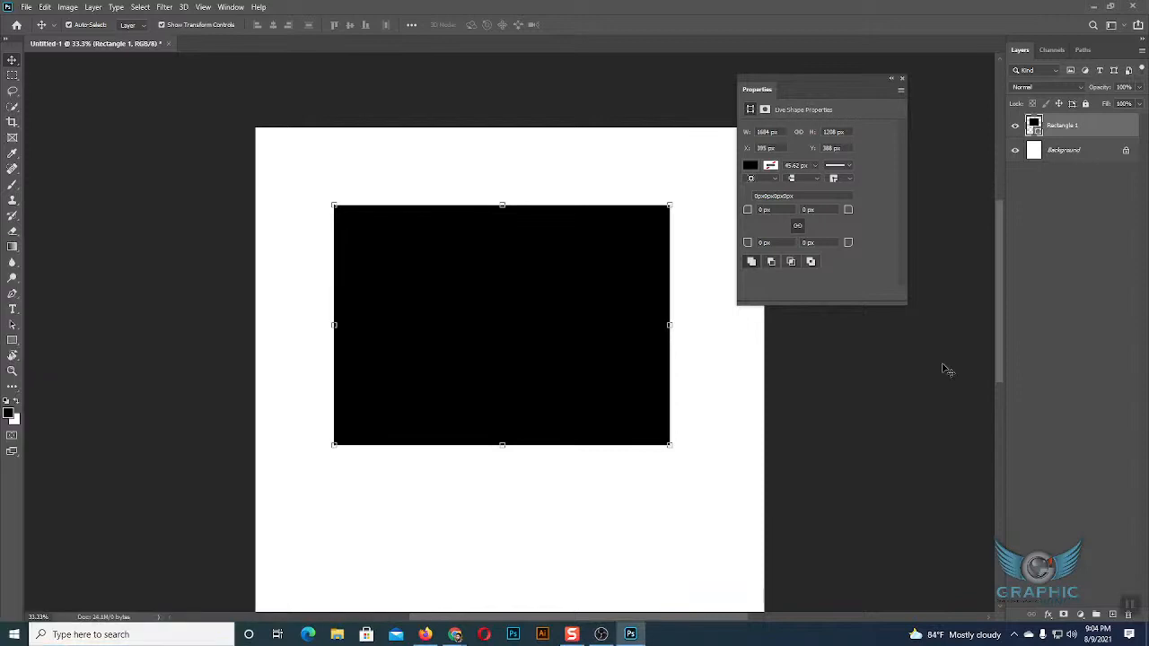
pyautogui.press('super+plus')
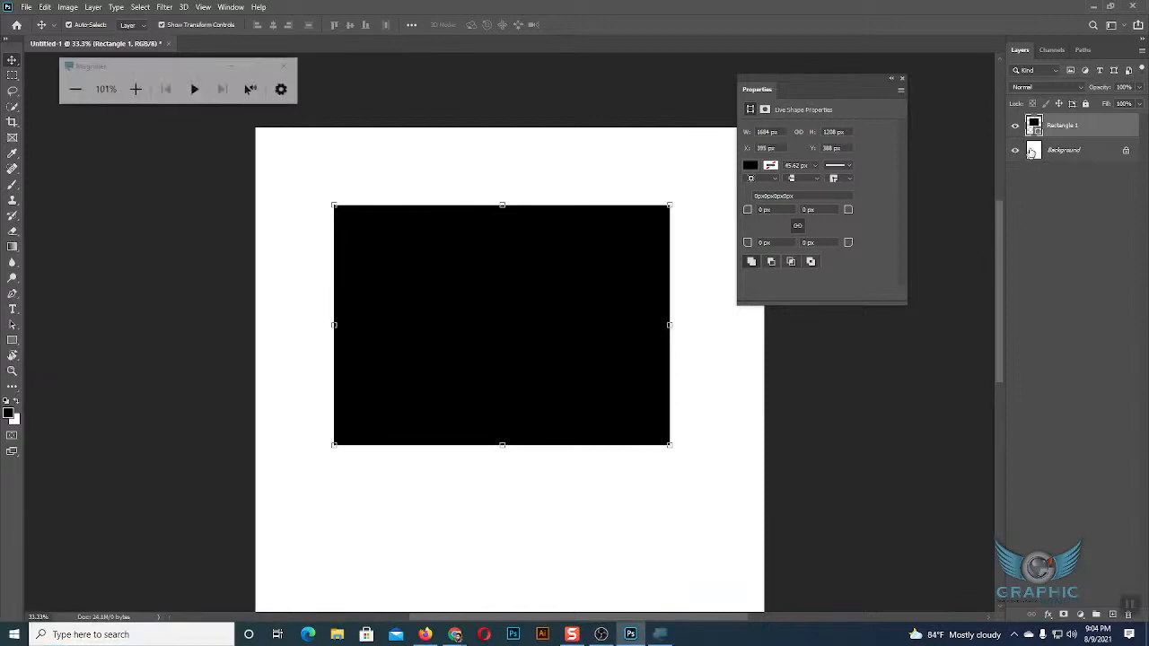
pyautogui.click(133, 90)
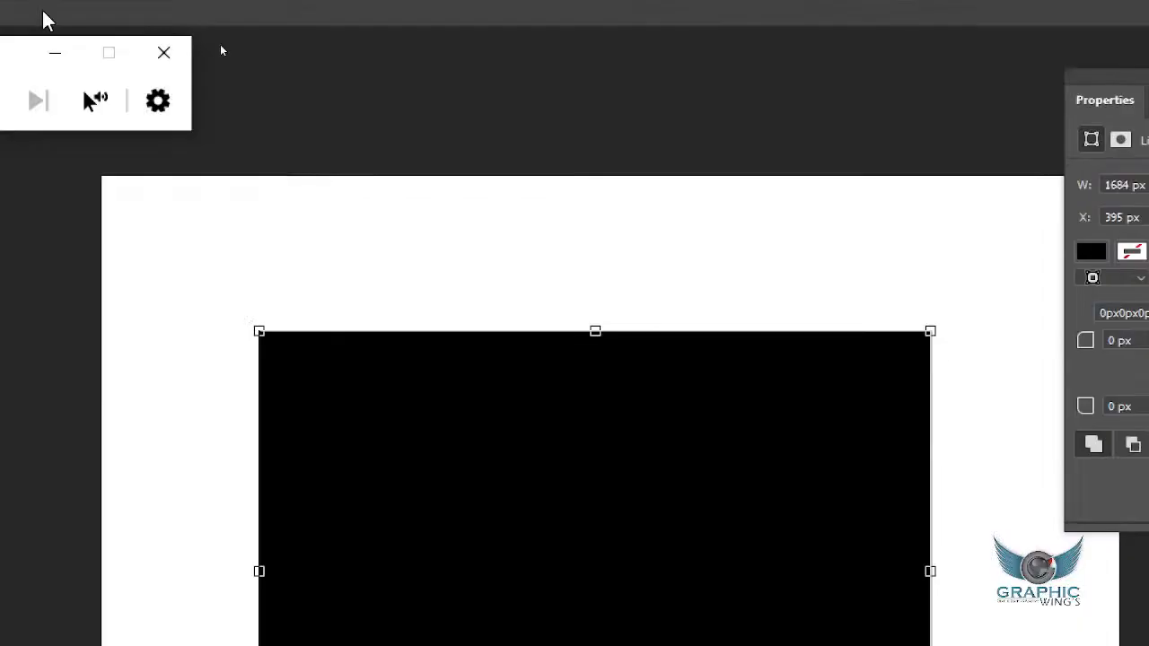
pyautogui.click(49, 103)
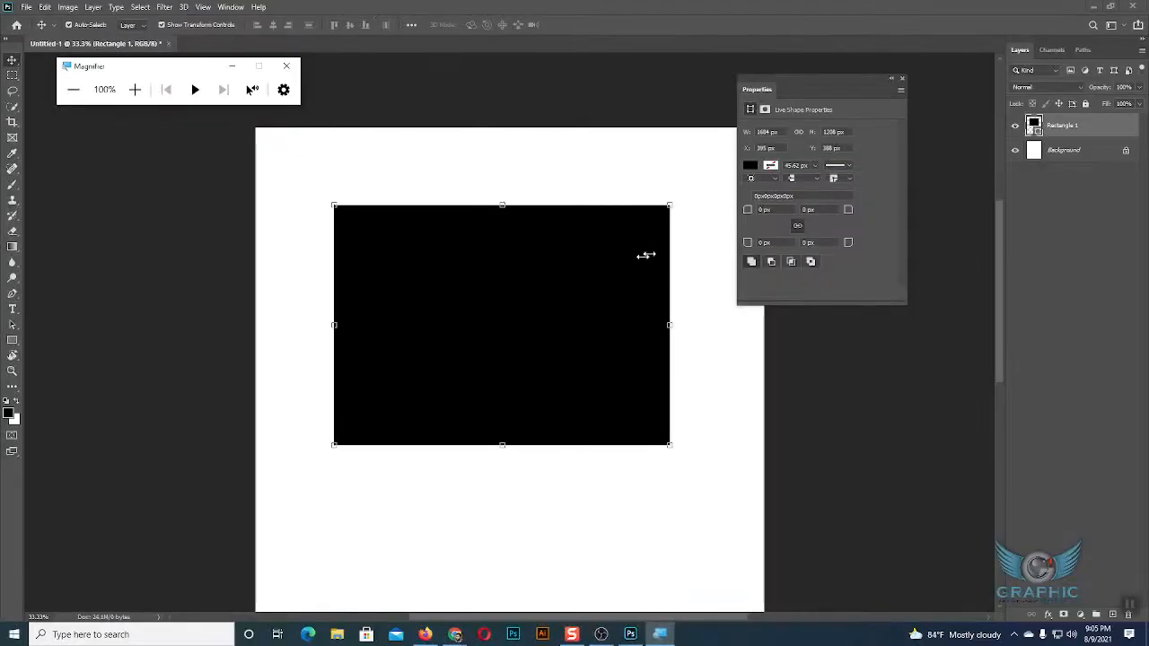
pyautogui.click(287, 68)
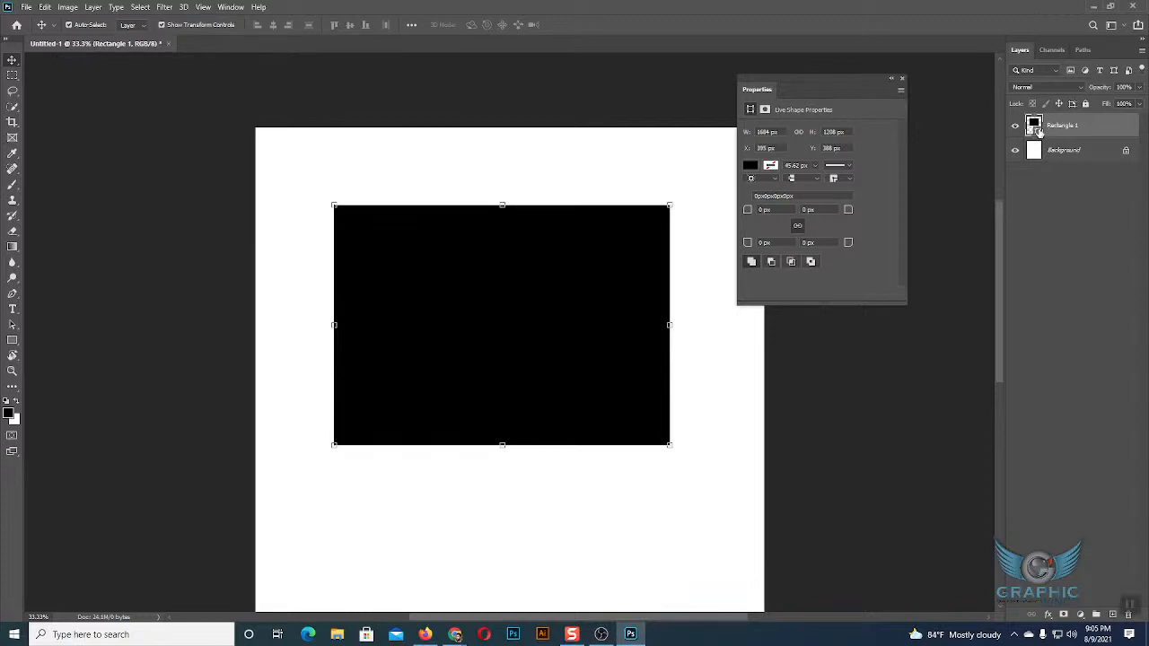
# Try green, purple and magenta fill colours for the Rectangle 1 layer in the Color Picker, and cancel the change.
pyautogui.doubleClick(1036, 128)
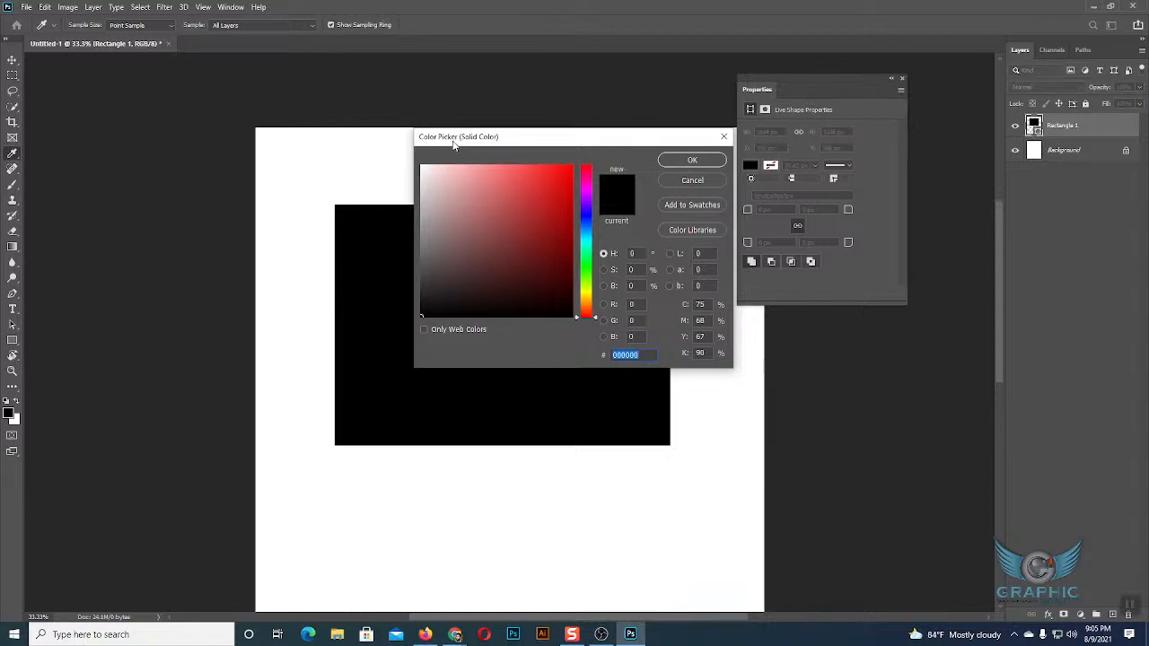
pyautogui.click(558, 242)
pyautogui.click(549, 213)
pyautogui.click(554, 260)
pyautogui.click(587, 274)
pyautogui.click(589, 255)
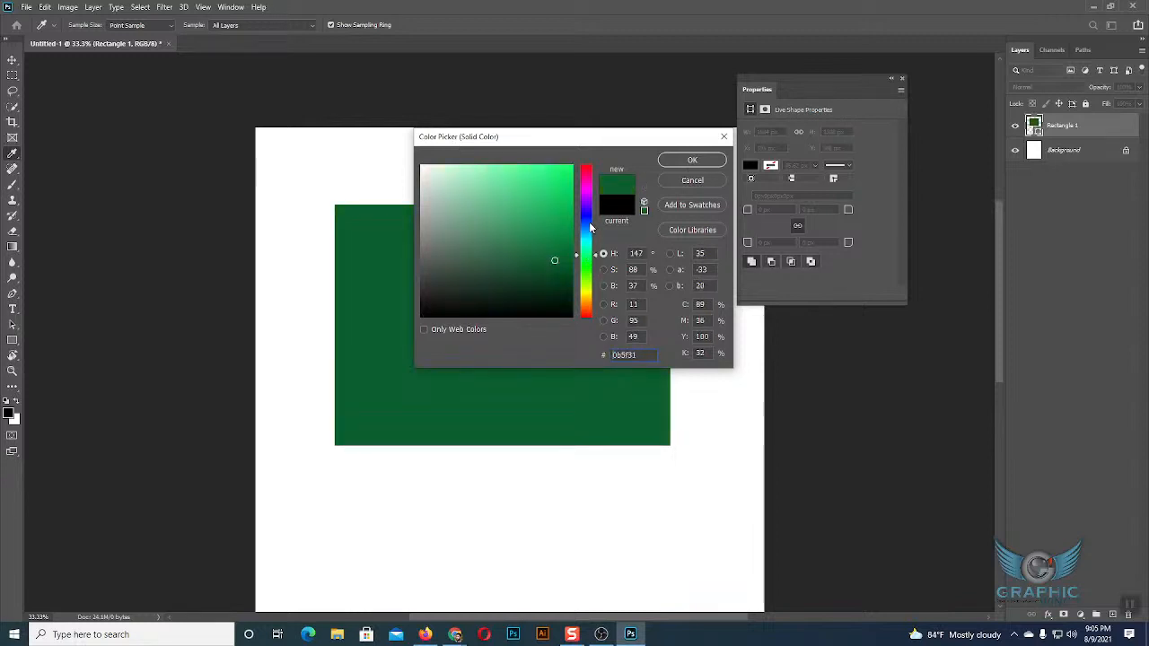
pyautogui.click(589, 222)
pyautogui.click(585, 190)
pyautogui.click(560, 183)
pyautogui.click(541, 259)
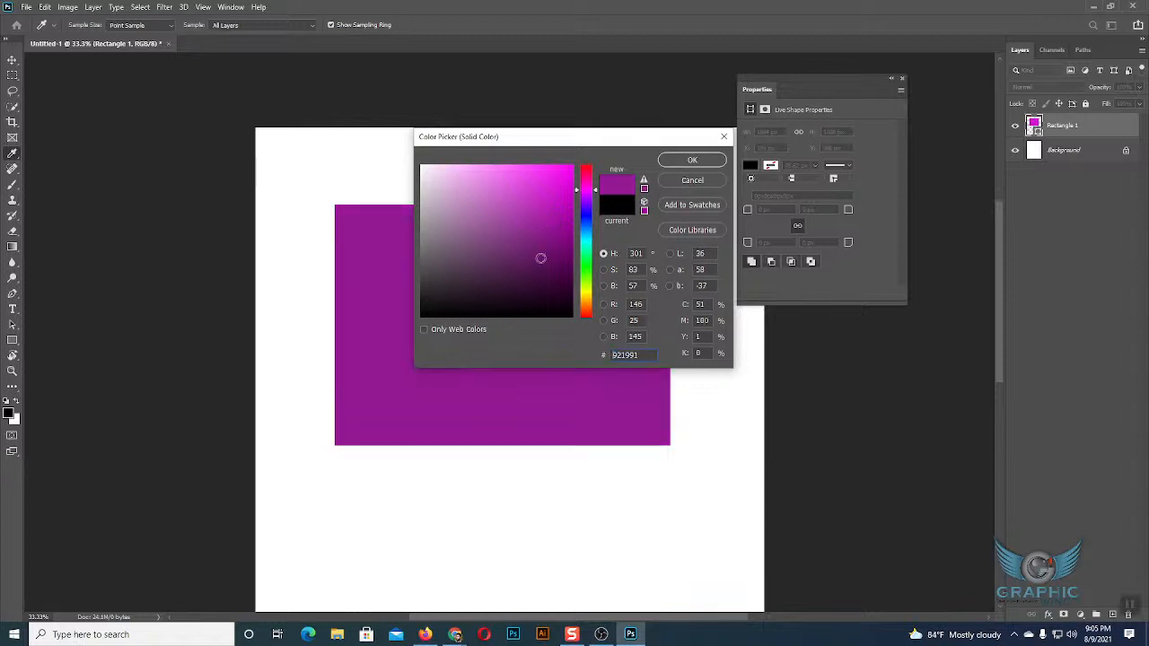
pyautogui.click(557, 264)
pyautogui.click(547, 213)
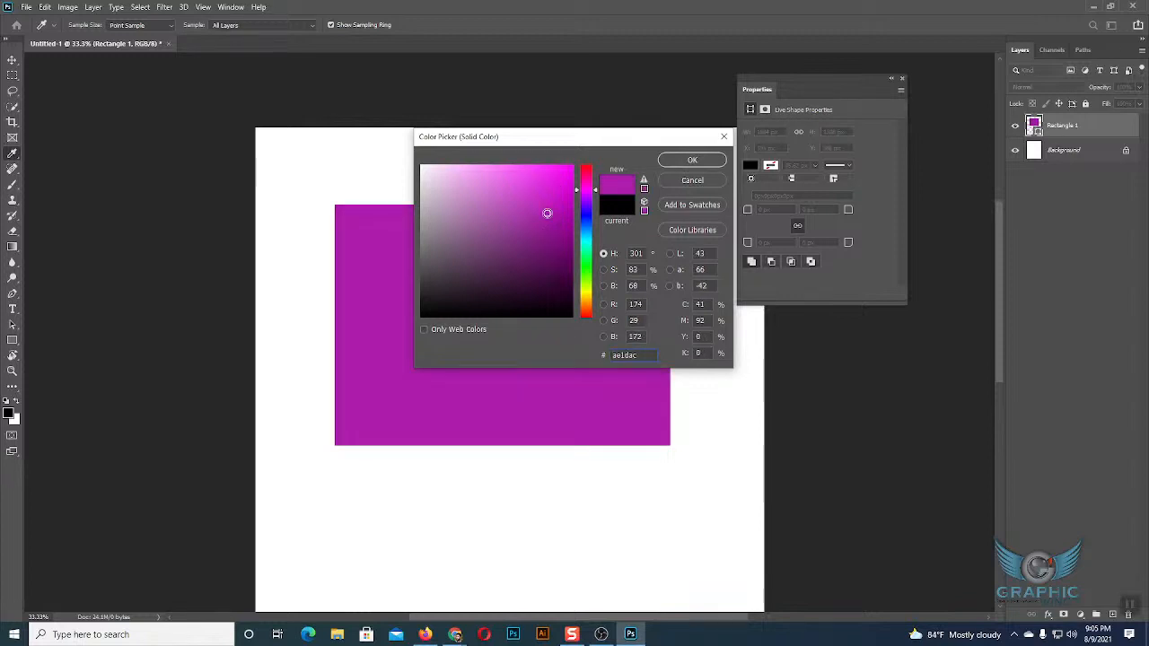
pyautogui.click(554, 191)
pyautogui.click(563, 247)
pyautogui.click(525, 251)
pyautogui.click(548, 195)
pyautogui.click(532, 167)
pyautogui.moveTo(577, 189); pyautogui.dragTo(577, 186)
pyautogui.click(562, 184)
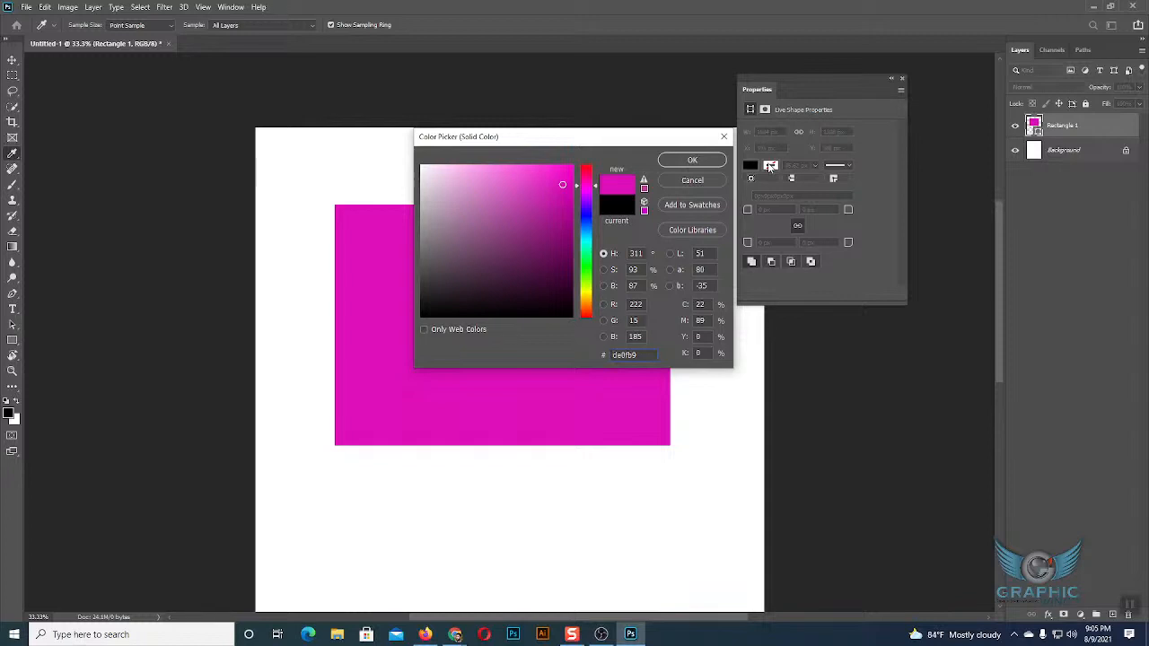
pyautogui.click(554, 229)
pyautogui.click(514, 229)
pyautogui.click(519, 198)
pyautogui.click(586, 181)
pyautogui.moveTo(585, 184); pyautogui.dragTo(585, 170)
pyautogui.click(561, 261)
pyautogui.click(716, 180)
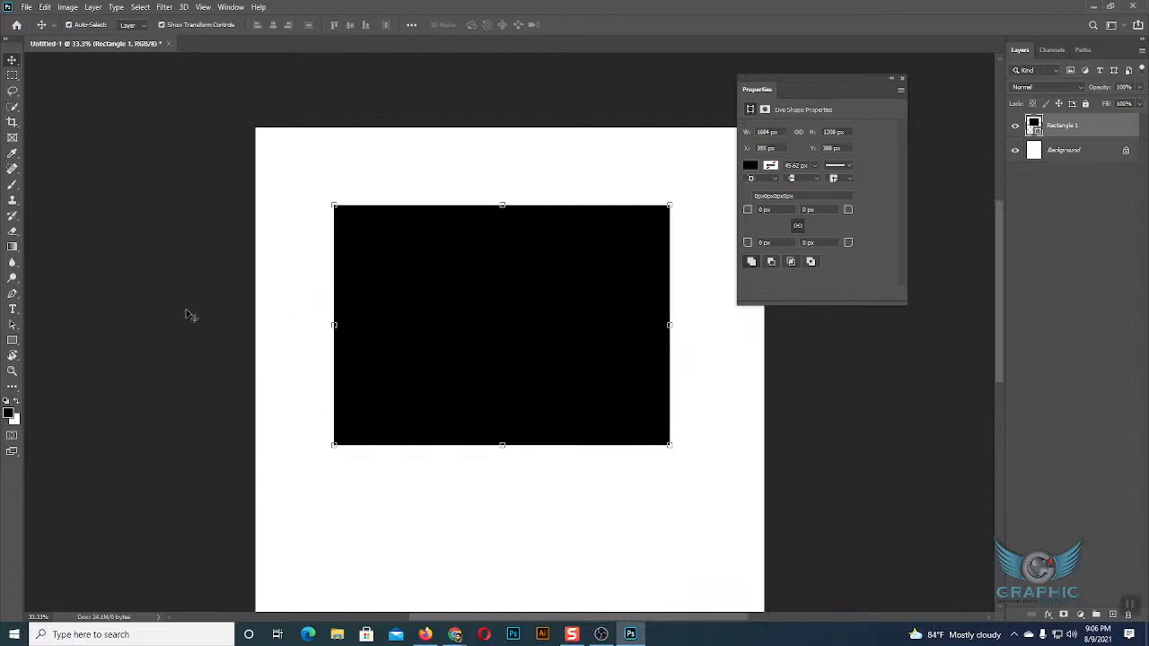
# Activate the Rectangle tool and examine its fill and stroke options at 200% screen magnification, closing the Magnifier again.
pyautogui.click(12, 342)
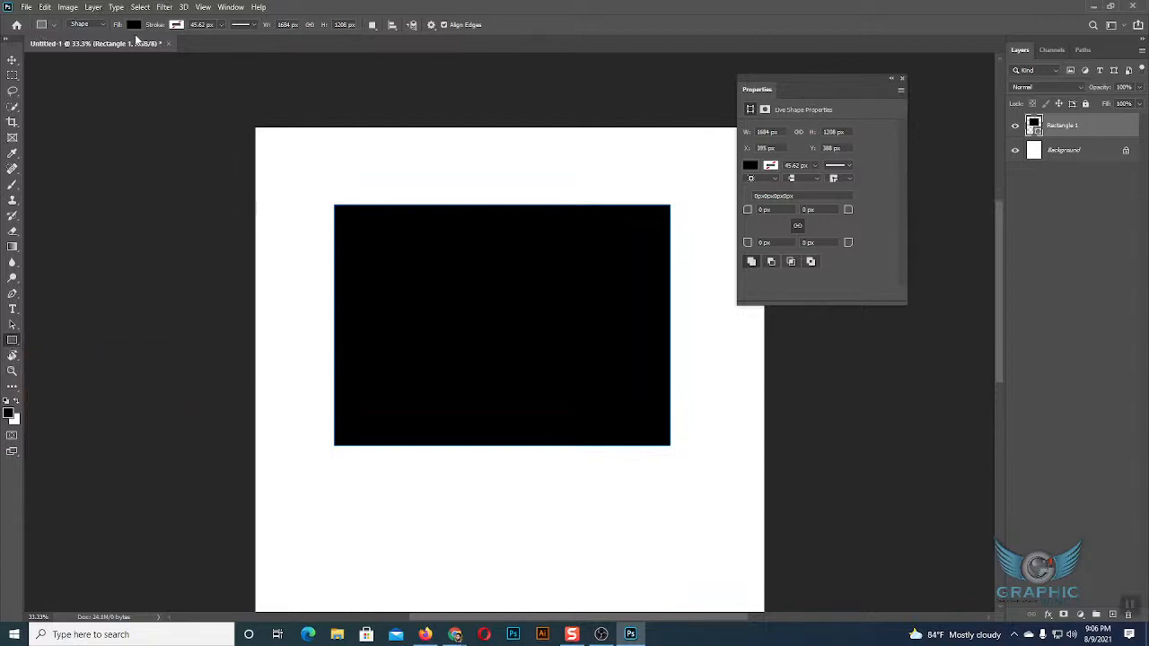
pyautogui.press('super+plus')
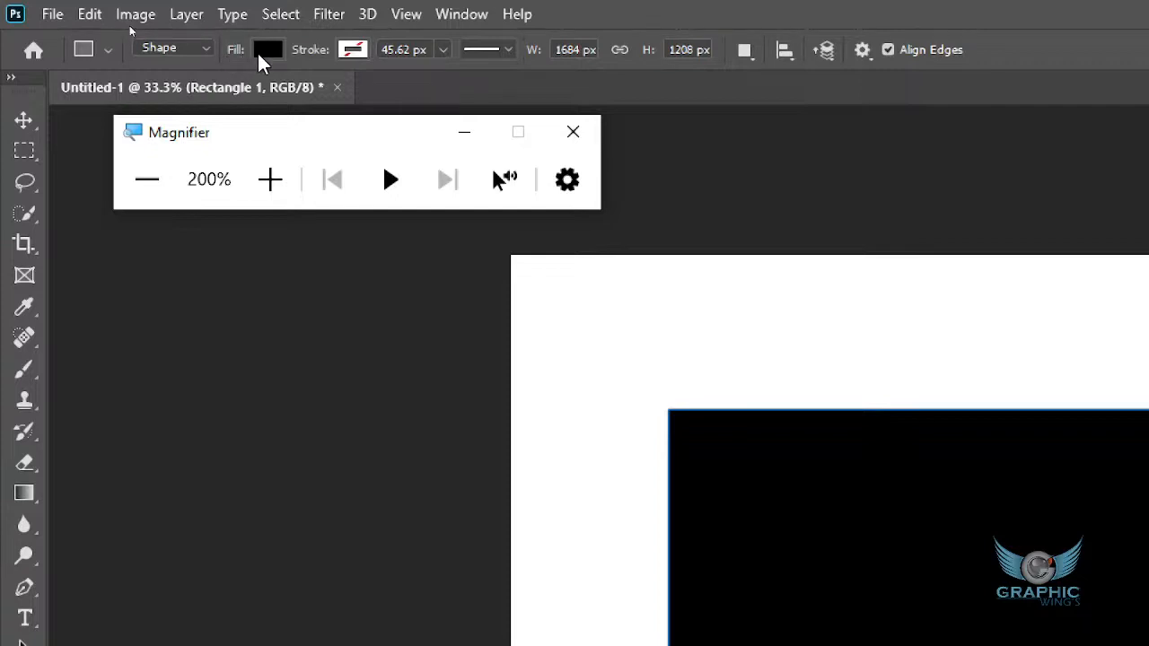
pyautogui.click(262, 49)
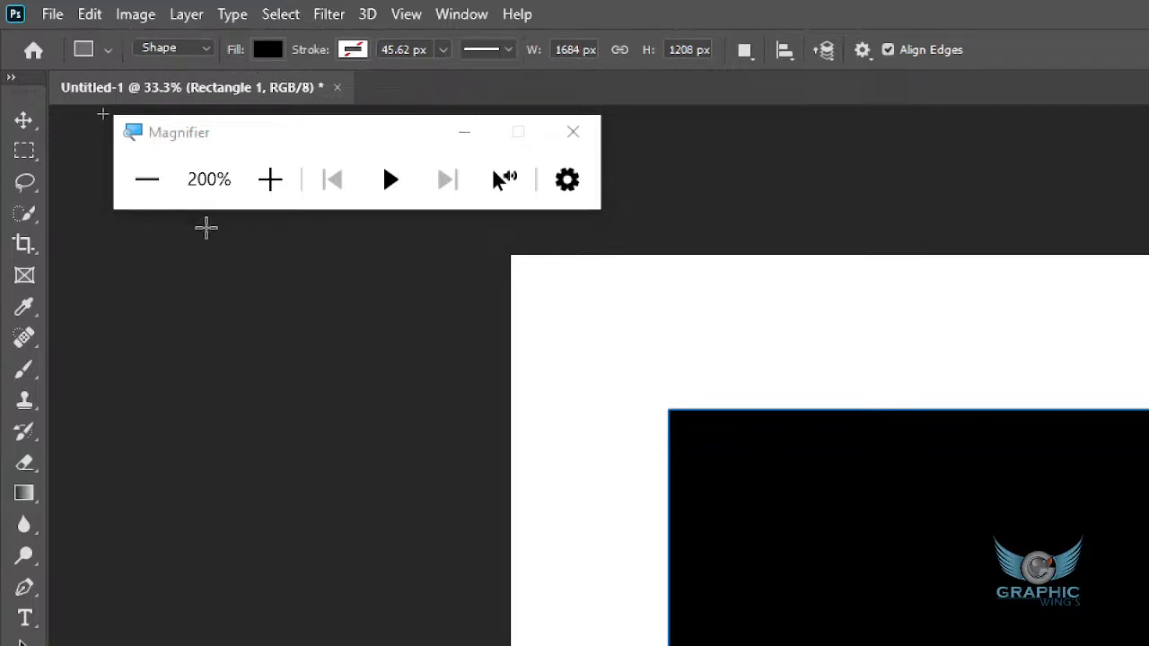
pyautogui.click(162, 183)
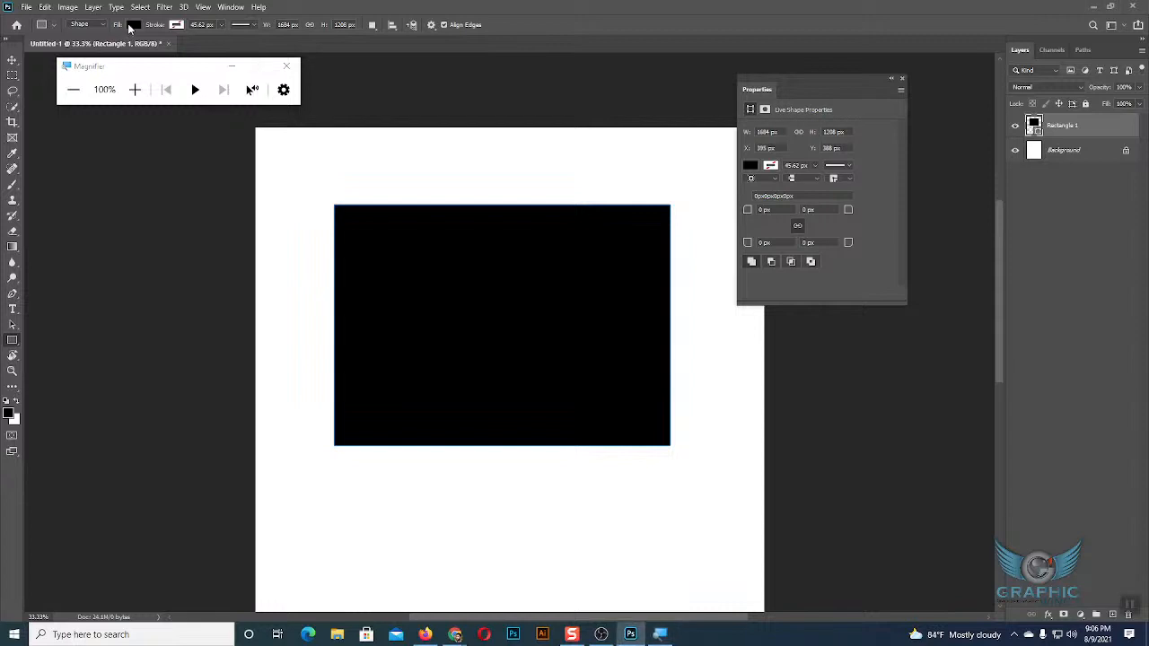
pyautogui.click(286, 65)
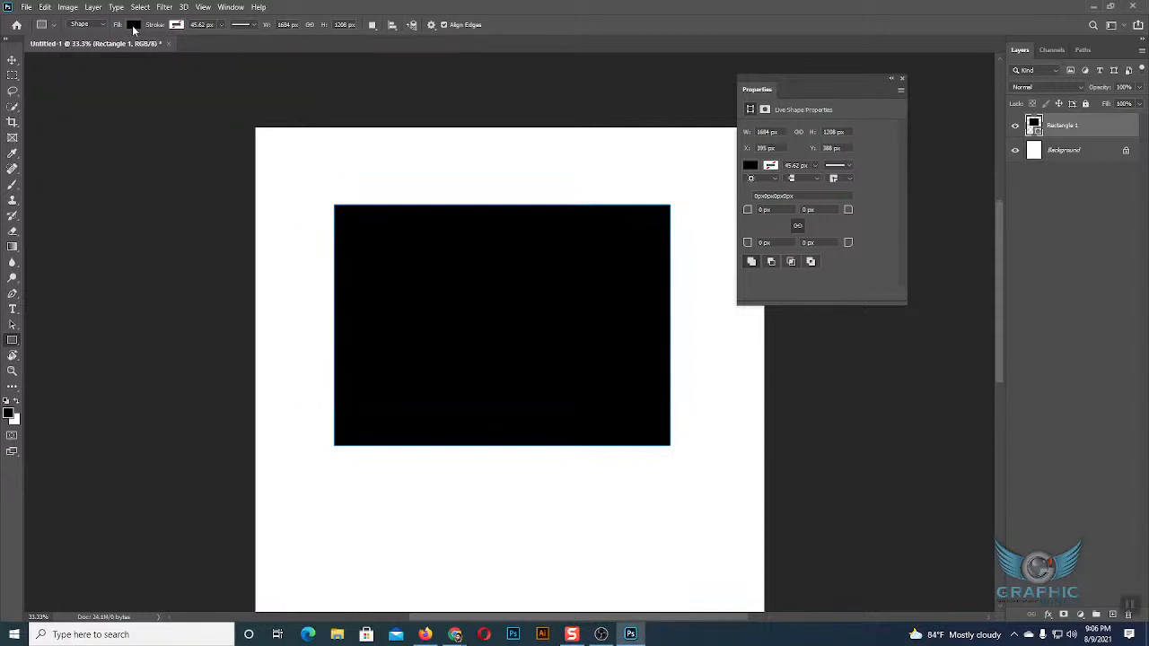
pyautogui.click(133, 26)
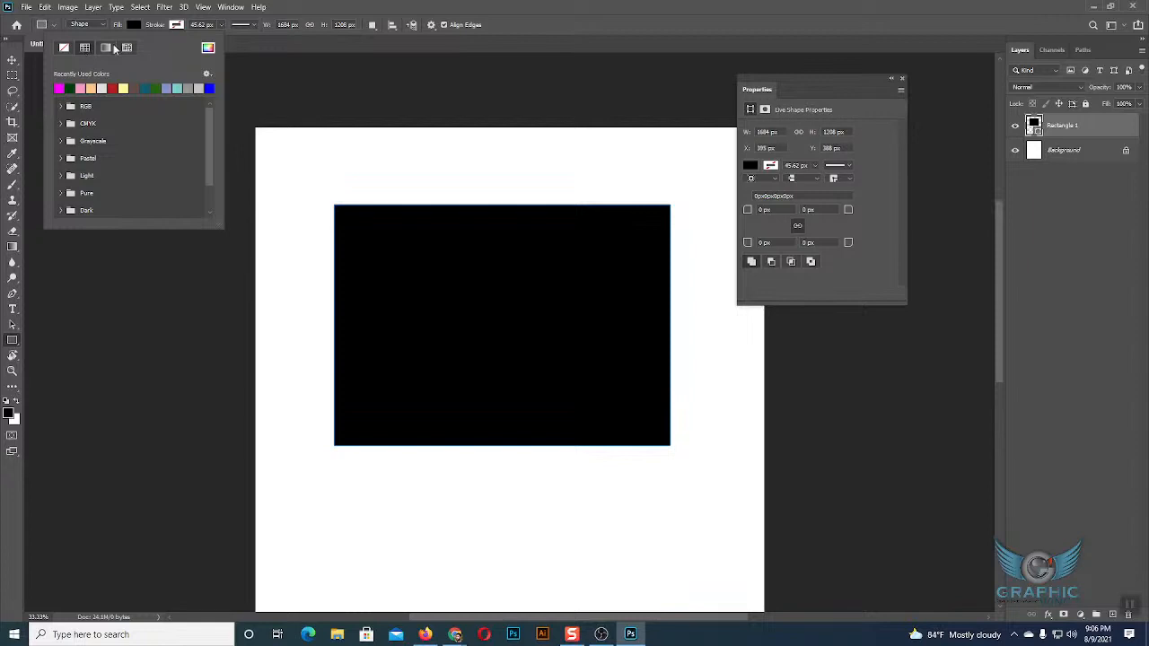
pyautogui.click(268, 182)
pyautogui.click(446, 317)
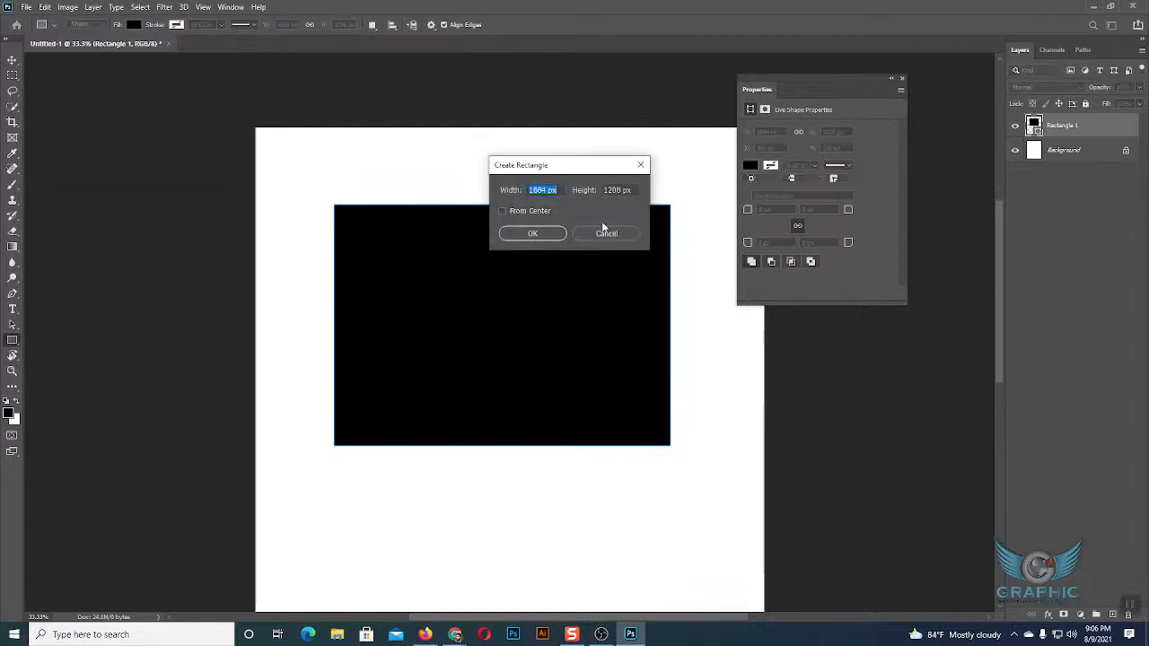
pyautogui.click(607, 233)
# Compare the options of the Move tool and the Rectangle tool, ending with the Rectangle tool active.
pyautogui.click(11, 61)
pyautogui.click(461, 305)
pyautogui.click(11, 341)
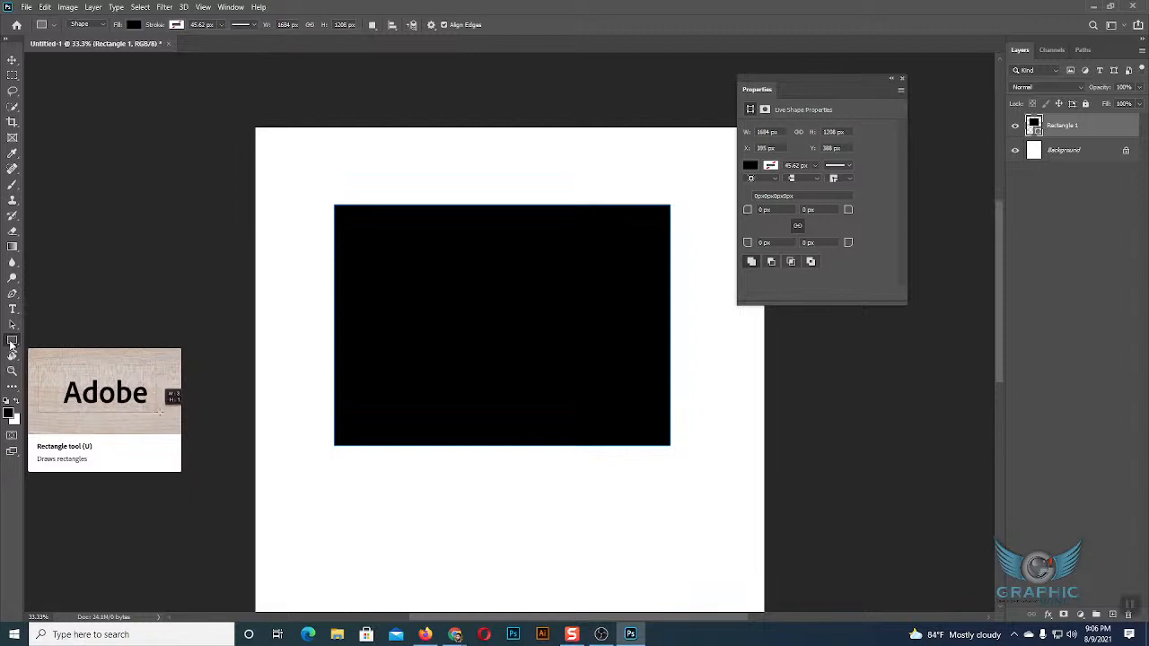
pyautogui.click(11, 59)
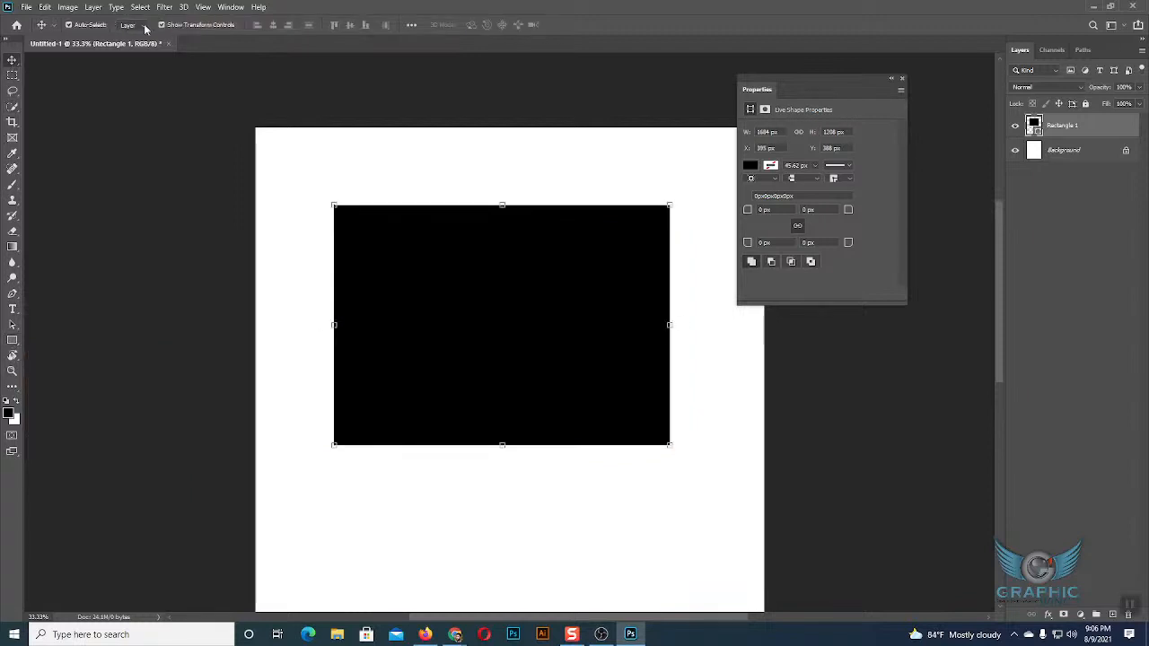
pyautogui.click(12, 340)
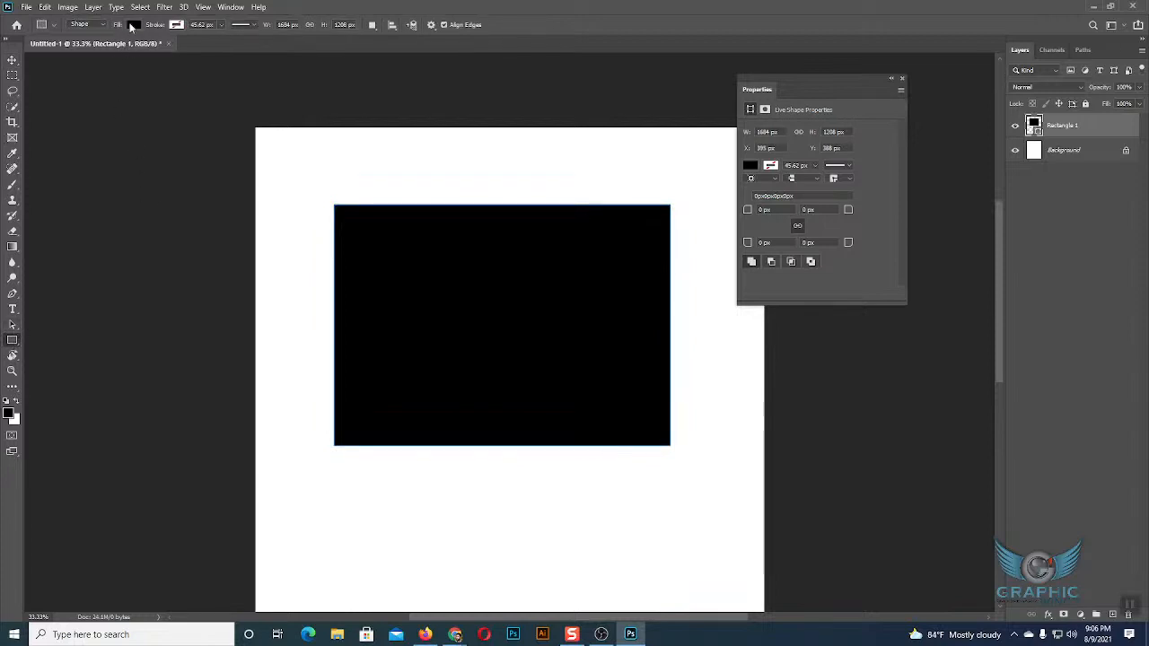
# Try recently used pink, peach and red colours as the rectangle's fill, ending with pale yellow.
pyautogui.click(134, 24)
pyautogui.click(80, 88)
pyautogui.click(90, 88)
pyautogui.click(112, 88)
pyautogui.click(123, 88)
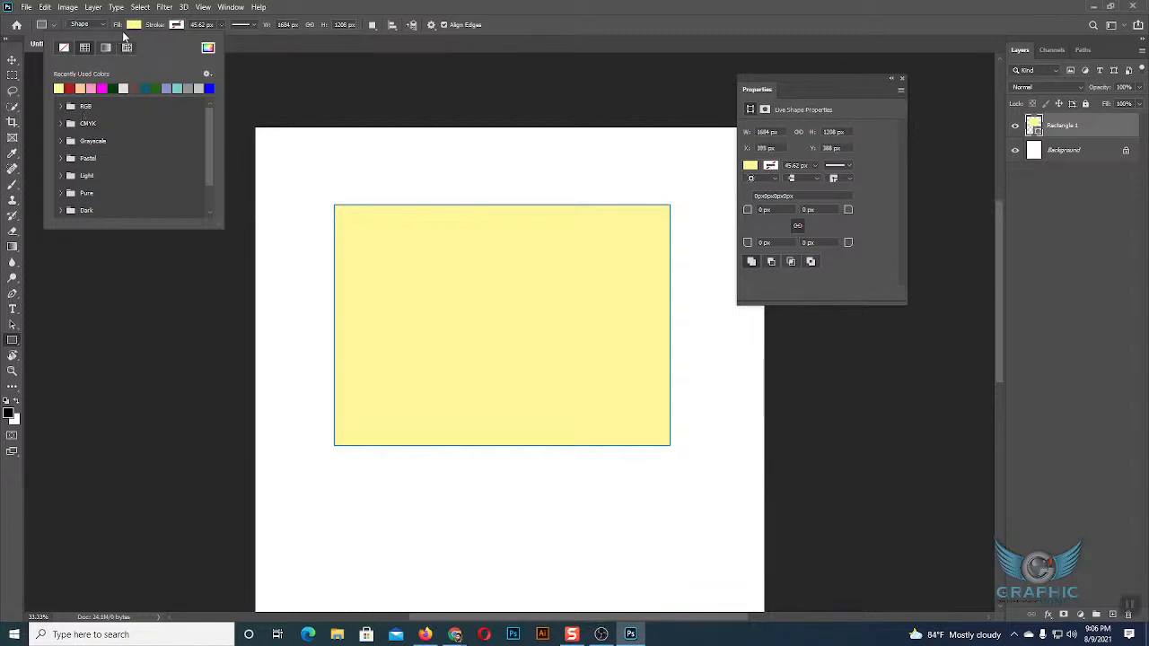
# Examine the rectangle's stroke colour options and close them.
pyautogui.click(171, 29)
pyautogui.click(178, 31)
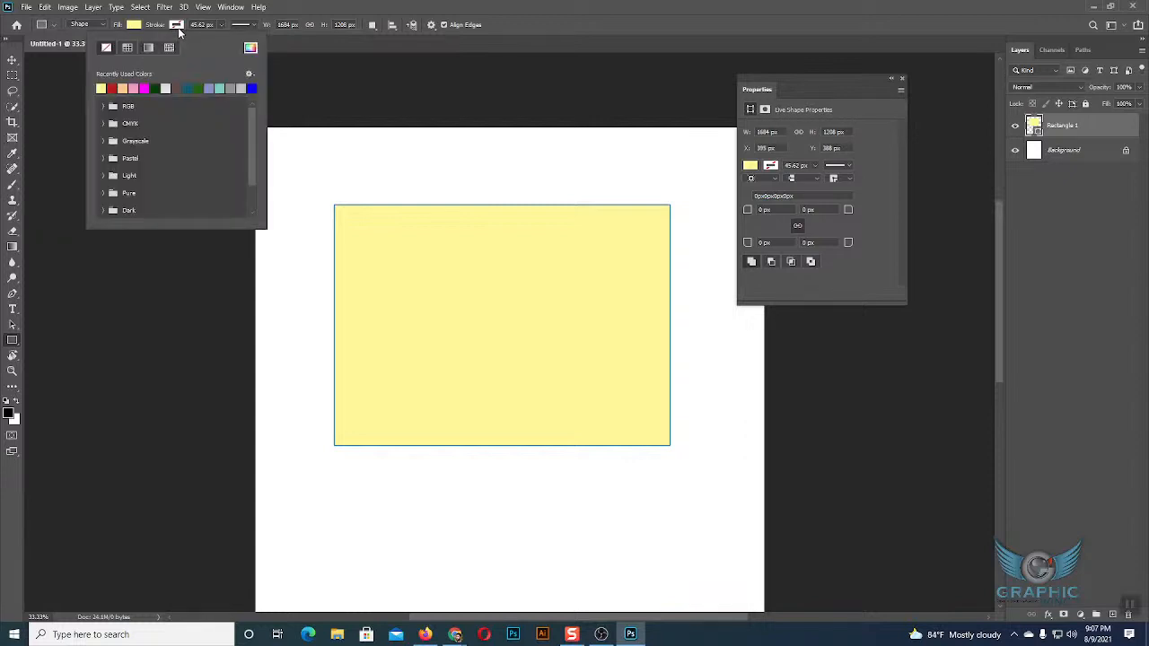
pyautogui.click(179, 31)
# Switch the rectangle's fill to a black-to-white gradient and a pattern, and return it to solid black.
pyautogui.click(137, 26)
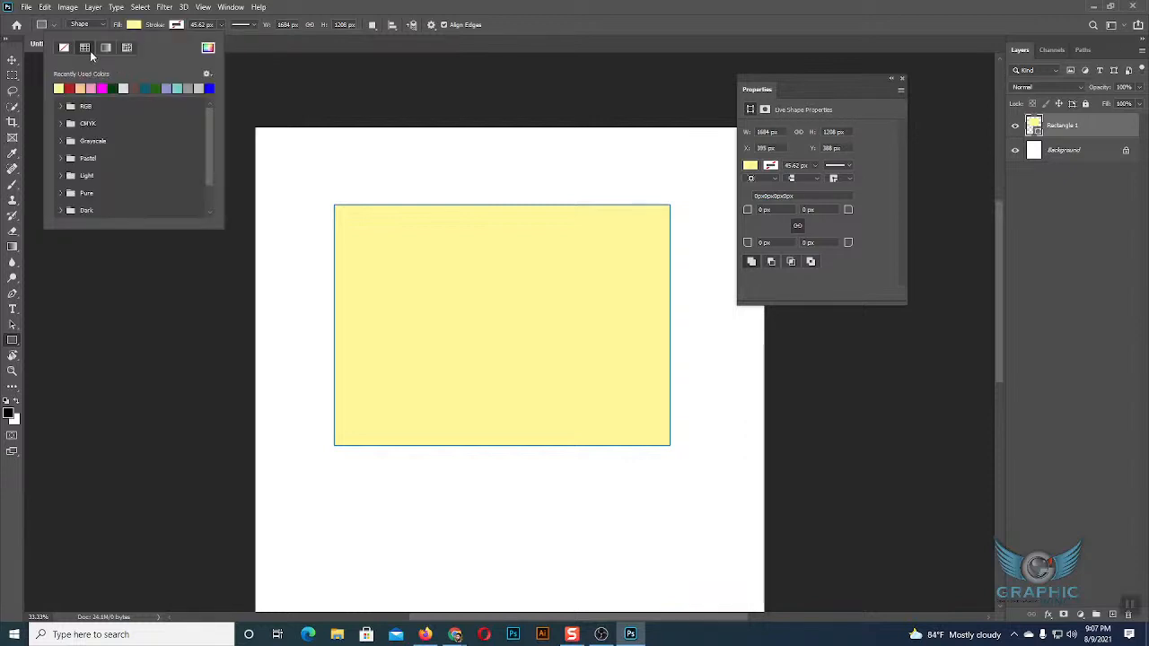
pyautogui.click(106, 47)
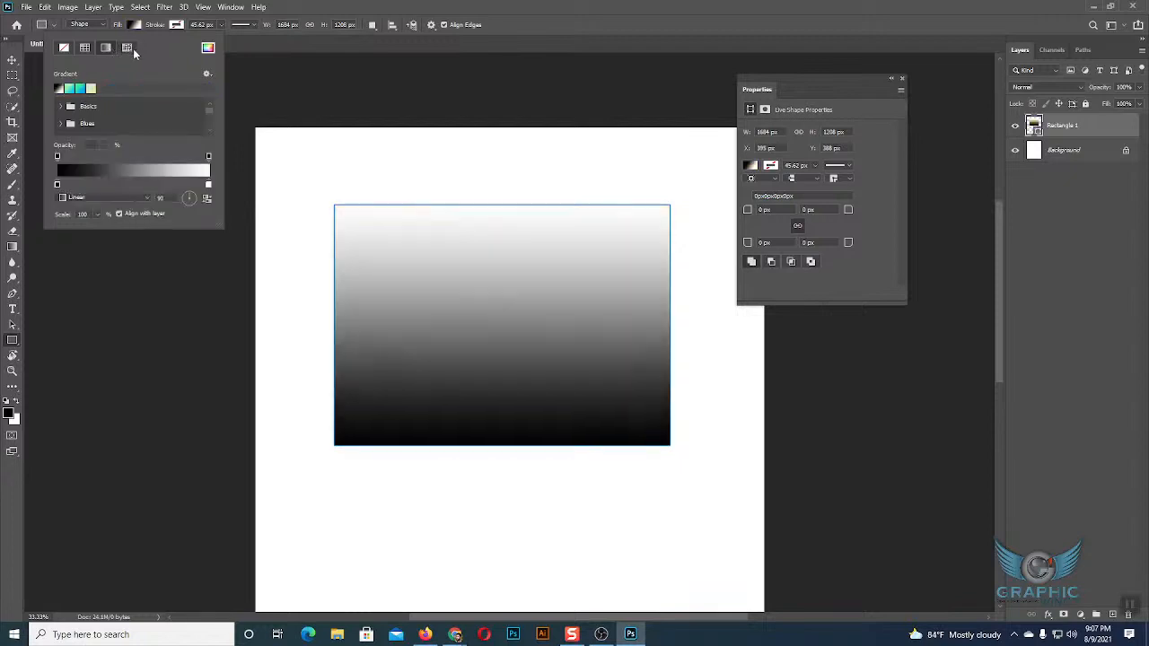
pyautogui.click(126, 46)
pyautogui.click(85, 46)
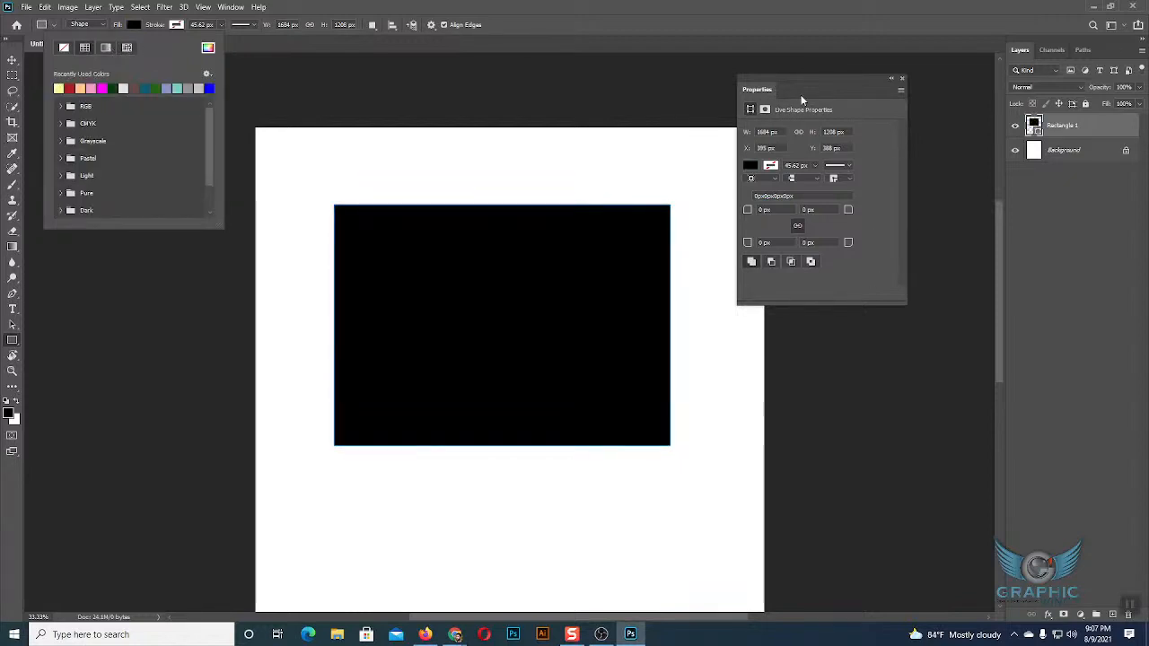
pyautogui.click(136, 26)
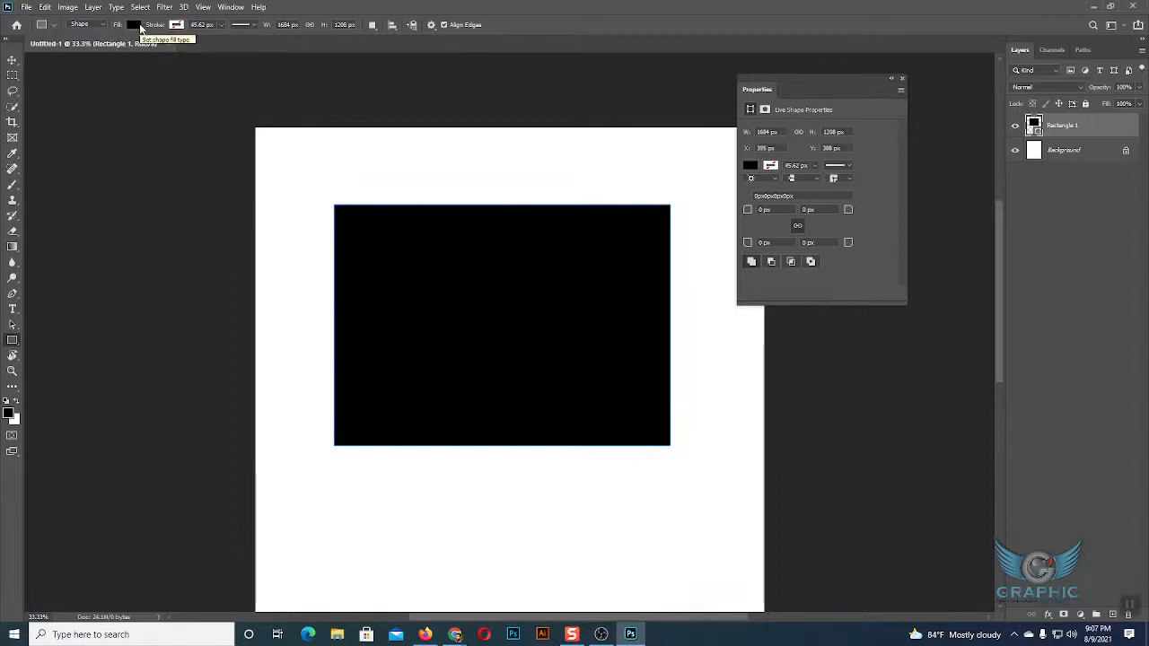
# Set the foreground colour to orange-red in the Color Picker, with the Move tool active.
pyautogui.press('v')
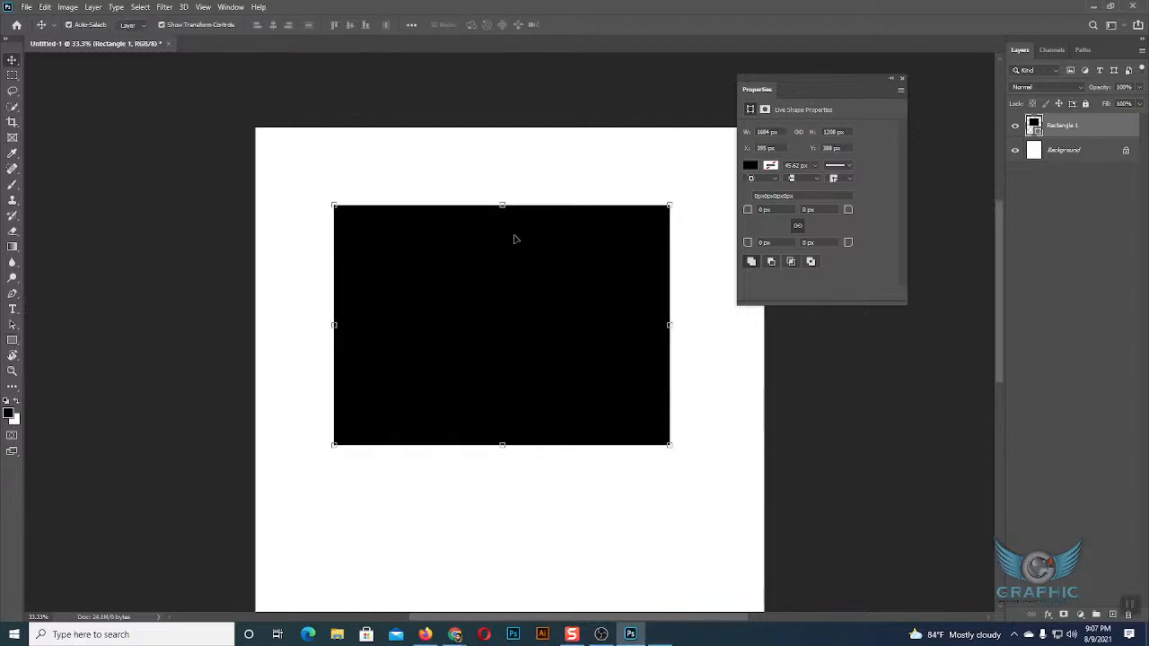
pyautogui.press('super+plus')
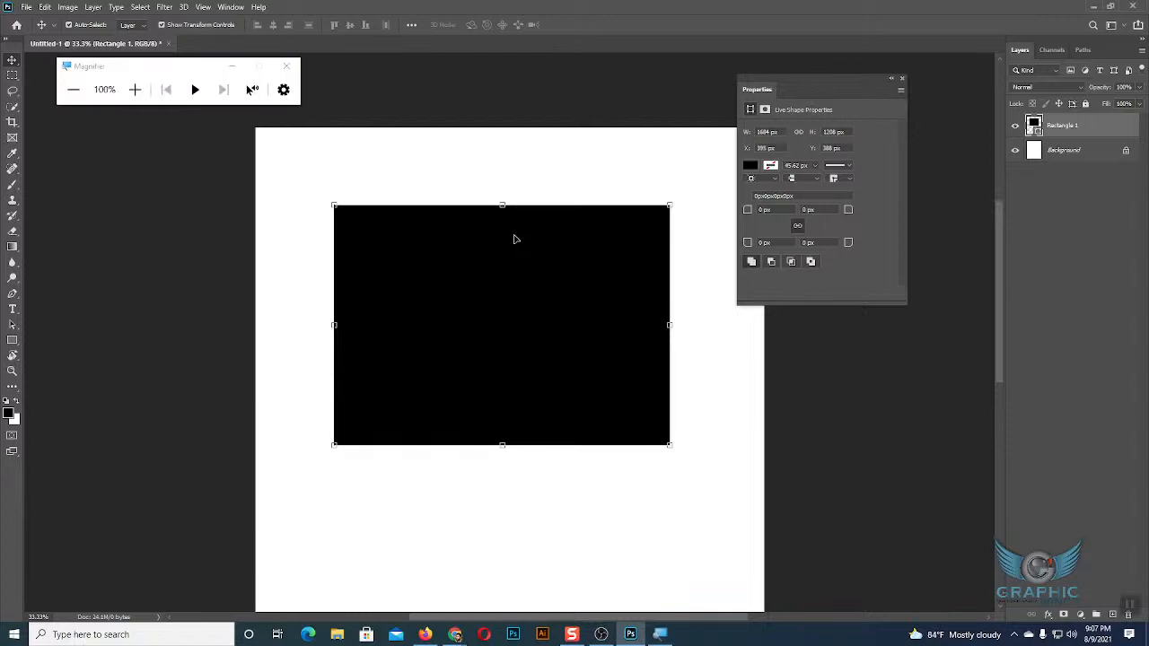
pyautogui.click(135, 85)
pyautogui.click(121, 106)
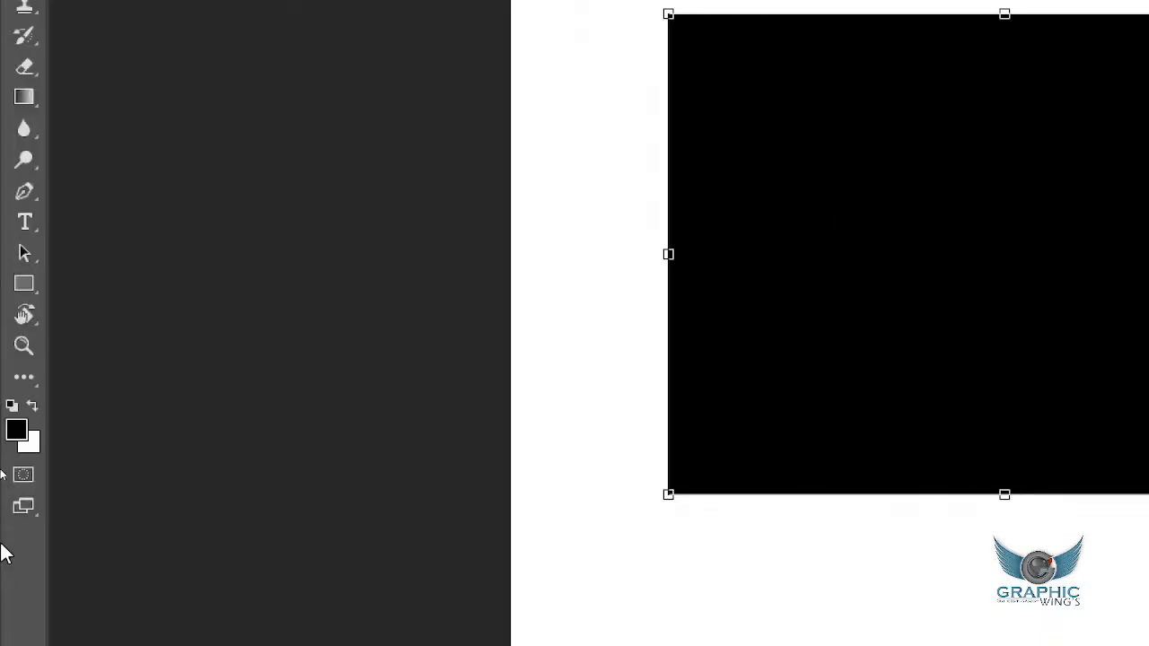
pyautogui.click(26, 429)
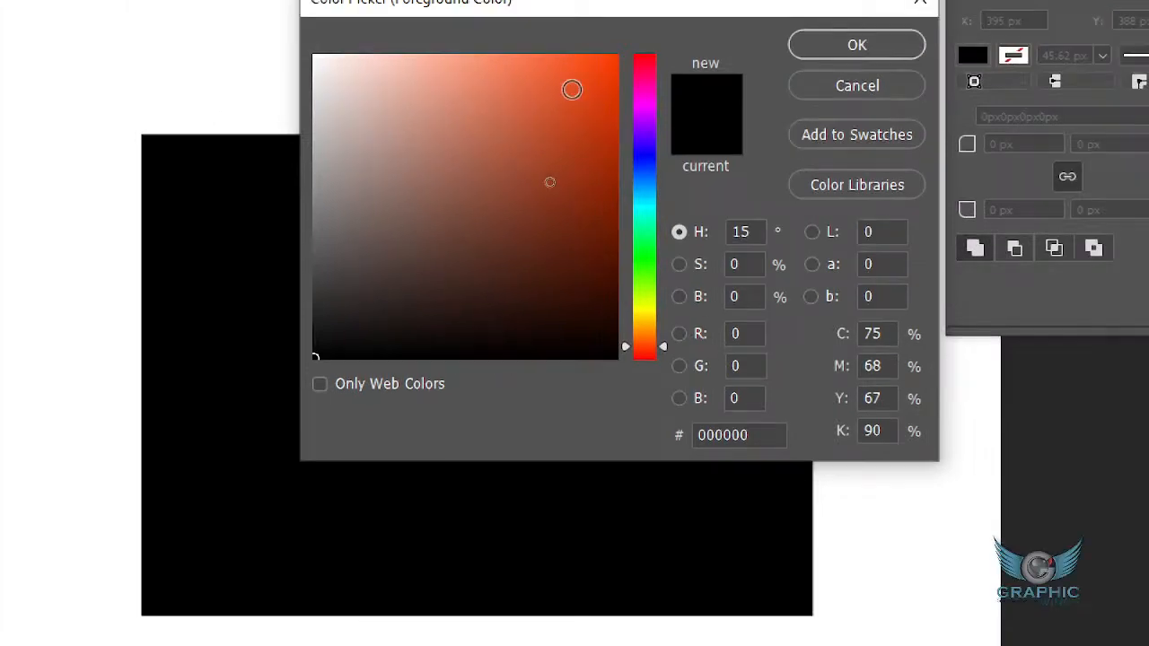
pyautogui.click(571, 89)
pyautogui.click(862, 45)
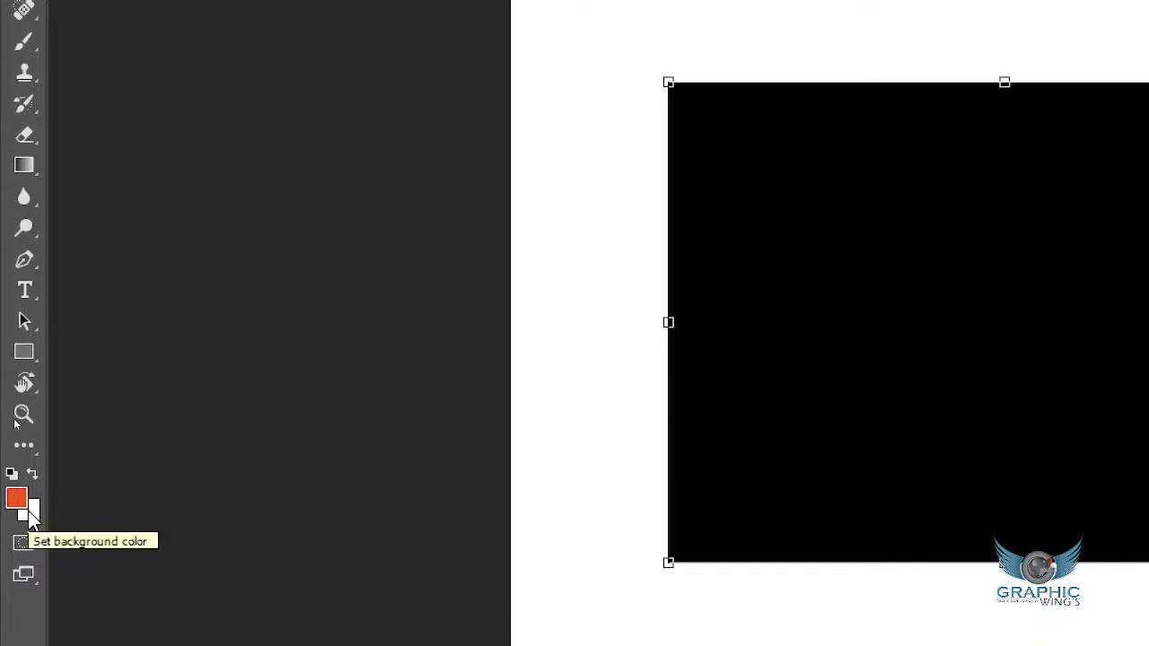
pyautogui.press('Tab')
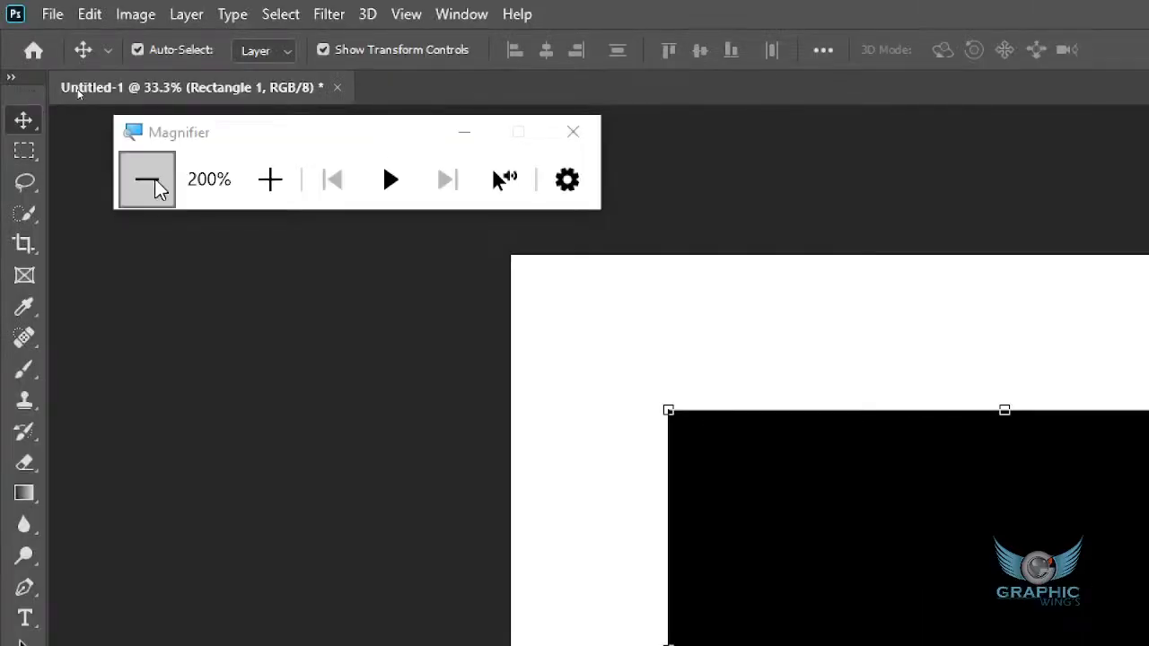
pyautogui.click(149, 183)
pyautogui.click(96, 117)
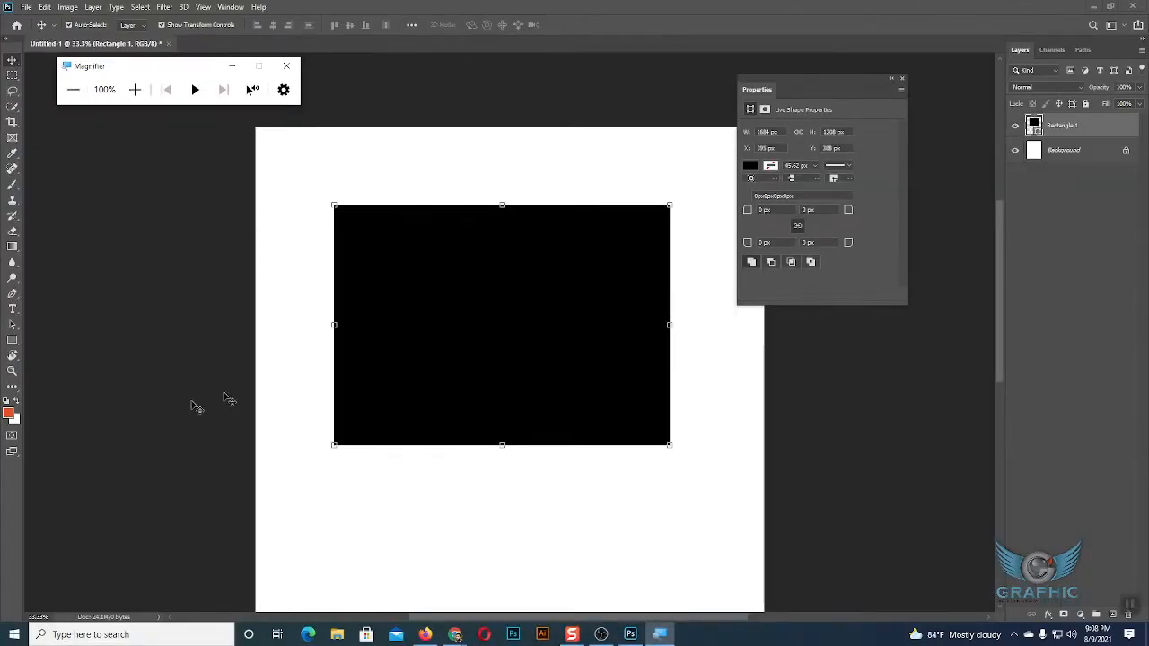
# Set the background colour to blue (0d78a0) in the Color Picker.
pyautogui.click(18, 423)
pyautogui.click(18, 424)
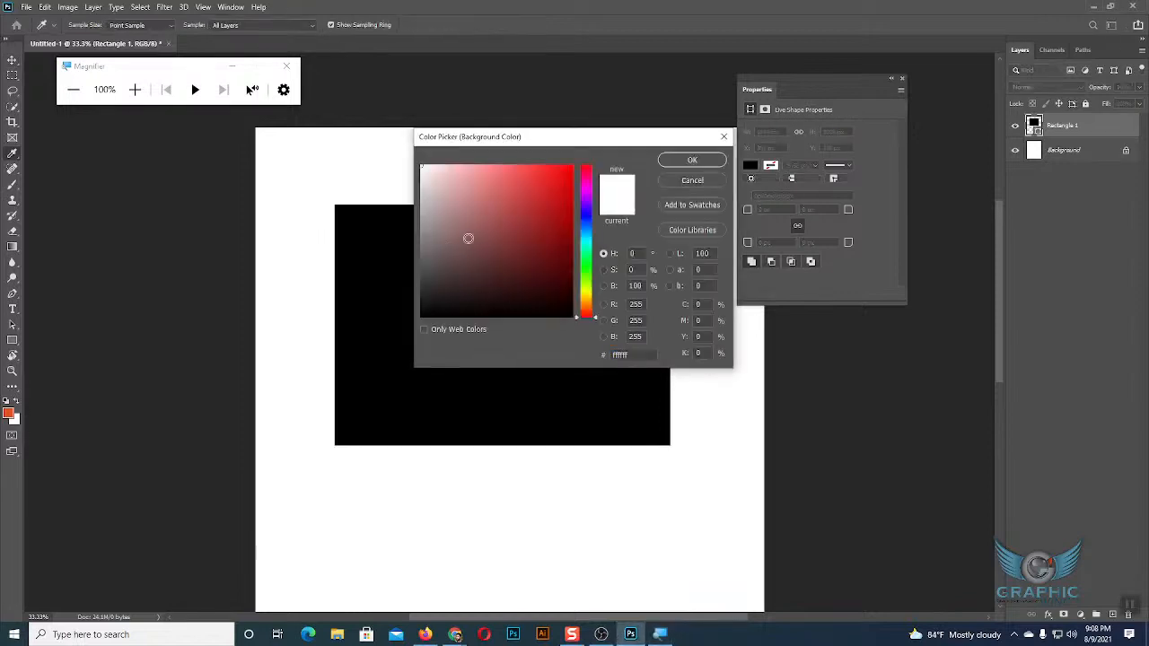
pyautogui.click(591, 234)
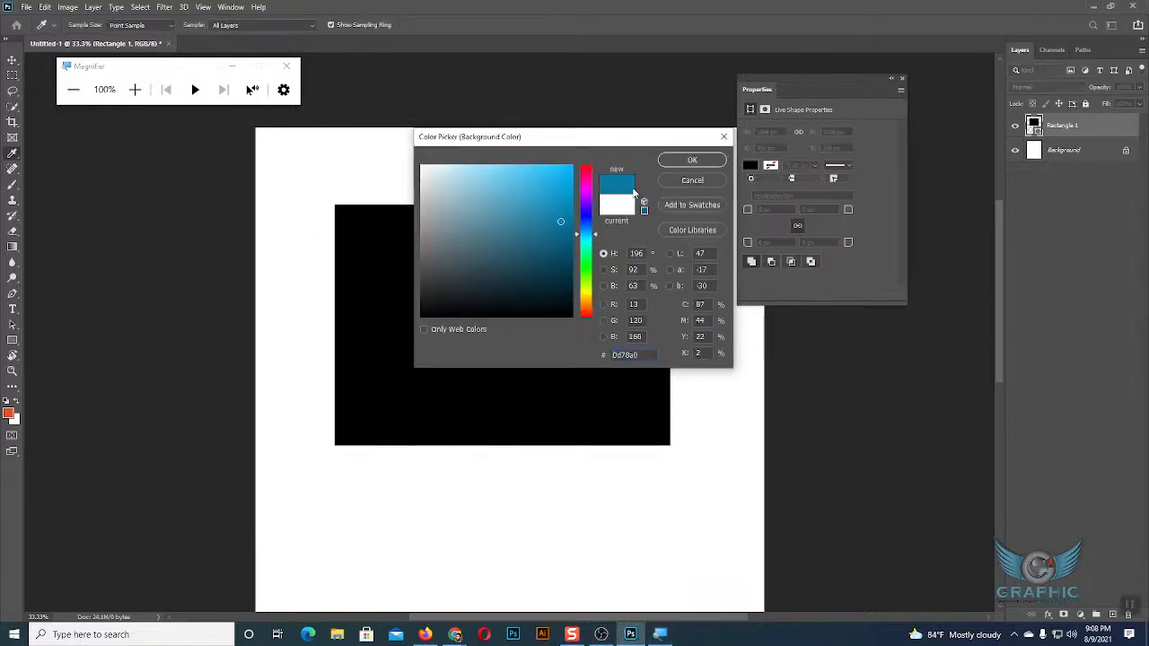
pyautogui.click(677, 165)
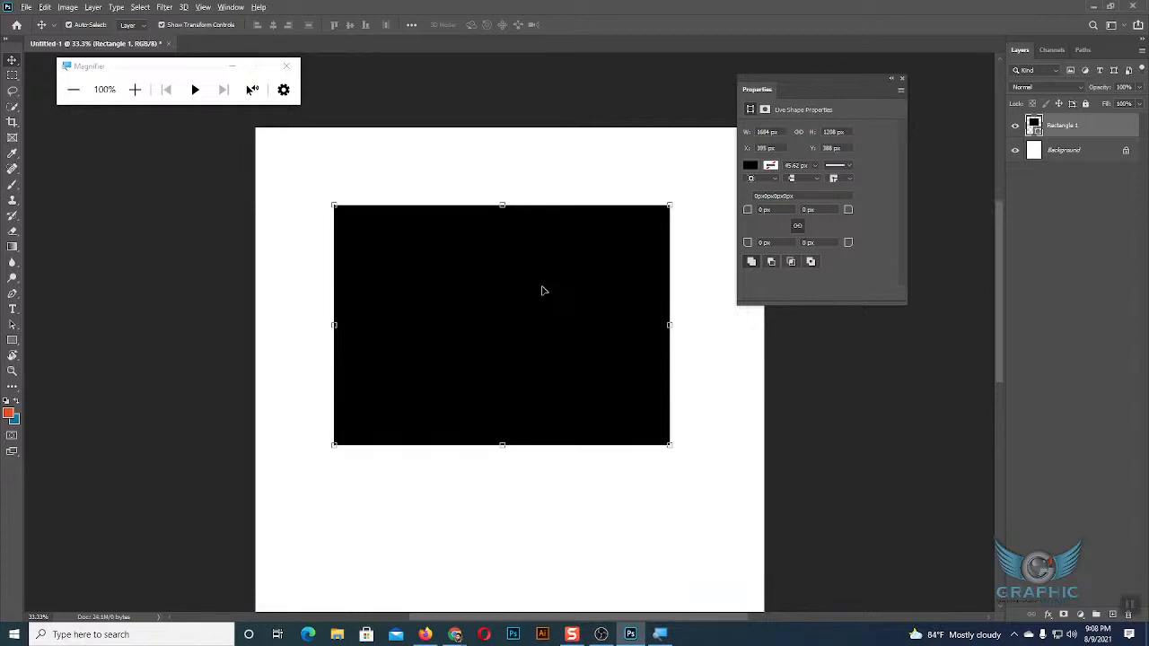
# Fill the rectangle alternately with the orange-red foreground colour and the blue background colour, ending with blue.
pyautogui.hotkey('alt', 'BackSpace')
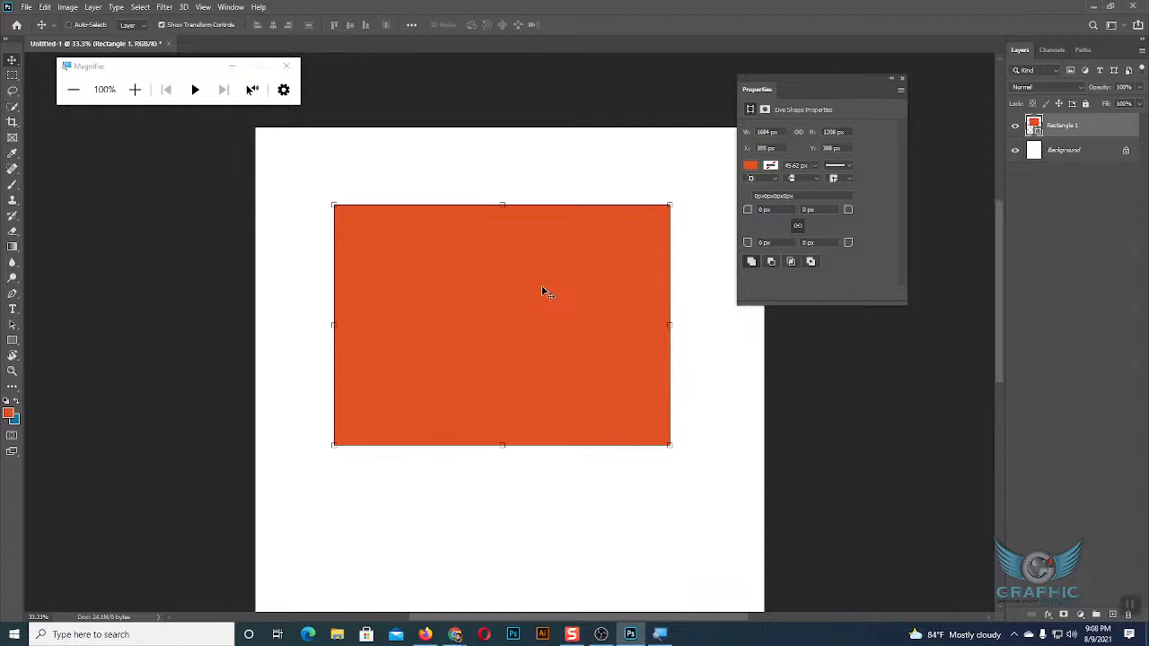
pyautogui.hotkey('ctrl', 'z')
pyautogui.hotkey('alt', 'BackSpace')
pyautogui.hotkey('ctrl', 'BackSpace')
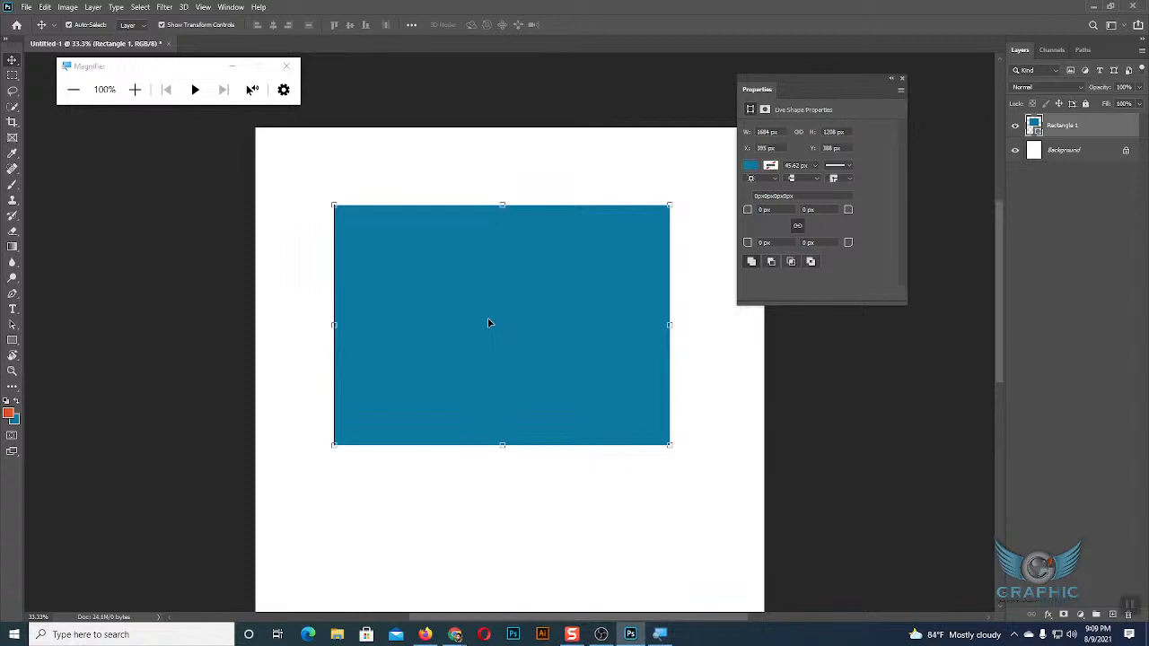
pyautogui.hotkey('alt', 'BackSpace')
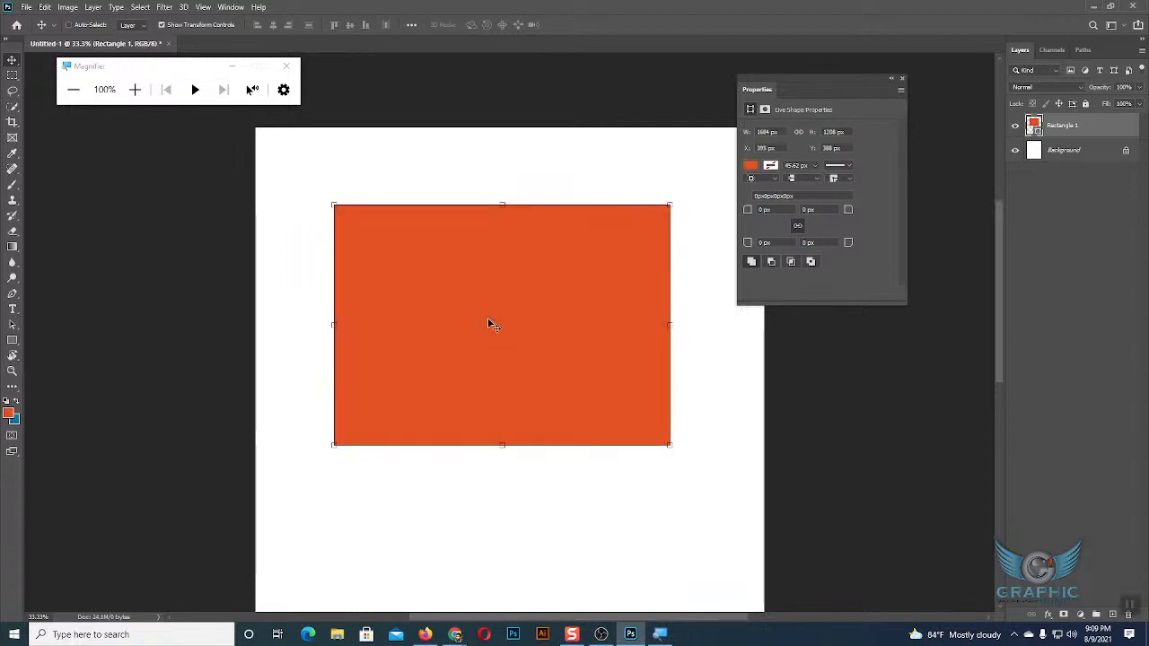
pyautogui.hotkey('ctrl', 'BackSpace')
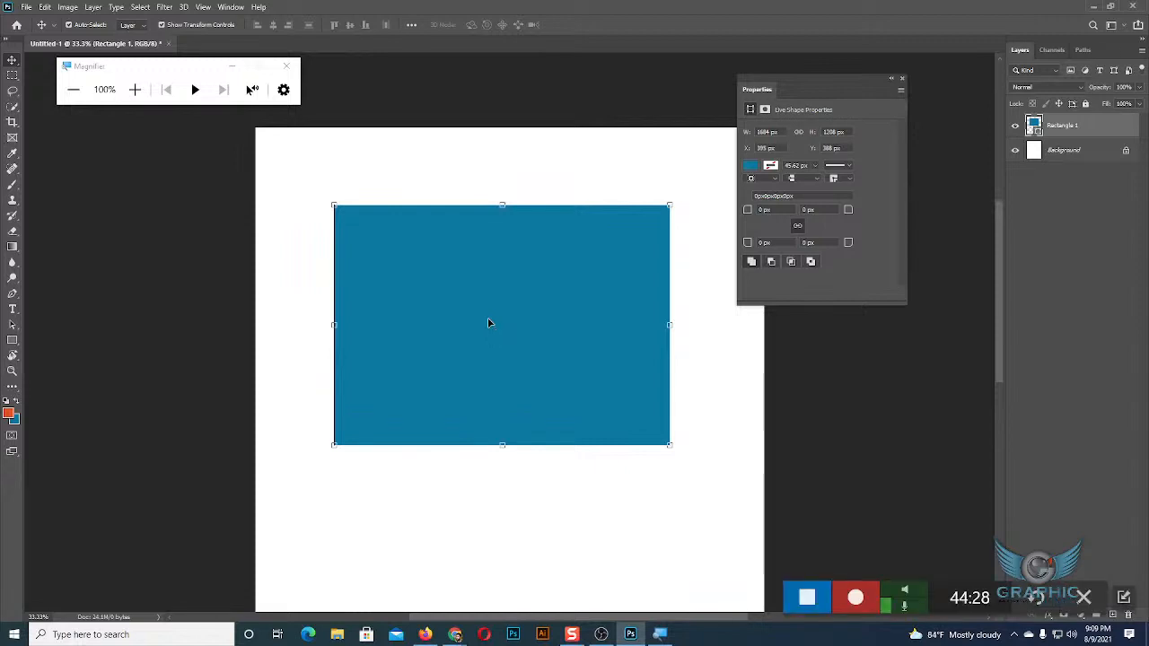
# Close the Magnifier, check the Google Meet call in Chrome, and switch back to Photoshop.
pyautogui.click(286, 66)
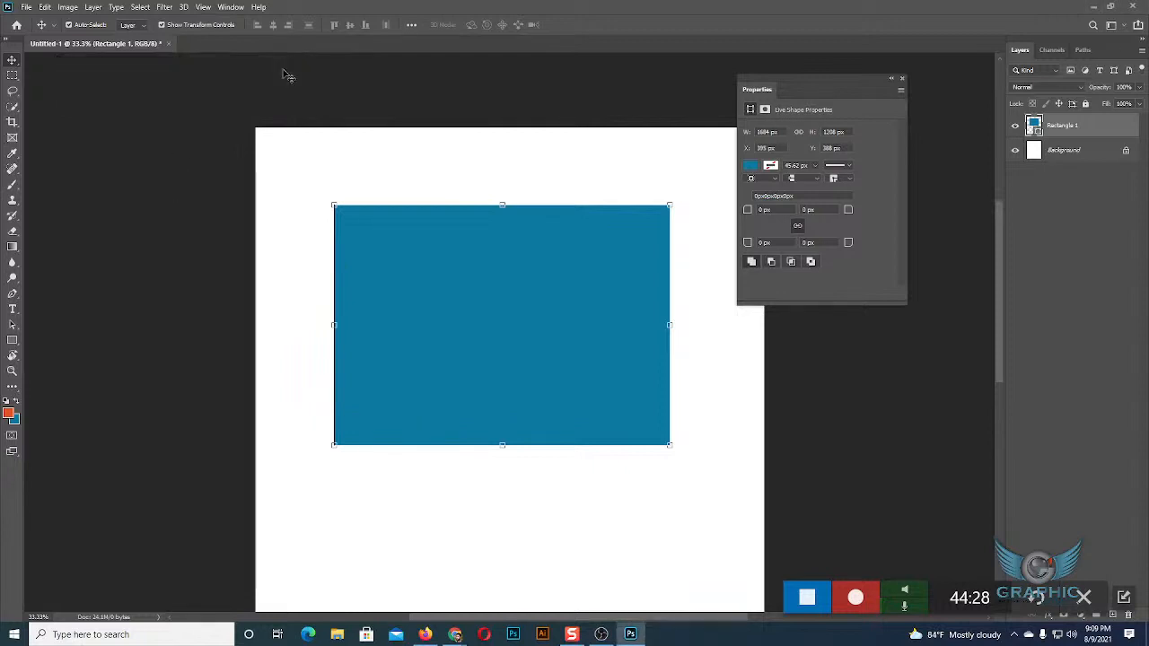
pyautogui.moveTo(455, 633)
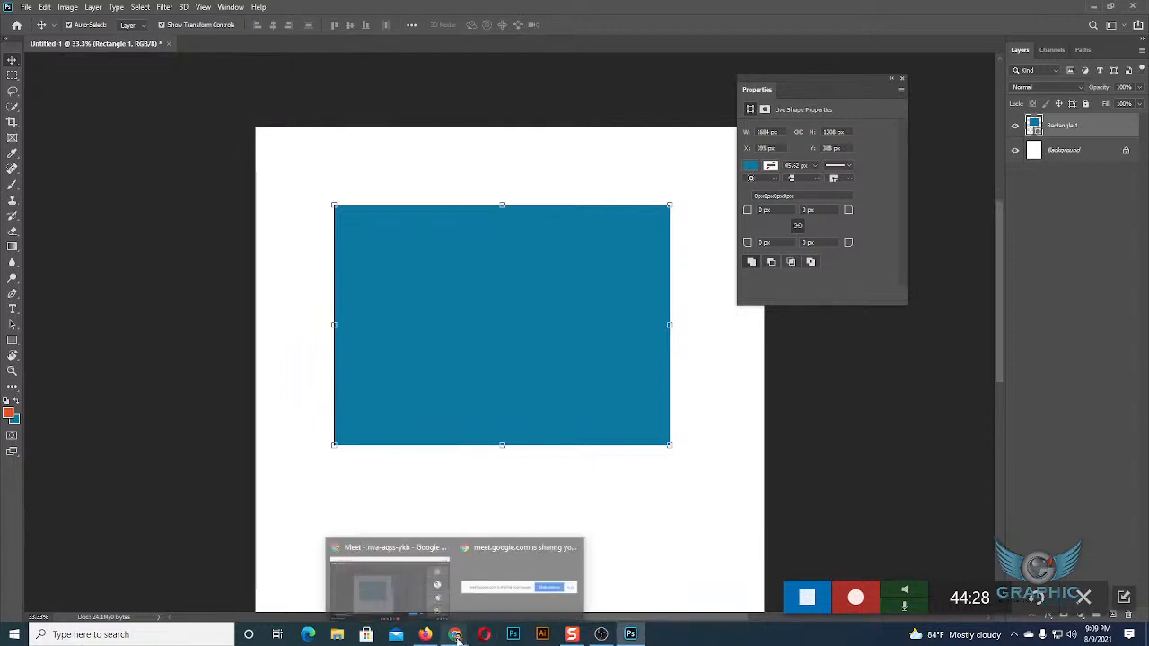
pyautogui.click(395, 583)
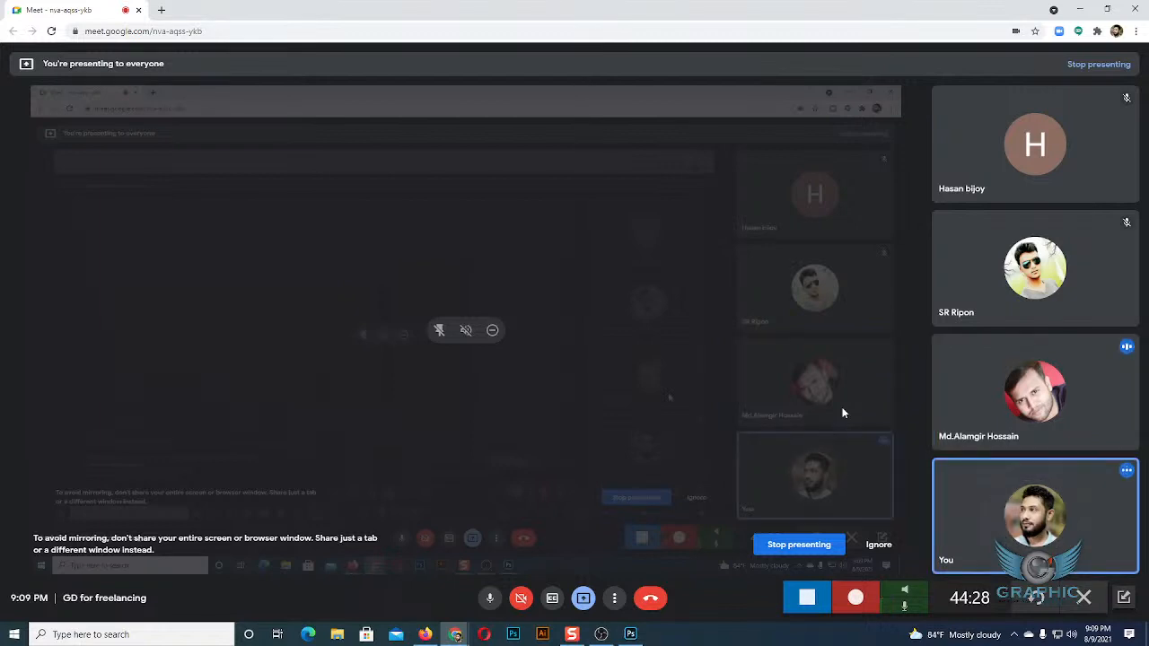
pyautogui.click(630, 635)
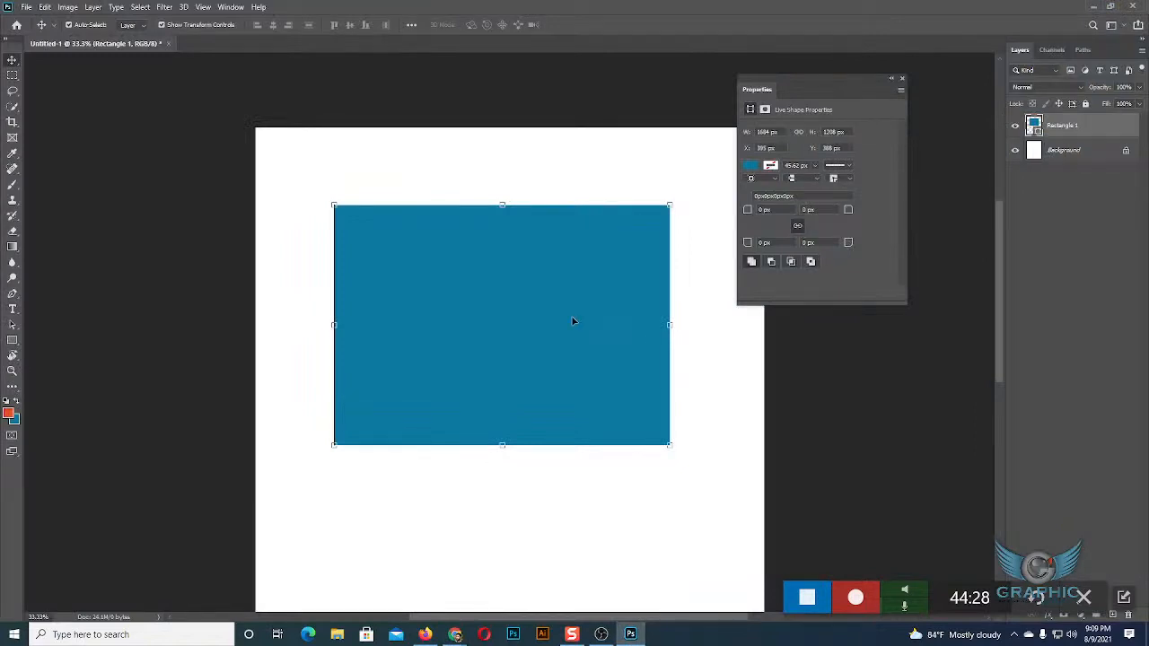
# Scale the blue rectangle down to about 683 × 497 px and move it to the canvas's upper-left corner.
pyautogui.moveTo(661, 428); pyautogui.dragTo(584, 297)
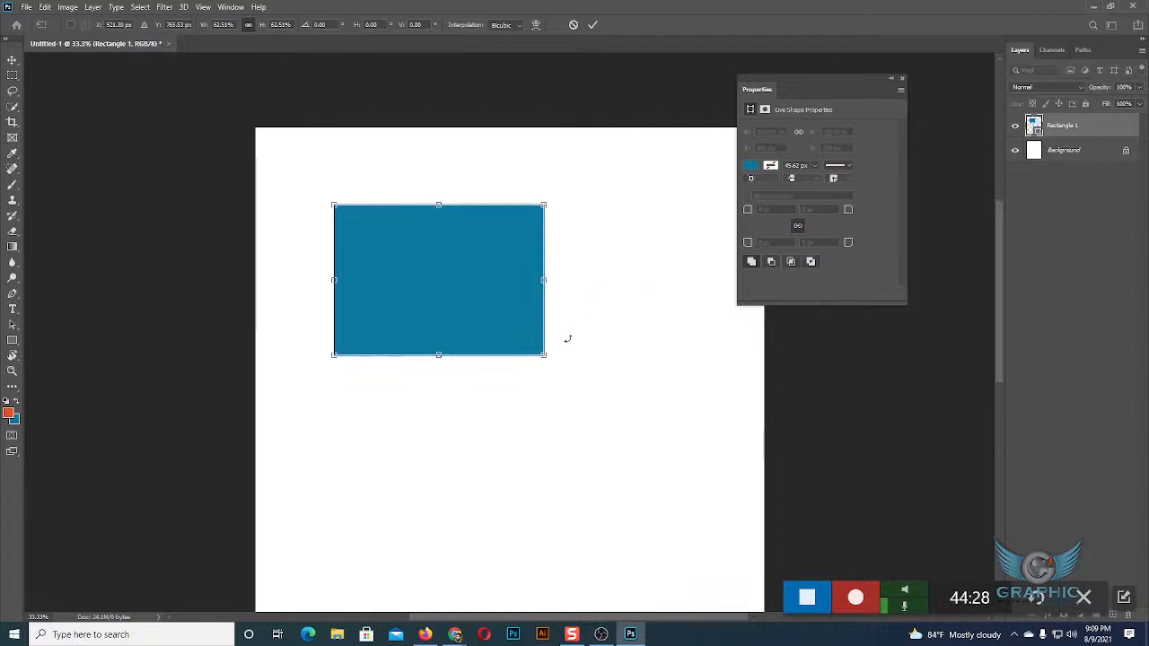
pyautogui.moveTo(441, 357); pyautogui.dragTo(441, 303)
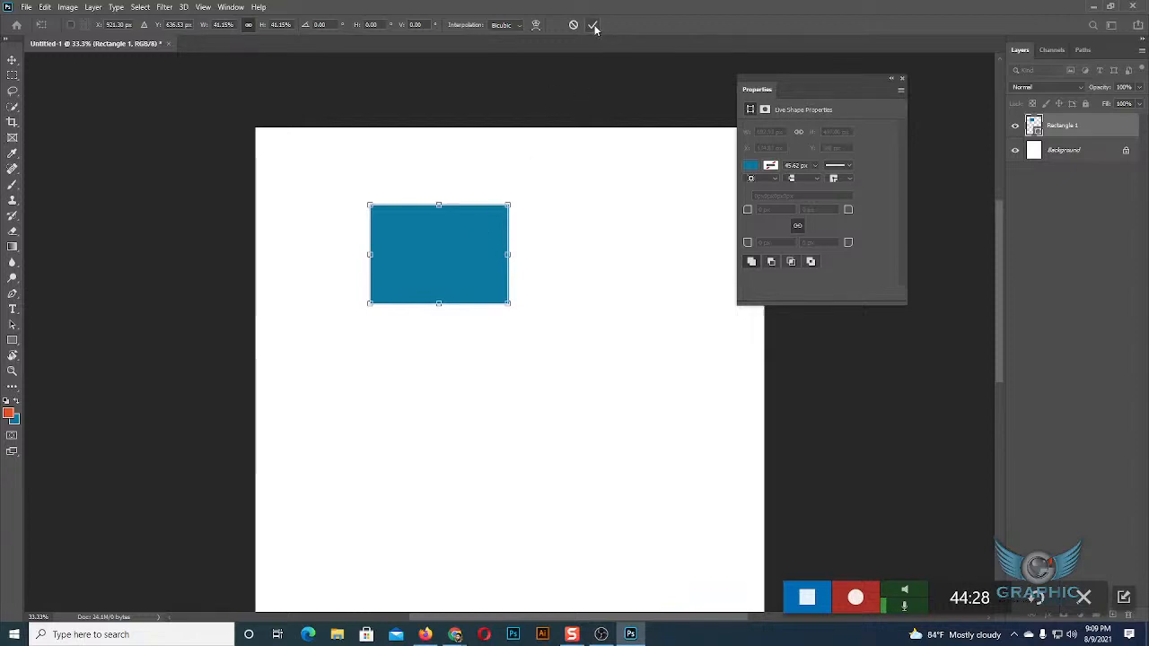
pyautogui.click(12, 60)
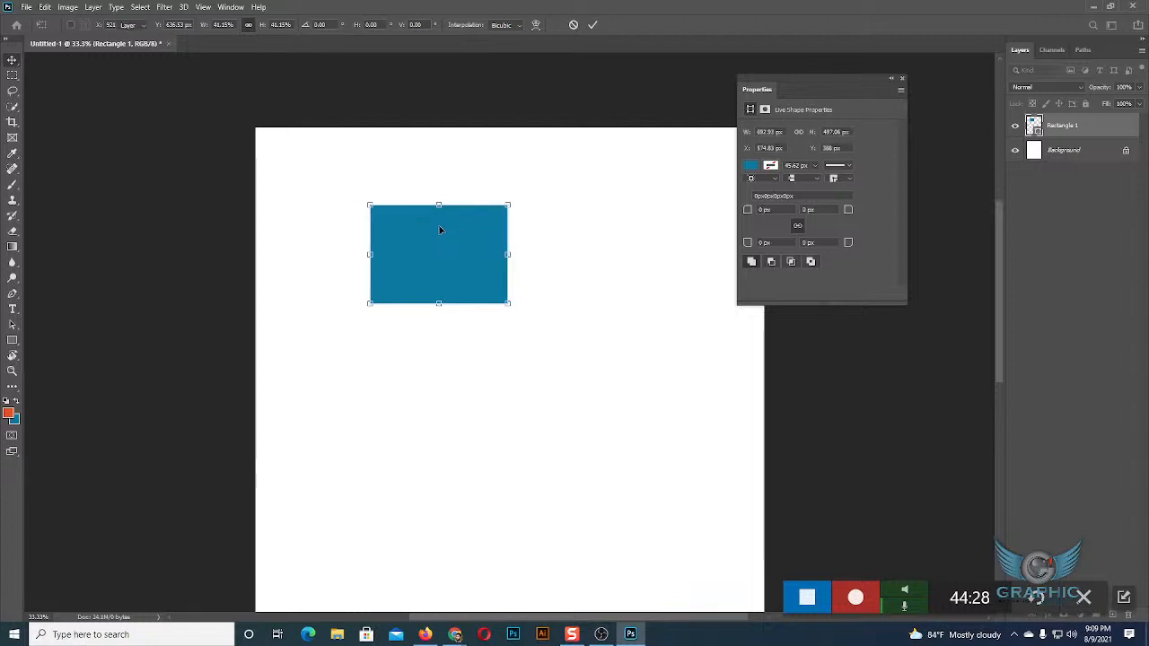
pyautogui.click(693, 379)
pyautogui.moveTo(432, 272); pyautogui.dragTo(348, 219)
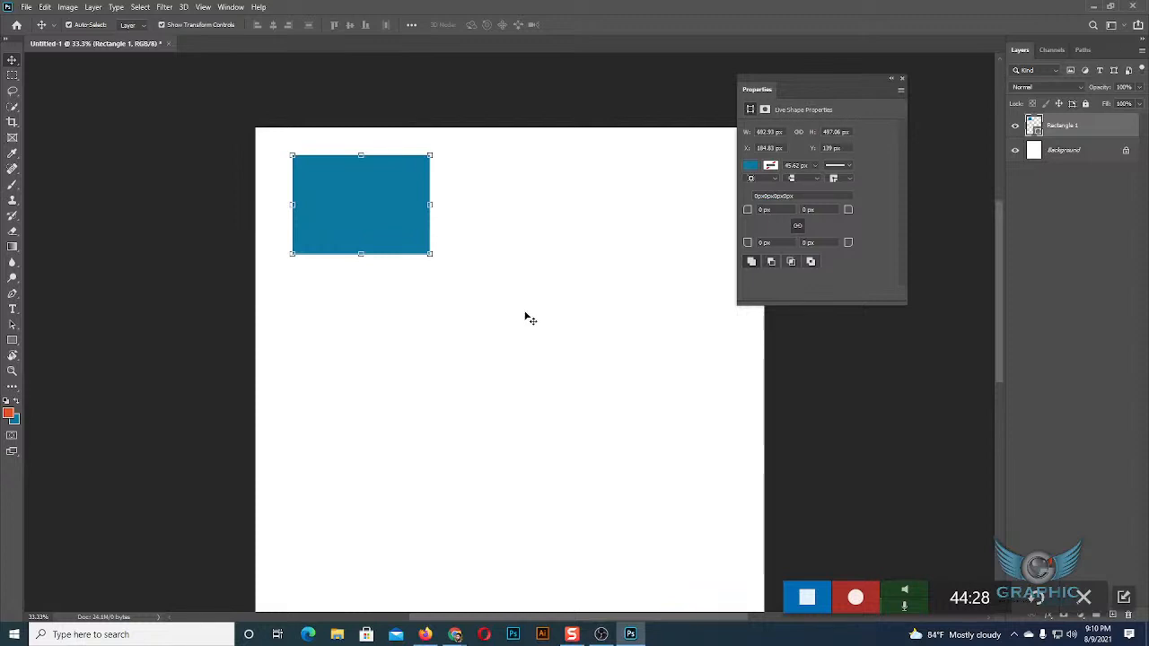
# Delete the blue rectangle and move the Properties panel clear of the canvas.
pyautogui.hotkey('ctrl', 'e')
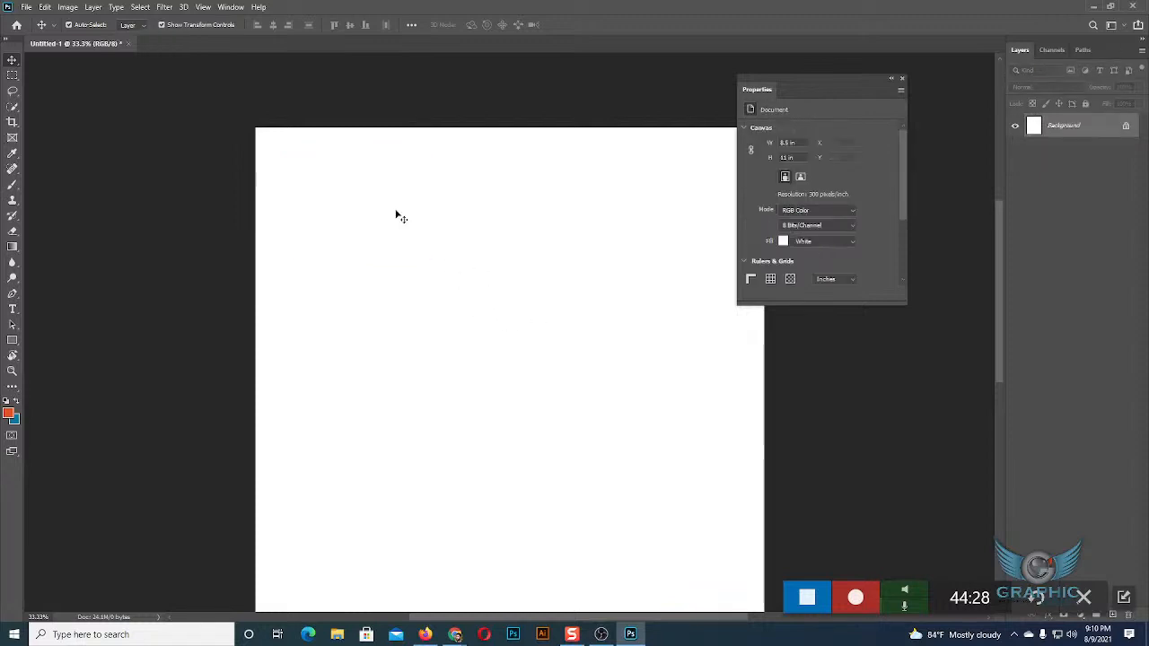
pyautogui.moveTo(822, 80); pyautogui.dragTo(908, 62)
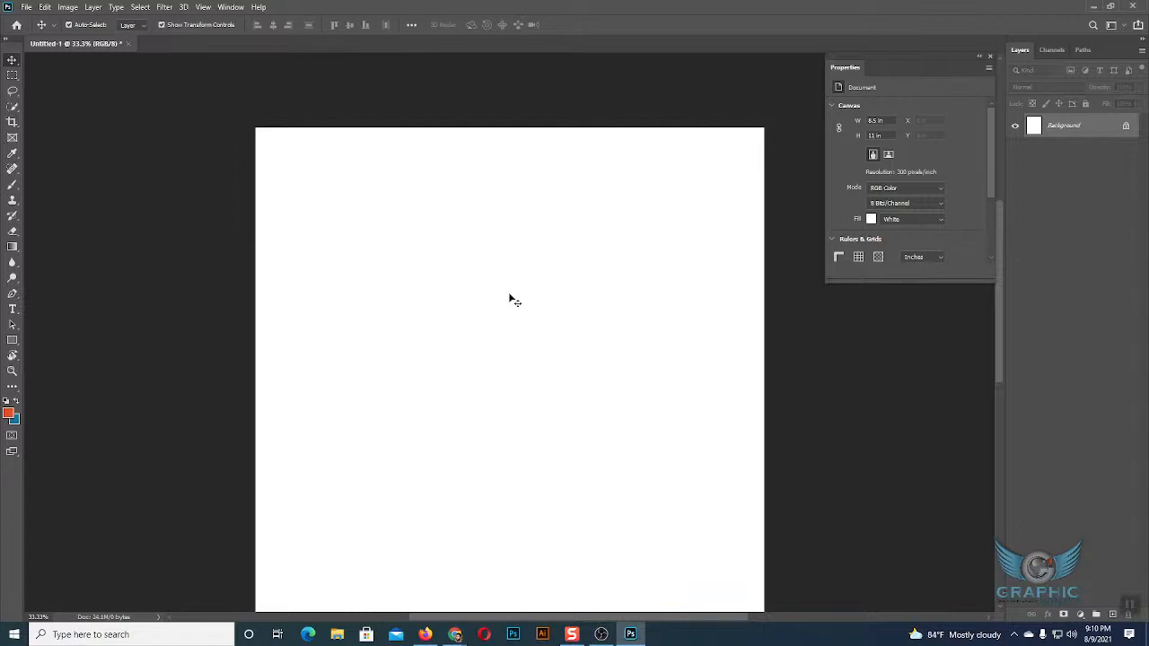
# Draw a new rectangle of about 1219 × 785 px in the upper-left part of the canvas with the Rectangle tool.
pyautogui.click(13, 340)
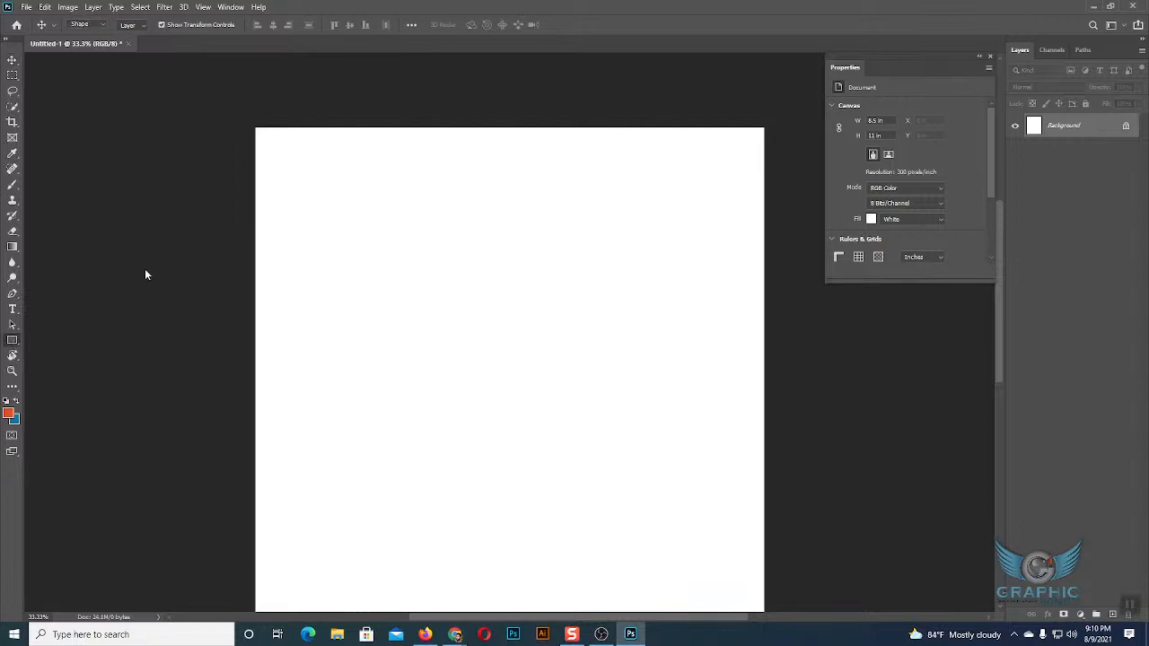
pyautogui.moveTo(289, 172); pyautogui.dragTo(533, 329)
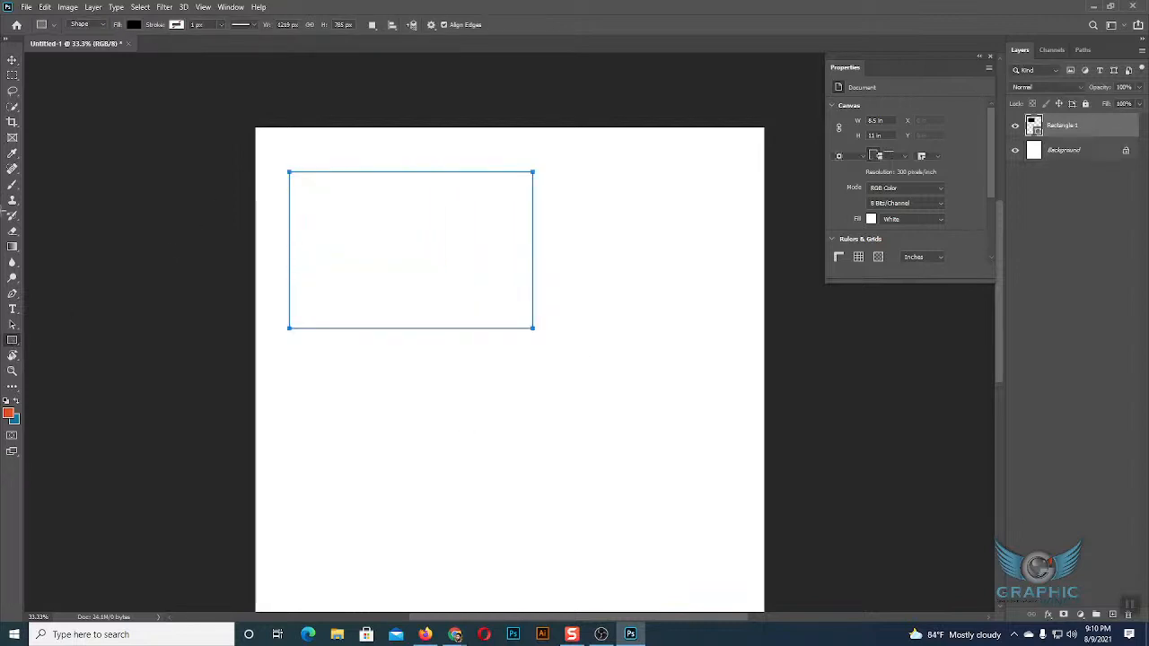
pyautogui.click(12, 59)
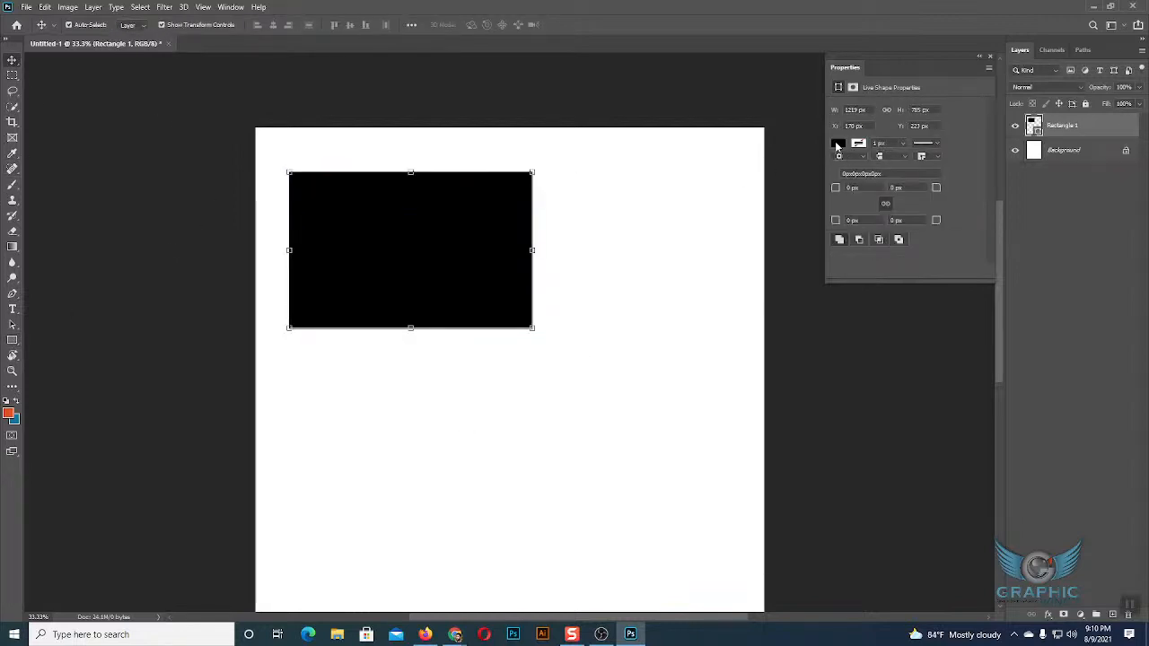
# Try recently used colours as the new rectangle's fill, ending with magenta.
pyautogui.click(838, 143)
pyautogui.click(862, 206)
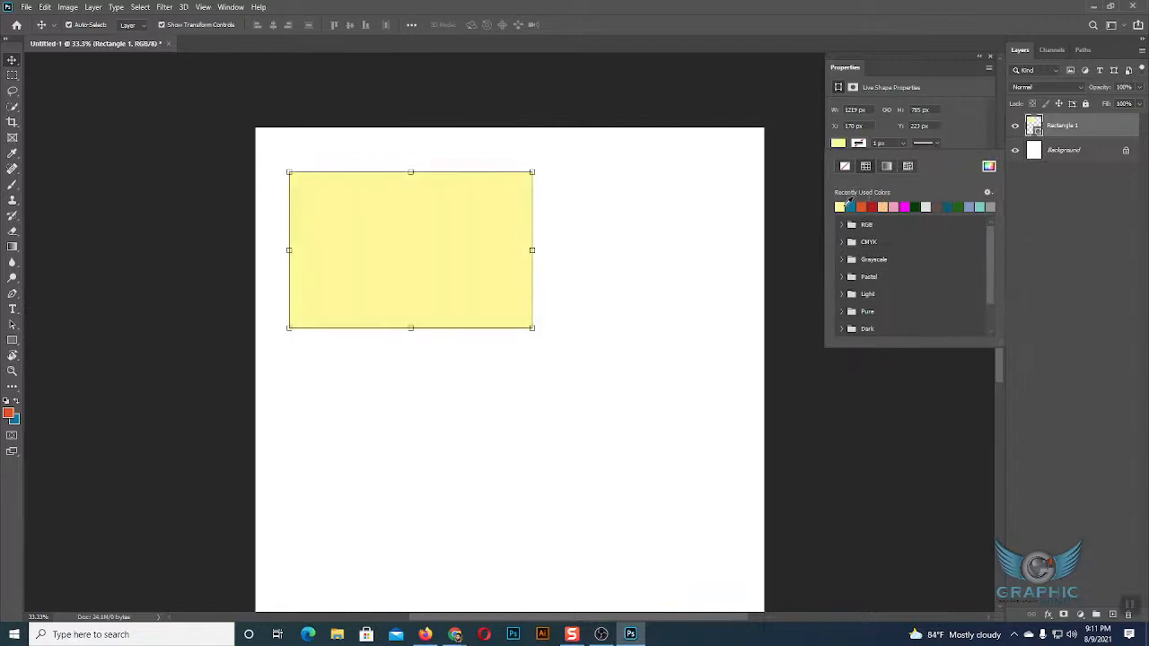
pyautogui.click(905, 206)
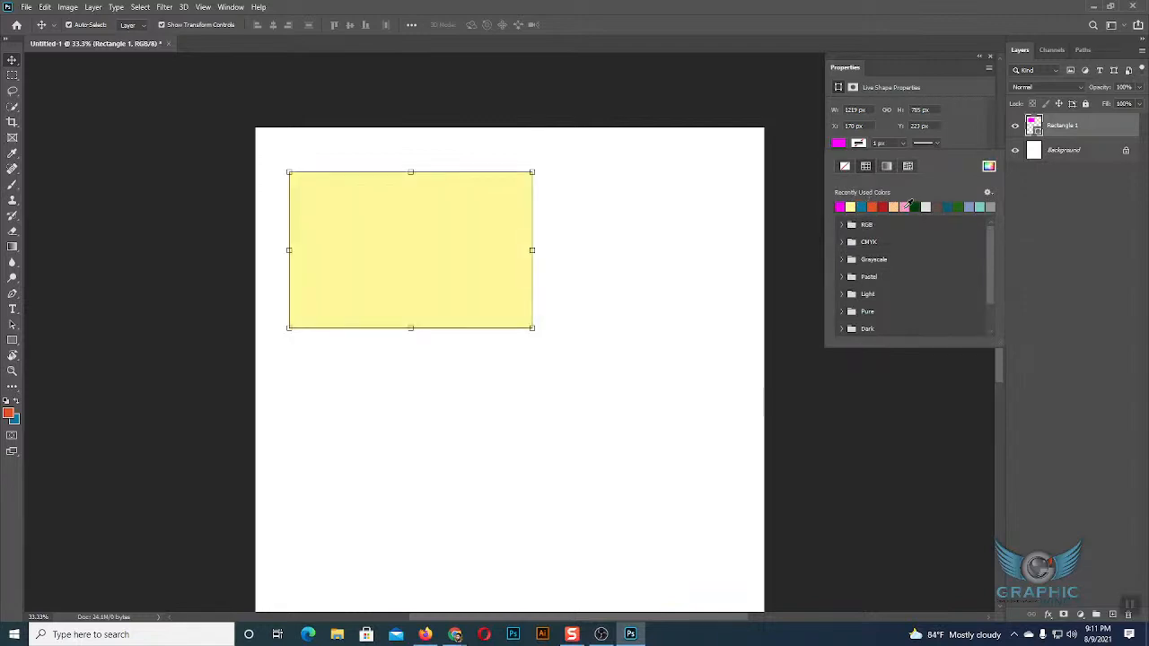
pyautogui.click(9, 60)
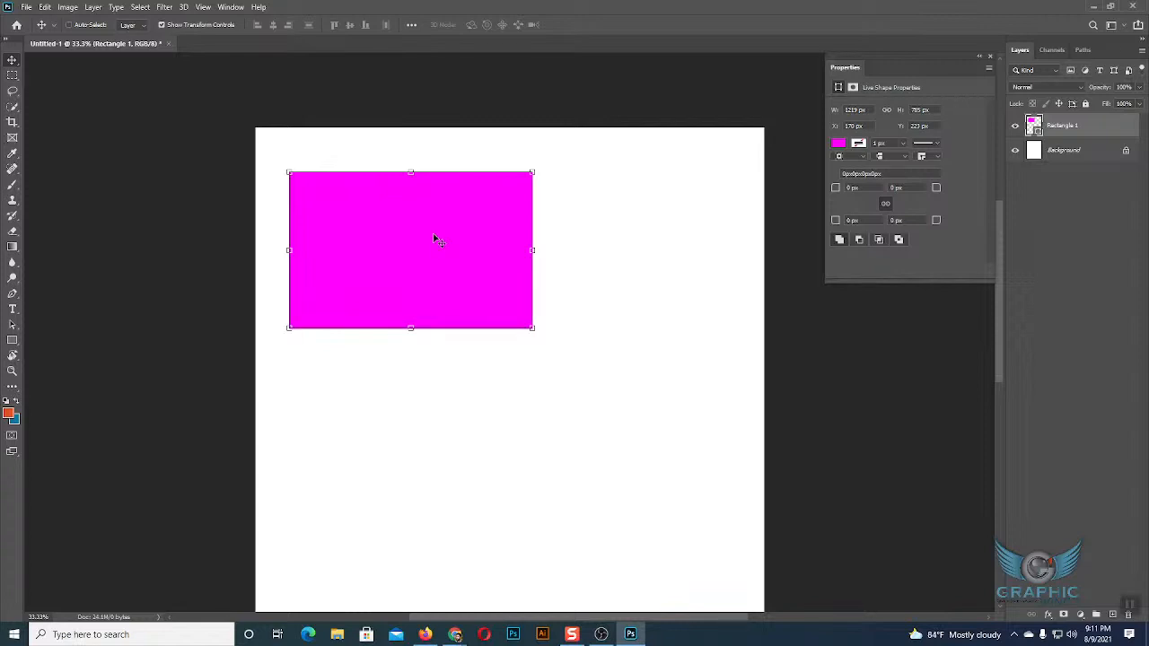
# Paste a copy of the magenta rectangle, select the original and the copy in turn, and delete the copy.
pyautogui.hotkey('ctrl', 'v')
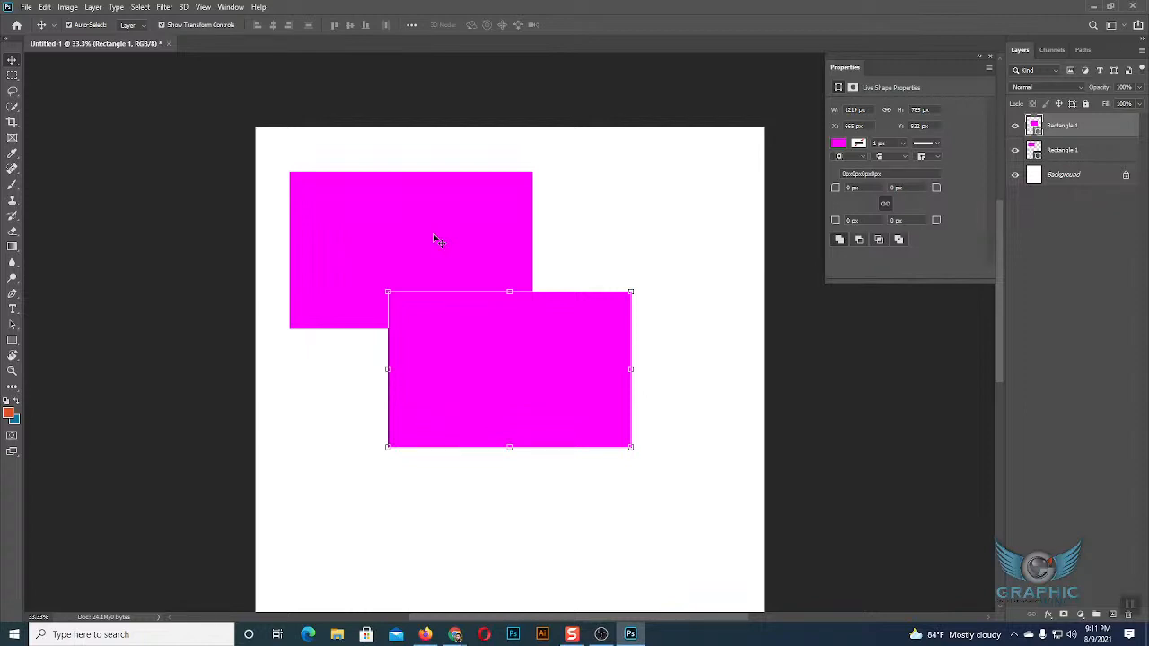
pyautogui.click(416, 251)
pyautogui.click(537, 374)
pyautogui.click(431, 197)
pyautogui.click(565, 339)
pyautogui.press('Delete')
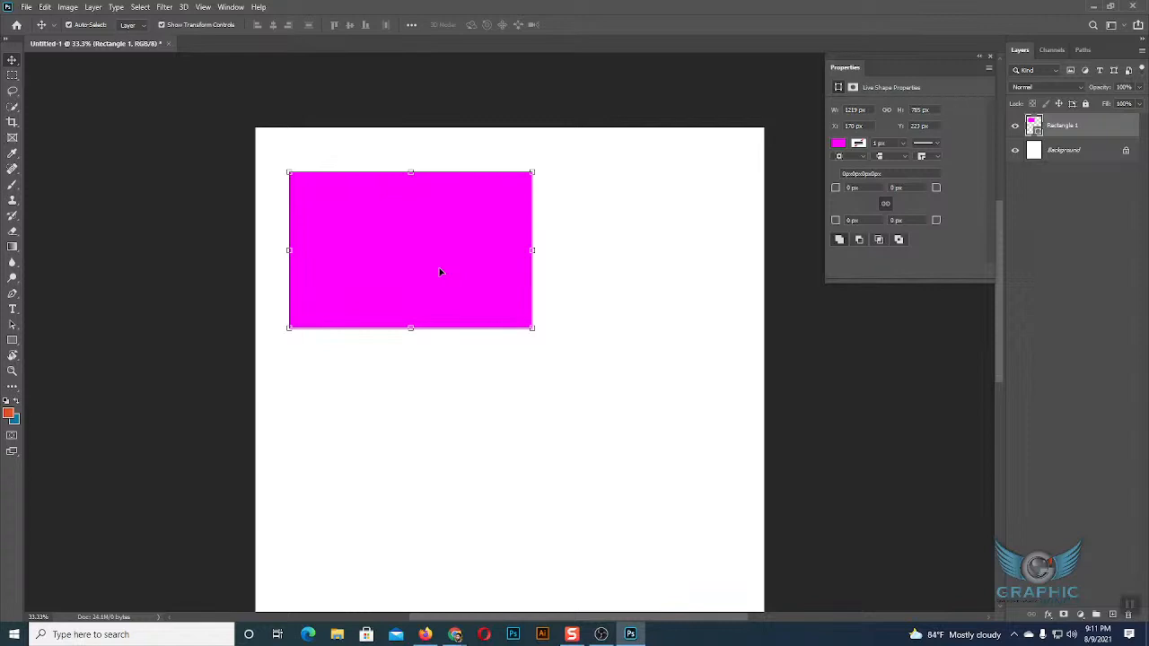
# Copy and paste the magenta rectangle once more, and delete the pasted duplicate.
pyautogui.hotkey('ctrl', 'c')
pyautogui.hotkey('ctrl', 'v')
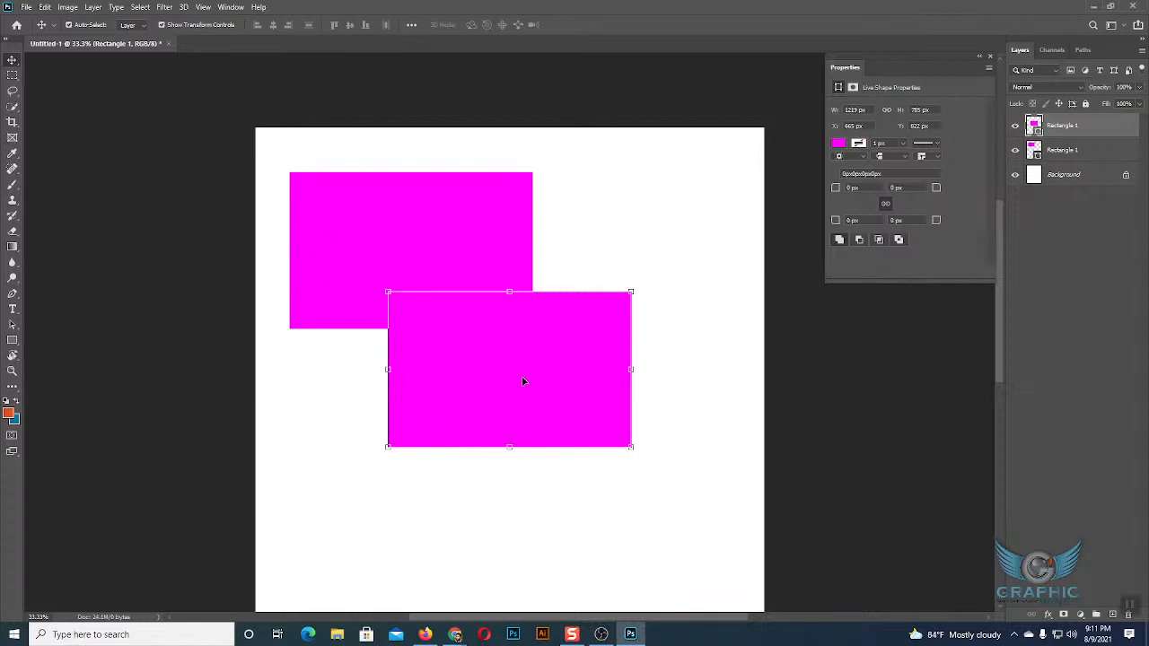
pyautogui.press('Delete')
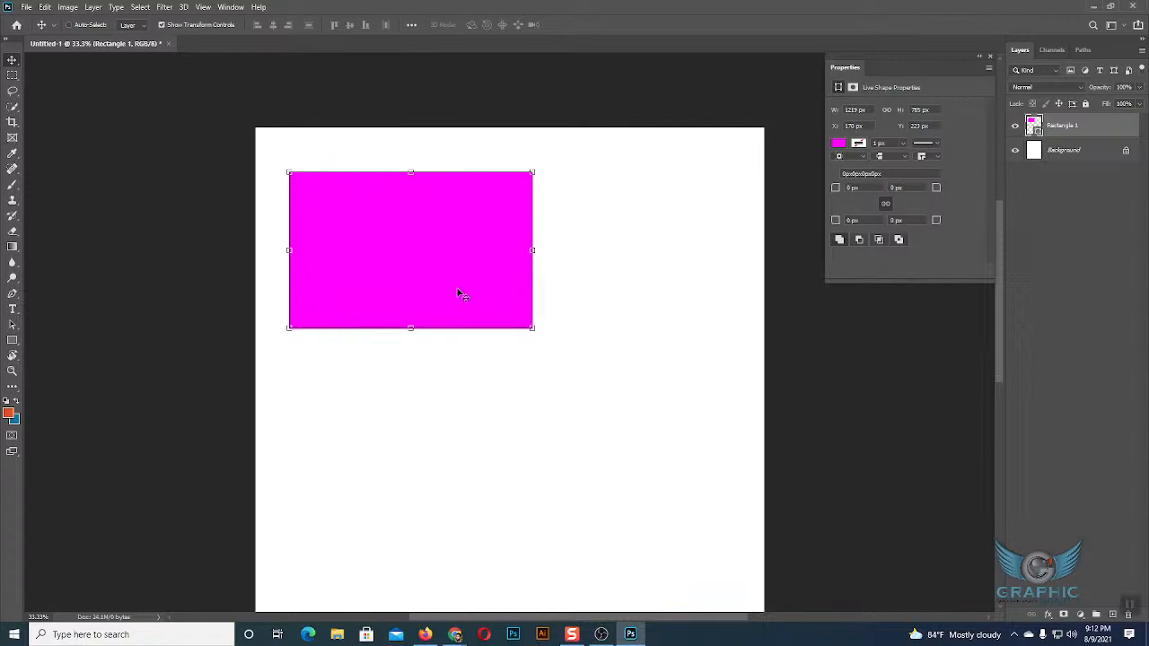
# Duplicate the magenta rectangle, place the copy directly below the original with left edges aligned, and deselect it.
pyautogui.moveTo(458, 294); pyautogui.dragTo(457, 288)
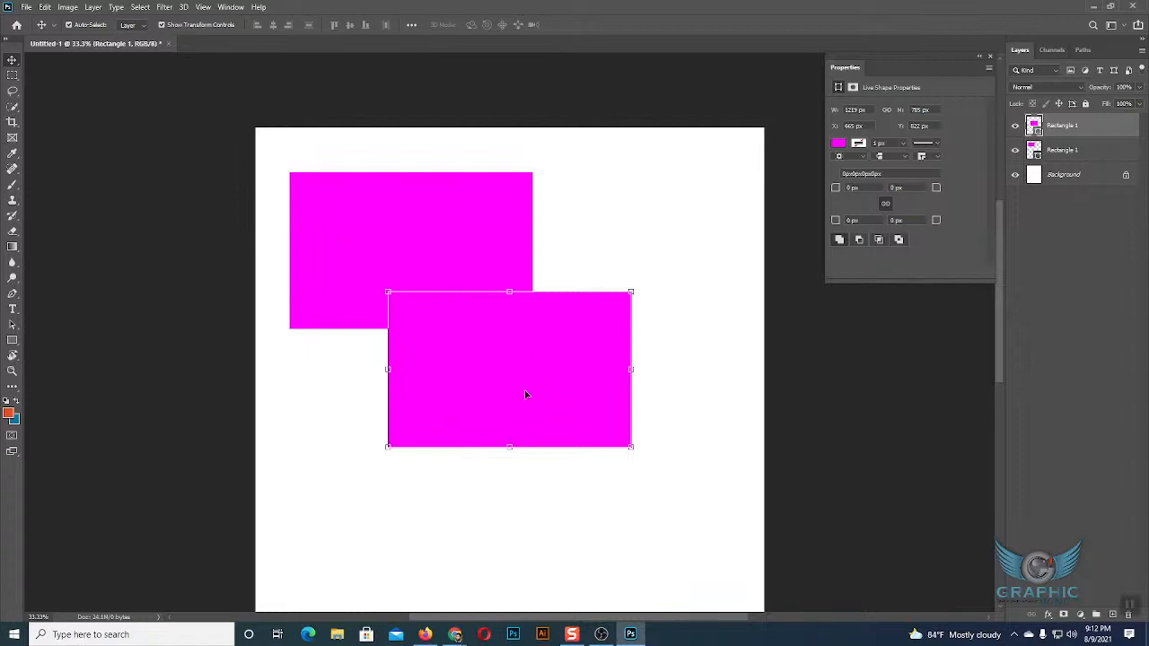
pyautogui.moveTo(511, 344); pyautogui.dragTo(408, 407)
pyautogui.click(681, 414)
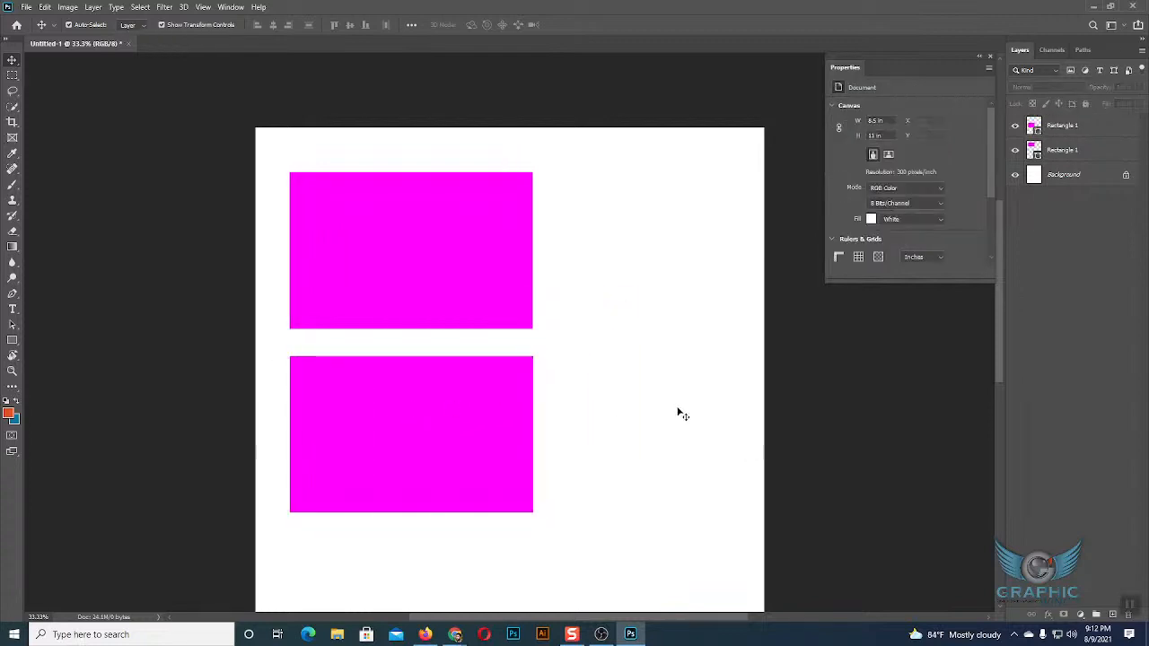
# Select the lower and the upper magenta rectangle in turn to compare their layers.
pyautogui.click(440, 415)
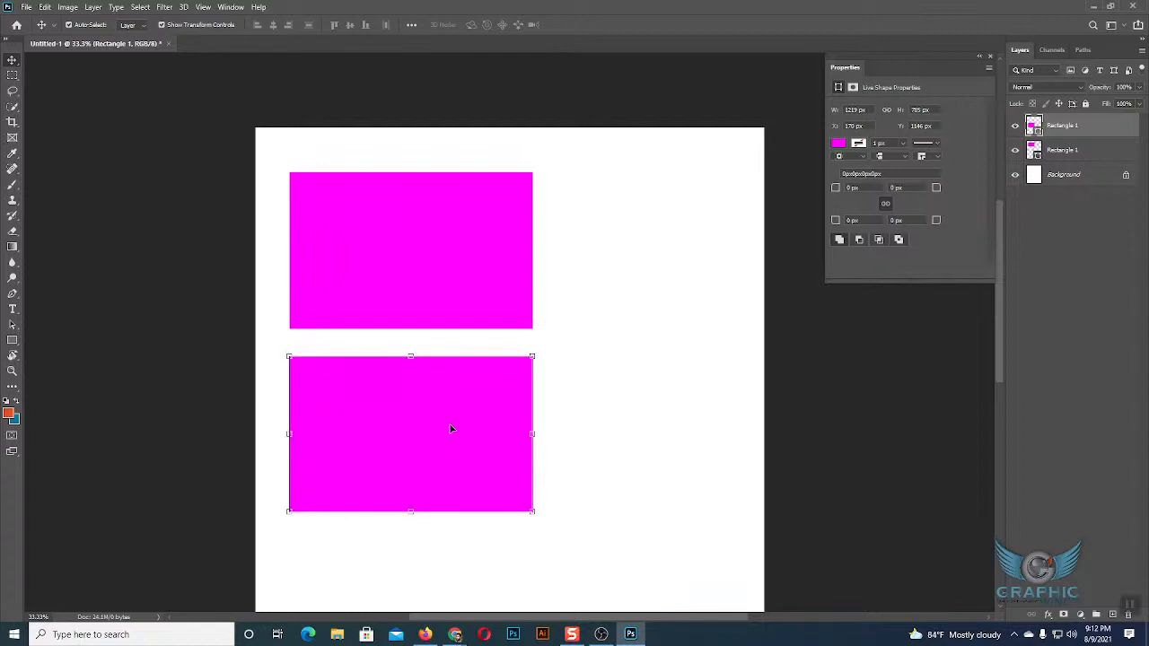
pyautogui.click(429, 303)
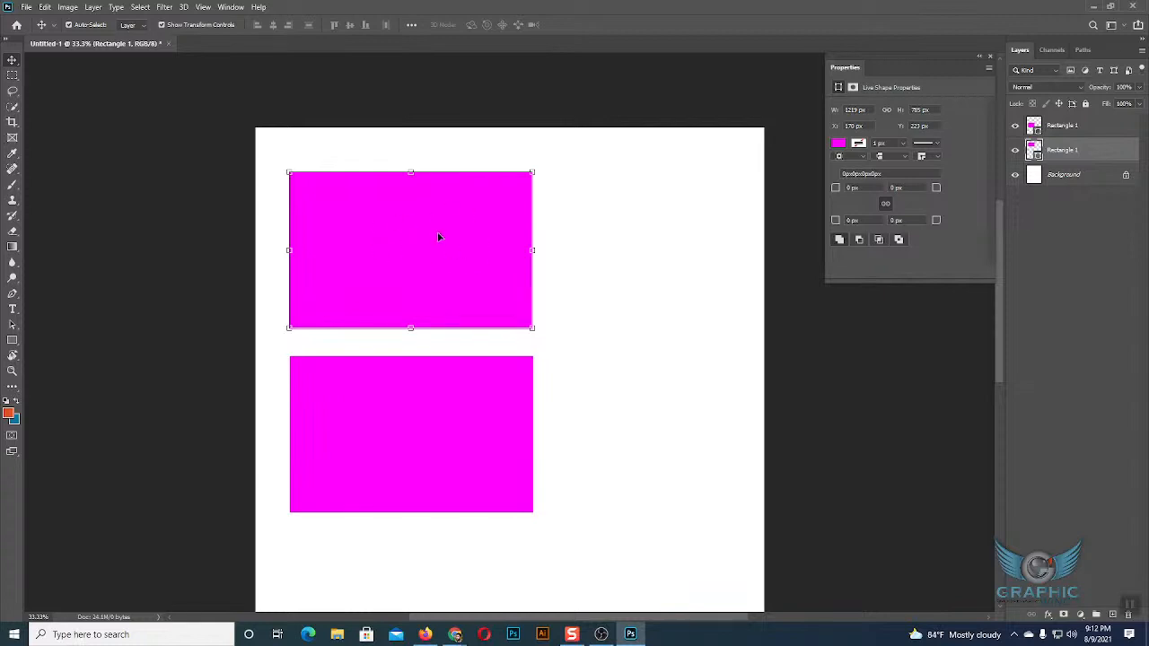
pyautogui.click(477, 408)
pyautogui.click(440, 216)
# Draw a tall narrow rectangle on the canvas's right side and a flat one of about 850 × 263 px beneath it.
pyautogui.click(12, 341)
pyautogui.moveTo(577, 171); pyautogui.dragTo(686, 446)
pyautogui.moveTo(560, 457)
pyautogui.mouseDown()
pyautogui.moveTo(662, 498)
pyautogui.moveTo(729, 510)
pyautogui.mouseUp()
pyautogui.click(11, 60)
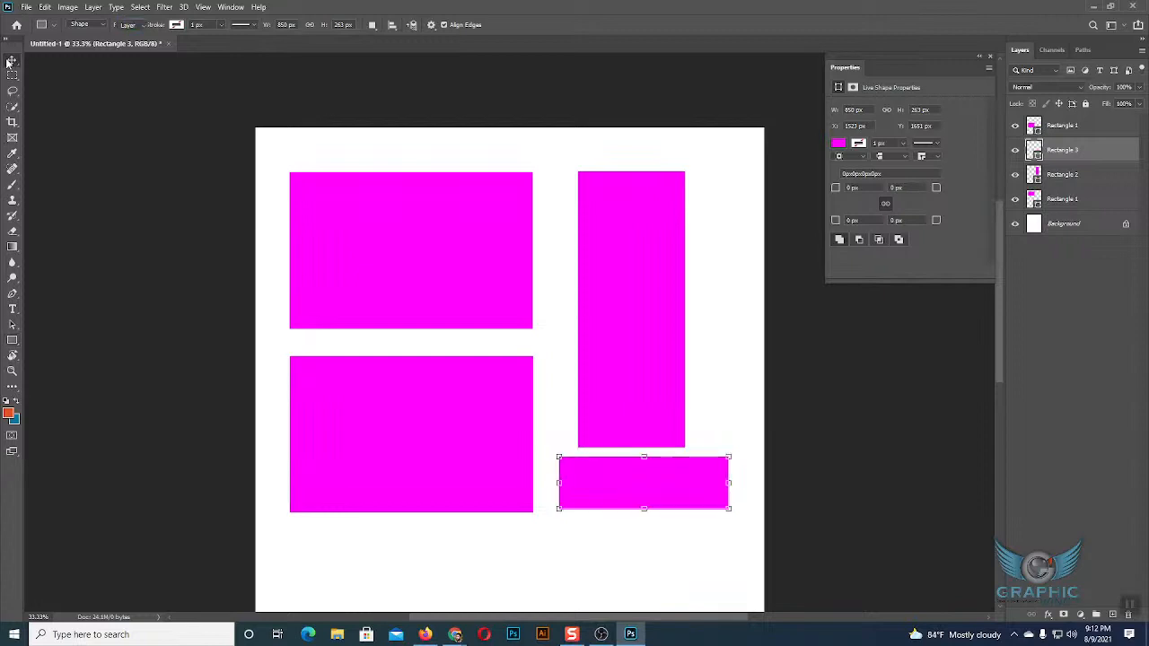
# Select the tall and the upper-left rectangle individually, and select the tall and flat rectangles together with a selection box.
pyautogui.click(633, 279)
pyautogui.click(724, 290)
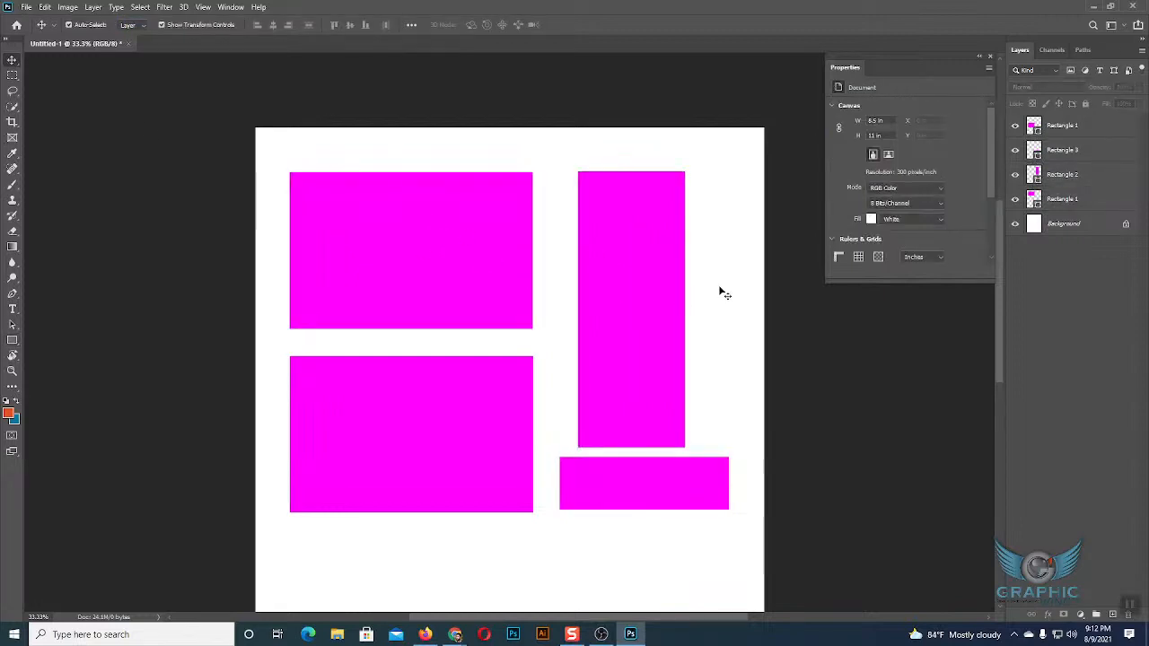
pyautogui.click(406, 218)
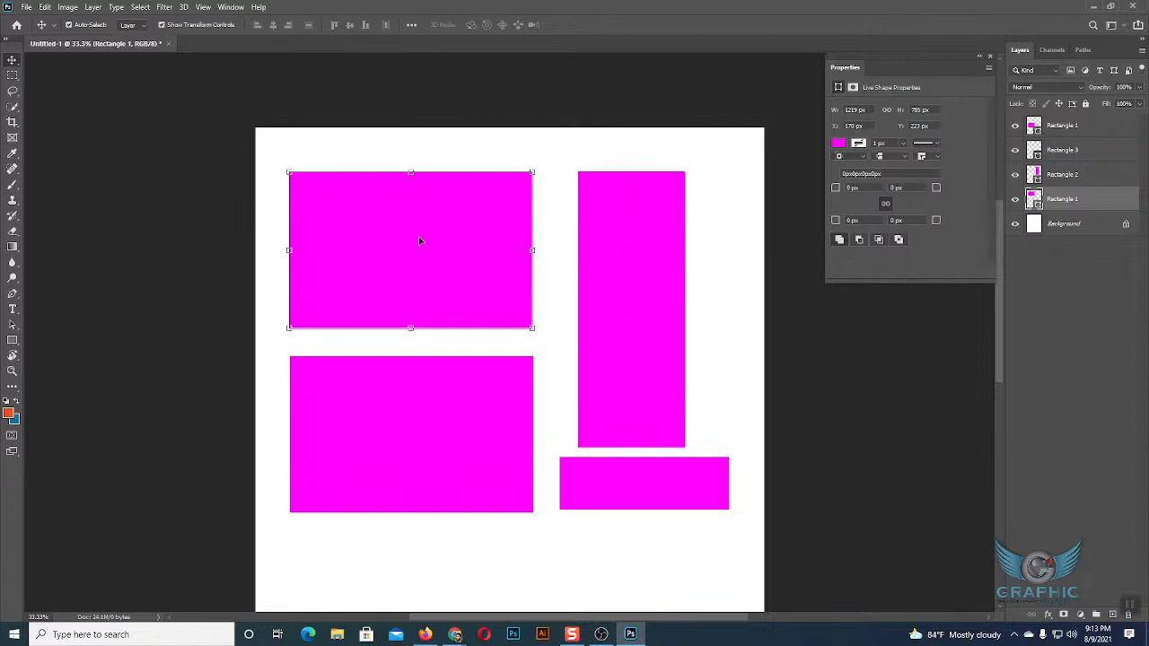
pyautogui.moveTo(739, 312); pyautogui.dragTo(655, 480)
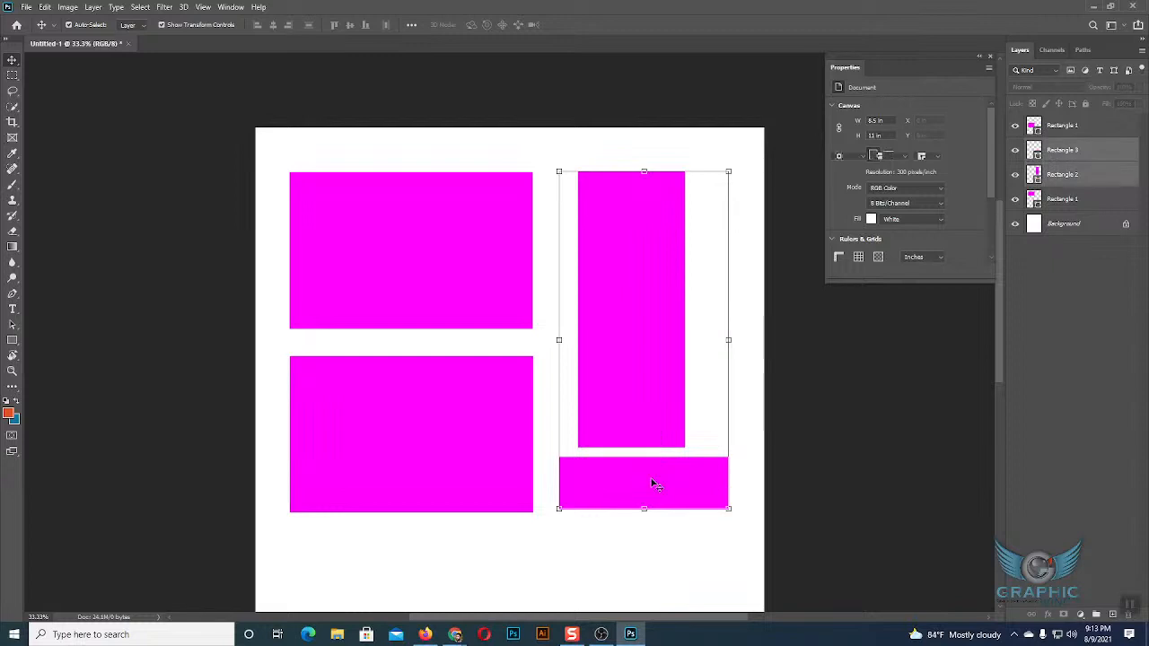
# Delete the tall, flat and lower magenta rectangles, and shift the remaining rectangle left to about X 56 px.
pyautogui.press('Delete')
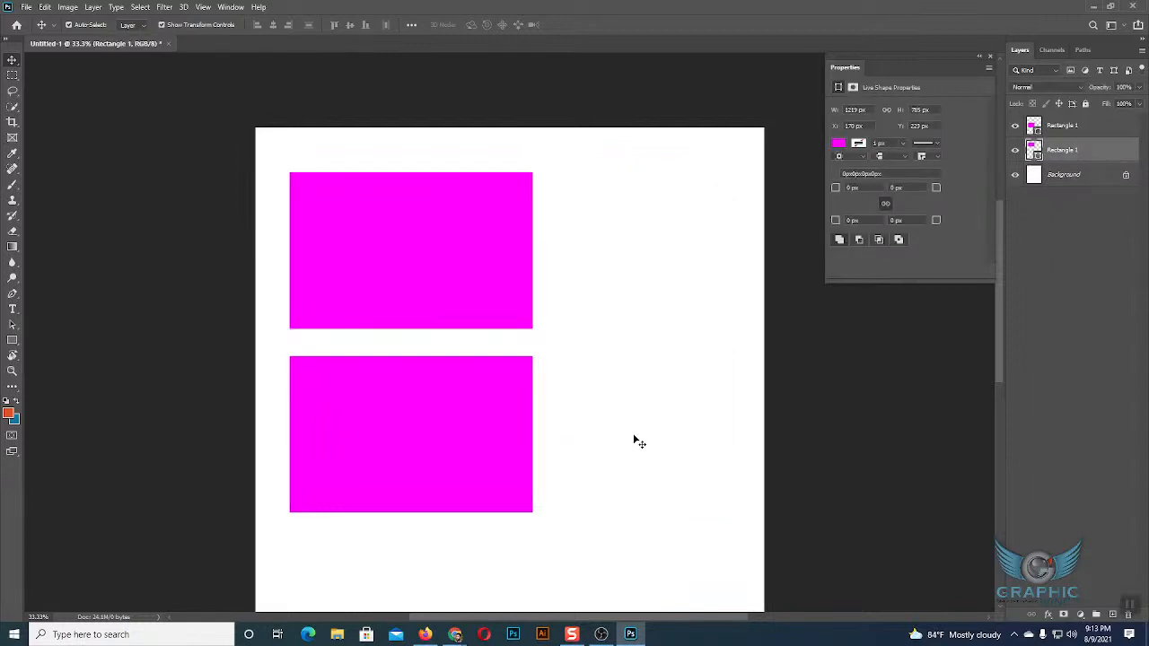
pyautogui.click(358, 445)
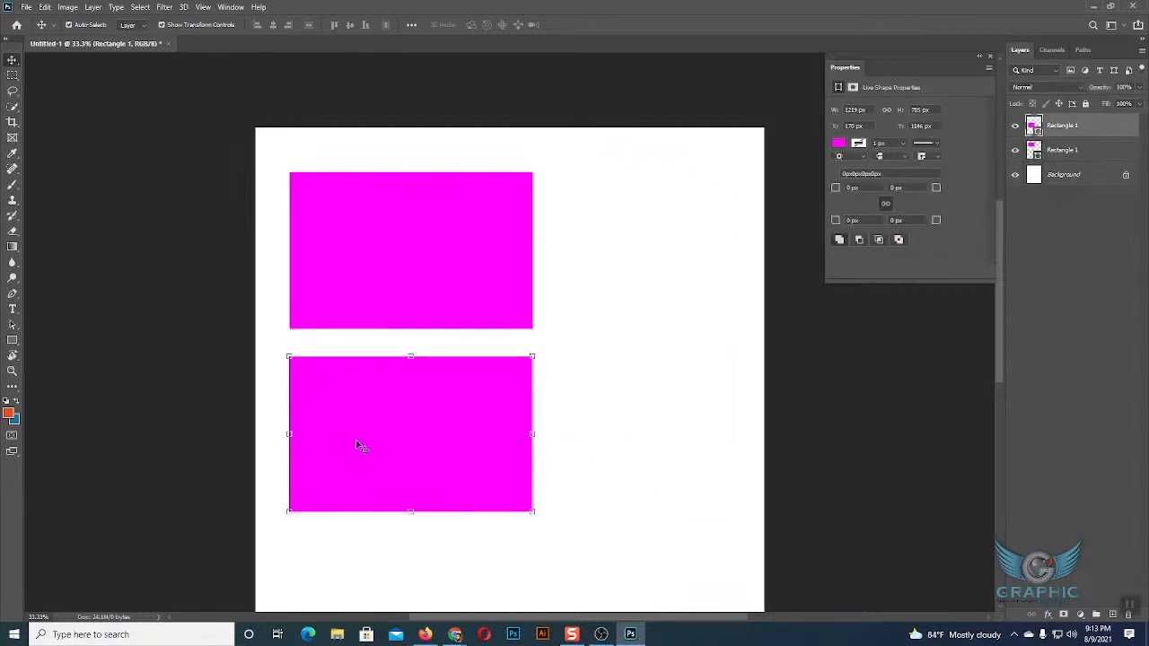
pyautogui.click(573, 397)
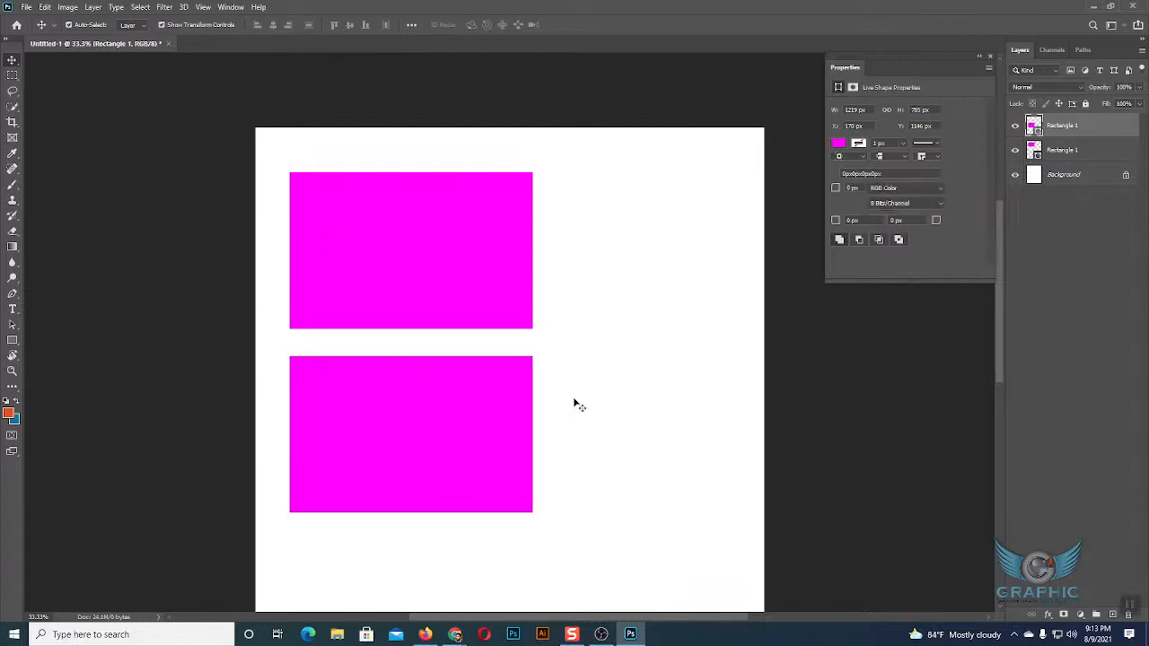
pyautogui.click(491, 295)
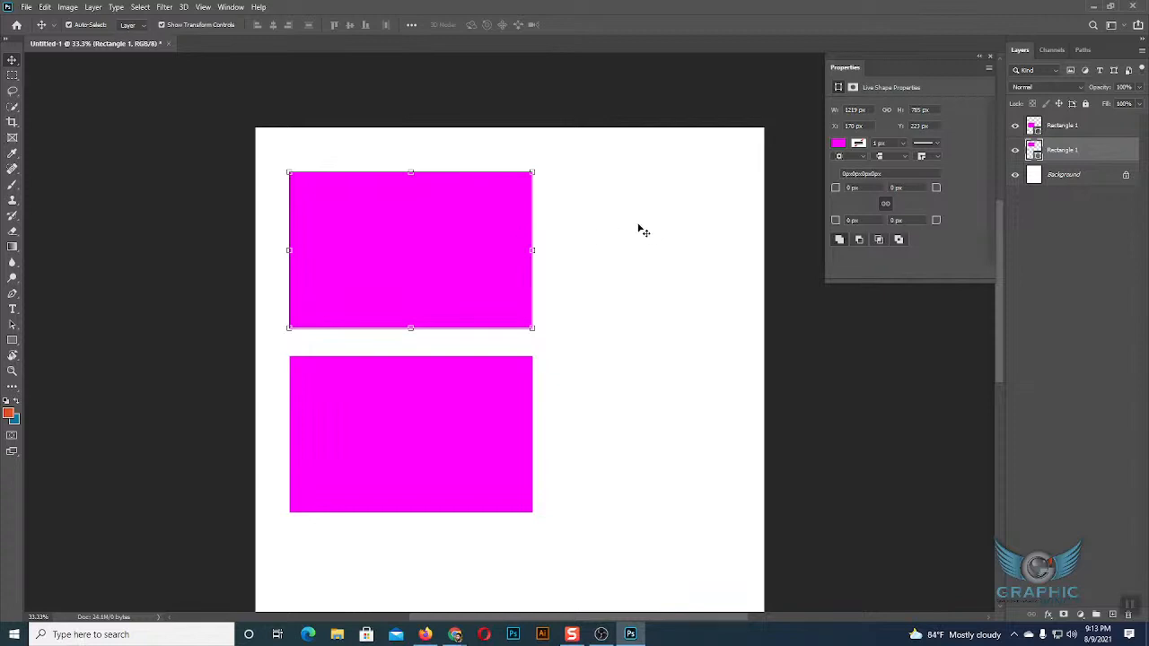
pyautogui.click(449, 398)
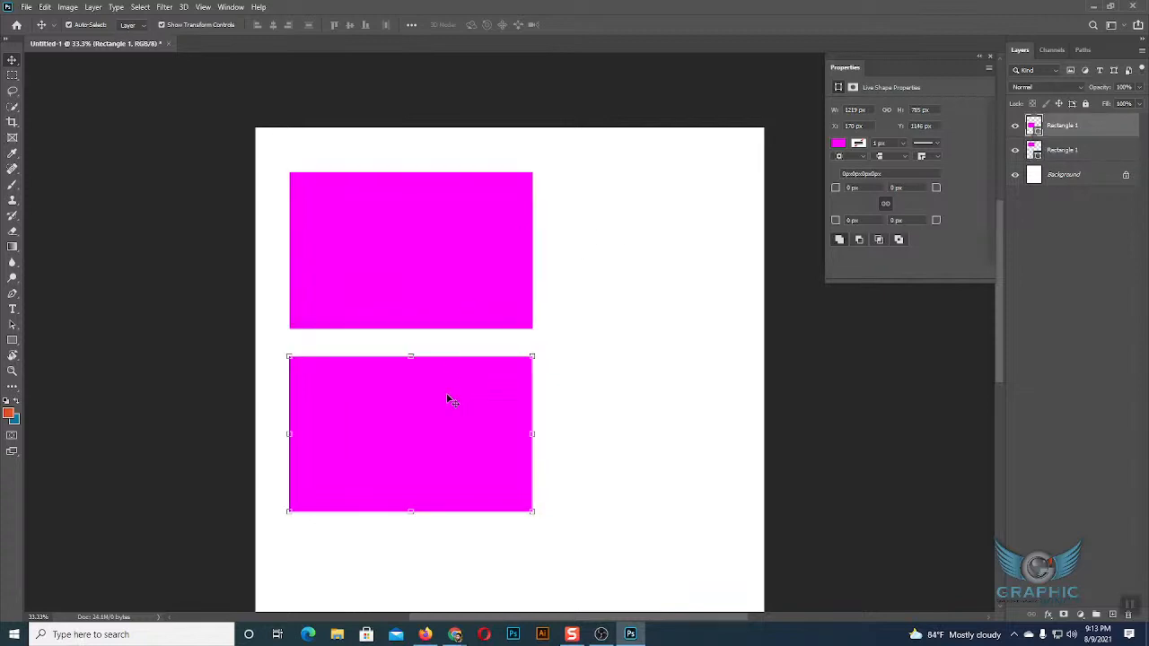
pyautogui.press('Delete')
pyautogui.moveTo(440, 311); pyautogui.dragTo(417, 308)
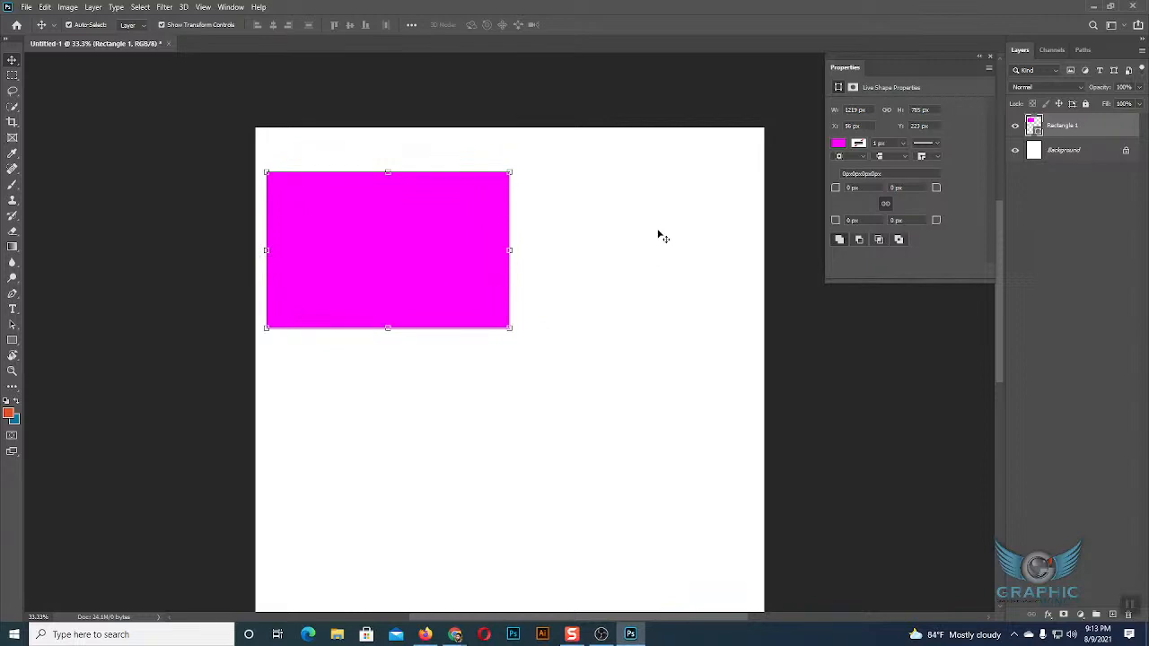
# Copy and paste the magenta rectangle, move the pasted copy to the canvas's upper right, and delete it.
pyautogui.press('ctrl')
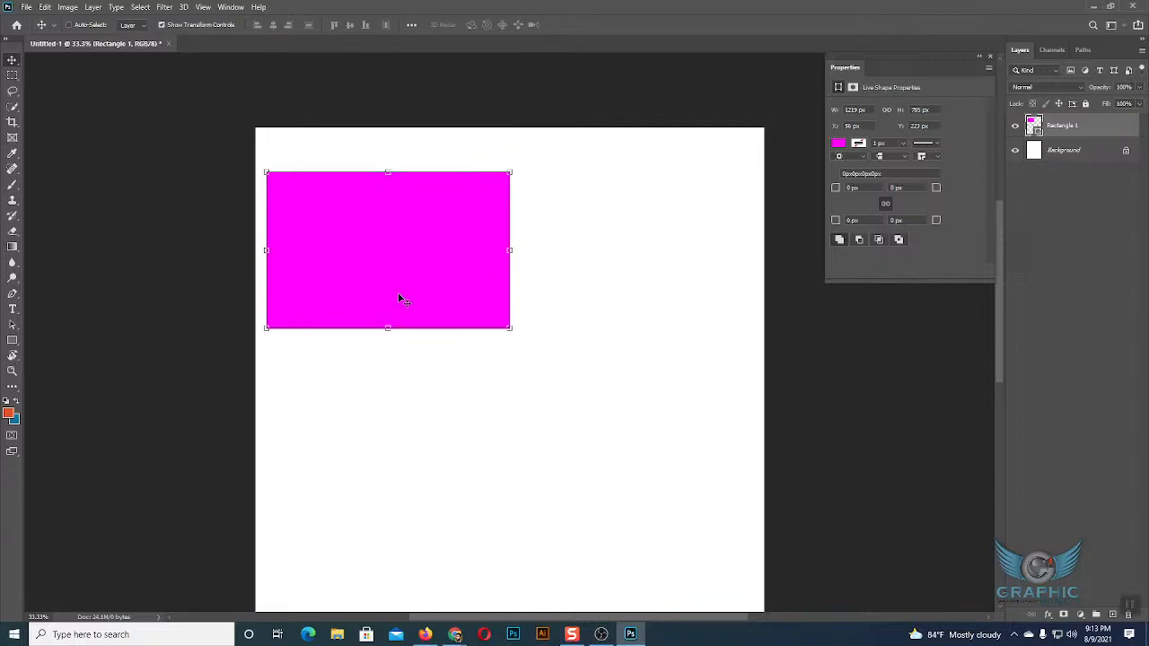
pyautogui.moveTo(402, 299); pyautogui.dragTo(523, 419)
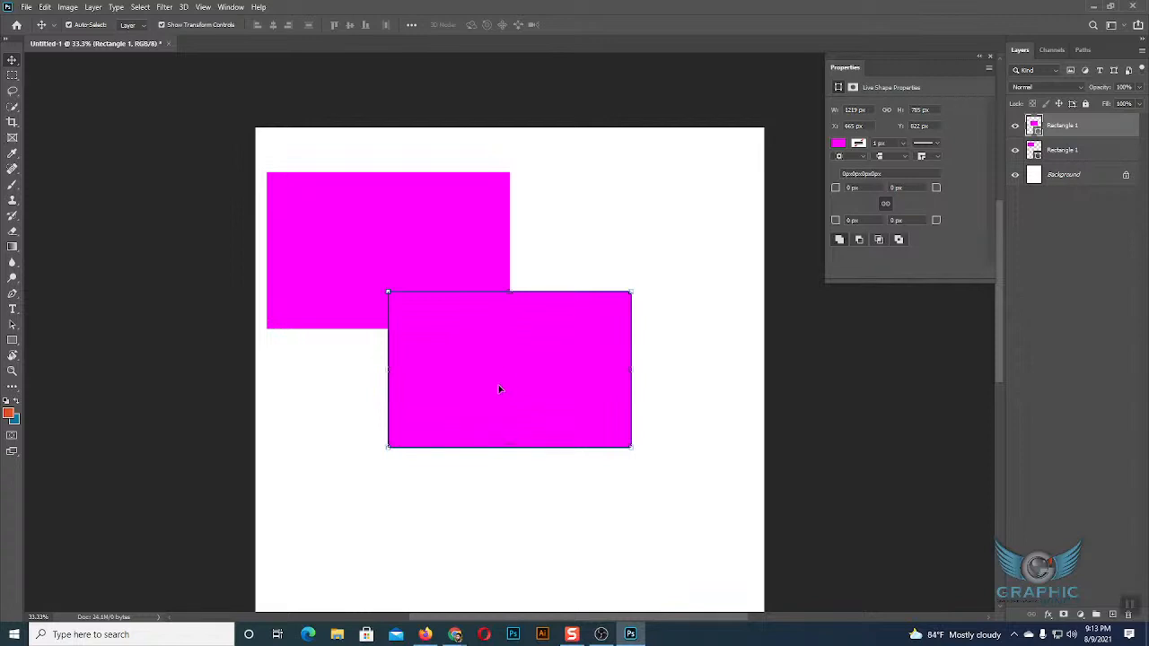
pyautogui.moveTo(531, 346); pyautogui.dragTo(652, 233)
pyautogui.press('Delete')
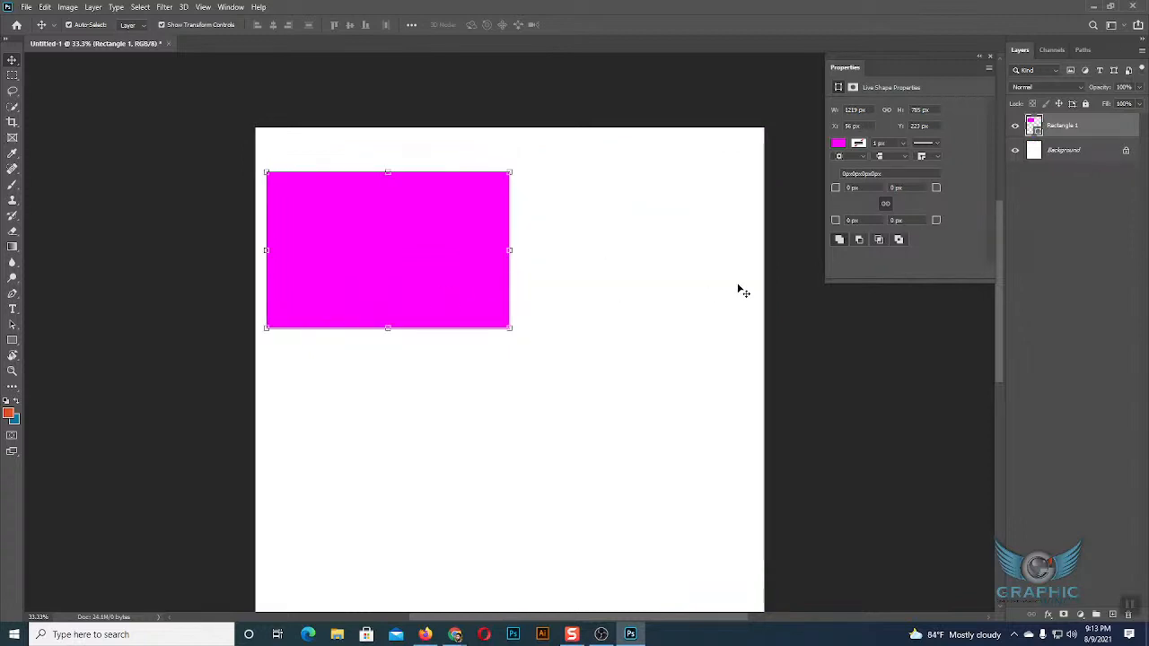
# Try duplicating the rectangle by pulling off a copy beside it and two copies diagonally below, undoing each one.
pyautogui.click(414, 265)
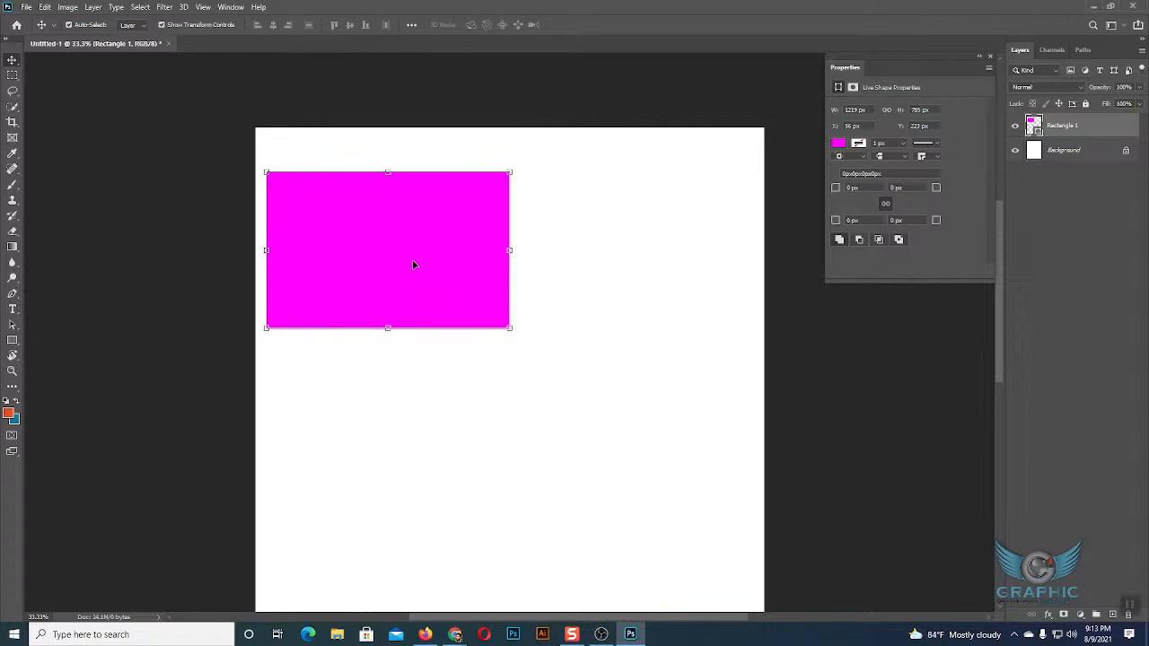
pyautogui.moveTo(408, 257); pyautogui.dragTo(664, 253)
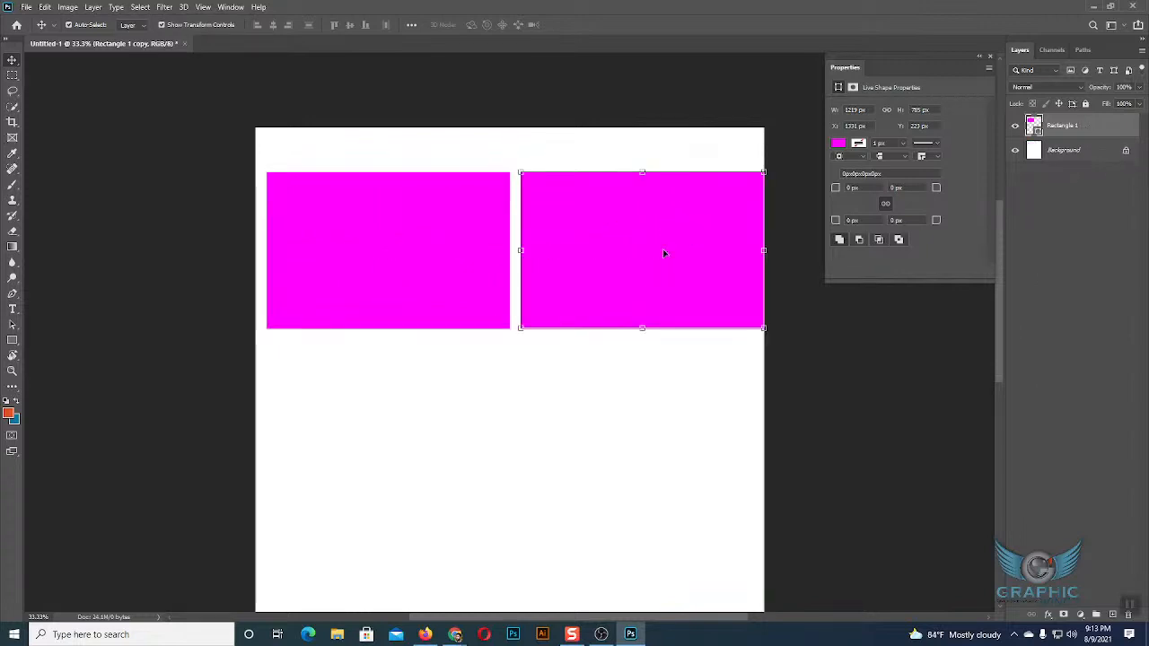
pyautogui.hotkey('ctrl', 'z')
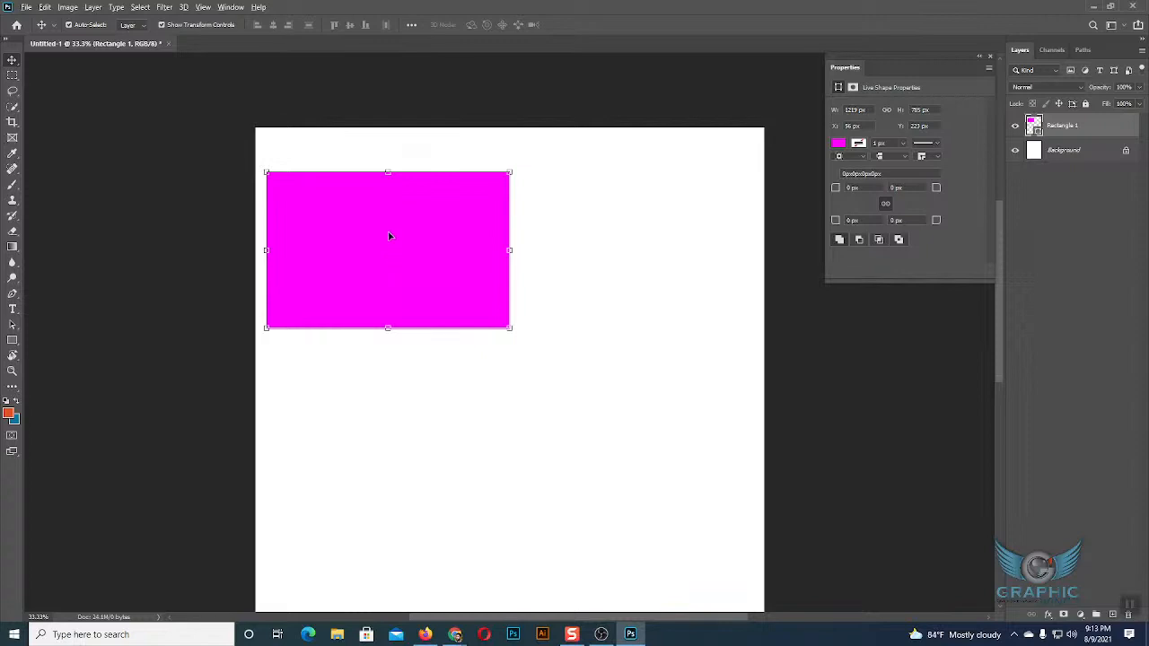
pyautogui.moveTo(389, 237); pyautogui.dragTo(584, 425)
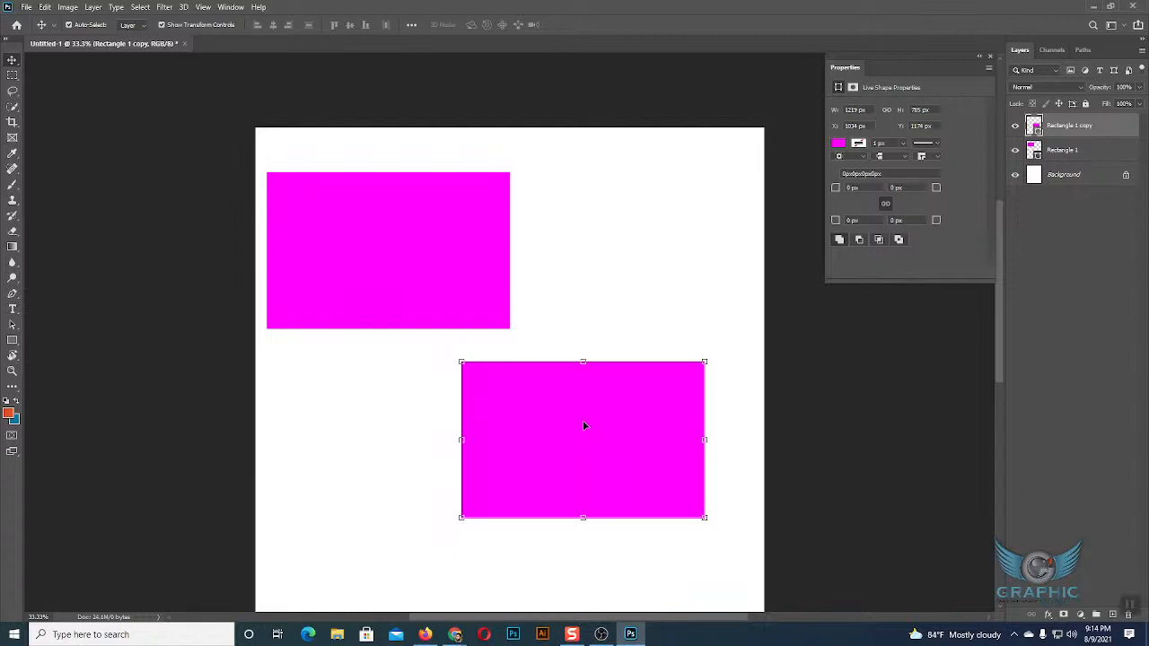
pyautogui.hotkey('ctrl', 'z')
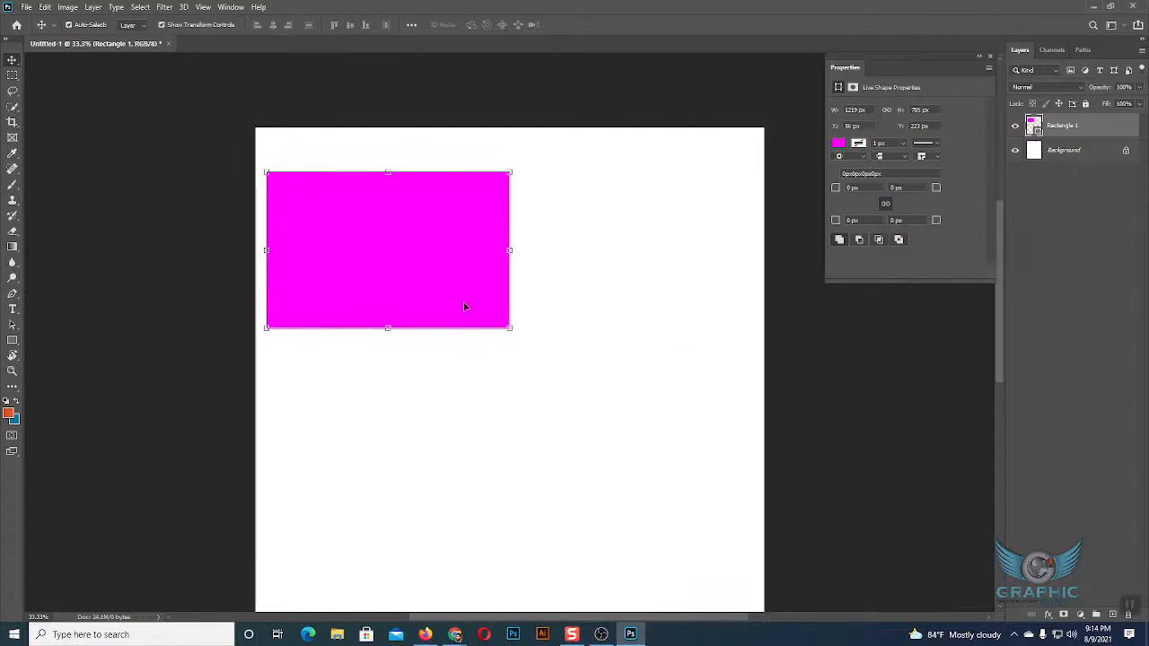
pyautogui.moveTo(465, 307); pyautogui.dragTo(614, 526)
pyautogui.hotkey('ctrl', 'z')
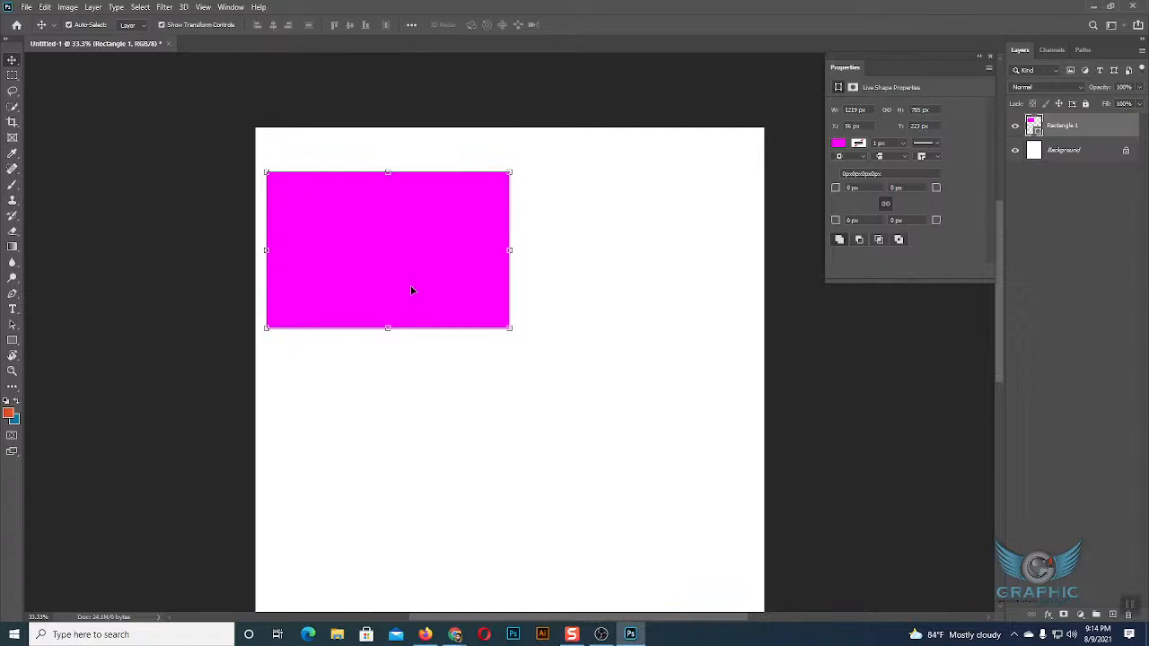
# Move the magenta rectangle toward the canvas's upper centre, to about X 503 px, Y 346 px.
pyautogui.click(530, 356)
pyautogui.moveTo(428, 252); pyautogui.dragTo(540, 283)
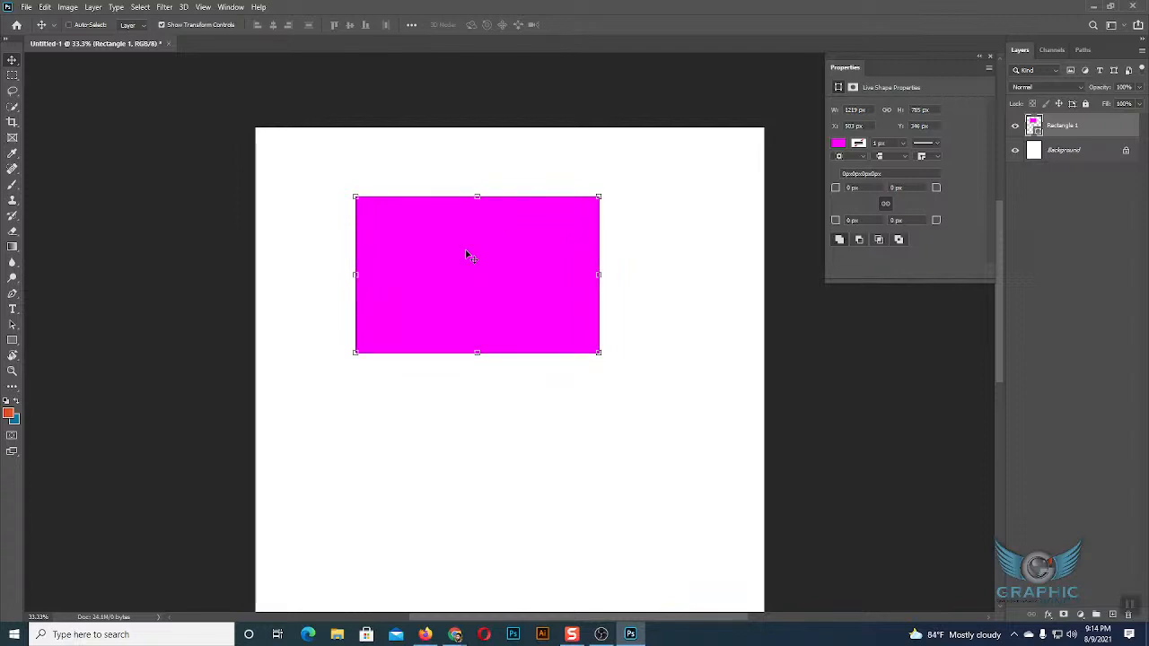
# Paste a copy of the rectangle and undo it, then pull a duplicate below the original and delete it.
pyautogui.moveTo(467, 255); pyautogui.dragTo(498, 350)
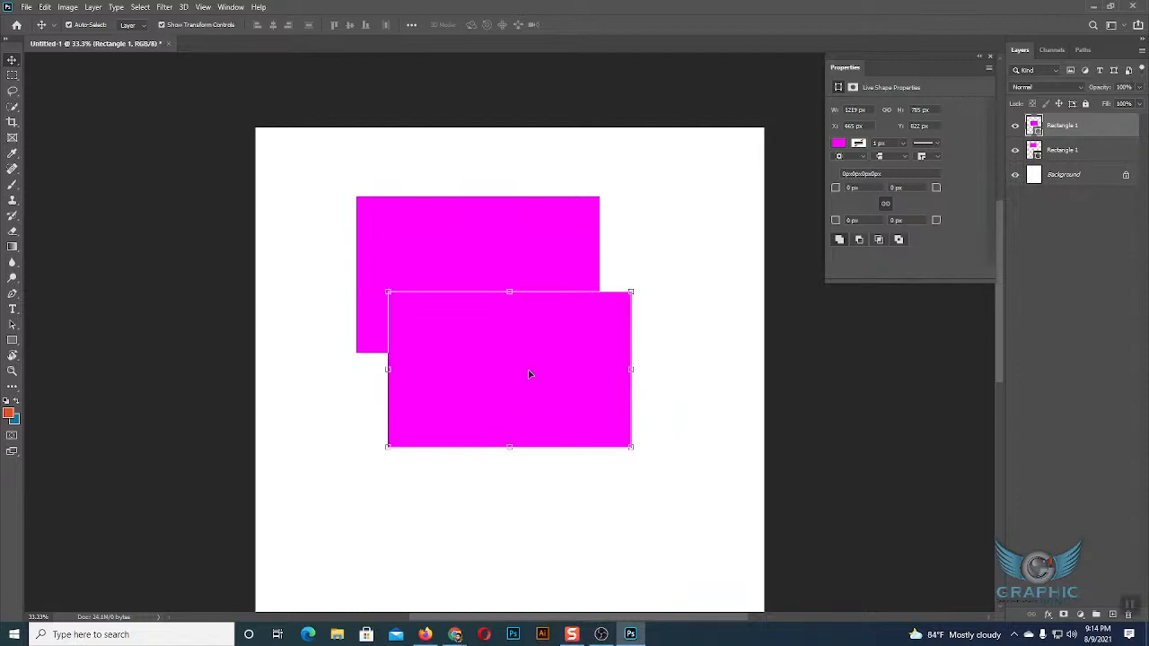
pyautogui.hotkey('ctrl', 'z')
pyautogui.moveTo(505, 287); pyautogui.dragTo(542, 433)
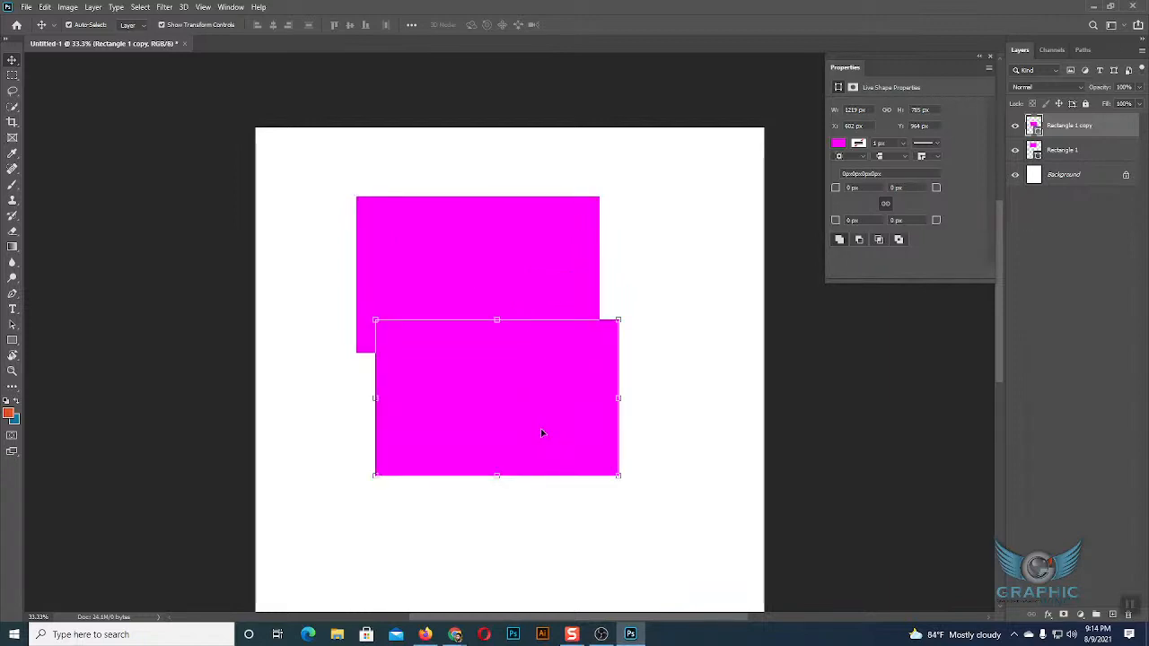
pyautogui.press('Delete')
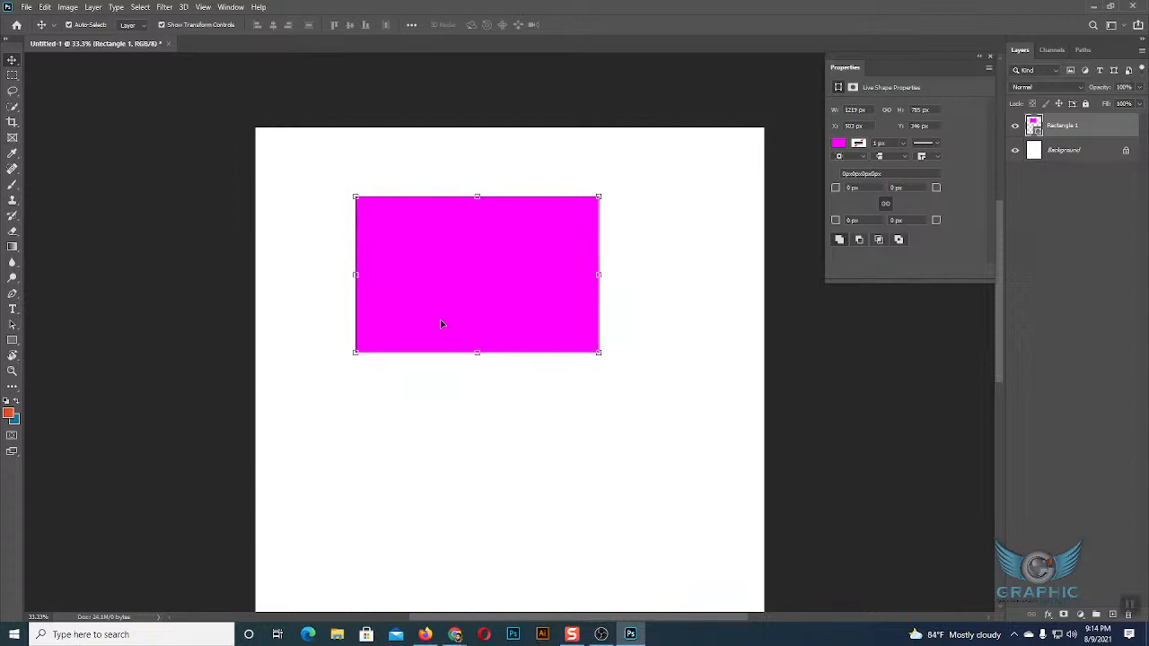
# Duplicate the rectangle layer in place and scale the copy down about its centre to about 943 × 623 px.
pyautogui.hotkey('ctrl', 'j')
pyautogui.hotkey('ctrl', 'j')
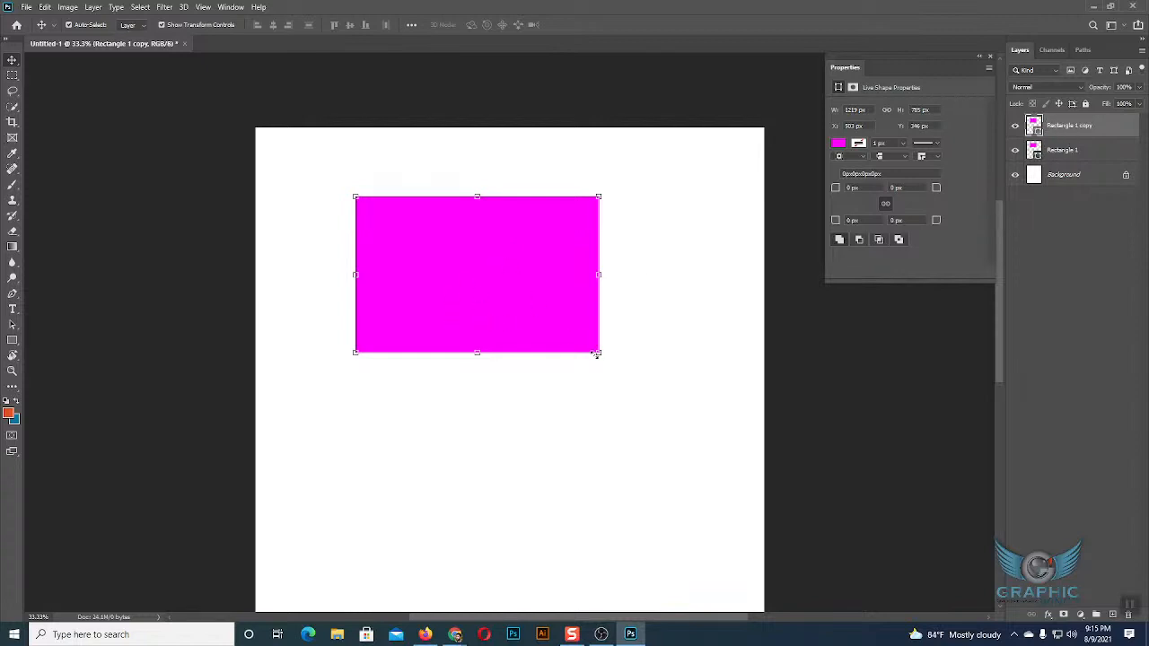
pyautogui.moveTo(596, 353); pyautogui.dragTo(571, 337)
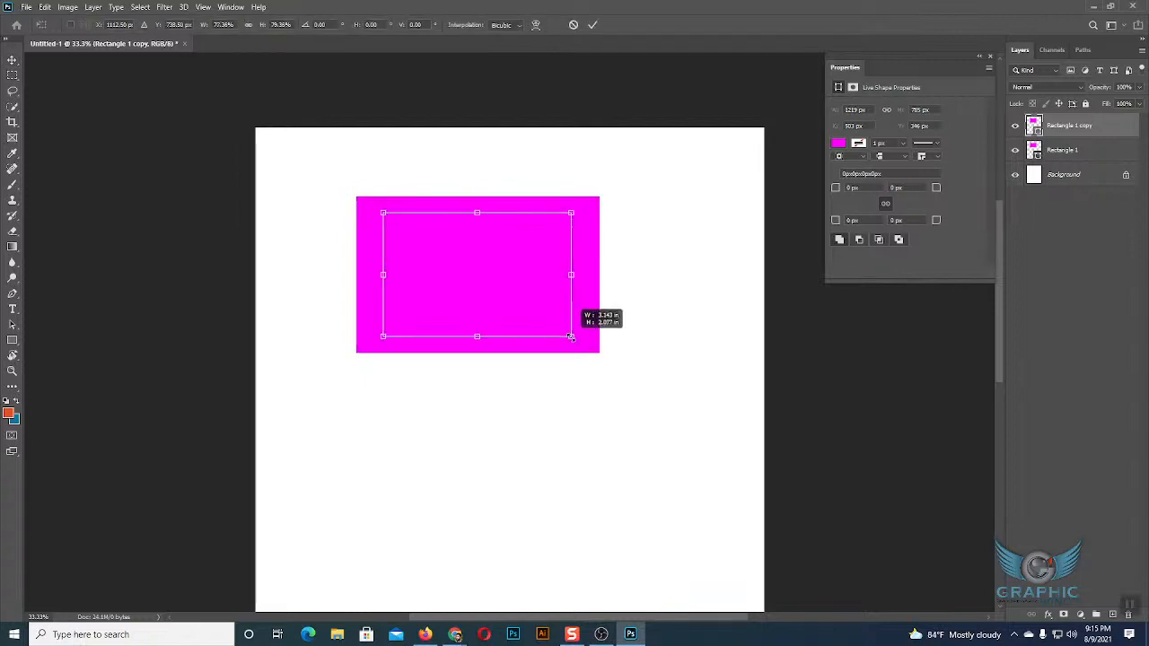
pyautogui.press('Return')
# Fill the smaller rectangle copy with the recently used pale yellow, and delete that copy.
pyautogui.click(836, 145)
pyautogui.click(839, 207)
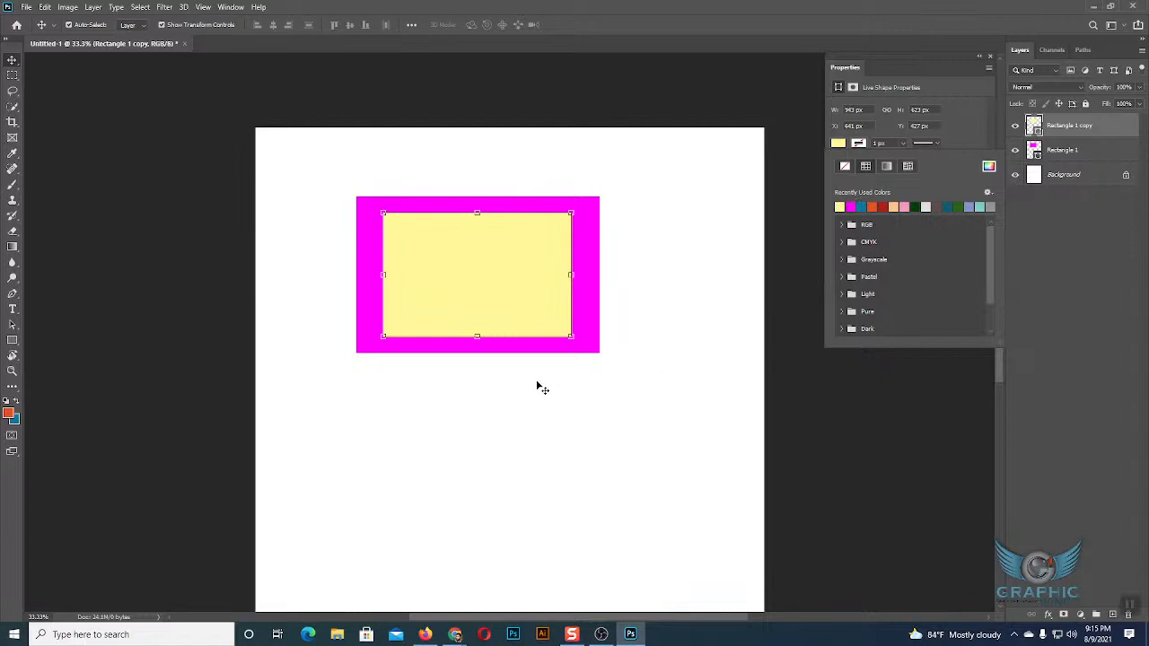
pyautogui.click(603, 381)
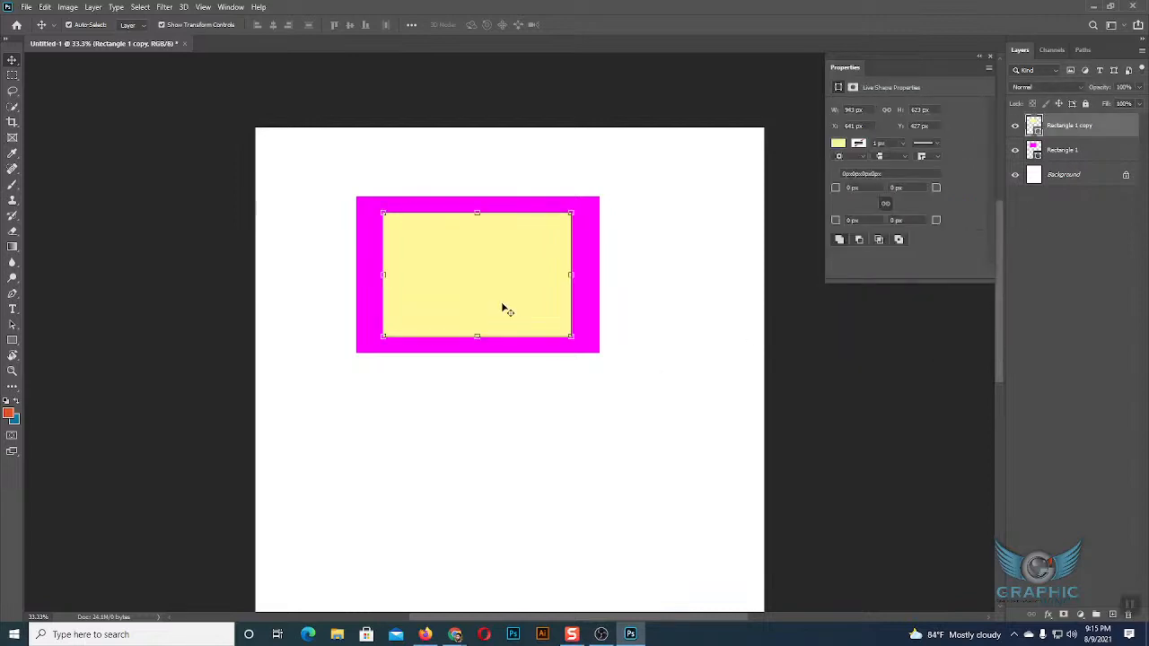
pyautogui.press('Delete')
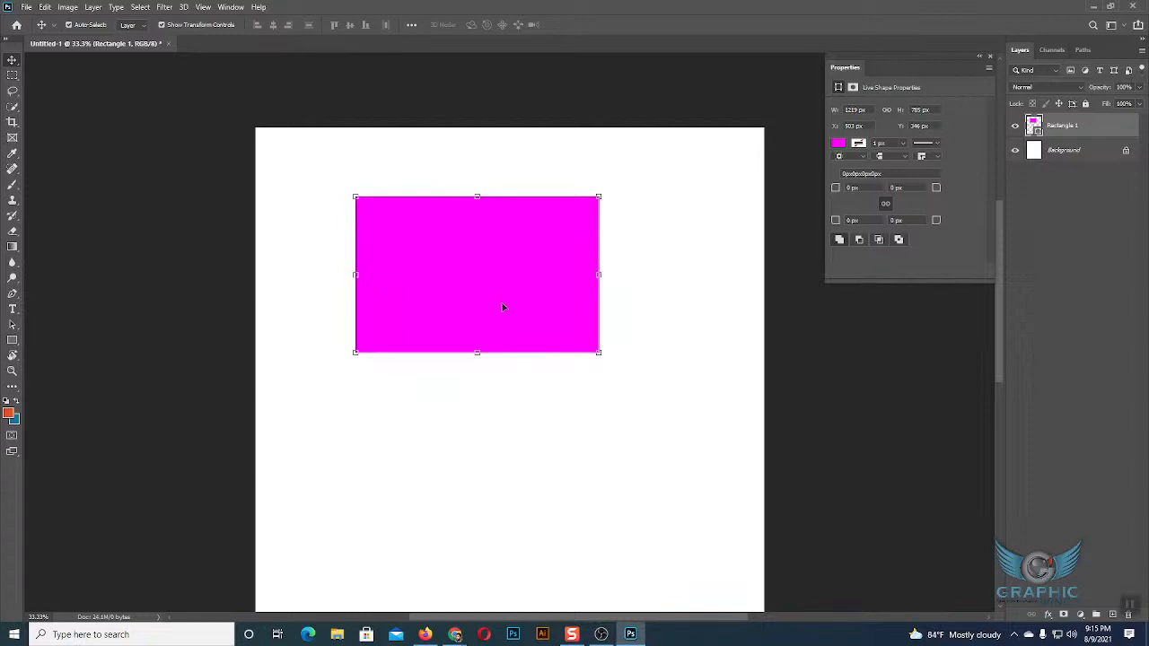
pyautogui.click(662, 319)
pyautogui.click(499, 297)
pyautogui.hotkey('ctrl', 'f')
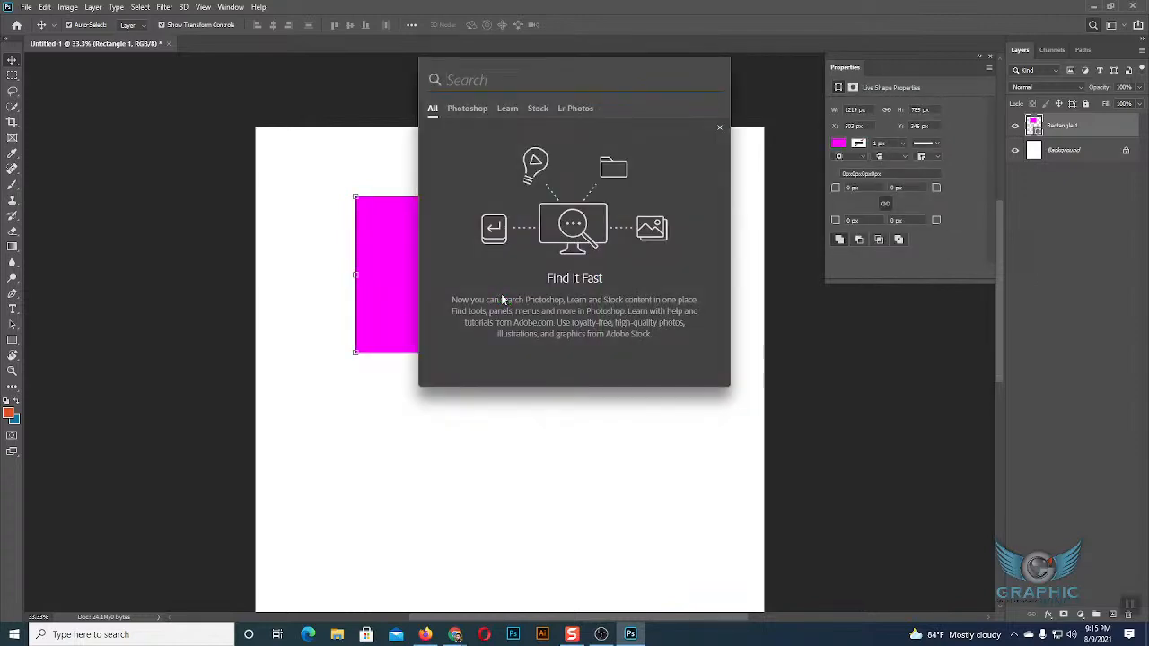
pyautogui.click(685, 544)
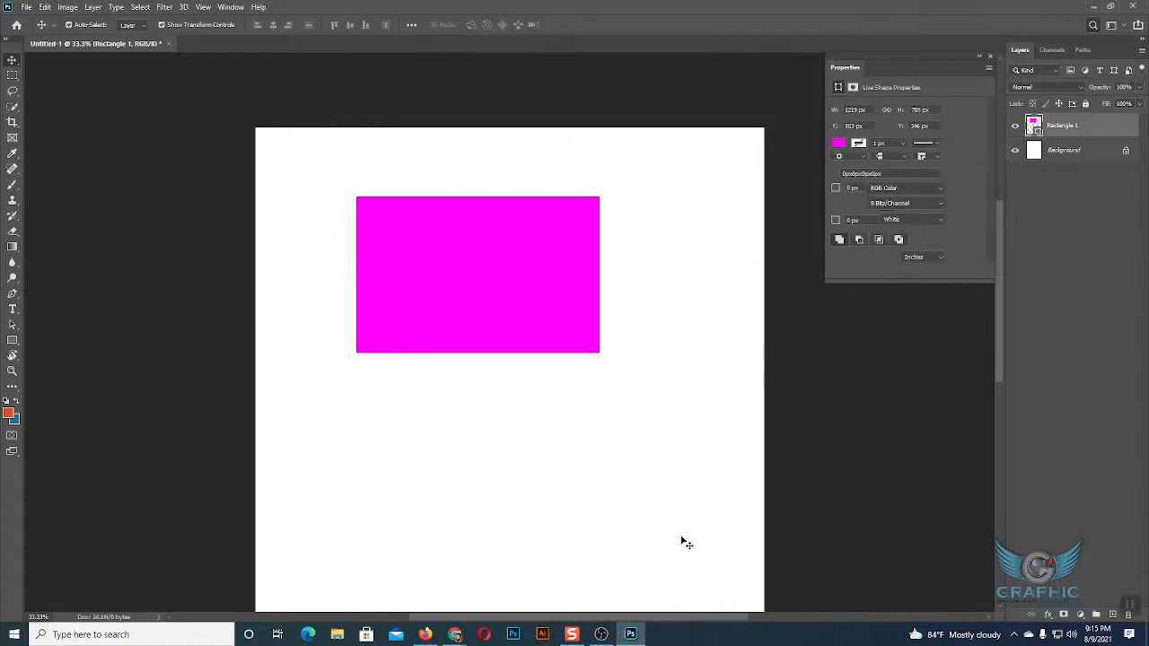
# Duplicate the magenta rectangle's layer in place, move the copy below the original, and undo the duplication.
pyautogui.click(530, 337)
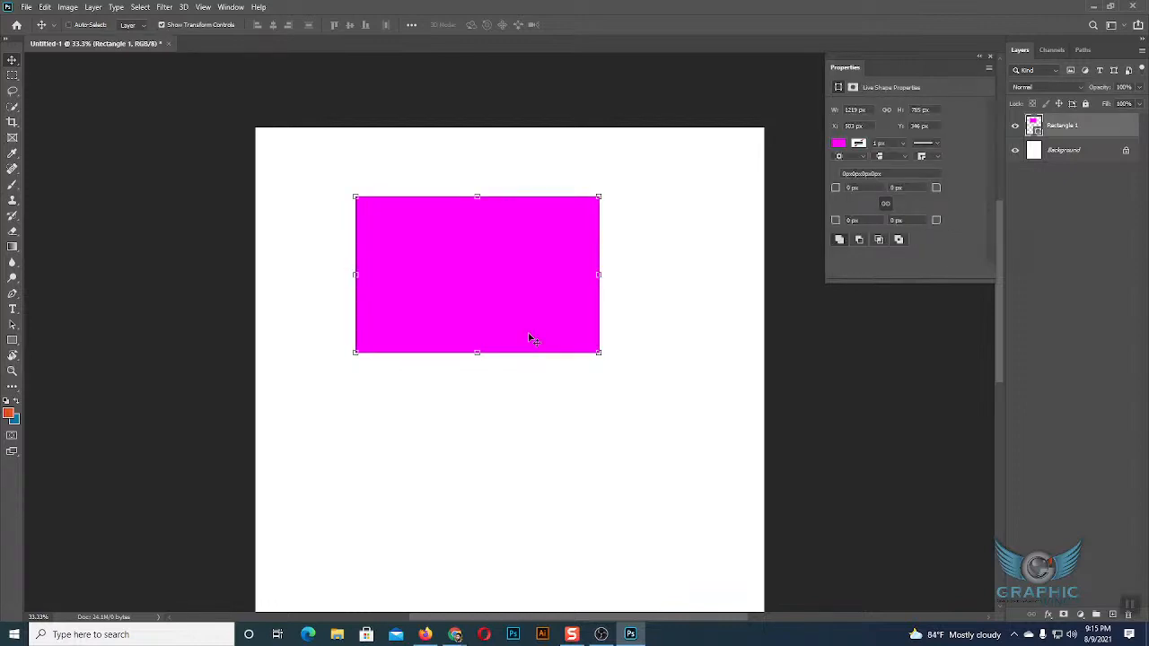
pyautogui.hotkey('ctrl', 'j')
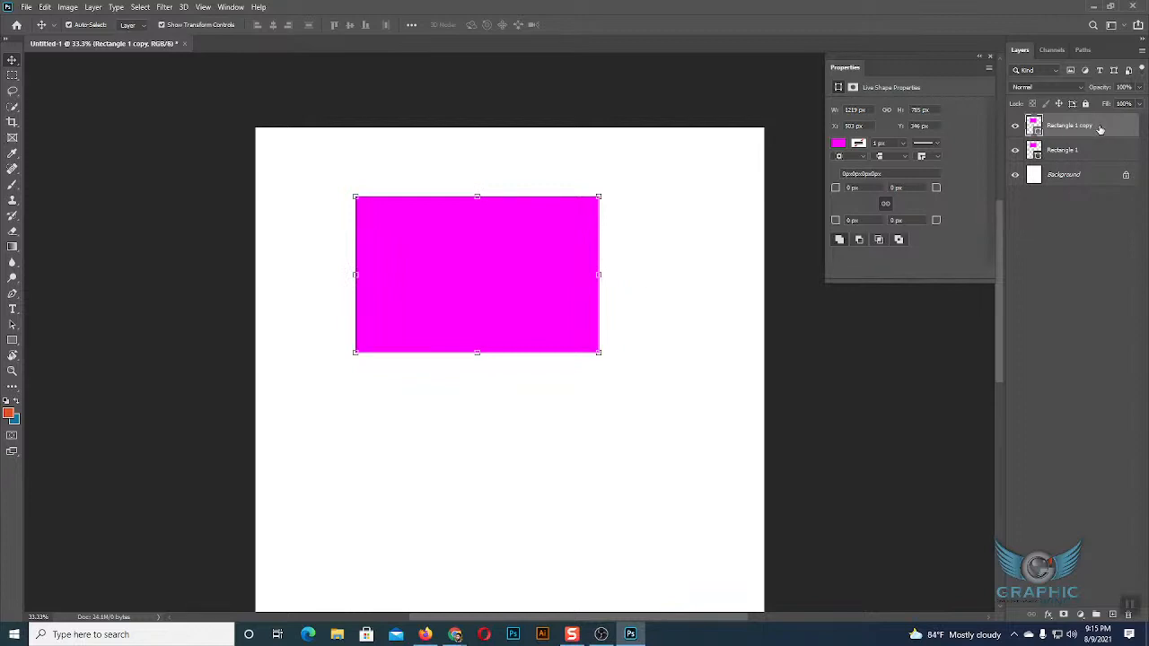
pyautogui.moveTo(569, 251); pyautogui.dragTo(580, 428)
pyautogui.hotkey('ctrl', 'z')
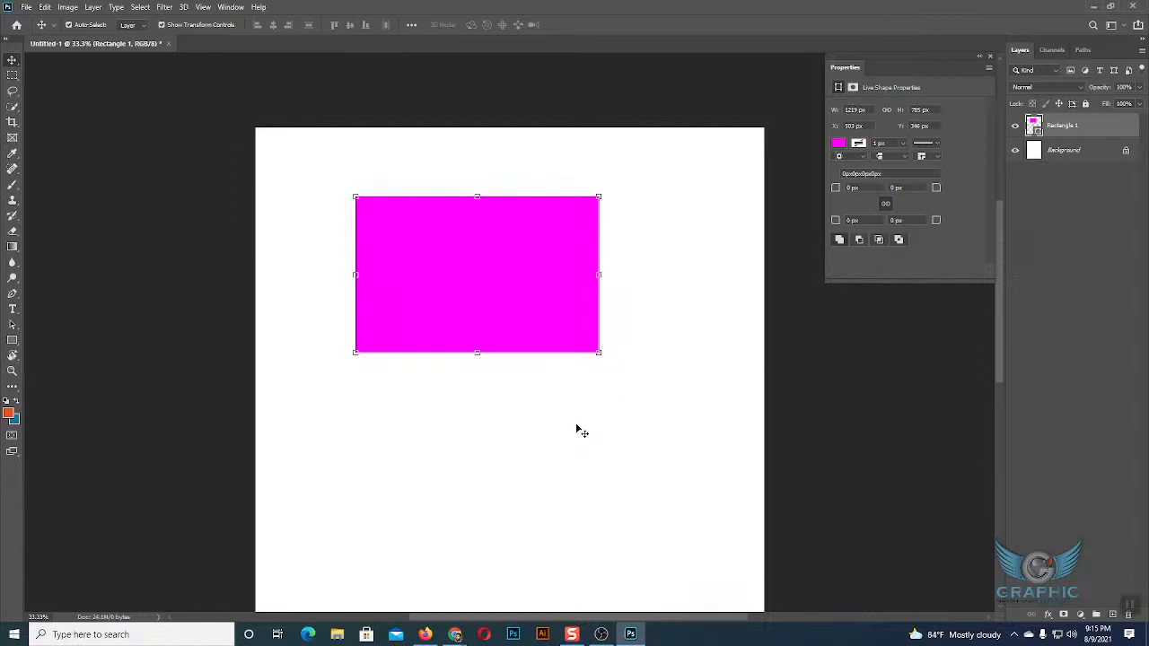
# Create a new portrait document from the Print presets, 8.5 × 11 in at 300 pixels/inch, in RGB Color with a white background.
pyautogui.click(26, 6)
pyautogui.press('Escape')
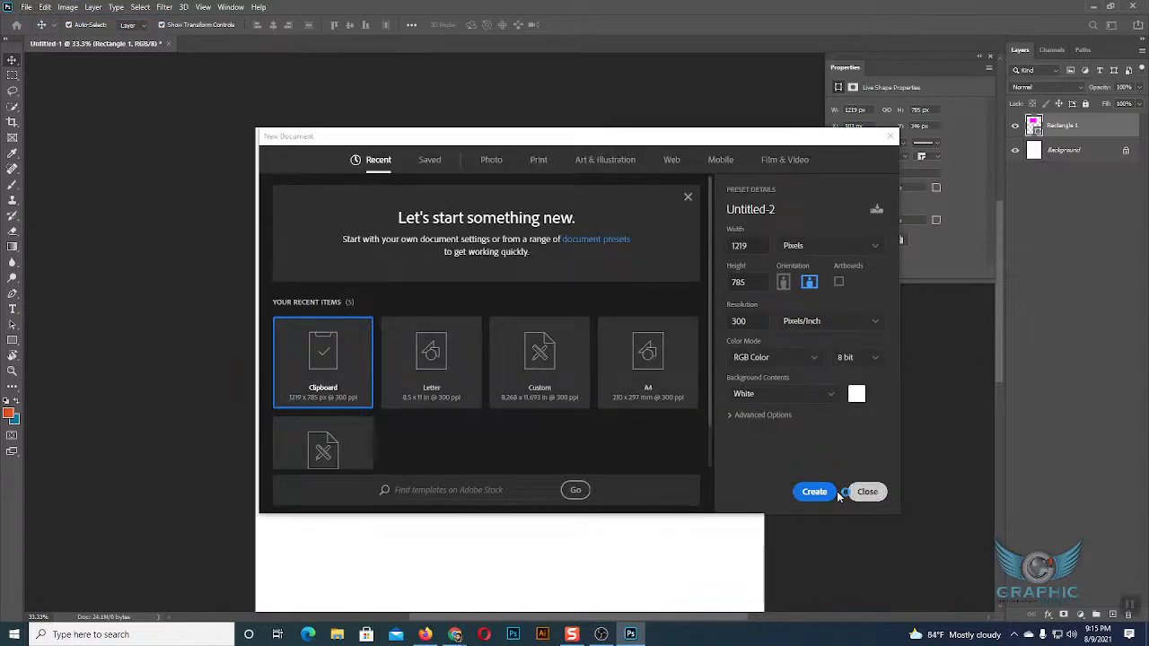
pyautogui.click(812, 246)
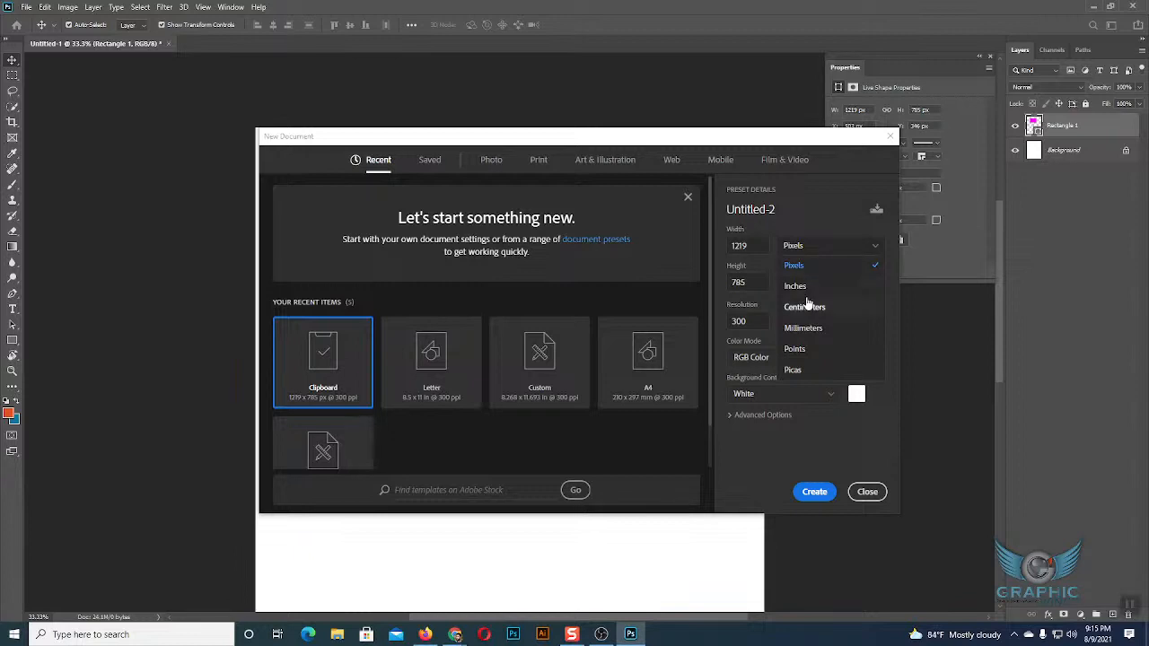
pyautogui.click(801, 284)
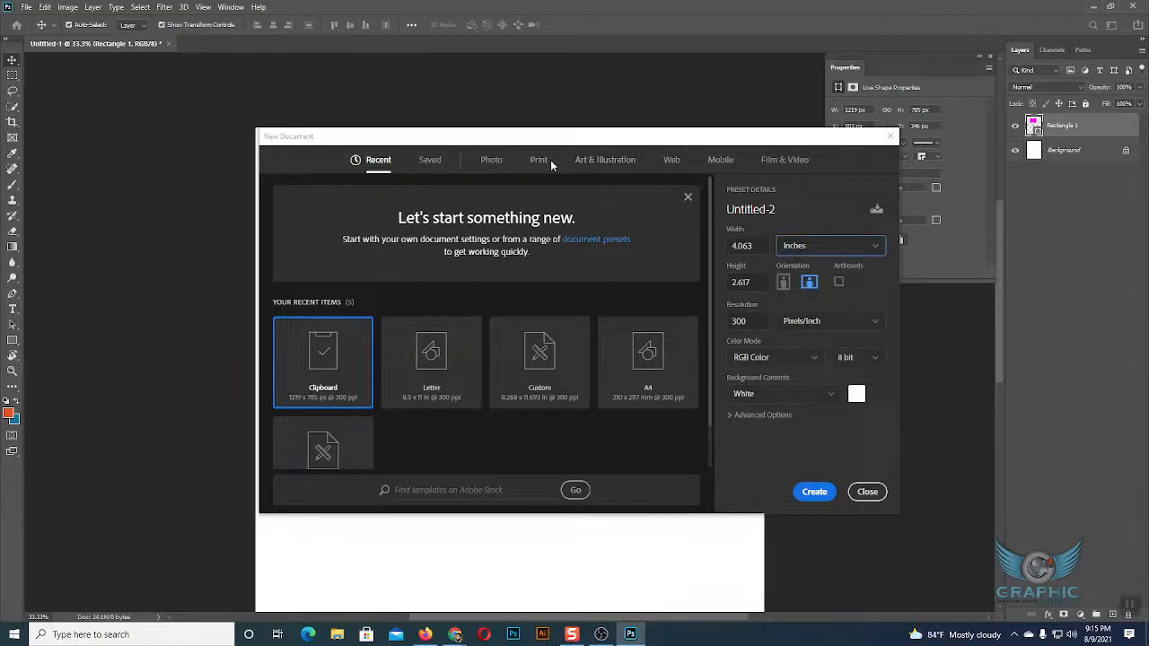
pyautogui.click(539, 163)
pyautogui.click(813, 491)
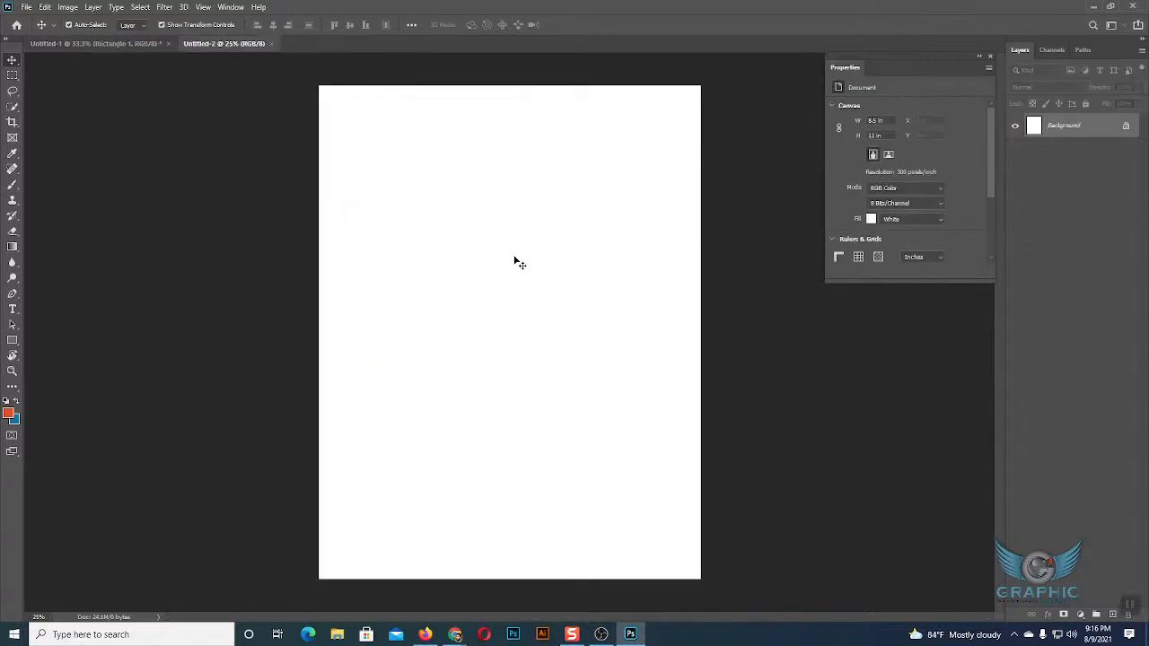
# Copy the magenta rectangle from Untitled-1 into Untitled-2, move the pasted rectangle up the page, and delete it.
pyautogui.click(75, 45)
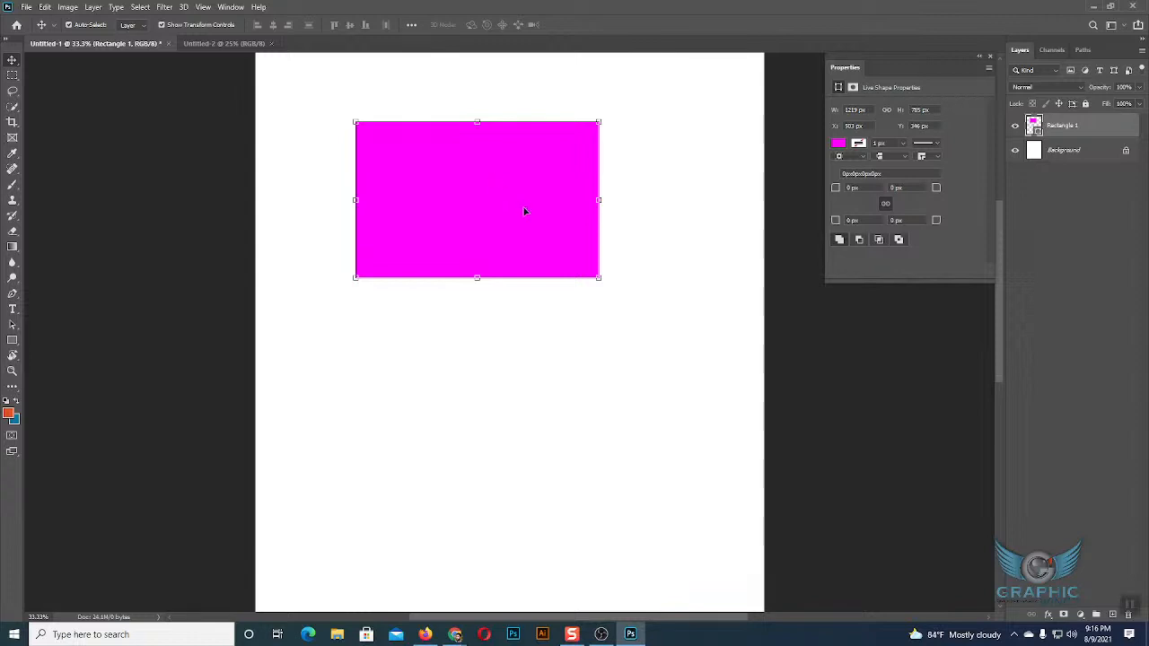
pyautogui.scroll(2, 526, 210)
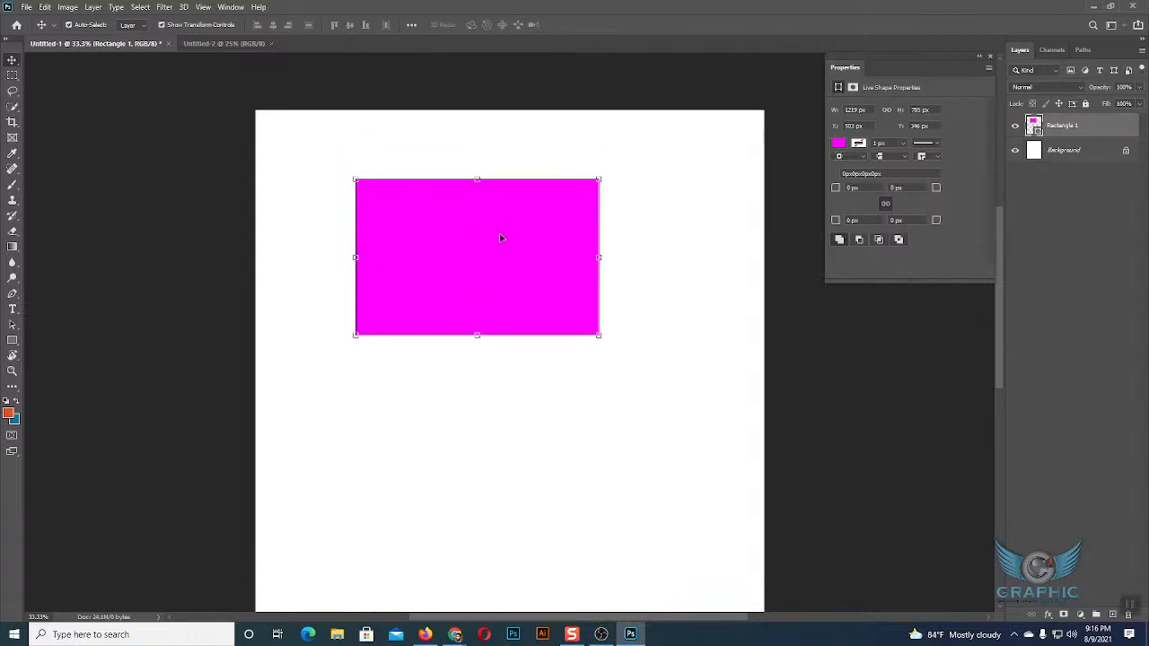
pyautogui.keyDown('ctrl'); pyautogui.click(493, 267); pyautogui.keyUp('ctrl')
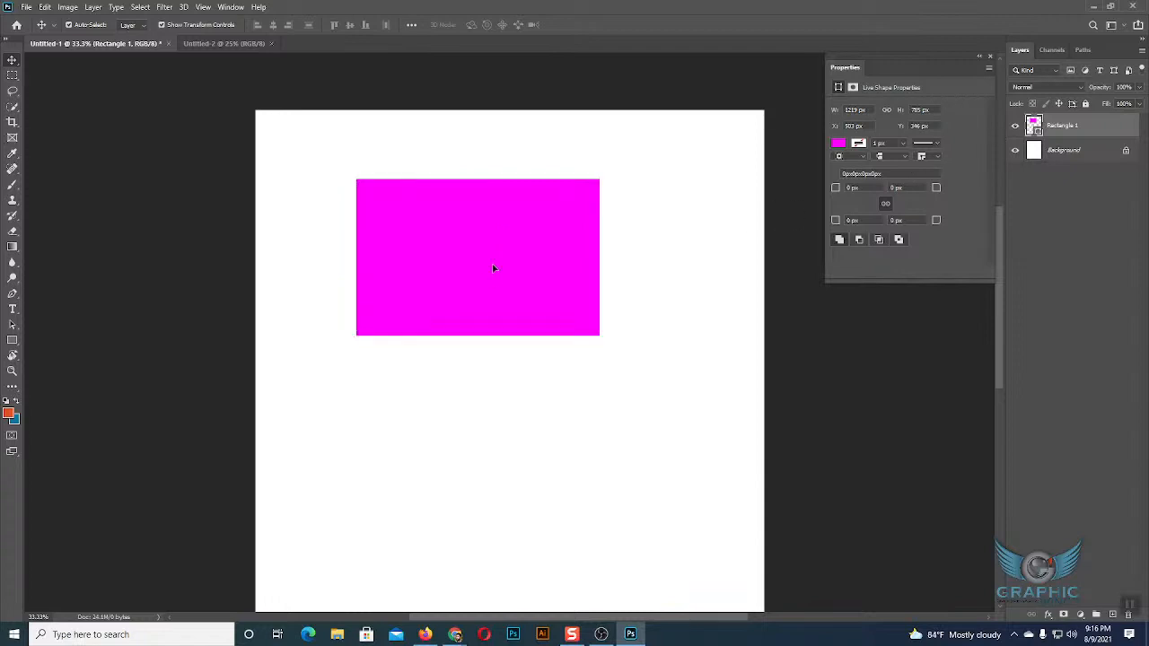
pyautogui.hotkey('ctrl', 'c')
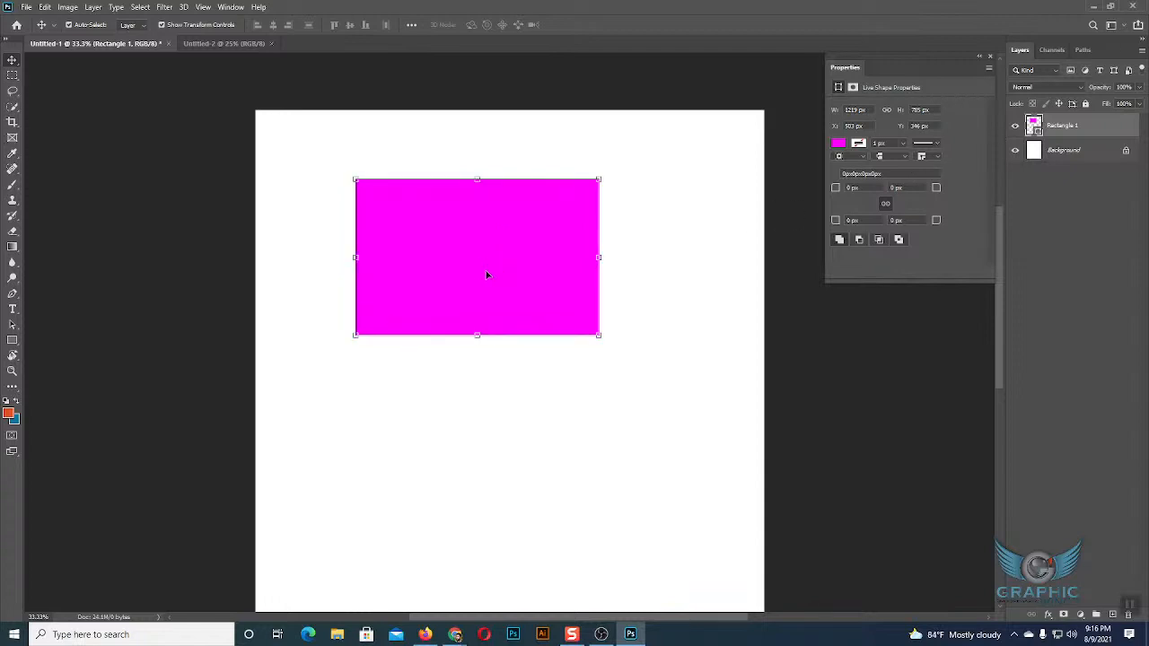
pyautogui.click(251, 44)
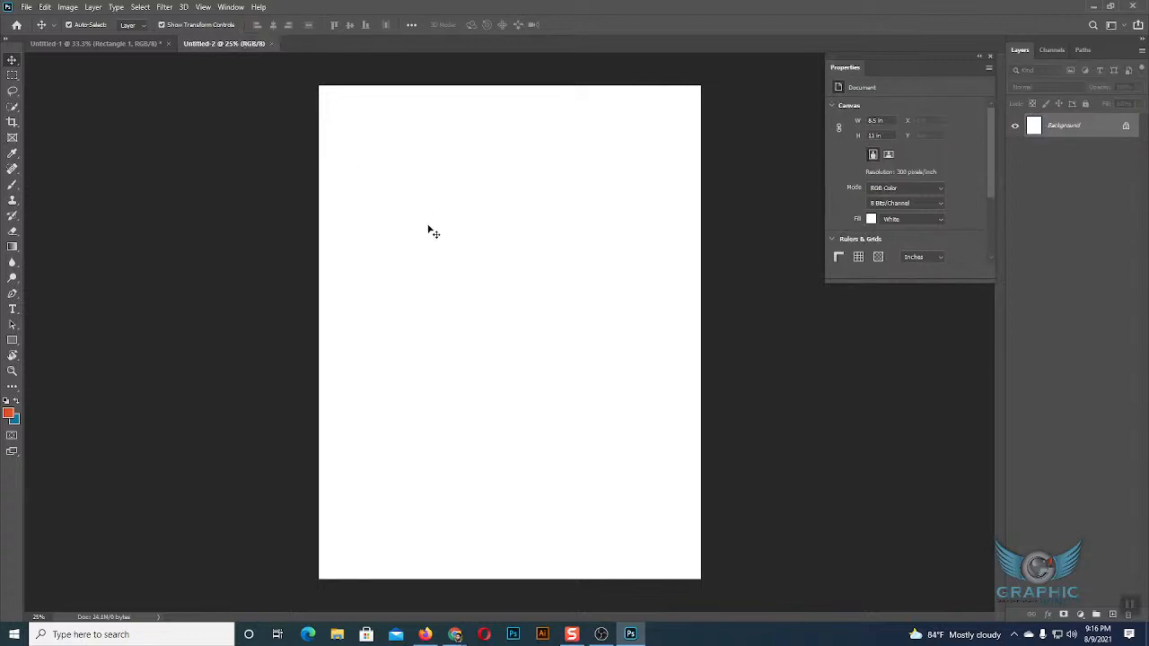
pyautogui.hotkey('ctrl', 'v')
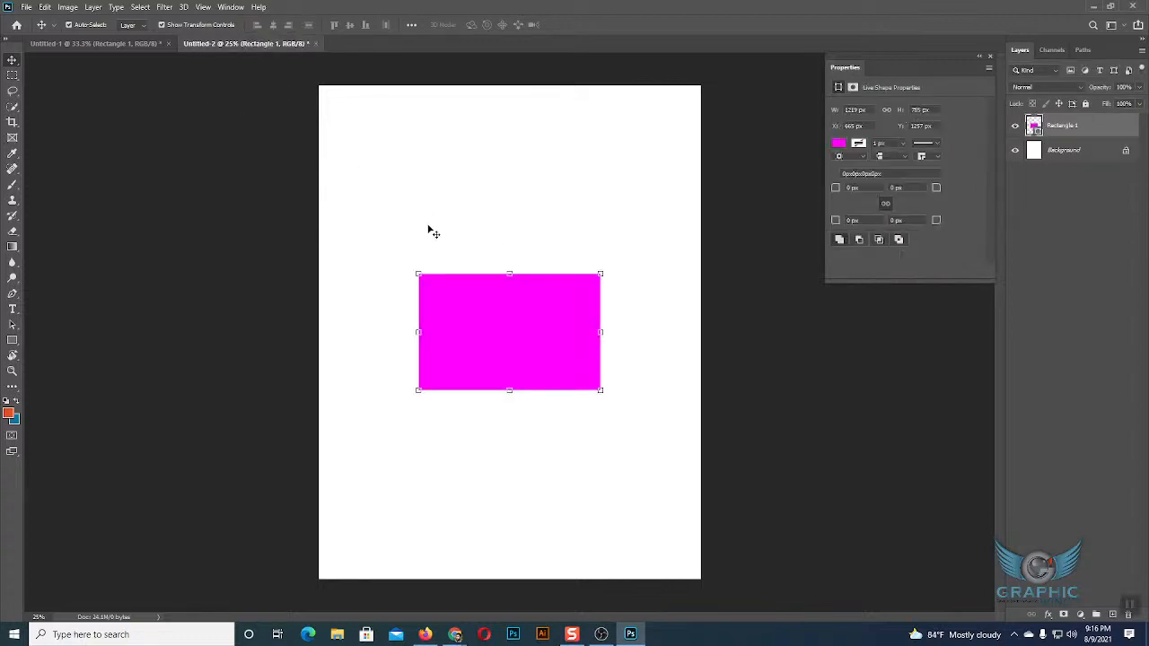
pyautogui.moveTo(531, 328); pyautogui.dragTo(519, 263)
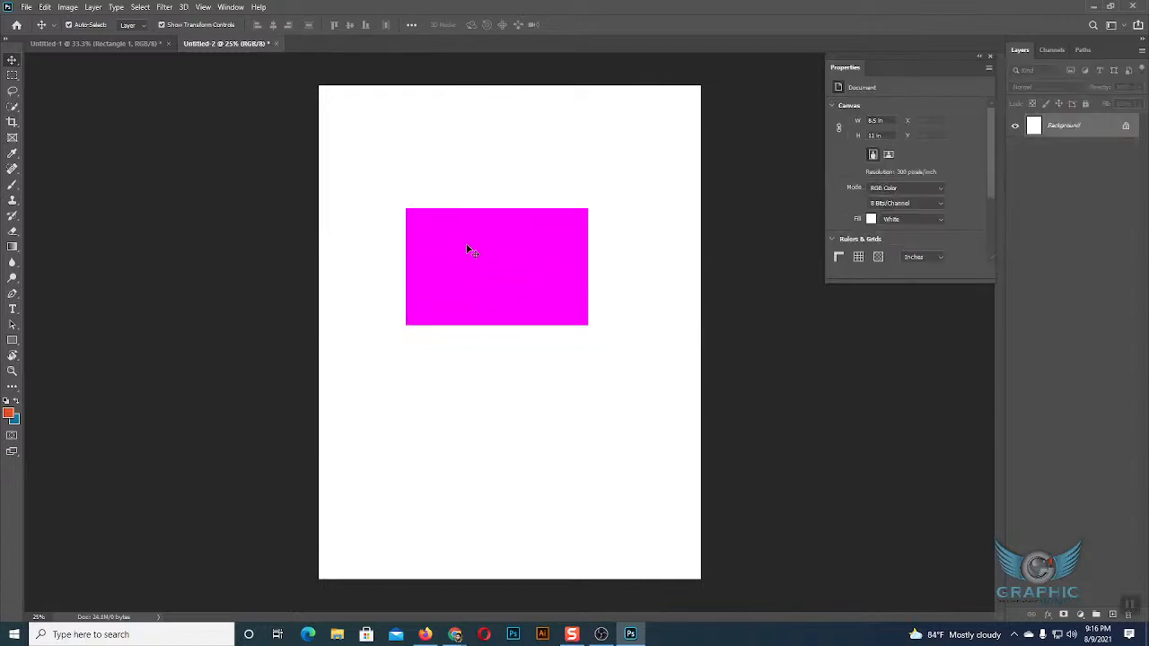
pyautogui.press('Delete')
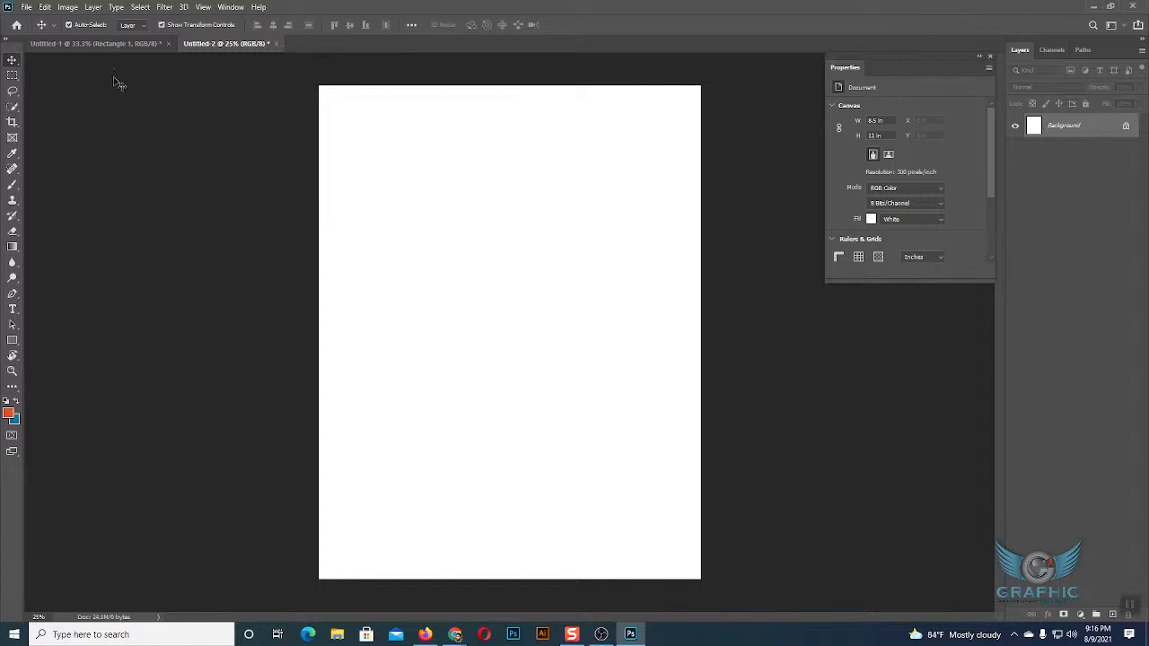
# Place two evenly spaced copies of the magenta rectangle straight below the original in Untitled-1, the lowest at Y about 2170 px.
pyautogui.click(101, 43)
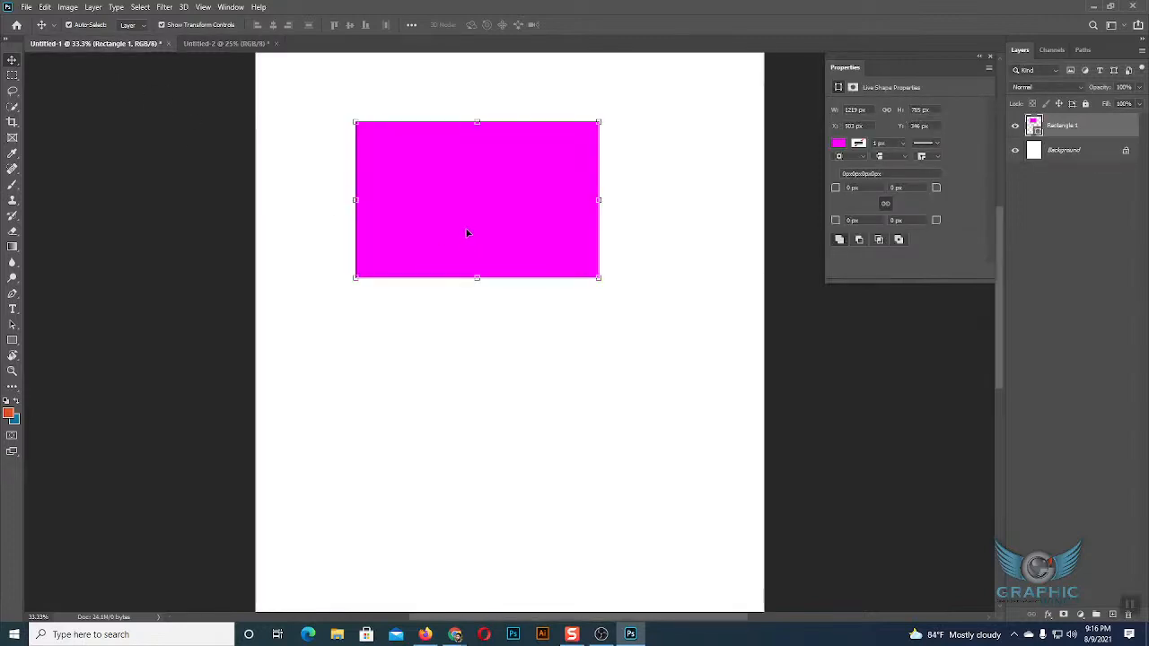
pyautogui.click(229, 43)
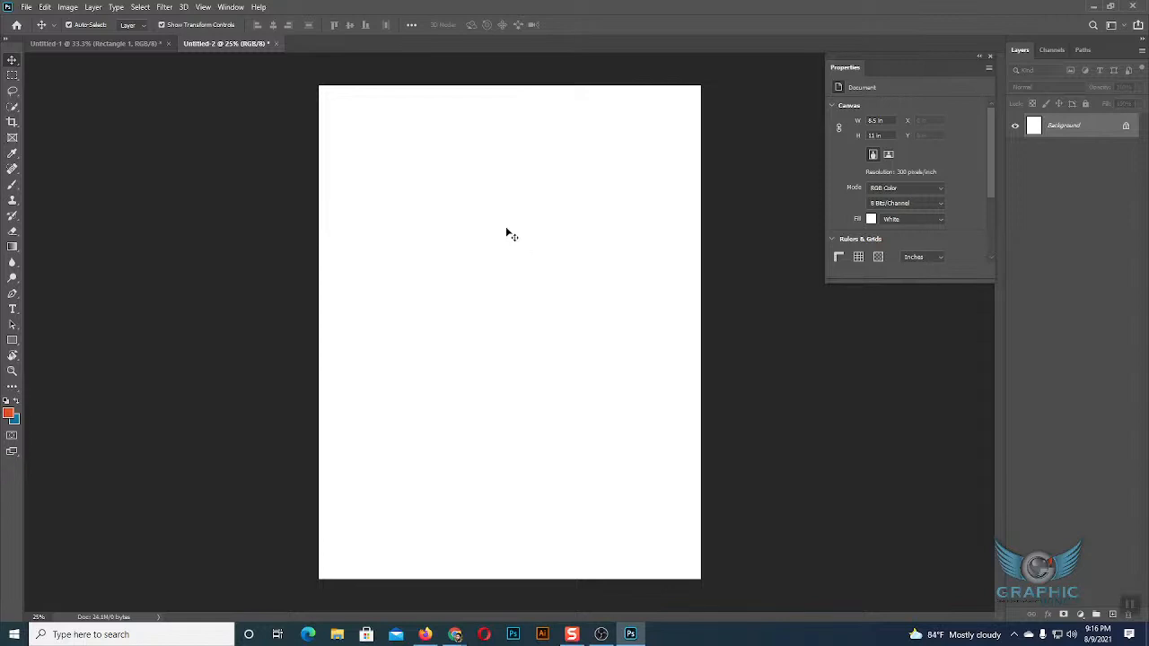
pyautogui.click(134, 45)
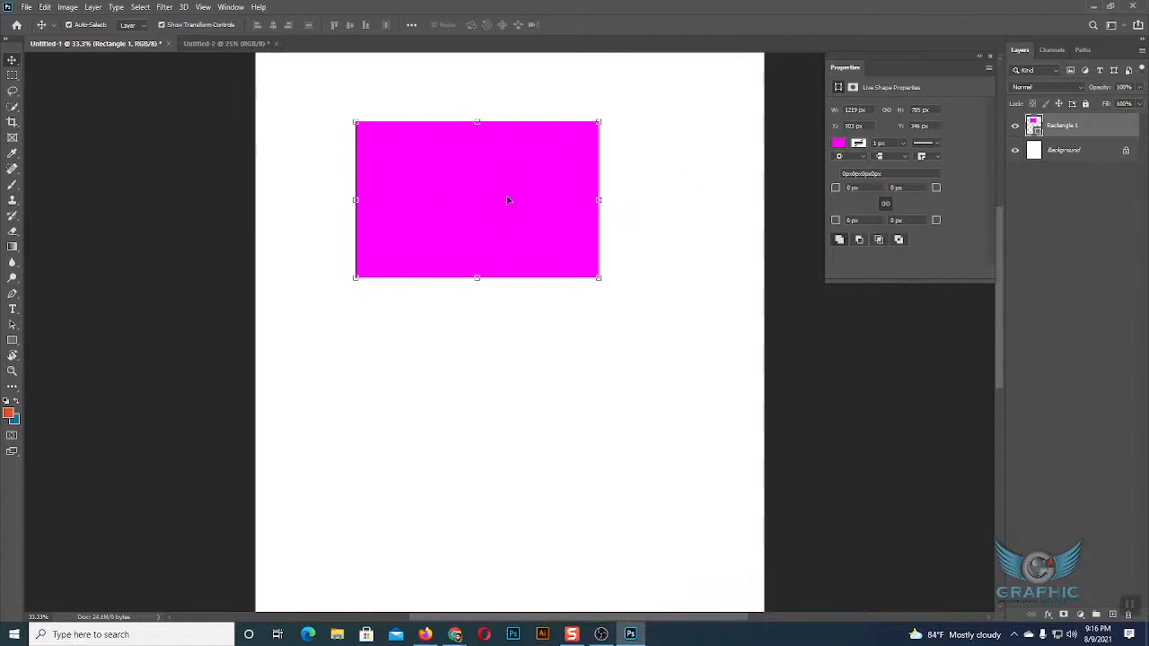
pyautogui.moveTo(505, 202); pyautogui.dragTo(509, 579)
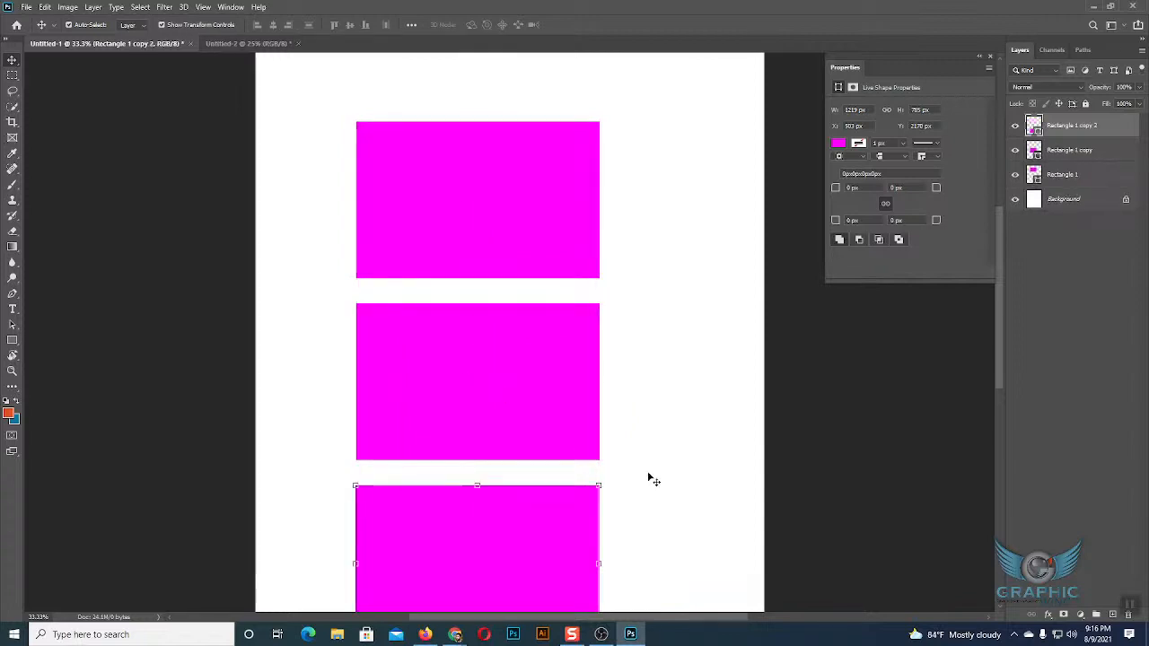
pyautogui.scroll(-2, 653, 481)
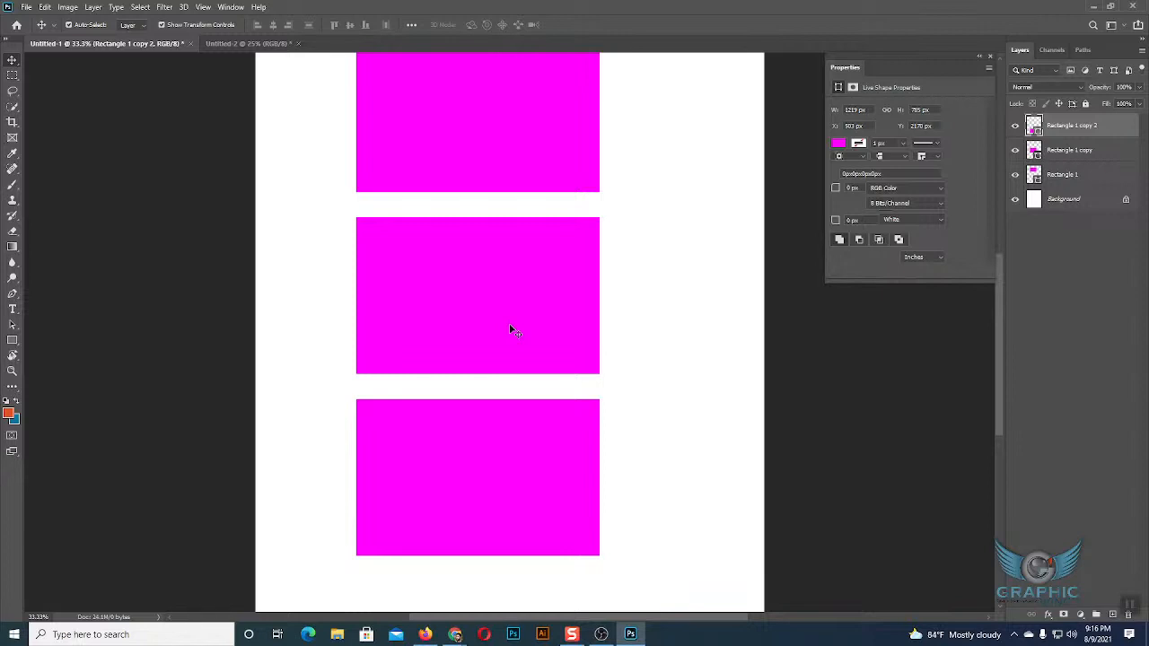
# Carry all three selected rectangles from Untitled-1 over to Untitled-2 as copies, and undo the transfer.
pyautogui.hotkey('ctrl', 'alt', 'a')
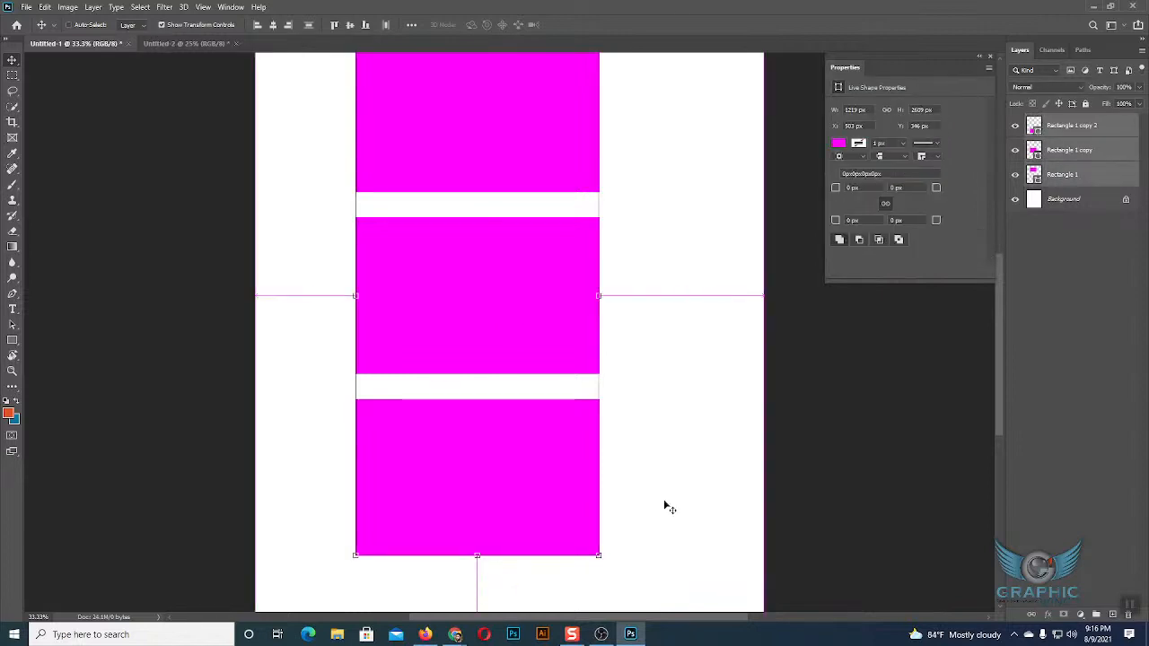
pyautogui.click(186, 43)
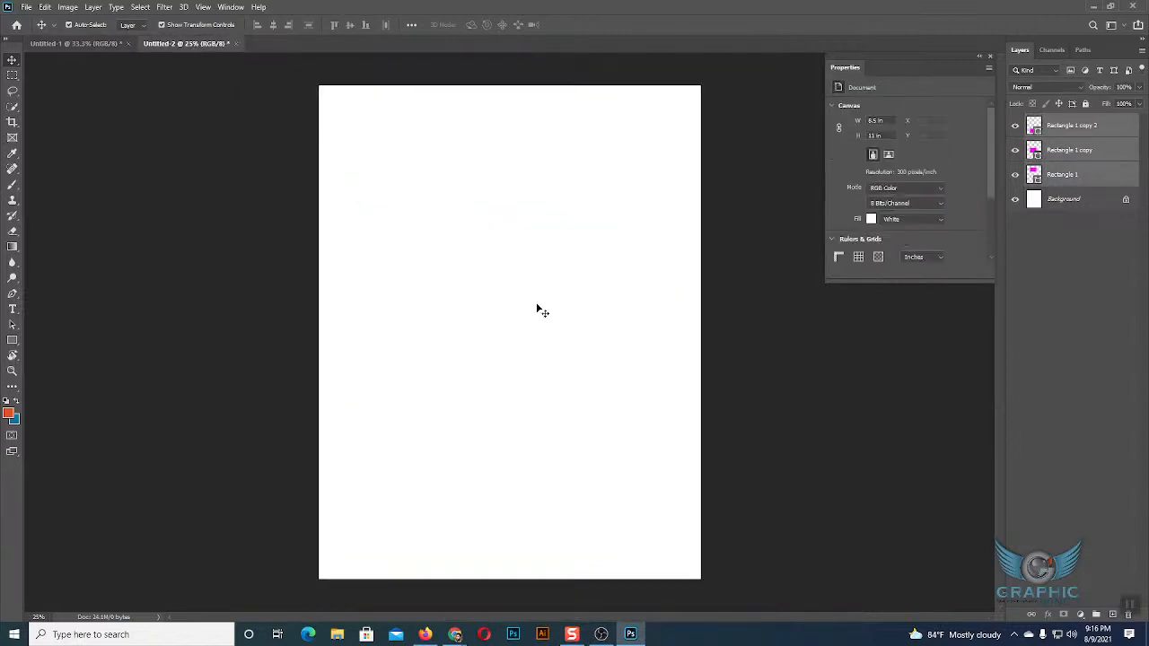
pyautogui.moveTo(542, 311); pyautogui.dragTo(536, 308)
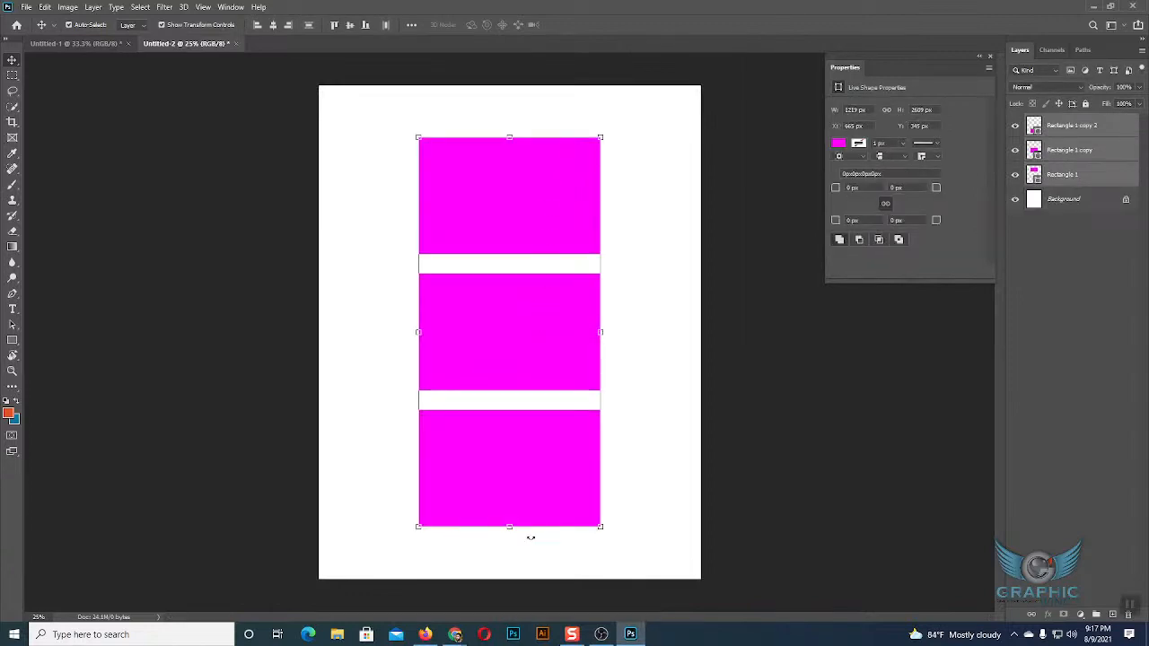
pyautogui.hotkey('ctrl', 'z')
pyautogui.hotkey('ctrl', 'z')
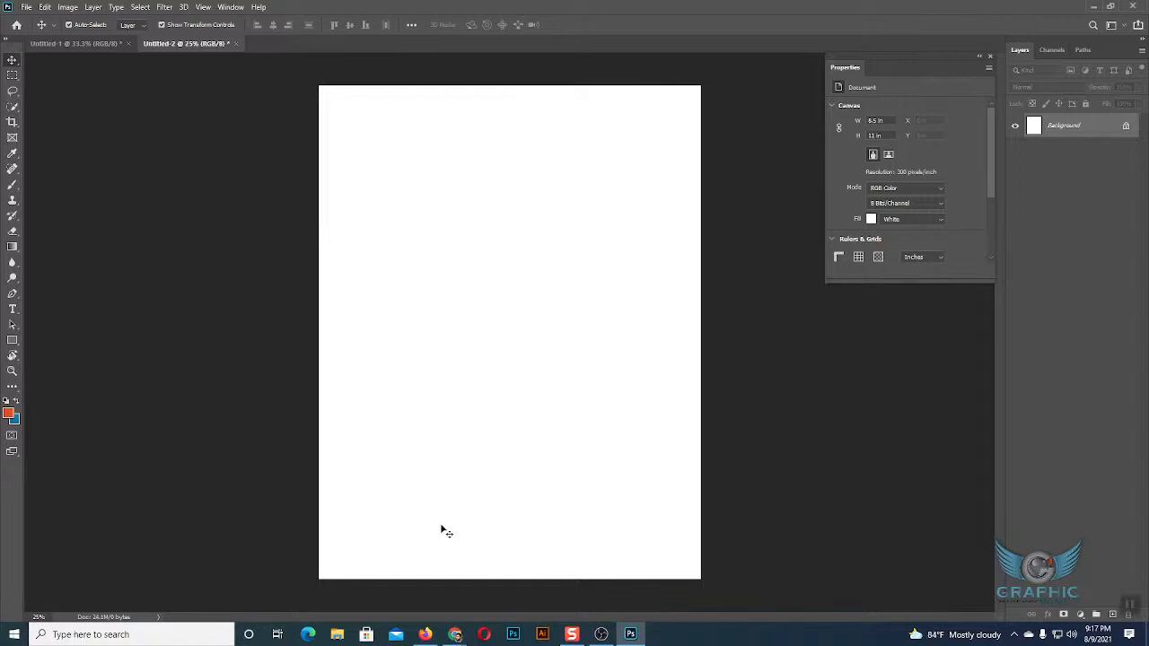
# Duplicate the three rectangle layers of Untitled-1 into Untitled-2 with the Duplicate Layers command.
pyautogui.click(63, 43)
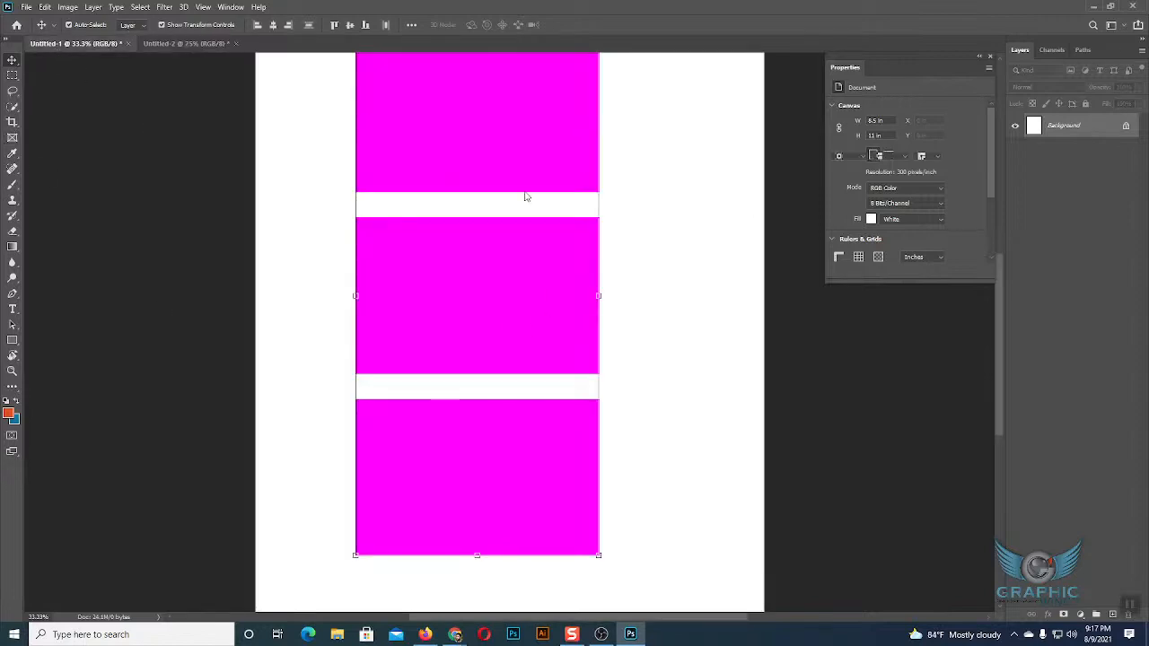
pyautogui.scroll(3, 706, 421)
pyautogui.click(704, 417)
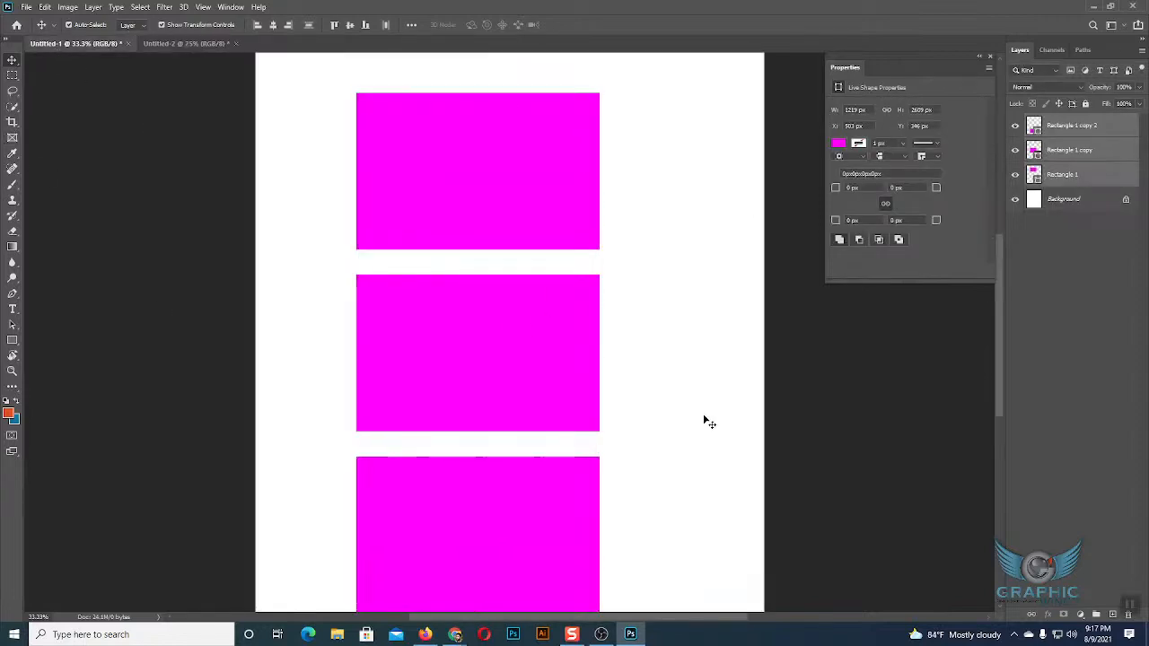
pyautogui.moveTo(315, 127); pyautogui.dragTo(620, 583)
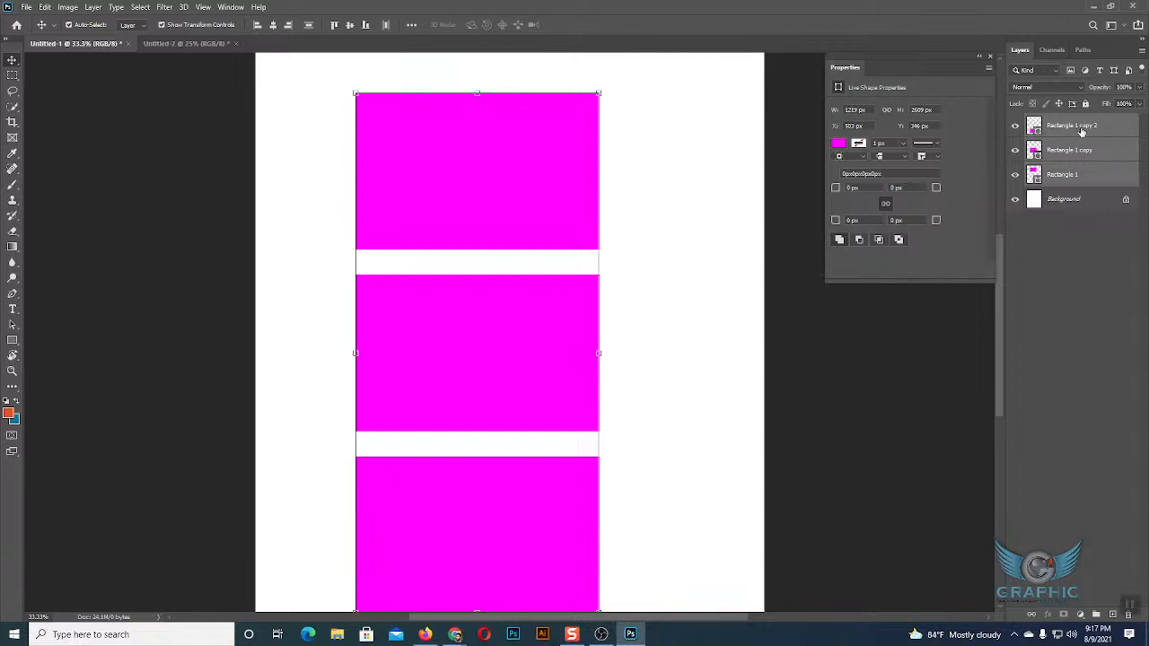
pyautogui.rightClick(1082, 132)
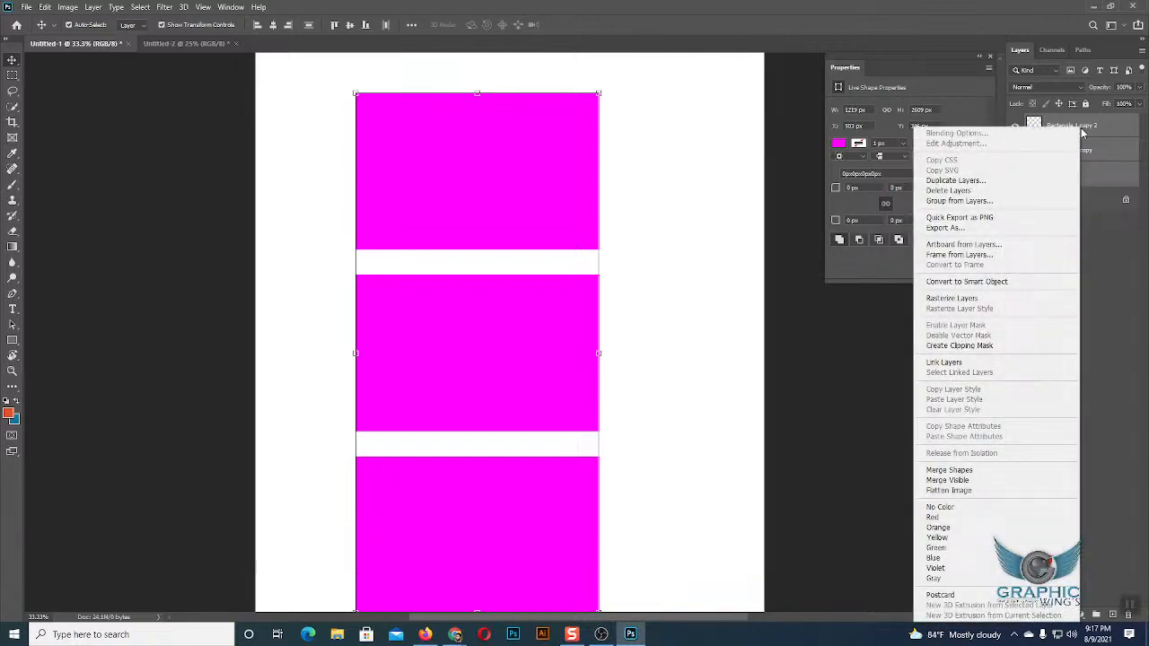
pyautogui.click(961, 182)
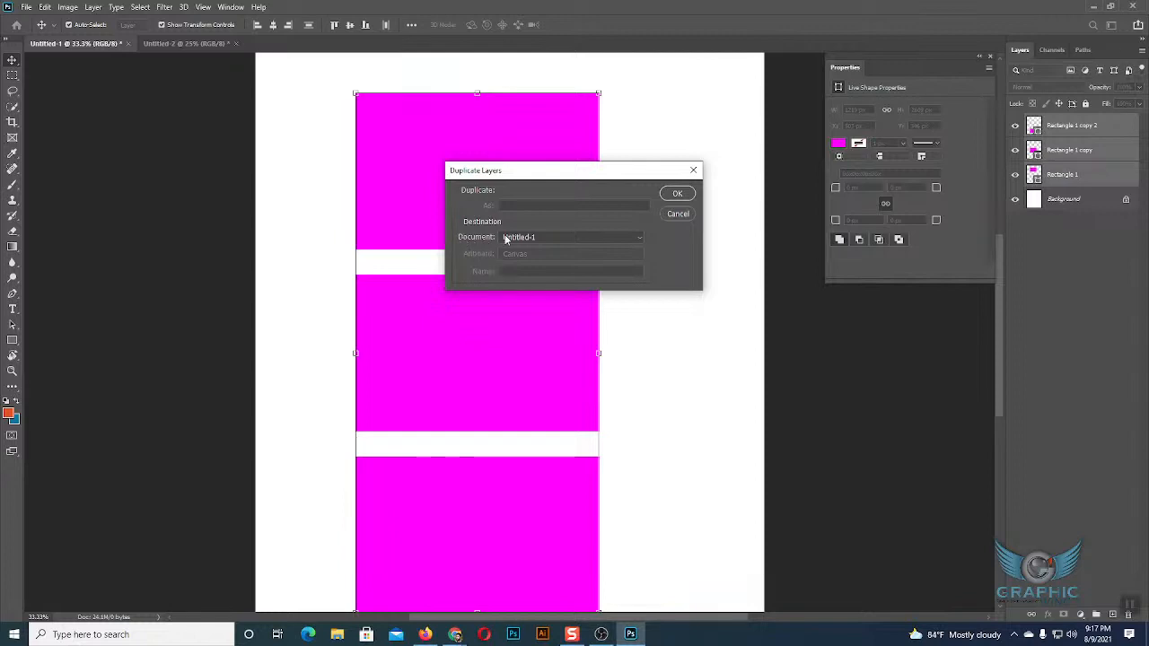
pyautogui.click(547, 237)
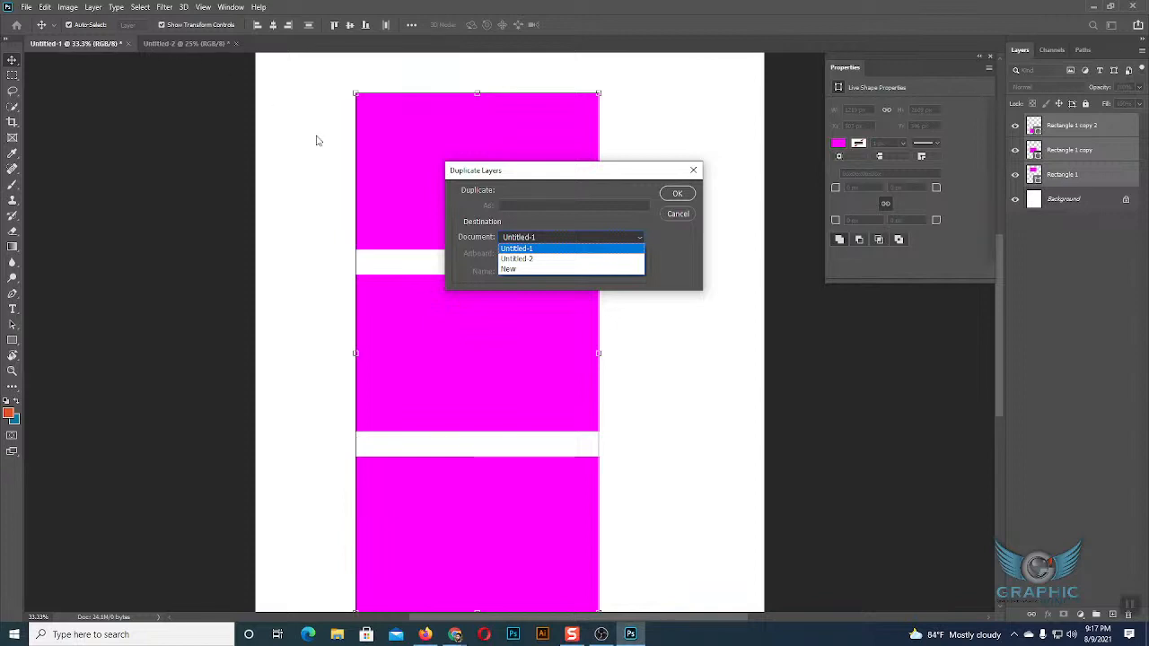
pyautogui.click(529, 259)
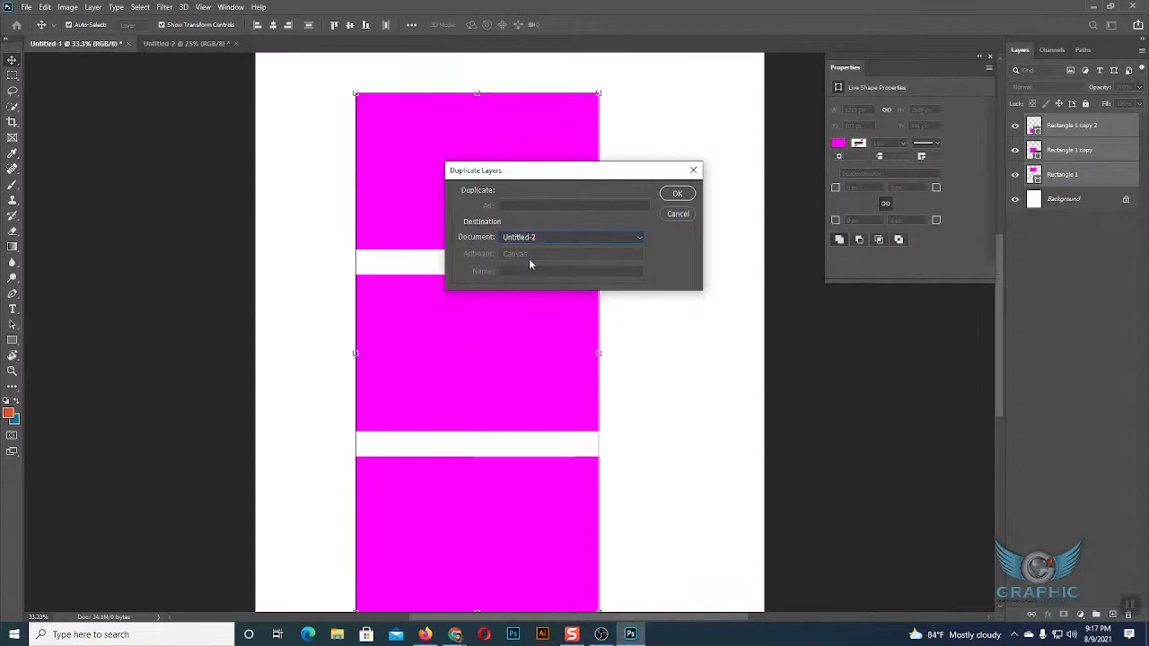
pyautogui.click(679, 194)
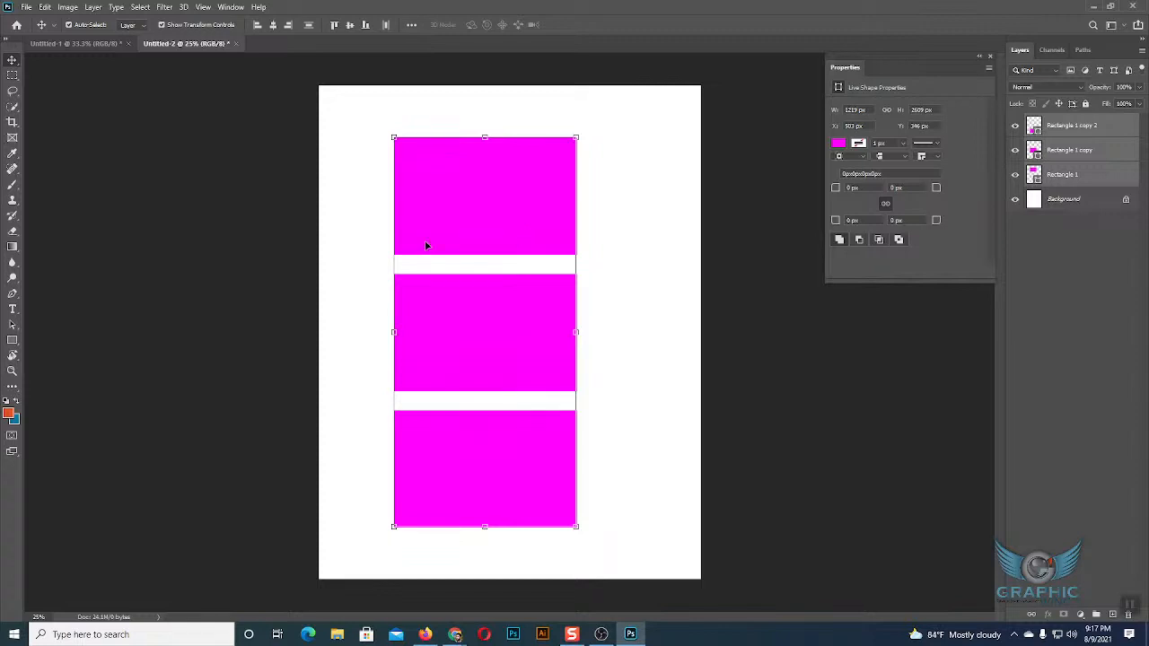
# Select all three rectangles in Untitled-1 and duplicate their layers within the same document using Duplicate Layers.
pyautogui.click(115, 45)
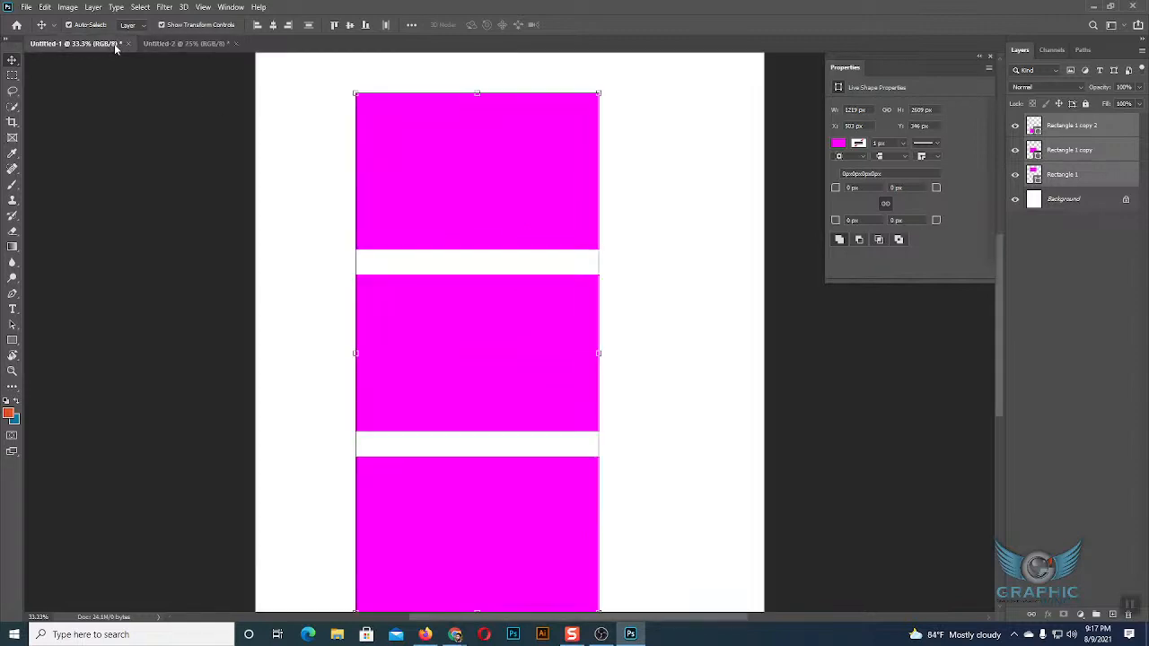
pyautogui.hotkey('ctrl', '-')
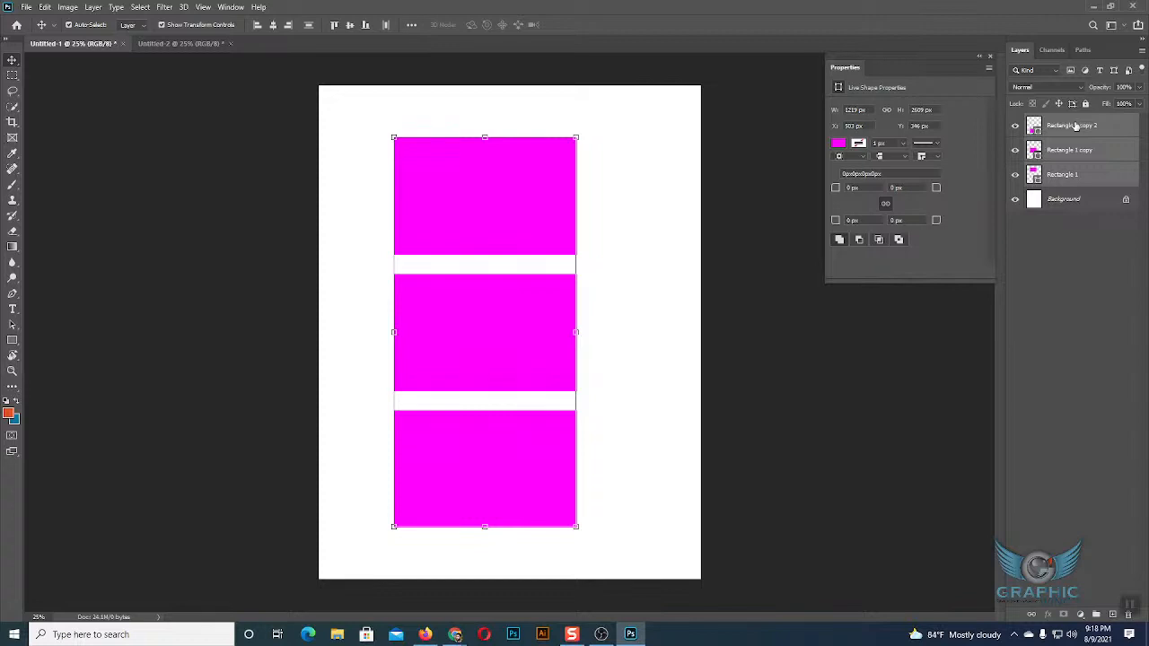
pyautogui.click(669, 334)
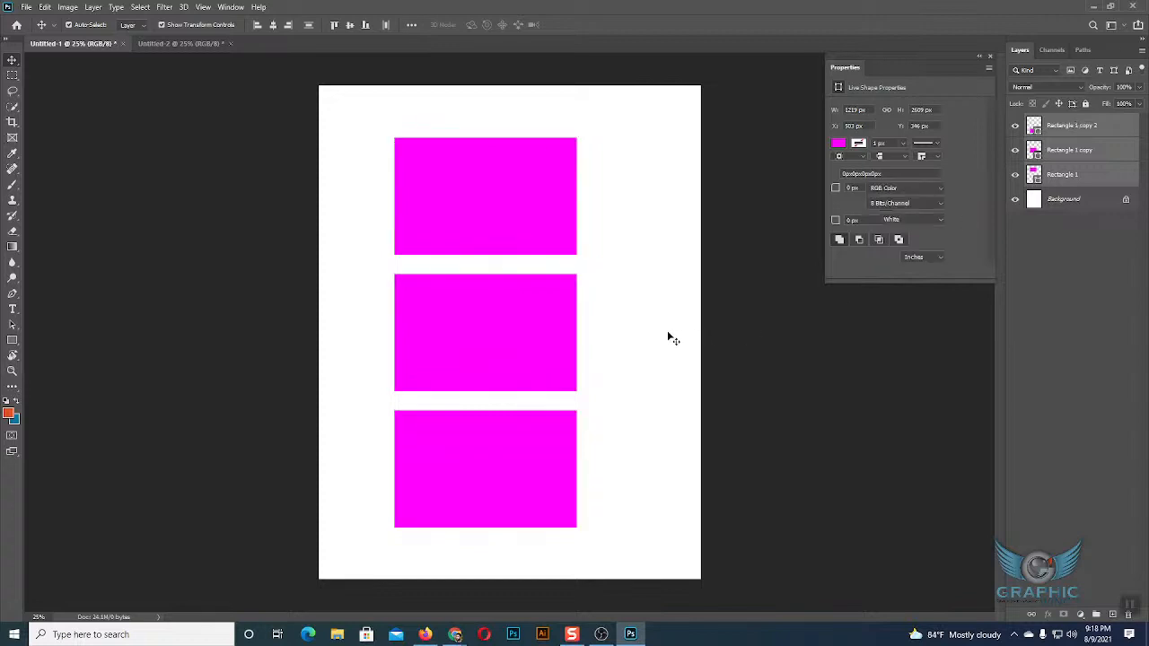
pyautogui.moveTo(372, 144); pyautogui.dragTo(582, 454)
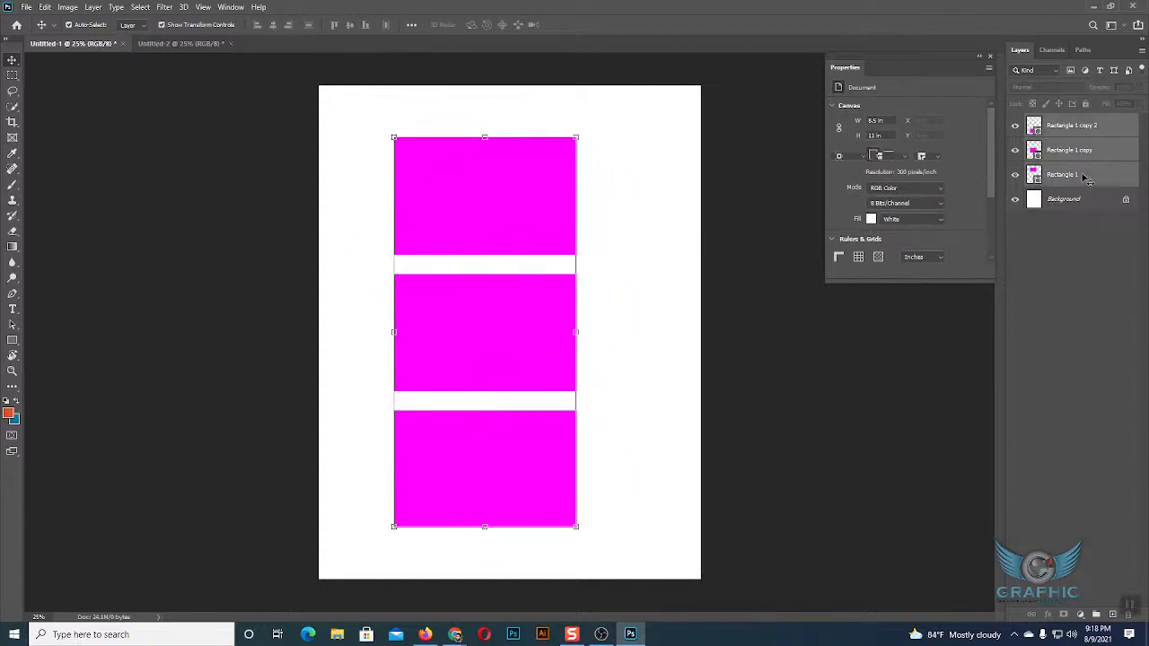
pyautogui.rightClick(1068, 132)
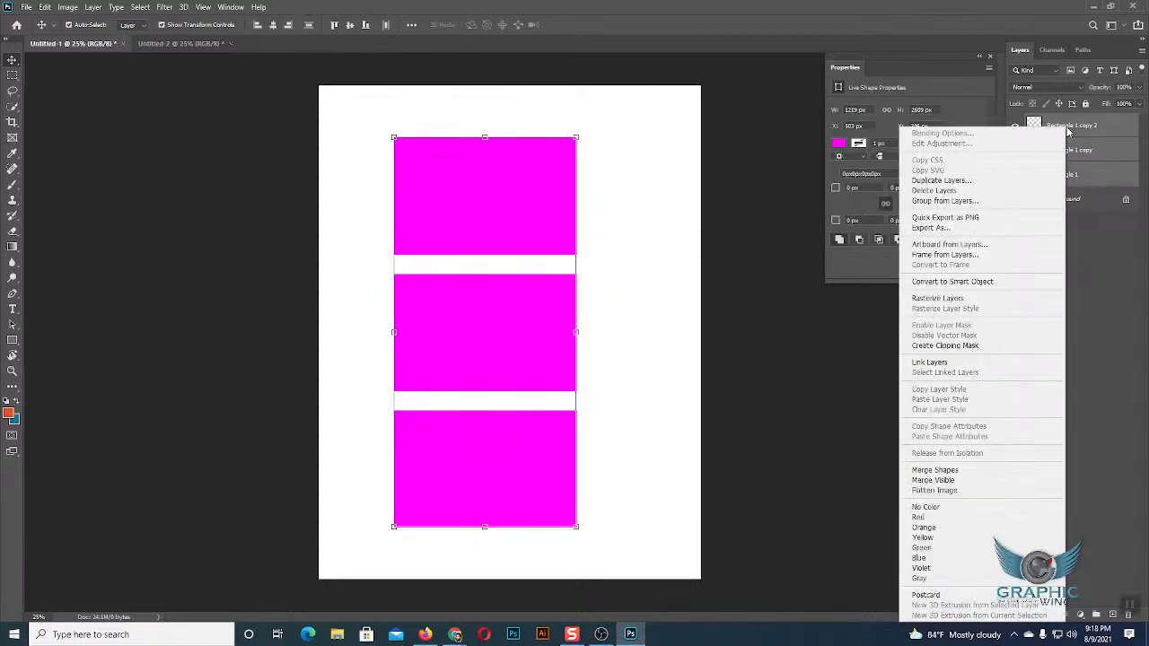
pyautogui.click(934, 182)
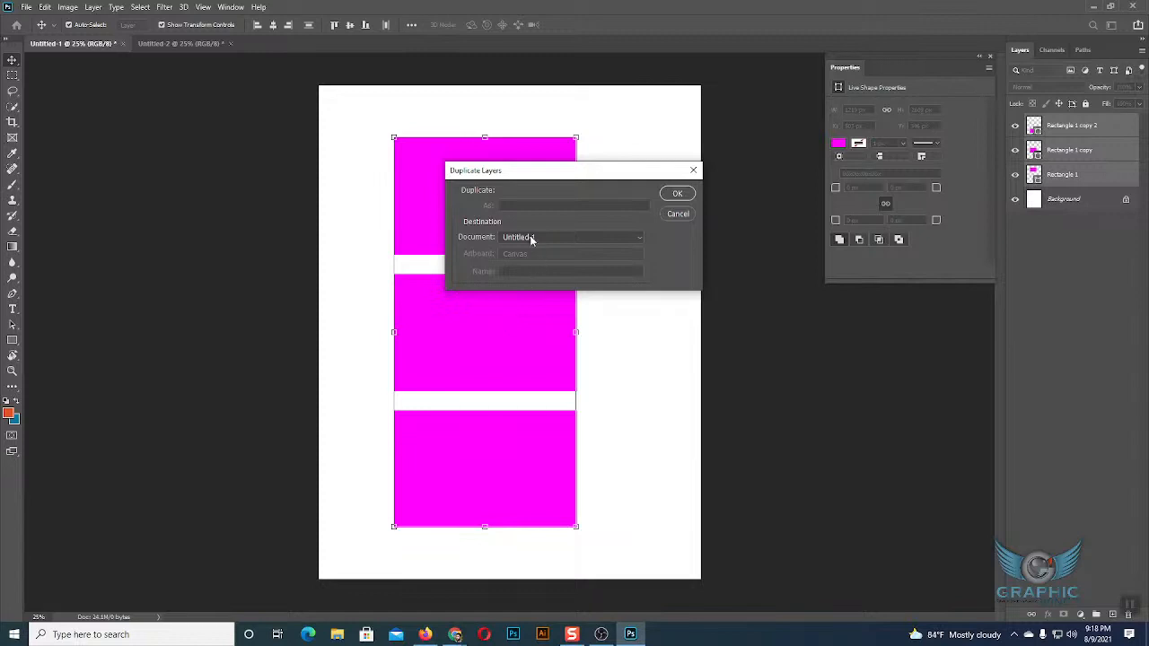
pyautogui.click(678, 194)
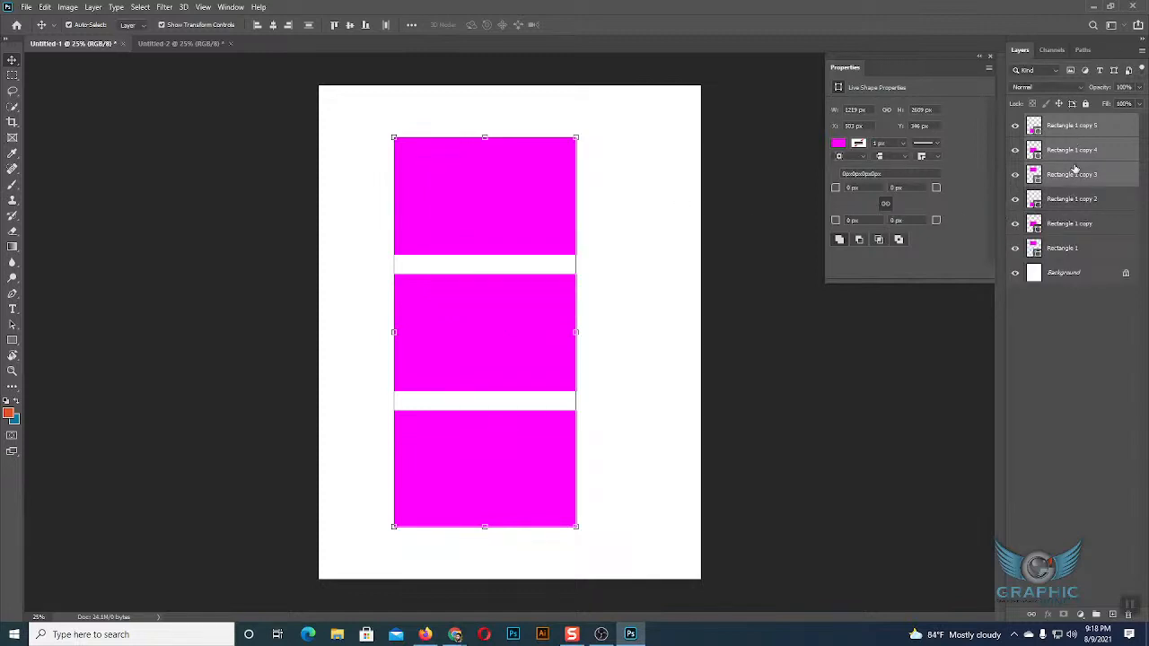
# Move the three duplicated rectangles to the right of the originals, at X about 1789 px, and delete the duplicates.
pyautogui.moveTo(549, 223); pyautogui.dragTo(762, 218)
pyautogui.moveTo(662, 232); pyautogui.dragTo(646, 236)
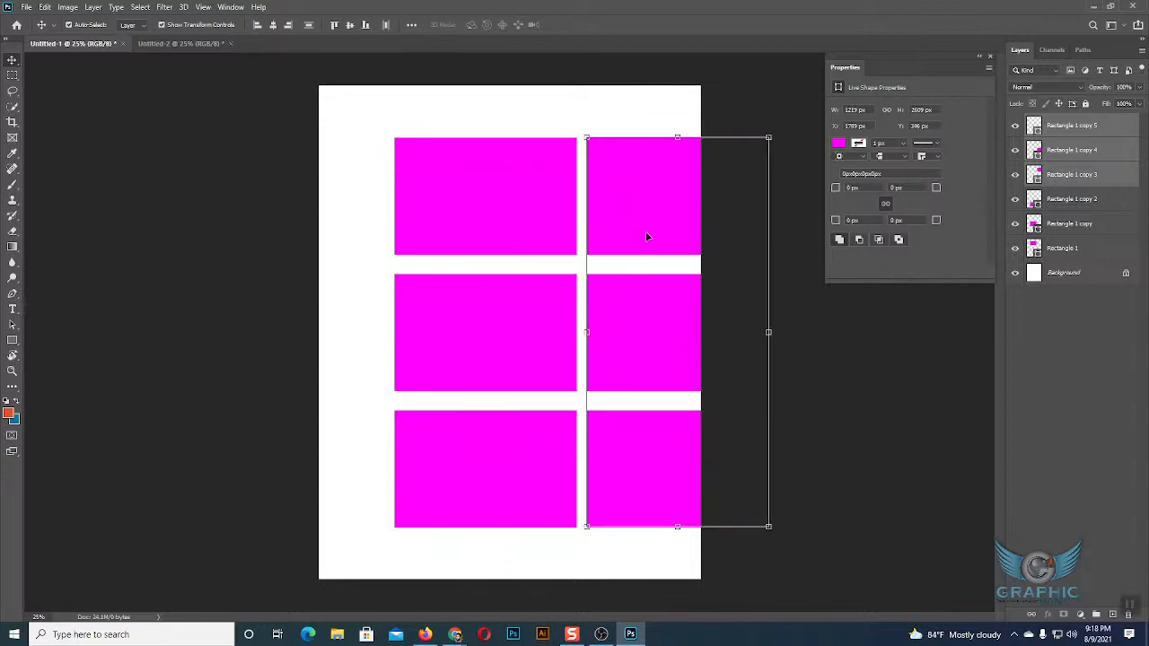
pyautogui.press('Delete')
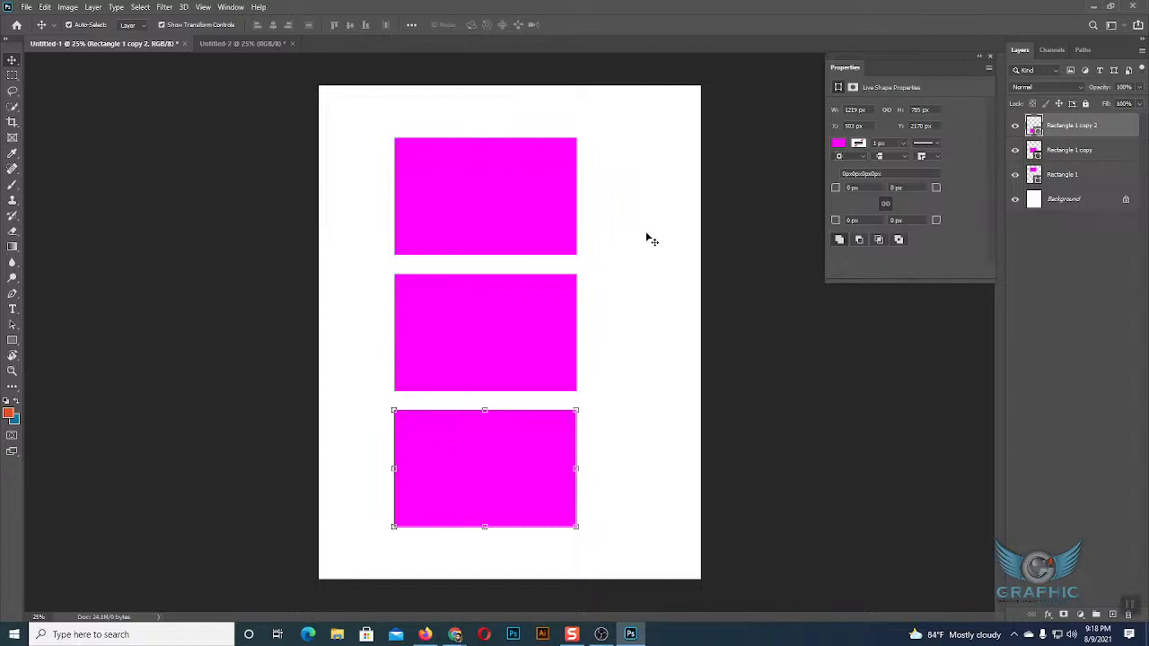
pyautogui.click(652, 241)
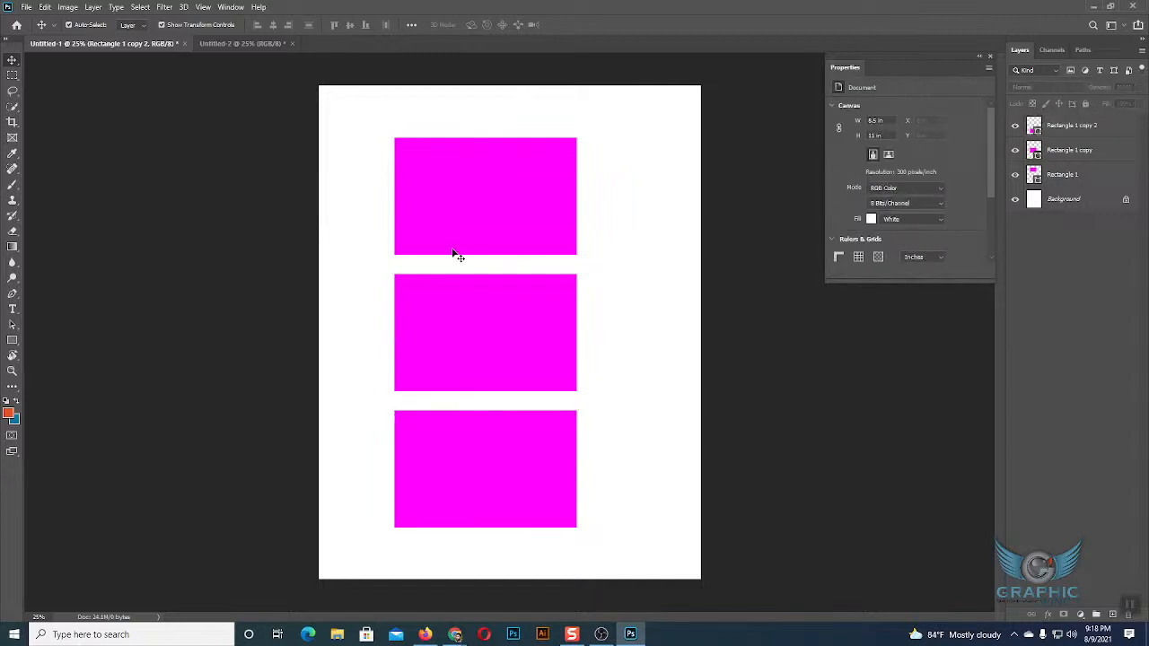
# Duplicate the three rectangle layers of Untitled-2 into a new document with the Duplicate Layers command.
pyautogui.click(485, 203)
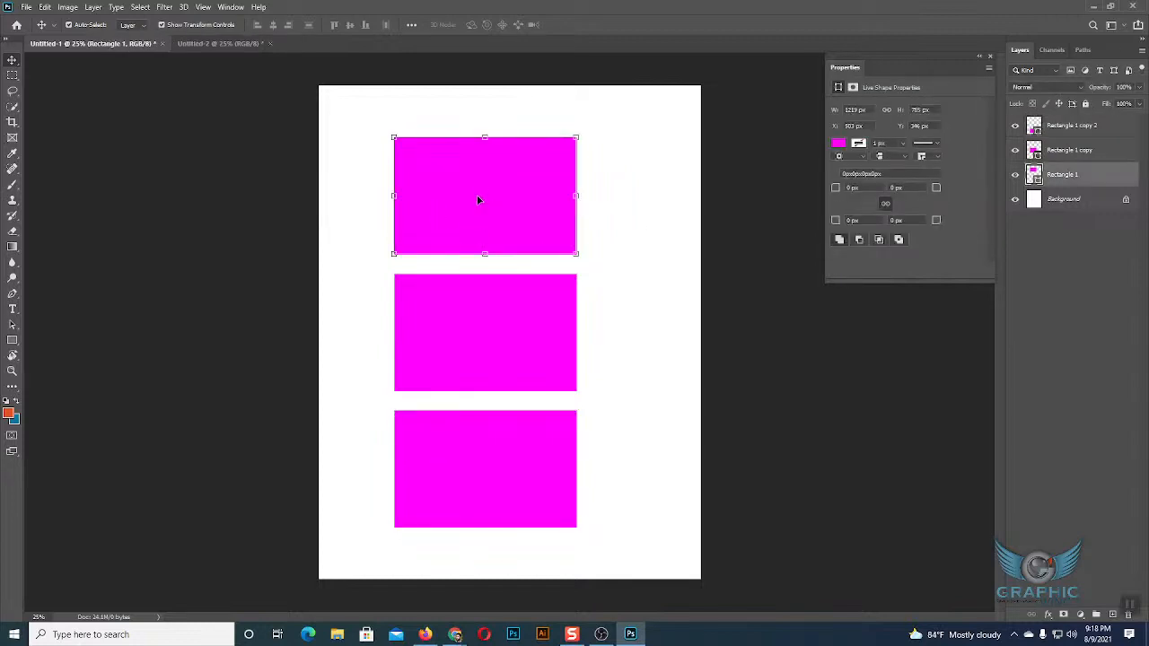
pyautogui.click(241, 43)
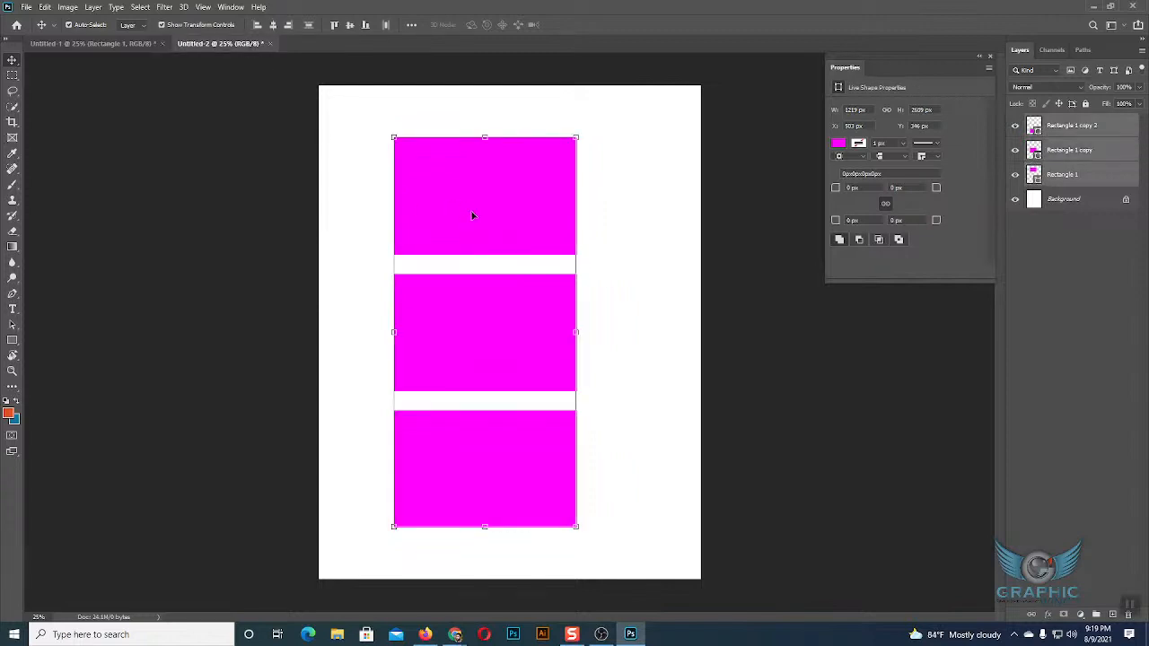
pyautogui.rightClick(1054, 128)
pyautogui.click(1032, 180)
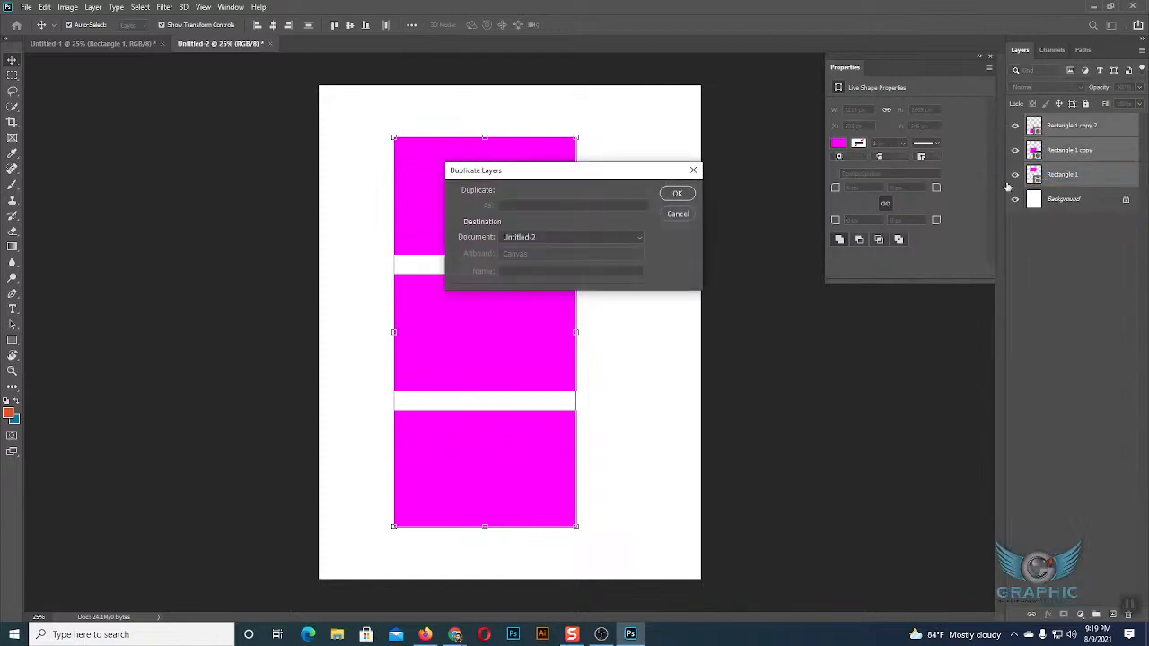
pyautogui.click(584, 238)
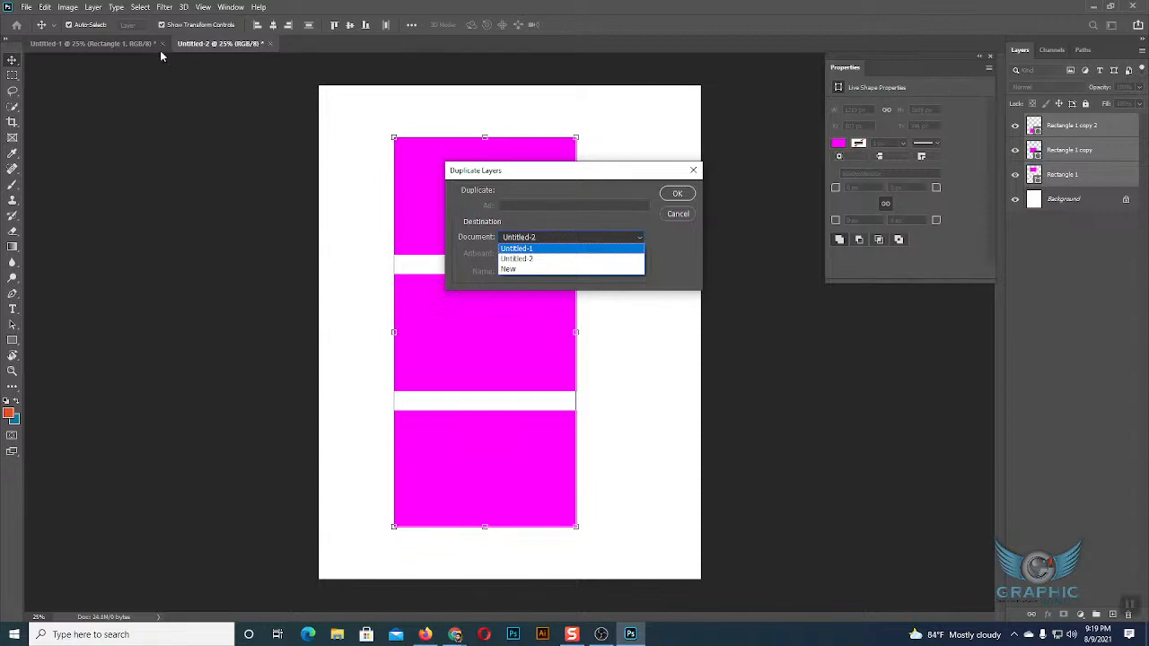
pyautogui.click(527, 271)
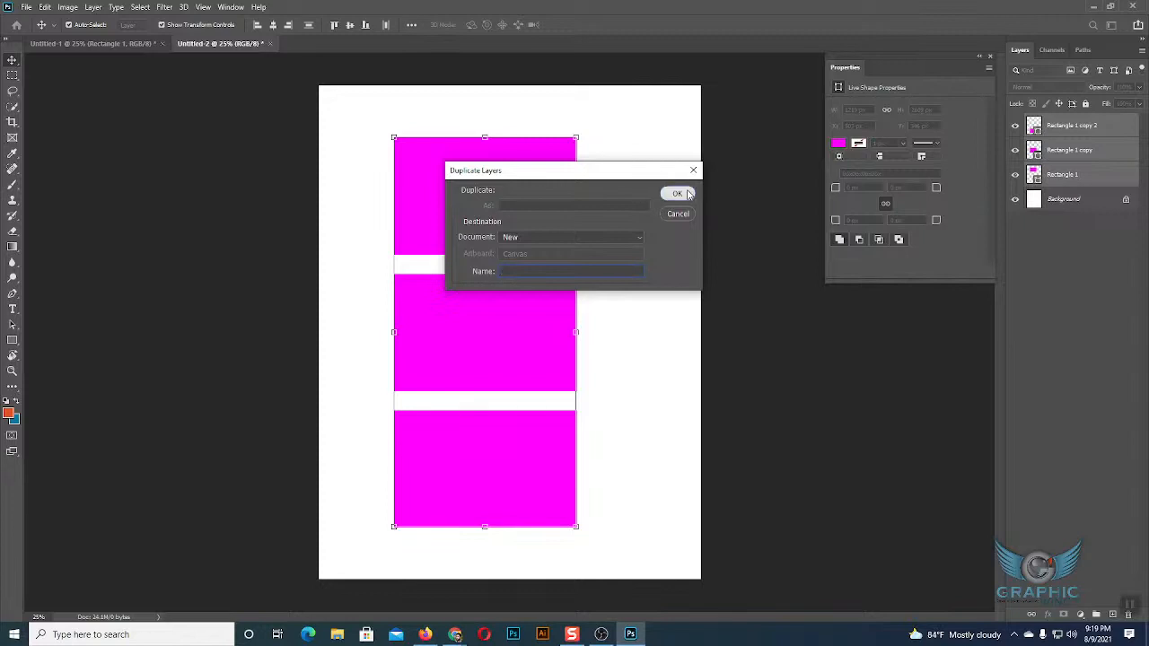
pyautogui.click(689, 194)
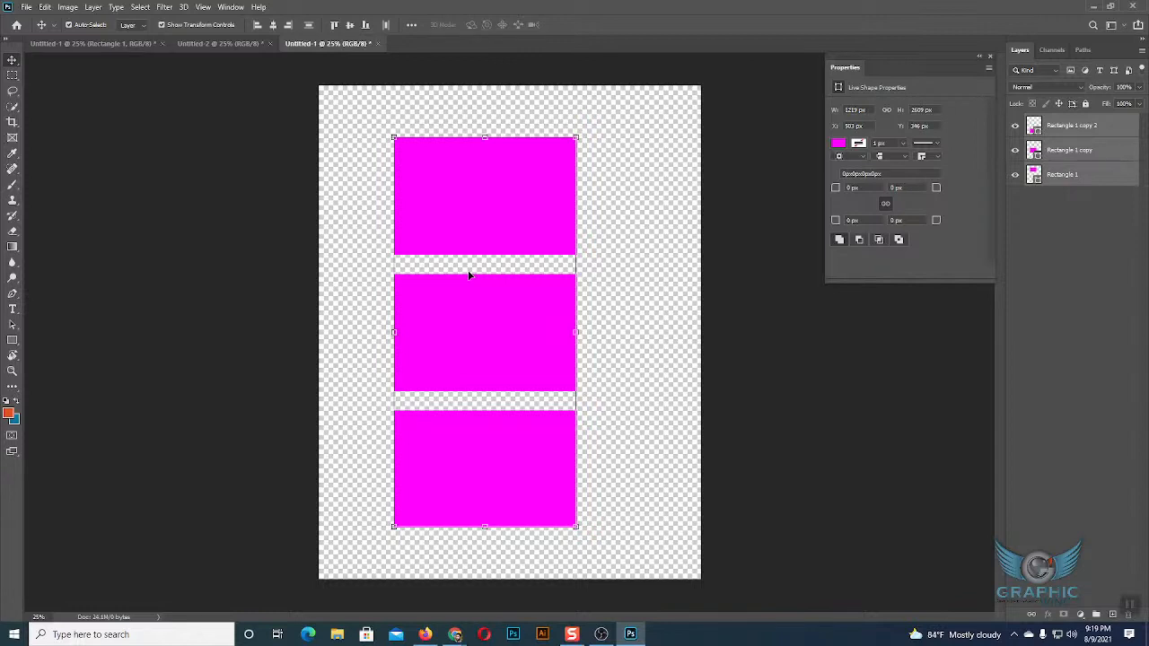
# Compare the layers and background of the newly created document with Untitled-2, checking which layer each rectangle belongs to.
pyautogui.click(221, 42)
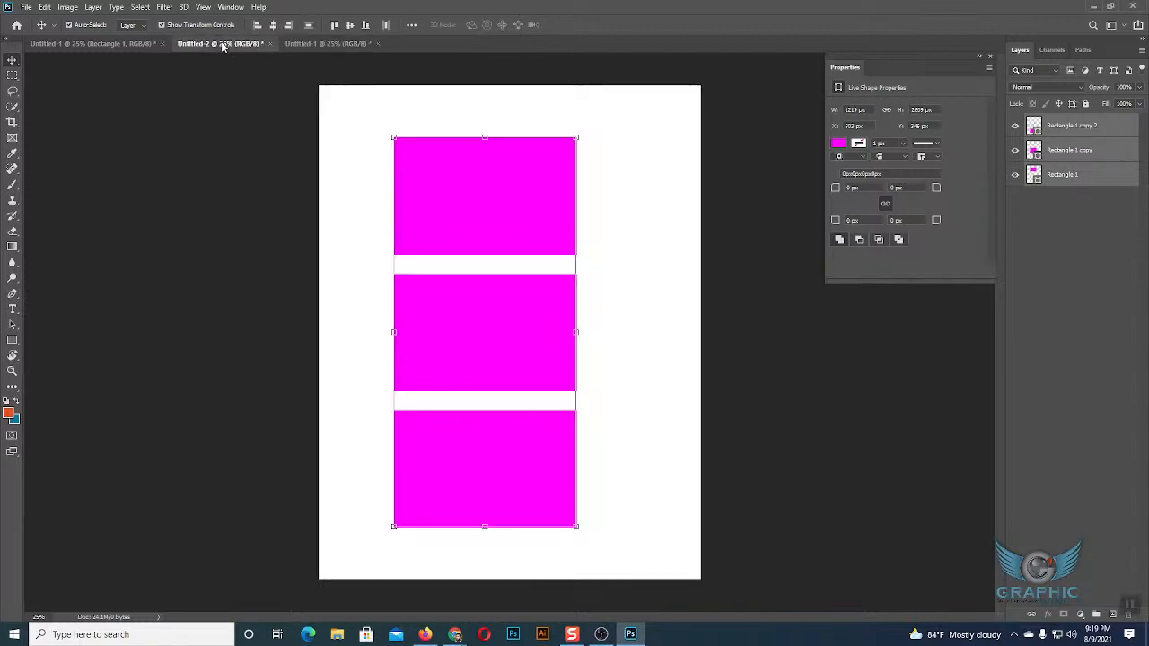
pyautogui.click(316, 44)
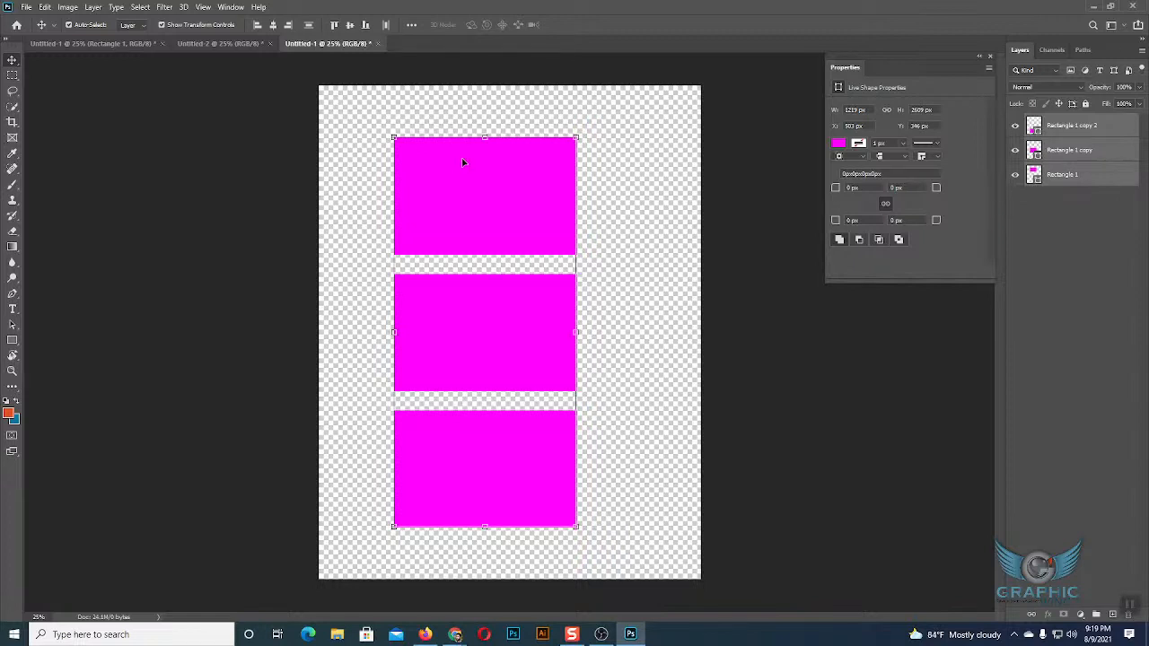
pyautogui.click(794, 246)
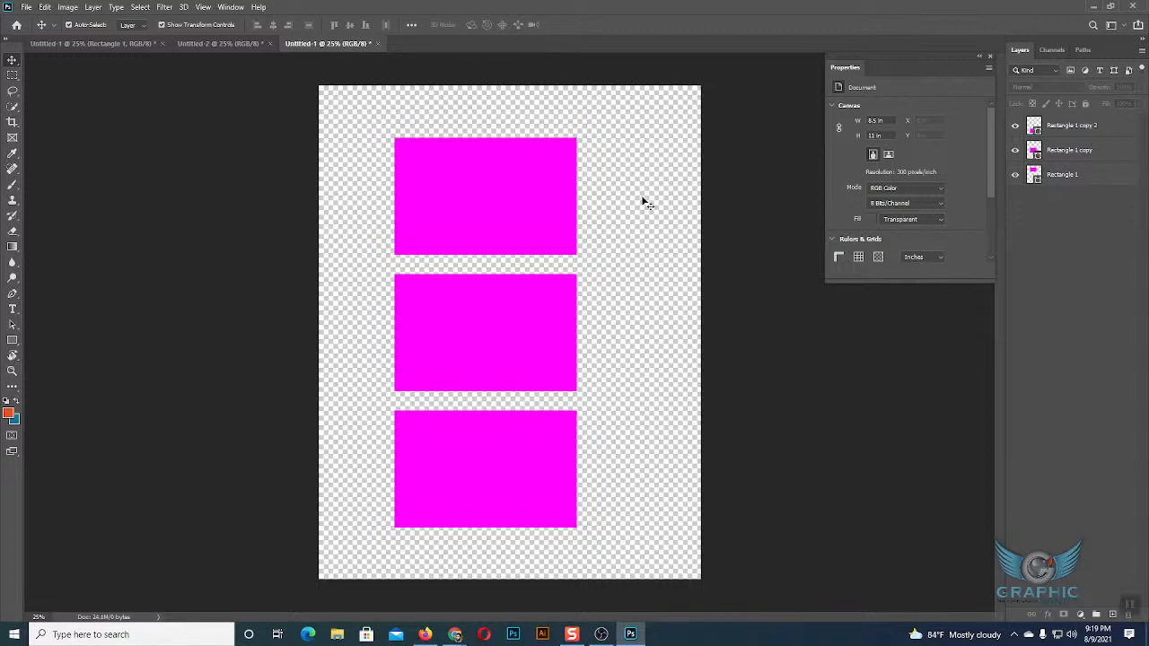
pyautogui.click(249, 43)
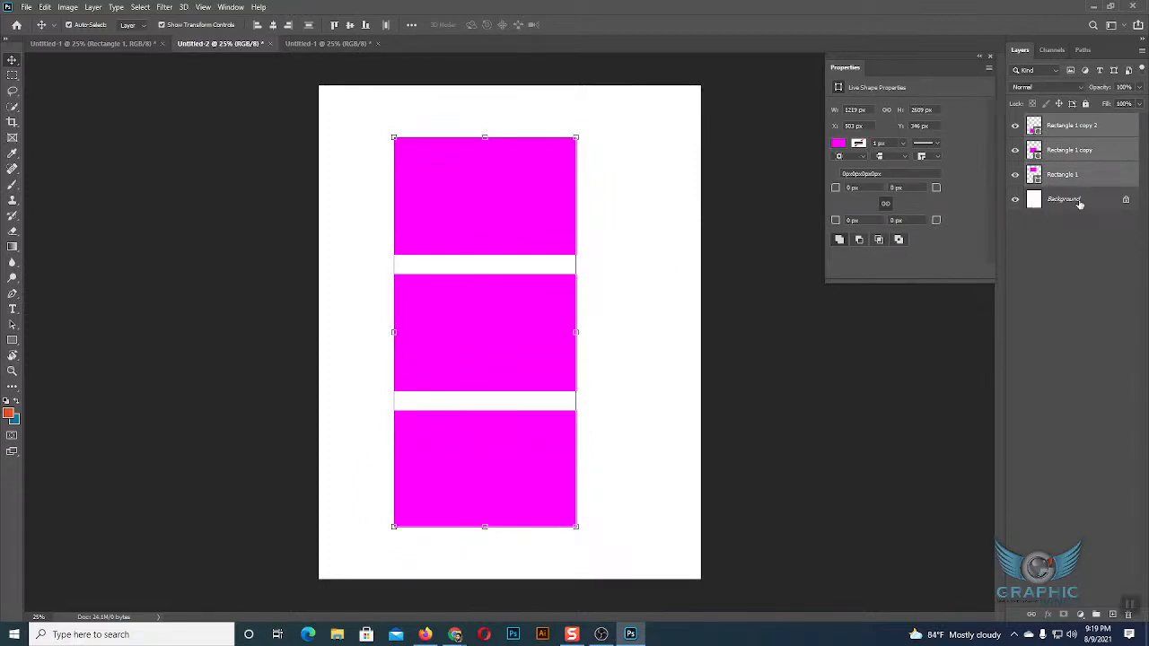
pyautogui.click(359, 43)
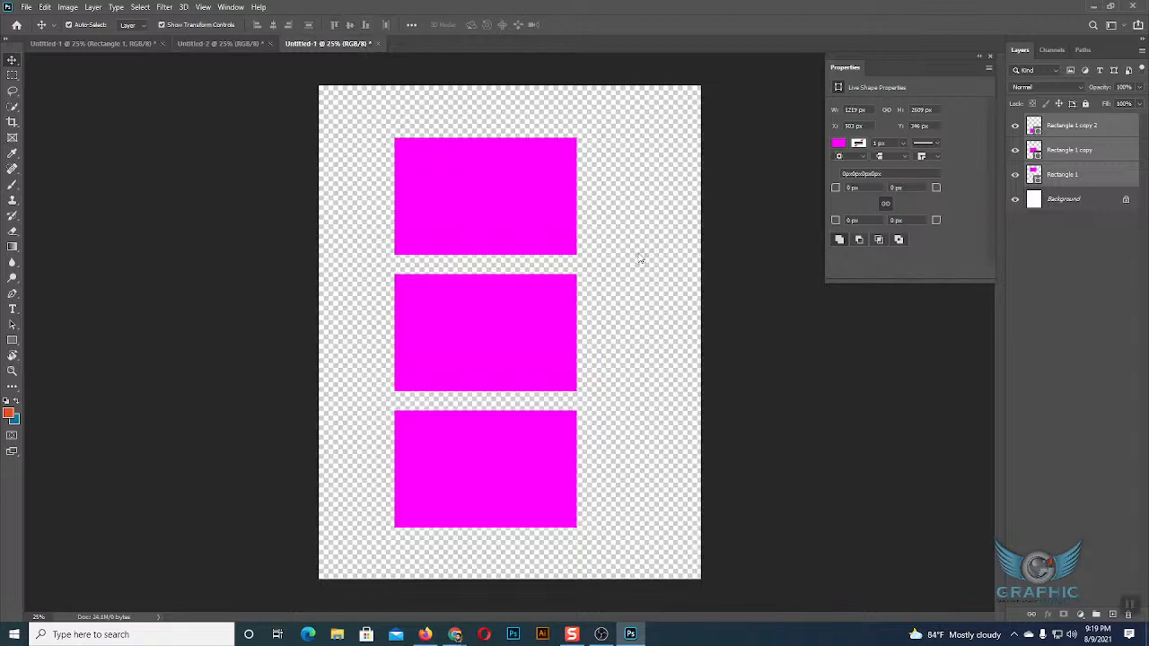
pyautogui.click(651, 267)
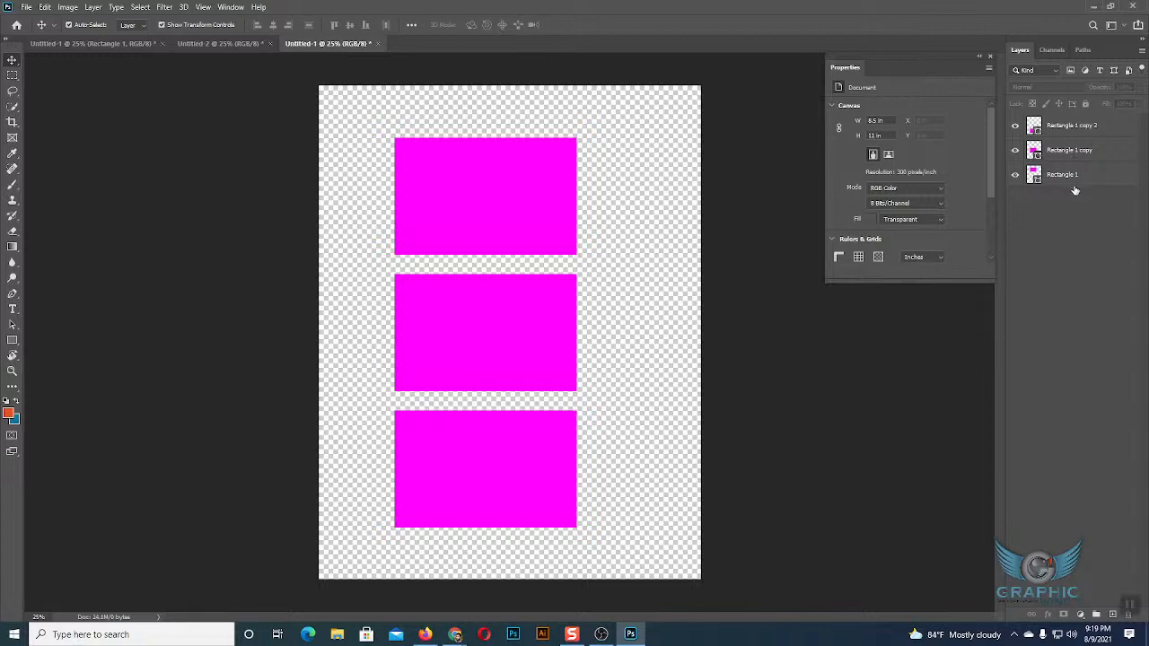
pyautogui.click(531, 174)
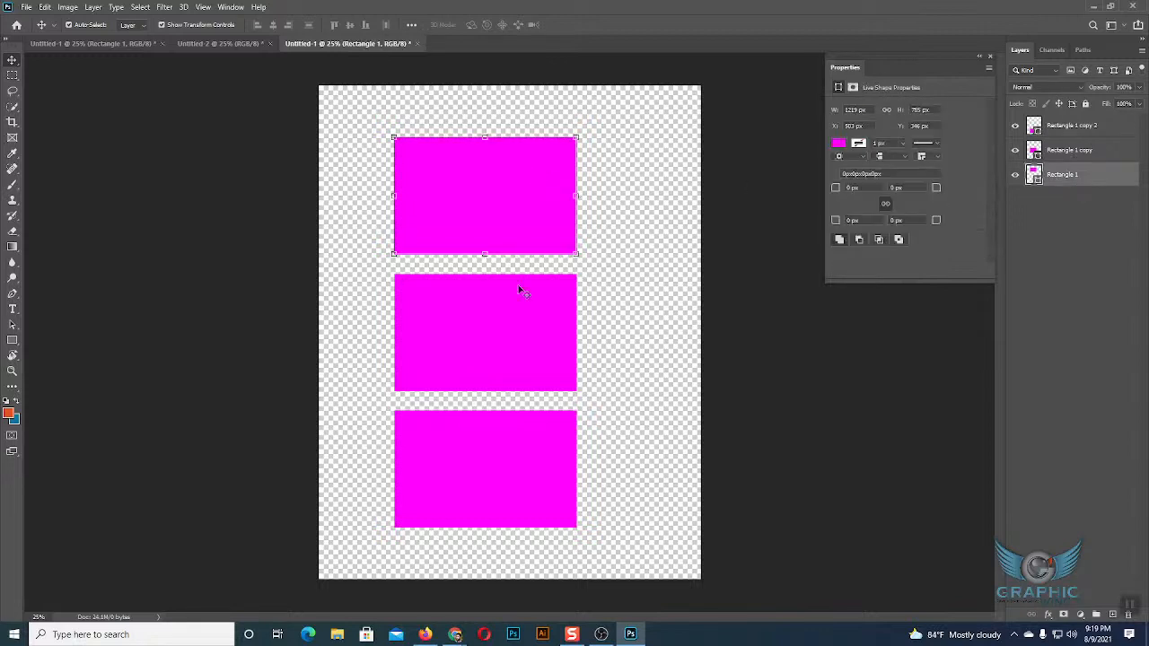
pyautogui.click(494, 299)
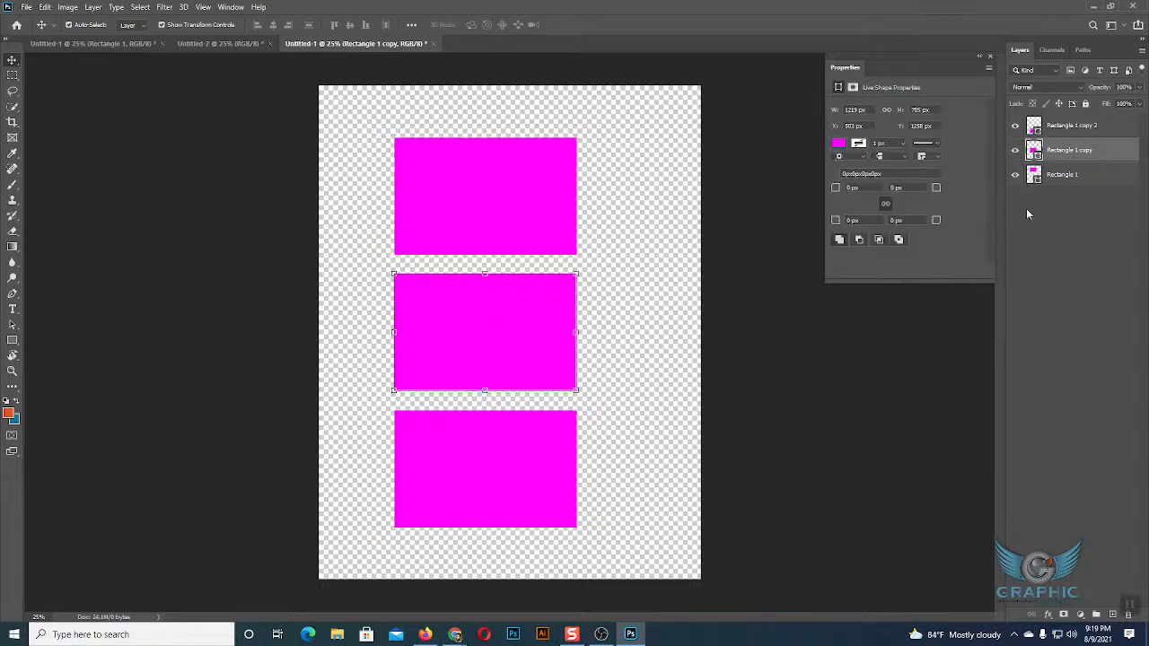
pyautogui.click(526, 445)
pyautogui.click(679, 244)
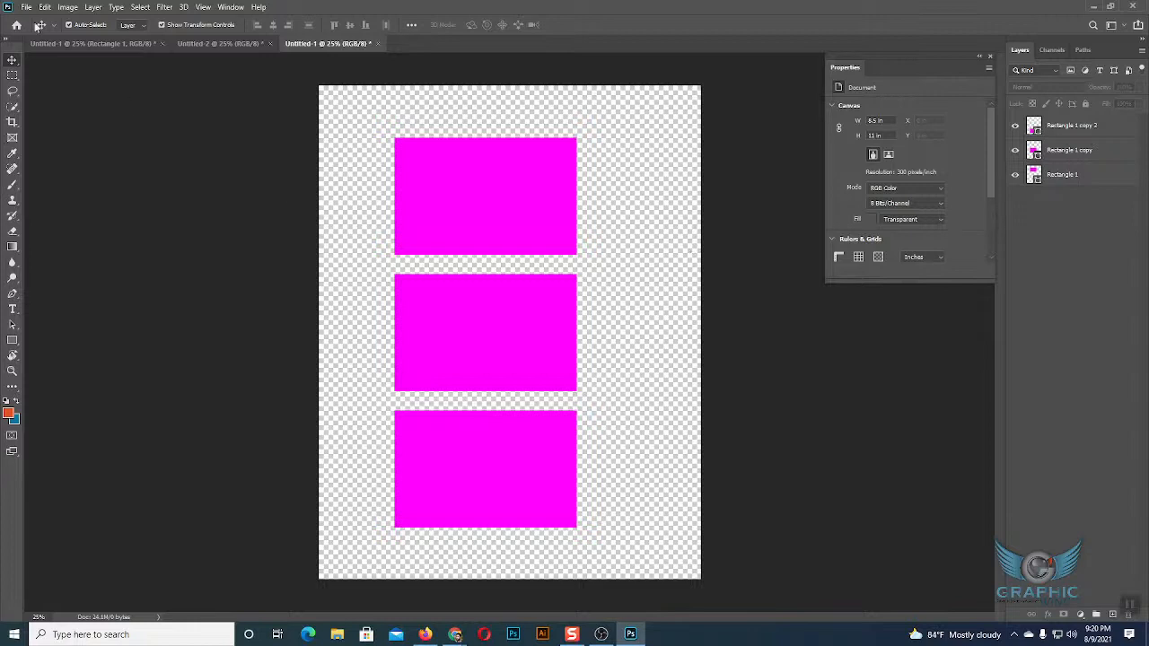
# Open the raw photo _L4C4914.CR2 from the Basketball portraits folder through Camera Raw without adjustments.
pyautogui.click(26, 7)
pyautogui.click(40, 31)
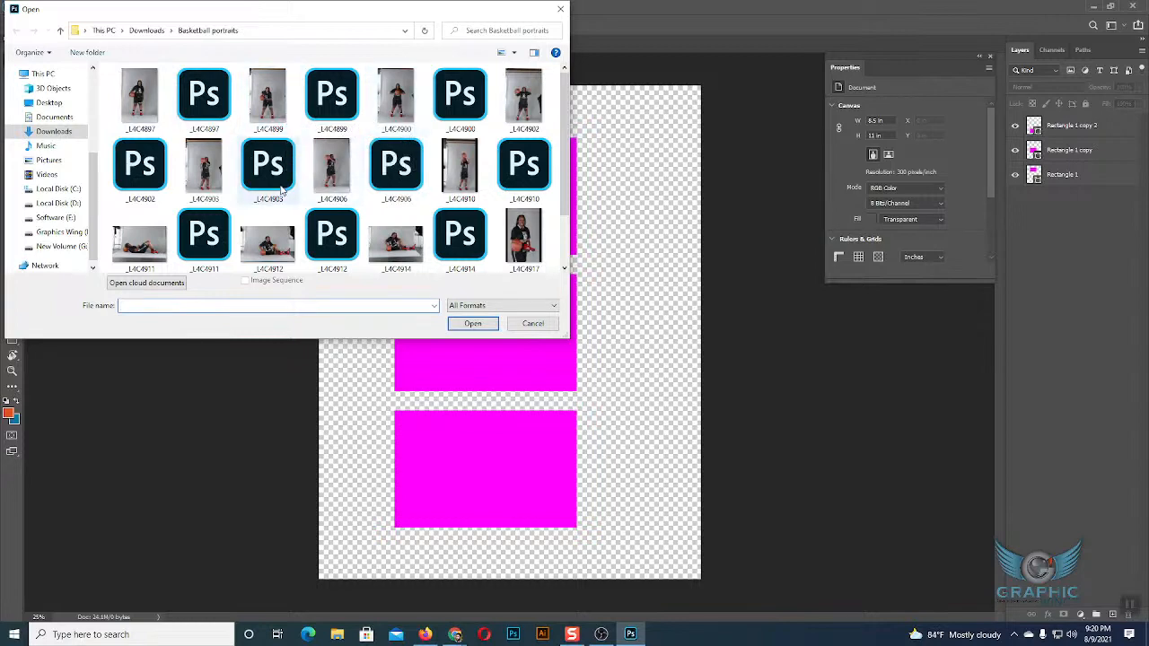
pyautogui.scroll(-2, 387, 193)
pyautogui.click(395, 170)
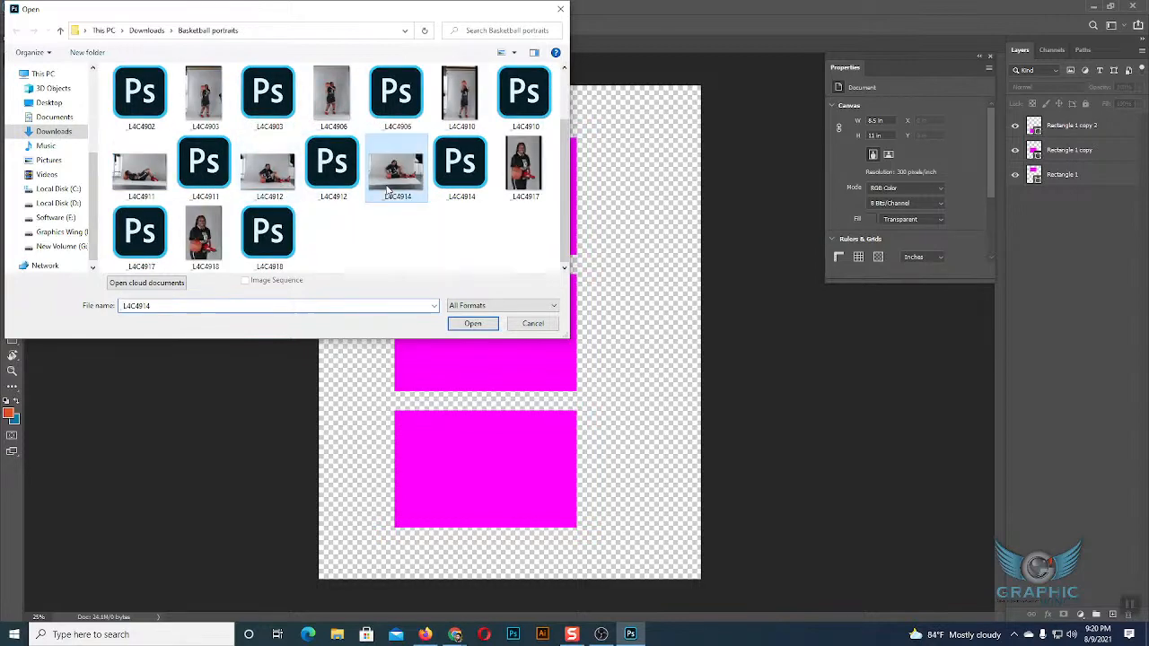
pyautogui.click(467, 324)
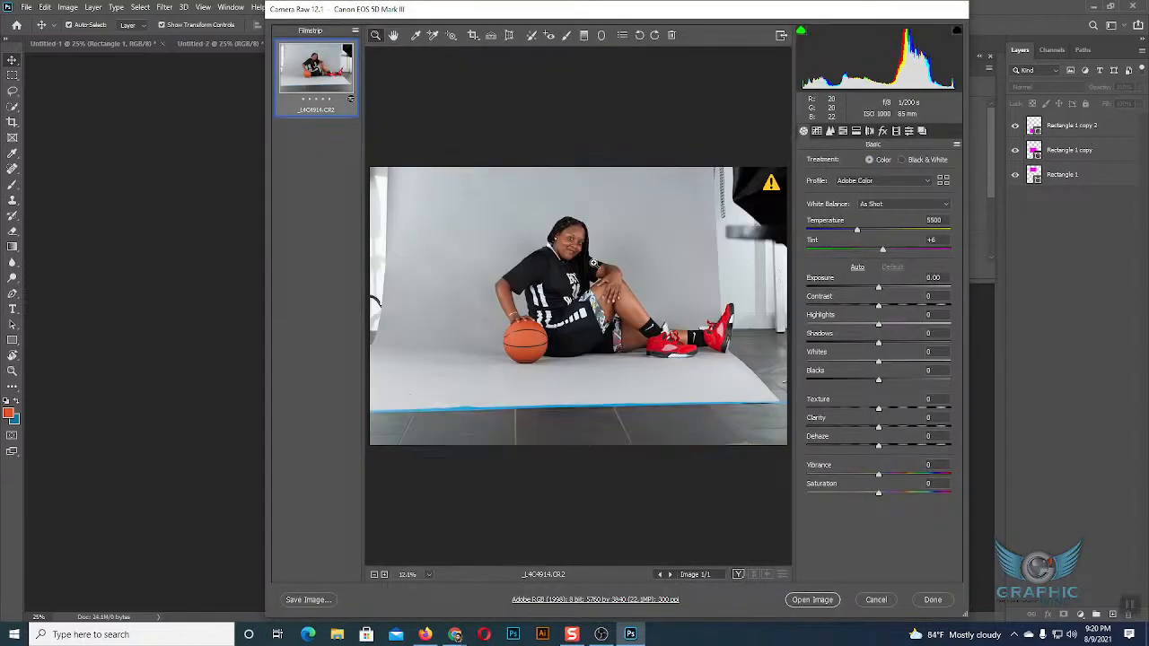
pyautogui.click(813, 600)
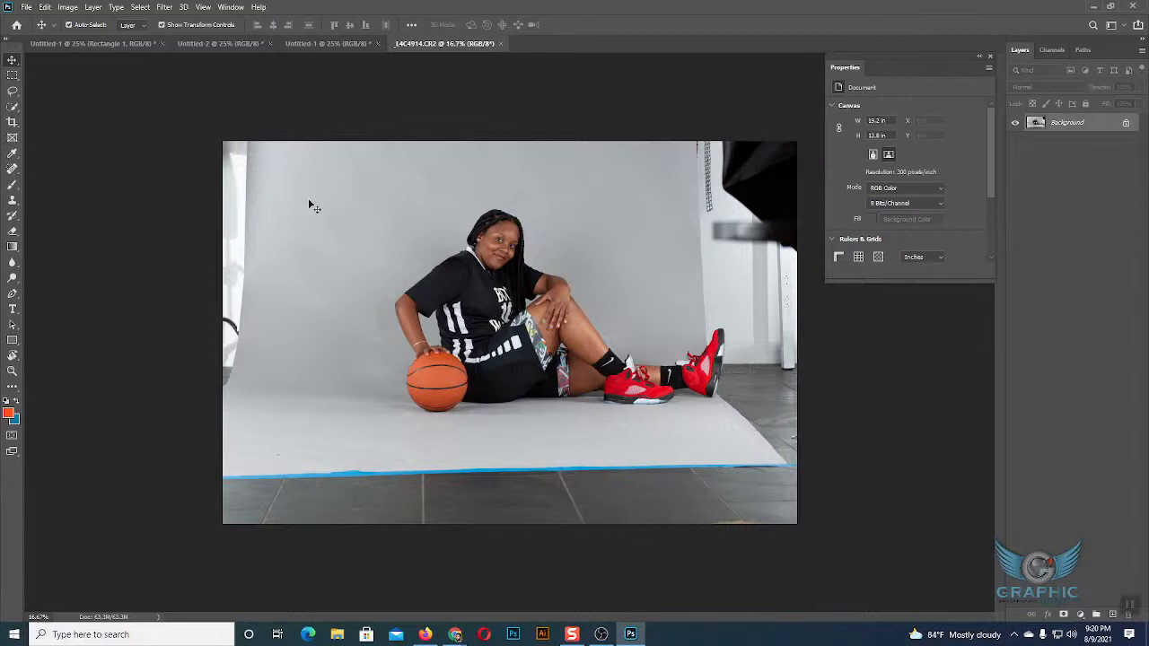
# Paste the copied rectangles into the original Untitled-1, undo the paste, and deselect all layers.
pyautogui.click(209, 42)
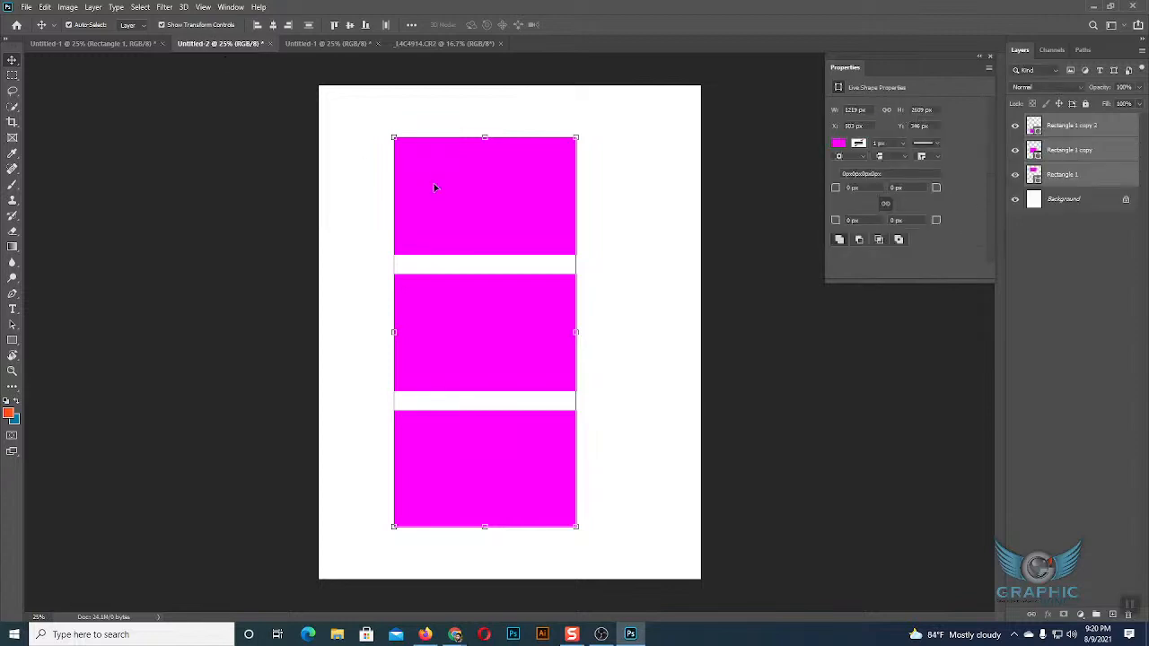
pyautogui.click(109, 44)
pyautogui.click(560, 240)
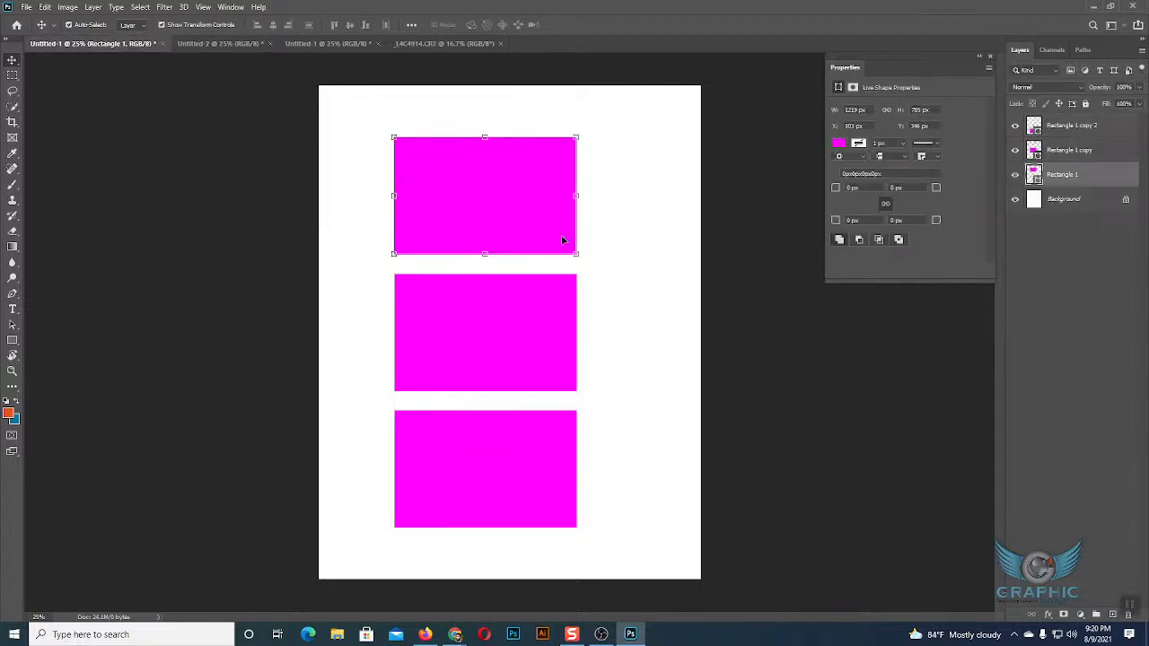
pyautogui.click(444, 43)
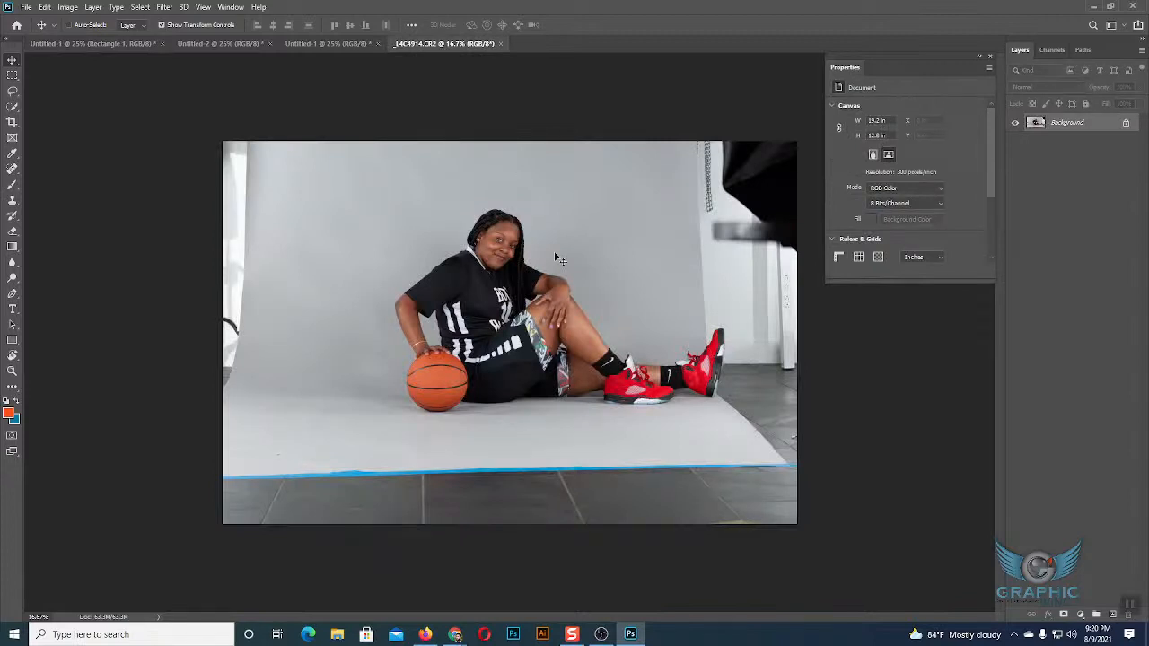
pyautogui.click(126, 44)
pyautogui.click(428, 300)
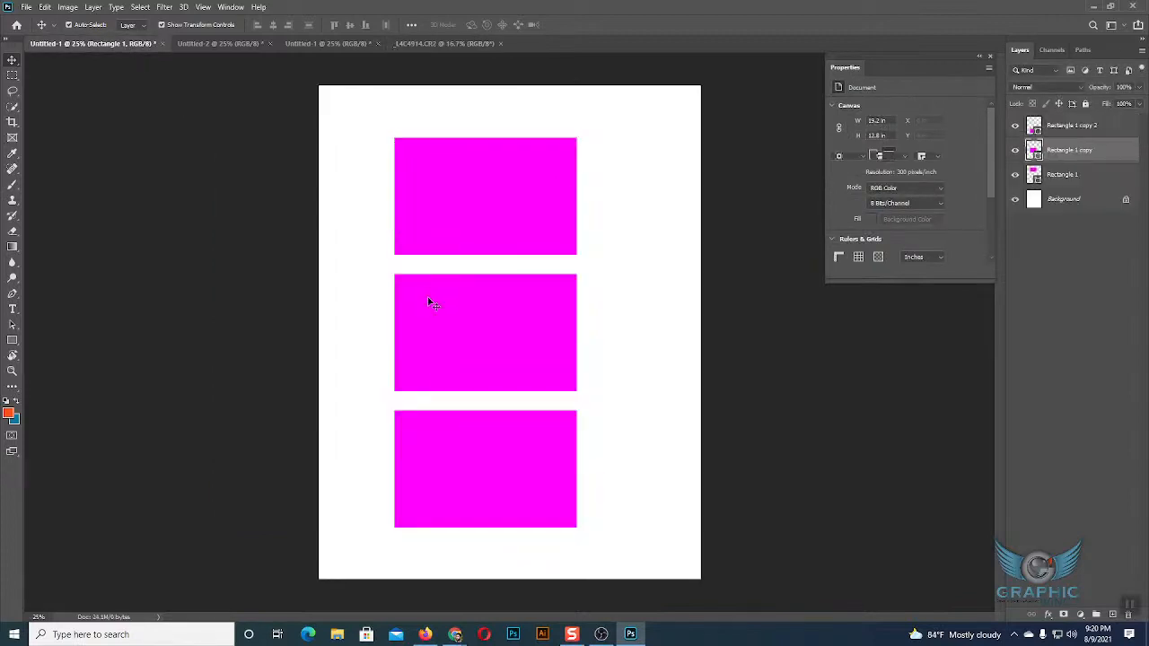
pyautogui.hotkey('ctrl', 'v')
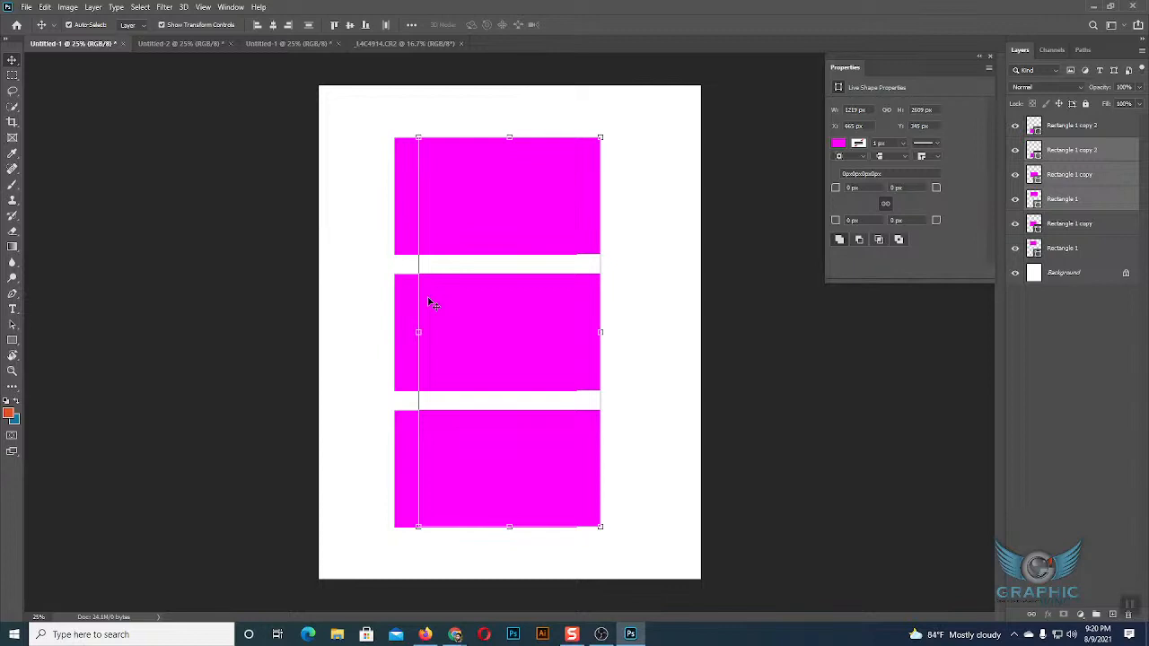
pyautogui.hotkey('ctrl', 'z')
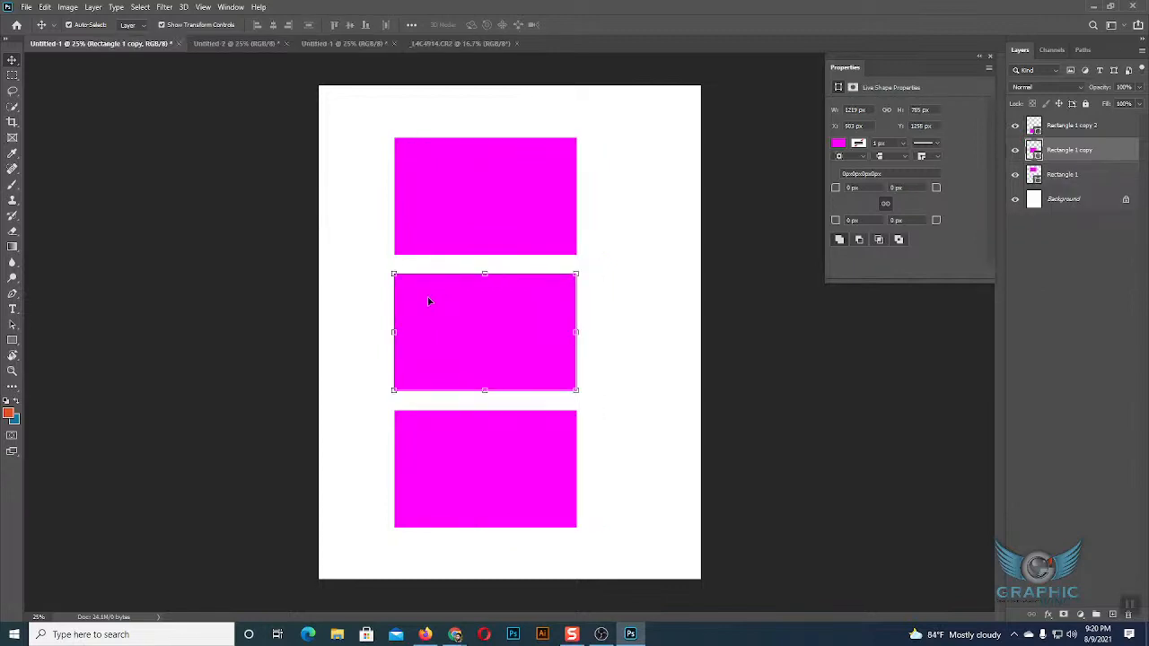
pyautogui.click(601, 231)
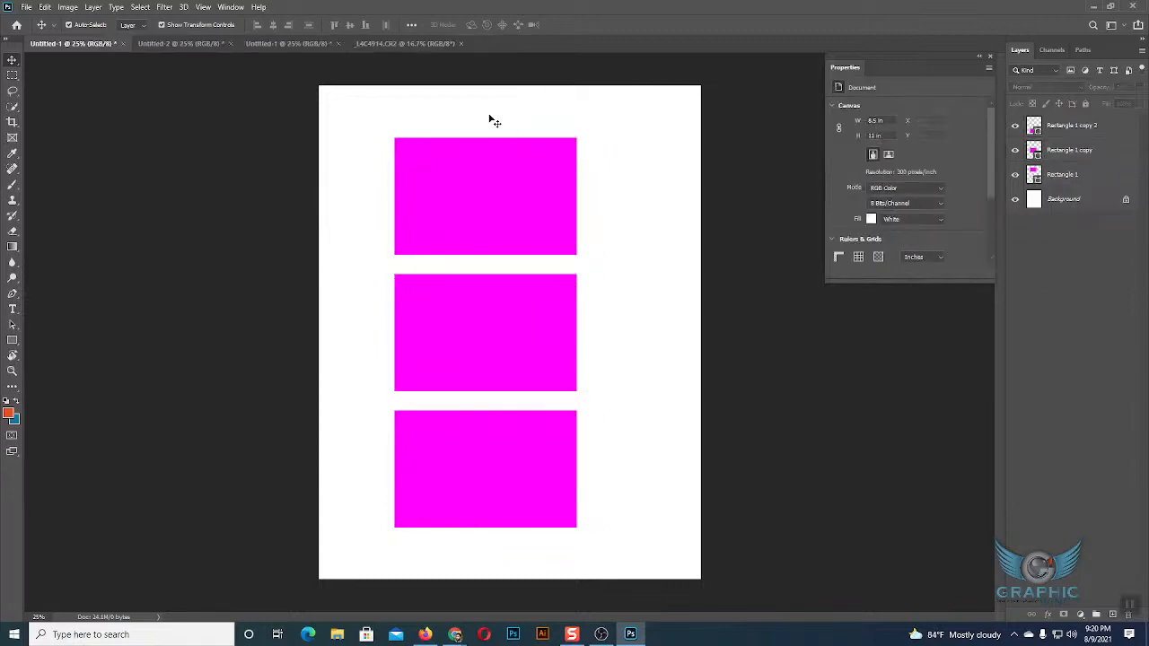
# Select the entire _L4C4914.CR2 photo, copy it, and paste it into Untitled-2 as a new layer above the rectangles.
pyautogui.click(403, 42)
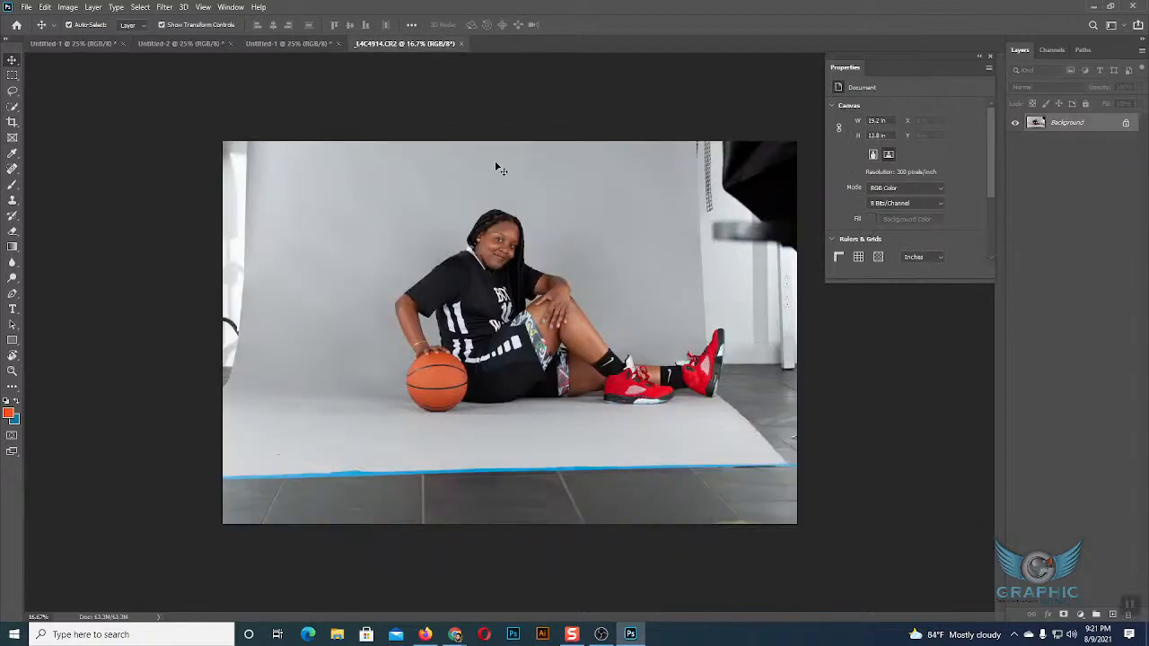
pyautogui.hotkey('ctrl', 'a')
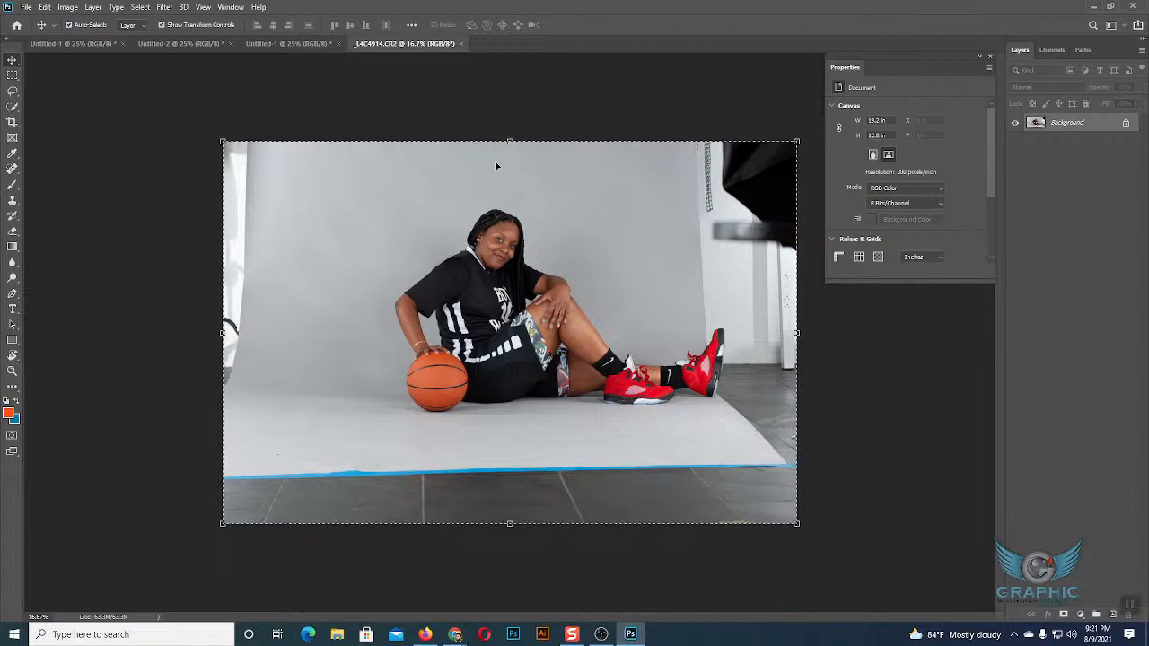
pyautogui.hotkey('ctrl', '+')
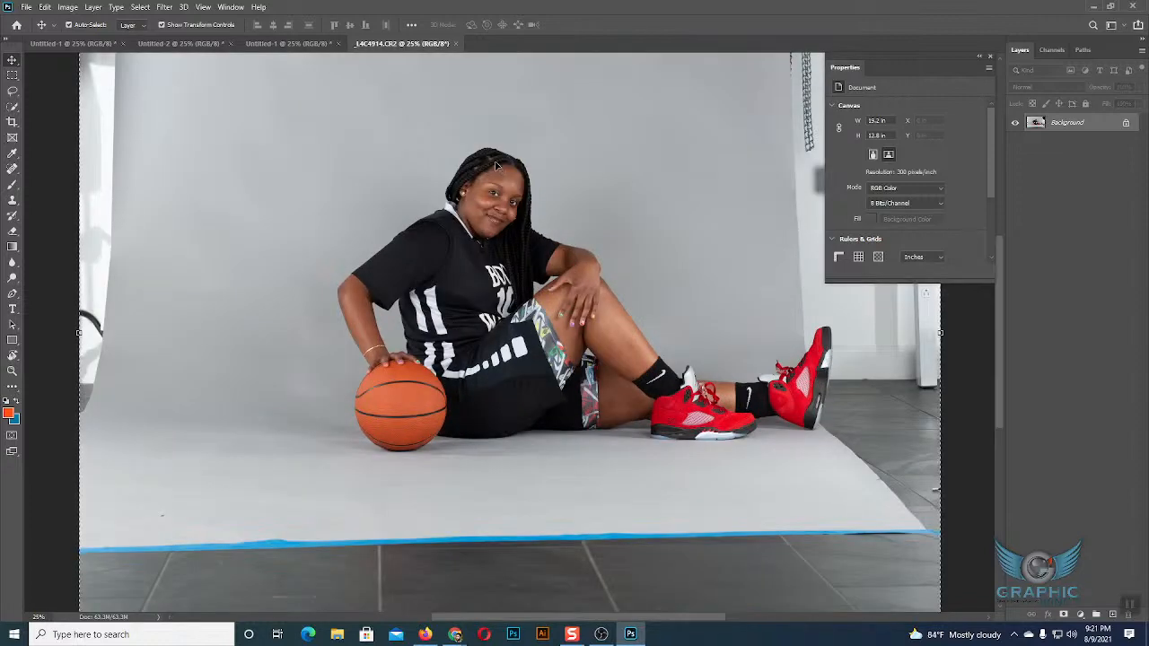
pyautogui.scroll(5, 538, 189)
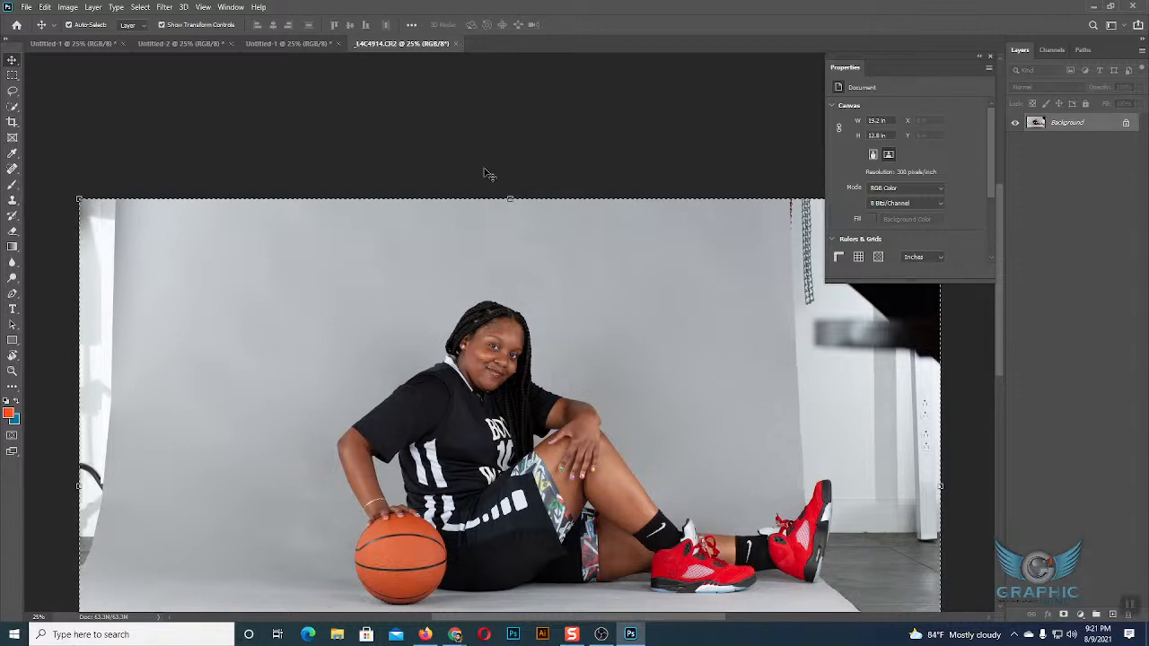
pyautogui.hotkey('ctrl', '-')
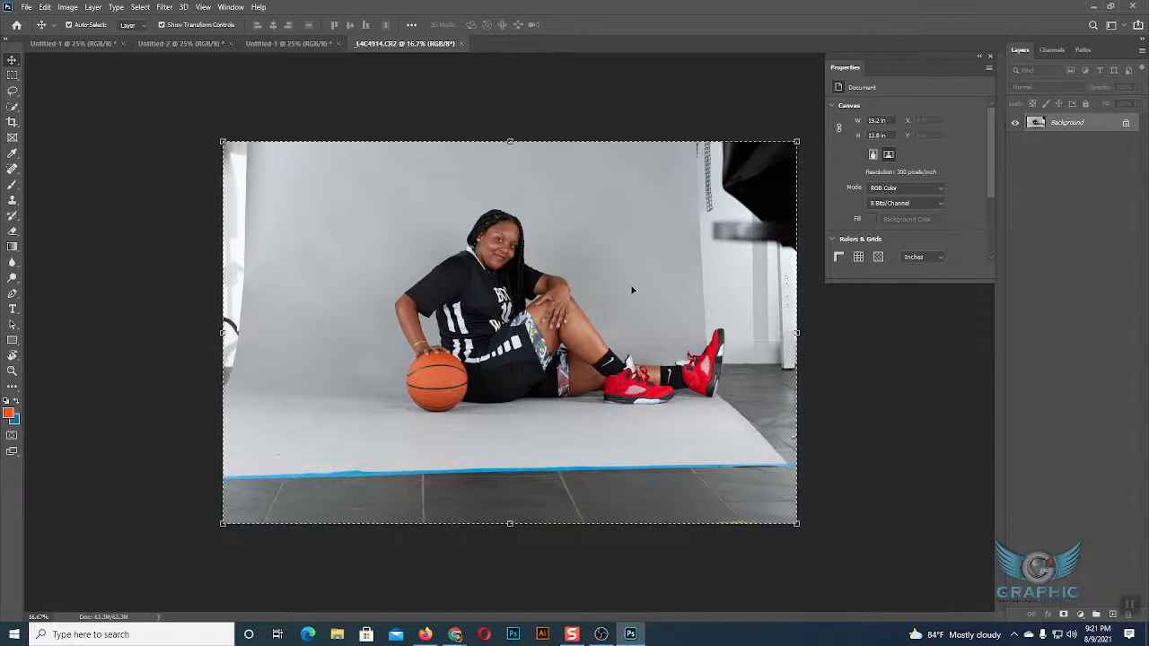
pyautogui.click(286, 44)
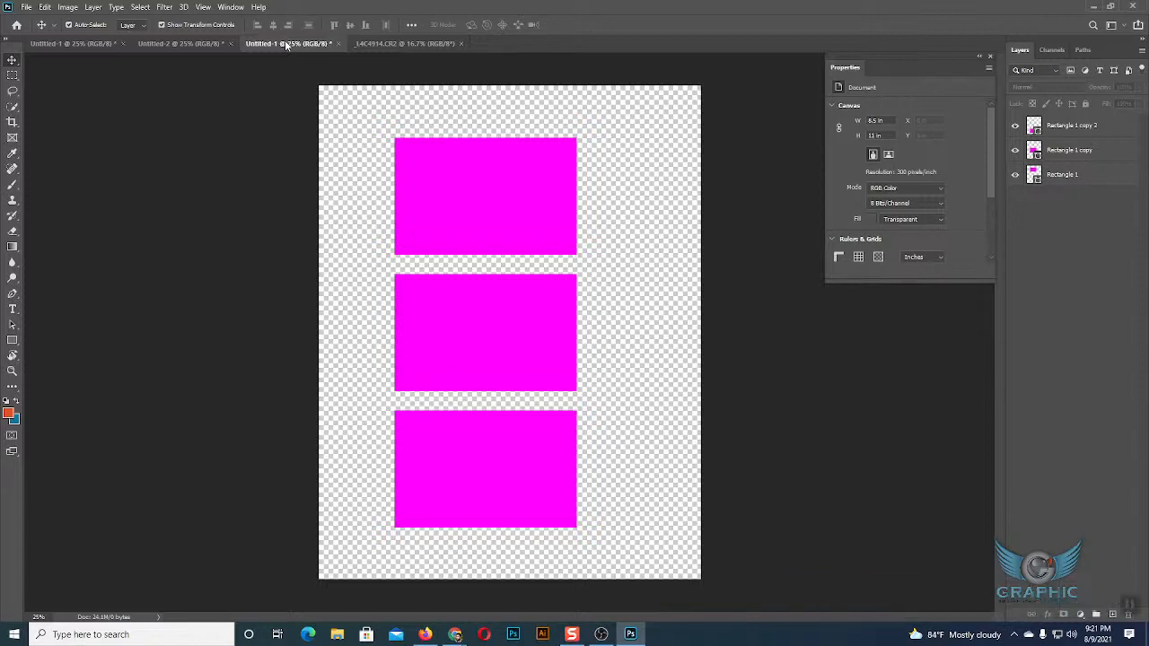
pyautogui.click(180, 43)
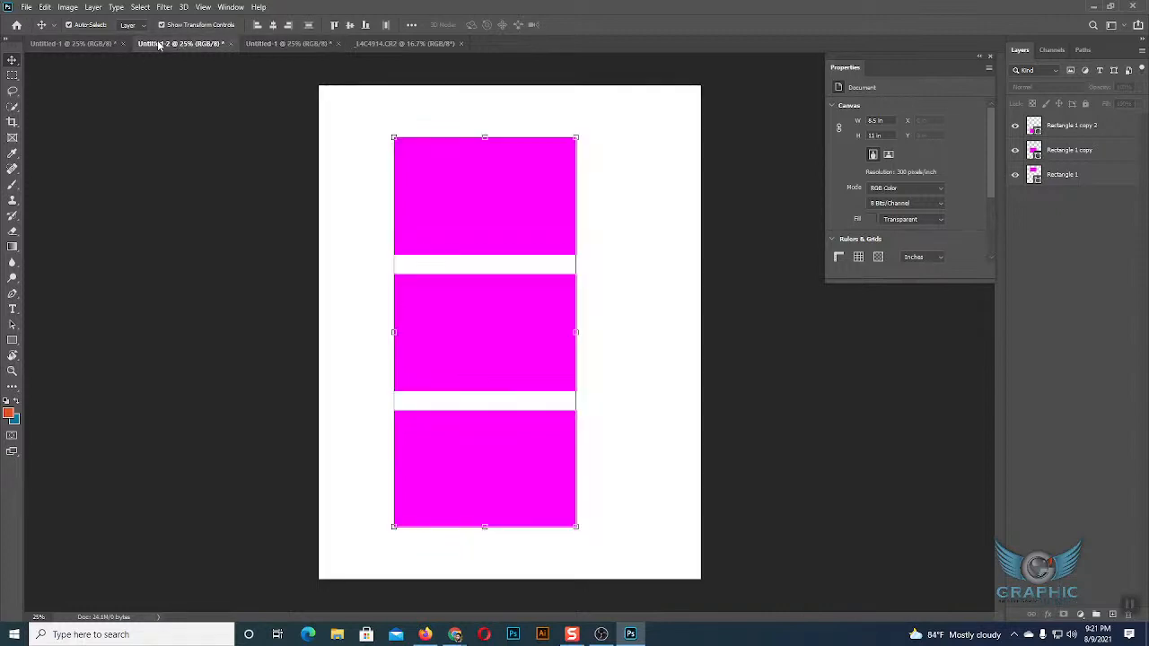
pyautogui.click(642, 324)
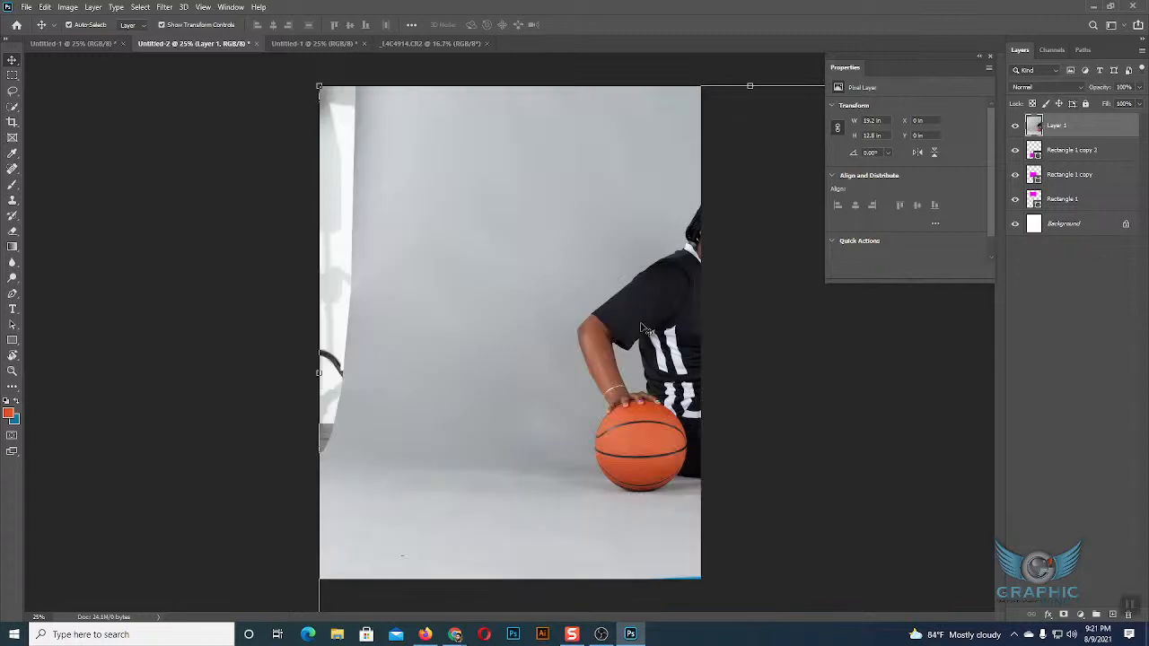
pyautogui.hotkey('ctrl', '-')
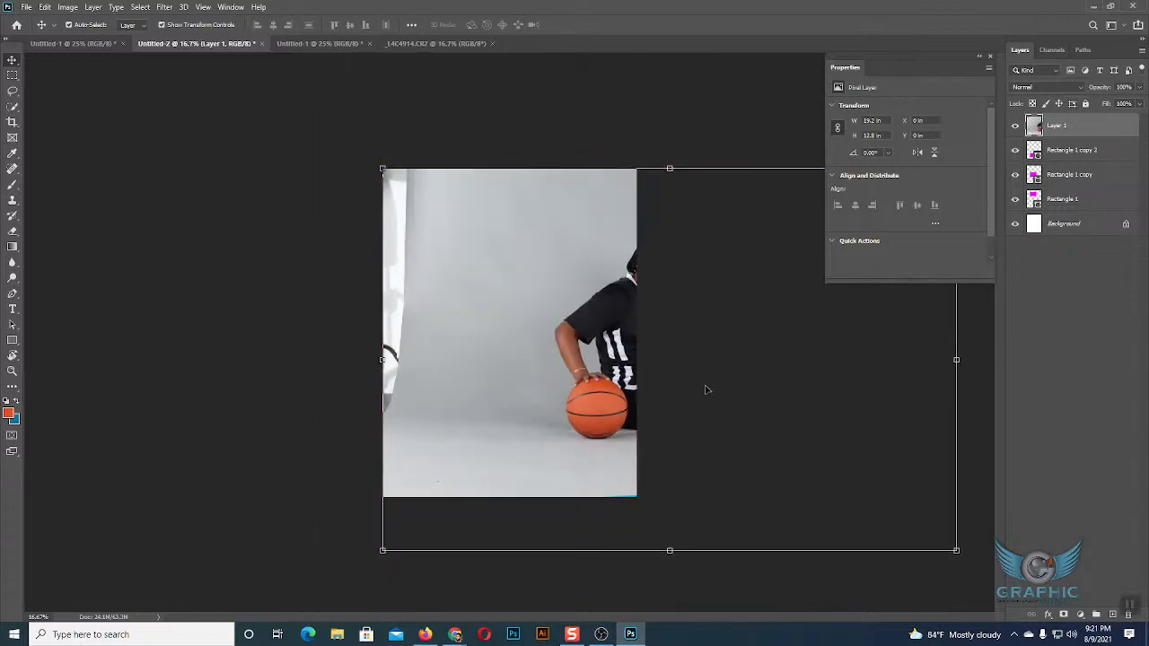
# Centre the pasted photo over the Untitled-2 page, scale it to about 43% to fit the page width, and deselect it.
pyautogui.moveTo(551, 333); pyautogui.dragTo(412, 321)
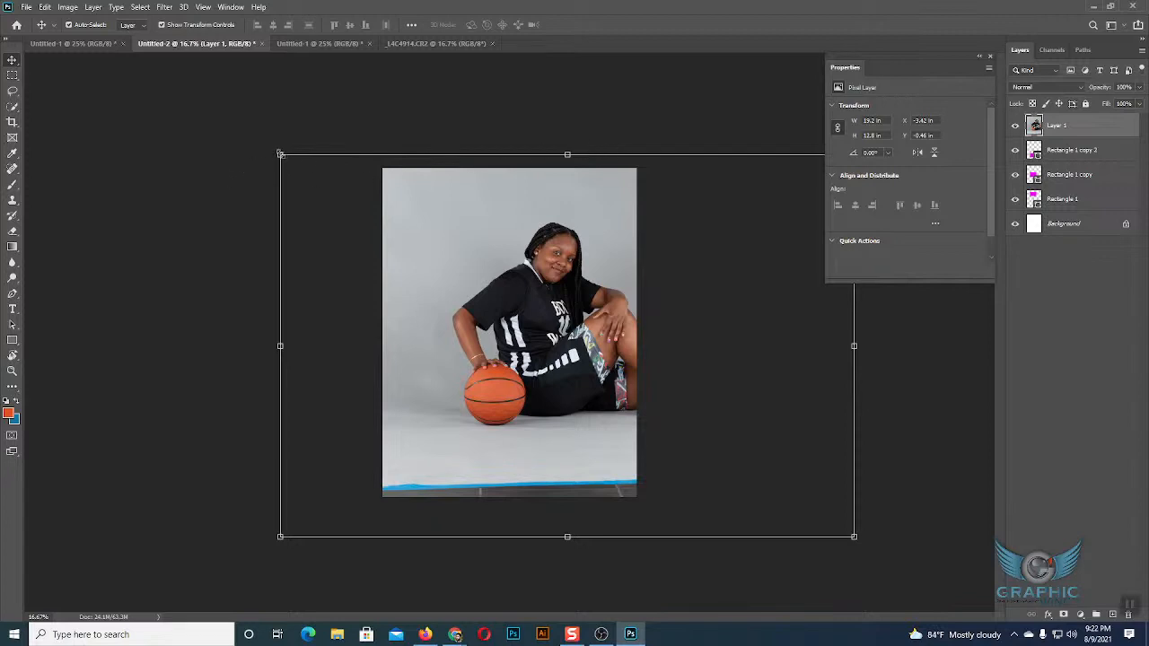
pyautogui.moveTo(280, 154); pyautogui.dragTo(480, 310)
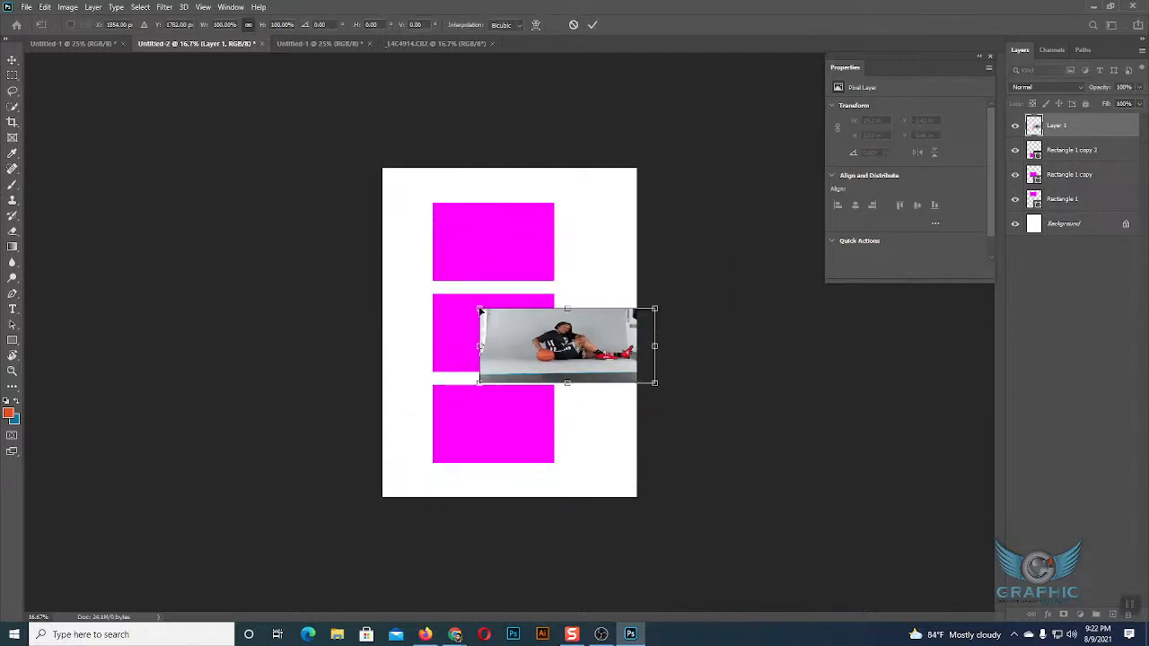
pyautogui.hotkey('ctrl', 'z')
pyautogui.moveTo(276, 157); pyautogui.dragTo(607, 369)
pyautogui.moveTo(619, 423); pyautogui.dragTo(400, 307)
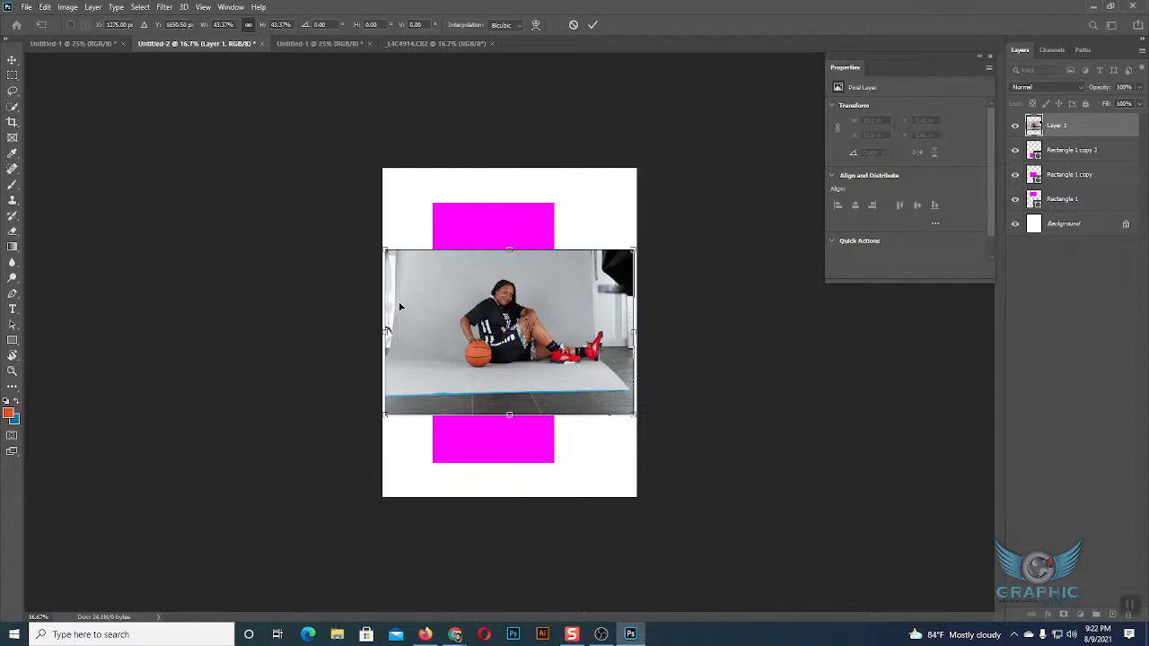
pyautogui.press('Return')
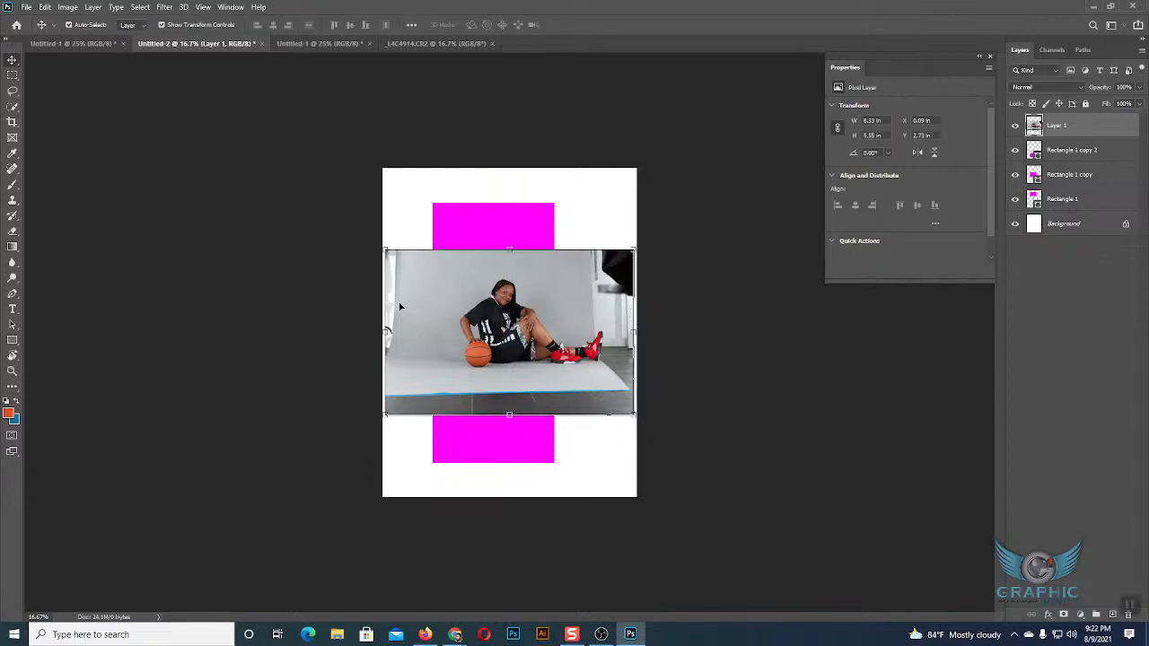
pyautogui.click(585, 218)
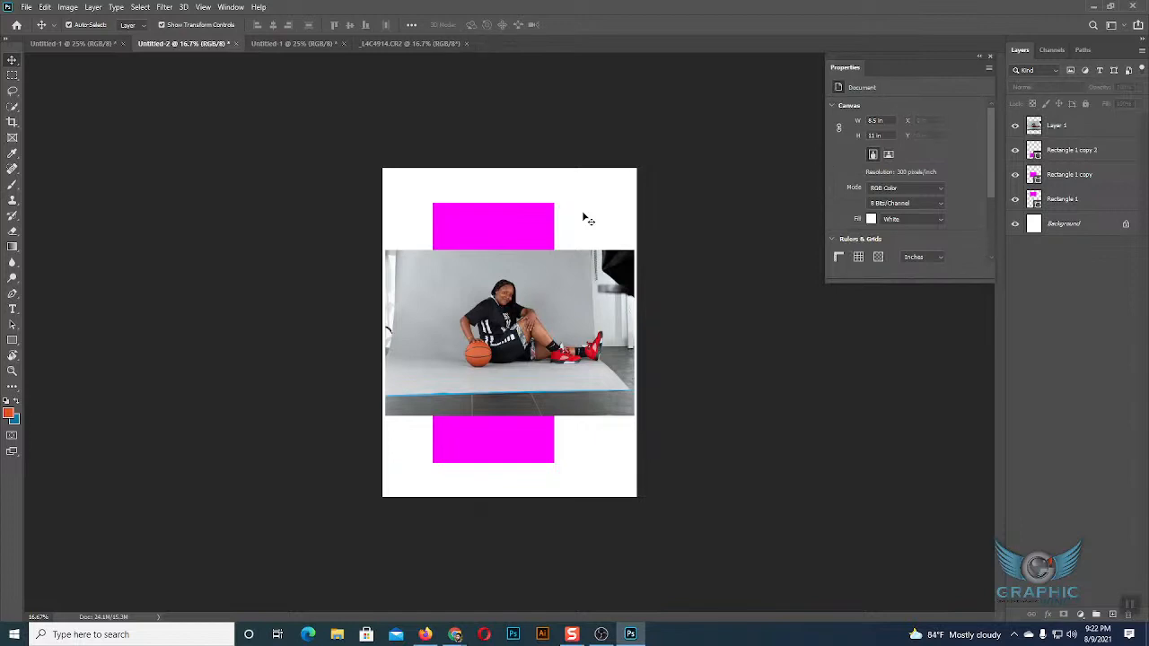
# Check the Google Meet presentation window, and return to the Untitled-2 document in Photoshop.
pyautogui.press('F9')
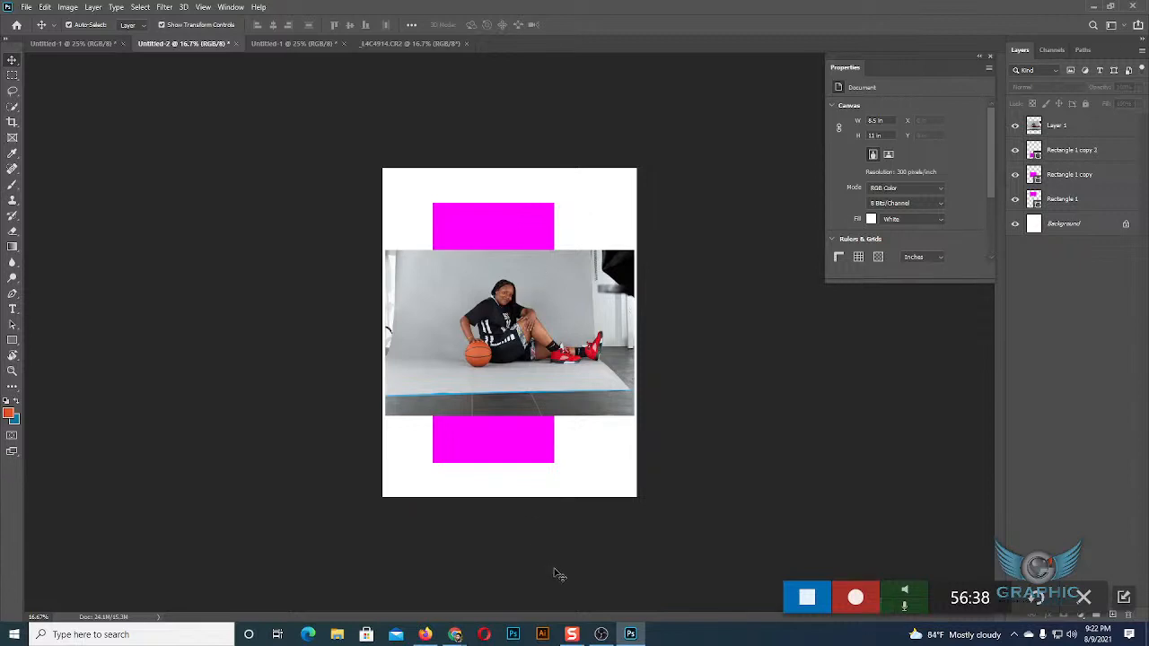
pyautogui.moveTo(457, 635)
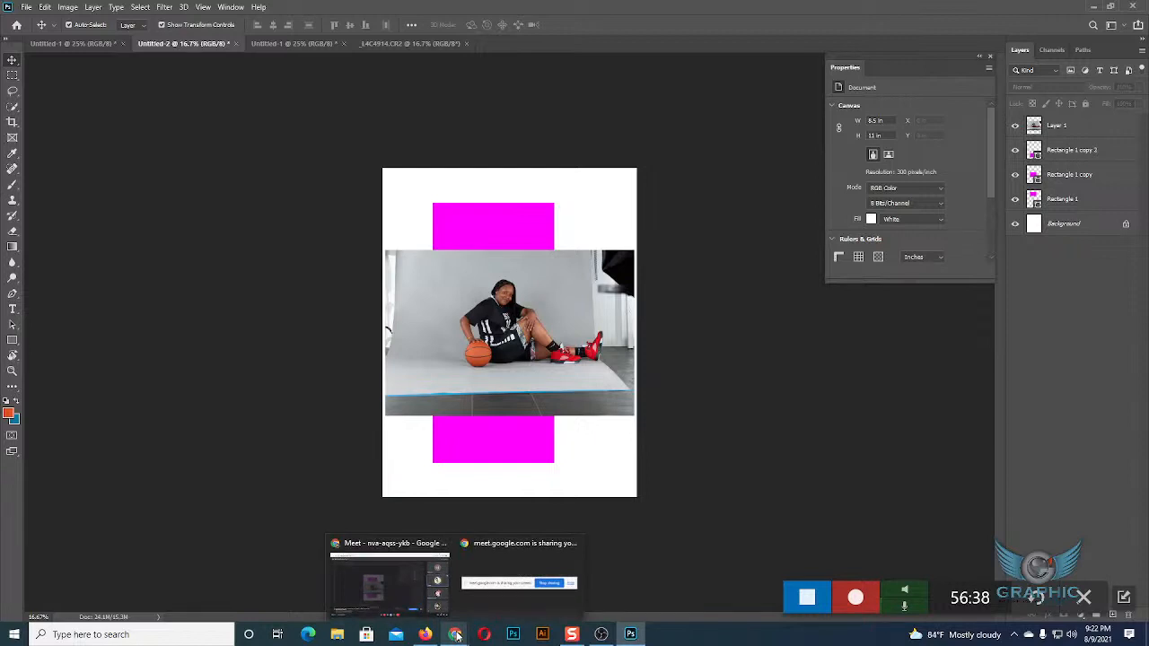
pyautogui.click(405, 593)
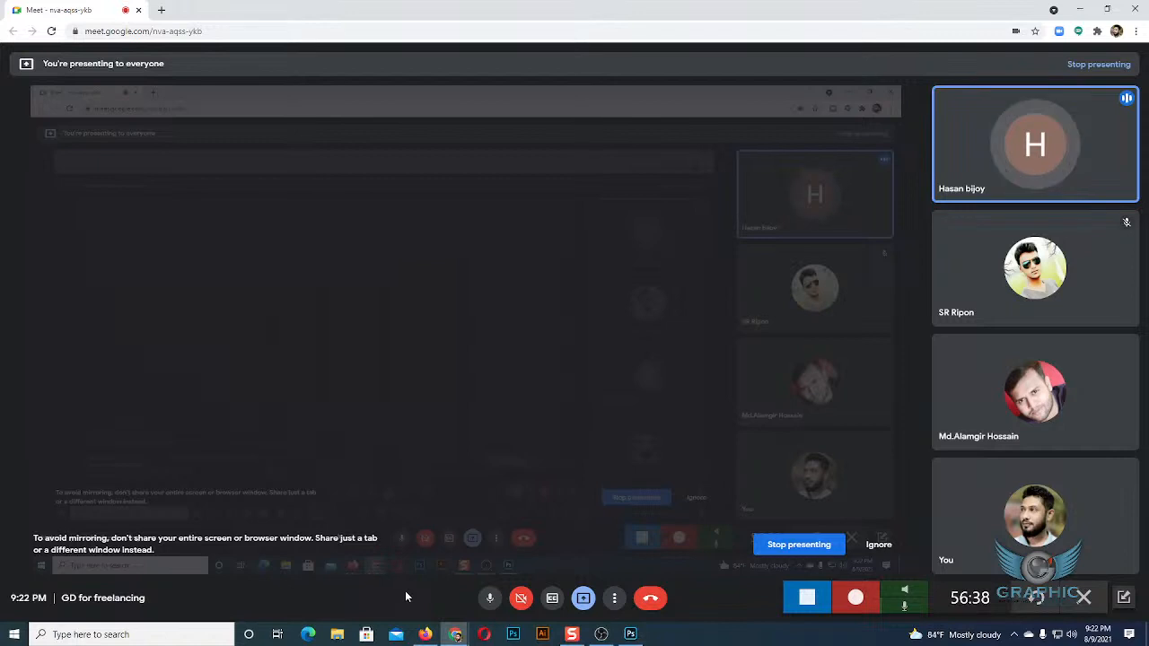
pyautogui.click(633, 635)
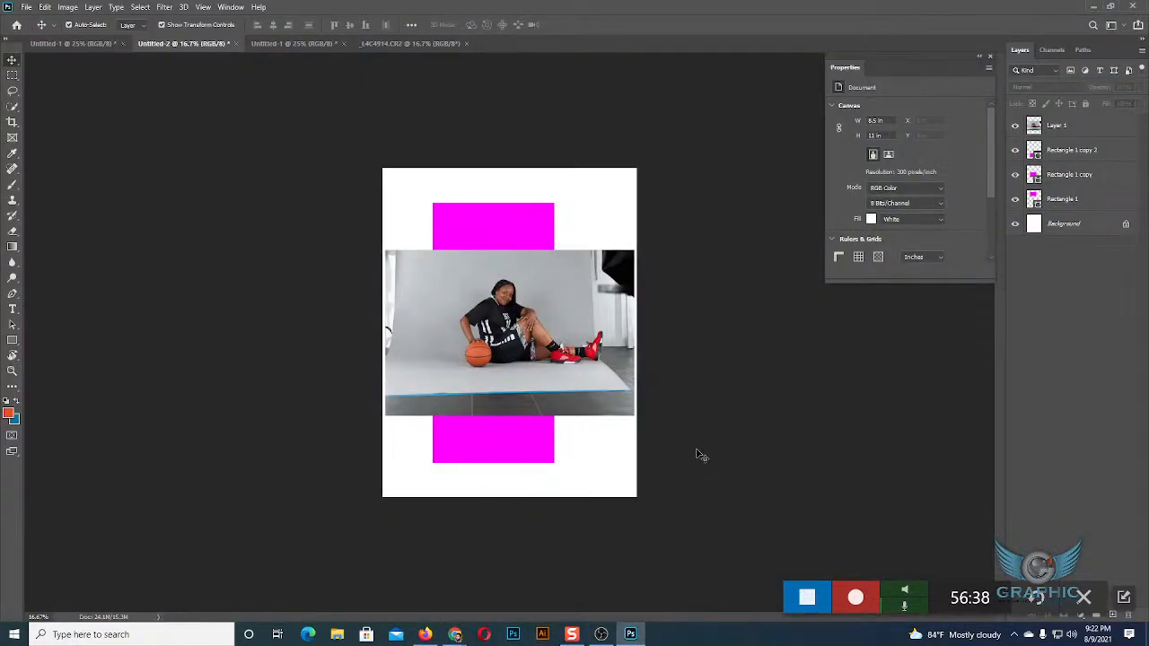
# Delete the pasted photo layer from Untitled-2 and deselect all layers.
pyautogui.click(575, 388)
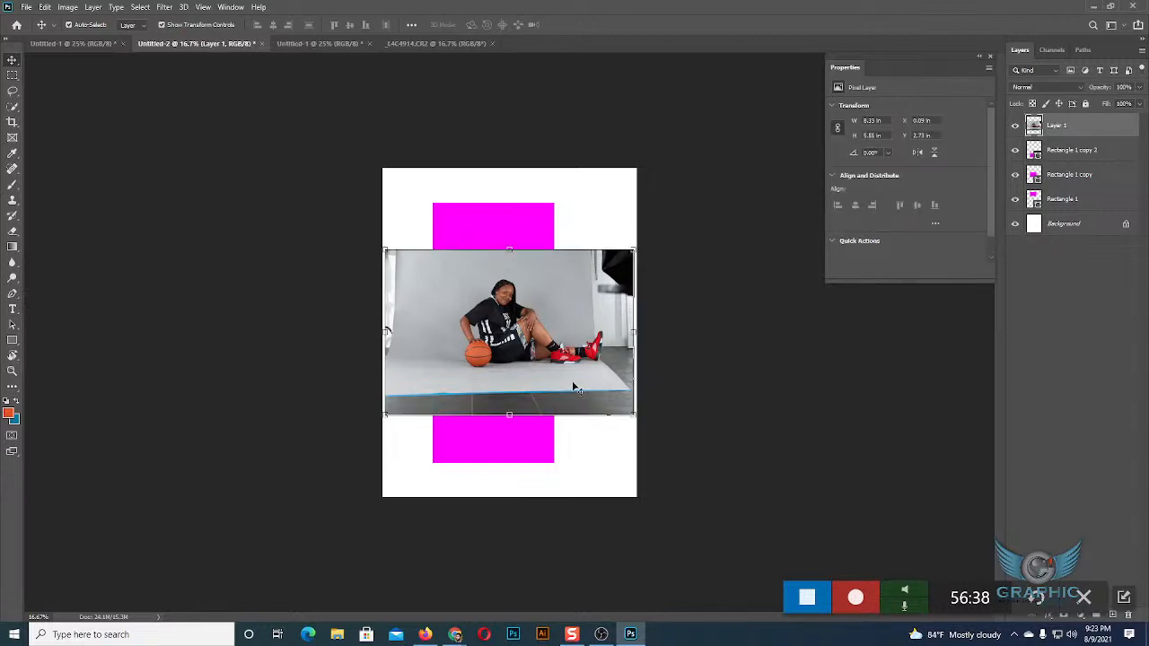
pyautogui.press('Delete')
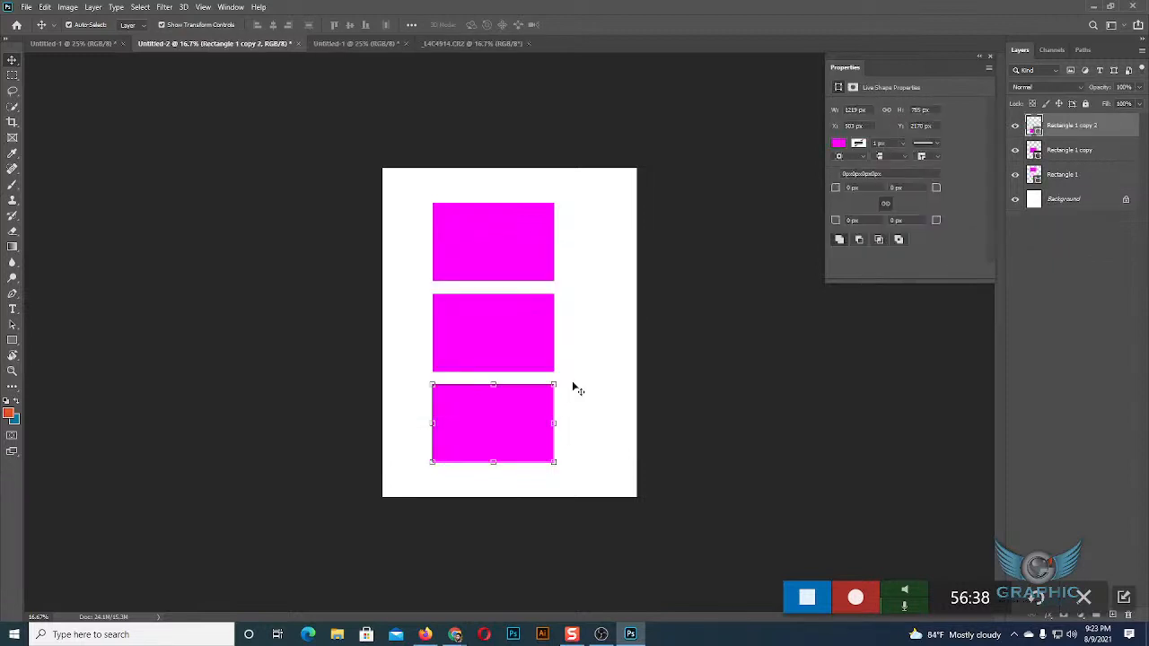
pyautogui.click(621, 405)
pyautogui.click(510, 423)
pyautogui.click(1078, 262)
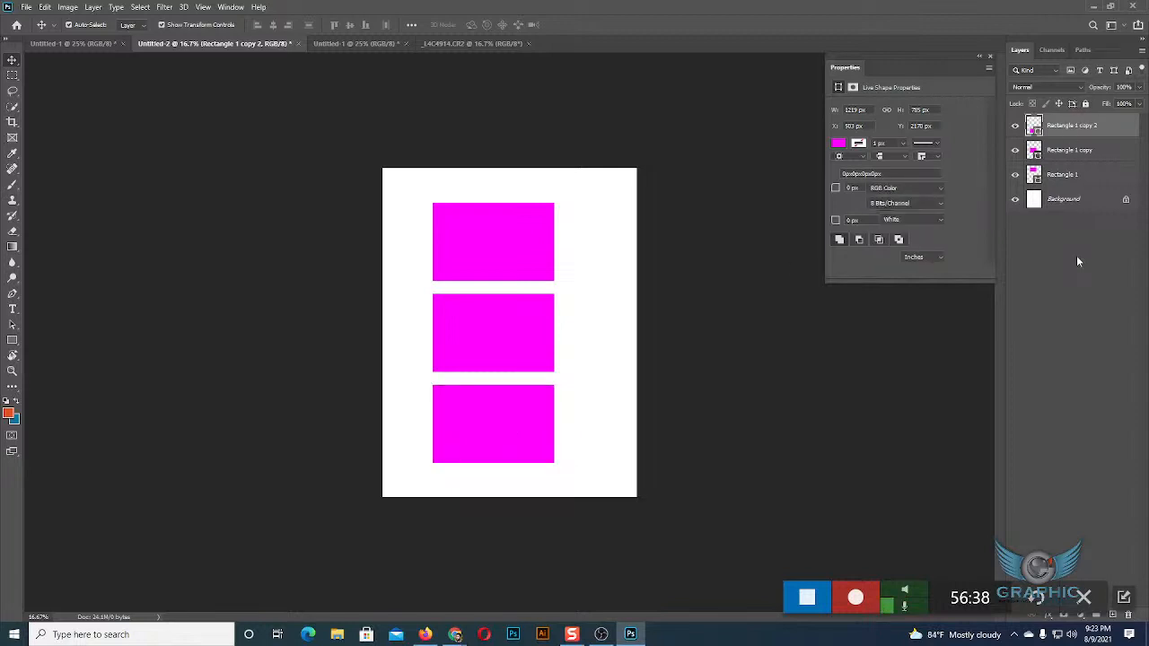
# Delete the middle and upper rectangles, layers Rectangle 1 copy and Rectangle 1, leaving only the lowest rectangle.
pyautogui.click(1058, 152)
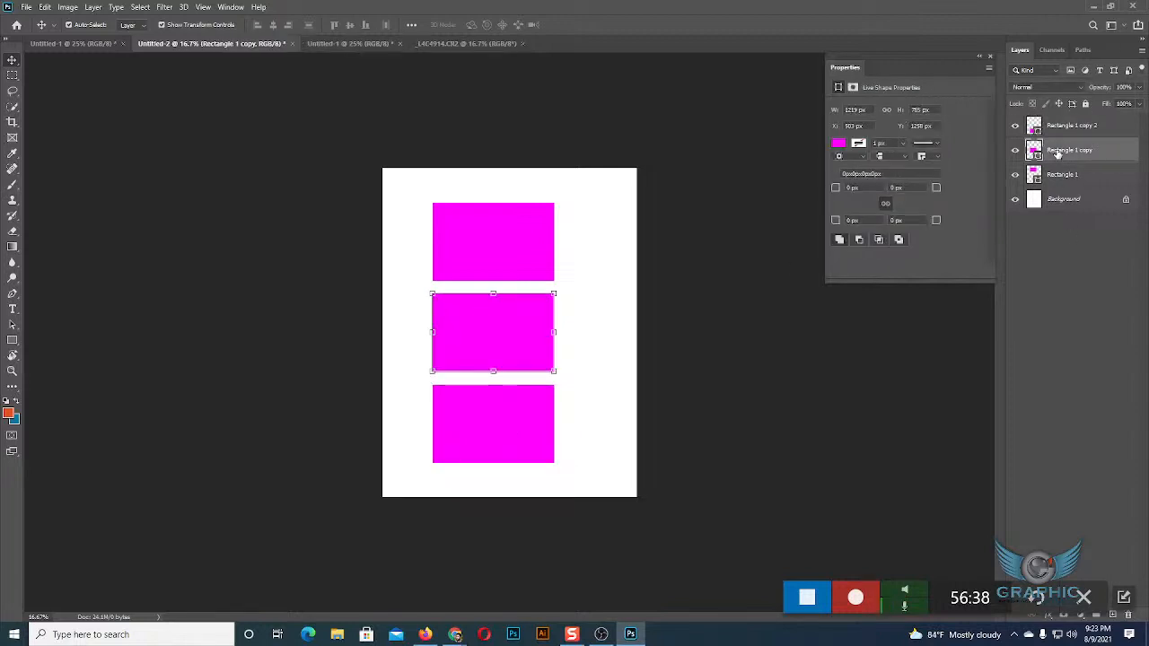
pyautogui.keyDown('ctrl'); pyautogui.click(1061, 153); pyautogui.keyUp('ctrl')
pyautogui.click(1064, 155)
pyautogui.press('Delete')
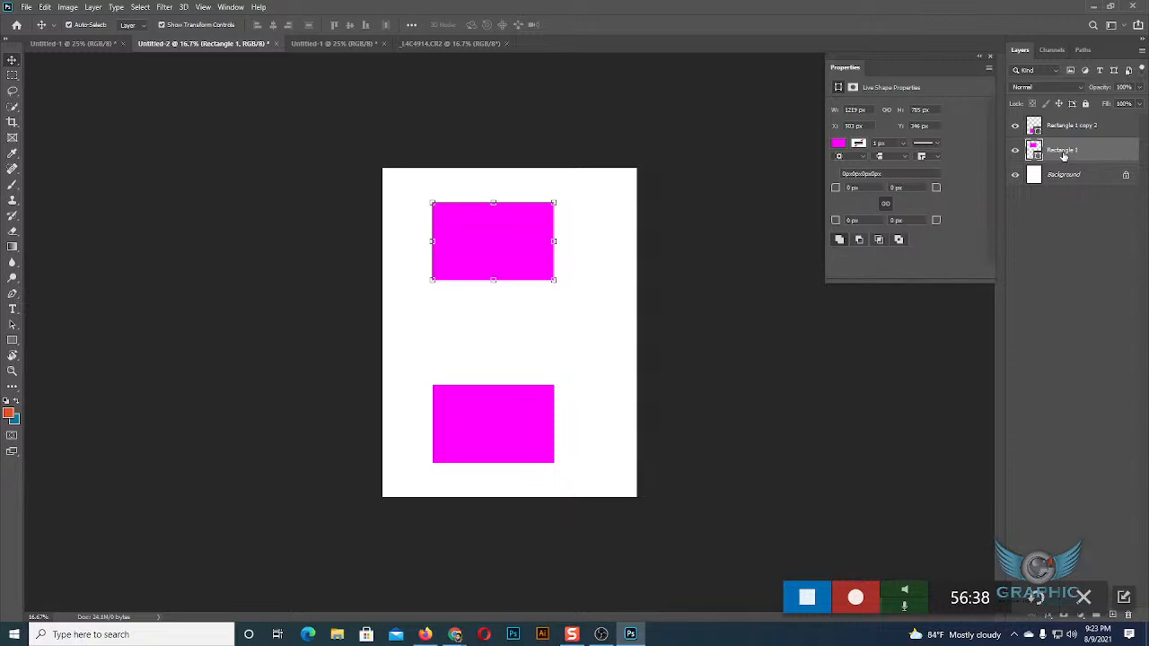
pyautogui.click(614, 319)
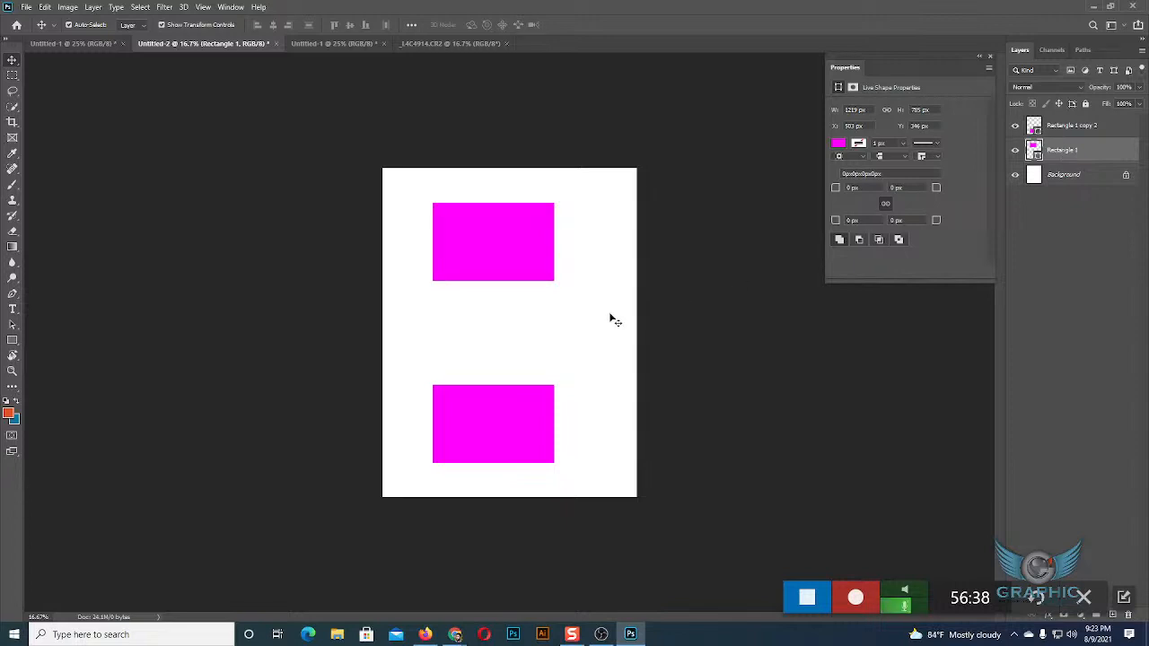
pyautogui.click(508, 260)
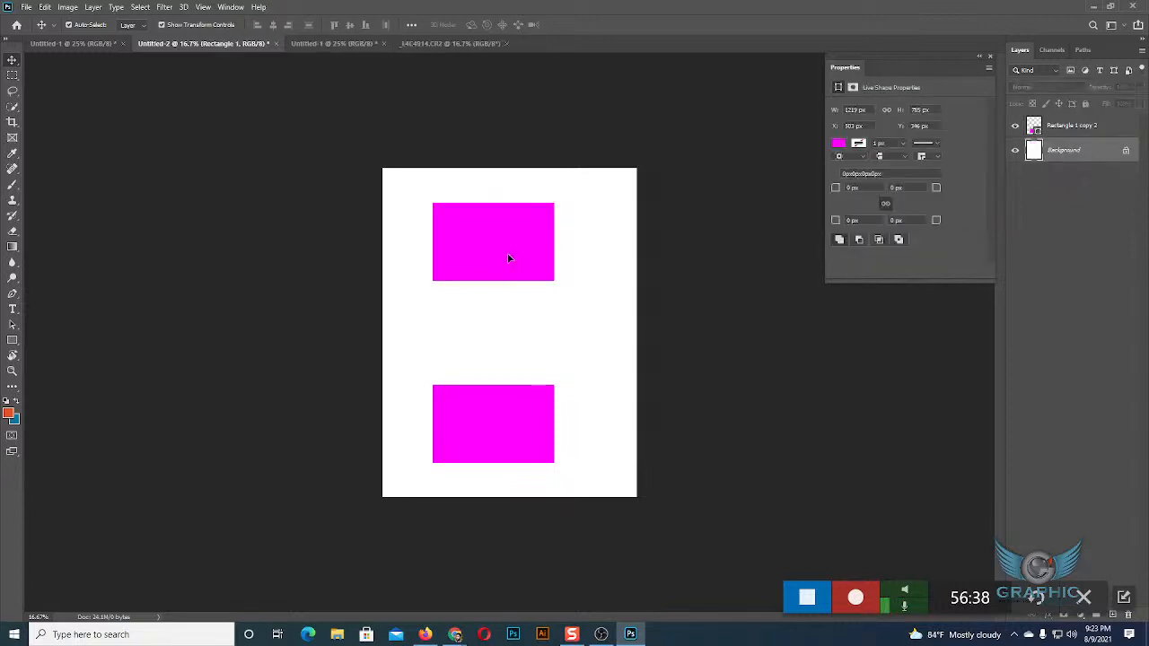
pyautogui.press('Delete')
# Move the remaining rectangle to the upper part of the page and place two duplicates of it below in a column.
pyautogui.moveTo(485, 426); pyautogui.dragTo(485, 236)
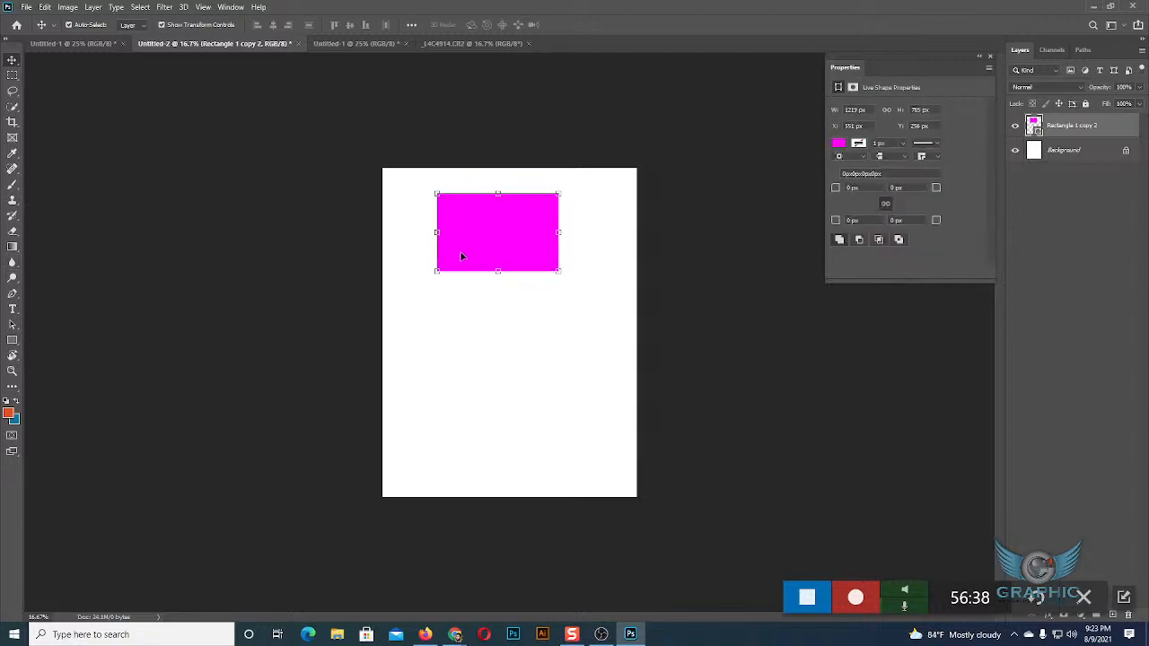
pyautogui.moveTo(502, 246); pyautogui.dragTo(504, 457)
pyautogui.moveTo(508, 351)
pyautogui.mouseDown()
pyautogui.moveTo(508, 313)
pyautogui.moveTo(508, 337)
pyautogui.mouseUp()
pyautogui.moveTo(493, 432)
pyautogui.mouseDown()
pyautogui.moveTo(467, 413)
pyautogui.moveTo(481, 414)
pyautogui.mouseUp()
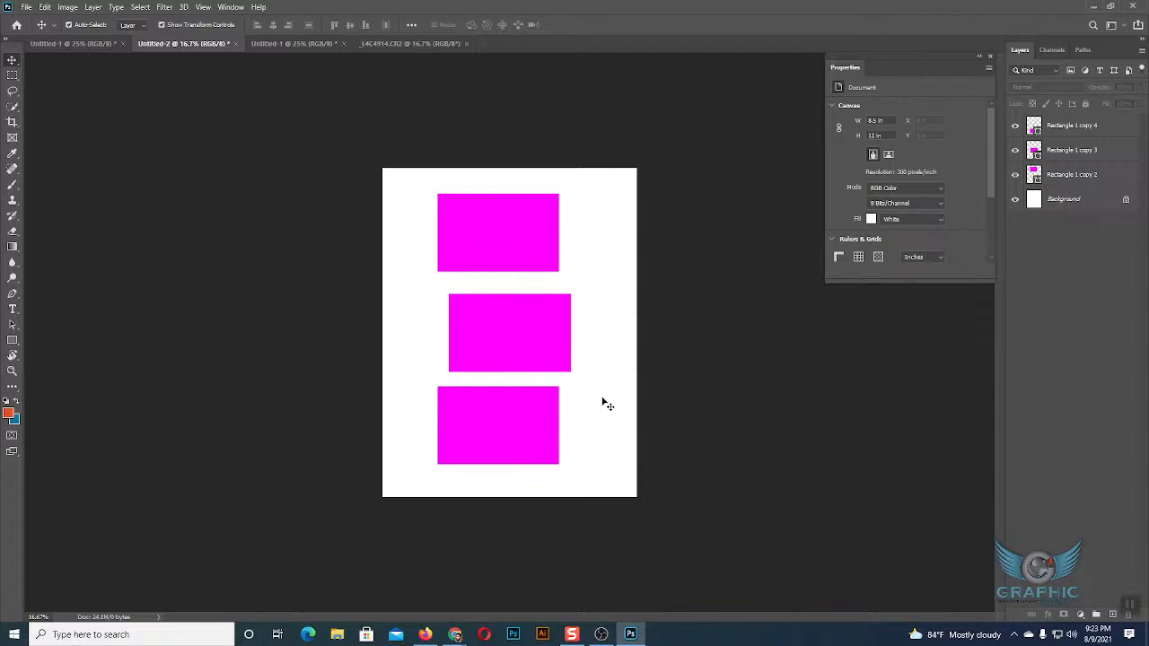
# Enlarge the upper rectangle to about 2498 by 2321 px so it extends behind the other two rectangles.
pyautogui.hotkey('ctrl', '+')
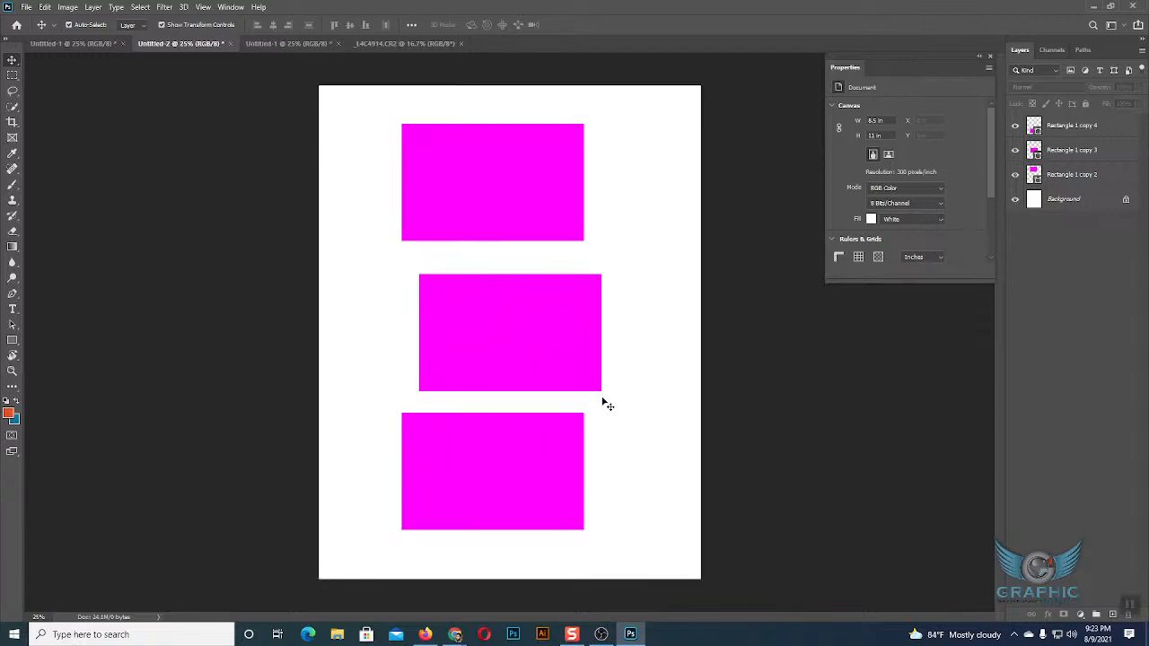
pyautogui.click(536, 221)
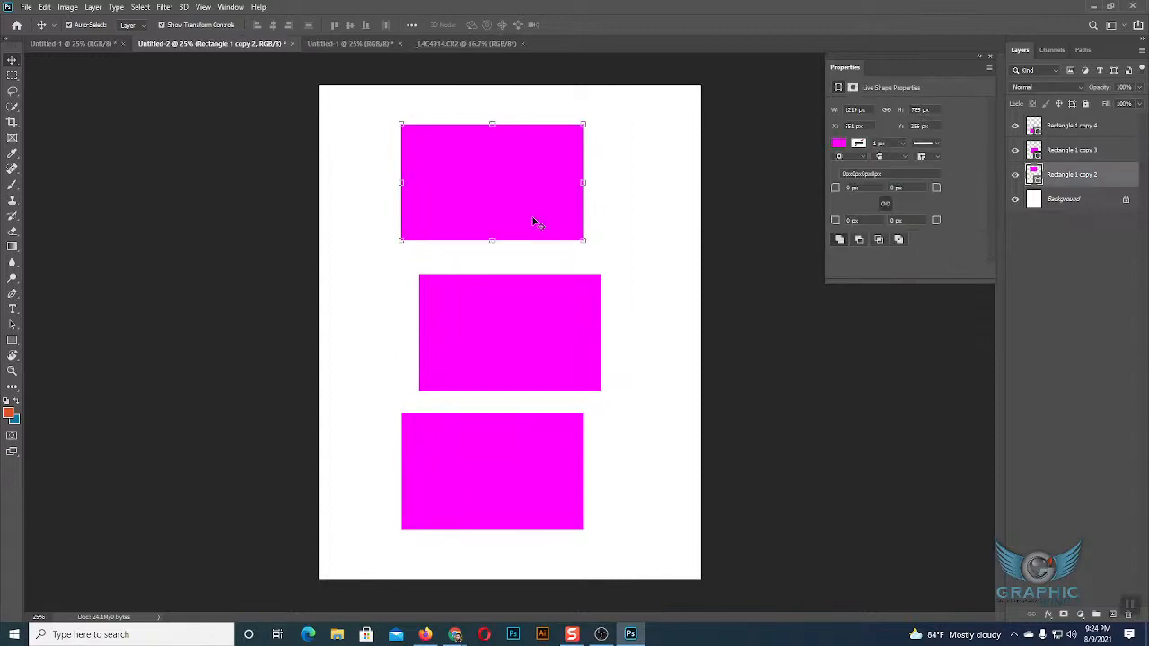
pyautogui.moveTo(585, 241); pyautogui.dragTo(680, 356)
pyautogui.moveTo(552, 271); pyautogui.dragTo(562, 341)
pyautogui.press('Return')
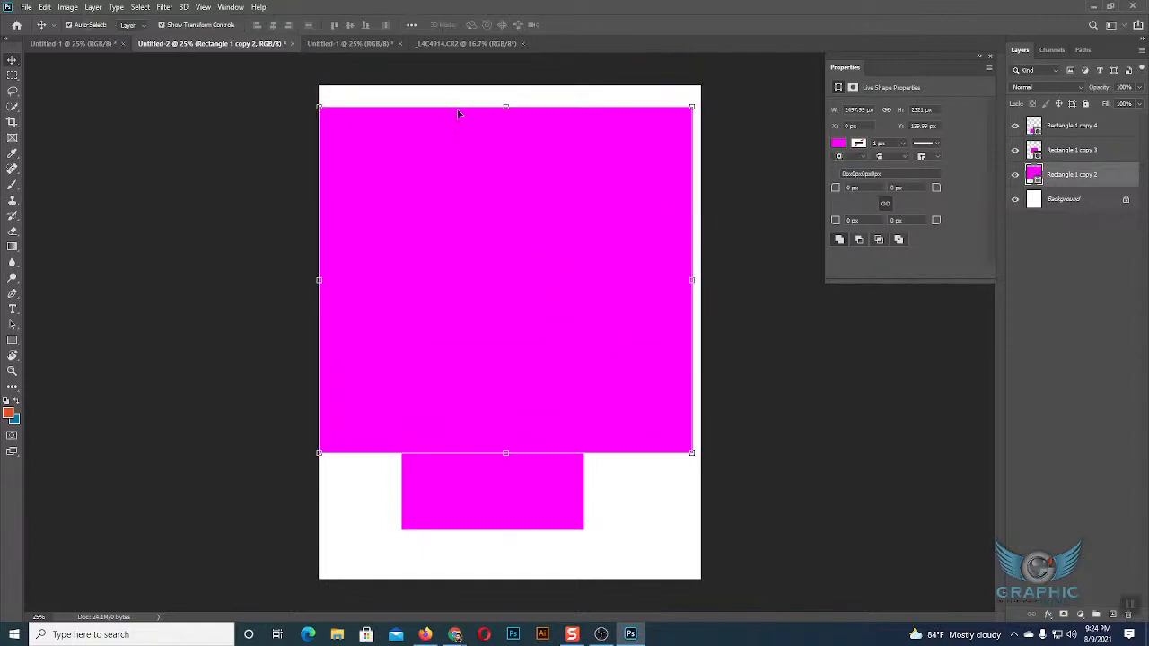
# Recolour the enlarged rectangle on layer Rectangle 1 copy 2 with the pale yellow recent colour and deselect it.
pyautogui.moveTo(409, 92); pyautogui.dragTo(565, 359)
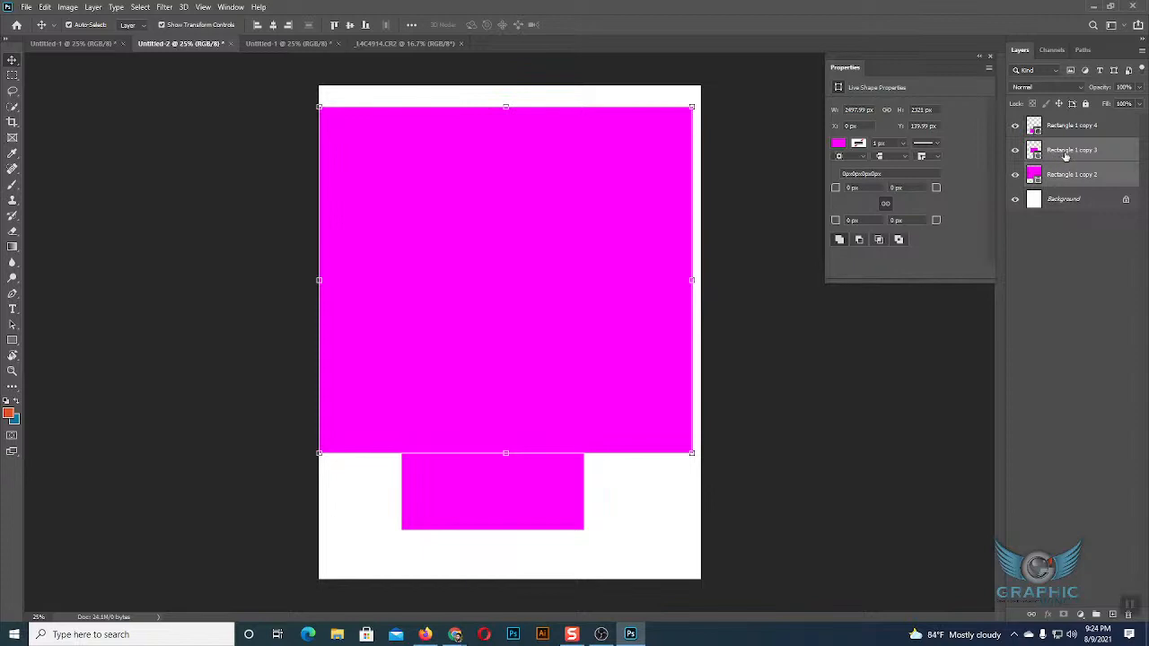
pyautogui.click(1074, 205)
pyautogui.click(1073, 174)
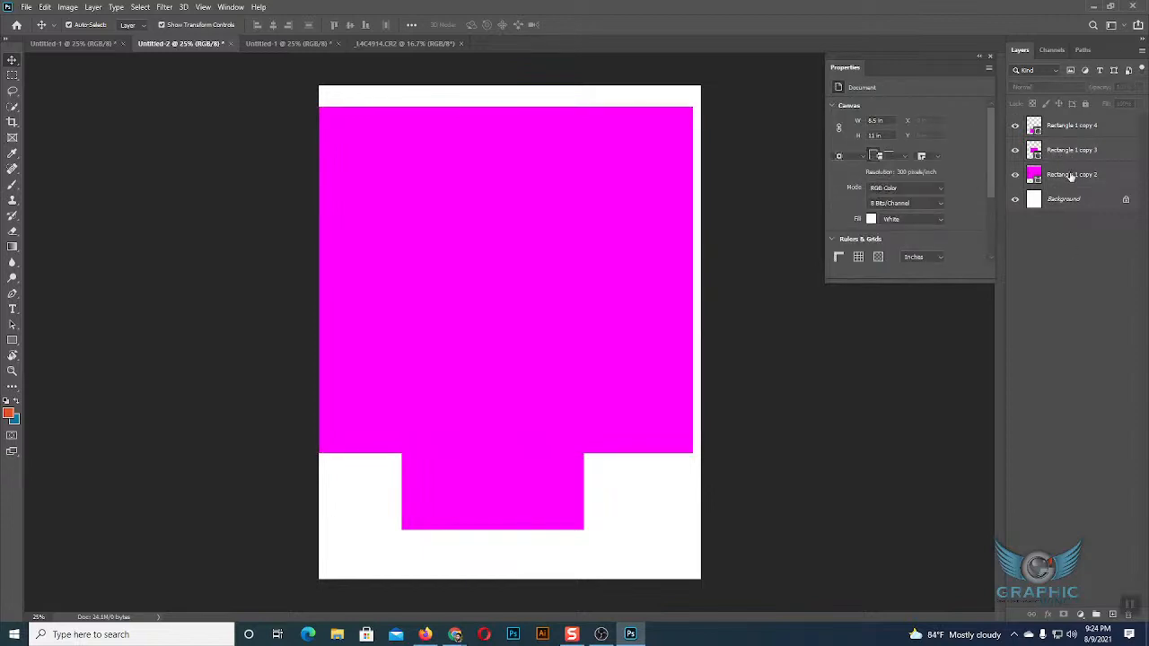
pyautogui.click(844, 146)
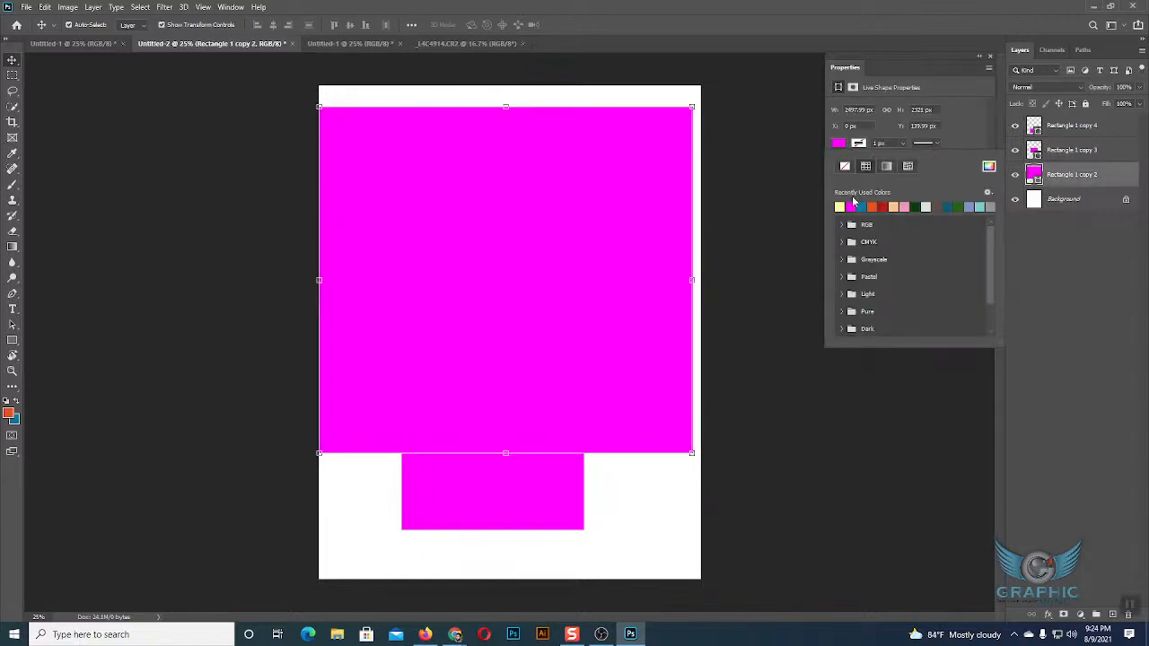
pyautogui.click(842, 205)
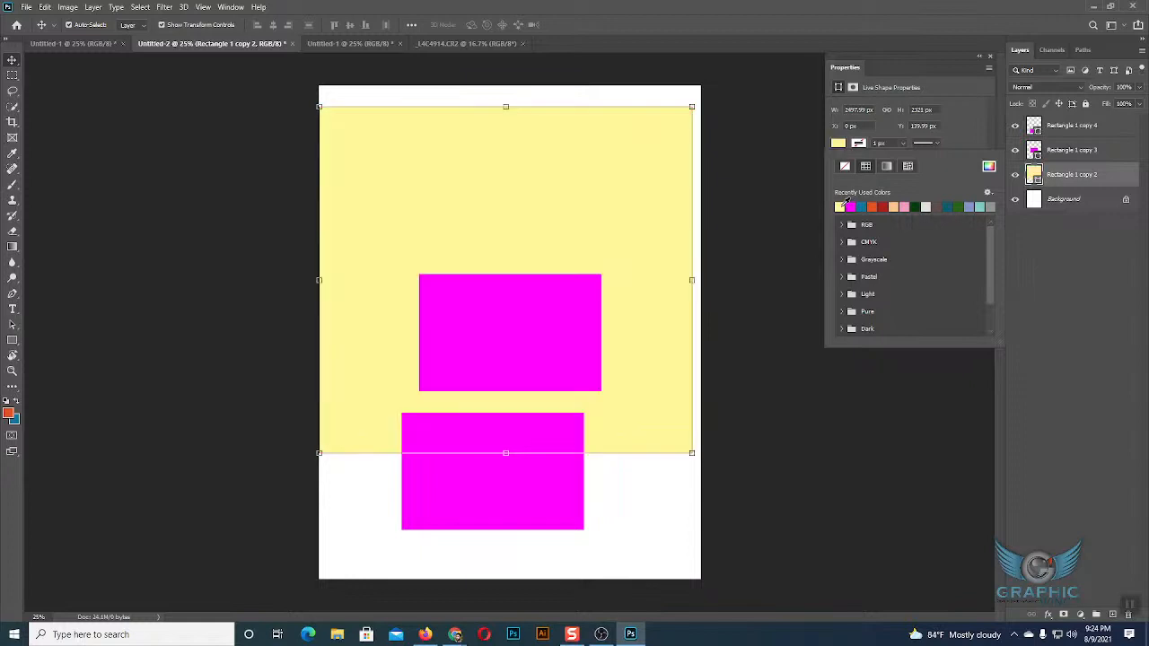
pyautogui.click(654, 489)
# Check which layers get selected by picking each magenta rectangle and by marquee-selecting from the blank page area.
pyautogui.click(557, 375)
pyautogui.click(541, 464)
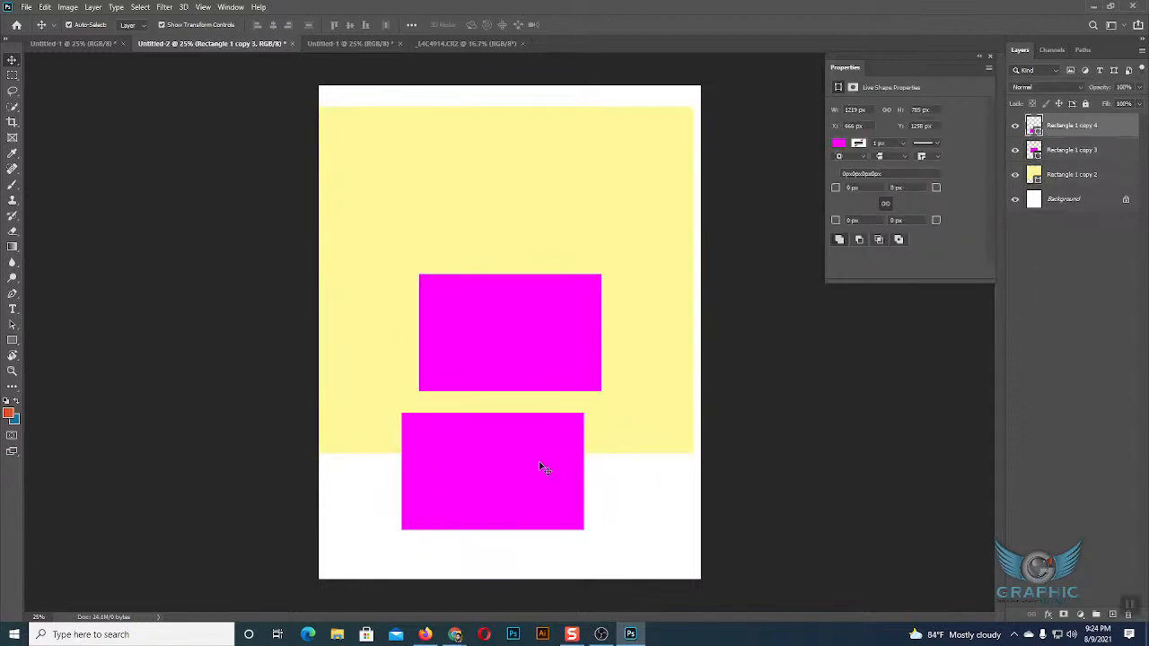
pyautogui.click(544, 359)
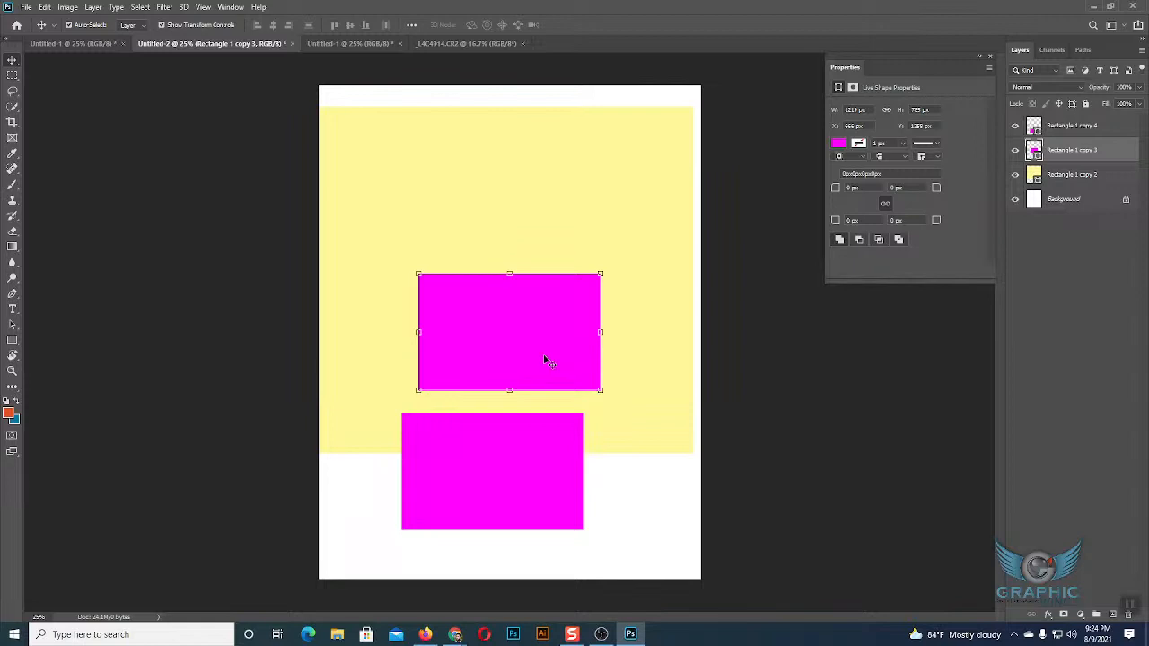
pyautogui.click(654, 512)
pyautogui.moveTo(634, 525); pyautogui.dragTo(590, 470)
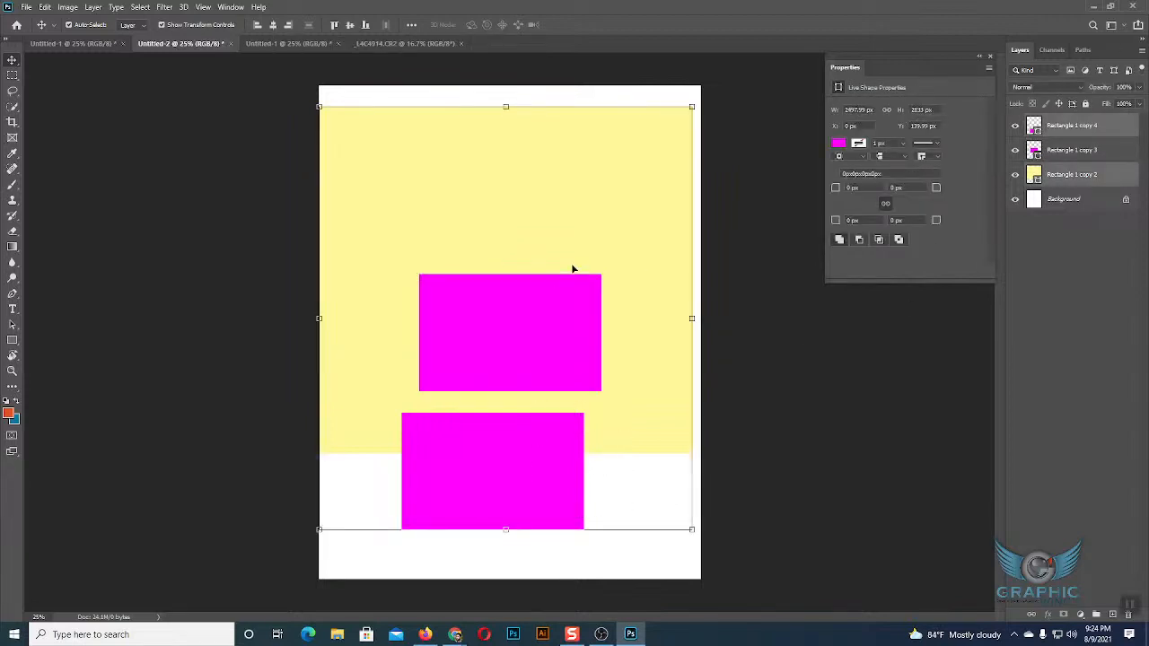
pyautogui.click(645, 551)
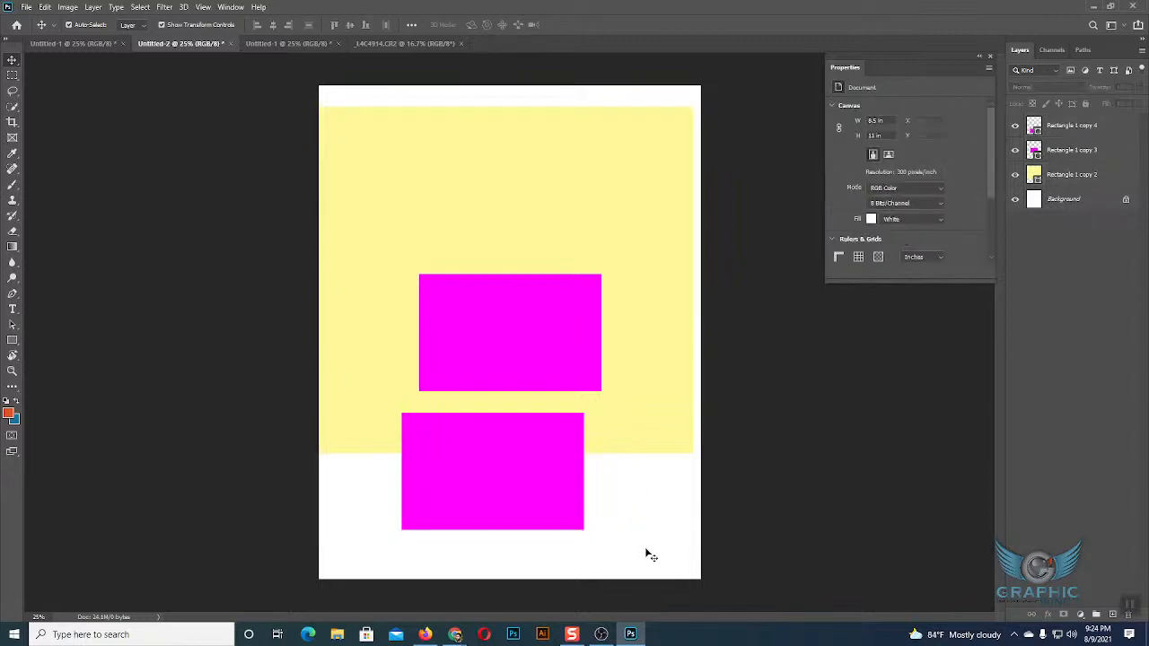
# Shift the yellow rectangle slightly to the right, to about X 27 px, and deselect it.
pyautogui.click(641, 135)
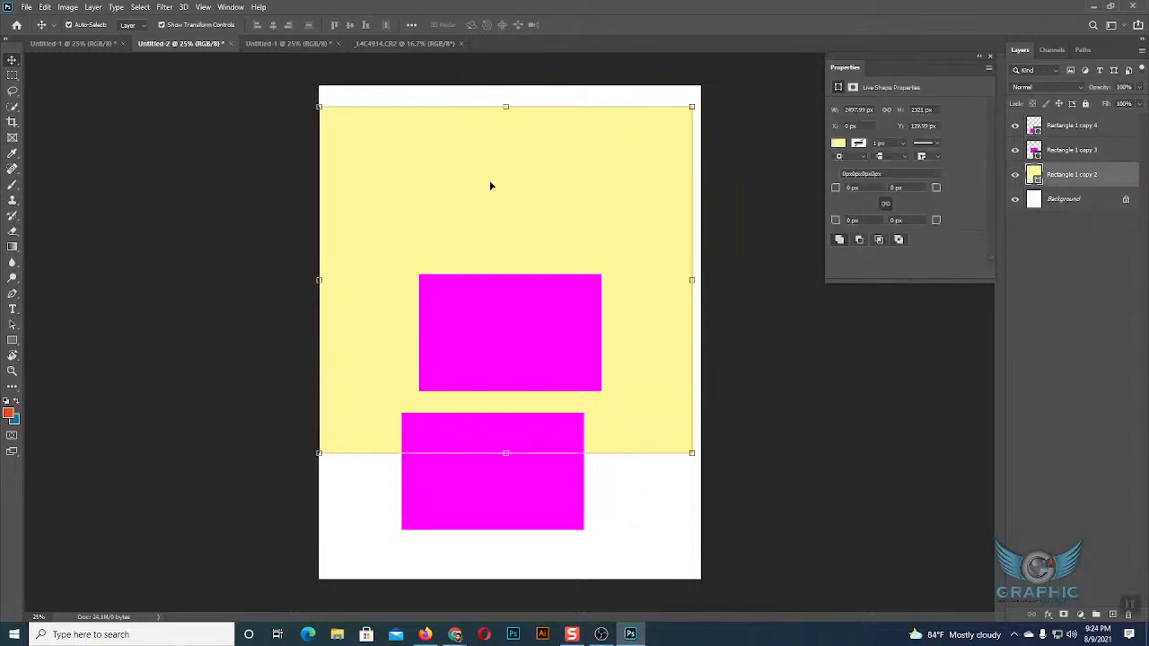
pyautogui.moveTo(374, 216); pyautogui.dragTo(377, 213)
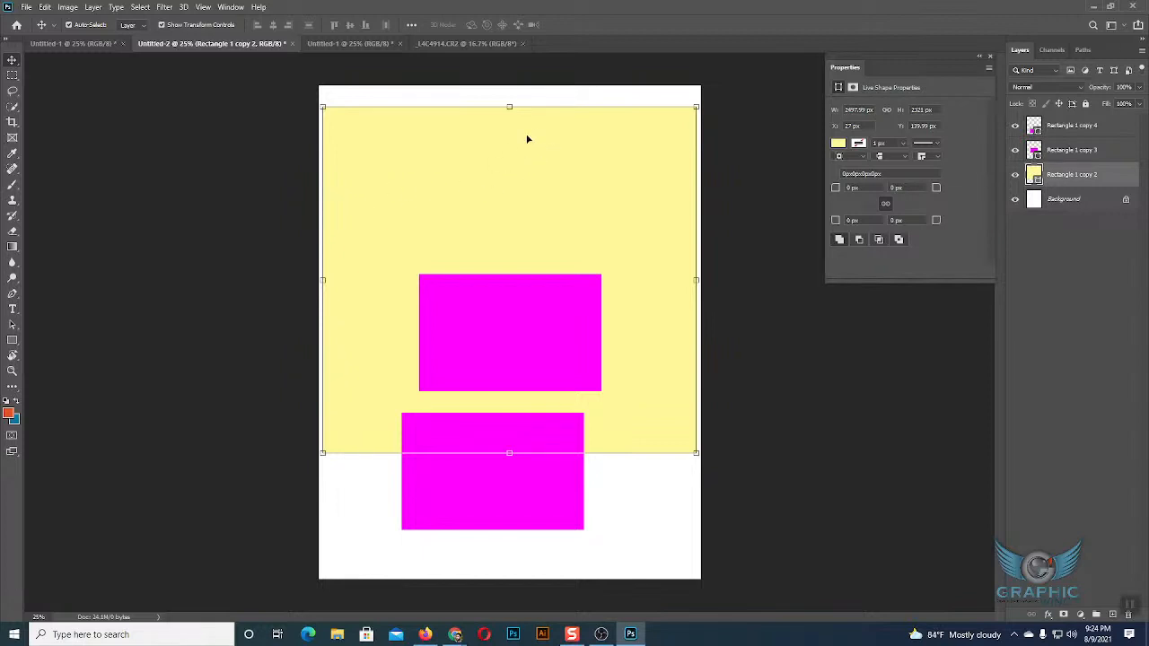
pyautogui.click(551, 96)
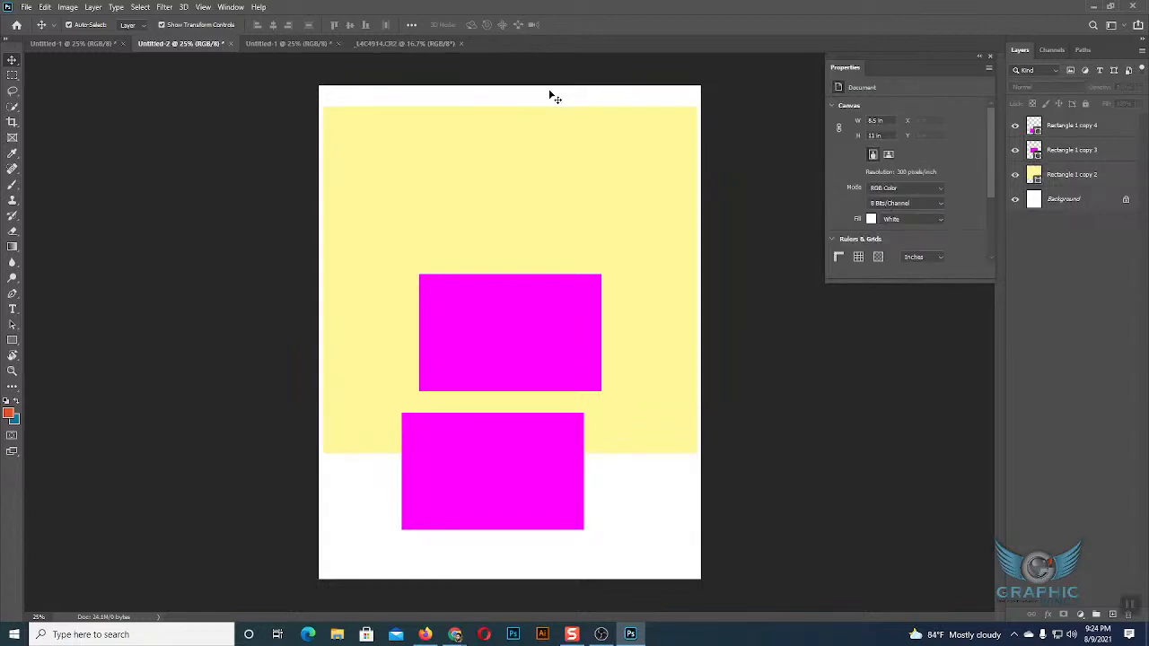
# Compare layer auto-selection by picking the yellow rectangle and both magenta rectangles in turn on the canvas.
pyautogui.click(558, 162)
pyautogui.click(551, 322)
pyautogui.click(538, 440)
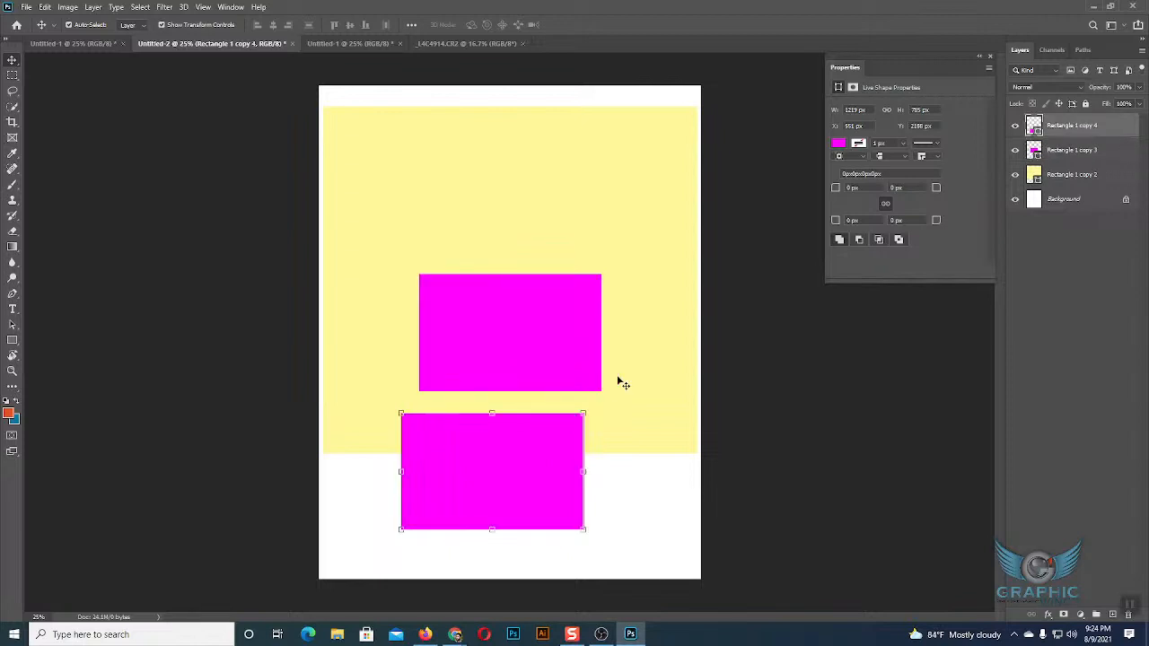
pyautogui.click(619, 381)
pyautogui.click(522, 311)
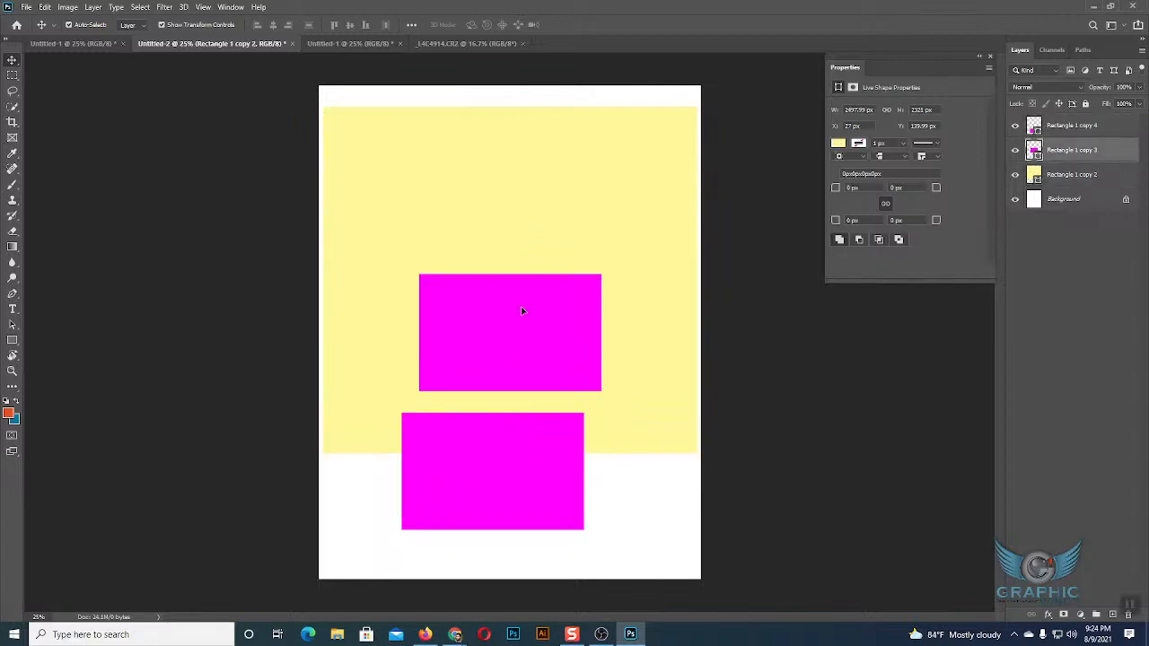
pyautogui.click(496, 458)
pyautogui.click(537, 354)
pyautogui.click(566, 163)
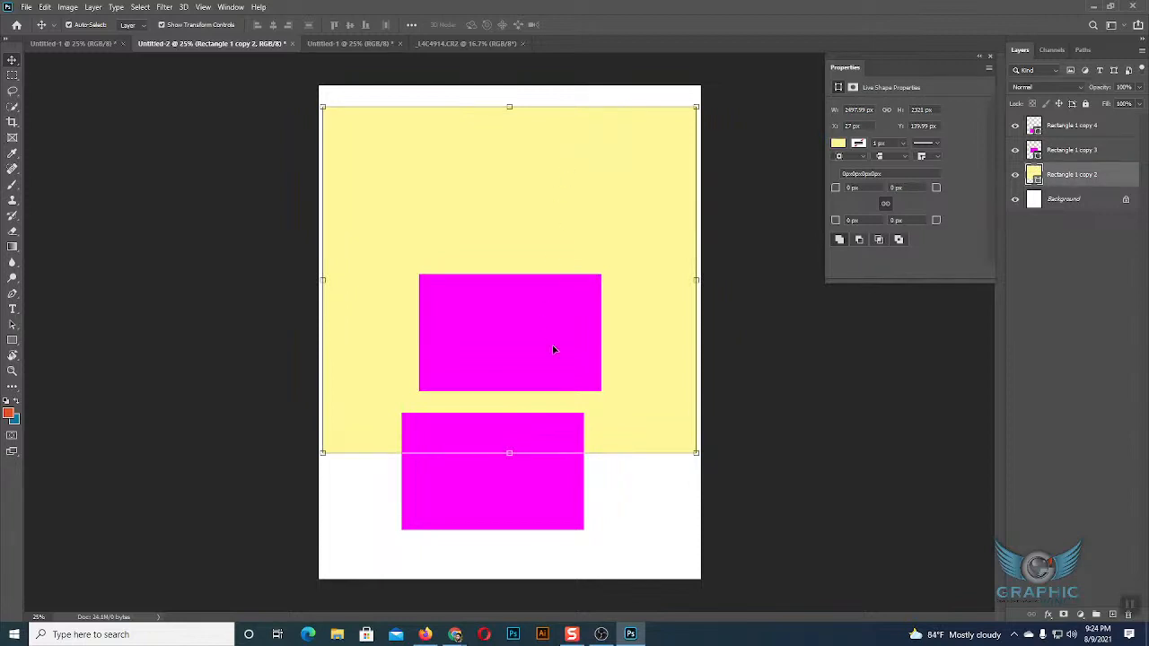
# Check canvas selection by picking the upper magenta rectangle and then the yellow one, deselecting from the blank page area after each.
pyautogui.click(606, 483)
pyautogui.click(580, 386)
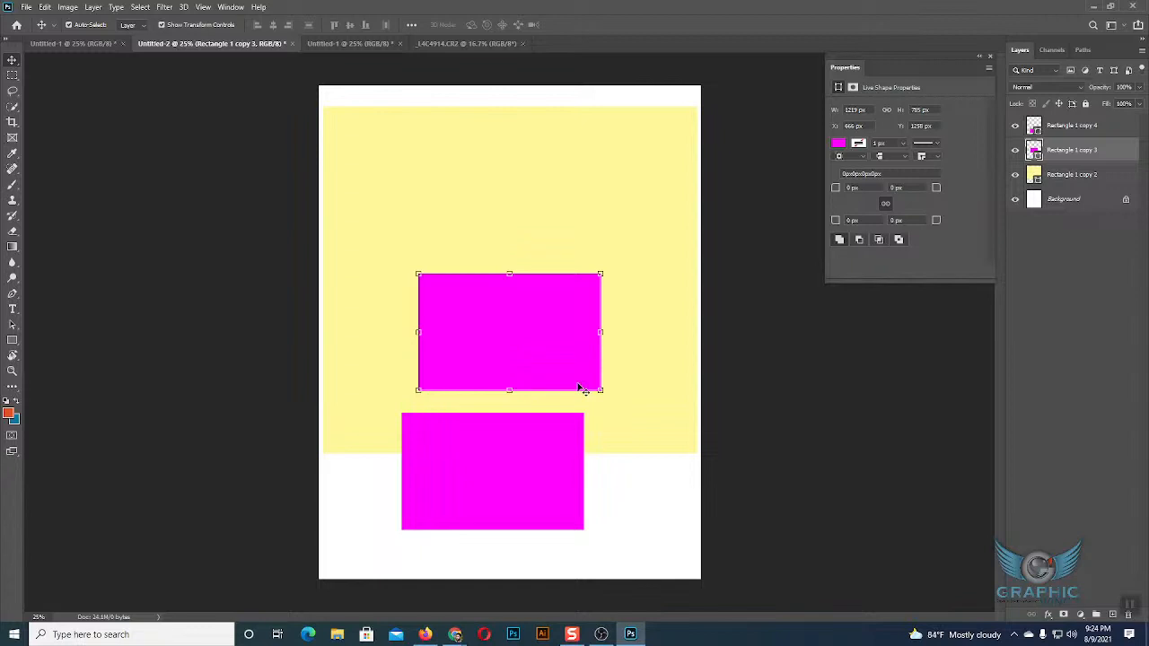
pyautogui.click(619, 530)
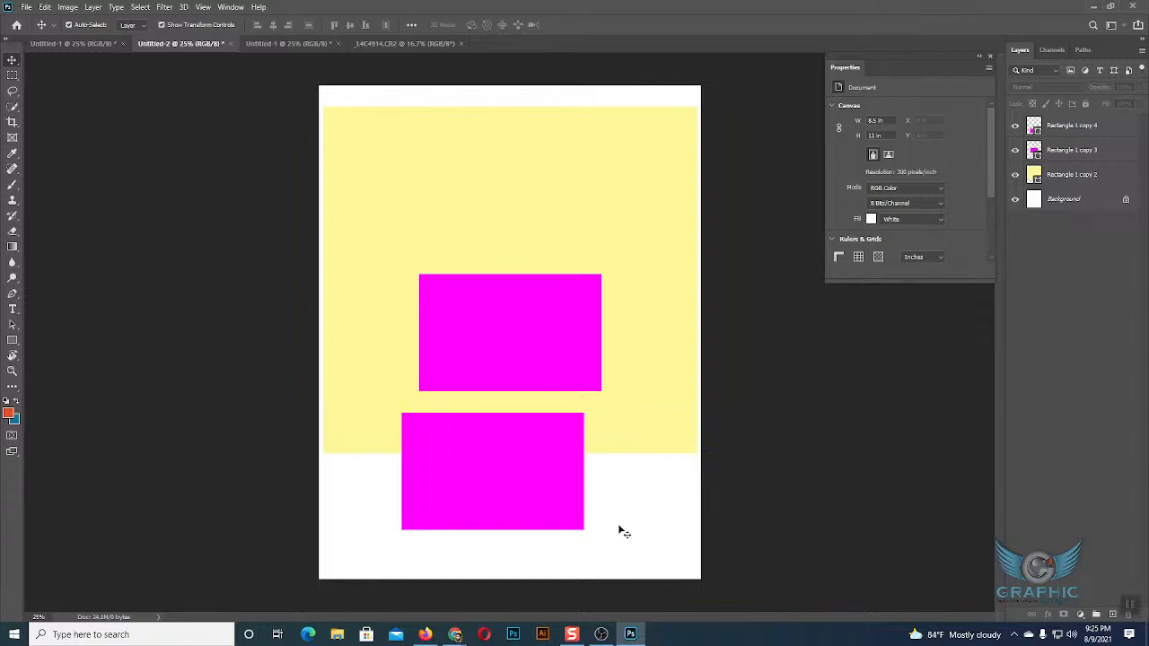
pyautogui.click(606, 238)
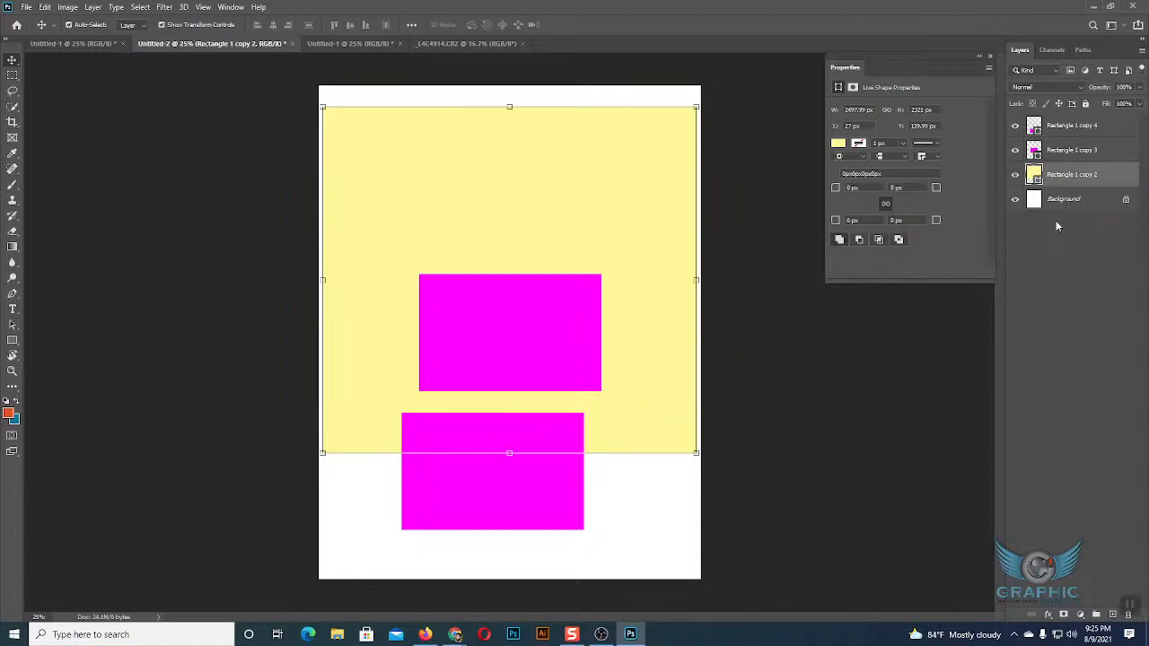
pyautogui.click(622, 530)
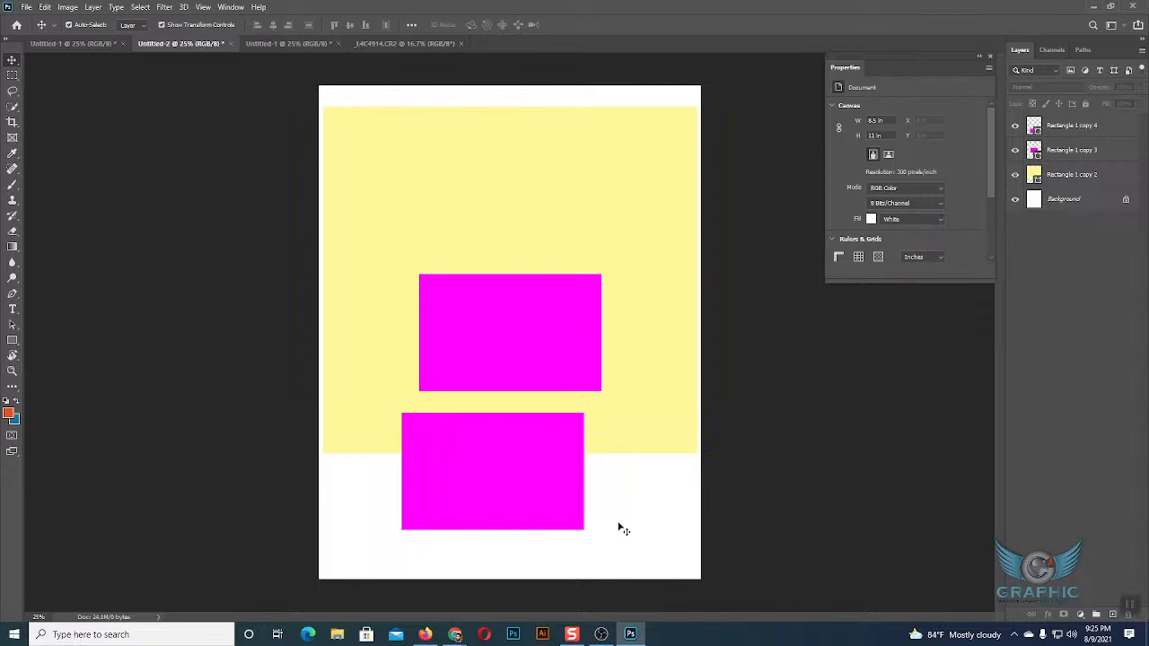
# Select the yellow rectangle on layer Rectangle 1 copy 2 and lock all of that layer's attributes.
pyautogui.click(582, 255)
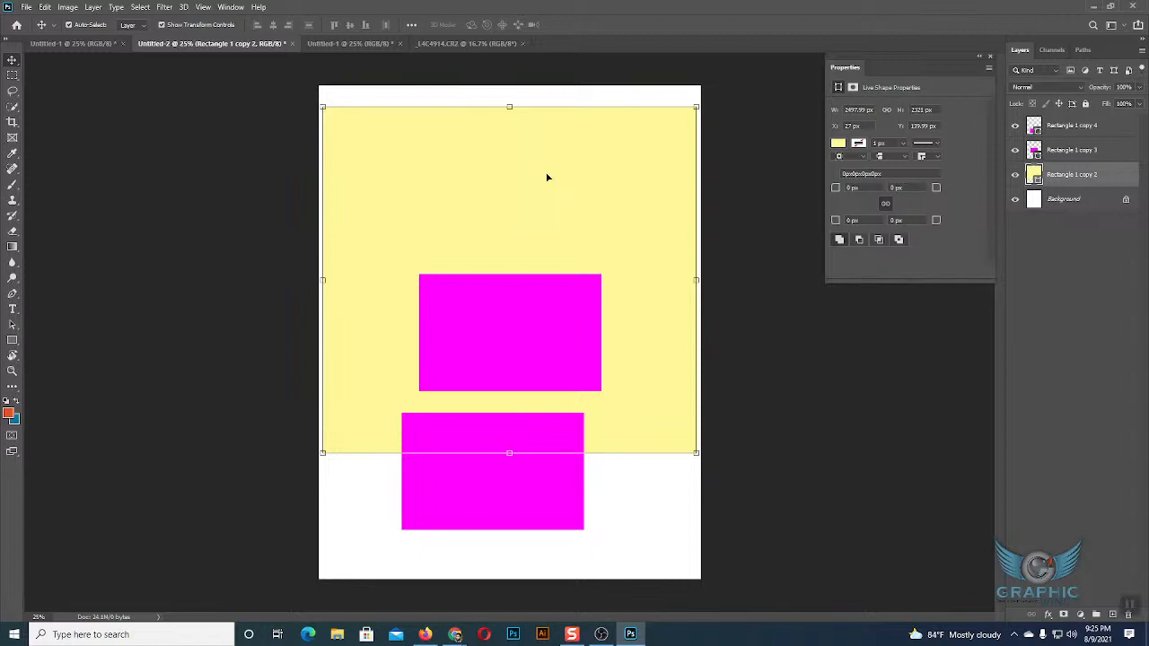
pyautogui.press('super+plus')
pyautogui.click(135, 89)
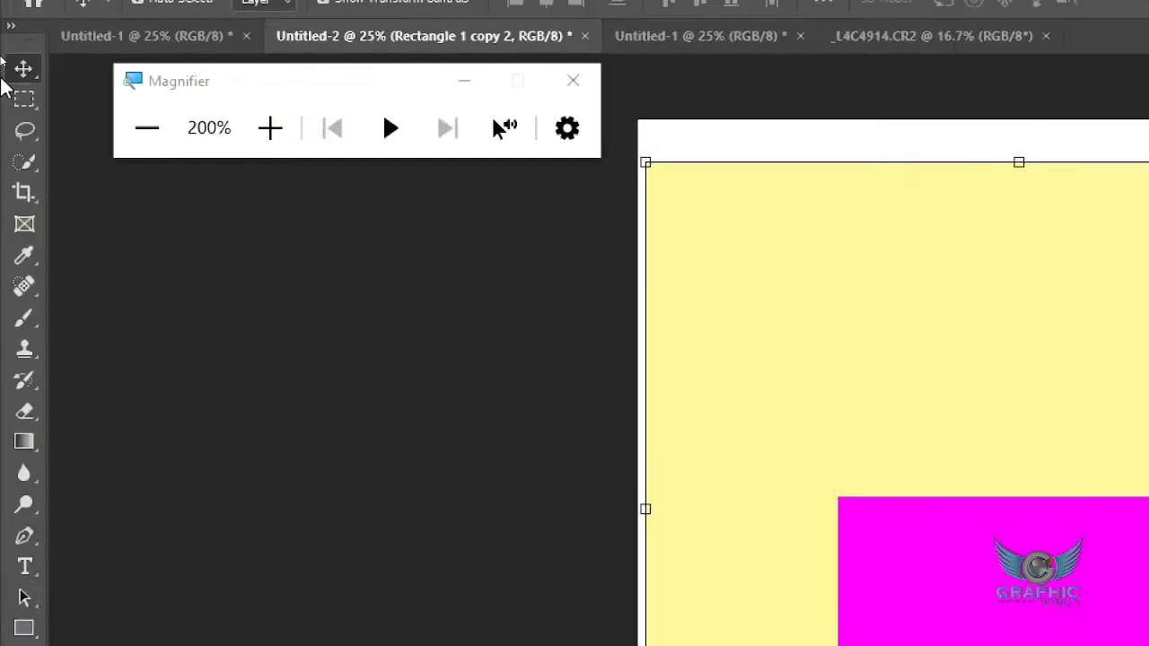
pyautogui.click(147, 128)
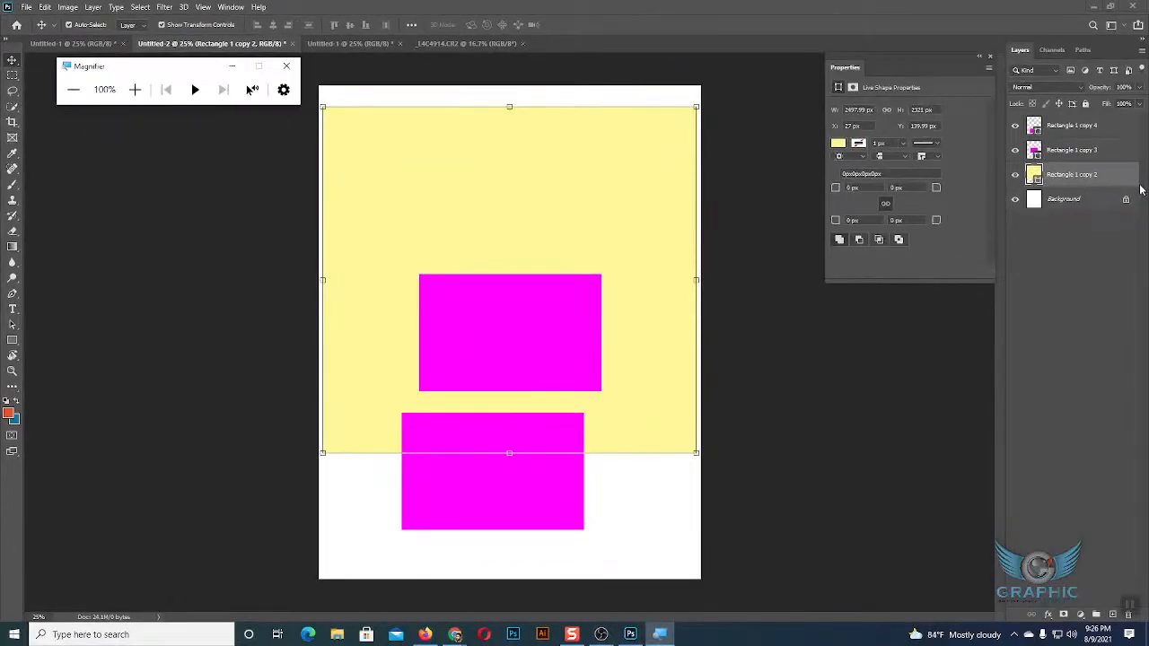
pyautogui.click(1086, 105)
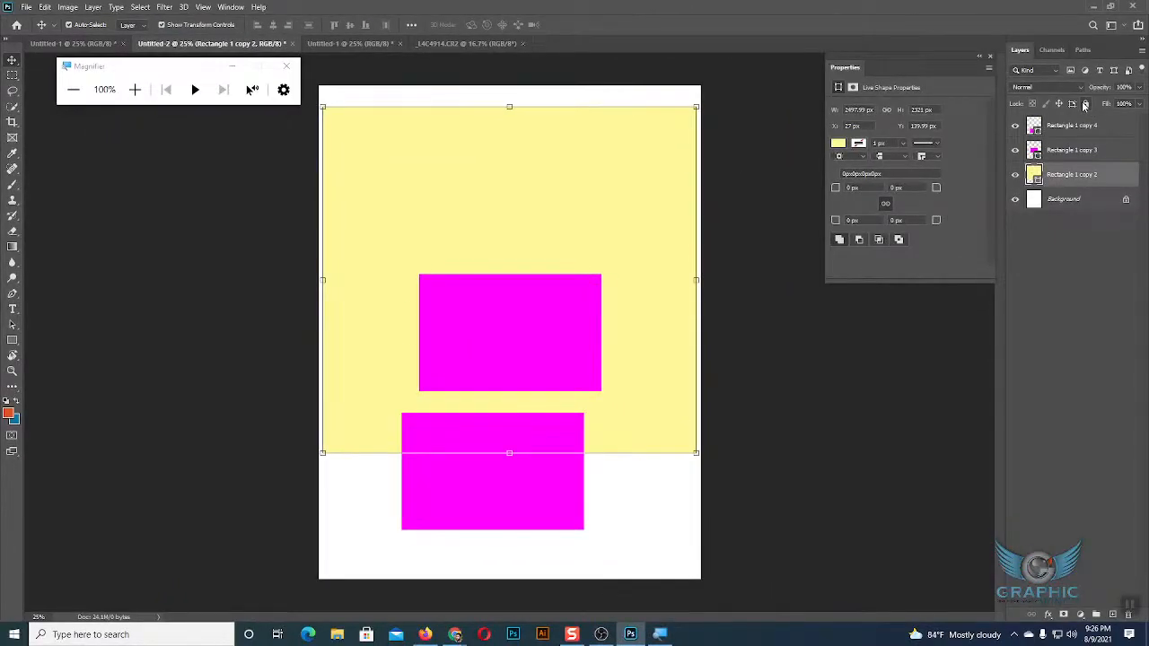
pyautogui.click(1085, 105)
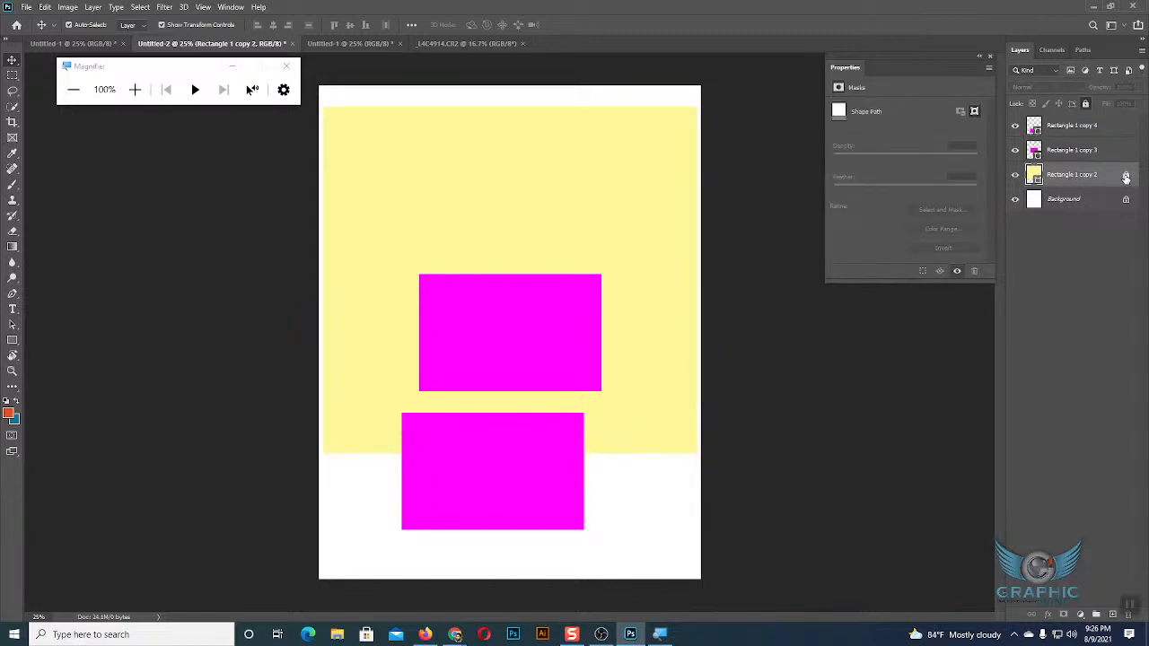
# Test the locked yellow rectangle by trying to pick it and marquee-select it on the canvas.
pyautogui.click(595, 216)
pyautogui.moveTo(617, 148); pyautogui.dragTo(679, 255)
pyautogui.moveTo(602, 100); pyautogui.dragTo(662, 223)
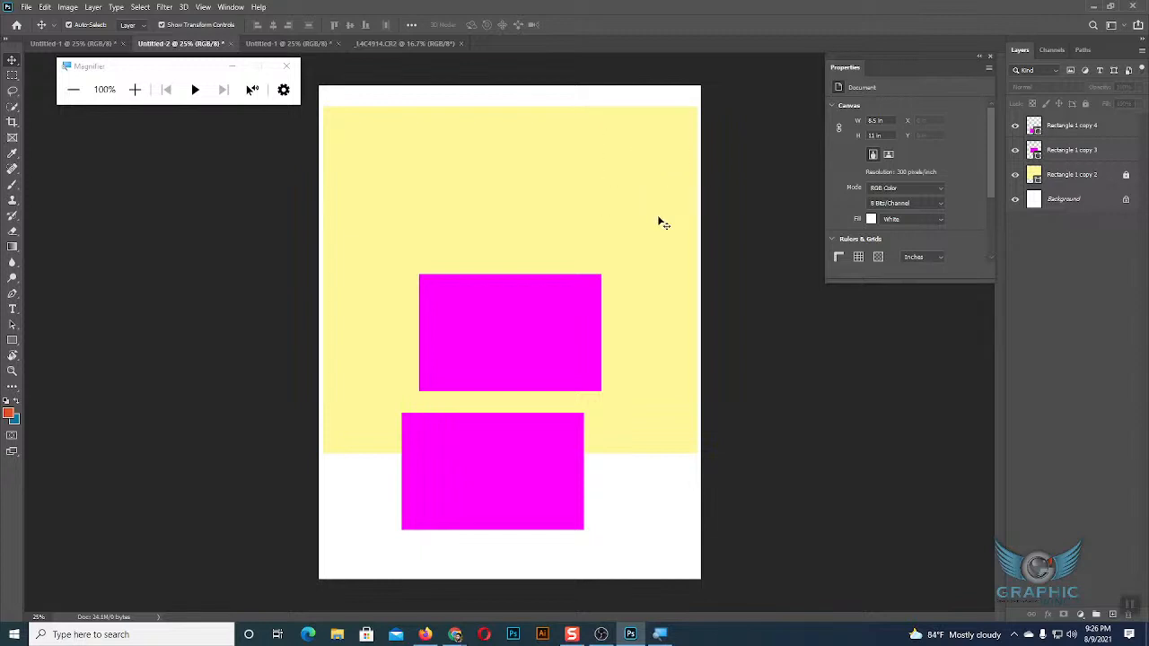
pyautogui.moveTo(557, 169); pyautogui.dragTo(669, 268)
# Lock all attributes of layer Rectangle 1 copy 4 and close the Magnifier.
pyautogui.click(1049, 130)
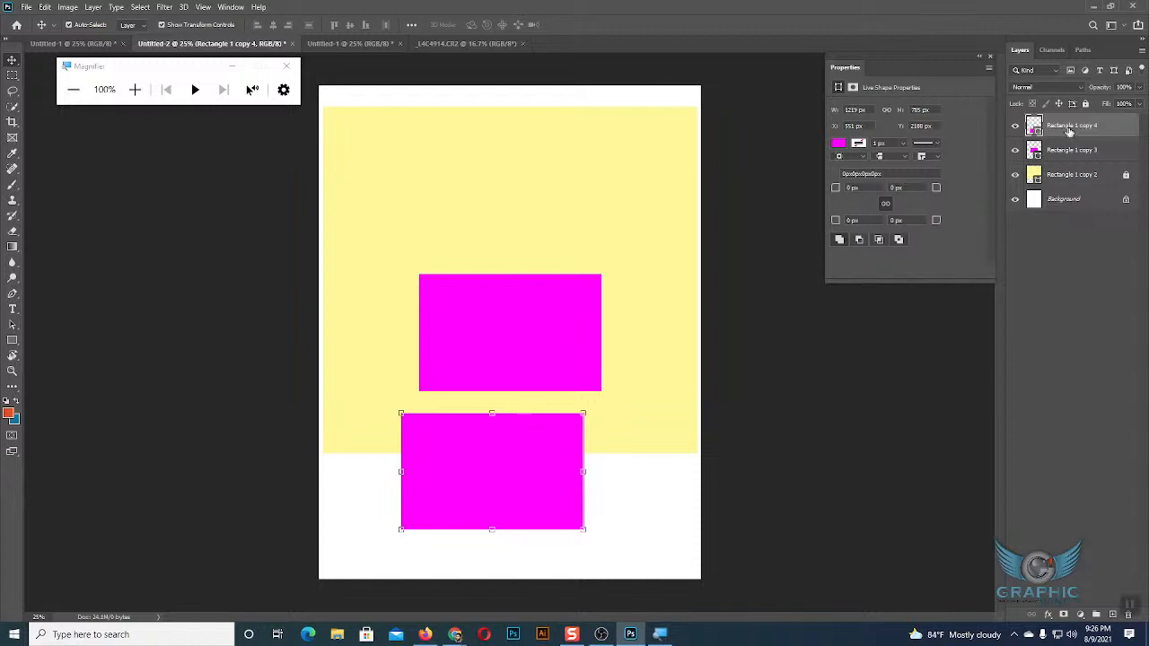
pyautogui.click(1085, 105)
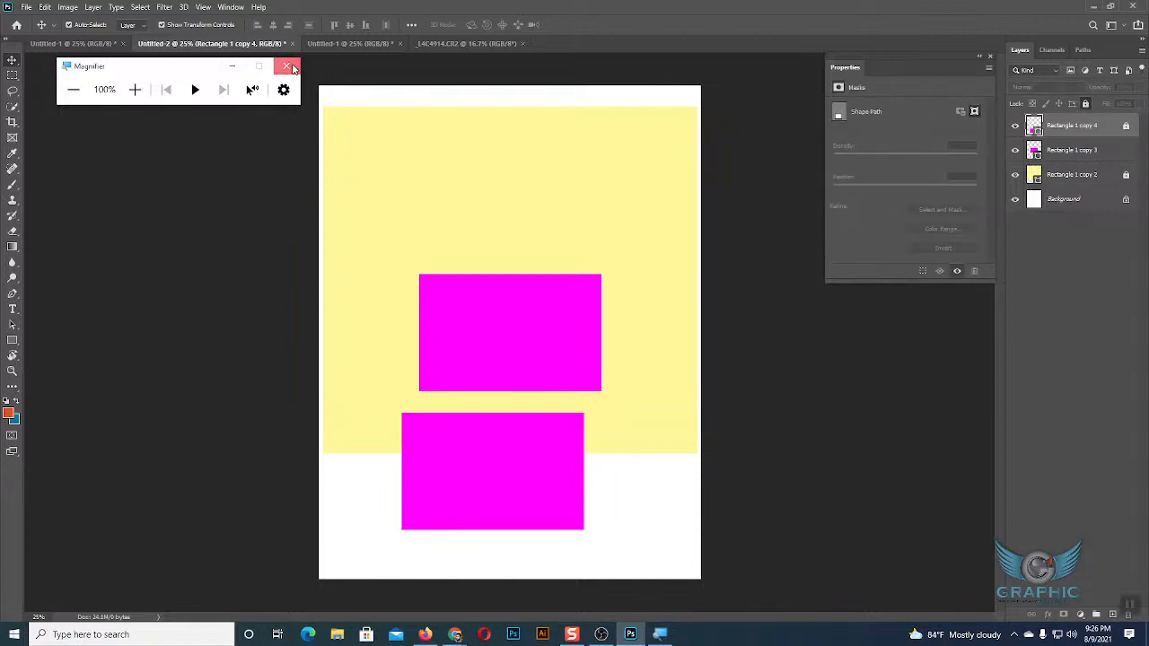
pyautogui.click(287, 66)
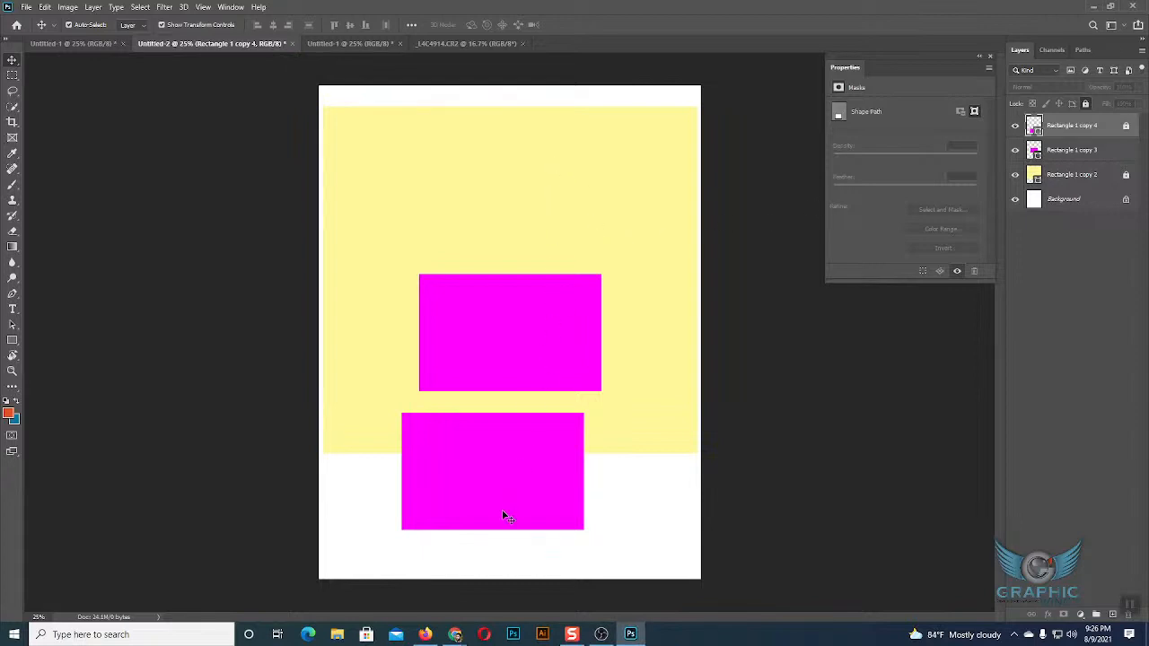
# Clear the layer selection and unlock layers Rectangle 1 copy 2 and Rectangle 1 copy 4.
pyautogui.click(659, 537)
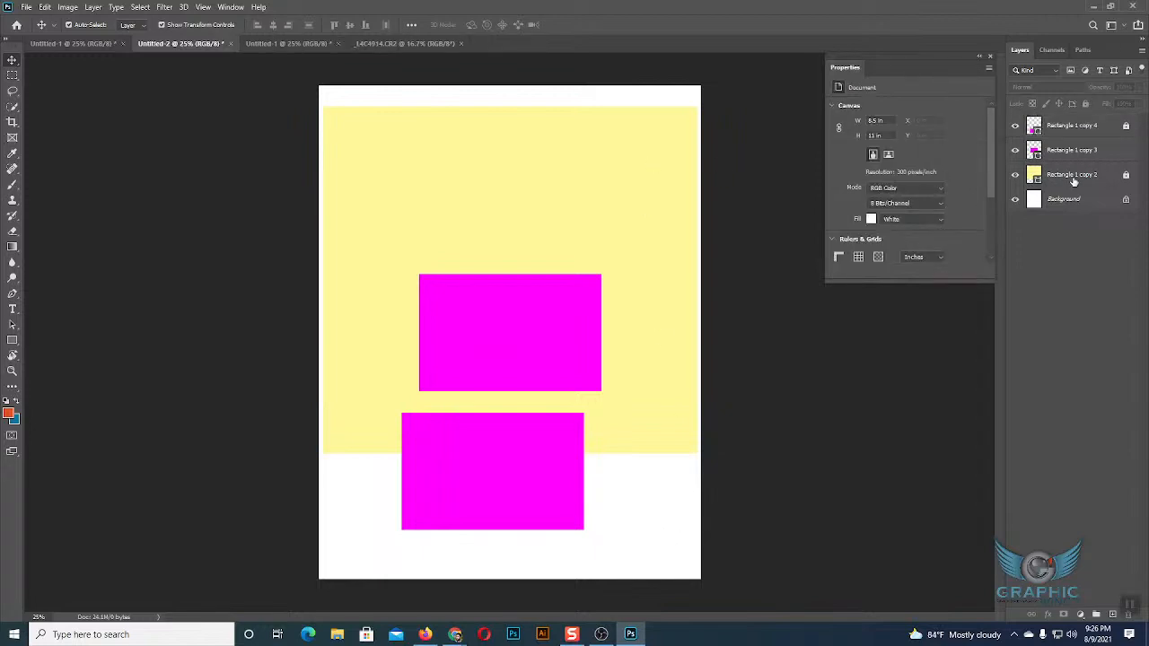
pyautogui.click(1127, 177)
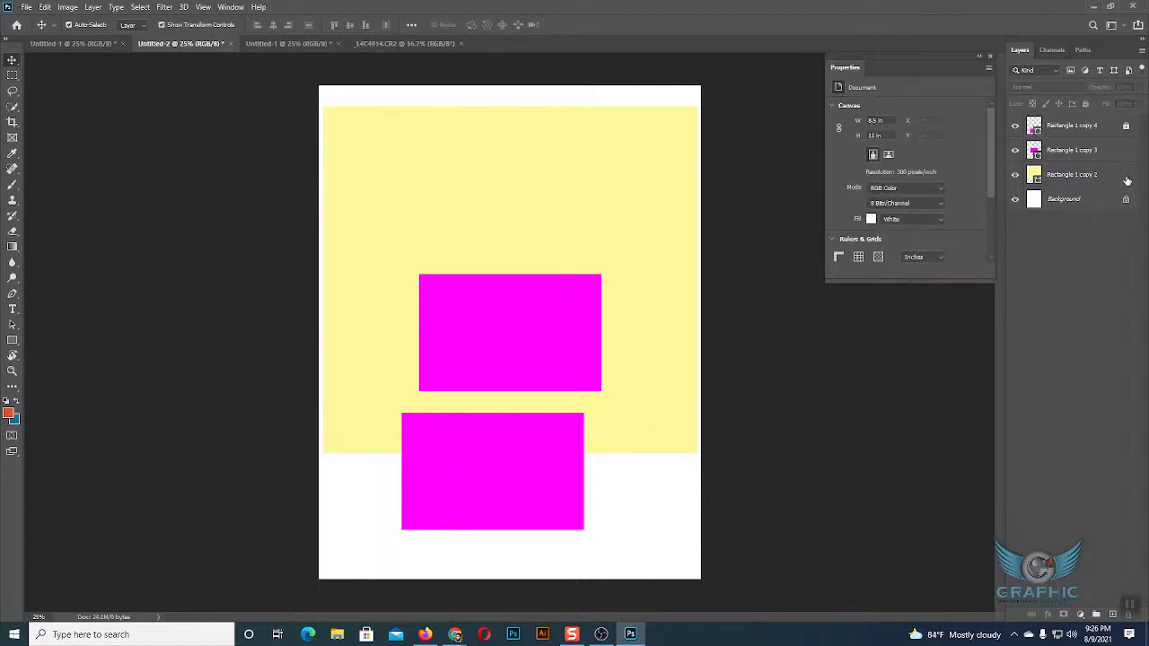
pyautogui.click(1127, 128)
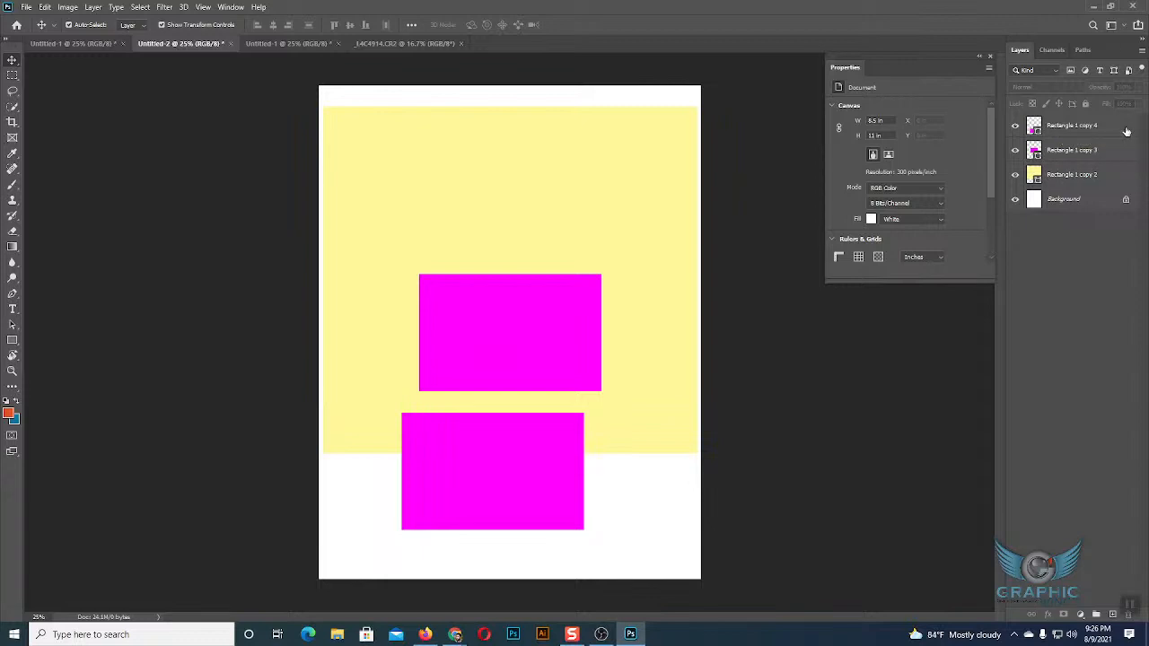
# Select layers Rectangle 1 copy 2, copy 3 and copy 4 together from the layer list, then clear the selection.
pyautogui.click(1084, 176)
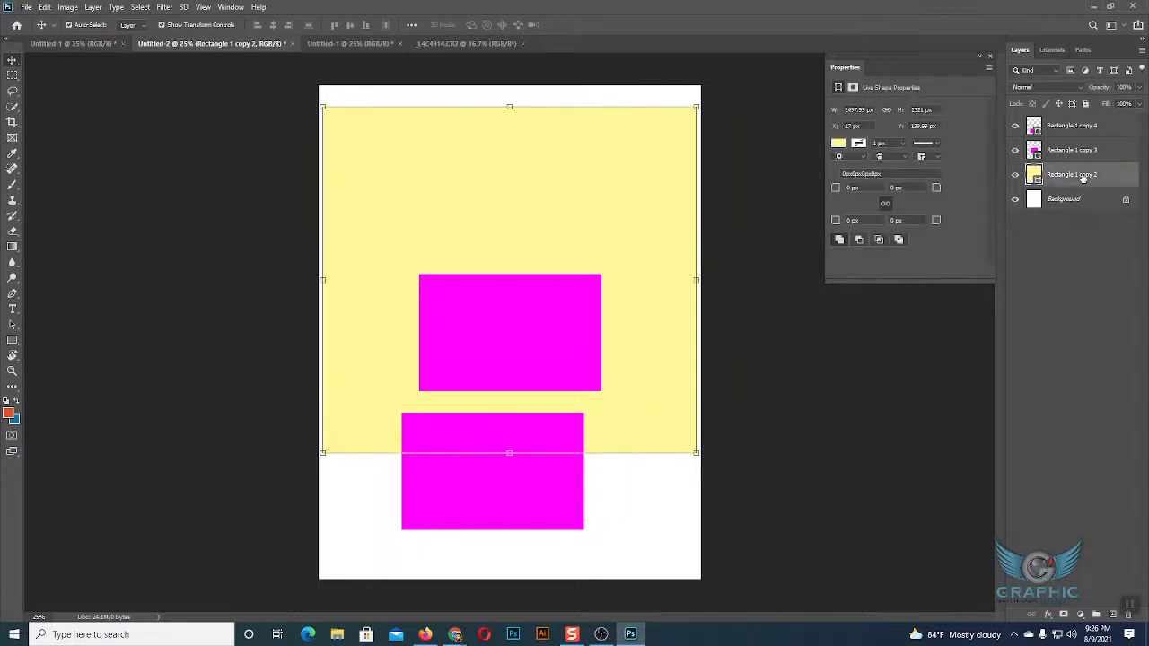
pyautogui.keyDown('shift'); pyautogui.click(1075, 149); pyautogui.keyUp('shift')
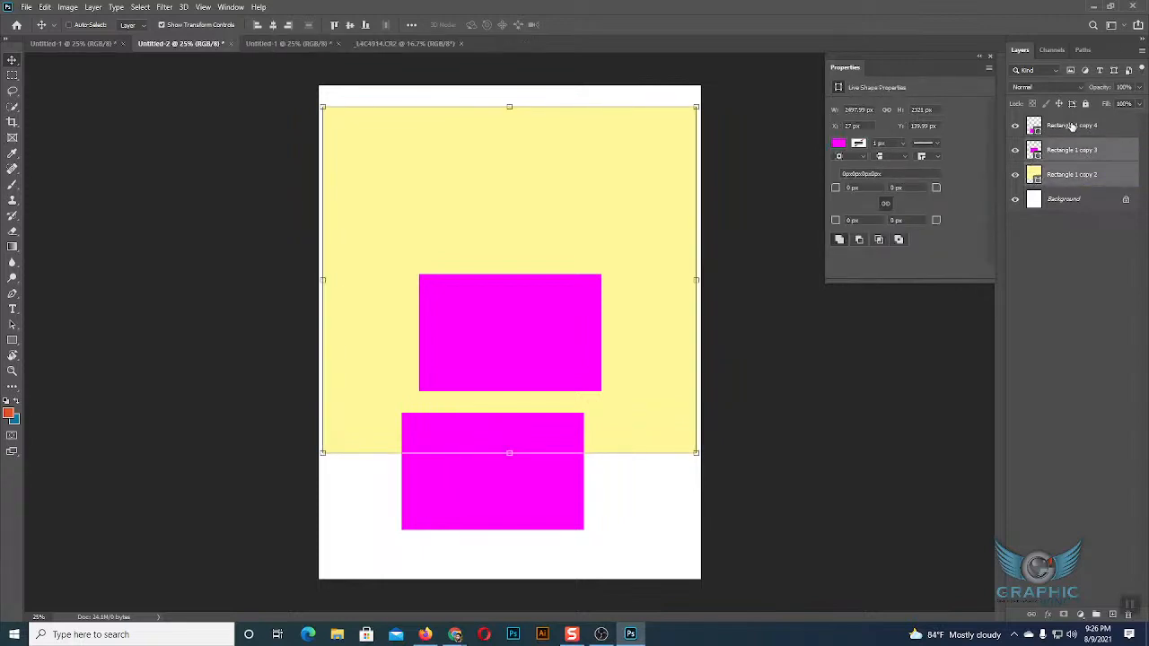
pyautogui.keyDown('shift'); pyautogui.click(1071, 126); pyautogui.keyUp('shift')
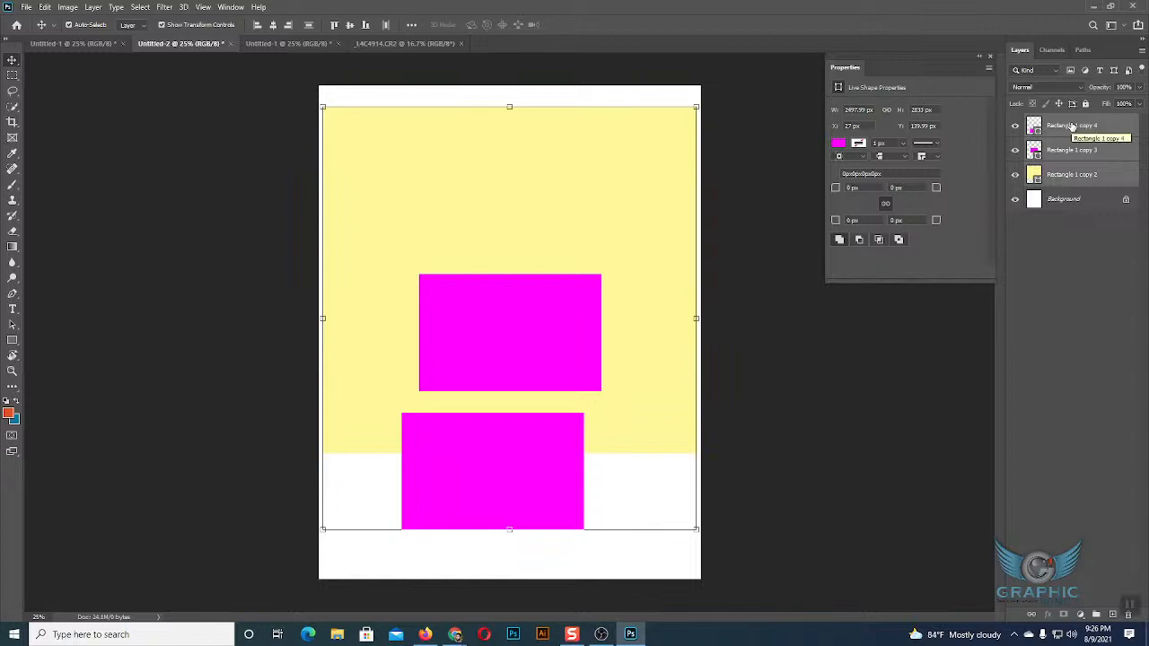
pyautogui.click(976, 318)
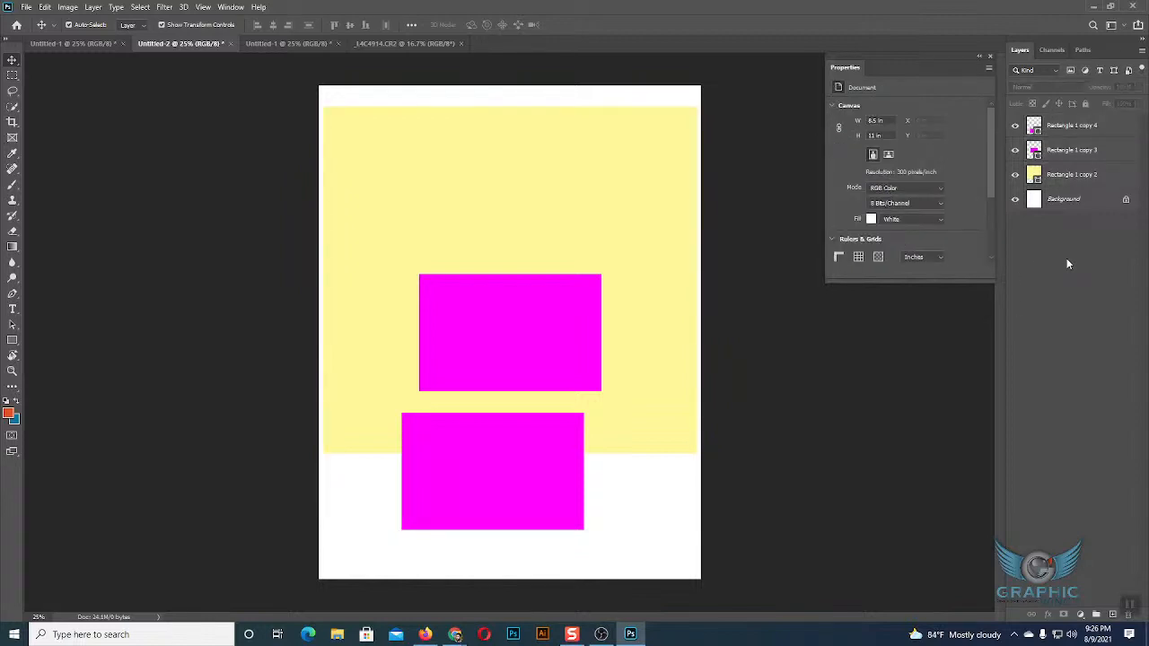
# Marquee-select all three rectangles, lock and unlock their layers together, and deselect them.
pyautogui.moveTo(472, 107); pyautogui.dragTo(610, 560)
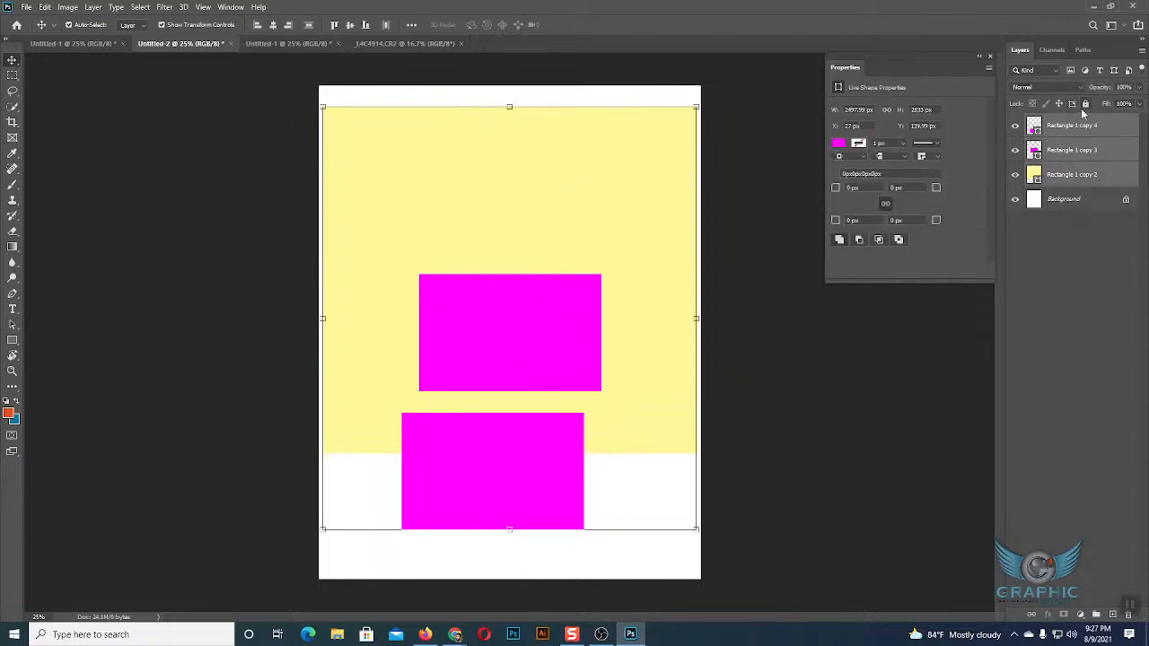
pyautogui.click(1088, 104)
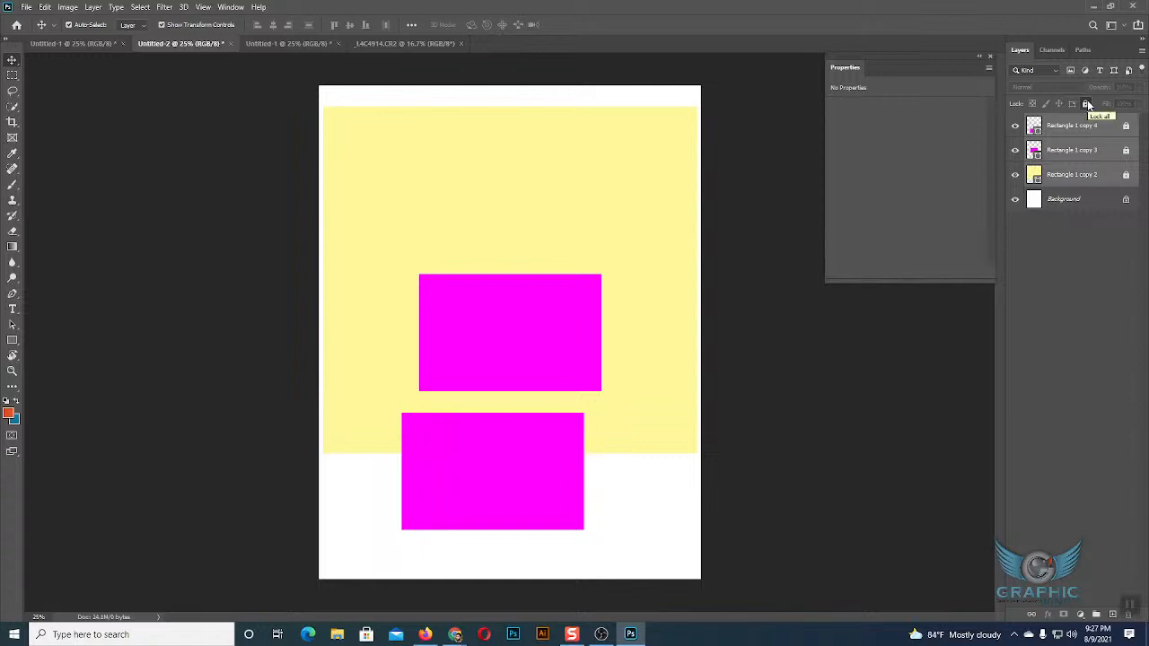
pyautogui.click(1087, 104)
pyautogui.click(1085, 104)
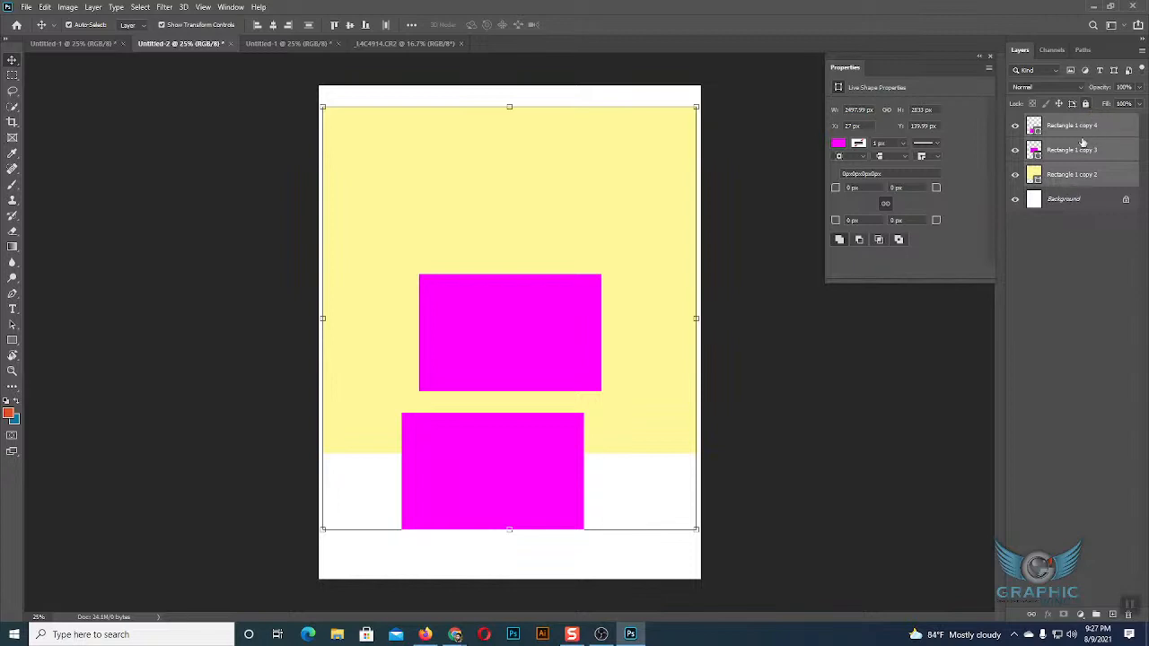
pyautogui.click(1059, 261)
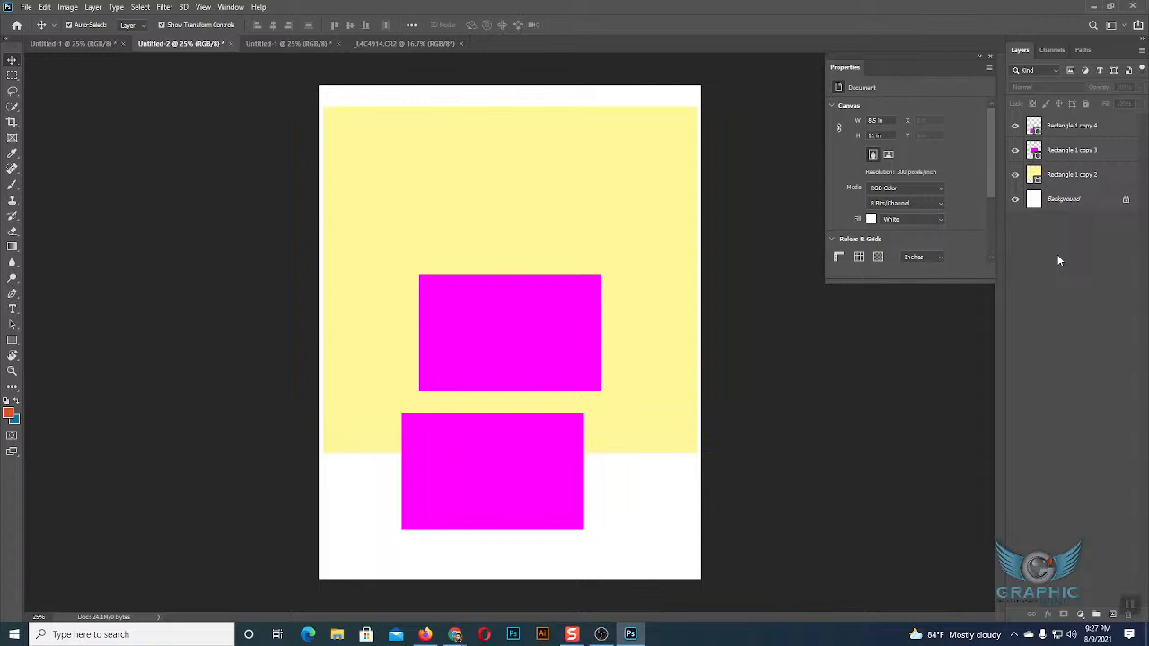
# Scale the yellow rectangle down to about 1073 × 997 px and place it near the top of the page, at about X 697, Y 36 px.
pyautogui.rightClick(1059, 260)
pyautogui.click(913, 338)
pyautogui.click(624, 402)
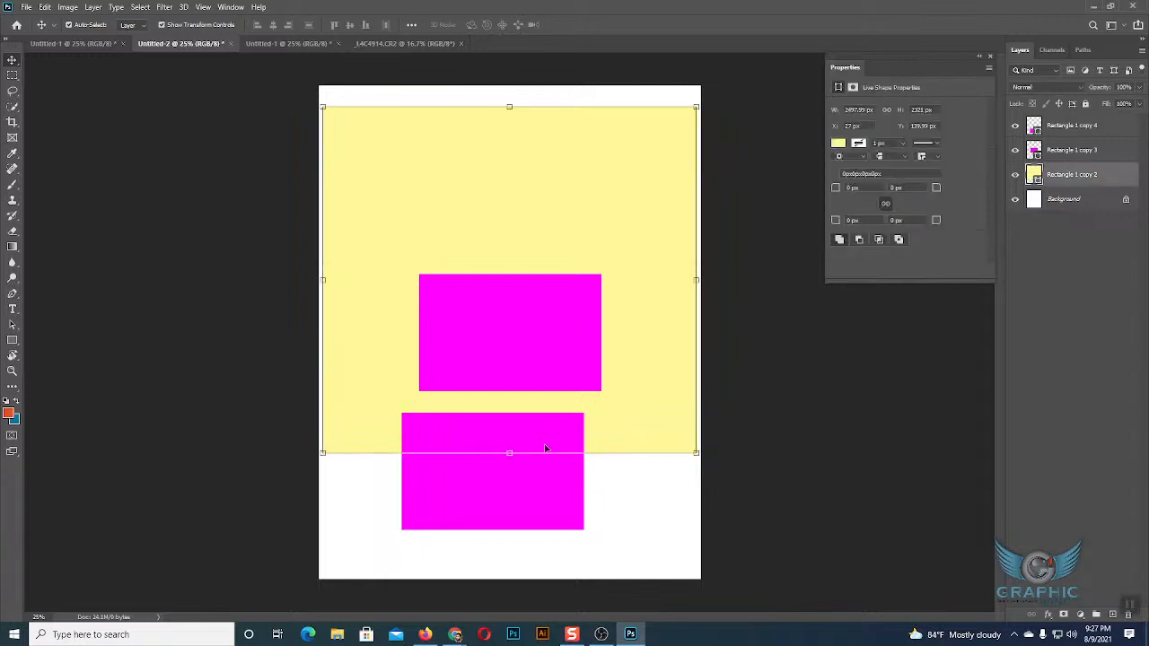
pyautogui.moveTo(509, 454); pyautogui.dragTo(509, 255)
pyautogui.moveTo(522, 206); pyautogui.dragTo(518, 188)
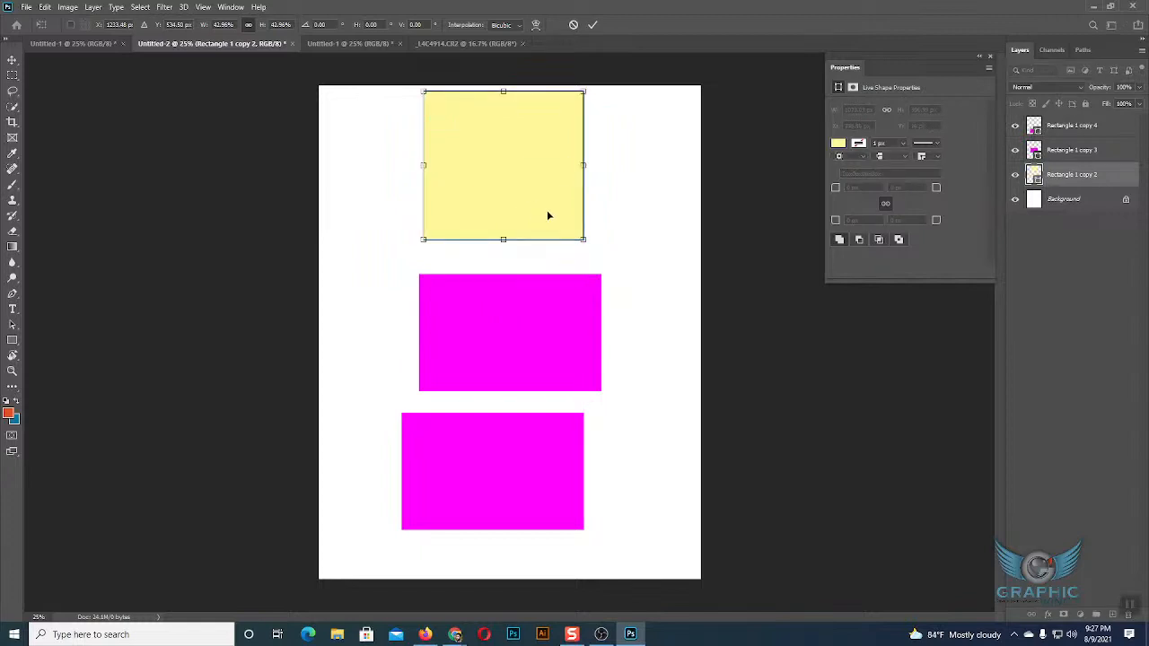
pyautogui.press('Return')
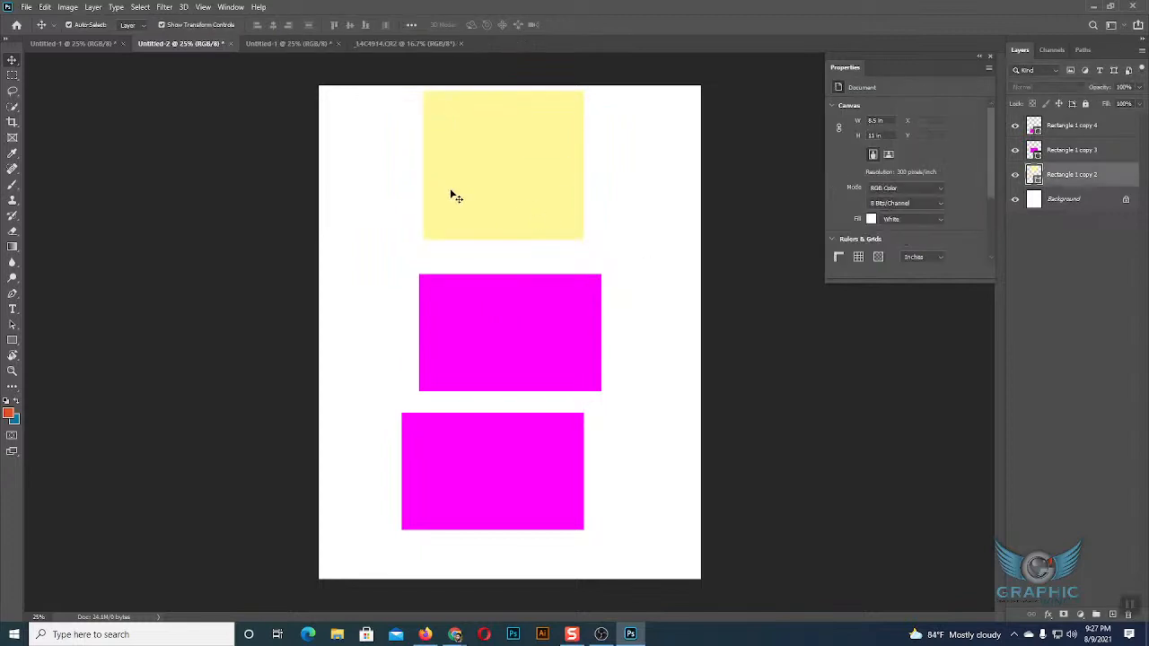
# Move the upper magenta rectangle up and right below the yellow one, and the lower magenta rectangle up and slightly left.
pyautogui.moveTo(507, 323); pyautogui.dragTo(569, 297)
pyautogui.moveTo(547, 452); pyautogui.dragTo(529, 412)
pyautogui.click(598, 321)
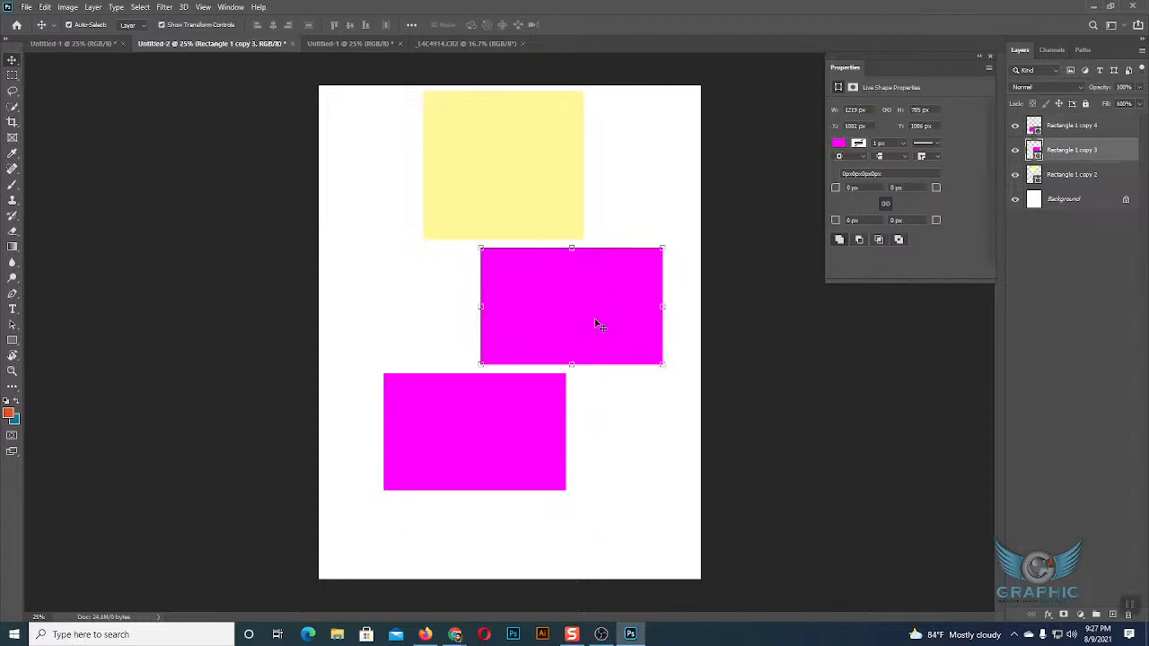
# Duplicate both magenta rectangles sideways and arrange the four in a two-by-two grid spanning the page width.
pyautogui.moveTo(605, 320); pyautogui.dragTo(429, 325)
pyautogui.moveTo(490, 434); pyautogui.dragTo(425, 434)
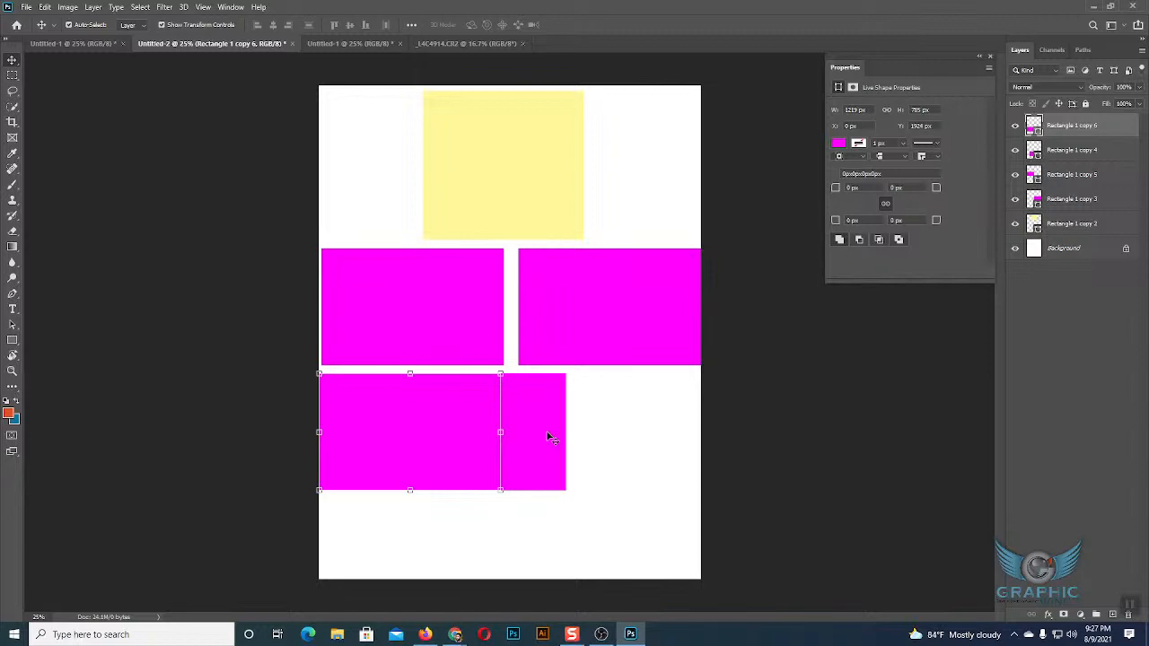
pyautogui.click(624, 551)
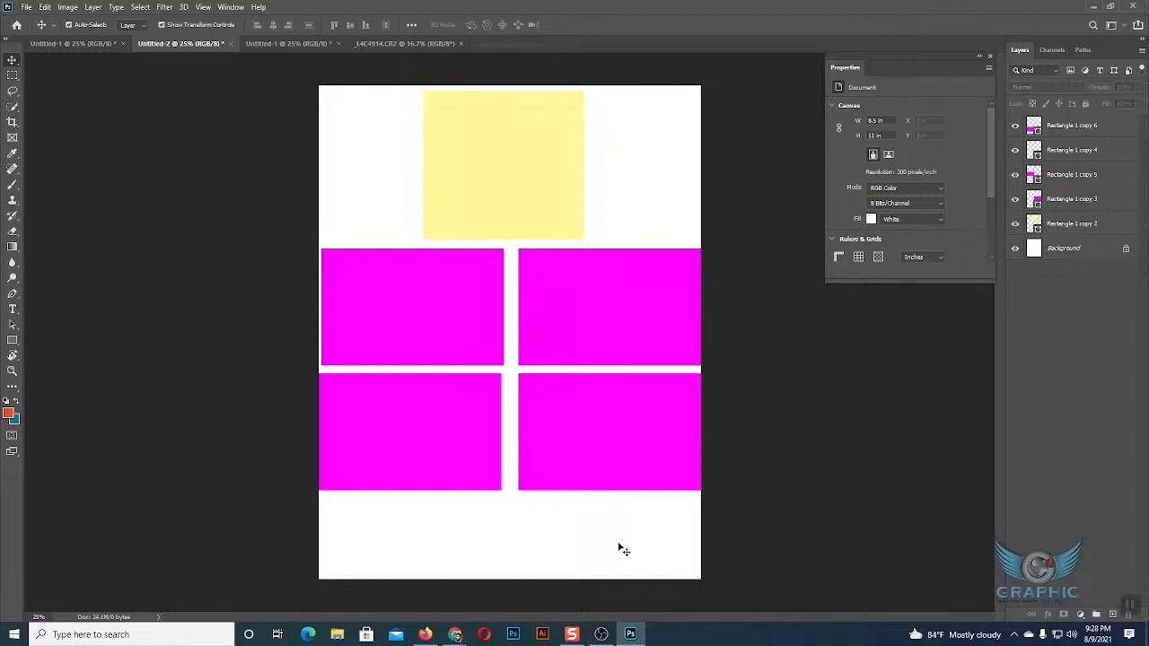
# Select the non-adjacent layers Rectangle 1 copy 2, copy 5 and copy 6 together in the layer list.
pyautogui.click(1053, 225)
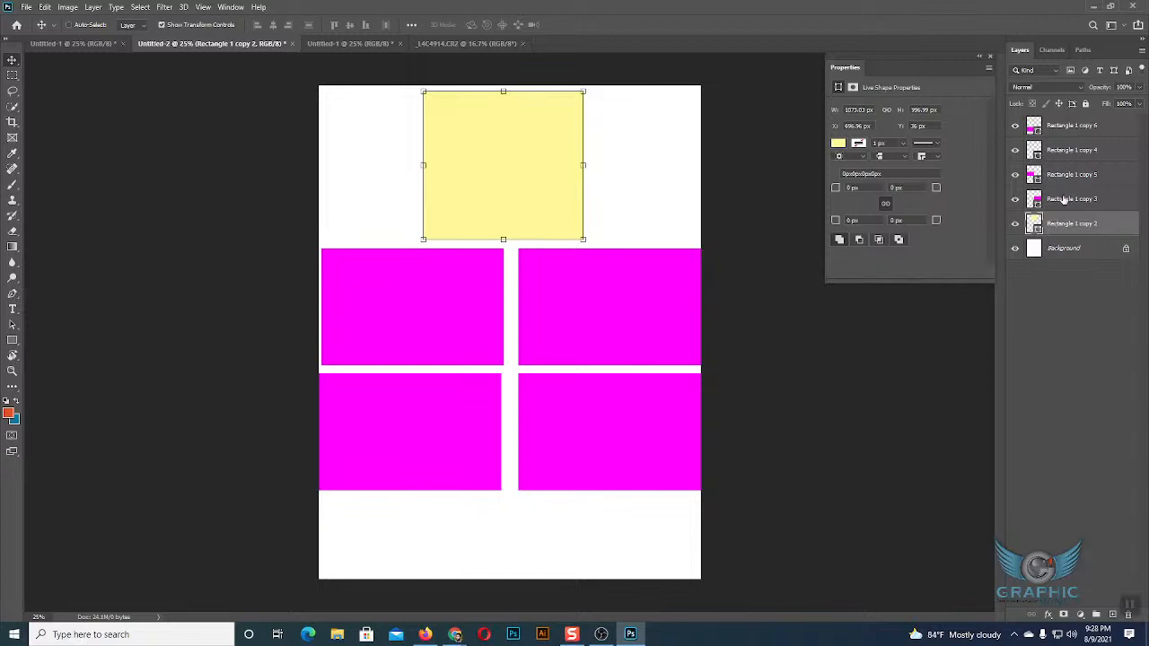
pyautogui.keyDown('ctrl'); pyautogui.click(1065, 176); pyautogui.keyUp('ctrl')
pyautogui.keyDown('ctrl'); pyautogui.click(1062, 127); pyautogui.keyUp('ctrl')
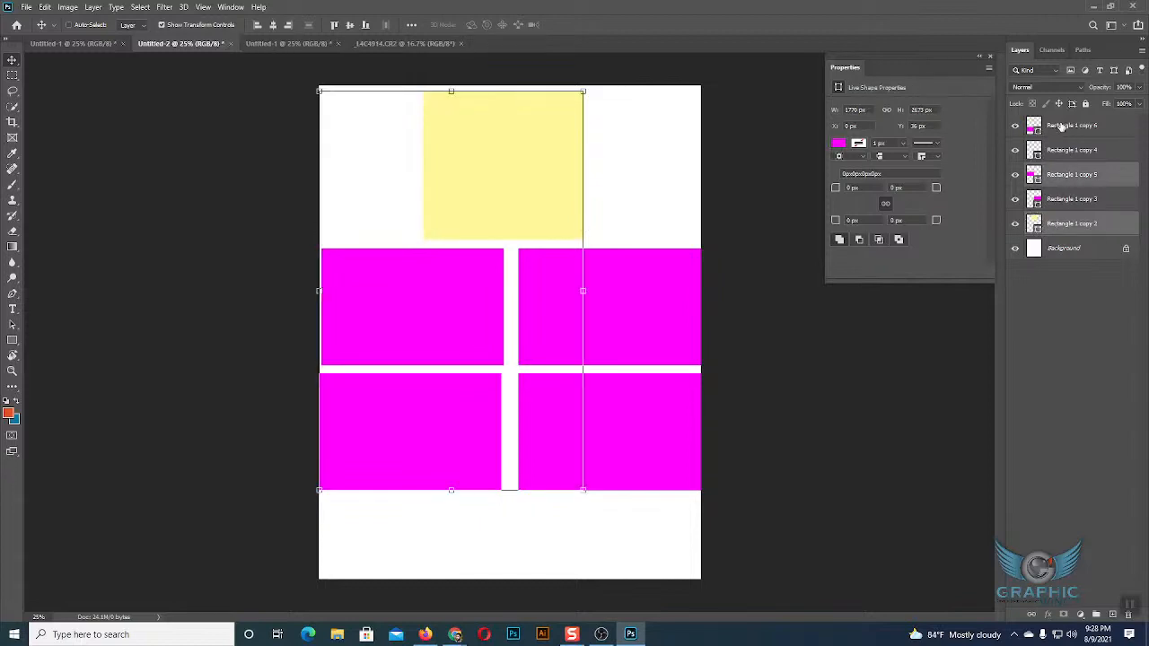
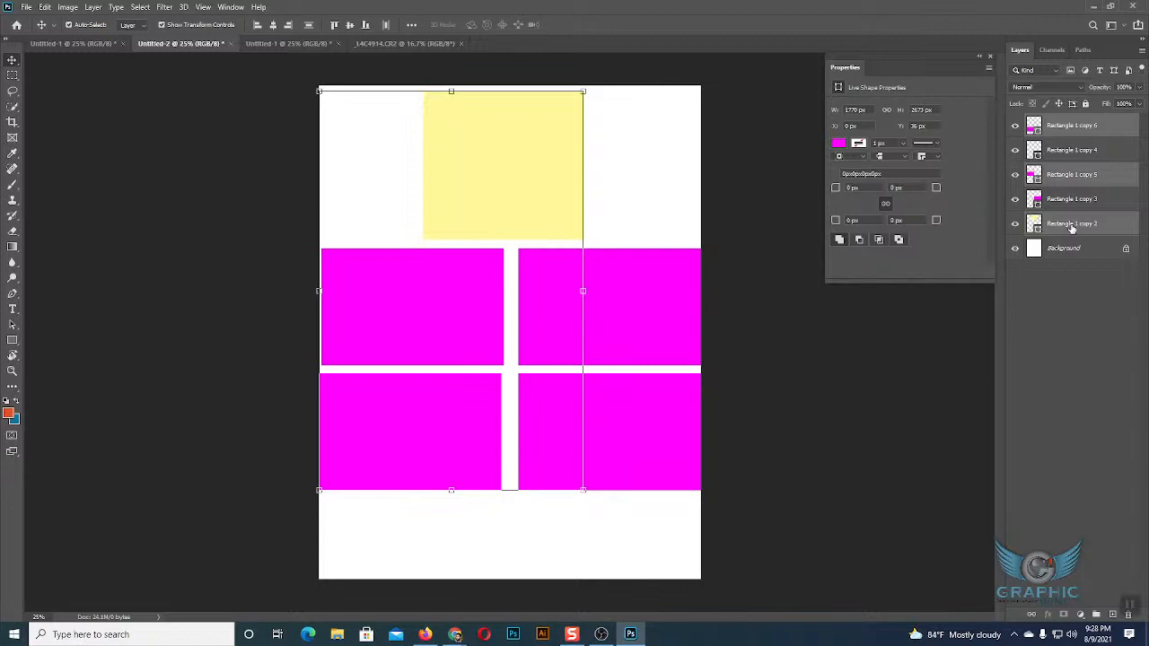
# Clear the layer selection and reselect Rectangle 1 copy 2, copy 5 and copy 6 together.
pyautogui.click(1073, 280)
pyautogui.click(1068, 224)
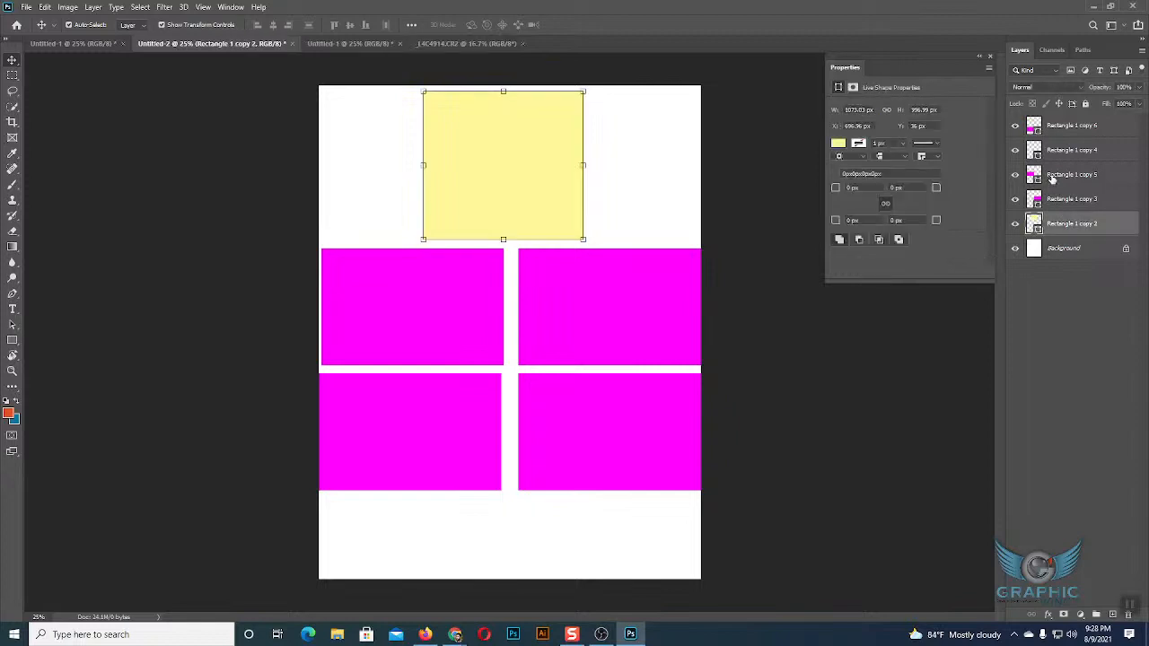
pyautogui.keyDown('ctrl'); pyautogui.click(1052, 176); pyautogui.keyUp('ctrl')
pyautogui.keyDown('ctrl'); pyautogui.click(1060, 125); pyautogui.keyUp('ctrl')
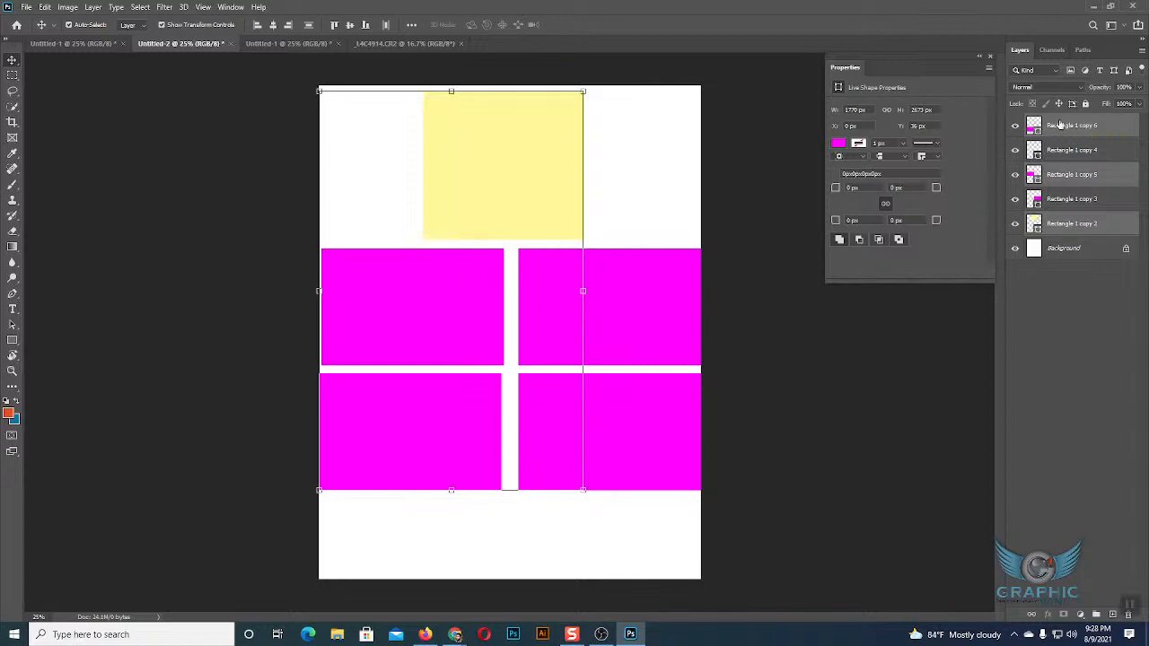
# Group the three selected layers through Group from Layers with the name Group 1, and undo the grouping.
pyautogui.rightClick(1060, 125)
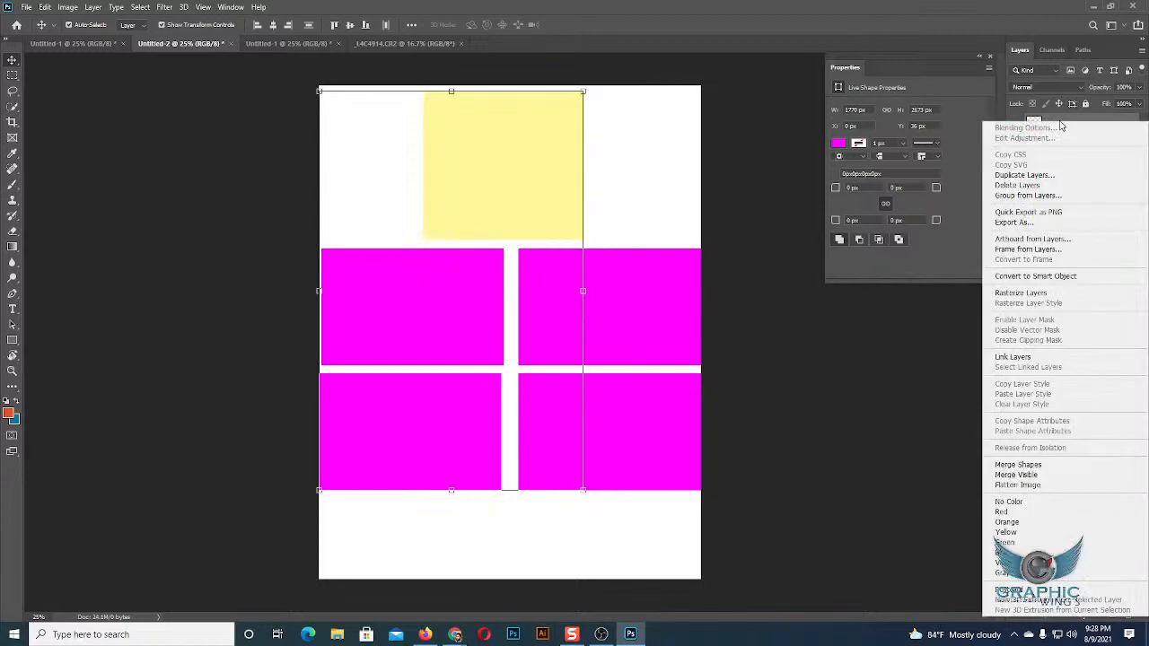
pyautogui.click(1037, 197)
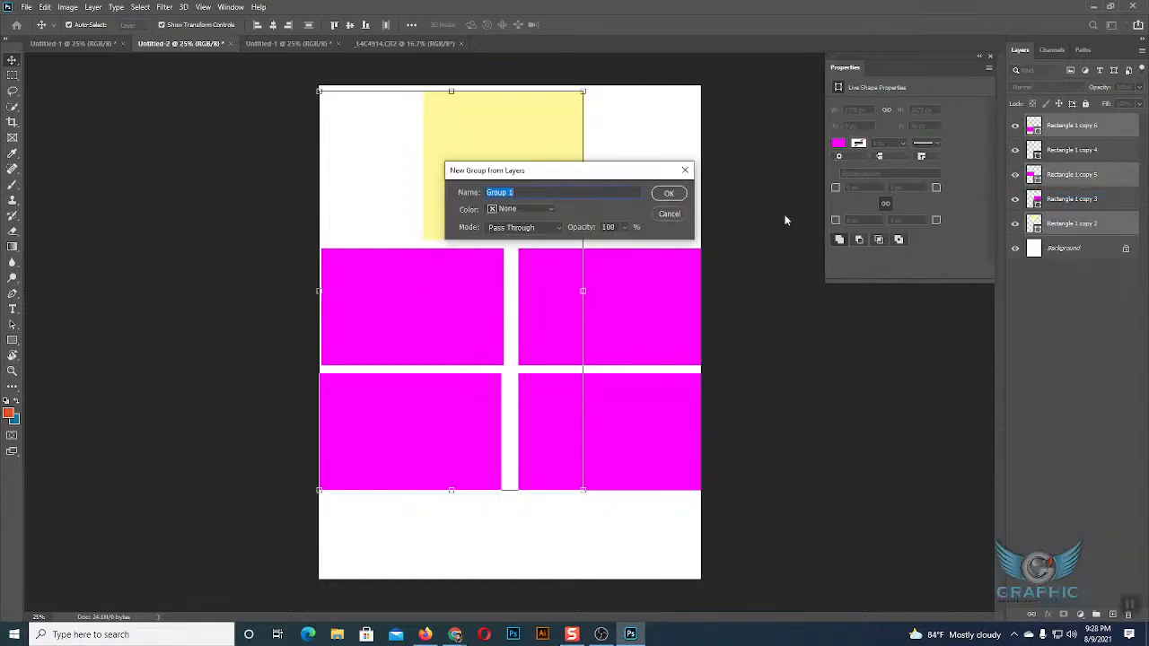
pyautogui.click(675, 193)
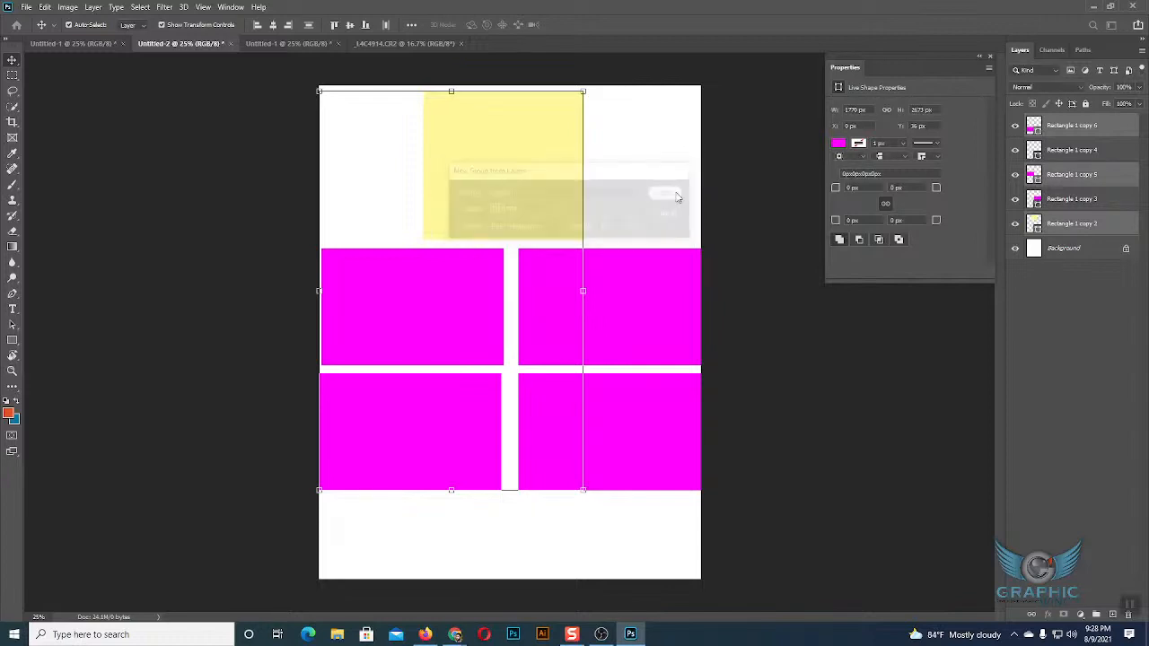
pyautogui.hotkey('ctrl', 'z')
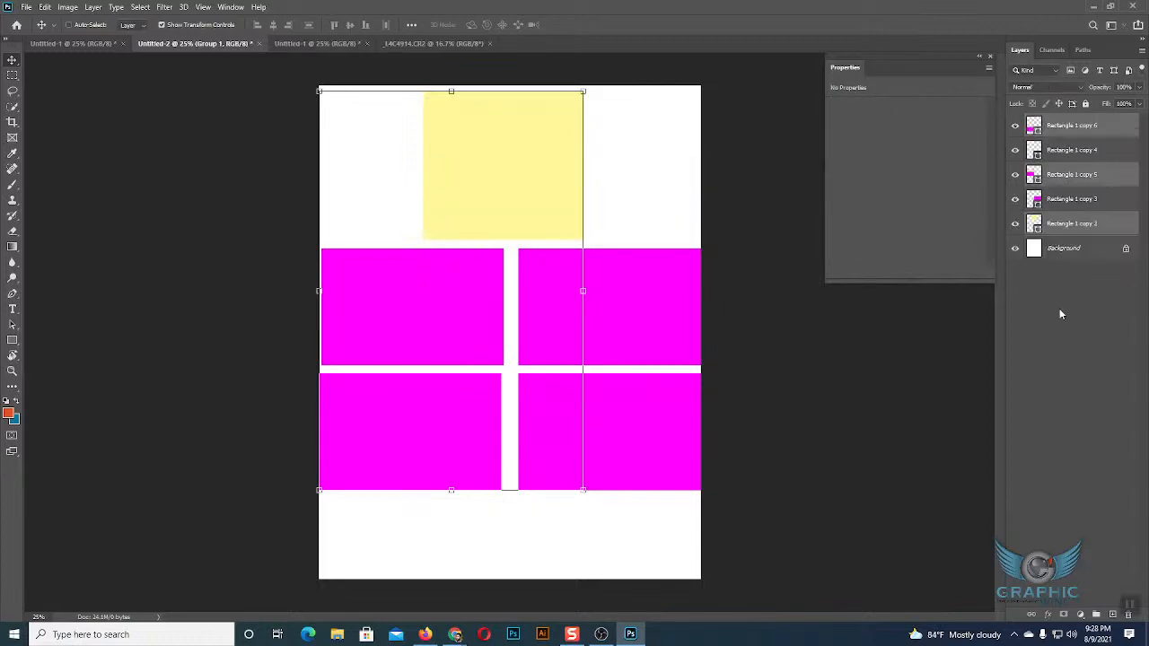
# Group the same three selected layers directly, without naming the group, and ungroup them again.
pyautogui.rightClick(1074, 133)
pyautogui.press('Escape')
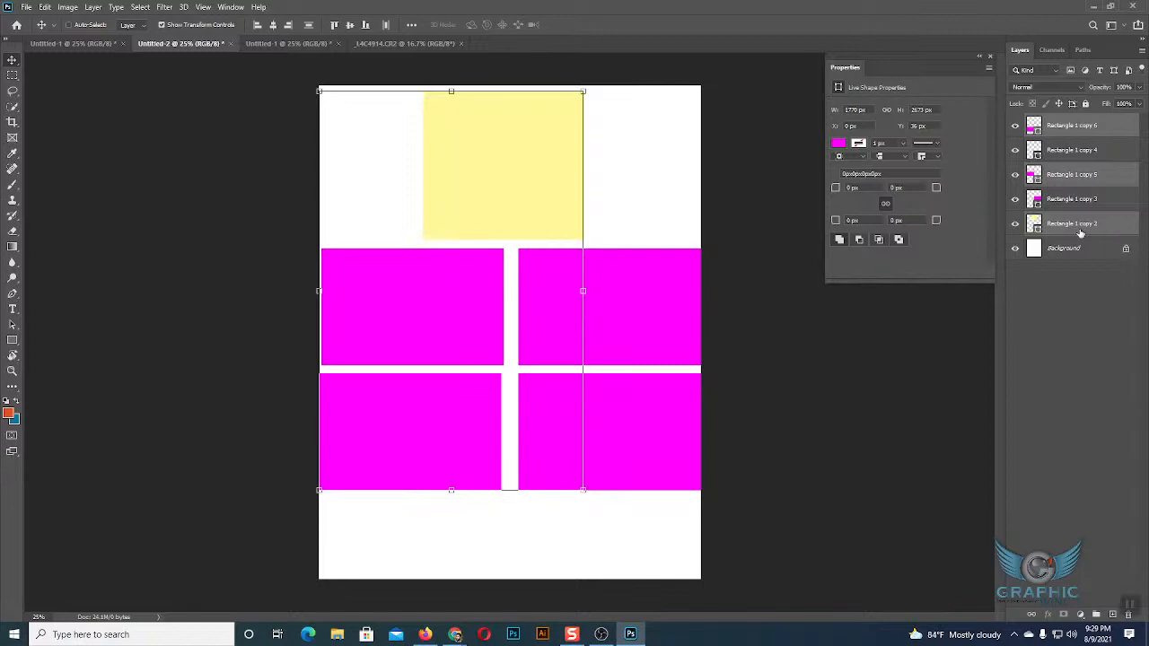
pyautogui.hotkey('ctrl', 'g')
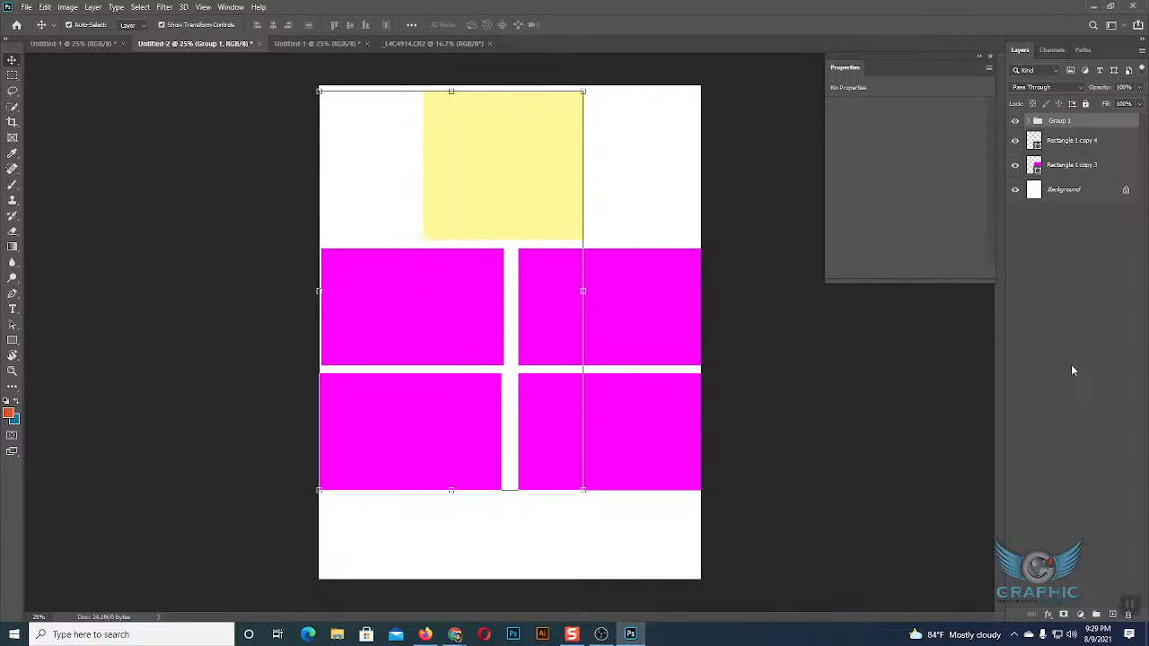
pyautogui.hotkey('ctrl', 'shift', 'g')
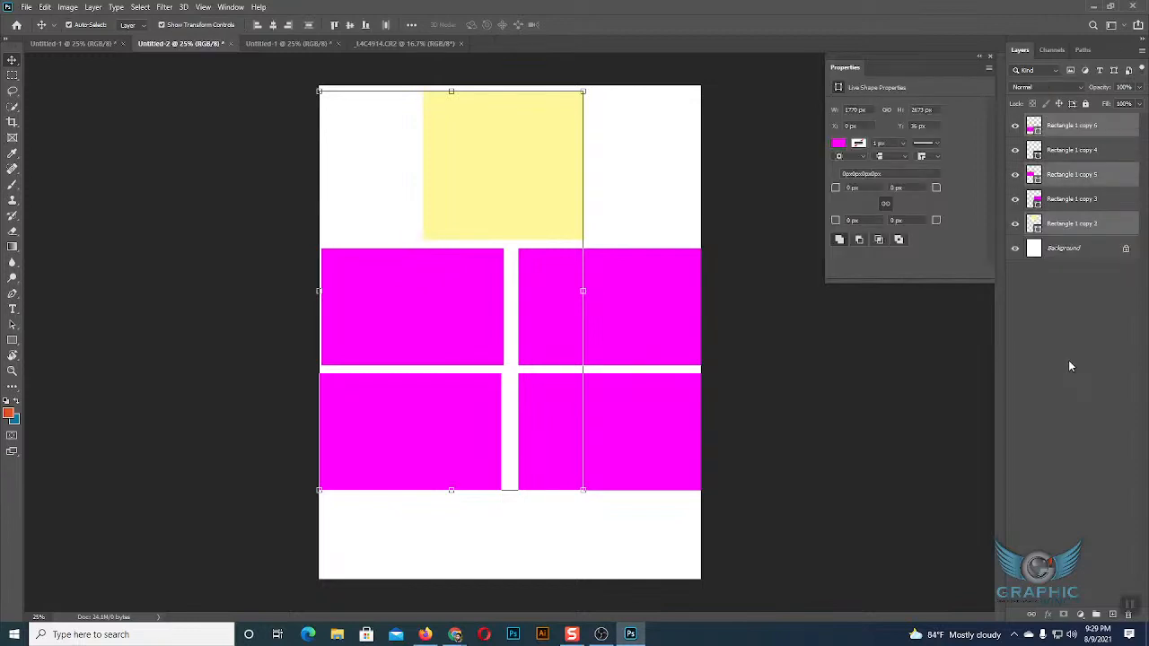
# Group Rectangle 1 copy 2, copy 5 and copy 6, and select the new group in the layer list.
pyautogui.rightClick(1069, 128)
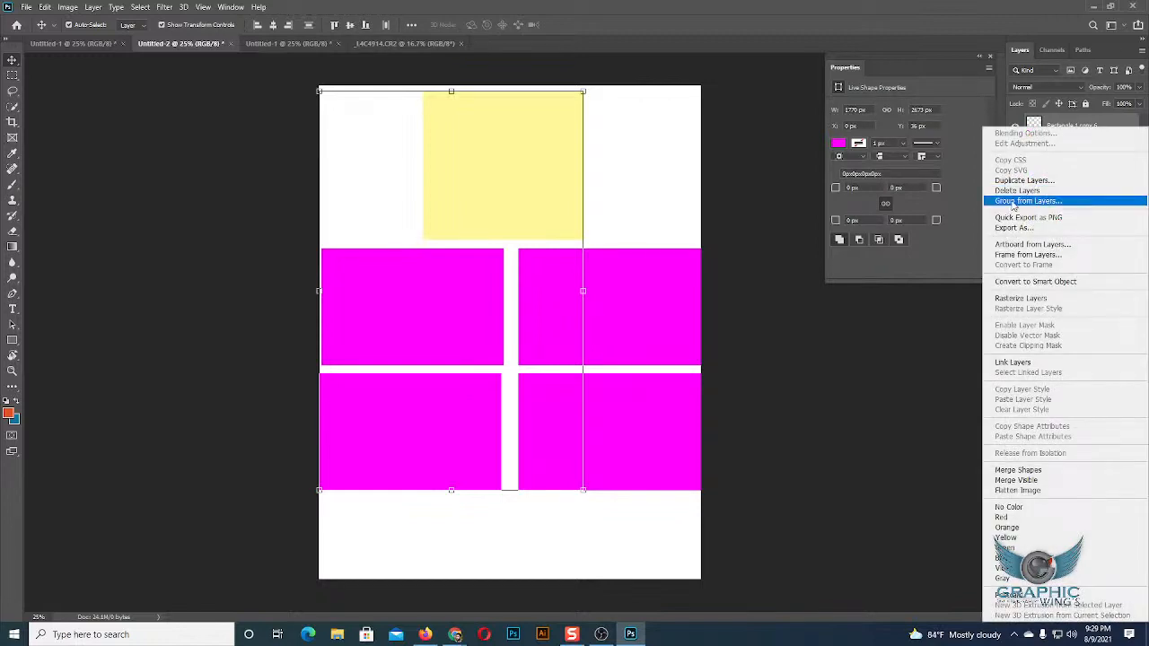
pyautogui.click(967, 301)
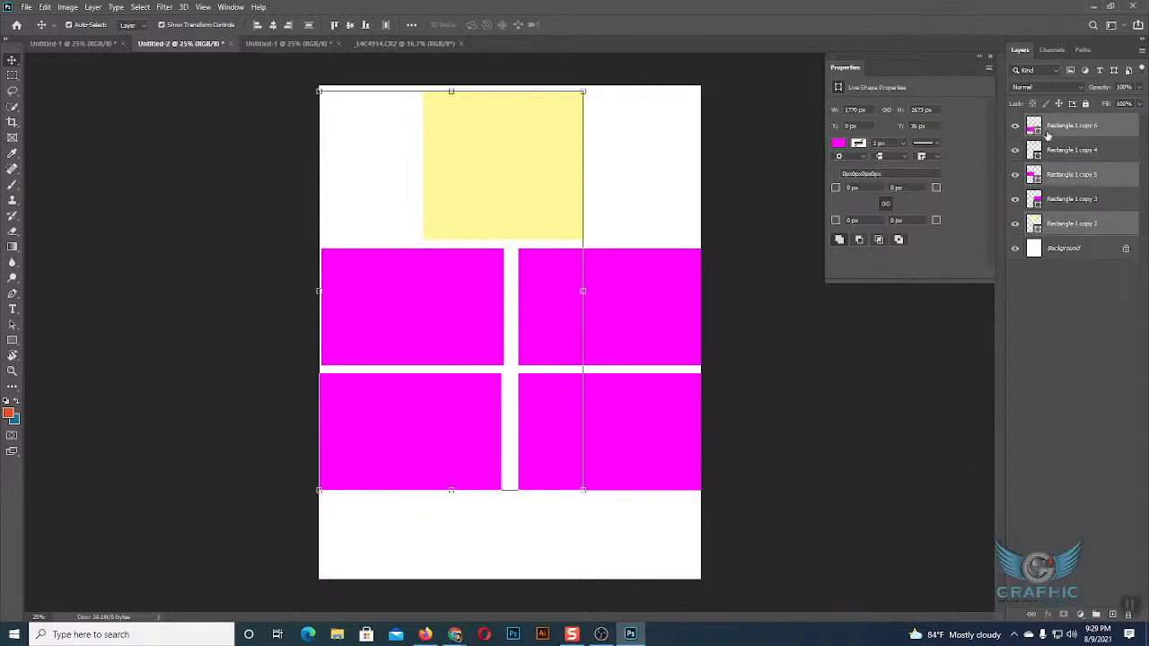
pyautogui.press('ctrl')
pyautogui.hotkey('ctrl', 'g')
pyautogui.click(1079, 294)
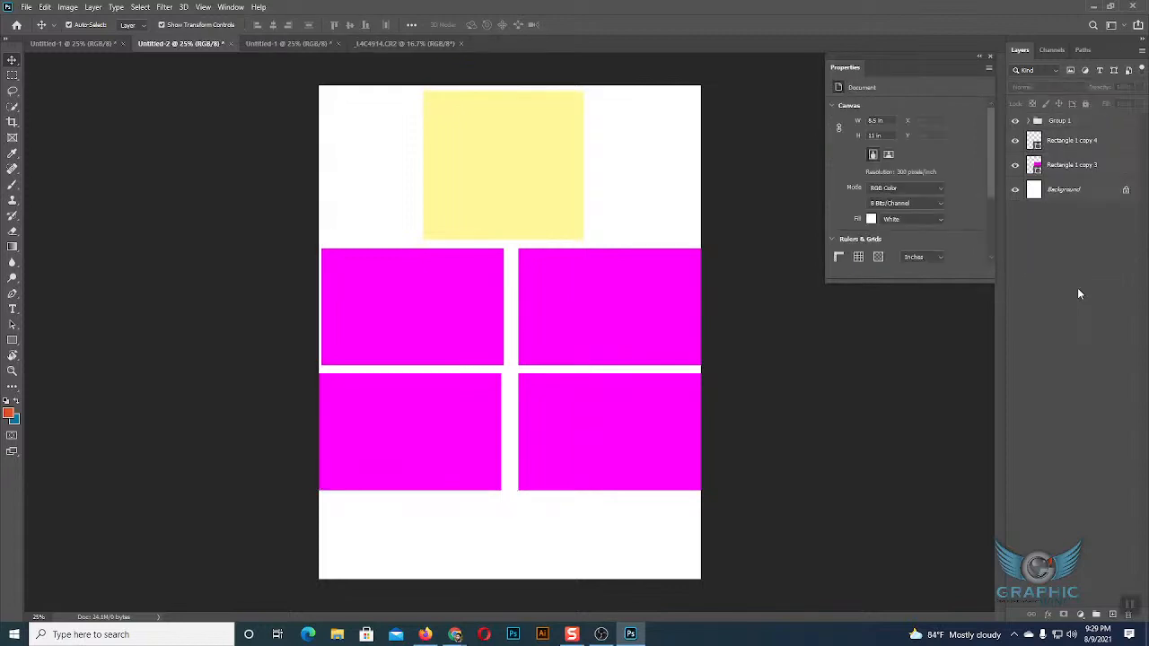
pyautogui.click(1055, 122)
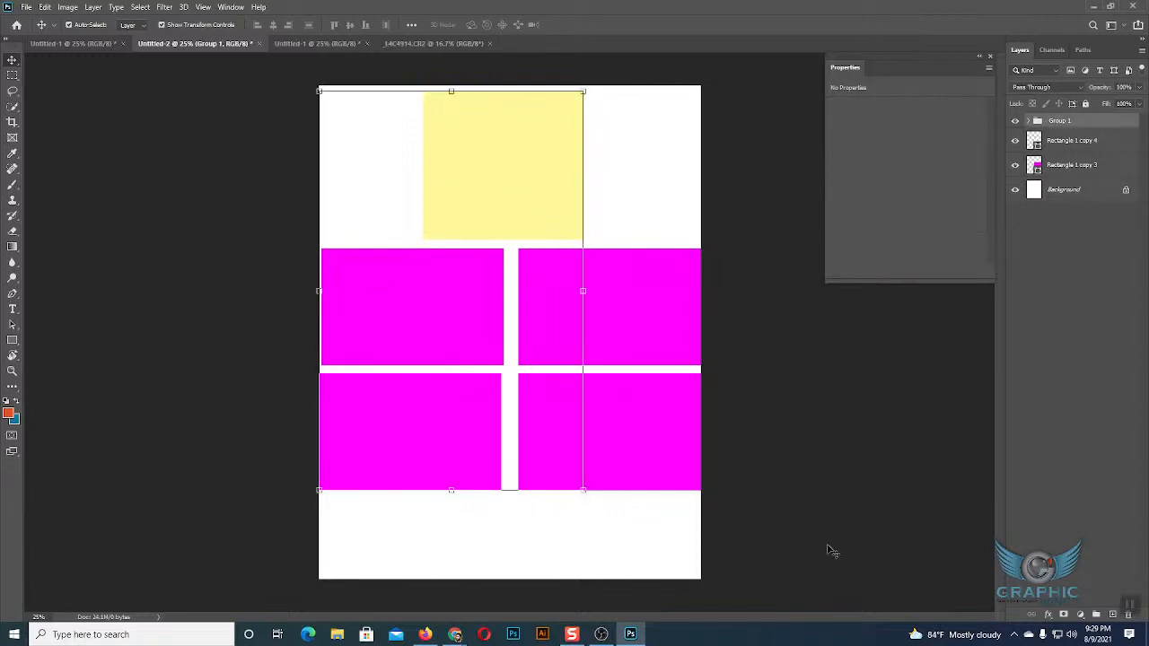
# Move the grouped yellow rectangle slightly left, keeping it at Y 36 px, and collapse Group 1.
pyautogui.moveTo(528, 183)
pyautogui.mouseDown()
pyautogui.moveTo(634, 185)
pyautogui.moveTo(515, 175)
pyautogui.mouseUp()
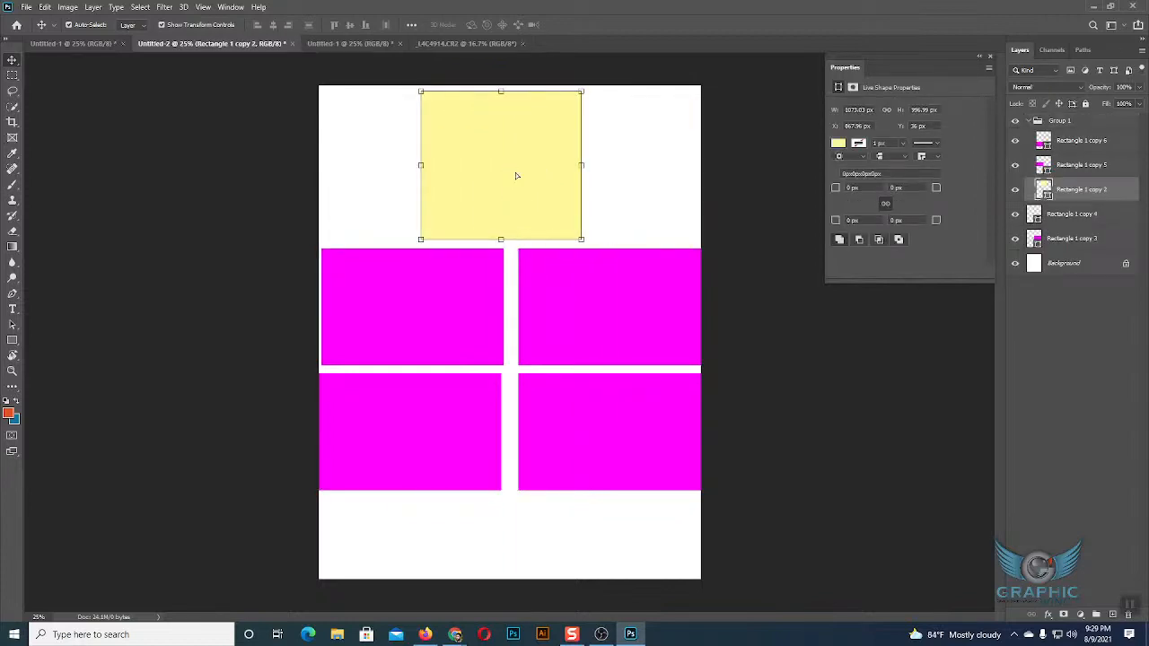
pyautogui.click(538, 184)
pyautogui.click(1036, 121)
pyautogui.click(1029, 121)
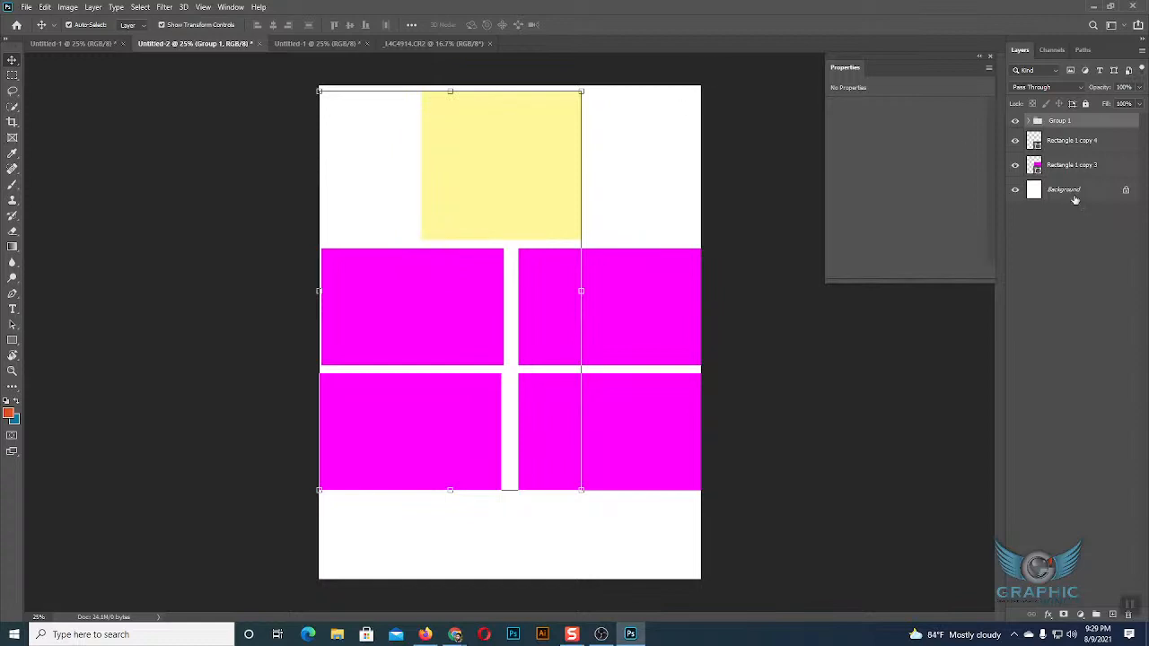
# Try moving the yellow rectangle to the right, undo the move, and collapse Group 1 with nothing selected.
pyautogui.moveTo(533, 216); pyautogui.dragTo(584, 205)
pyautogui.hotkey('ctrl', 'z')
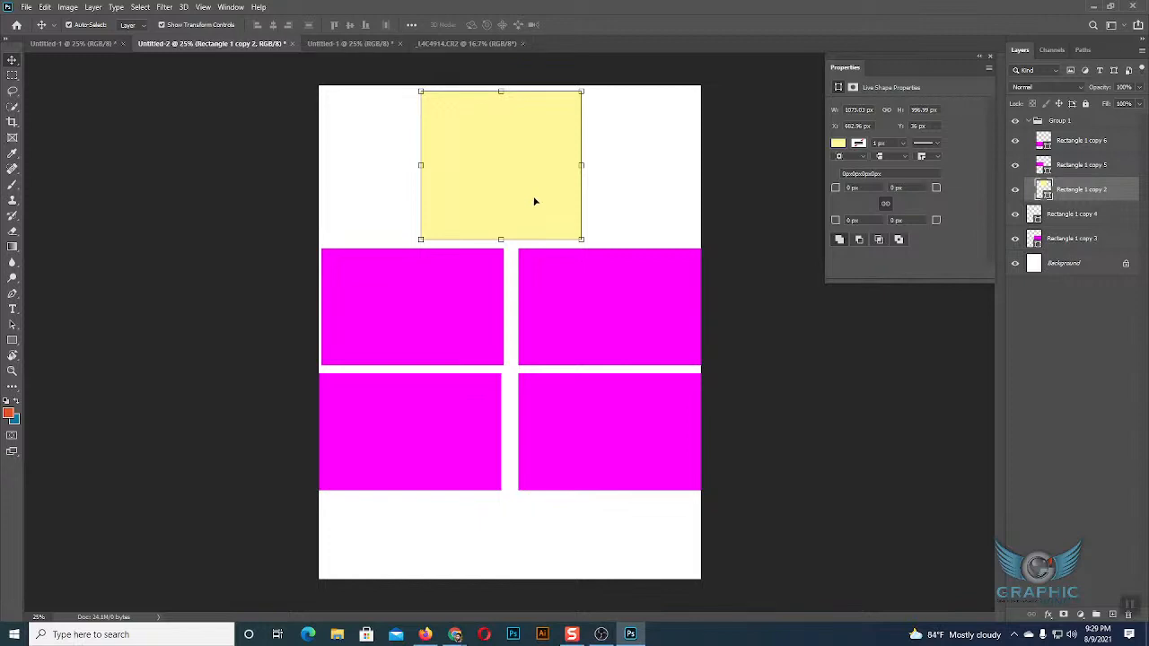
pyautogui.click(1029, 123)
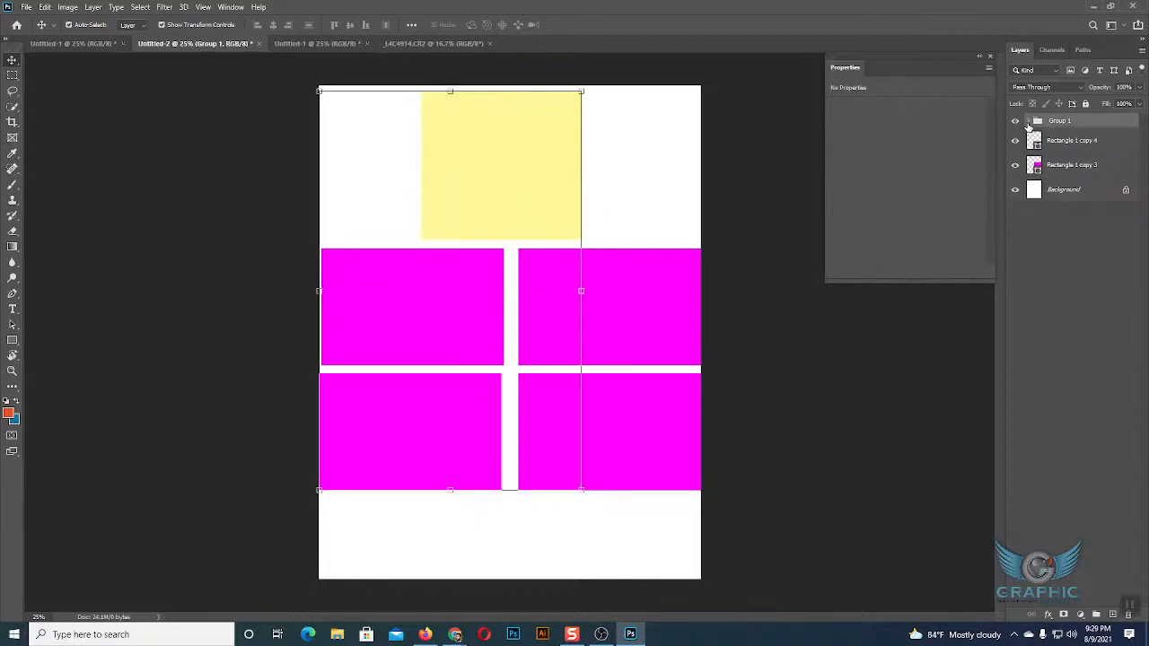
pyautogui.click(1038, 366)
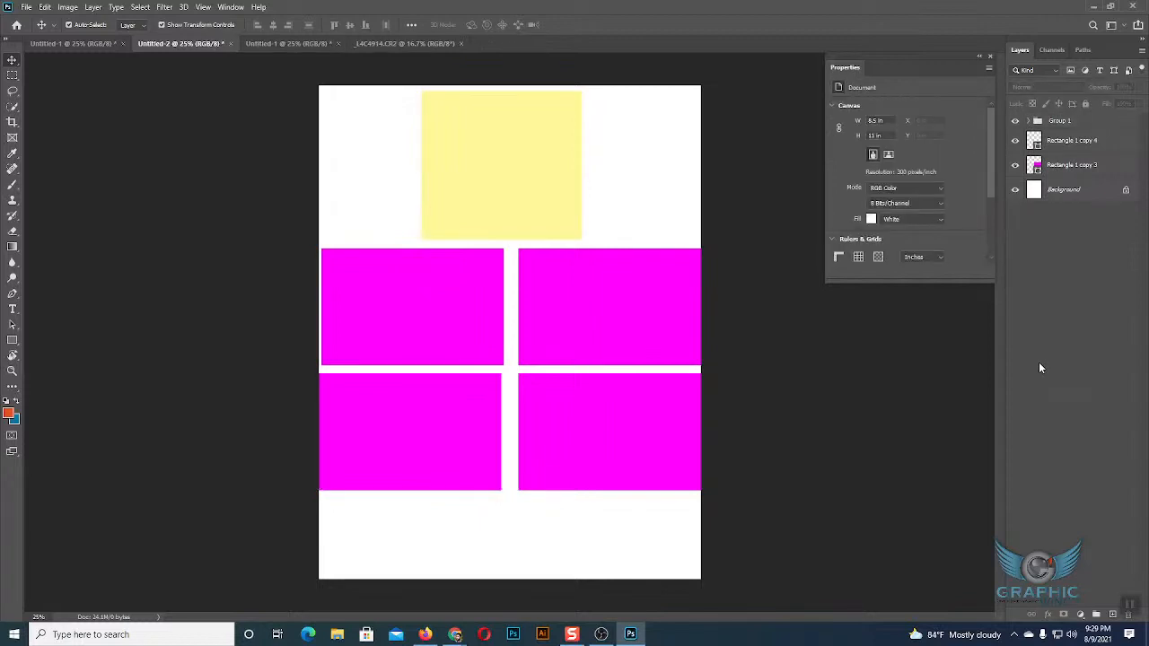
# Lock all attributes of Group 1 and clear the layer selection.
pyautogui.click(1057, 122)
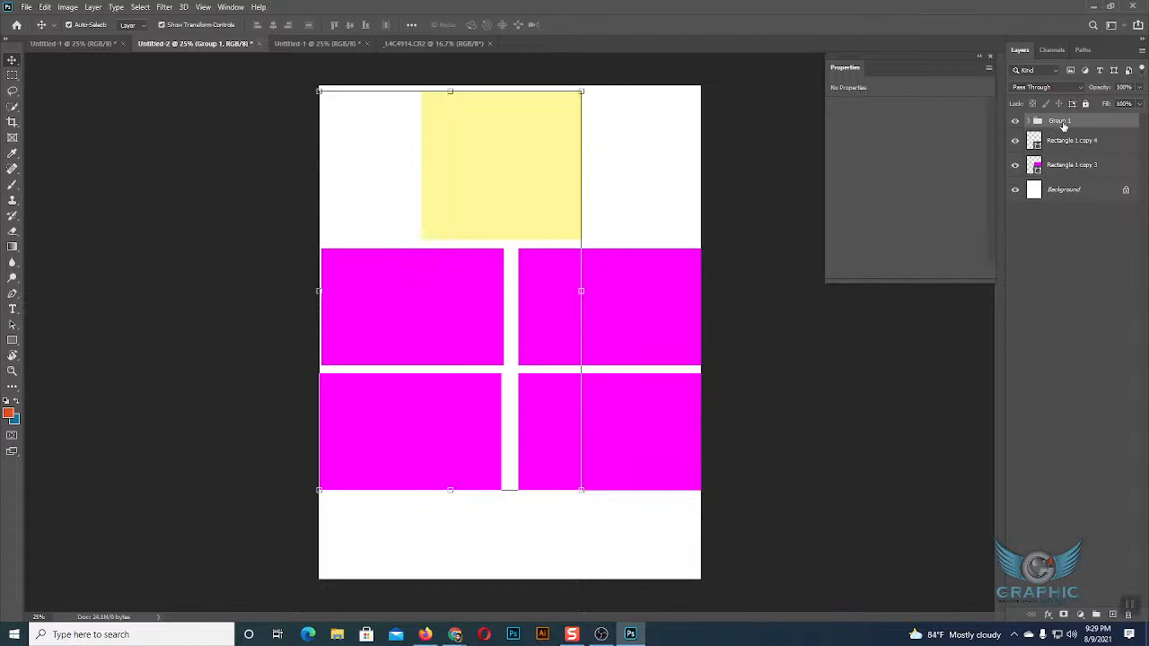
pyautogui.click(1085, 104)
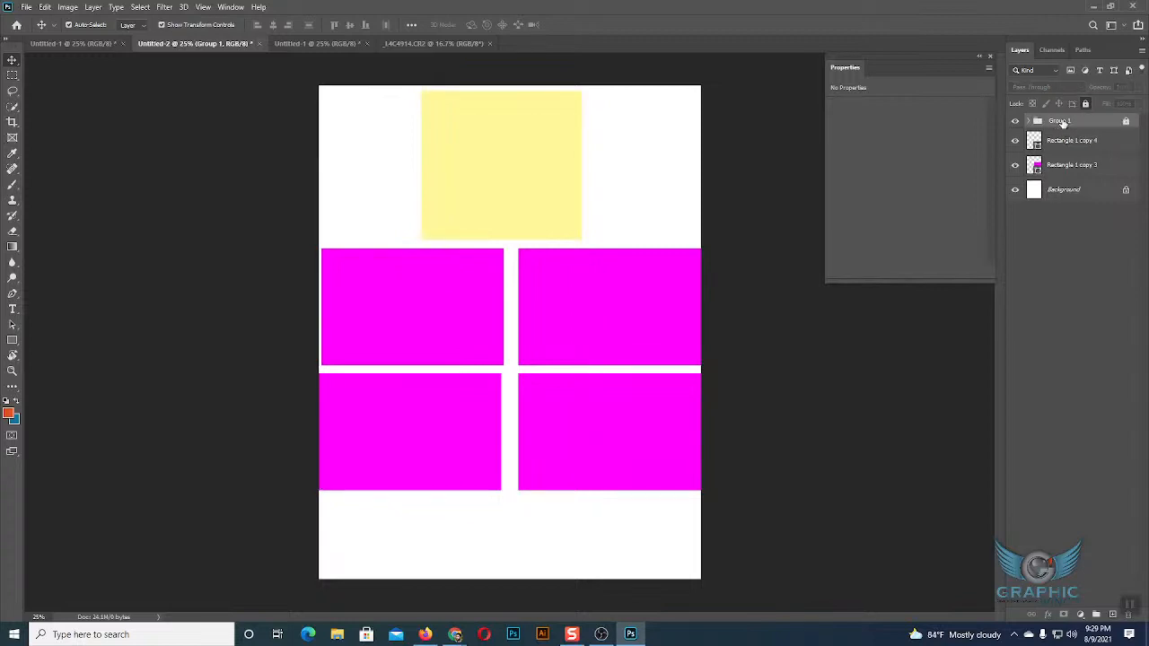
pyautogui.click(1085, 290)
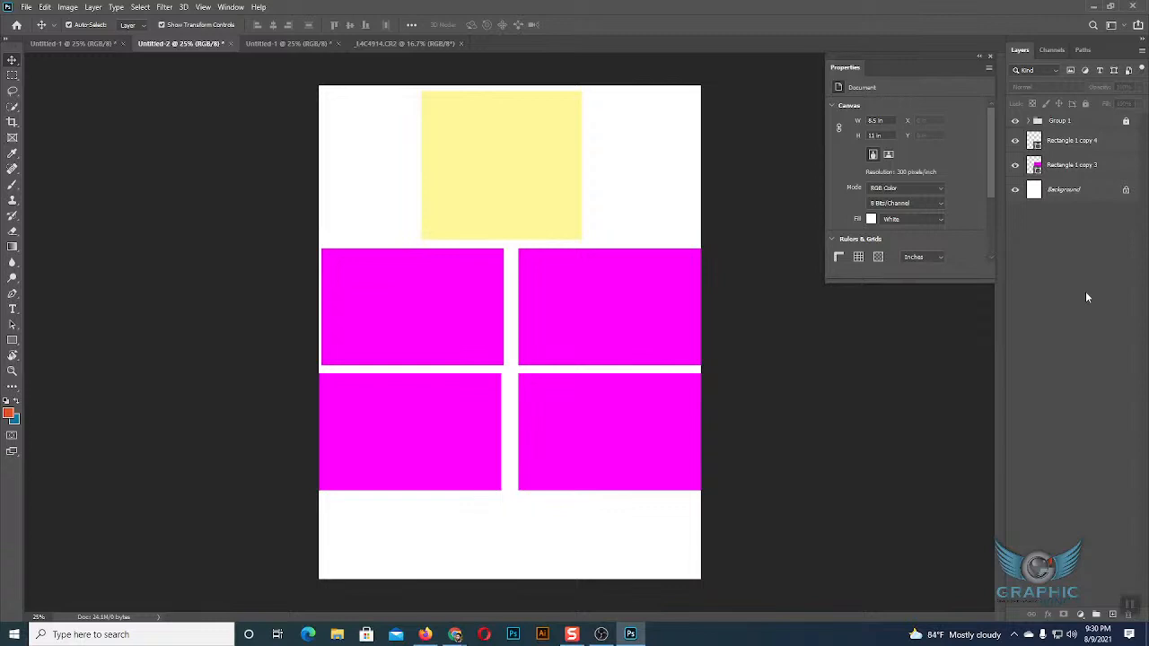
# Try to move the locked group's yellow and magenta rectangles on the page, and clear the selection.
pyautogui.moveTo(581, 184)
pyautogui.mouseDown()
pyautogui.moveTo(521, 171)
pyautogui.moveTo(560, 176)
pyautogui.mouseUp()
pyautogui.moveTo(385, 302); pyautogui.dragTo(439, 327)
pyautogui.moveTo(411, 422); pyautogui.dragTo(548, 460)
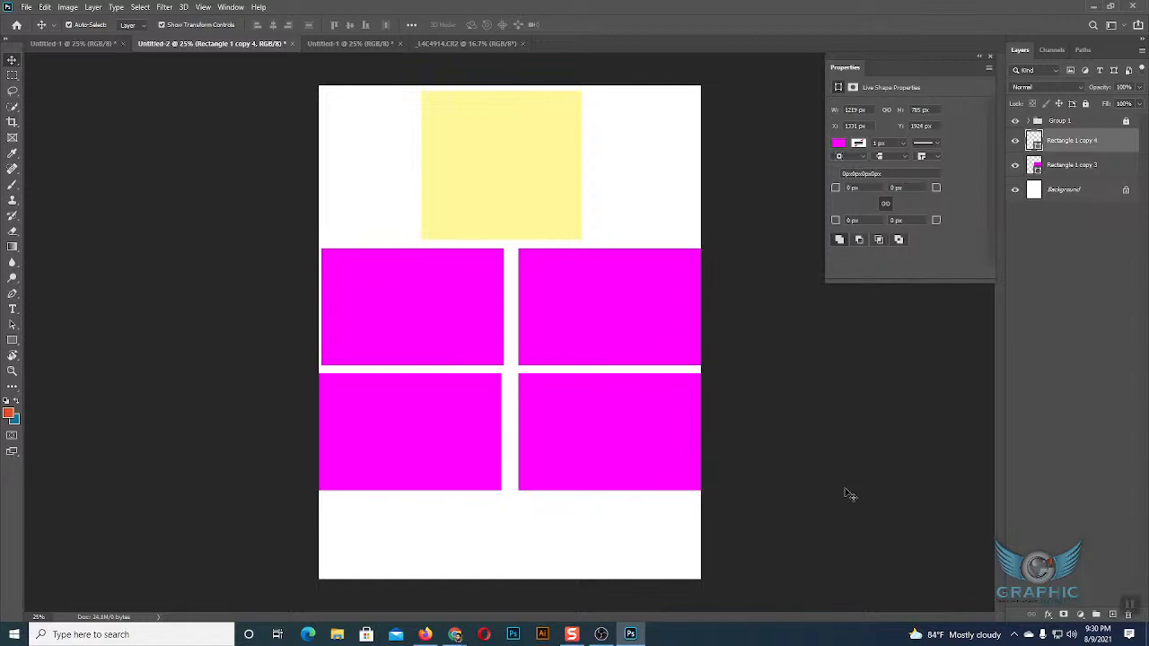
pyautogui.click(850, 494)
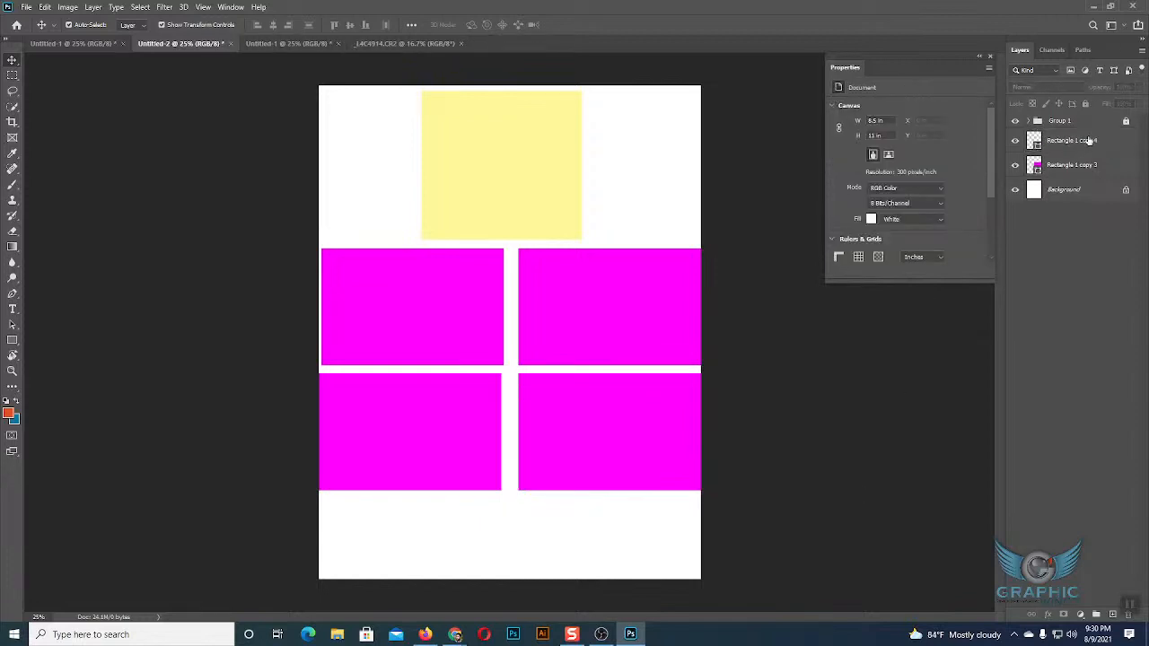
# Unlock Group 1 and expand it to check its layers, leaving it collapsed.
pyautogui.click(1127, 123)
pyautogui.click(1028, 121)
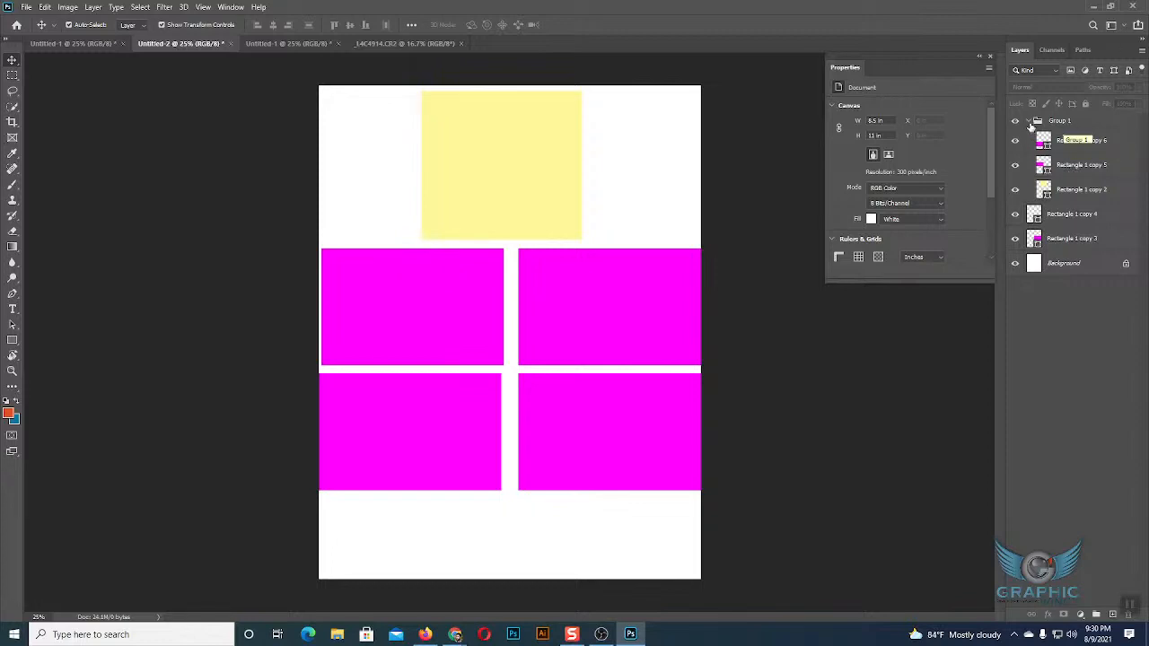
pyautogui.click(1029, 122)
pyautogui.click(1056, 124)
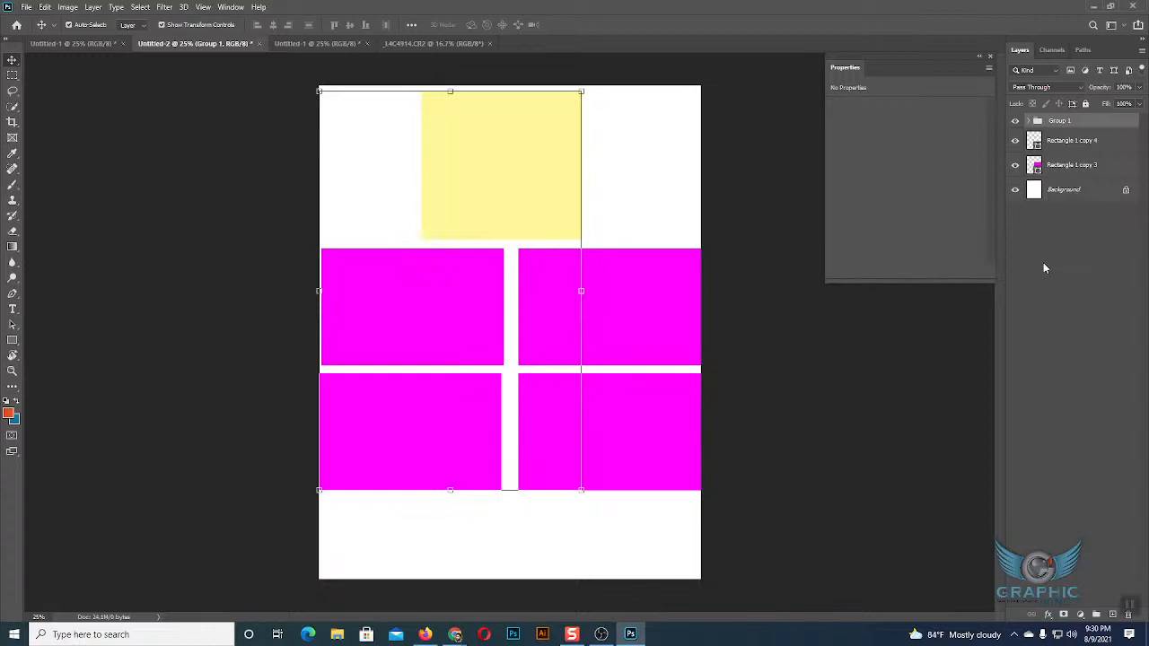
pyautogui.click(581, 509)
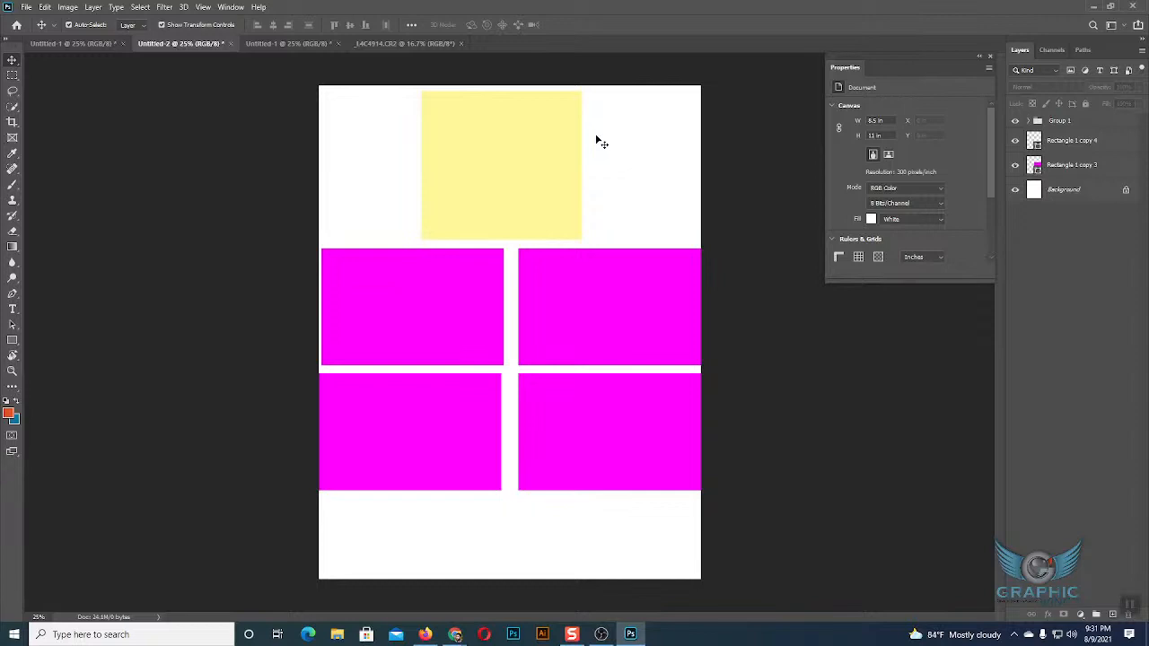
# Rename Group 1 as hEADING.
pyautogui.click(1059, 123)
pyautogui.click(1052, 309)
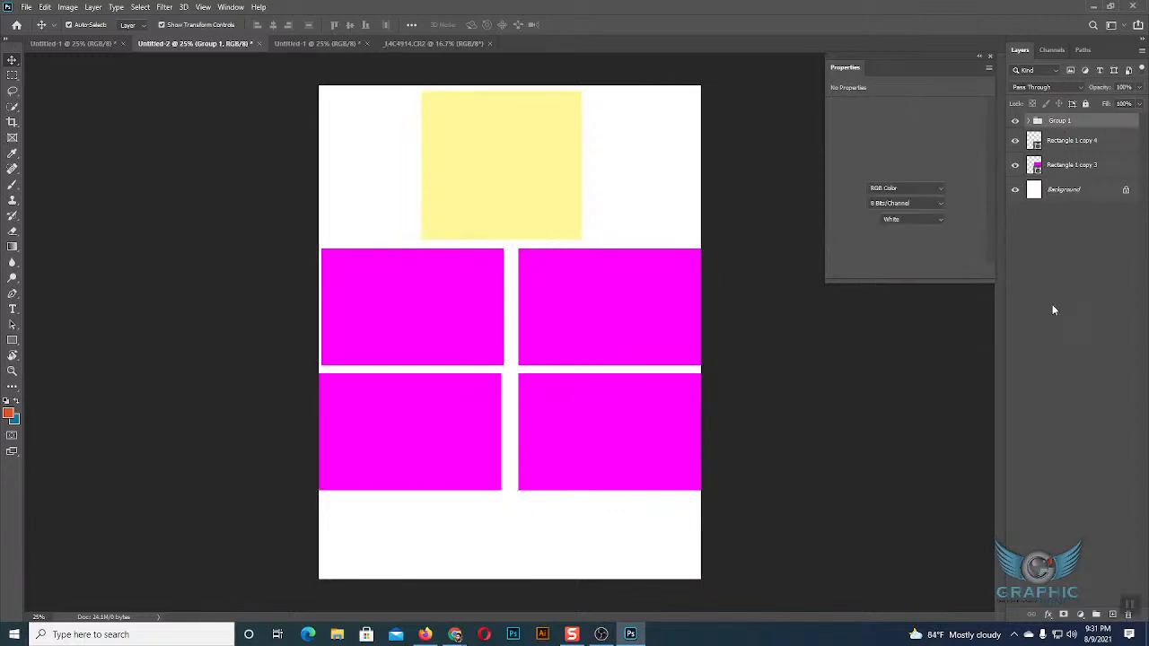
pyautogui.doubleClick(1060, 122)
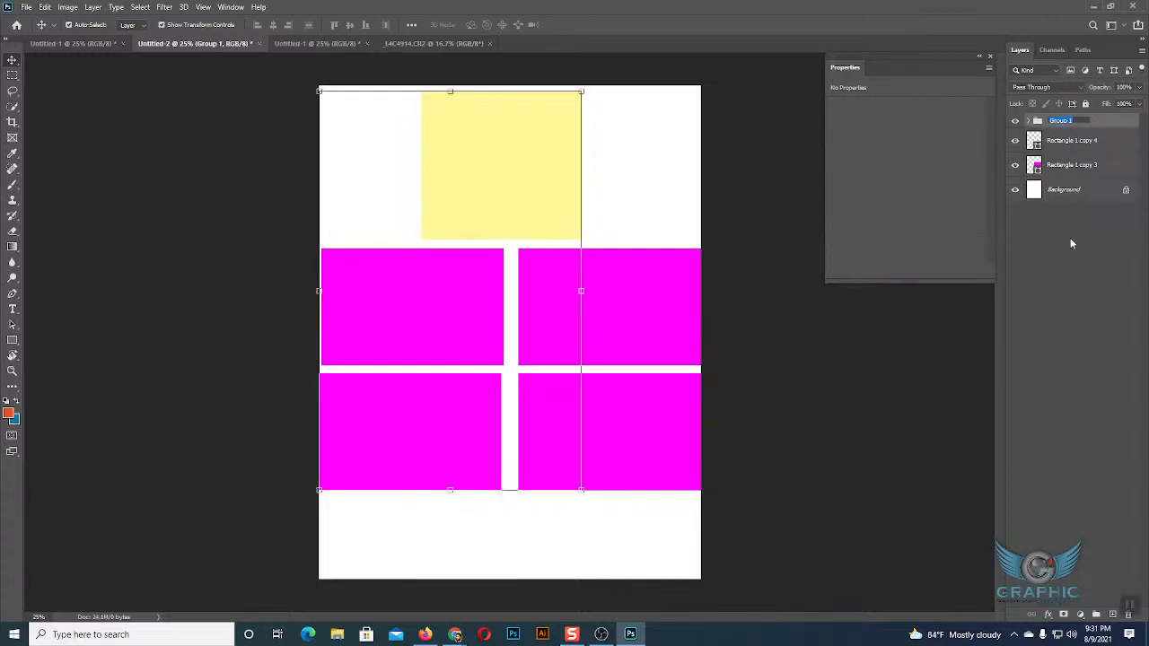
pyautogui.write('HEADING')
pyautogui.click(1070, 241)
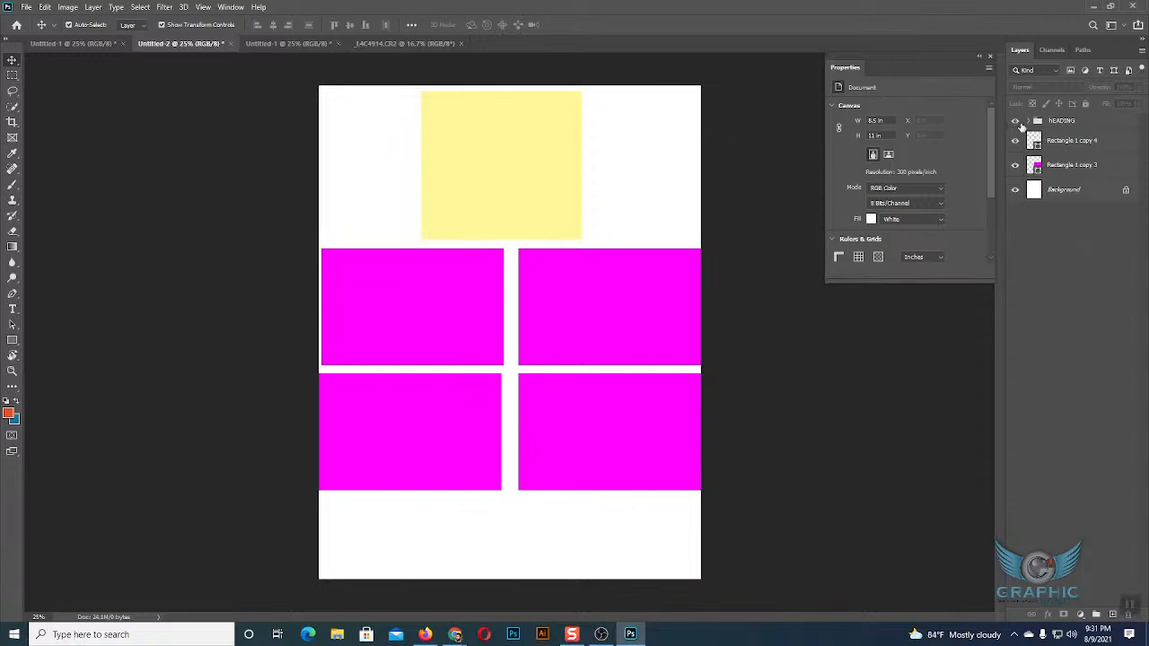
# Expand the hEADING group to review its layers, collapse it, and leave the group selected.
pyautogui.click(1057, 124)
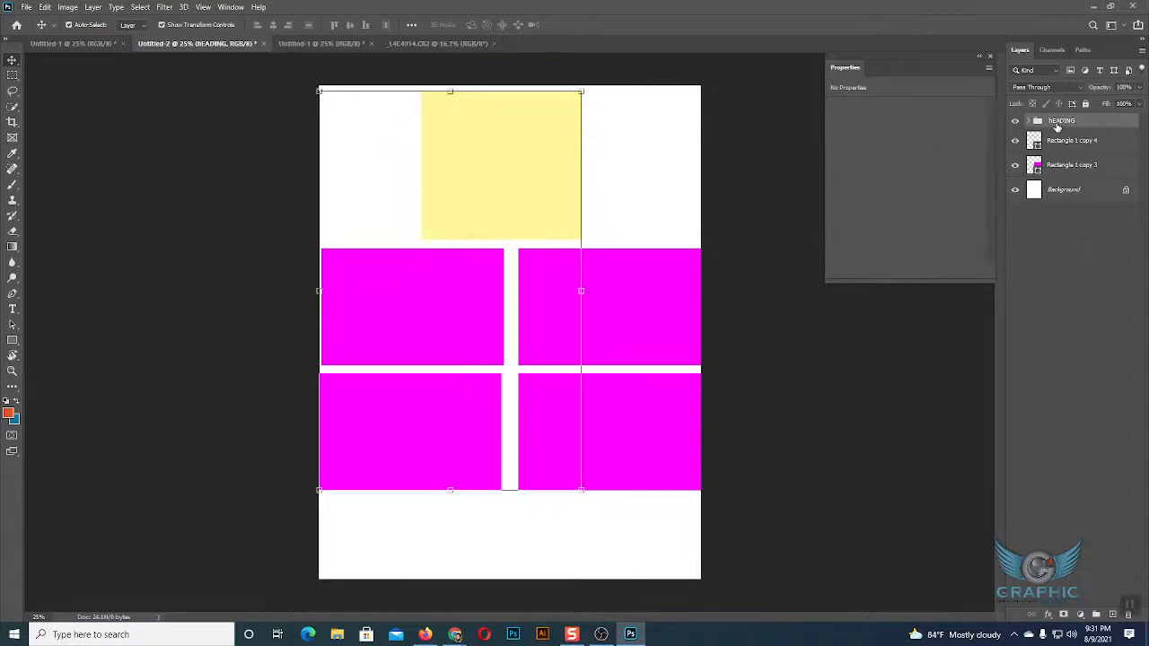
pyautogui.click(1028, 120)
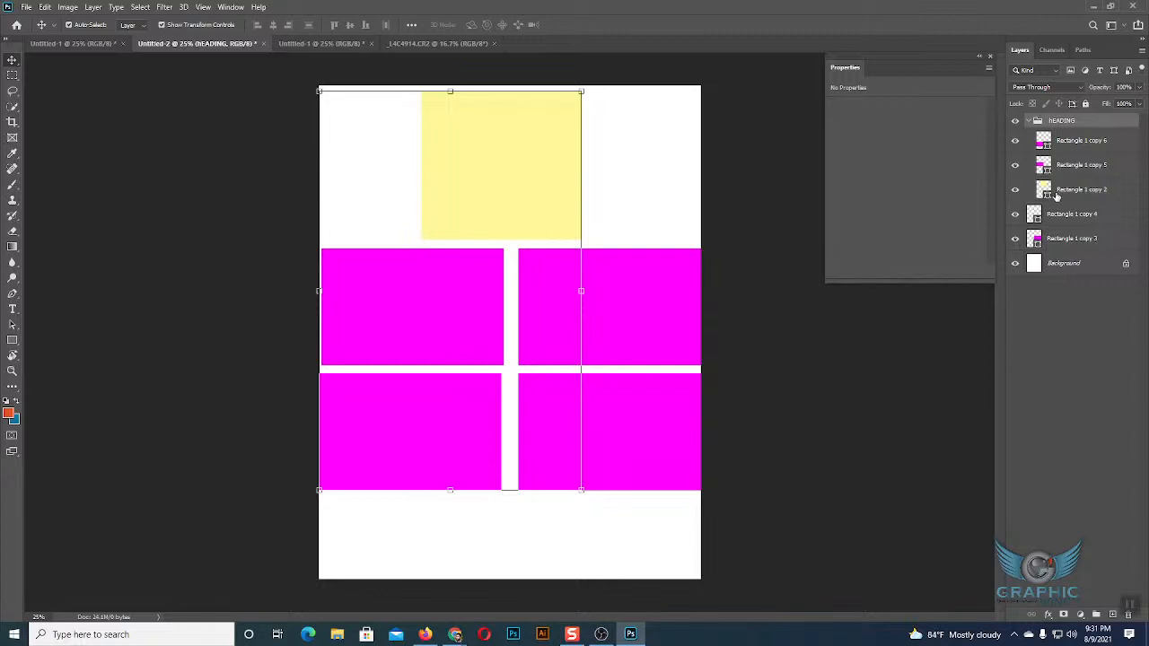
pyautogui.click(1029, 121)
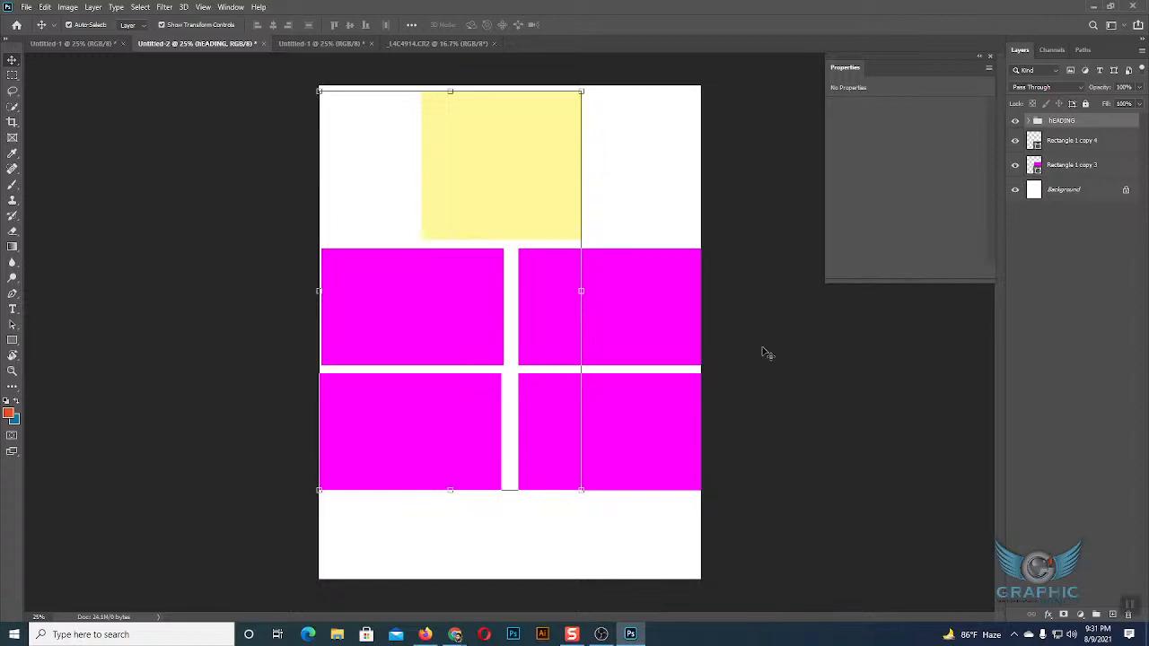
pyautogui.click(644, 234)
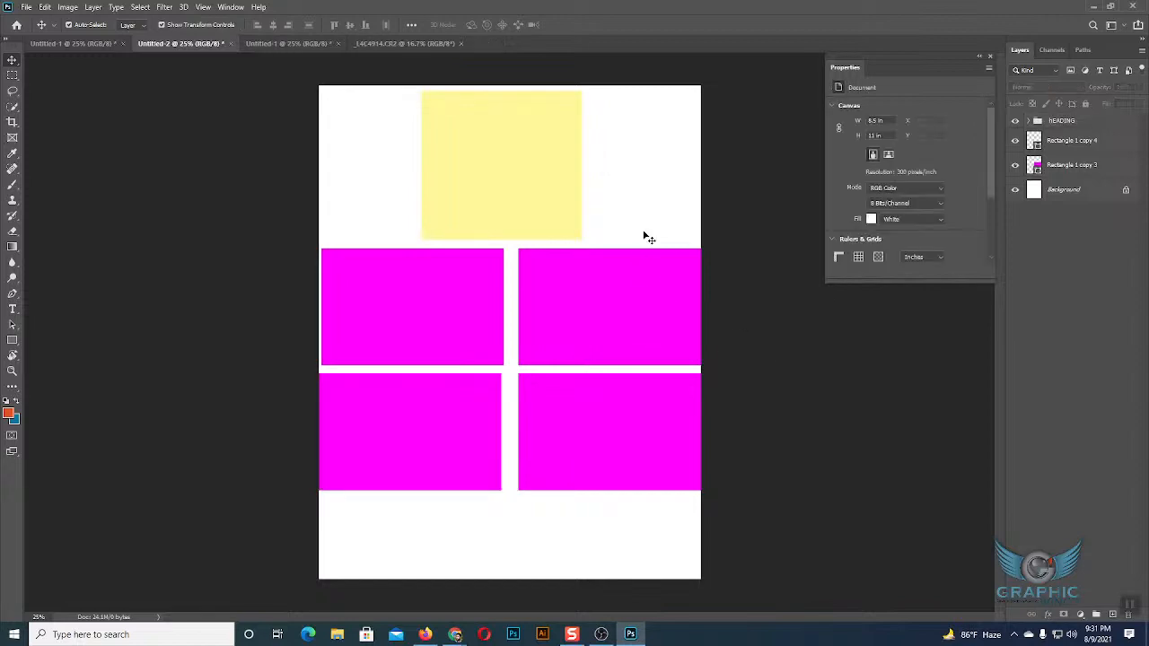
pyautogui.click(1048, 122)
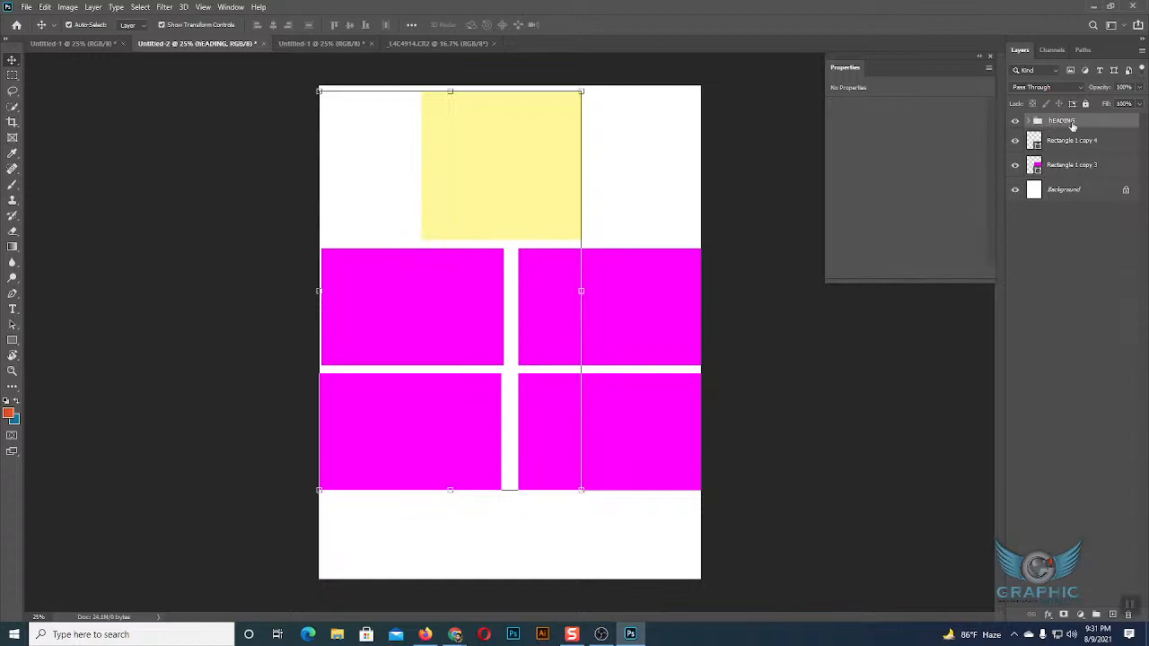
# Move the yellow rectangle slightly right to about X 697, Y 36 px, and collapse the hEADING group.
pyautogui.moveTo(480, 201); pyautogui.dragTo(528, 180)
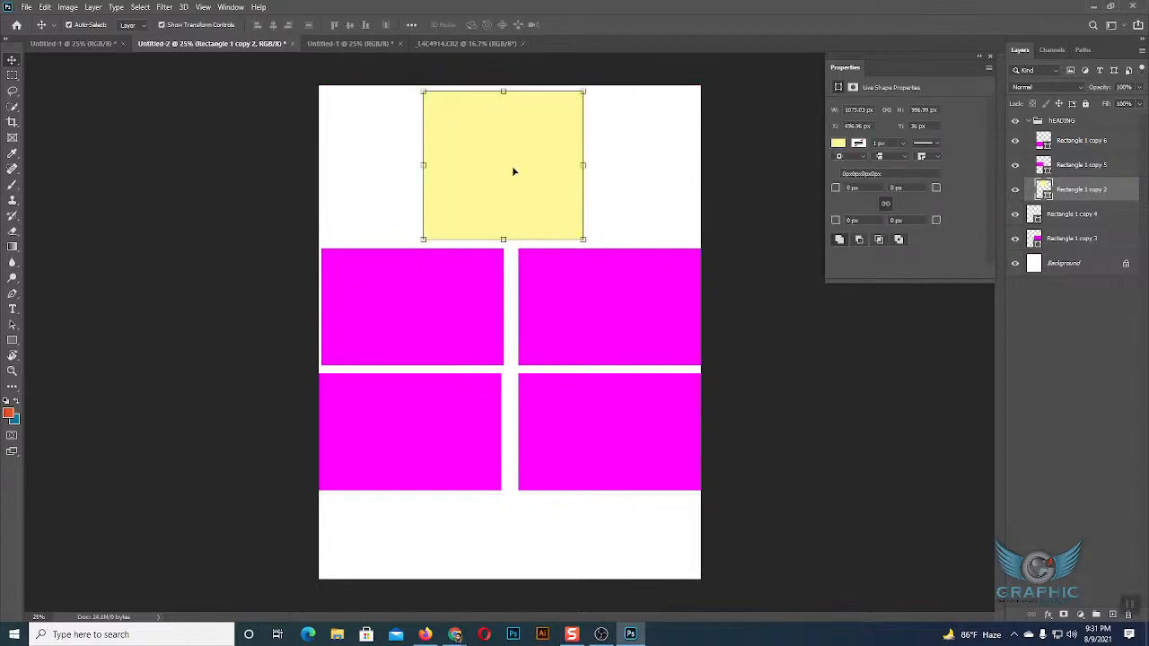
pyautogui.click(1030, 123)
pyautogui.click(1031, 124)
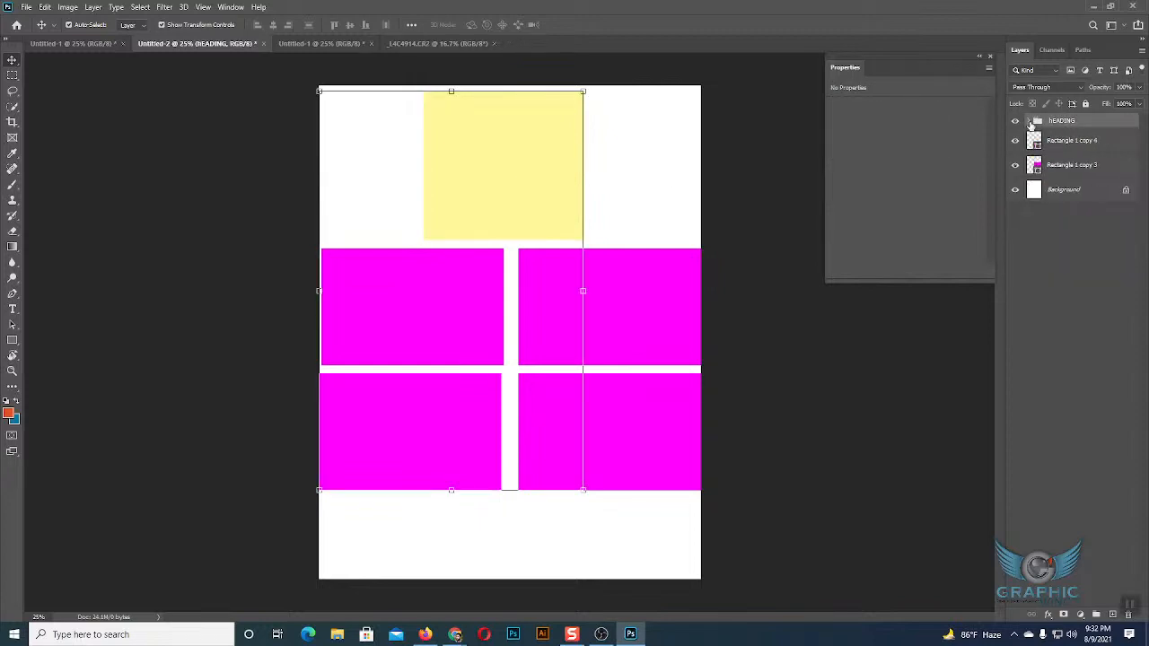
pyautogui.hotkey('shift', 'F9')
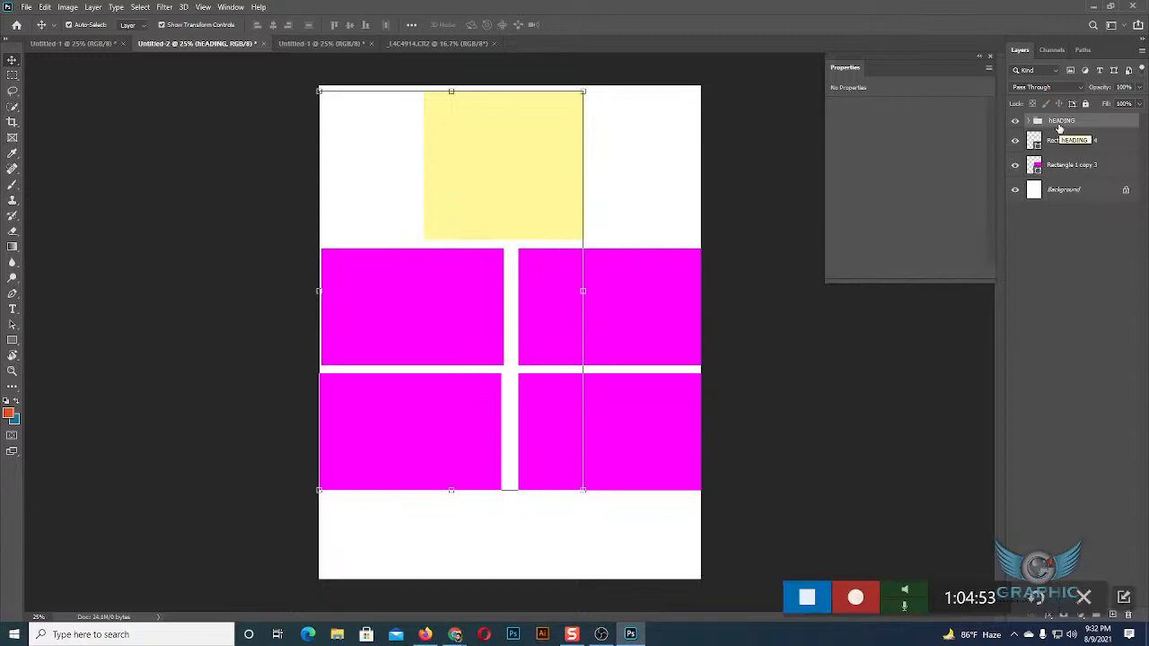
# Switch to the Google Meet call to check the class, return to Photoshop, and deselect the hEADING group.
pyautogui.moveTo(458, 630)
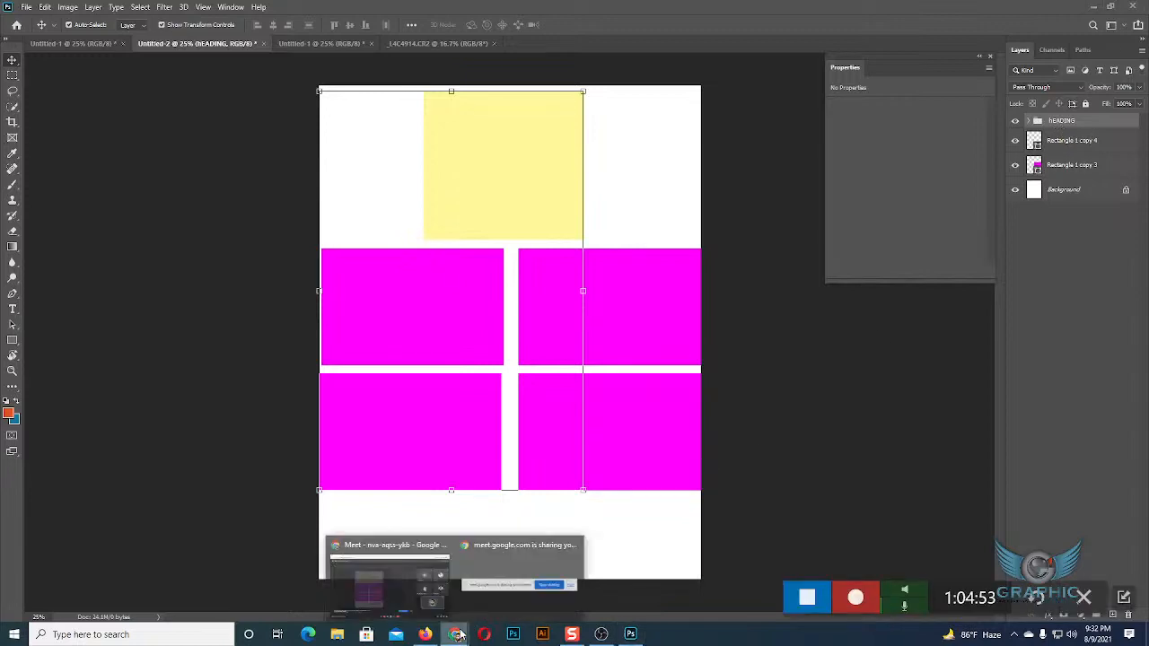
pyautogui.click(425, 591)
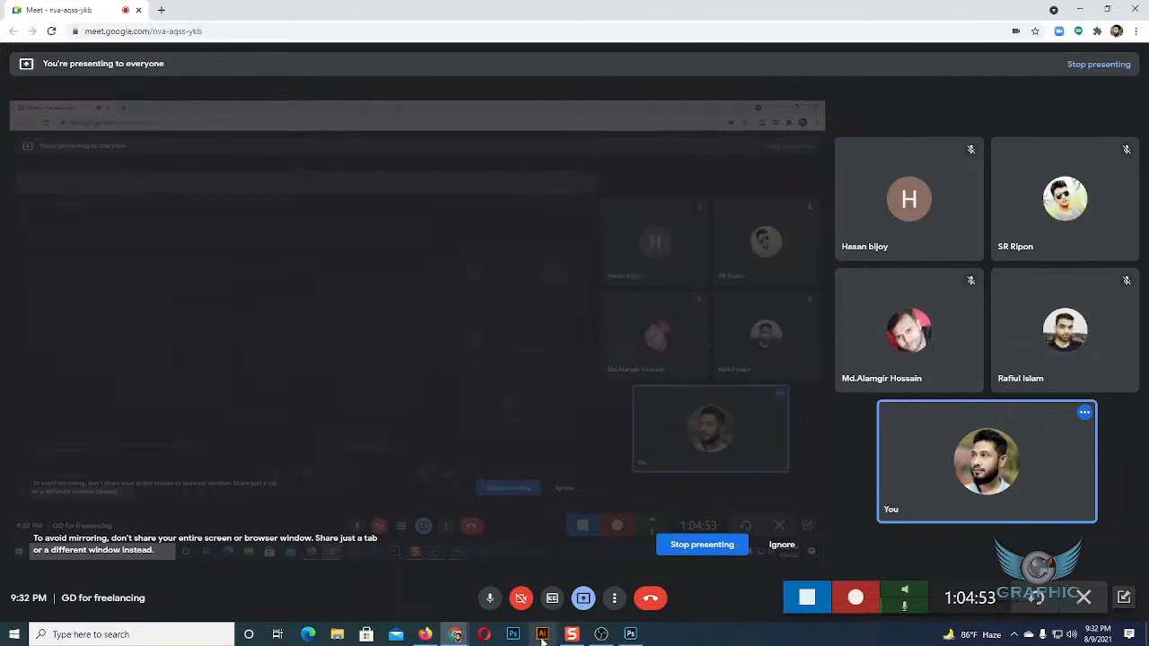
pyautogui.click(631, 635)
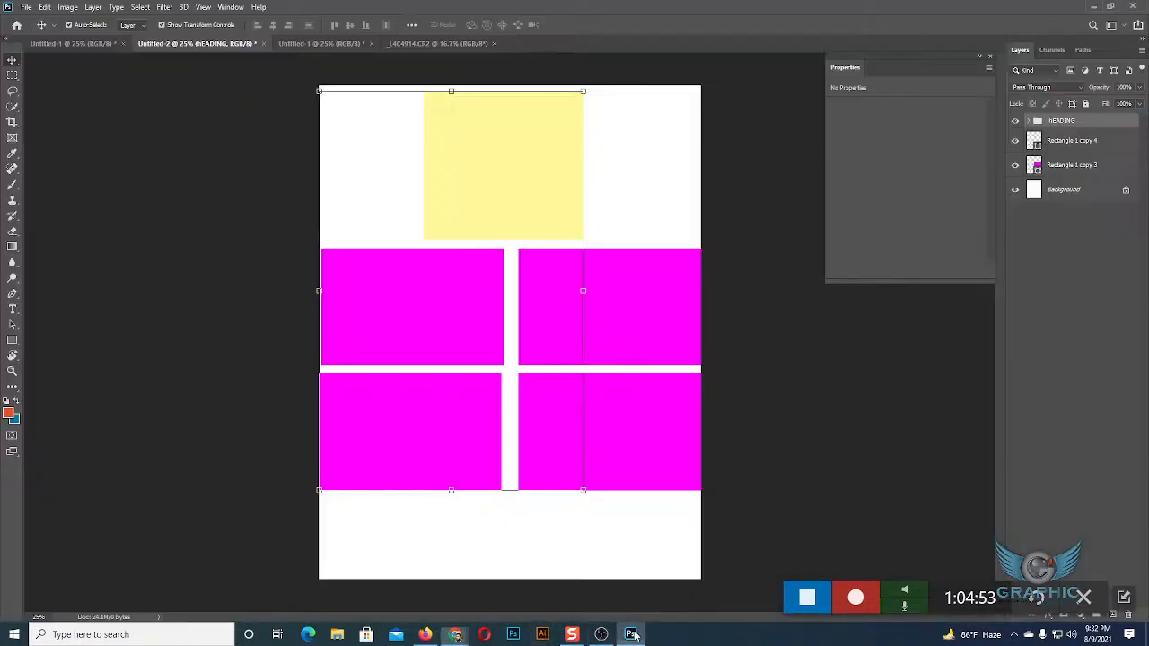
pyautogui.click(805, 444)
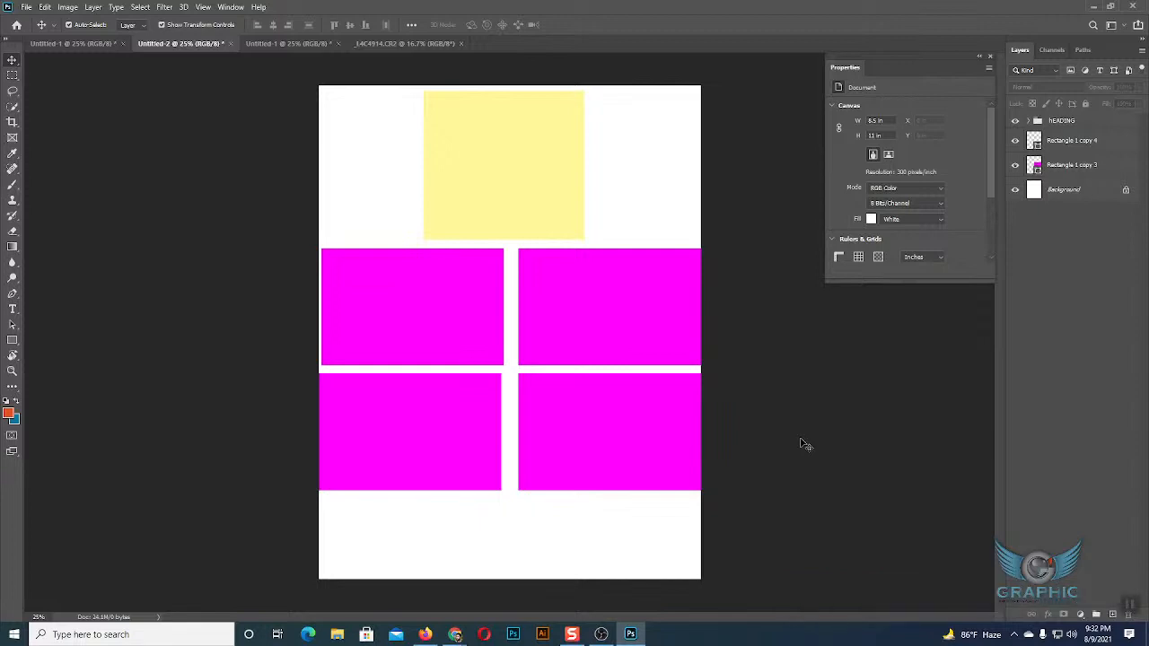
# Select the hEADING group, set Auto-Select to Group, and move the whole group slightly right and up to the page's upper edge.
pyautogui.click(1062, 122)
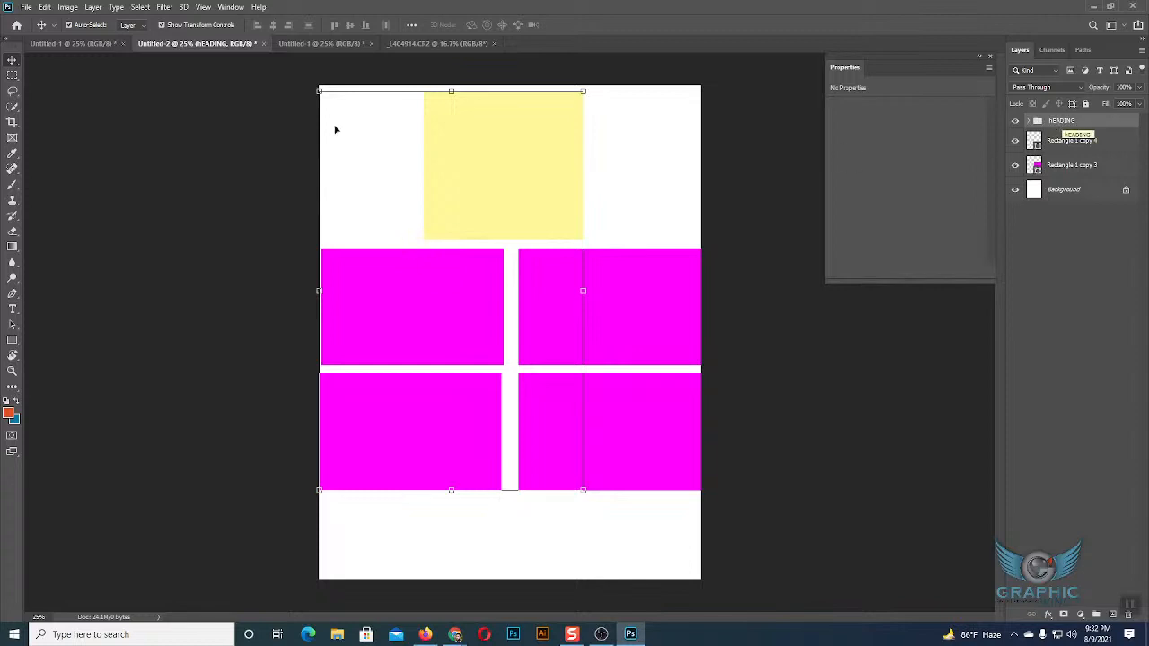
pyautogui.click(135, 27)
pyautogui.moveTo(488, 147)
pyautogui.mouseDown()
pyautogui.moveTo(586, 154)
pyautogui.moveTo(470, 159)
pyautogui.moveTo(559, 136)
pyautogui.moveTo(490, 145)
pyautogui.mouseUp()
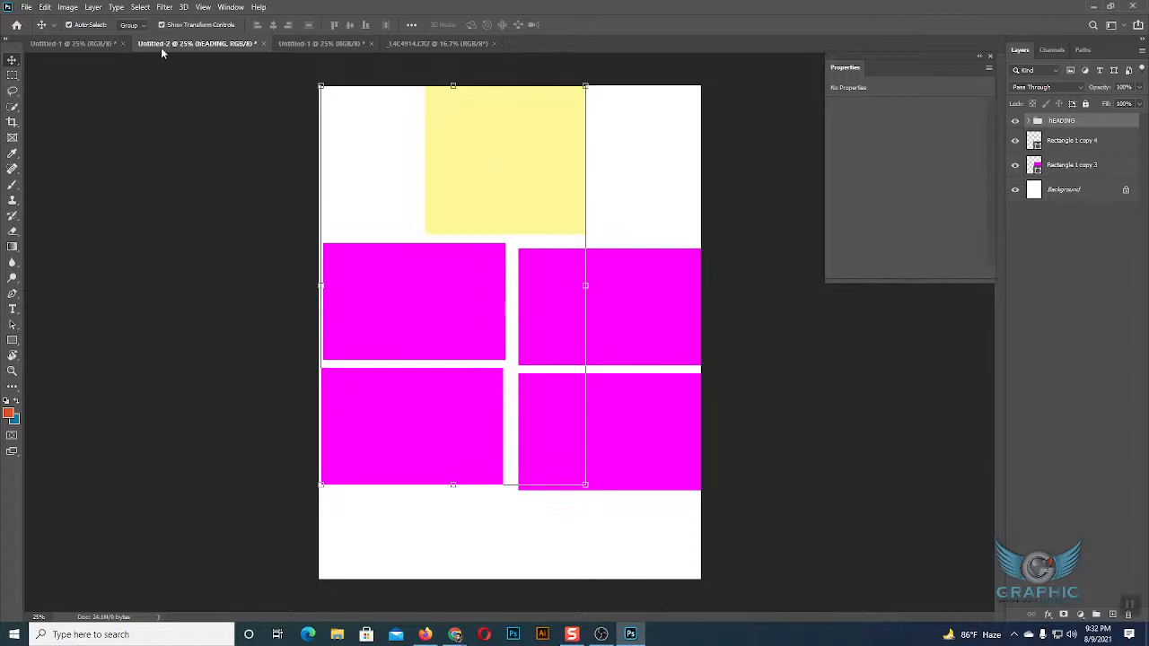
# Set Auto-Select to Layer, move only the yellow rectangle slightly right and down, and collapse the hEADING group.
pyautogui.click(133, 25)
pyautogui.click(126, 44)
pyautogui.click(573, 162)
pyautogui.moveTo(575, 162); pyautogui.dragTo(519, 173)
pyautogui.click(1030, 121)
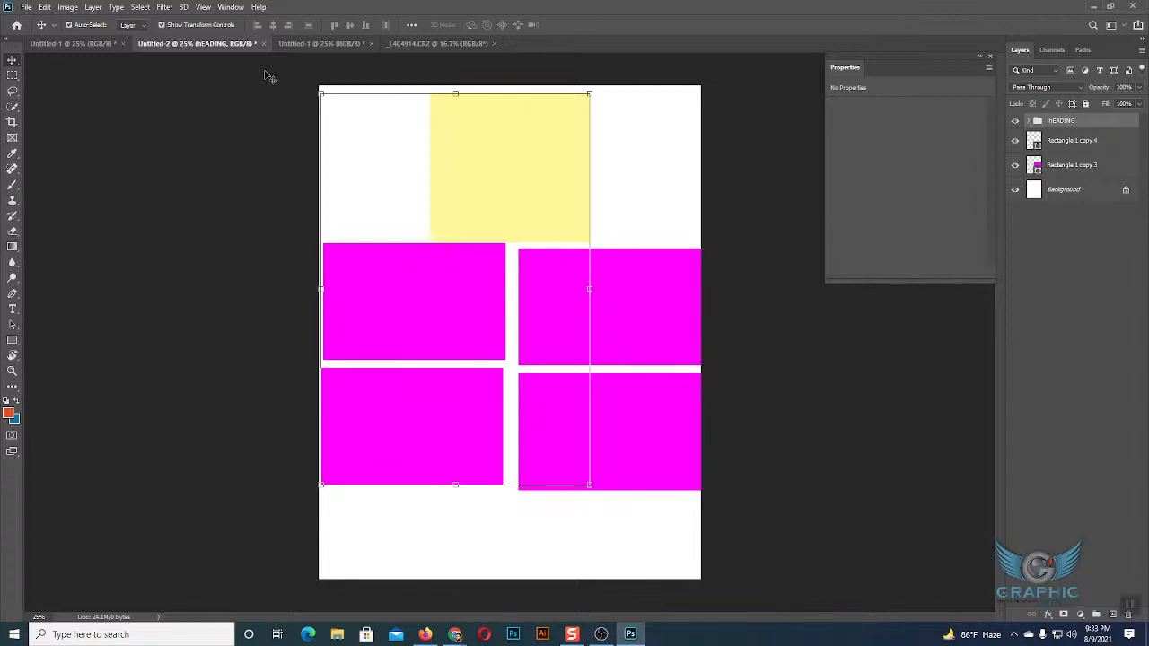
# Set Auto-Select to Group, move the hEADING group until its yellow rectangle sits at about X 753, Y 89 px, and deselect it.
pyautogui.click(130, 26)
pyautogui.click(127, 35)
pyautogui.moveTo(534, 171); pyautogui.dragTo(480, 178)
pyautogui.click(675, 170)
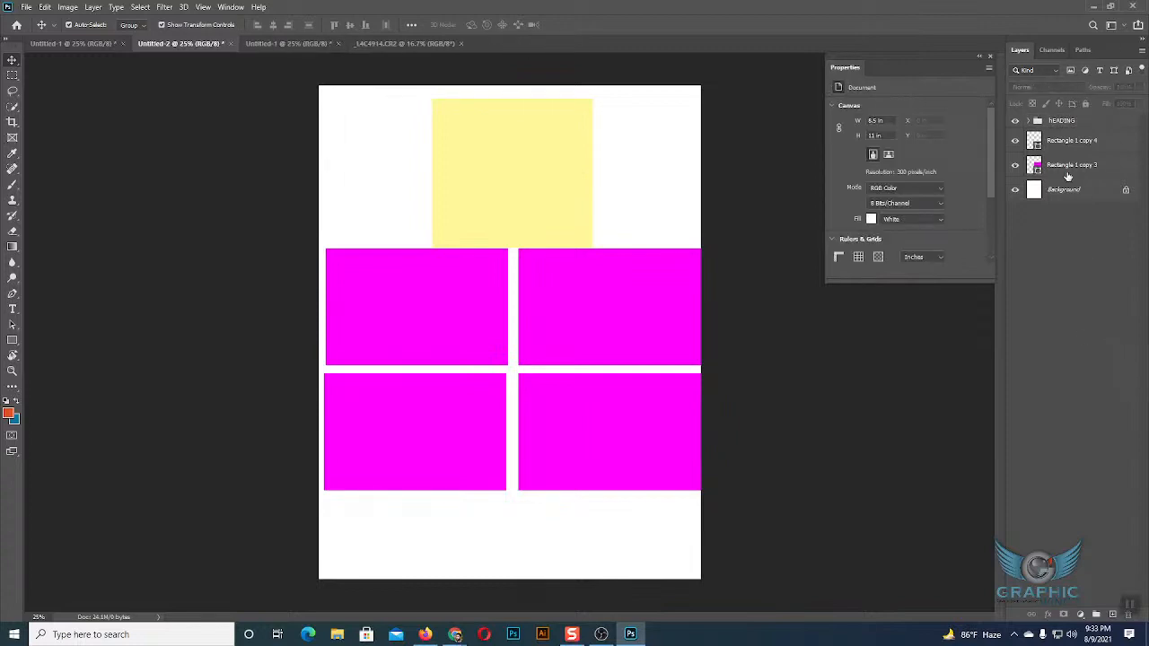
# Expand the hEADING group to review the rectangle layers inside it, collapse it, and select the group.
pyautogui.click(1033, 122)
pyautogui.click(1030, 122)
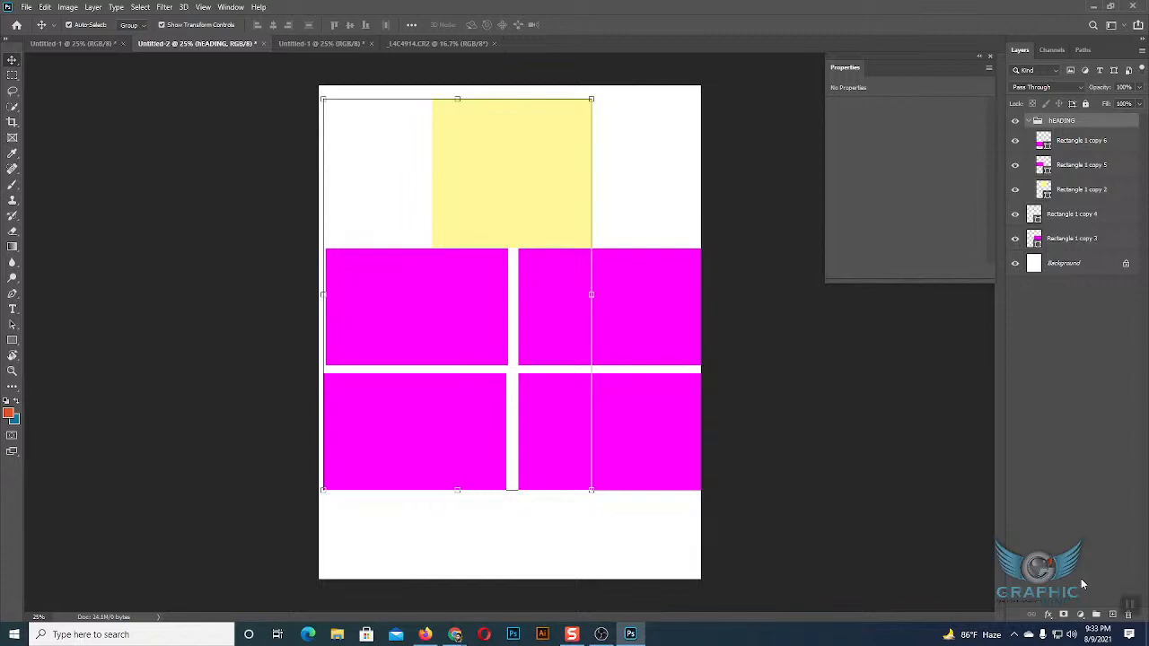
pyautogui.click(692, 186)
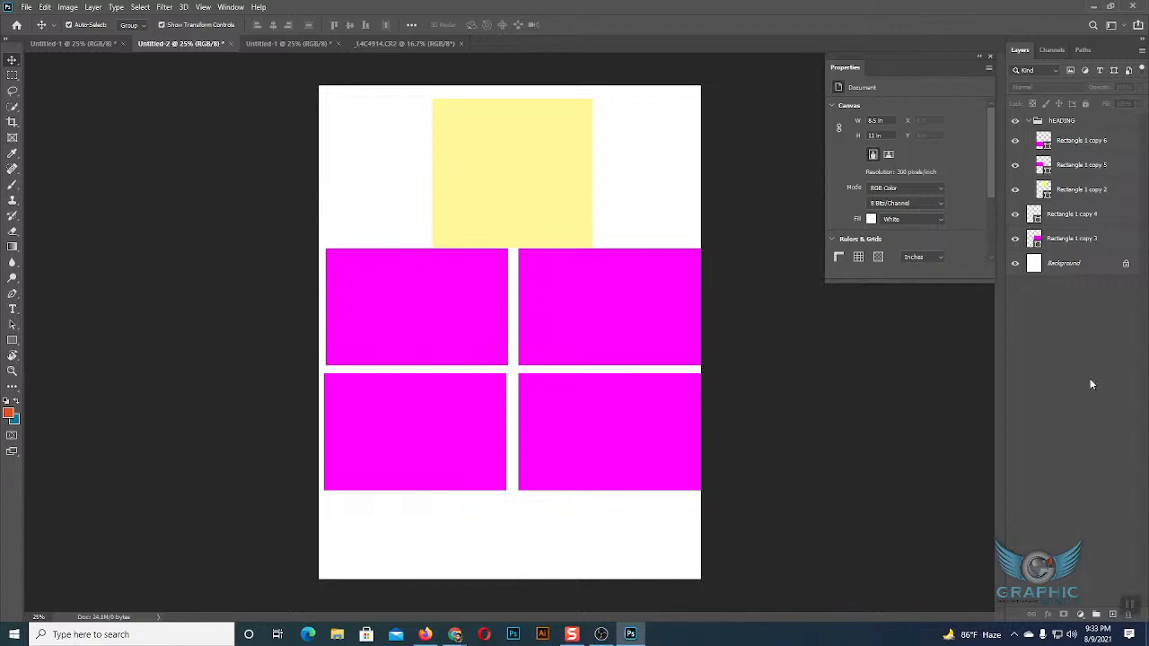
pyautogui.click(1030, 121)
pyautogui.click(1052, 125)
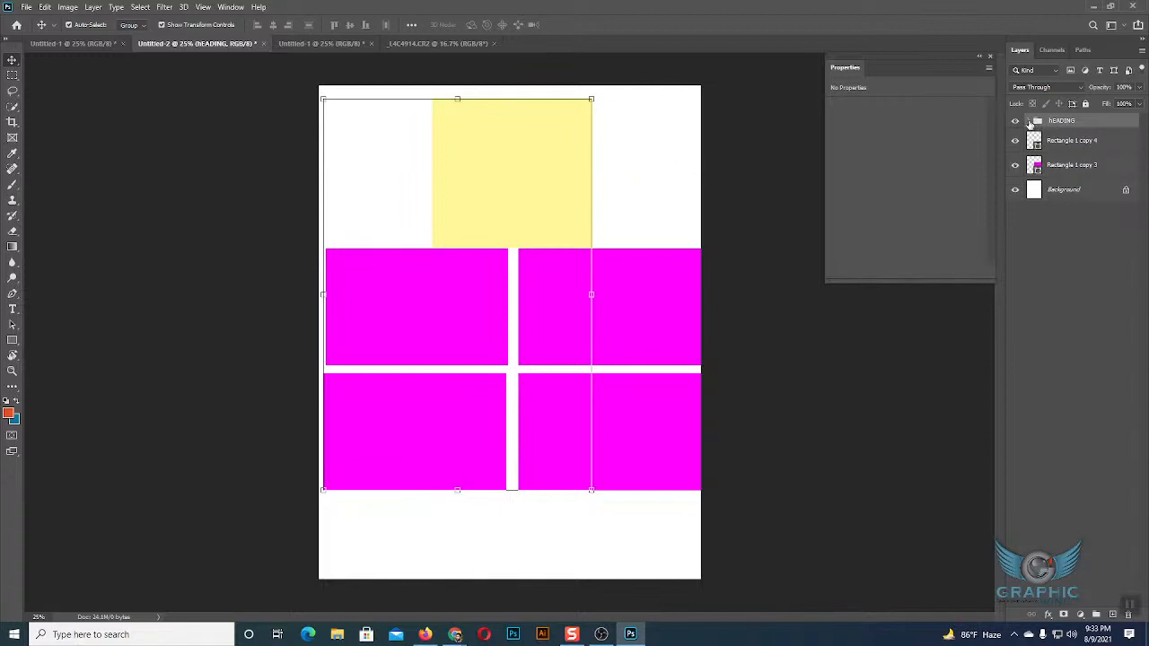
# Show individual layers inside the hEADING group by selecting the yellow rectangle's layer, and leave the group collapsed and selected.
pyautogui.click(1031, 122)
pyautogui.click(1065, 165)
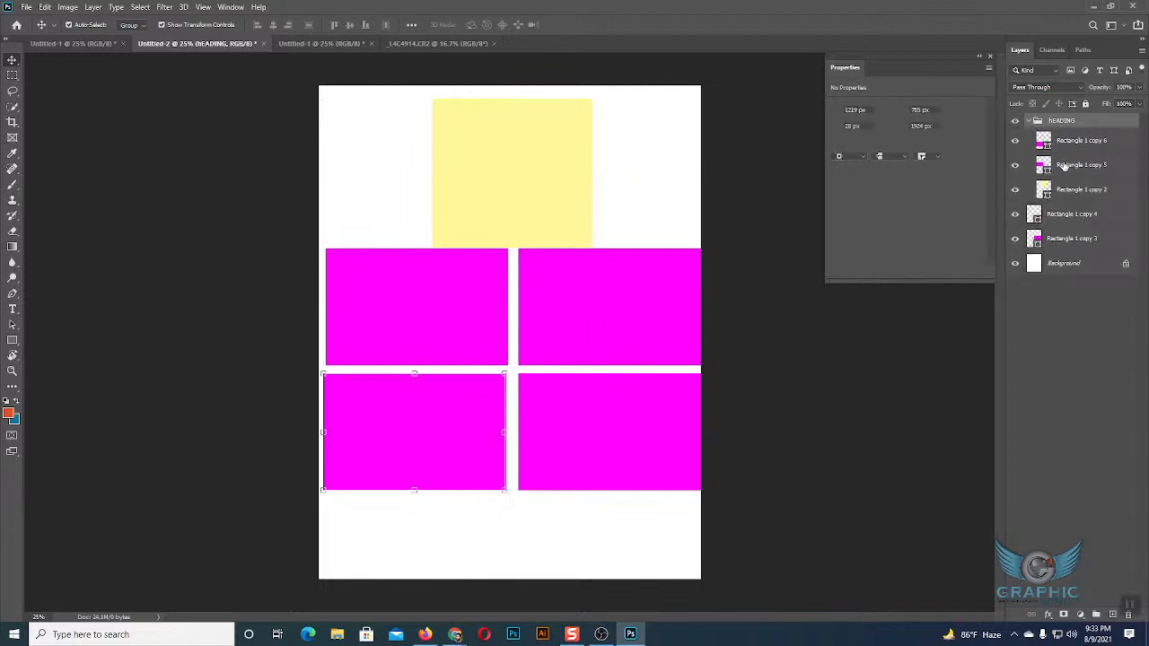
pyautogui.click(1071, 189)
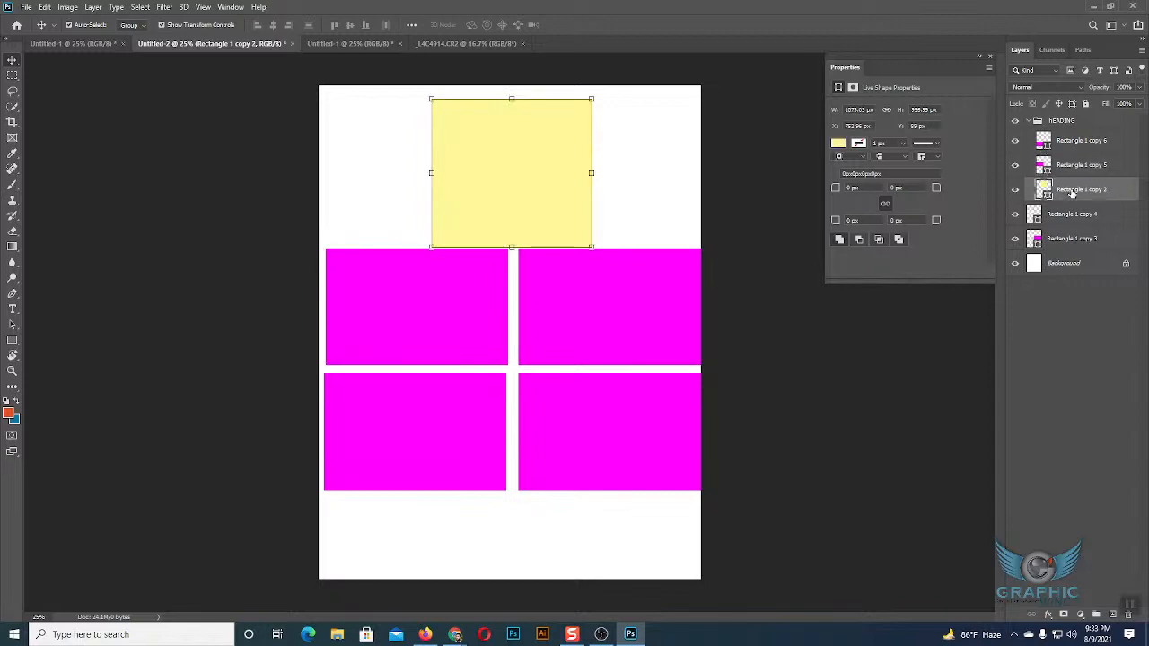
pyautogui.click(1030, 122)
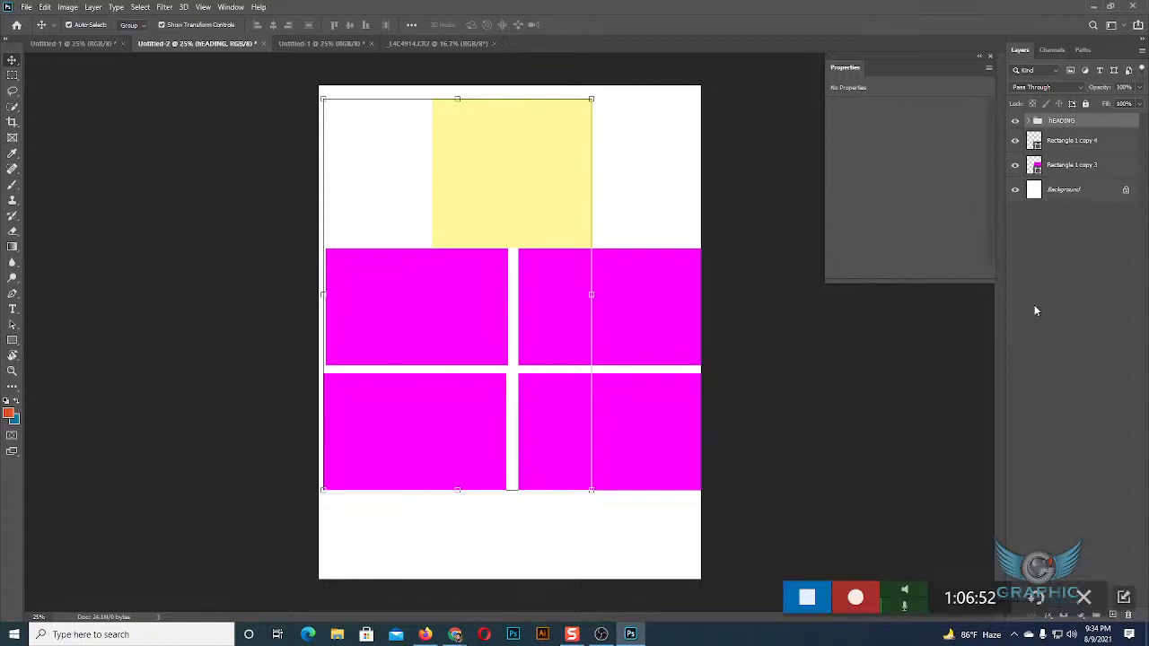
# Try to find a file to open by searching New Volume (G:) for "web template", and cancel the Open dialog.
pyautogui.click(26, 7)
pyautogui.click(38, 31)
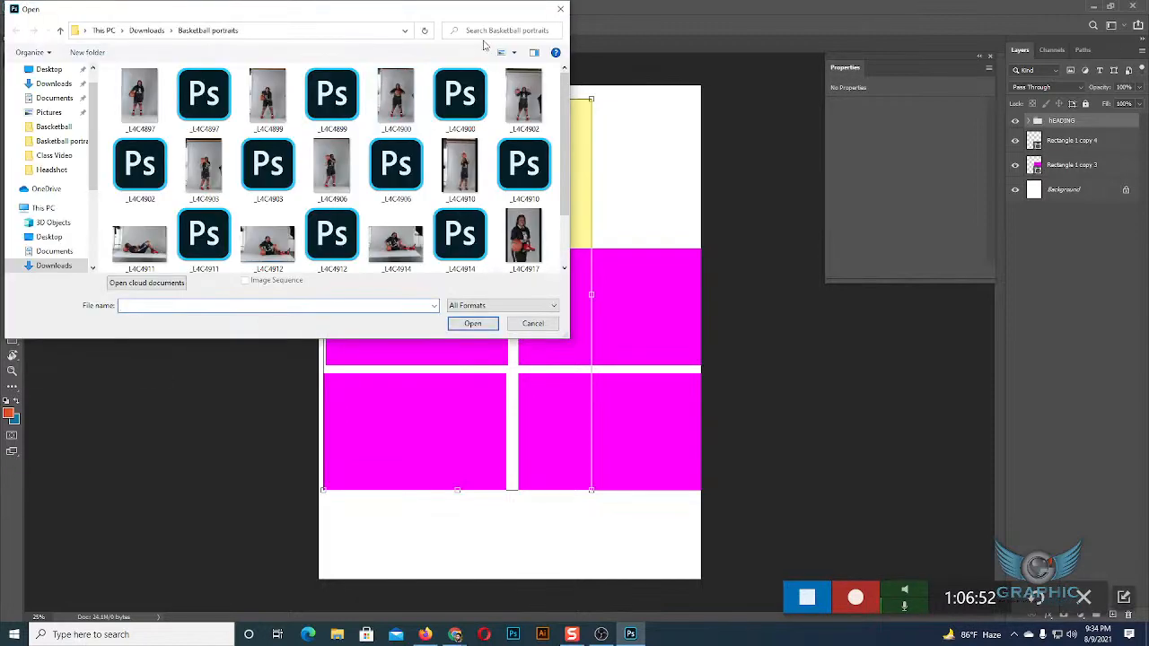
pyautogui.click(58, 238)
pyautogui.scroll(-3, 60, 242)
pyautogui.click(60, 230)
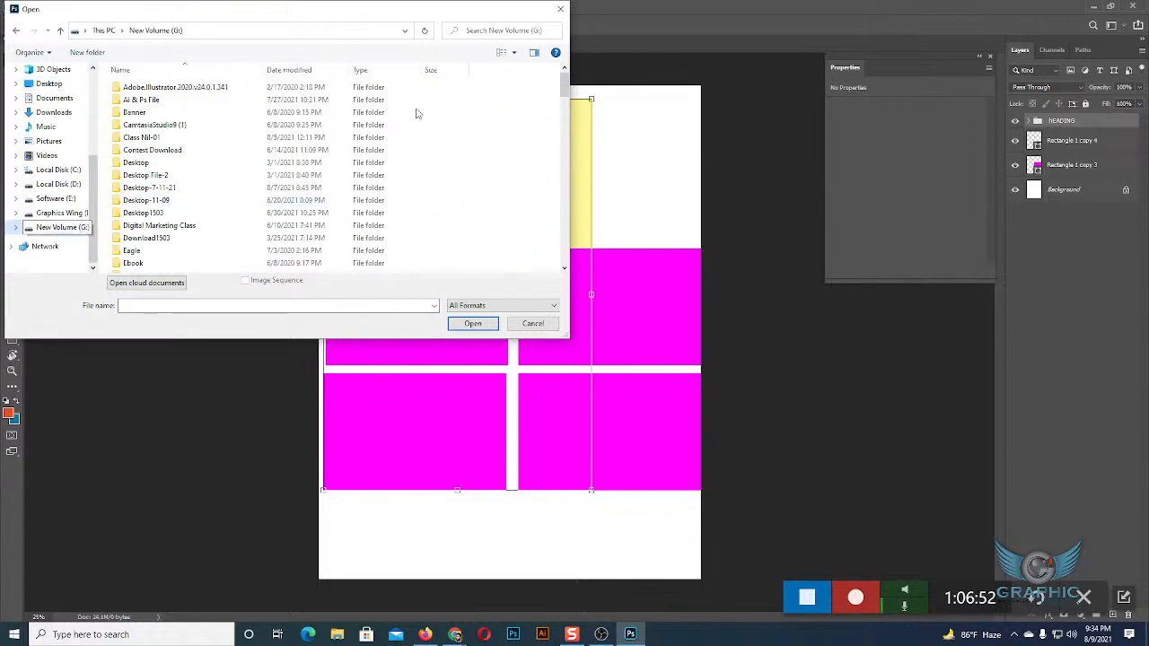
pyautogui.click(477, 31)
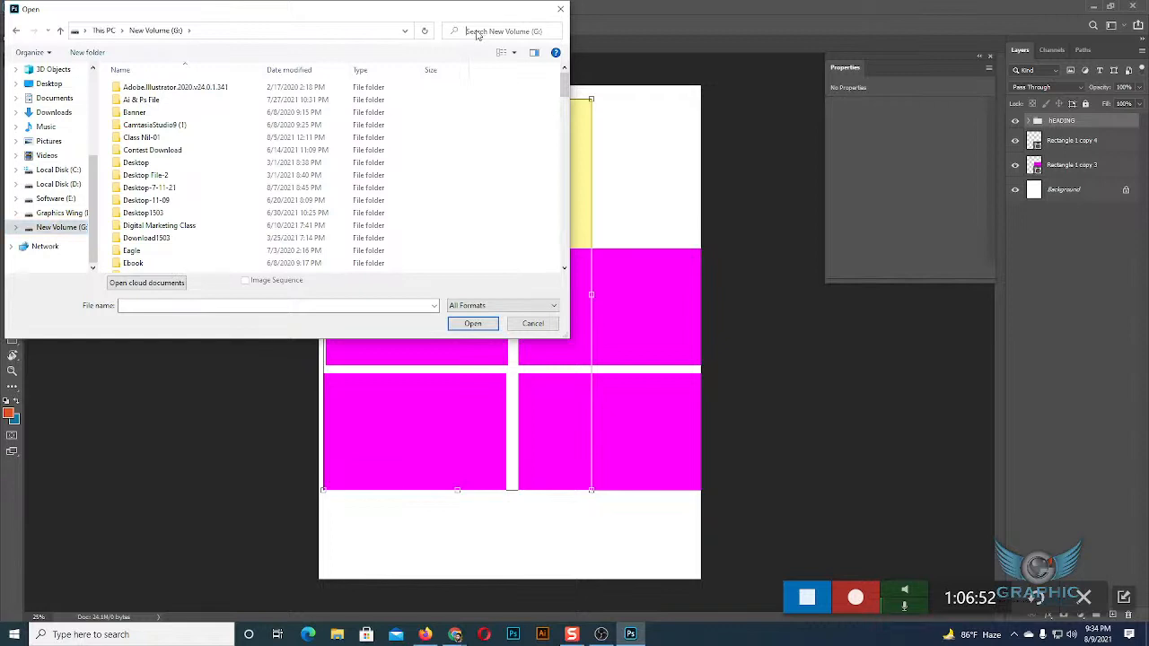
pyautogui.write('we')
pyautogui.write('b templete')
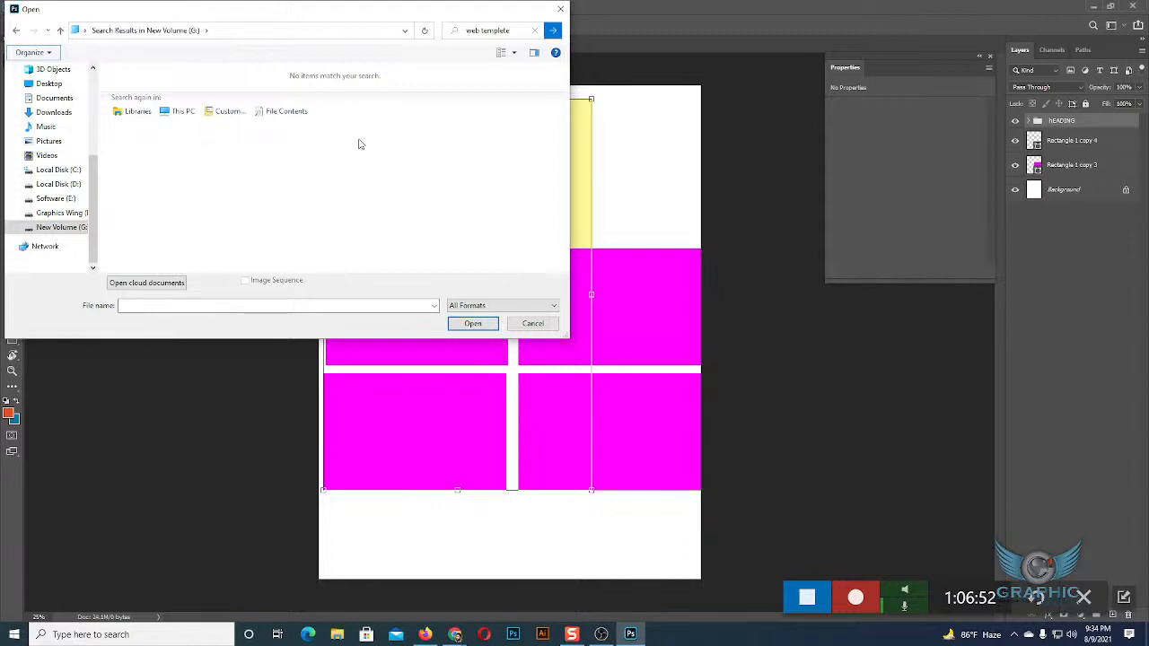
pyautogui.click(534, 323)
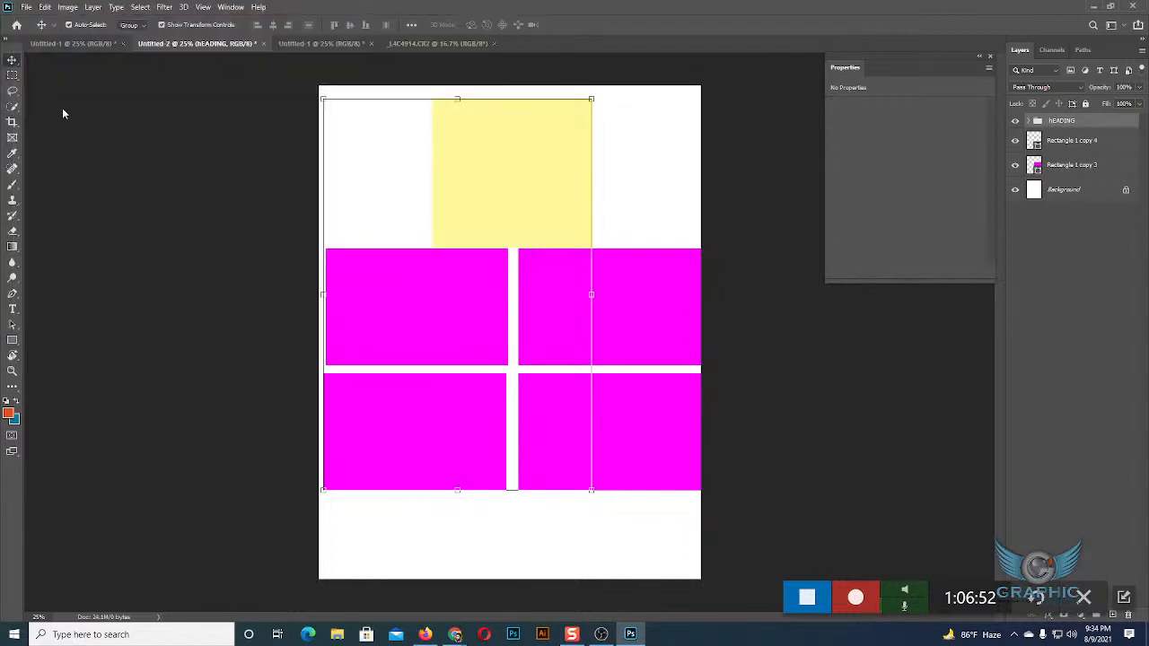
# Start opening a file and browse the folders on New Volume (G:).
pyautogui.click(26, 6)
pyautogui.click(45, 38)
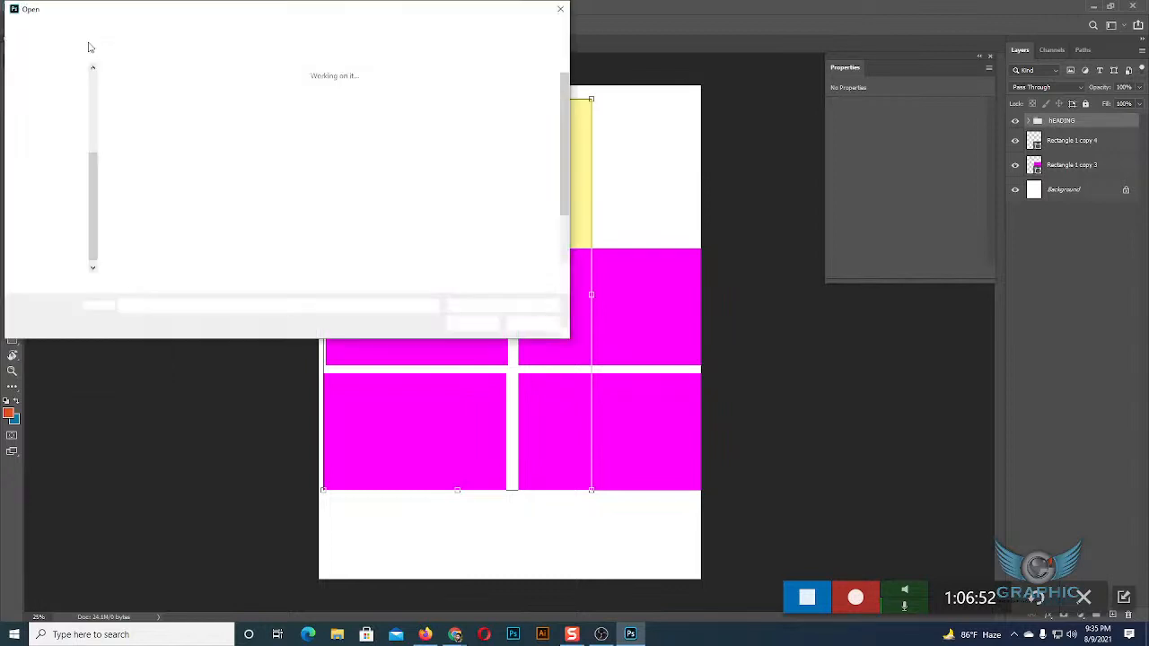
pyautogui.click(56, 246)
pyautogui.scroll(-1, 229, 244)
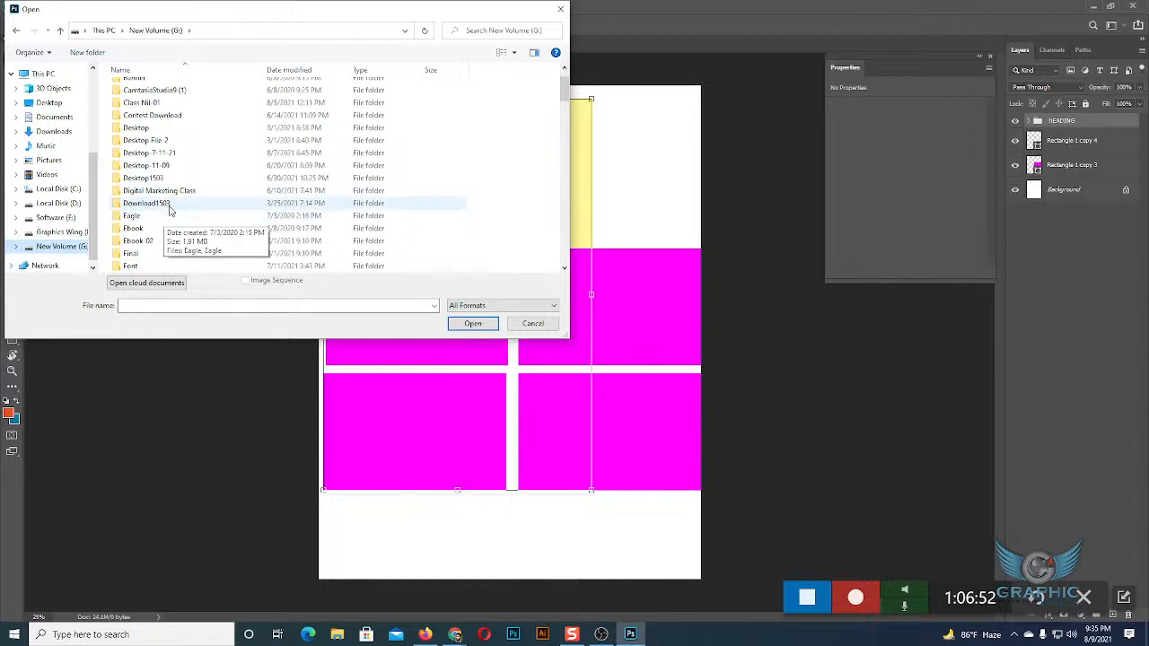
pyautogui.scroll(1, 188, 150)
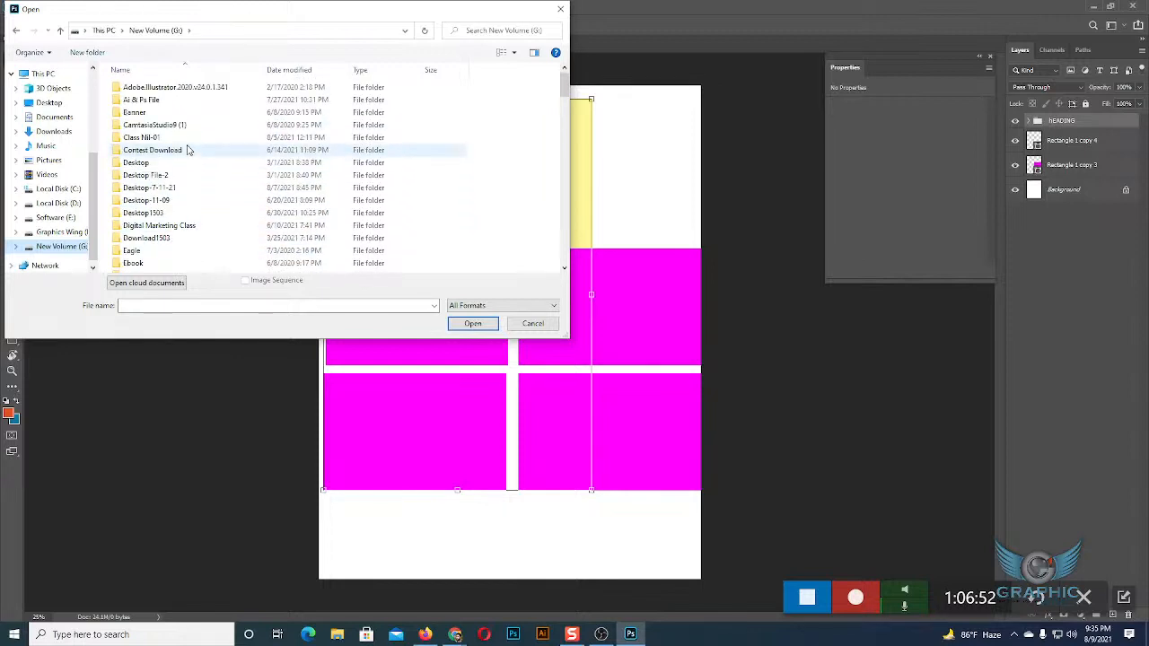
pyautogui.scroll(-1, 188, 150)
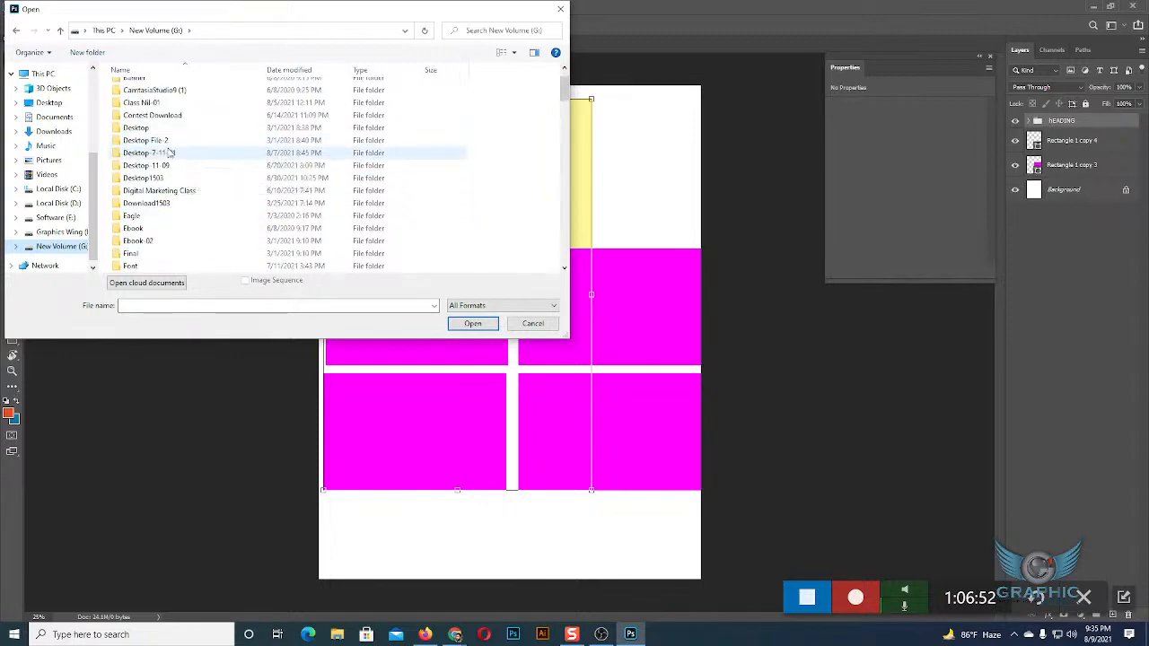
# Look through the Desktop1503 folder and its UI subfolder for a web design file, and go back to New Volume (G:).
pyautogui.doubleClick(141, 179)
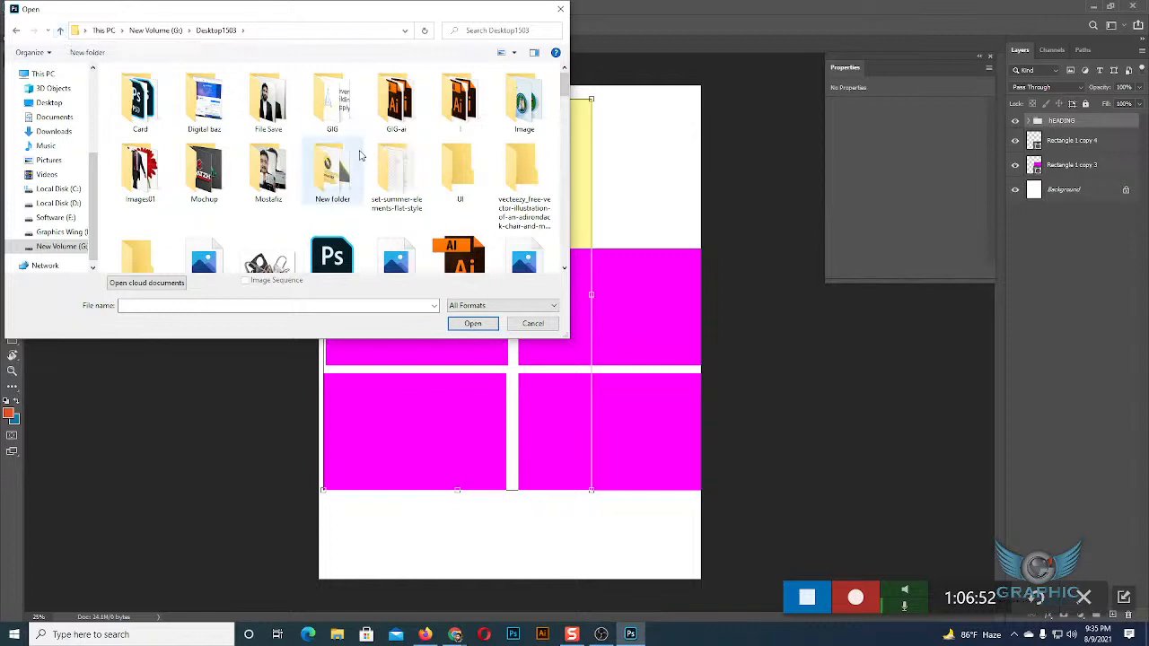
pyautogui.scroll(-1, 360, 155)
pyautogui.scroll(1, 360, 156)
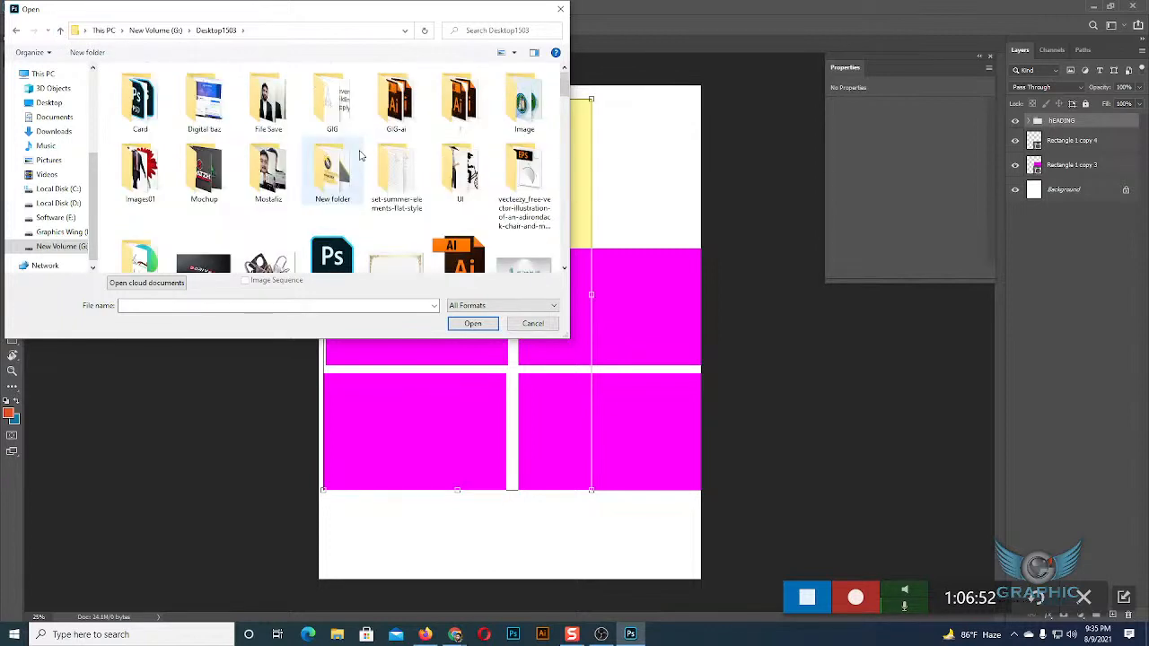
pyautogui.click(456, 177)
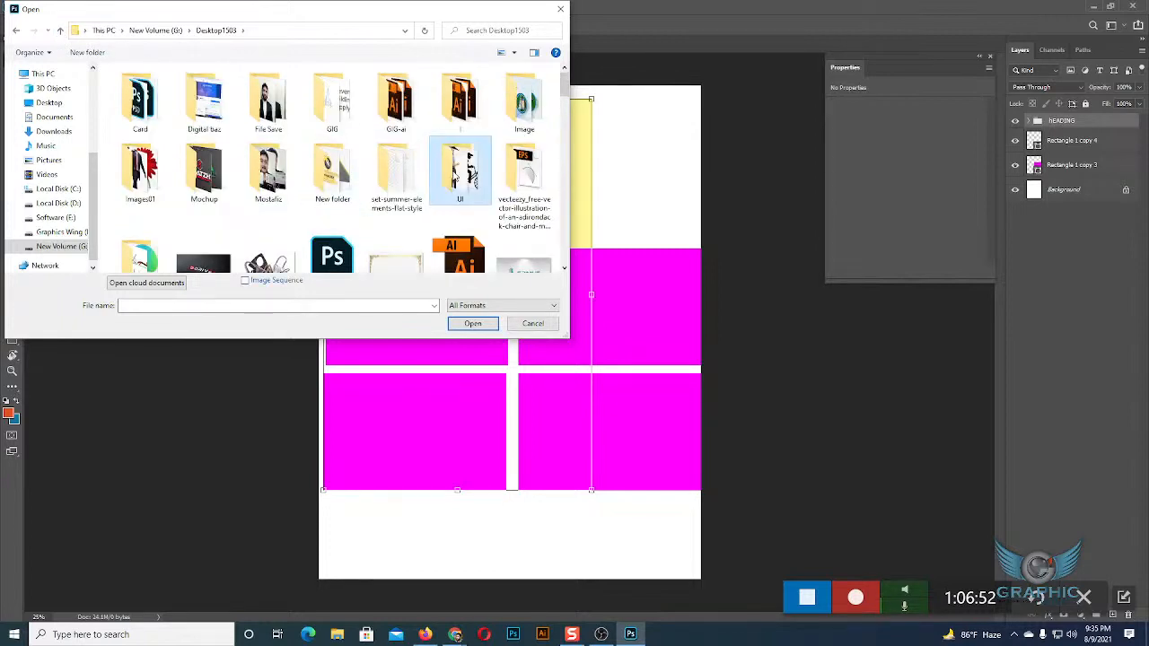
pyautogui.doubleClick(456, 177)
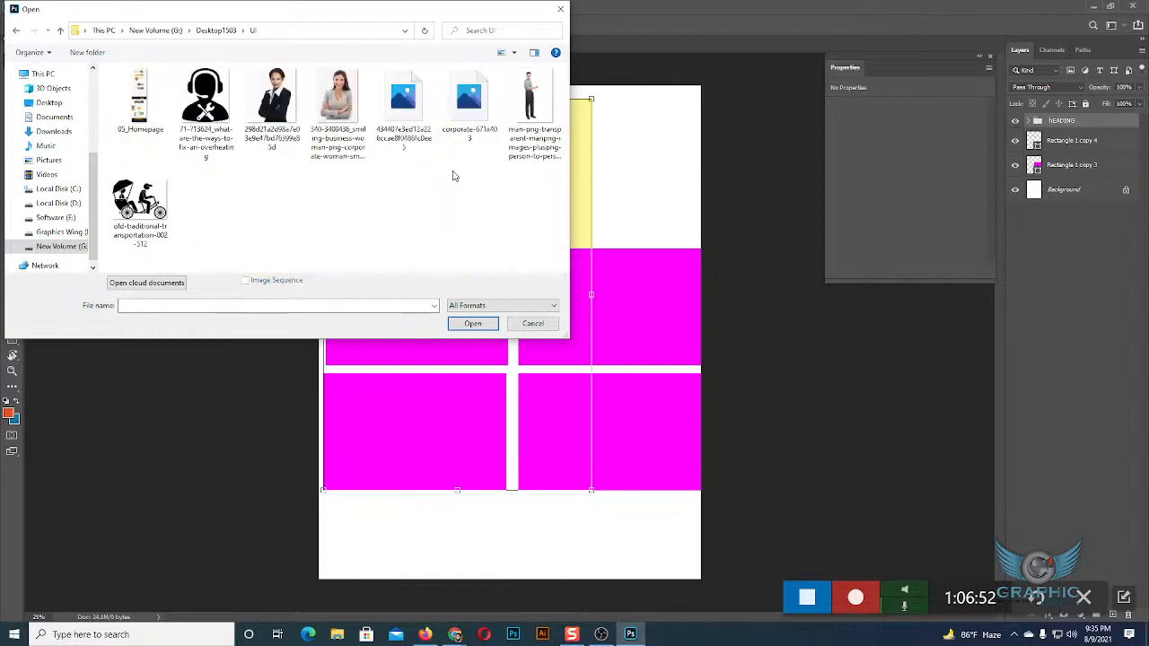
pyautogui.click(60, 31)
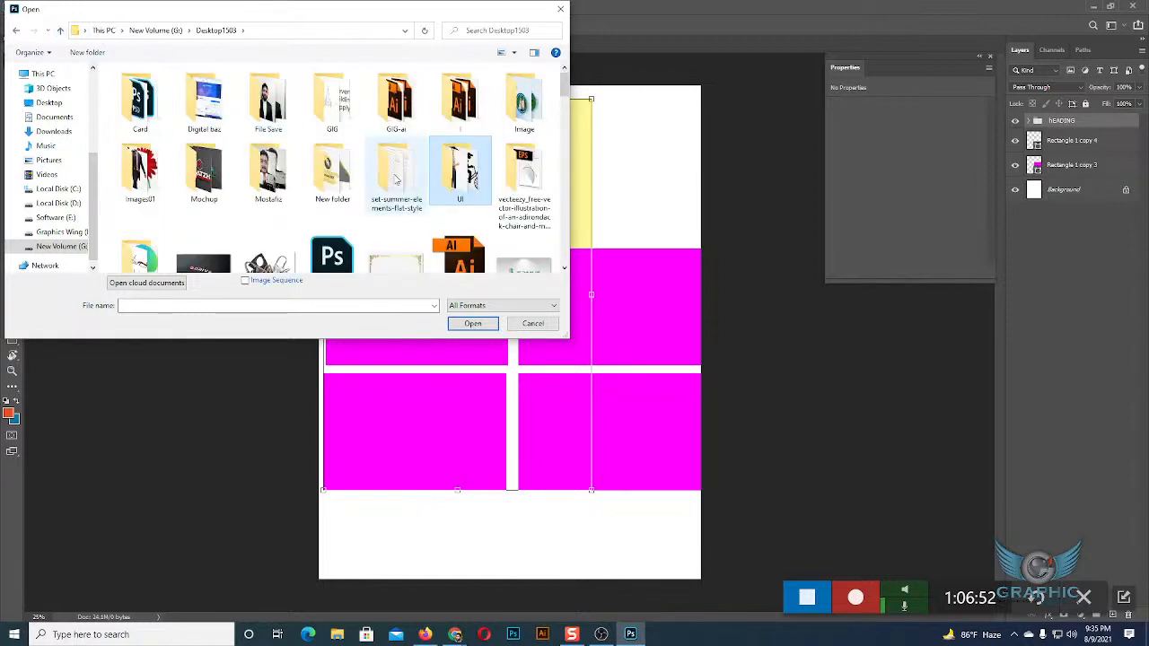
pyautogui.click(60, 31)
# Open the Photoshop file Web UI design FINAL from the Web UI Design folder on New Volume (G:), and inspect its page layout up to the header.
pyautogui.scroll(-4, 254, 110)
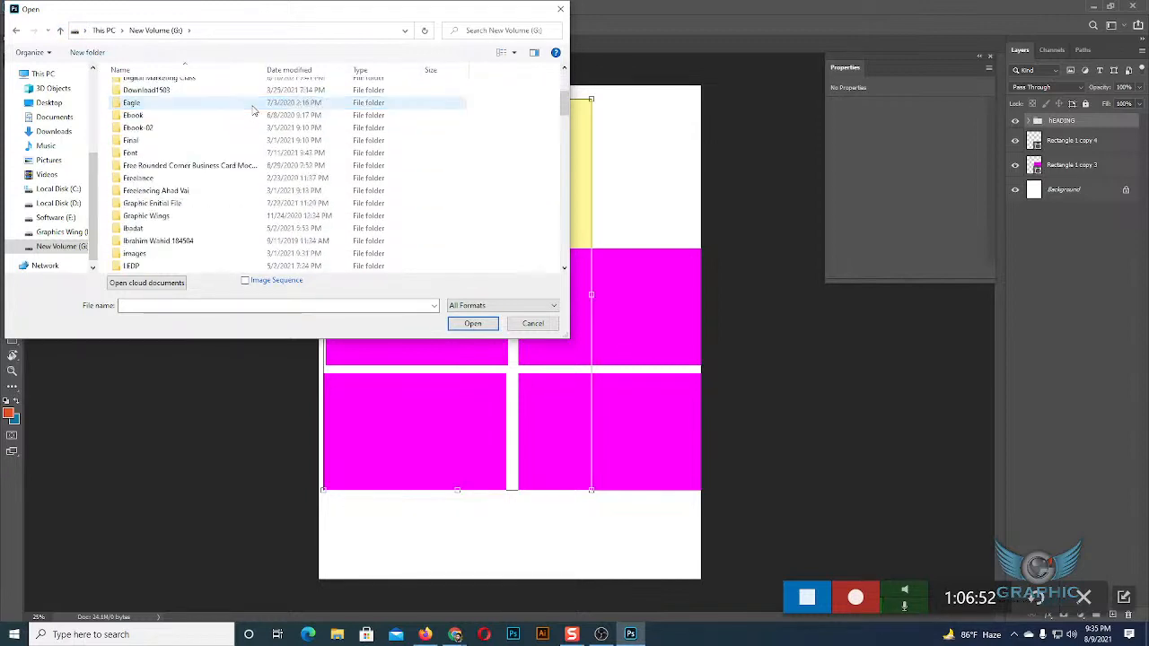
pyautogui.doubleClick(154, 242)
pyautogui.doubleClick(144, 125)
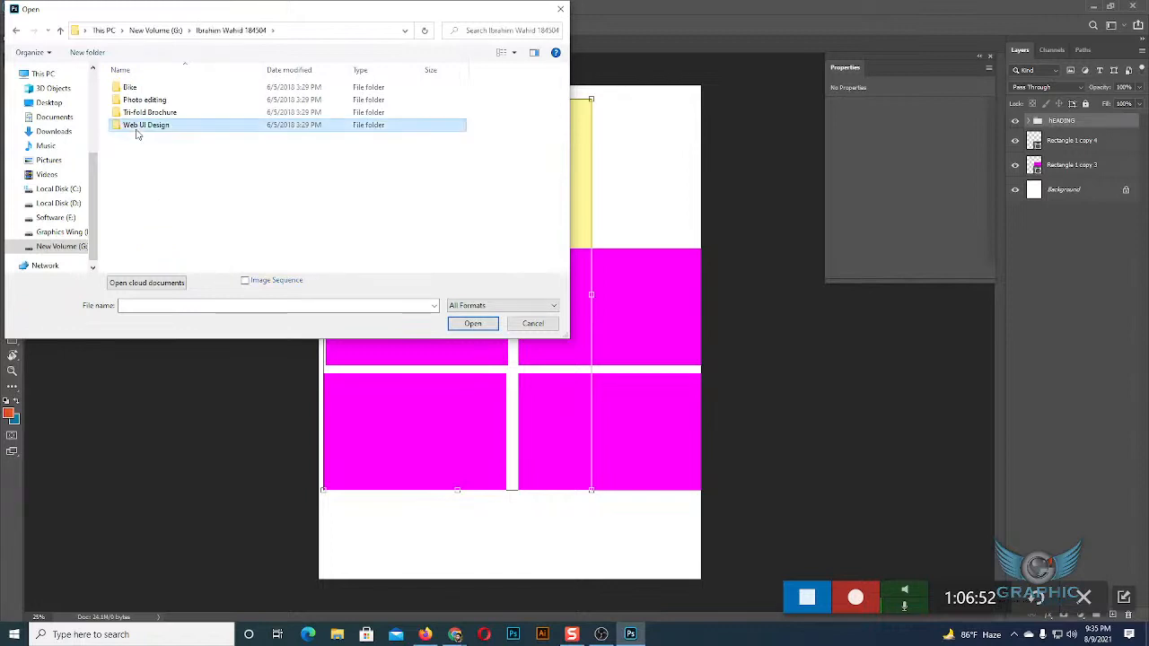
pyautogui.click(137, 101)
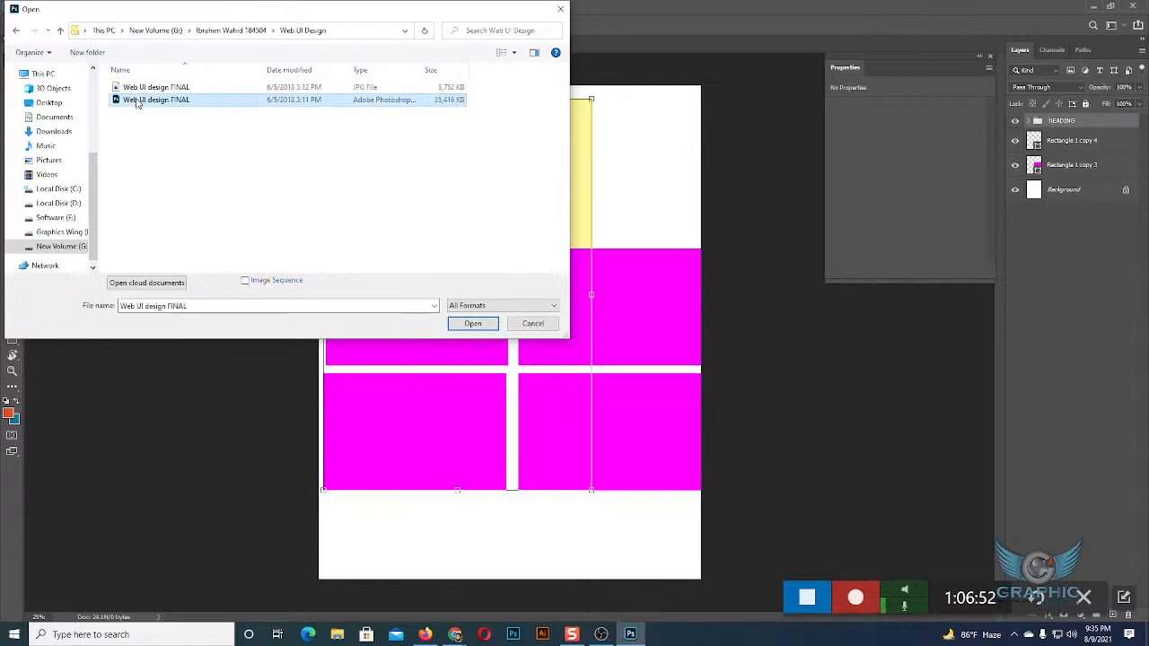
pyautogui.click(469, 325)
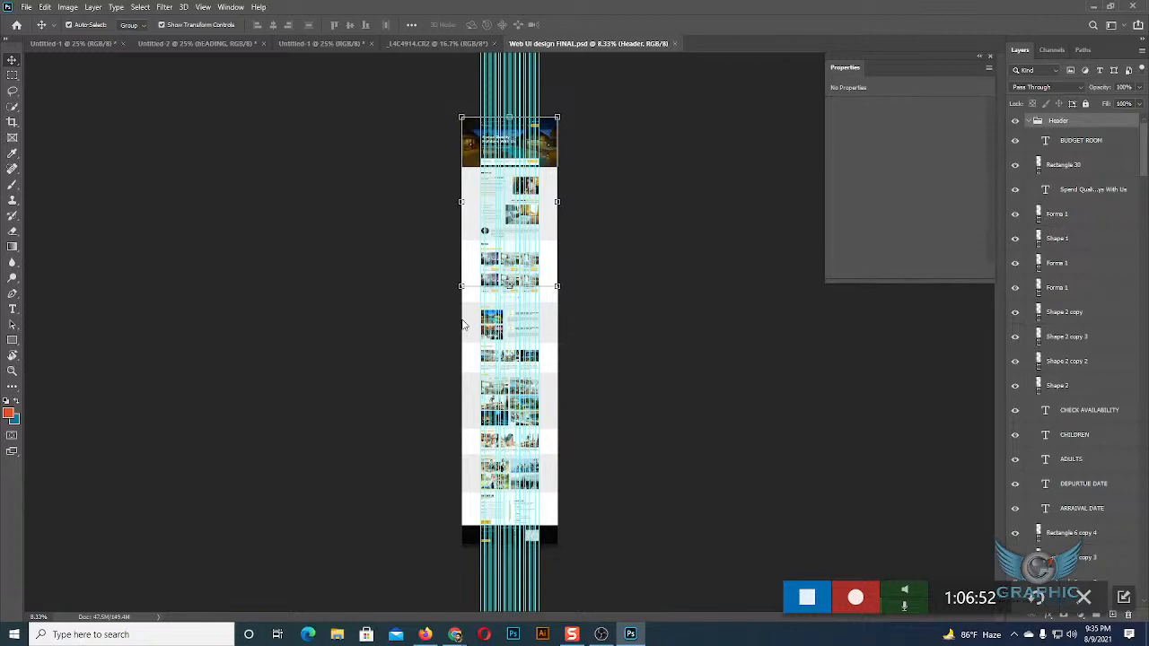
pyautogui.scroll(3, 466, 328)
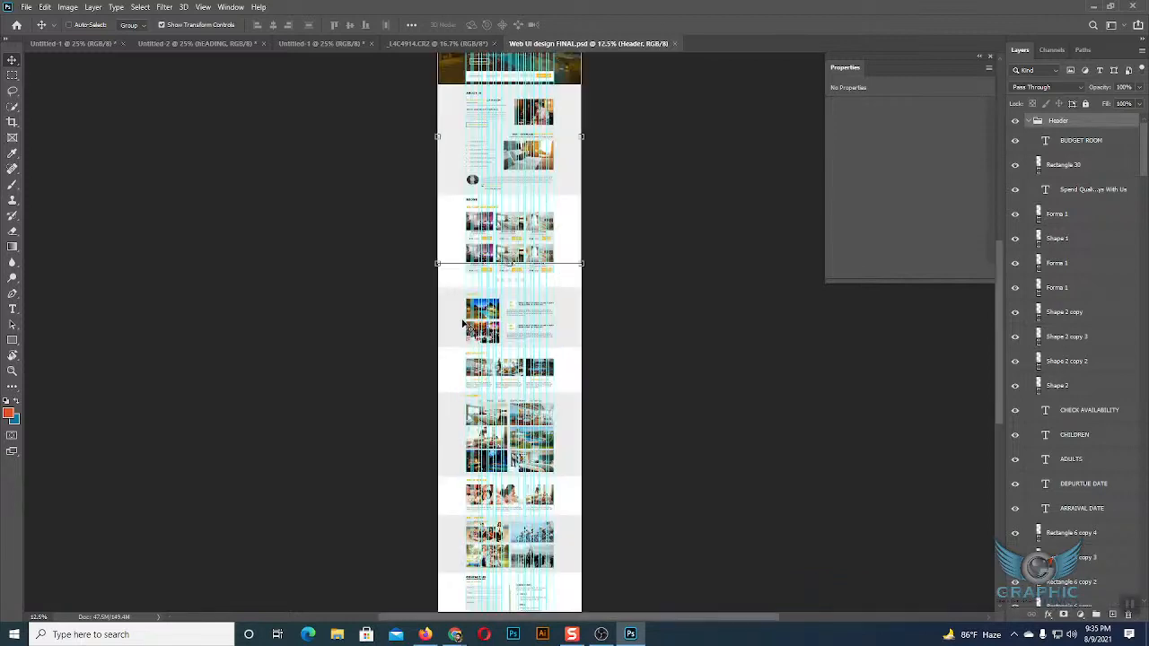
pyautogui.scroll(8, 719, 363)
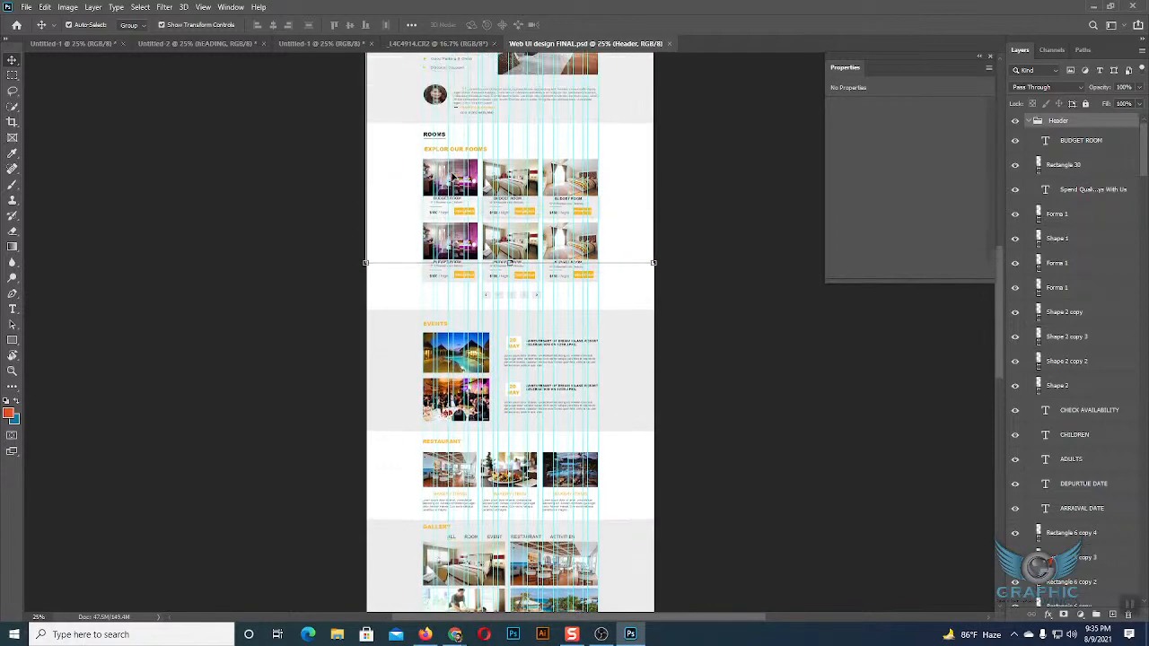
pyautogui.scroll(2, 718, 363)
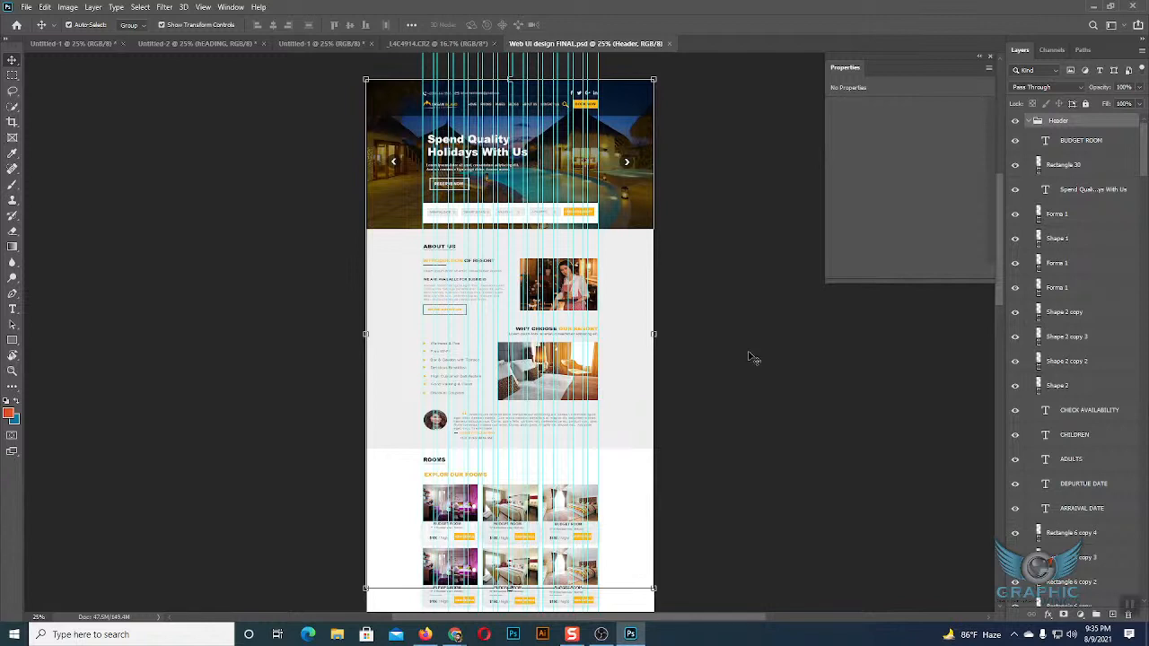
# Look over the page sections, collapse the Header, About Us, Room and Restaurant groups, and deselect the Header group.
pyautogui.scroll(-4, 606, 387)
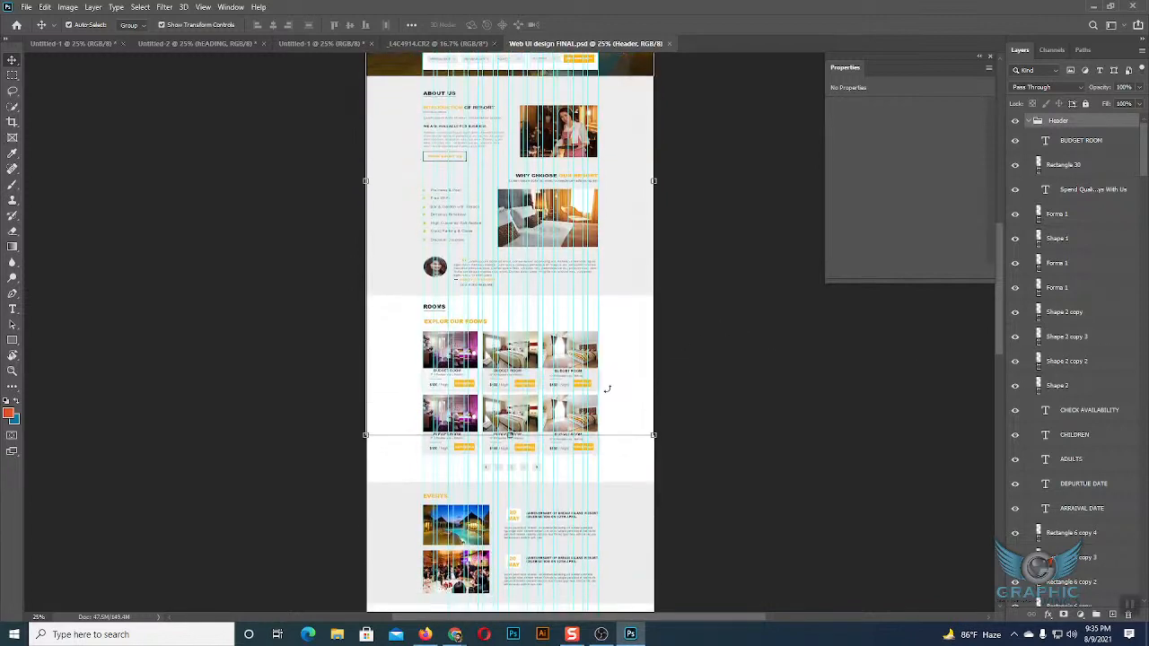
pyautogui.scroll(-2, 606, 392)
pyautogui.scroll(-8, 1089, 314)
pyautogui.scroll(-15, 1089, 314)
pyautogui.scroll(8, 1089, 314)
pyautogui.scroll(15, 1089, 316)
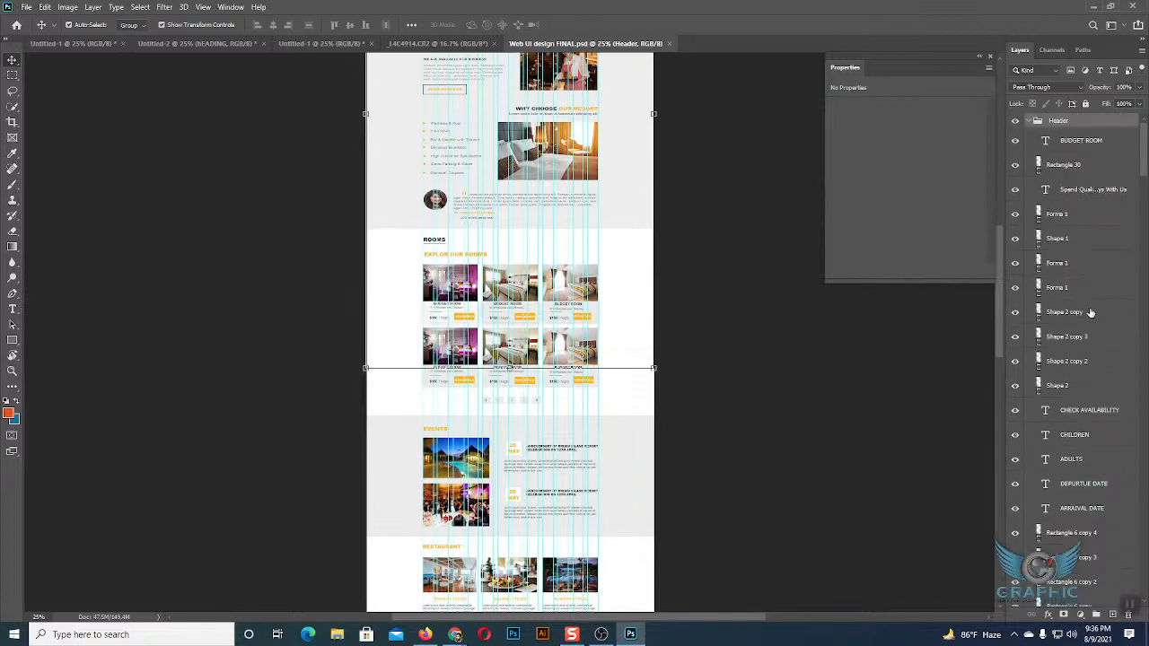
pyautogui.click(1029, 121)
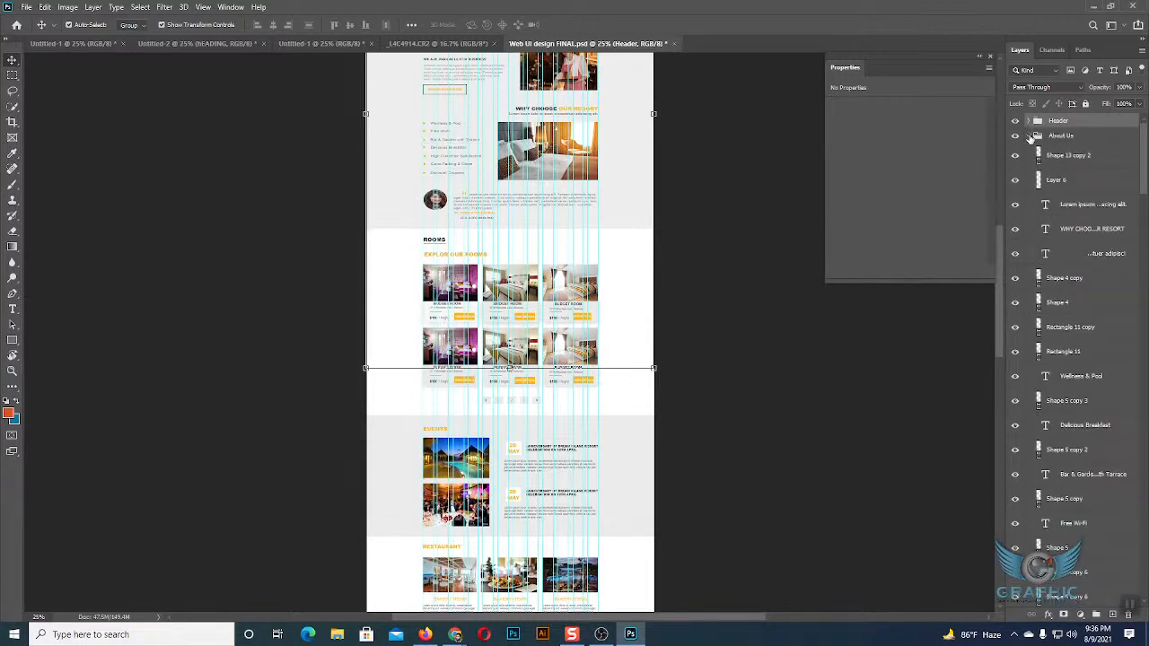
pyautogui.click(1030, 136)
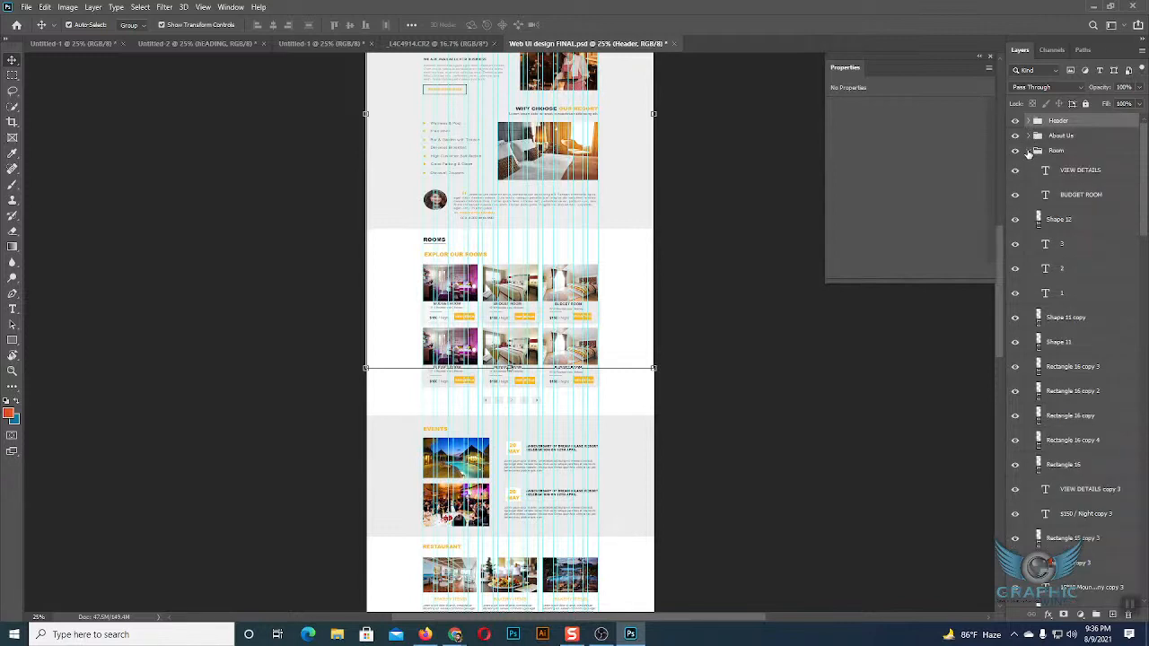
pyautogui.click(1029, 151)
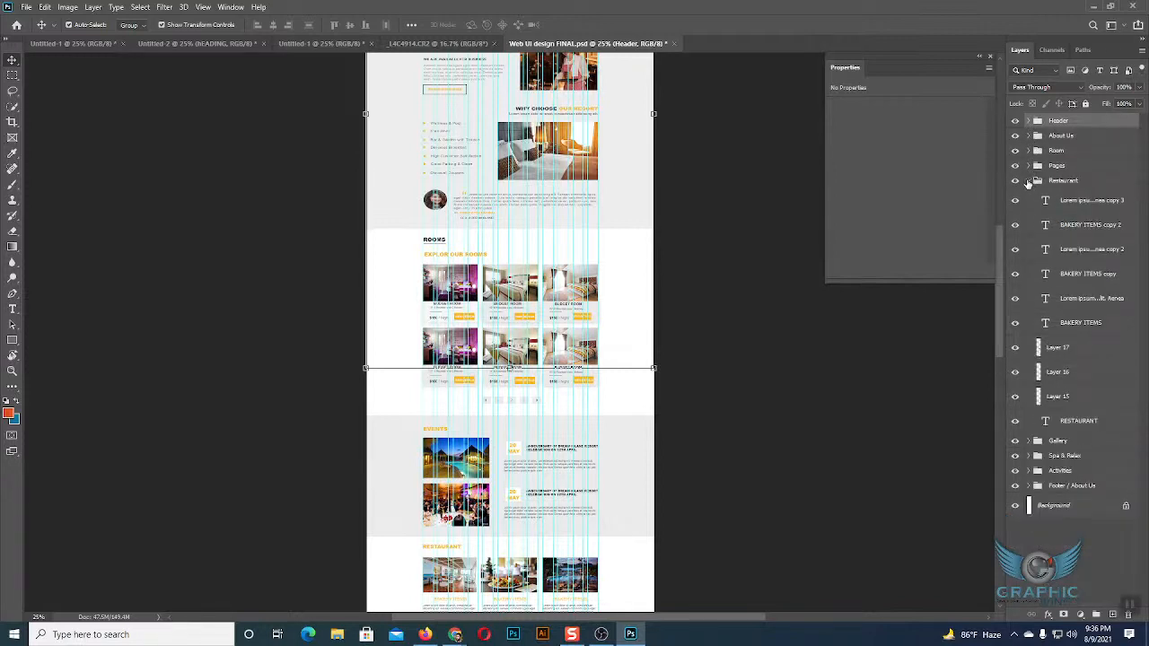
pyautogui.click(1028, 181)
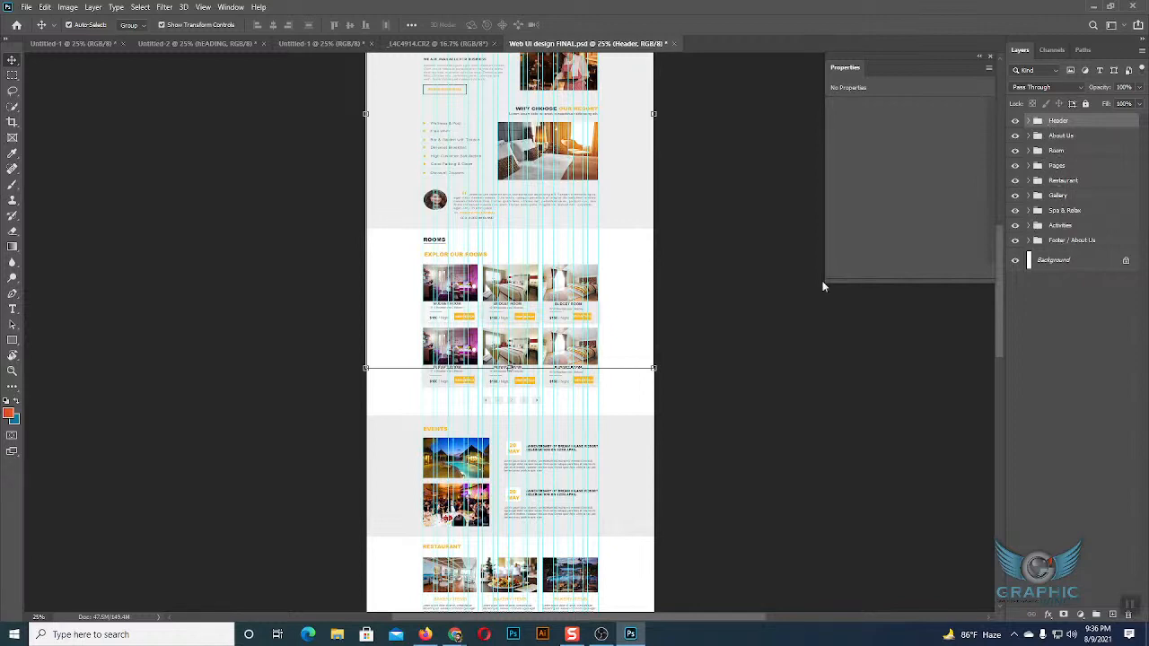
pyautogui.scroll(6, 700, 302)
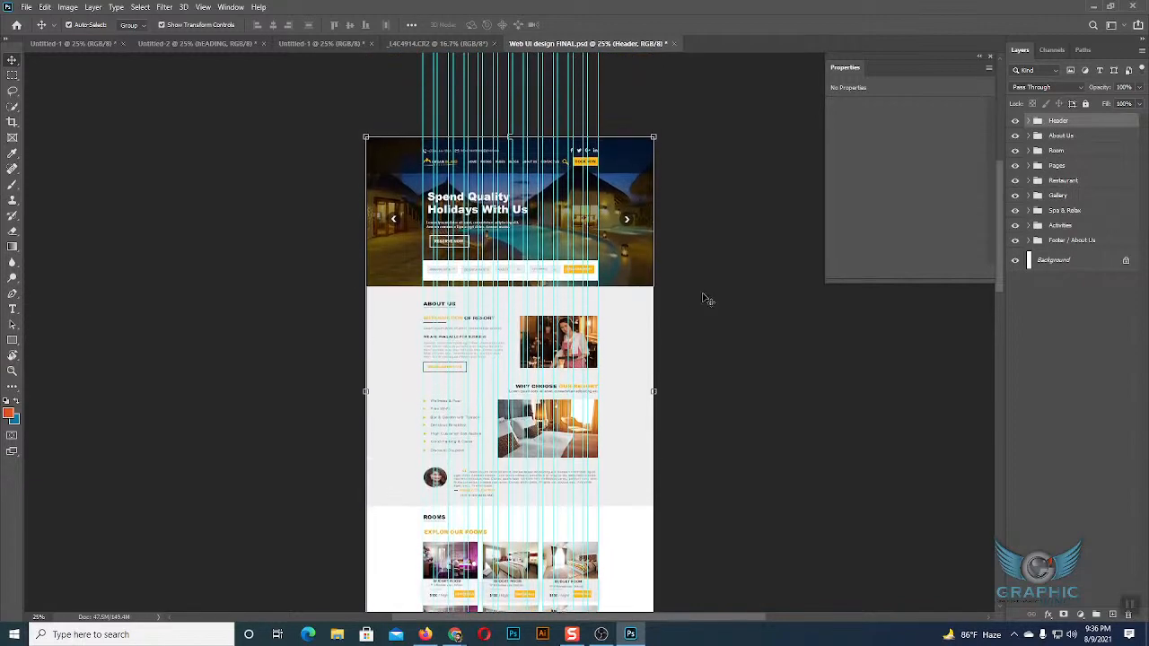
pyautogui.click(704, 299)
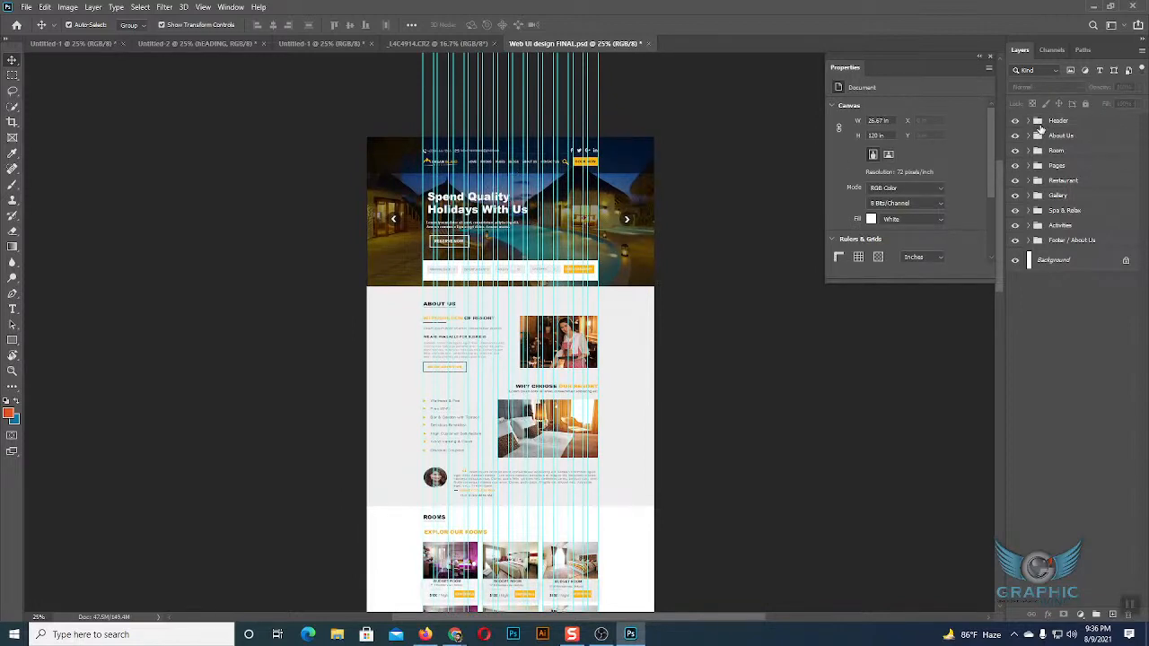
# Expand the Header group, filter the layer list to show only type layers, and turn that filter off.
pyautogui.click(1030, 121)
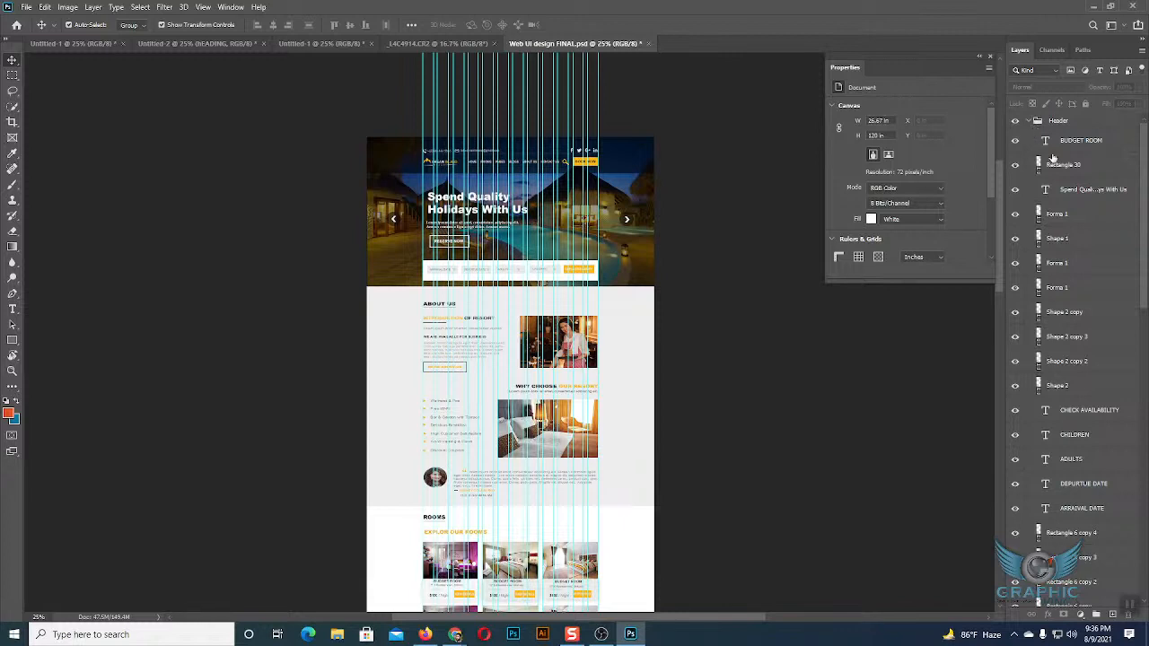
pyautogui.scroll(-3, 1069, 361)
pyautogui.scroll(-5, 1052, 368)
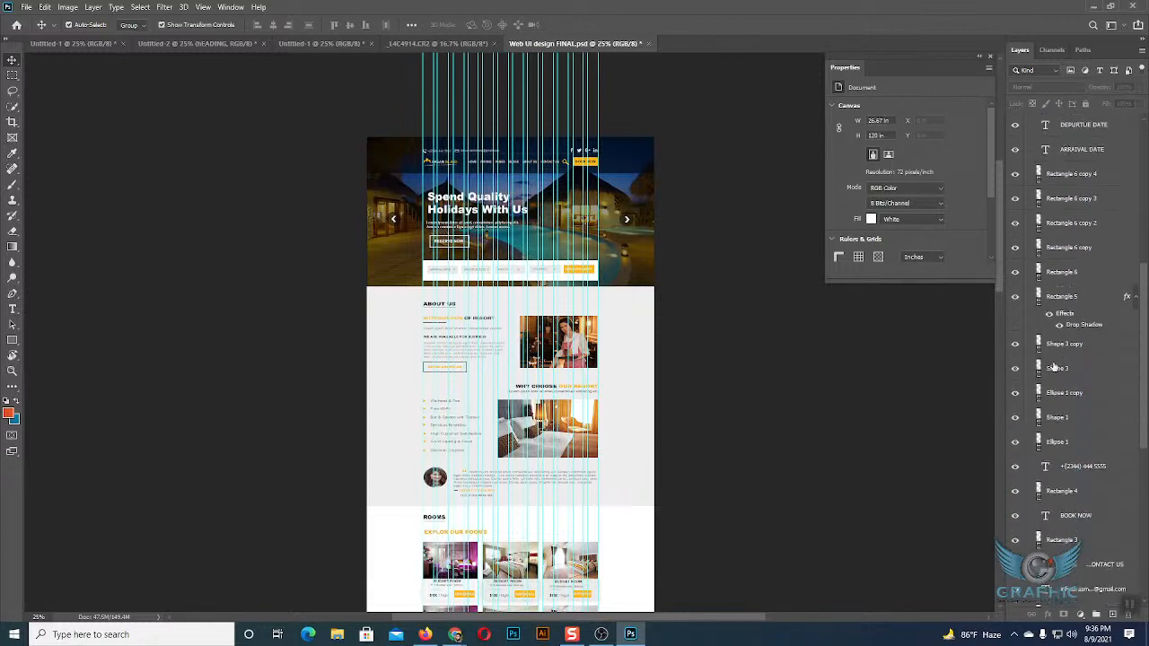
pyautogui.click(1100, 71)
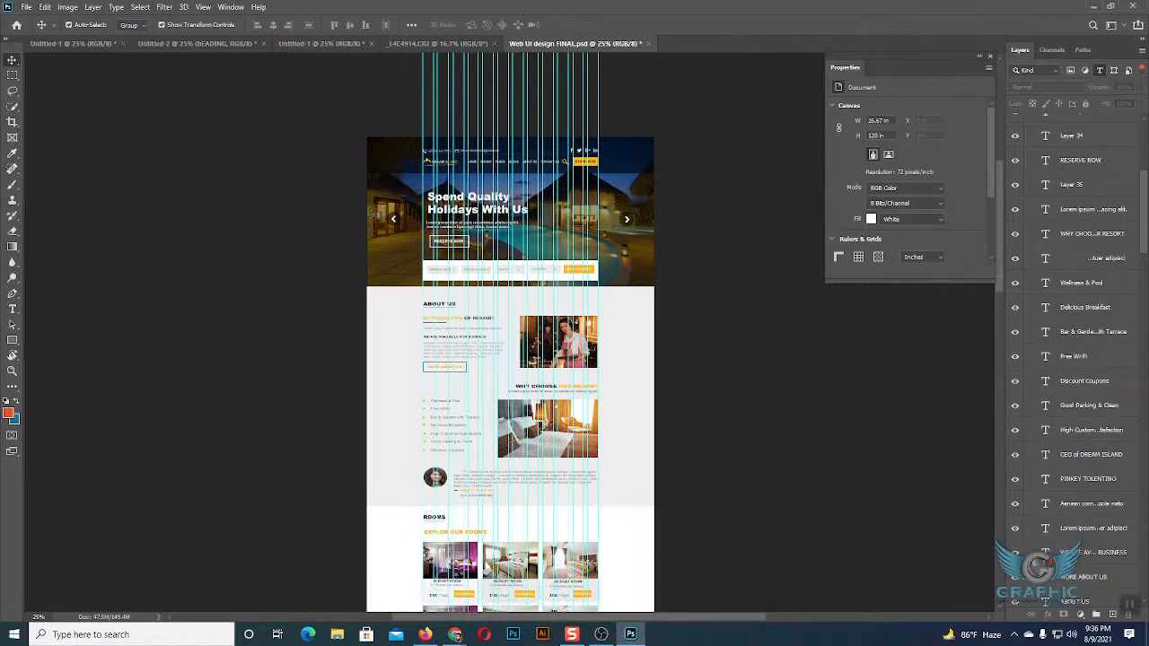
pyautogui.click(1101, 71)
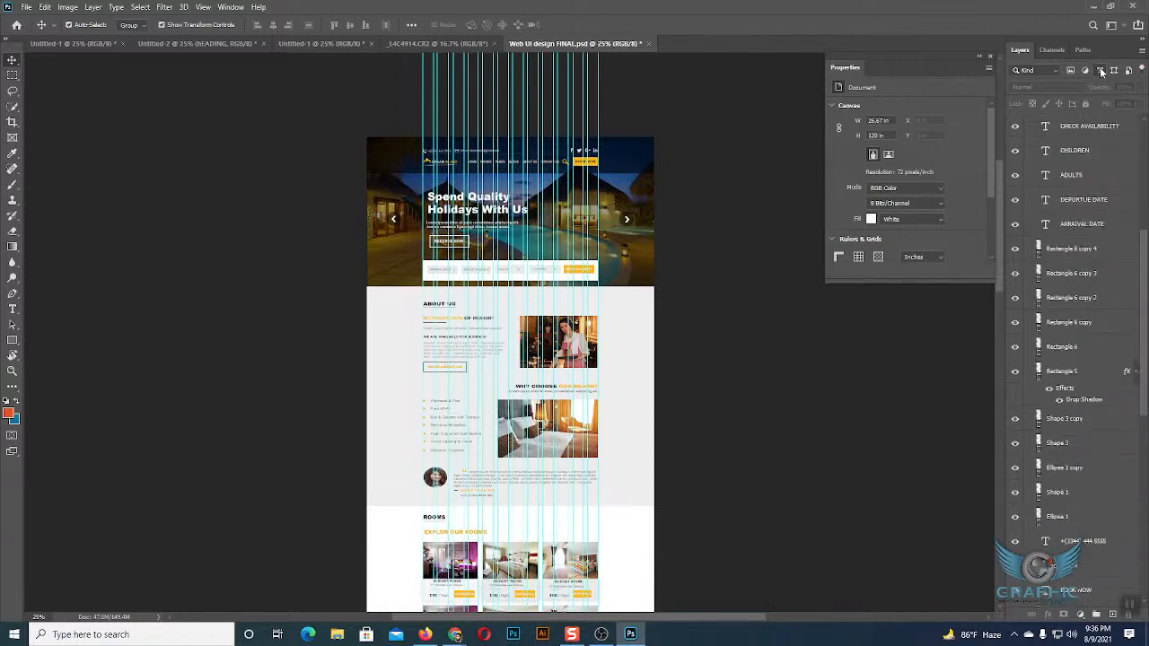
# Filter the layer list by shape layers and by pixel layers in turn, clear the filter, and collapse the Header group.
pyautogui.scroll(-4, 1077, 269)
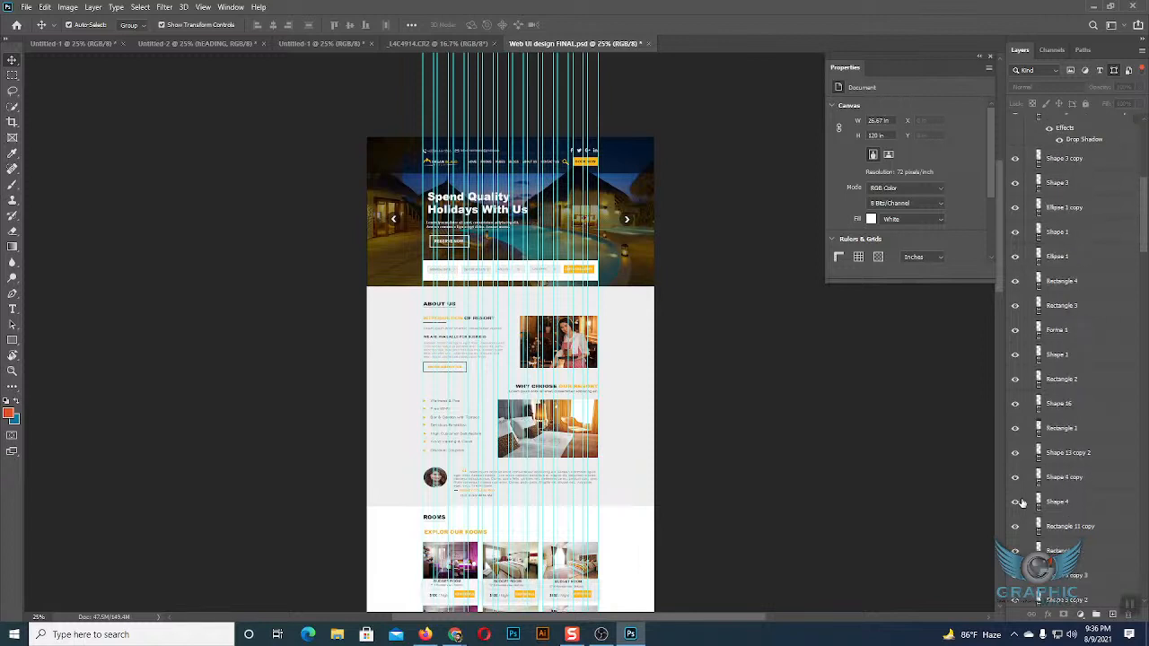
pyautogui.scroll(7, 1082, 332)
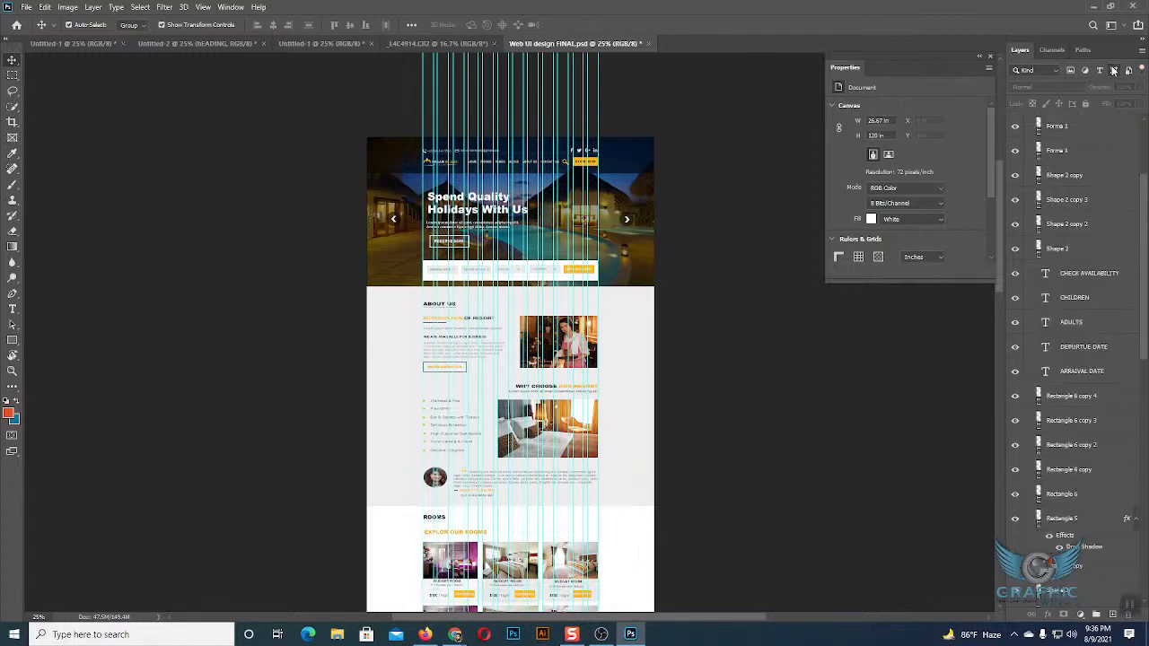
pyautogui.click(1071, 72)
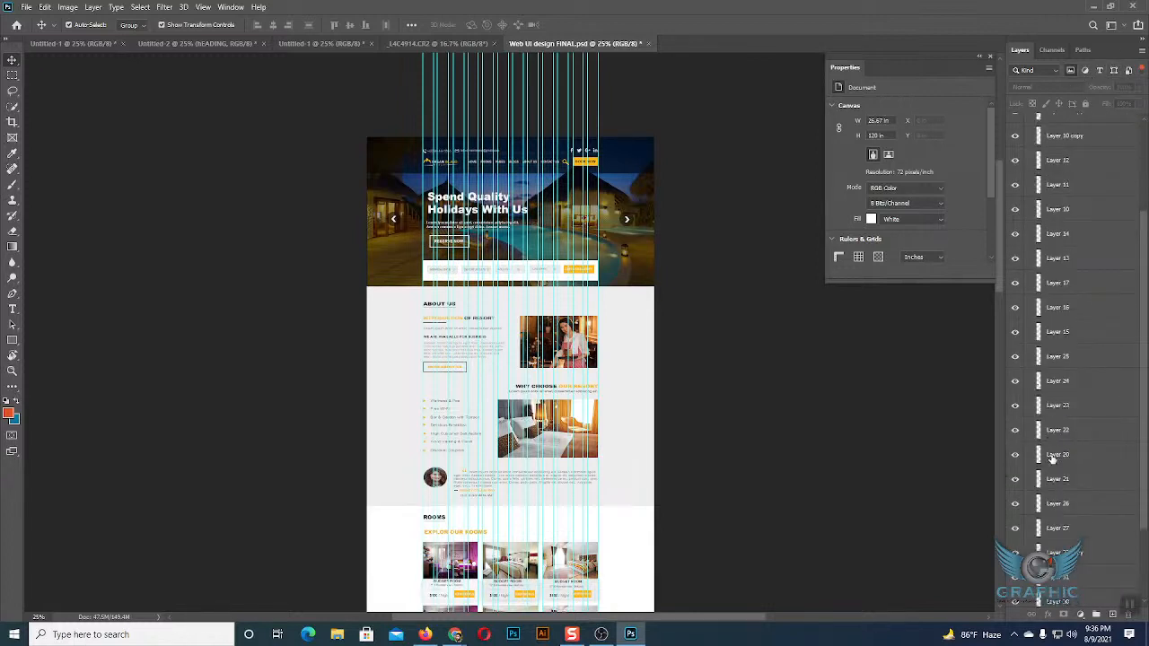
pyautogui.click(1070, 73)
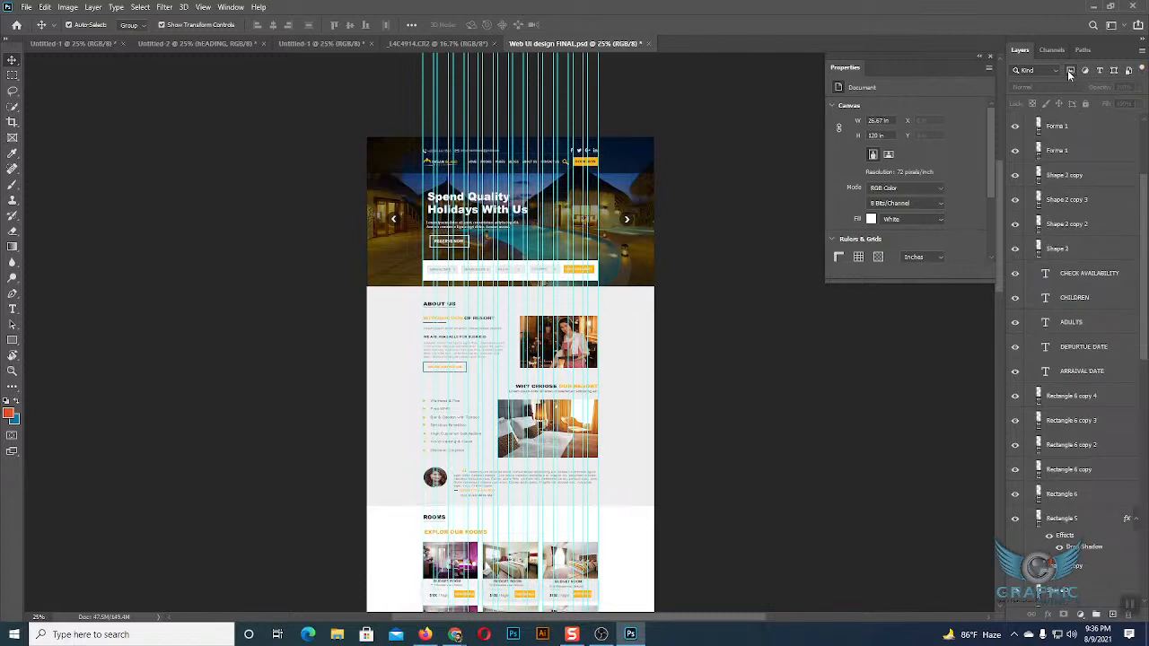
pyautogui.scroll(3, 1138, 205)
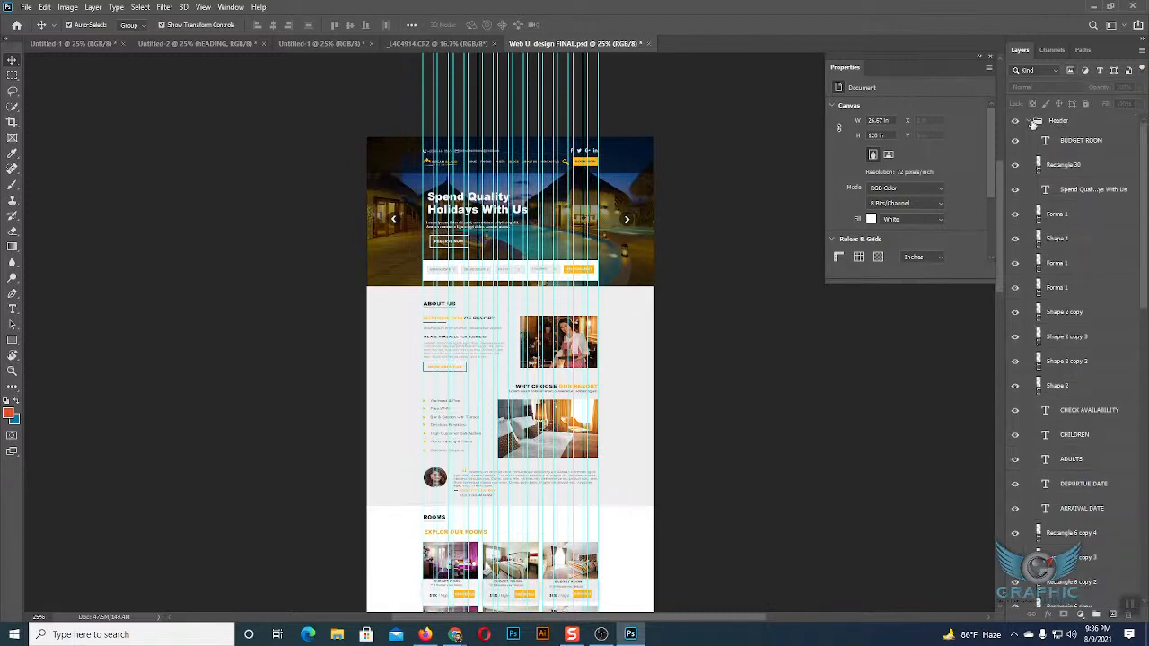
pyautogui.click(1030, 122)
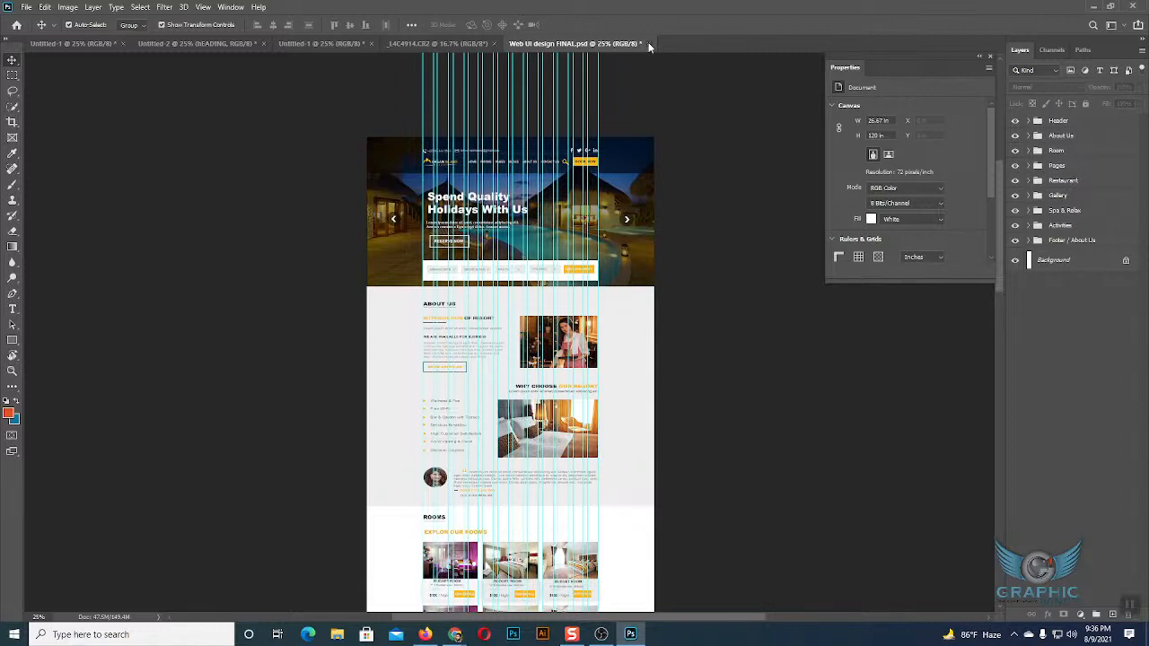
# Close the Web UI design FINAL file and expand the hEADING group in Untitled-2.
pyautogui.click(649, 44)
pyautogui.click(577, 243)
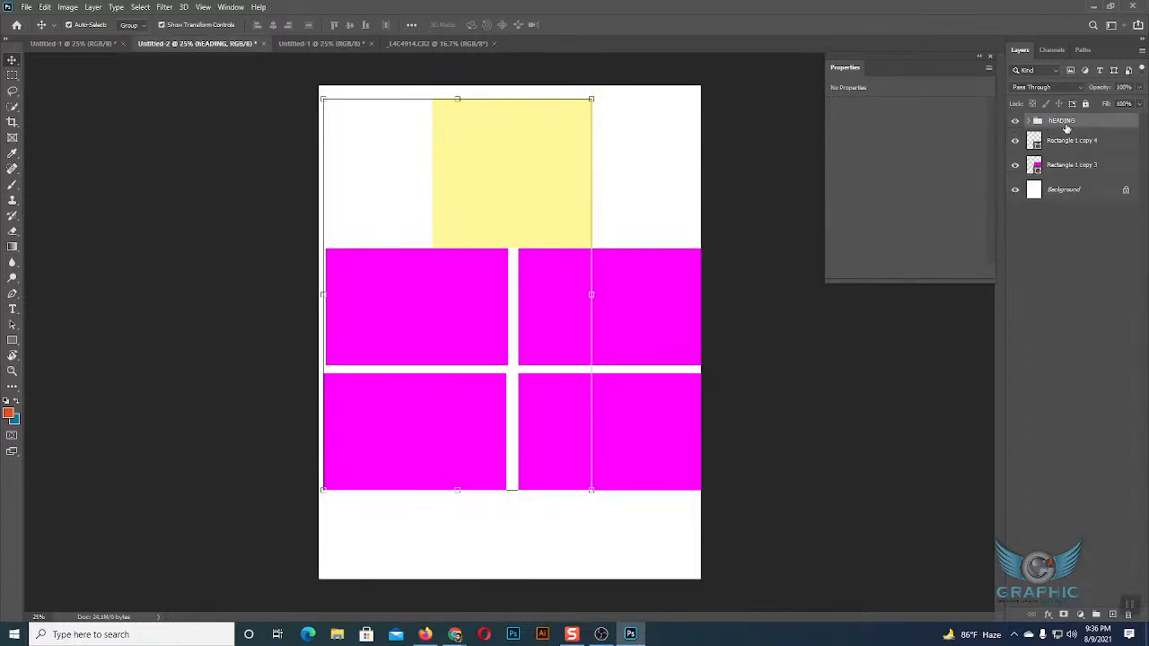
pyautogui.click(1064, 255)
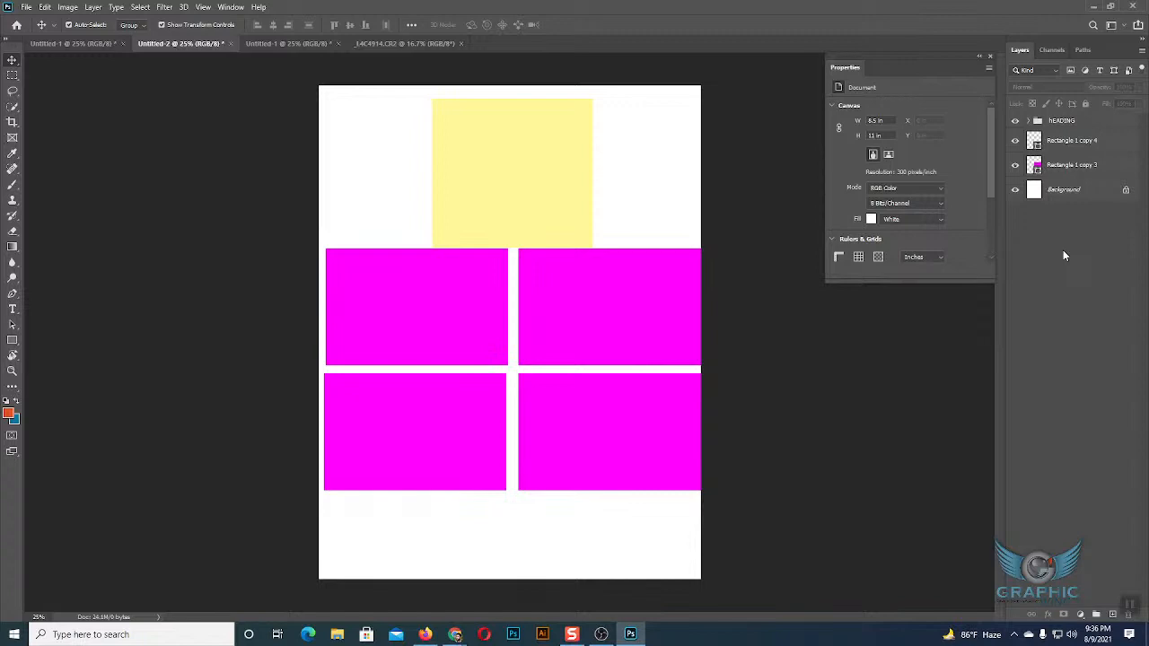
pyautogui.click(1028, 121)
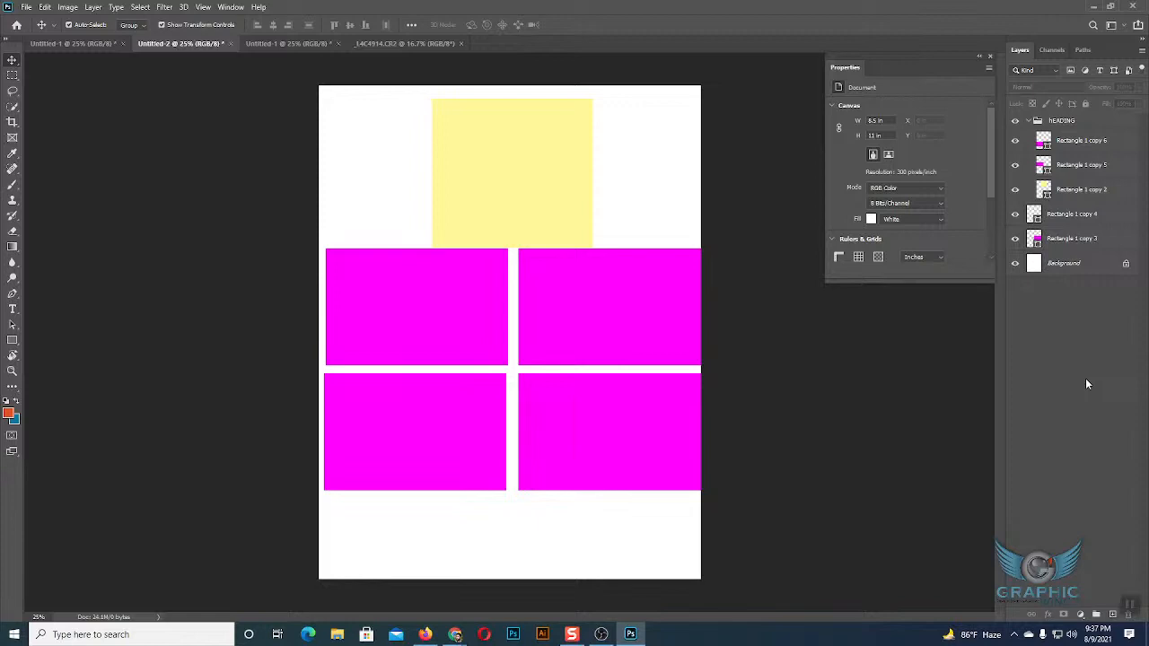
# Compare layers inside and outside the hEADING group by selecting Rectangle 1 copy 5 and Rectangle 1 copy 4 in turn.
pyautogui.click(1070, 174)
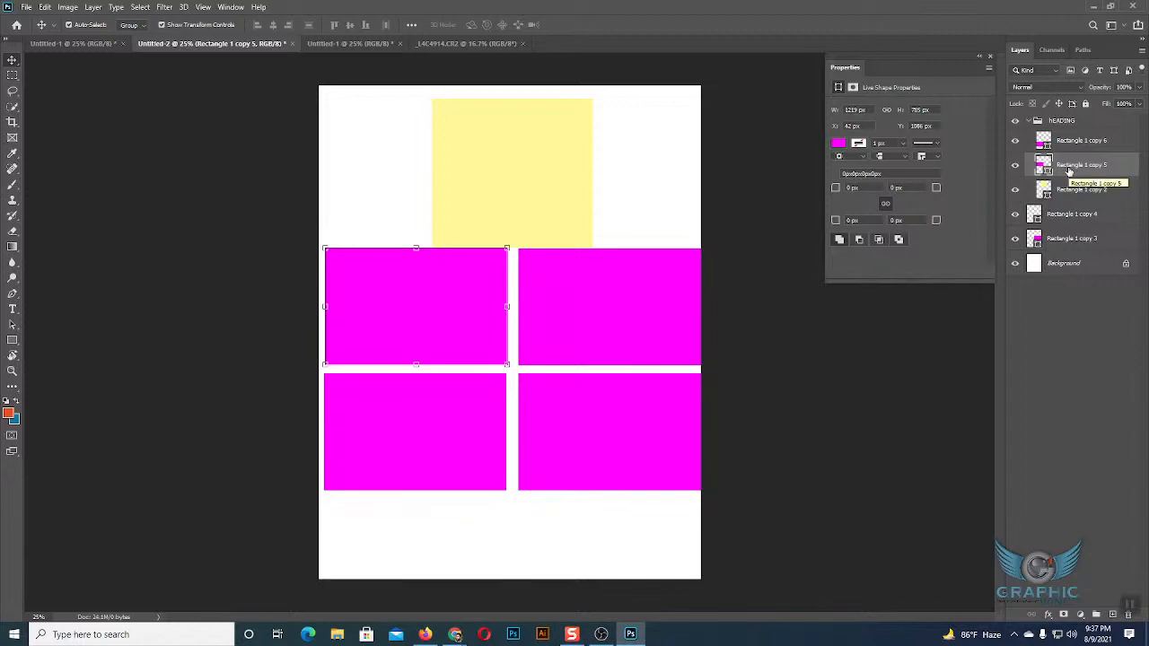
pyautogui.click(1065, 216)
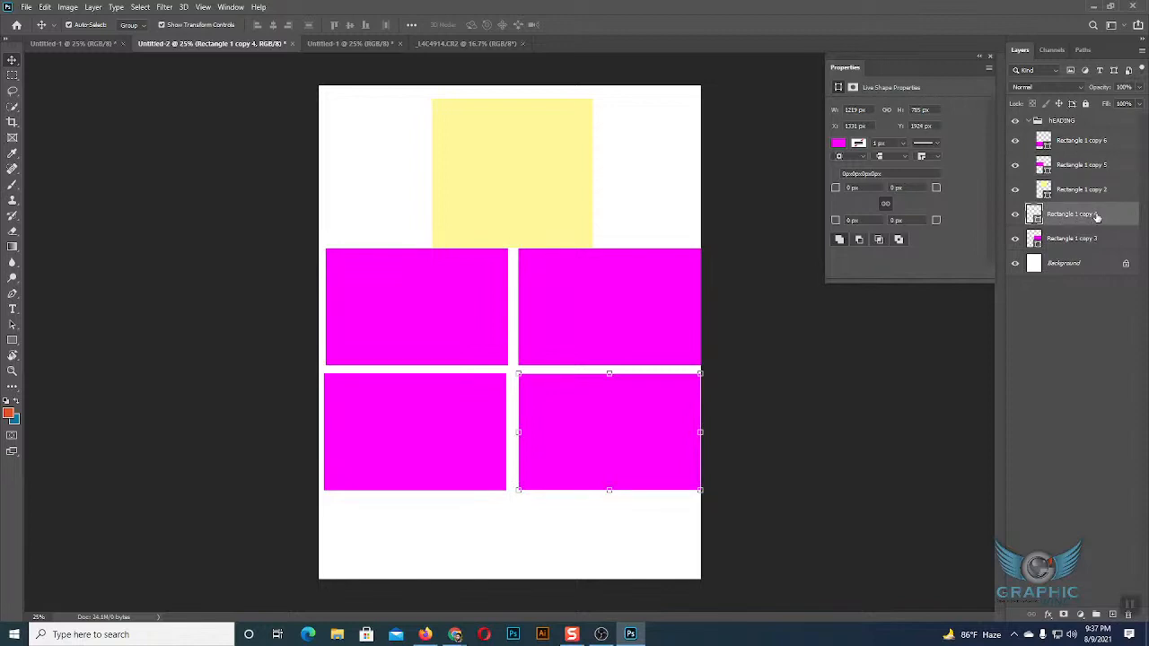
pyautogui.click(1064, 170)
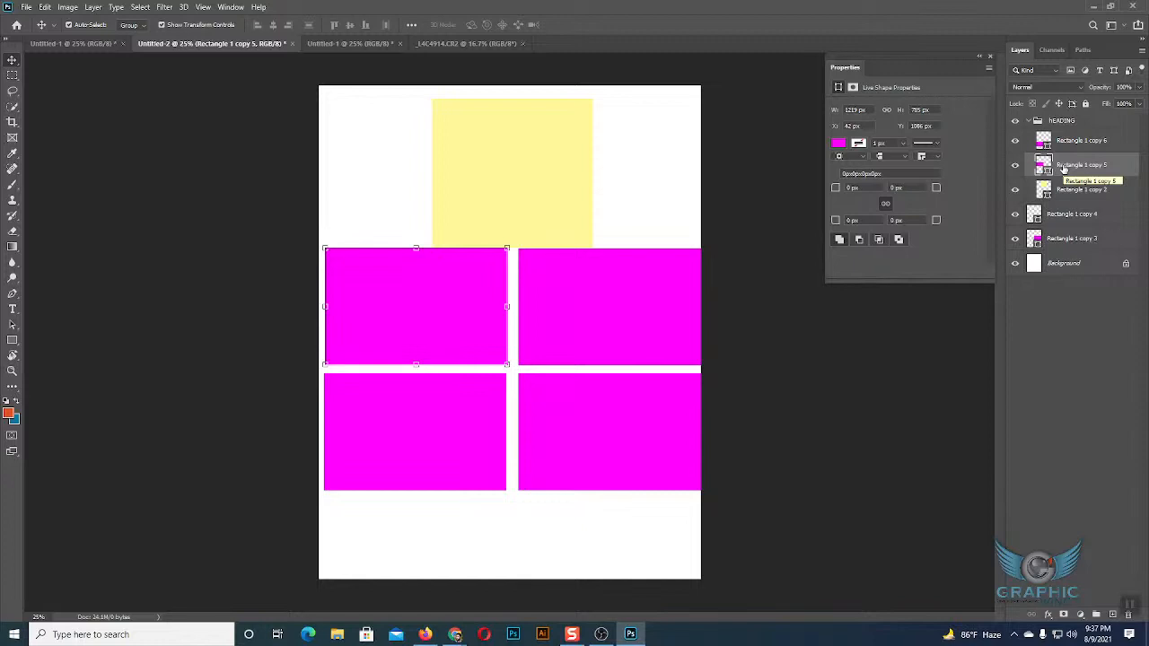
pyautogui.click(1069, 350)
pyautogui.click(1068, 353)
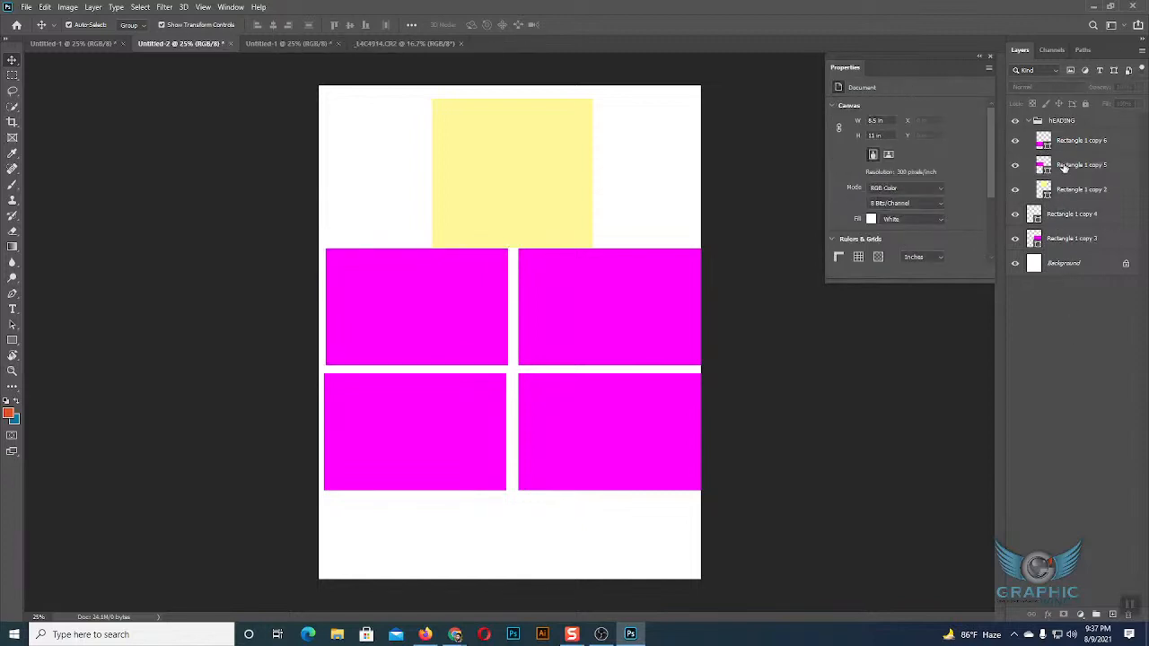
pyautogui.click(1077, 167)
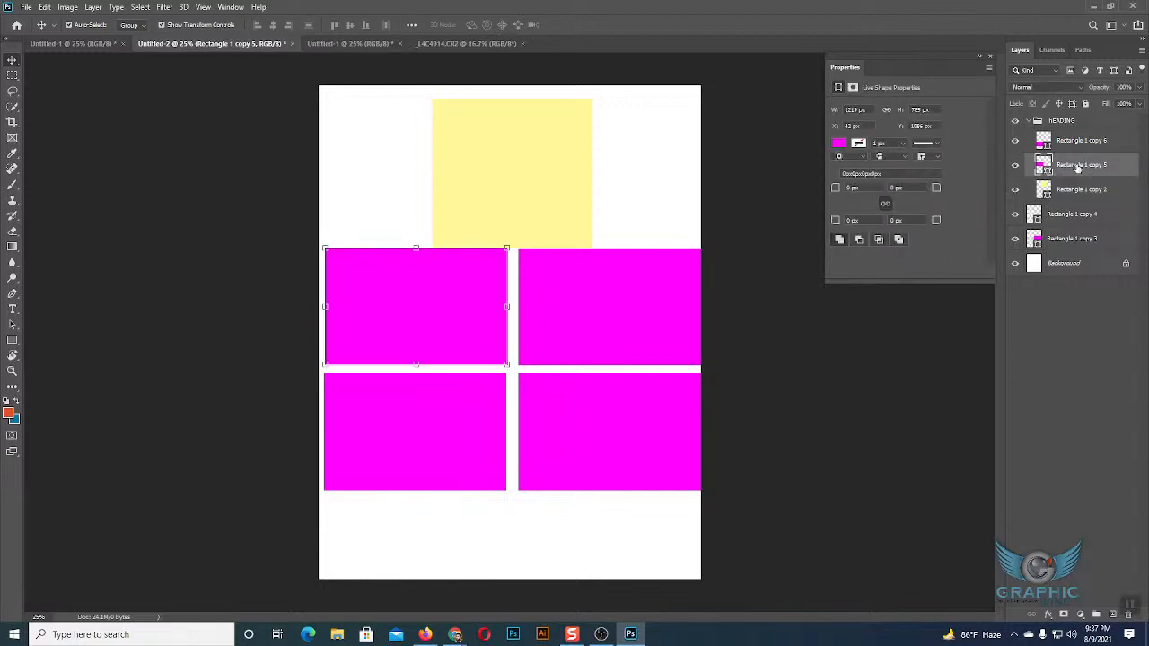
# Magnify the screen to 200% and repeatedly collapse and expand the hEADING group to examine how its layers are nested.
pyautogui.press('super+plus')
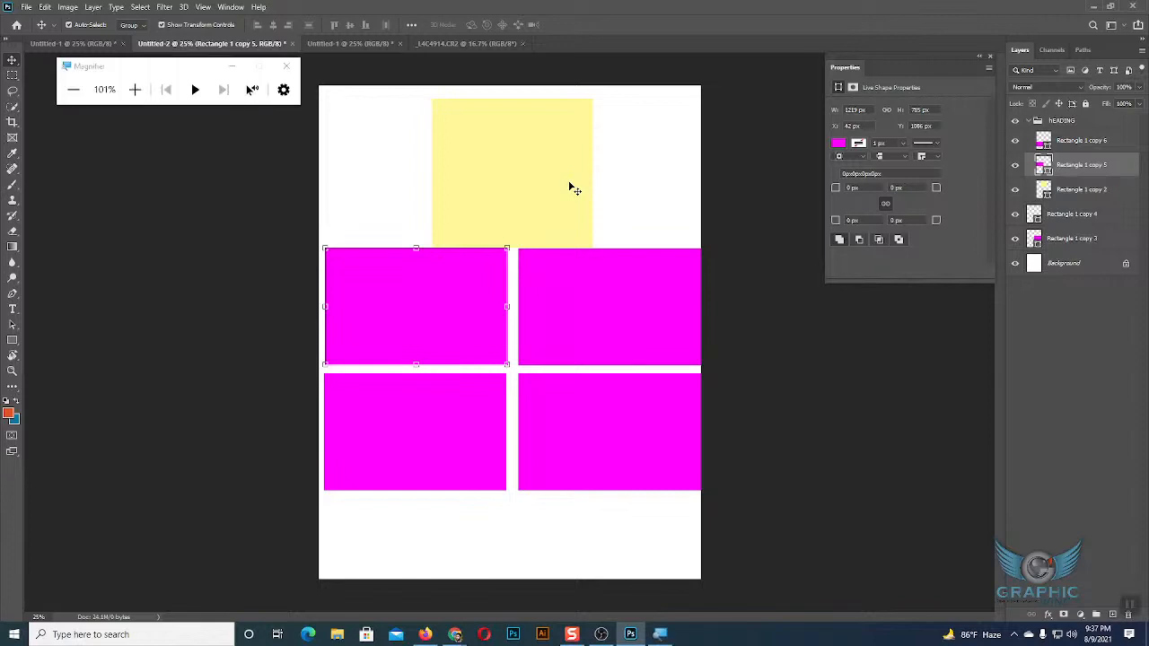
pyautogui.click(136, 92)
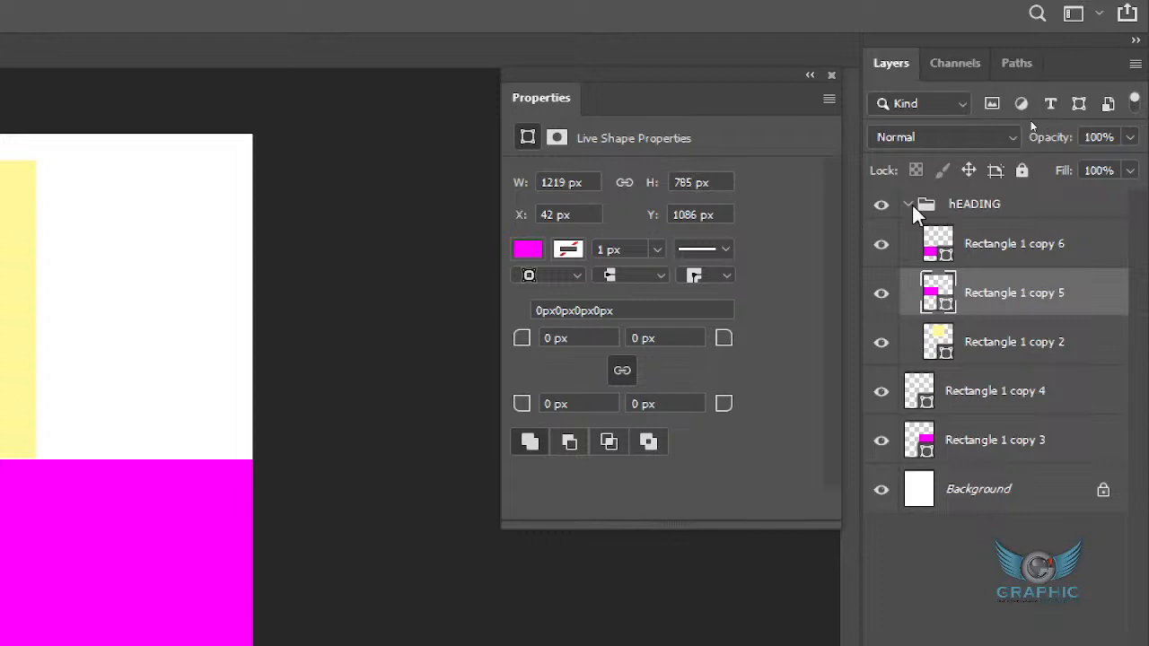
pyautogui.click(910, 207)
pyautogui.click(911, 207)
pyautogui.click(910, 207)
pyautogui.click(912, 209)
pyautogui.click(911, 208)
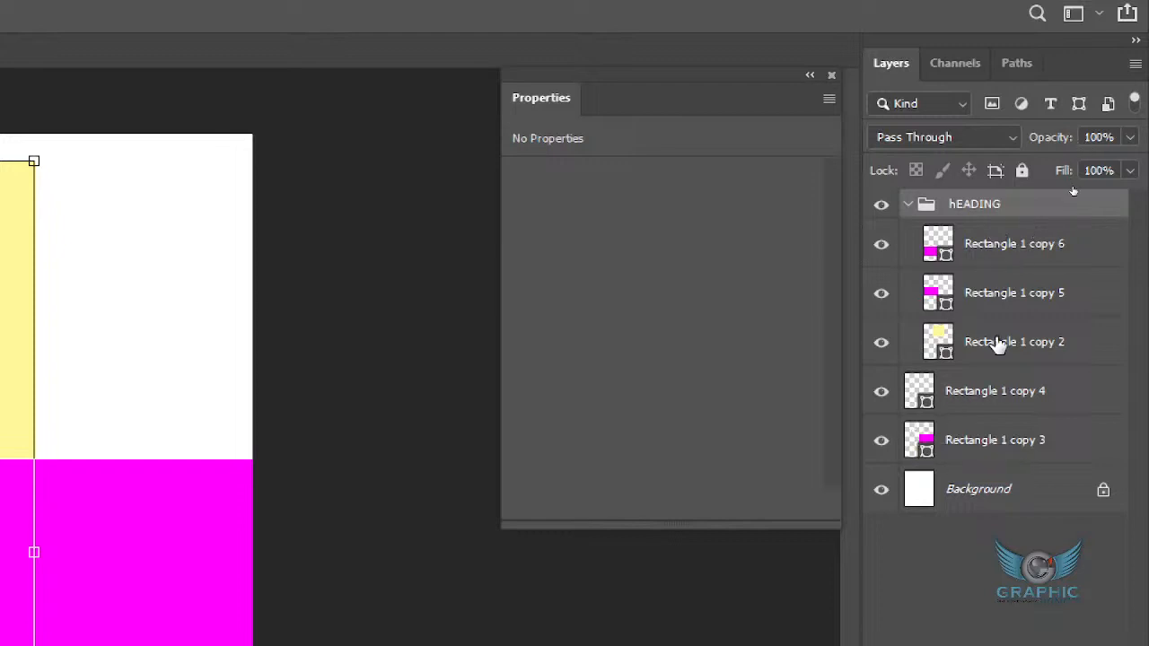
# Move Rectangle 1 copy 6 out of the hEADING group below Rectangle 1 copy 4, and back into the group below Rectangle 1 copy 5.
pyautogui.click(974, 260)
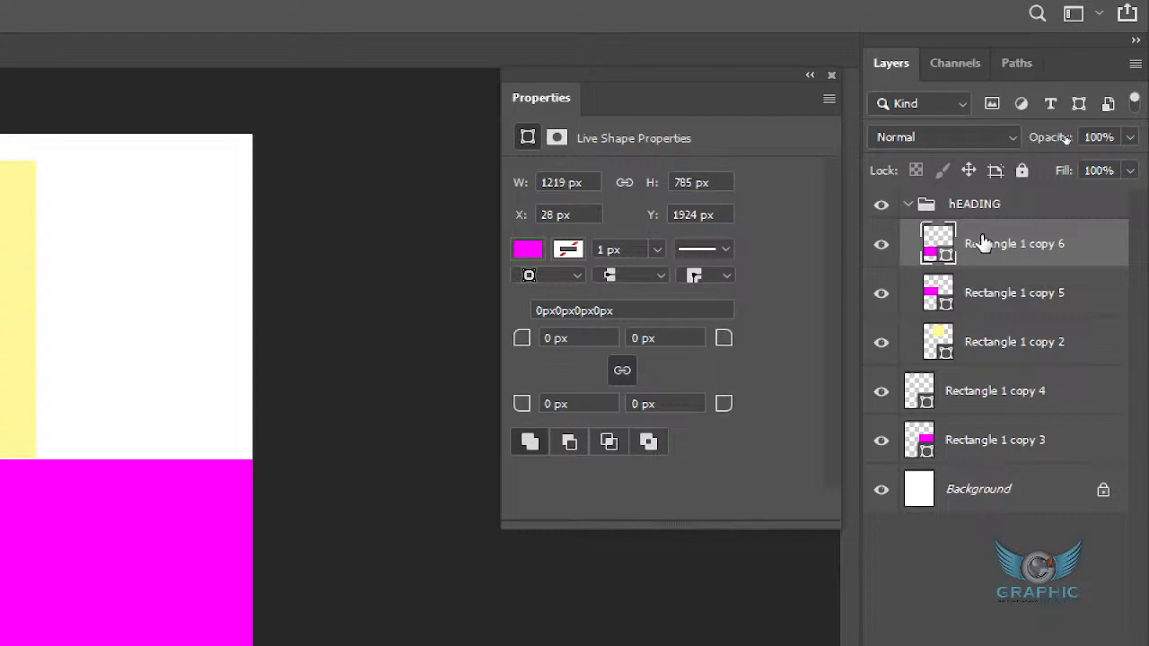
pyautogui.moveTo(982, 239); pyautogui.dragTo(999, 414)
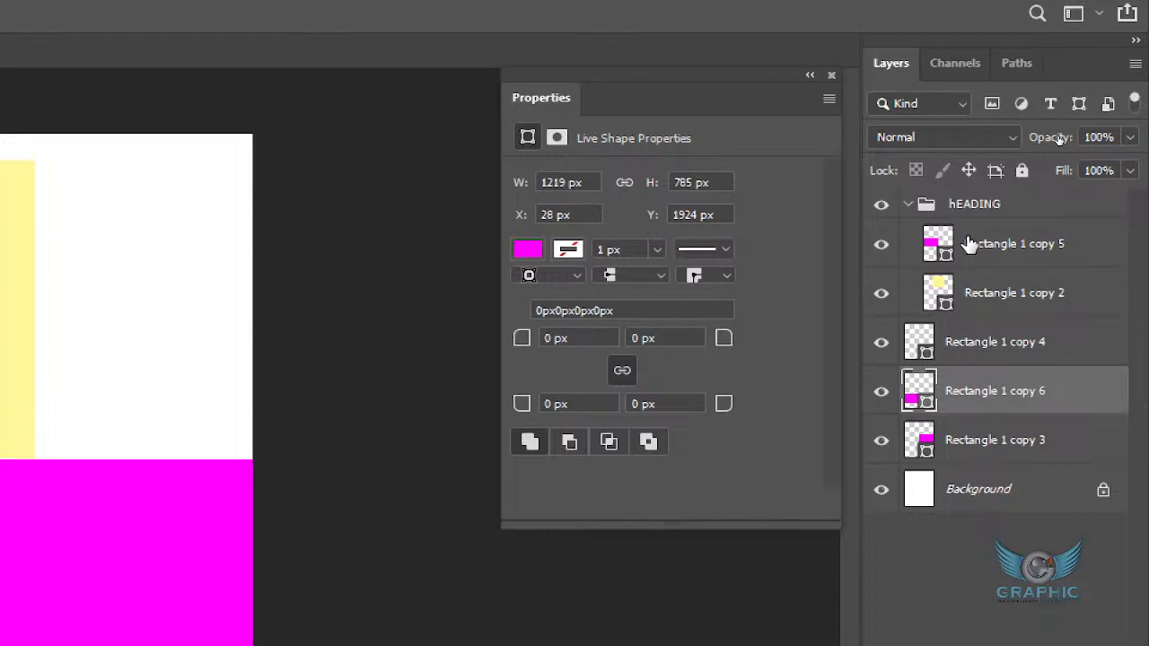
pyautogui.moveTo(973, 400); pyautogui.dragTo(959, 268)
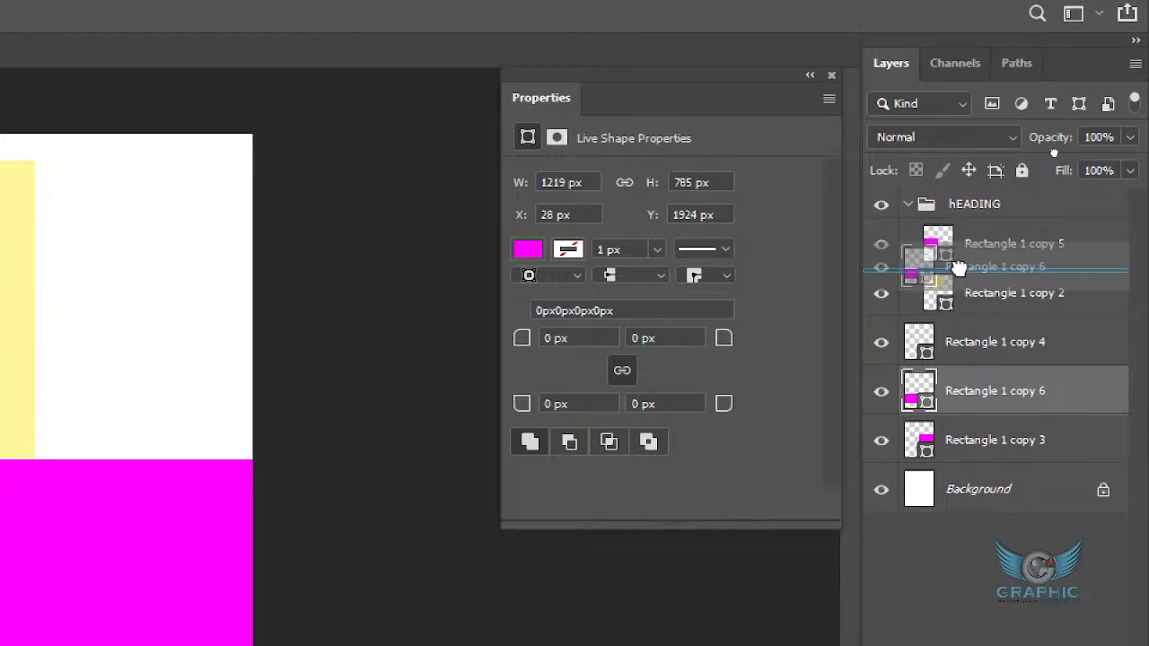
pyautogui.moveTo(959, 268); pyautogui.dragTo(959, 269)
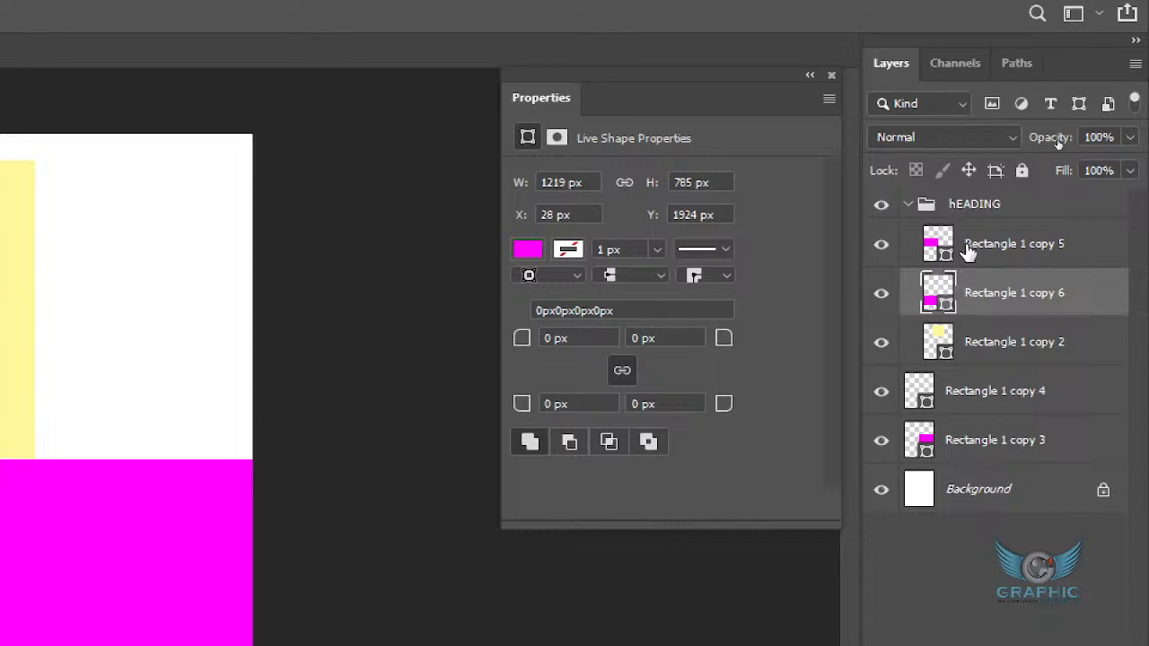
# Select Rectangle 1 copy 5 together with Rectangle 1 copy 6, and return the screen magnification to 100%.
pyautogui.click(972, 252)
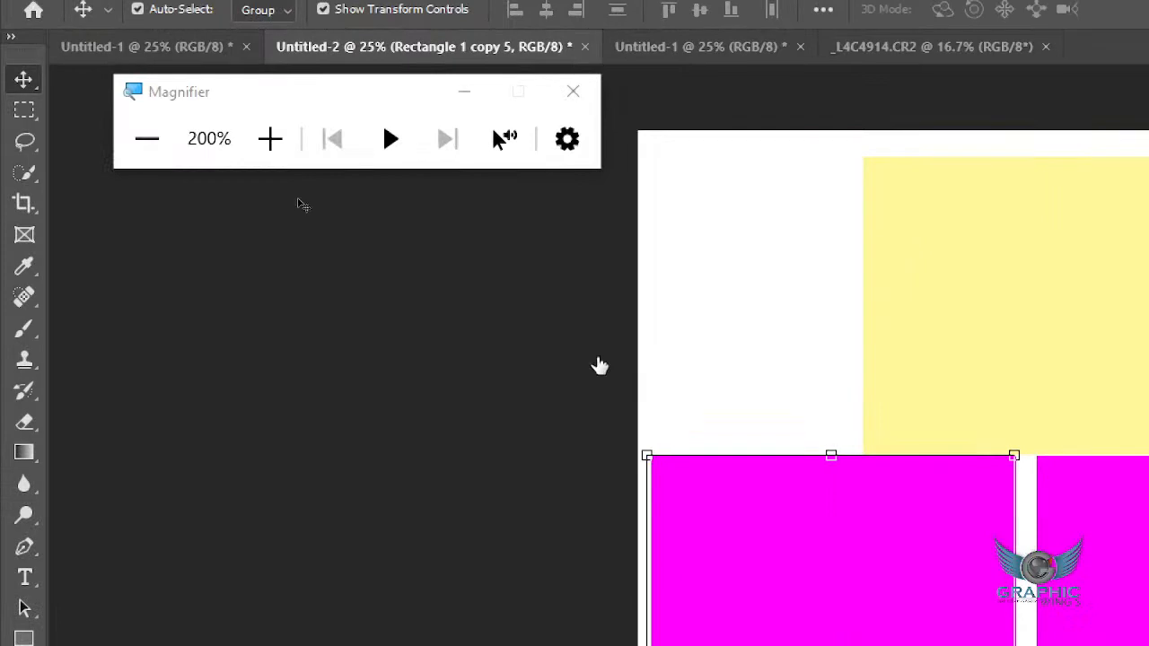
pyautogui.click(147, 141)
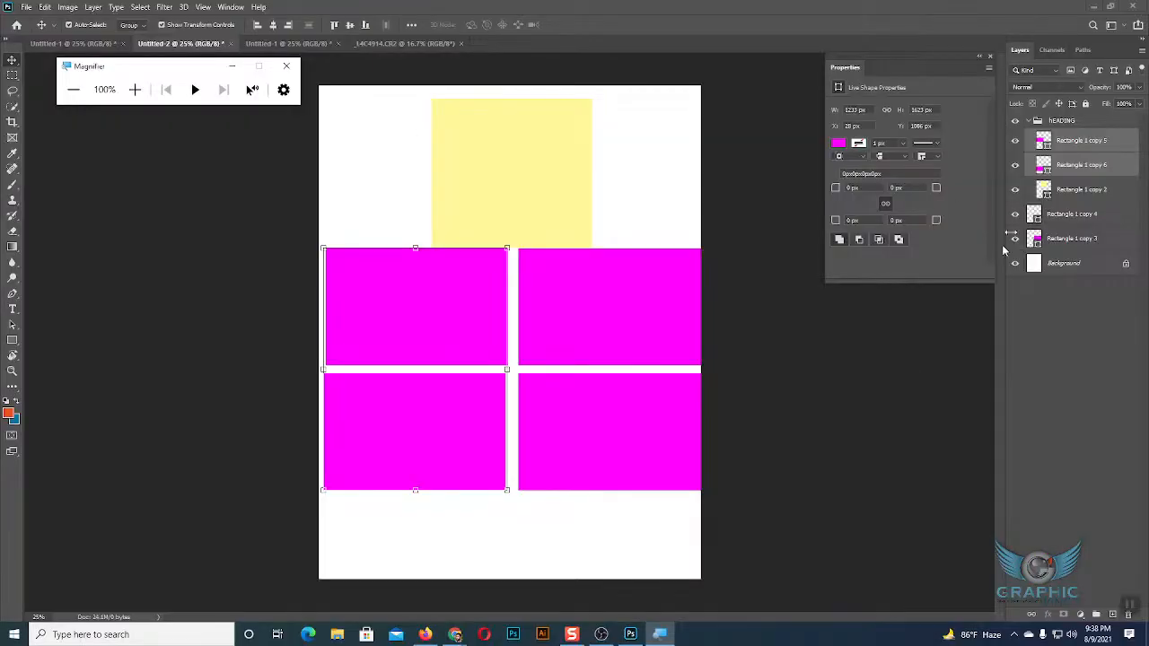
# Close the Magnifier and move the Rectangle 1 copy 5 layer below Rectangle 1 copy 6 within the hEADING group.
pyautogui.click(1060, 149)
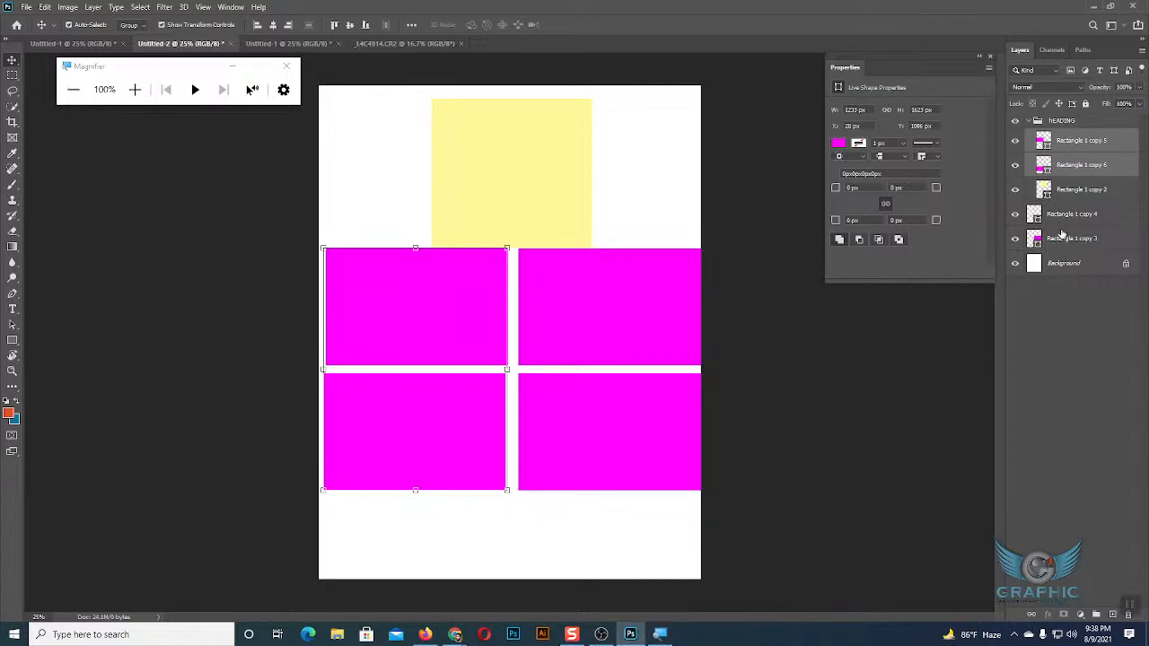
pyautogui.click(286, 65)
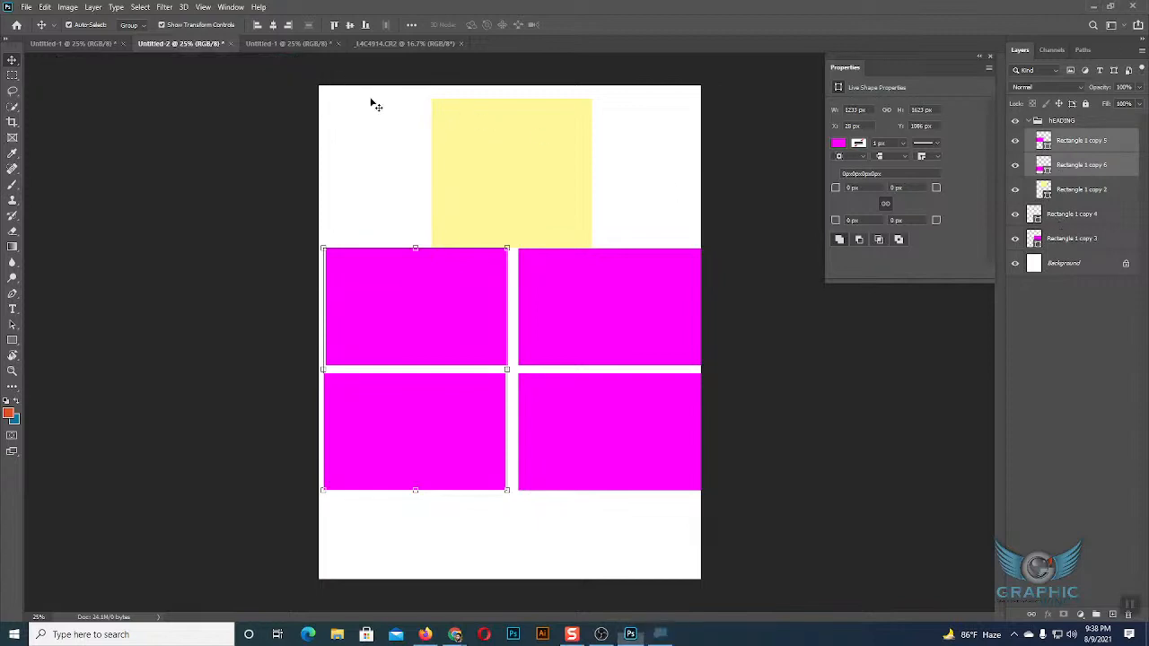
pyautogui.click(1074, 146)
pyautogui.moveTo(1074, 146)
pyautogui.mouseDown()
pyautogui.moveTo(1073, 224)
pyautogui.moveTo(1067, 164)
pyautogui.mouseUp()
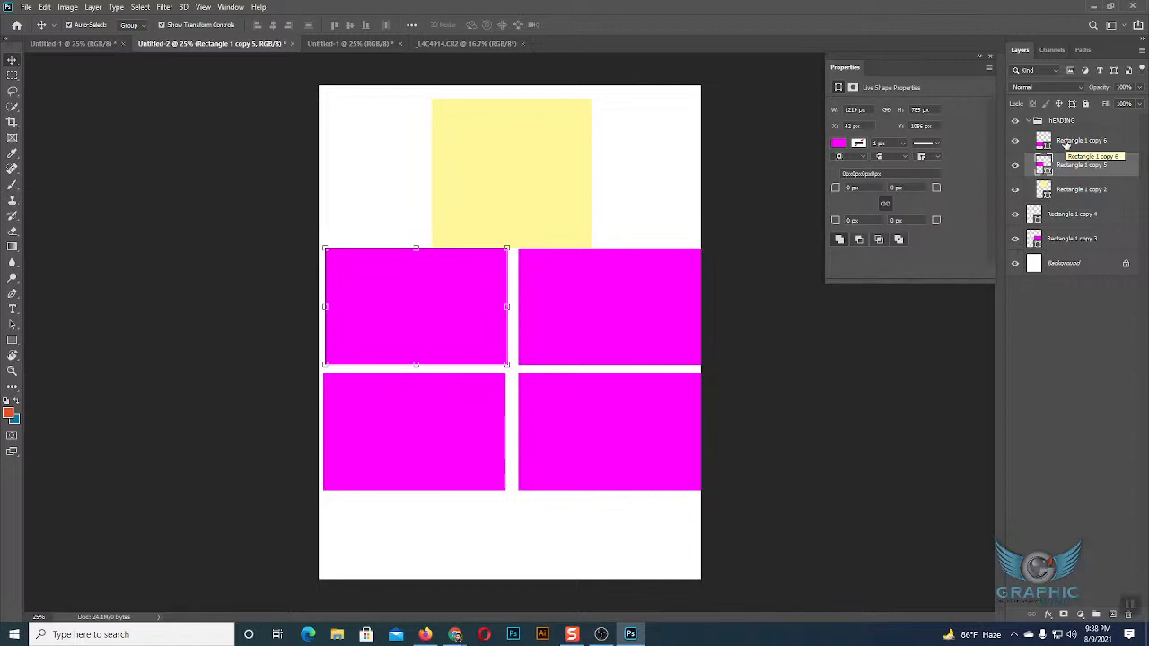
# Group Rectangle 1 copy 5 and Rectangle 1 copy 2 inside hEADING, and compare the outer and nested groups by selecting each.
pyautogui.keyDown('ctrl'); pyautogui.click(1087, 190); pyautogui.keyUp('ctrl')
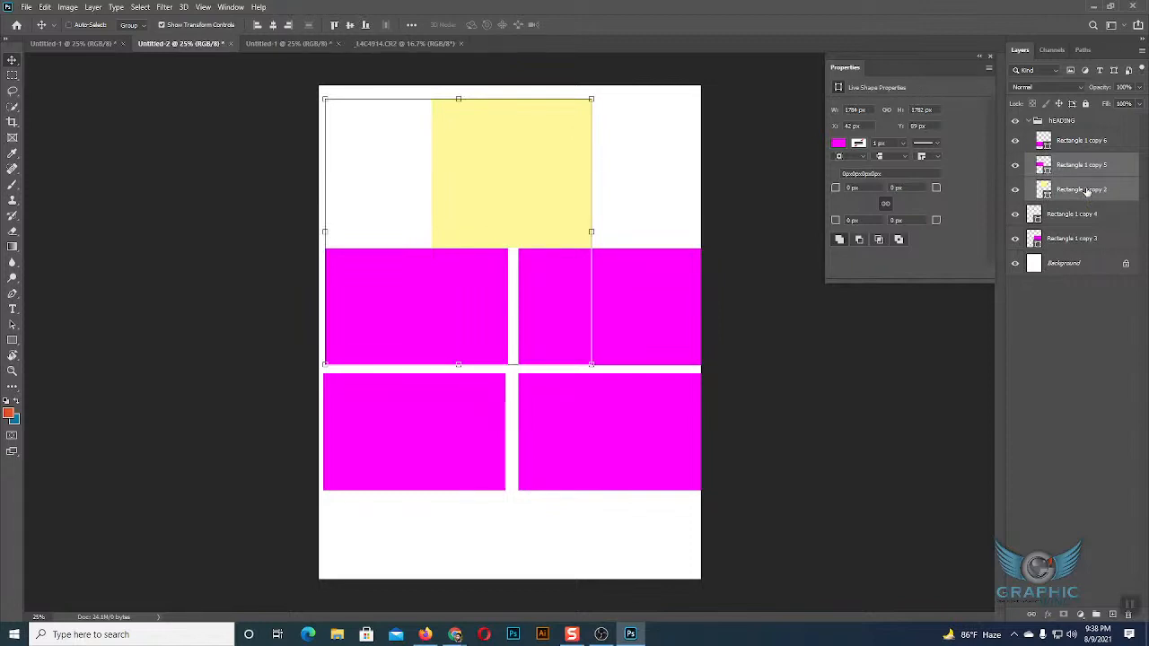
pyautogui.hotkey('ctrl', 'g')
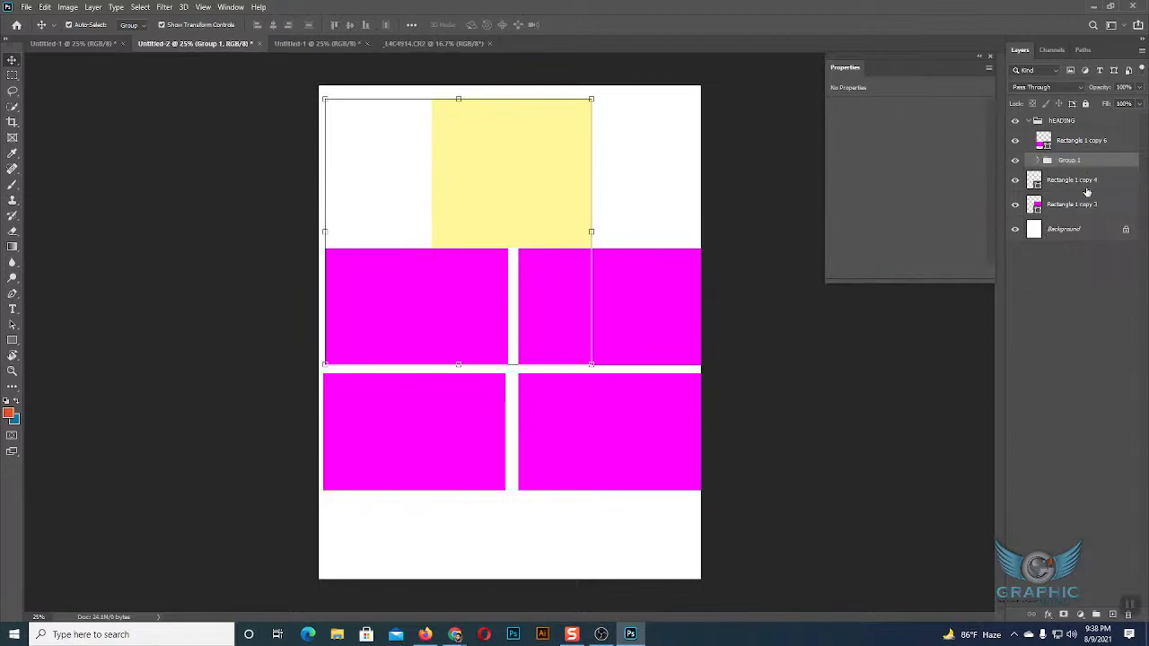
pyautogui.click(1029, 122)
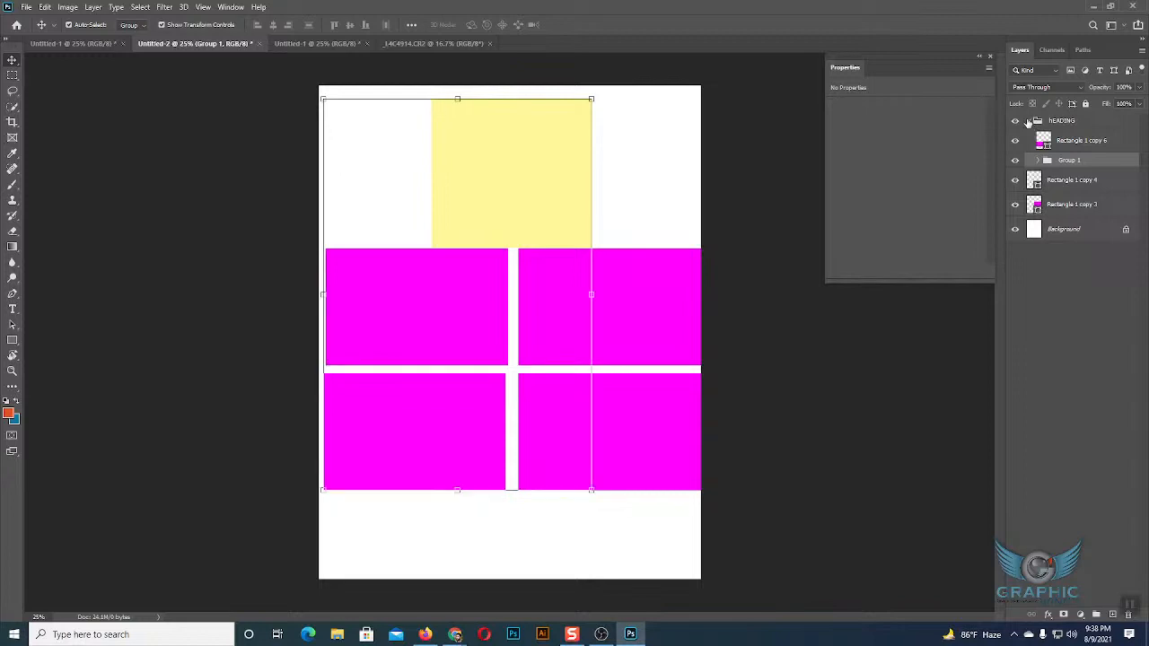
pyautogui.click(1029, 121)
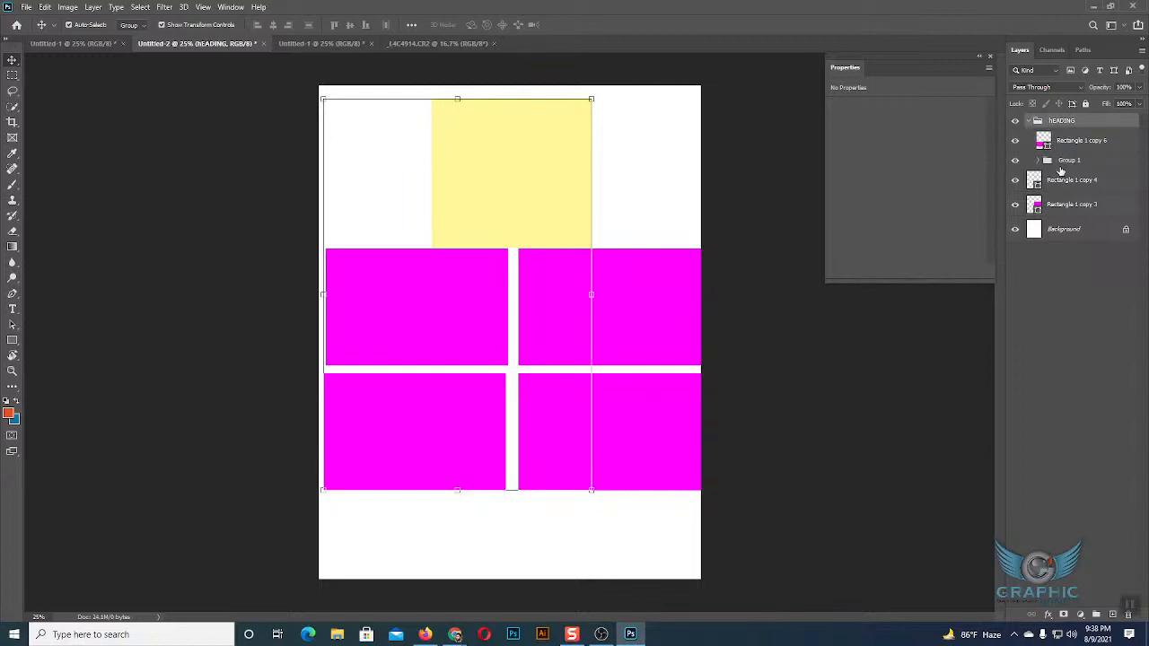
pyautogui.click(1061, 165)
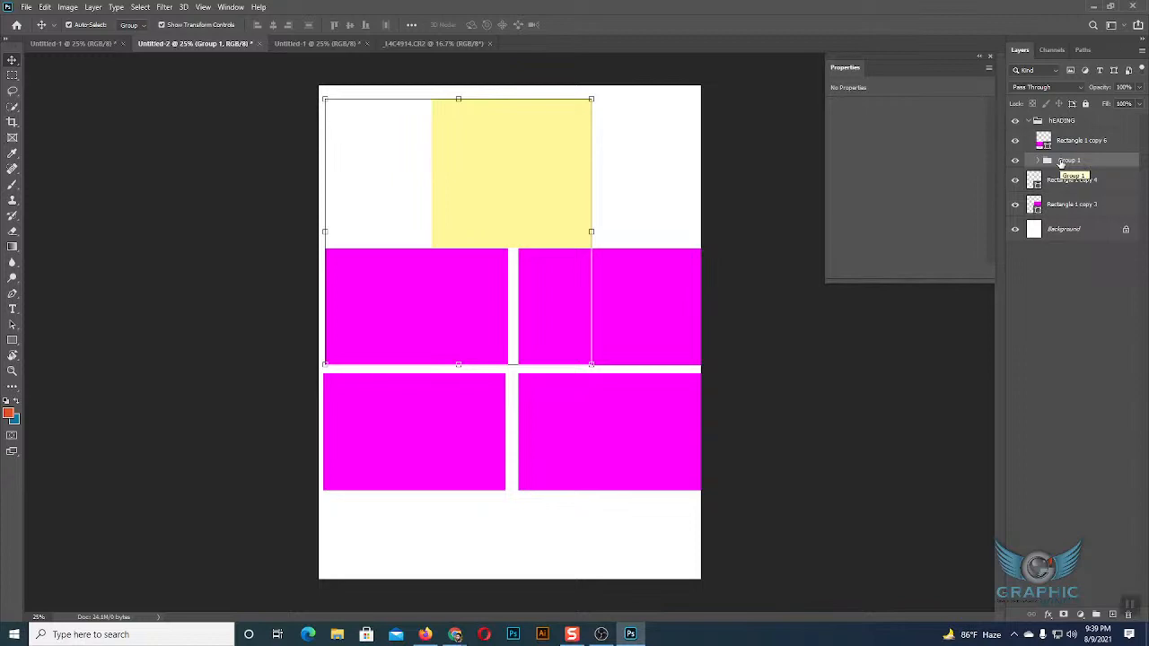
# Try enclosing the nested Group 1 in another group created with Group from Layers, and undo it.
pyautogui.rightClick(1061, 163)
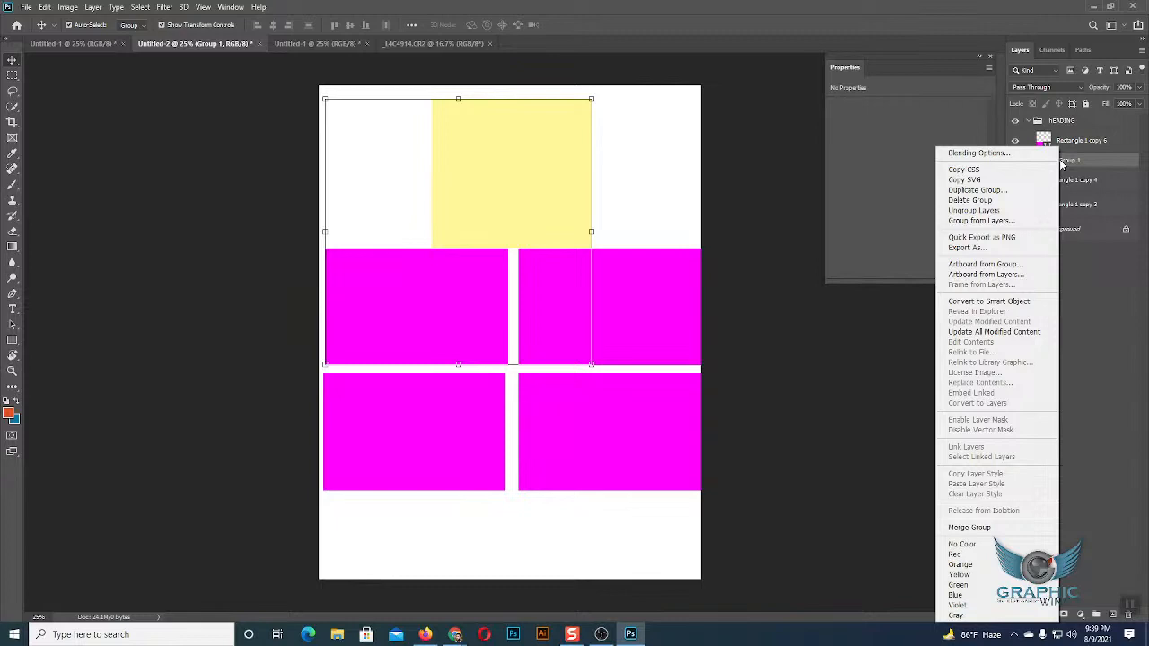
pyautogui.click(975, 225)
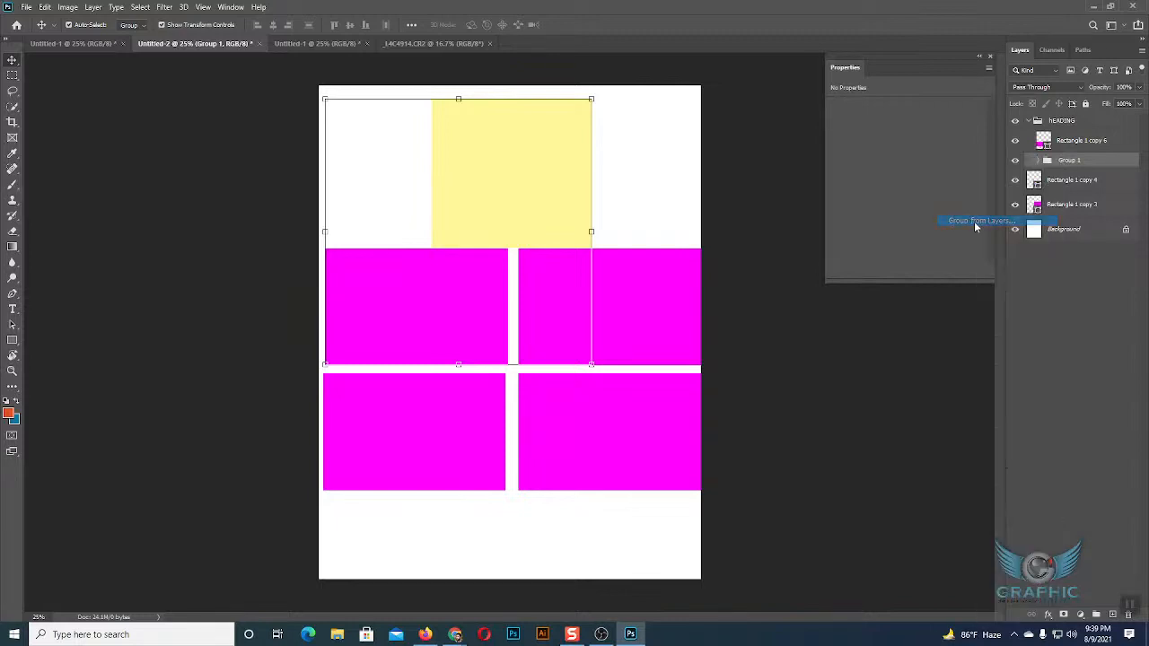
pyautogui.click(668, 194)
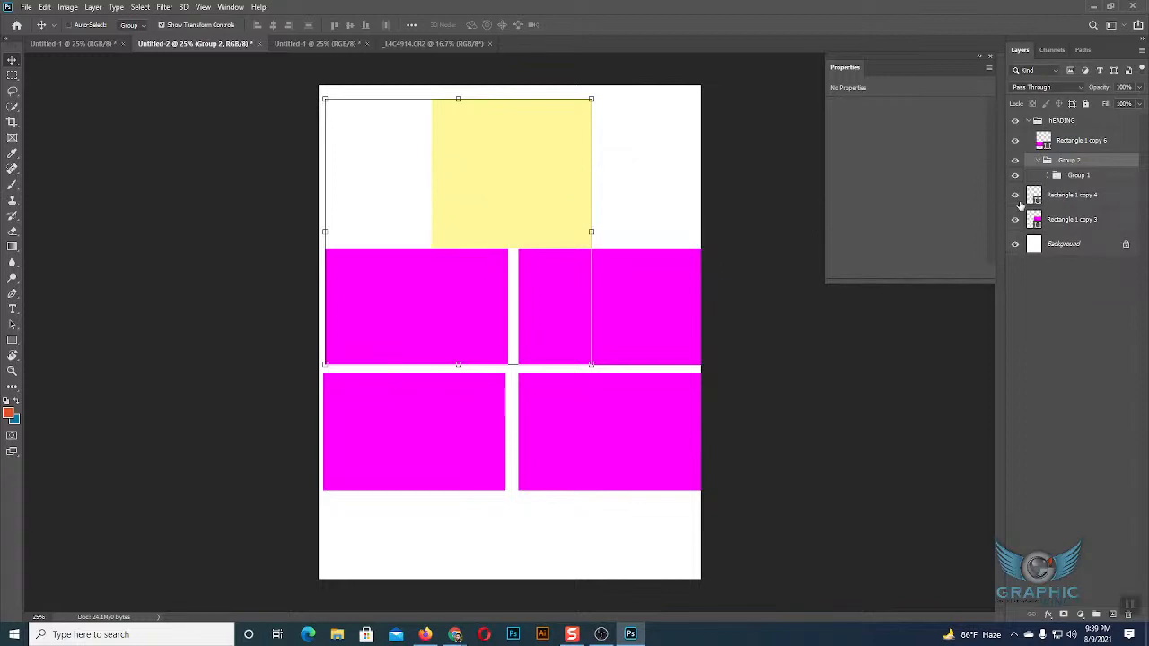
pyautogui.hotkey('ctrl', 'z')
# Ungroup the nested Group 1 and the hEADING group, and deselect all layers.
pyautogui.rightClick(1065, 164)
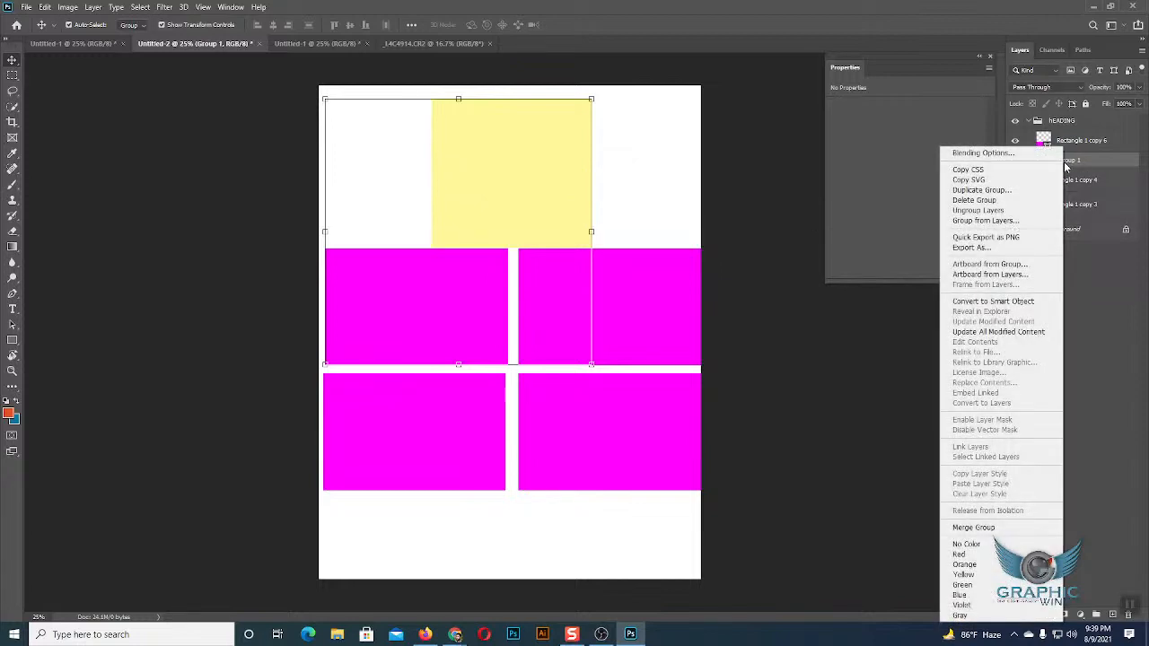
pyautogui.click(976, 213)
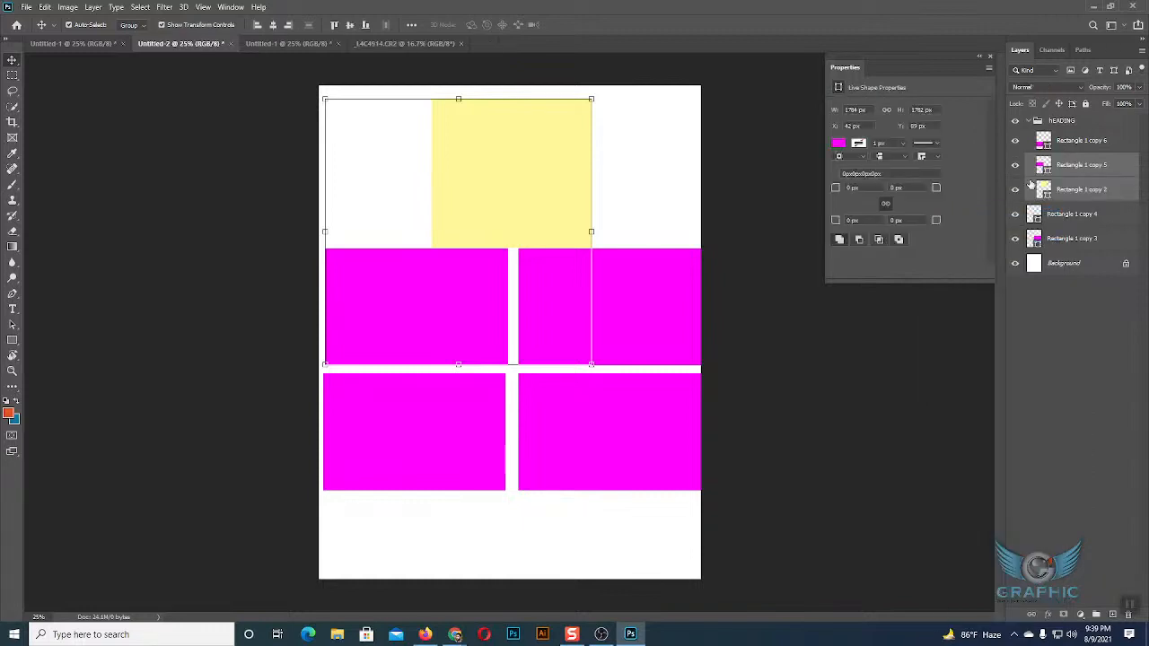
pyautogui.click(1030, 122)
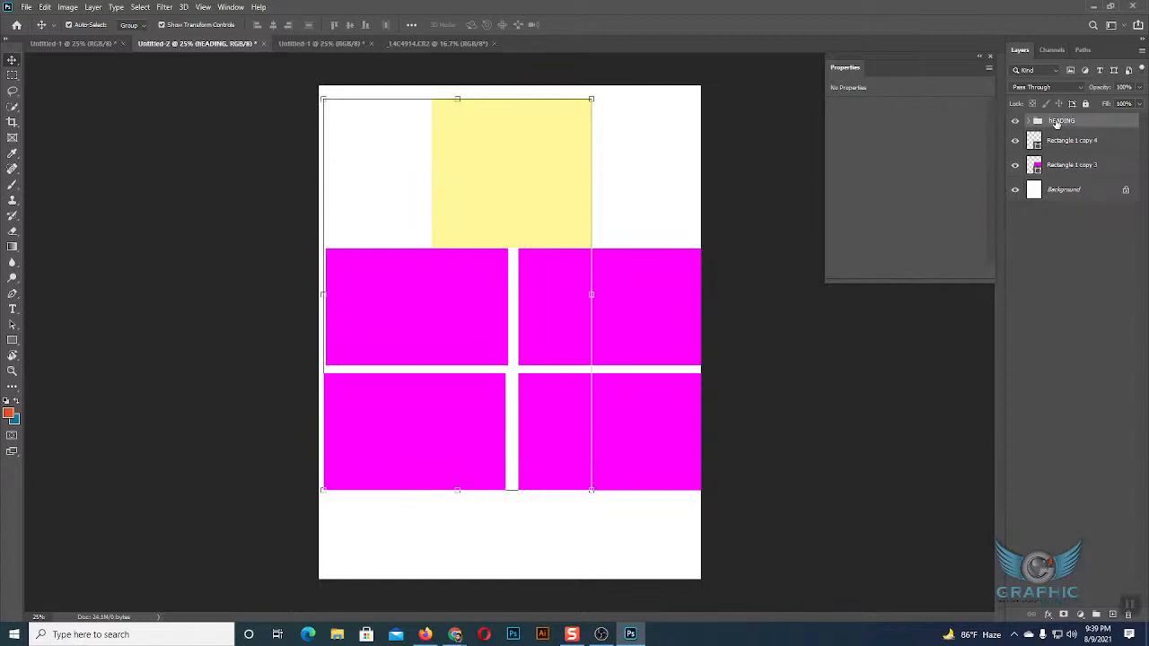
pyautogui.rightClick(1057, 124)
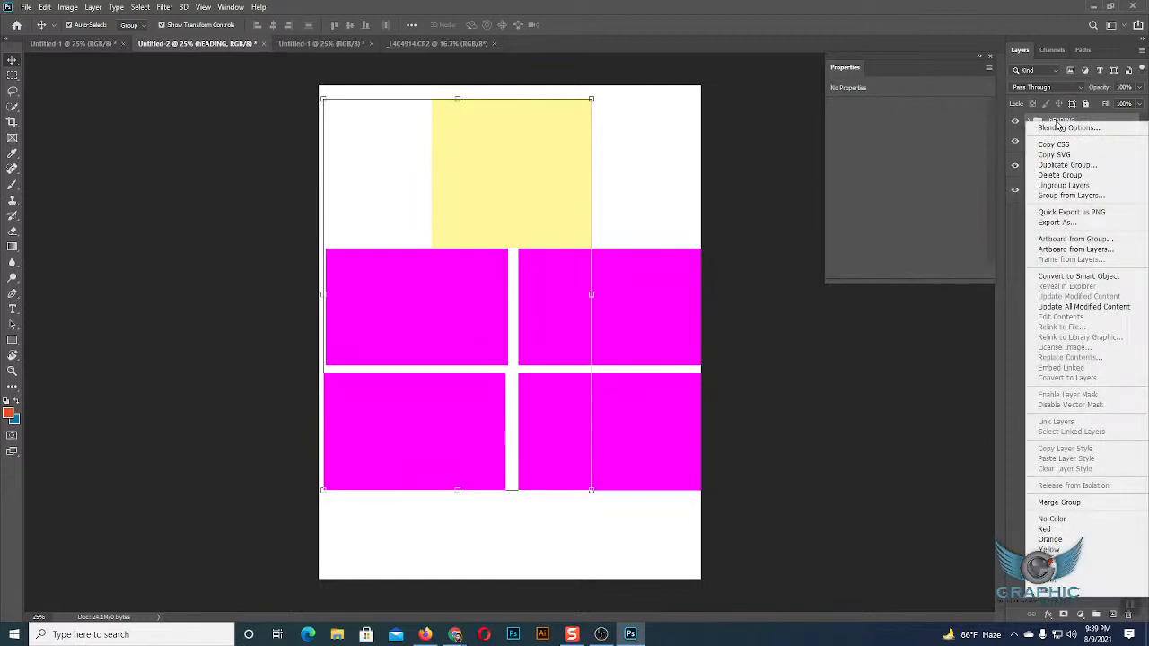
pyautogui.click(1053, 185)
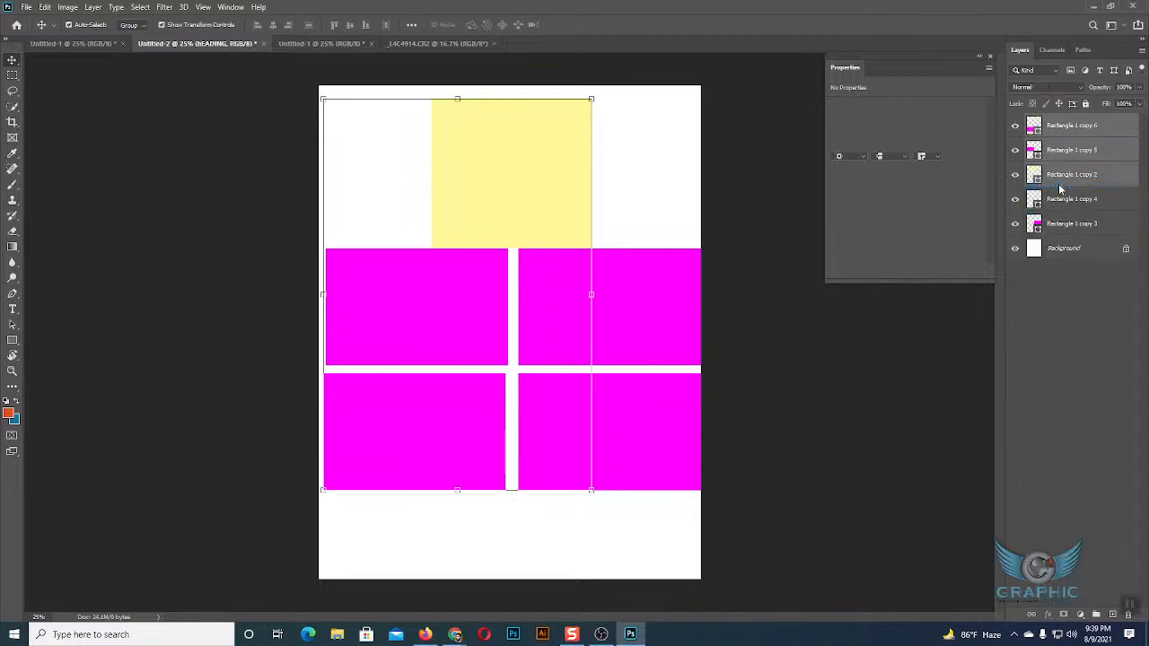
pyautogui.click(1038, 287)
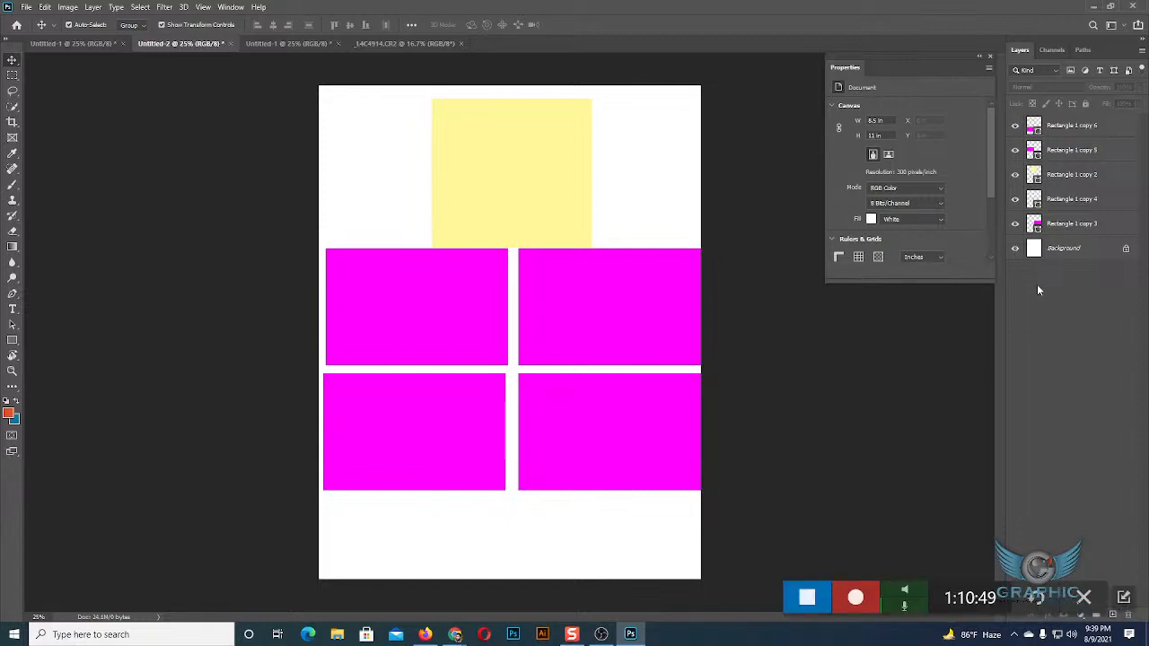
# Switch to the Google Meet call in Chrome to check on the participants.
pyautogui.click(455, 634)
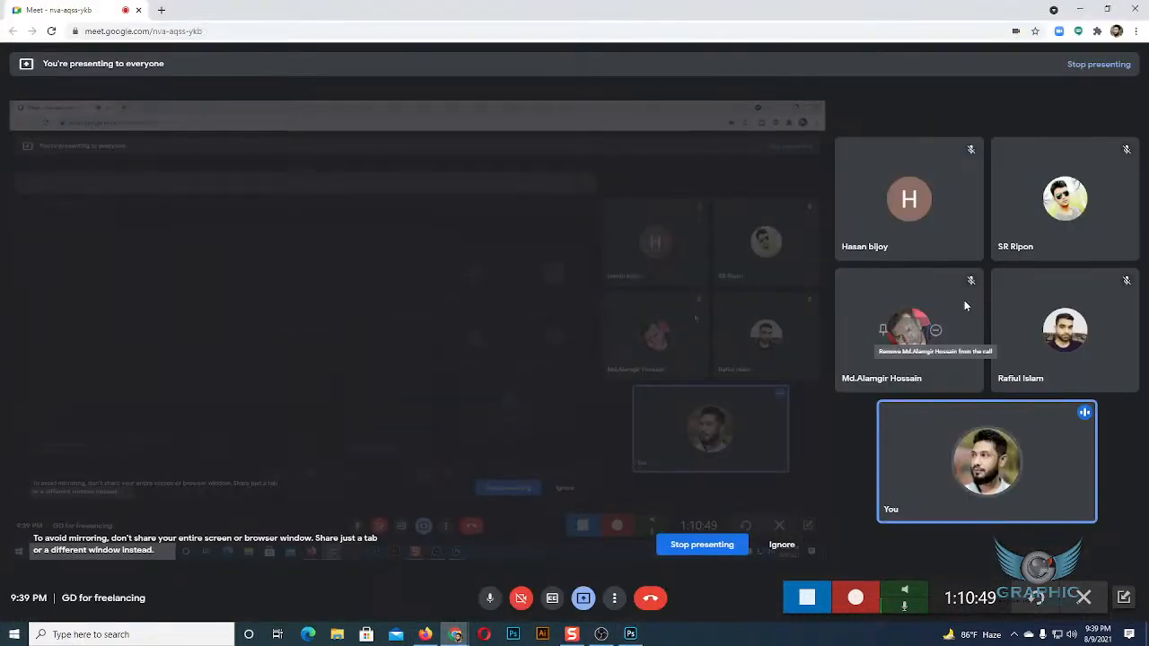
pyautogui.moveTo(914, 207)
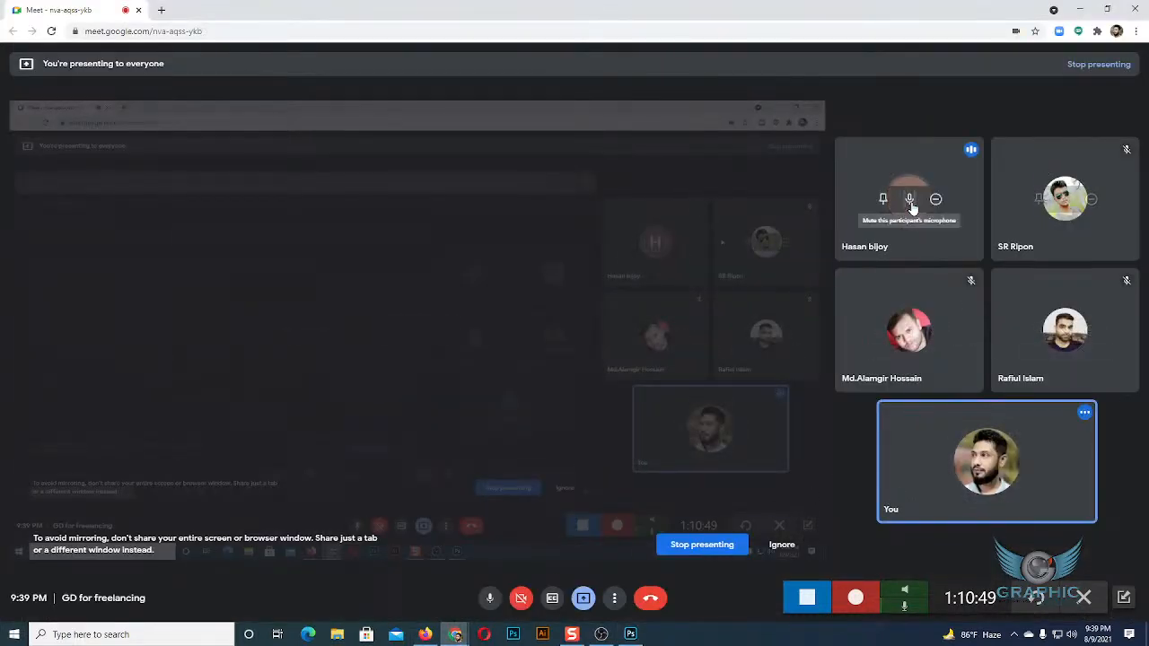
pyautogui.moveTo(1029, 223)
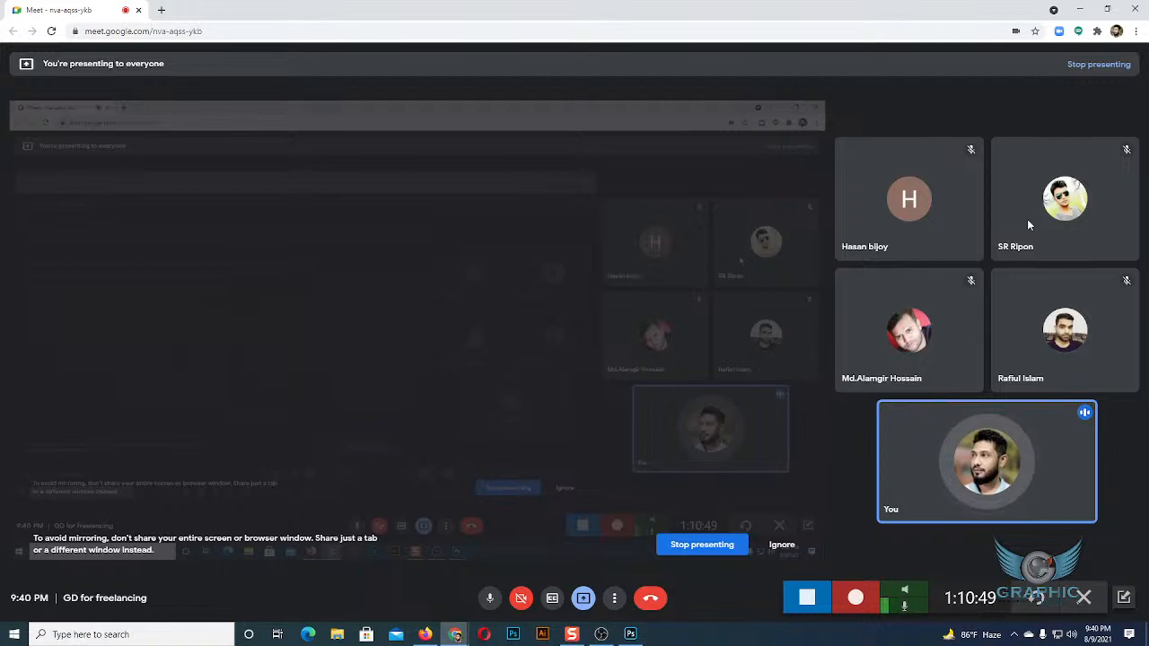
# Switch back to Photoshop and close the floating Properties panel.
pyautogui.click(634, 635)
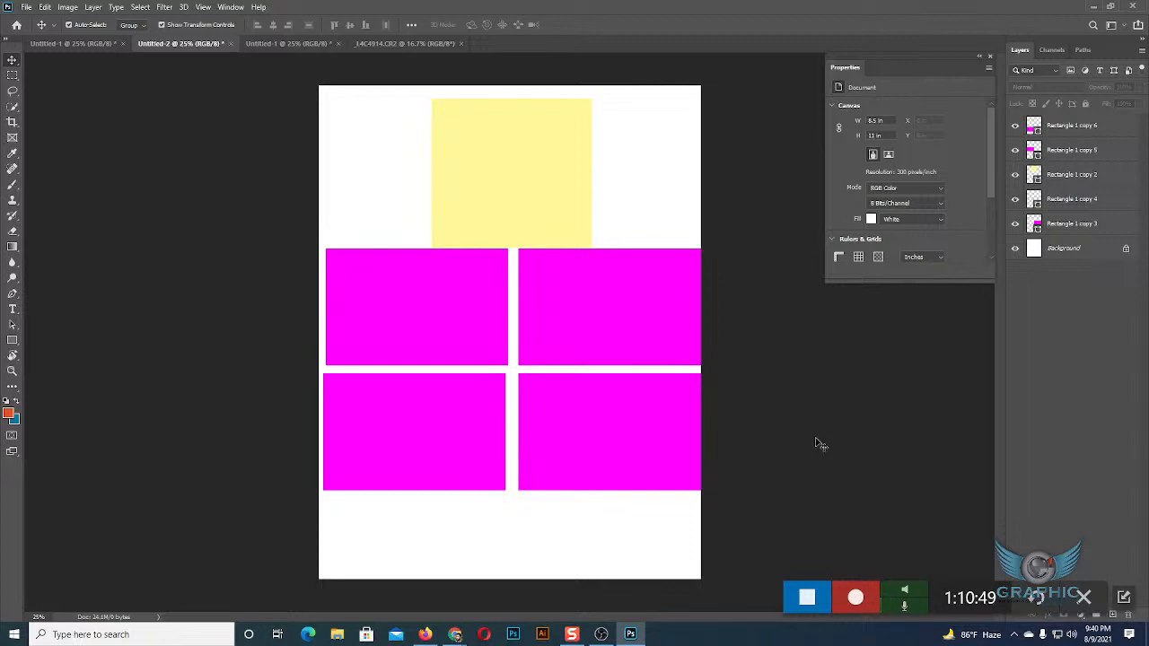
pyautogui.moveTo(928, 56)
pyautogui.mouseDown()
pyautogui.moveTo(898, 64)
pyautogui.moveTo(930, 74)
pyautogui.mouseUp()
pyautogui.click(950, 70)
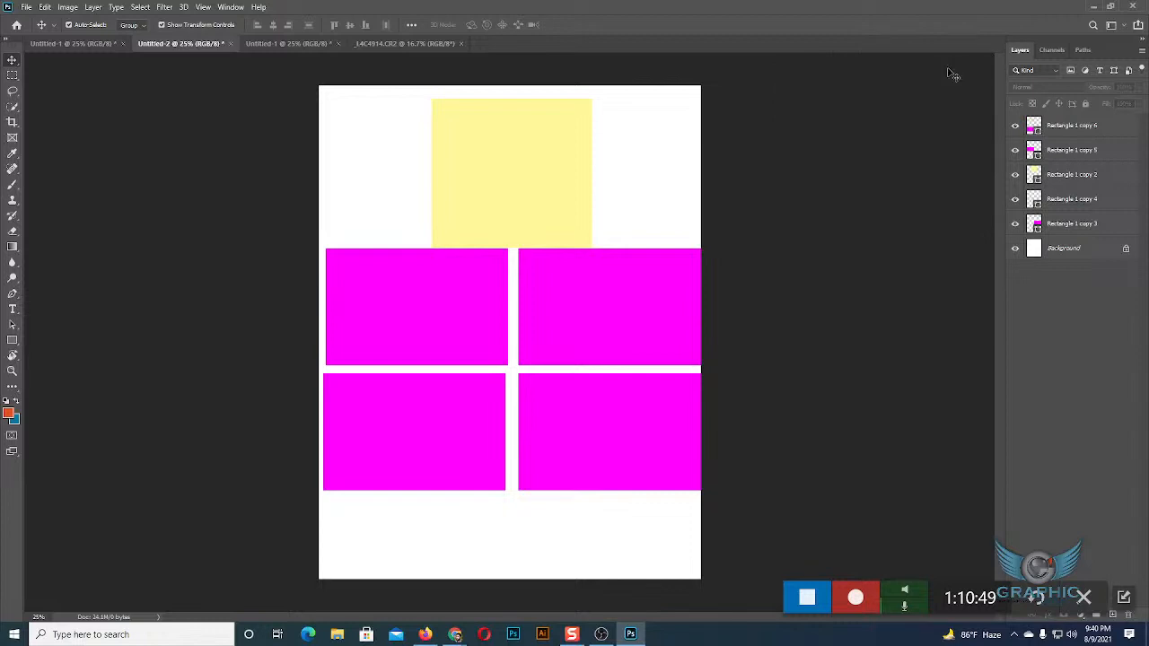
# Move the yellow rectangle slightly up off the magenta blocks, and back down over the centre of the four magenta rectangles.
pyautogui.click(500, 209)
pyautogui.moveTo(499, 208); pyautogui.dragTo(505, 199)
pyautogui.click(808, 287)
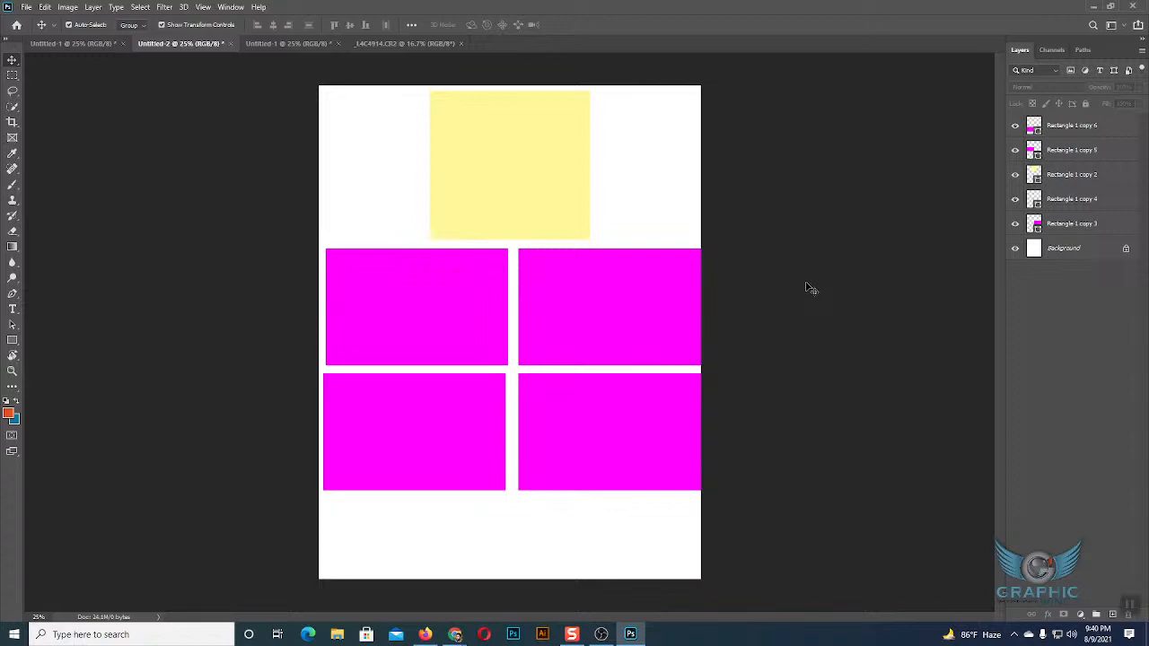
pyautogui.moveTo(551, 220); pyautogui.dragTo(550, 356)
pyautogui.click(551, 175)
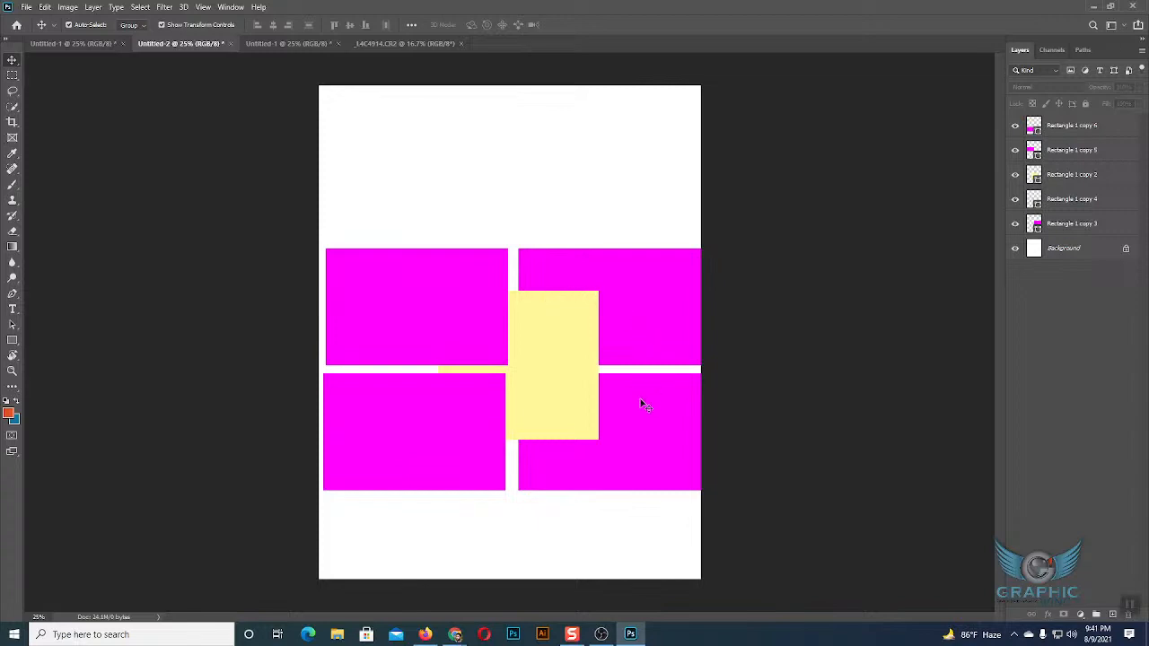
# Select all five rectangles with one marquee, reselect only the four magenta ones individually, and clear the selection.
pyautogui.moveTo(403, 209); pyautogui.dragTo(606, 493)
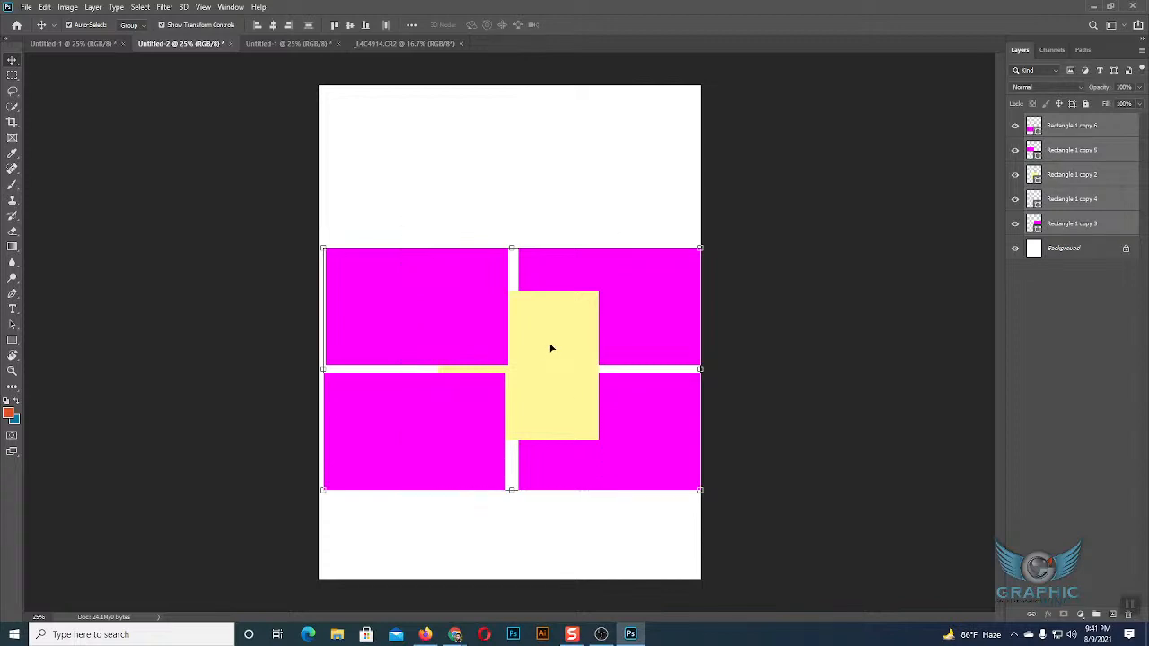
pyautogui.click(637, 200)
pyautogui.click(648, 275)
pyautogui.keyDown('shift'); pyautogui.click(628, 440); pyautogui.keyUp('shift')
pyautogui.keyDown('shift'); pyautogui.click(492, 438); pyautogui.keyUp('shift')
pyautogui.keyDown('shift'); pyautogui.click(456, 352); pyautogui.keyUp('shift')
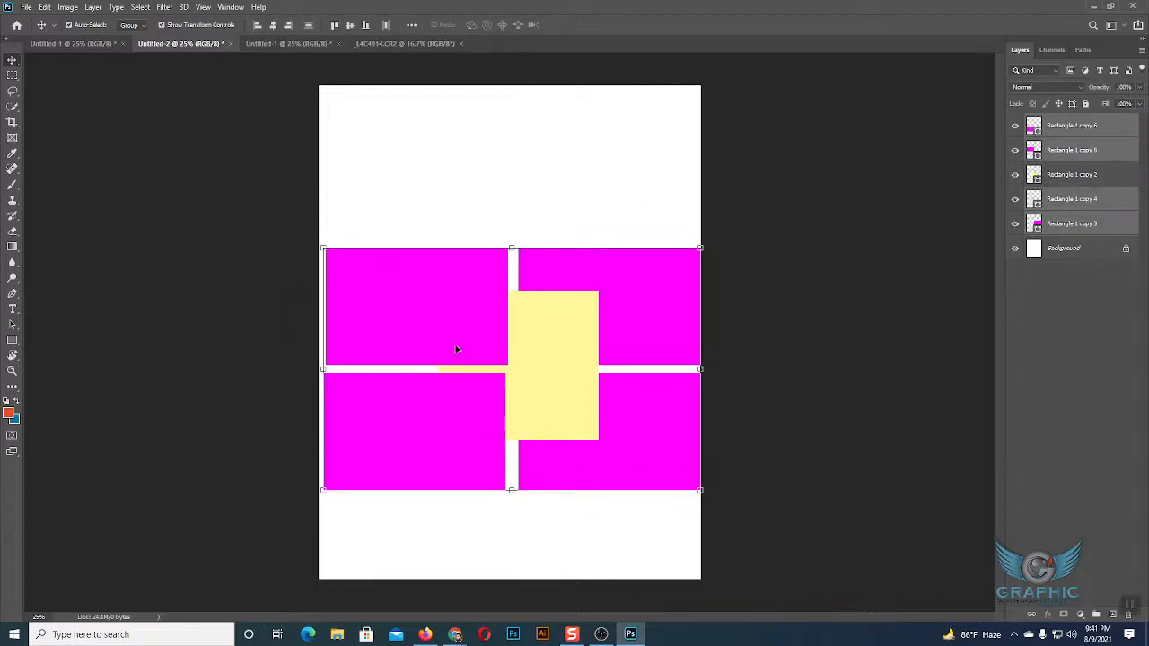
pyautogui.click(513, 176)
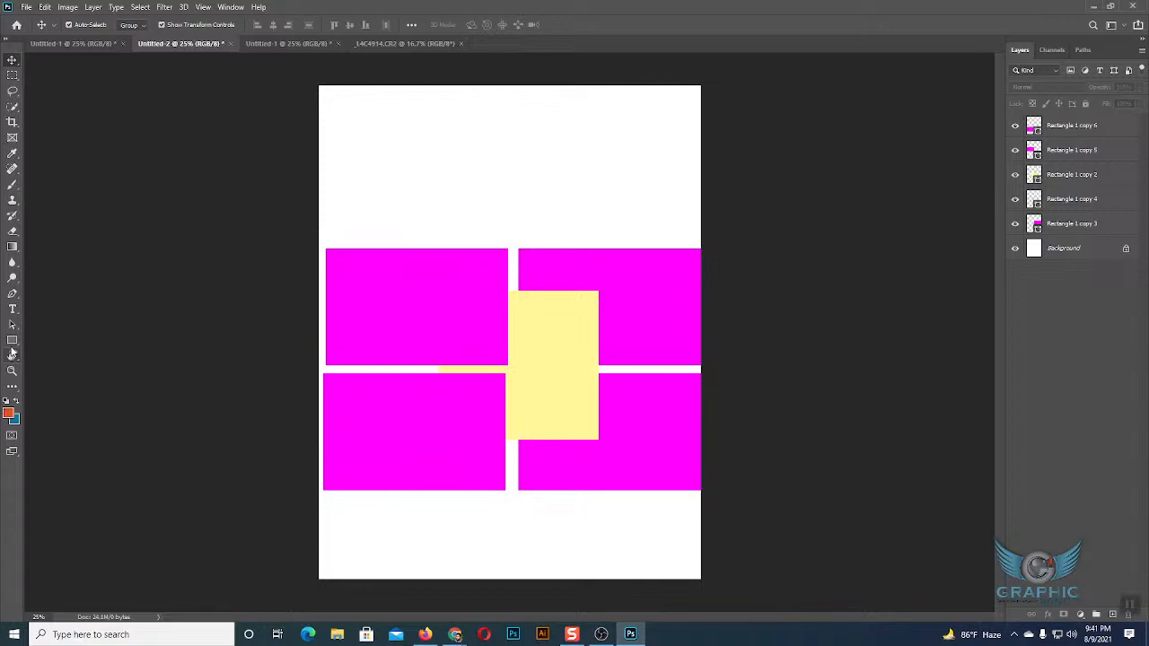
# Draw the first Leaf Trees custom shape, about 768 by 912 px, on the page above the yellow rectangle.
pyautogui.click(12, 340)
pyautogui.click(72, 397)
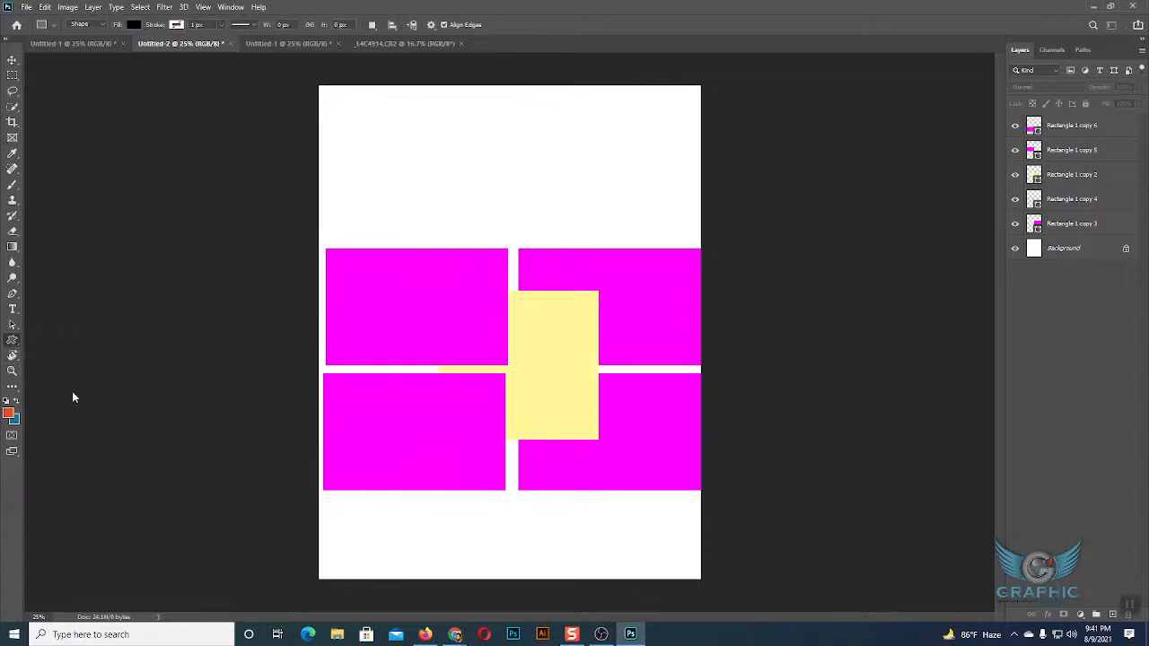
pyautogui.click(483, 26)
pyautogui.click(464, 68)
pyautogui.click(427, 69)
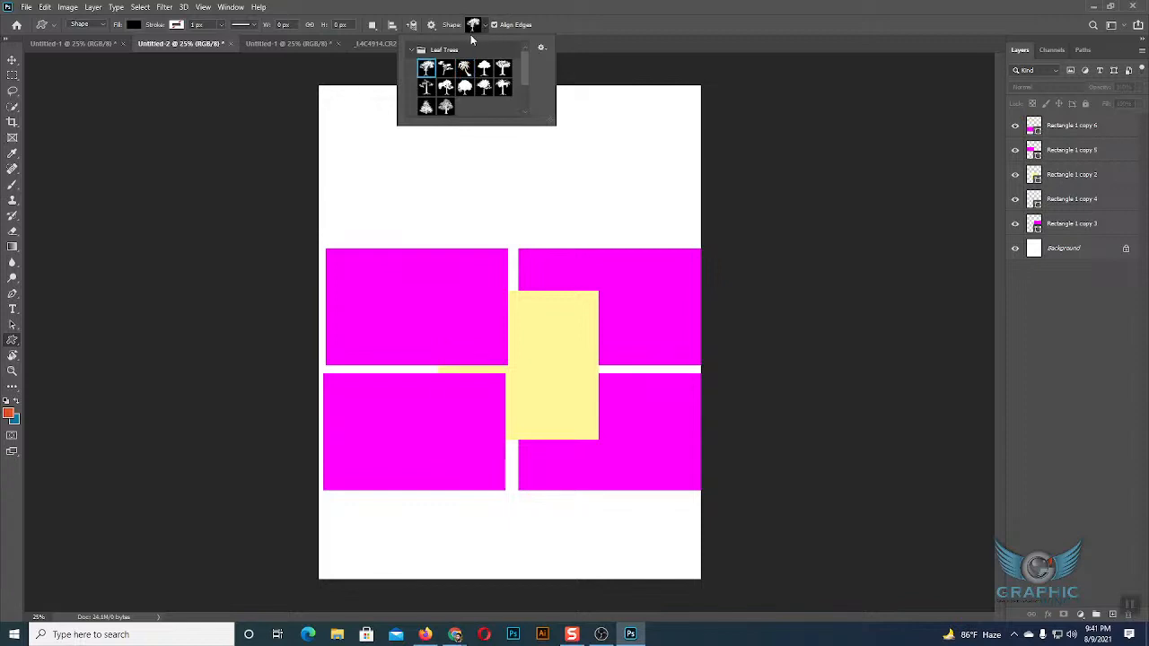
pyautogui.click(481, 25)
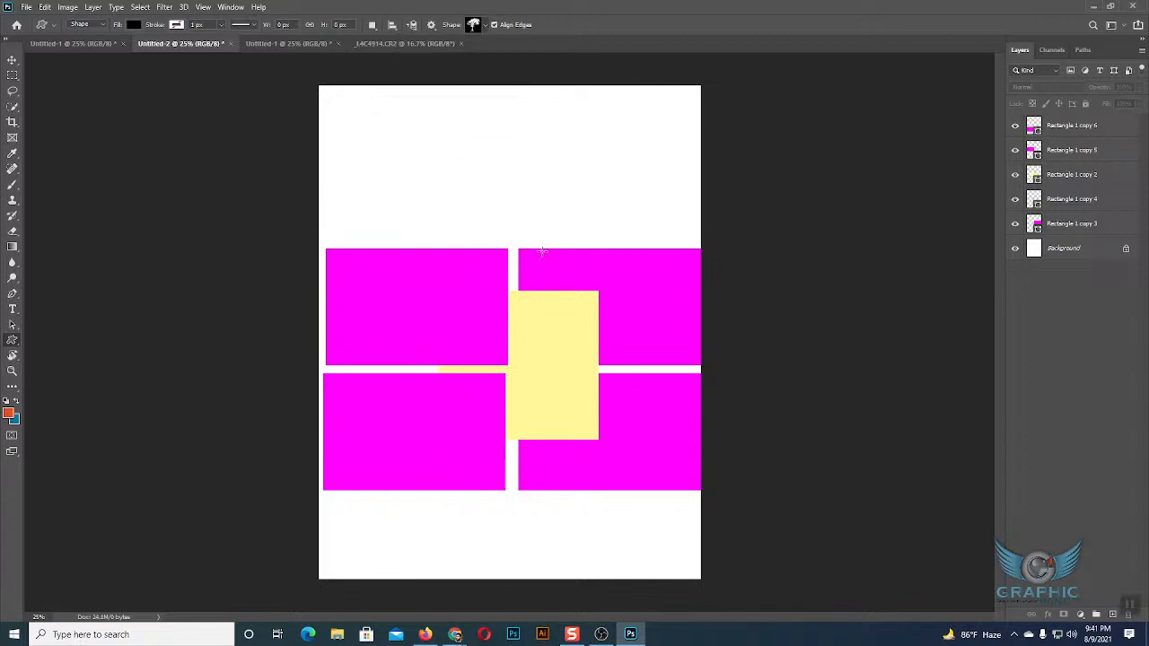
pyautogui.moveTo(430, 132); pyautogui.dragTo(546, 269)
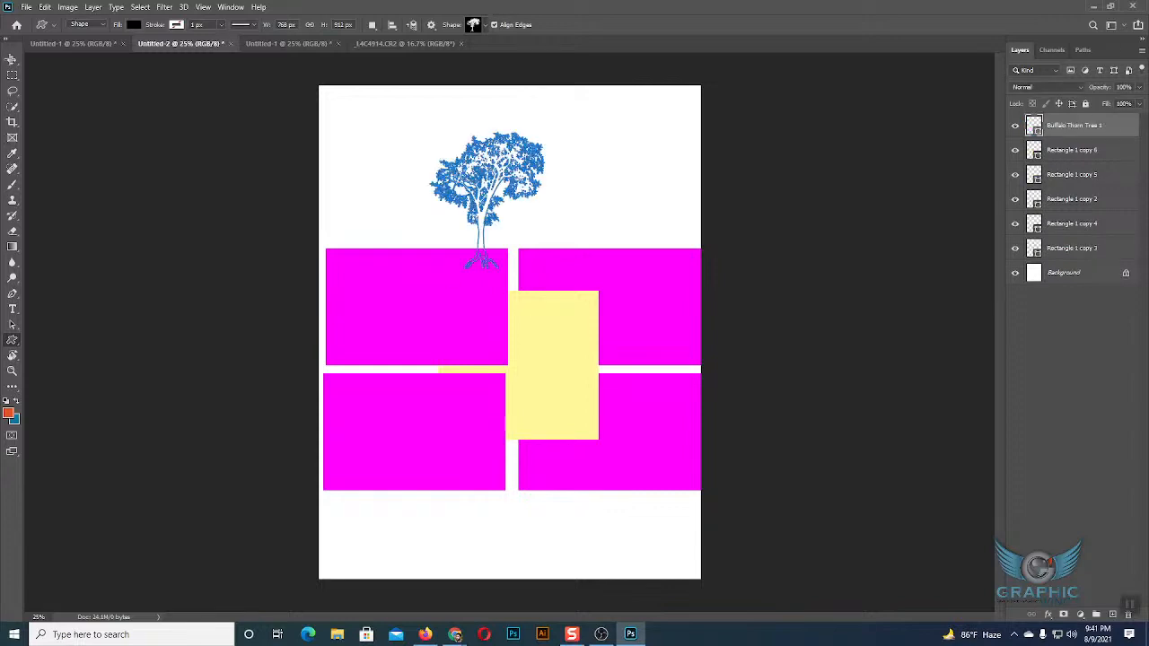
# Try a second, narrower tree shape about 516 by 992 px, placed beside the first tree, and delete it.
pyautogui.moveTo(451, 163); pyautogui.dragTo(530, 313)
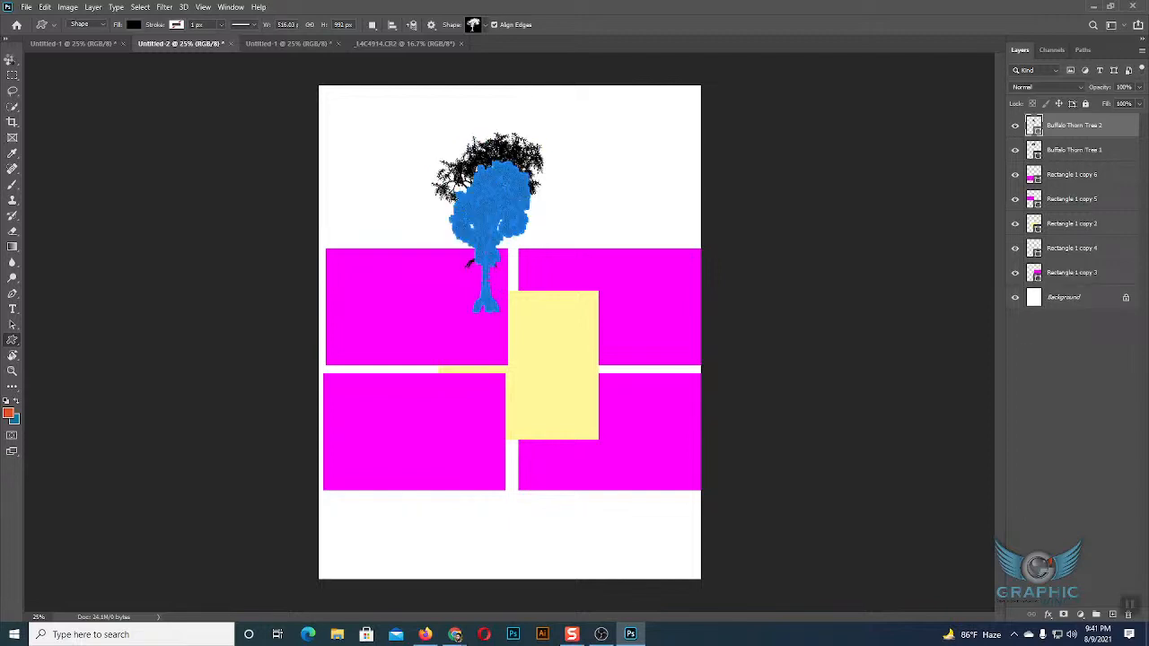
pyautogui.click(11, 61)
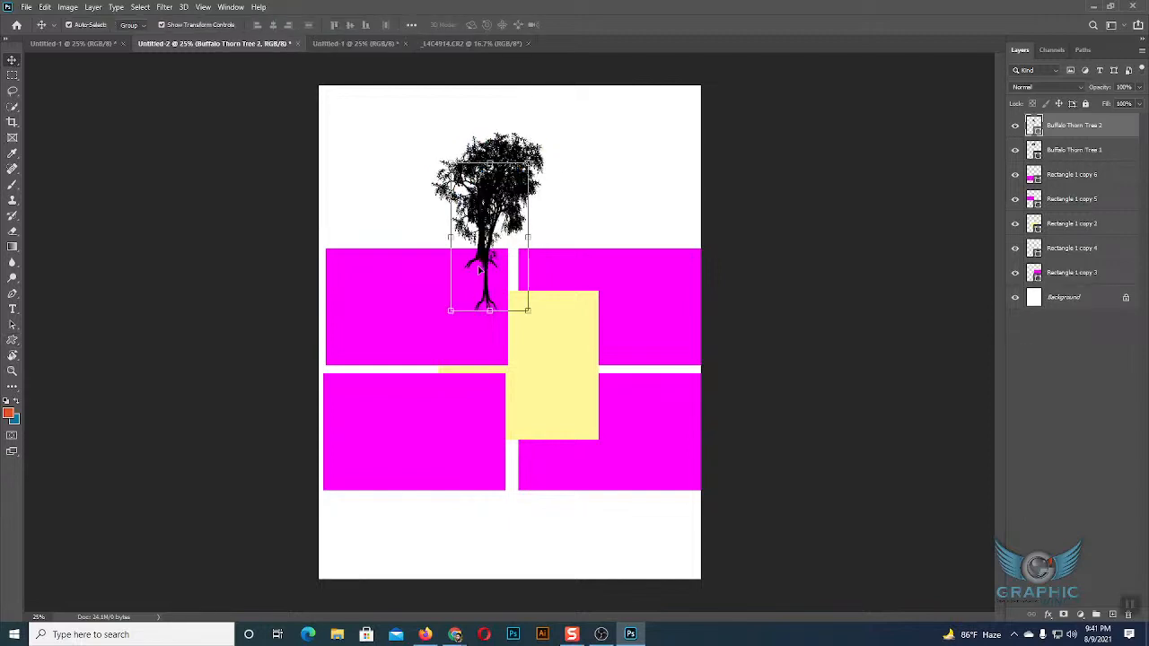
pyautogui.moveTo(491, 260); pyautogui.dragTo(617, 205)
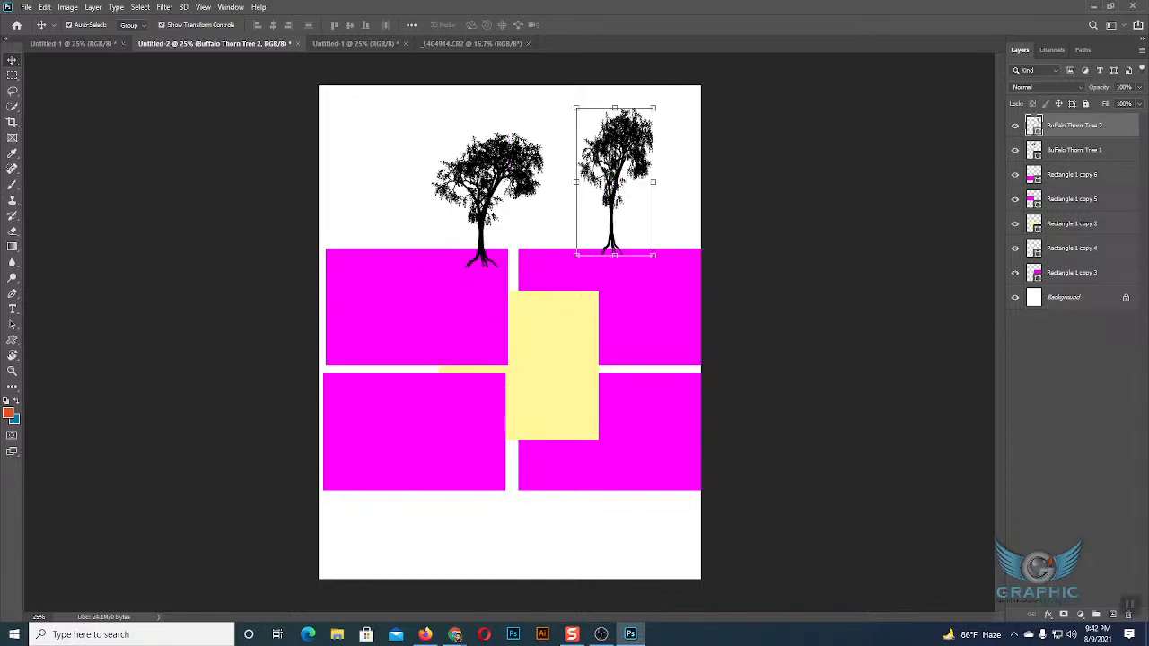
pyautogui.press('Delete')
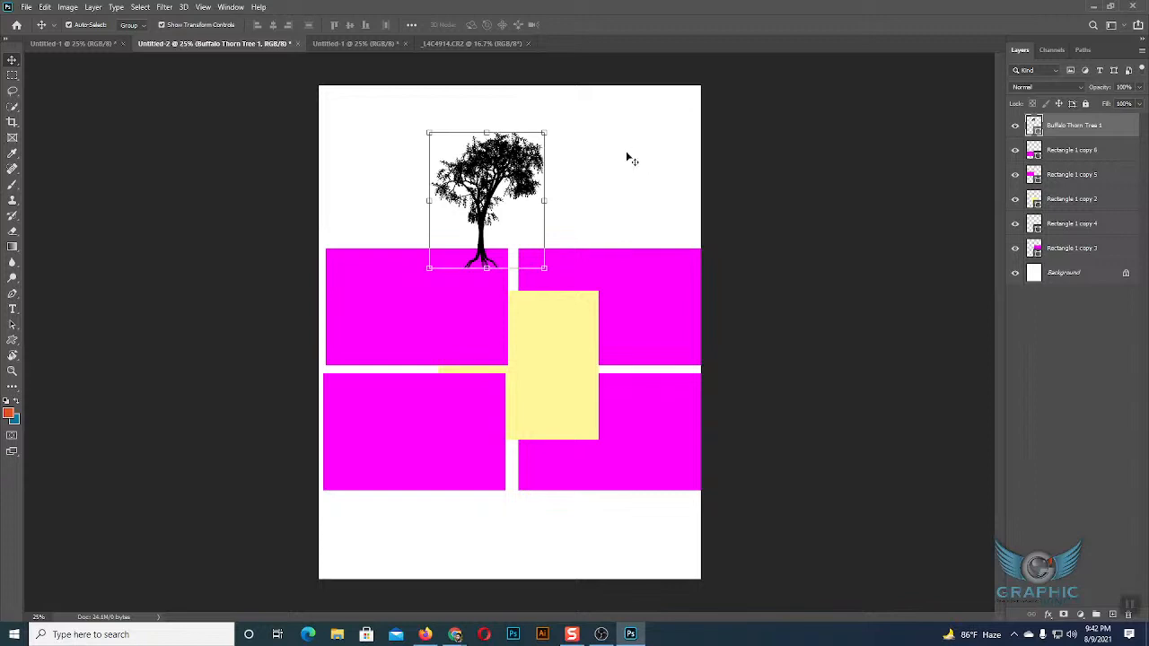
# Delete the tree shape above the rectangles and clear the selection.
pyautogui.press('Delete')
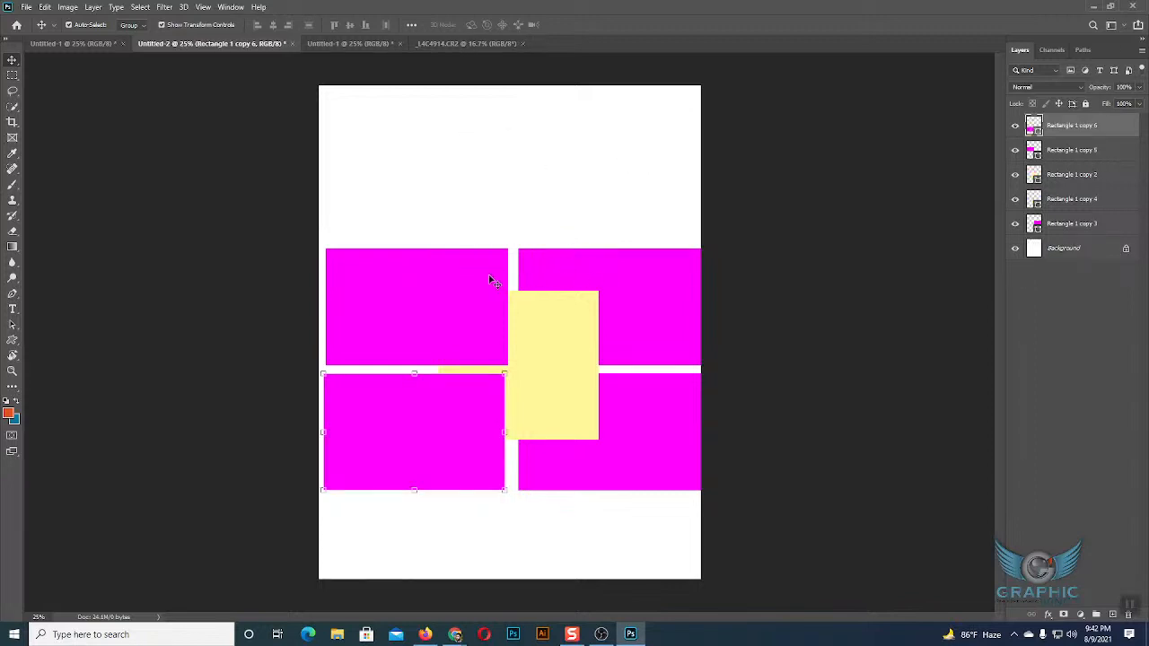
pyautogui.click(588, 196)
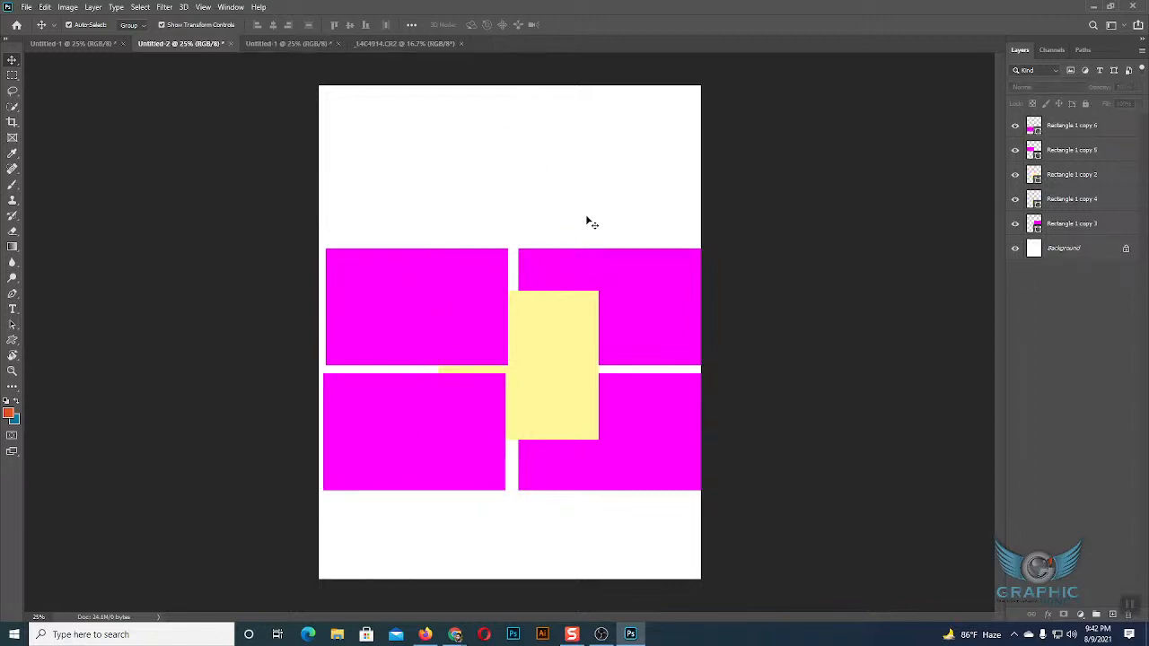
# Select all the rectangles with one marquee, then reselect only the yellow one and click away from it.
pyautogui.click(563, 318)
pyautogui.moveTo(362, 129); pyautogui.dragTo(643, 562)
pyautogui.click(538, 392)
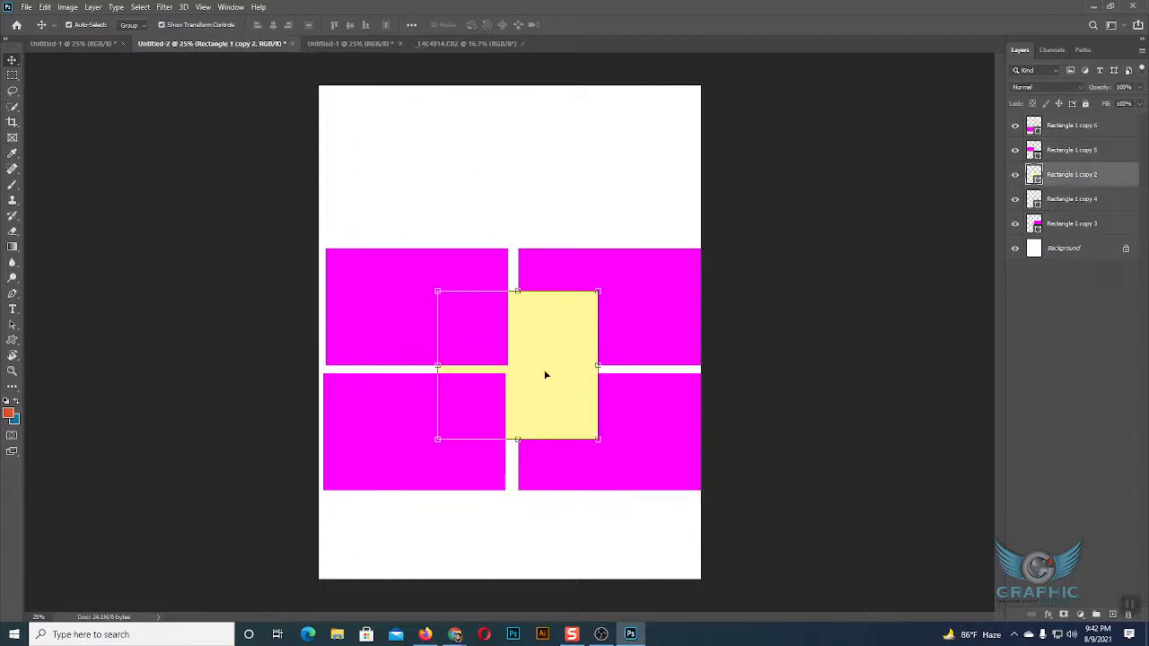
pyautogui.click(557, 208)
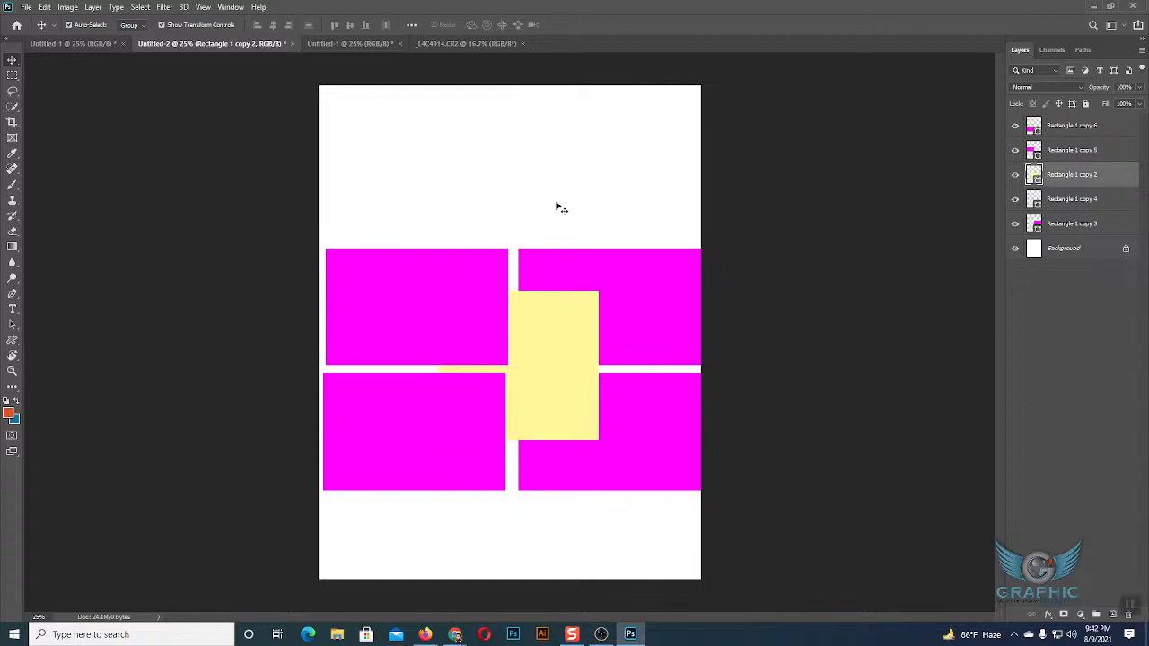
# Delete the yellow rectangle from the middle of the magenta blocks and undo the deletion.
pyautogui.click(557, 339)
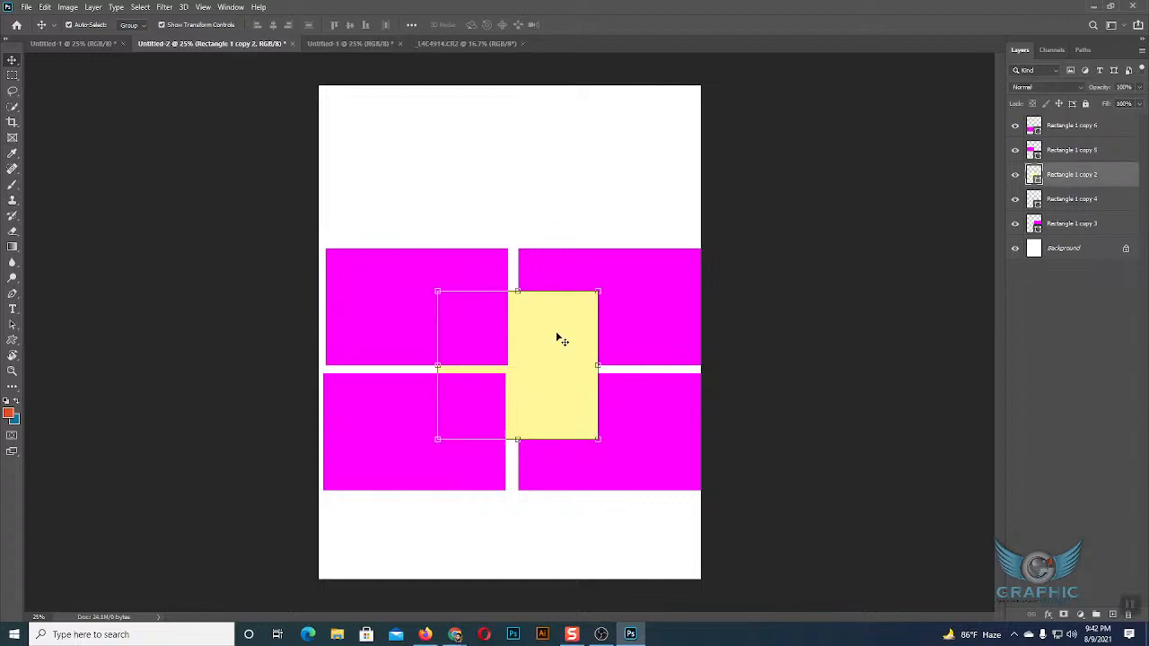
pyautogui.press('Delete')
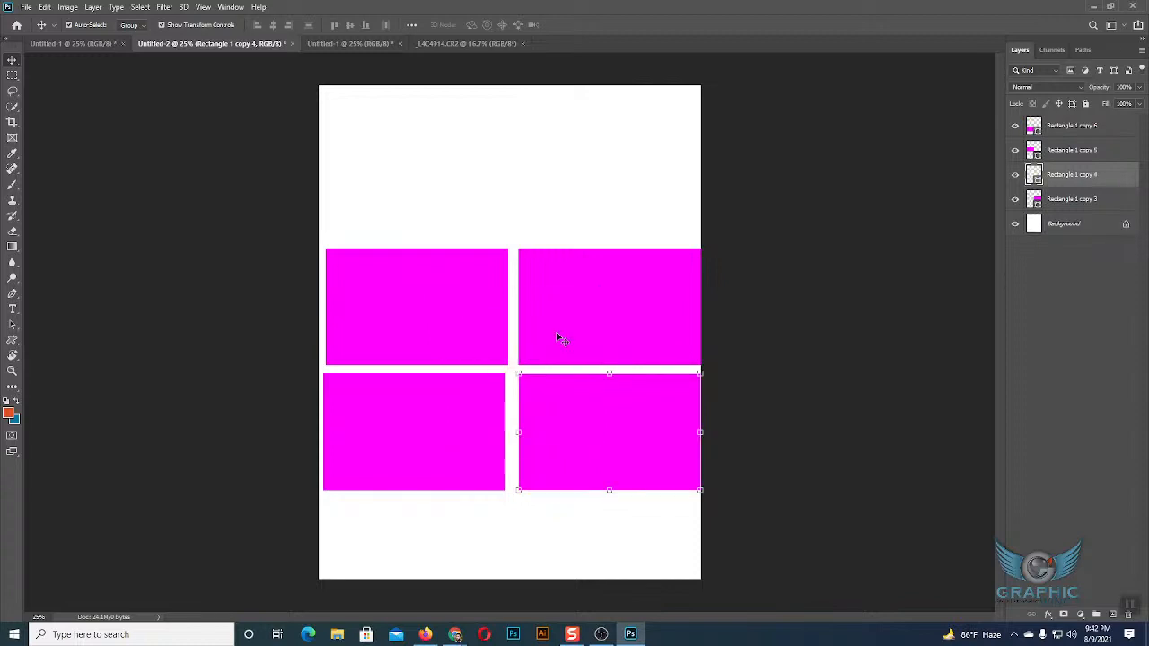
pyautogui.hotkey('ctrl', 'z')
# Move the yellow rectangle up to the blank area, marquee-select the magenta blocks, and move the yellow one back over their centre.
pyautogui.moveTo(537, 296); pyautogui.dragTo(536, 162)
pyautogui.click(674, 171)
pyautogui.moveTo(601, 536); pyautogui.dragTo(480, 350)
pyautogui.click(511, 411)
pyautogui.moveTo(543, 211); pyautogui.dragTo(550, 377)
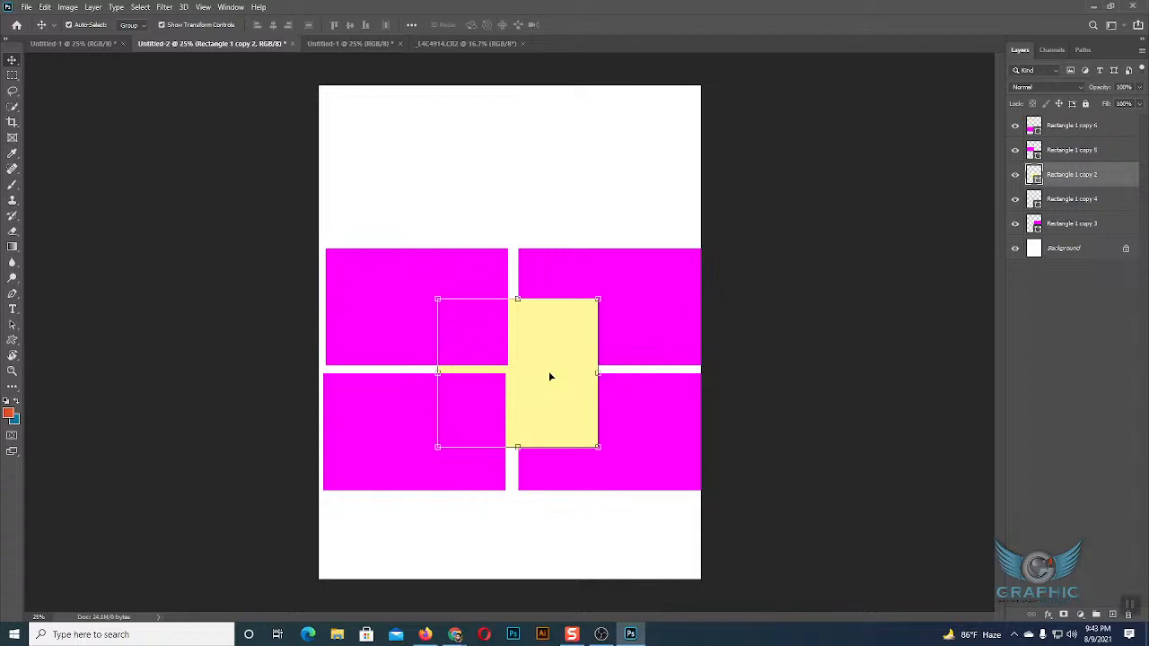
# Hide the yellow rectangle's layer, marquee-select the four magenta rectangles, show the yellow layer again and clear the selection.
pyautogui.click(493, 161)
pyautogui.click(543, 313)
pyautogui.click(1016, 176)
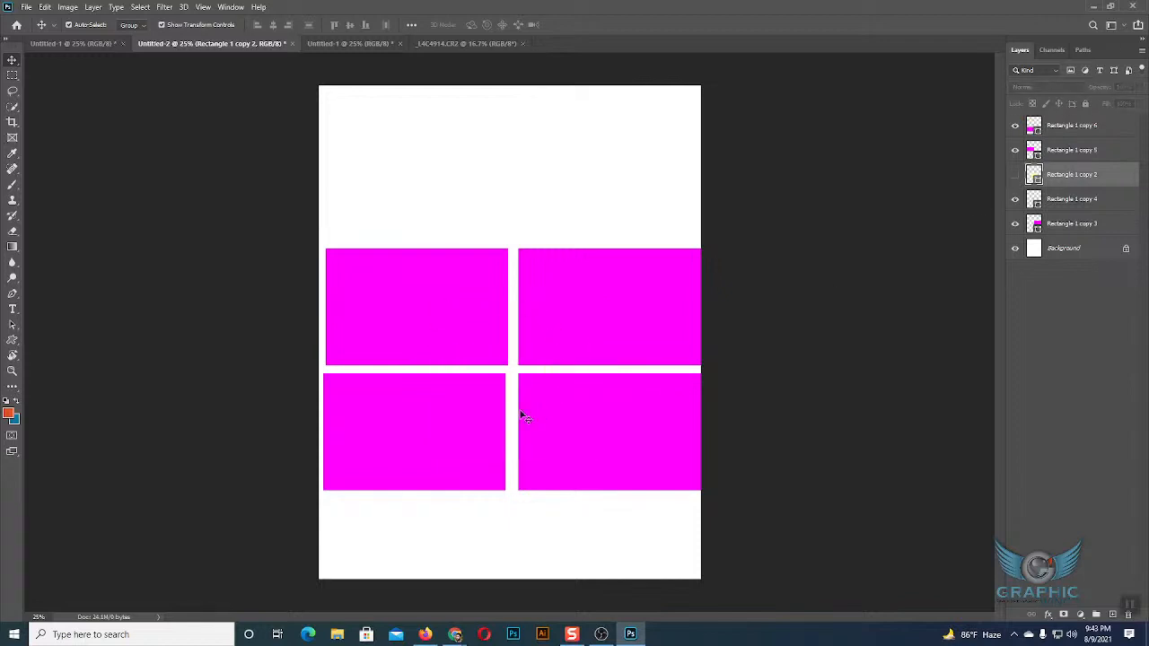
pyautogui.moveTo(421, 213); pyautogui.dragTo(628, 512)
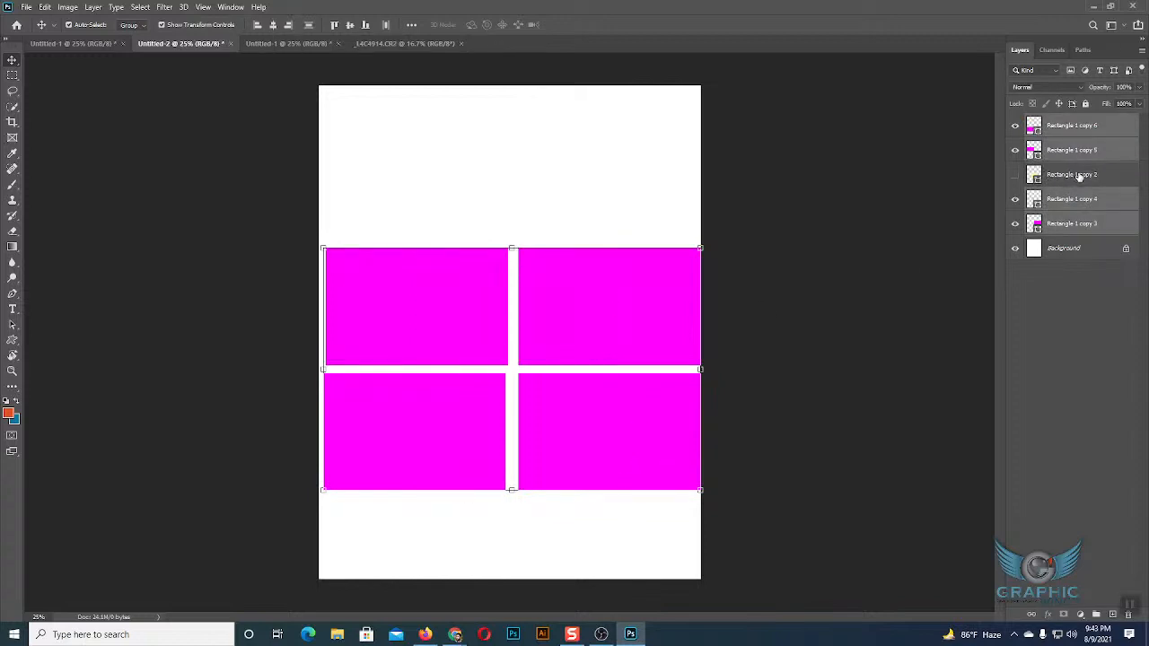
pyautogui.click(1015, 175)
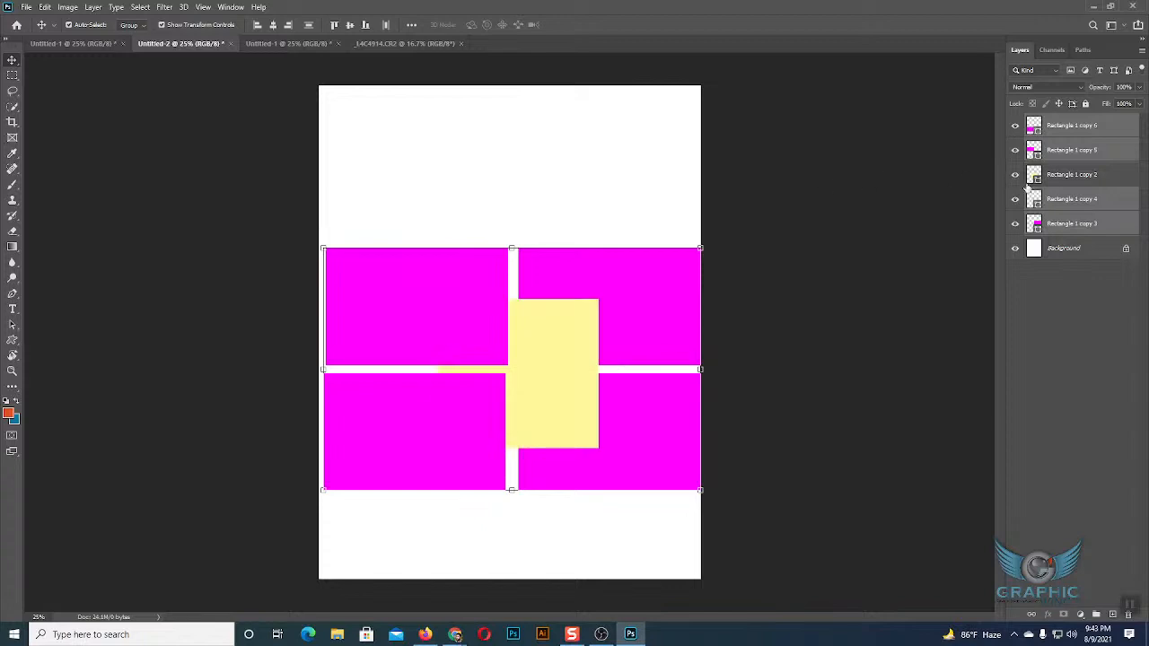
pyautogui.click(654, 178)
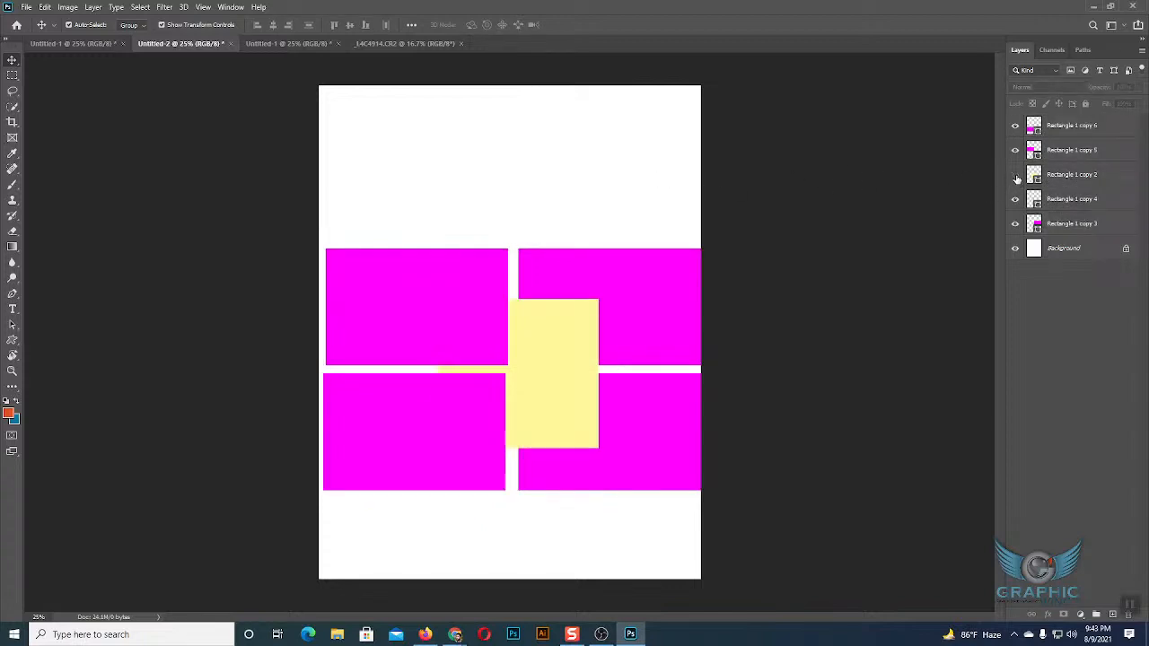
# Switch the yellow rectangle's visibility off and on, and marquee-select all five rectangles.
pyautogui.click(1016, 176)
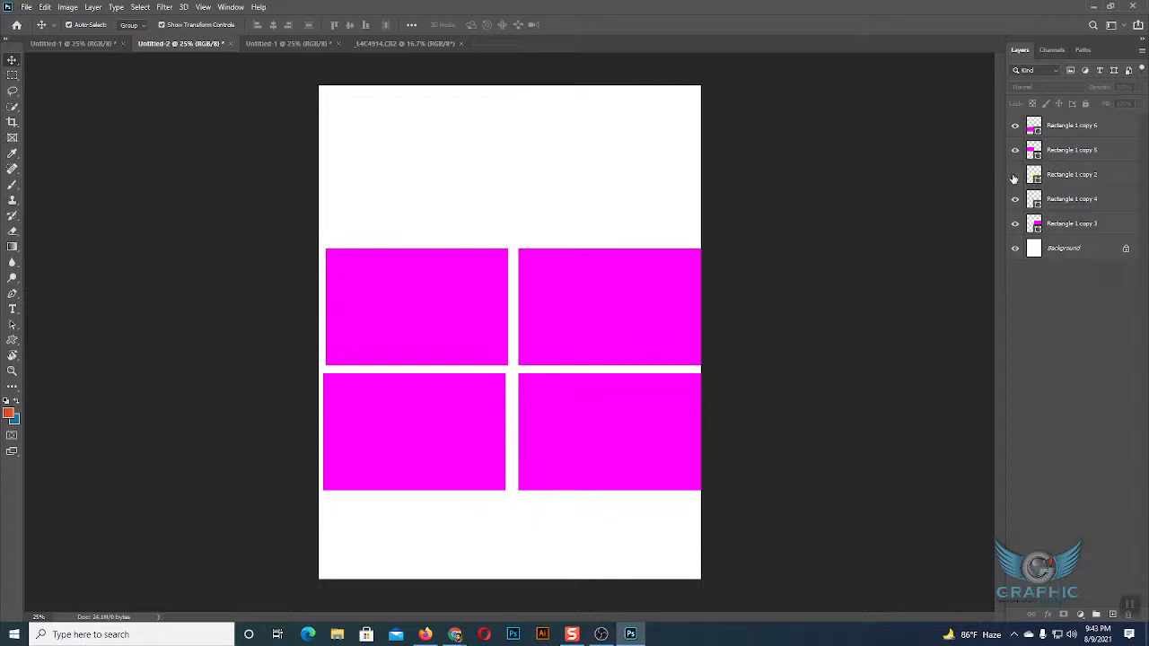
pyautogui.click(1015, 176)
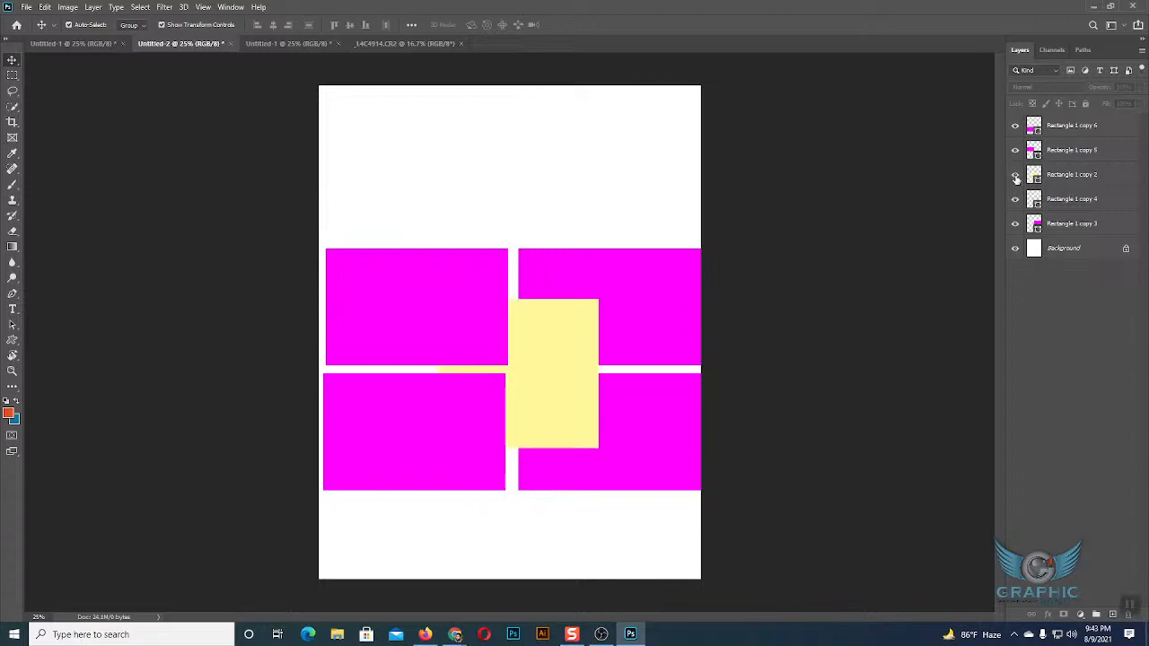
pyautogui.moveTo(418, 189); pyautogui.dragTo(636, 441)
pyautogui.moveTo(675, 503); pyautogui.dragTo(676, 503)
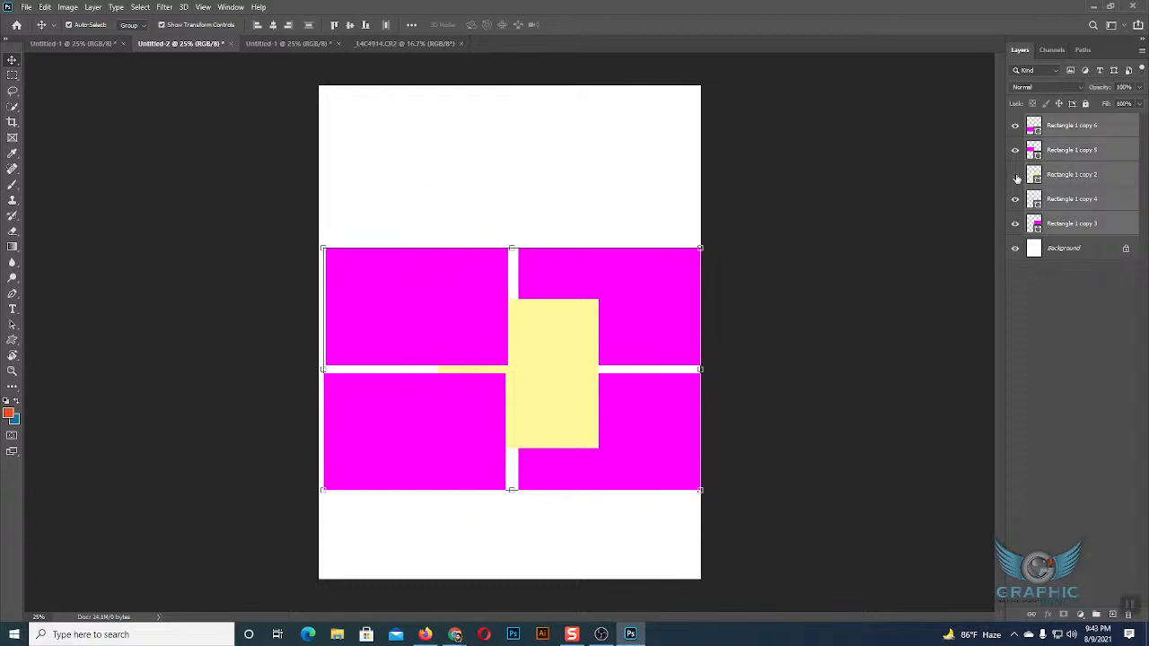
# Hide the yellow rectangle among the selected shapes, clear the selection, and make the yellow rectangle visible again.
pyautogui.click(1017, 177)
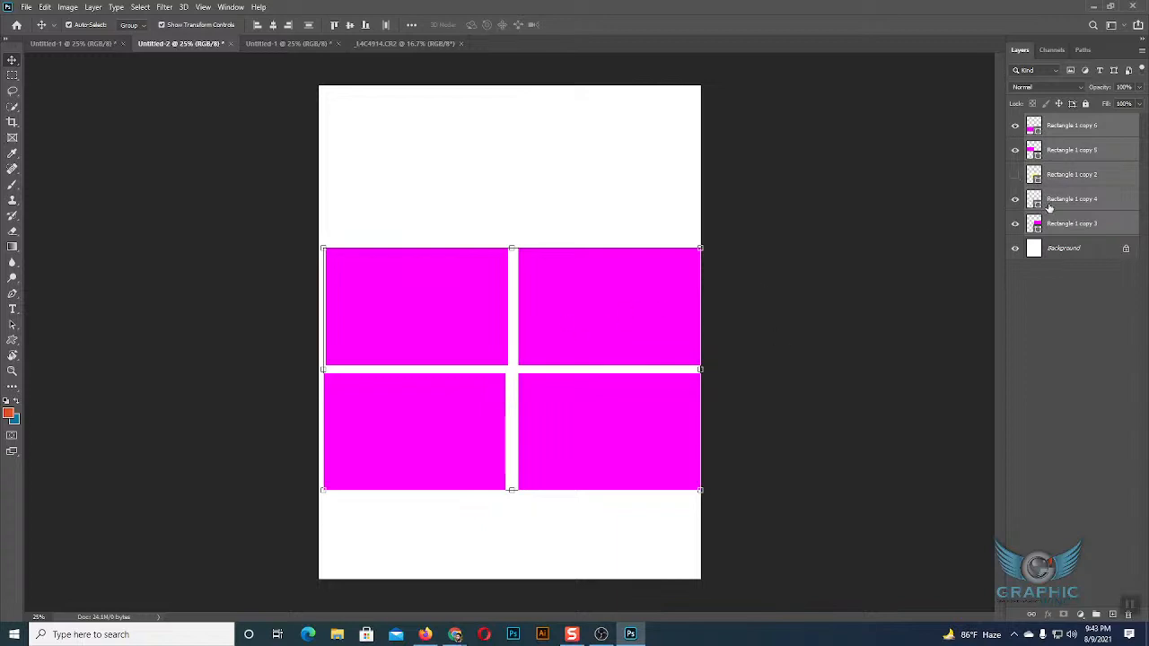
pyautogui.click(1075, 286)
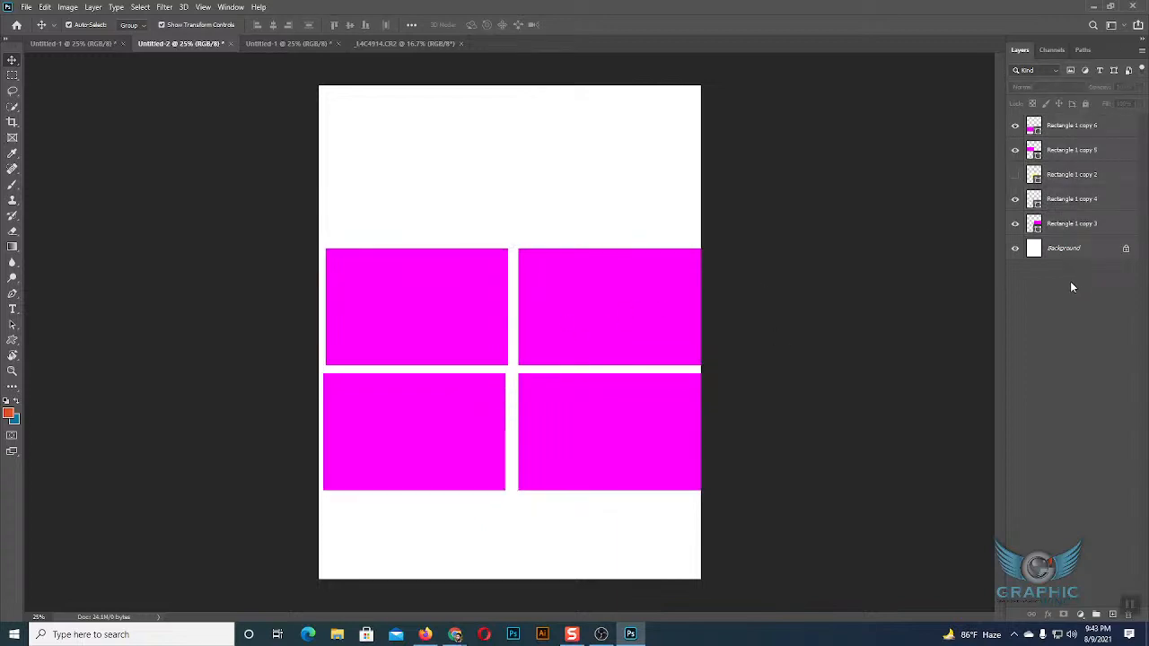
pyautogui.click(1015, 175)
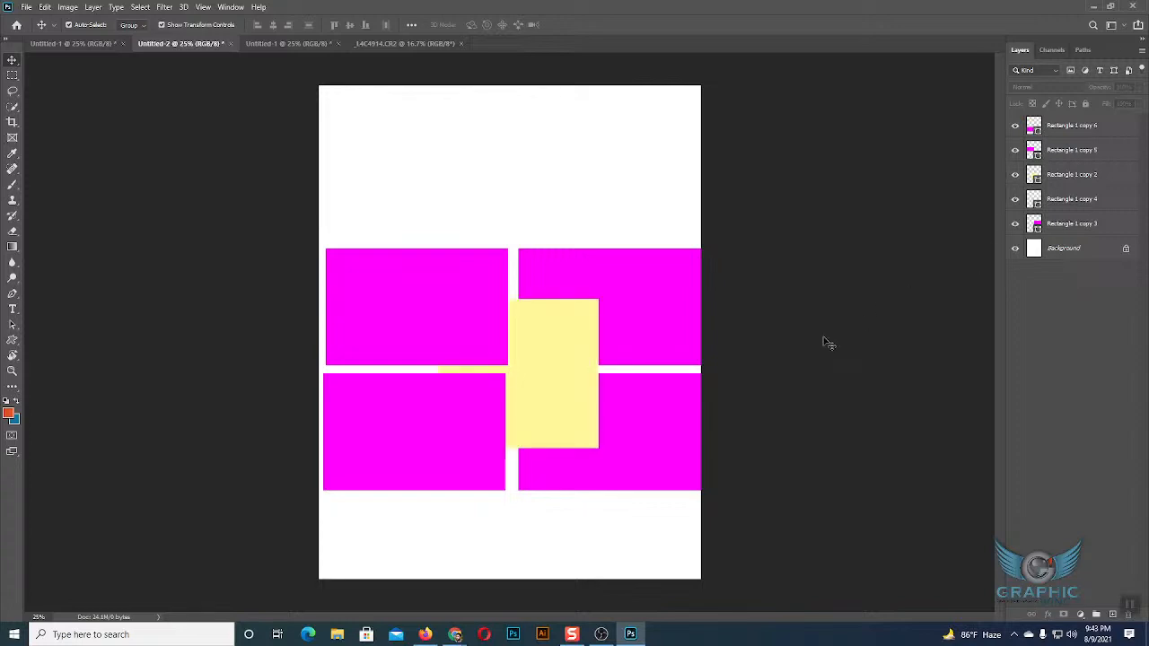
# Hide all five rectangle layers, leaving only the Background layer visible.
pyautogui.click(1016, 176)
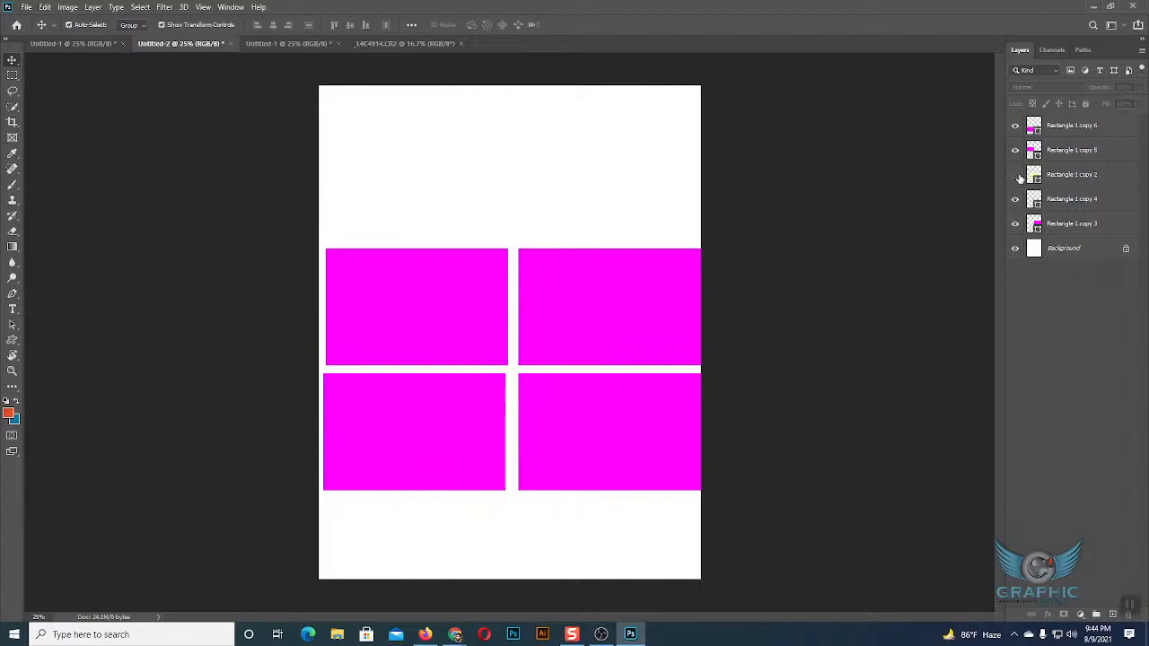
pyautogui.click(1016, 128)
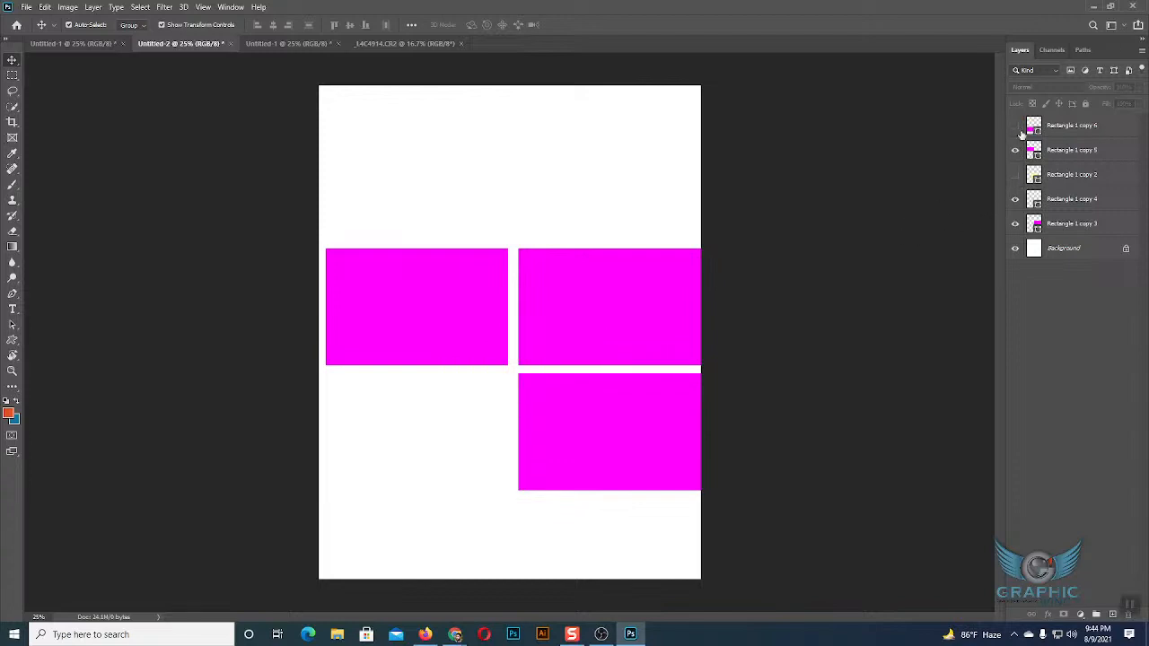
pyautogui.click(1015, 226)
pyautogui.click(1015, 201)
pyautogui.click(1016, 153)
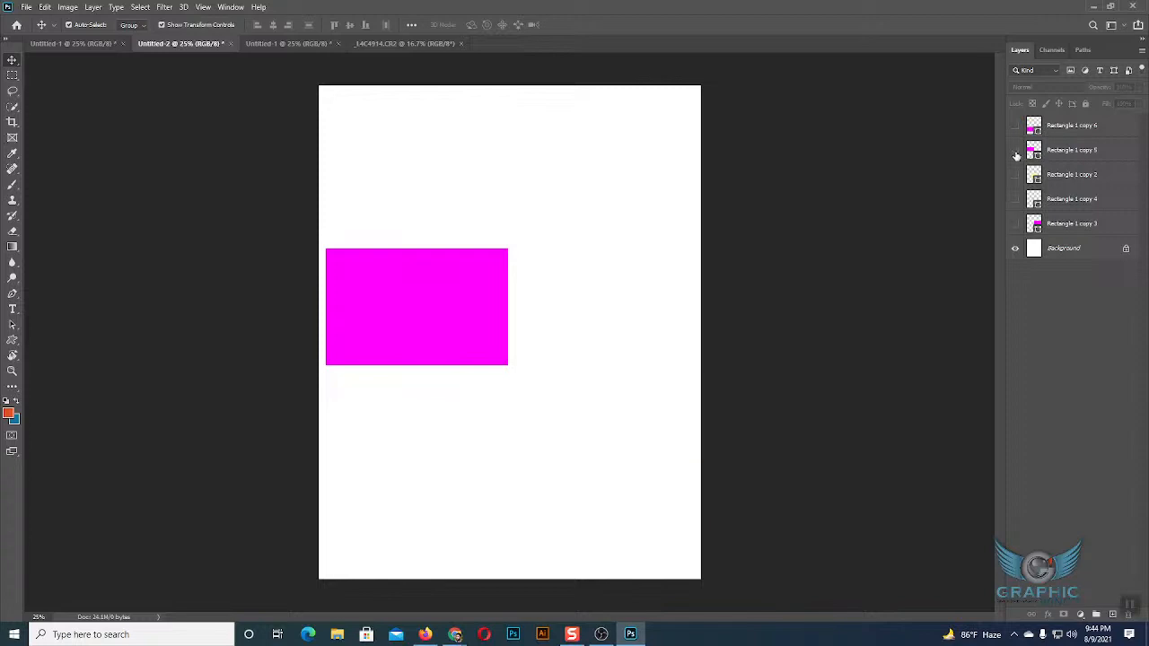
pyautogui.click(1016, 226)
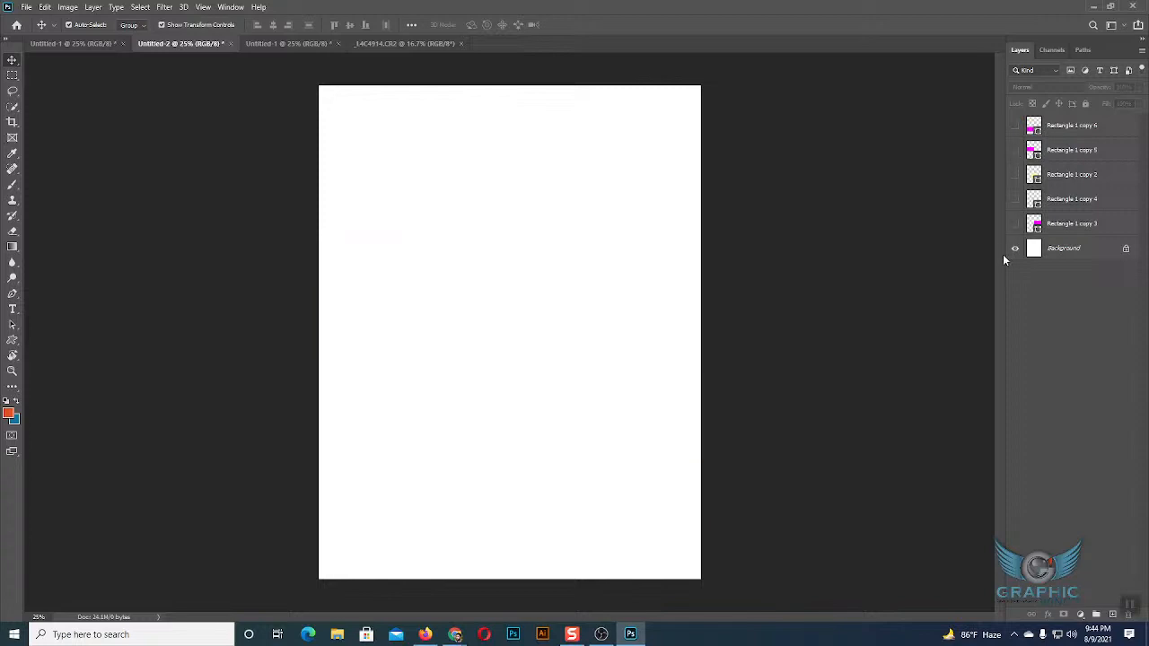
# Select the five hidden rectangle layers, make each one visible again, and clear the selection.
pyautogui.click(1072, 223)
pyautogui.keyDown('shift'); pyautogui.click(1064, 126); pyautogui.keyUp('shift')
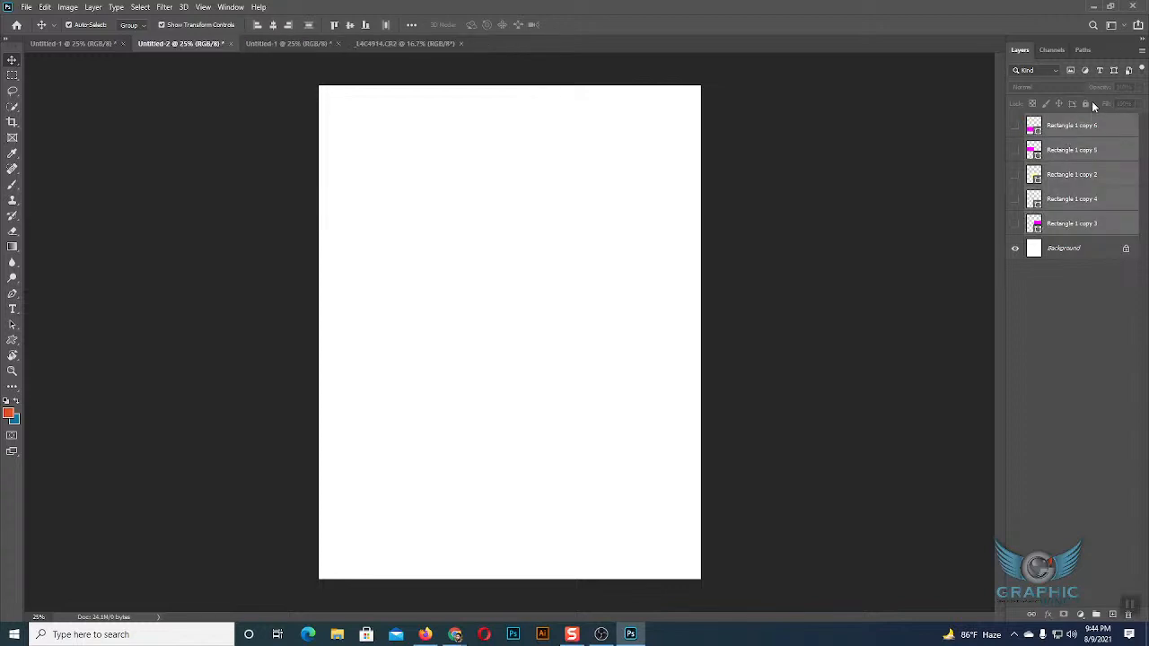
pyautogui.click(1015, 125)
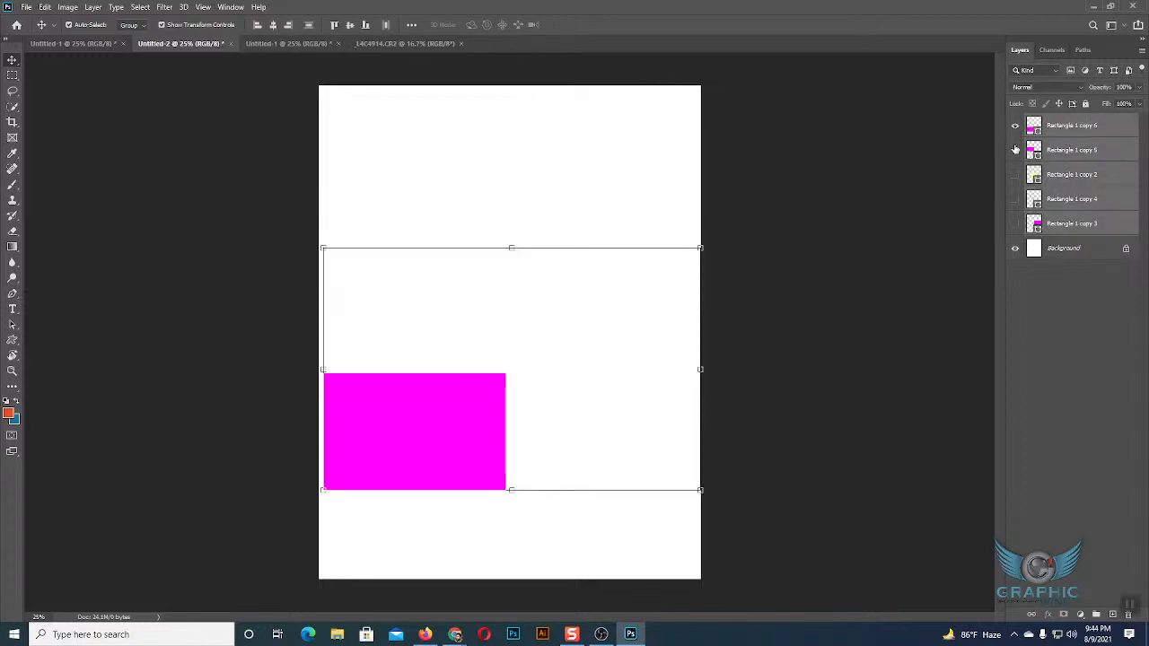
pyautogui.click(1016, 150)
pyautogui.click(1016, 175)
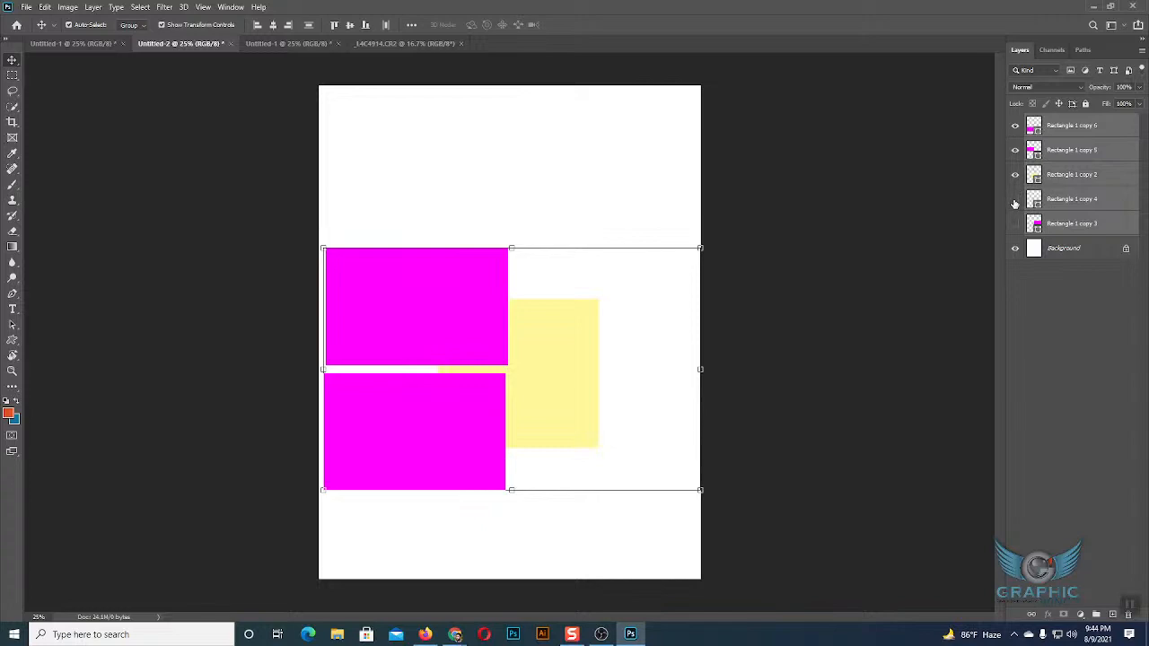
pyautogui.click(1015, 199)
pyautogui.click(1015, 223)
pyautogui.click(1070, 281)
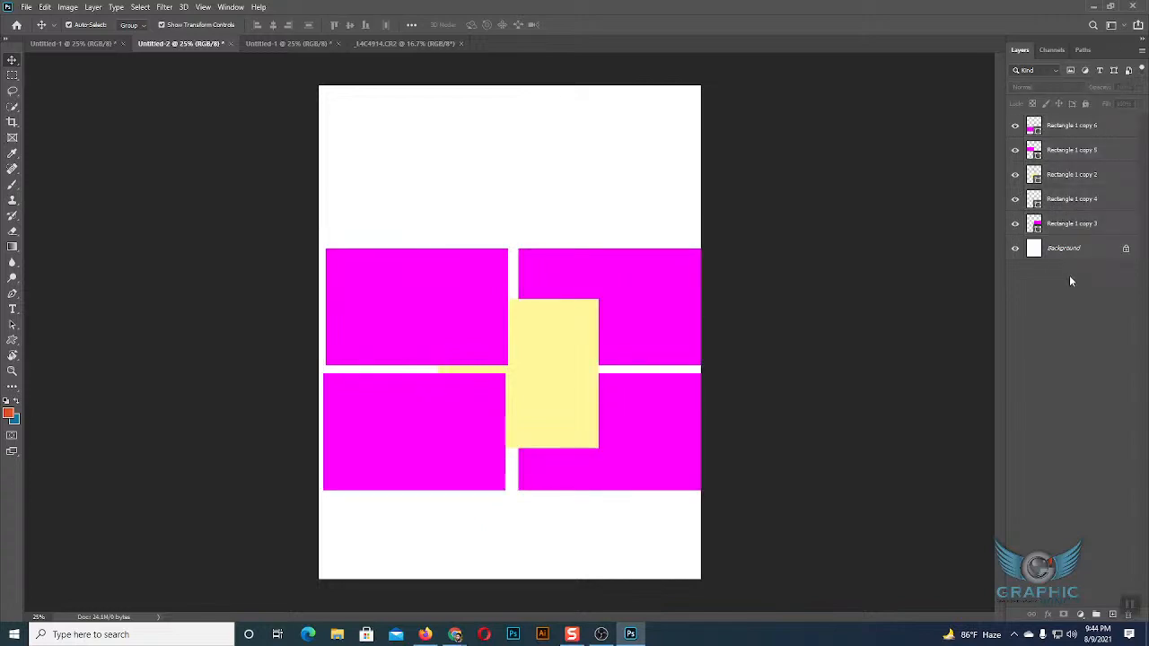
# Hide the Rectangle 1 copy 5 layer, toggle Rectangle 1 copy 2 off and on, and show copy 5 again.
pyautogui.click(1016, 152)
pyautogui.click(1016, 175)
pyautogui.click(1015, 175)
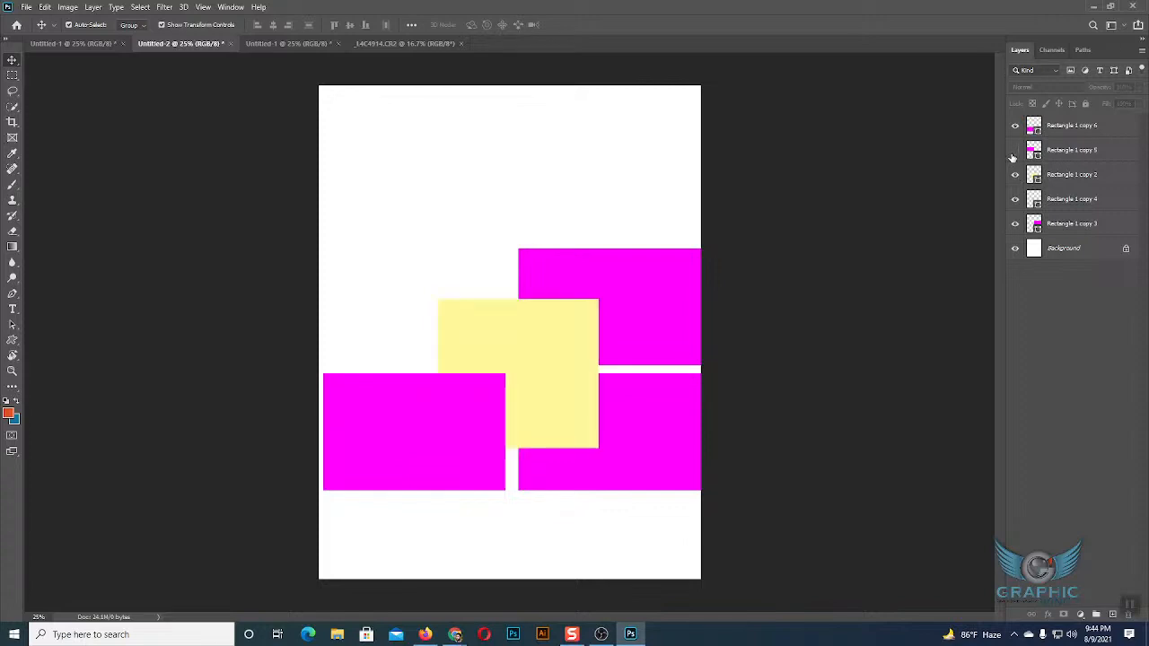
pyautogui.click(1015, 151)
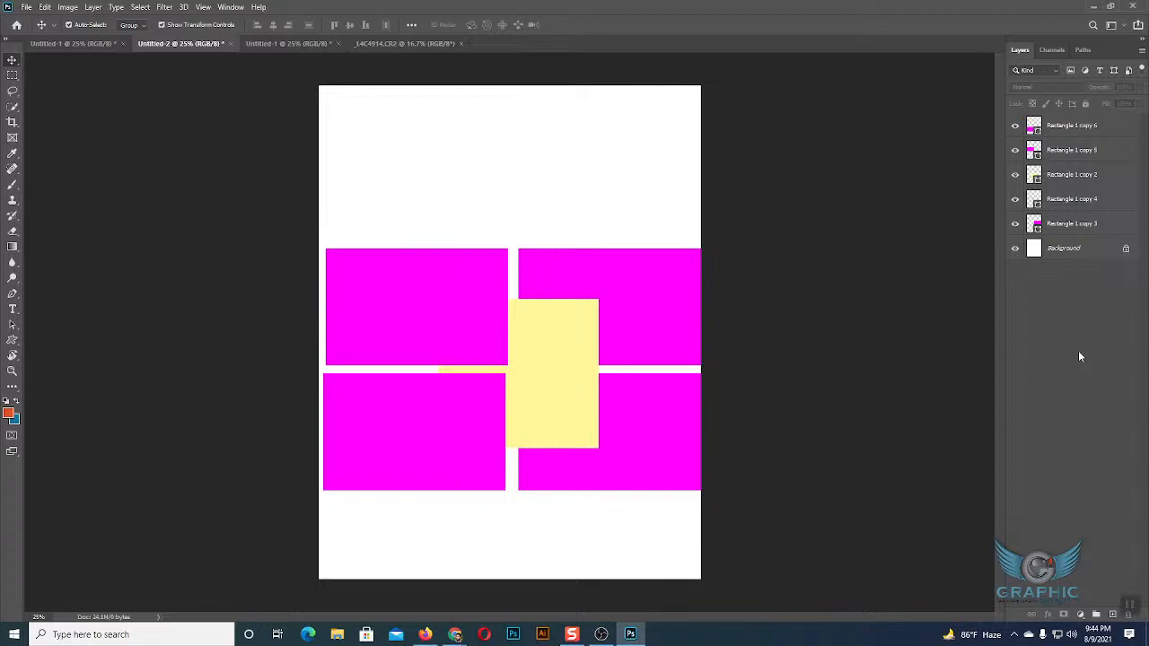
# Hide the upper-left magenta rectangle and the yellow rectangle, and show both again.
pyautogui.click(1015, 154)
pyautogui.click(1016, 176)
pyautogui.click(1016, 154)
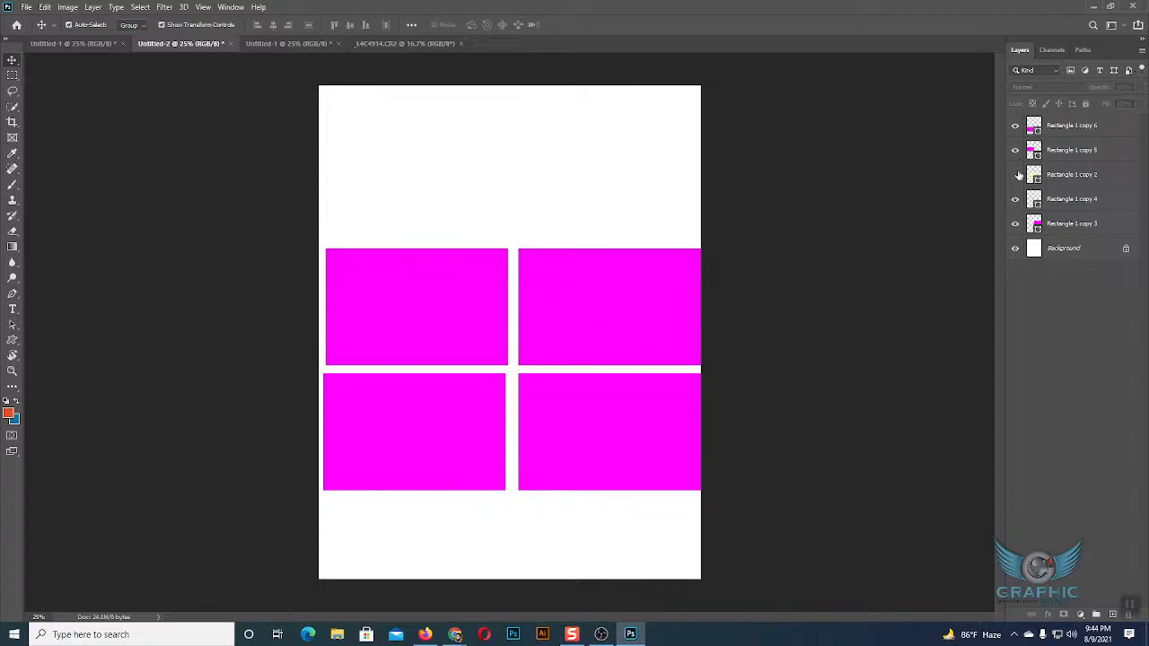
pyautogui.click(1015, 175)
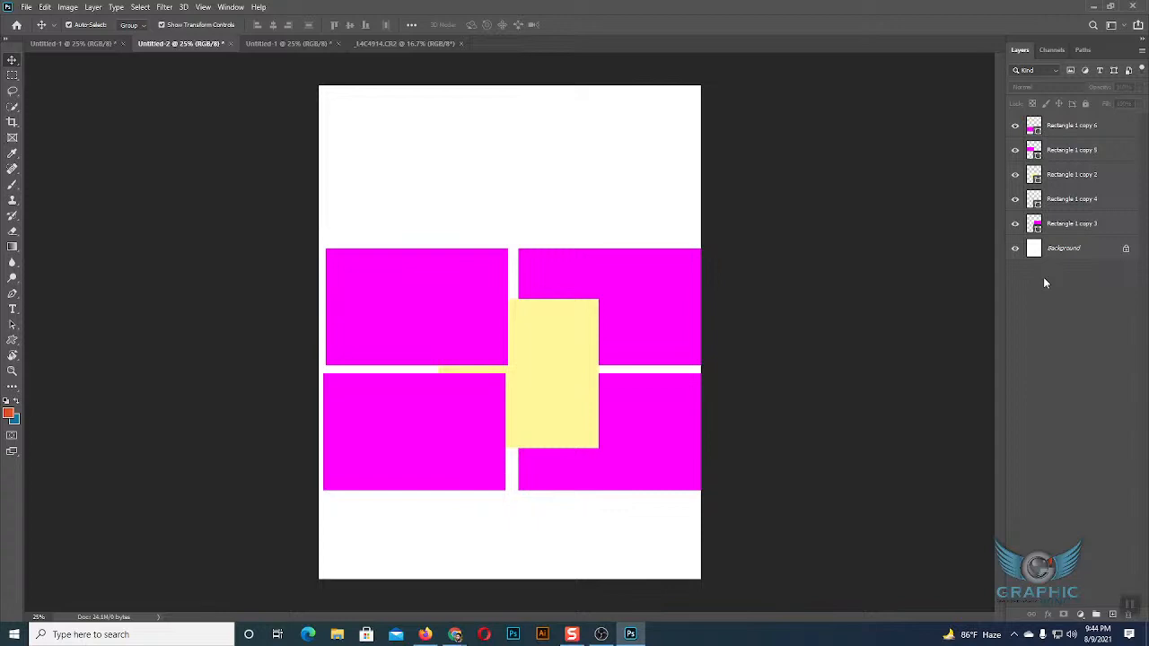
# Hide the Rectangle 1 copy 5 and Rectangle 1 copy 2 layers once more and restore both.
pyautogui.click(1015, 150)
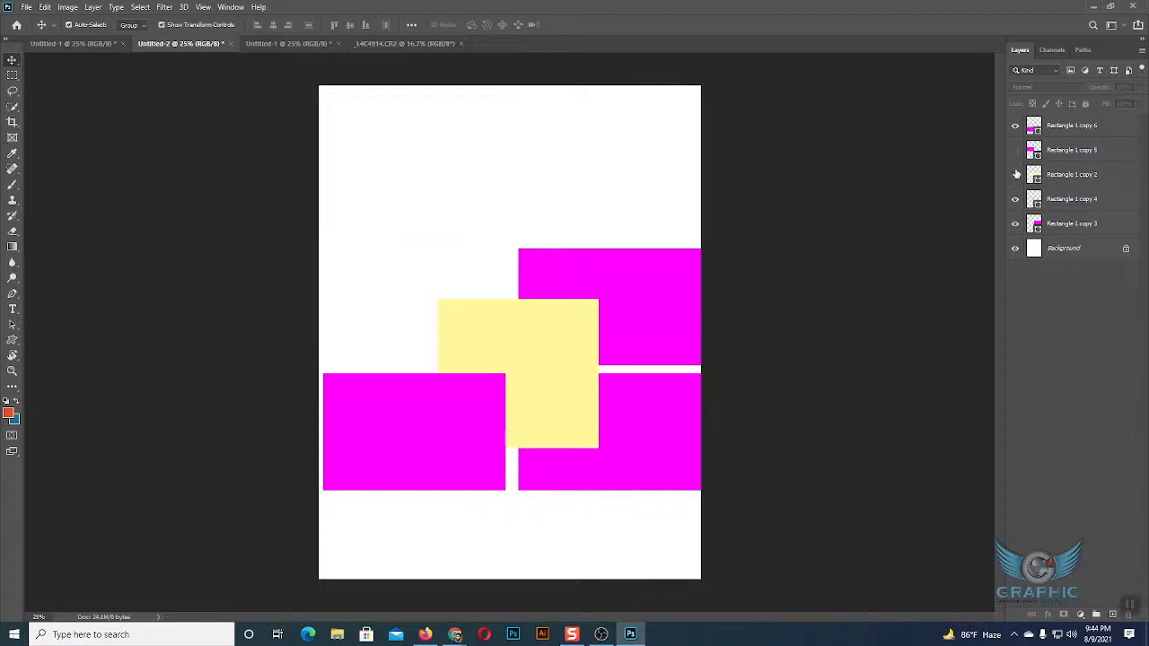
pyautogui.click(1015, 174)
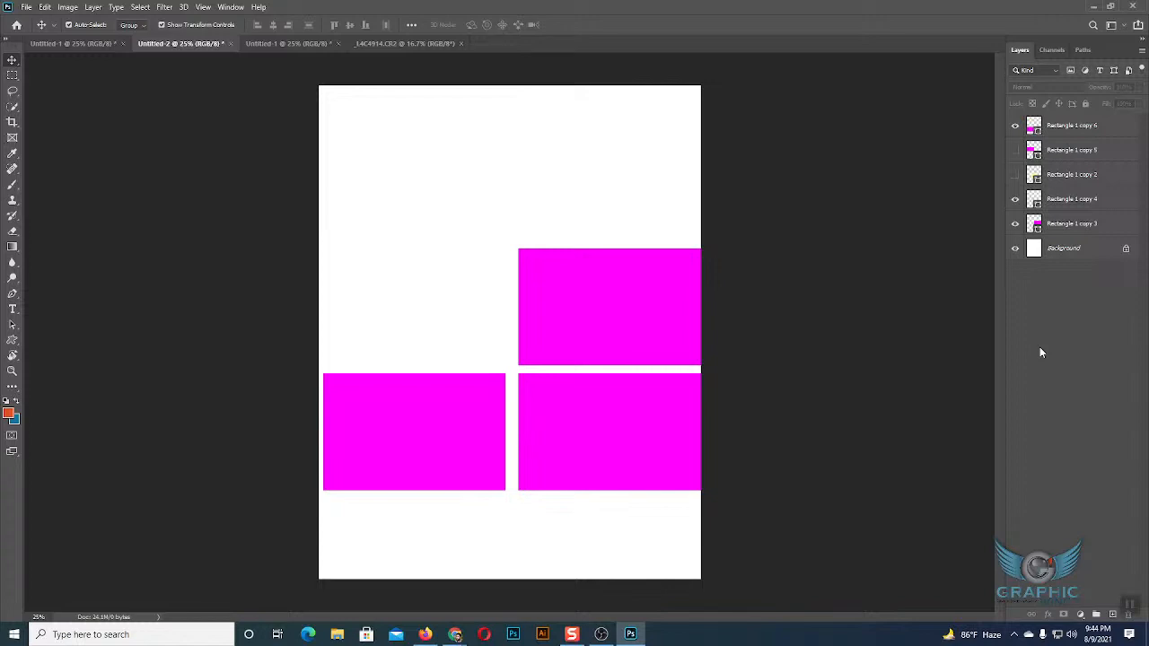
pyautogui.click(1015, 150)
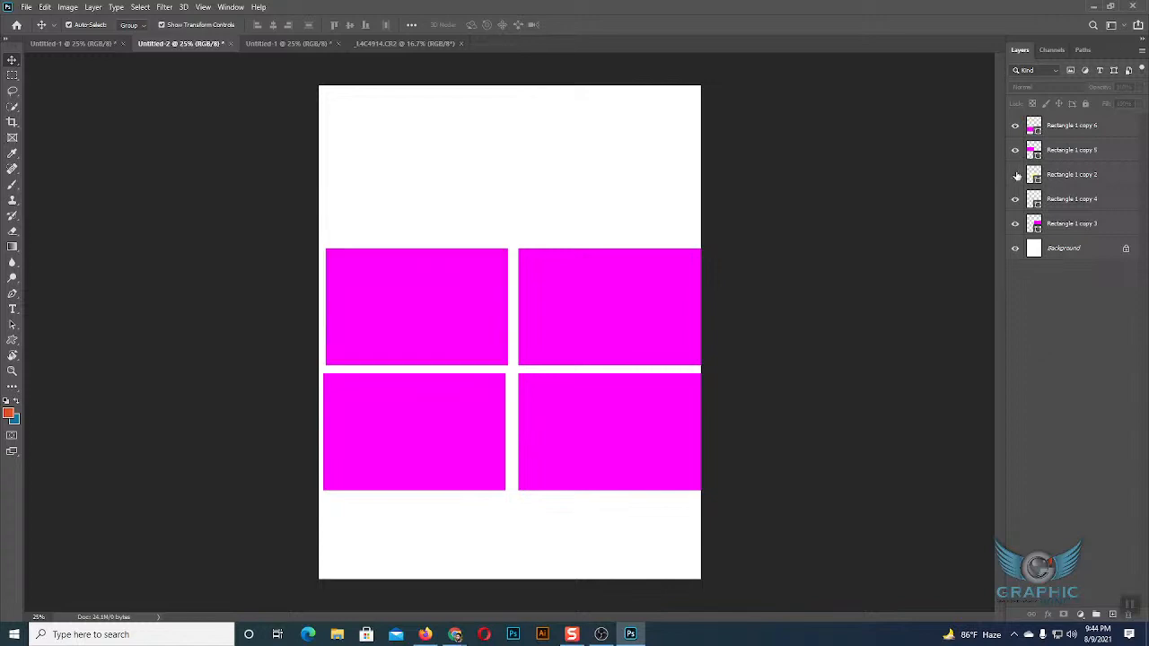
pyautogui.click(1016, 174)
# Select and deselect the Background layer, and delete the yellow rectangle from between the magenta blocks.
pyautogui.click(1034, 251)
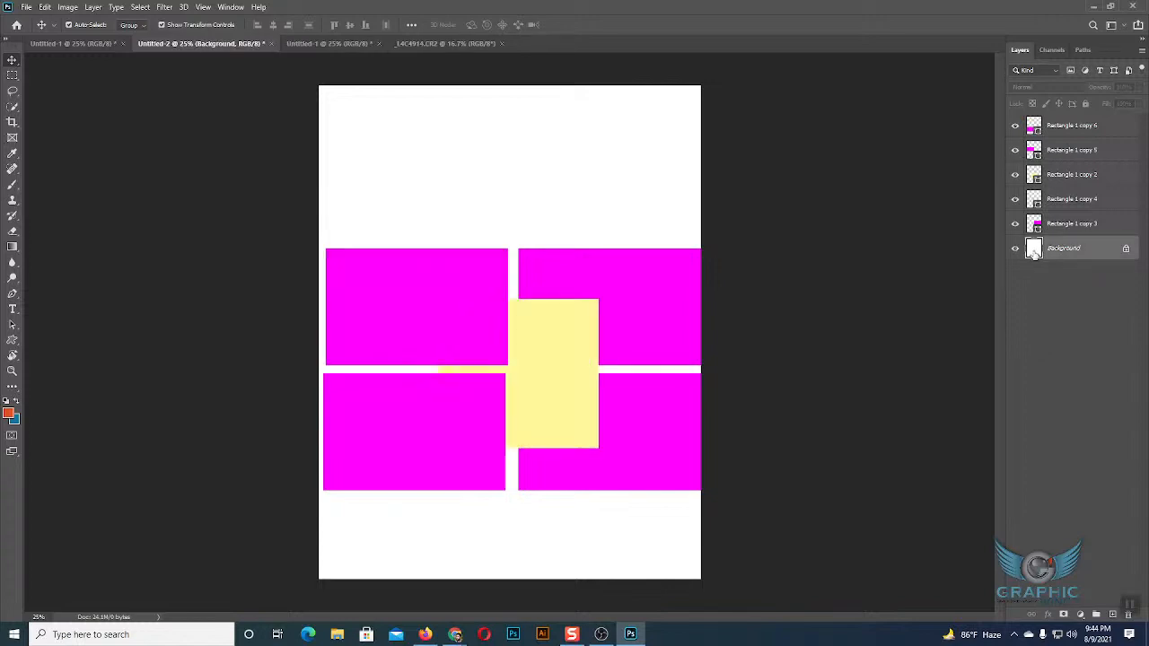
pyautogui.click(1063, 310)
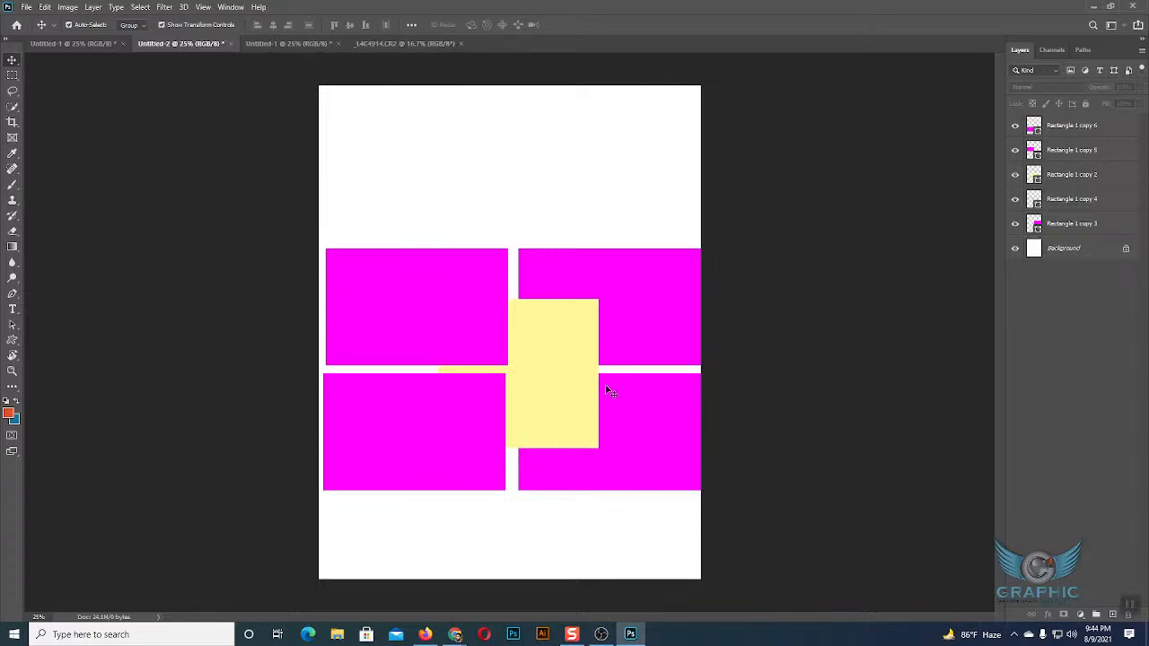
pyautogui.click(548, 390)
pyautogui.press('Delete')
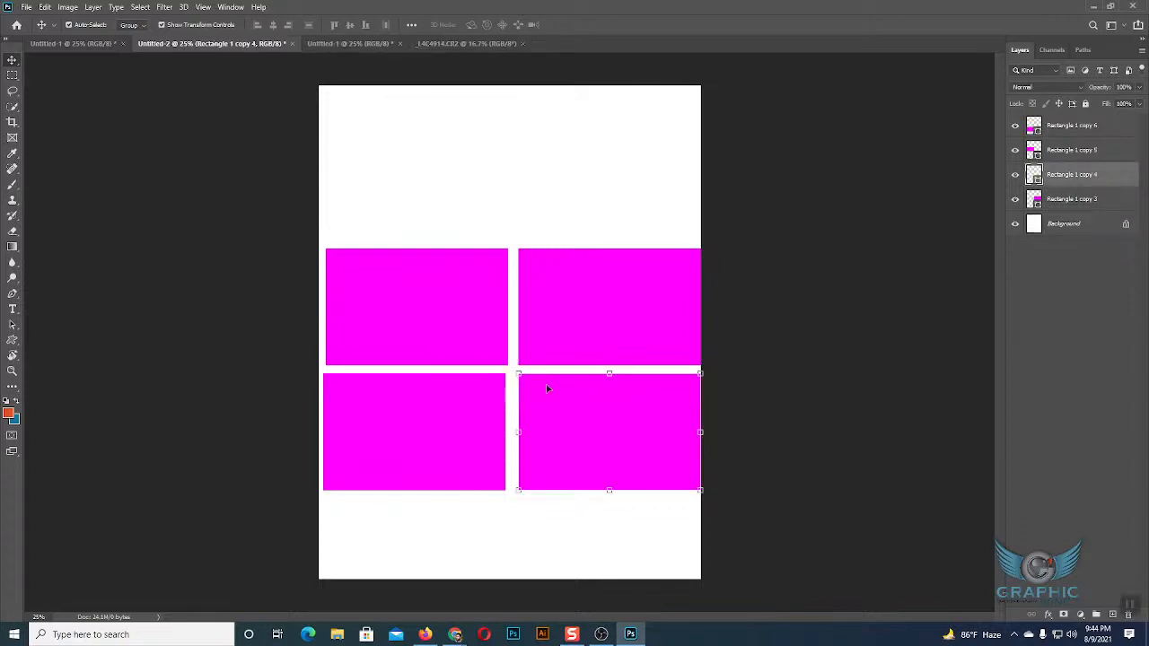
# Enlarge the upper-left magenta rectangle to about 130% of its size.
pyautogui.click(427, 321)
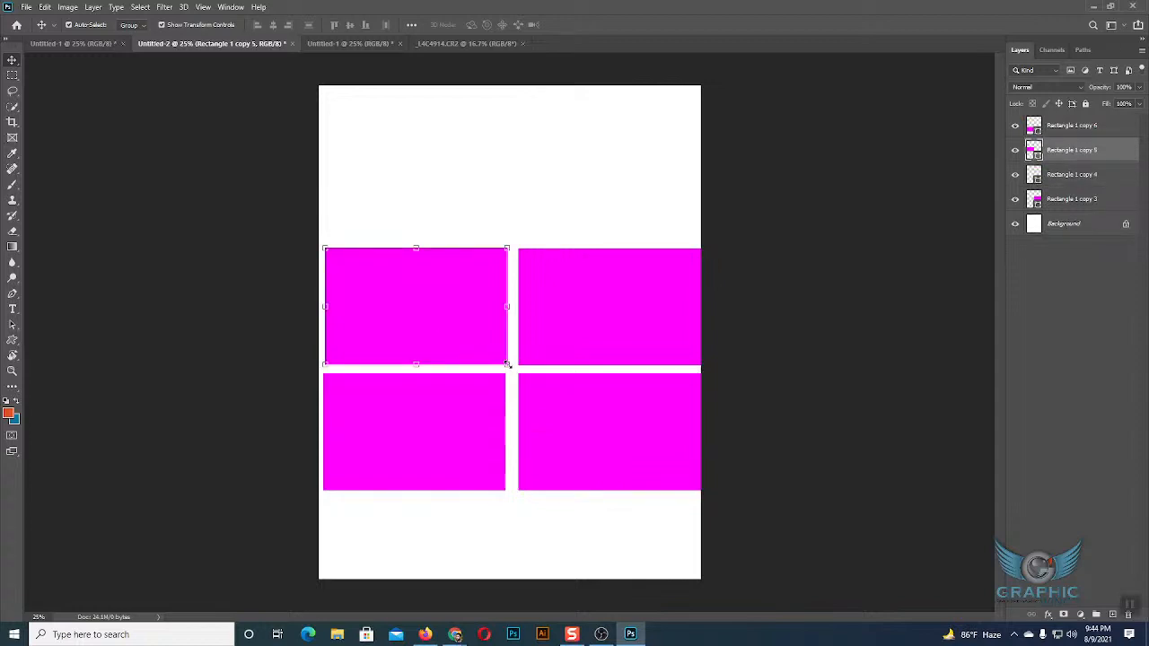
pyautogui.moveTo(507, 365); pyautogui.dragTo(546, 488)
pyautogui.moveTo(593, 333); pyautogui.dragTo(521, 353)
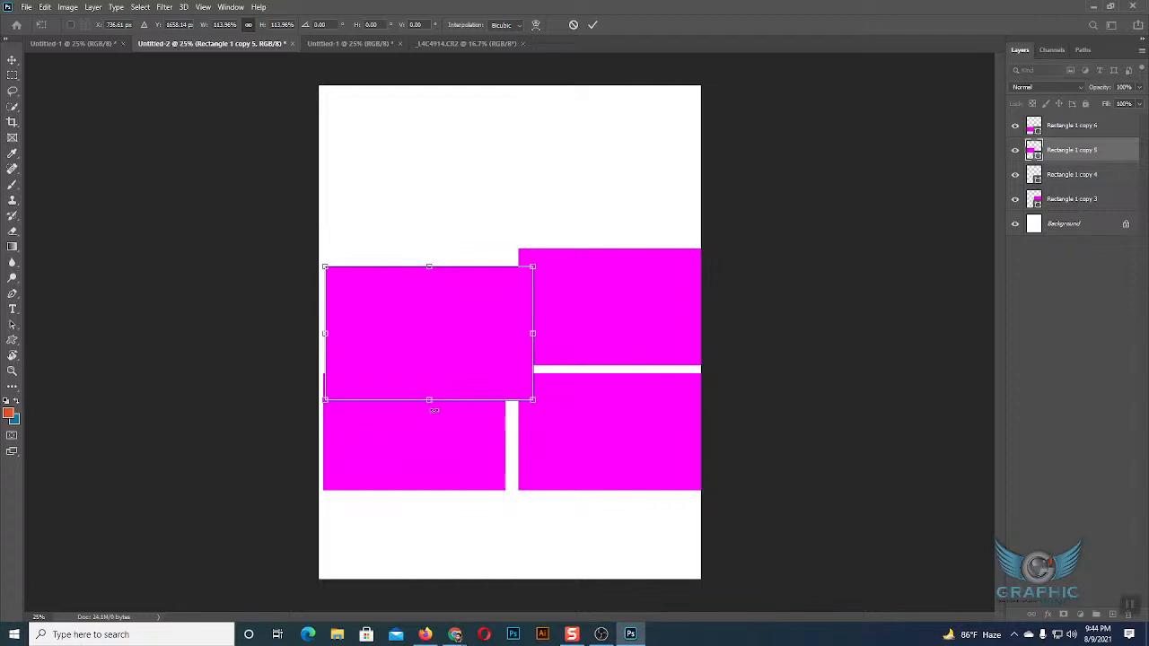
pyautogui.moveTo(431, 404)
pyautogui.mouseDown()
pyautogui.moveTo(435, 449)
pyautogui.moveTo(435, 418)
pyautogui.mouseUp()
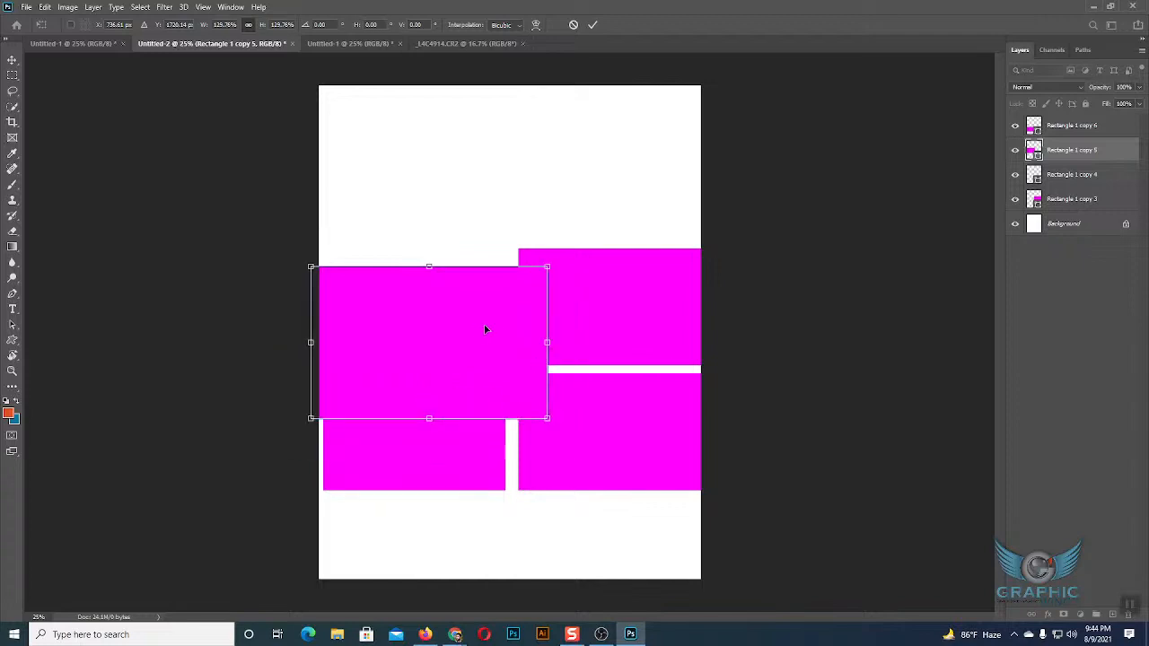
pyautogui.press('Return')
# Delete all four magenta rectangle layers, leaving only the Background layer.
pyautogui.press('Delete')
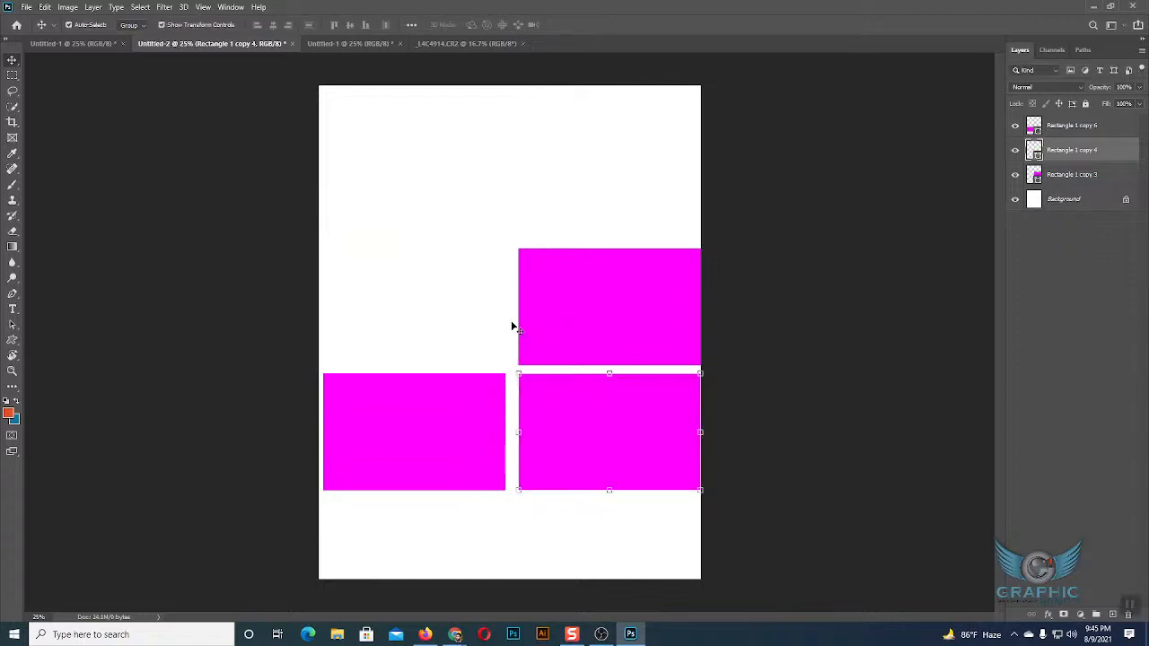
pyautogui.click(579, 349)
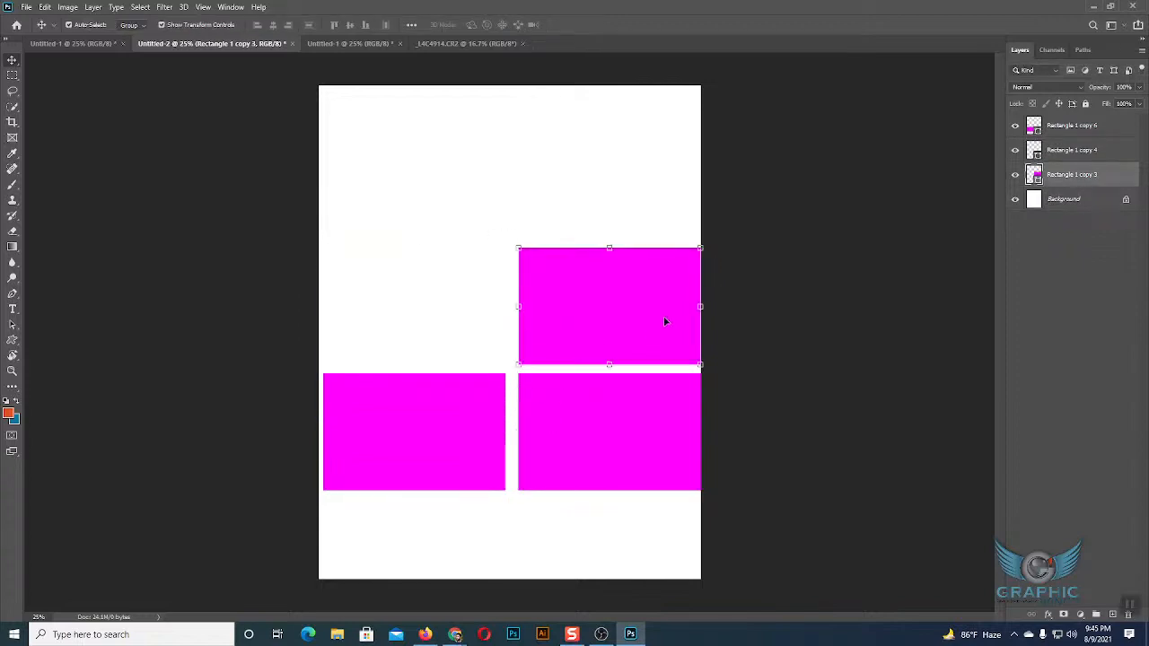
pyautogui.press('Delete')
pyautogui.click(1051, 133)
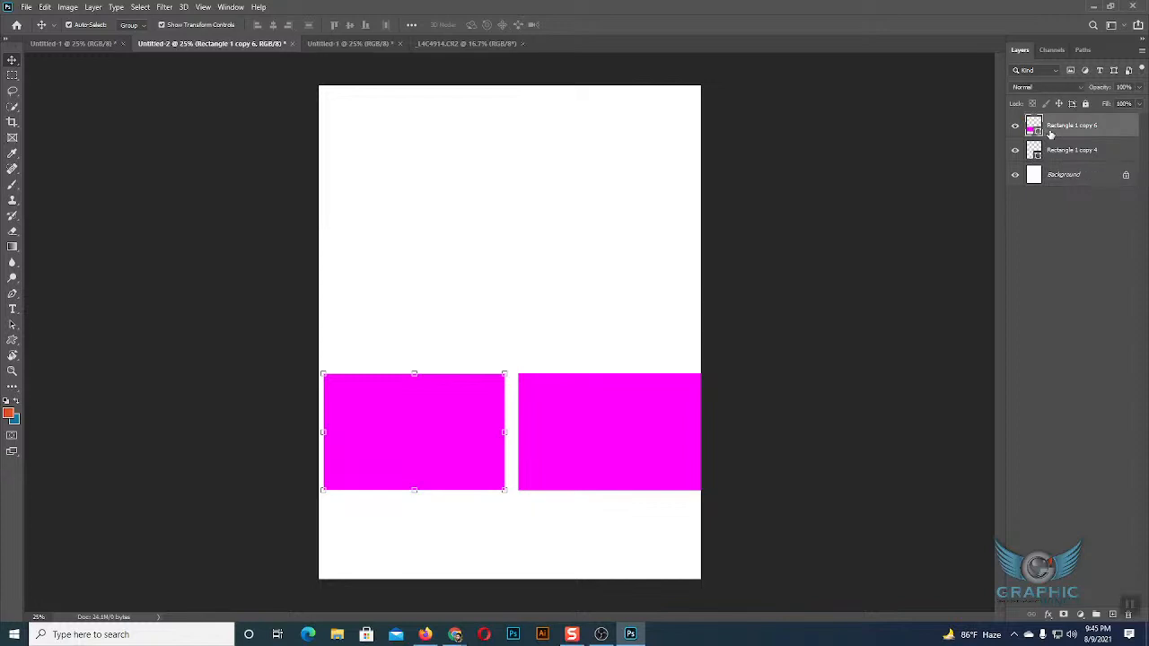
pyautogui.press('Delete')
pyautogui.press('Delete')
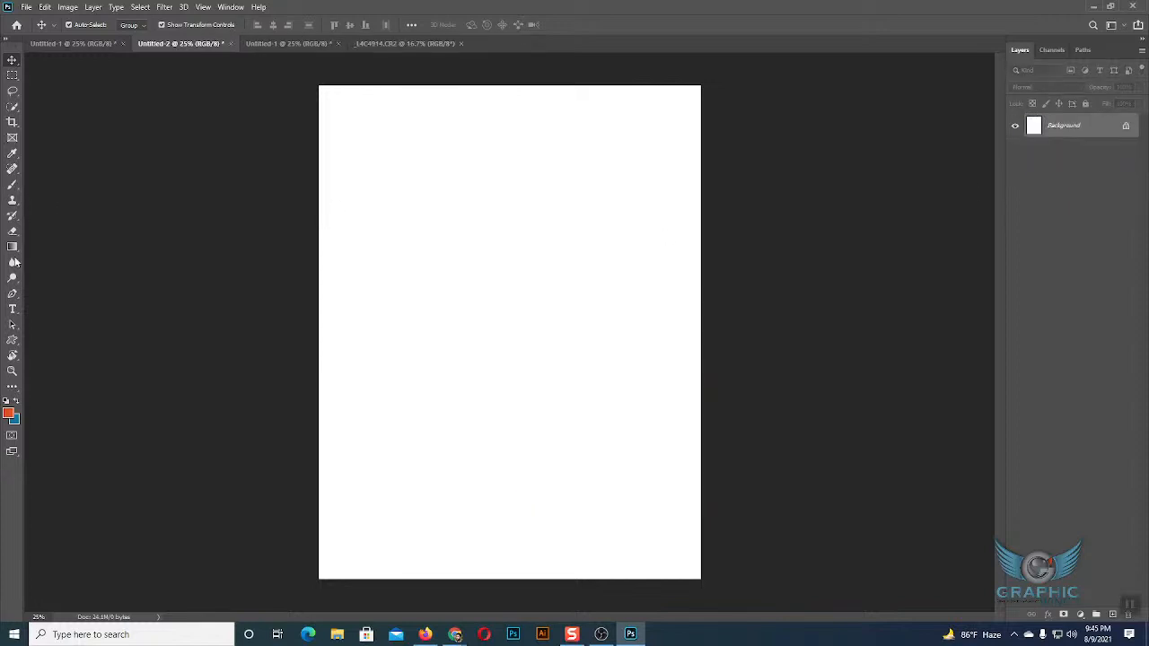
# Draw a rectangle about 980 by 1290 px in the page's upper-left area and fill it with magenta.
pyautogui.moveTo(14, 339); pyautogui.dragTo(107, 341)
pyautogui.moveTo(390, 142); pyautogui.dragTo(536, 333)
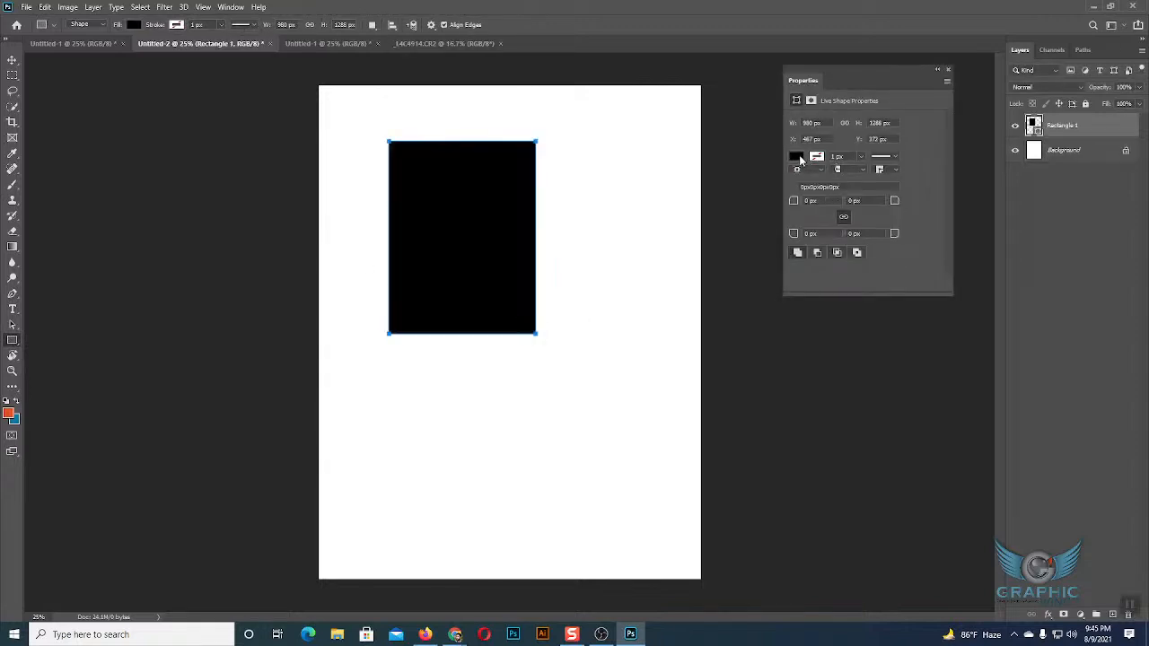
pyautogui.click(797, 157)
pyautogui.click(811, 220)
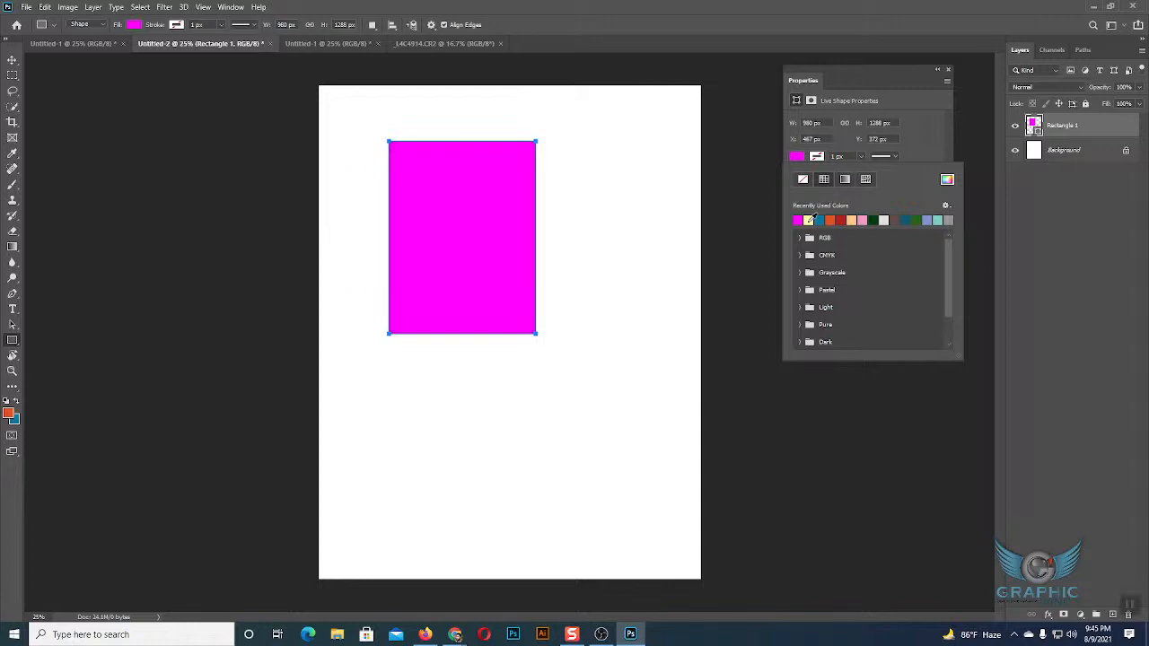
# Draw a rectangle about 1090 by 1440 px overlapping the magenta one's lower-right corner and fill it with pale yellow.
pyautogui.click(503, 212)
pyautogui.moveTo(503, 213); pyautogui.dragTo(666, 428)
pyautogui.click(796, 156)
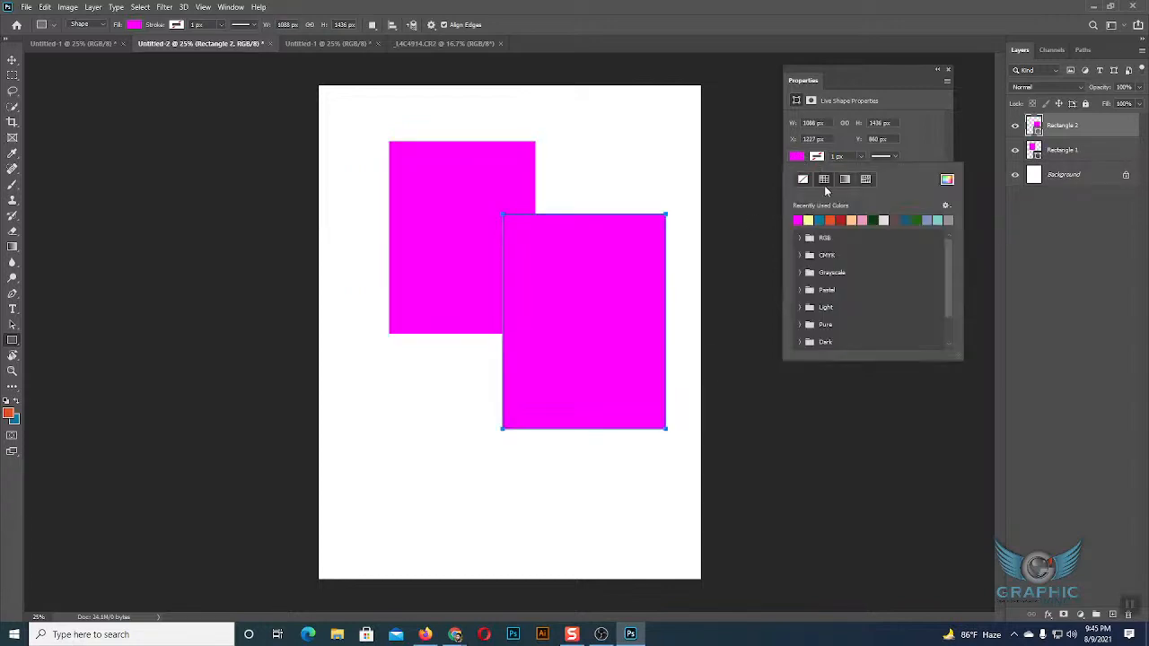
pyautogui.click(798, 220)
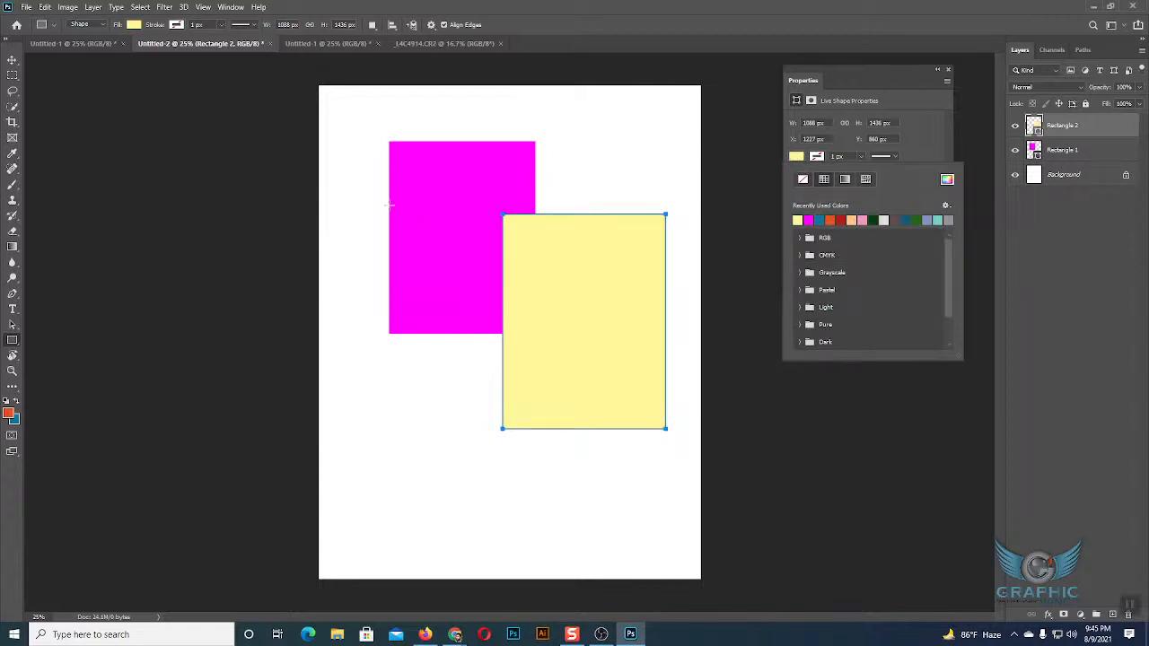
# Draw a rectangle about 990 by 1600 px over the magenta one, near the page's left side, and fill it with dark green.
pyautogui.click(381, 172)
pyautogui.moveTo(371, 166); pyautogui.dragTo(520, 406)
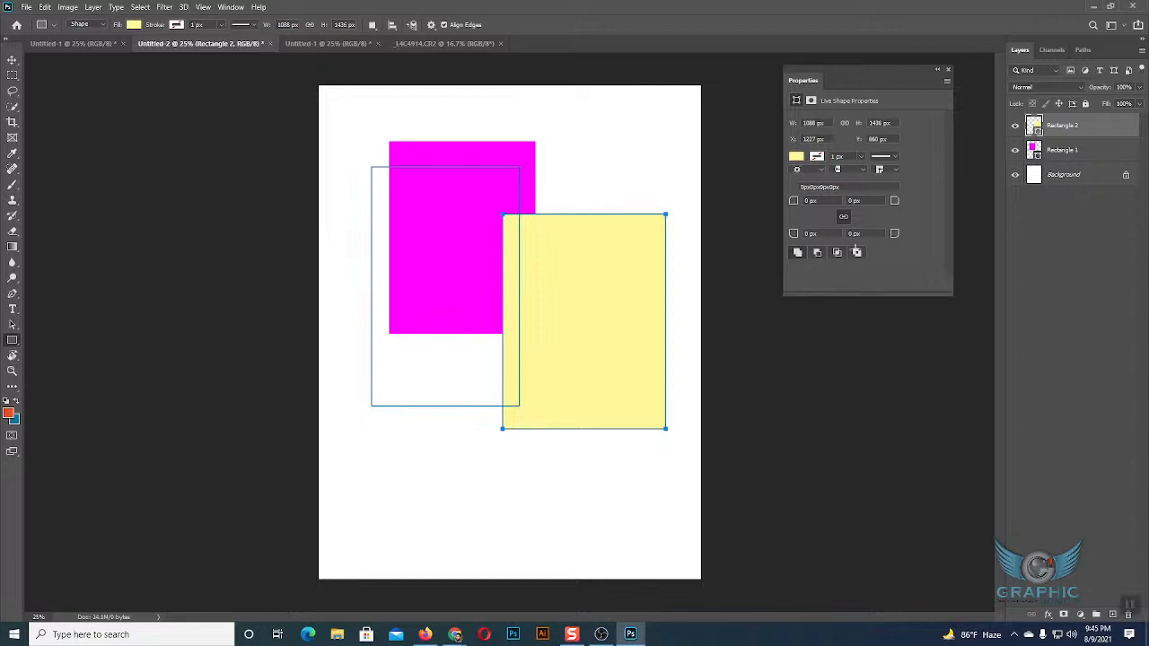
pyautogui.click(796, 157)
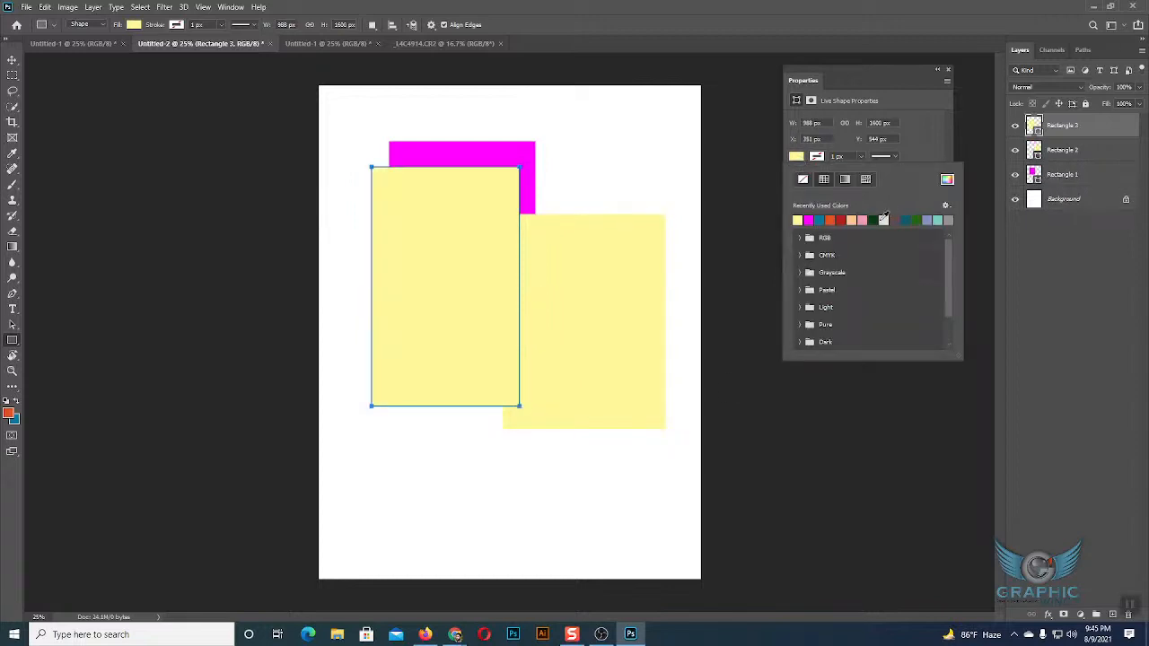
pyautogui.click(877, 216)
# Draw a rectangle about 1290 by 1570 px overlapping the green and yellow ones, fill it with dark red, and deselect it.
pyautogui.moveTo(420, 300); pyautogui.dragTo(613, 534)
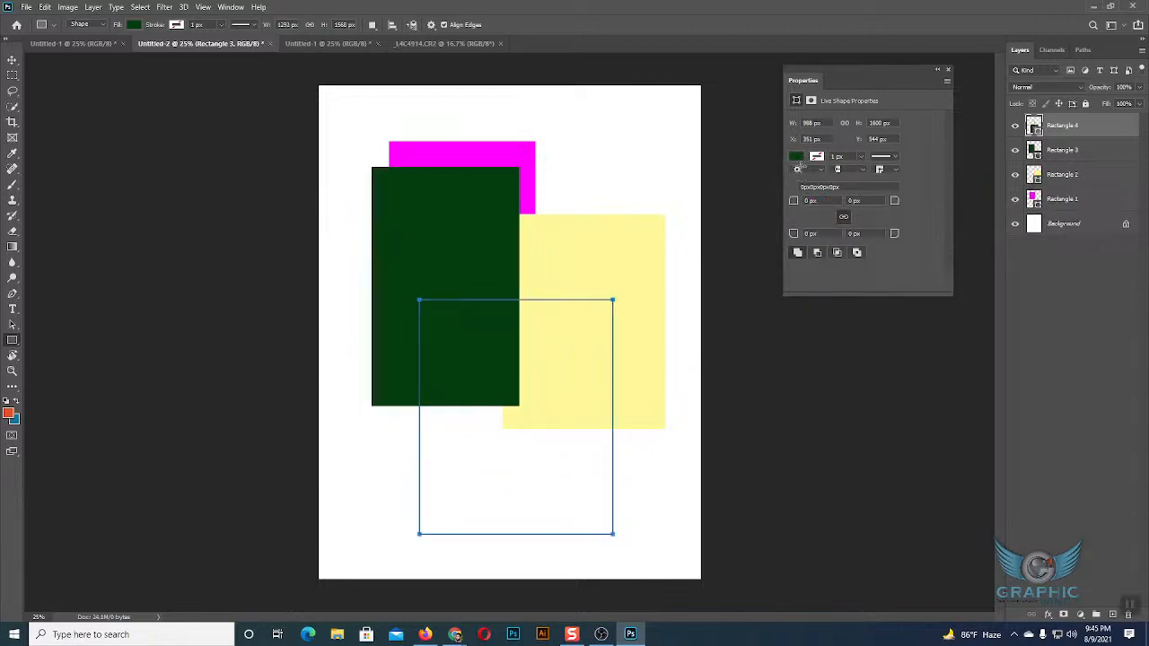
pyautogui.click(797, 158)
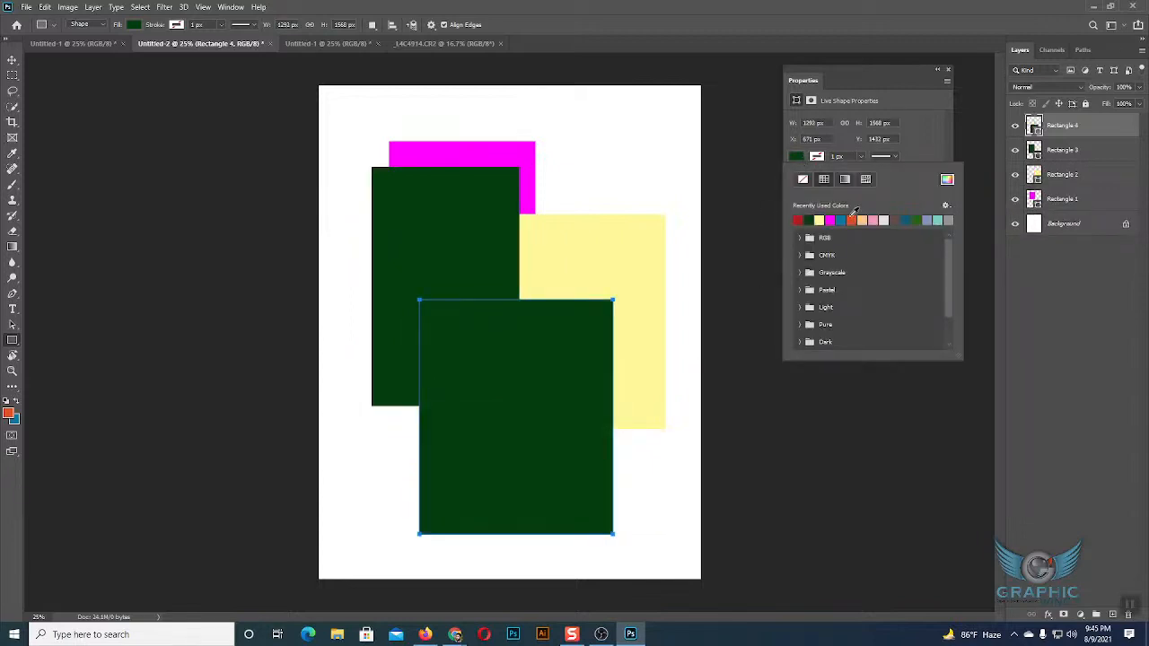
pyautogui.click(851, 220)
pyautogui.press('v')
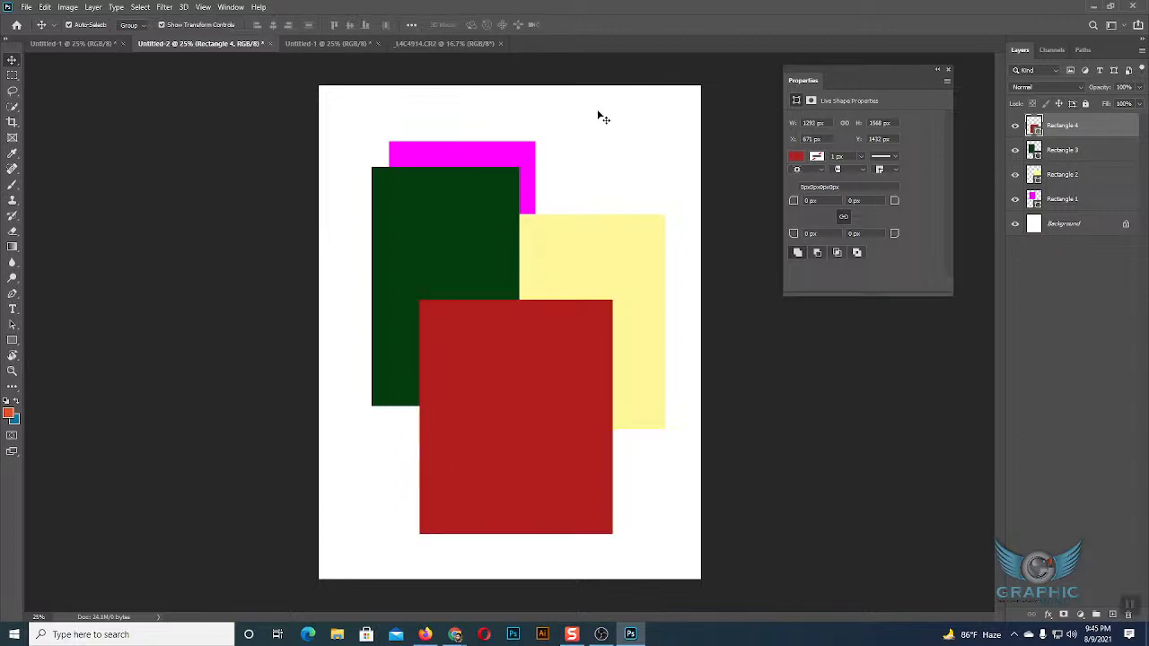
pyautogui.click(601, 113)
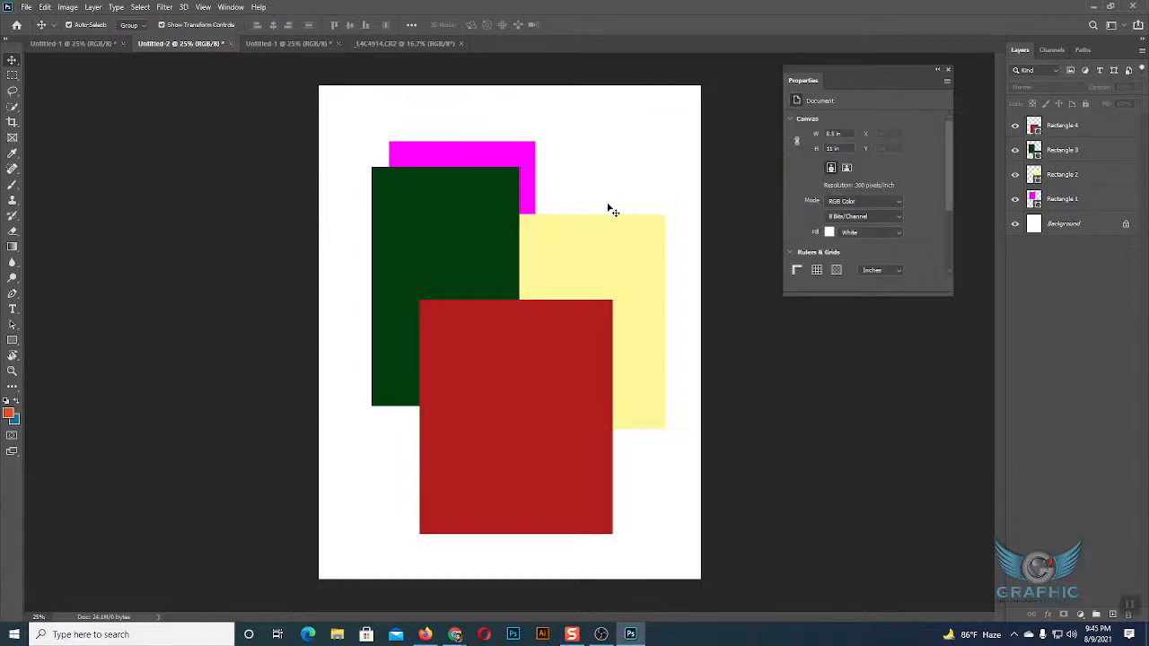
# Shift the magenta rectangle slightly right twice, and move the red rectangle slightly up and right.
pyautogui.moveTo(530, 173); pyautogui.dragTo(554, 173)
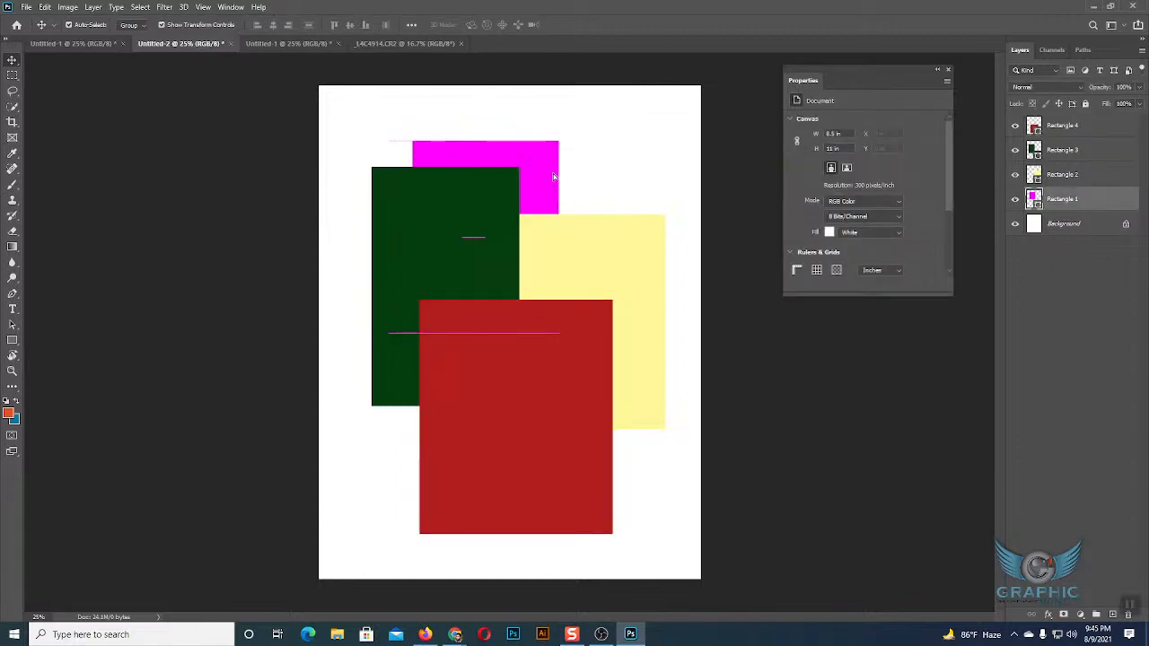
pyautogui.click(651, 164)
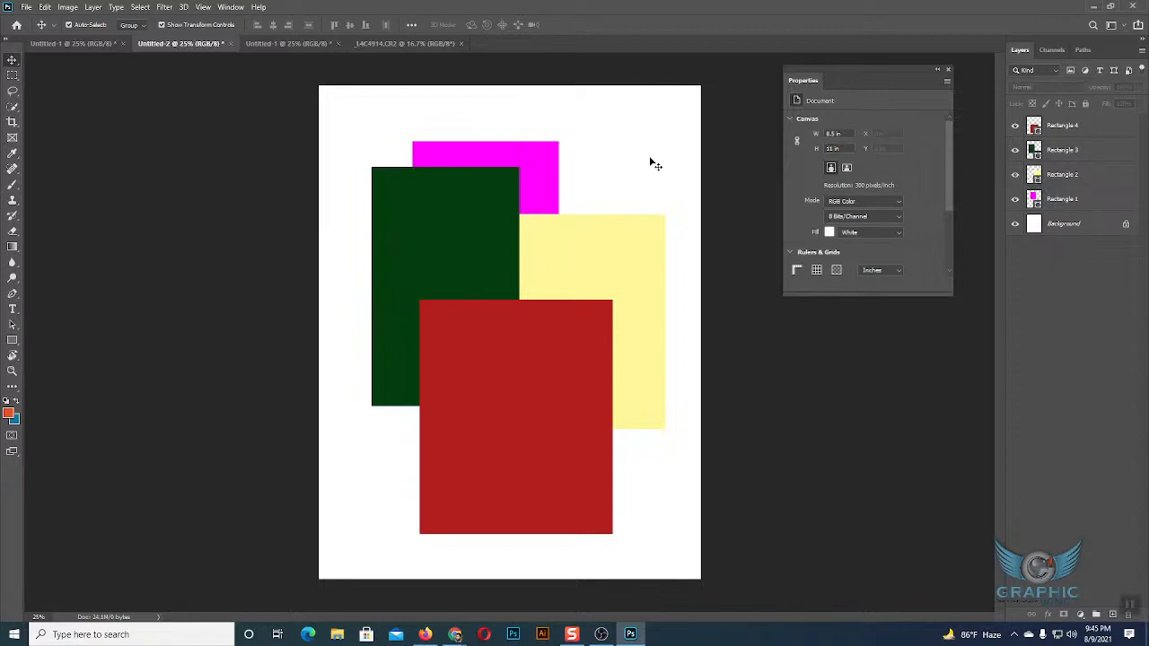
pyautogui.moveTo(556, 371); pyautogui.dragTo(575, 350)
pyautogui.click(630, 195)
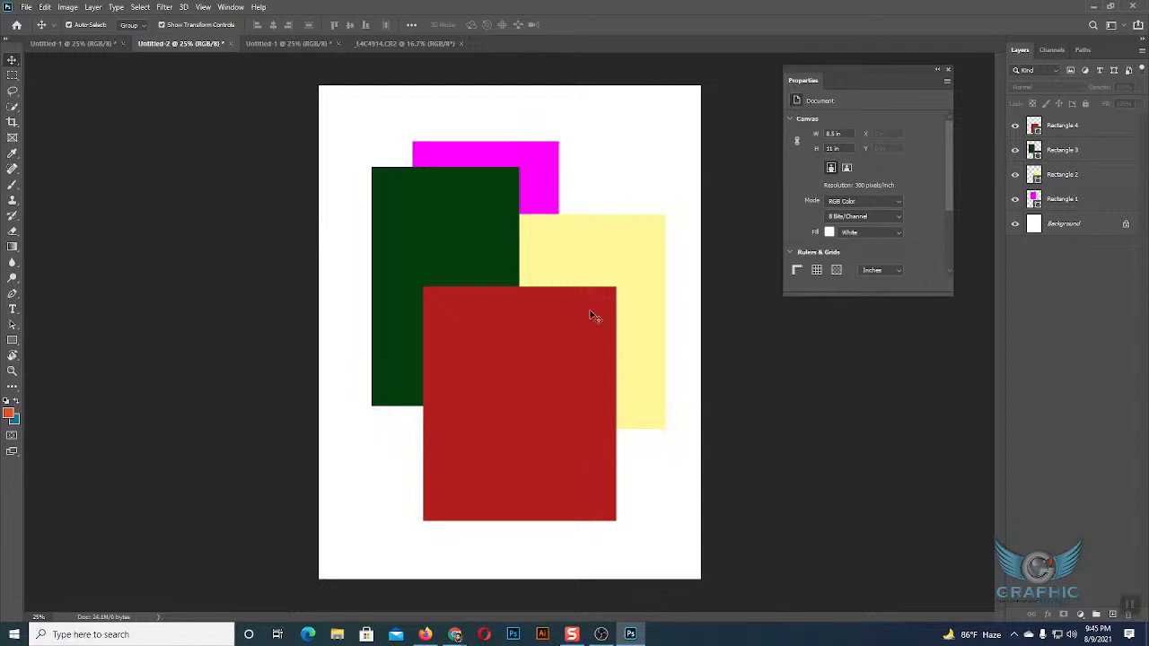
pyautogui.click(593, 315)
pyautogui.click(621, 189)
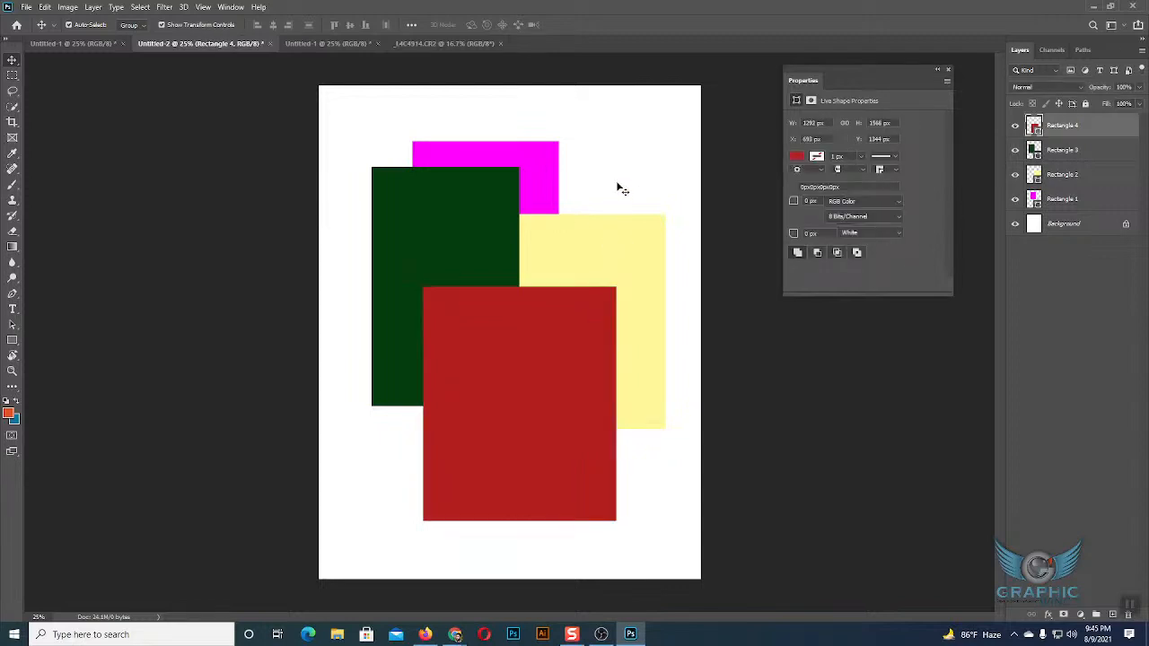
pyautogui.click(545, 182)
pyautogui.moveTo(544, 183); pyautogui.dragTo(564, 185)
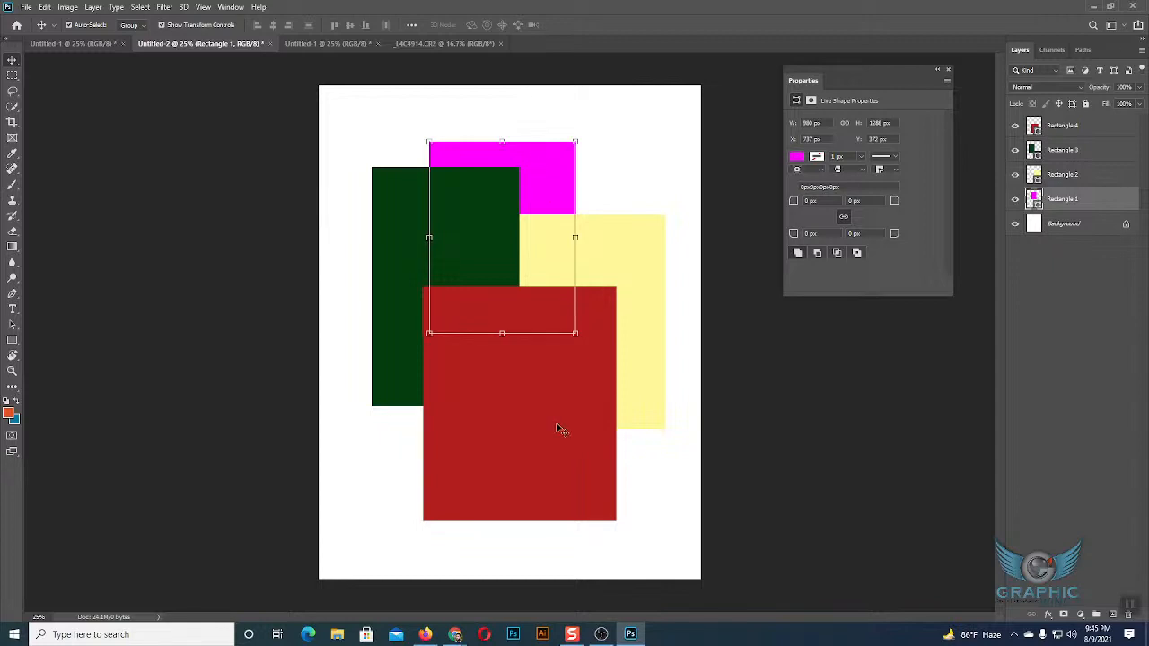
# Select the red, green and yellow rectangles in turn on the canvas, and clear the selection.
pyautogui.click(584, 364)
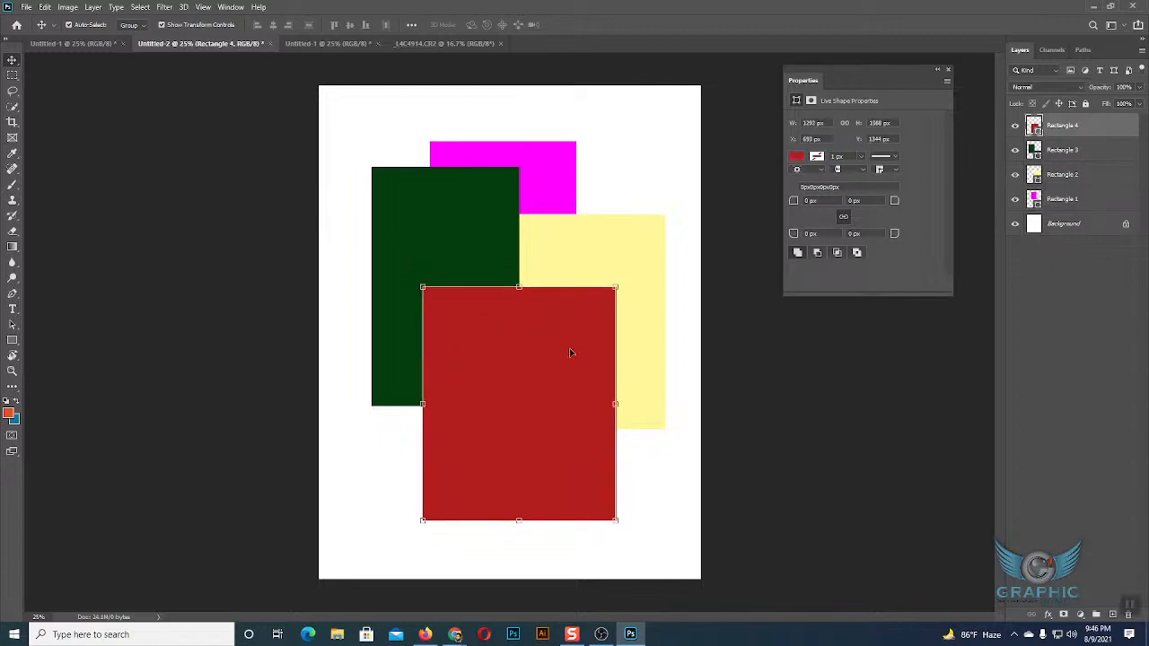
pyautogui.click(481, 212)
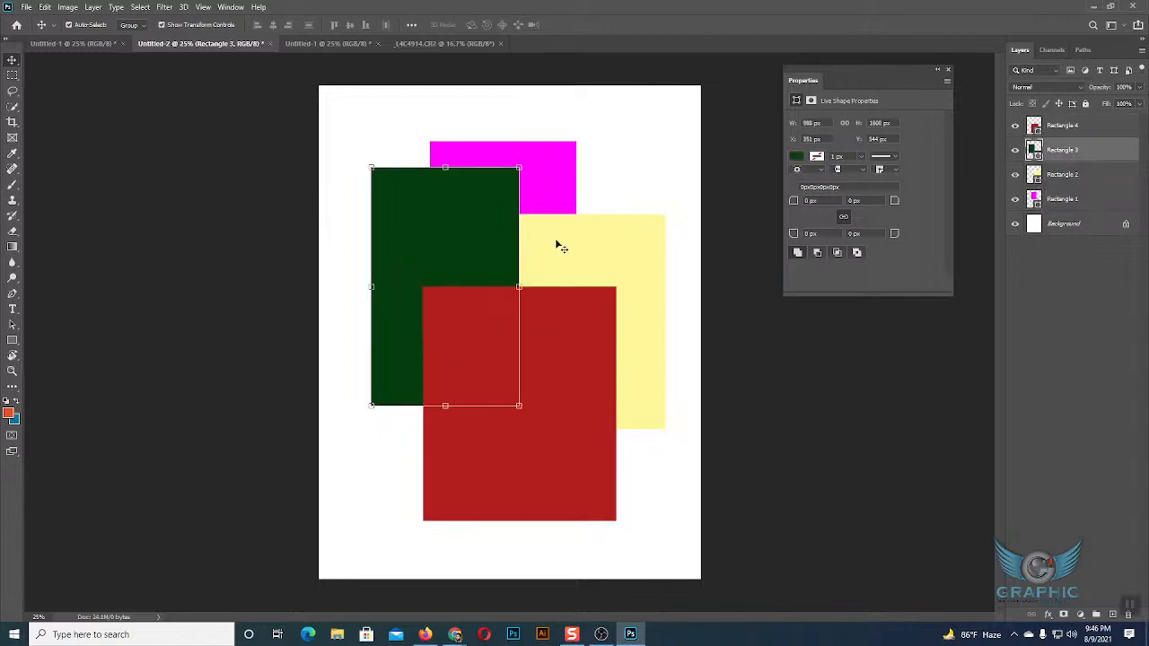
pyautogui.click(589, 315)
pyautogui.click(637, 226)
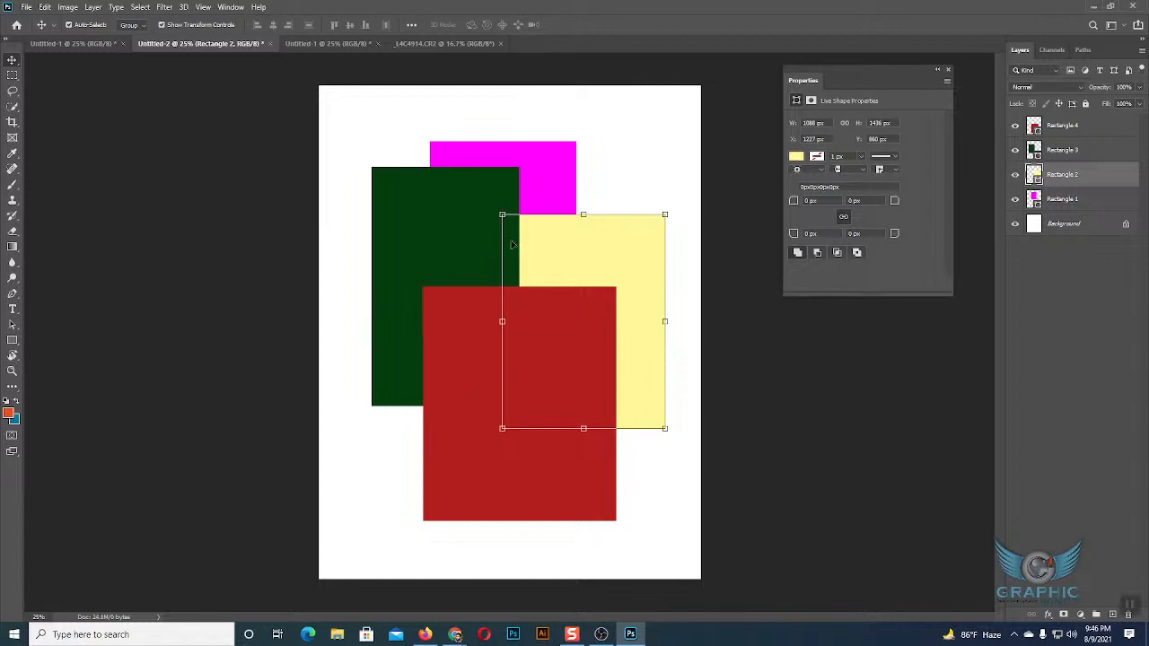
pyautogui.click(649, 153)
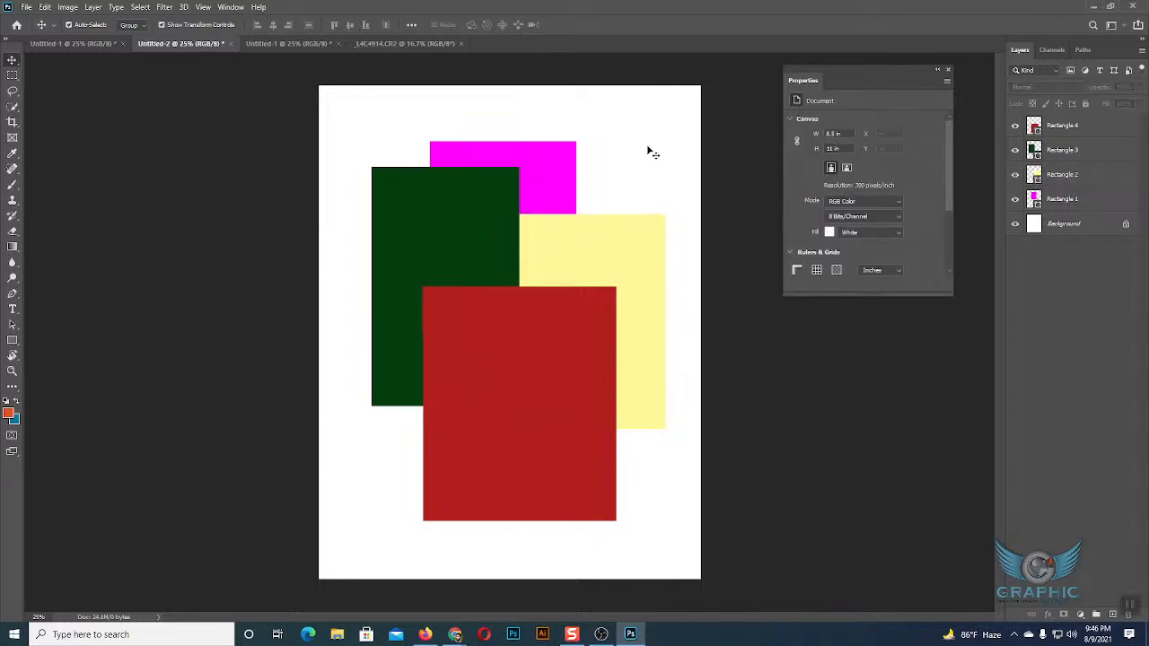
# Select and deselect the yellow rectangle three times on the canvas.
pyautogui.click(645, 225)
pyautogui.click(639, 159)
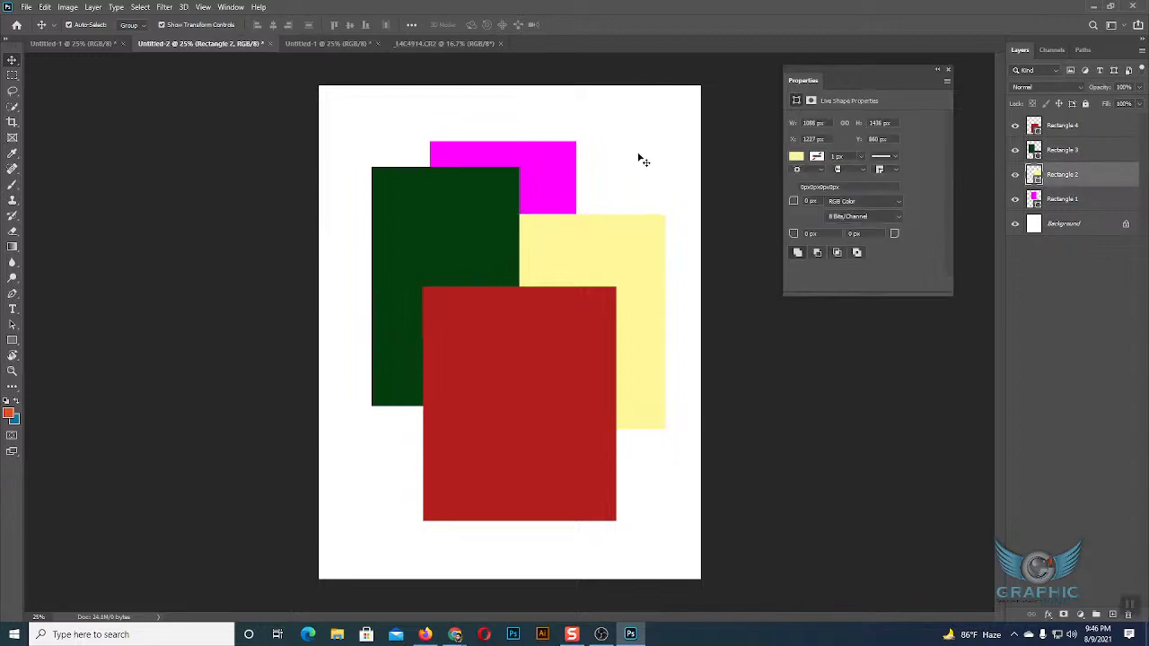
pyautogui.click(629, 225)
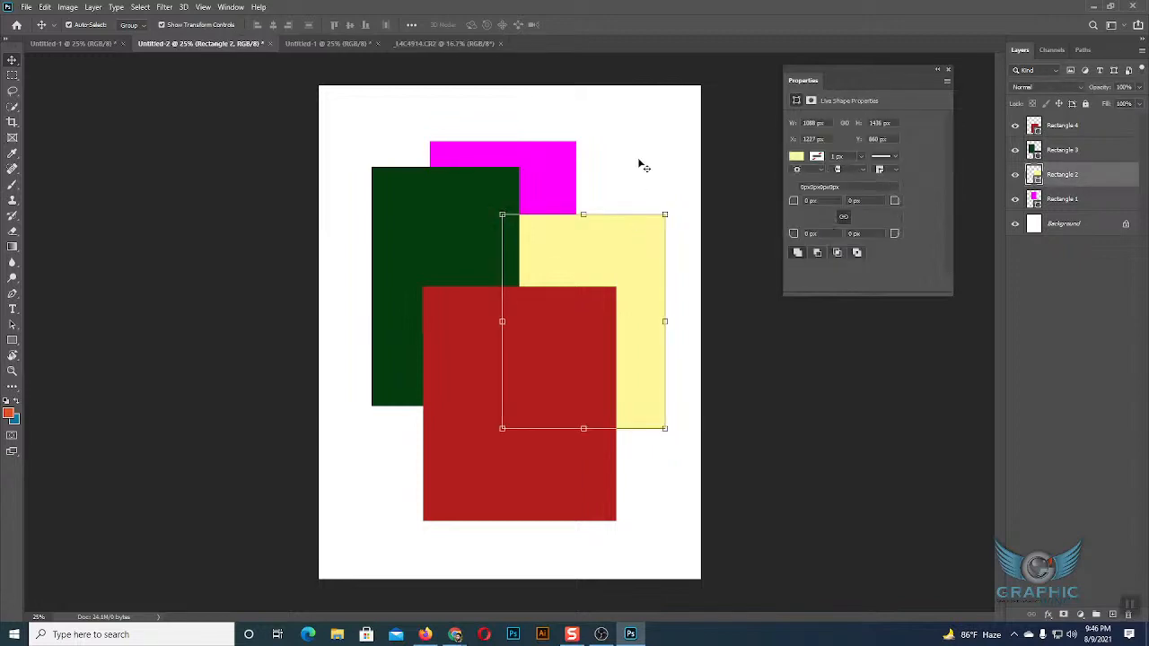
pyautogui.click(640, 160)
pyautogui.click(621, 241)
pyautogui.click(648, 167)
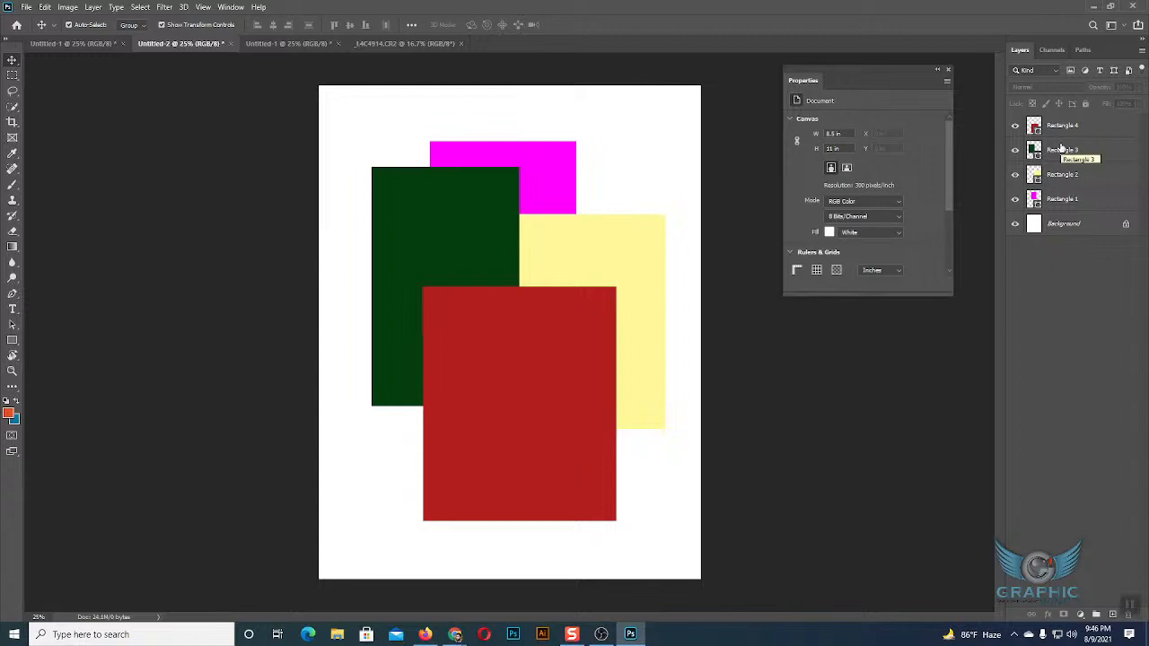
# Select the red rectangle, the Rectangle 3 layer and the magenta rectangle one after another.
pyautogui.click(549, 326)
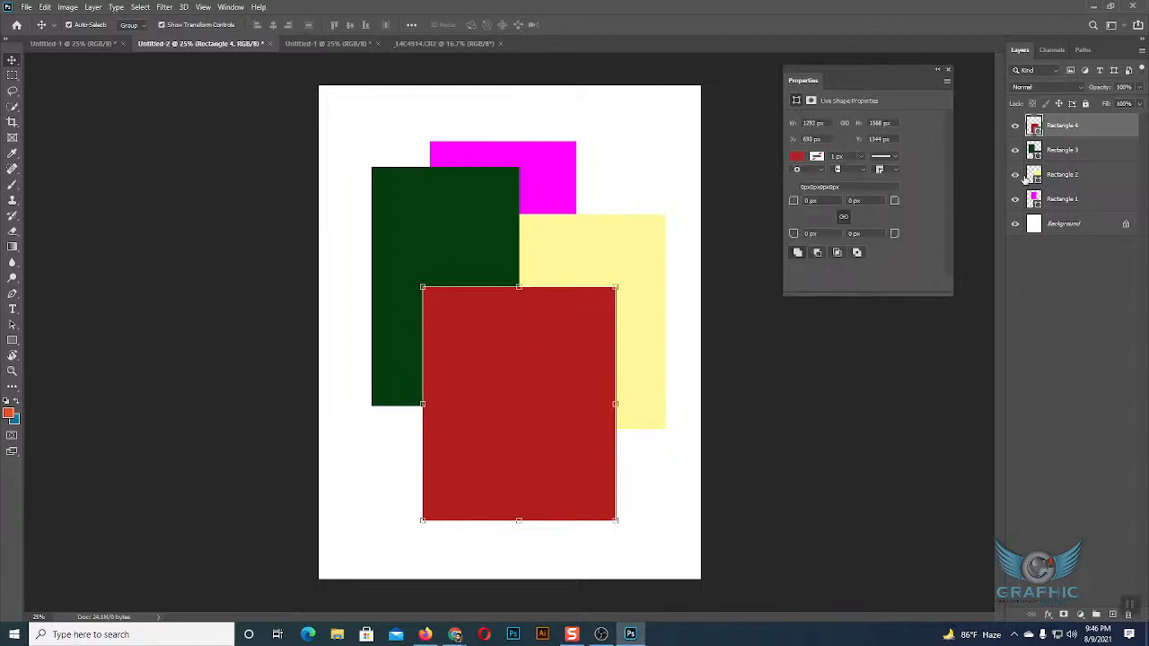
pyautogui.click(1056, 154)
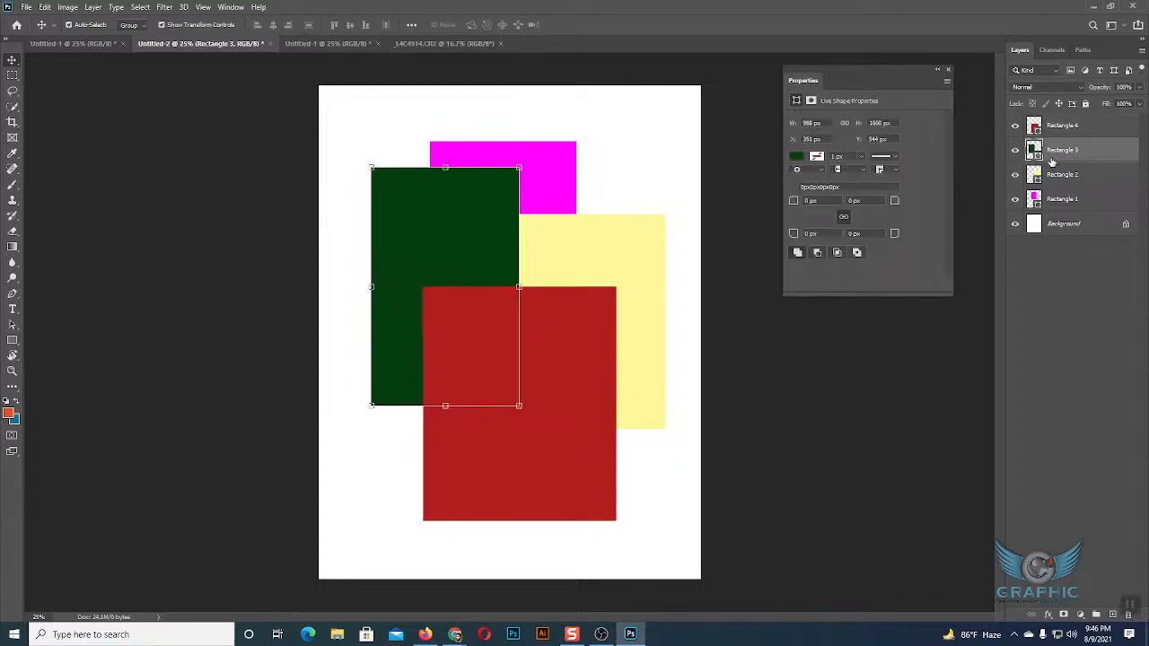
pyautogui.click(545, 190)
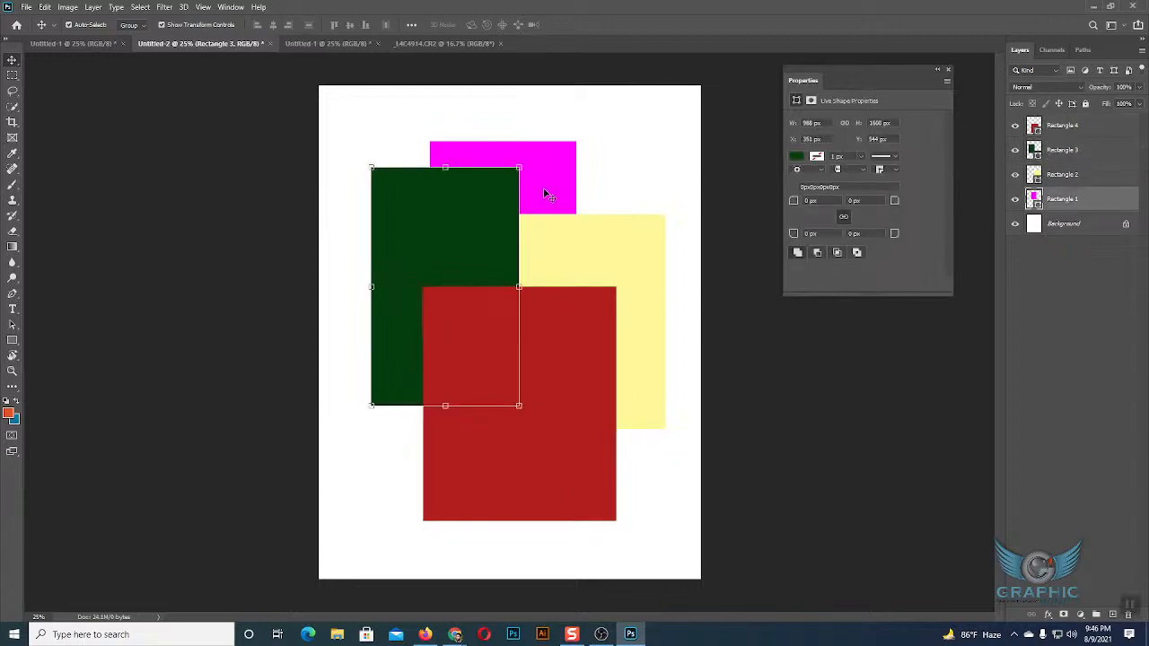
# Select the red rectangle and move its Rectangle 4 layer below Rectangle 3 in the layer stack.
pyautogui.click(561, 387)
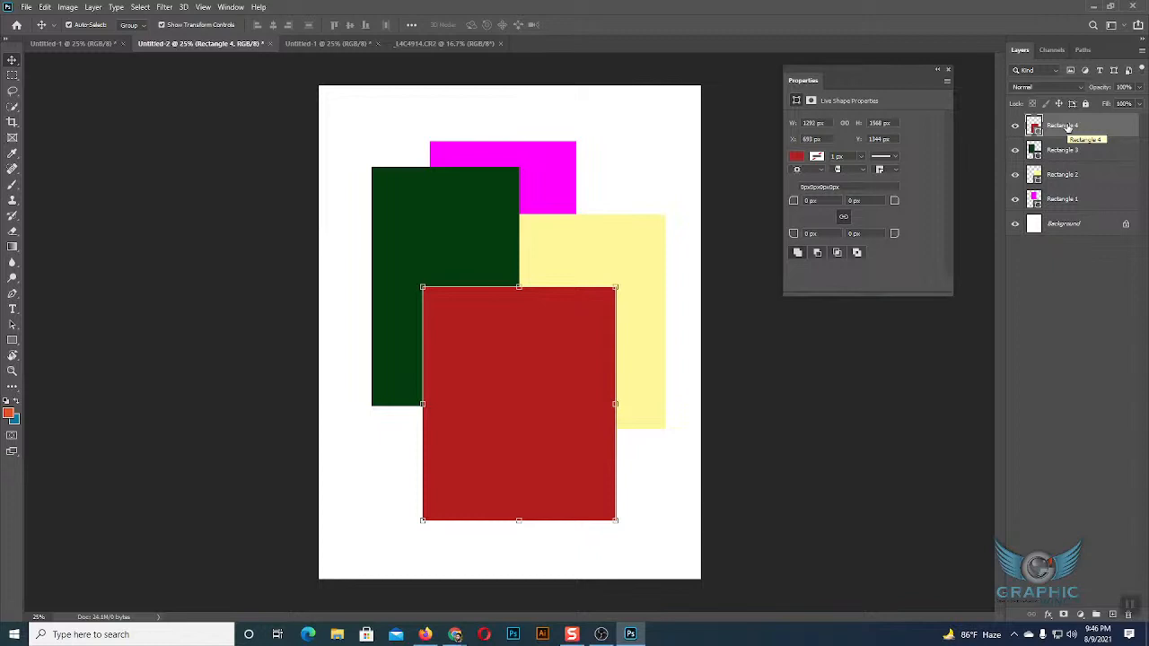
pyautogui.moveTo(1067, 128)
pyautogui.mouseDown()
pyautogui.moveTo(1069, 201)
pyautogui.moveTo(1054, 125)
pyautogui.mouseUp()
pyautogui.moveTo(1059, 126); pyautogui.dragTo(1057, 155)
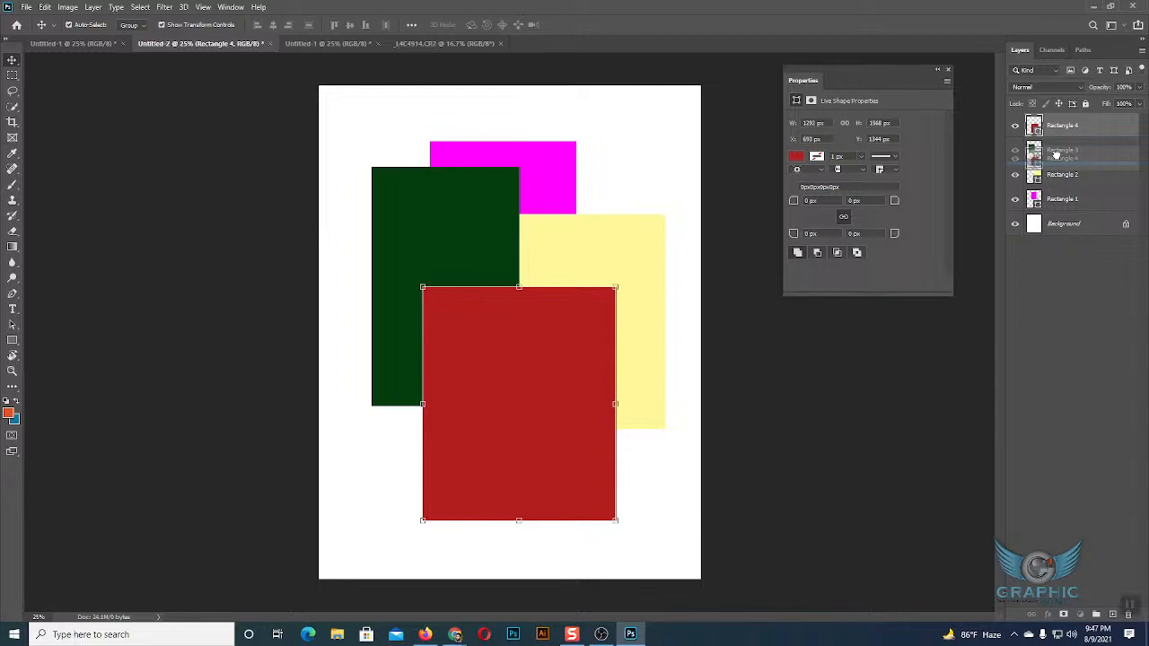
pyautogui.moveTo(1057, 155); pyautogui.dragTo(1049, 126)
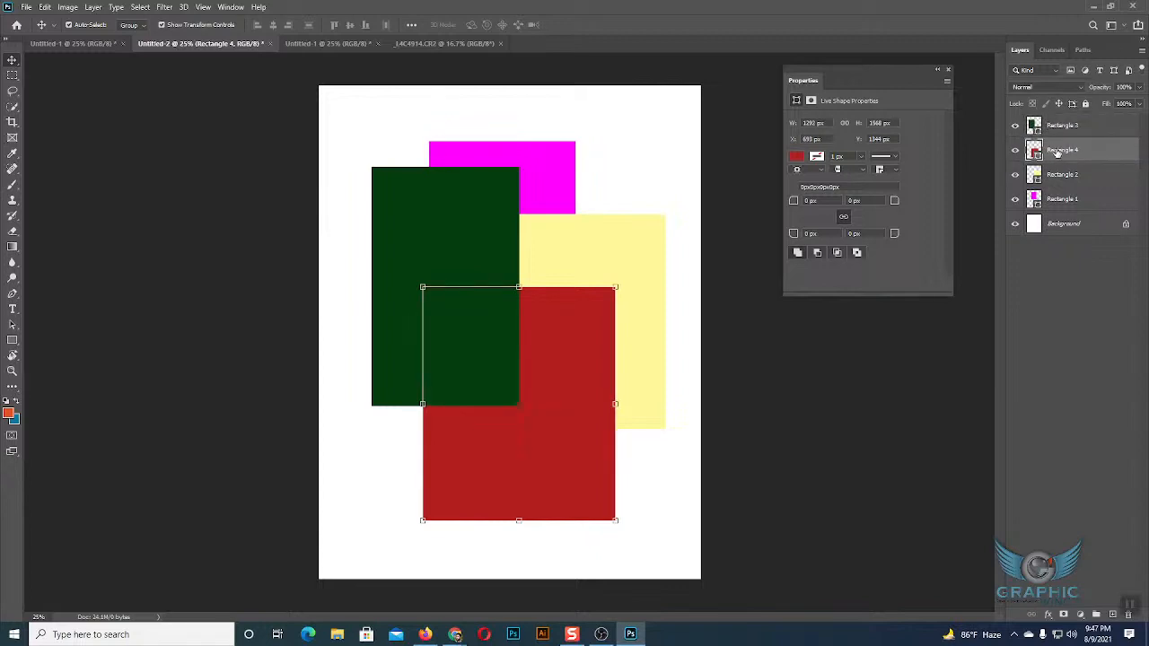
# Move the magenta Rectangle 1 layer to the top of the layer stack, above Rectangle 3.
pyautogui.click(1057, 201)
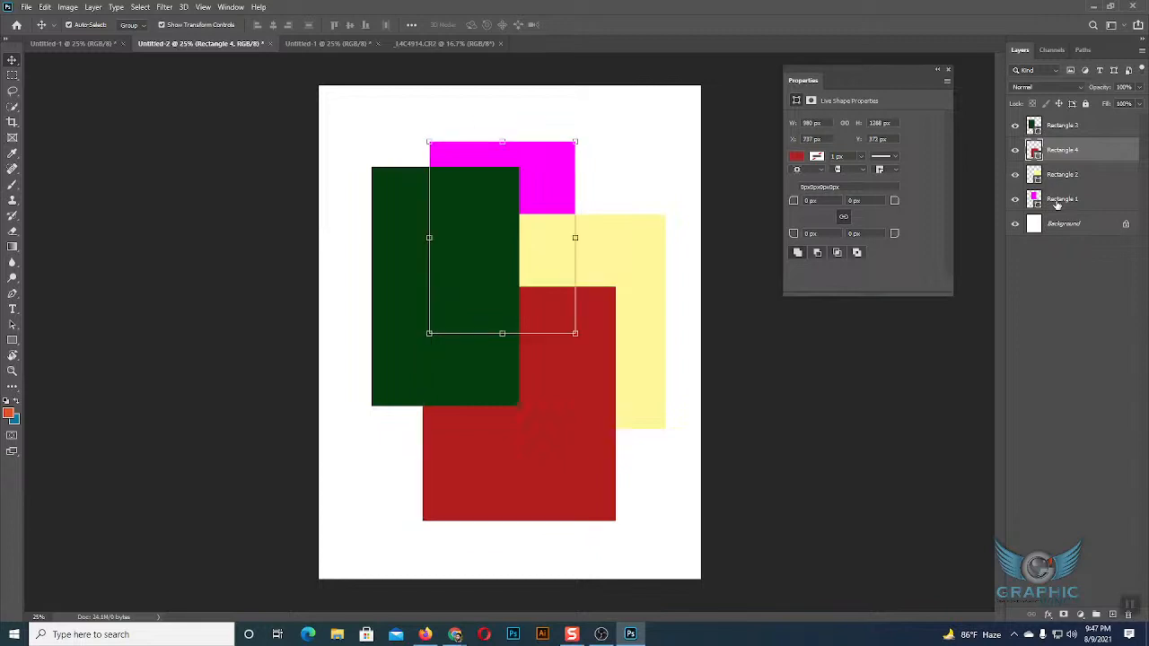
pyautogui.moveTo(1057, 203); pyautogui.dragTo(1046, 115)
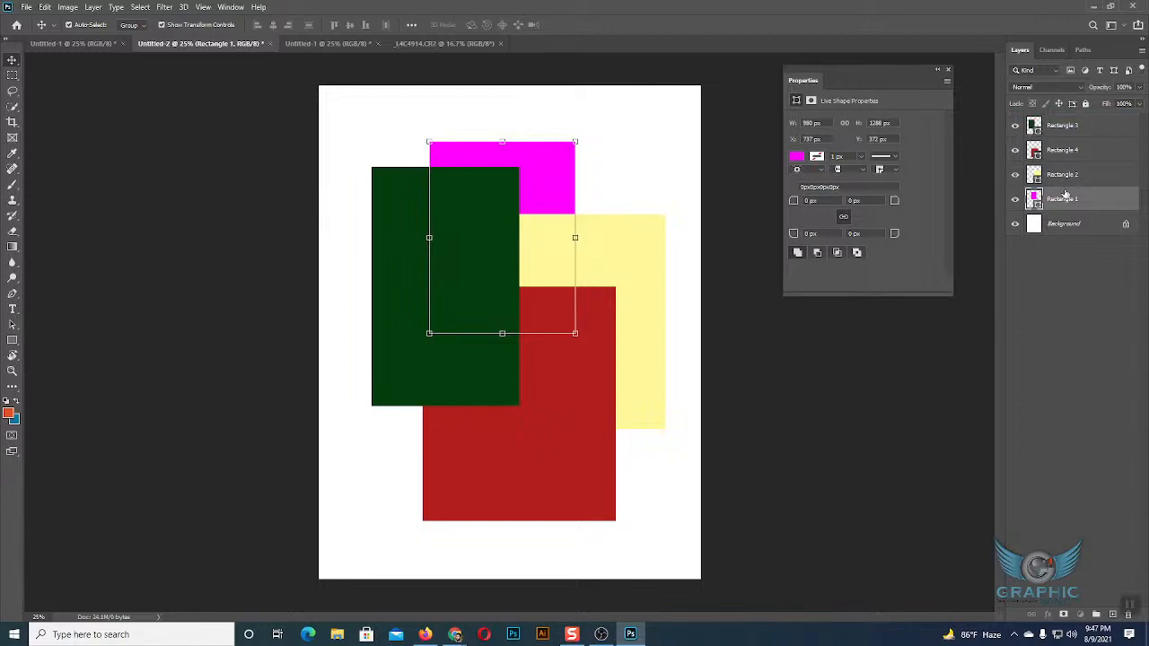
pyautogui.moveTo(1065, 202); pyautogui.dragTo(1046, 120)
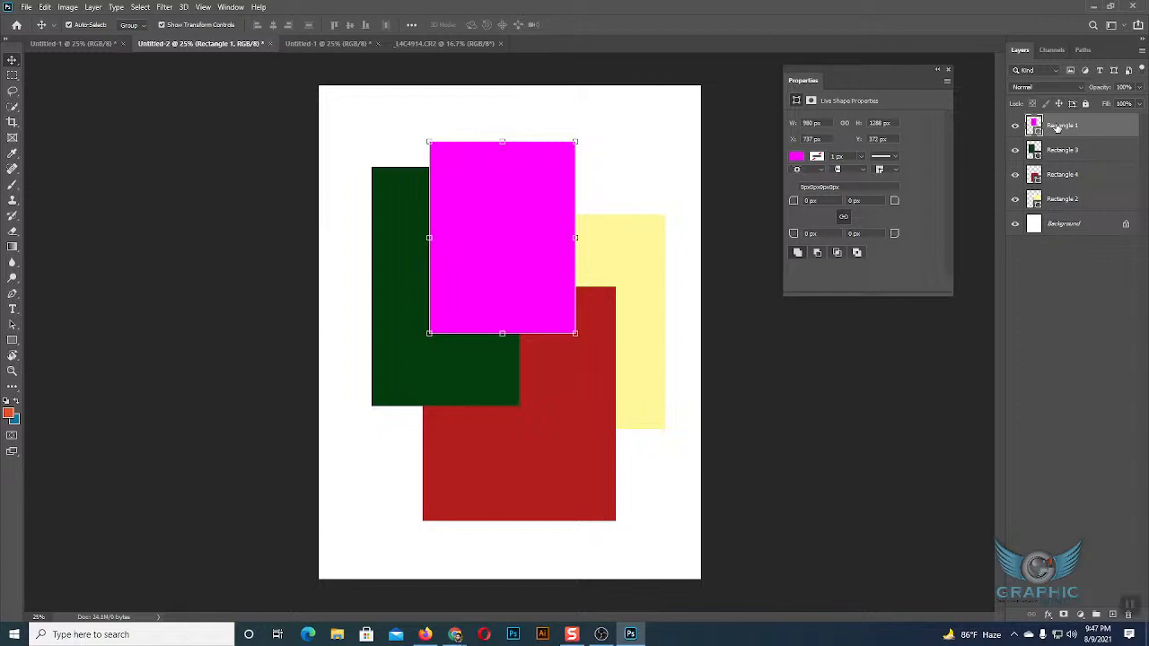
# Move the yellow Rectangle 2 layer above Rectangle 4, and place the green Rectangle 3 layer between them.
pyautogui.click(1061, 200)
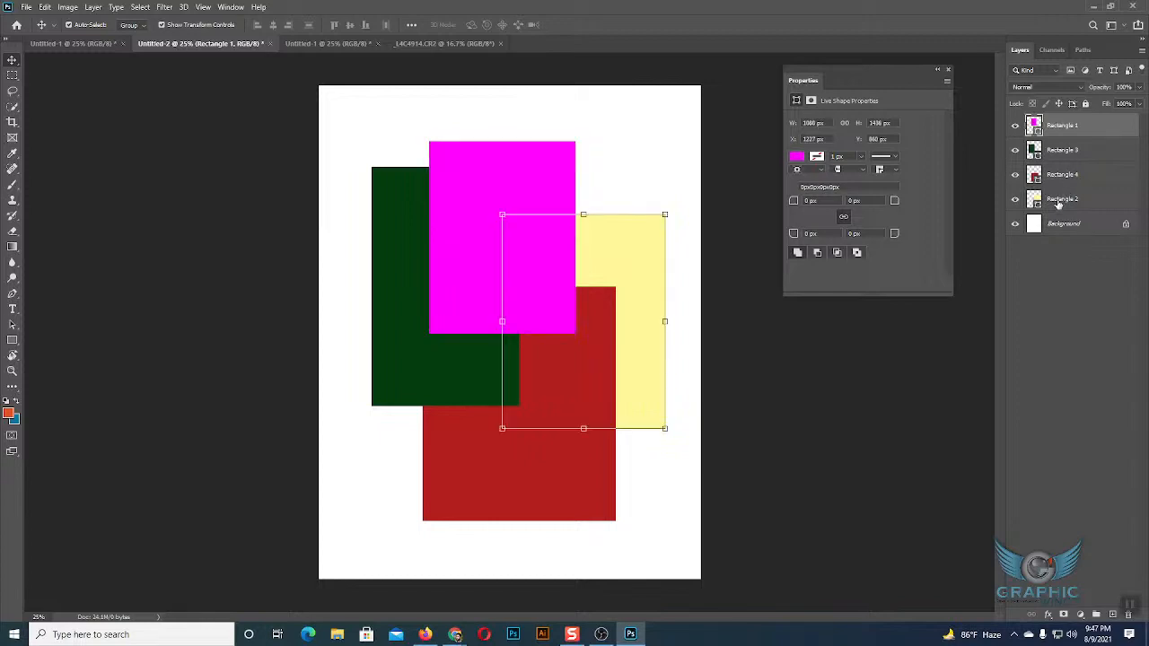
pyautogui.moveTo(1060, 200); pyautogui.dragTo(1057, 162)
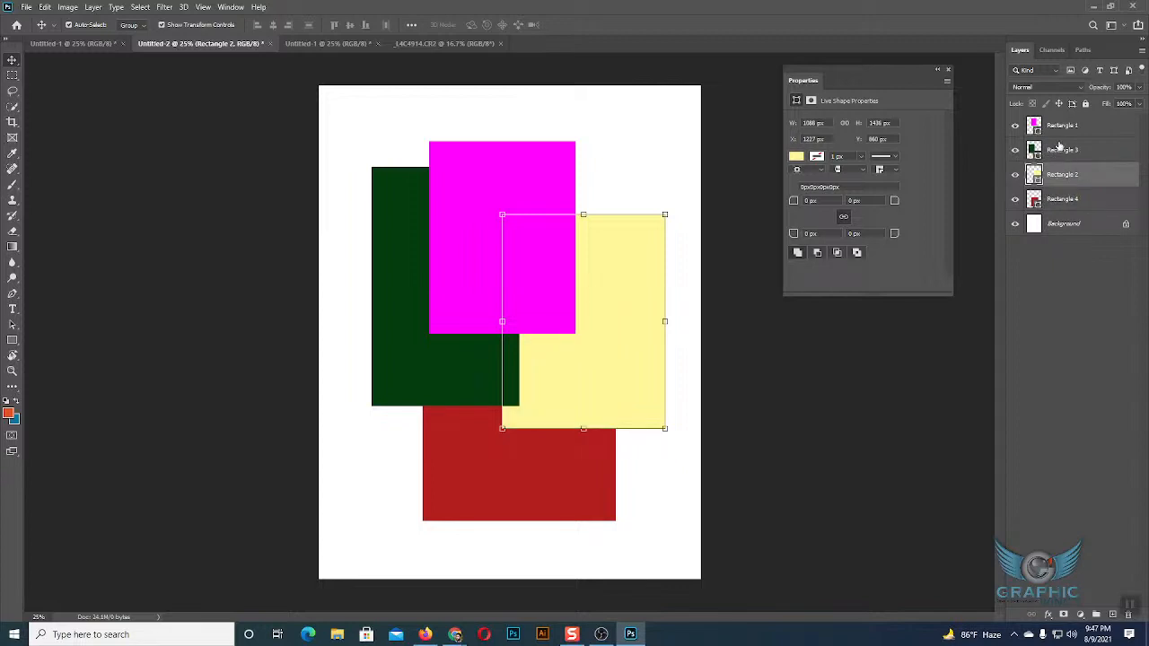
pyautogui.click(1059, 151)
pyautogui.moveTo(1058, 151); pyautogui.dragTo(1061, 179)
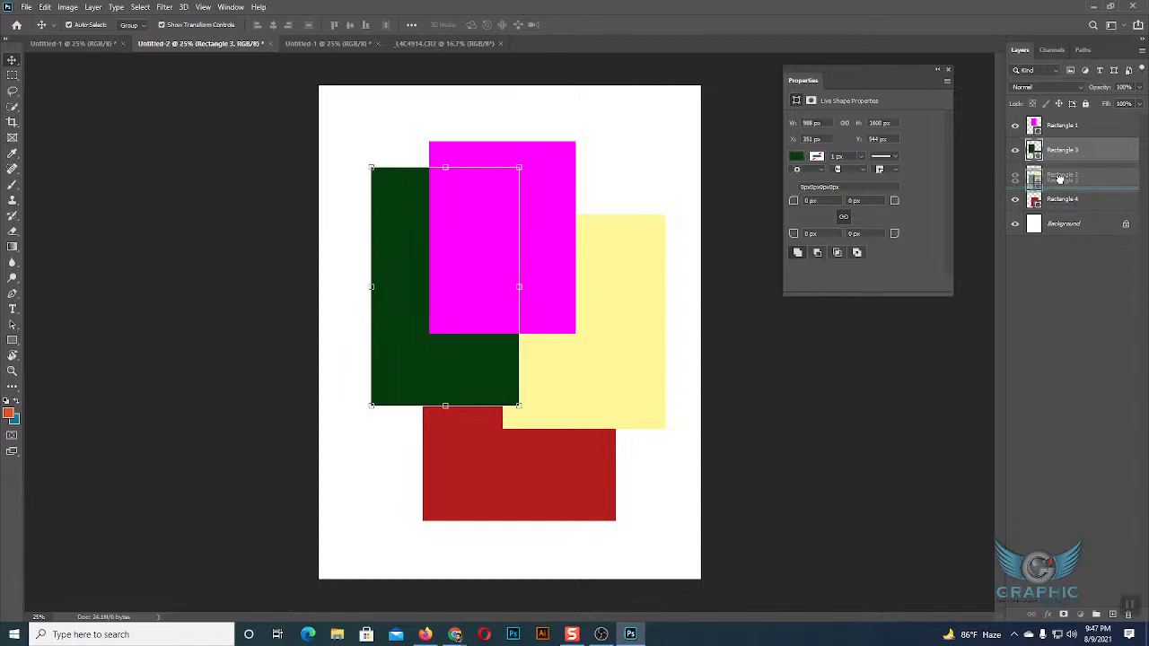
pyautogui.moveTo(1060, 179); pyautogui.dragTo(1062, 189)
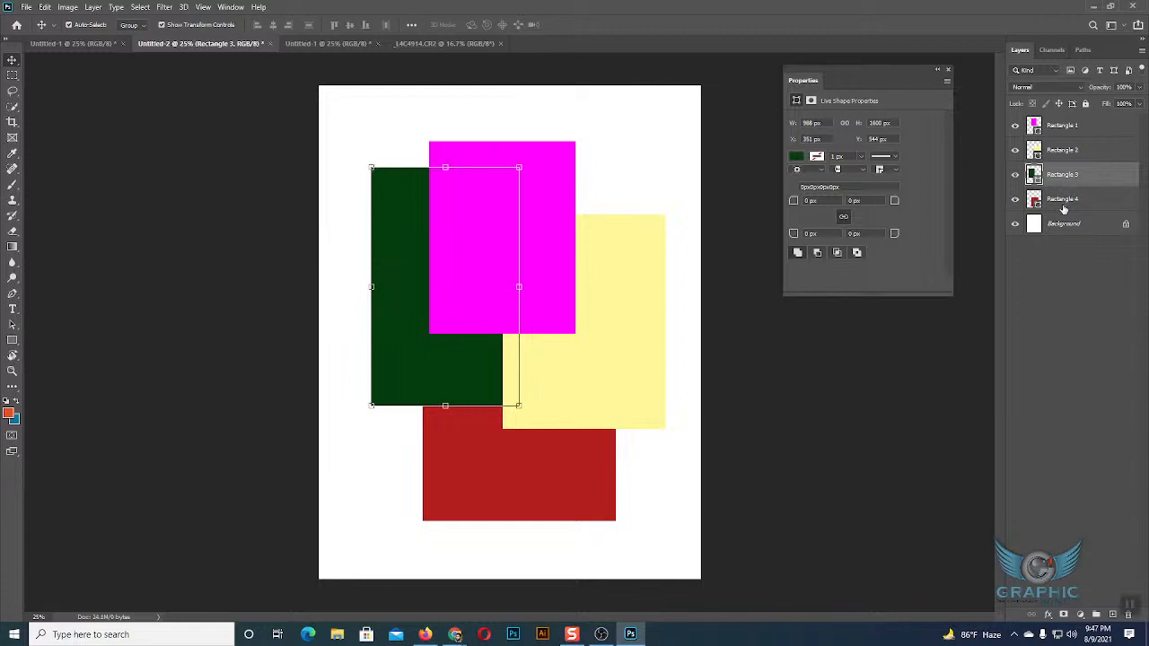
# Duplicate the four rectangle layers twice, shifting the first set of copies slightly down and to the left on the canvas.
pyautogui.moveTo(1063, 203); pyautogui.dragTo(1049, 128)
pyautogui.moveTo(1066, 199); pyautogui.dragTo(1059, 169)
pyautogui.click(1067, 200)
pyautogui.keyDown('shift'); pyautogui.click(1050, 129); pyautogui.keyUp('shift')
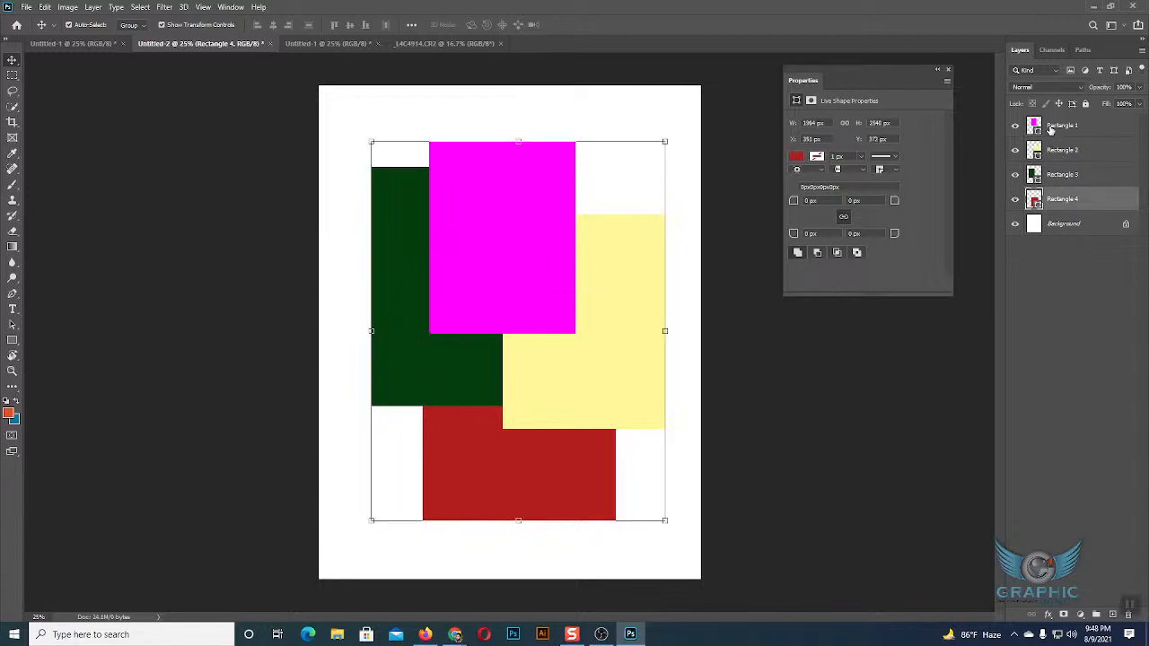
pyautogui.hotkey('ctrl', 'j')
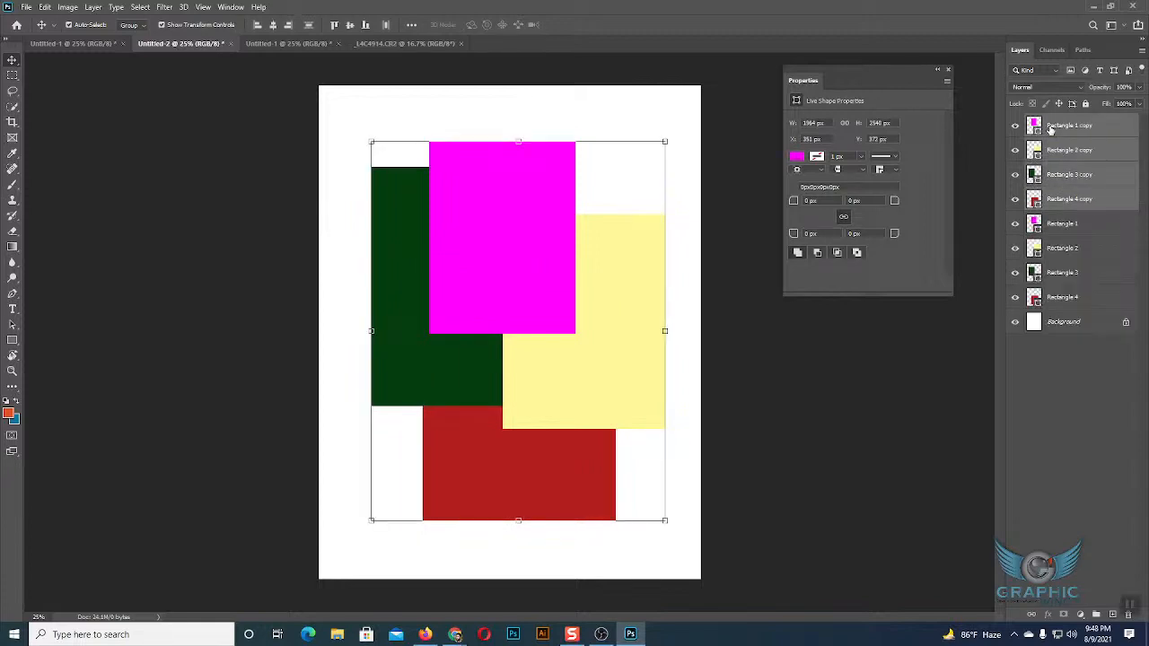
pyautogui.moveTo(554, 261); pyautogui.dragTo(495, 287)
pyautogui.hotkey('ctrl', 'j')
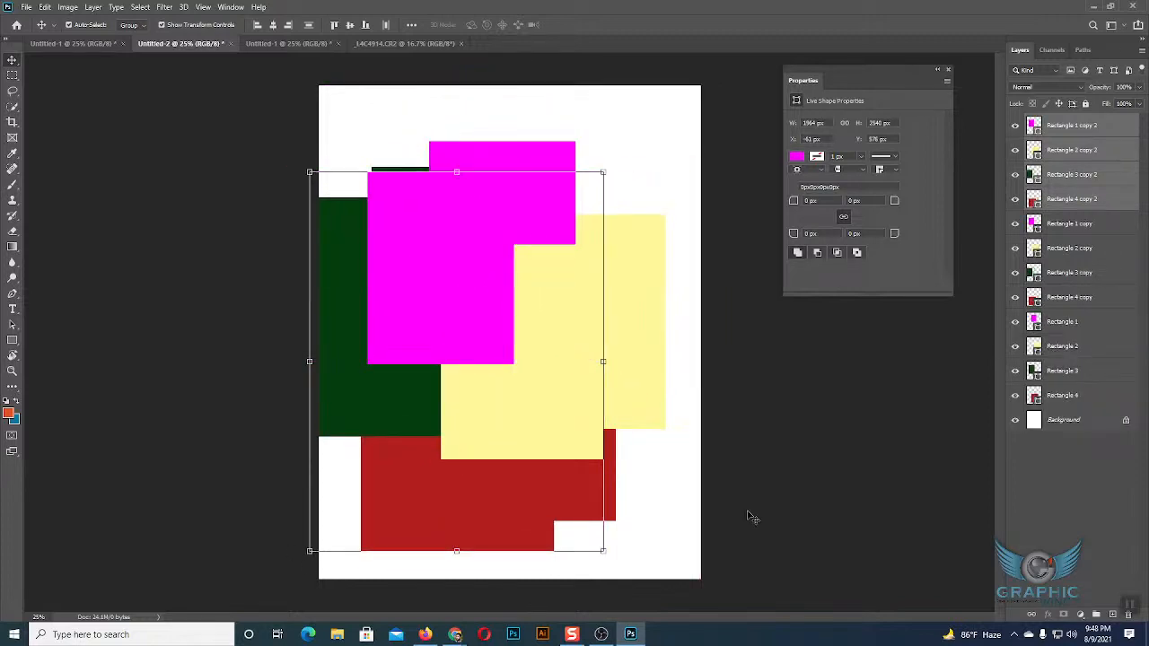
# Bring the original red Rectangle 4 layer to the top of the stack, and place the Rectangle 3 copy layer above it.
pyautogui.click(1072, 495)
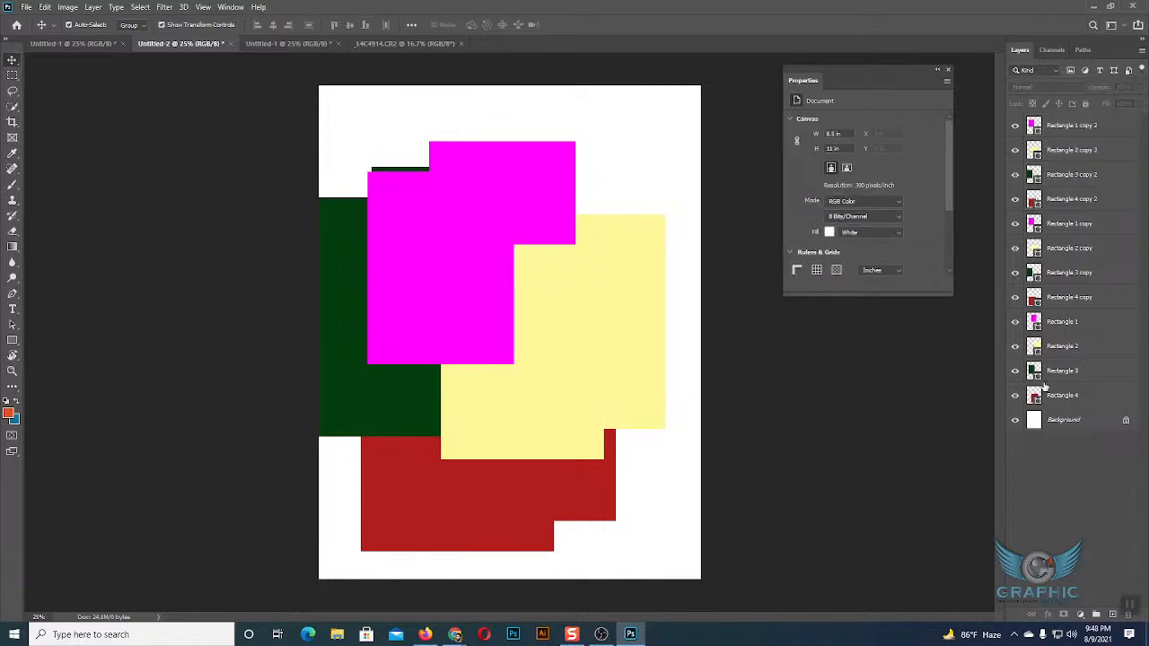
pyautogui.click(1063, 397)
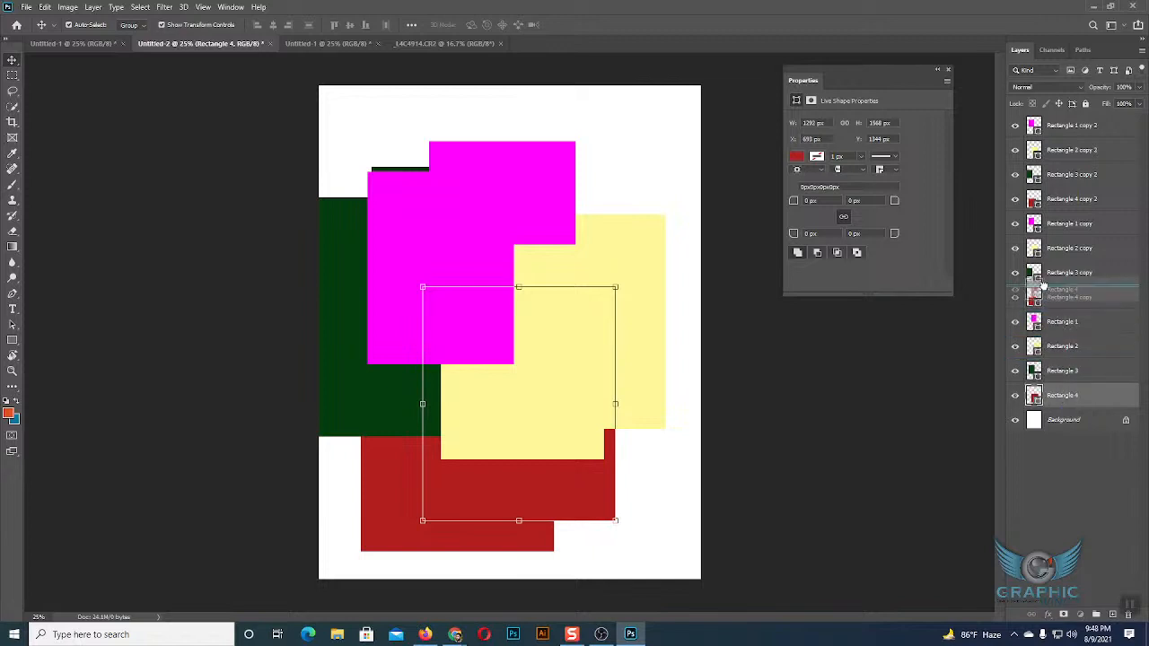
pyautogui.moveTo(1043, 117); pyautogui.dragTo(1043, 123)
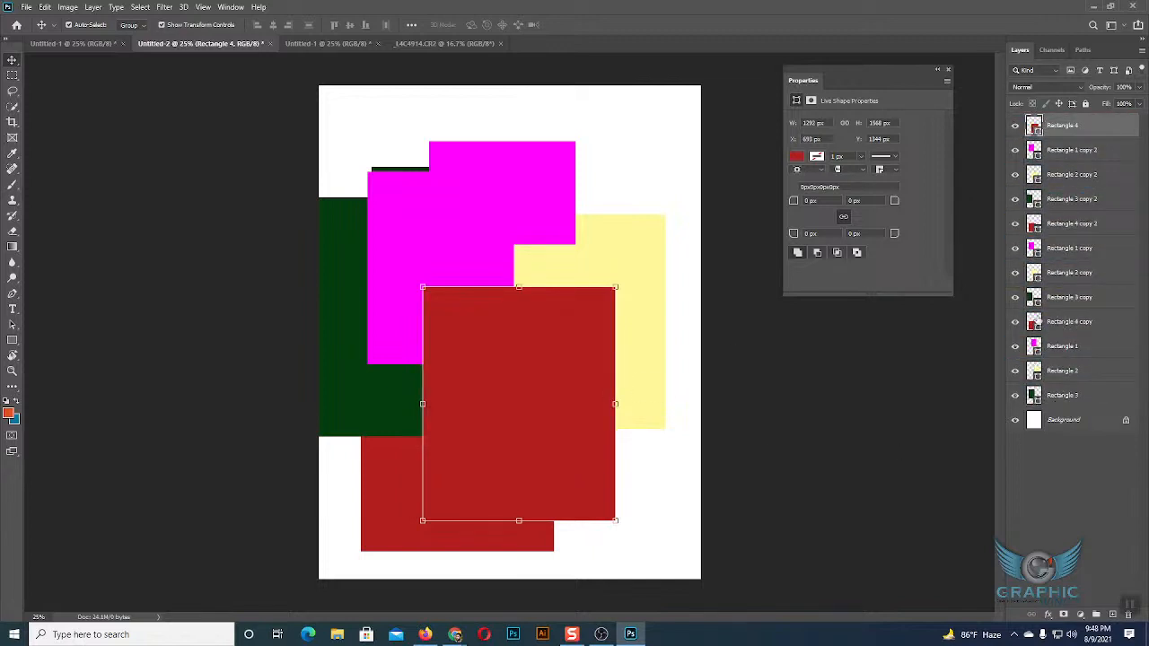
pyautogui.click(1061, 299)
pyautogui.moveTo(1061, 299); pyautogui.dragTo(1049, 124)
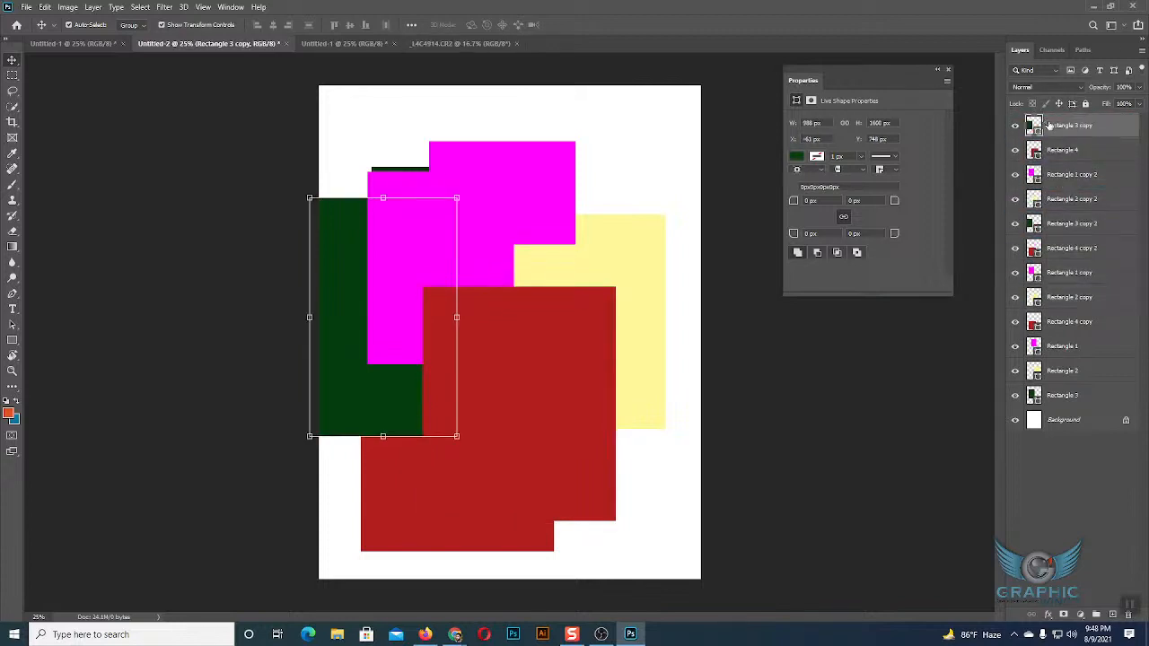
# Select all the rectangles on the canvas and delete them, leaving only the Background layer.
pyautogui.click(678, 209)
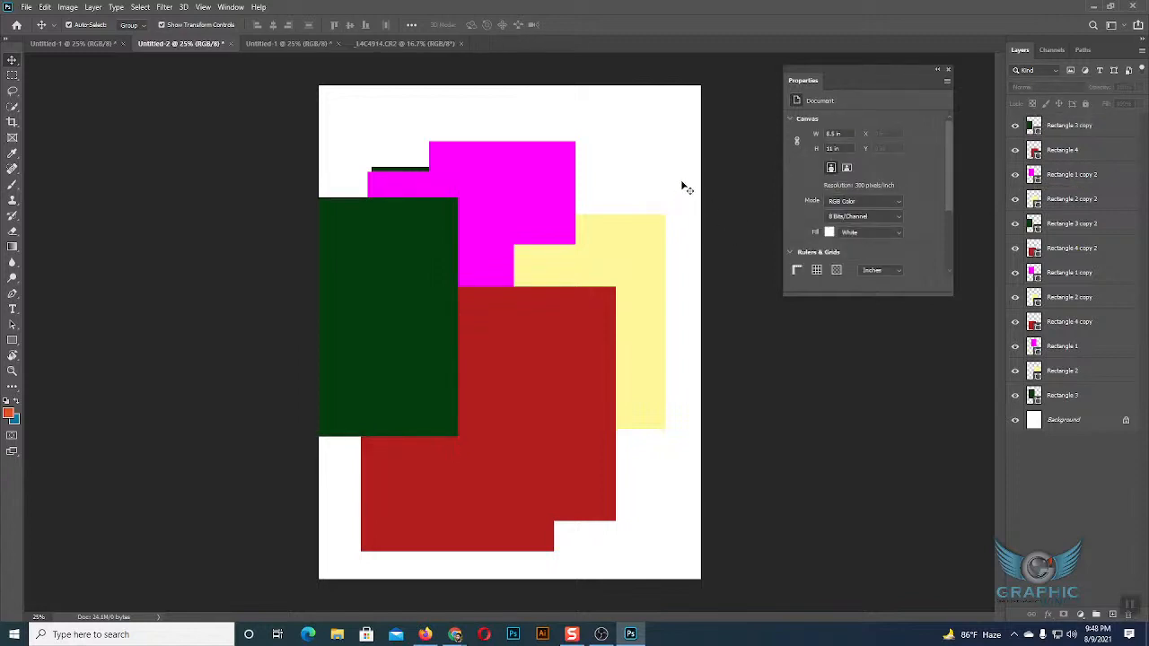
pyautogui.moveTo(374, 106); pyautogui.dragTo(686, 491)
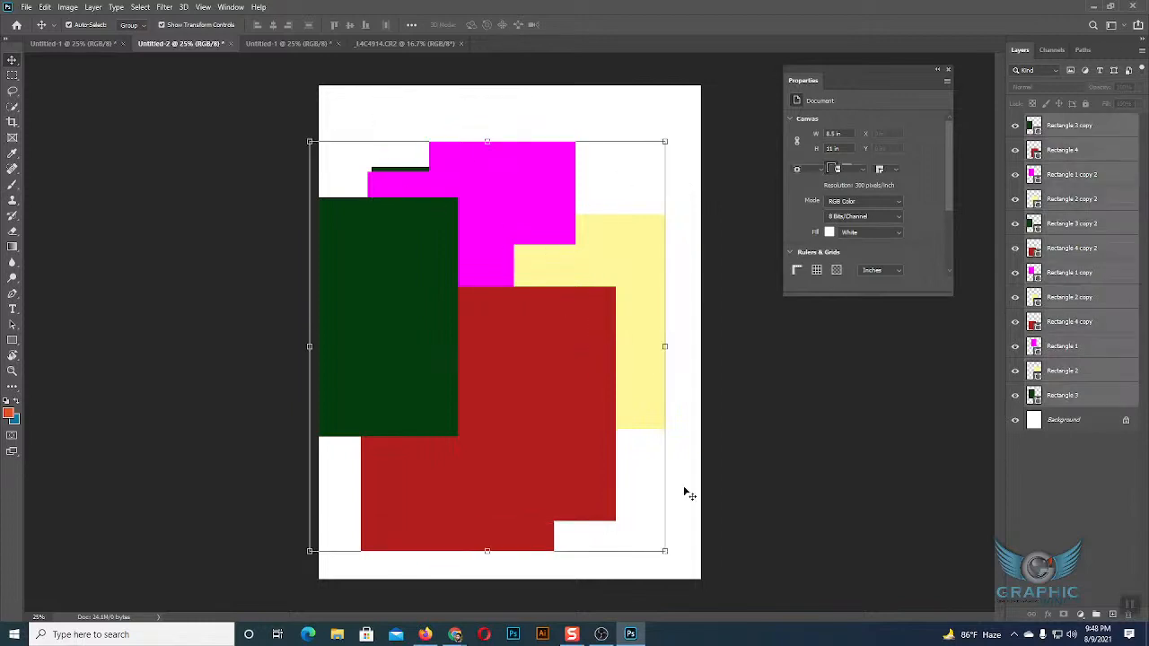
pyautogui.press('Delete')
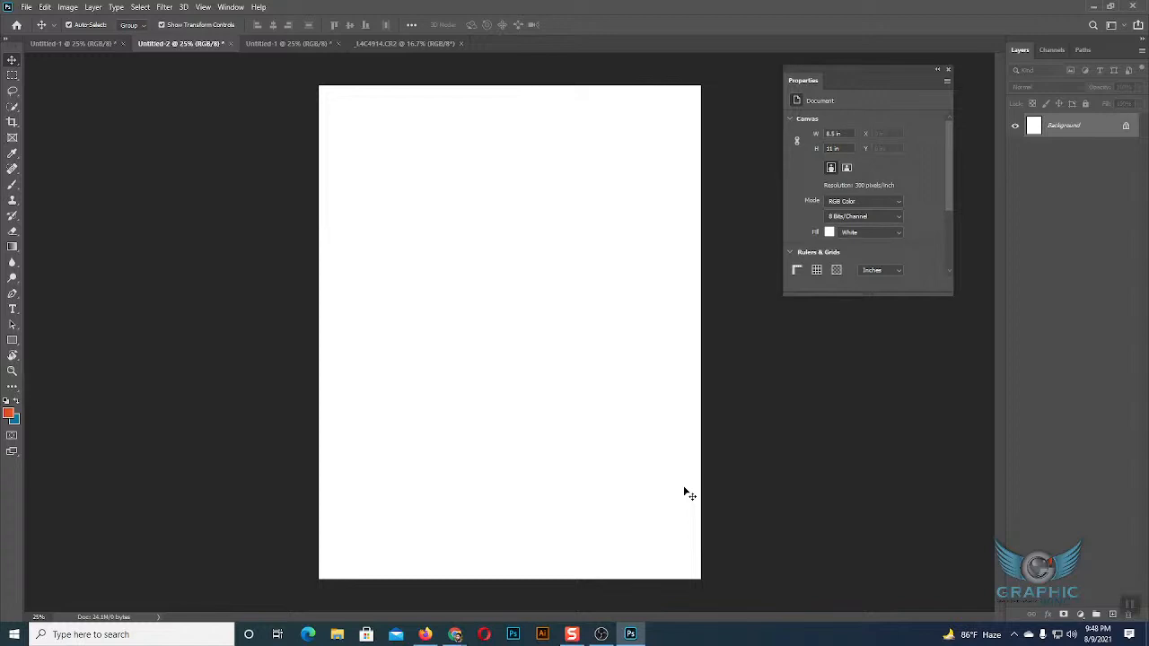
# Switch to the Google Meet call in Chrome to check on the class, and return to Photoshop.
pyautogui.hotkey('shift', 'F9')
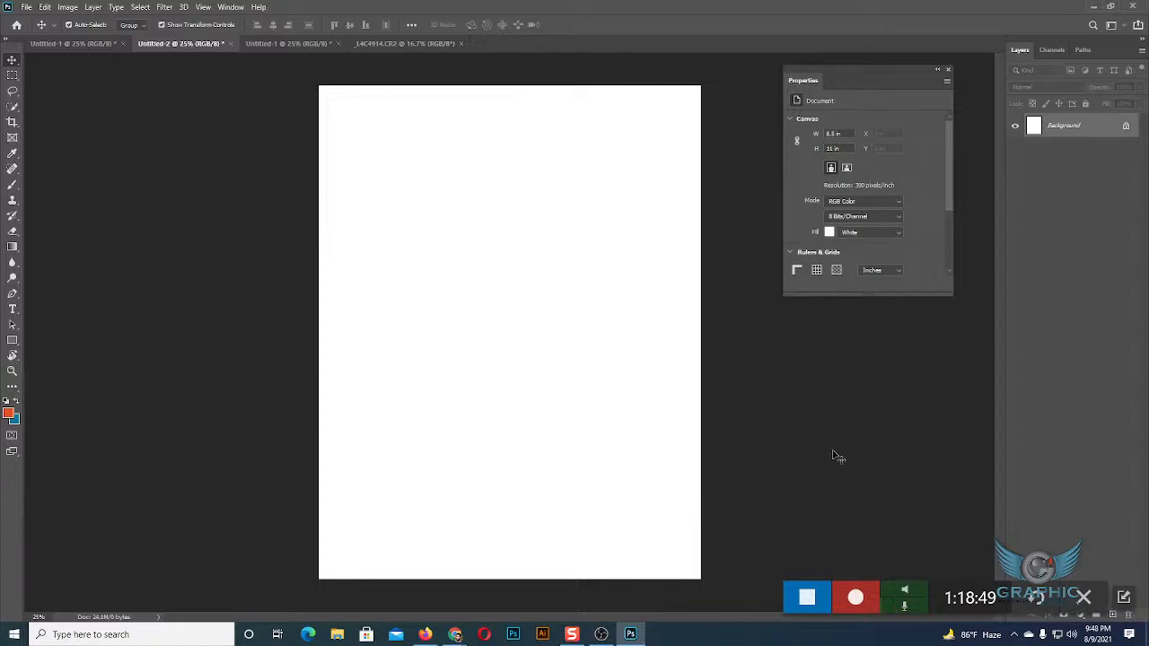
pyautogui.moveTo(456, 636)
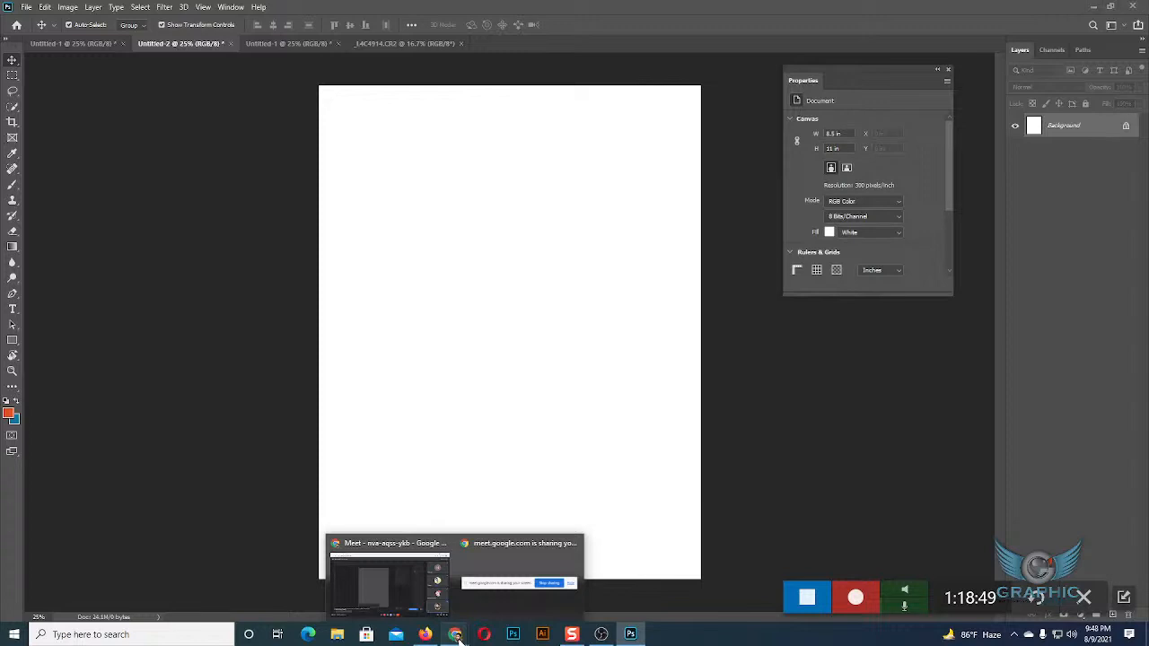
pyautogui.click(406, 593)
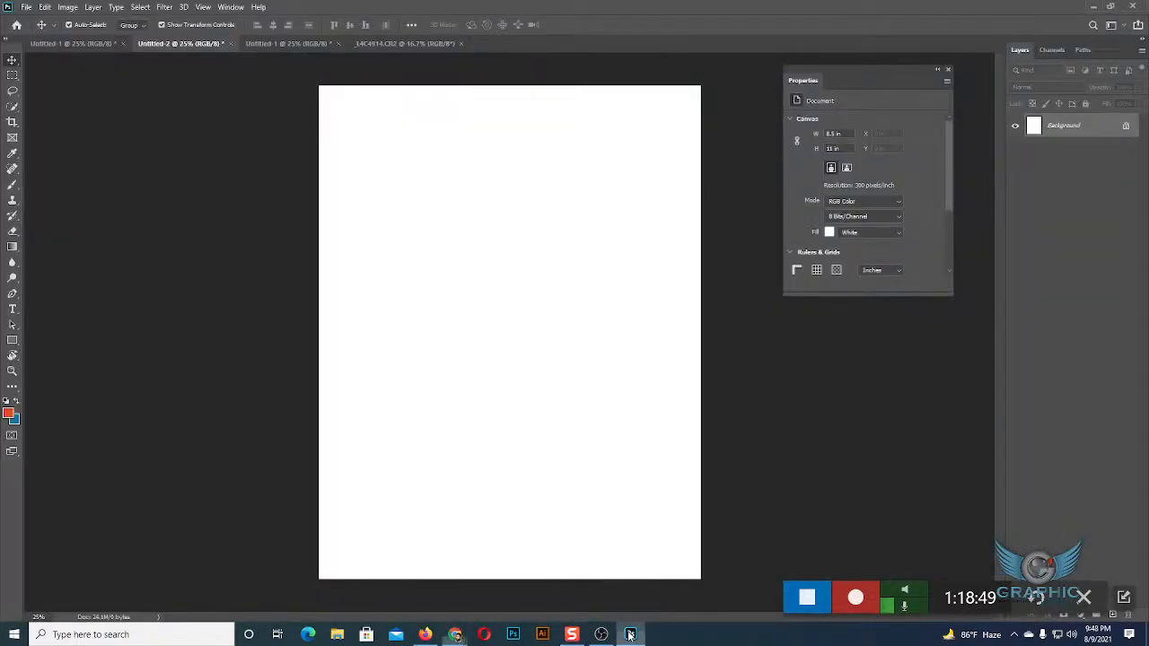
pyautogui.click(631, 634)
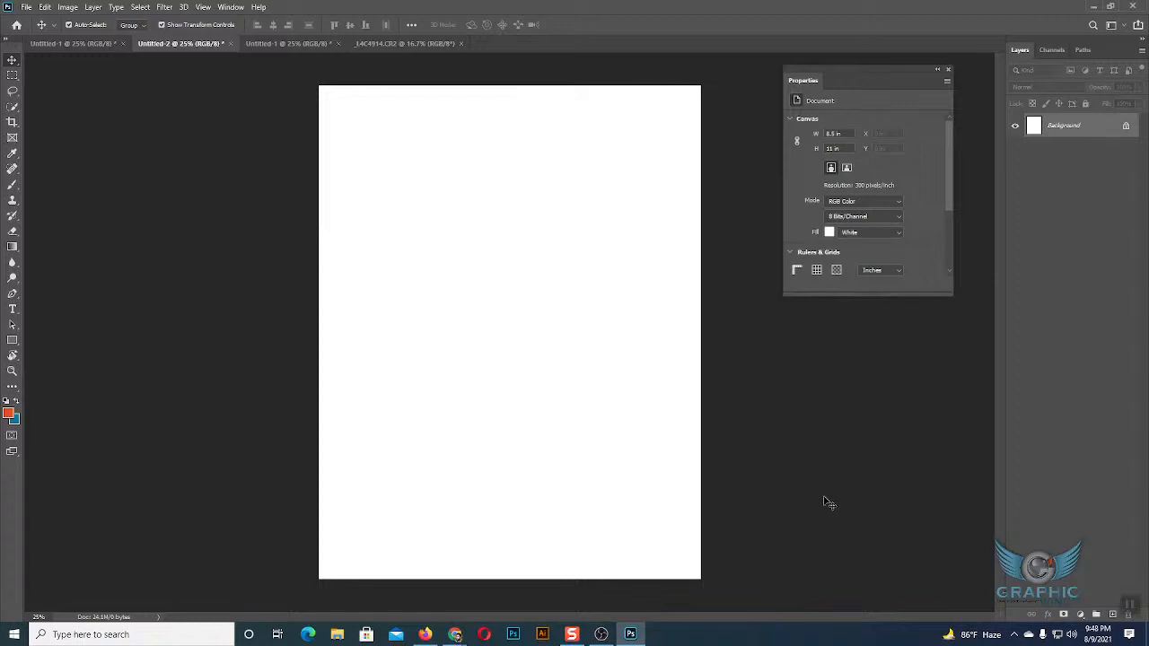
# Draw three separate black rectangles of about 861 × 856 px, 849 × 1472 px and 948 × 1224 px on the blank canvas.
pyautogui.click(12, 340)
pyautogui.moveTo(360, 149)
pyautogui.mouseDown()
pyautogui.moveTo(387, 159)
pyautogui.moveTo(490, 277)
pyautogui.mouseUp()
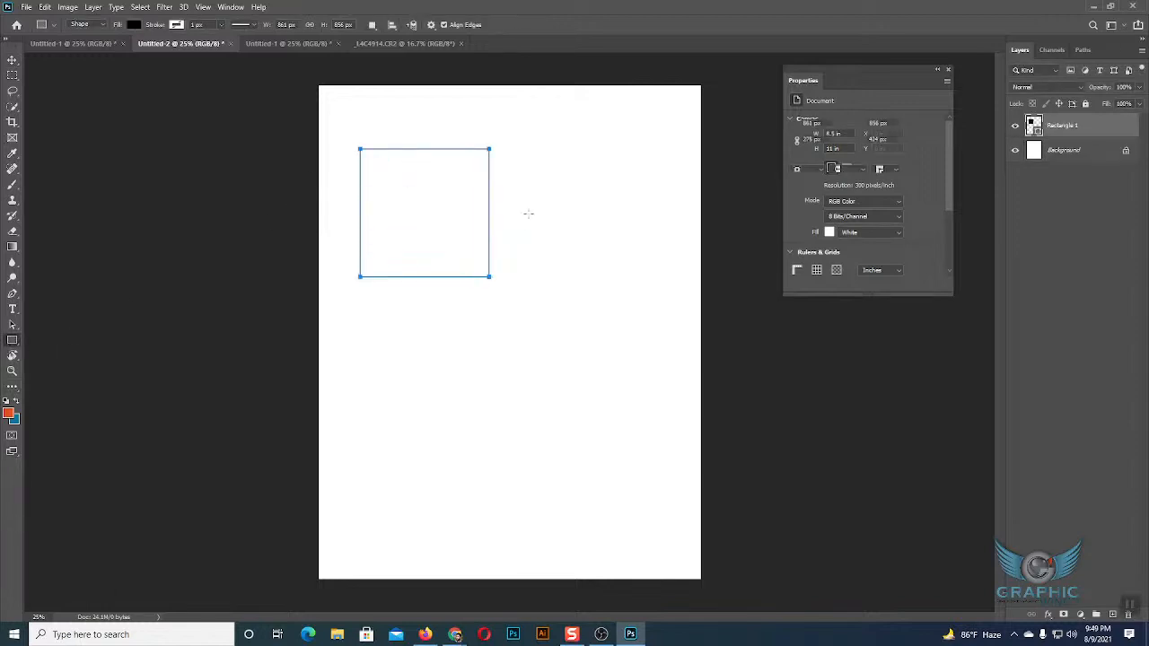
pyautogui.moveTo(527, 205); pyautogui.dragTo(655, 425)
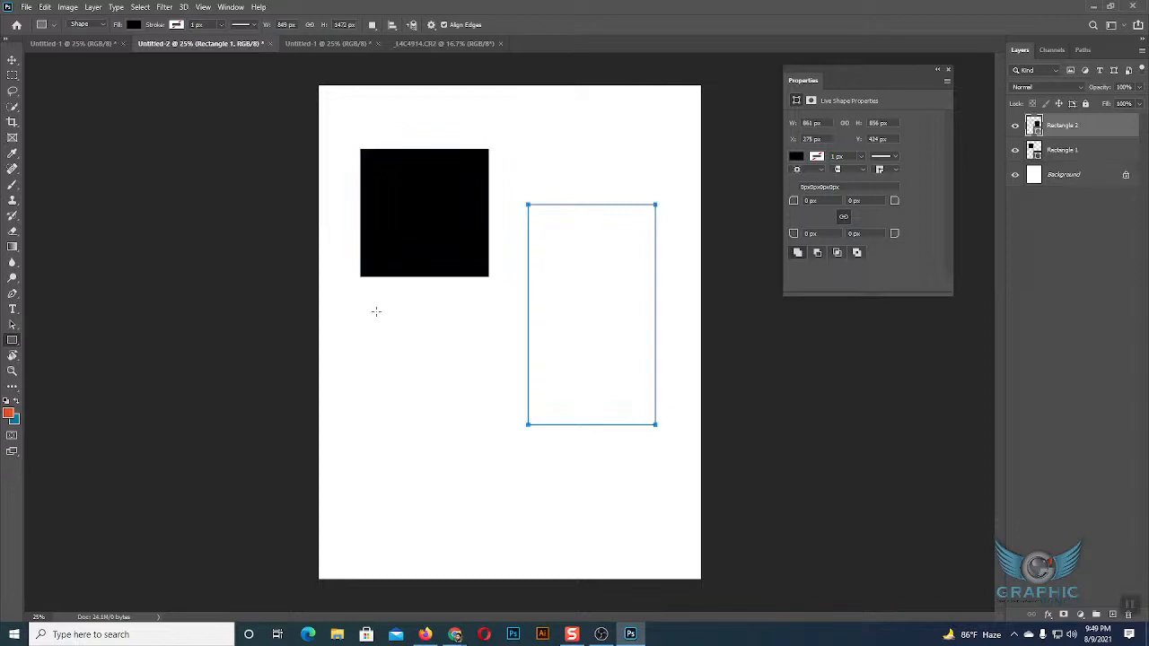
pyautogui.moveTo(371, 306); pyautogui.dragTo(512, 489)
# Move the lower-left black rectangle so its left edge lines up with the upper square's, and clear the selection.
pyautogui.press('v')
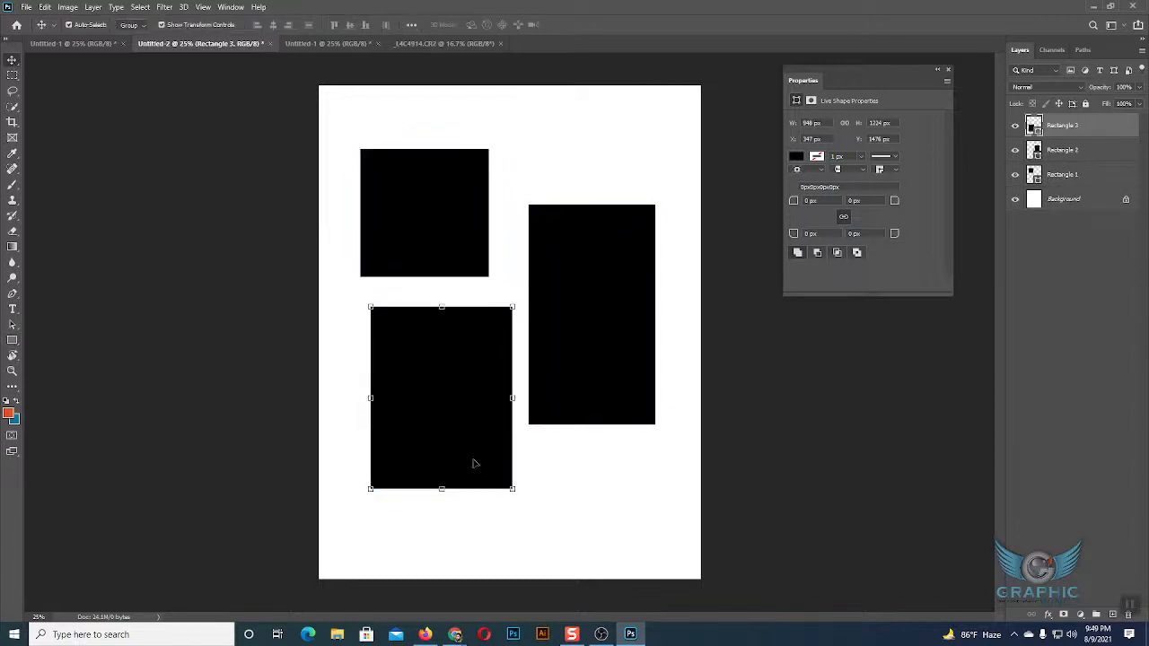
pyautogui.click(538, 474)
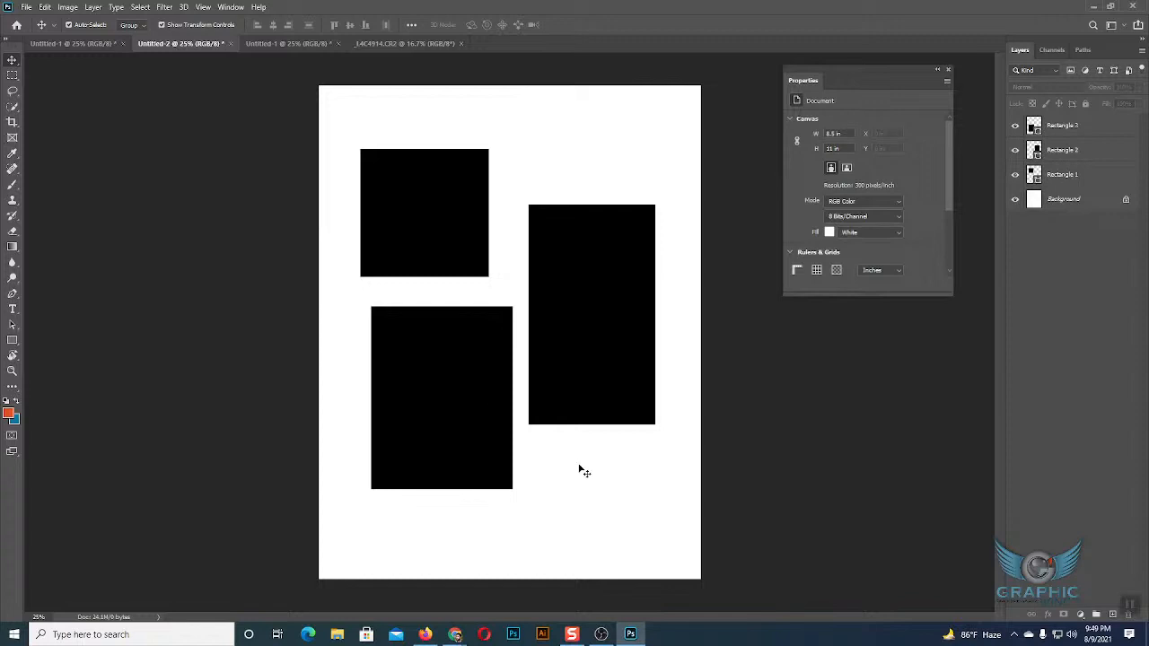
pyautogui.moveTo(464, 411); pyautogui.dragTo(449, 411)
pyautogui.click(602, 518)
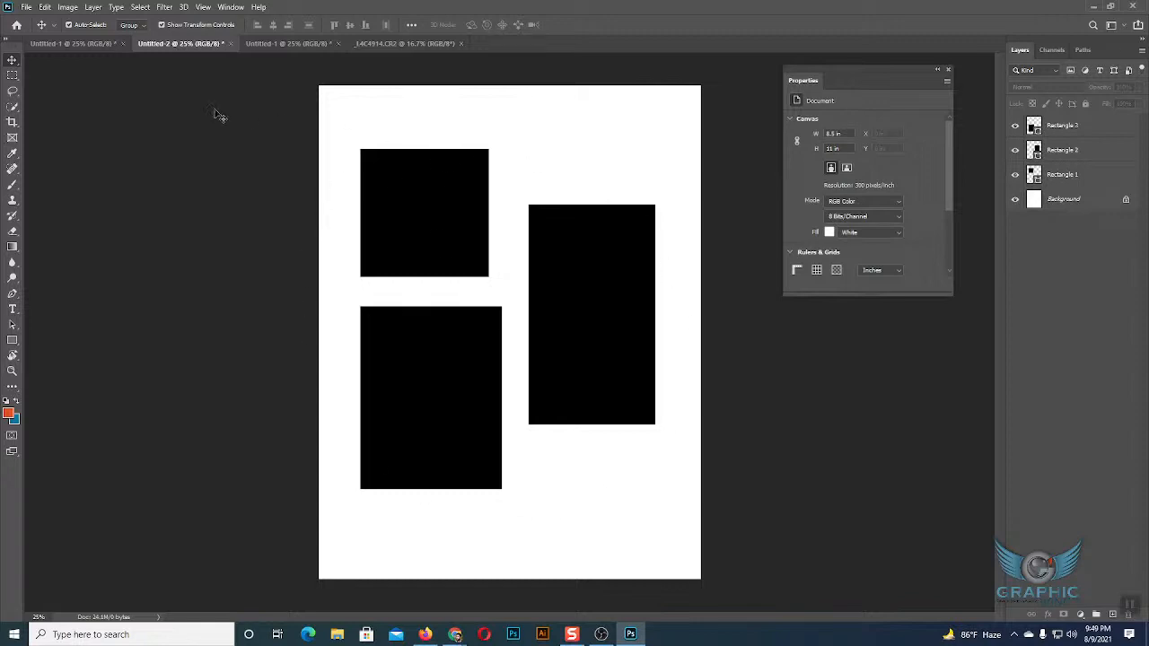
# View the magenta rectangles in the Untitled-1 document and return to Untitled-2.
pyautogui.click(92, 45)
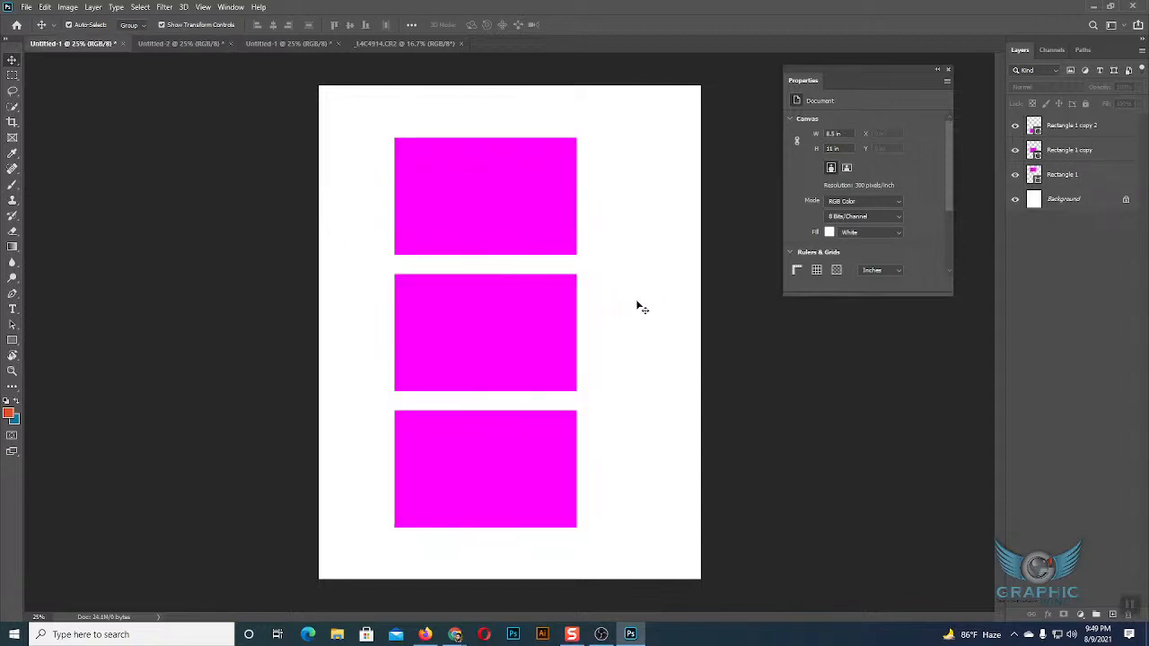
pyautogui.click(170, 45)
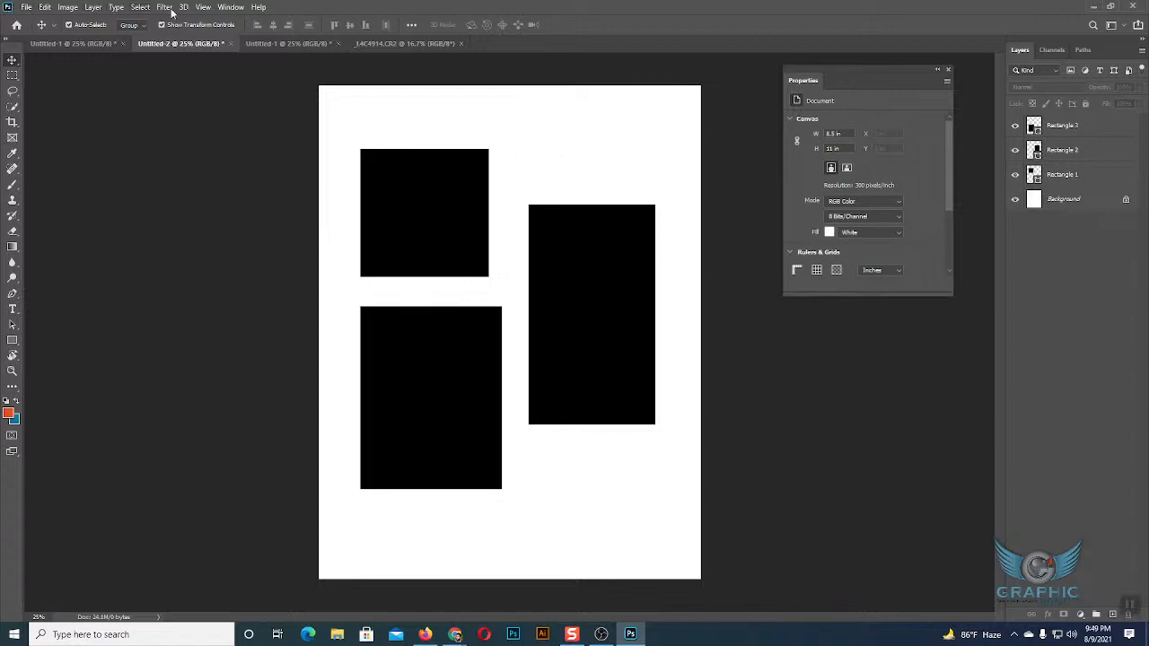
# Start saving Untitled-2 under Save As and create a folder named Psd Save on the Desktop.
pyautogui.click(27, 7)
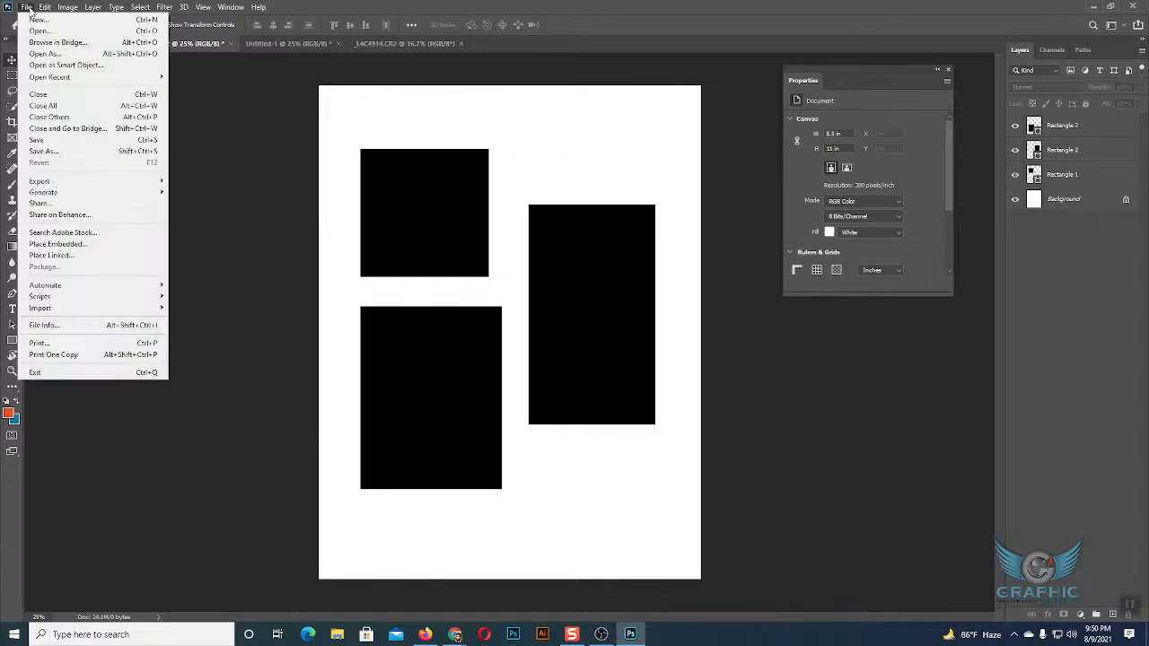
pyautogui.click(35, 151)
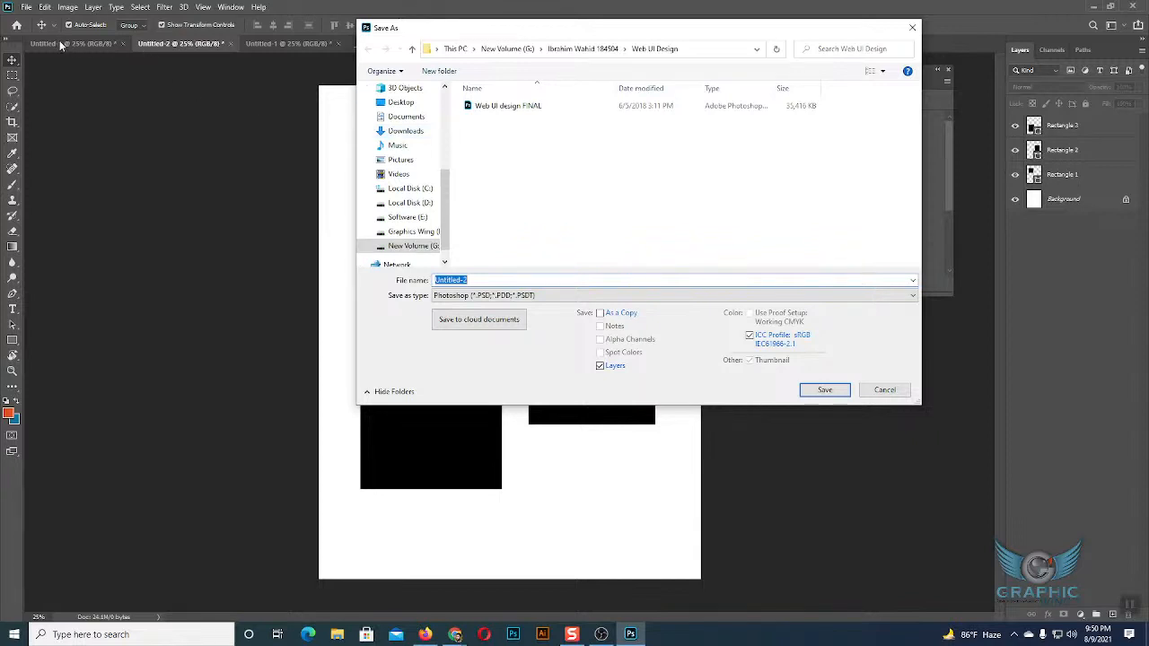
pyautogui.click(405, 104)
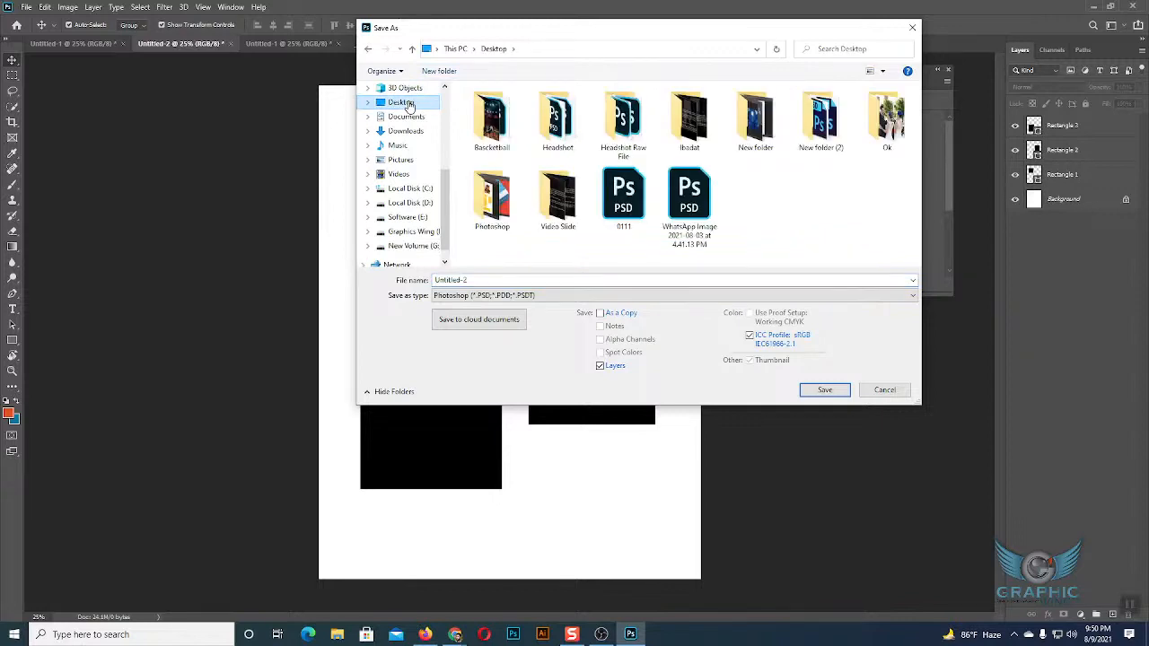
pyautogui.click(441, 72)
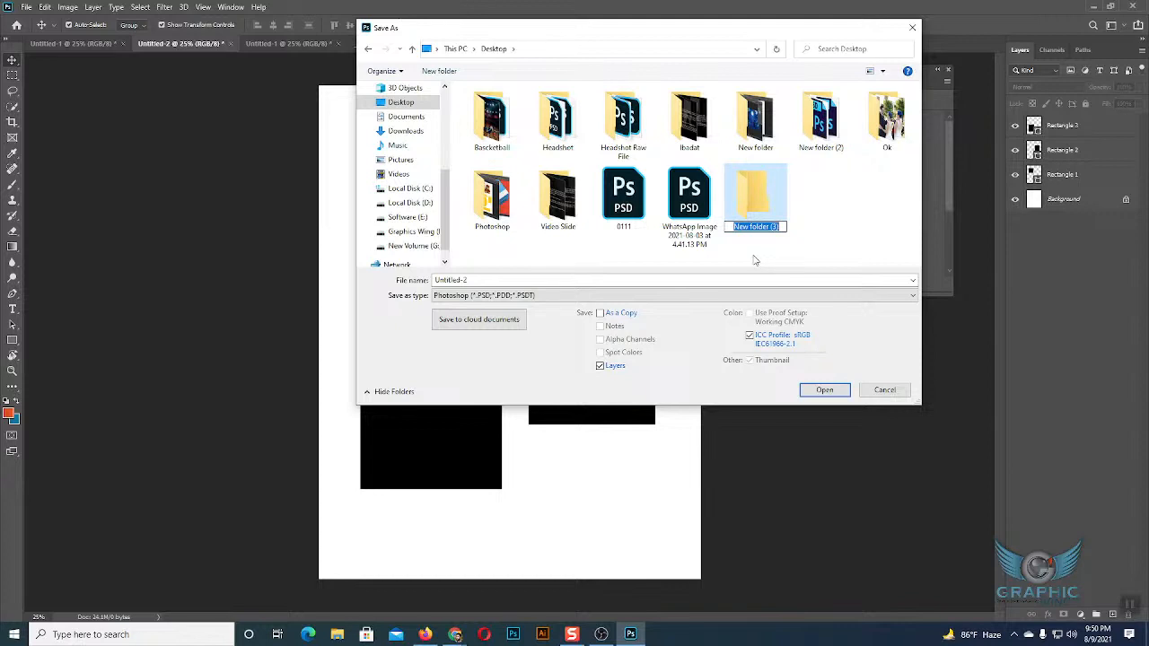
pyautogui.write('Psd n')
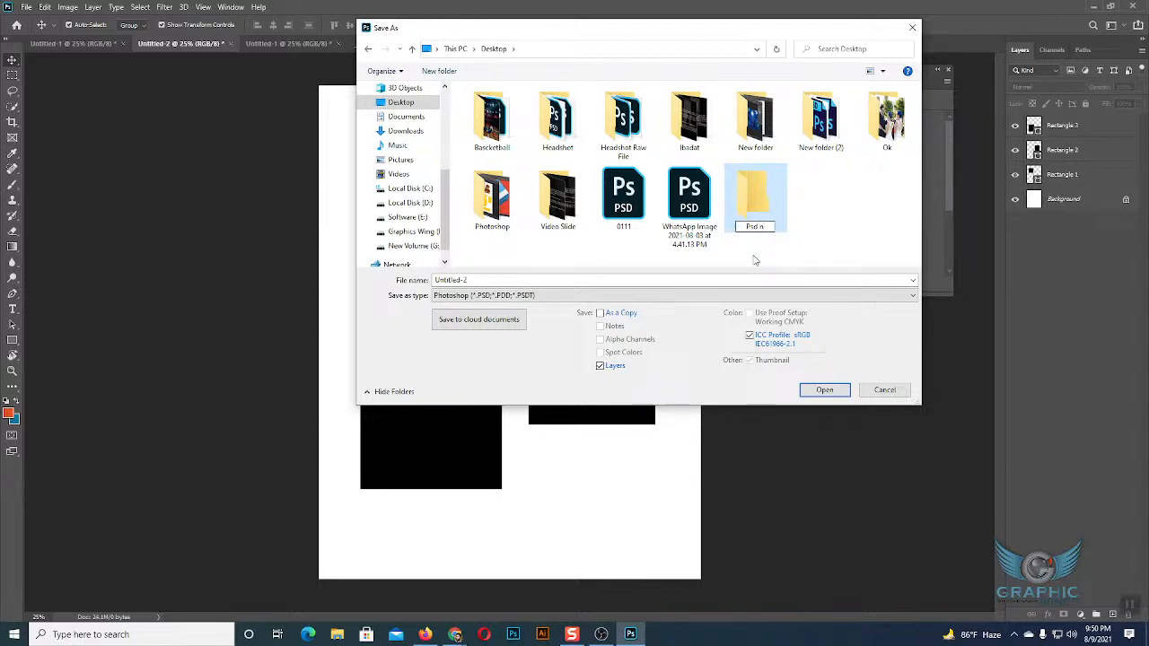
pyautogui.press('BackSpace')
pyautogui.write('Save')
# Save the document in the Psd Save folder as Untitled-2 in Photoshop format with layers kept.
pyautogui.click(754, 206)
pyautogui.doubleClick(755, 206)
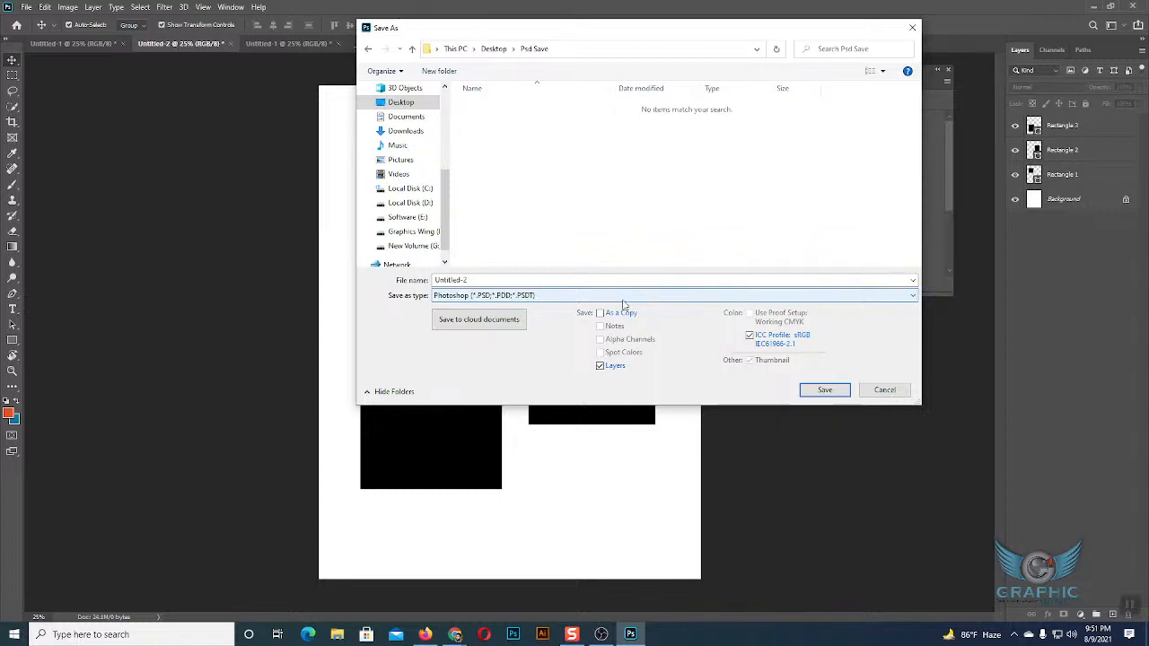
pyautogui.click(827, 390)
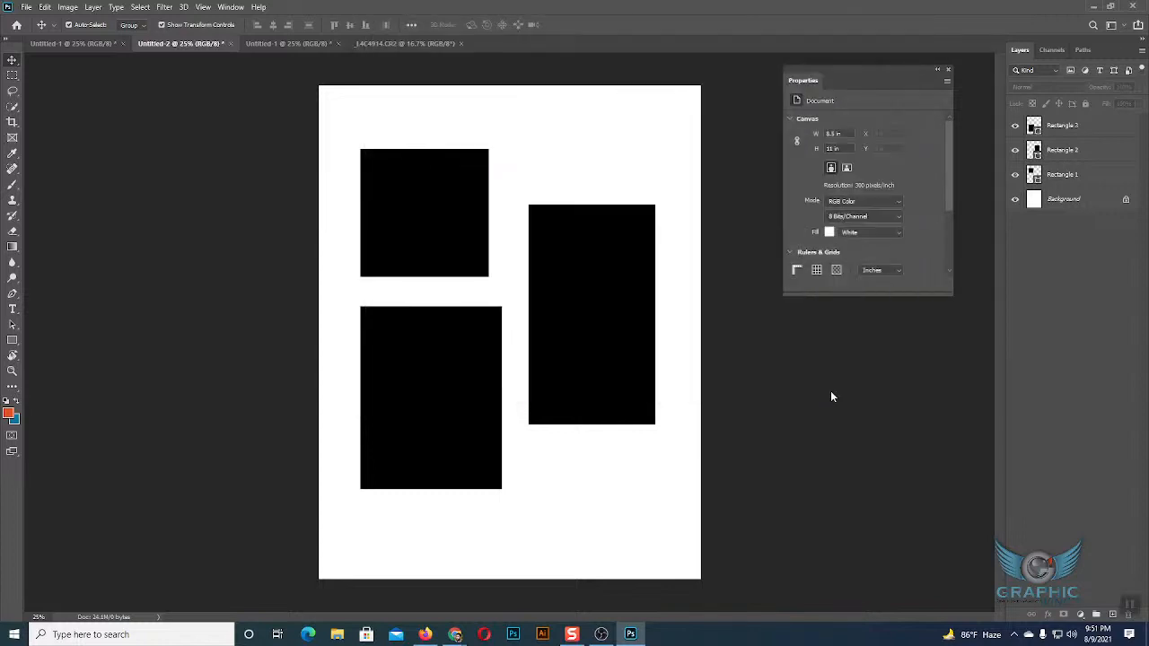
# Finish saving the Photoshop file with Maximize Compatibility enabled.
pyautogui.click(422, 191)
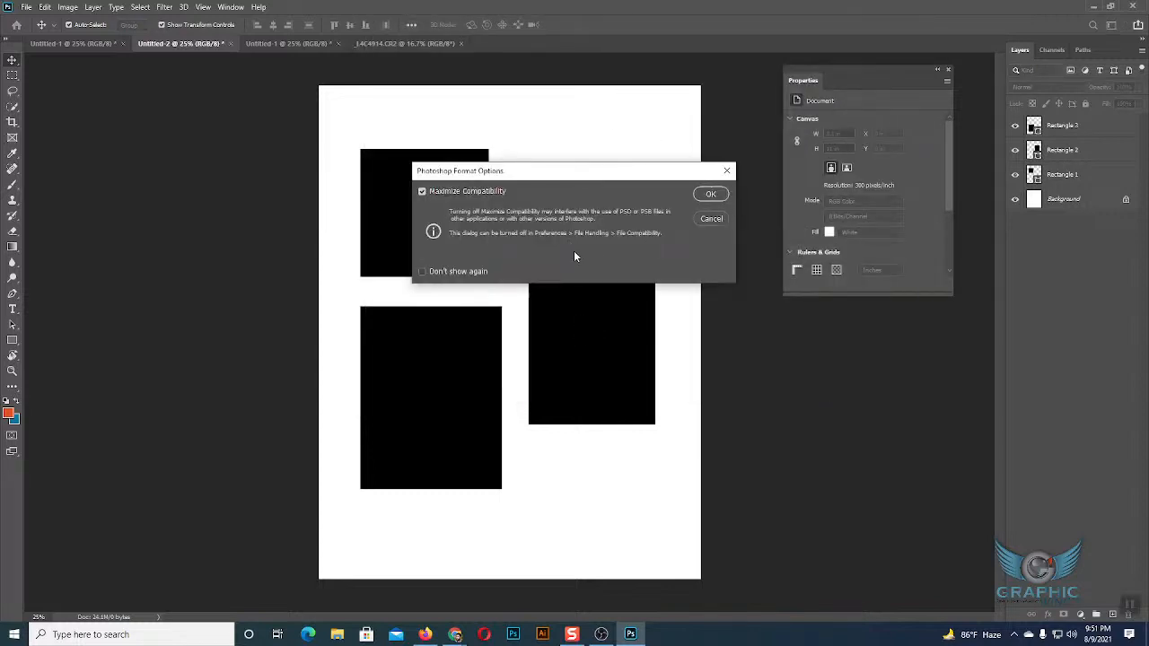
pyautogui.click(716, 196)
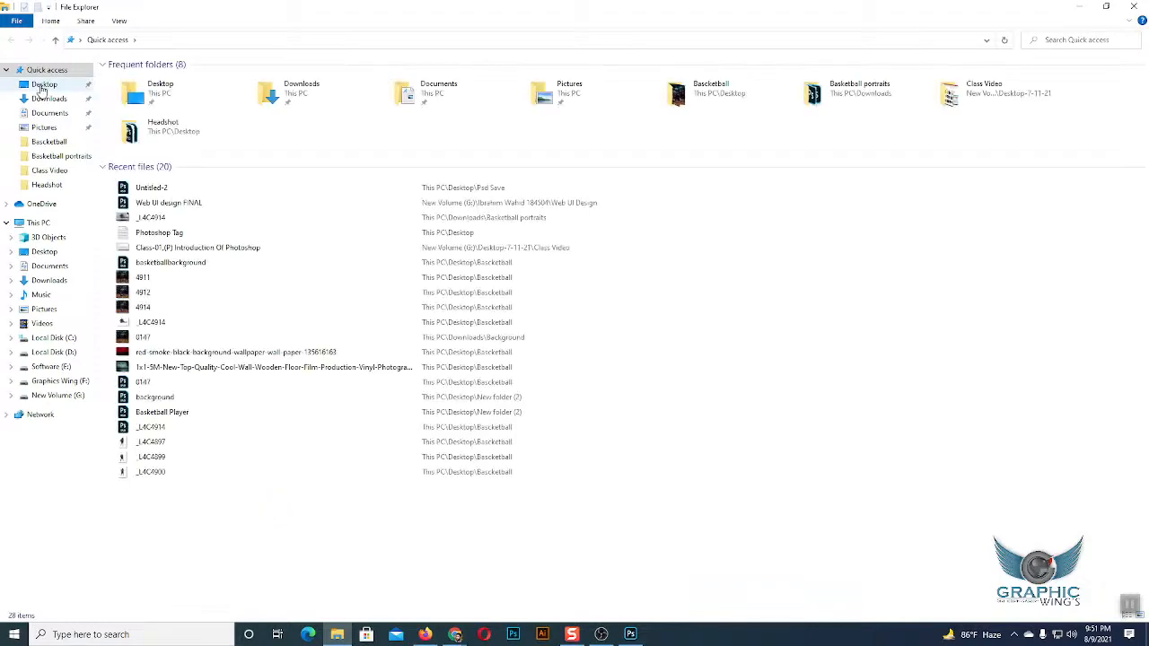
# Check the saved Untitled-2 file in the Desktop's Psd Save folder in File Explorer, view the Google Meet call and return to Photoshop.
pyautogui.click(42, 85)
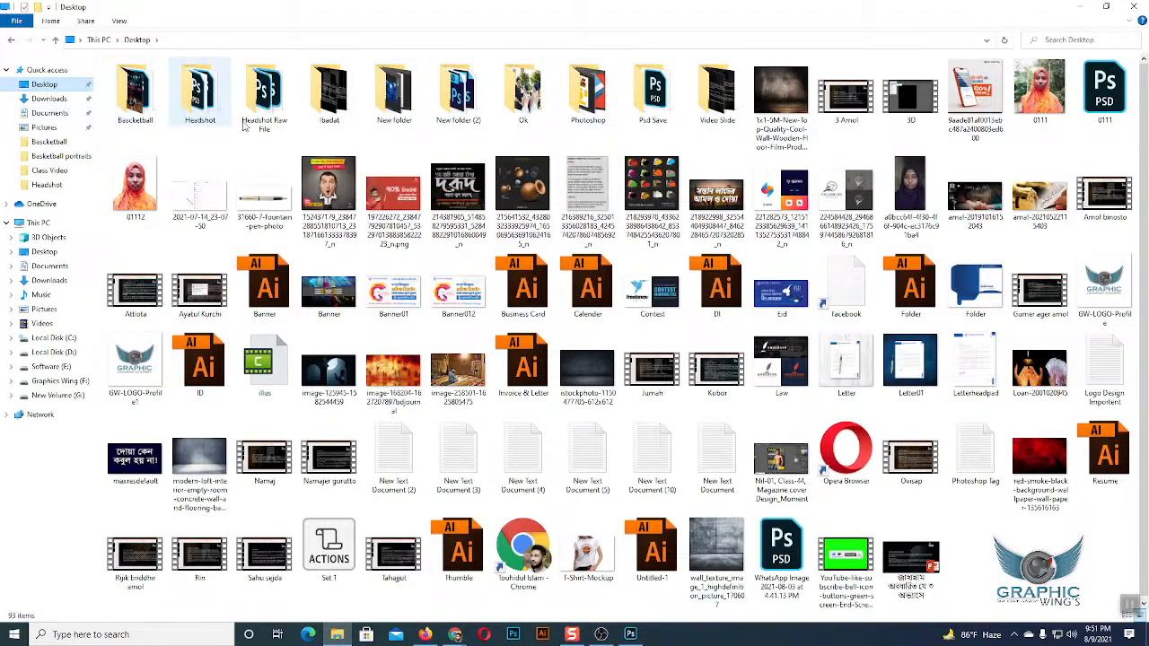
pyautogui.doubleClick(643, 104)
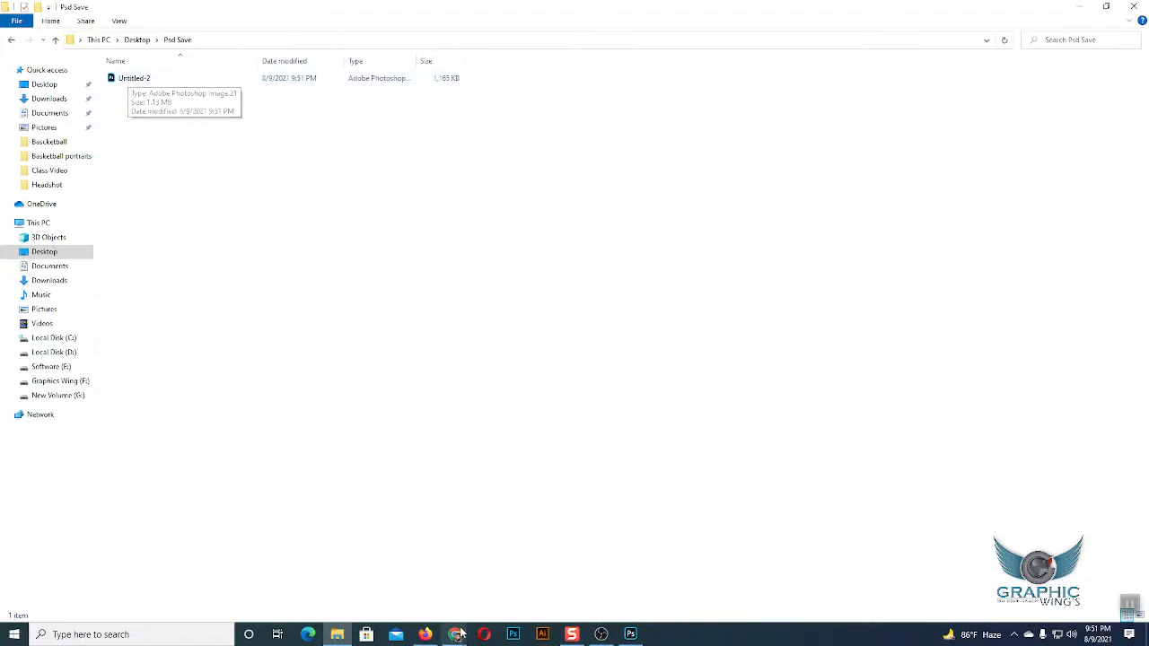
pyautogui.moveTo(458, 633)
pyautogui.click(415, 593)
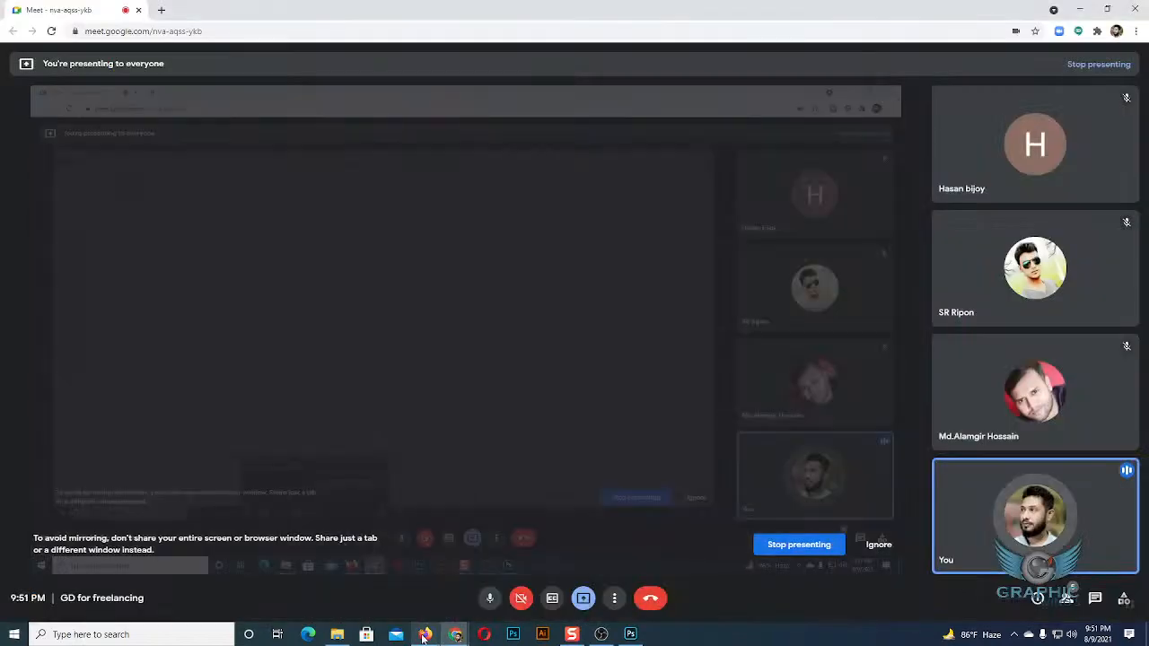
pyautogui.click(630, 634)
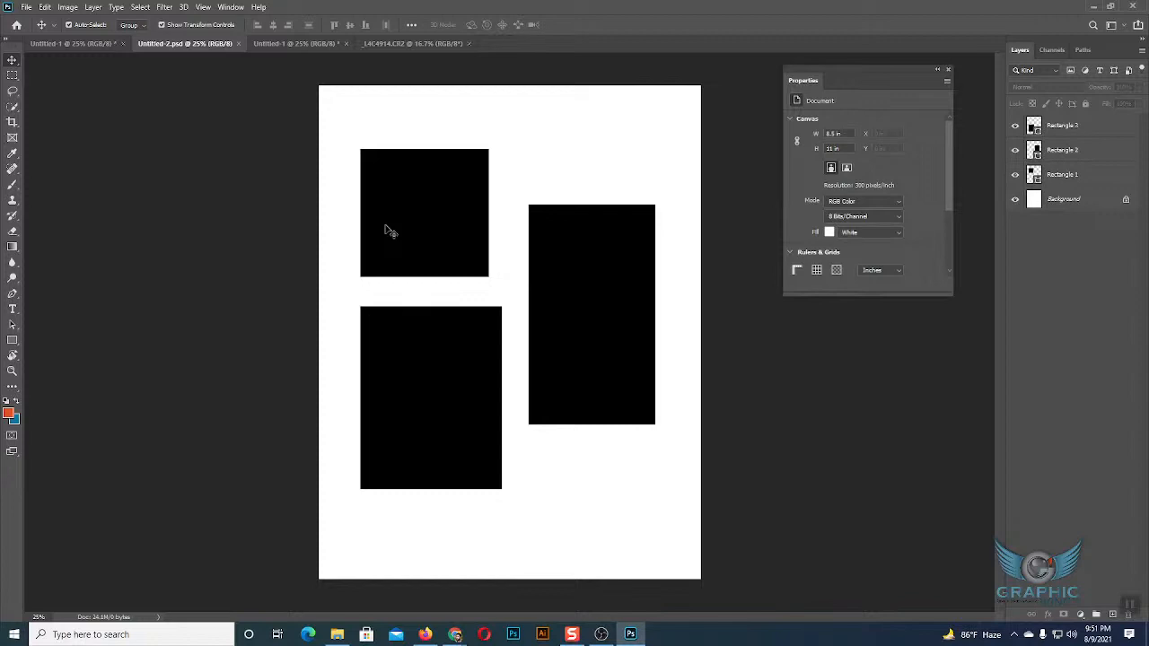
# Start another Save As of Untitled-2 in the Psd Save folder and show the available file formats.
pyautogui.click(24, 7)
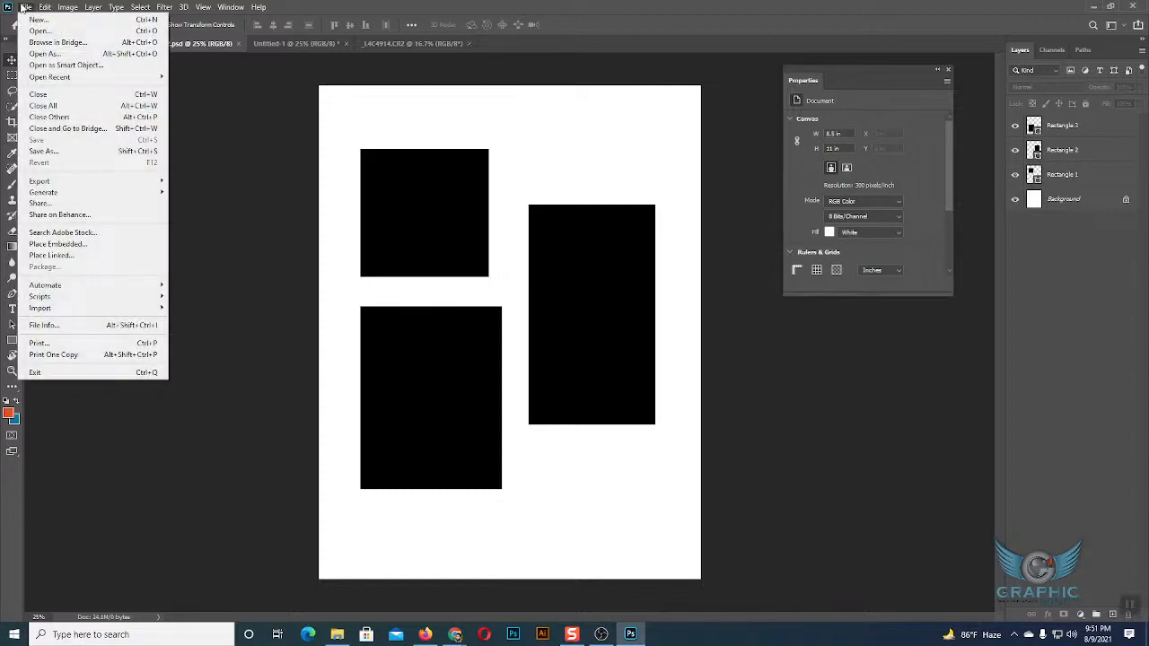
pyautogui.click(41, 152)
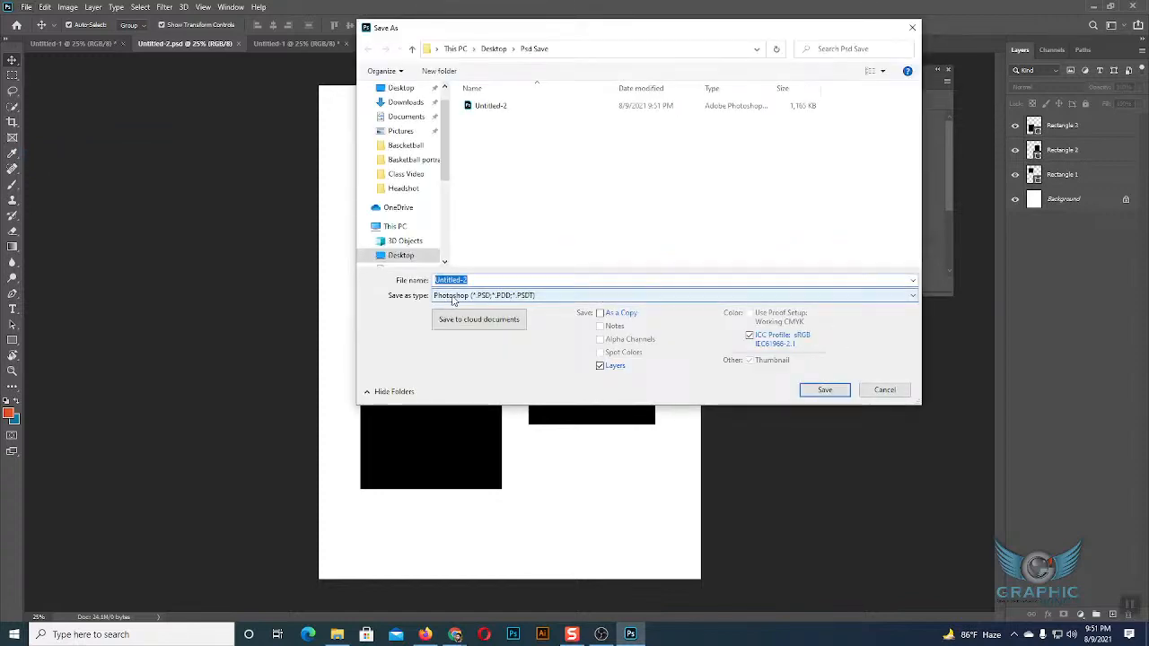
pyautogui.click(554, 296)
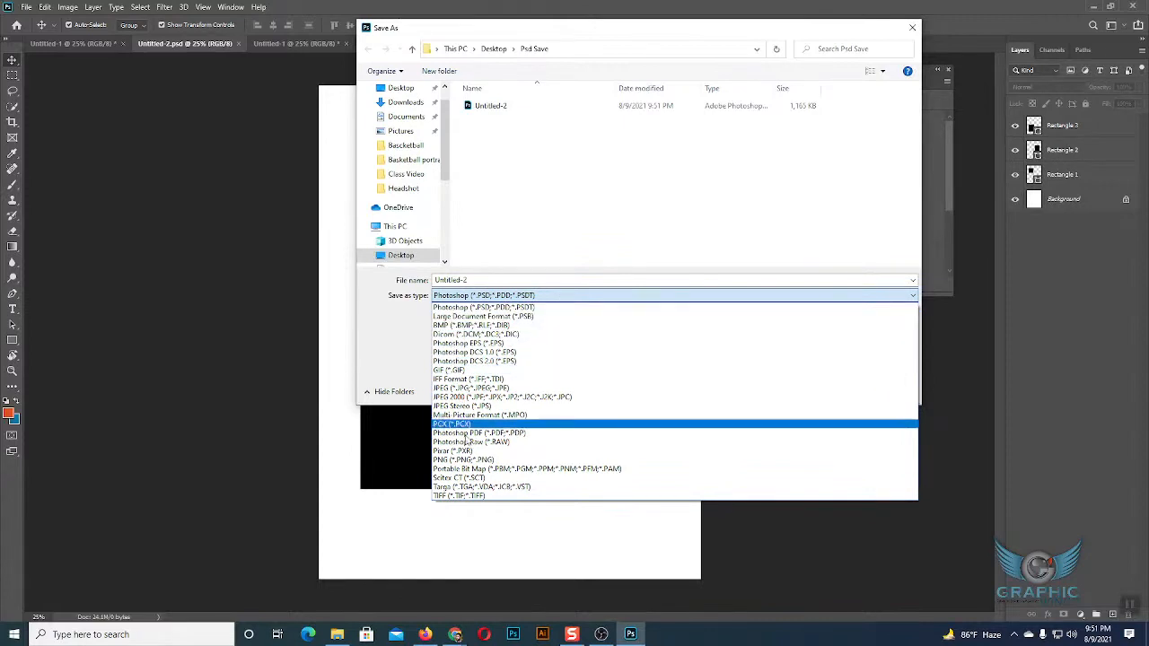
pyautogui.click(466, 299)
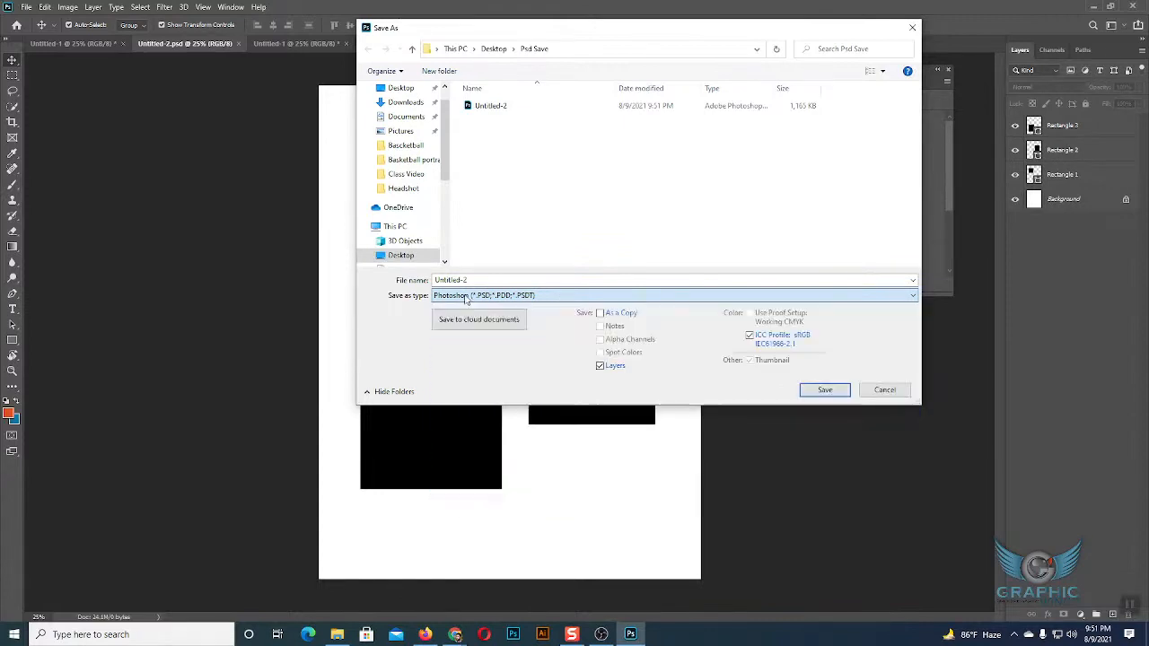
pyautogui.click(913, 298)
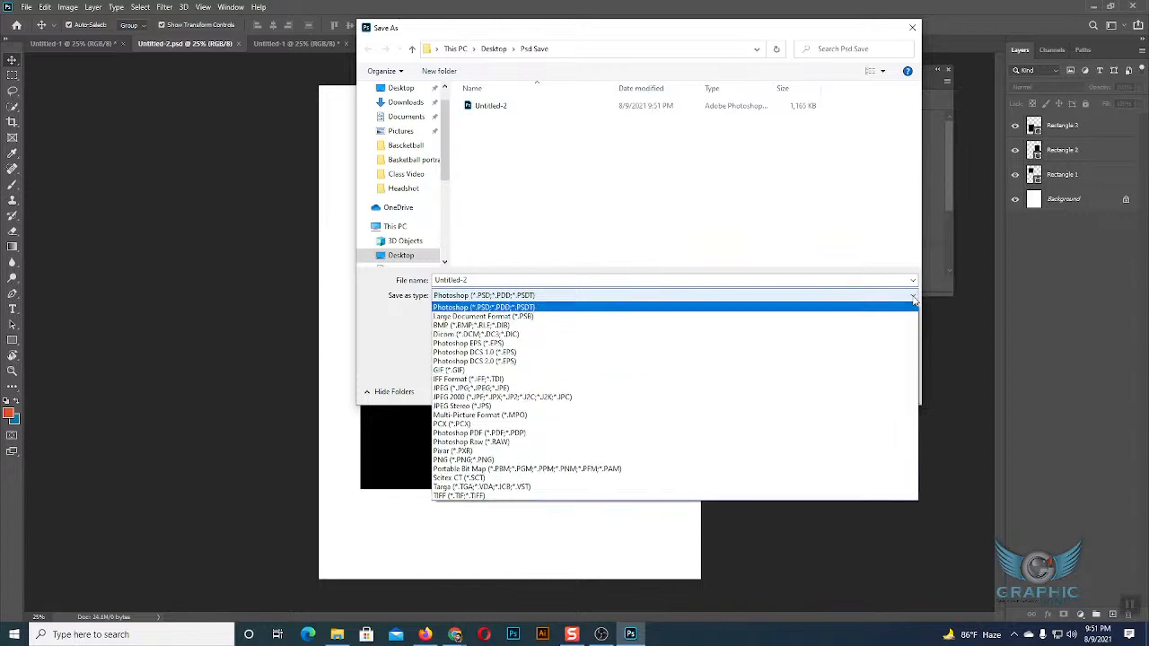
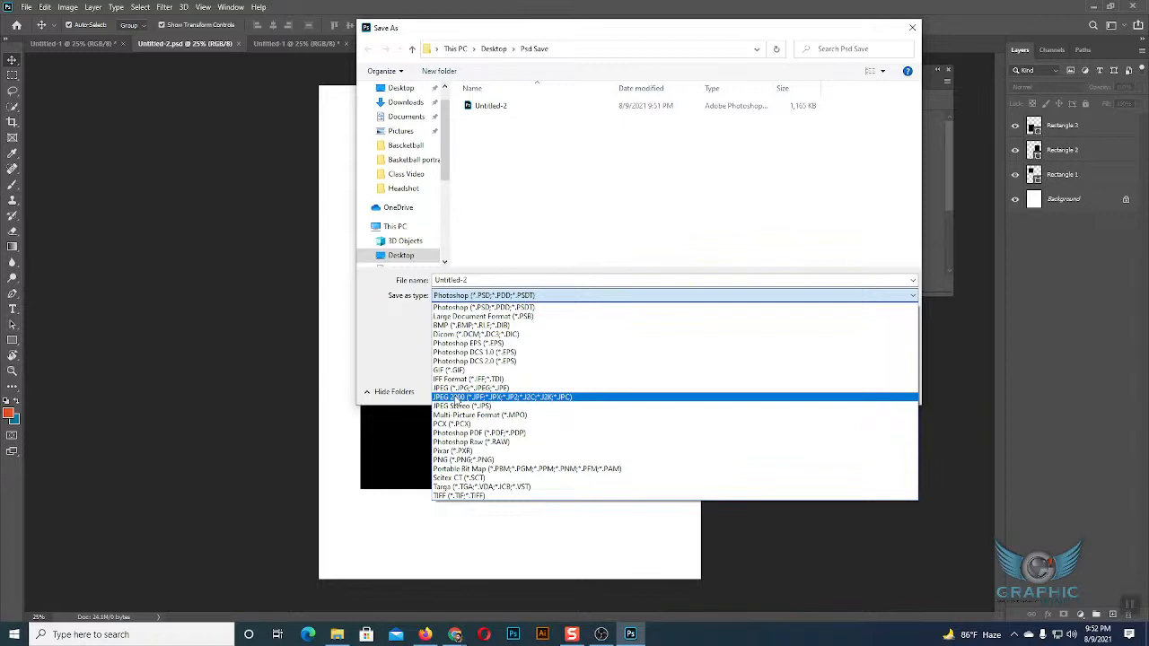
# Save a JPEG copy of Untitled-2 in the Psd Save folder at quality 12 (Maximum) with the Baseline ("Standard") format option.
pyautogui.click(550, 189)
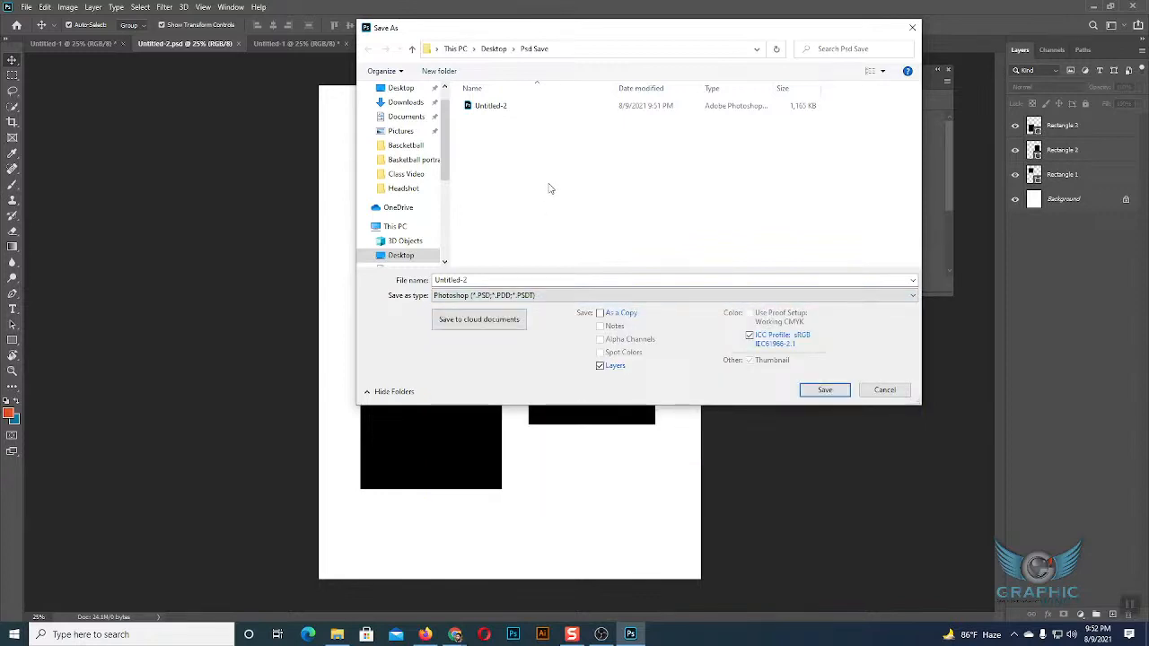
pyautogui.click(785, 296)
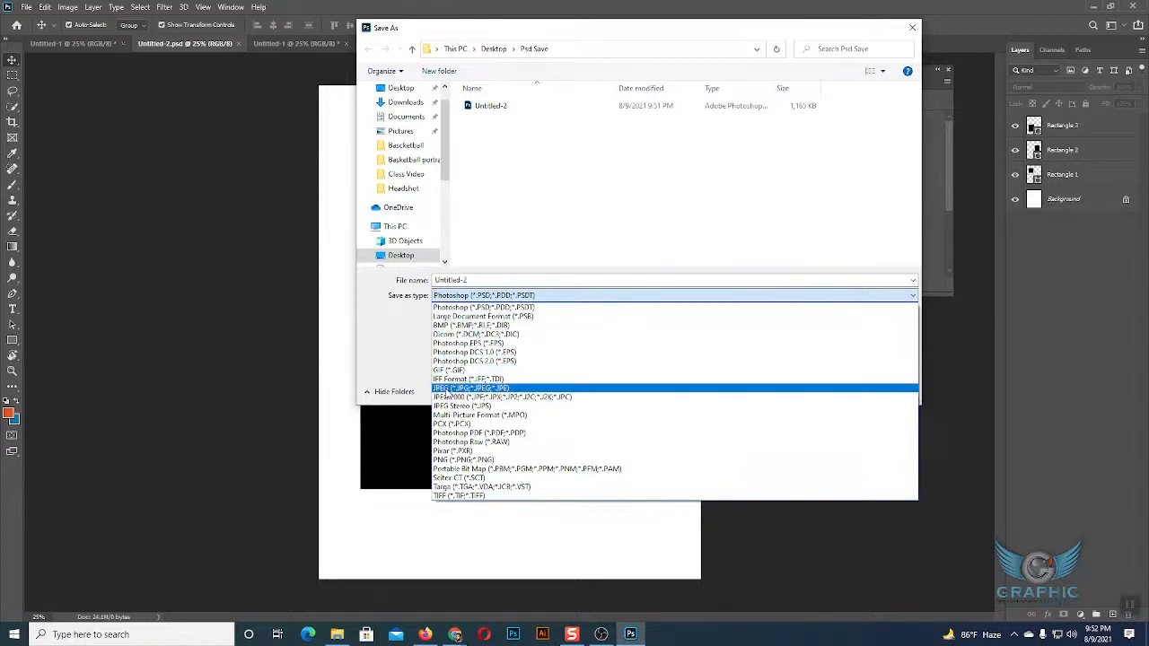
pyautogui.click(500, 392)
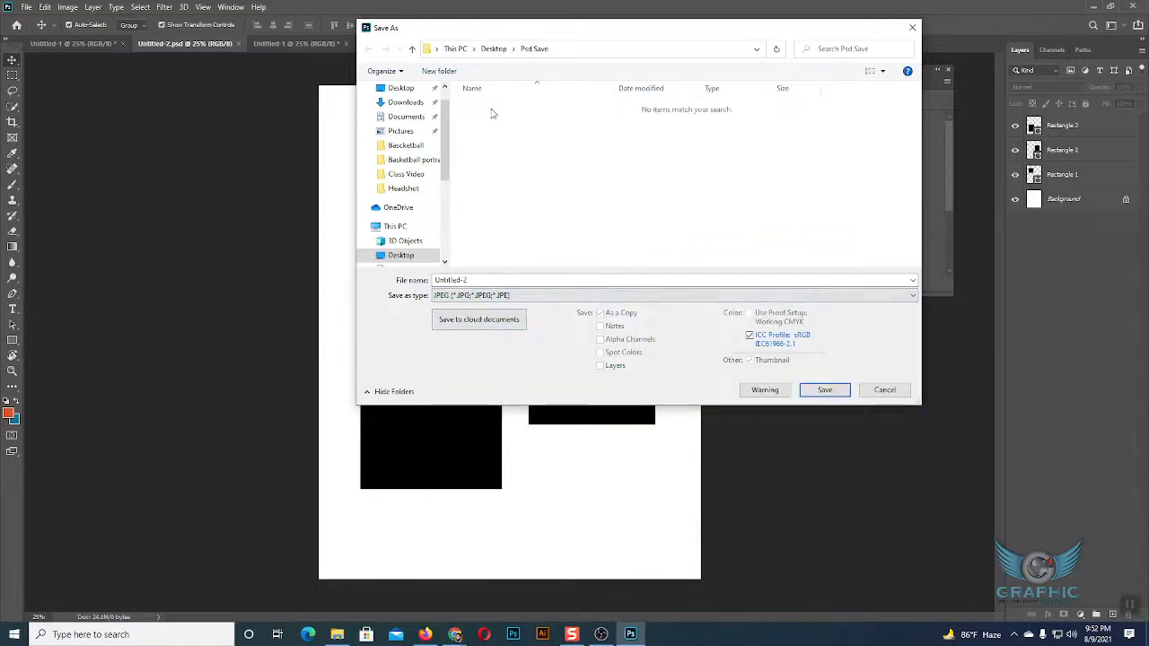
pyautogui.click(822, 391)
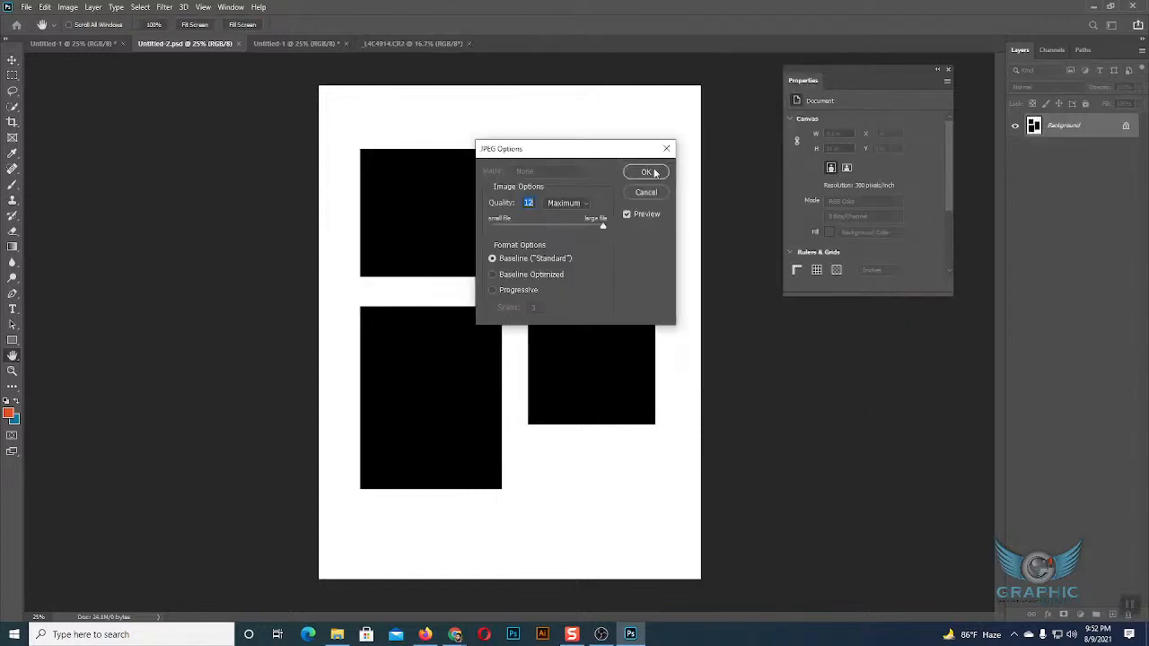
pyautogui.click(655, 176)
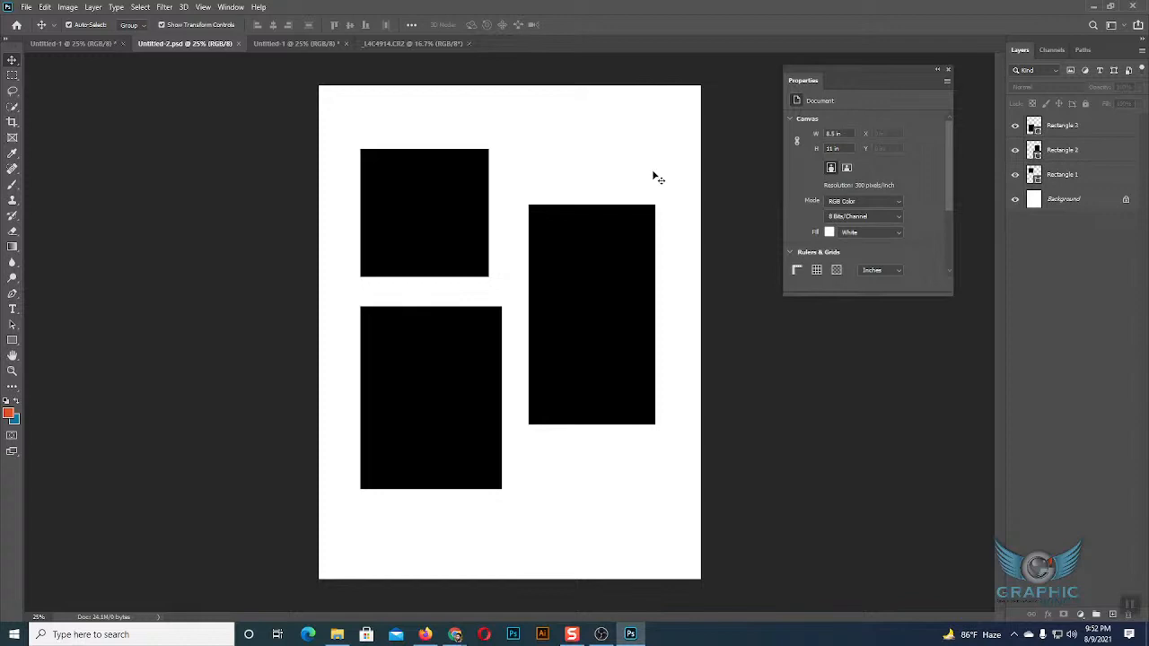
# Save a PNG copy of the document as Untitled-2 in the Psd Save folder, accepting the default PNG options.
pyautogui.click(26, 7)
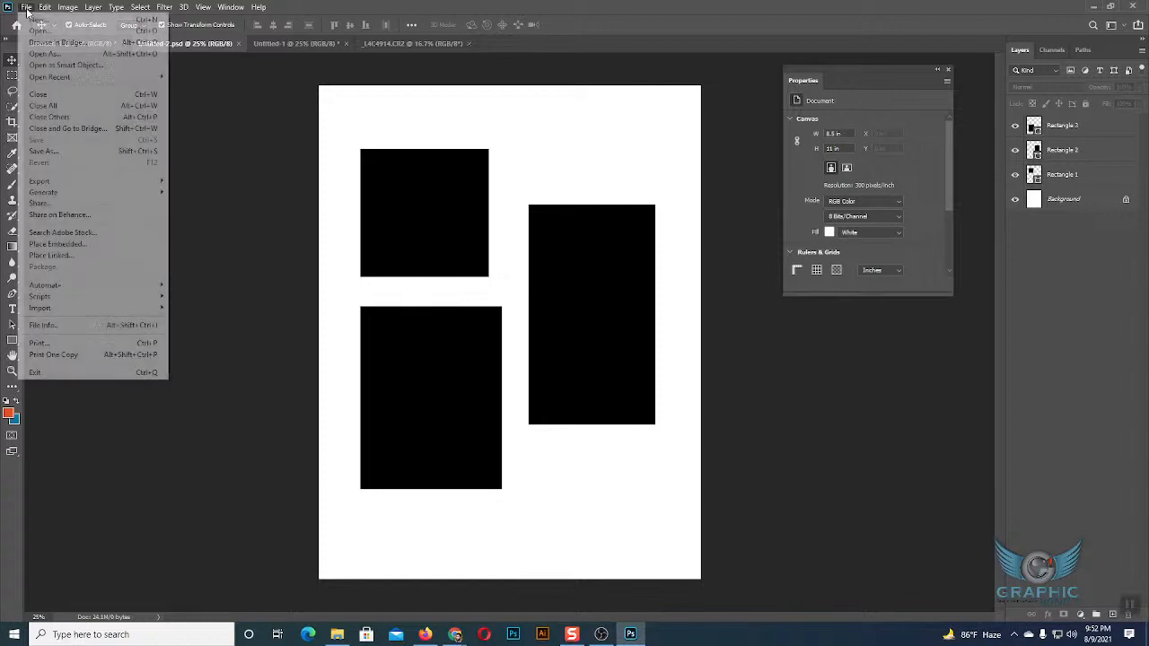
pyautogui.click(66, 151)
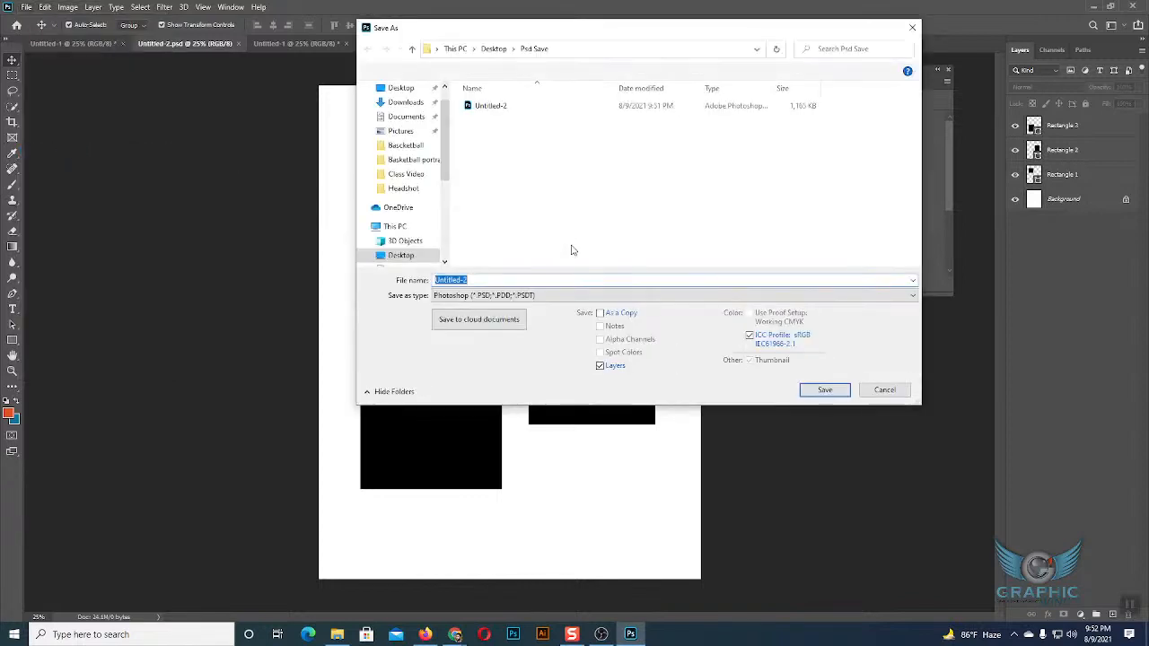
pyautogui.click(552, 297)
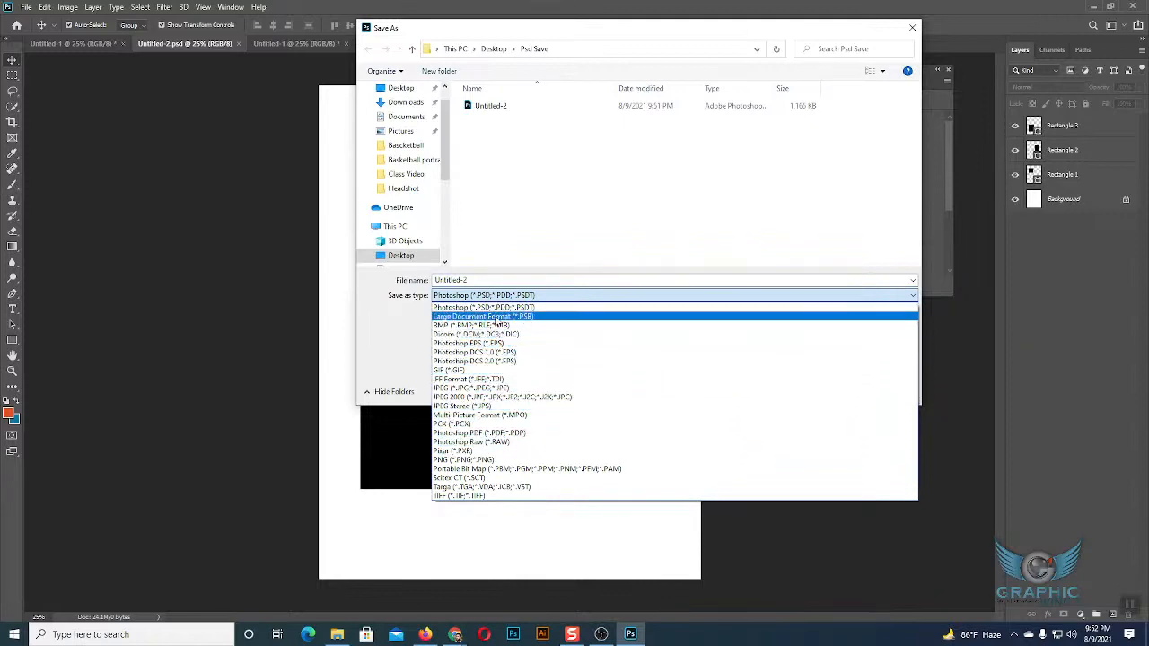
pyautogui.click(467, 460)
pyautogui.click(826, 391)
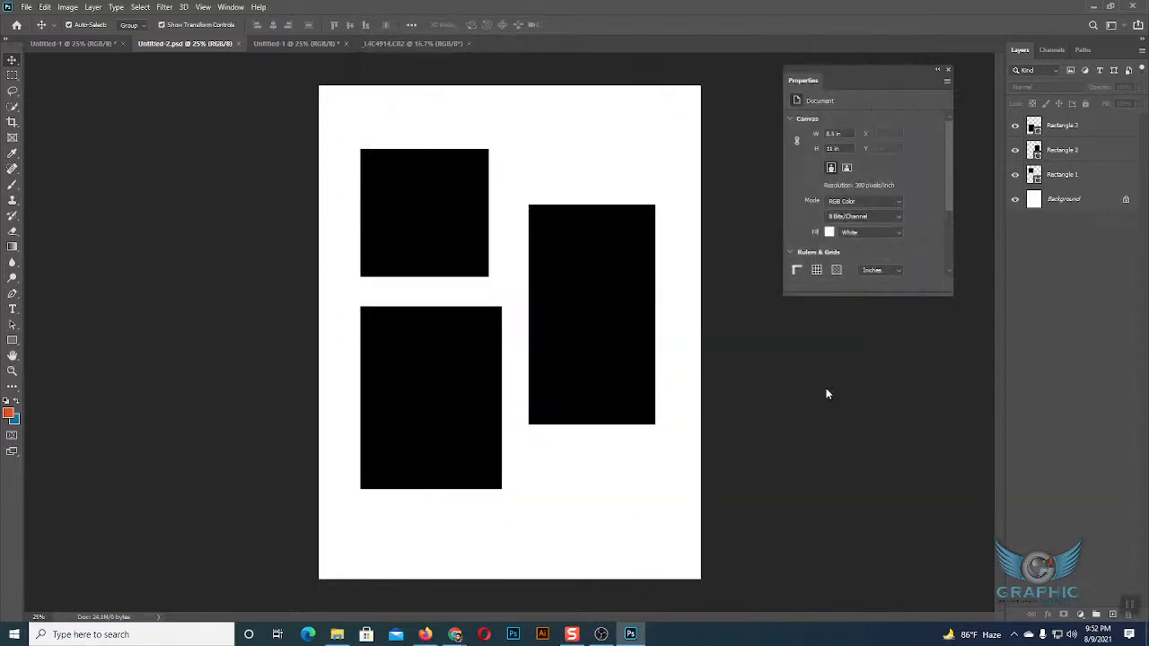
pyautogui.click(640, 189)
# Save a layered Photoshop PDF copy as Untitled-2 in the Psd Save folder, check that folder in File Explorer, and return to Photoshop.
pyautogui.click(26, 7)
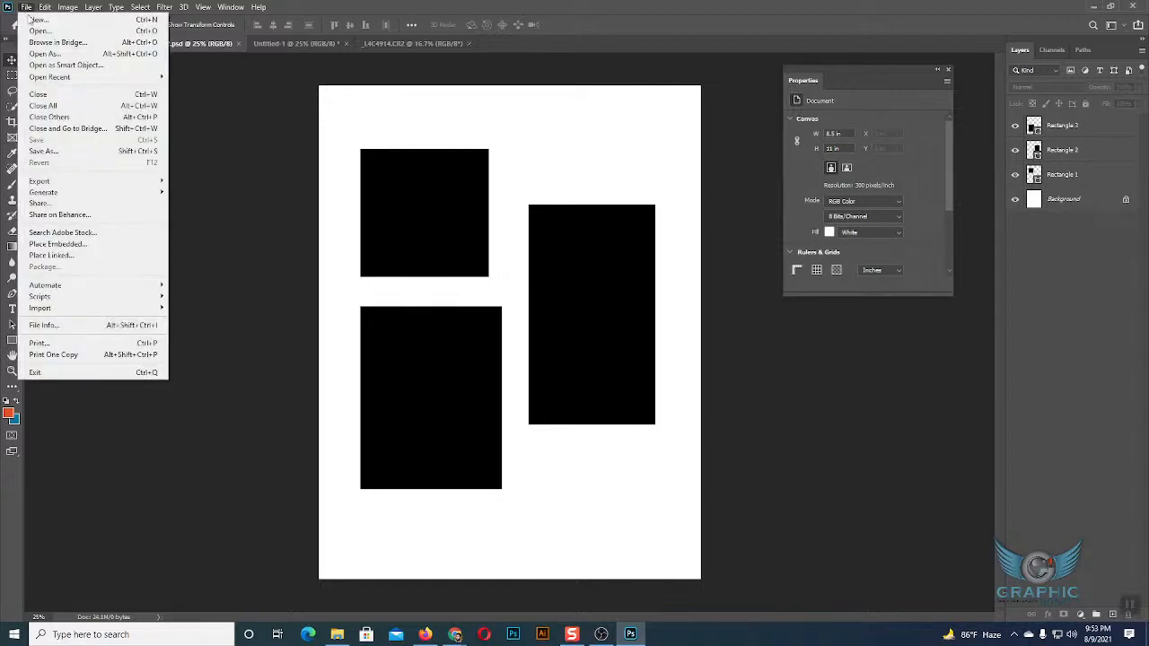
pyautogui.click(45, 151)
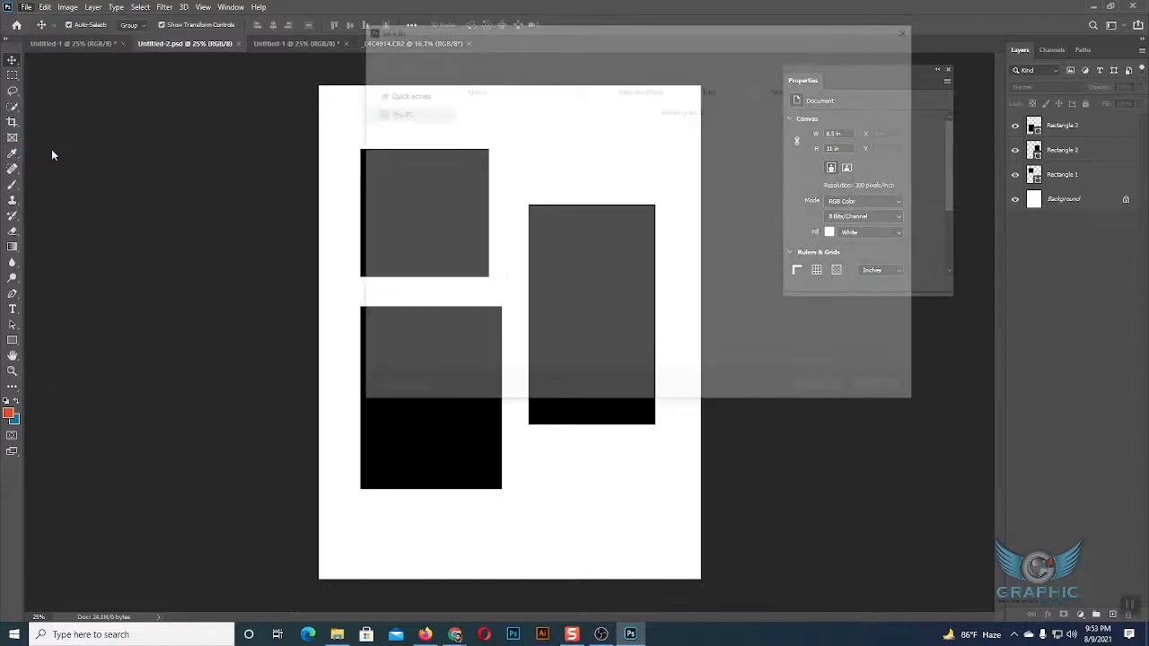
pyautogui.click(661, 296)
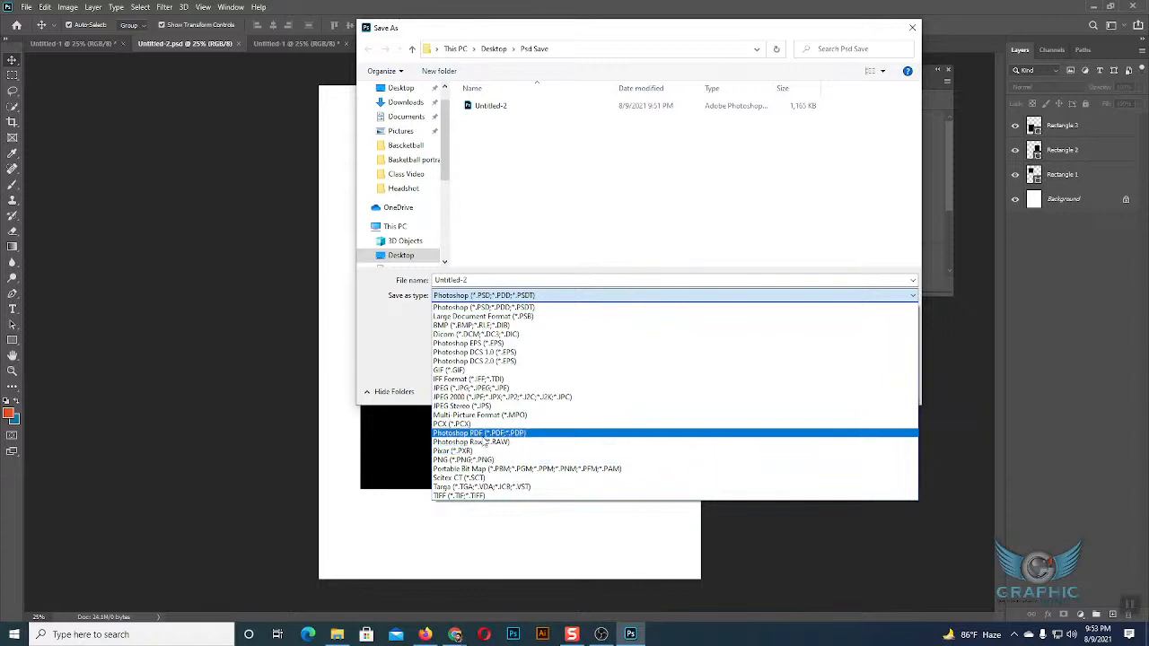
pyautogui.click(484, 436)
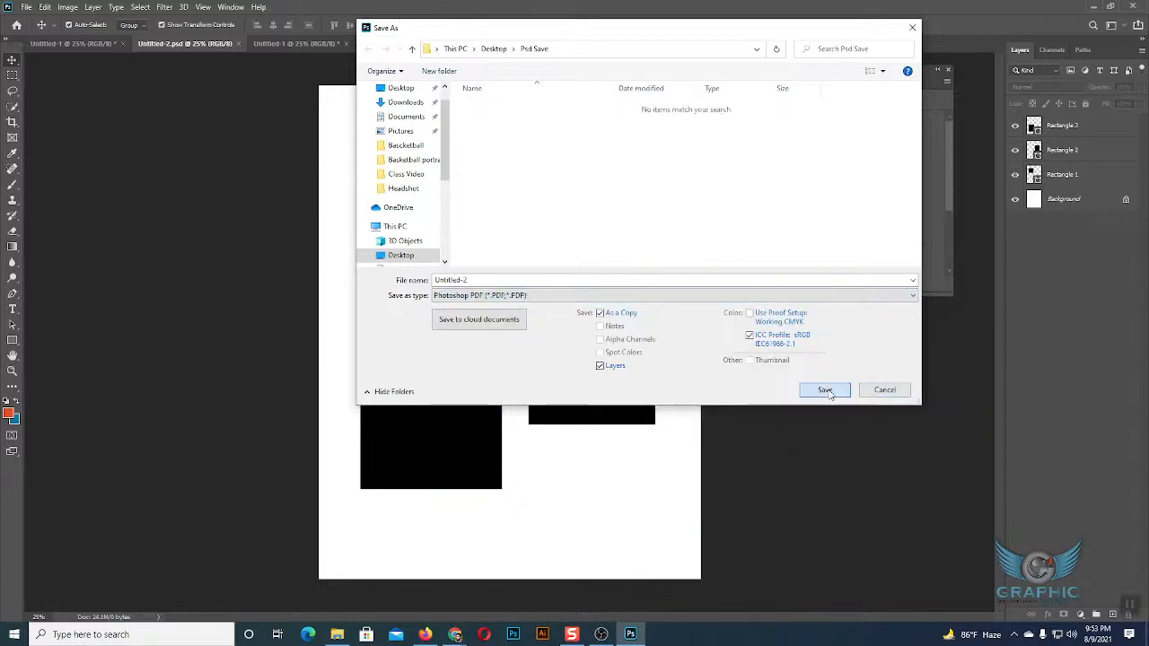
pyautogui.click(828, 393)
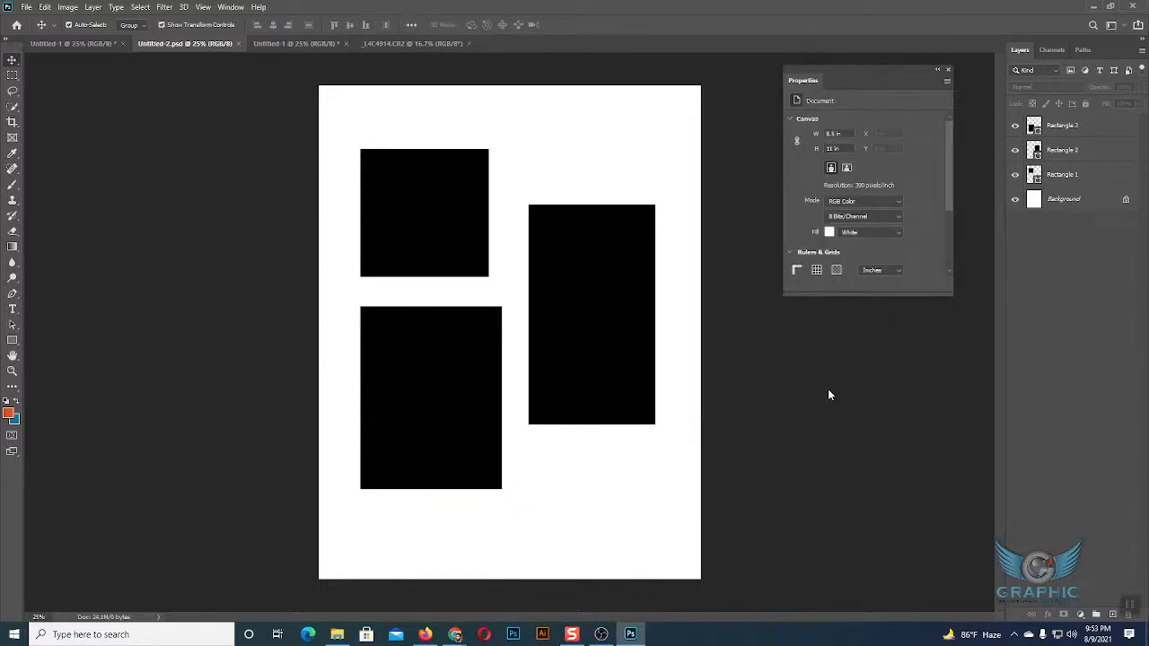
pyautogui.click(340, 634)
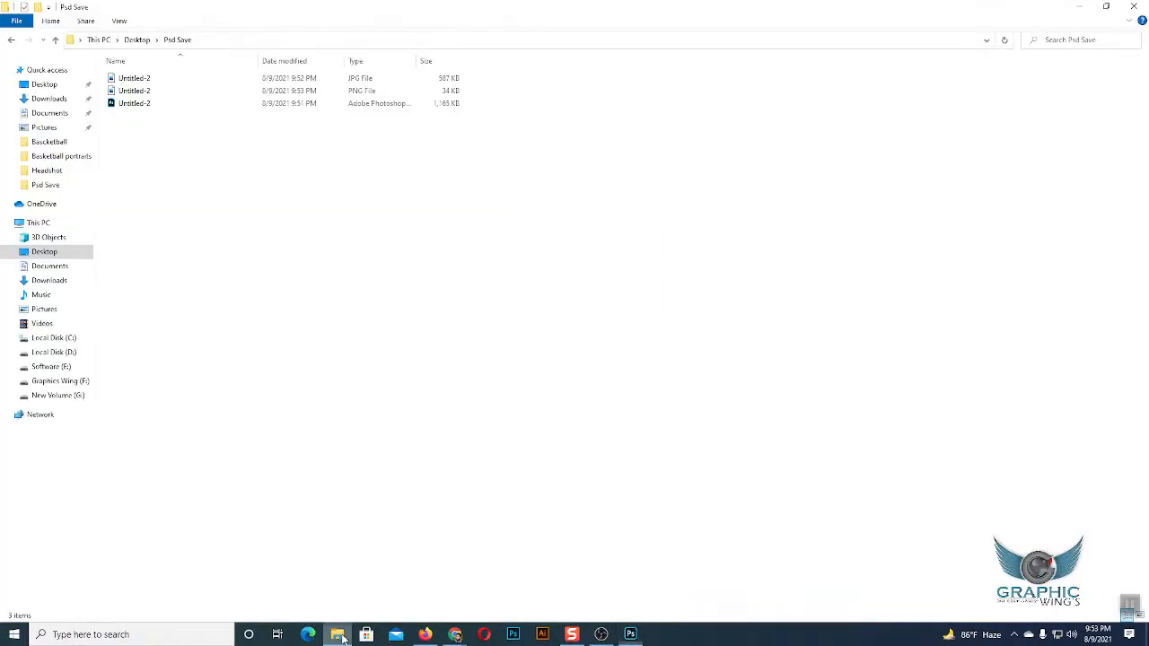
pyautogui.click(632, 641)
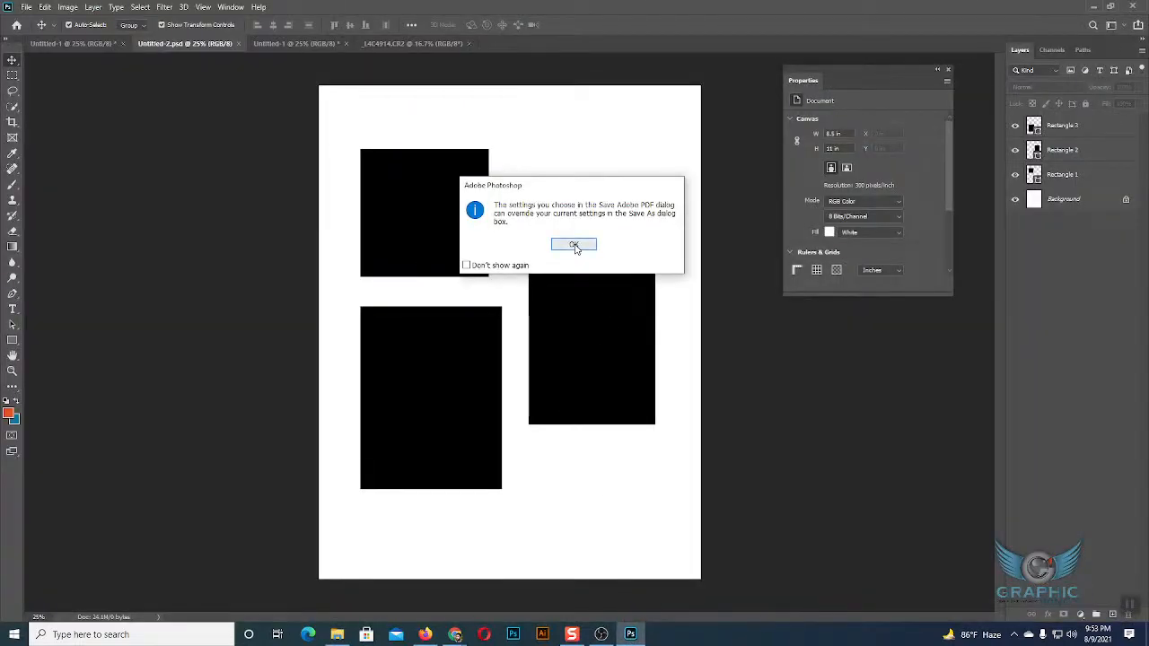
pyautogui.click(575, 245)
pyautogui.click(709, 401)
pyautogui.click(584, 263)
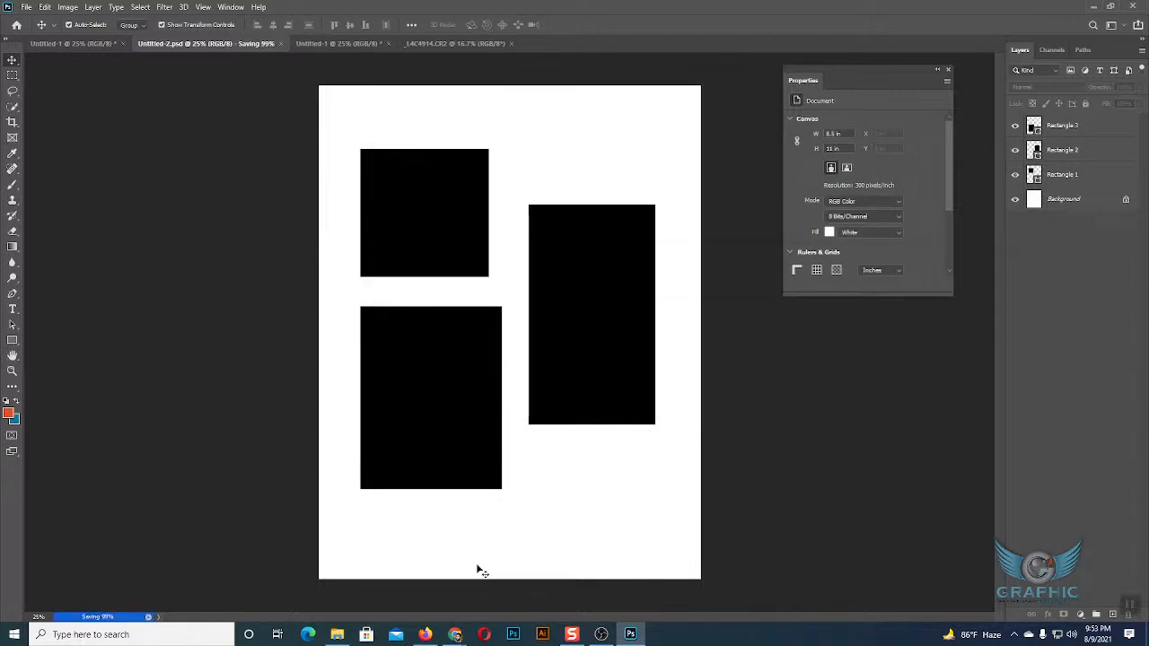
pyautogui.click(336, 635)
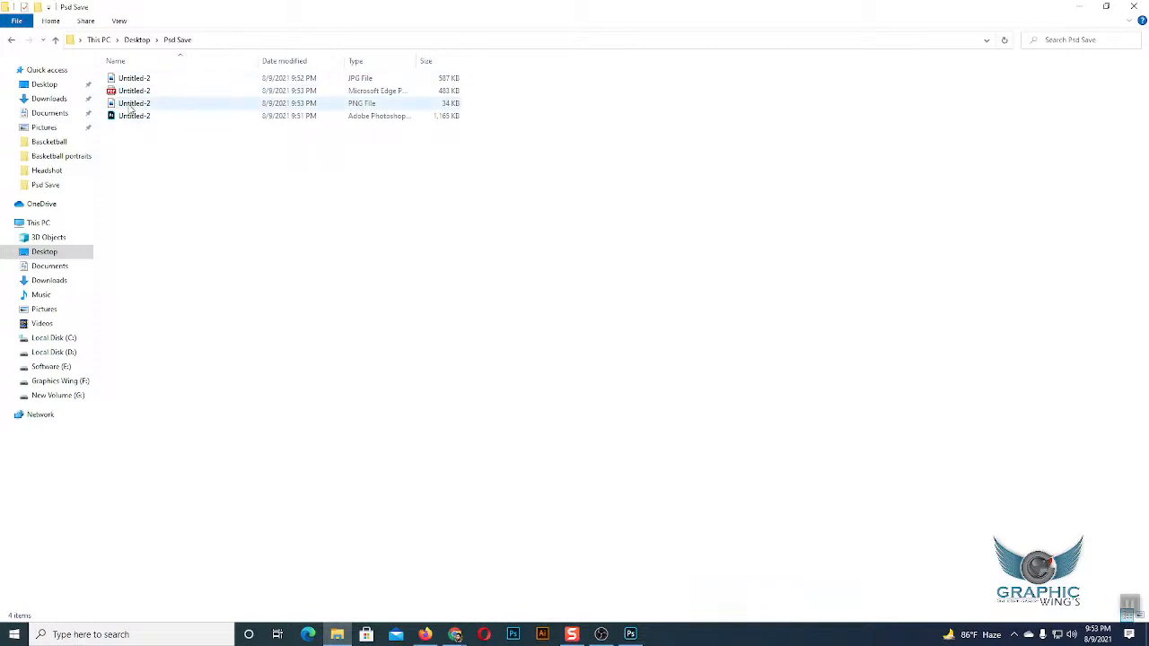
pyautogui.click(631, 634)
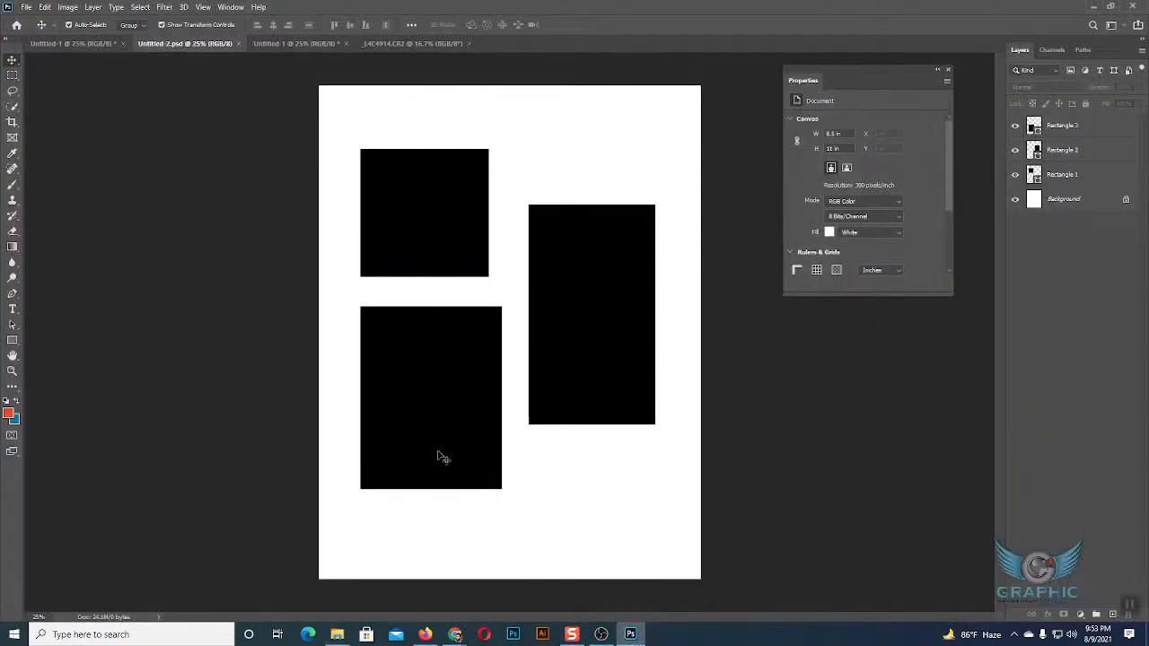
pyautogui.click(27, 7)
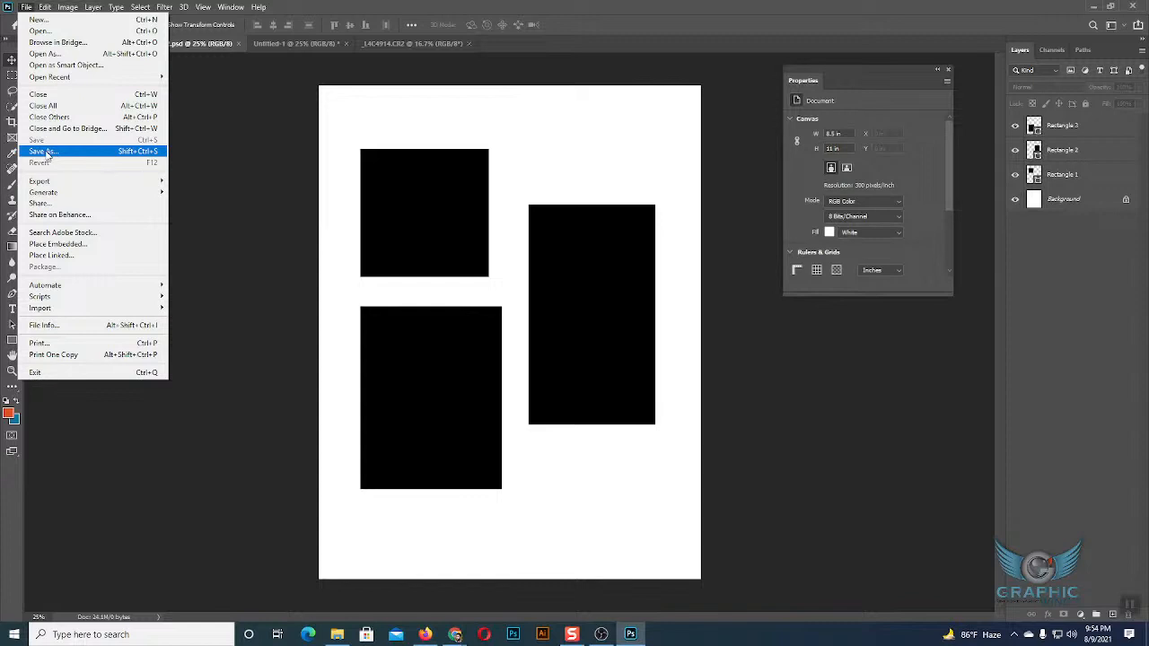
pyautogui.click(45, 152)
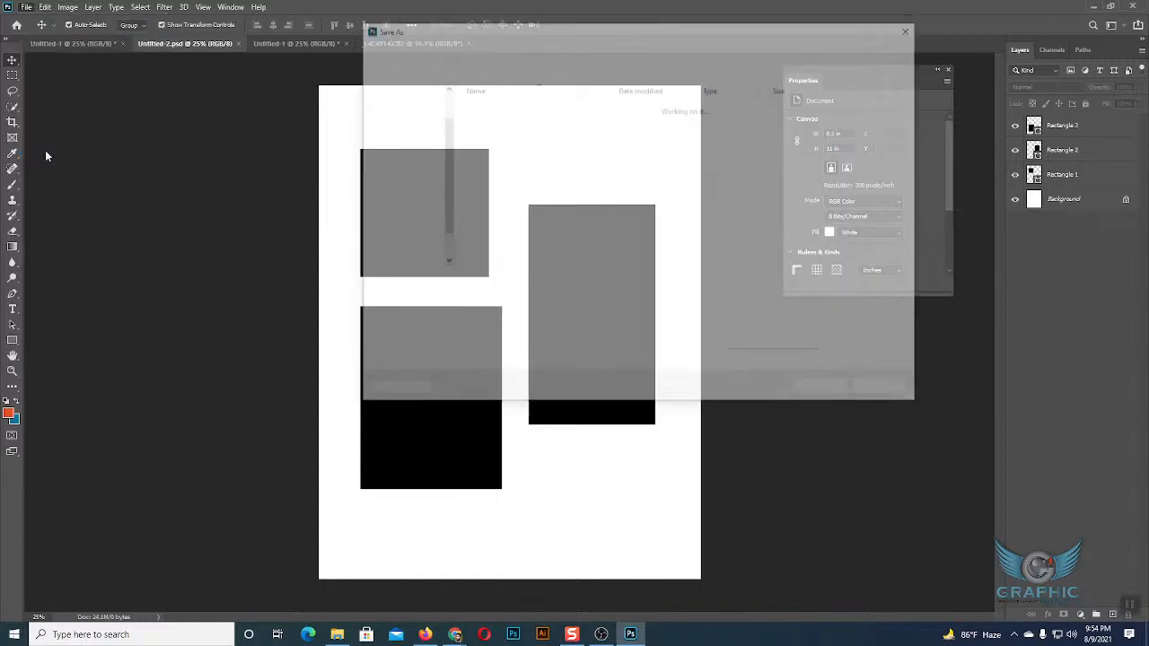
pyautogui.click(556, 297)
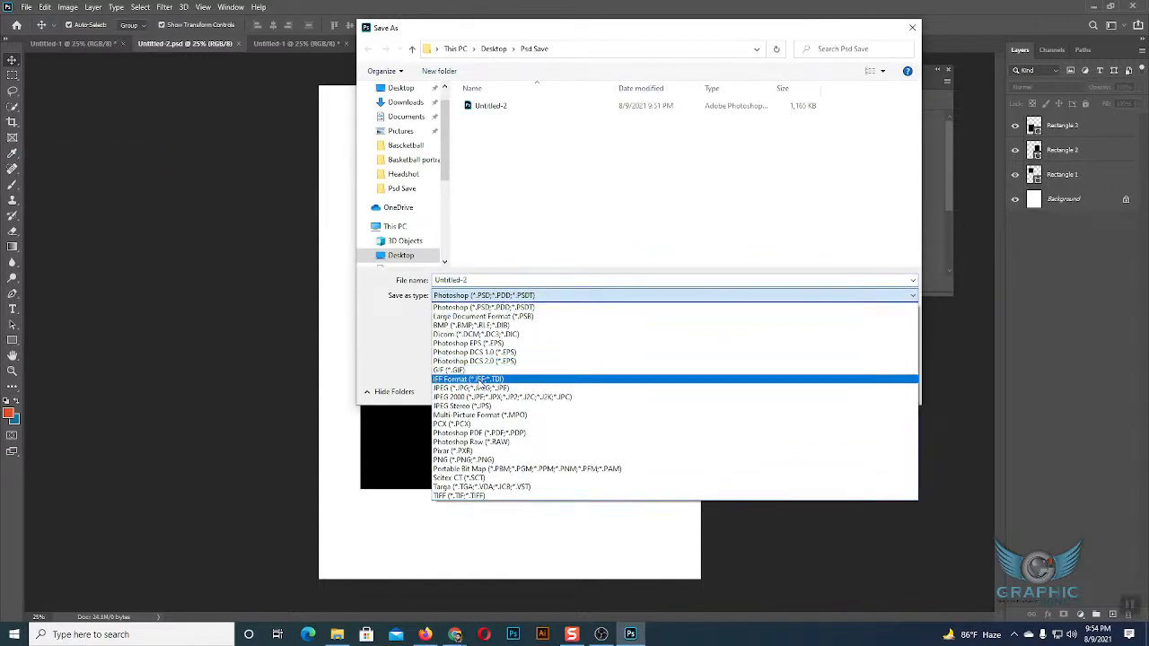
pyautogui.click(544, 387)
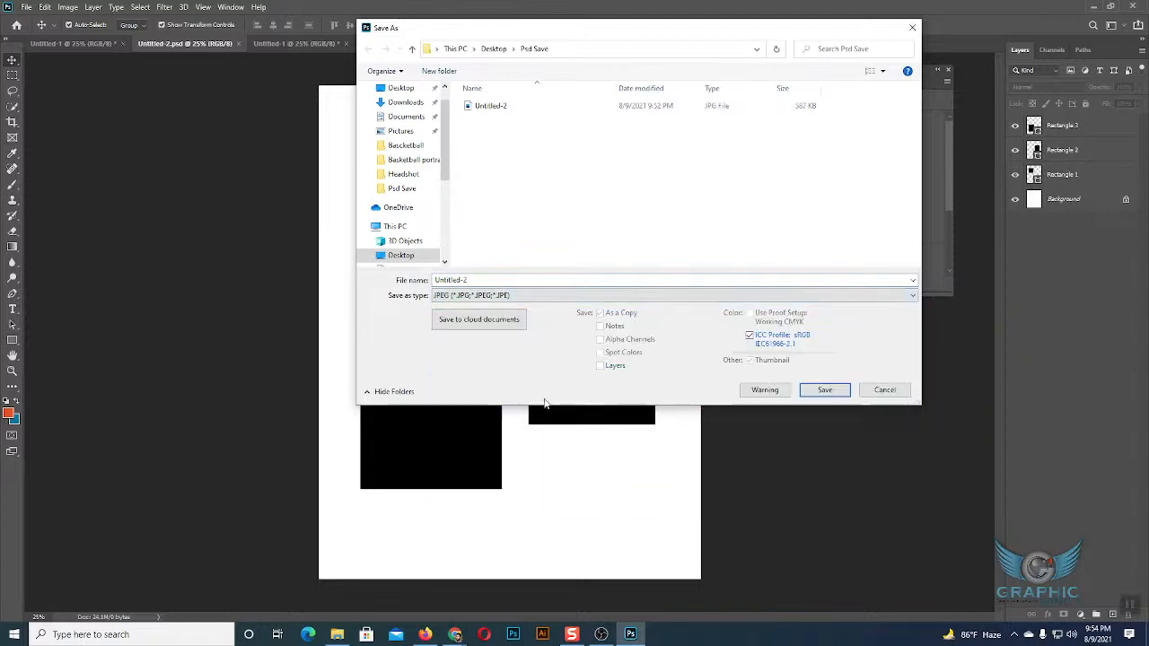
pyautogui.click(824, 389)
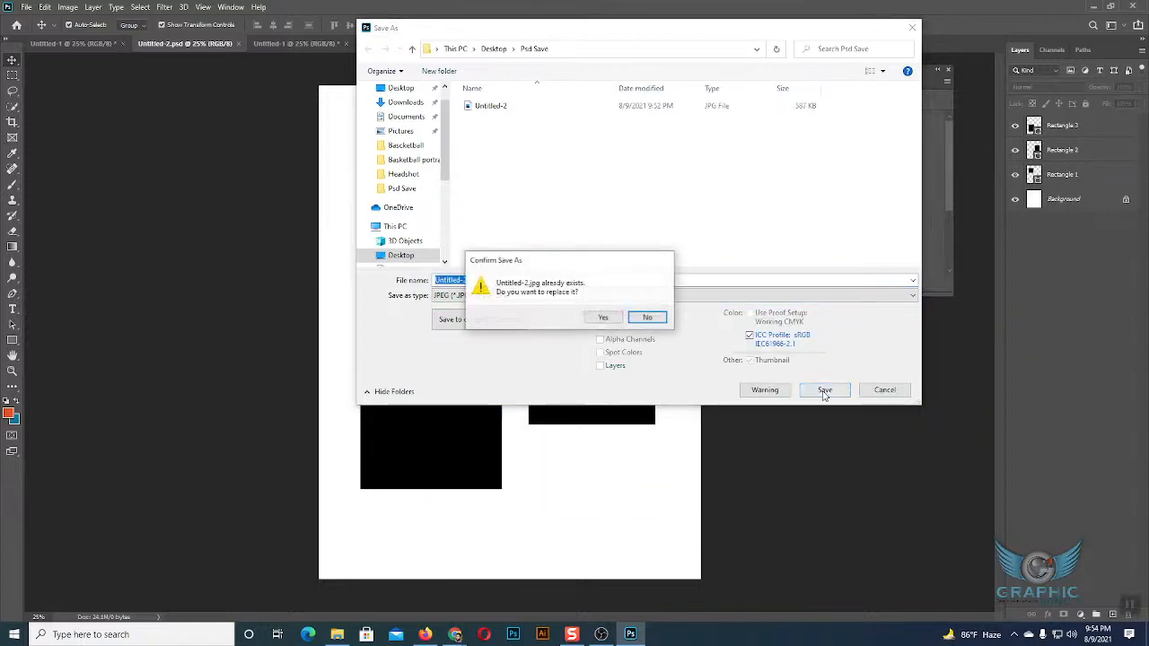
pyautogui.click(641, 317)
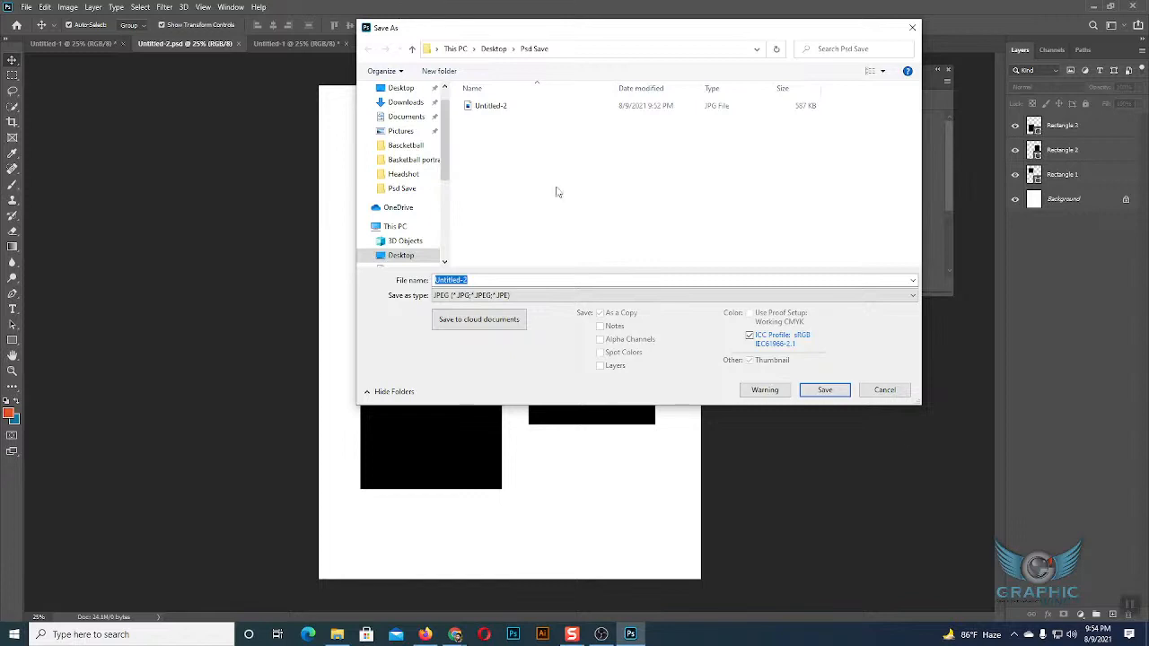
pyautogui.click(892, 393)
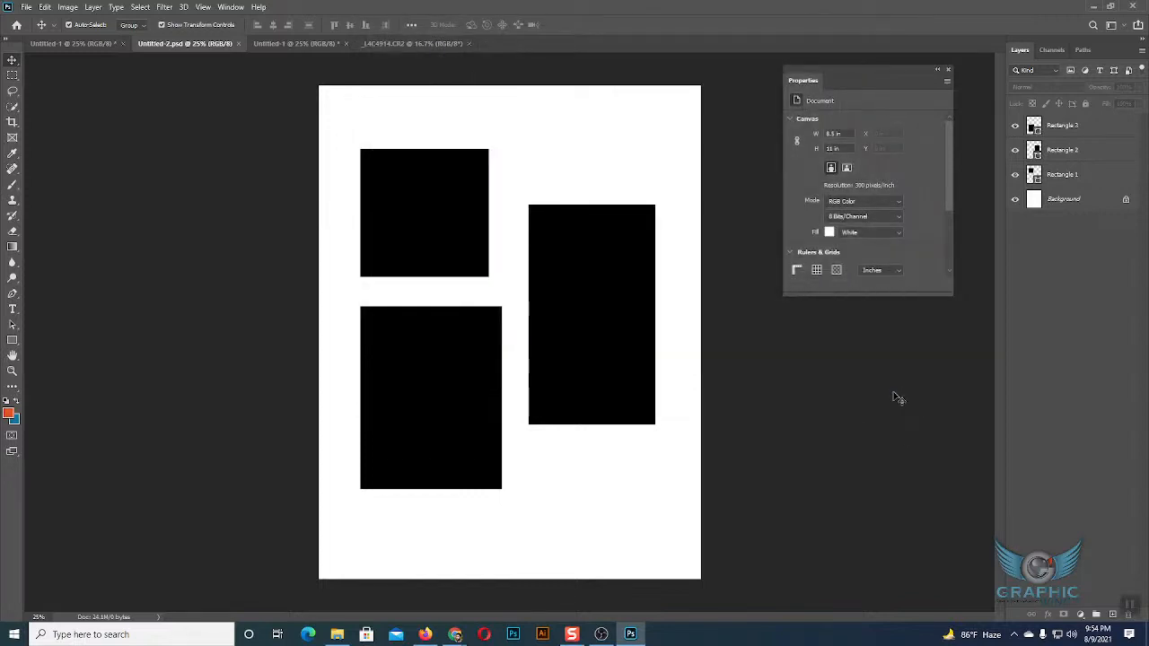
# Open the document in the Save for Web (Legacy) export dialog and choose JPEG as the file format.
pyautogui.click(25, 8)
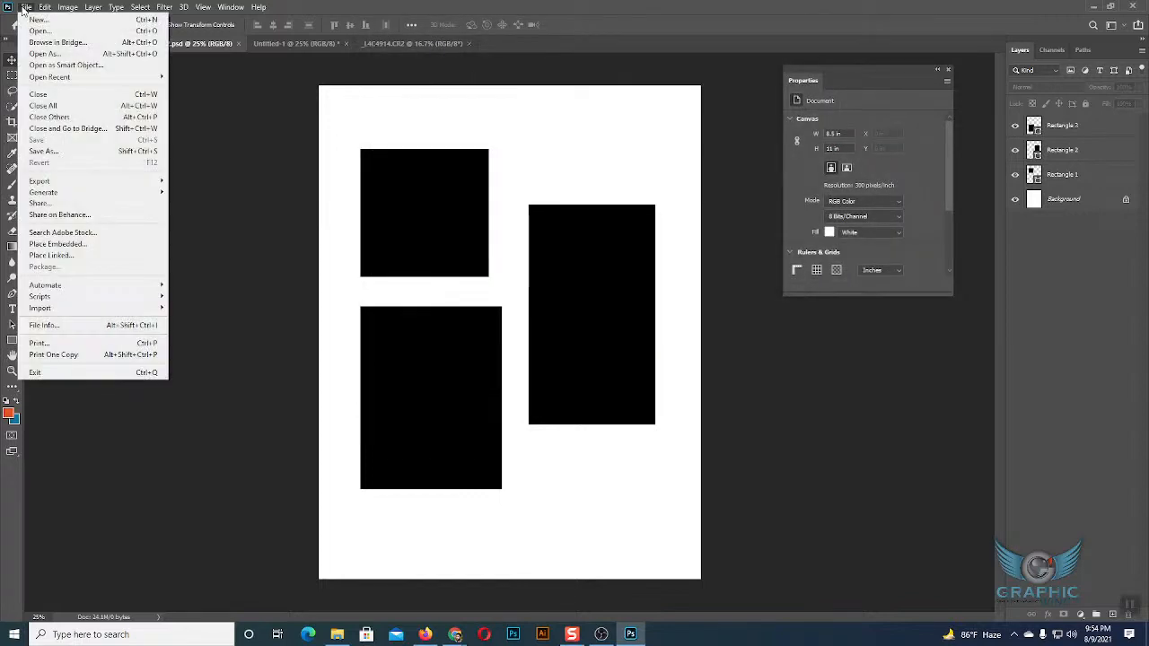
pyautogui.moveTo(32, 186)
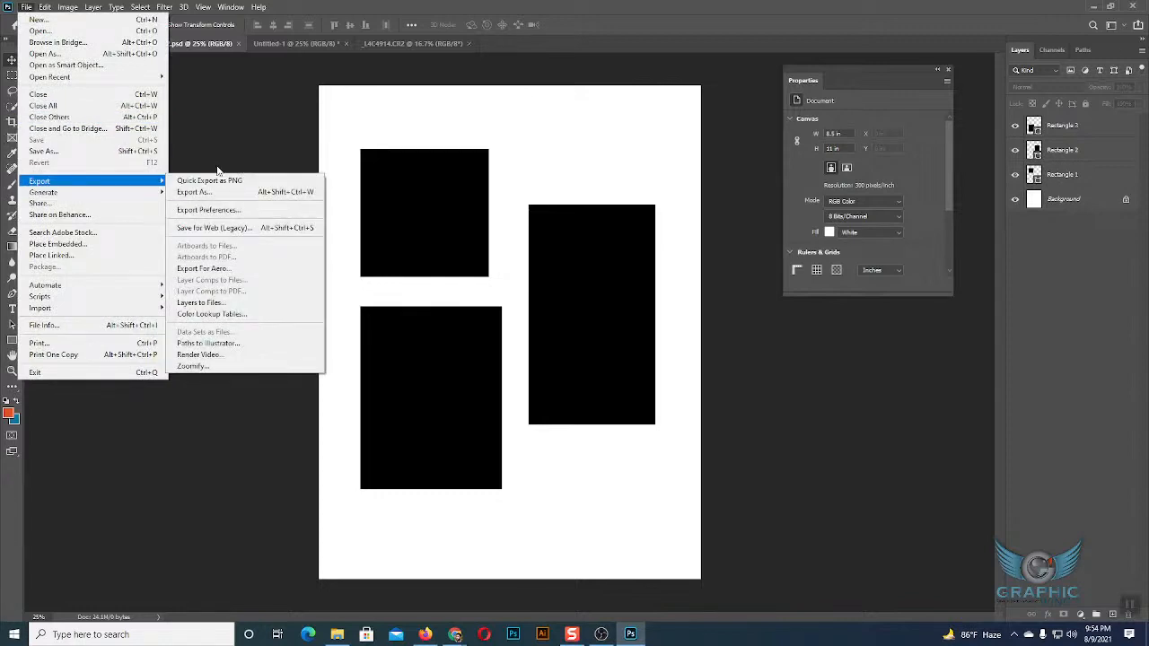
pyautogui.click(201, 228)
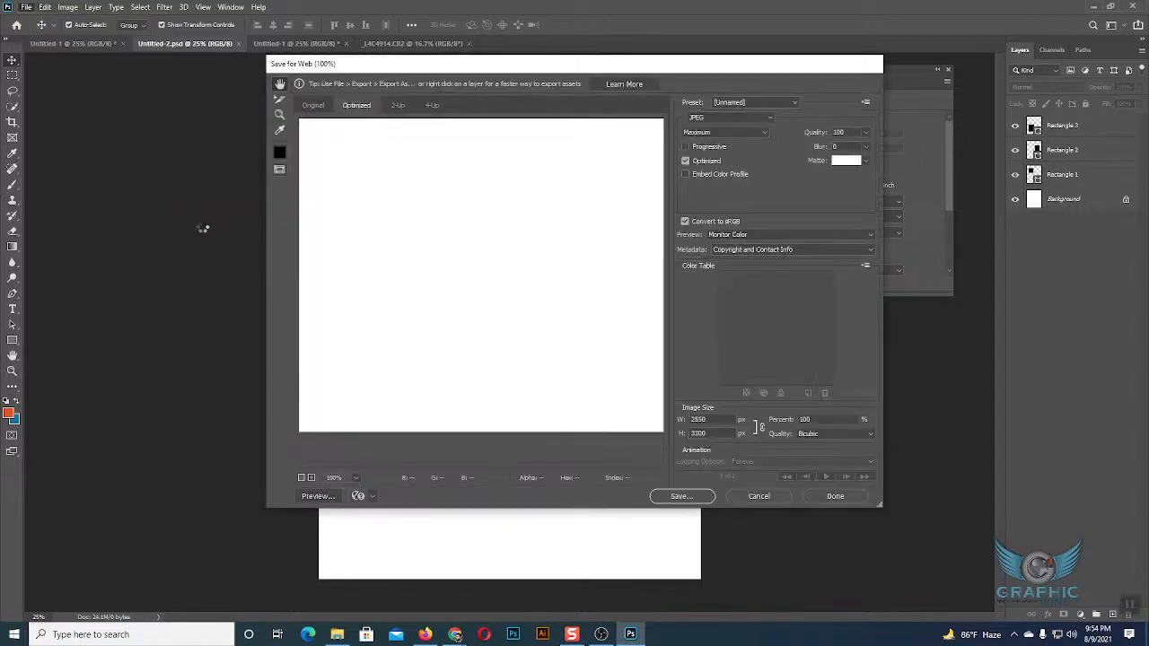
pyautogui.moveTo(609, 70); pyautogui.dragTo(447, 59)
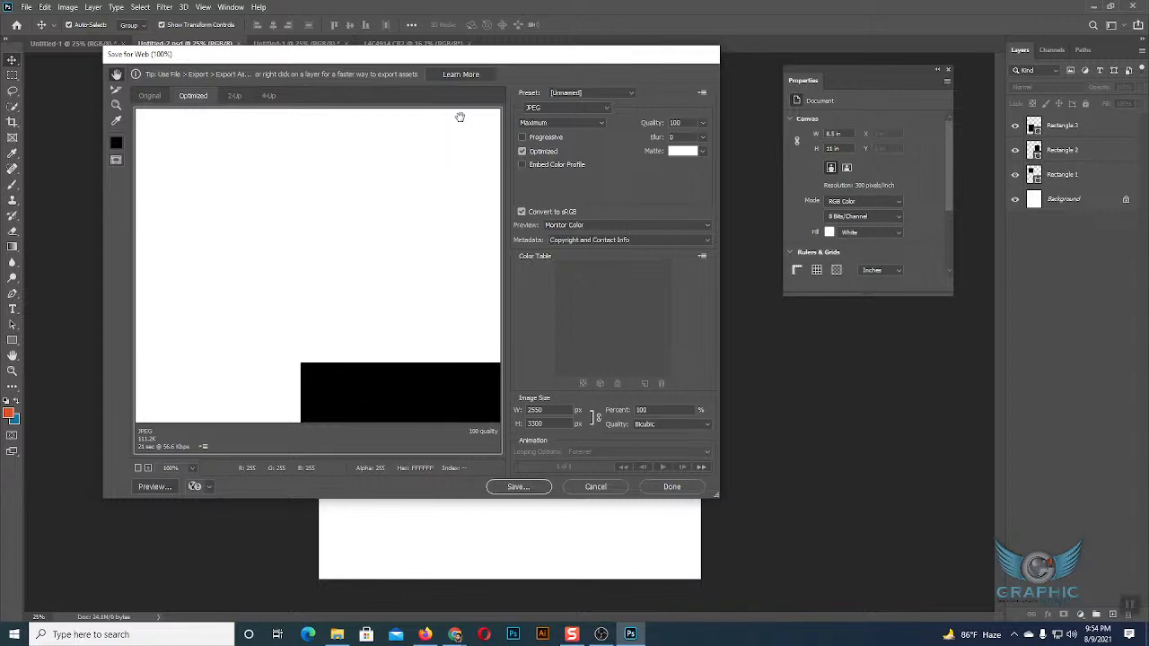
pyautogui.click(558, 111)
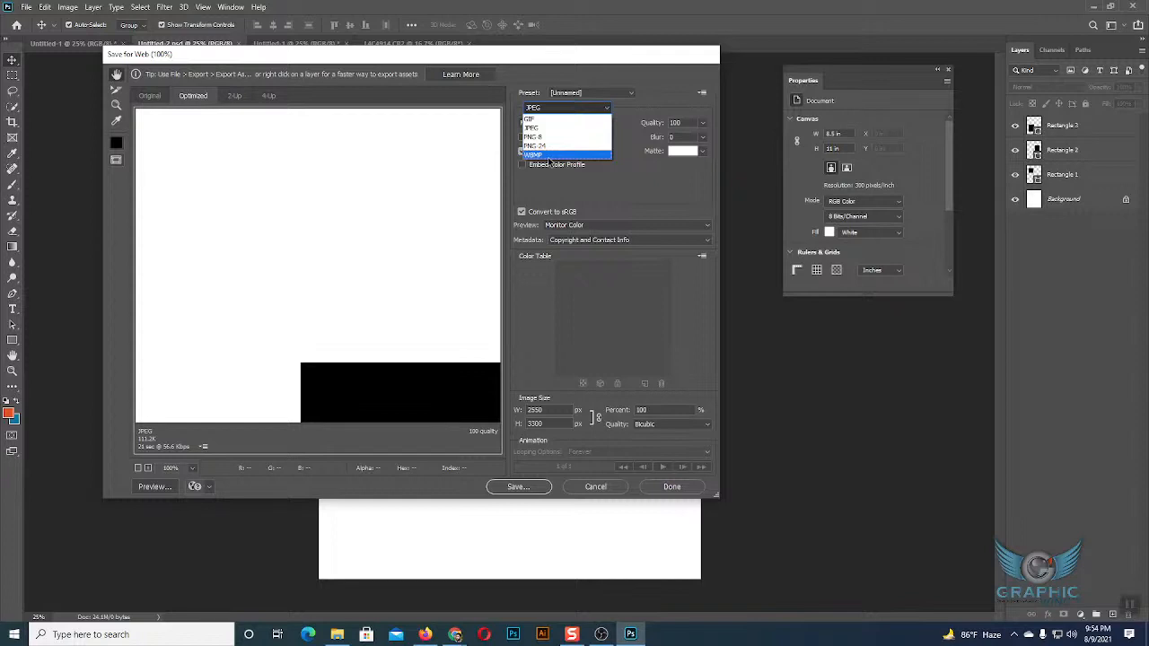
pyautogui.click(555, 127)
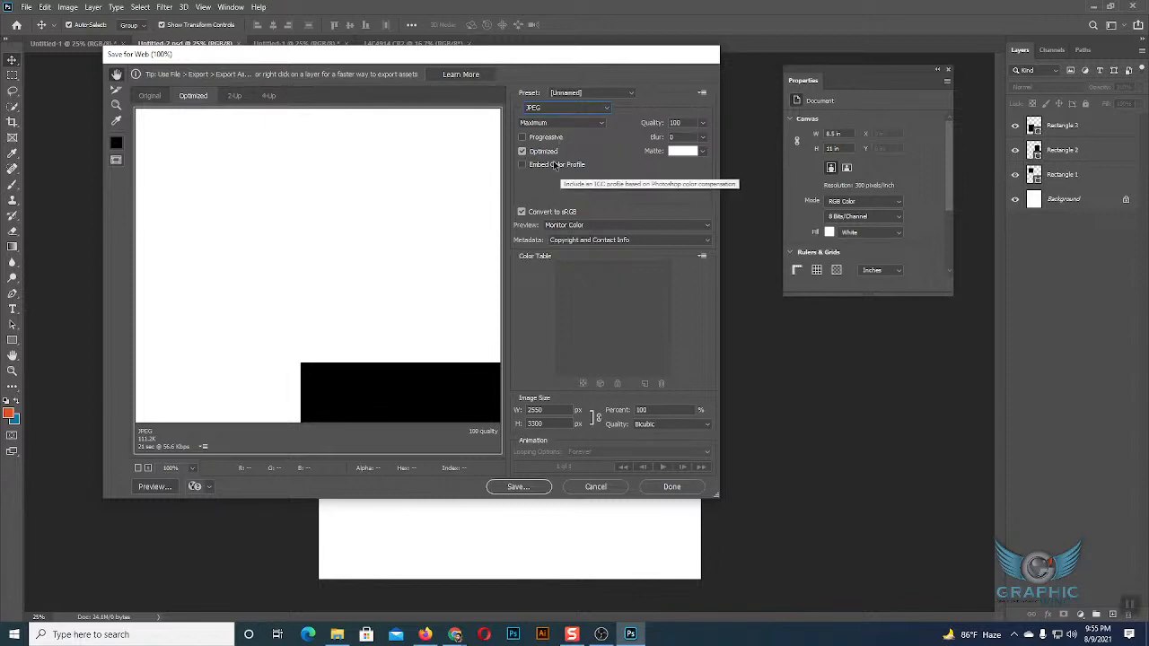
pyautogui.click(705, 128)
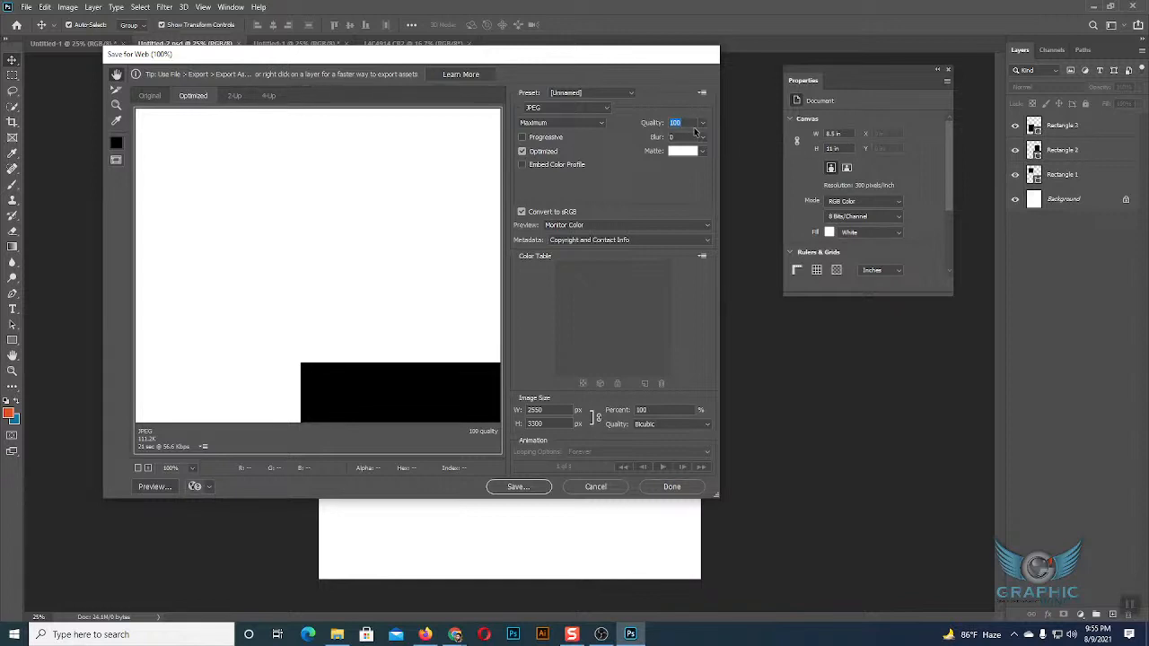
pyautogui.click(702, 152)
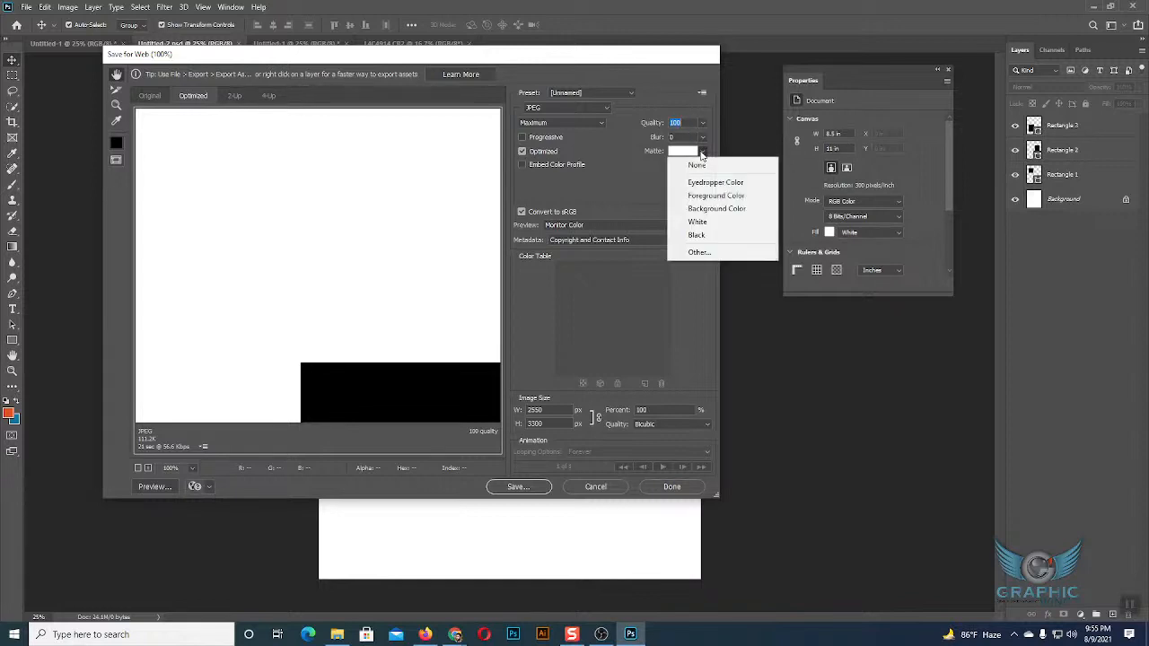
pyautogui.click(702, 153)
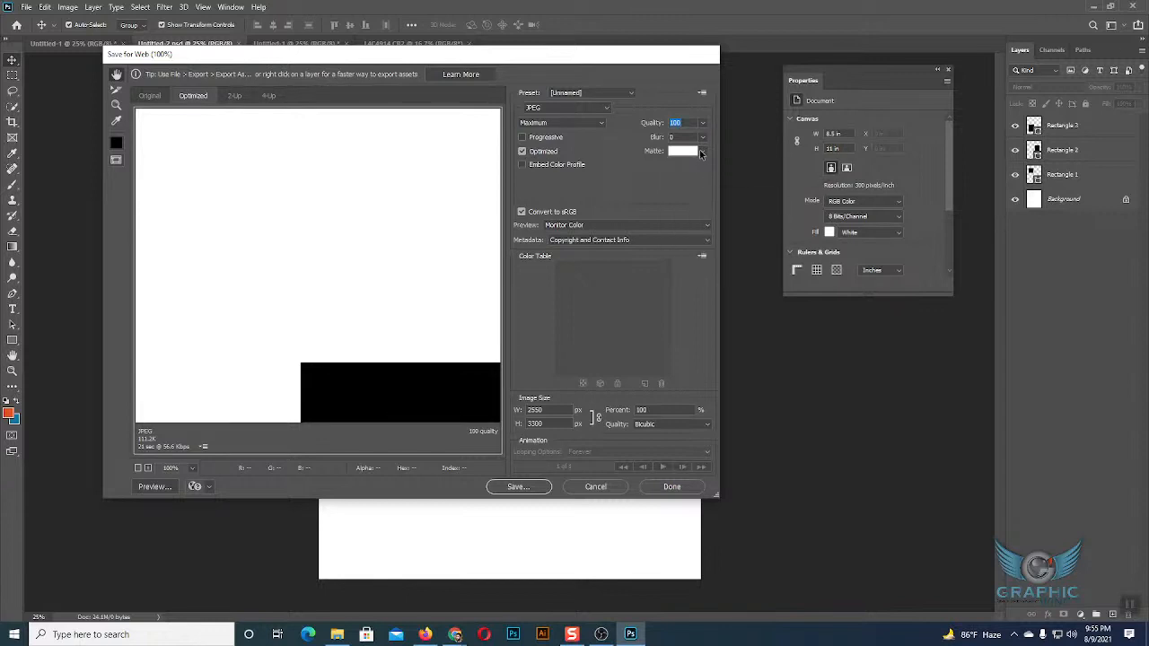
# Set the JPEG export's image width to 2000 px in the Save for Web dialog.
pyautogui.click(550, 409)
pyautogui.moveTo(550, 410); pyautogui.dragTo(525, 411)
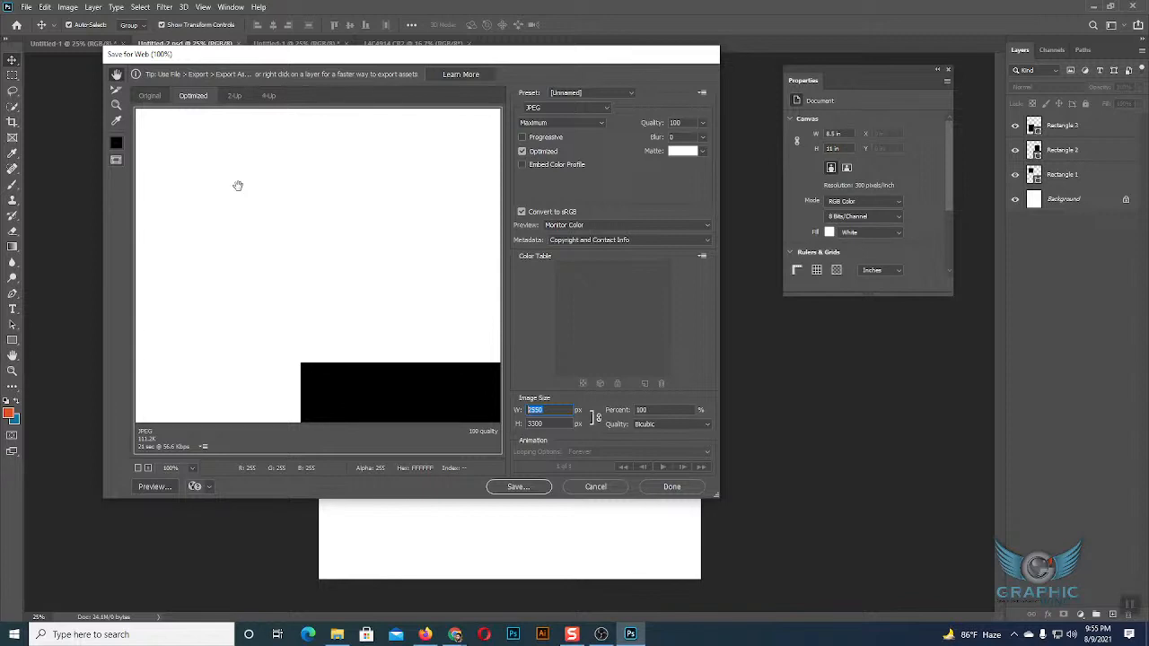
pyautogui.click(548, 408)
pyautogui.moveTo(551, 411); pyautogui.dragTo(528, 422)
pyautogui.click(554, 410)
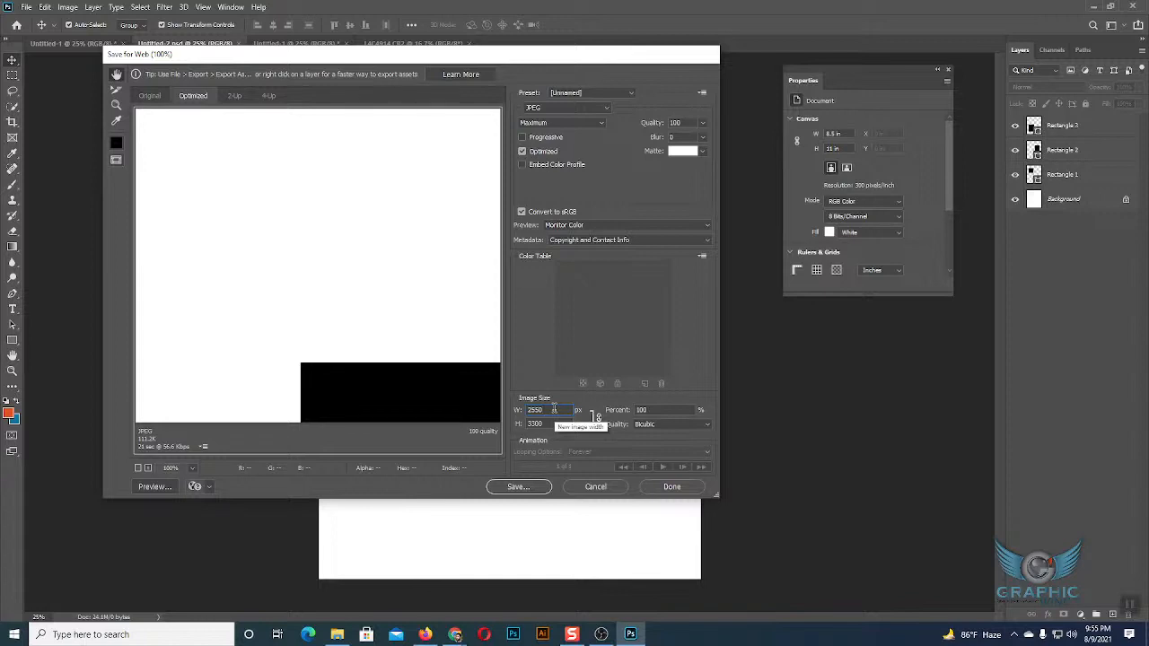
pyautogui.press('BackSpace')
pyautogui.press('BackSpace')
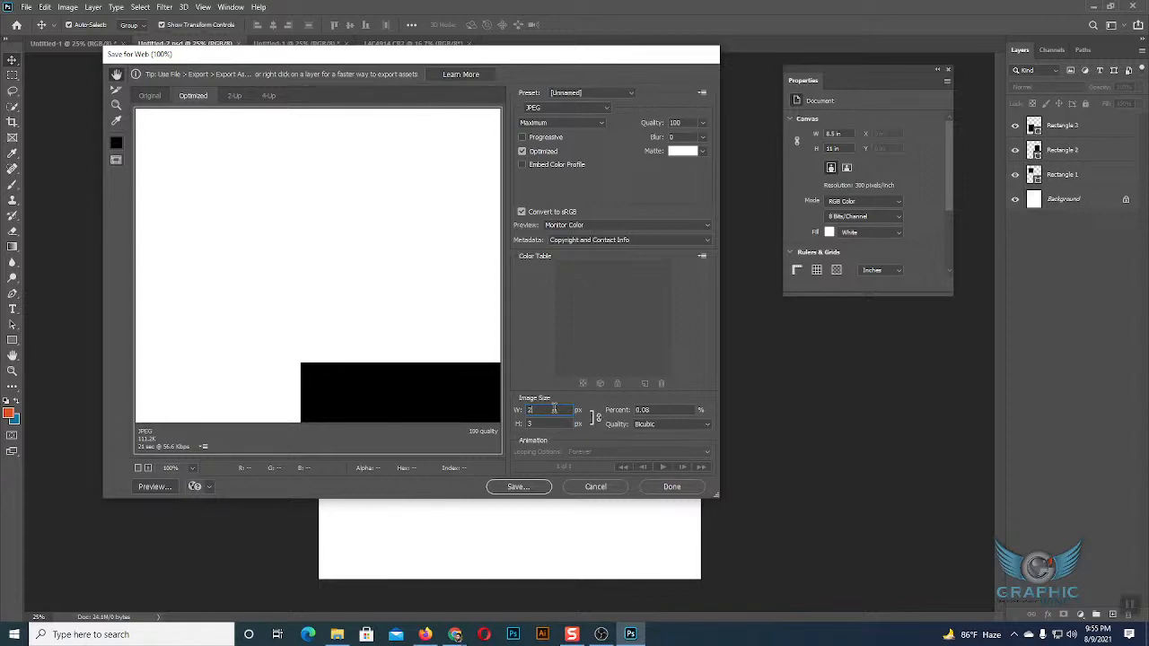
pyautogui.write('000')
# Bring up the save location for the optimized JPEG, and cancel both the save and the web export.
pyautogui.click(537, 486)
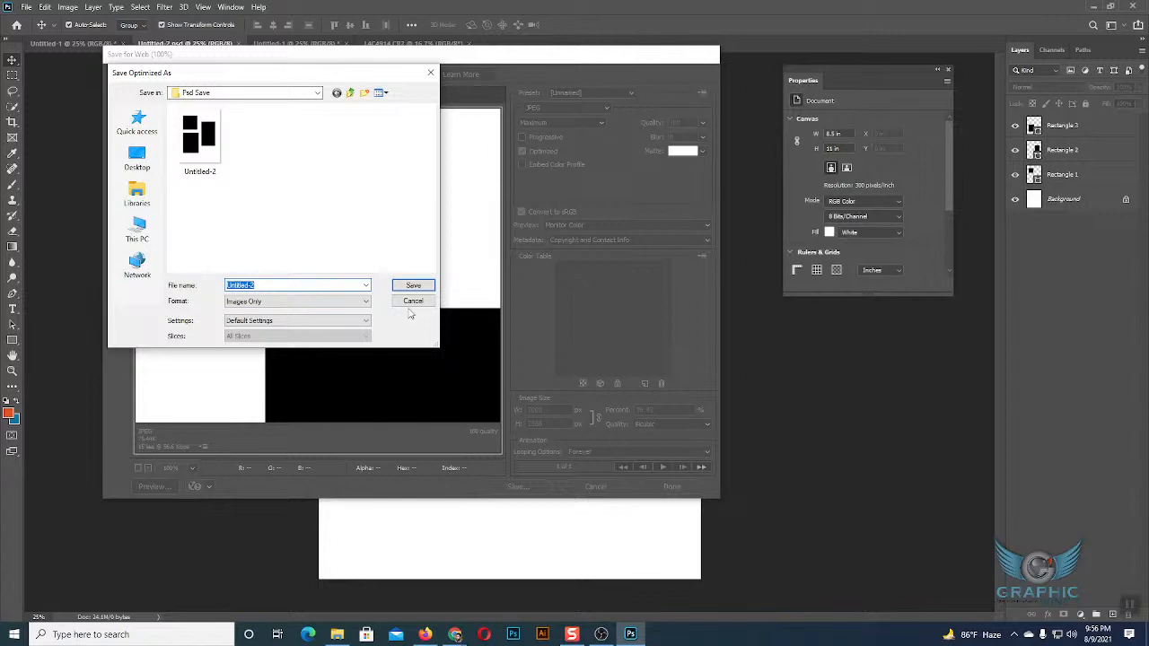
pyautogui.click(412, 302)
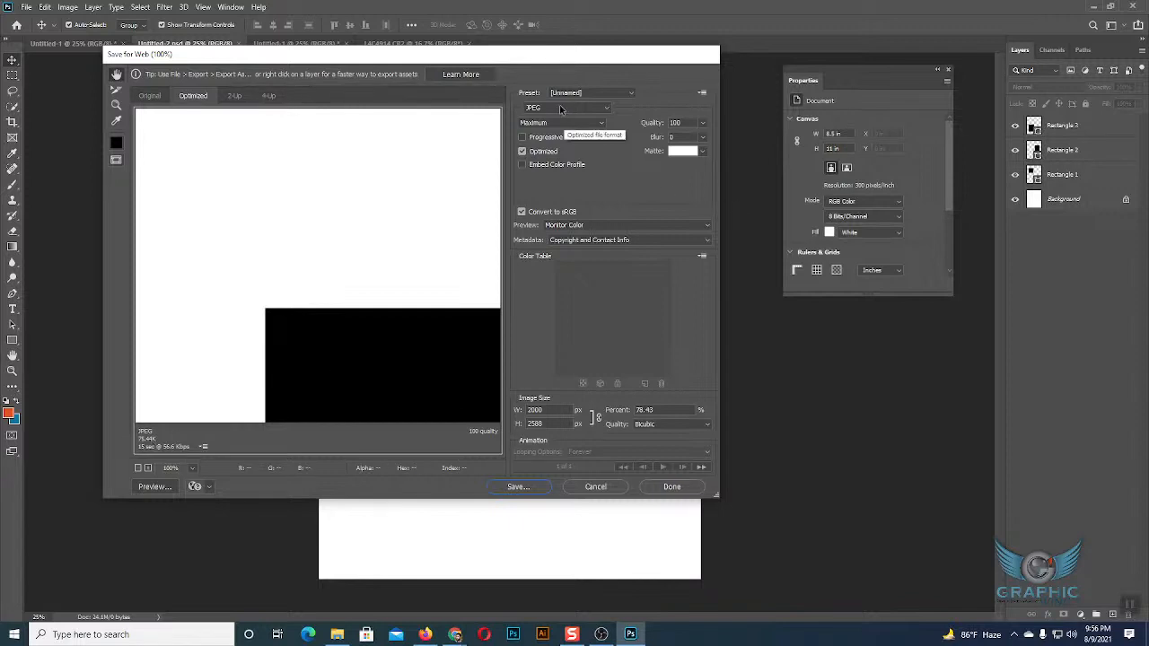
pyautogui.click(603, 493)
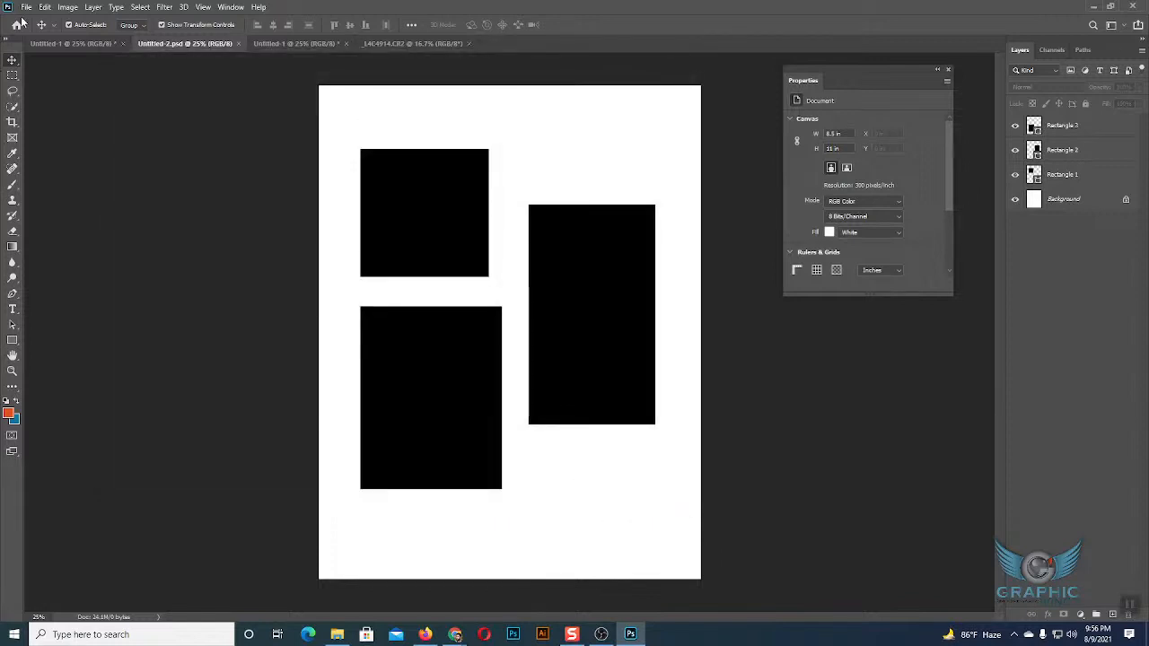
# Open the PNG copy of Untitled-2 from the Psd Save folder.
pyautogui.click(26, 8)
pyautogui.click(39, 30)
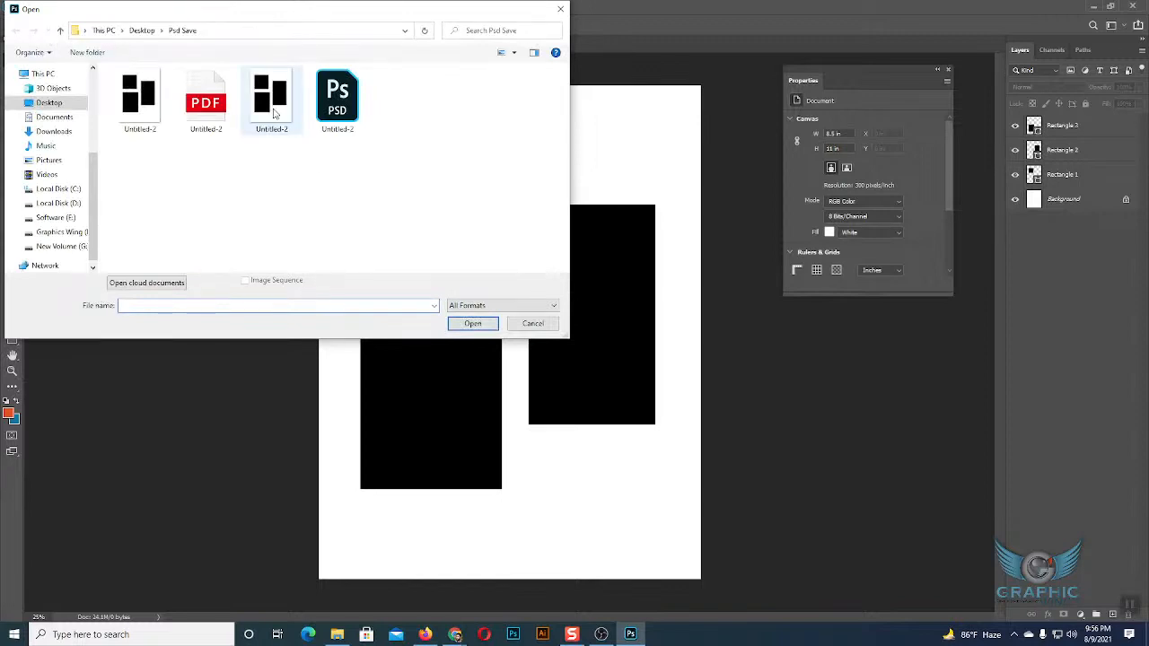
pyautogui.click(274, 112)
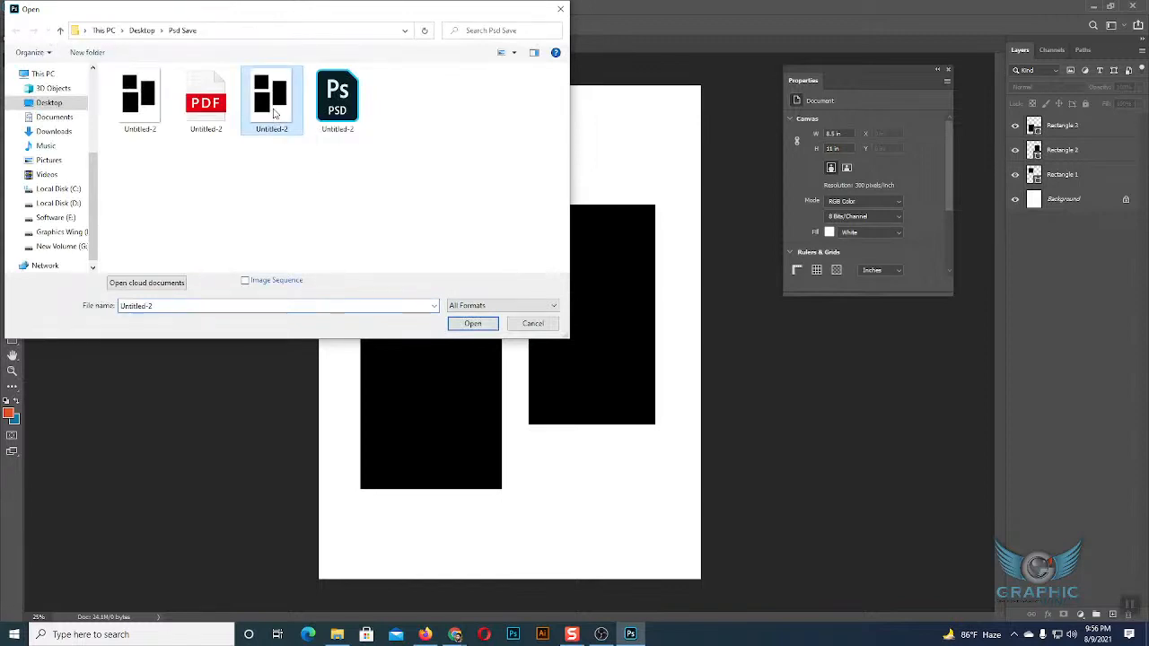
pyautogui.click(473, 324)
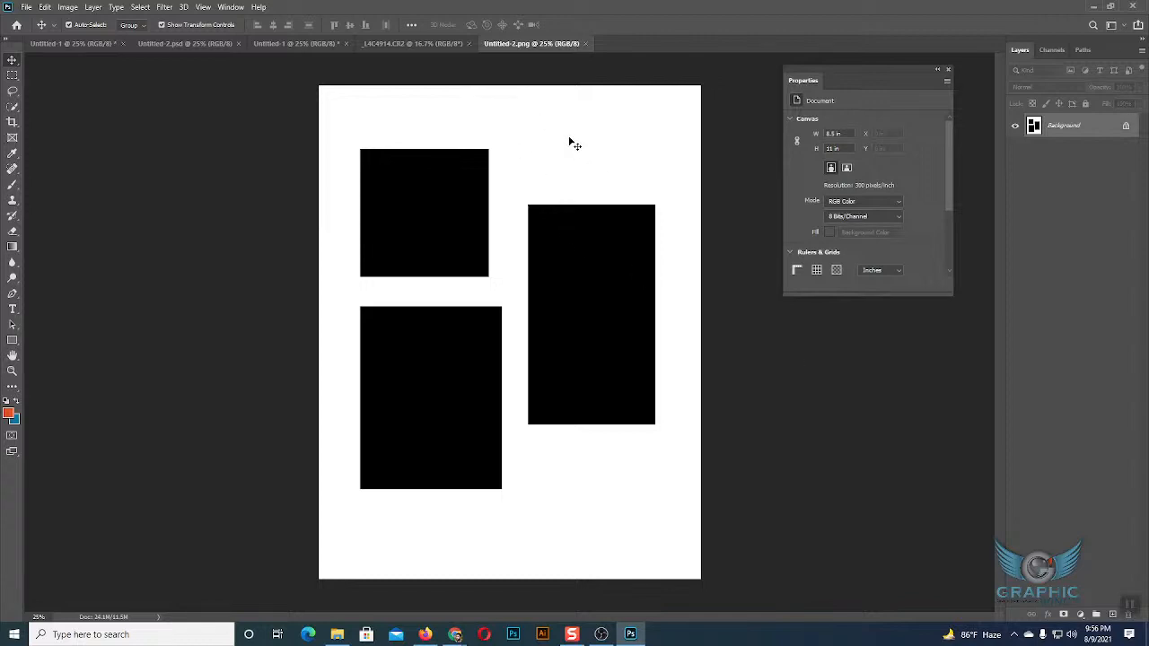
# Return to Untitled-2.psd, preview it as PNG-24 in Save for Web (Legacy), and cancel the export.
pyautogui.click(187, 44)
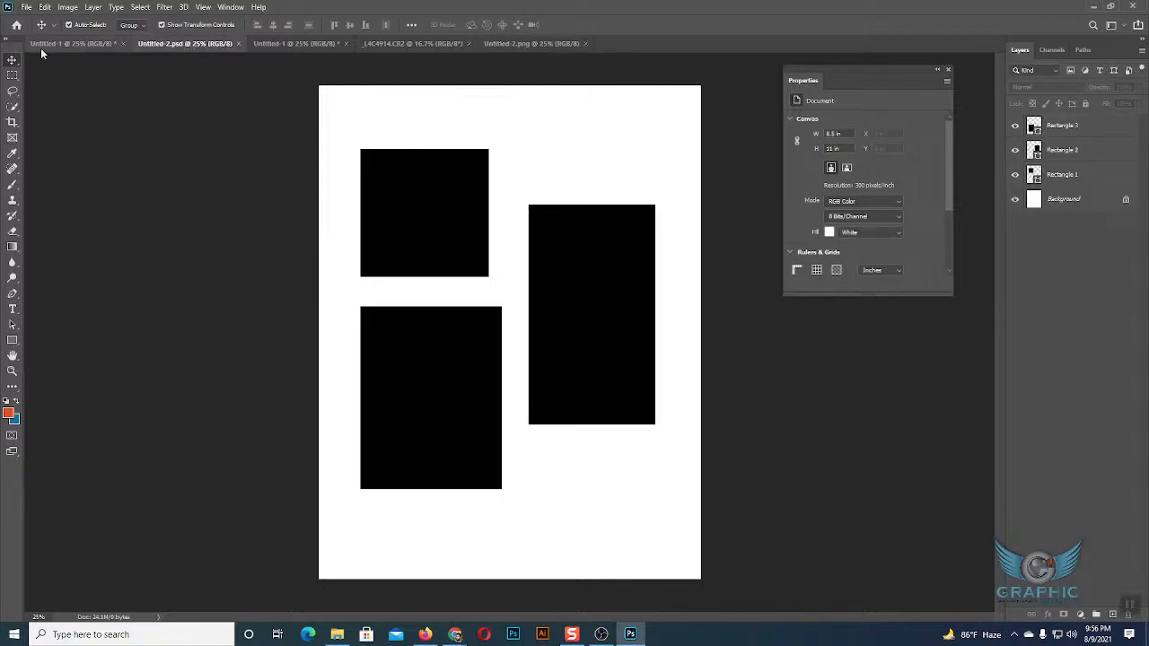
pyautogui.click(27, 7)
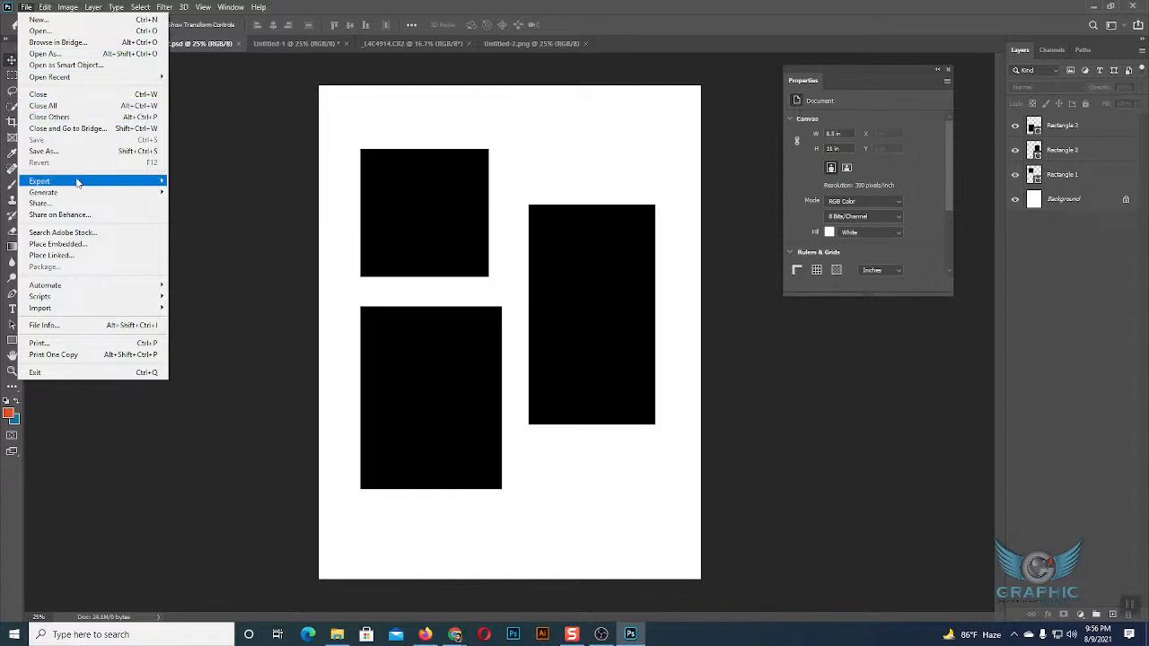
pyautogui.moveTo(80, 182)
pyautogui.click(215, 229)
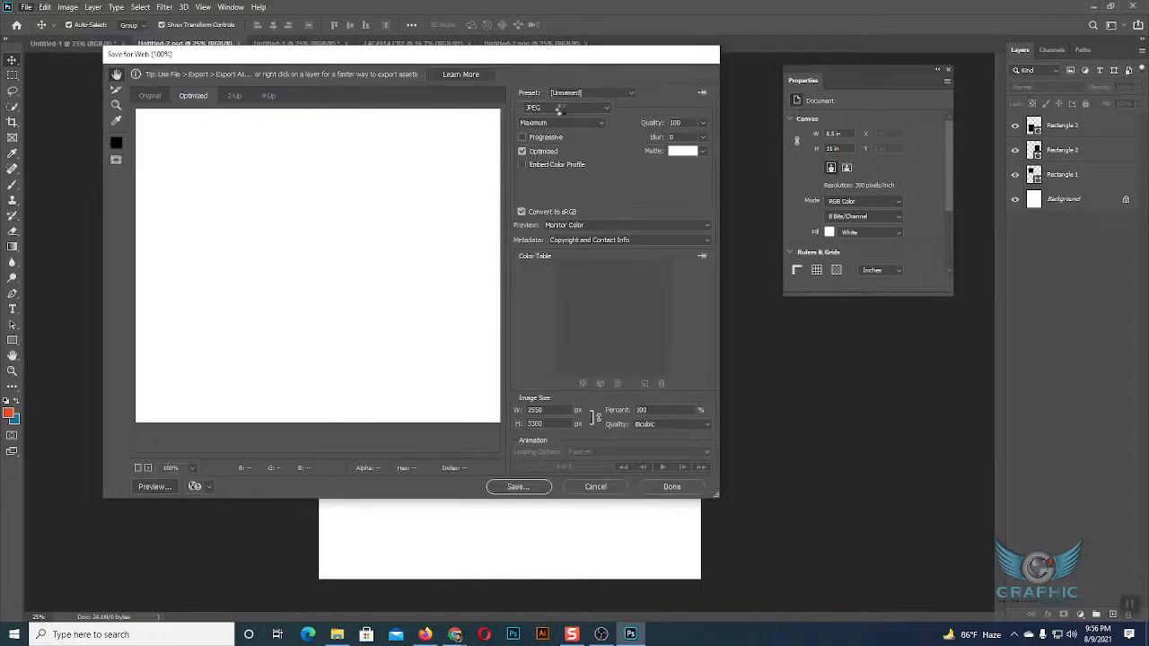
pyautogui.click(564, 108)
pyautogui.click(555, 146)
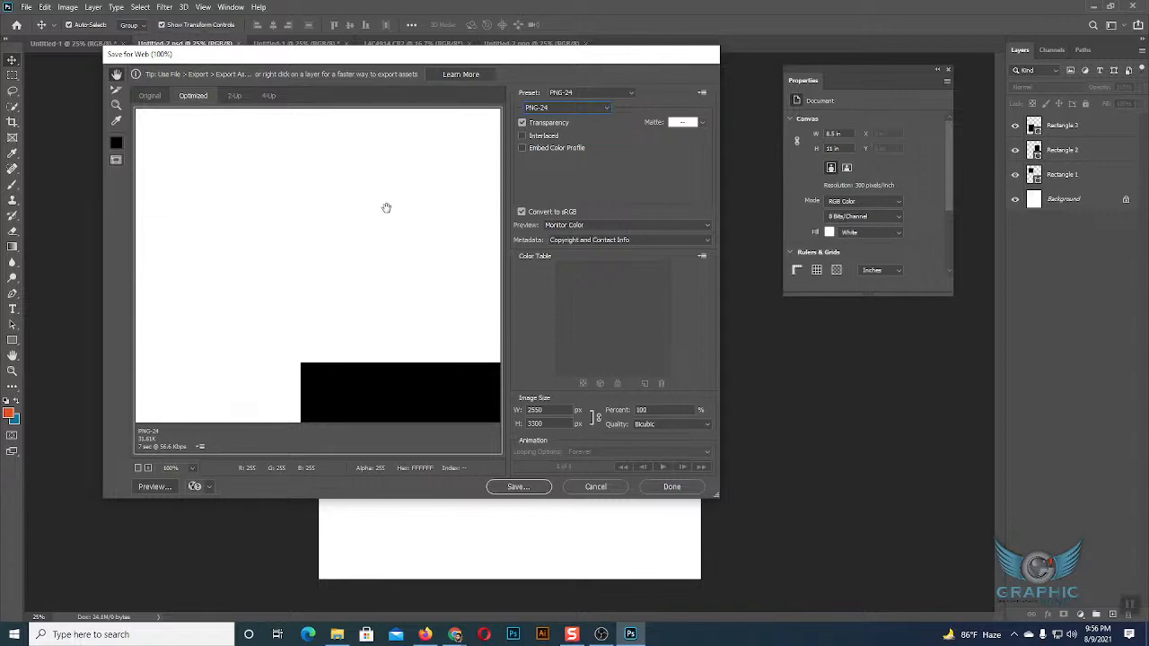
pyautogui.click(599, 487)
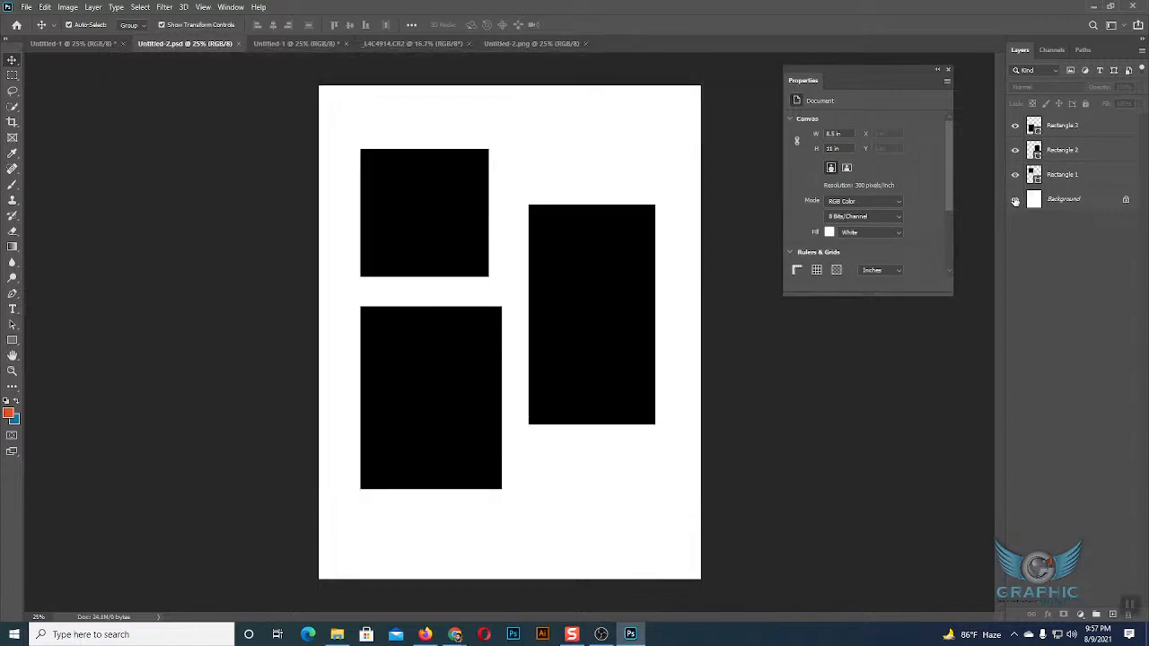
# Hide the Background layer of Untitled-2.psd, preview the document as PNG-24 in Save for Web (Legacy), and cancel the export.
pyautogui.click(1016, 199)
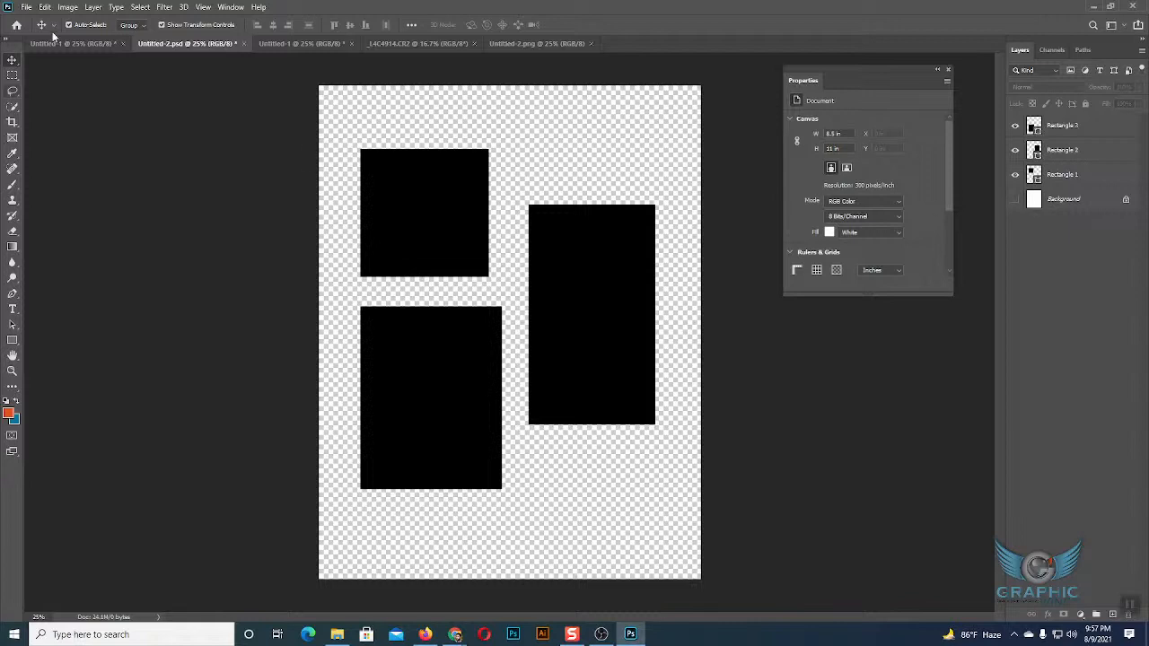
pyautogui.click(26, 7)
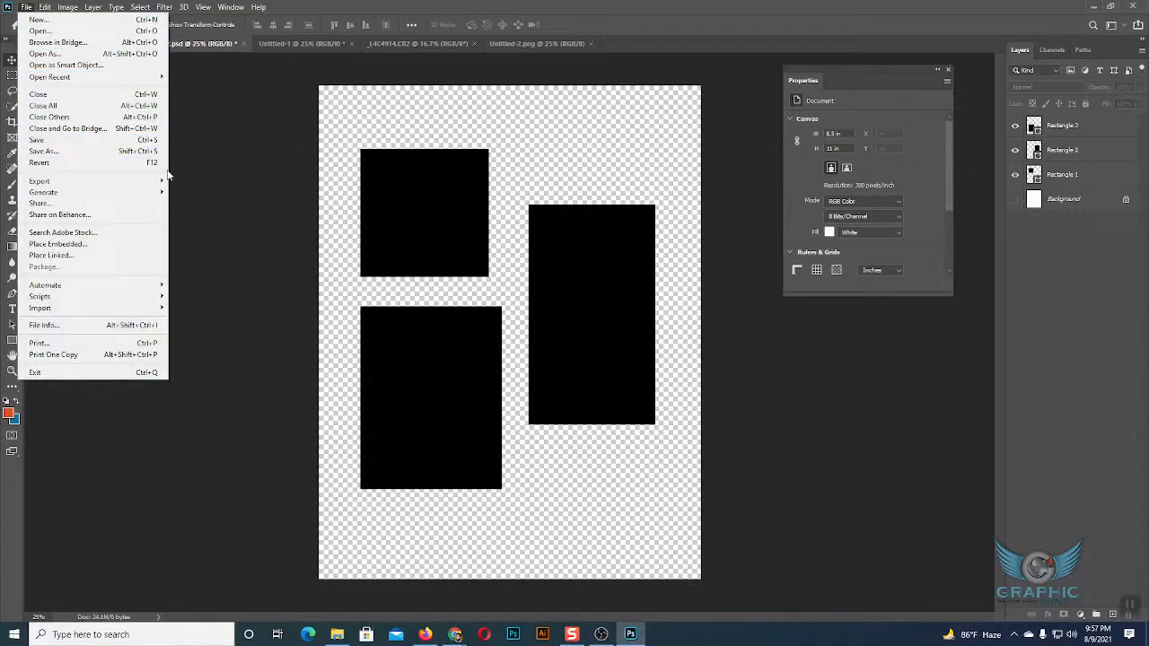
pyautogui.moveTo(101, 183)
pyautogui.click(232, 227)
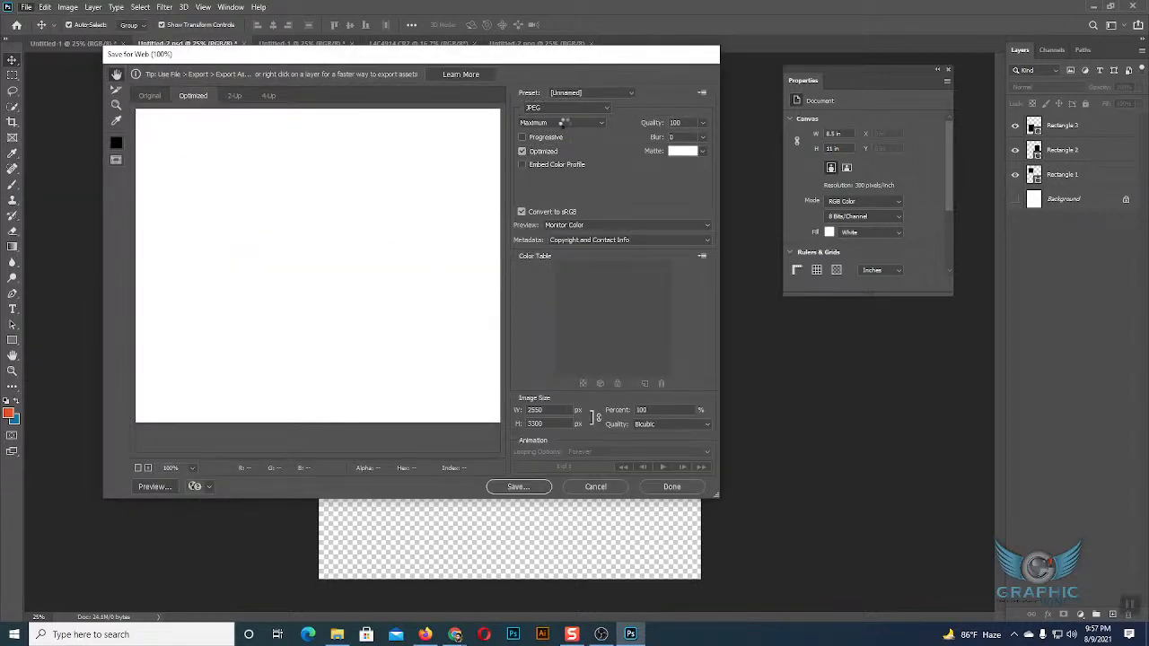
pyautogui.click(566, 108)
pyautogui.click(556, 144)
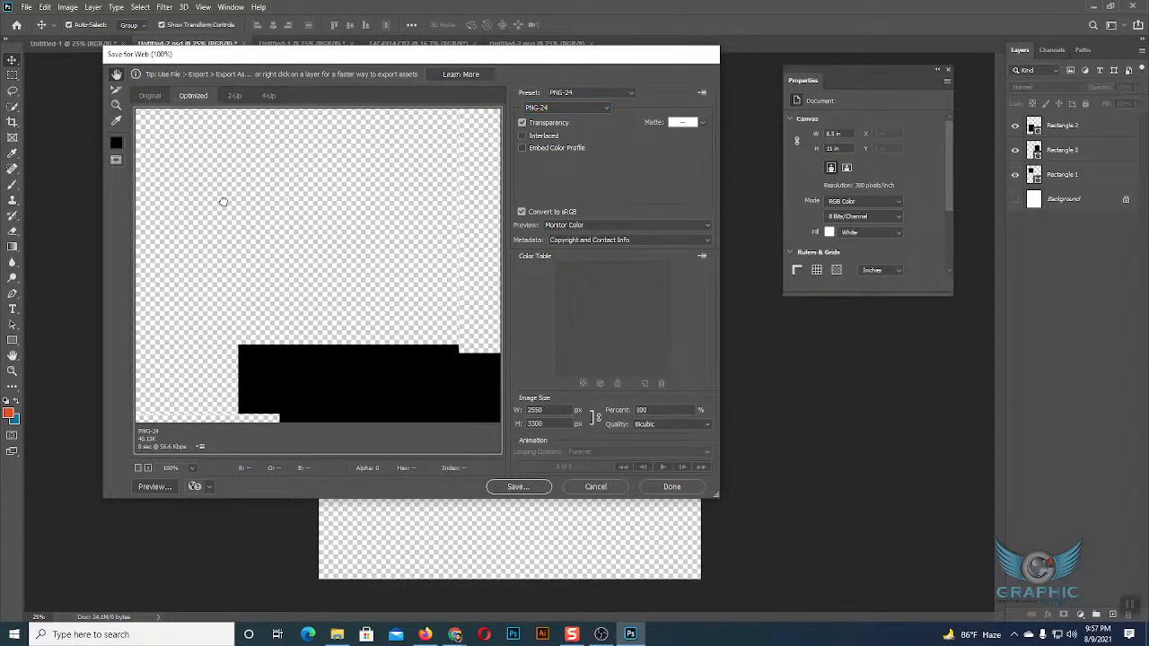
pyautogui.click(596, 486)
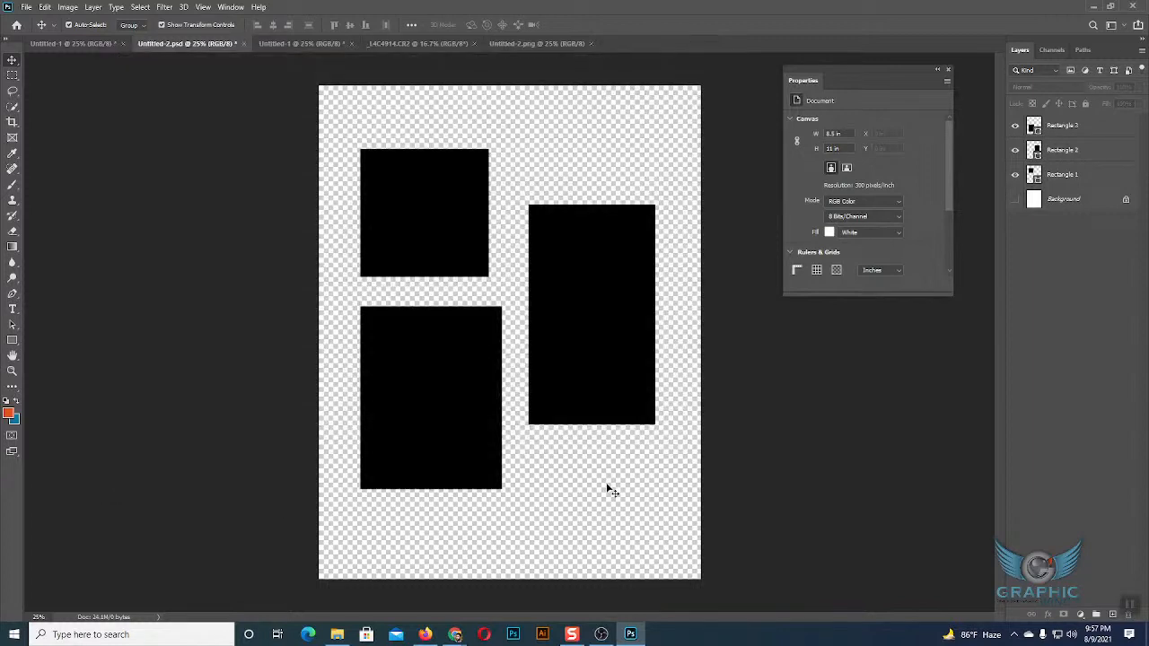
pyautogui.click(23, 8)
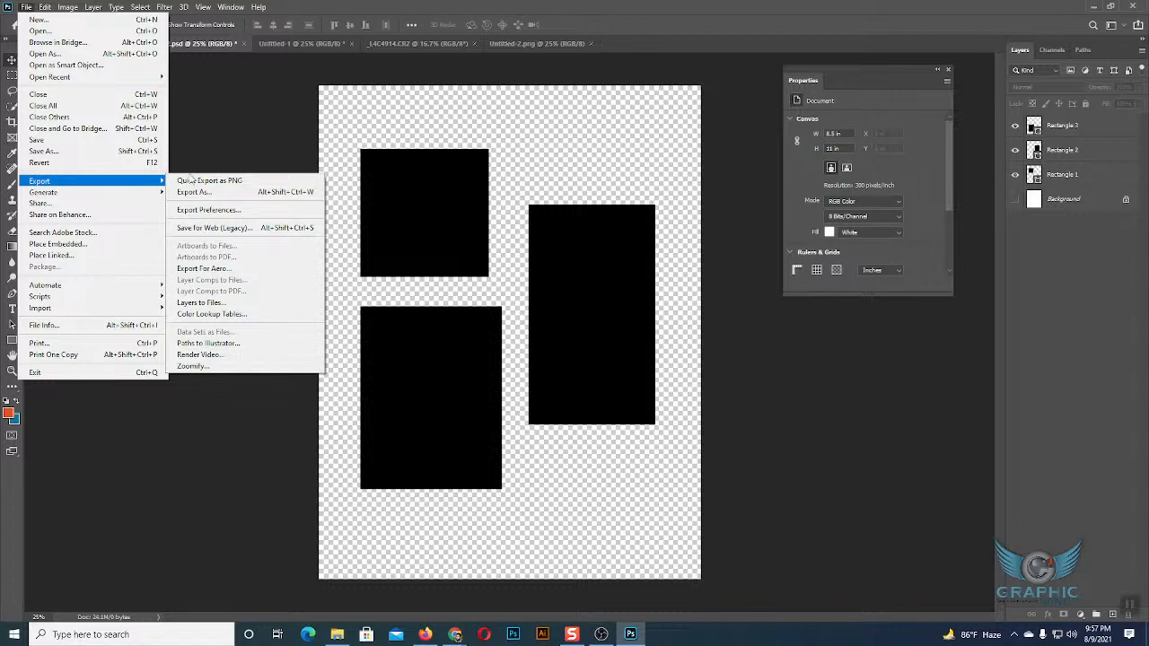
pyautogui.click(228, 168)
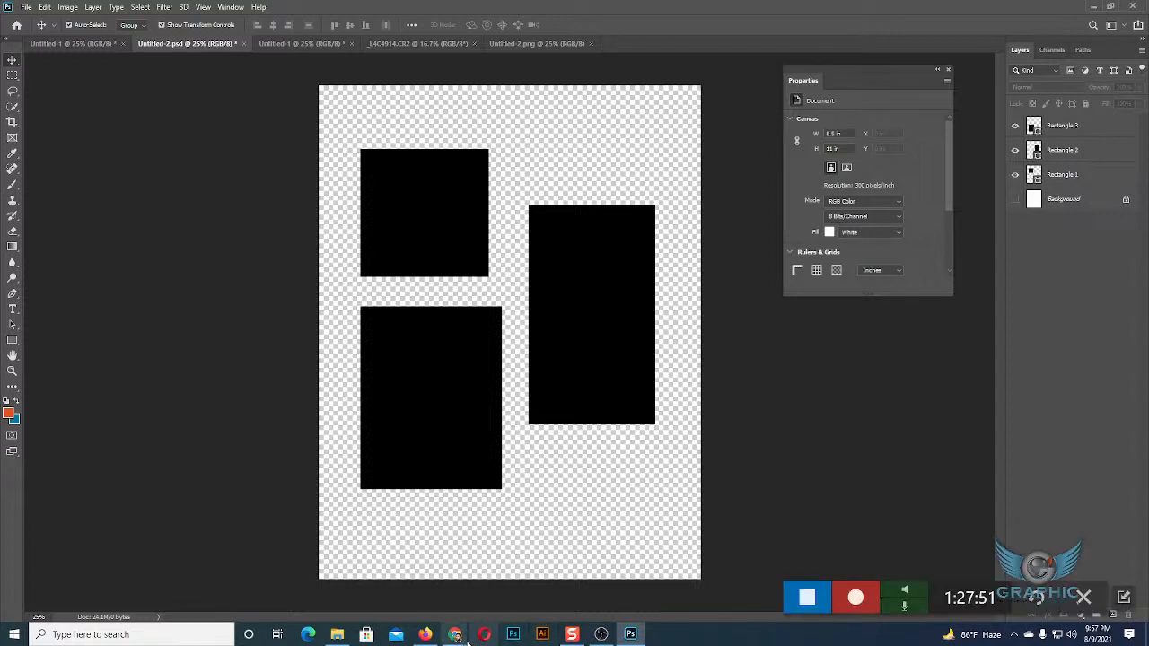
# Switch to the Google Meet call in Chrome to check on the participants, and return to Photoshop.
pyautogui.moveTo(455, 633)
pyautogui.click(416, 581)
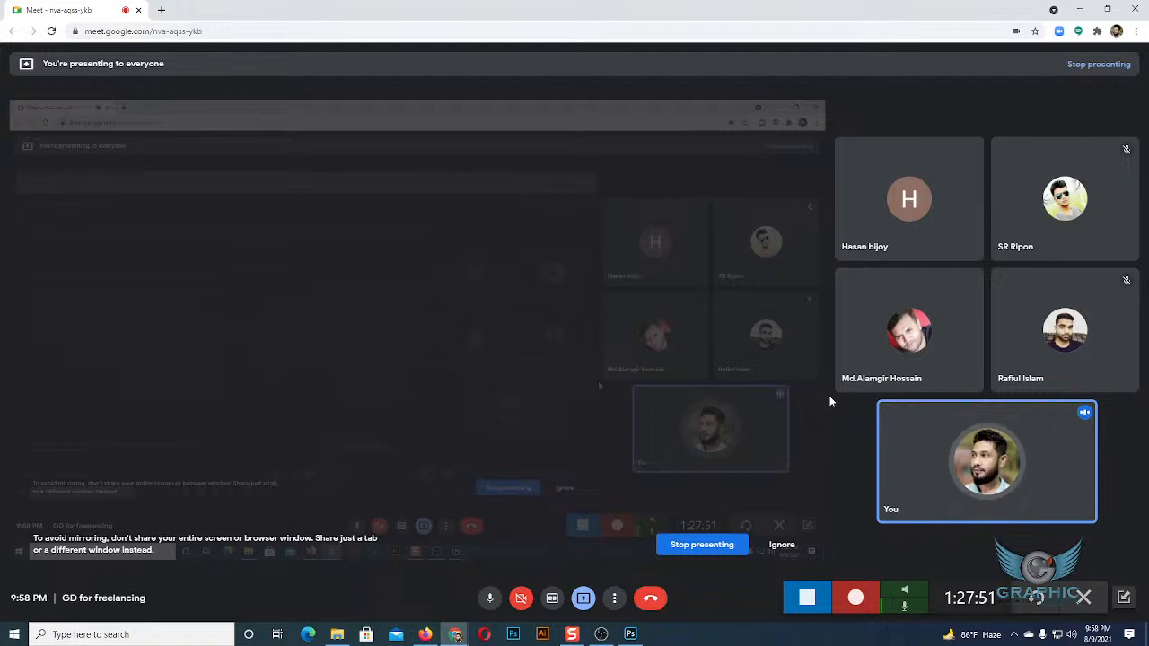
pyautogui.hotkey('alt', 'Tab')
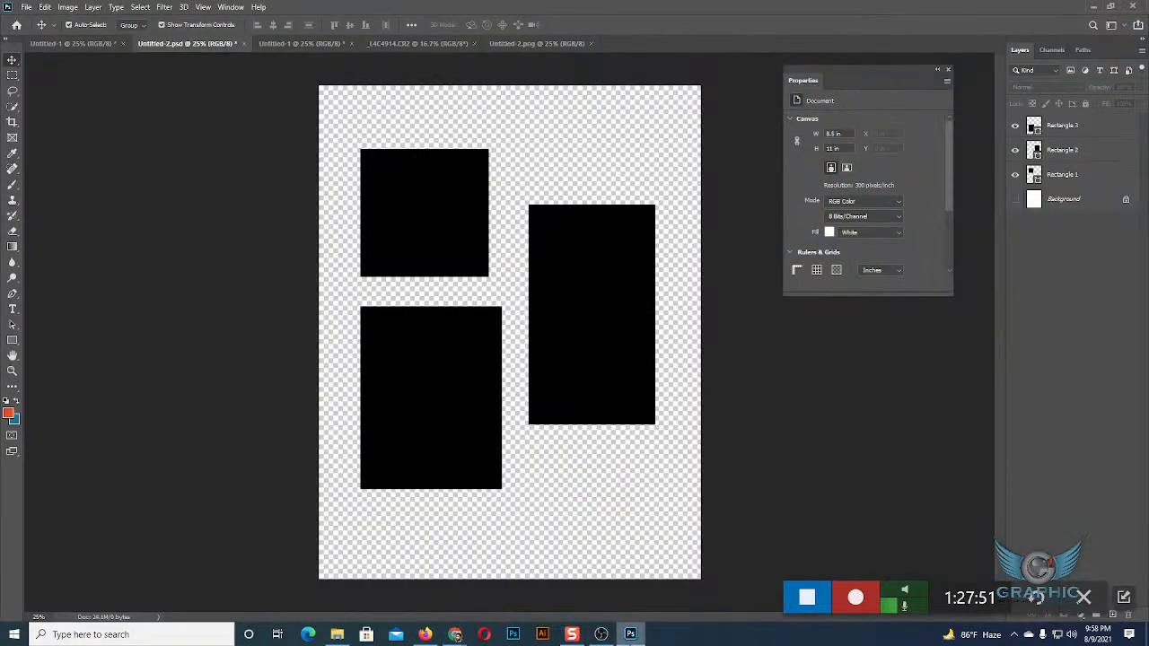
# Clear the selection in the _L4C4914.CR2 photo, view its Save for Web (Legacy) export settings, and cancel the export.
pyautogui.click(396, 45)
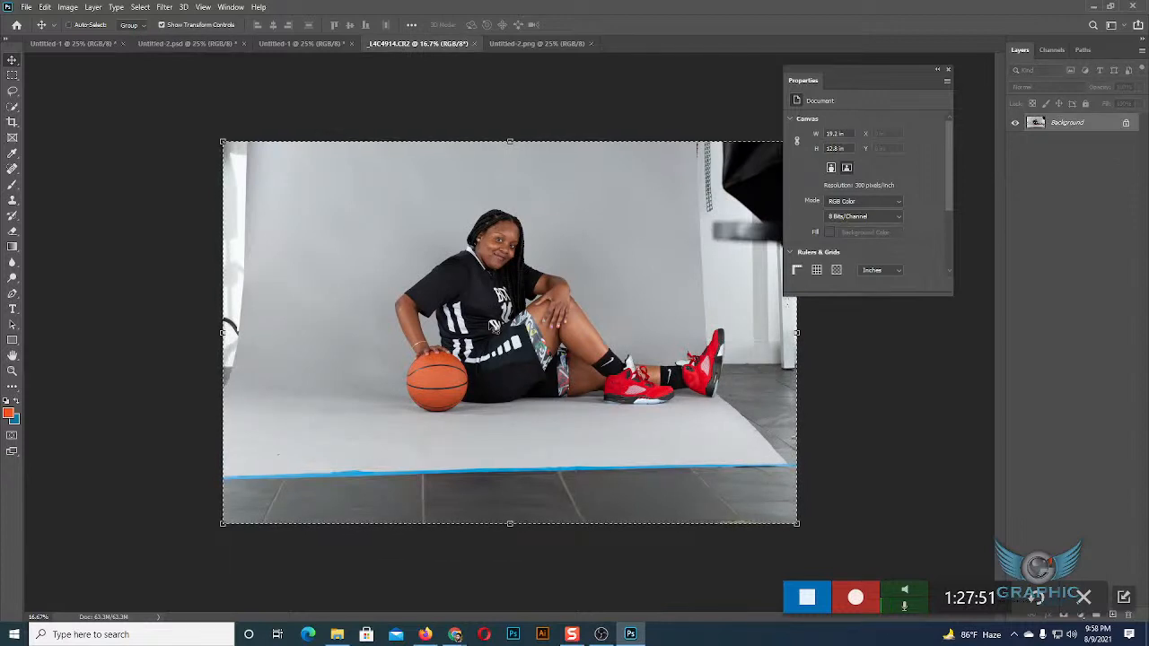
pyautogui.hotkey('ctrl', 'd')
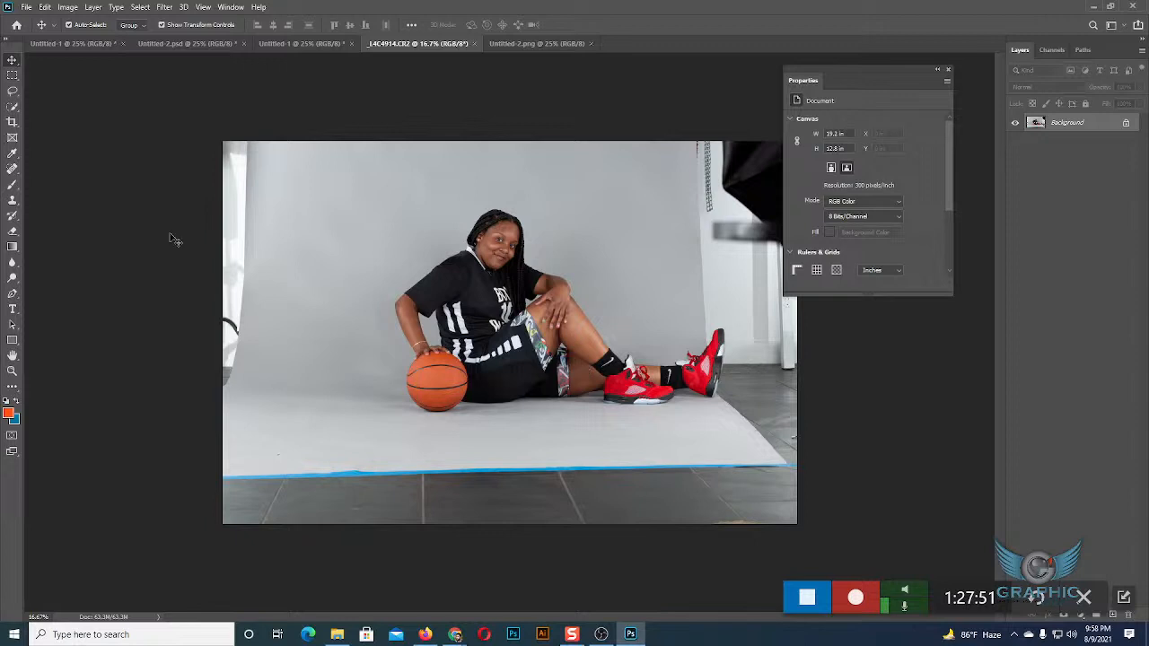
pyautogui.click(26, 6)
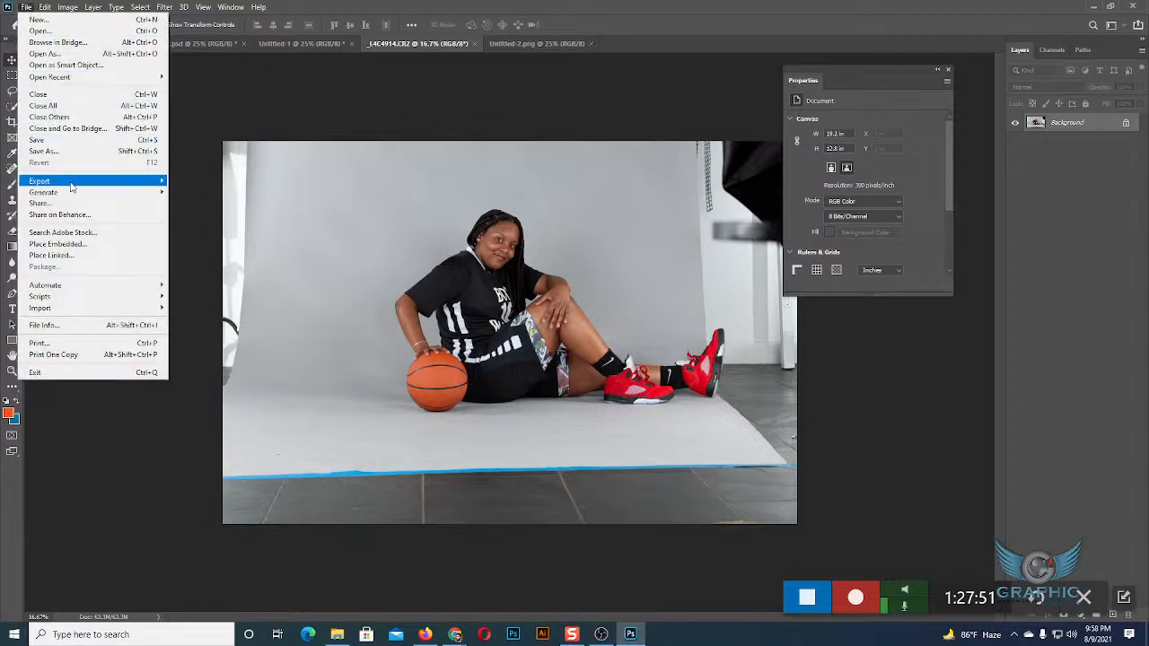
pyautogui.moveTo(106, 185)
pyautogui.click(236, 226)
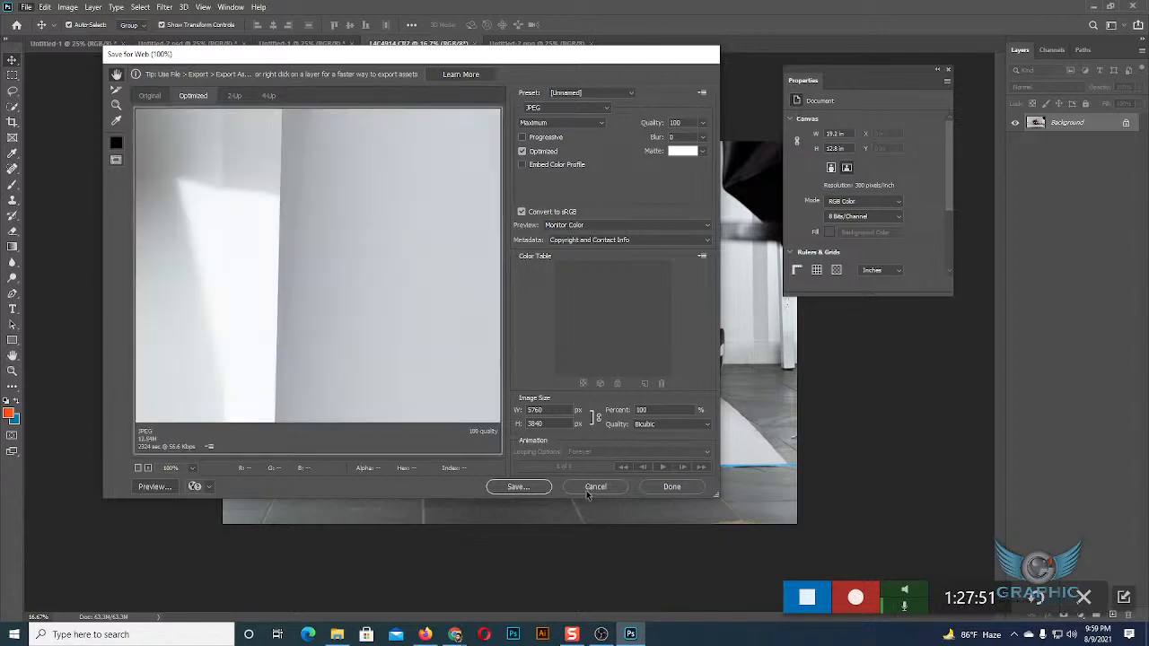
pyautogui.click(586, 489)
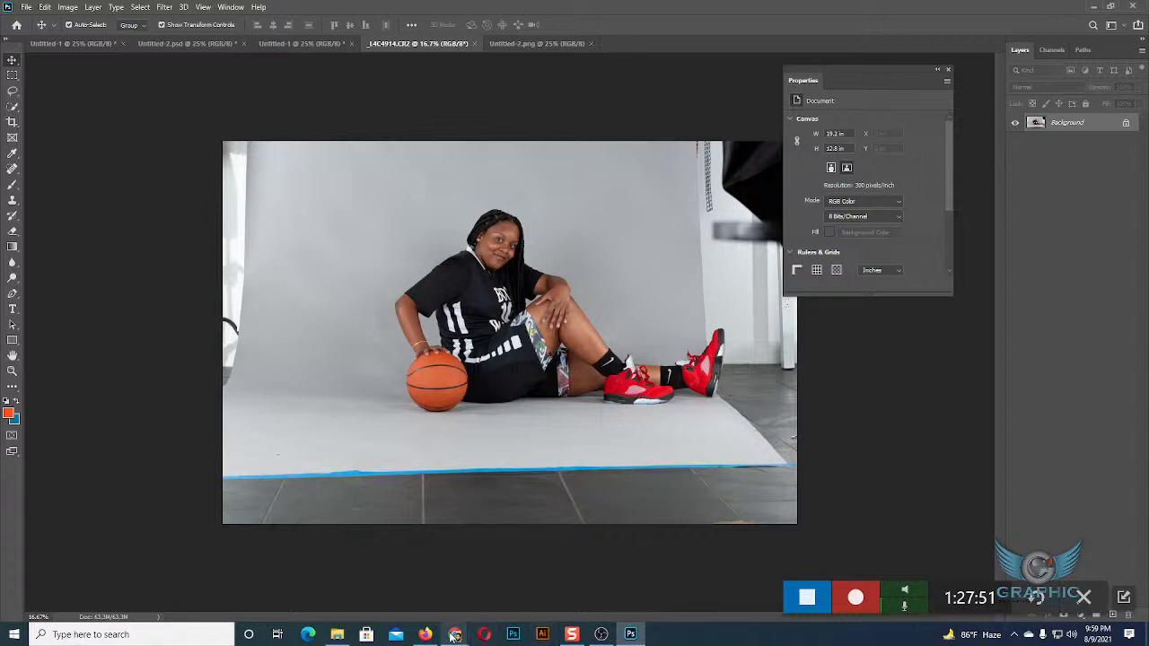
# Check the participants in the Google Meet call in Chrome and go back to Photoshop.
pyautogui.moveTo(458, 636)
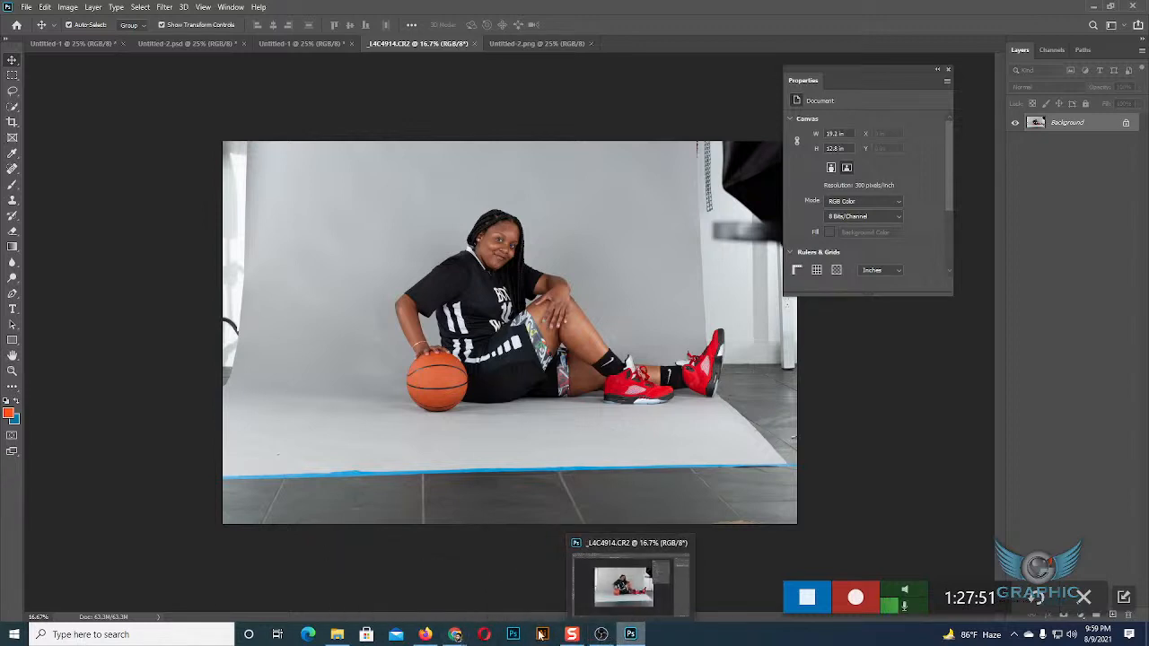
pyautogui.click(419, 588)
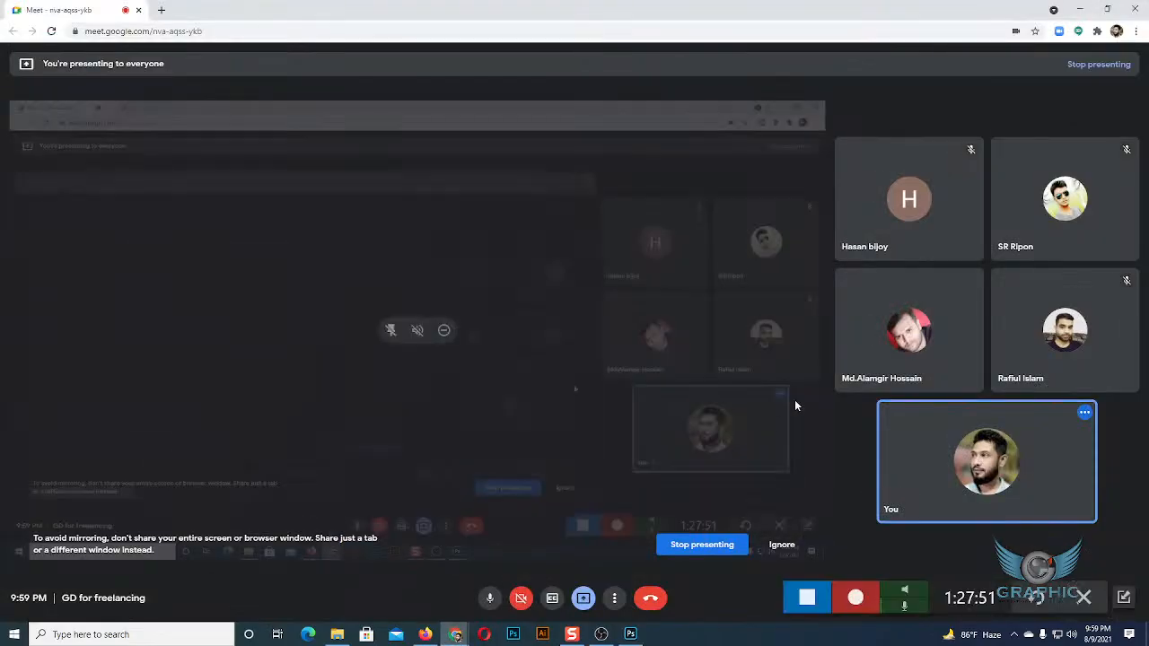
pyautogui.moveTo(922, 218)
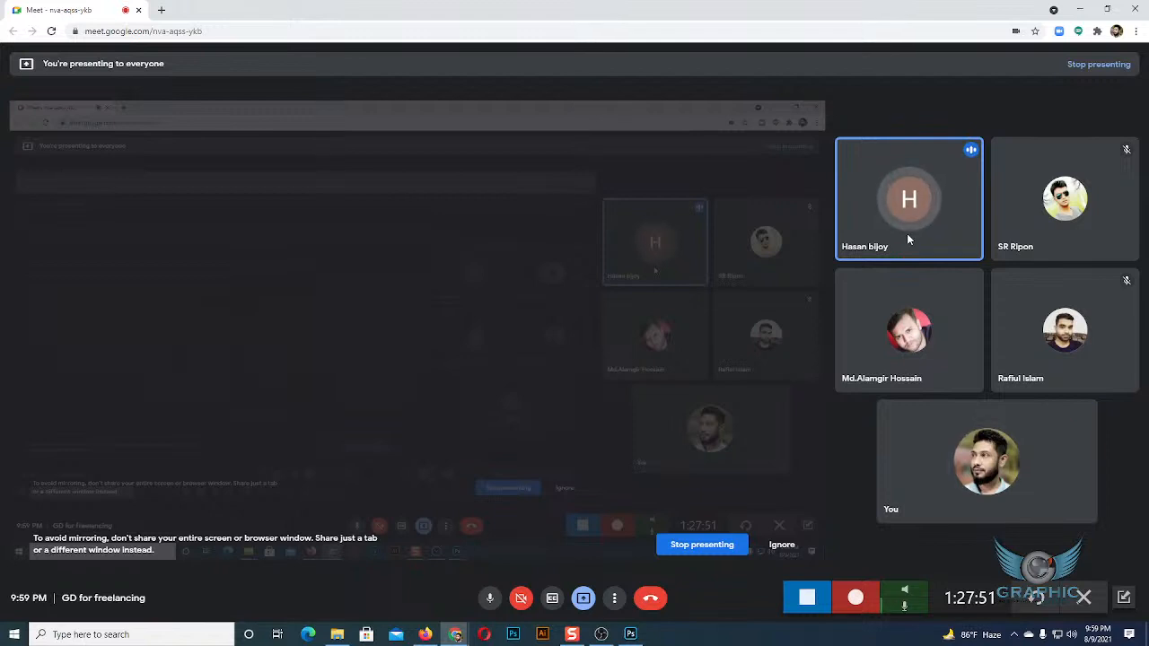
pyautogui.click(631, 634)
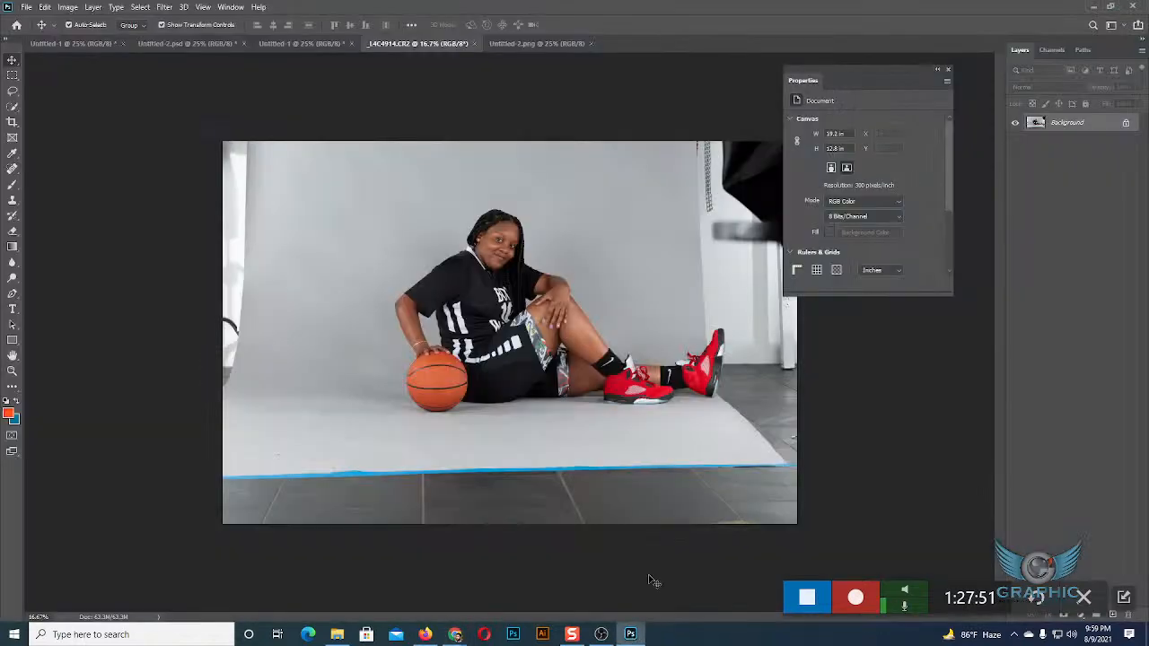
# Toggle the Background layer's visibility in Untitled-2.psd to compare the artwork with and without it, leaving the layer hidden.
pyautogui.click(199, 44)
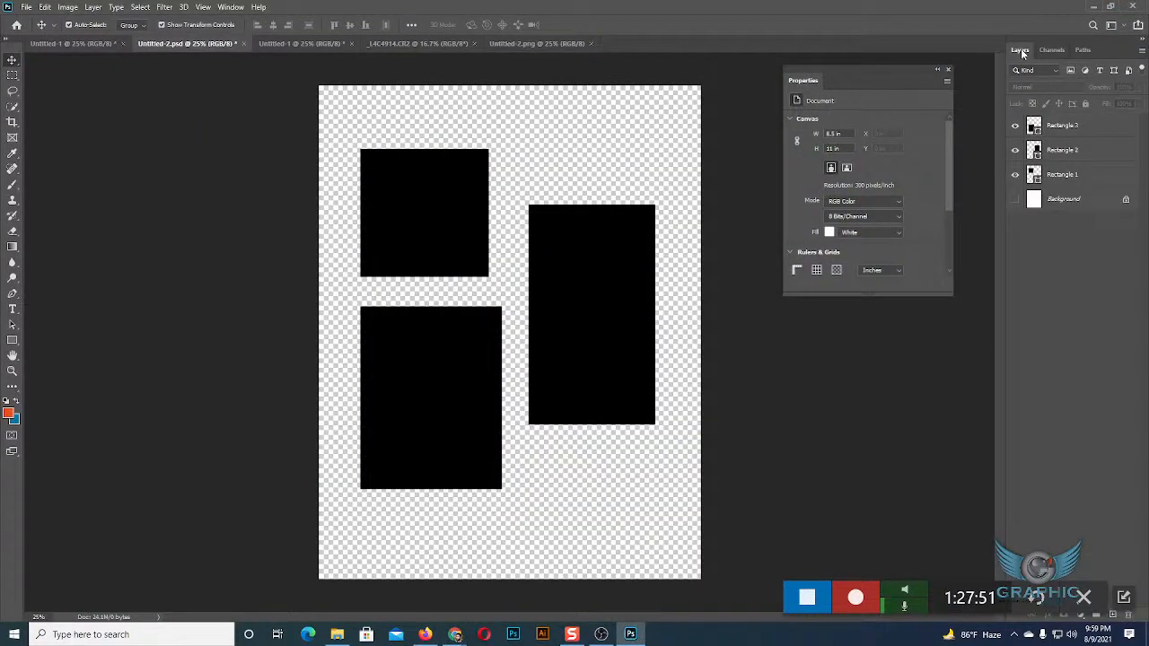
pyautogui.click(1014, 200)
pyautogui.click(1015, 201)
pyautogui.click(1014, 201)
pyautogui.click(1014, 201)
# Switch to the Google Meet call in Chrome and stop presenting the screen.
pyautogui.moveTo(574, 638)
pyautogui.moveTo(455, 635)
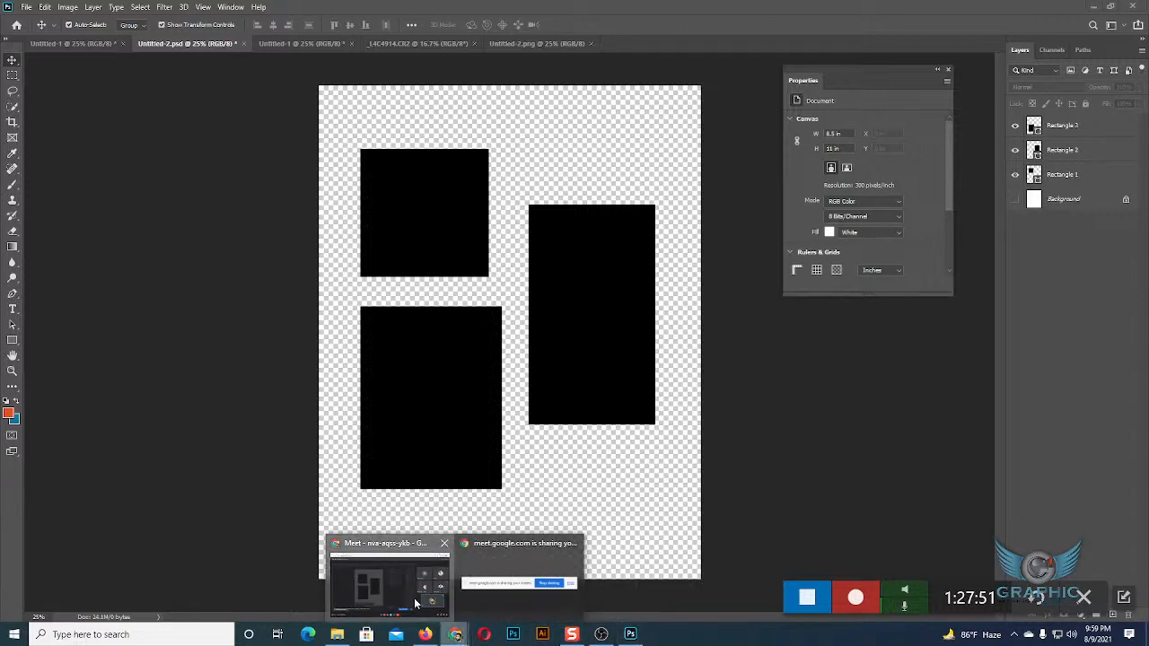
pyautogui.click(390, 575)
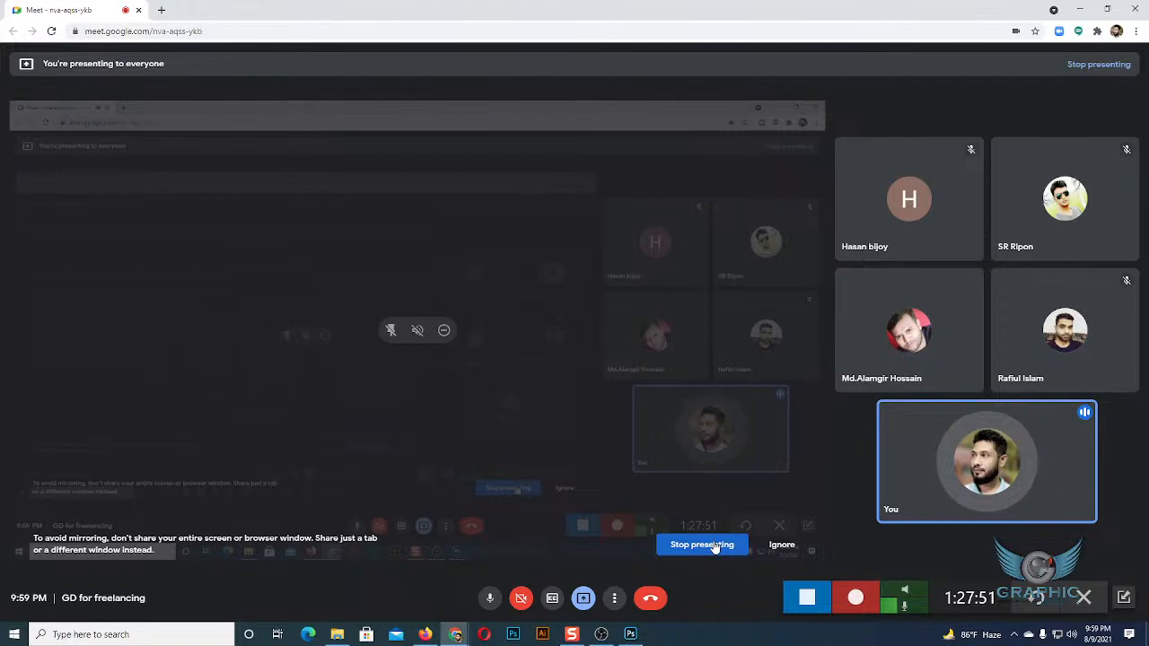
pyautogui.click(716, 547)
pyautogui.click(715, 547)
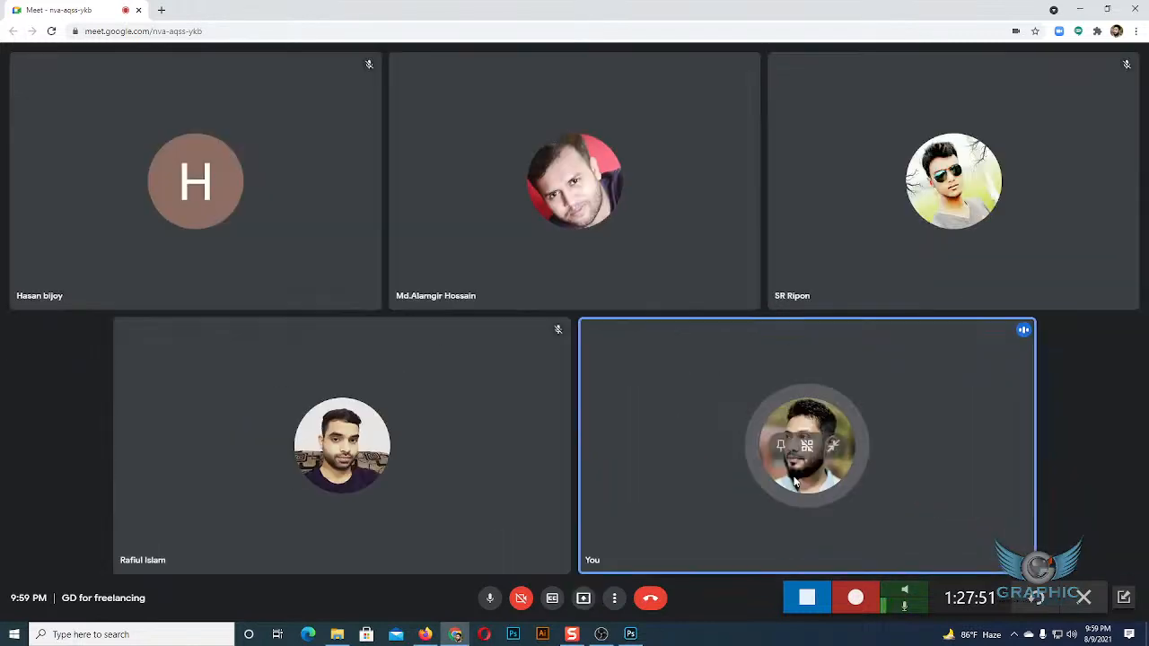